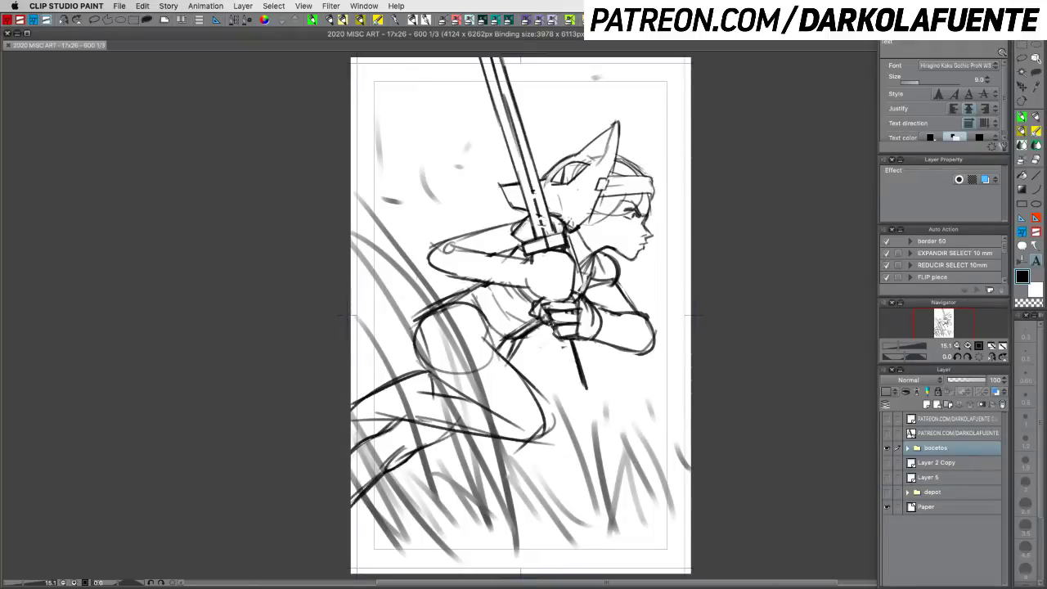
# Step: Tint the bocetos sketch folder orange and name the new layer above it INKS
pyautogui.click(630, 20)
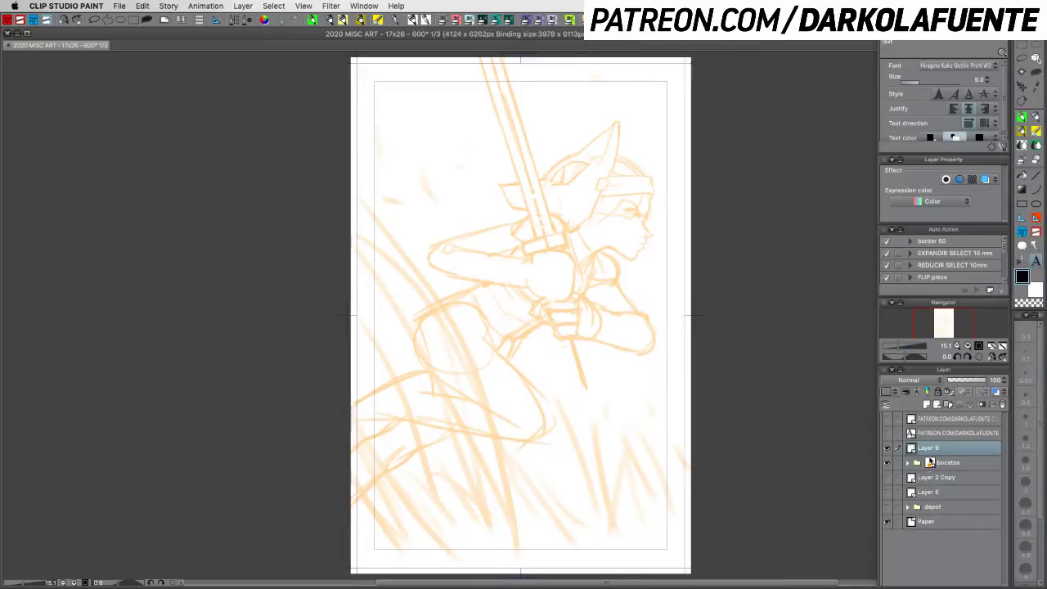
pyautogui.doubleClick(932, 449)
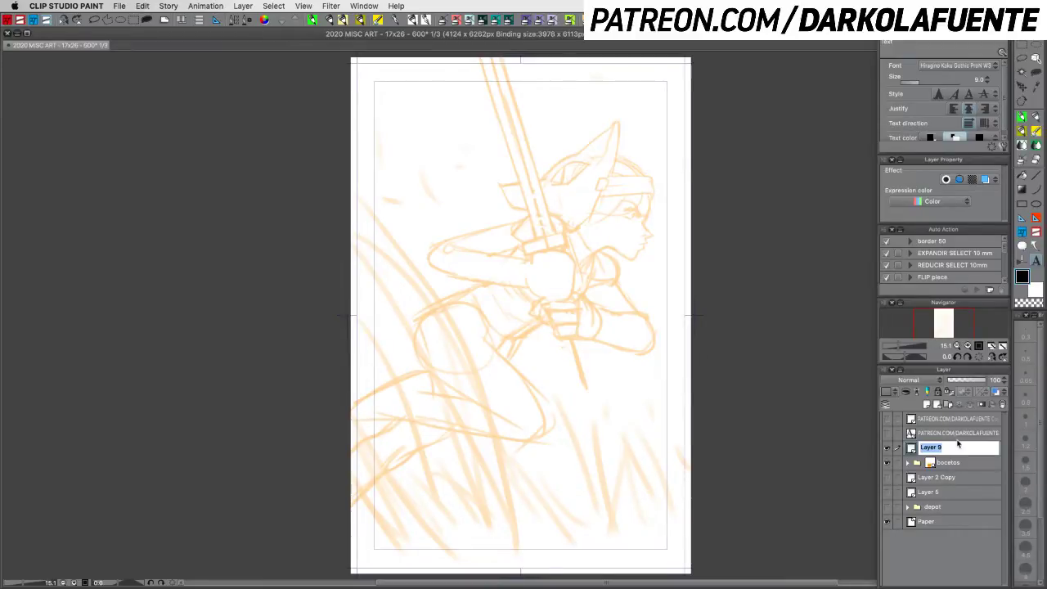
pyautogui.write('INKS')
pyautogui.press('Return')
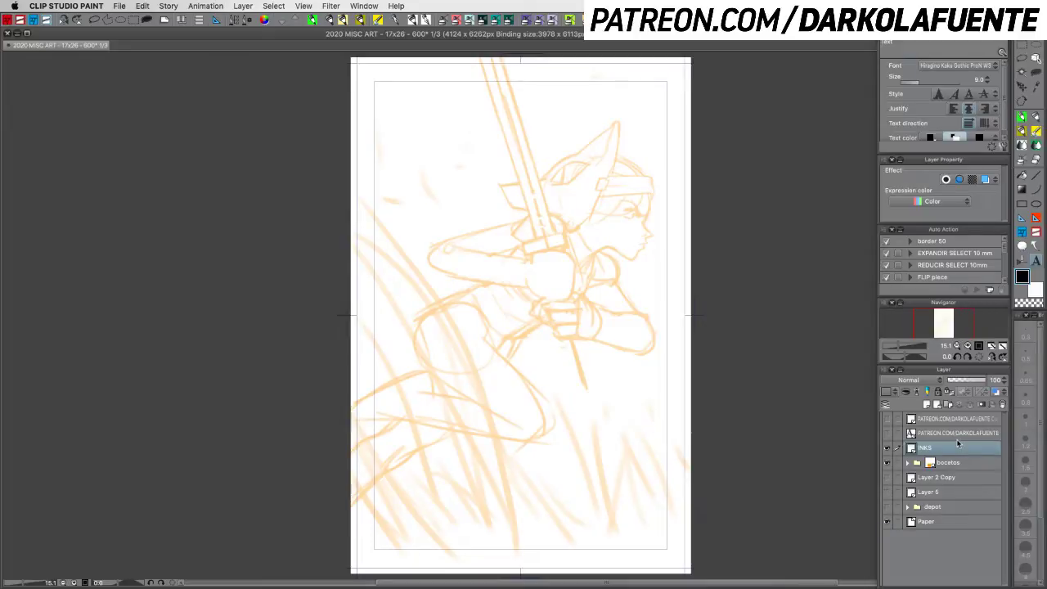
# Step: Rotate the canvas until the sketched sword stands vertical
pyautogui.moveTo(652, 360); pyautogui.dragTo(655, 443)
pyautogui.press('r')
pyautogui.press('t')
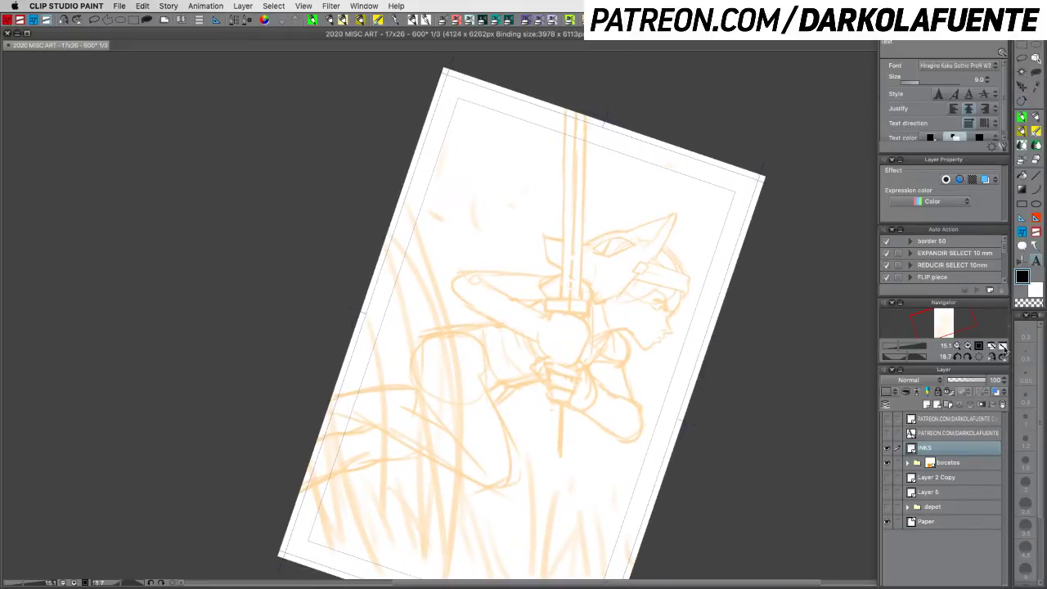
# Step: Try a Concentric circle special ruler centred on the sword blade, testing it with 2.00 pen strokes that are undone
pyautogui.click(1022, 219)
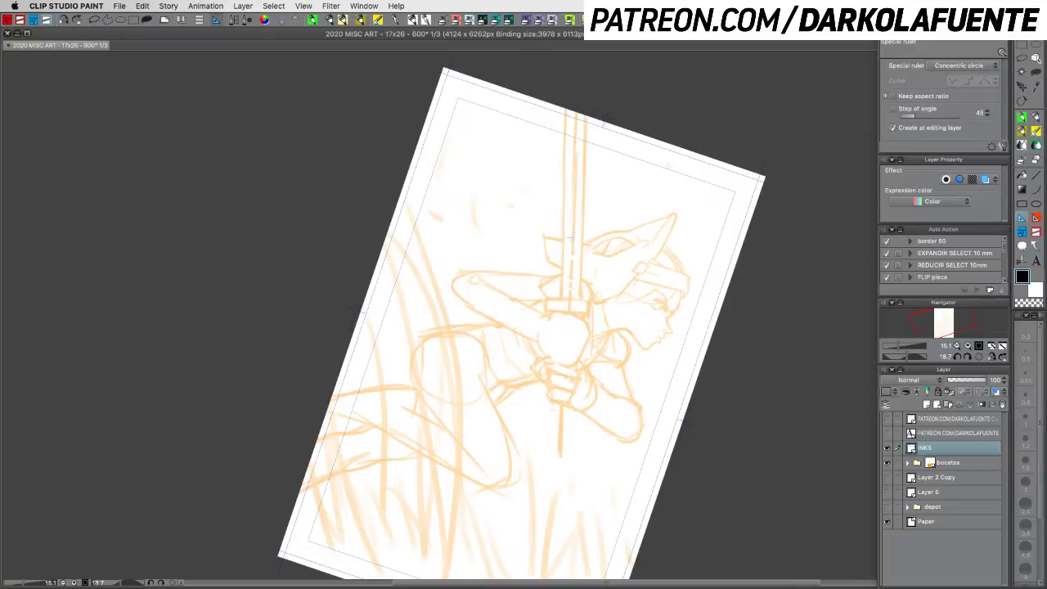
pyautogui.moveTo(572, 288); pyautogui.dragTo(573, 291)
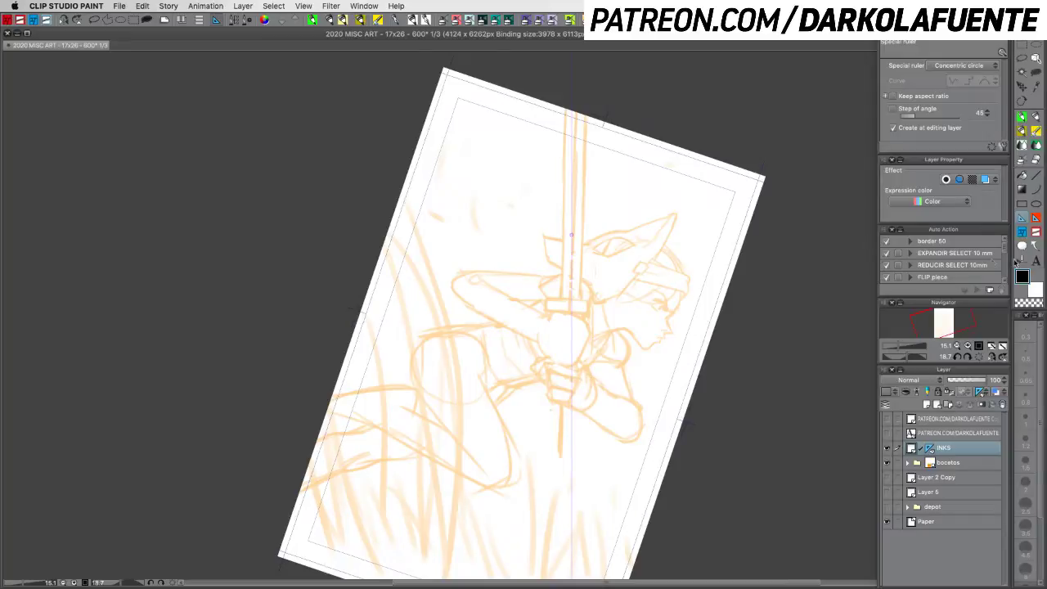
pyautogui.click(1021, 119)
pyautogui.moveTo(616, 238); pyautogui.dragTo(592, 273)
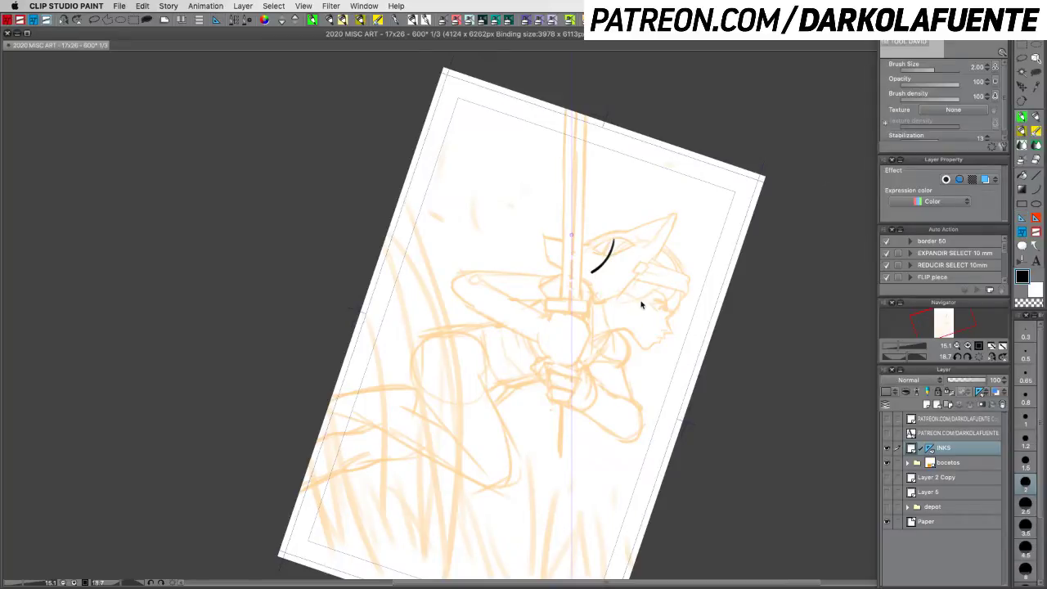
pyautogui.press('super+z')
pyautogui.moveTo(630, 236)
pyautogui.mouseDown()
pyautogui.moveTo(502, 300)
pyautogui.moveTo(564, 148)
pyautogui.moveTo(630, 246)
pyautogui.mouseUp()
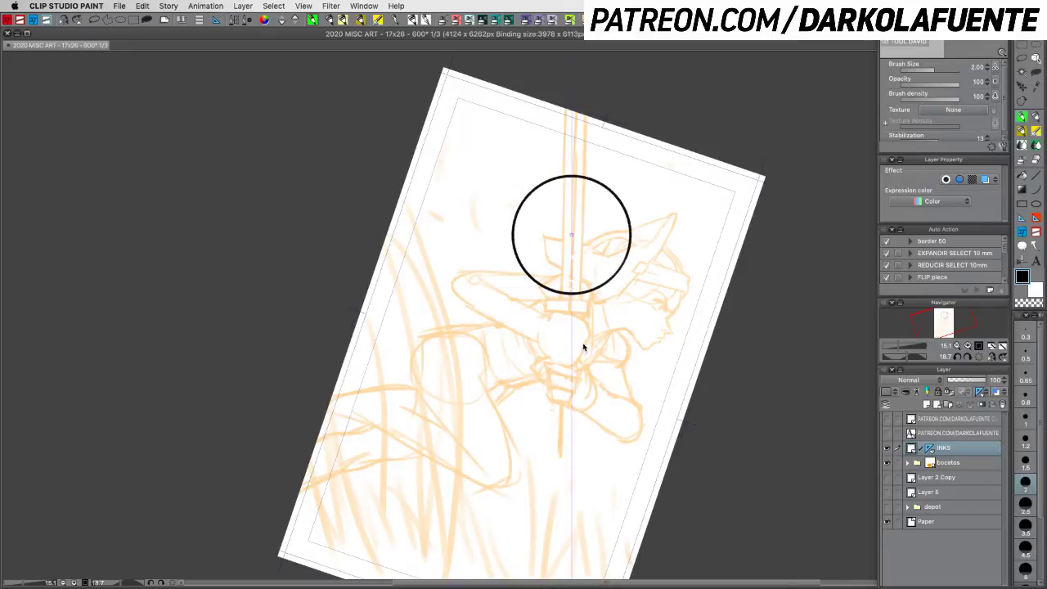
pyautogui.press('super+z')
pyautogui.moveTo(573, 203)
pyautogui.mouseDown()
pyautogui.moveTo(544, 233)
pyautogui.moveTo(580, 204)
pyautogui.moveTo(572, 285)
pyautogui.moveTo(538, 199)
pyautogui.moveTo(610, 296)
pyautogui.moveTo(628, 190)
pyautogui.mouseUp()
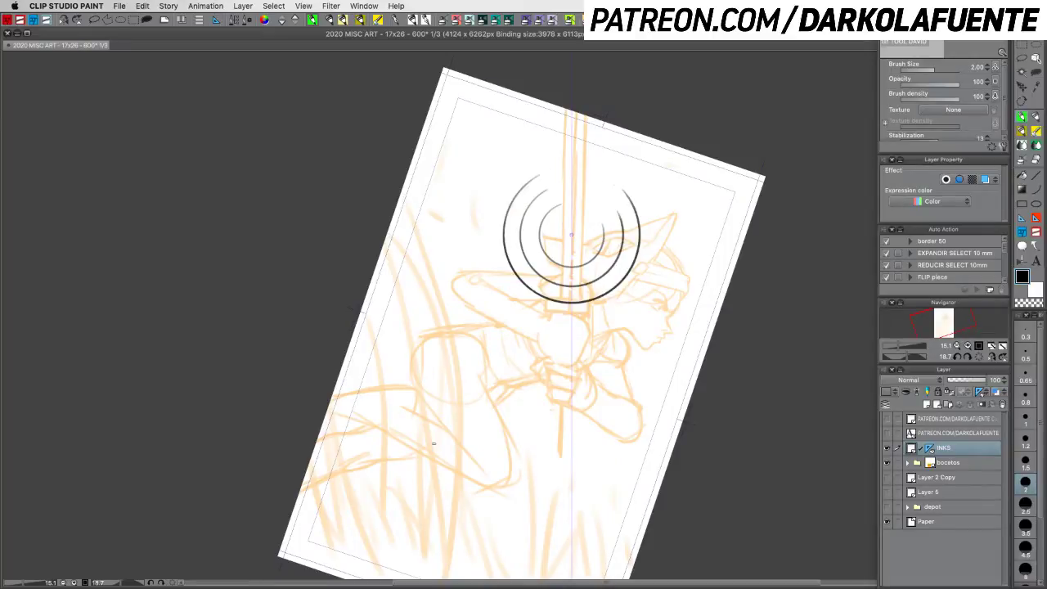
pyautogui.press('super+z')
pyautogui.press('super+z')
pyautogui.press('super+z')
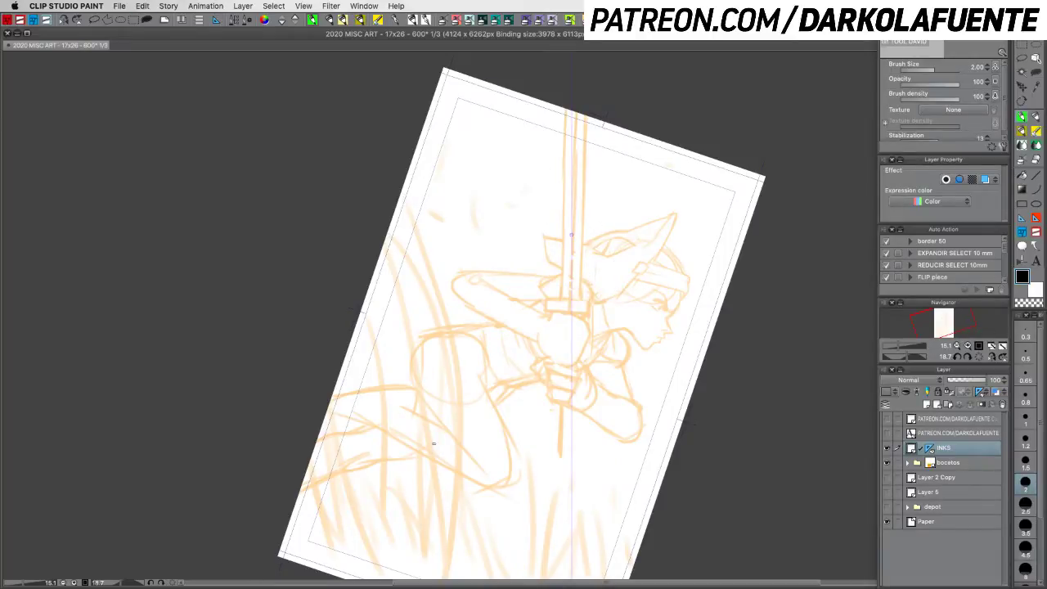
# Step: Discard the concentric circle ruler and switch to the Perspective ruler with the Add vanishing point process
pyautogui.click(226, 22)
pyautogui.click(221, 22)
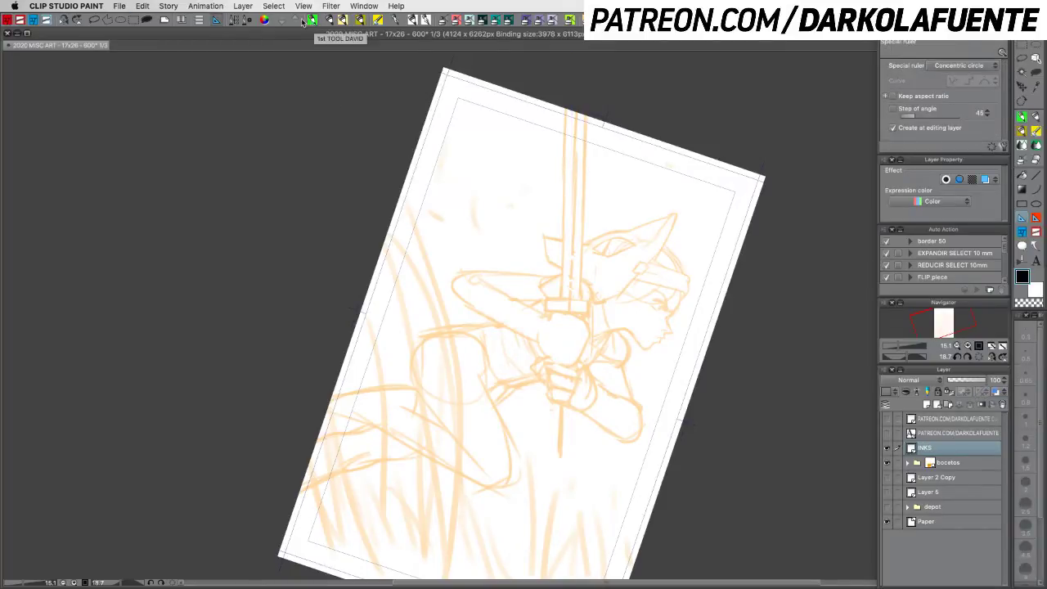
pyautogui.click(237, 22)
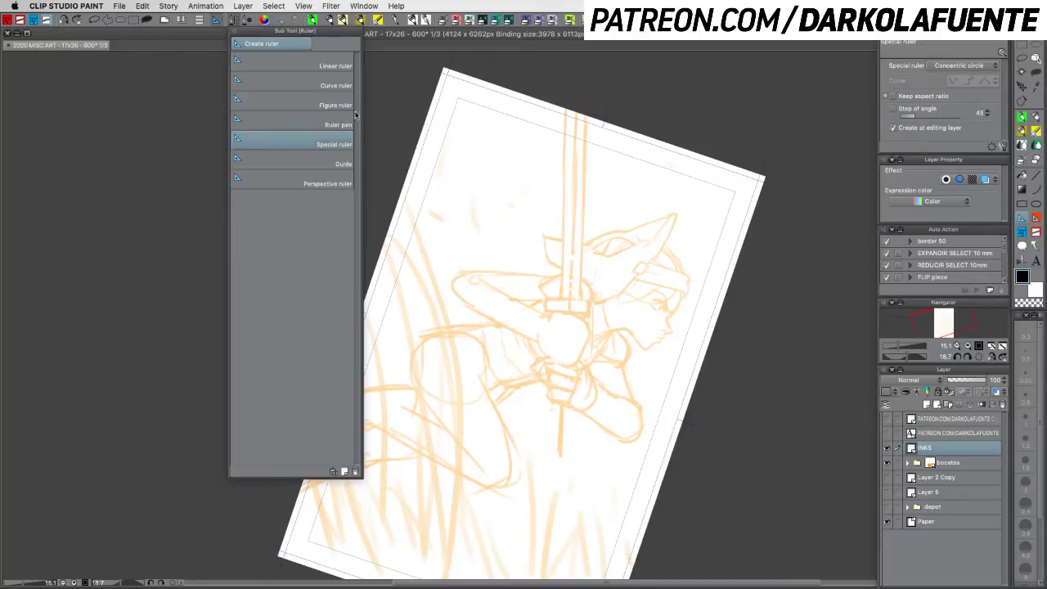
pyautogui.click(337, 180)
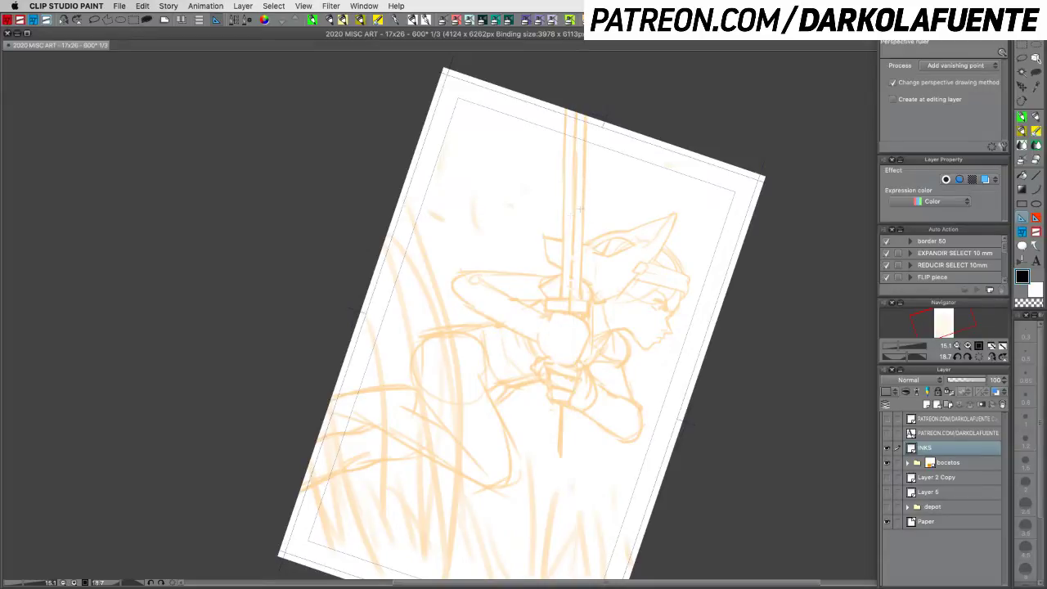
# Step: Try a vertical perspective ruler line near the page's left edge, test-ink the sword's left edge with it, and undo both
pyautogui.moveTo(399, 221); pyautogui.dragTo(409, 278)
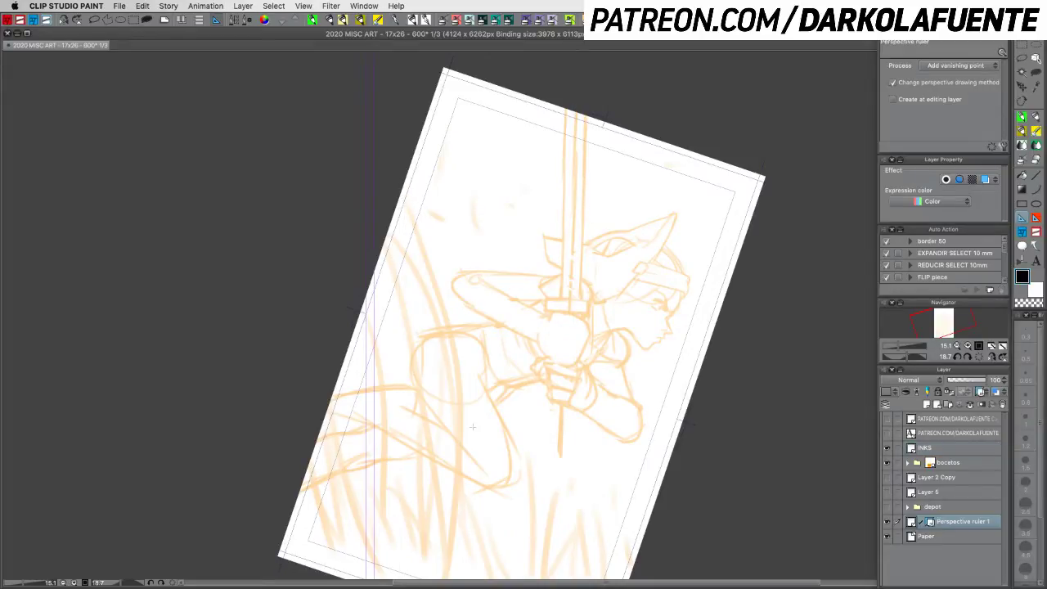
pyautogui.click(1025, 122)
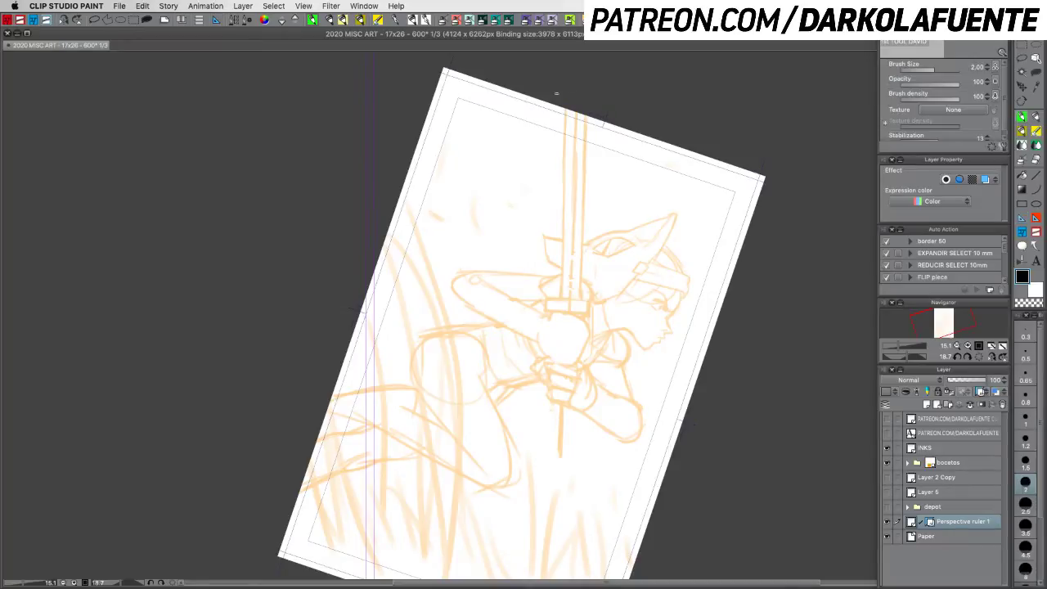
pyautogui.moveTo(562, 108); pyautogui.dragTo(572, 290)
pyautogui.press('super+z')
pyautogui.moveTo(564, 109); pyautogui.dragTo(566, 301)
pyautogui.press('super+z')
pyautogui.press('super+z')
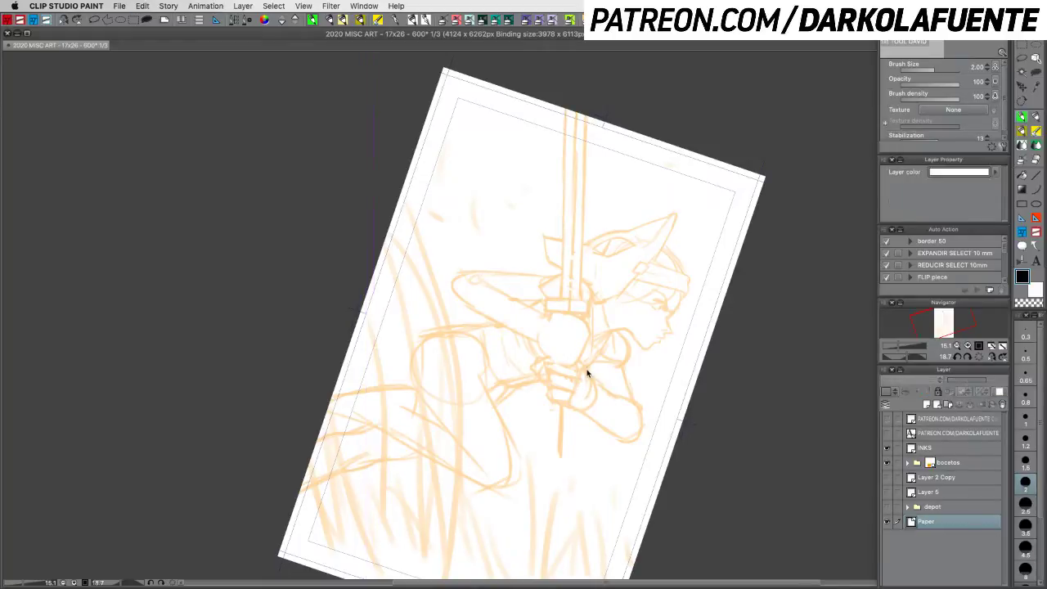
# Step: Try placing a perspective ruler line along the sword and over the grass area beside the legs
pyautogui.click(1022, 218)
pyautogui.moveTo(570, 305); pyautogui.dragTo(571, 279)
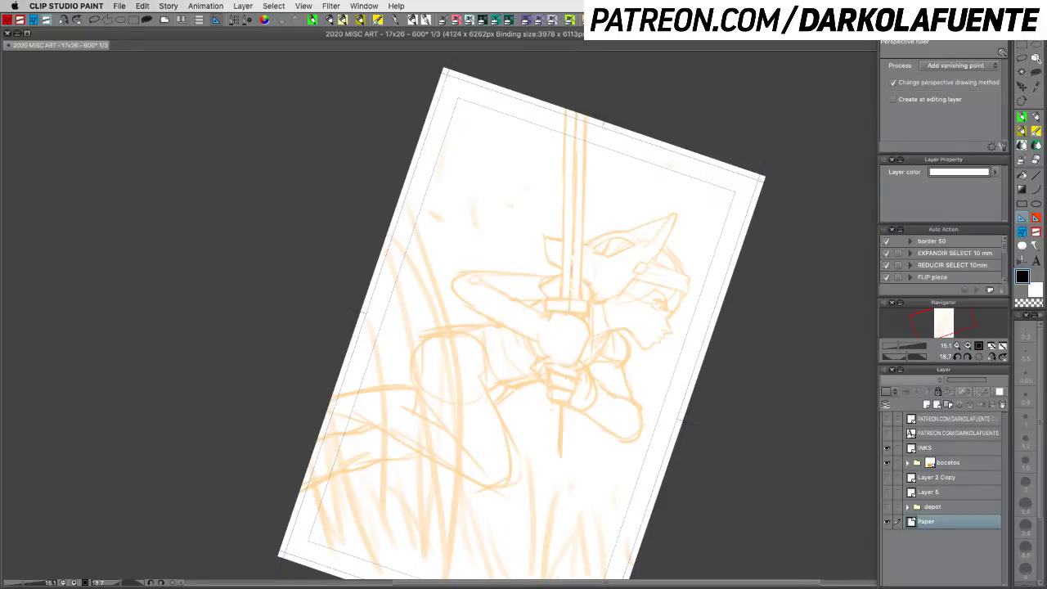
pyautogui.press('r')
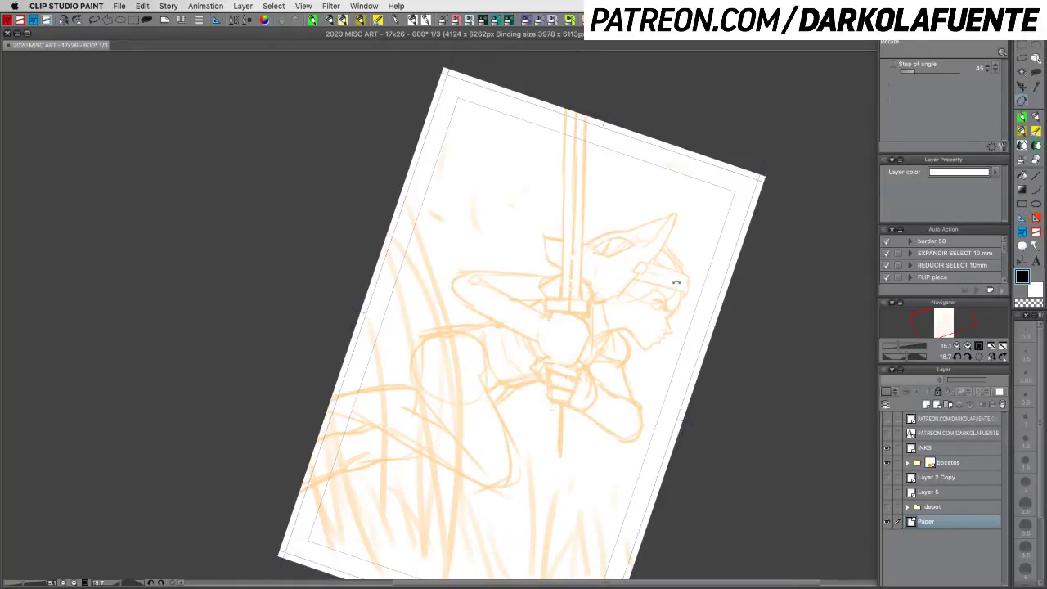
pyautogui.moveTo(675, 282); pyautogui.dragTo(985, 254)
pyautogui.press('space')
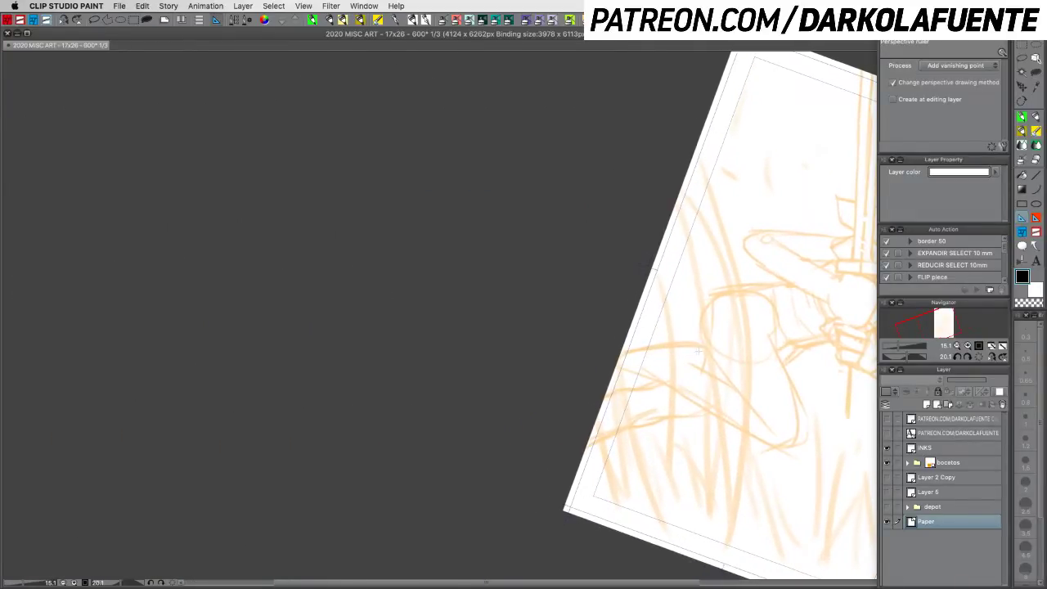
pyautogui.moveTo(685, 356); pyautogui.dragTo(687, 357)
pyautogui.press('super+z')
pyautogui.moveTo(648, 383); pyautogui.dragTo(652, 374)
# Step: Realign the canvas with the sword vertical and add a perspective ruler with vertical guides beside the page
pyautogui.moveTo(763, 326); pyautogui.dragTo(446, 366)
pyautogui.moveTo(543, 244); pyautogui.dragTo(543, 276)
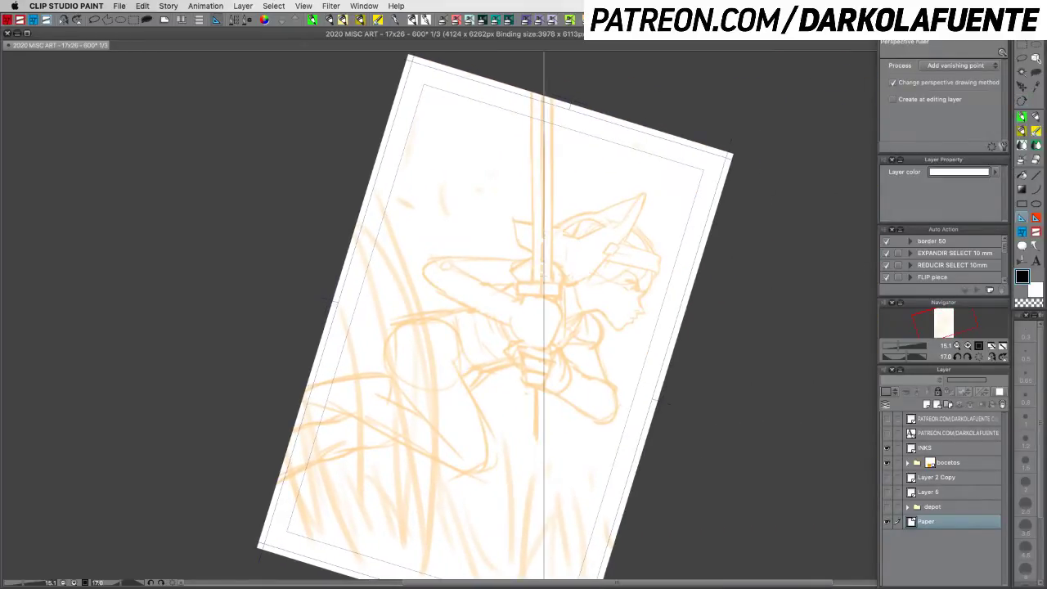
pyautogui.press('super+z')
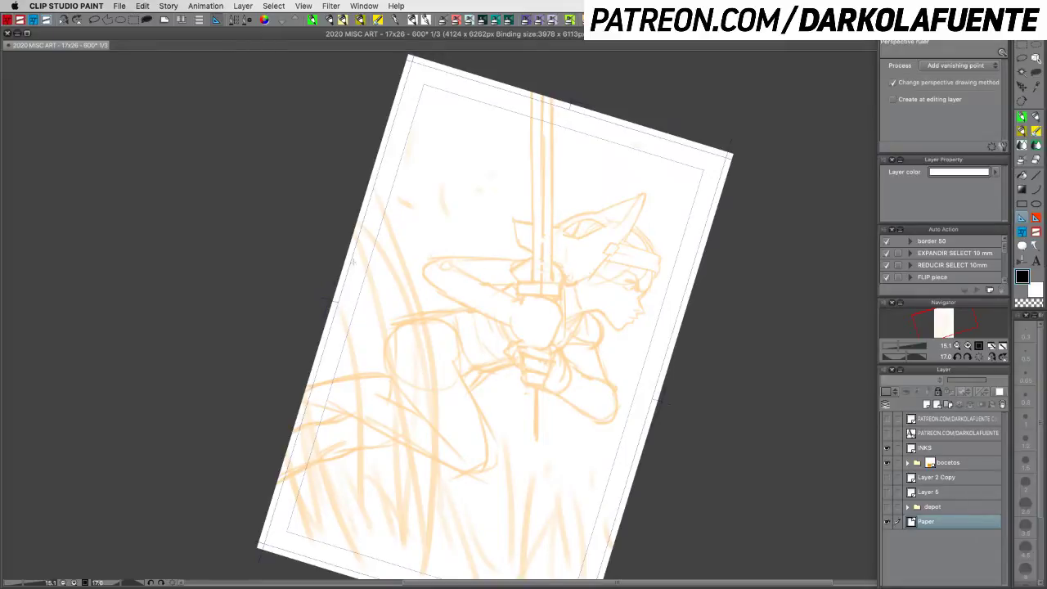
pyautogui.moveTo(360, 221); pyautogui.dragTo(362, 360)
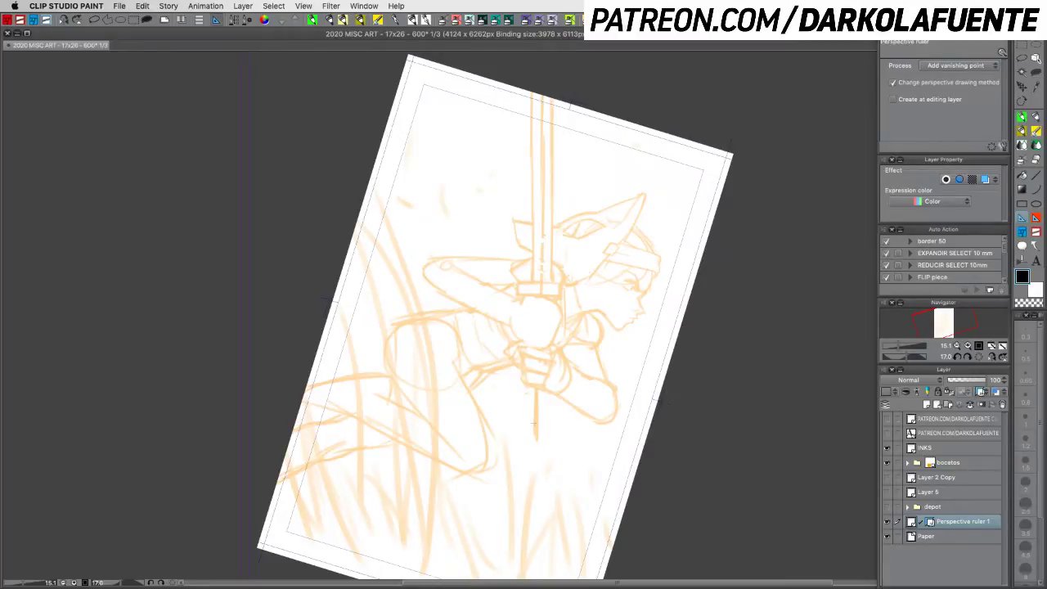
# Step: Try inking the blade's left edge and the start of the guard with the 2.00 pen, and undo the strokes
pyautogui.click(1022, 118)
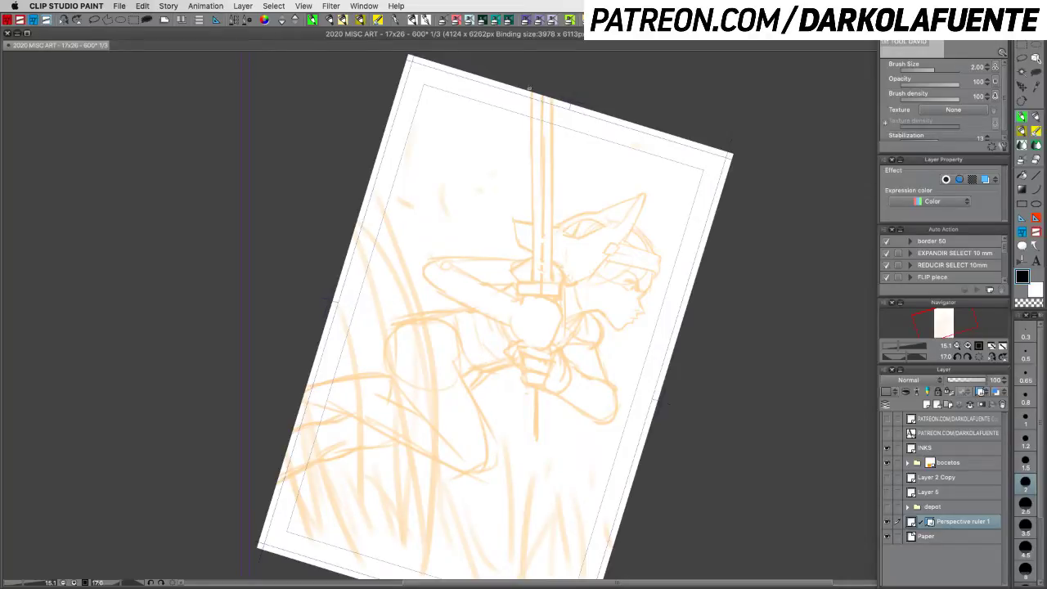
pyautogui.moveTo(528, 87); pyautogui.dragTo(532, 262)
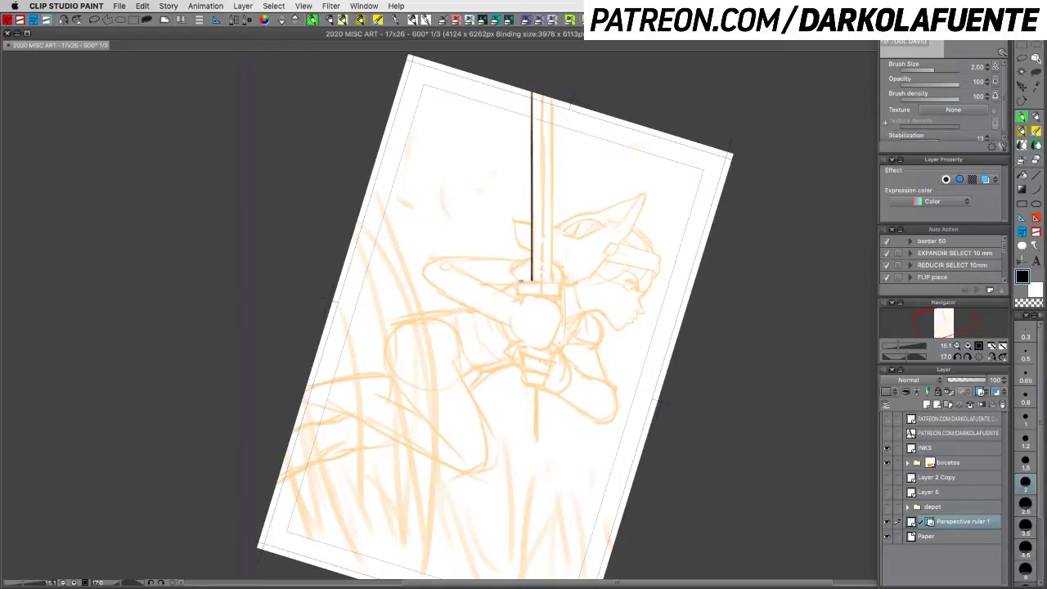
pyautogui.moveTo(520, 281); pyautogui.dragTo(532, 285)
pyautogui.press('super+z')
pyautogui.press('super+z')
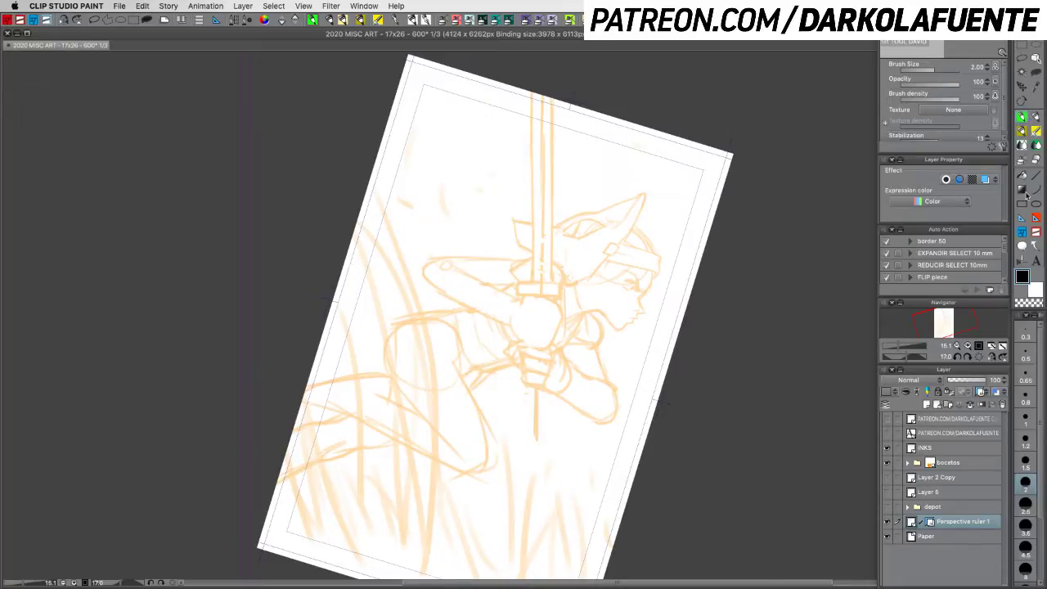
# Step: Add a vertical guide on the blade's right edge and horizontal guides to the perspective ruler, and ink the blade's left edge
pyautogui.click(1023, 219)
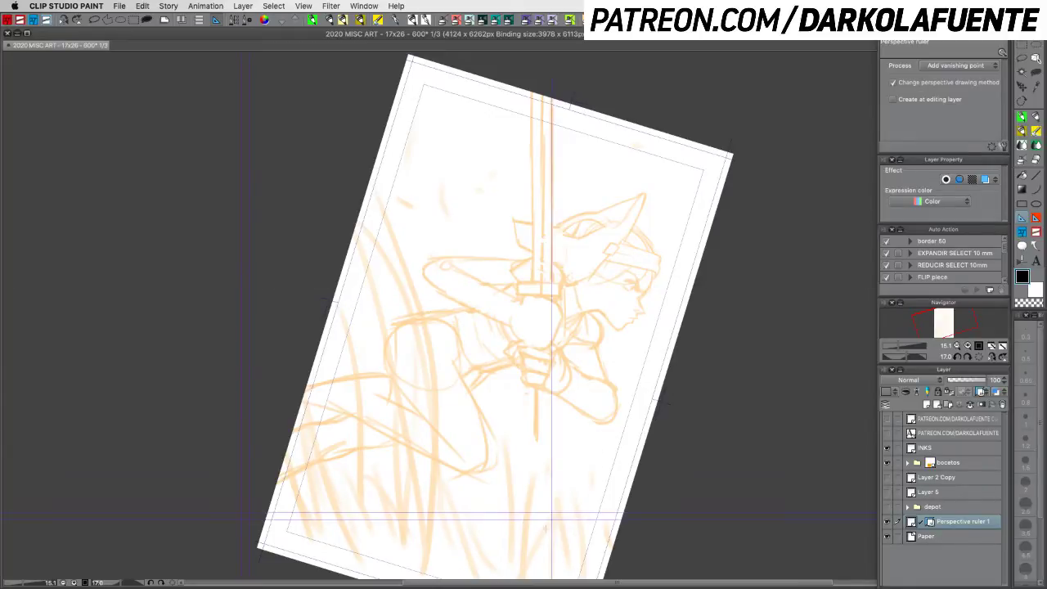
pyautogui.press('p')
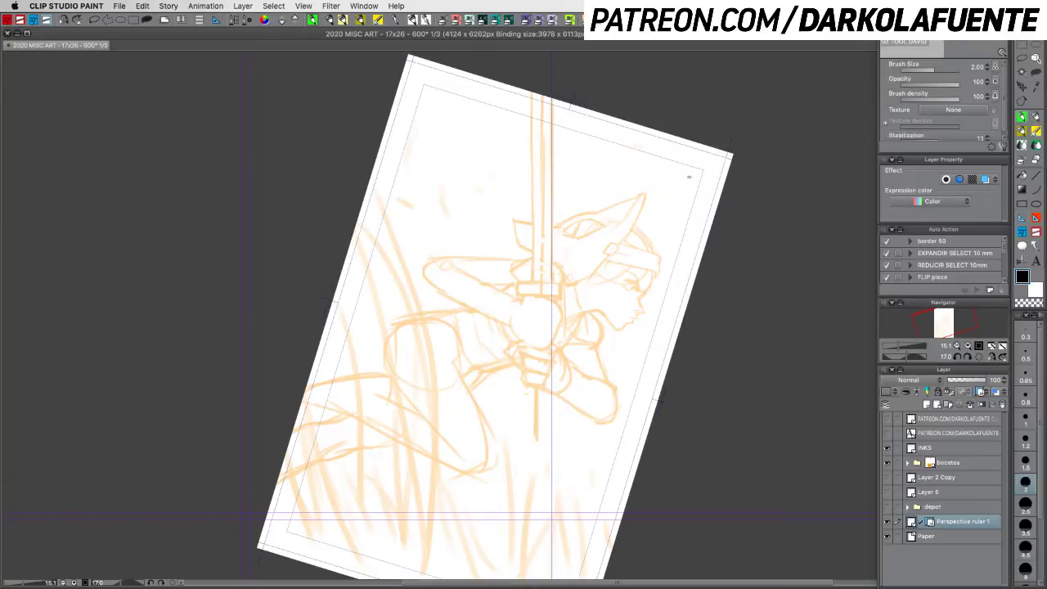
pyautogui.moveTo(518, 282); pyautogui.dragTo(562, 280)
pyautogui.moveTo(533, 163); pyautogui.dragTo(534, 259)
pyautogui.press('super+z')
pyautogui.press('super+z')
pyautogui.moveTo(530, 92); pyautogui.dragTo(530, 152)
pyautogui.moveTo(533, 217); pyautogui.dragTo(540, 261)
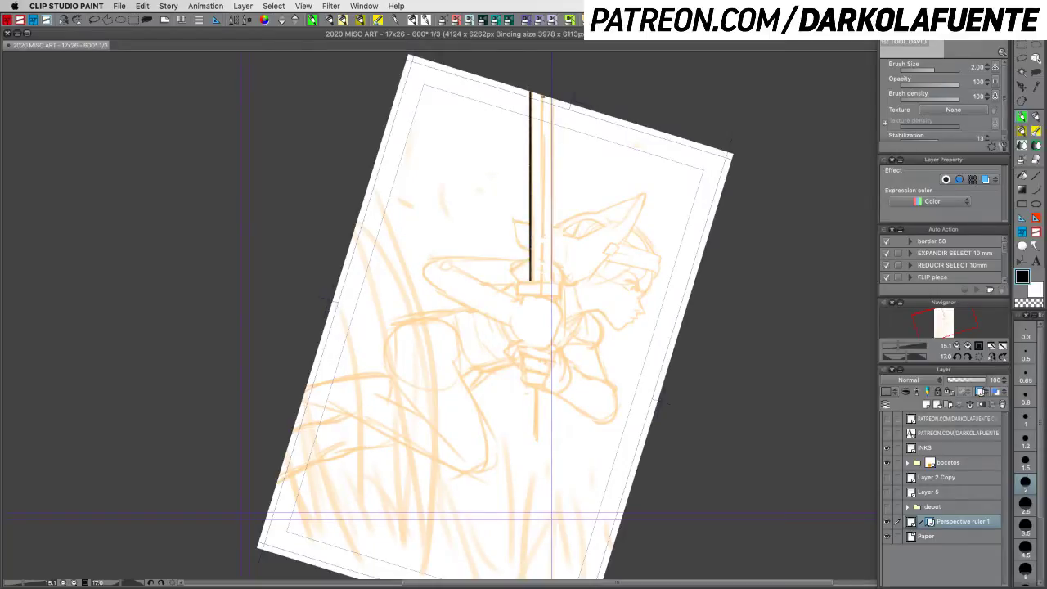
# Step: Try inking the blade's centre line down to the guard, and undo the strokes
pyautogui.moveTo(539, 95); pyautogui.dragTo(542, 277)
pyautogui.press('super+z')
pyautogui.press('super+z')
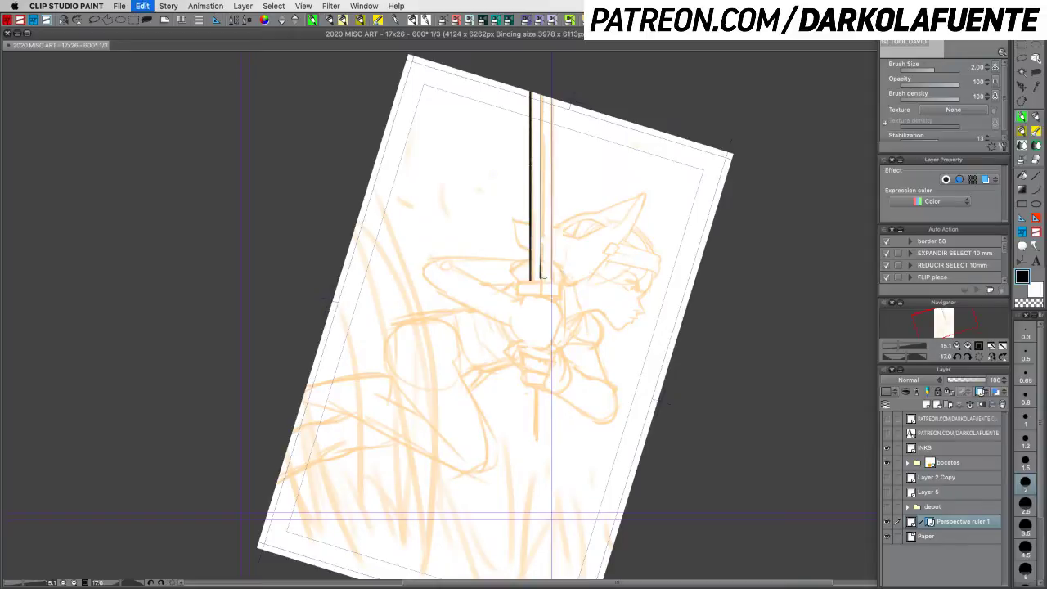
pyautogui.press('super+z')
pyautogui.press('super+z')
pyautogui.press('super+z')
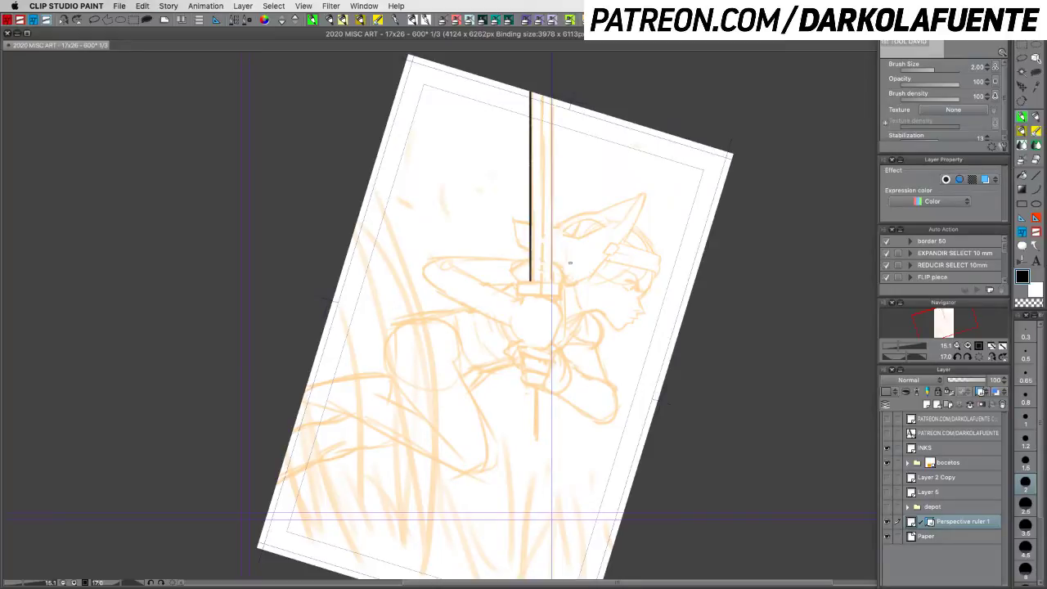
# Step: Ink the blade's centre line, the short cross lines at its base, and its right edge along the ruler
pyautogui.press('c')
pyautogui.press('c')
pyautogui.press('super+z')
pyautogui.moveTo(540, 118); pyautogui.dragTo(544, 263)
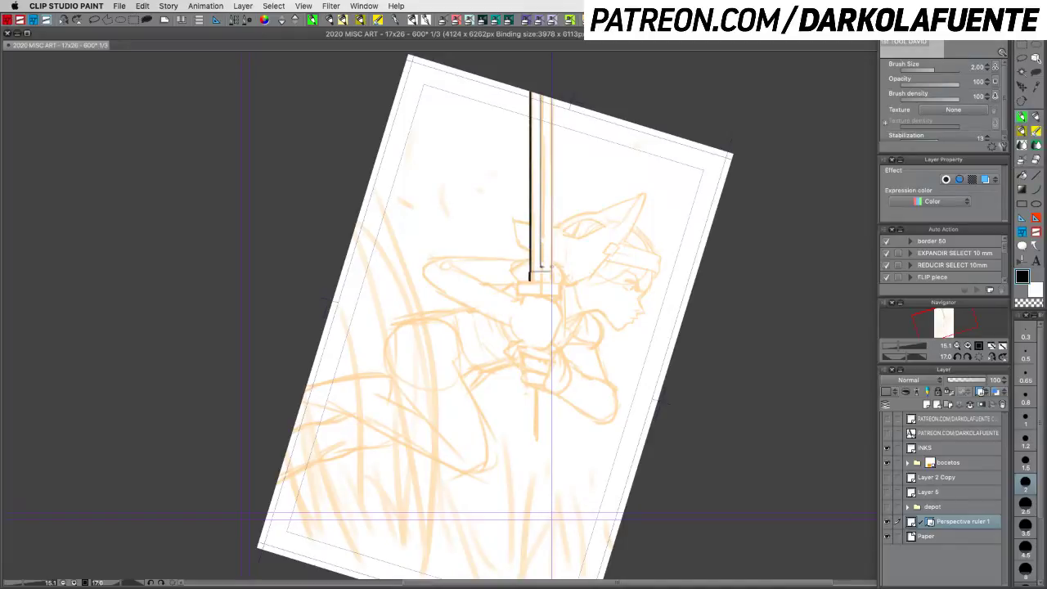
pyautogui.moveTo(540, 267); pyautogui.dragTo(552, 267)
pyautogui.press('super+z')
pyautogui.moveTo(552, 100); pyautogui.dragTo(554, 270)
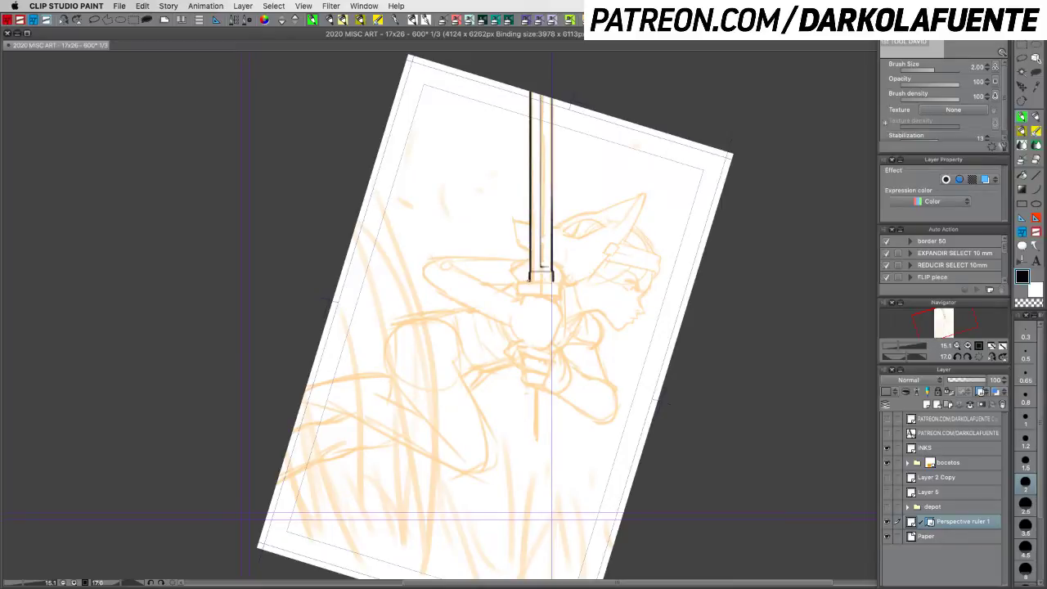
# Step: Ink the base line of the blade's collar and the upper and side edges of the sword guard
pyautogui.moveTo(529, 280); pyautogui.dragTo(554, 279)
pyautogui.moveTo(531, 283)
pyautogui.mouseDown()
pyautogui.moveTo(560, 282)
pyautogui.moveTo(519, 285)
pyautogui.mouseUp()
pyautogui.press('super+z')
pyautogui.press('super+z')
pyautogui.moveTo(554, 278); pyautogui.dragTo(558, 283)
pyautogui.press('super+z')
pyautogui.moveTo(518, 285); pyautogui.dragTo(518, 293)
# Step: Clean up the guard's corners and ink its lower edge with the thin rim beneath it
pyautogui.press('c')
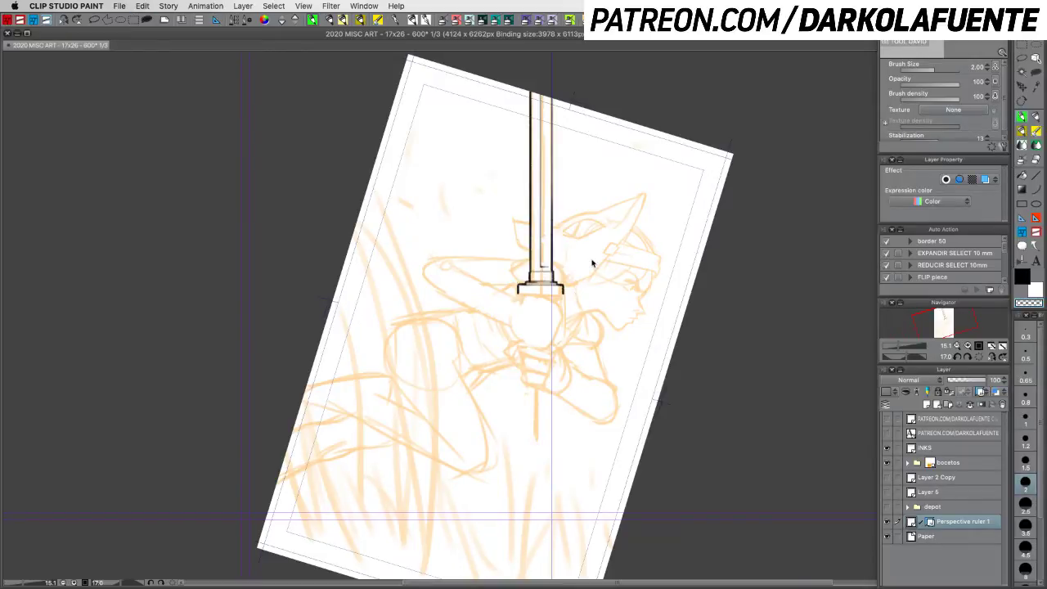
pyautogui.press('super+z')
pyautogui.press('c')
pyautogui.press('super+z')
pyautogui.moveTo(520, 291); pyautogui.dragTo(521, 293)
pyautogui.moveTo(521, 293); pyautogui.dragTo(556, 294)
pyautogui.press('c')
pyautogui.press('c')
pyautogui.moveTo(525, 295); pyautogui.dragTo(550, 296)
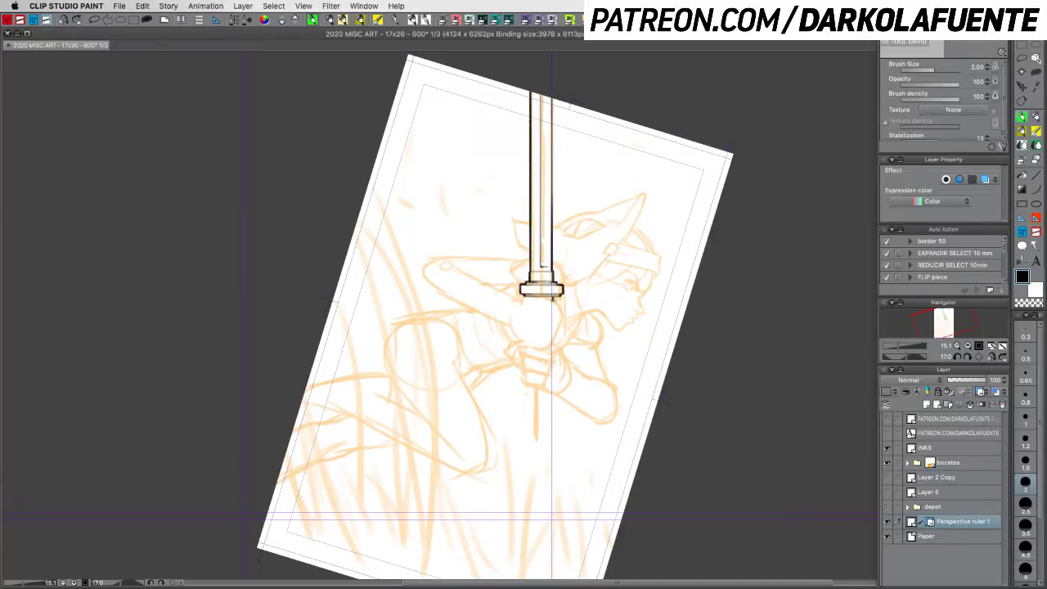
# Step: Ink the two long edges of the sword handle below the guard along the perspective ruler and save the file
pyautogui.press('super+z')
pyautogui.moveTo(552, 301); pyautogui.dragTo(553, 438)
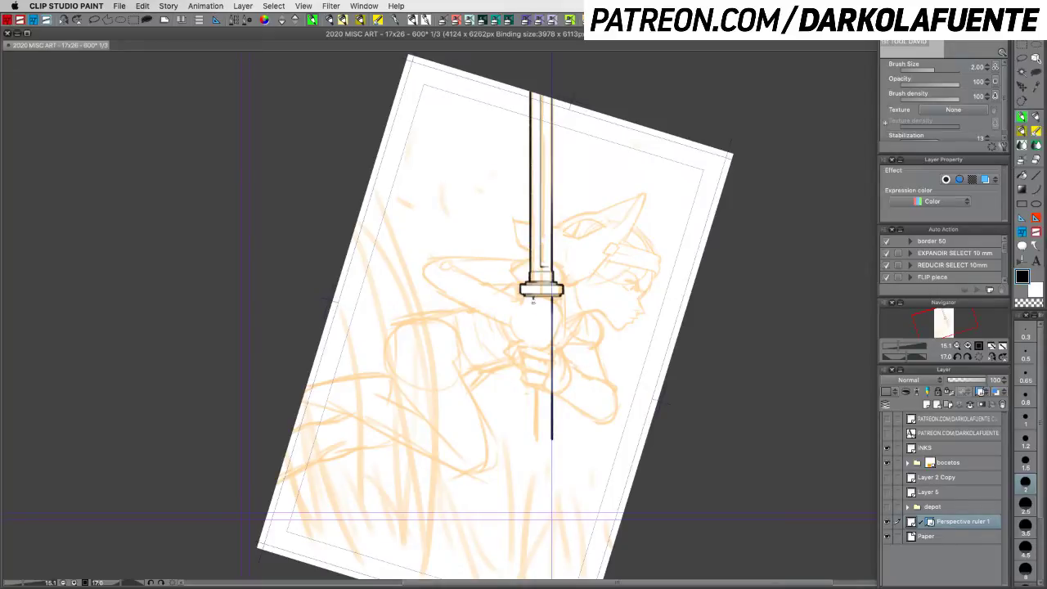
pyautogui.press('super+z')
pyautogui.press('super+z')
pyautogui.moveTo(529, 301); pyautogui.dragTo(538, 435)
pyautogui.press('super+s')
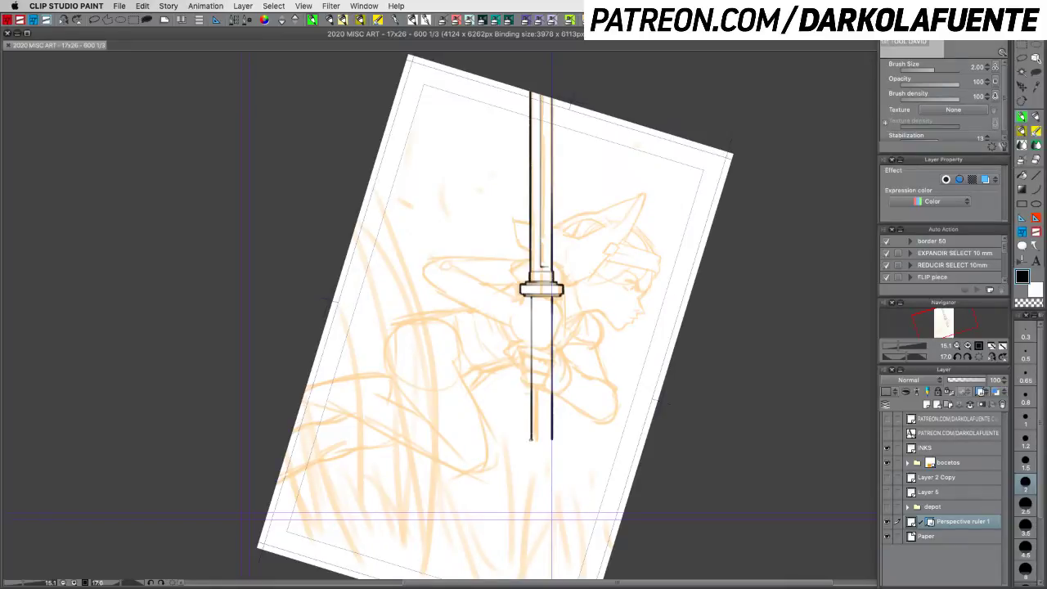
# Step: Ink the closing edge at the handle's end and the small stepped tip beyond it
pyautogui.moveTo(530, 437); pyautogui.dragTo(542, 441)
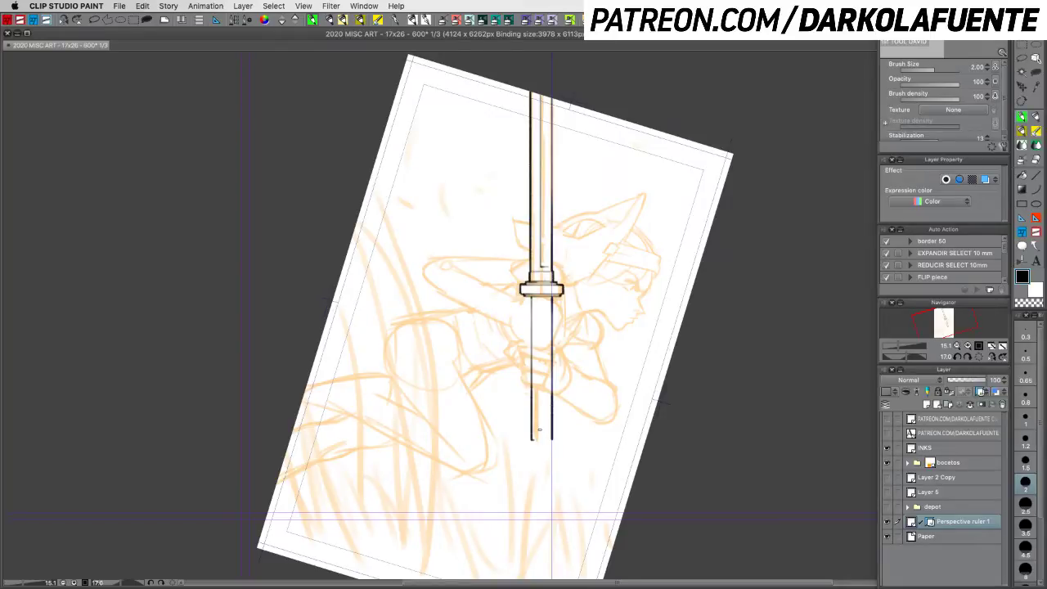
pyautogui.press('r')
pyautogui.moveTo(755, 355); pyautogui.dragTo(625, 219)
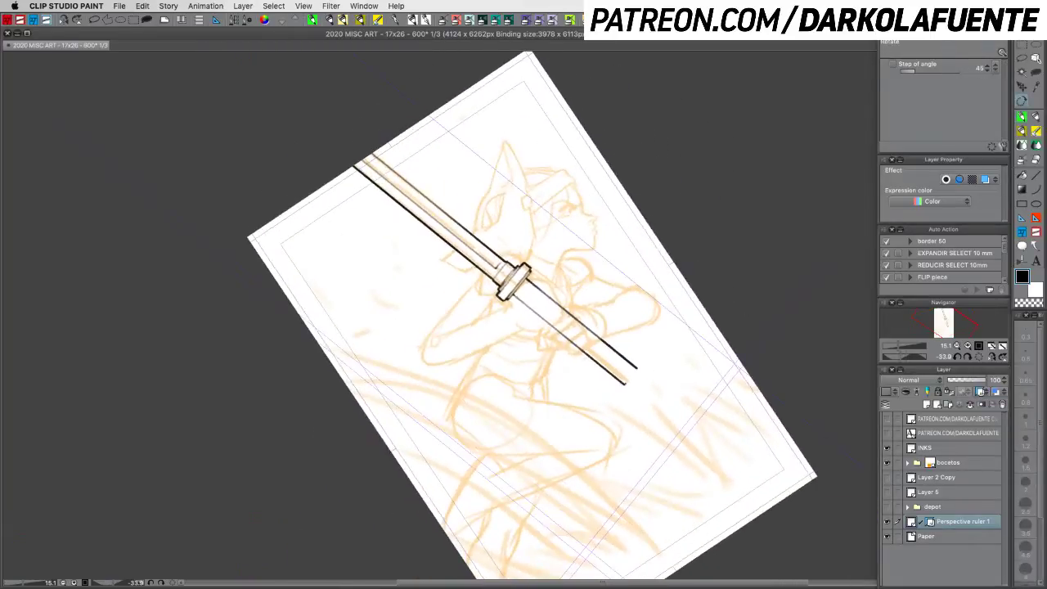
pyautogui.press('p')
pyautogui.moveTo(709, 372); pyautogui.dragTo(701, 259)
pyautogui.press('super+2')
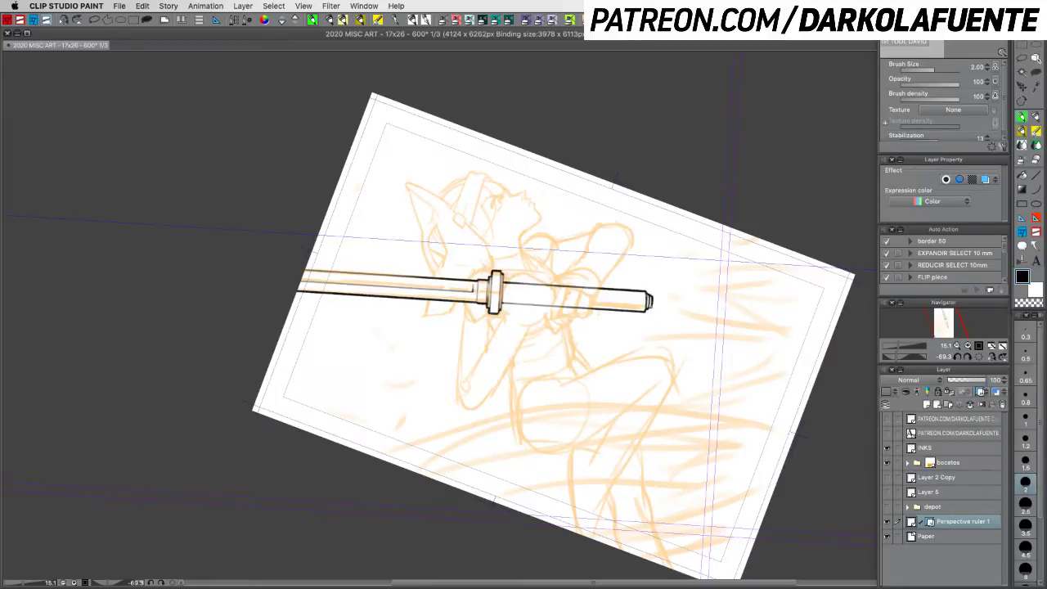
# Step: Ink the cross line that marks off the cap near the handle's end
pyautogui.press('c')
pyautogui.press('c')
pyautogui.press('r')
pyautogui.moveTo(693, 331); pyautogui.dragTo(528, 446)
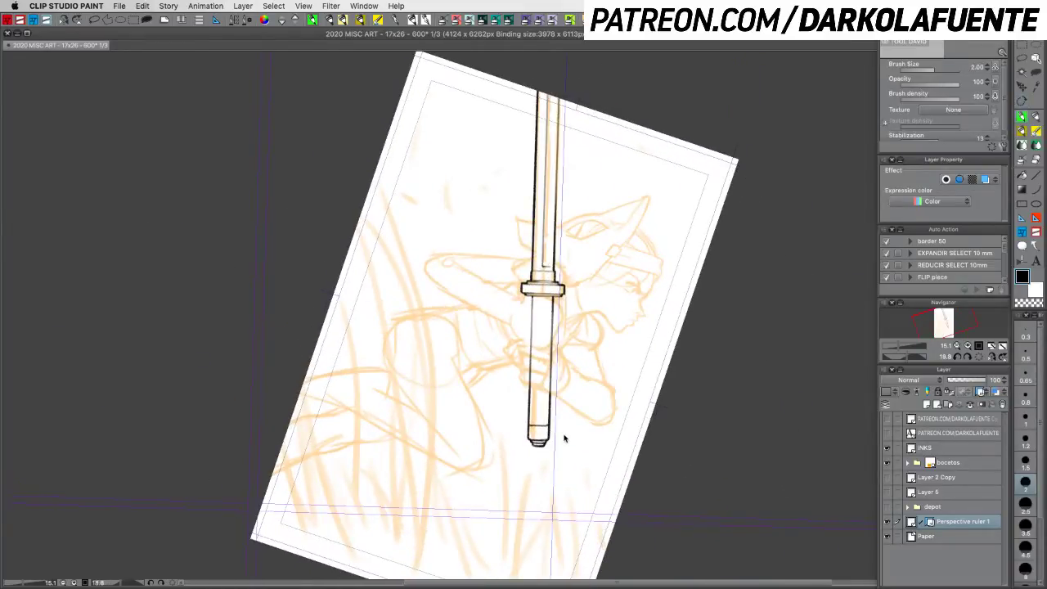
# Step: Rework both sides of the handle's end cap so they bulge slightly past the handle, and save the file
pyautogui.moveTo(585, 413); pyautogui.dragTo(610, 338)
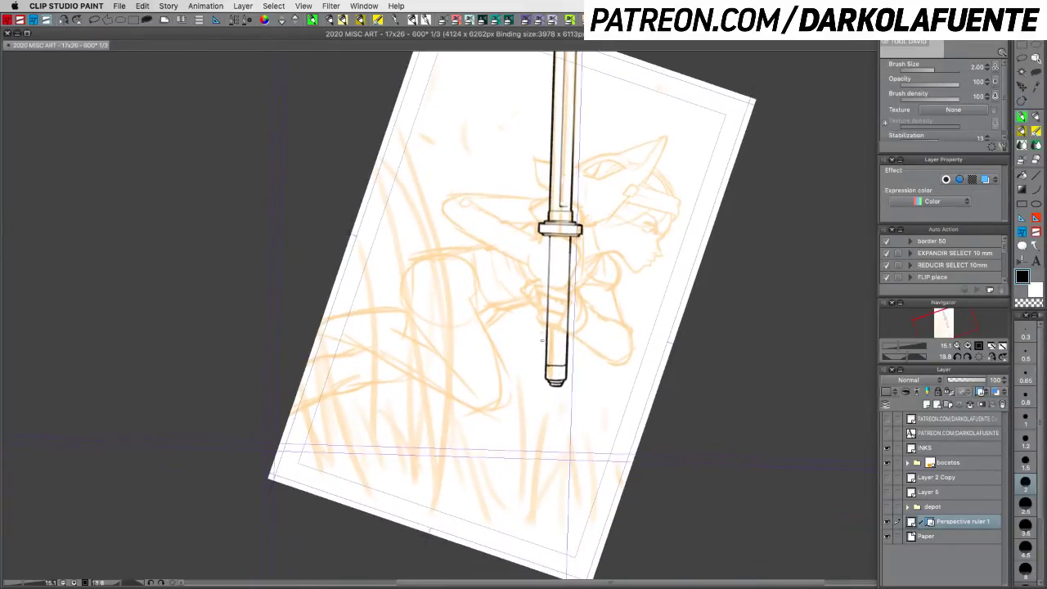
pyautogui.press('c')
pyautogui.moveTo(547, 371); pyautogui.dragTo(548, 379)
pyautogui.press('c')
pyautogui.moveTo(546, 367)
pyautogui.mouseDown()
pyautogui.moveTo(545, 376)
pyautogui.moveTo(568, 379)
pyautogui.mouseUp()
pyautogui.press('super+z')
pyautogui.moveTo(546, 365); pyautogui.dragTo(546, 379)
pyautogui.hotkey('ctrl', 's')
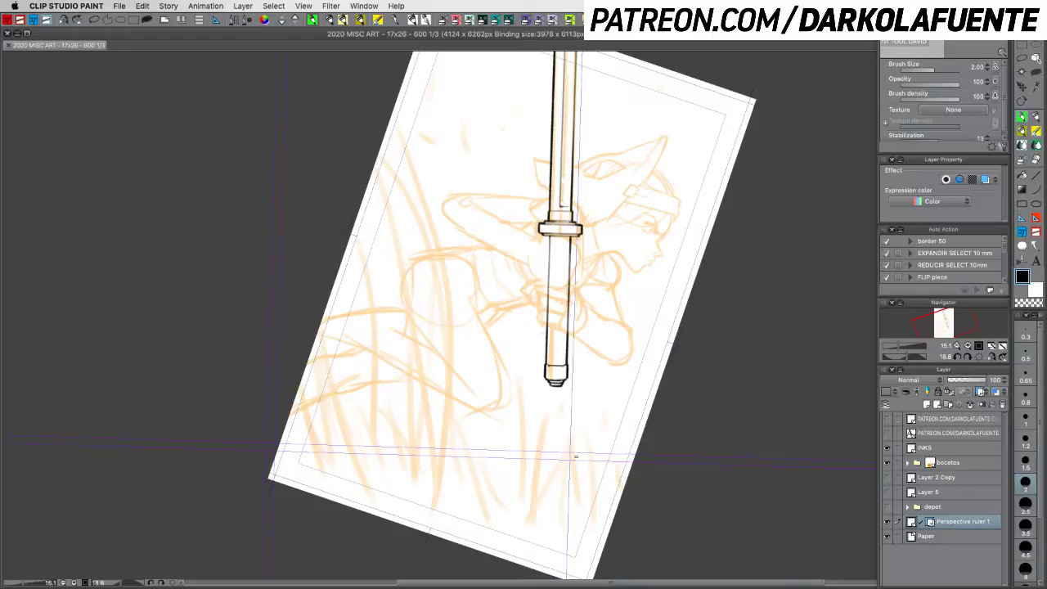
# Step: Rename the Perspective ruler 1 layer as katana and move it directly below the INKS layer
pyautogui.press('r')
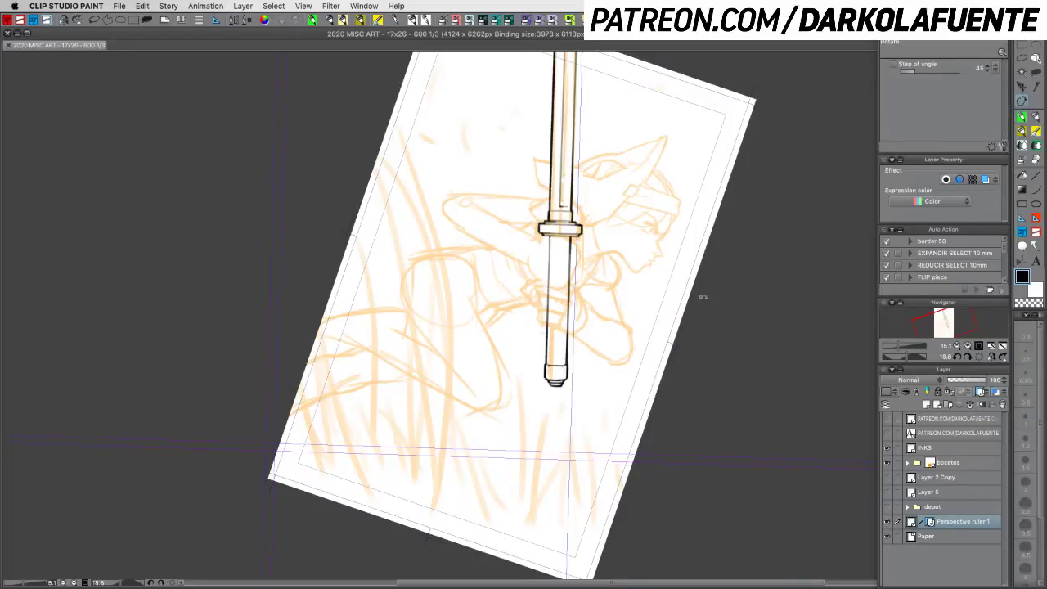
pyautogui.moveTo(703, 297)
pyautogui.mouseDown()
pyautogui.moveTo(611, 314)
pyautogui.moveTo(642, 360)
pyautogui.moveTo(640, 344)
pyautogui.mouseUp()
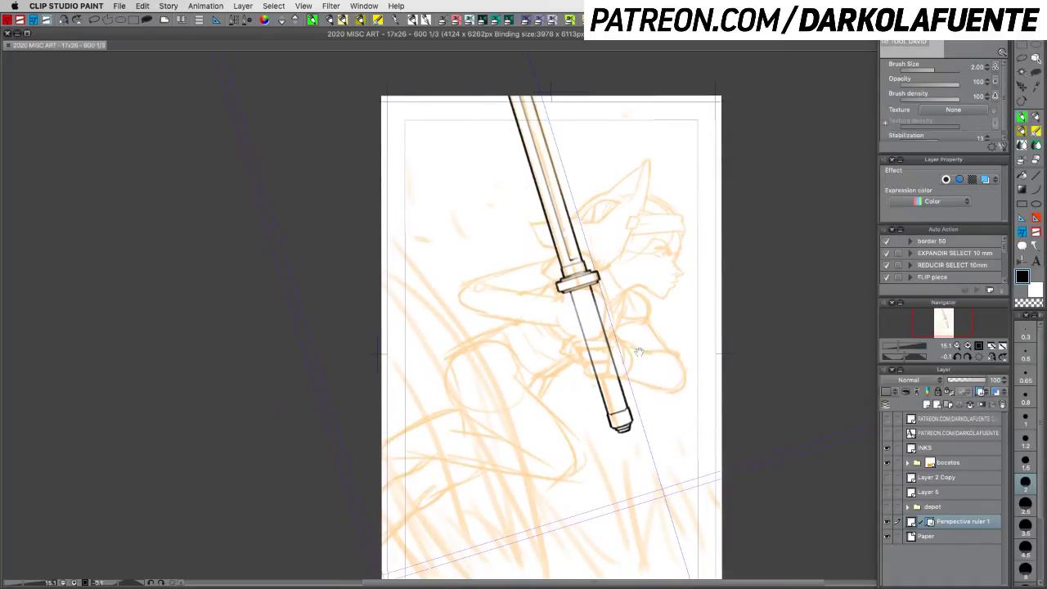
pyautogui.press('r')
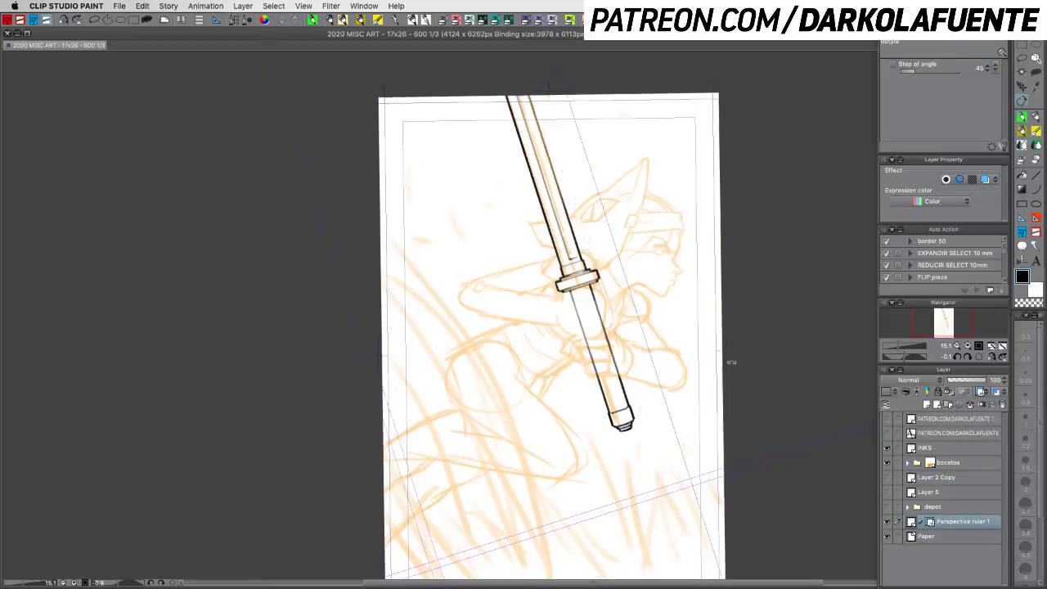
pyautogui.moveTo(729, 362); pyautogui.dragTo(732, 308)
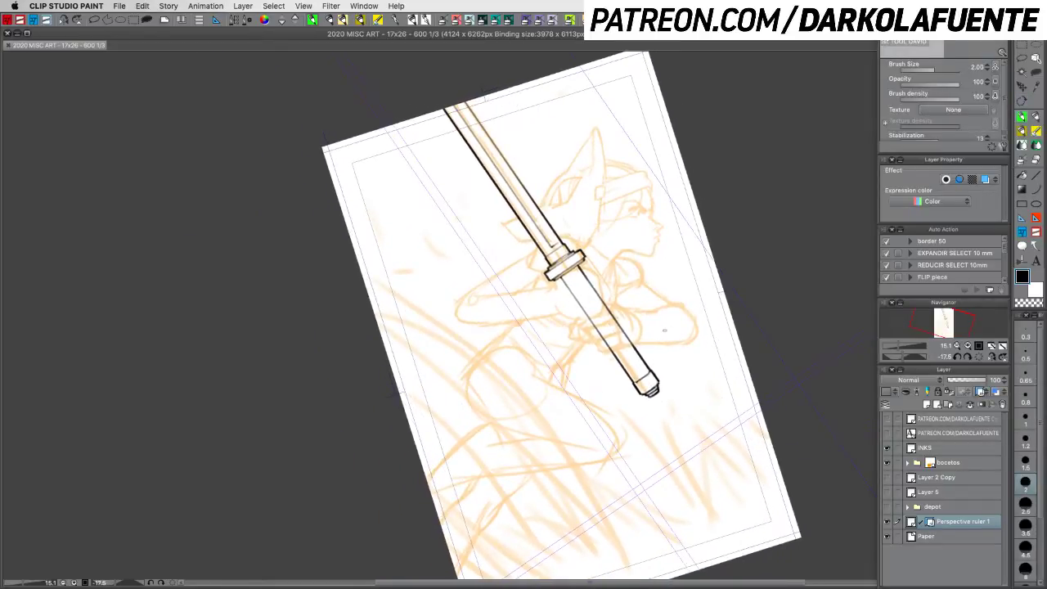
pyautogui.keyDown('alt'); pyautogui.click(887, 521); pyautogui.keyUp('alt')
pyautogui.keyDown('alt'); pyautogui.click(887, 522); pyautogui.keyUp('alt')
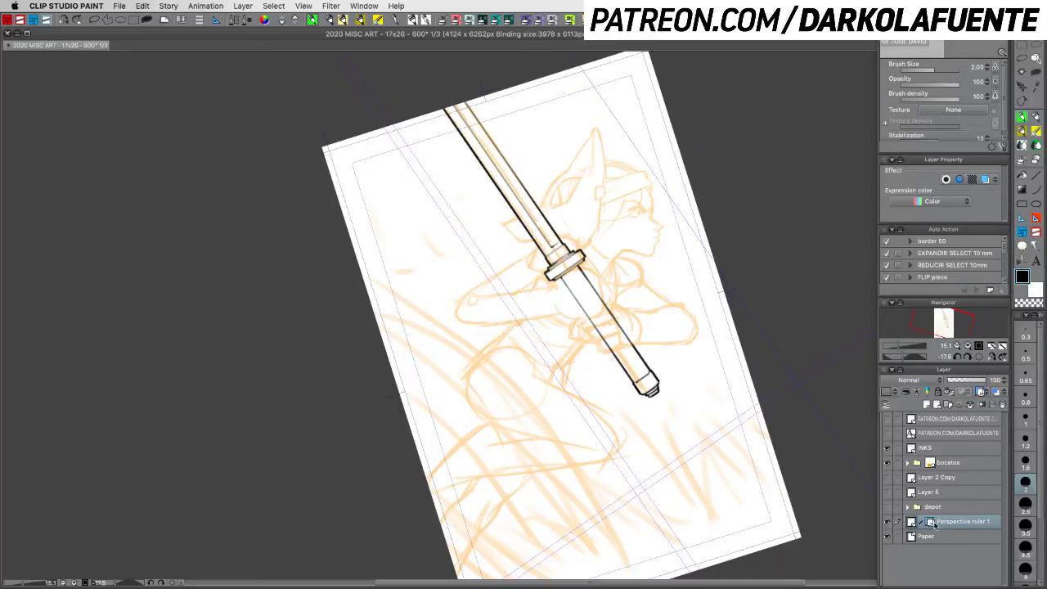
pyautogui.doubleClick(954, 522)
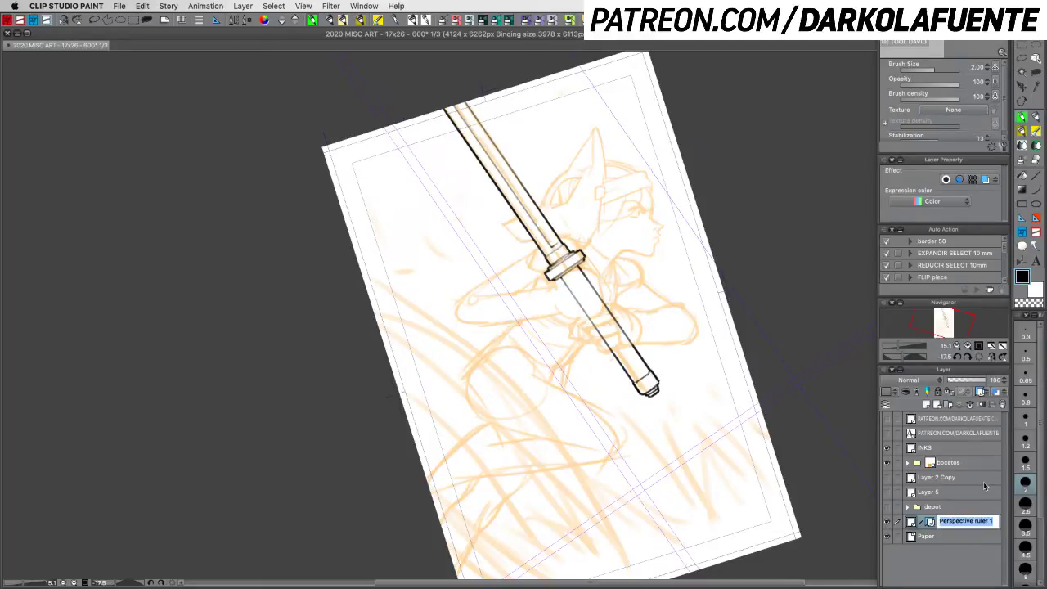
pyautogui.write('katana')
pyautogui.press('Return')
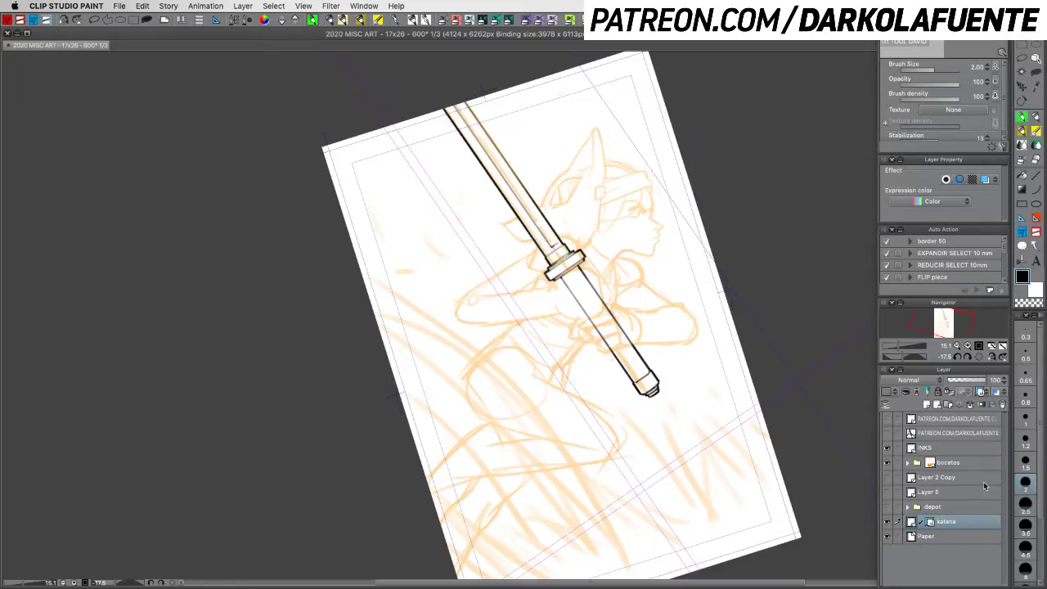
pyautogui.moveTo(947, 521); pyautogui.dragTo(950, 455)
pyautogui.click(947, 449)
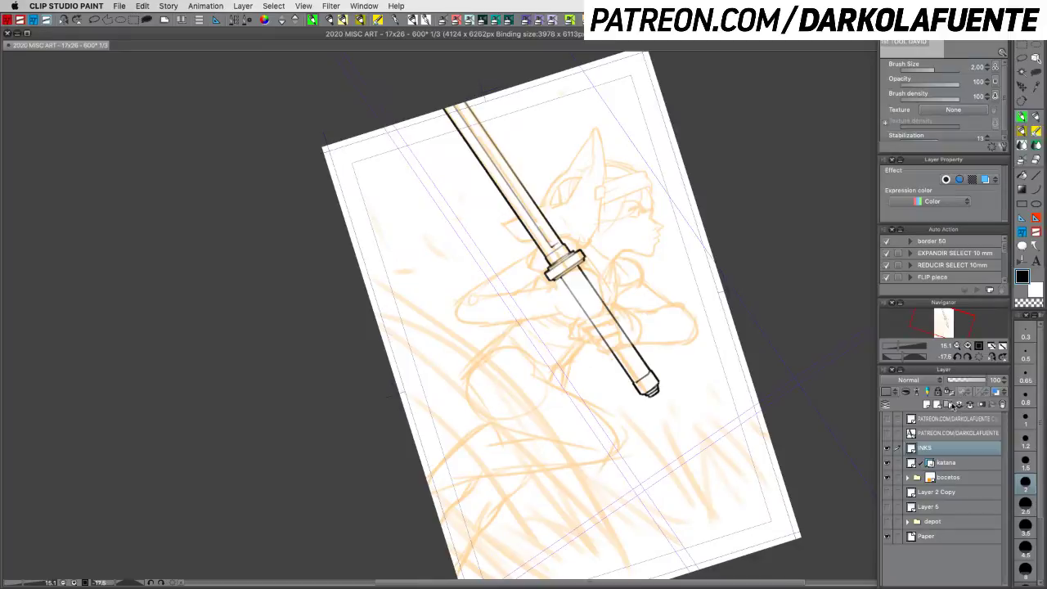
# Step: Check the contents of Layer 2 Copy and Layer 5, and delete Layer 5
pyautogui.click(887, 494)
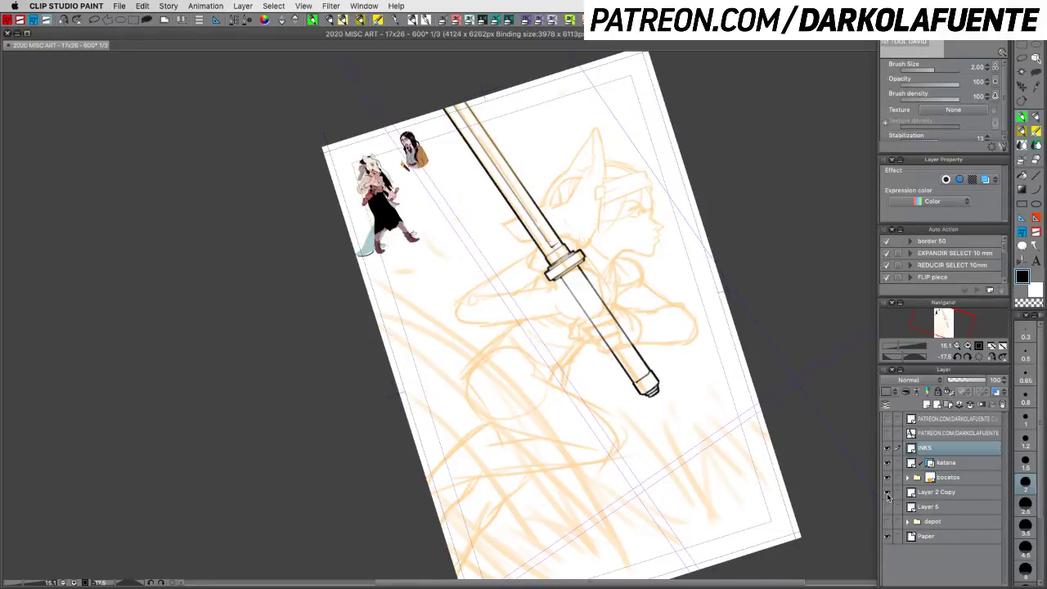
pyautogui.click(888, 494)
pyautogui.click(888, 507)
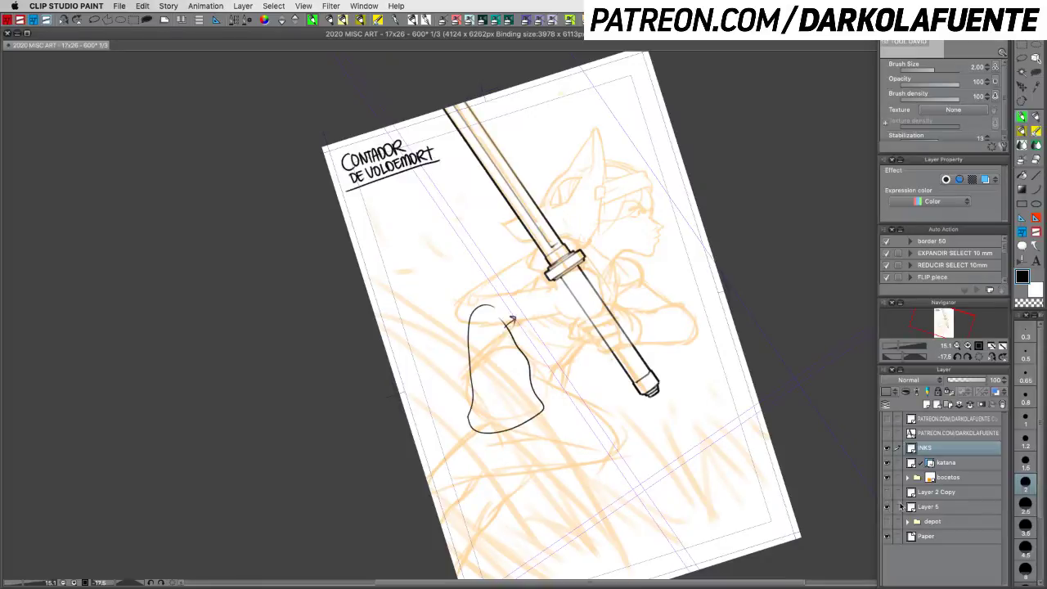
pyautogui.click(949, 508)
pyautogui.click(1003, 407)
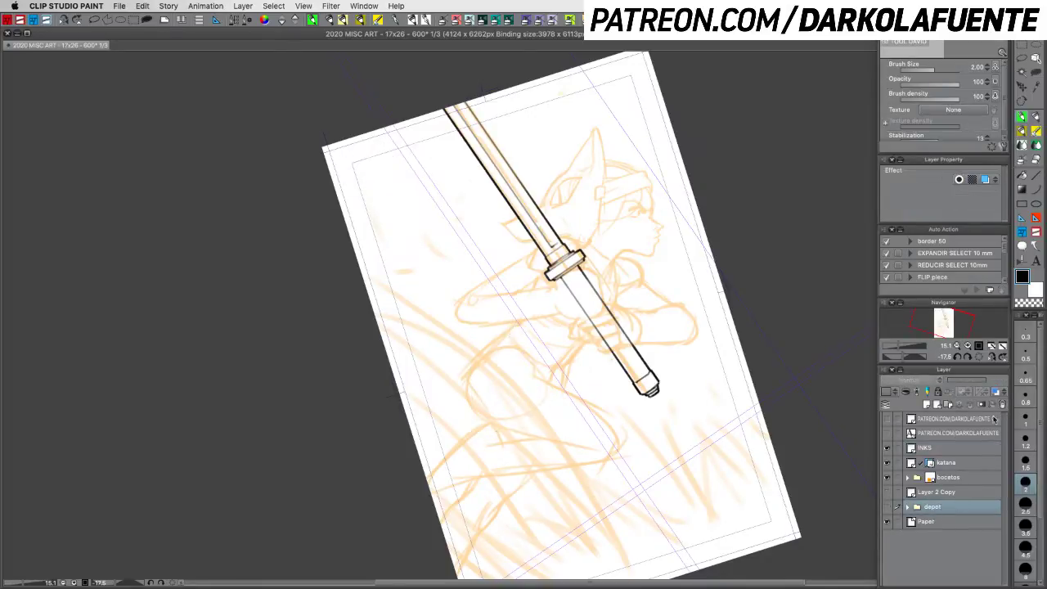
# Step: Move the bocetos folder below Layer 2 Copy and rename Layer 2 Copy as ref
pyautogui.click(887, 507)
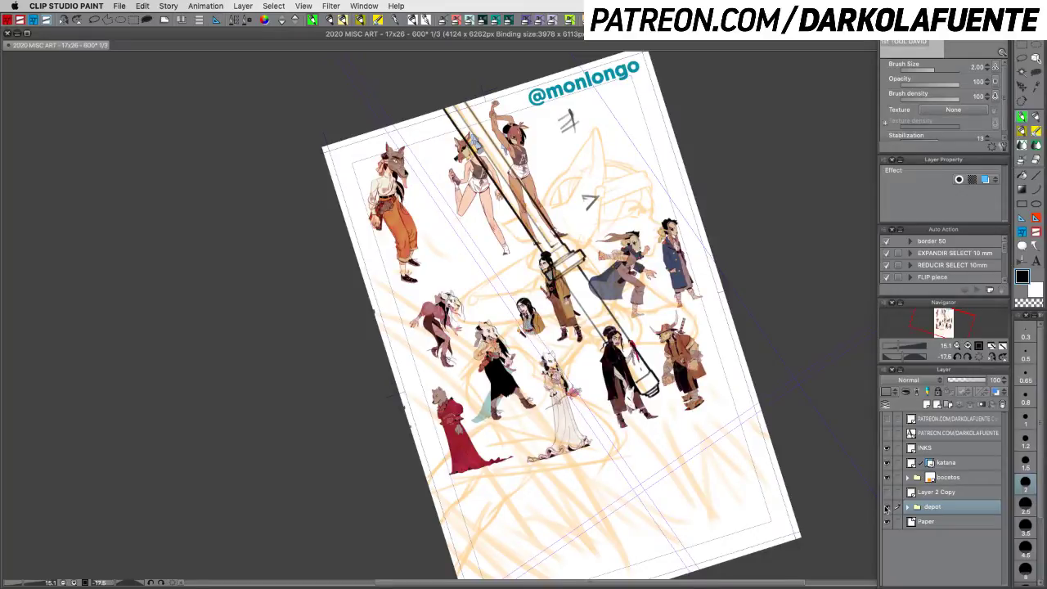
pyautogui.click(887, 507)
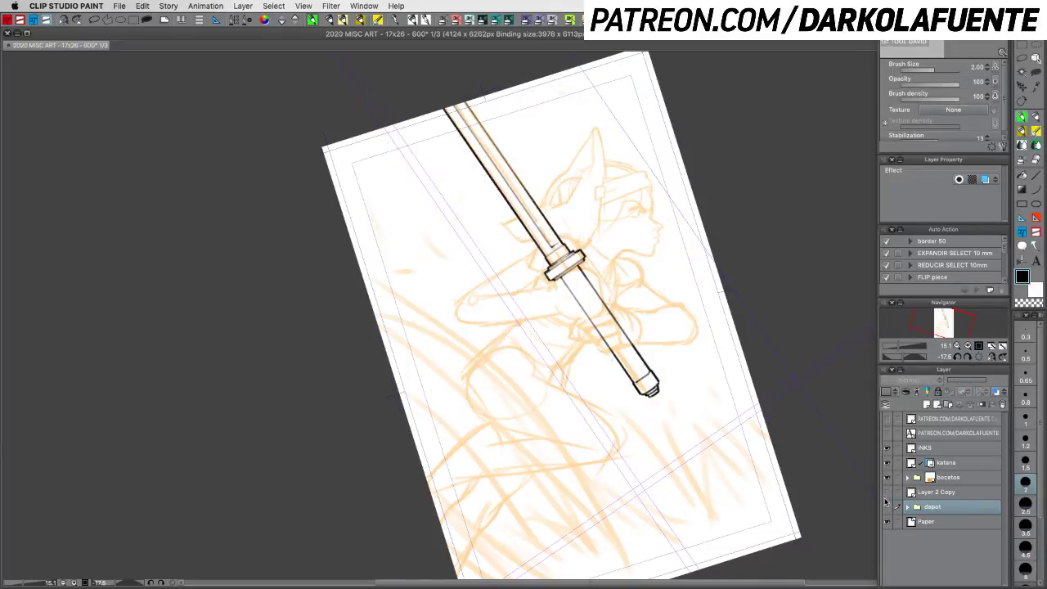
pyautogui.click(886, 494)
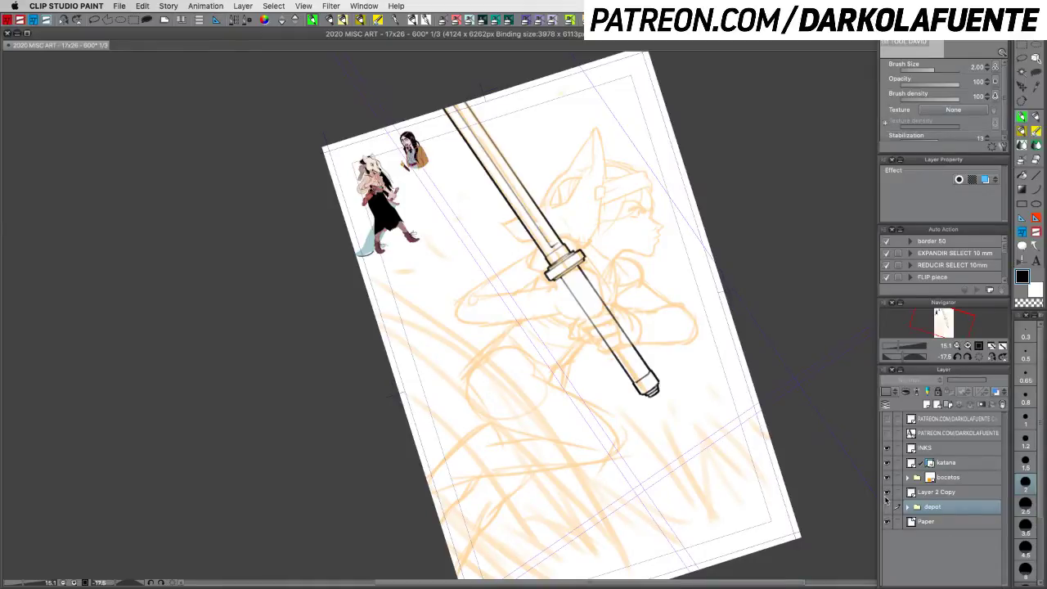
pyautogui.click(886, 493)
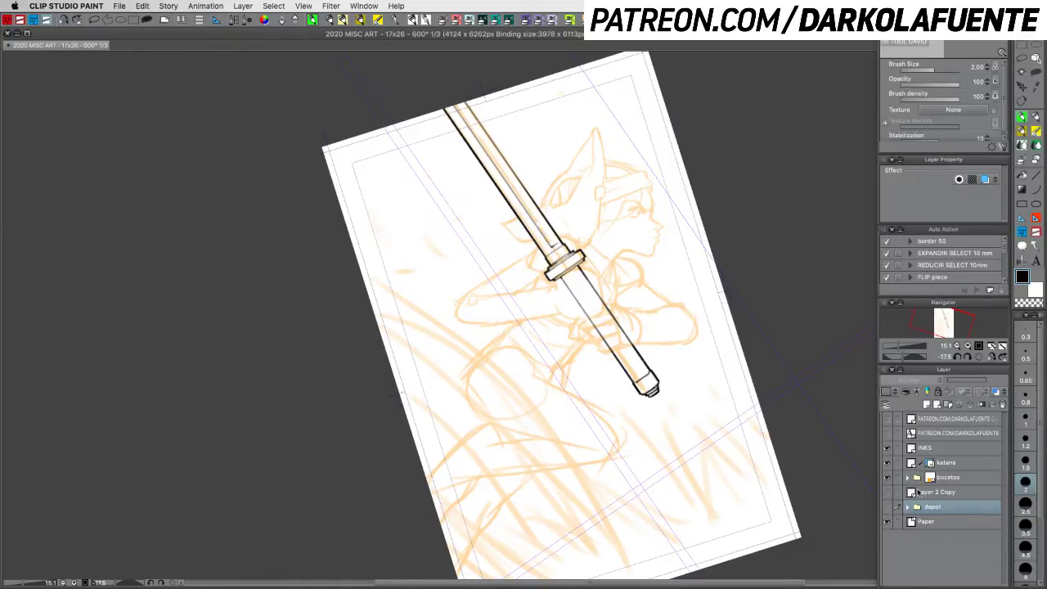
pyautogui.moveTo(966, 478); pyautogui.dragTo(969, 501)
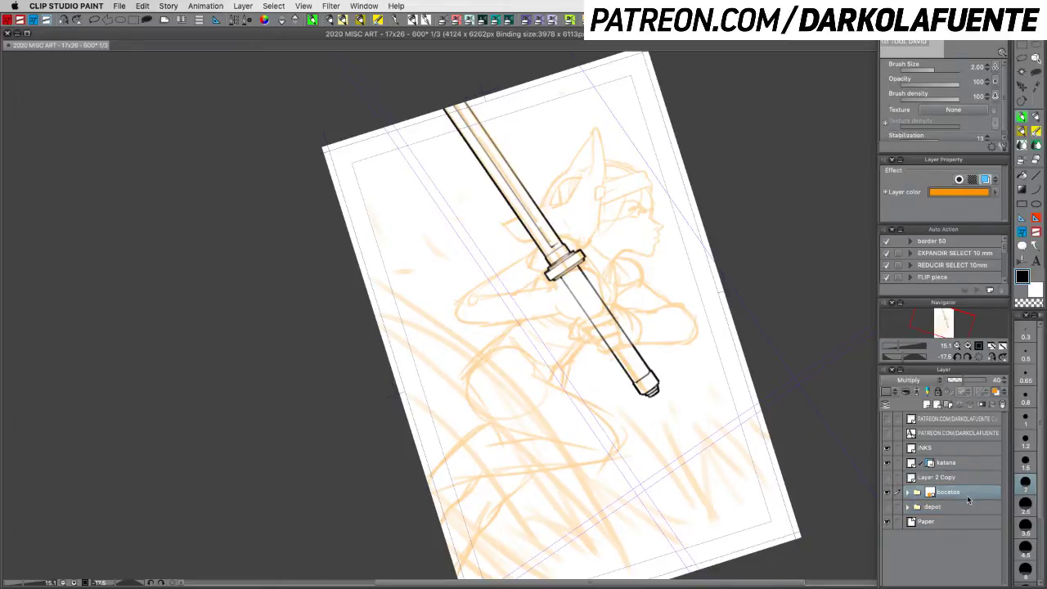
pyautogui.doubleClick(943, 481)
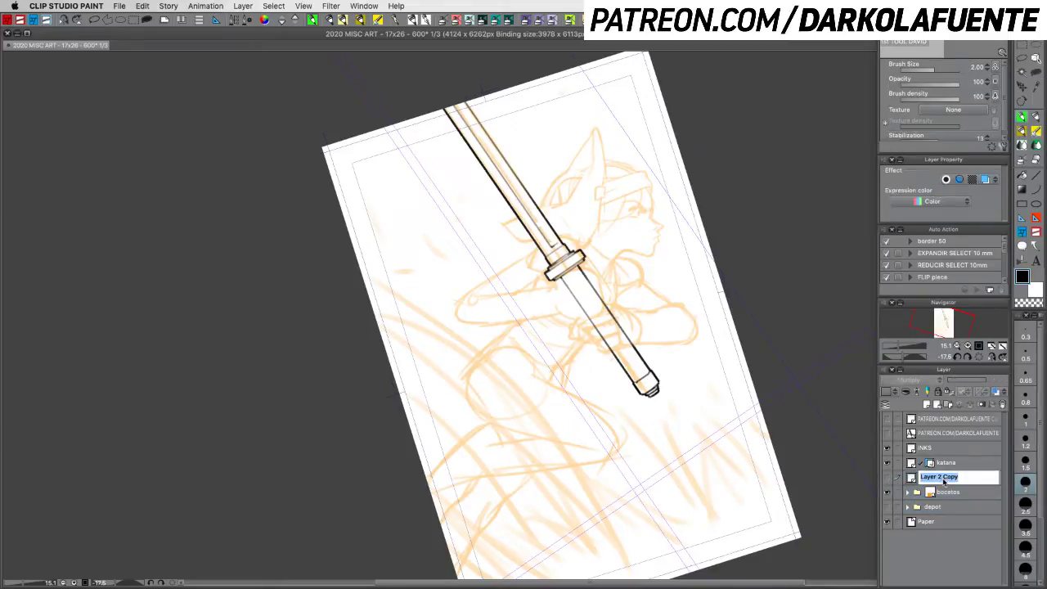
pyautogui.write('ref')
pyautogui.press('Return')
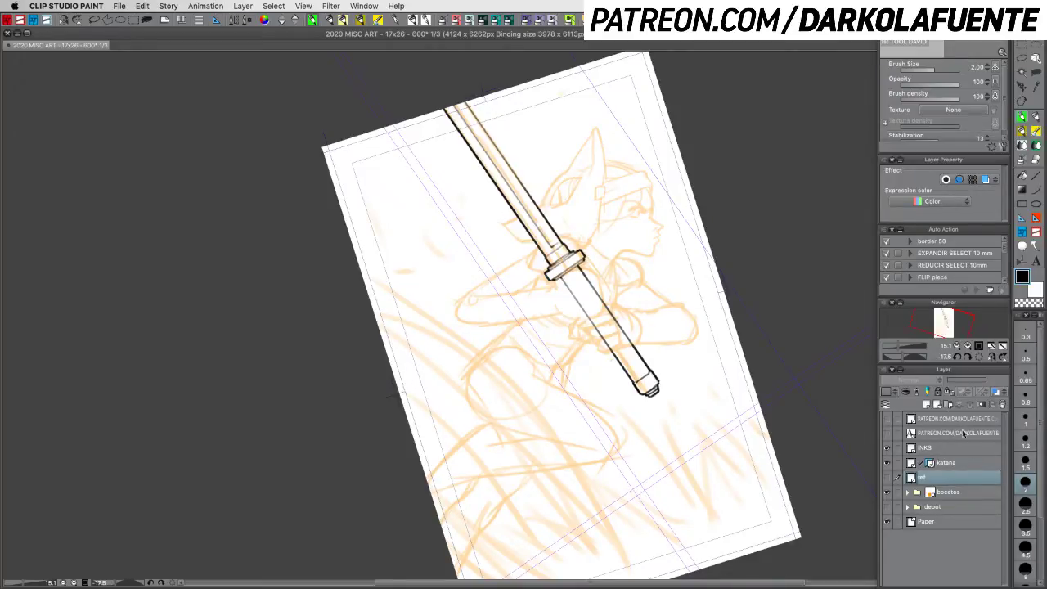
# Step: Move the two PATREON.COM/DARKOLAFUENTE layers into the depot folder and save the file
pyautogui.click(971, 436)
pyautogui.keyDown('shift'); pyautogui.click(975, 421); pyautogui.keyUp('shift')
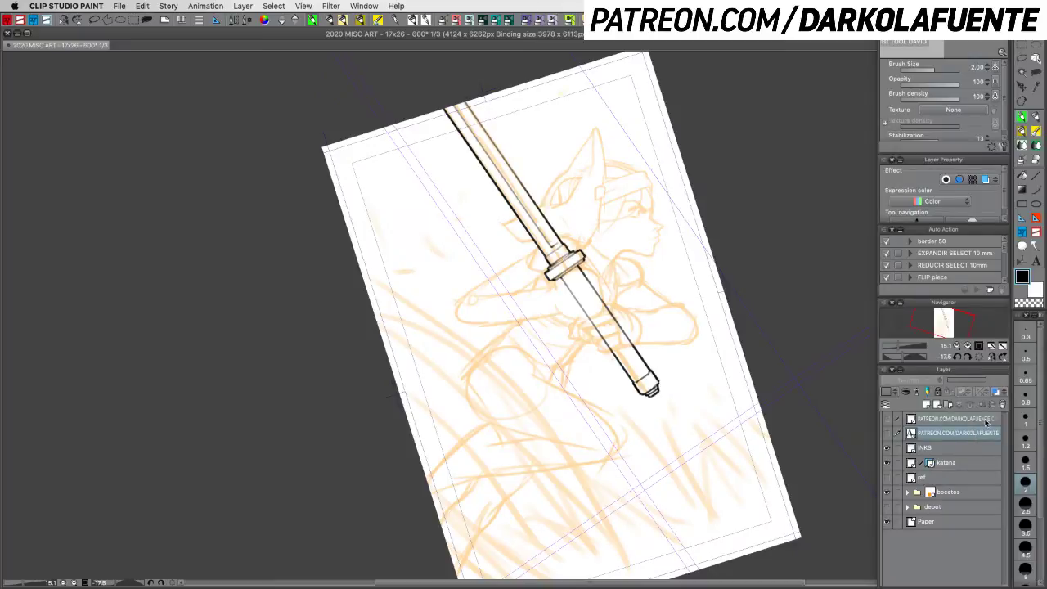
pyautogui.moveTo(976, 426); pyautogui.dragTo(968, 487)
pyautogui.moveTo(965, 508); pyautogui.dragTo(965, 508)
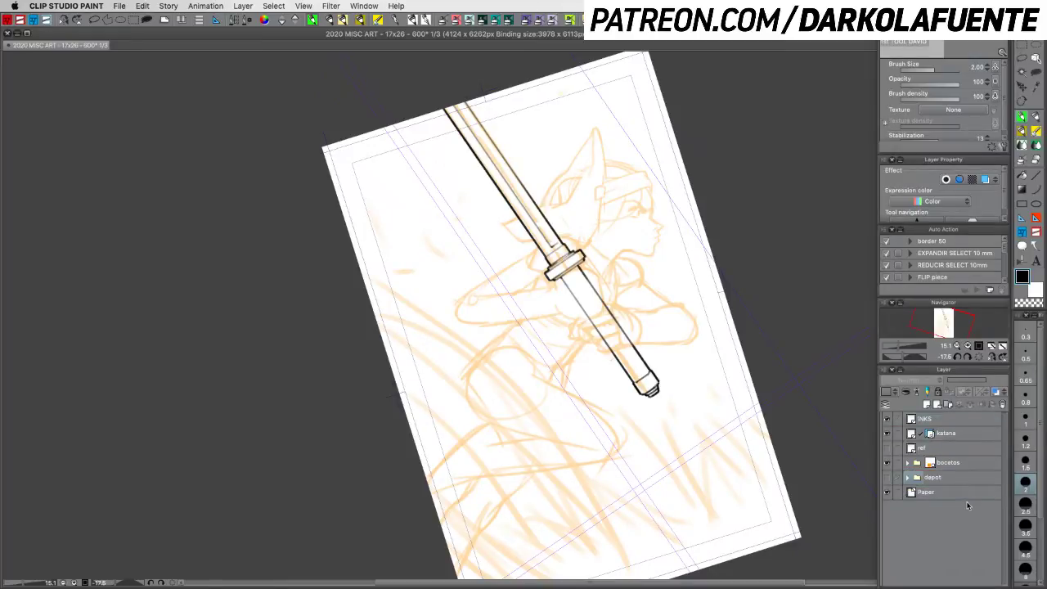
pyautogui.press('super+s')
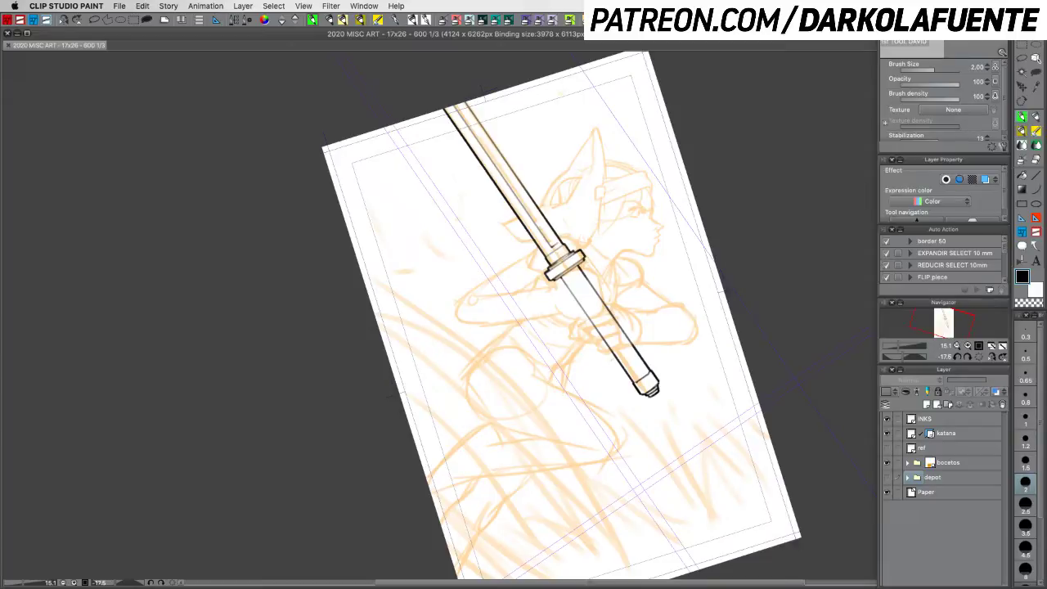
# Step: Capture a screen region around the page with the palettes hidden, and bring the palettes back
pyautogui.press('Tab')
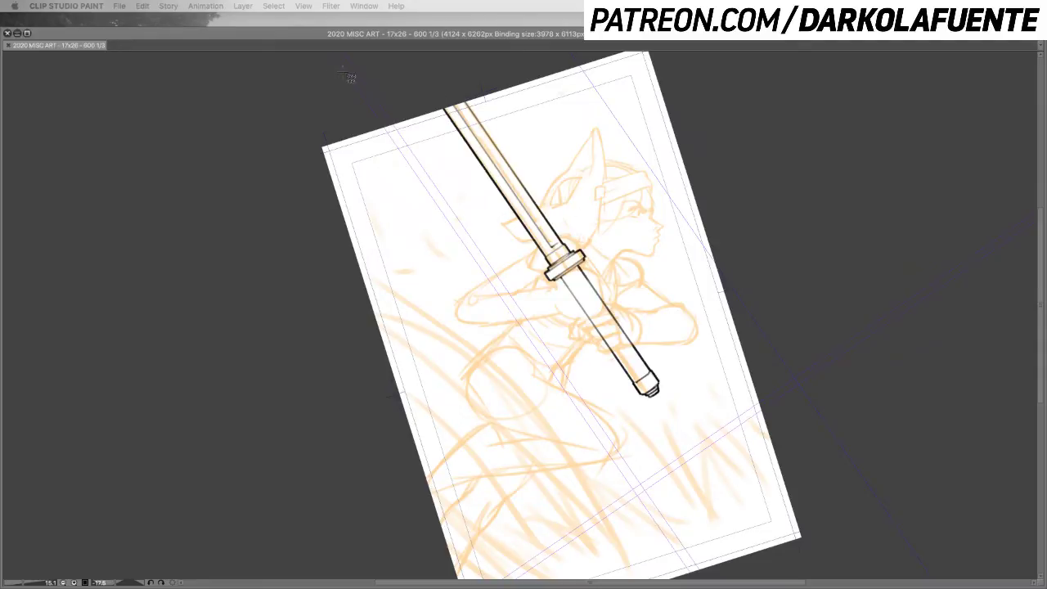
pyautogui.moveTo(341, 67)
pyautogui.mouseDown()
pyautogui.moveTo(592, 424)
pyautogui.moveTo(749, 569)
pyautogui.mouseUp()
pyautogui.press('Tab')
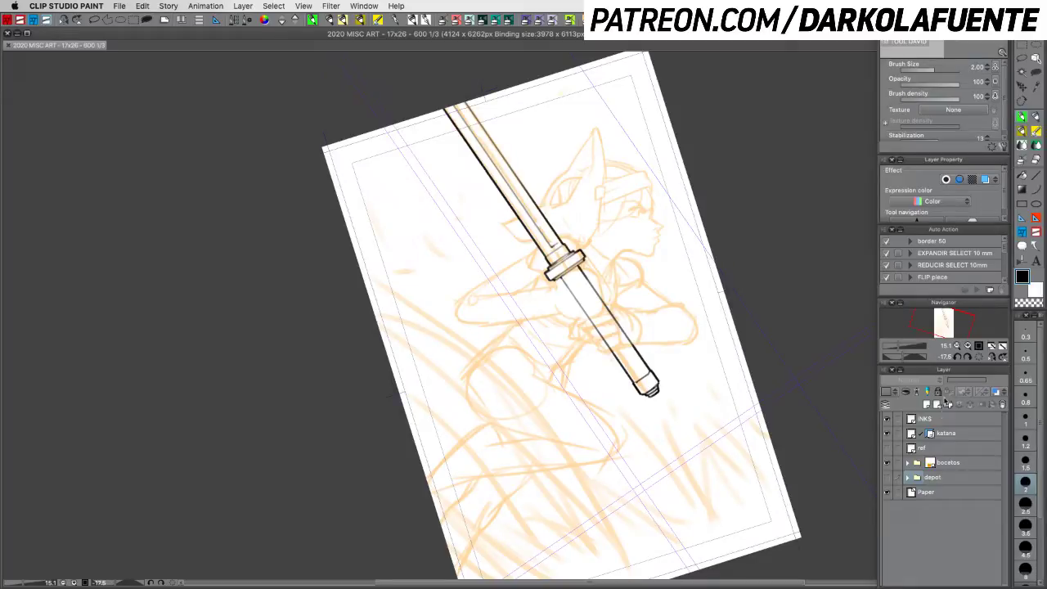
# Step: Show the ref layer and scale its reference characters up to about 238% across the upper part of the page
pyautogui.click(950, 422)
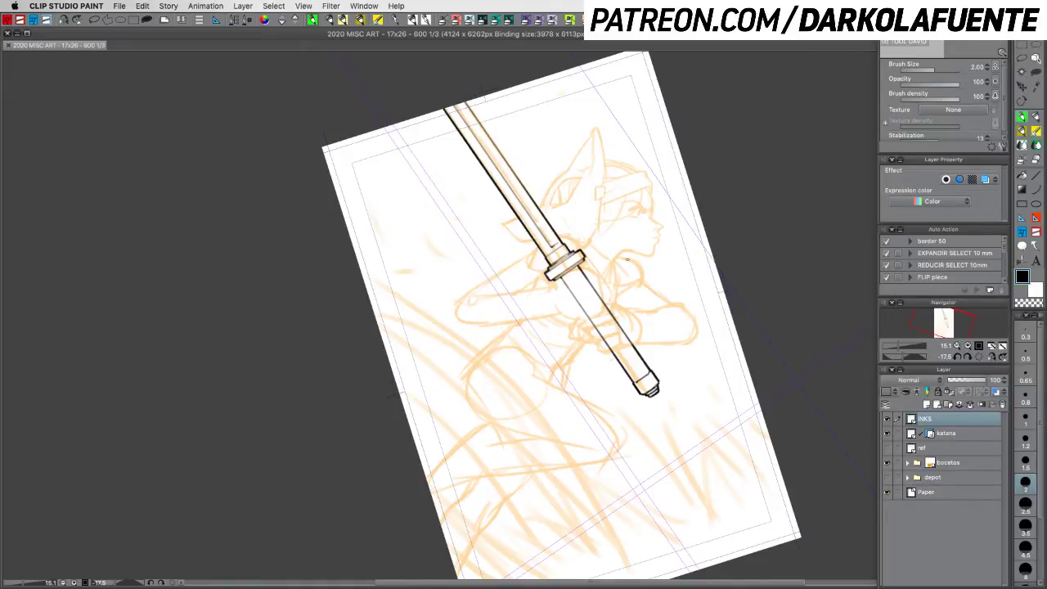
pyautogui.click(887, 448)
pyautogui.click(942, 453)
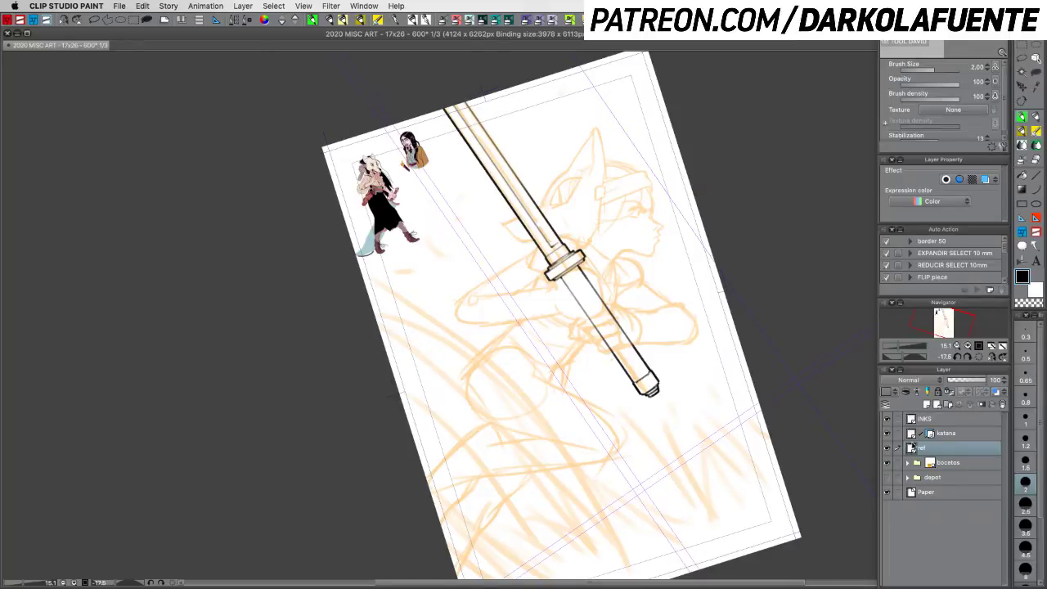
pyautogui.hotkey('ctrl', 't')
pyautogui.moveTo(461, 245); pyautogui.dragTo(677, 397)
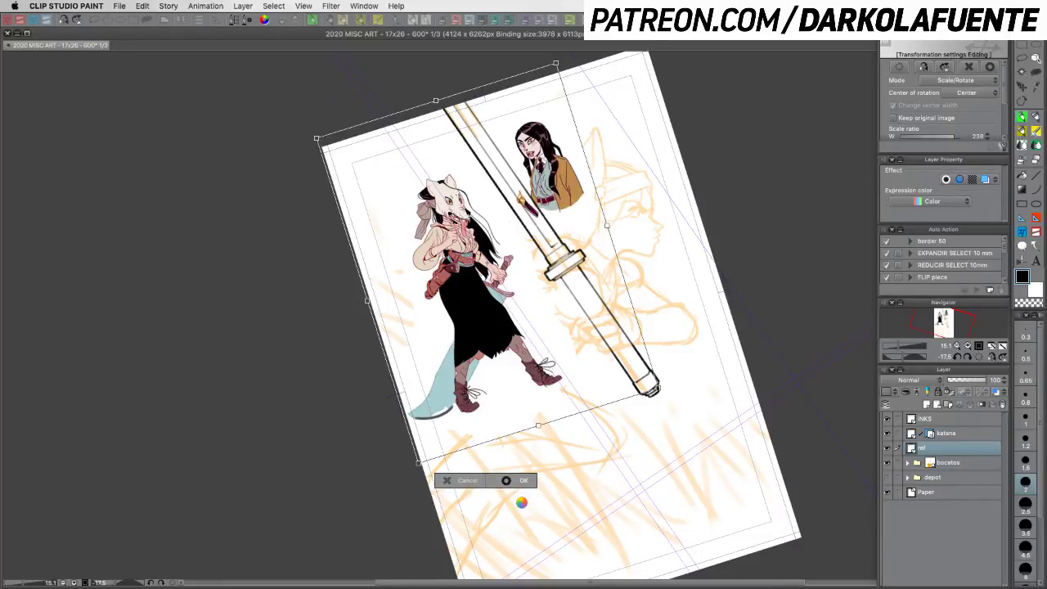
pyautogui.press('Return')
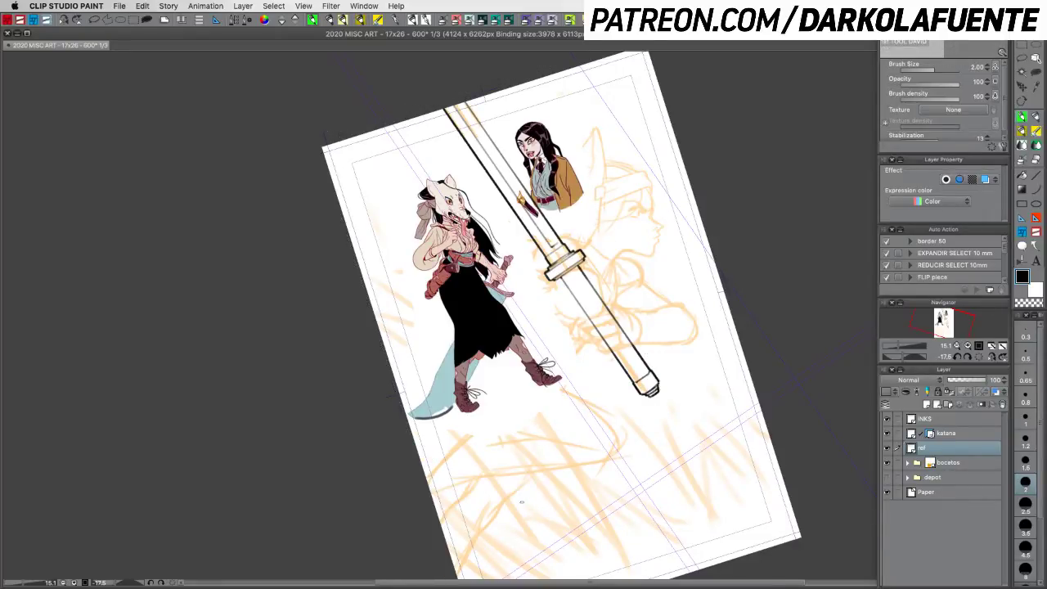
# Step: Undo the last scaling of the reference characters and scale the ref layer up to about 169% instead
pyautogui.press('super+z')
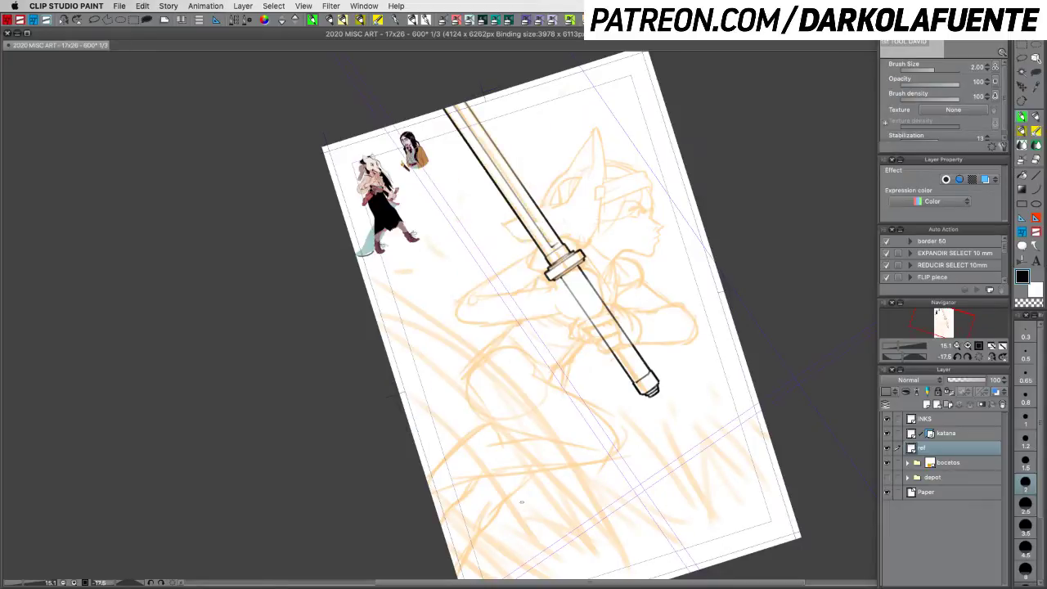
pyautogui.press('super+t')
pyautogui.moveTo(458, 246); pyautogui.dragTo(575, 344)
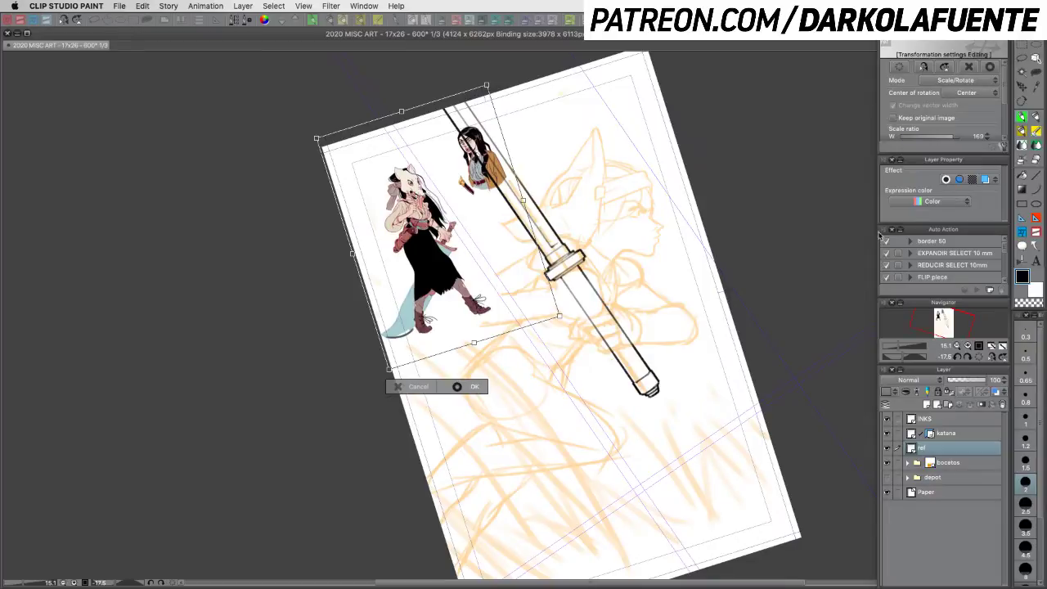
pyautogui.press('Return')
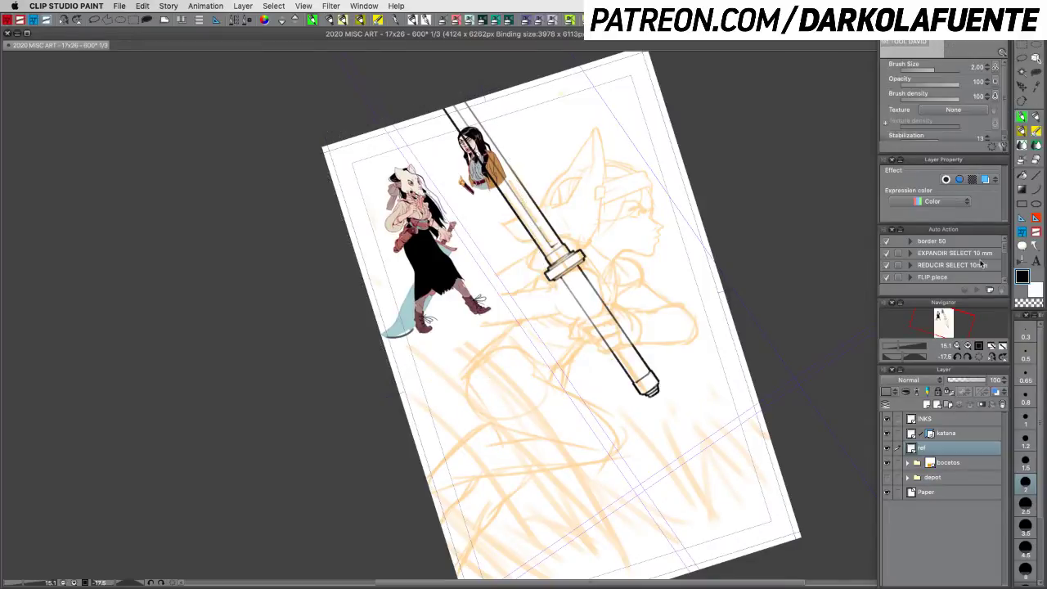
# Step: Reset the canvas rotation and move the reference characters to the page's lower right corner
pyautogui.click(981, 359)
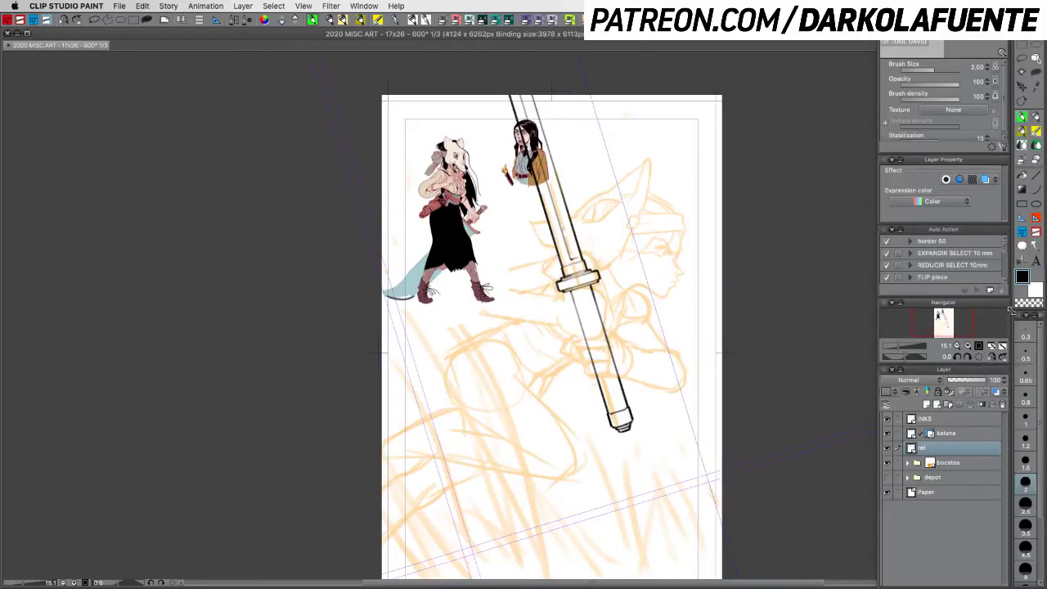
pyautogui.click(1022, 86)
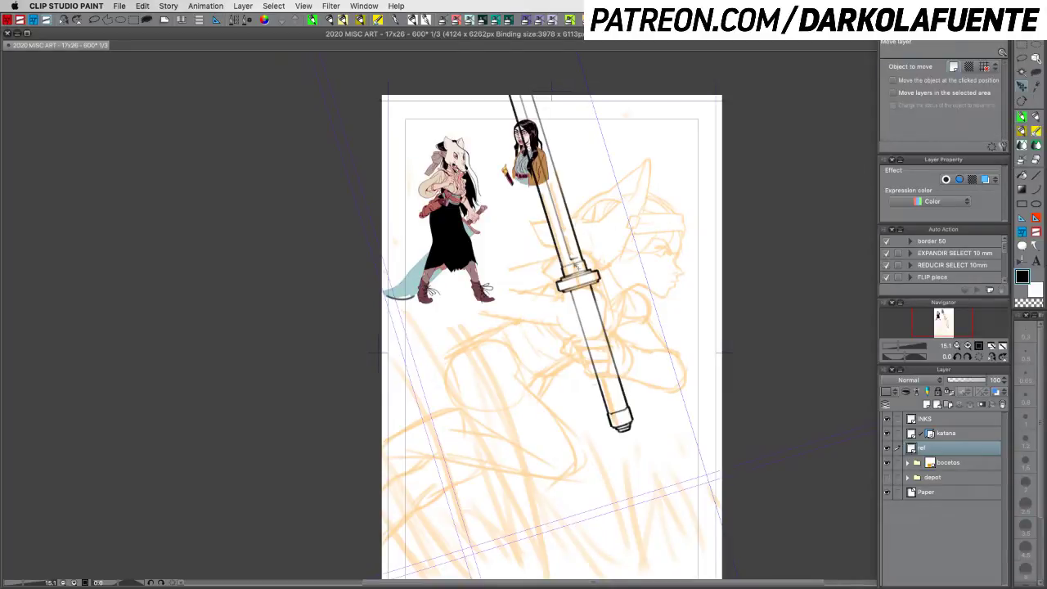
pyautogui.moveTo(487, 250); pyautogui.dragTo(646, 466)
pyautogui.moveTo(638, 415)
pyautogui.mouseDown()
pyautogui.moveTo(638, 323)
pyautogui.moveTo(640, 425)
pyautogui.mouseUp()
pyautogui.scroll(2, 642, 269)
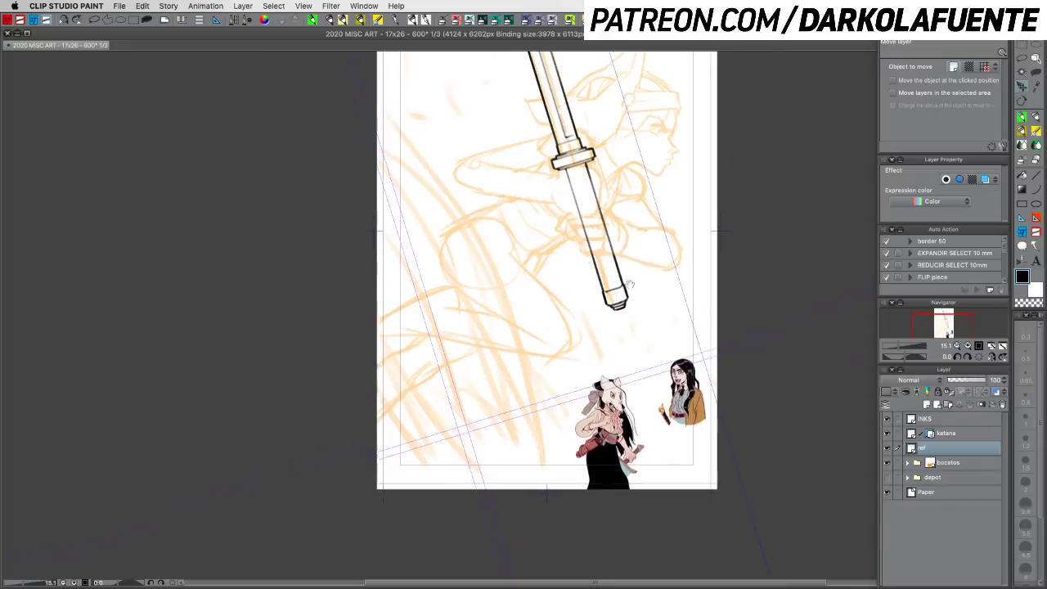
# Step: Add a new raster layer directly above ref and hide the katana layer's ruler
pyautogui.click(950, 464)
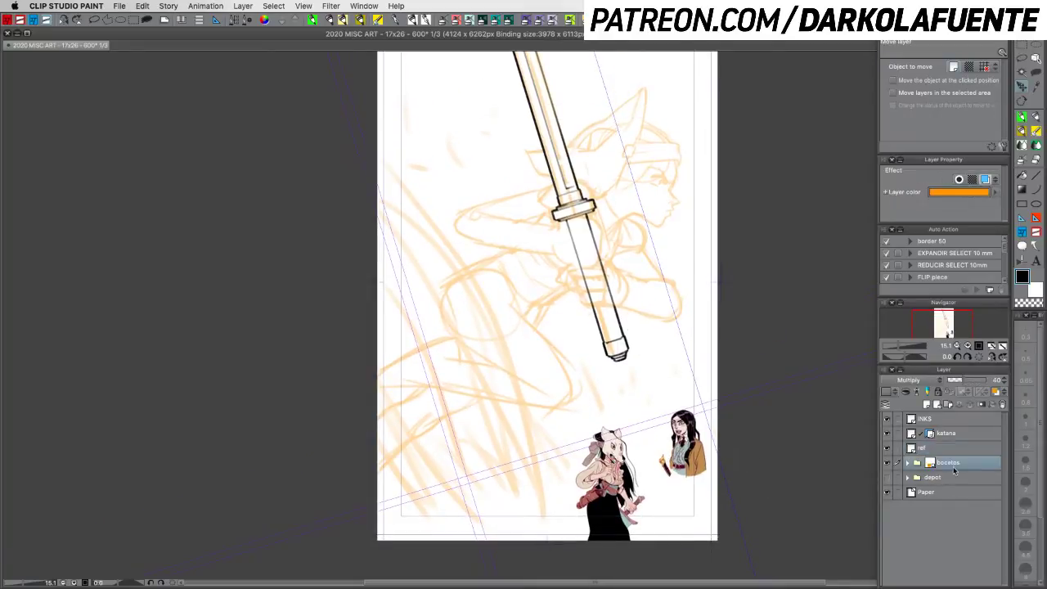
pyautogui.click(944, 450)
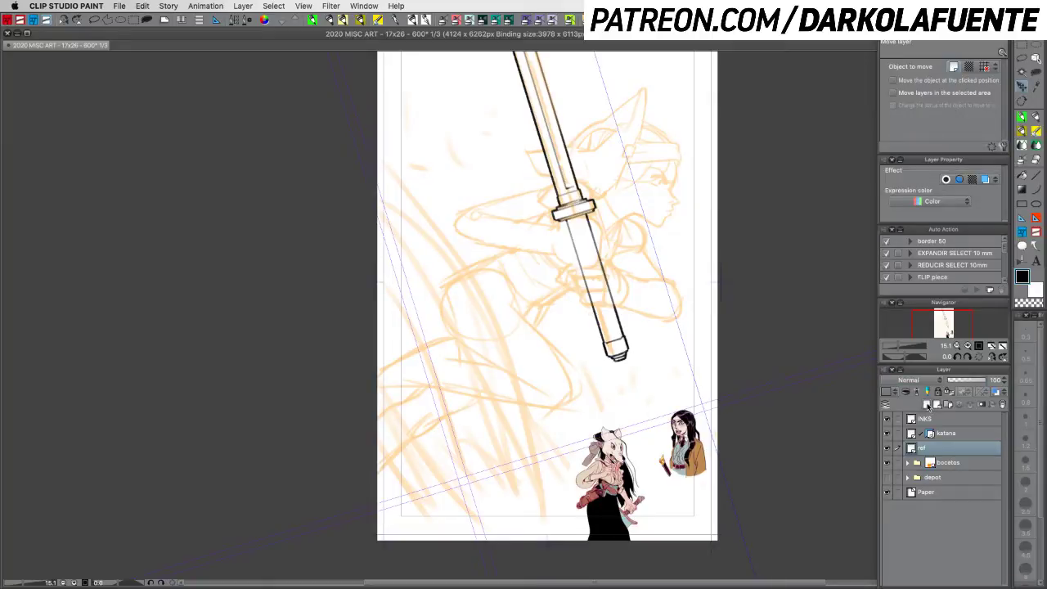
pyautogui.click(931, 435)
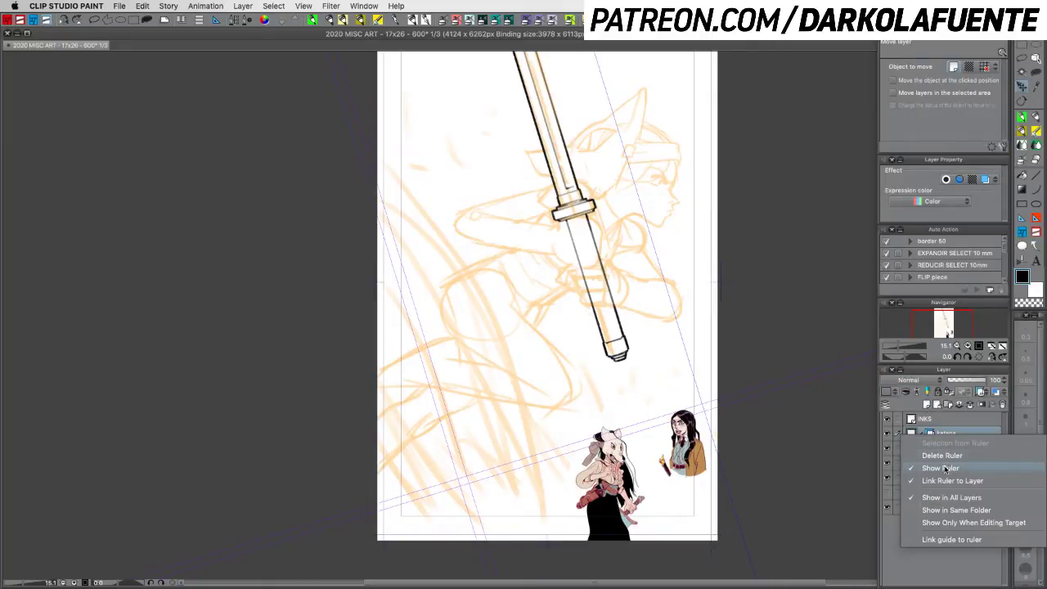
pyautogui.click(941, 468)
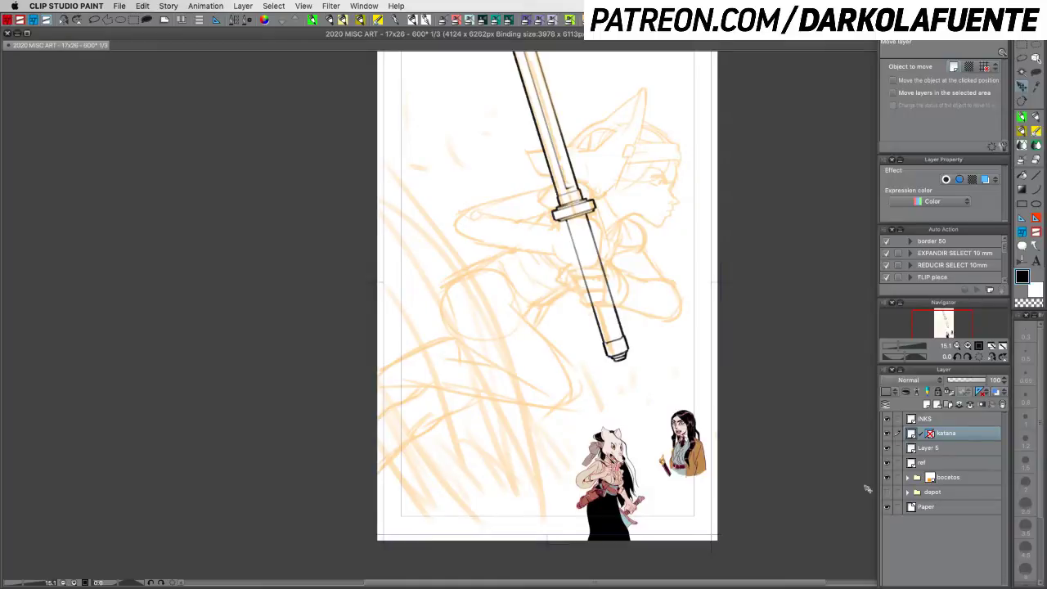
# Step: On Layer 5, ink the rolled-up sleeve cuff around the forearm beside the sword with the size 2 brush
pyautogui.click(1022, 130)
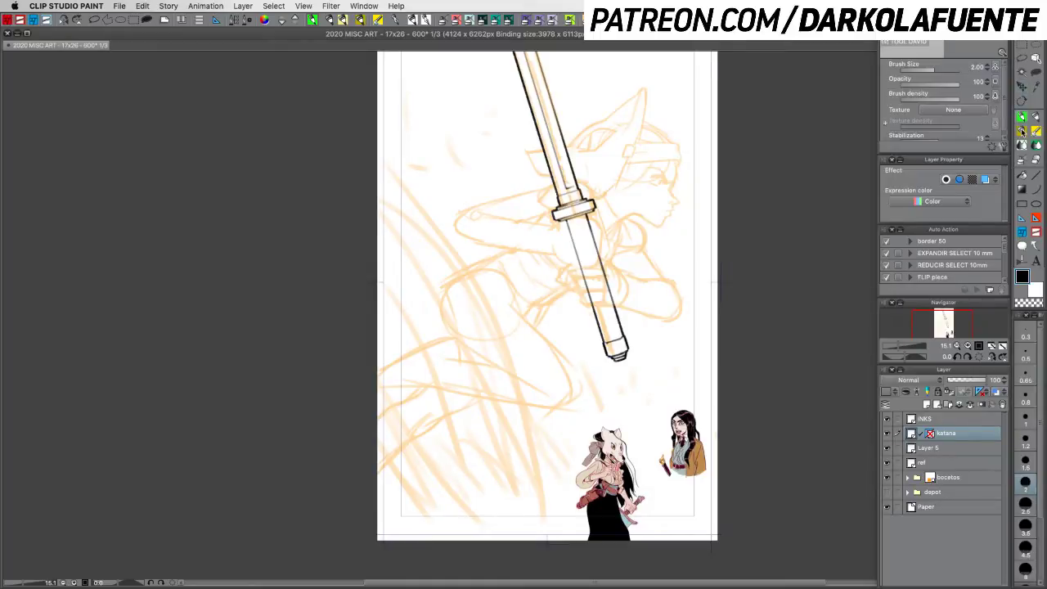
pyautogui.moveTo(659, 334)
pyautogui.mouseDown()
pyautogui.moveTo(686, 362)
pyautogui.moveTo(790, 330)
pyautogui.moveTo(787, 302)
pyautogui.mouseUp()
pyautogui.moveTo(678, 370); pyautogui.dragTo(720, 378)
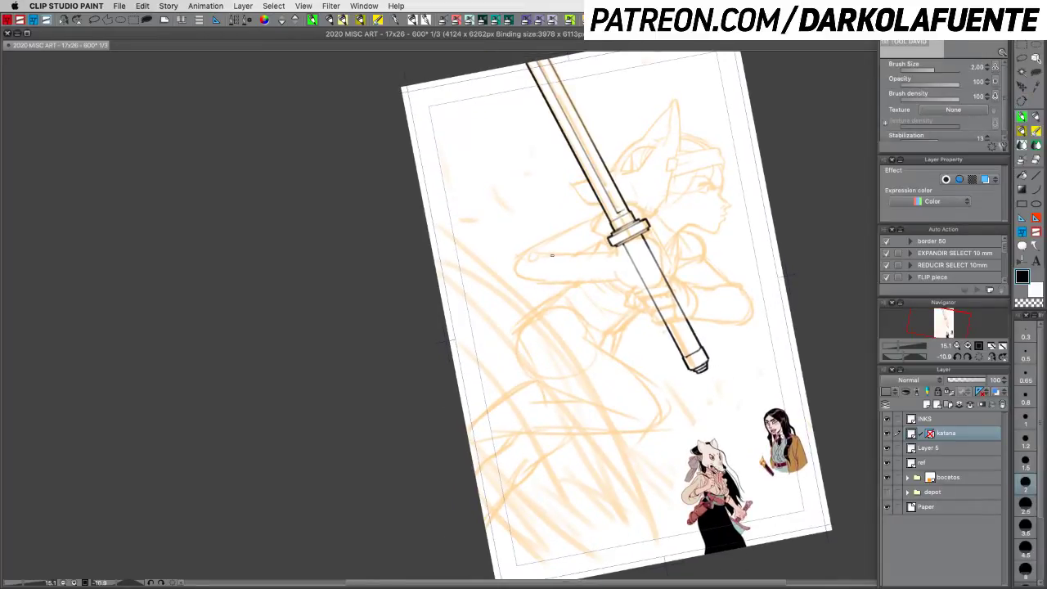
pyautogui.click(951, 446)
pyautogui.click(887, 447)
pyautogui.click(887, 448)
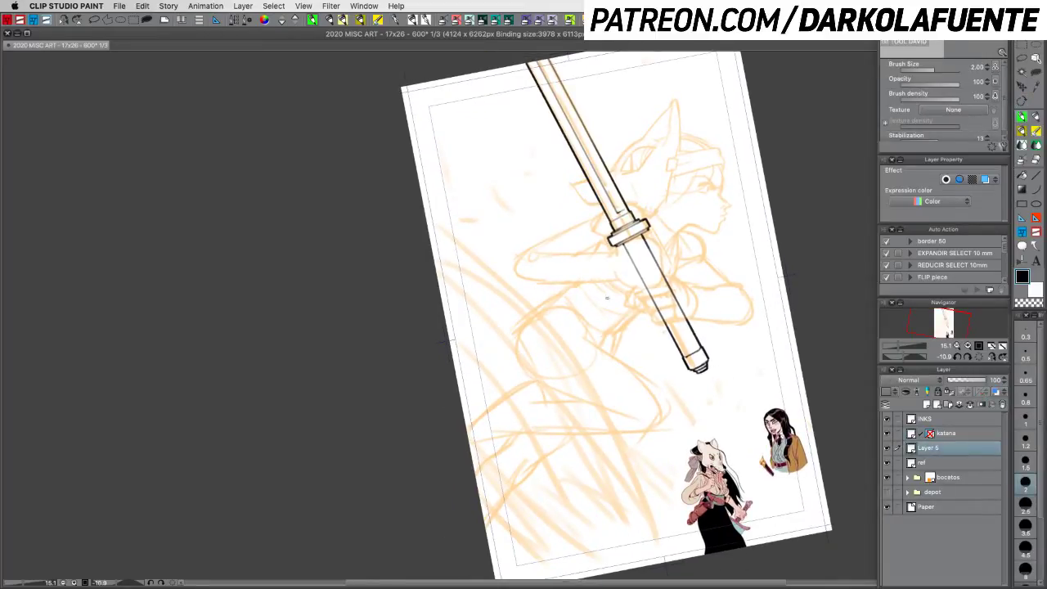
pyautogui.moveTo(568, 251)
pyautogui.mouseDown()
pyautogui.moveTo(550, 283)
pyautogui.moveTo(537, 250)
pyautogui.moveTo(528, 274)
pyautogui.mouseUp()
pyautogui.press('super+z')
pyautogui.press('super+z')
pyautogui.moveTo(550, 268); pyautogui.dragTo(564, 285)
pyautogui.moveTo(544, 251); pyautogui.dragTo(537, 260)
pyautogui.press('super+z')
pyautogui.moveTo(549, 246); pyautogui.dragTo(495, 284)
pyautogui.press('super+z')
pyautogui.moveTo(517, 242); pyautogui.dragTo(580, 232)
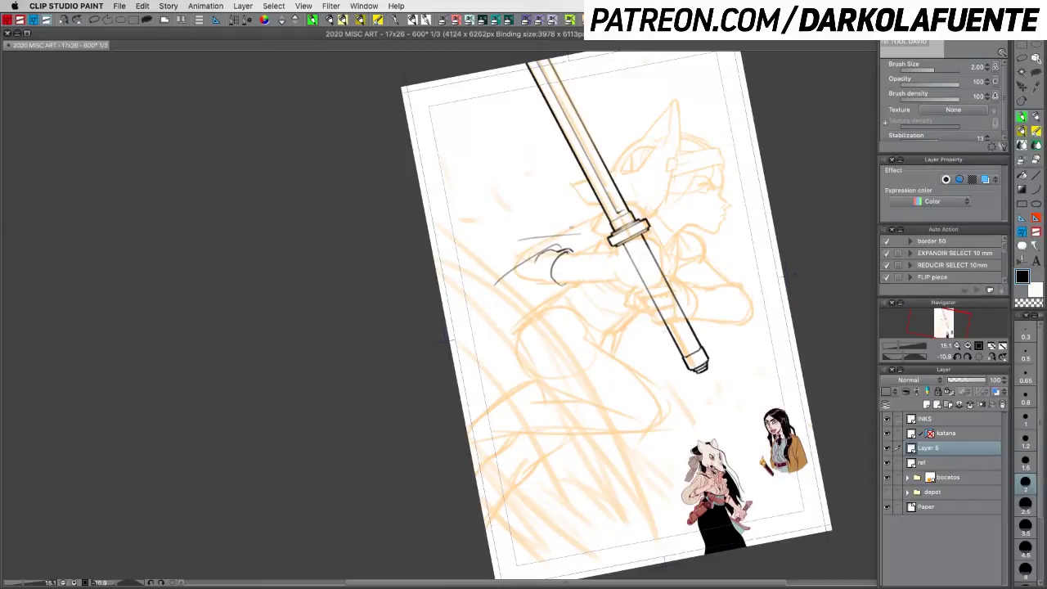
pyautogui.press('super+z')
# Step: Ink the sleeve's outer contour from the shoulder behind the sword guard around the hanging elbow fabric
pyautogui.moveTo(604, 206)
pyautogui.mouseDown()
pyautogui.moveTo(586, 216)
pyautogui.moveTo(598, 225)
pyautogui.mouseUp()
pyautogui.moveTo(761, 246); pyautogui.dragTo(733, 183)
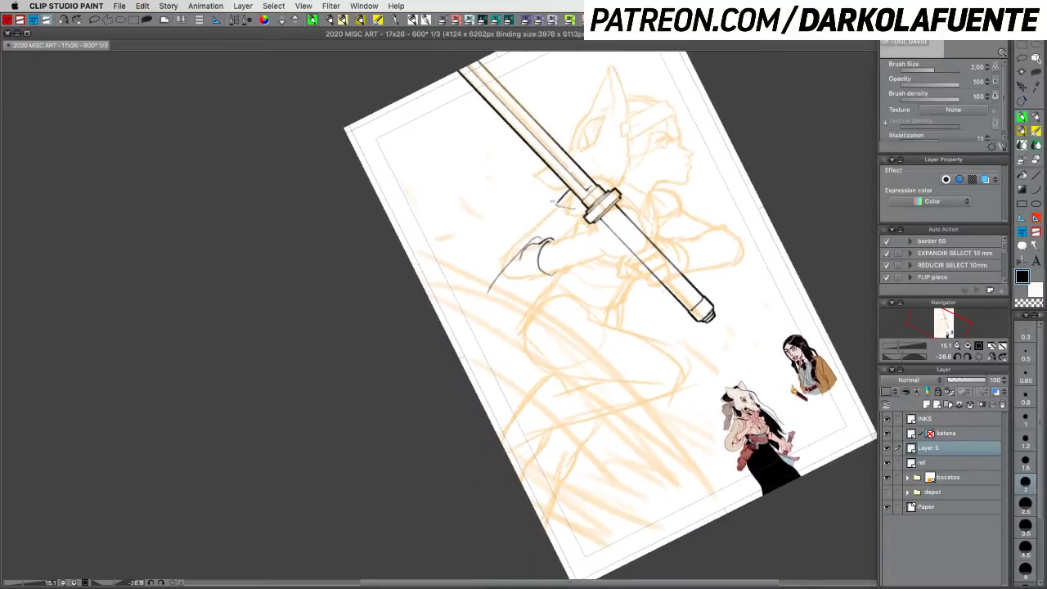
pyautogui.moveTo(563, 198)
pyautogui.mouseDown()
pyautogui.moveTo(538, 215)
pyautogui.moveTo(583, 204)
pyautogui.mouseUp()
pyautogui.press('c')
pyautogui.press('c')
pyautogui.moveTo(541, 213); pyautogui.dragTo(468, 272)
pyautogui.press('super+z')
pyautogui.moveTo(542, 213)
pyautogui.mouseDown()
pyautogui.moveTo(463, 266)
pyautogui.moveTo(496, 316)
pyautogui.moveTo(542, 291)
pyautogui.moveTo(486, 292)
pyautogui.moveTo(495, 312)
pyautogui.mouseUp()
pyautogui.press('super+z')
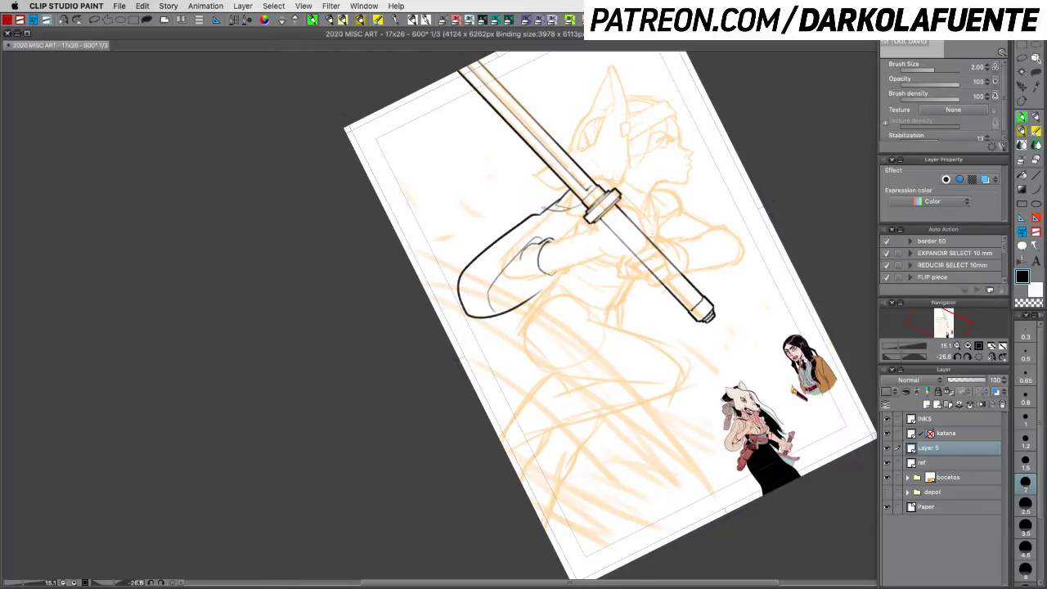
# Step: Ink the folds inside the sleeve, the underside of the cuff and the bare forearm's contours
pyautogui.moveTo(481, 256)
pyautogui.mouseDown()
pyautogui.moveTo(554, 234)
pyautogui.moveTo(521, 238)
pyautogui.moveTo(553, 225)
pyautogui.mouseUp()
pyautogui.press('super+z')
pyautogui.moveTo(530, 220); pyautogui.dragTo(581, 211)
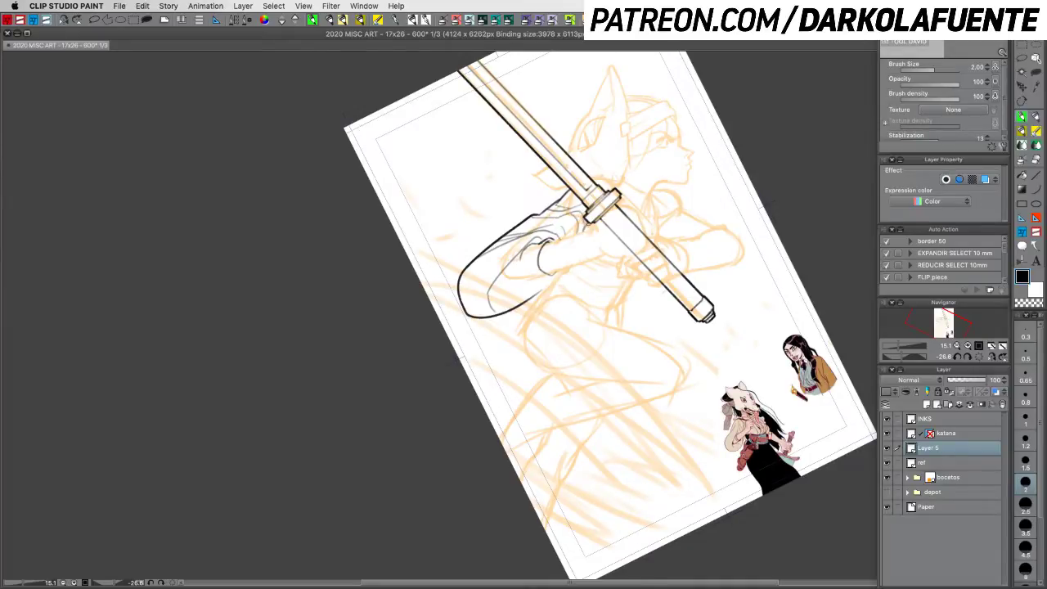
pyautogui.moveTo(588, 223); pyautogui.dragTo(595, 232)
pyautogui.press('super+z')
pyautogui.moveTo(501, 270); pyautogui.dragTo(513, 278)
pyautogui.moveTo(512, 278)
pyautogui.mouseDown()
pyautogui.moveTo(594, 257)
pyautogui.moveTo(548, 244)
pyautogui.moveTo(596, 230)
pyautogui.mouseUp()
pyautogui.moveTo(561, 270); pyautogui.dragTo(605, 250)
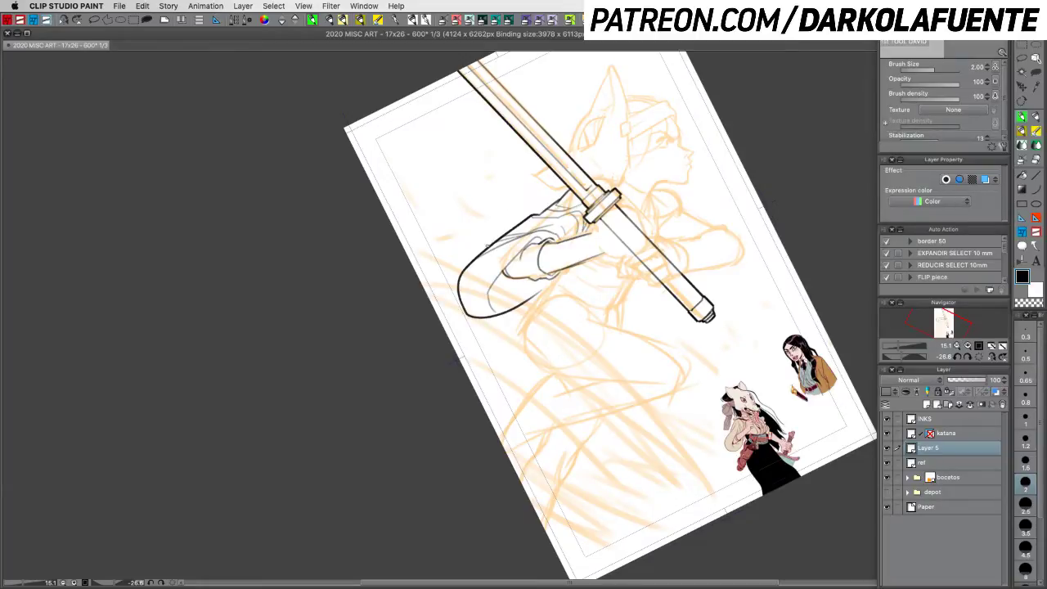
# Step: Redraw the sleeve's hanging end as a shorter, rounder contour and erase the old outline beneath it
pyautogui.moveTo(493, 244)
pyautogui.mouseDown()
pyautogui.moveTo(448, 274)
pyautogui.moveTo(512, 305)
pyautogui.mouseUp()
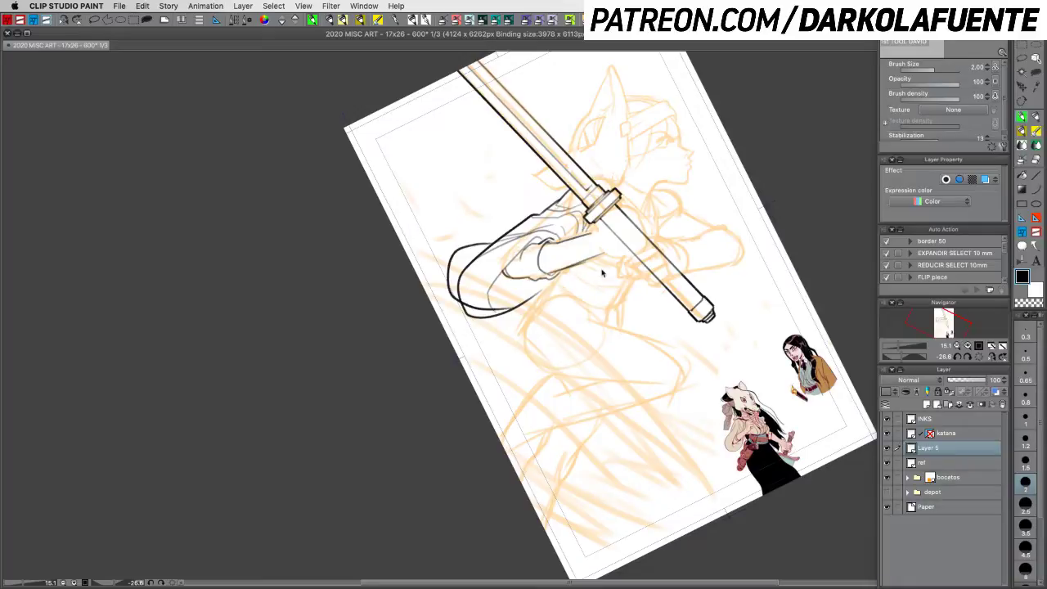
pyautogui.press('super+z')
pyautogui.moveTo(493, 241)
pyautogui.mouseDown()
pyautogui.moveTo(468, 242)
pyautogui.moveTo(489, 304)
pyautogui.moveTo(536, 295)
pyautogui.mouseUp()
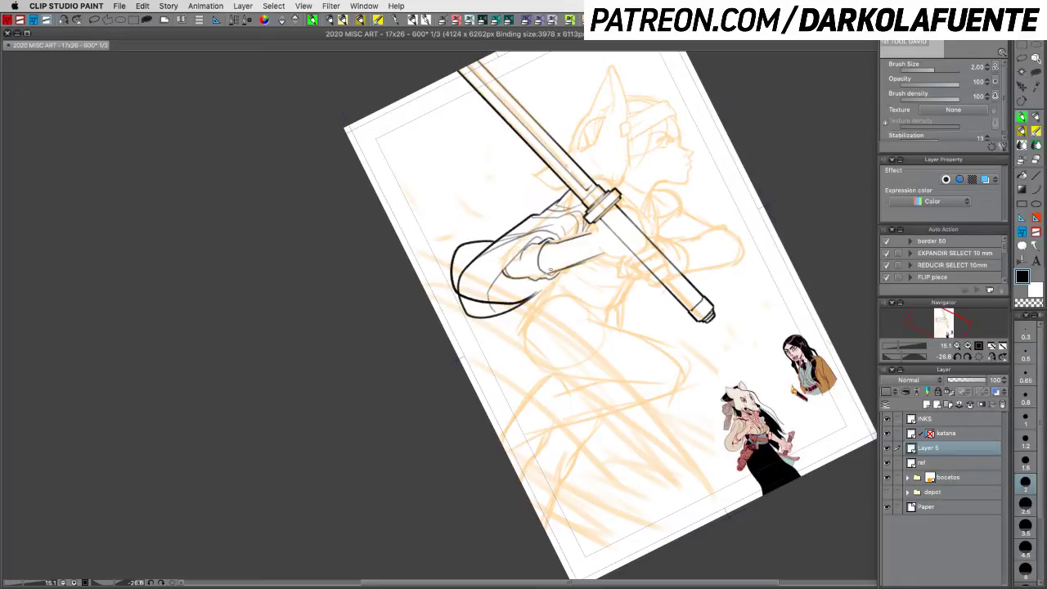
pyautogui.hotkey('ctrl', 'z')
pyautogui.moveTo(494, 239)
pyautogui.mouseDown()
pyautogui.moveTo(455, 287)
pyautogui.moveTo(522, 283)
pyautogui.moveTo(508, 291)
pyautogui.moveTo(534, 280)
pyautogui.mouseUp()
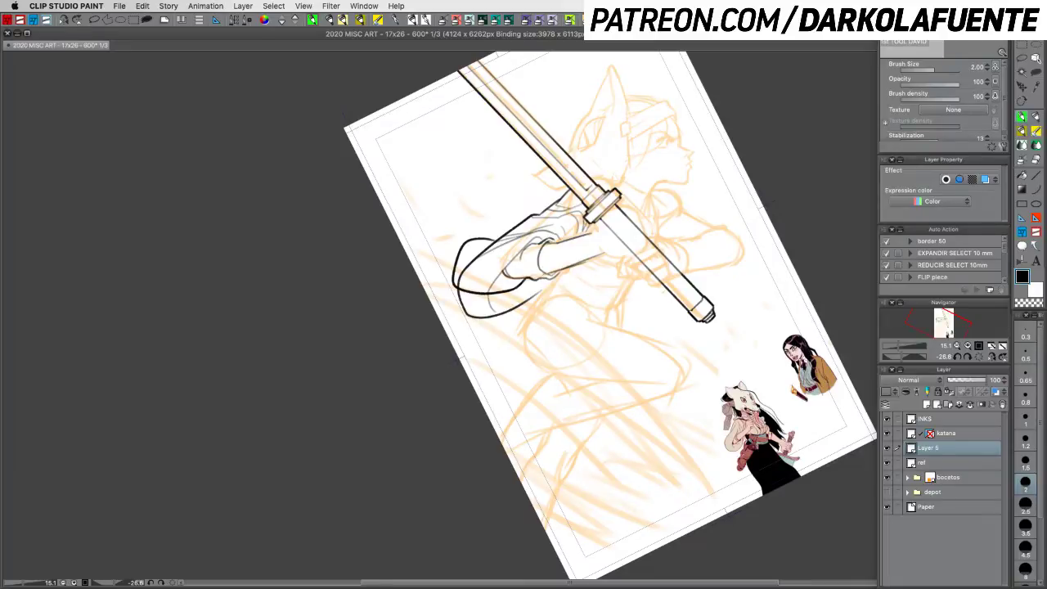
pyautogui.moveTo(535, 280); pyautogui.dragTo(548, 275)
pyautogui.moveTo(545, 290)
pyautogui.mouseDown()
pyautogui.moveTo(487, 319)
pyautogui.moveTo(457, 294)
pyautogui.mouseUp()
pyautogui.moveTo(491, 293); pyautogui.dragTo(489, 301)
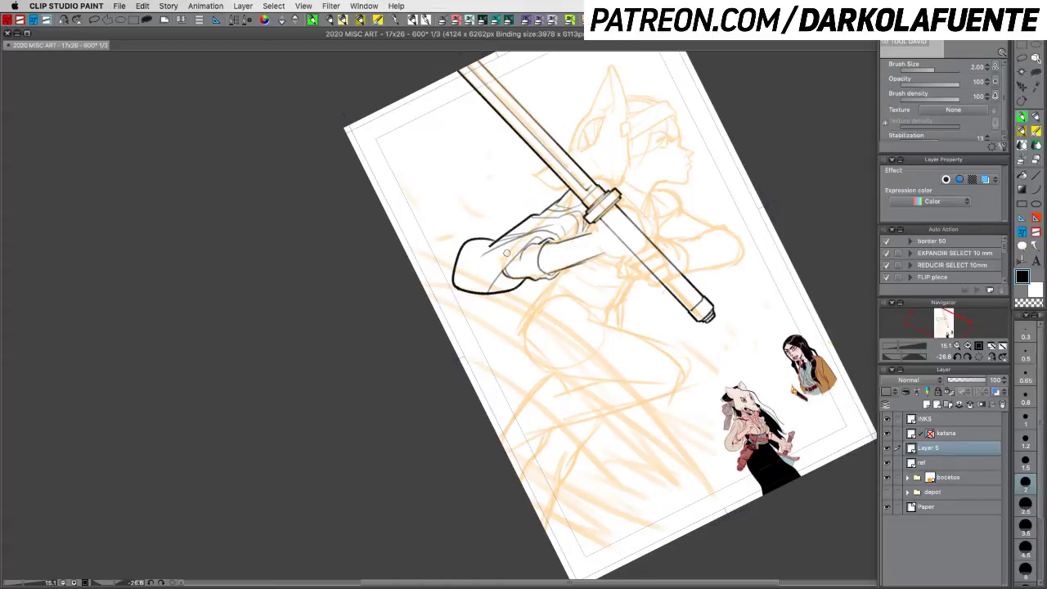
# Step: Choose the transparent watercolor brush at size 0.65 and refine the fold lines near the sleeve's elbow
pyautogui.click(1036, 133)
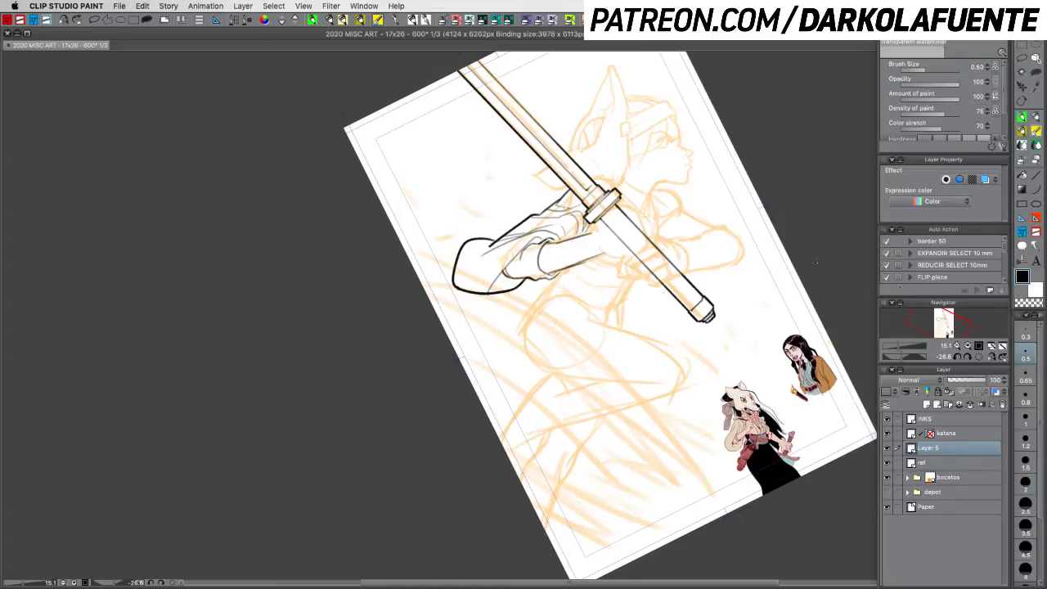
pyautogui.click(1026, 396)
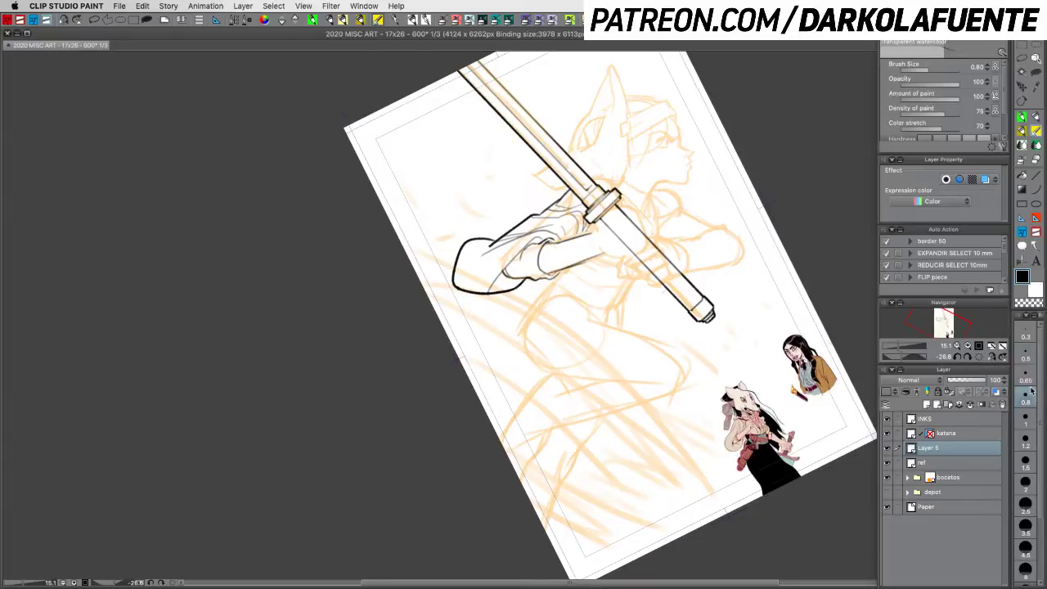
pyautogui.moveTo(482, 318); pyautogui.dragTo(521, 323)
pyautogui.press('super+z')
pyautogui.press('c')
pyautogui.press('c')
pyautogui.press('c')
pyautogui.press('c')
pyautogui.moveTo(504, 249); pyautogui.dragTo(509, 239)
pyautogui.press('super+z')
pyautogui.press('c')
pyautogui.press('c')
pyautogui.press('[')
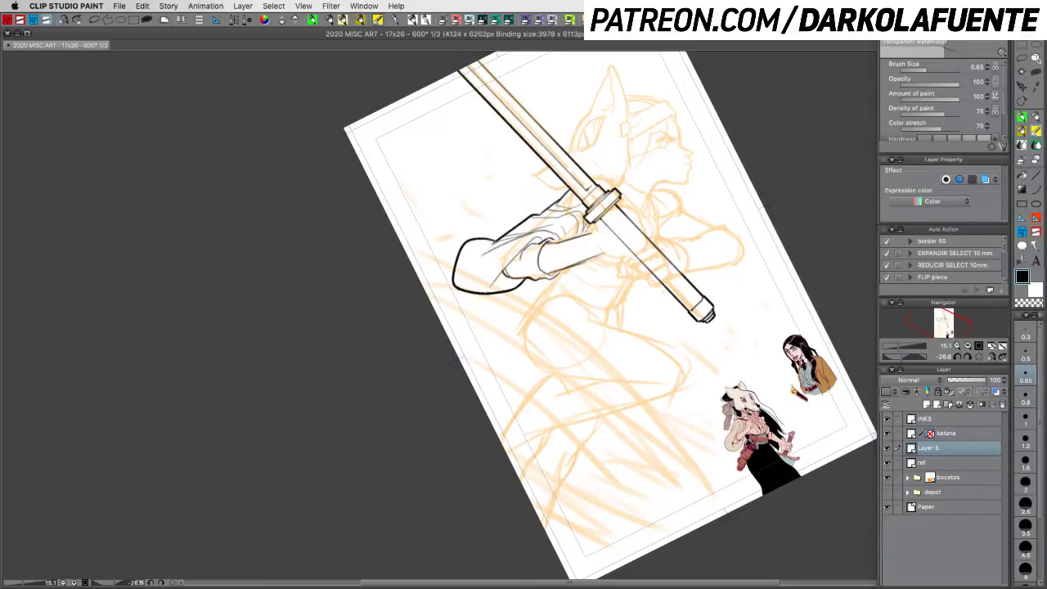
pyautogui.moveTo(494, 243); pyautogui.dragTo(478, 247)
# Step: Refine the fine fold lines on the hanging sleeve, the cuff's edge and the forearm's underside
pyautogui.moveTo(730, 246); pyautogui.dragTo(632, 147)
pyautogui.press('c')
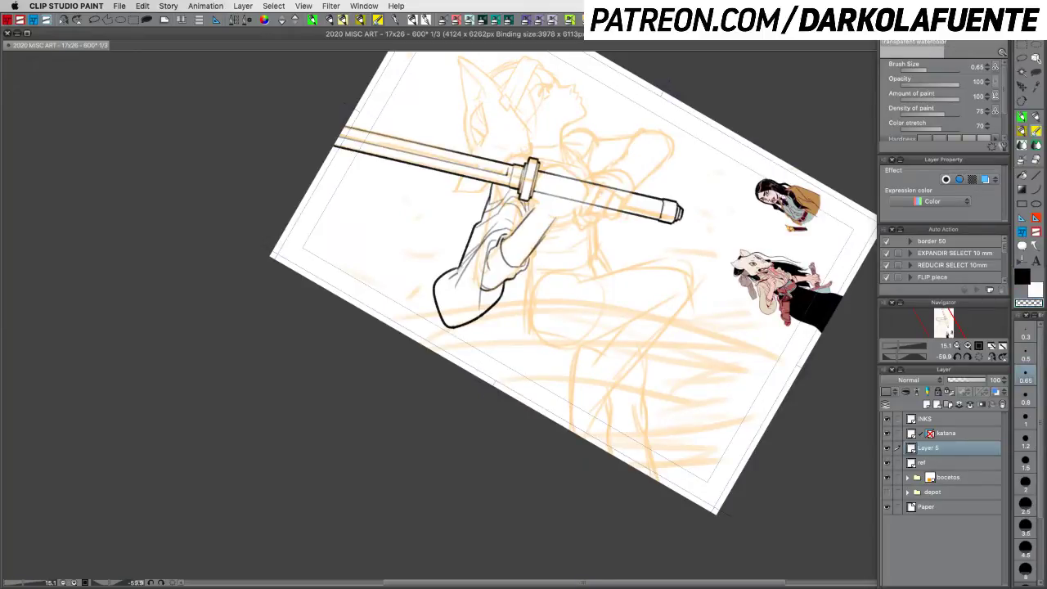
pyautogui.press('c')
pyautogui.moveTo(457, 284); pyautogui.dragTo(452, 297)
pyautogui.moveTo(495, 289); pyautogui.dragTo(485, 302)
pyautogui.moveTo(531, 259); pyautogui.dragTo(525, 269)
pyautogui.moveTo(637, 320); pyautogui.dragTo(556, 358)
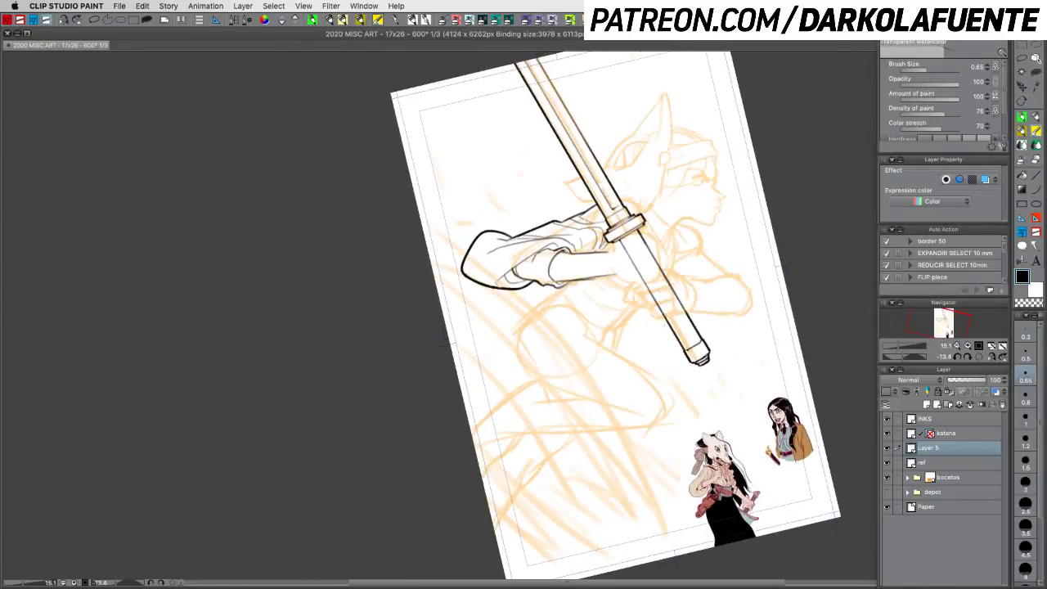
# Step: Save the file and touch up the forearm's lower line near the wrist
pyautogui.moveTo(695, 262); pyautogui.dragTo(611, 124)
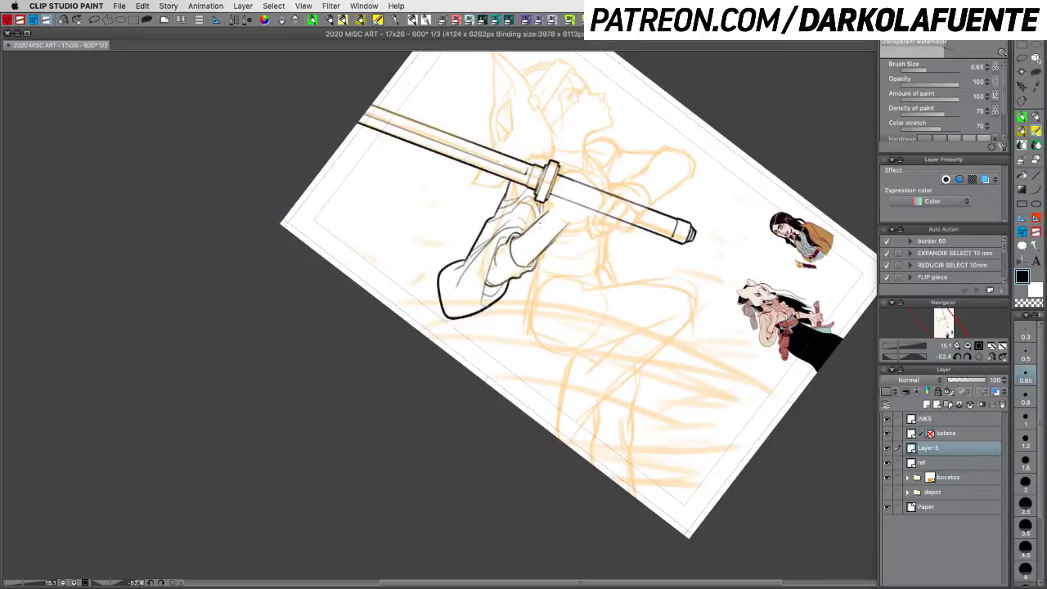
pyautogui.press('super+s')
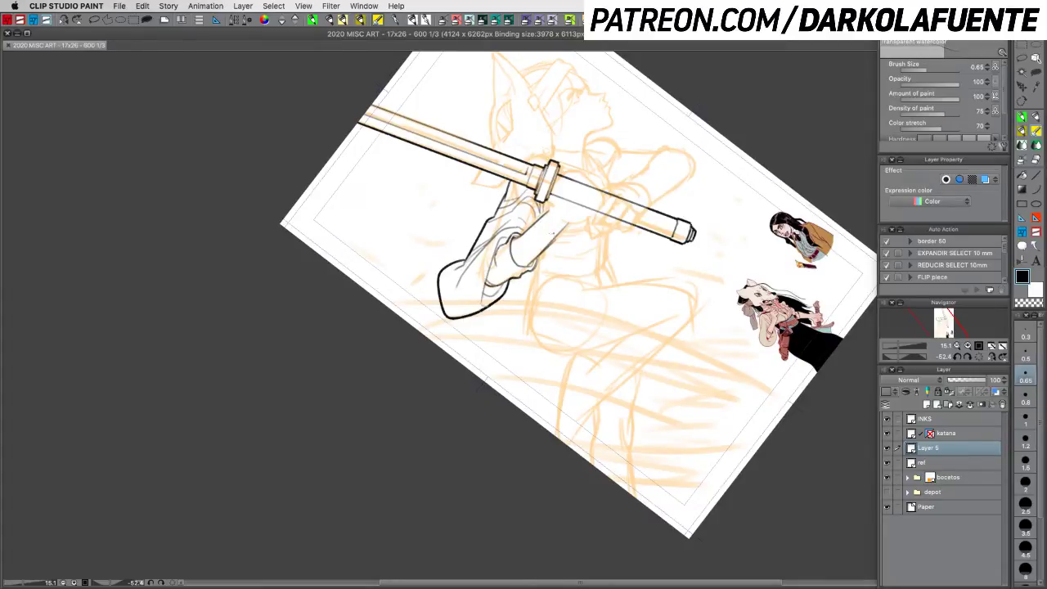
pyautogui.press('c')
pyautogui.moveTo(564, 226)
pyautogui.mouseDown()
pyautogui.moveTo(543, 250)
pyautogui.moveTo(567, 226)
pyautogui.mouseUp()
pyautogui.press('c')
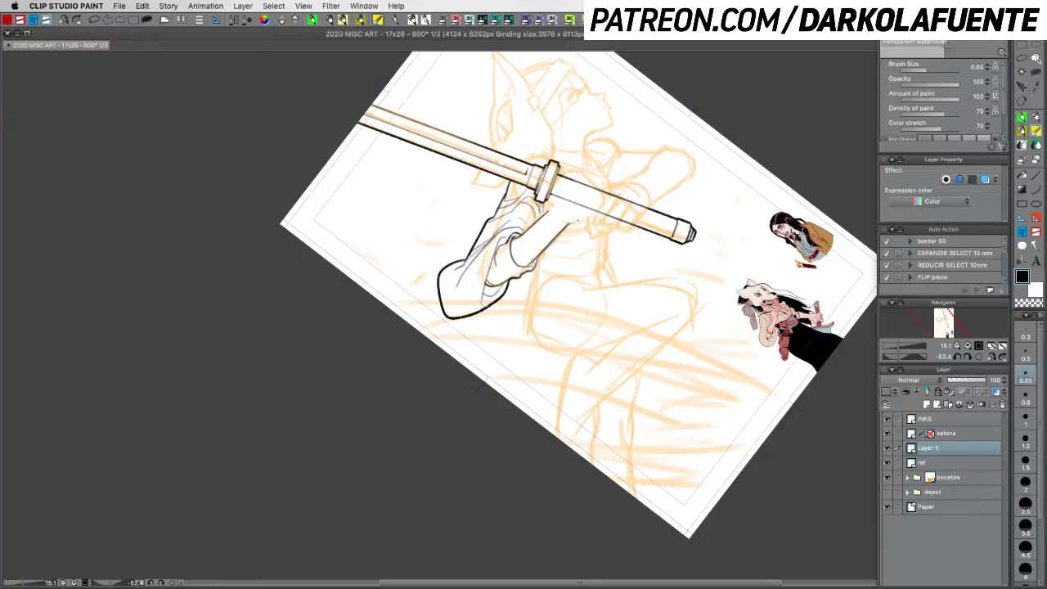
# Step: Zoom in to 25% on the arm and try out lines for the wrist below the sword guard
pyautogui.click(968, 346)
pyautogui.press('r')
pyautogui.moveTo(781, 331)
pyautogui.mouseDown()
pyautogui.moveTo(690, 440)
pyautogui.moveTo(619, 467)
pyautogui.moveTo(391, 326)
pyautogui.mouseUp()
pyautogui.press('b')
pyautogui.moveTo(699, 243)
pyautogui.mouseDown()
pyautogui.moveTo(689, 255)
pyautogui.moveTo(746, 244)
pyautogui.moveTo(709, 259)
pyautogui.moveTo(734, 247)
pyautogui.mouseUp()
pyautogui.press('super+z')
pyautogui.press('super+z')
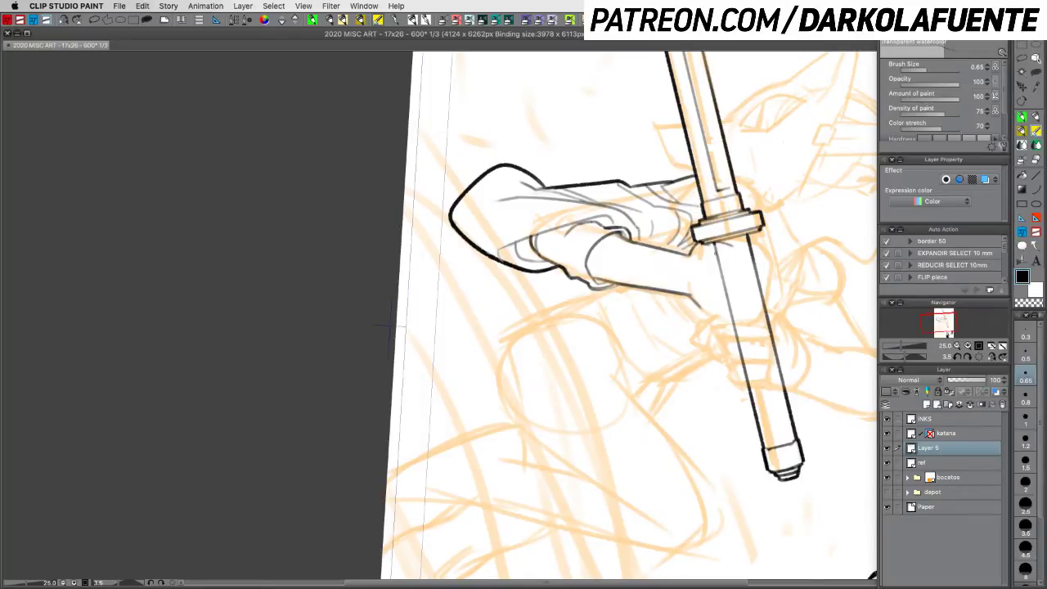
pyautogui.press('c')
pyautogui.press('c')
pyautogui.moveTo(725, 244)
pyautogui.mouseDown()
pyautogui.moveTo(766, 243)
pyautogui.moveTo(731, 245)
pyautogui.moveTo(760, 242)
pyautogui.moveTo(766, 293)
pyautogui.mouseUp()
pyautogui.press('super+z')
pyautogui.press('super+z')
pyautogui.press('super+z')
pyautogui.press('super+z')
pyautogui.press('super+z')
pyautogui.press('super+z')
pyautogui.press('super+z')
# Step: Ink the knuckles of the hand gripping the sword handle beside the guard with the size 2 brush
pyautogui.press('r')
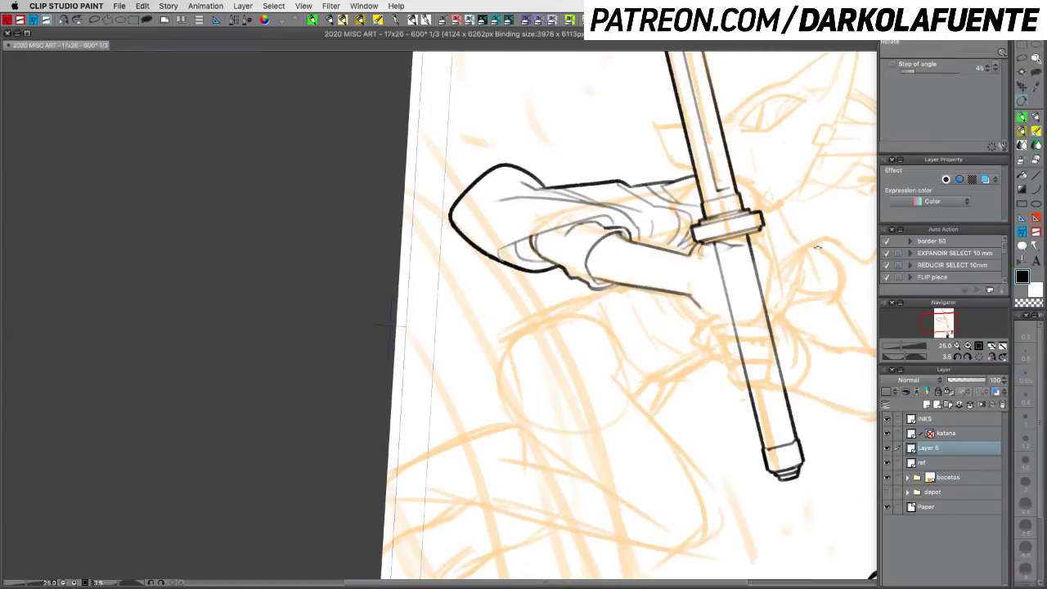
pyautogui.moveTo(774, 319)
pyautogui.mouseDown()
pyautogui.moveTo(791, 207)
pyautogui.moveTo(746, 205)
pyautogui.mouseUp()
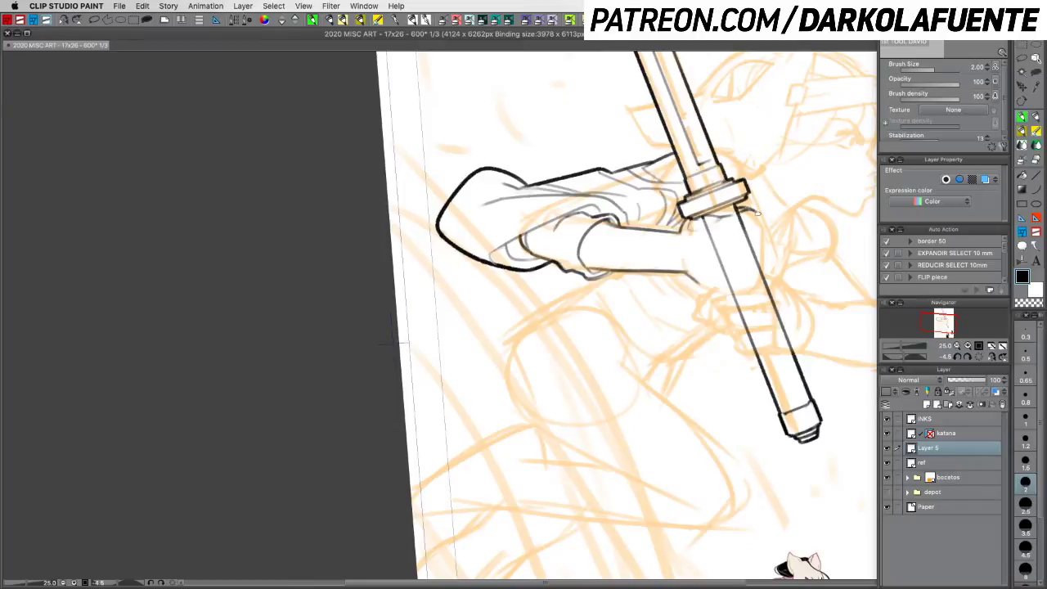
pyautogui.press('r')
pyautogui.moveTo(754, 211)
pyautogui.mouseDown()
pyautogui.moveTo(810, 167)
pyautogui.moveTo(589, 135)
pyautogui.mouseUp()
pyautogui.press('space')
pyautogui.moveTo(577, 232); pyautogui.dragTo(551, 389)
pyautogui.press('r')
pyautogui.moveTo(765, 335); pyautogui.dragTo(741, 219)
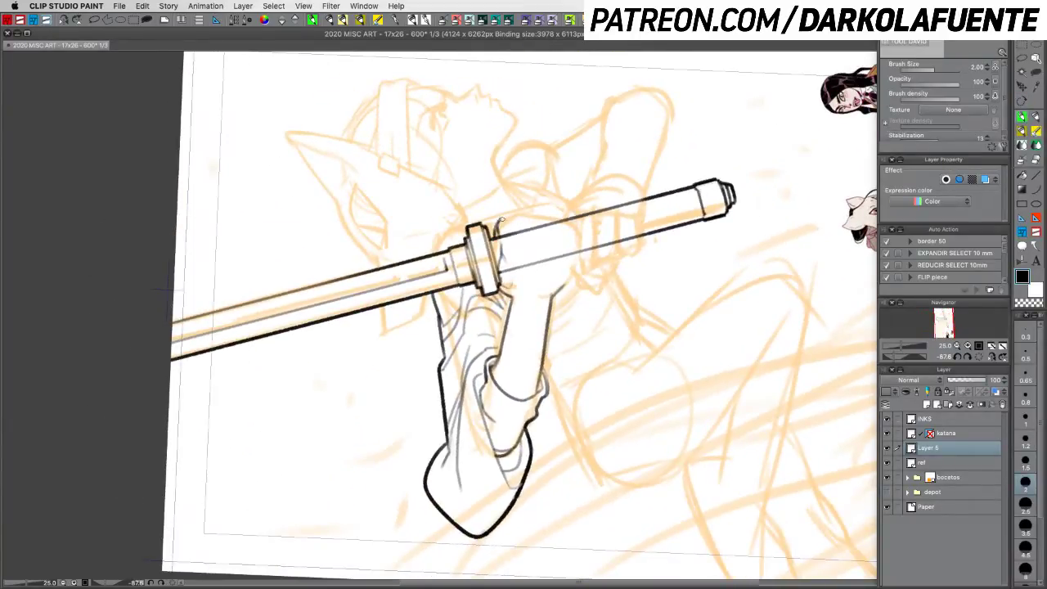
pyautogui.moveTo(499, 220)
pyautogui.mouseDown()
pyautogui.moveTo(526, 218)
pyautogui.moveTo(511, 217)
pyautogui.moveTo(552, 209)
pyautogui.mouseUp()
pyautogui.press('super+z')
pyautogui.press('super+z')
pyautogui.moveTo(536, 215)
pyautogui.mouseDown()
pyautogui.moveTo(556, 208)
pyautogui.moveTo(584, 223)
pyautogui.moveTo(535, 226)
pyautogui.mouseUp()
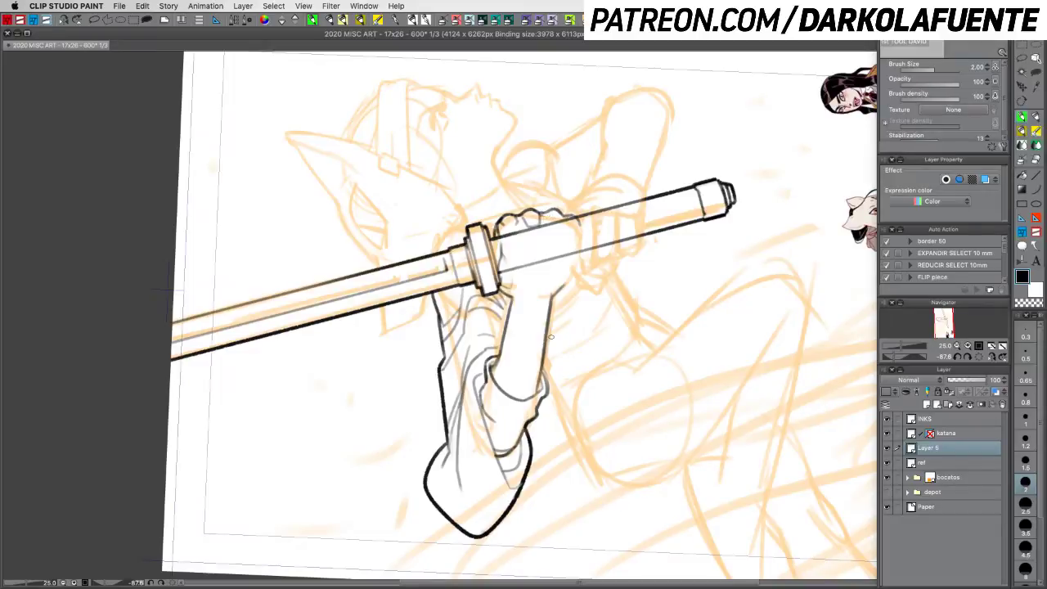
# Step: Rotate the lasso-selected knuckles of the gripping hand clockwise so they slope down across the handle, and save the file
pyautogui.press('super+s')
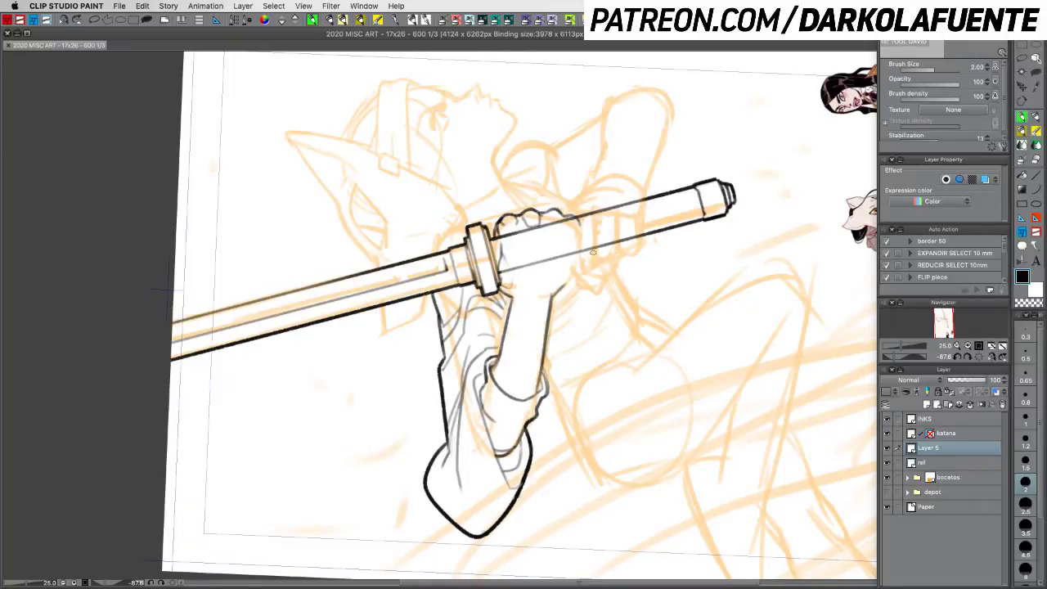
pyautogui.press('m')
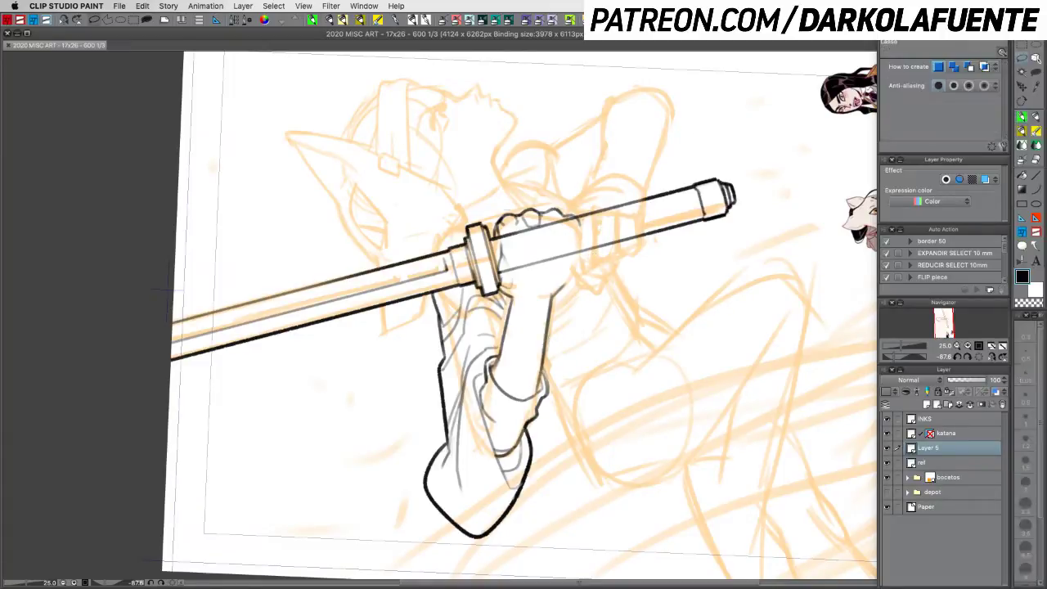
pyautogui.moveTo(492, 216)
pyautogui.mouseDown()
pyautogui.moveTo(520, 242)
pyautogui.moveTo(584, 188)
pyautogui.moveTo(575, 181)
pyautogui.mouseUp()
pyautogui.press('super+t')
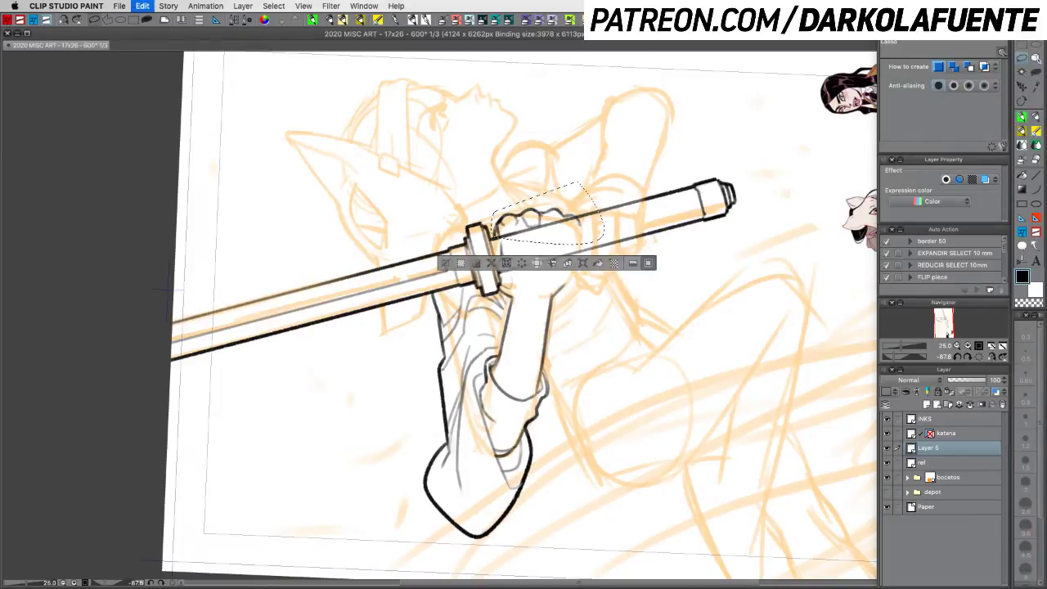
pyautogui.moveTo(507, 231); pyautogui.dragTo(508, 230)
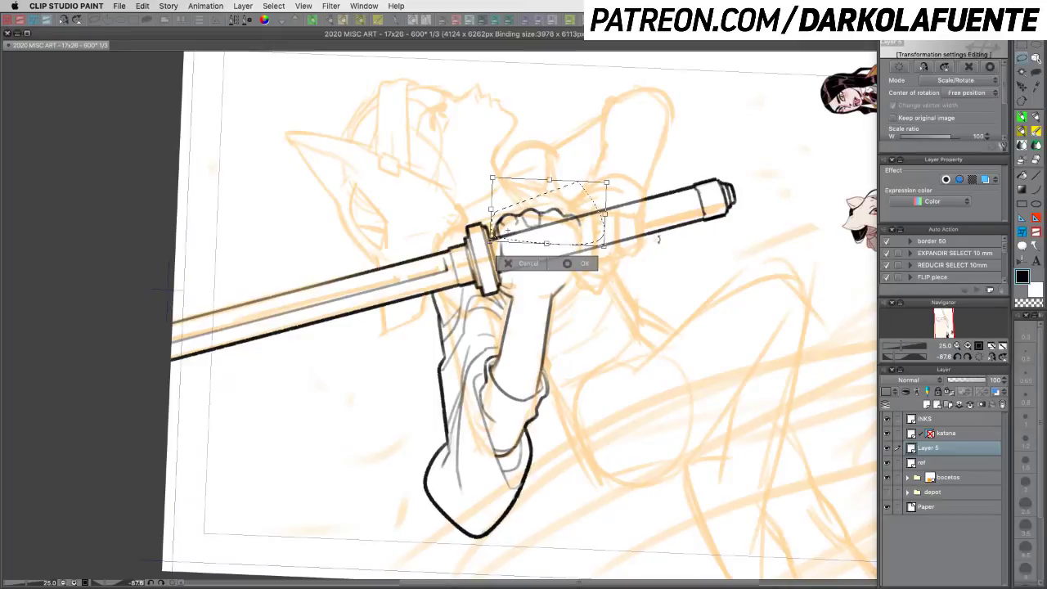
pyautogui.moveTo(651, 247); pyautogui.dragTo(643, 282)
pyautogui.moveTo(576, 237); pyautogui.dragTo(577, 238)
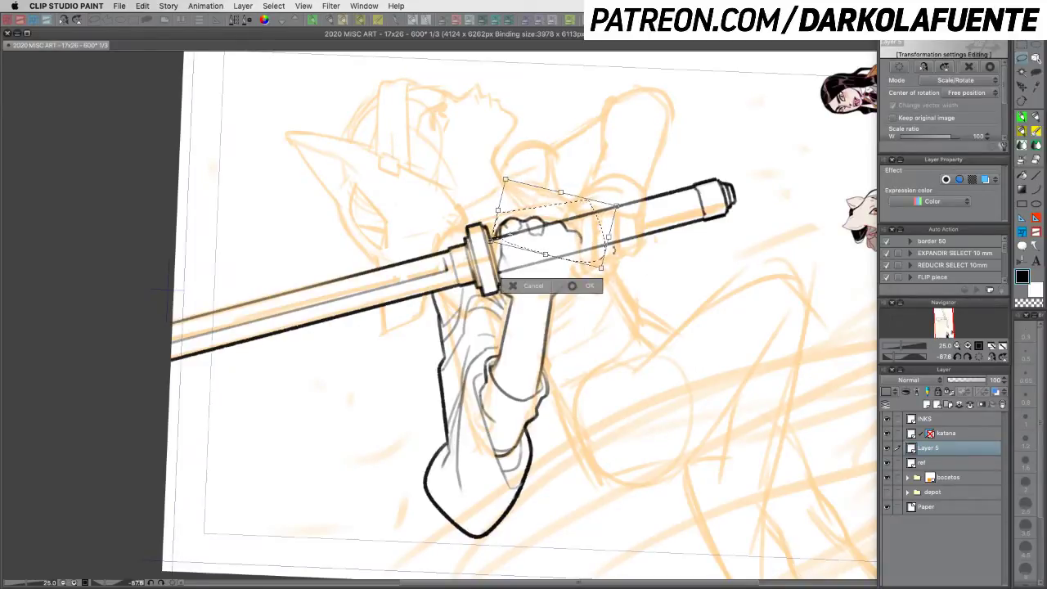
pyautogui.click(595, 287)
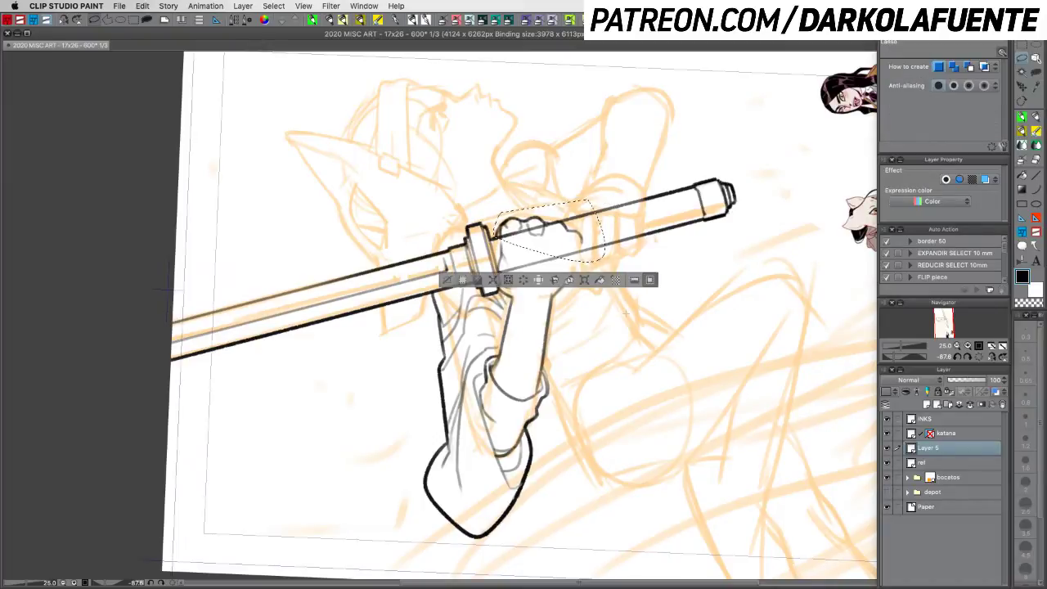
pyautogui.press('super+d')
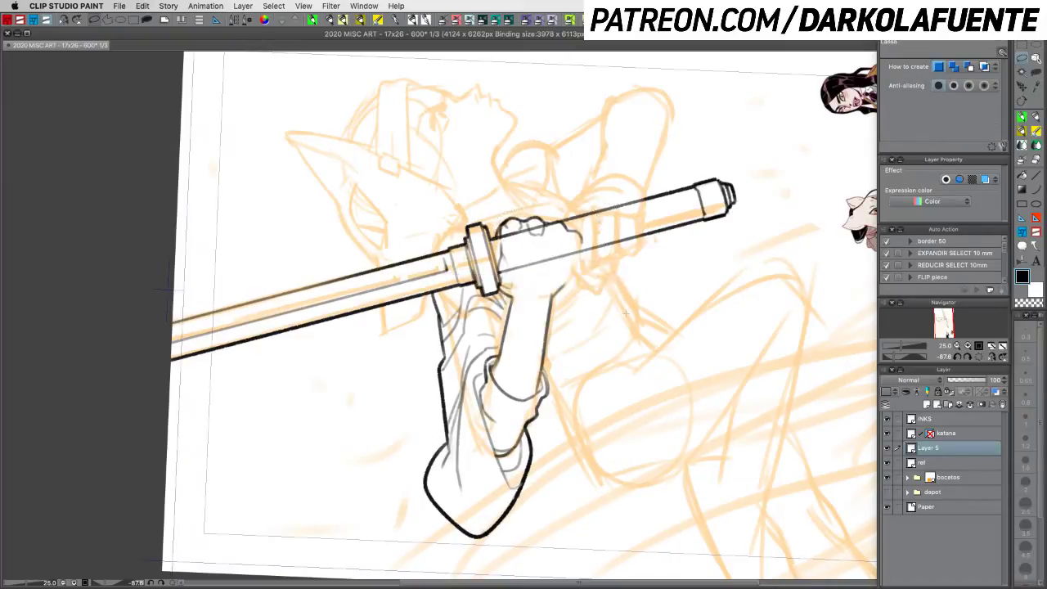
pyautogui.press('super+s')
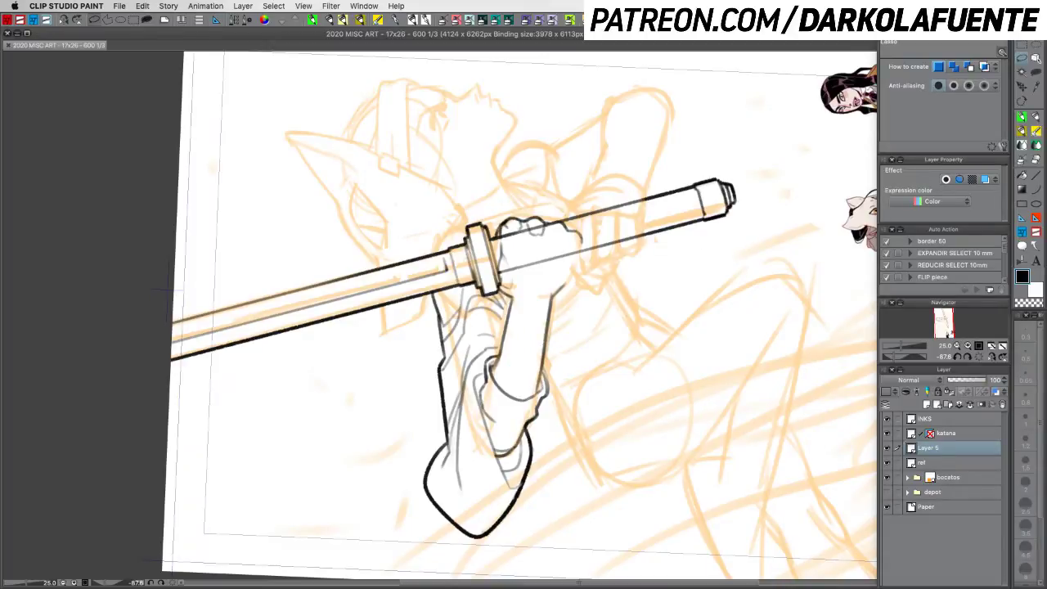
# Step: Ink the missing knuckle and the rounded little fingertip above the sword handle with the size 2 brush
pyautogui.press('Tab')
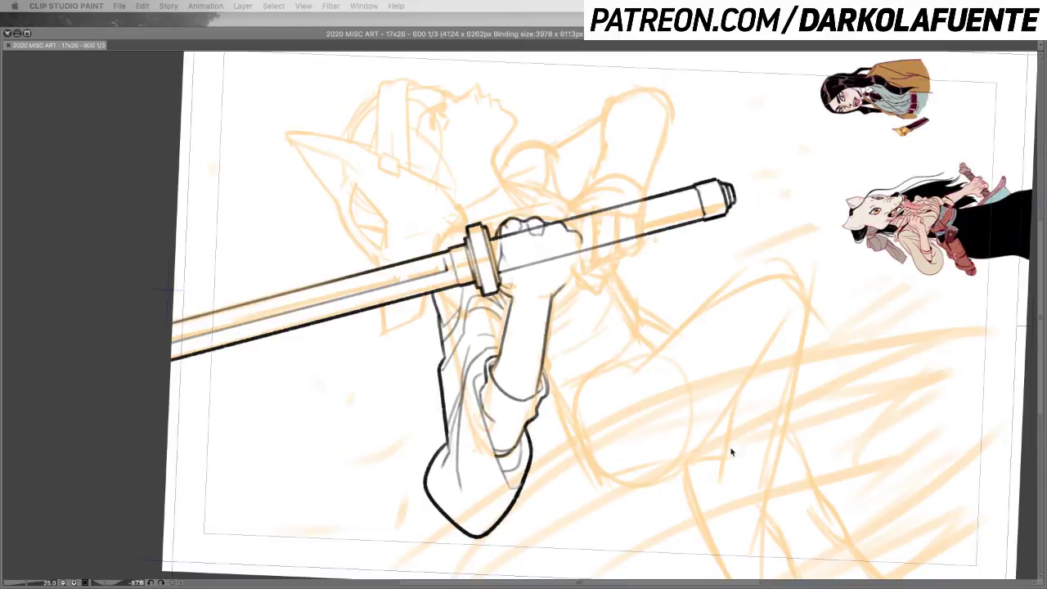
pyautogui.press('Tab')
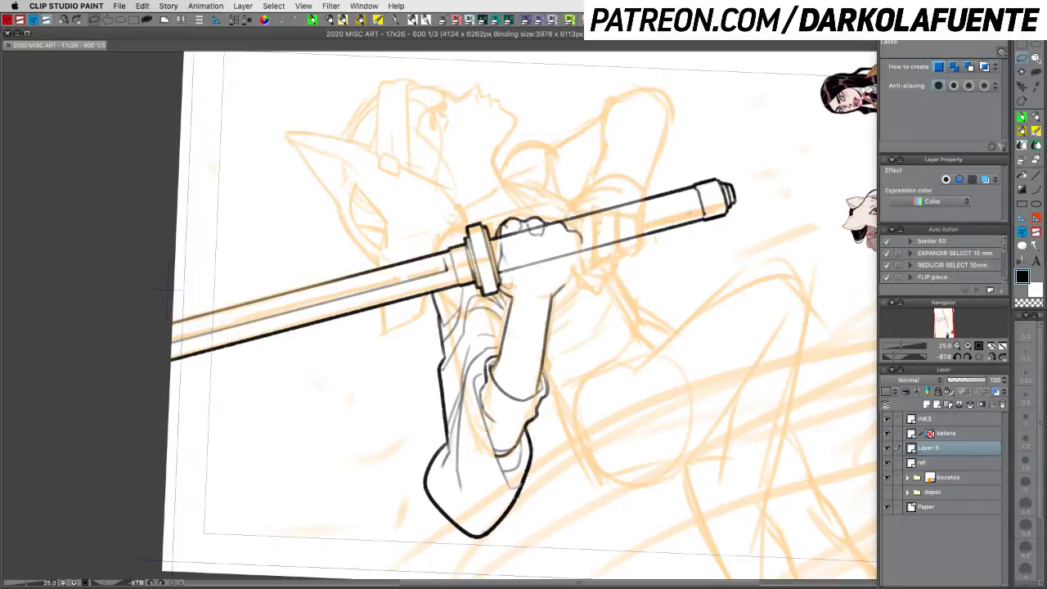
pyautogui.click(1022, 117)
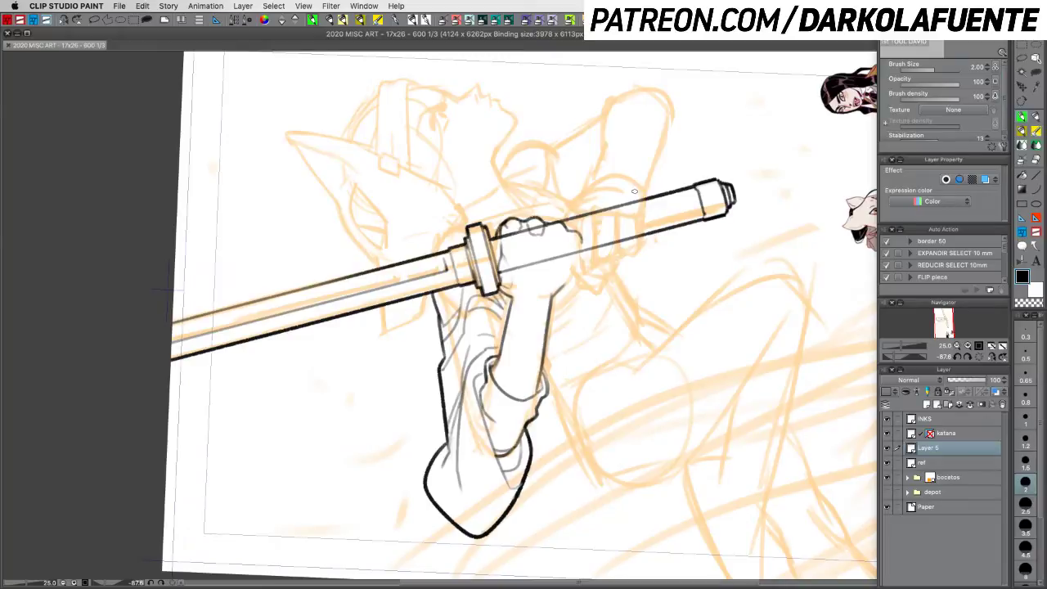
pyautogui.moveTo(545, 221)
pyautogui.mouseDown()
pyautogui.moveTo(555, 214)
pyautogui.moveTo(569, 227)
pyautogui.moveTo(580, 201)
pyautogui.moveTo(586, 223)
pyautogui.mouseUp()
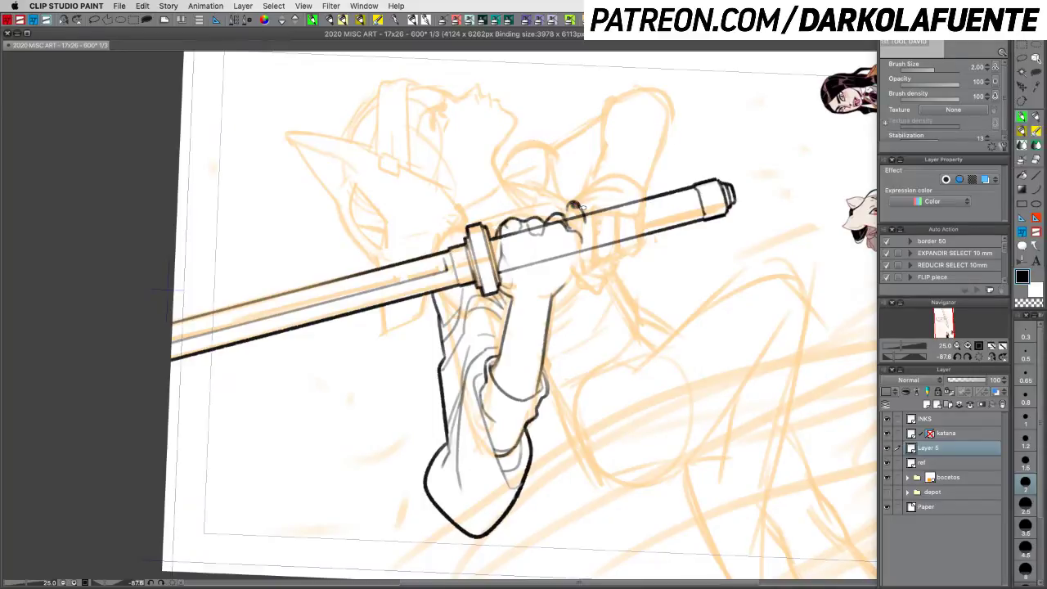
pyautogui.moveTo(574, 206); pyautogui.dragTo(568, 216)
# Step: Move the katana layer below Layer 5, display its lines in blue layer color, and make Layer 5 active again
pyautogui.press('c')
pyautogui.click(887, 450)
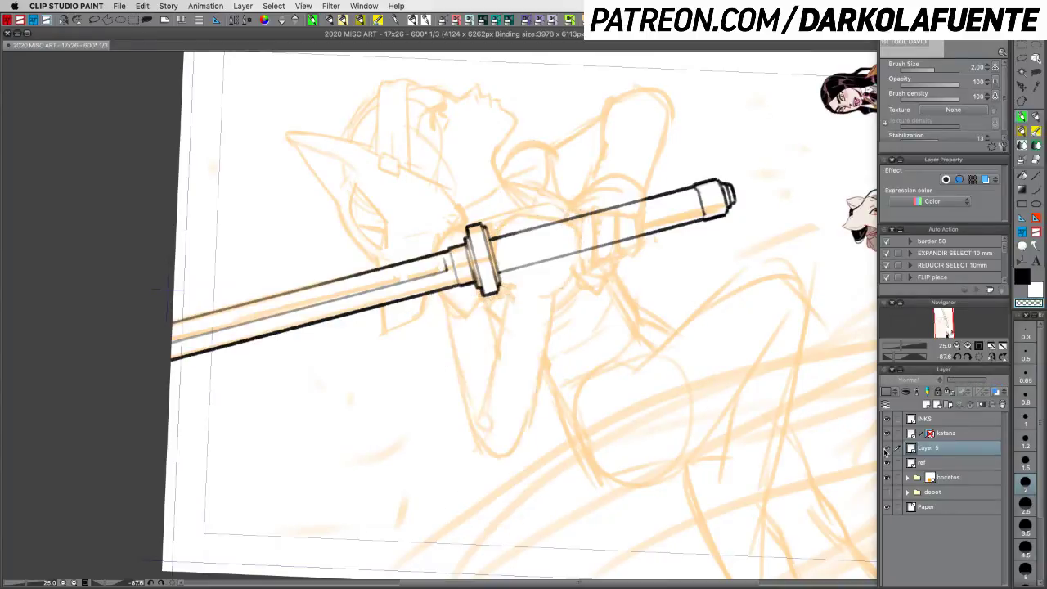
pyautogui.click(887, 450)
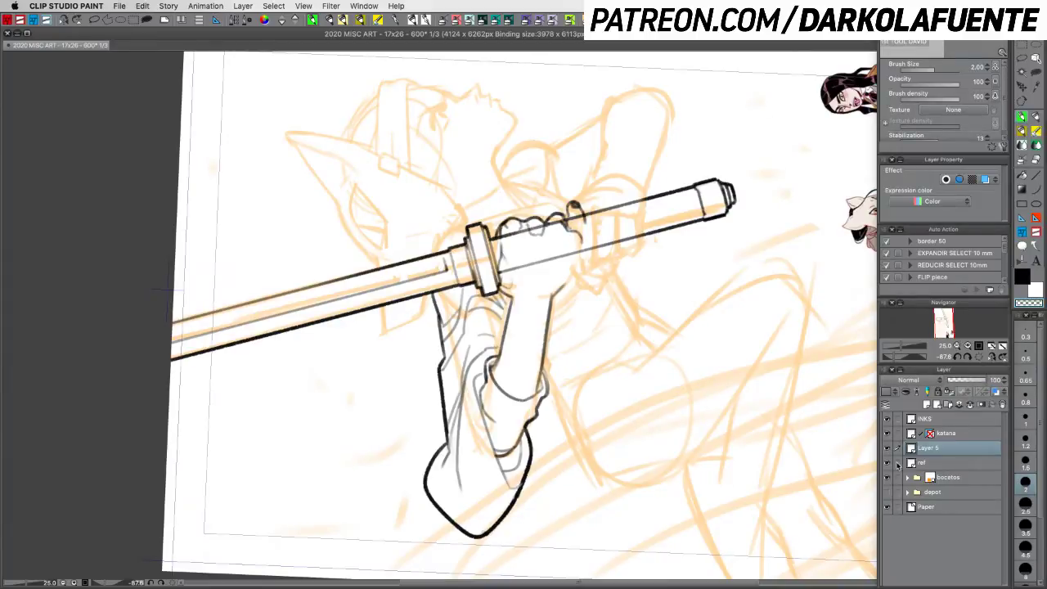
pyautogui.moveTo(970, 436); pyautogui.dragTo(971, 460)
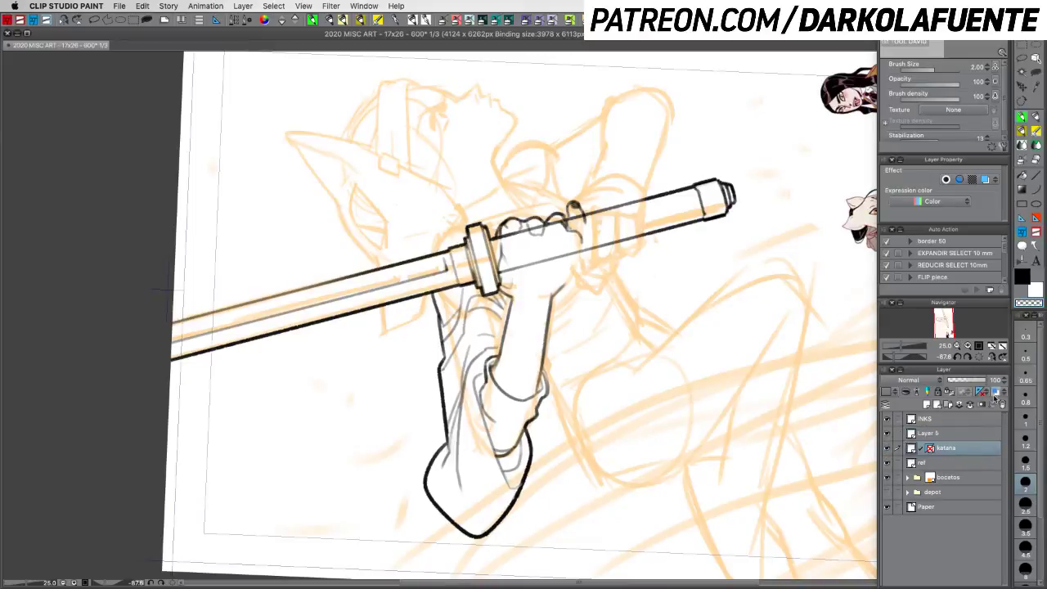
pyautogui.click(995, 392)
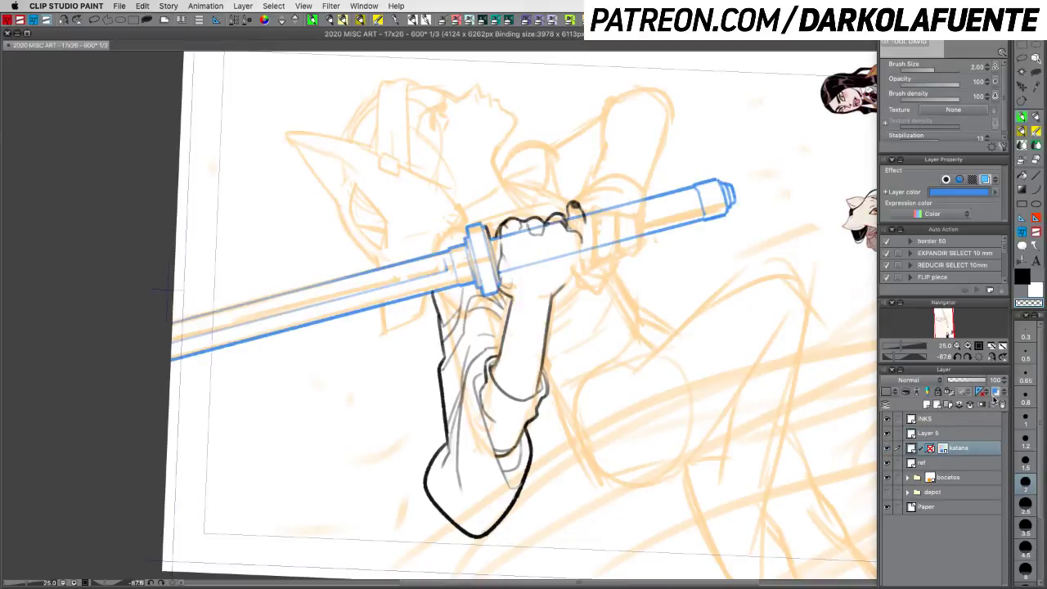
pyautogui.click(961, 433)
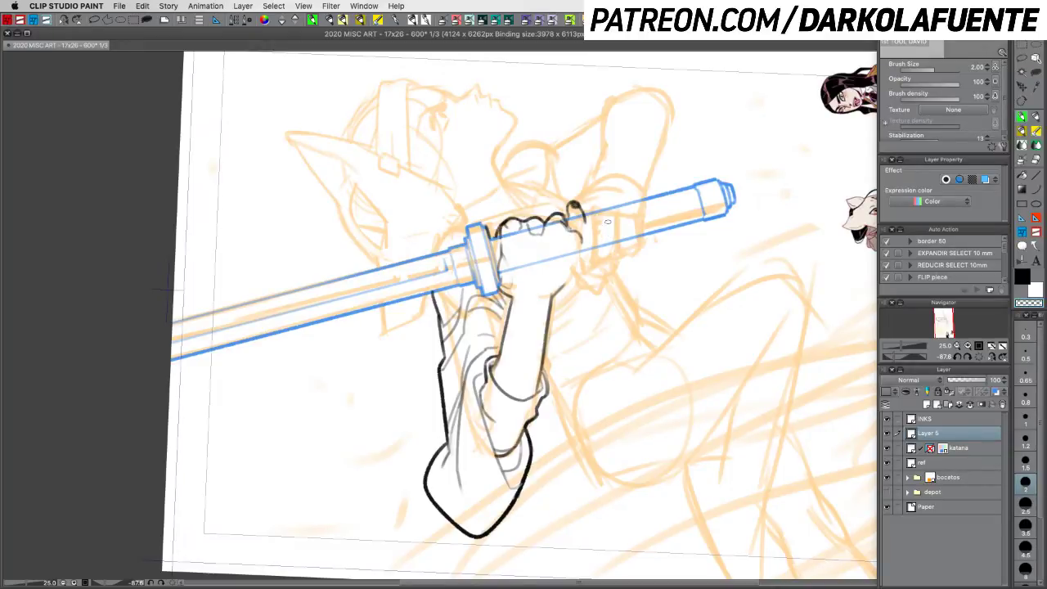
# Step: Ink the curled finger segments below the knuckles, cleaning up the strokes with transparent color
pyautogui.press('c')
pyautogui.moveTo(558, 220); pyautogui.dragTo(551, 230)
pyautogui.press('c')
pyautogui.press('c')
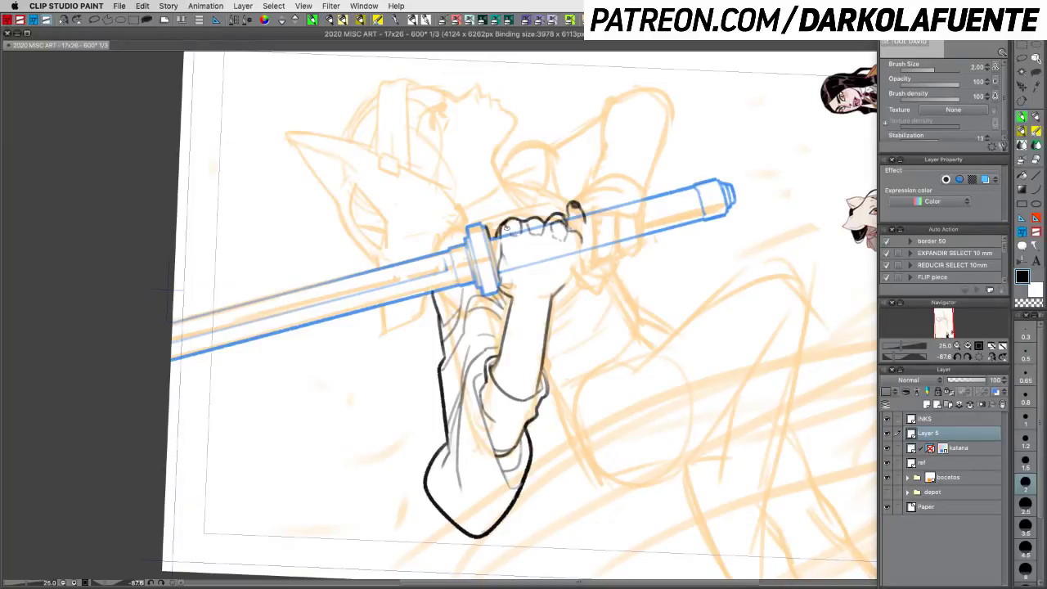
pyautogui.press('c')
pyautogui.press('c')
pyautogui.press('c')
pyautogui.press('c')
pyautogui.press('c')
pyautogui.press('c')
pyautogui.press('c')
pyautogui.press('c')
pyautogui.press('c')
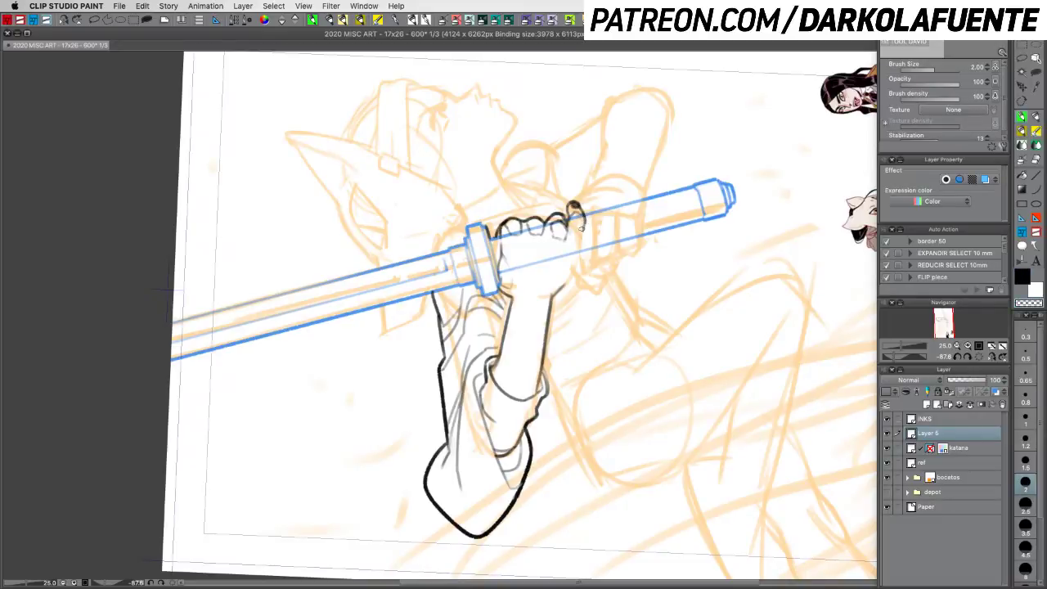
pyautogui.press('c')
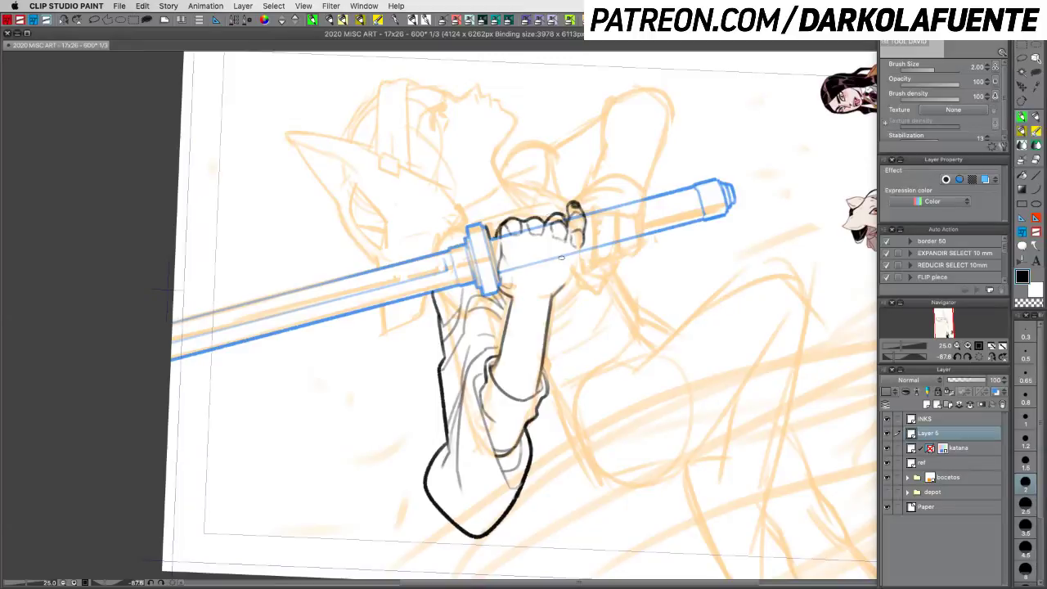
# Step: Ink the outer contour of the fist from the little finger down to the wrist, trimming stray line ends
pyautogui.press('c')
pyautogui.press('c')
pyautogui.press('c')
pyautogui.press('c')
pyautogui.moveTo(583, 245); pyautogui.dragTo(568, 286)
pyautogui.press('c')
pyautogui.press('c')
pyautogui.moveTo(567, 281); pyautogui.dragTo(551, 304)
# Step: Ink the curved heel-of-hand line at the wrist and a thin band line across the upper forearm
pyautogui.moveTo(765, 300); pyautogui.dragTo(689, 260)
pyautogui.press('r')
pyautogui.moveTo(595, 302); pyautogui.dragTo(659, 284)
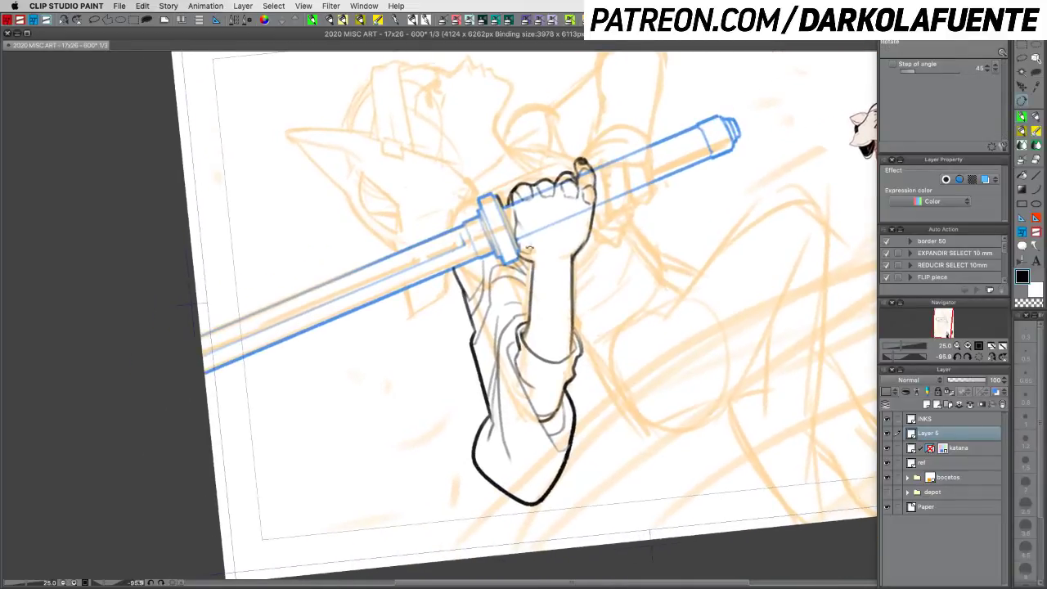
pyautogui.click(1024, 119)
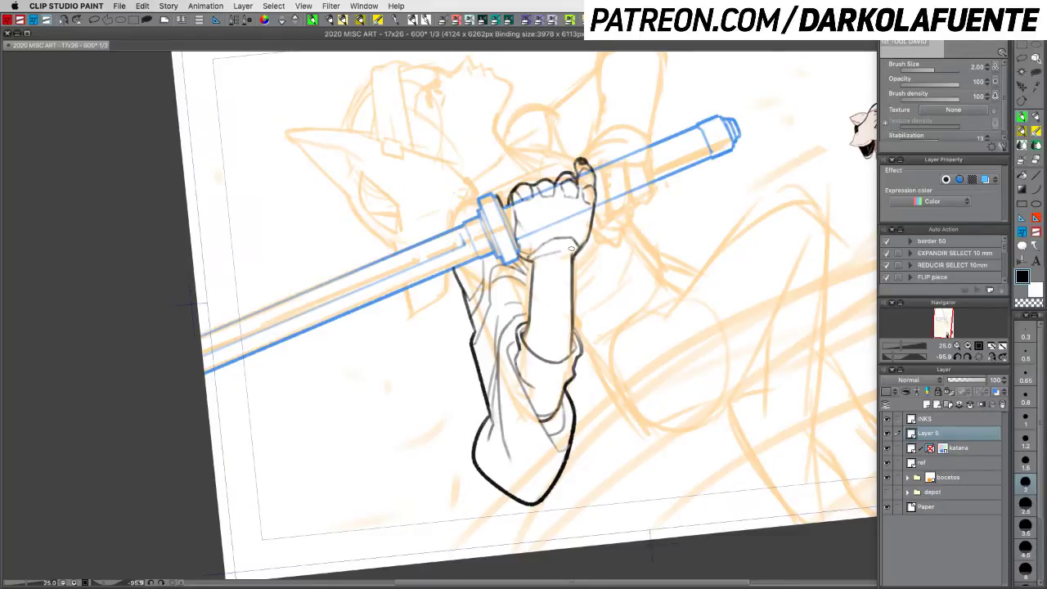
pyautogui.moveTo(533, 274); pyautogui.dragTo(571, 272)
pyautogui.press('c')
pyautogui.press('c')
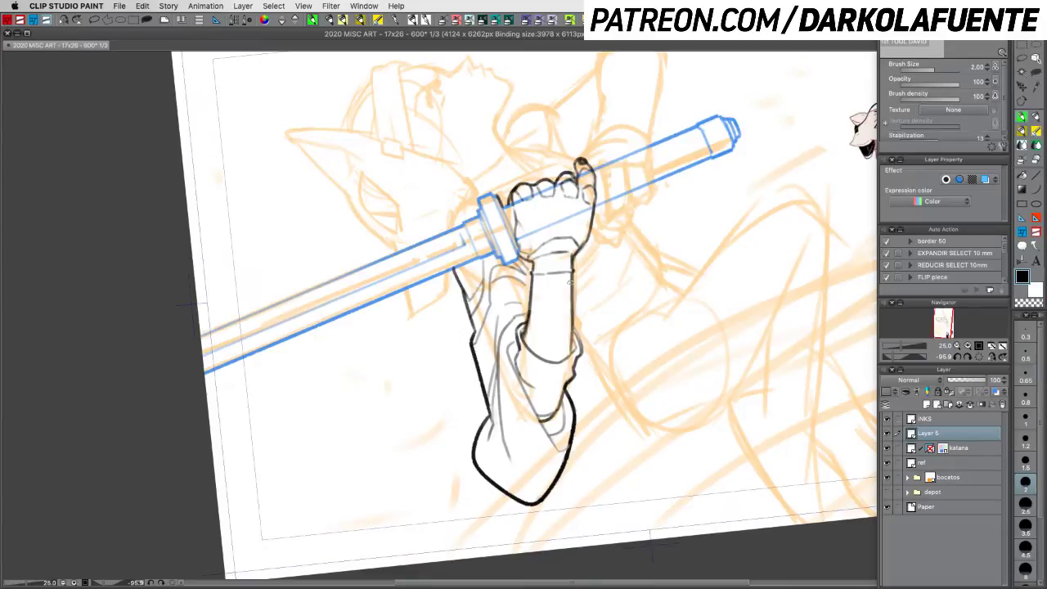
# Step: Erase the ragged outer sleeve edge below the forearm cuff and re-ink it as a folded contour down to the elbow
pyautogui.press('c')
pyautogui.press('c')
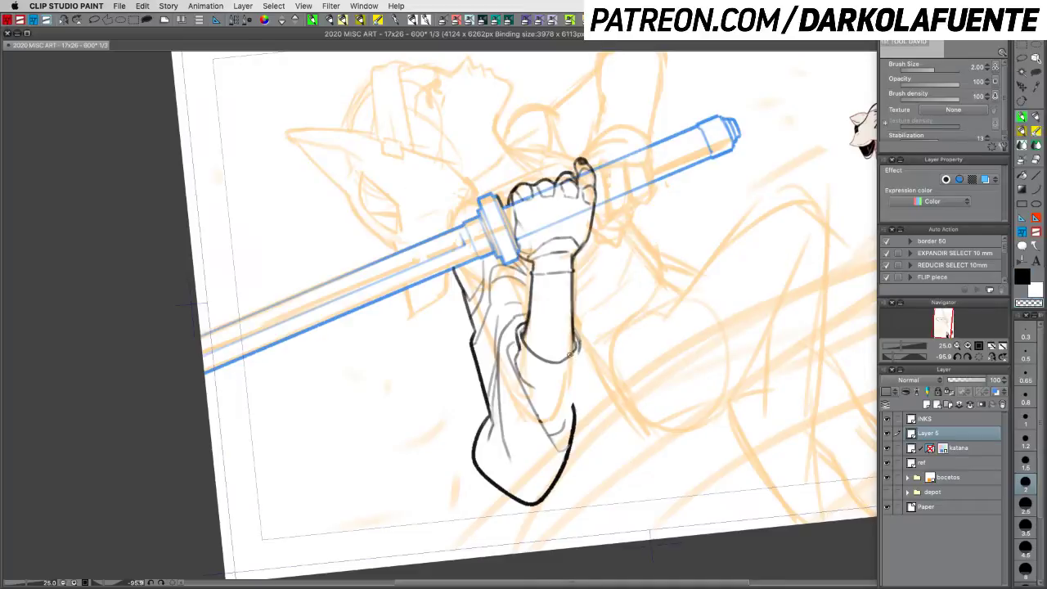
pyautogui.moveTo(579, 353)
pyautogui.mouseDown()
pyautogui.moveTo(576, 380)
pyautogui.moveTo(579, 369)
pyautogui.moveTo(546, 387)
pyautogui.moveTo(572, 384)
pyautogui.mouseUp()
pyautogui.press('super+z')
pyautogui.moveTo(580, 373); pyautogui.dragTo(563, 431)
pyautogui.hotkey('ctrl', 'z')
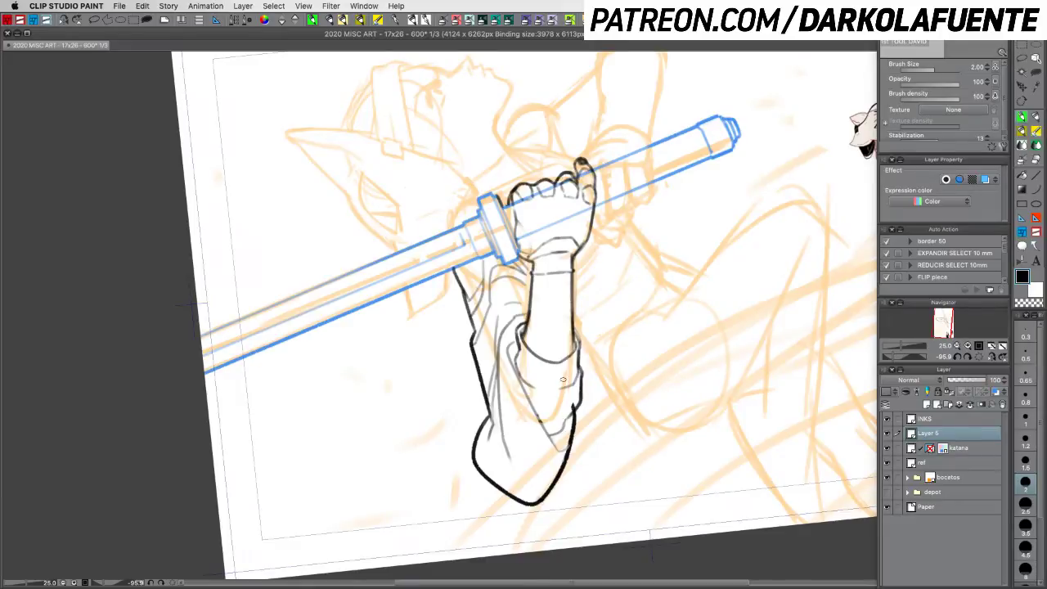
pyautogui.press('c')
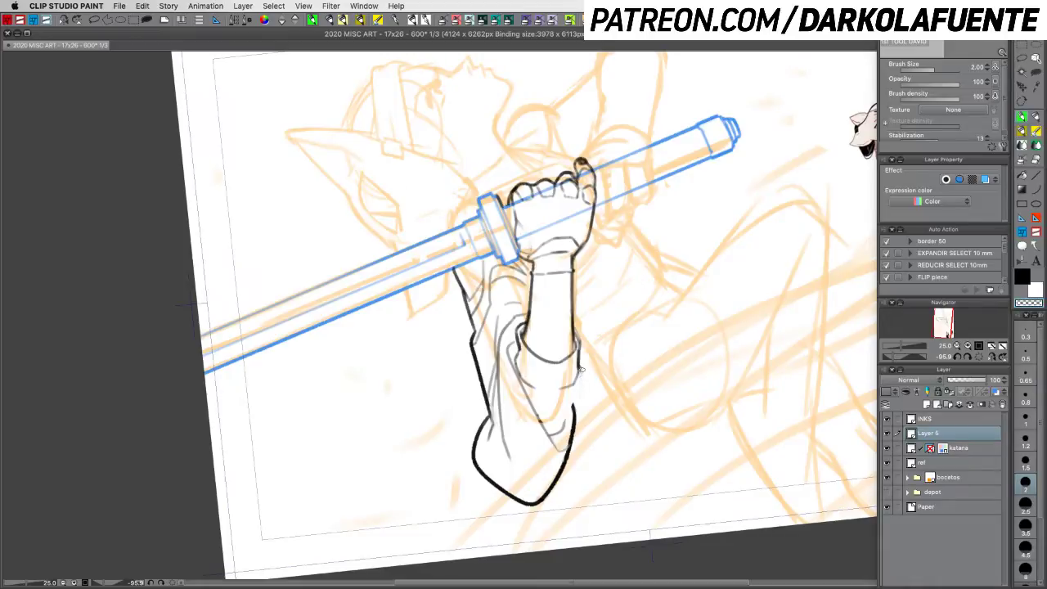
pyautogui.press('c')
pyautogui.moveTo(579, 378); pyautogui.dragTo(573, 414)
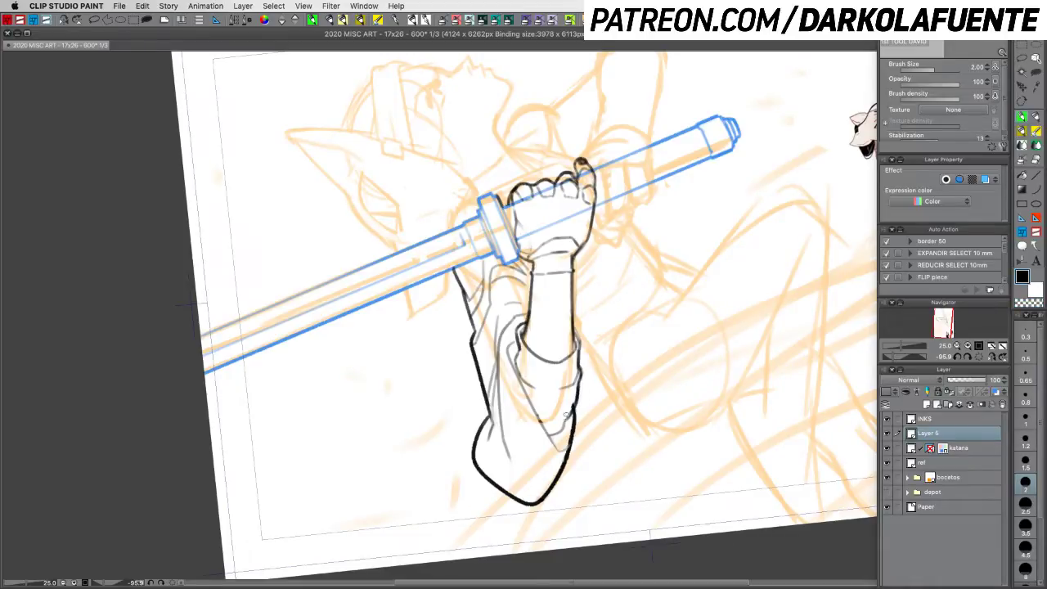
# Step: Ink small fold lines inside the lower end of the sleeve next to the elbow
pyautogui.press('c')
pyautogui.press('c')
pyautogui.press('r')
pyautogui.moveTo(580, 392); pyautogui.dragTo(584, 440)
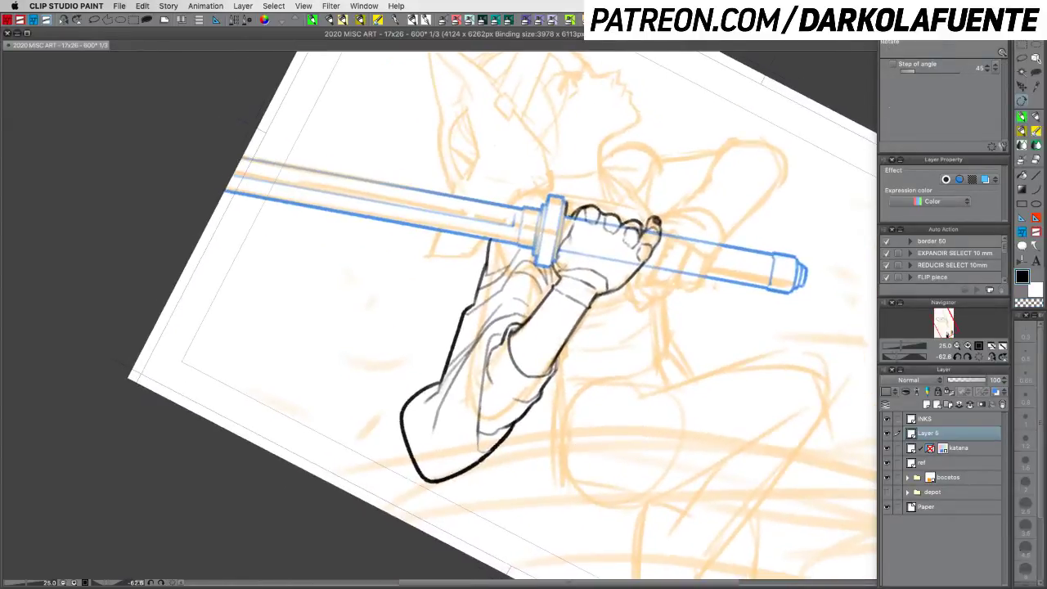
pyautogui.press('p')
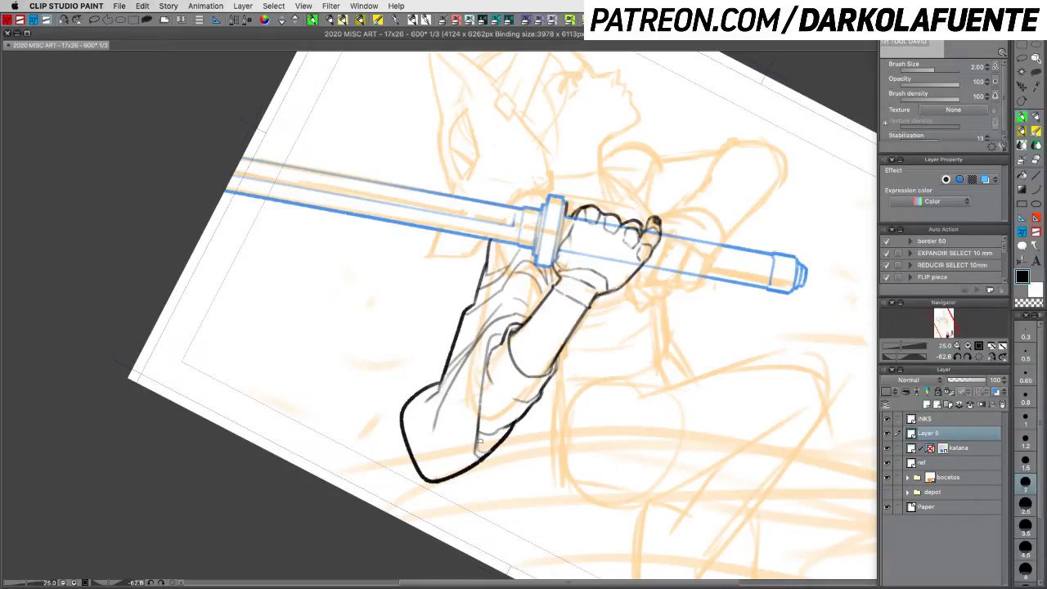
# Step: Erase the rounded elbow end of the sleeve outline and a short gap in its outer edge farther up
pyautogui.press('r')
pyautogui.moveTo(638, 402); pyautogui.dragTo(584, 415)
pyautogui.press('p')
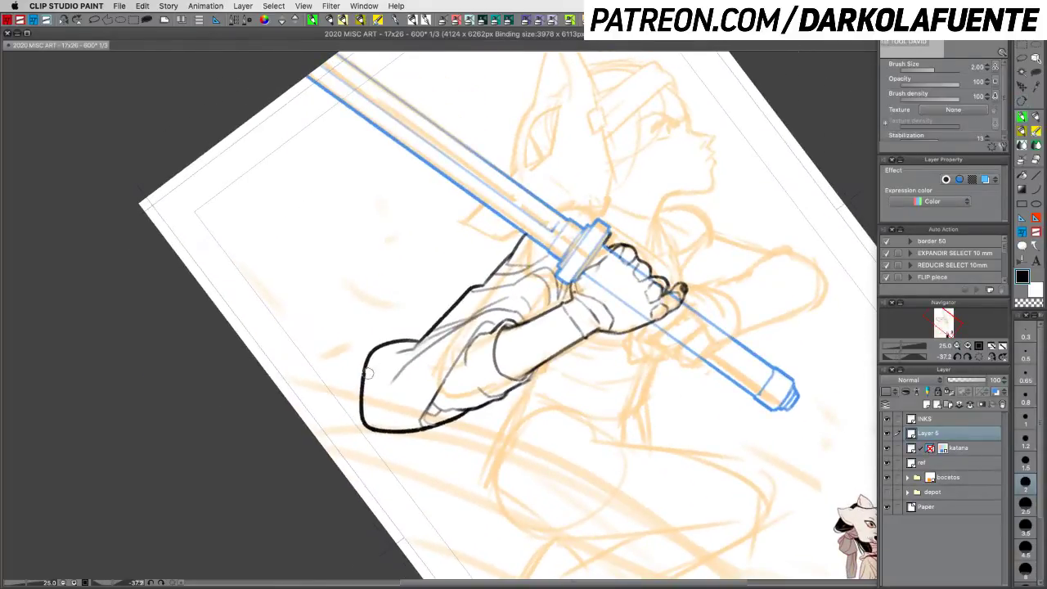
pyautogui.moveTo(368, 373)
pyautogui.mouseDown()
pyautogui.moveTo(358, 393)
pyautogui.moveTo(369, 362)
pyautogui.moveTo(369, 406)
pyautogui.mouseUp()
pyautogui.moveTo(458, 302); pyautogui.dragTo(471, 308)
# Step: Ink a jagged, star-shaped tear at the gap in the sleeve's outer edge and shade its inside grey
pyautogui.press('r')
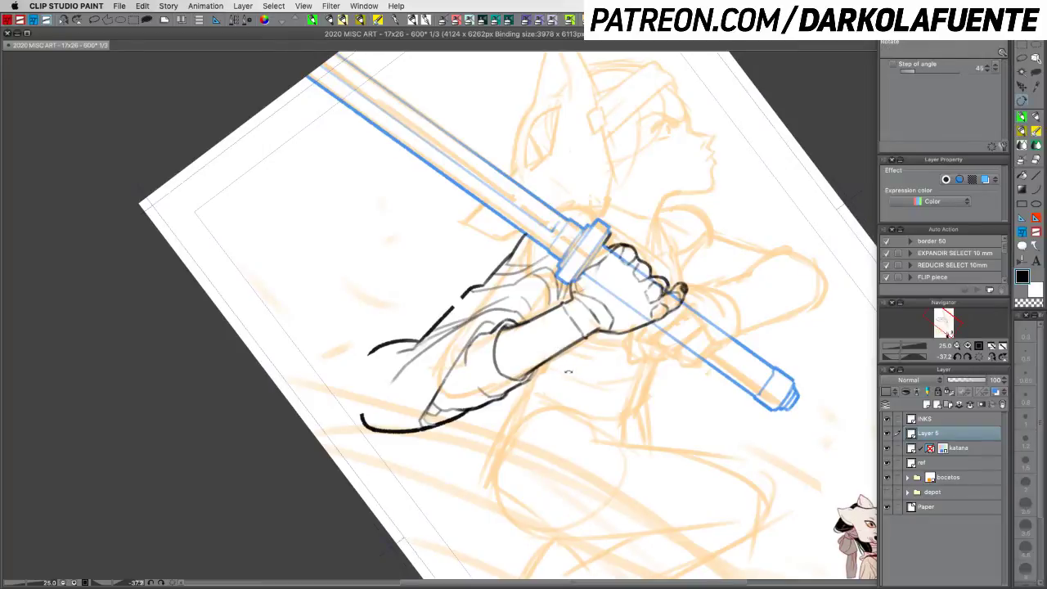
pyautogui.moveTo(567, 369); pyautogui.dragTo(669, 356)
pyautogui.press('p')
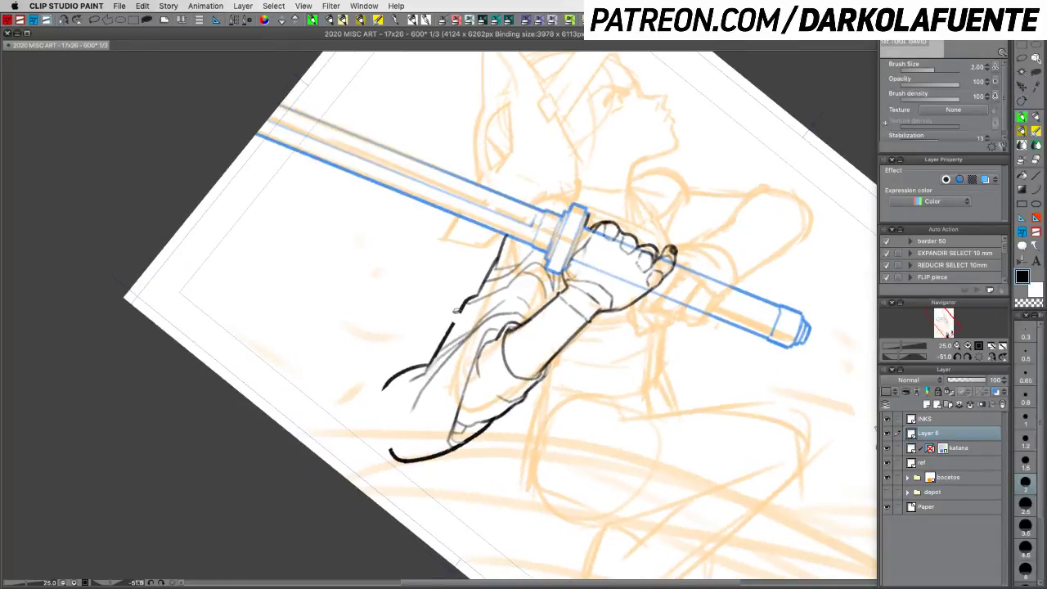
pyautogui.moveTo(457, 310)
pyautogui.mouseDown()
pyautogui.moveTo(434, 334)
pyautogui.moveTo(446, 313)
pyautogui.mouseUp()
pyautogui.press('c')
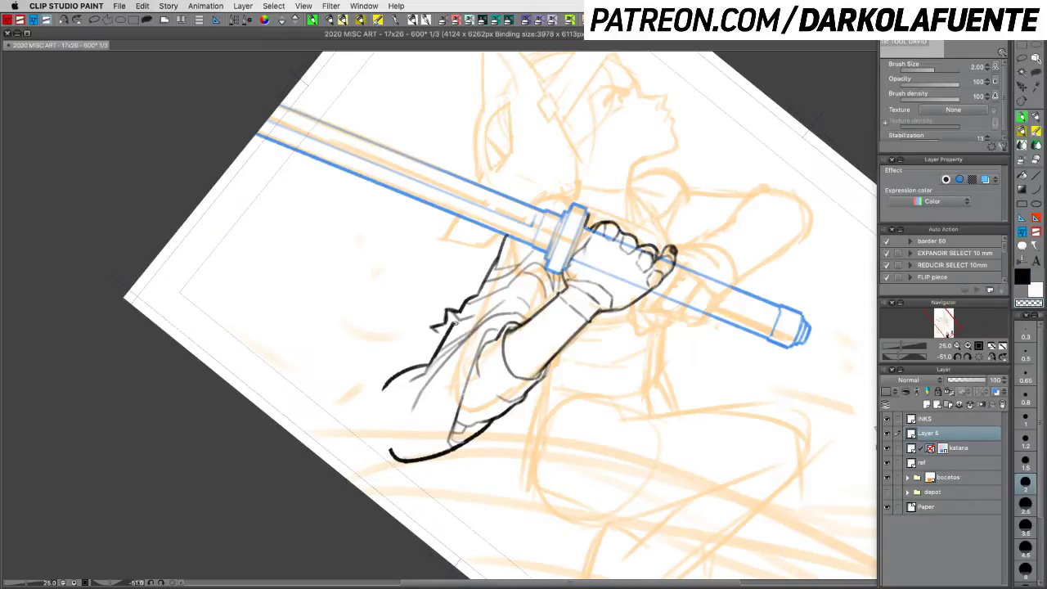
pyautogui.press('c')
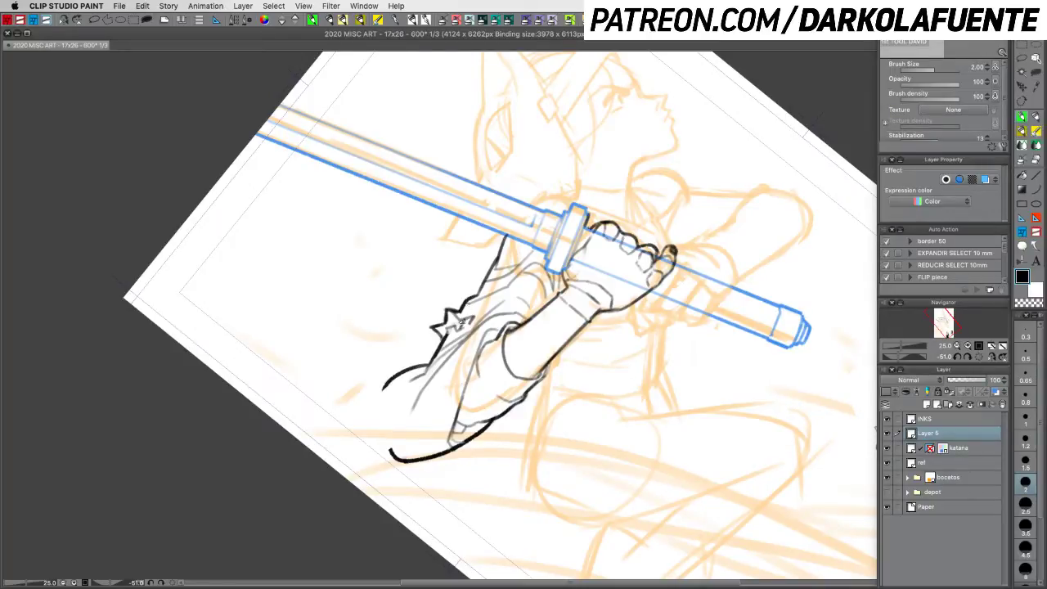
pyautogui.moveTo(446, 324); pyautogui.dragTo(438, 335)
pyautogui.moveTo(448, 317); pyautogui.dragTo(464, 324)
pyautogui.press('c')
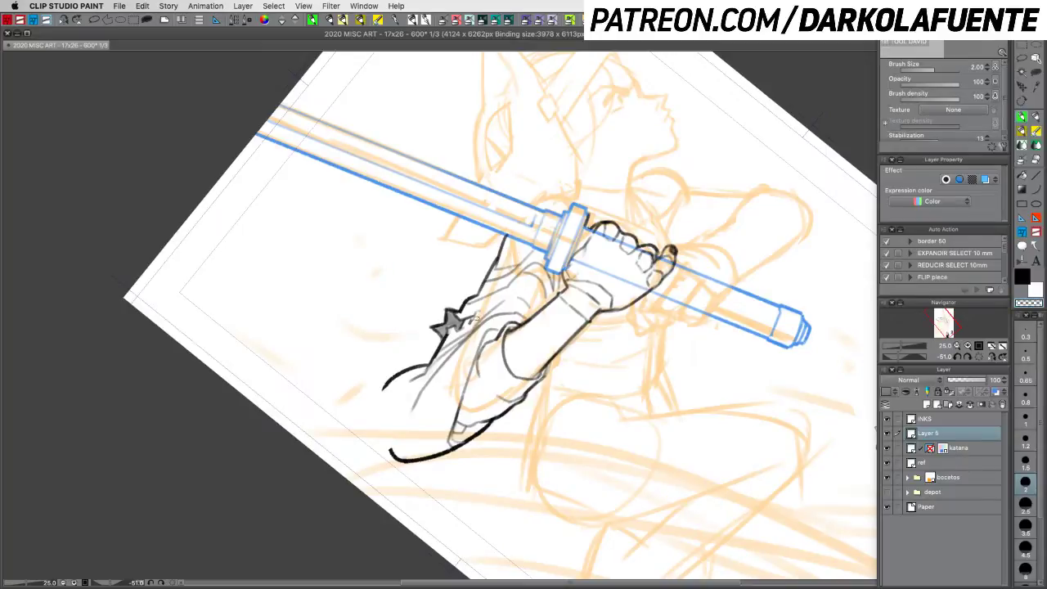
# Step: Ink the first spiked points of a torn opening at the elbow end of the sleeve, next to the upper contour
pyautogui.press('c')
pyautogui.press('r')
pyautogui.moveTo(613, 334); pyautogui.dragTo(549, 377)
pyautogui.press('b')
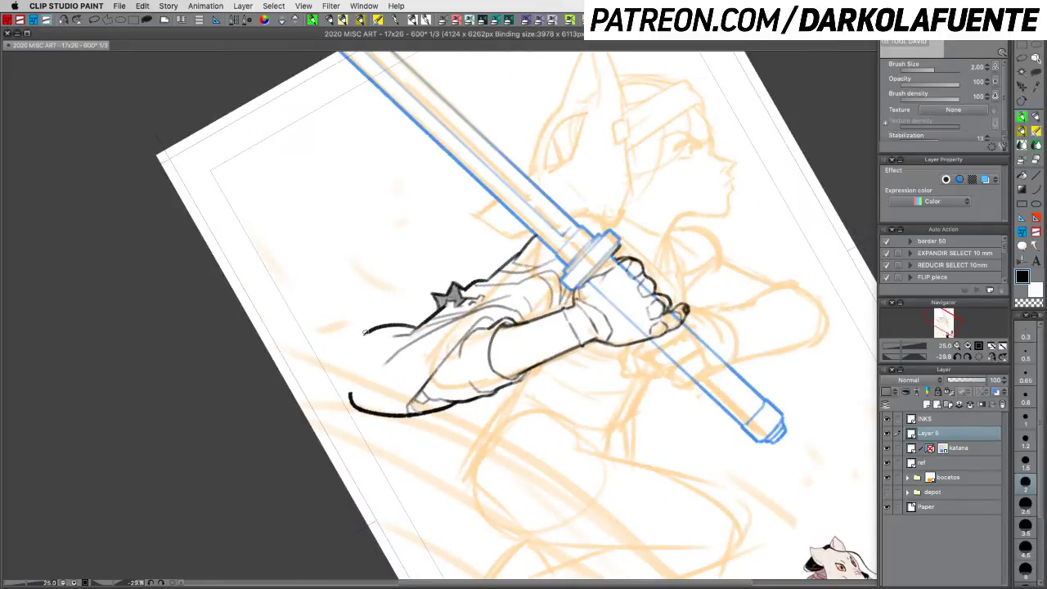
pyautogui.moveTo(320, 335)
pyautogui.mouseDown()
pyautogui.moveTo(336, 334)
pyautogui.moveTo(351, 306)
pyautogui.moveTo(345, 292)
pyautogui.mouseUp()
pyautogui.moveTo(361, 293); pyautogui.dragTo(365, 334)
pyautogui.press('c')
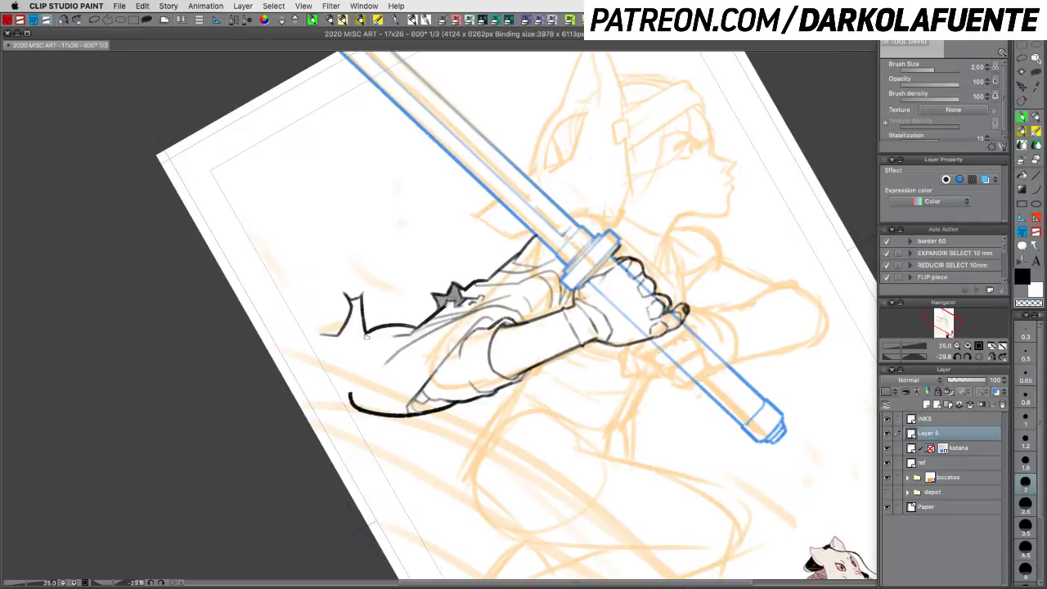
# Step: Ink an angular fold running from the spiked points inward across the end of the sleeve
pyautogui.press('c')
pyautogui.press('c')
pyautogui.press('c')
pyautogui.moveTo(358, 330)
pyautogui.mouseDown()
pyautogui.moveTo(386, 357)
pyautogui.moveTo(392, 324)
pyautogui.moveTo(385, 365)
pyautogui.mouseUp()
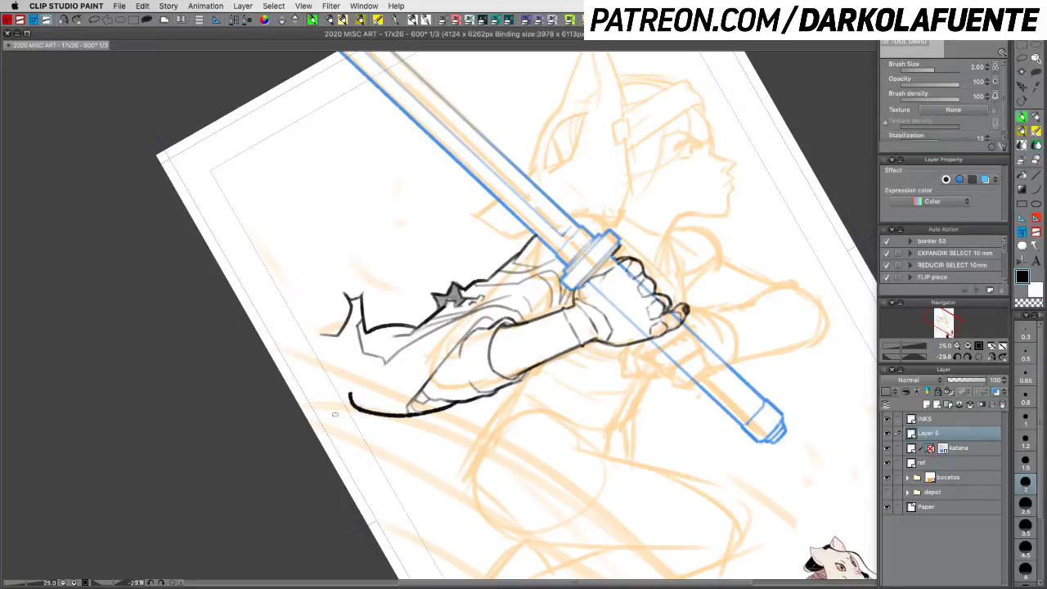
# Step: Ink the jagged outer edge of the sleeve's torn opening, ending in a grey-shaded pointed tear at the elbow
pyautogui.moveTo(318, 333)
pyautogui.mouseDown()
pyautogui.moveTo(307, 391)
pyautogui.moveTo(320, 402)
pyautogui.mouseUp()
pyautogui.hotkey('ctrl', 'z')
pyautogui.moveTo(319, 333)
pyautogui.mouseDown()
pyautogui.moveTo(296, 360)
pyautogui.moveTo(306, 357)
pyautogui.mouseUp()
pyautogui.press('c')
pyautogui.press('c')
pyautogui.moveTo(310, 360)
pyautogui.mouseDown()
pyautogui.moveTo(310, 380)
pyautogui.moveTo(301, 363)
pyautogui.moveTo(311, 381)
pyautogui.moveTo(345, 388)
pyautogui.moveTo(339, 406)
pyautogui.moveTo(351, 413)
pyautogui.moveTo(350, 383)
pyautogui.moveTo(361, 385)
pyautogui.moveTo(355, 373)
pyautogui.moveTo(368, 383)
pyautogui.mouseUp()
pyautogui.press('c')
pyautogui.press('c')
pyautogui.press('super+z')
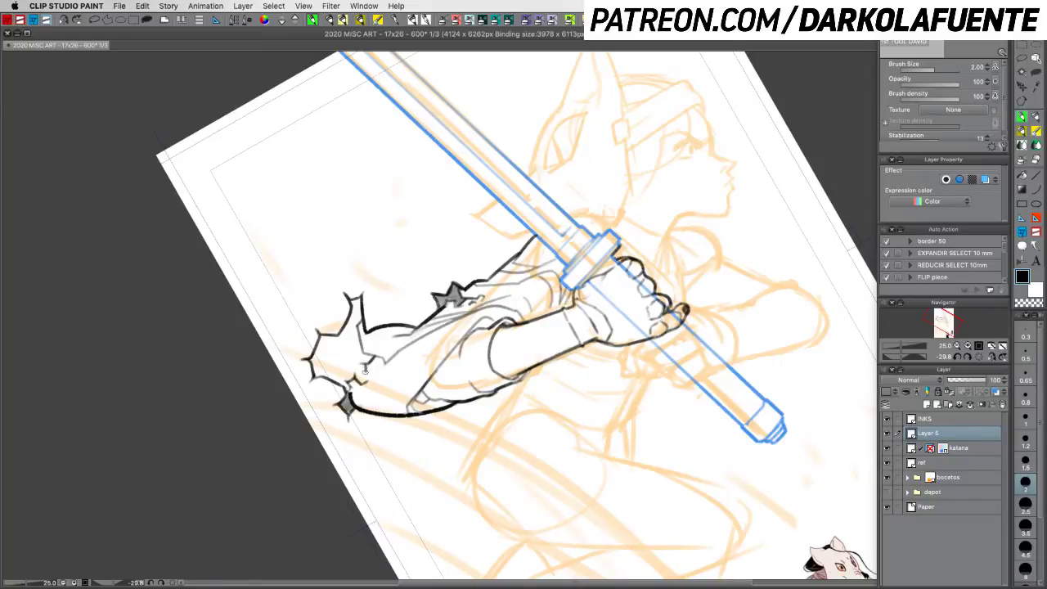
# Step: Ink the opening's inner ragged edge, a small pointed tear under the sleeve and, at brush size 1.5, fine fold lines
pyautogui.moveTo(366, 370); pyautogui.dragTo(369, 380)
pyautogui.moveTo(396, 416); pyautogui.dragTo(391, 435)
pyautogui.press('super+z')
pyautogui.press('c')
pyautogui.press('c')
pyautogui.click(1027, 460)
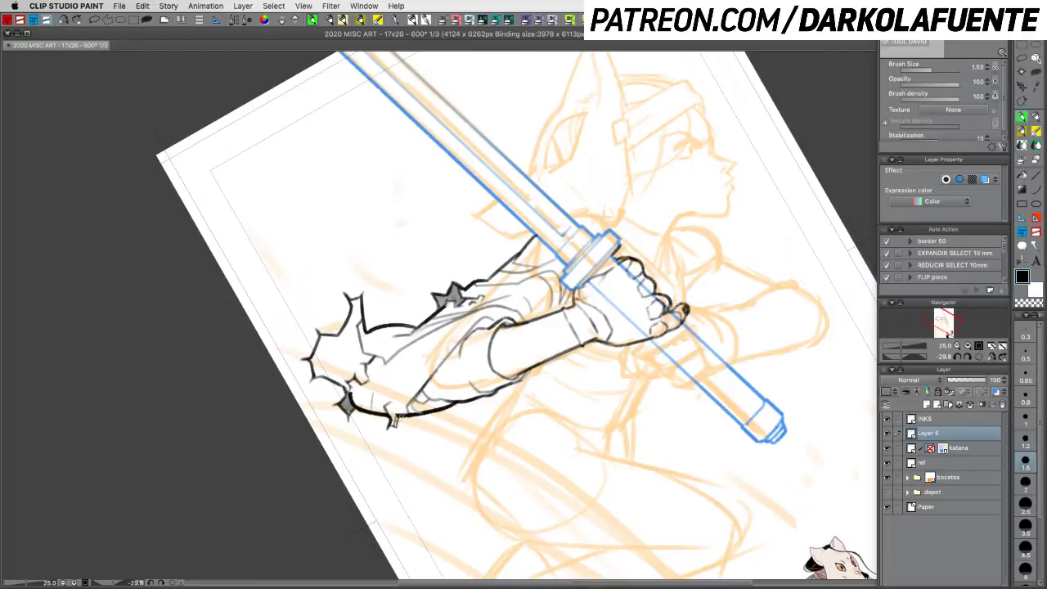
pyautogui.moveTo(402, 416); pyautogui.dragTo(399, 427)
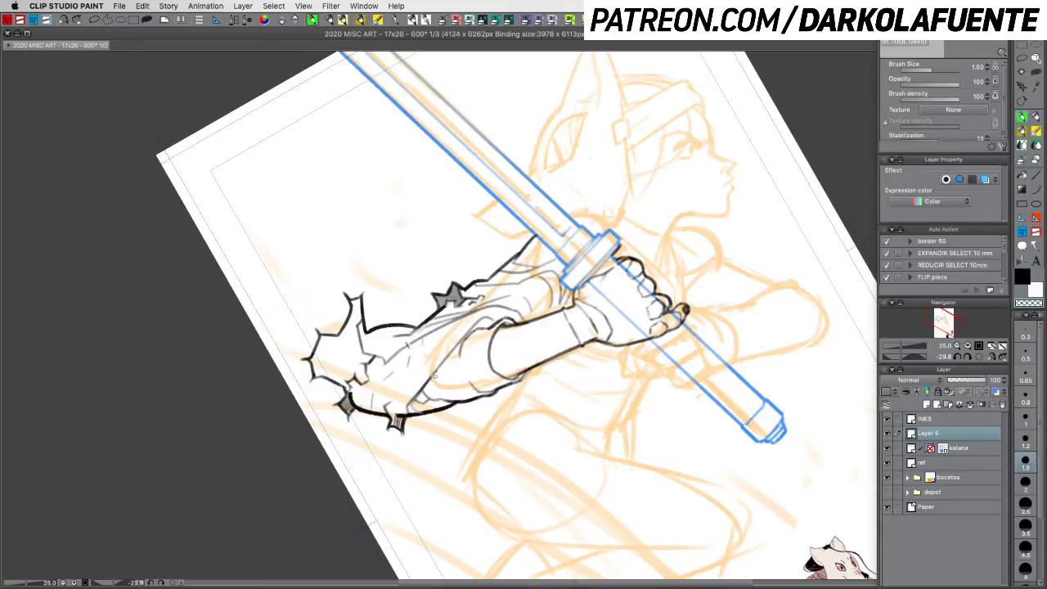
pyautogui.press('c')
pyautogui.press('c')
# Step: Return the canvas to an upright whole-page view and save the illustration
pyautogui.press('space')
pyautogui.moveTo(607, 436); pyautogui.dragTo(573, 365)
pyautogui.hotkey('shift', 'space')
pyautogui.moveTo(706, 417)
pyautogui.mouseDown()
pyautogui.moveTo(643, 486)
pyautogui.moveTo(653, 494)
pyautogui.mouseUp()
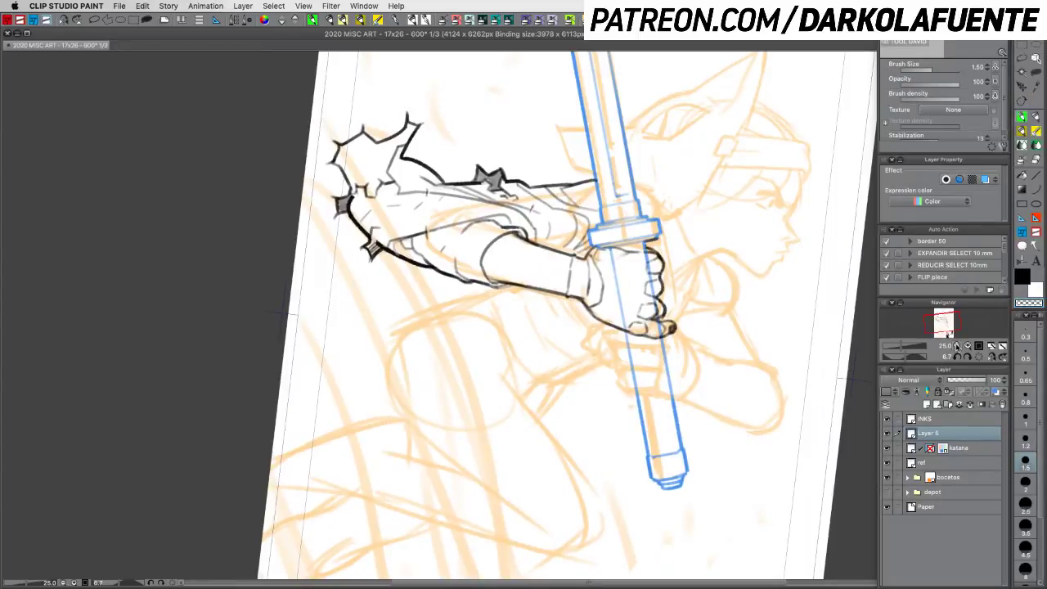
pyautogui.click(957, 350)
pyautogui.click(984, 359)
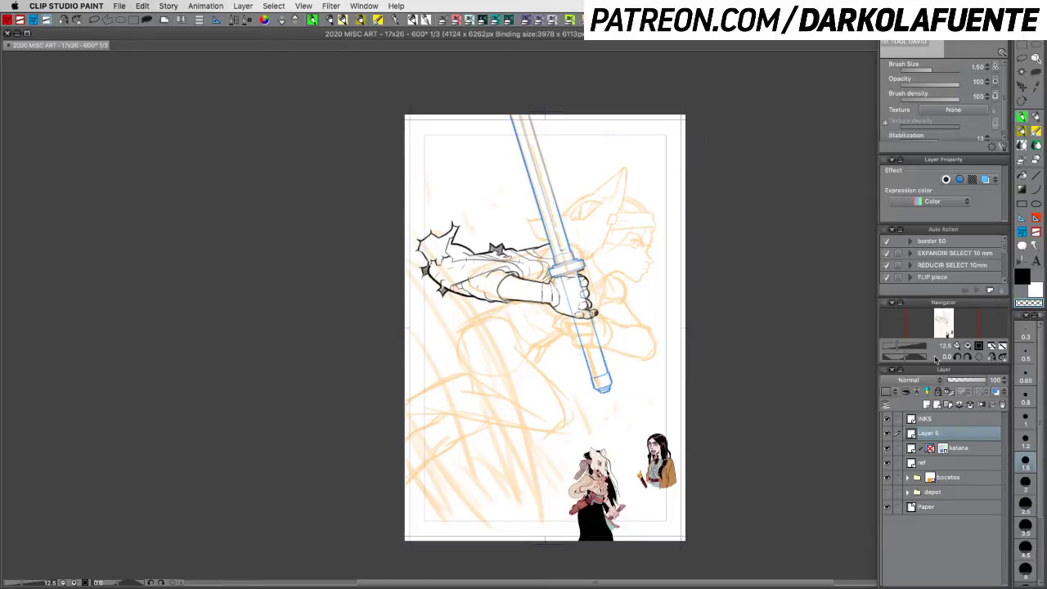
pyautogui.press('super+s')
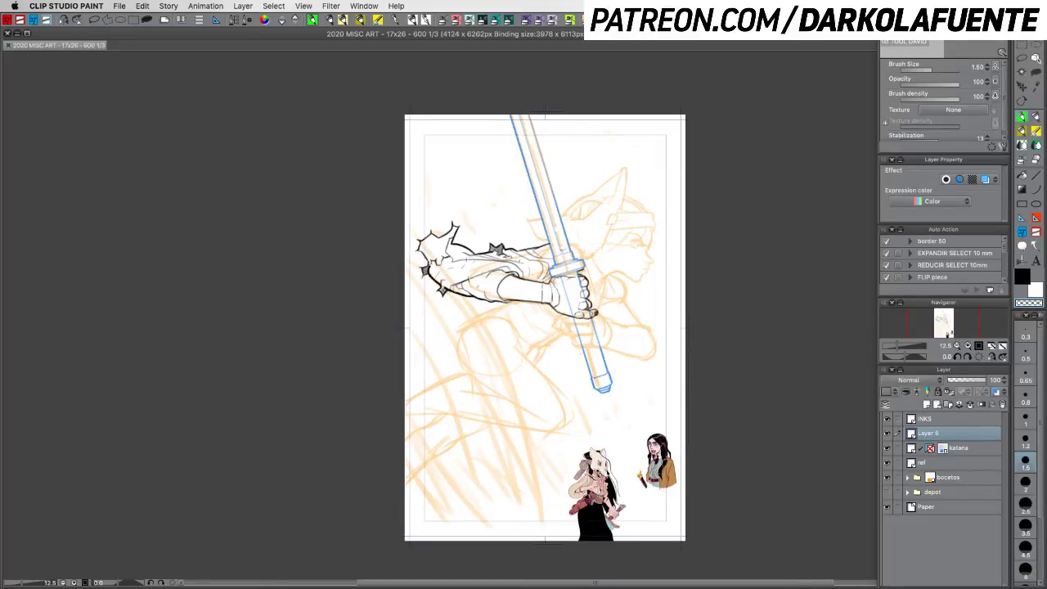
pyautogui.press('Tab')
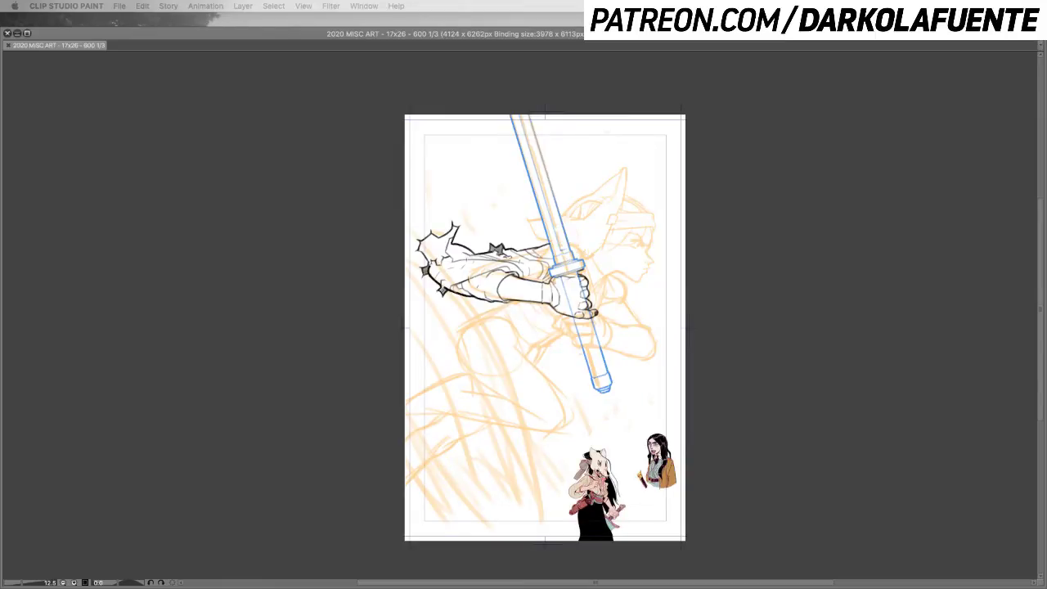
pyautogui.press('Tab')
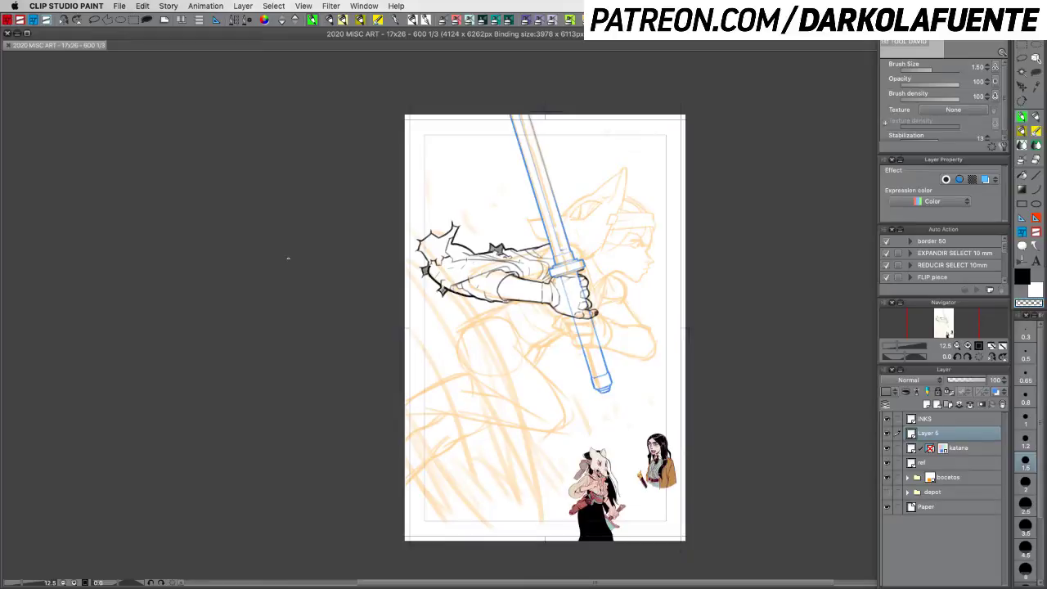
# Step: Ink the curved upper edge of the waist sash below the gripping hand in black at brush size 2
pyautogui.click(1022, 278)
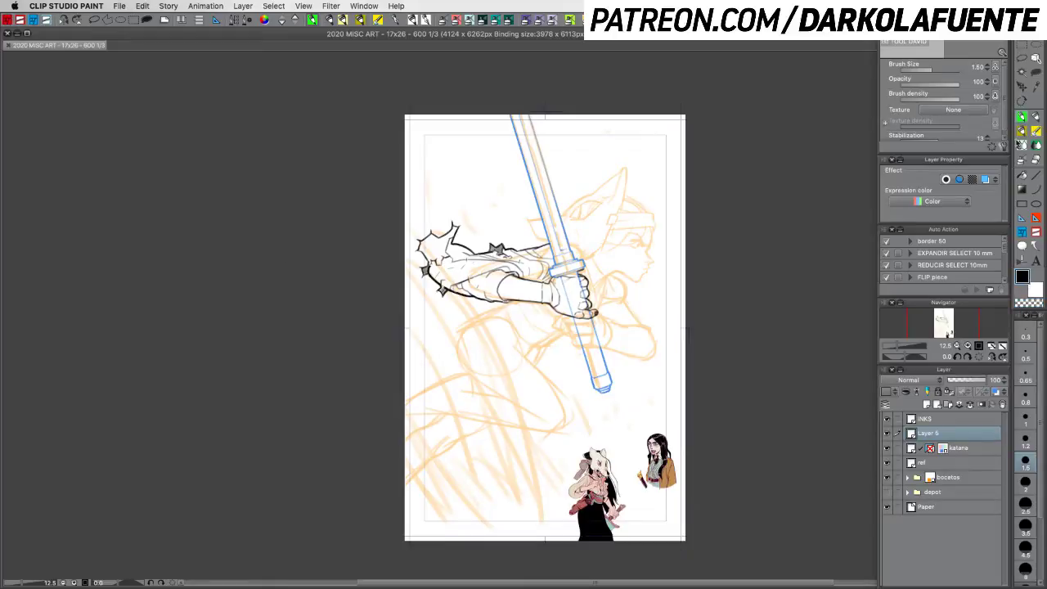
pyautogui.click(1026, 482)
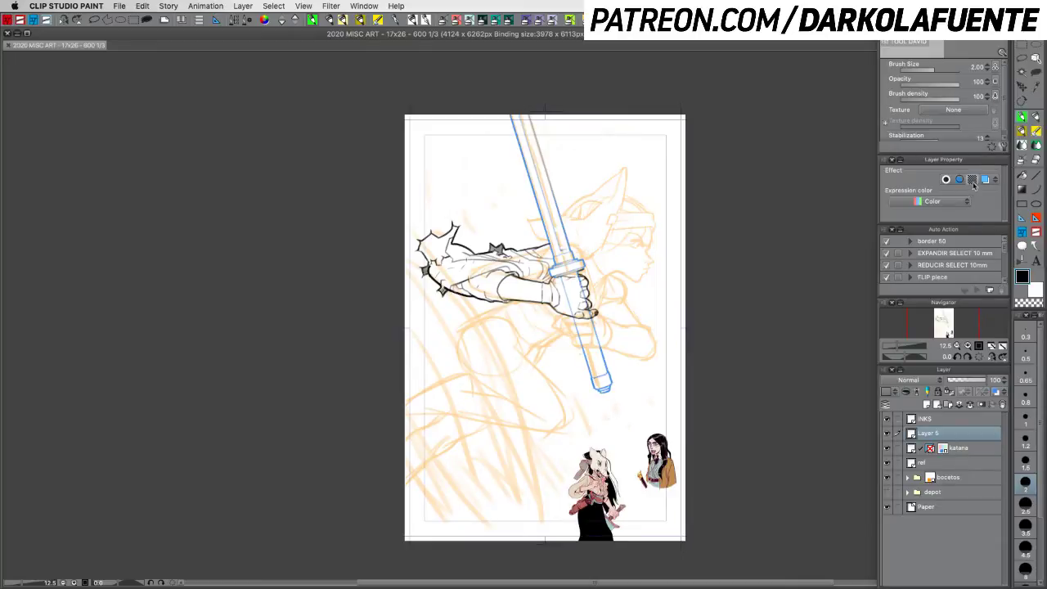
pyautogui.click(968, 346)
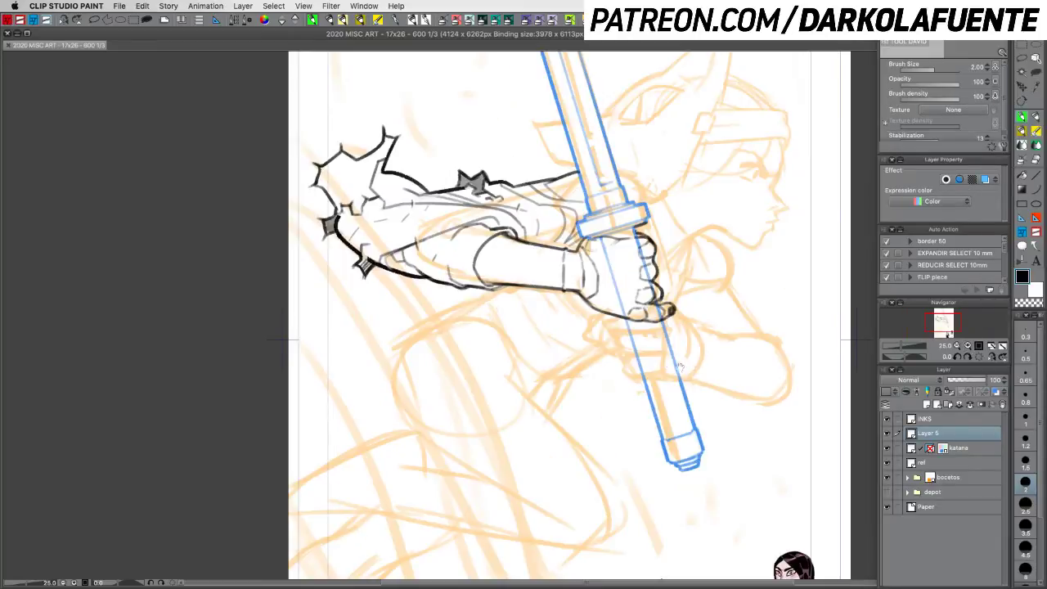
pyautogui.moveTo(678, 351); pyautogui.dragTo(686, 304)
pyautogui.hotkey('shift', 'space')
pyautogui.moveTo(764, 346)
pyautogui.mouseDown()
pyautogui.moveTo(774, 259)
pyautogui.moveTo(744, 154)
pyautogui.moveTo(672, 80)
pyautogui.mouseUp()
pyautogui.moveTo(489, 249)
pyautogui.mouseDown()
pyautogui.moveTo(525, 245)
pyautogui.moveTo(489, 250)
pyautogui.moveTo(555, 264)
pyautogui.moveTo(532, 263)
pyautogui.moveTo(580, 237)
pyautogui.mouseUp()
pyautogui.press('super+z')
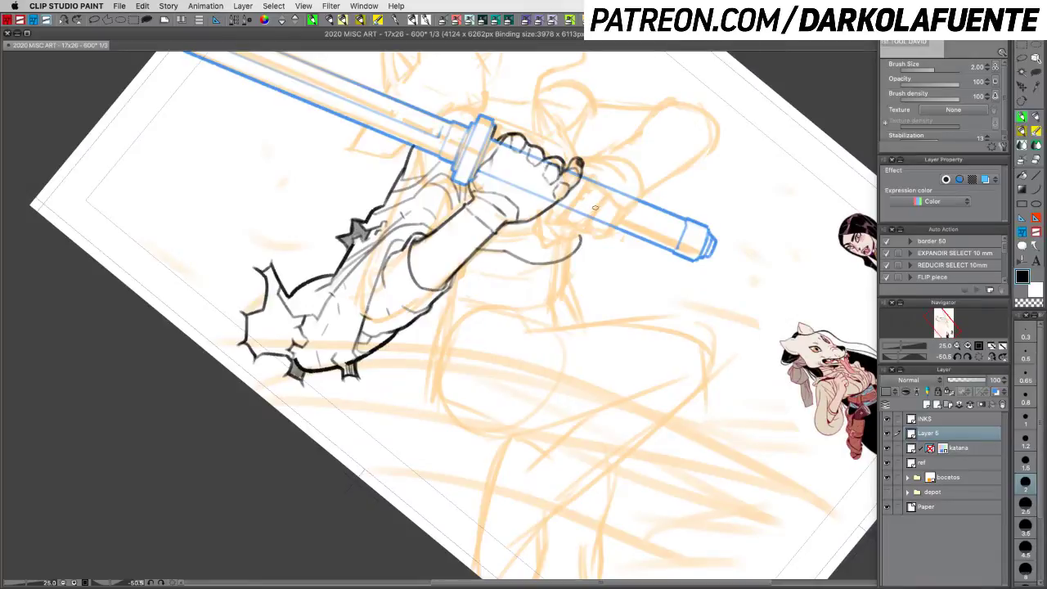
# Step: Ink the sash's short front edge, an inner band line and a small square buckle detail
pyautogui.moveTo(724, 416); pyautogui.dragTo(683, 386)
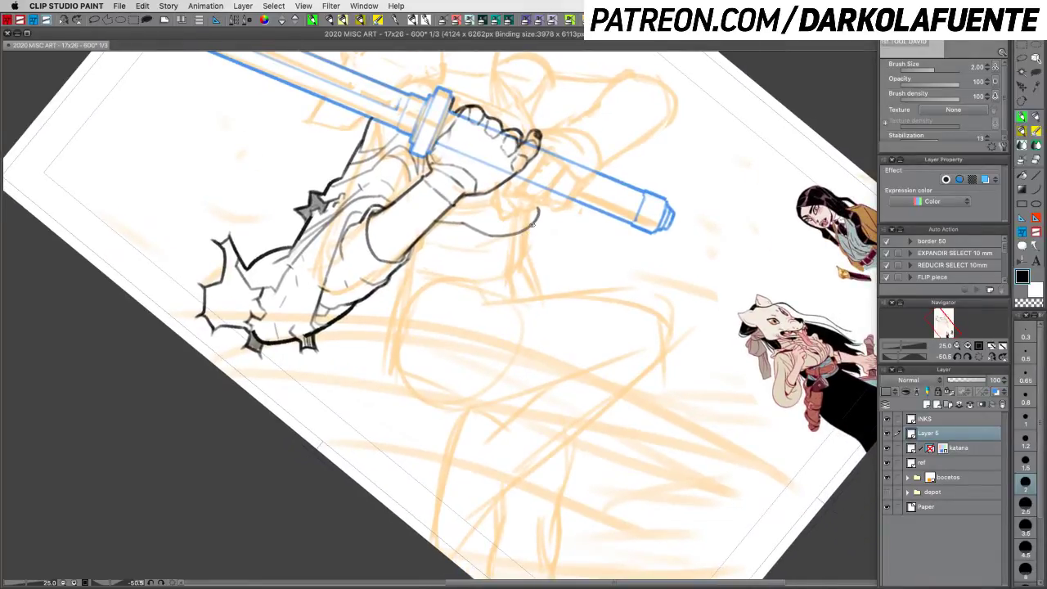
pyautogui.moveTo(536, 218); pyautogui.dragTo(529, 252)
pyautogui.press('c')
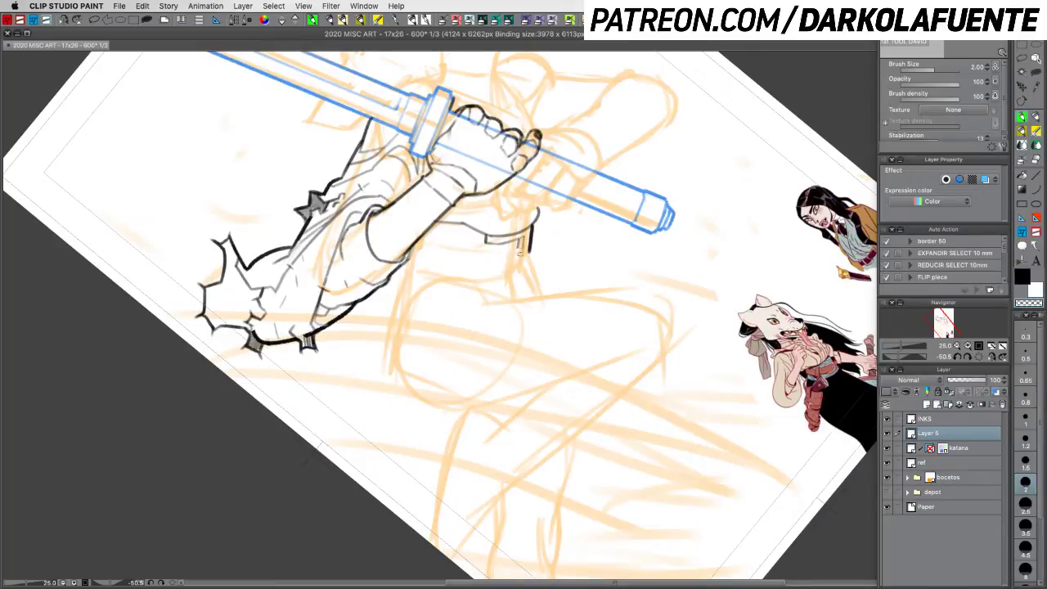
pyautogui.press('c')
pyautogui.moveTo(522, 252); pyautogui.dragTo(505, 273)
# Step: Ink parallel band lines inside the sash and its long lower contour from the buckle back to the forearm
pyautogui.moveTo(625, 283); pyautogui.dragTo(508, 111)
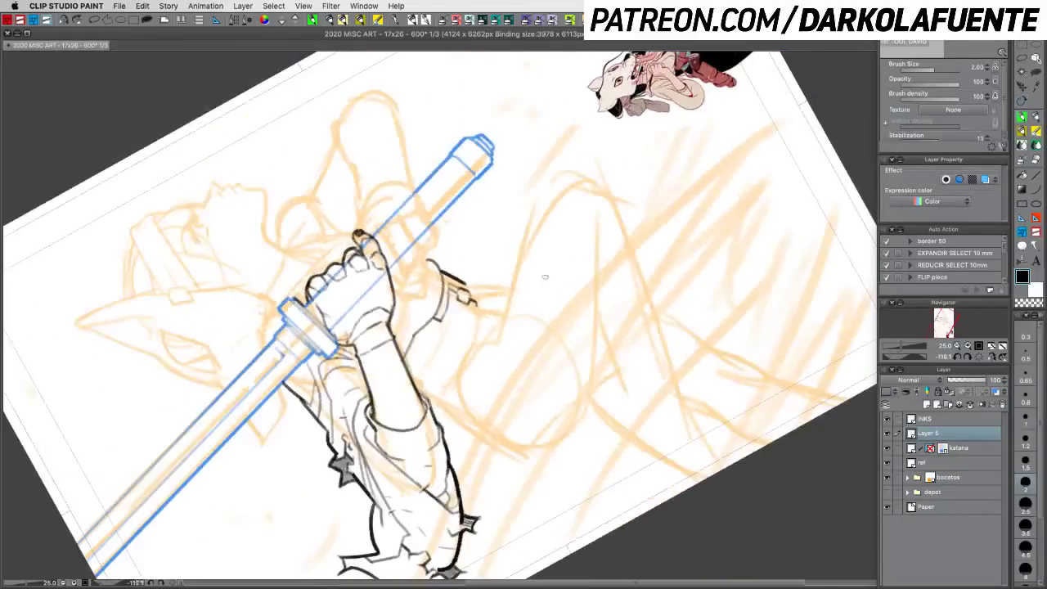
pyautogui.moveTo(581, 295); pyautogui.dragTo(635, 218)
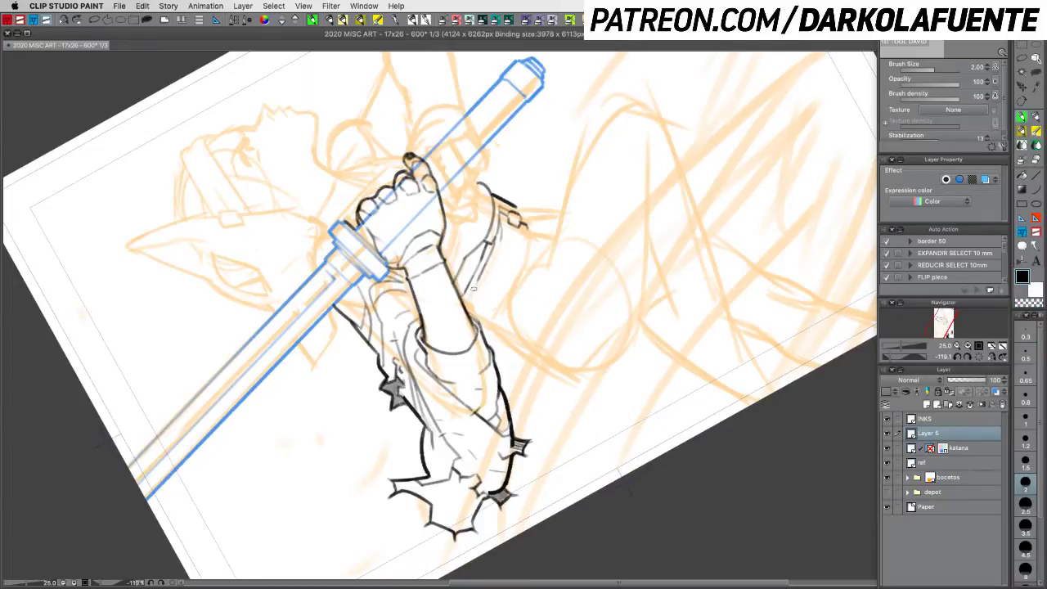
pyautogui.moveTo(499, 241); pyautogui.dragTo(479, 298)
pyautogui.moveTo(524, 225)
pyautogui.mouseDown()
pyautogui.moveTo(527, 256)
pyautogui.moveTo(492, 322)
pyautogui.mouseUp()
pyautogui.press('super+z')
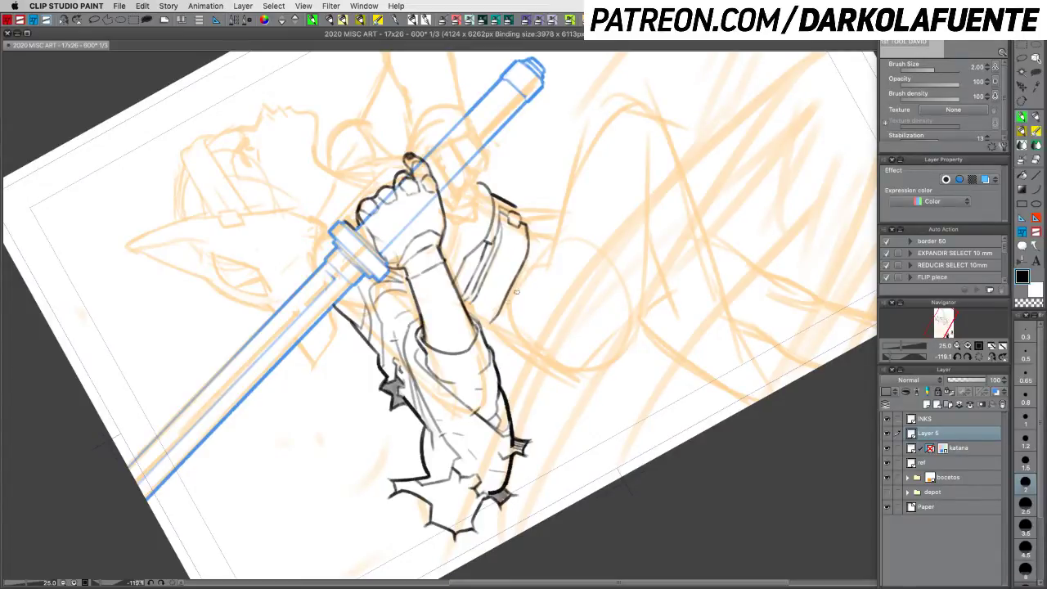
# Step: Save the illustration with the newly inked sash
pyautogui.press('r')
pyautogui.moveTo(563, 313)
pyautogui.mouseDown()
pyautogui.moveTo(557, 343)
pyautogui.moveTo(526, 352)
pyautogui.moveTo(492, 338)
pyautogui.mouseUp()
pyautogui.press('p')
pyautogui.moveTo(586, 368); pyautogui.dragTo(566, 336)
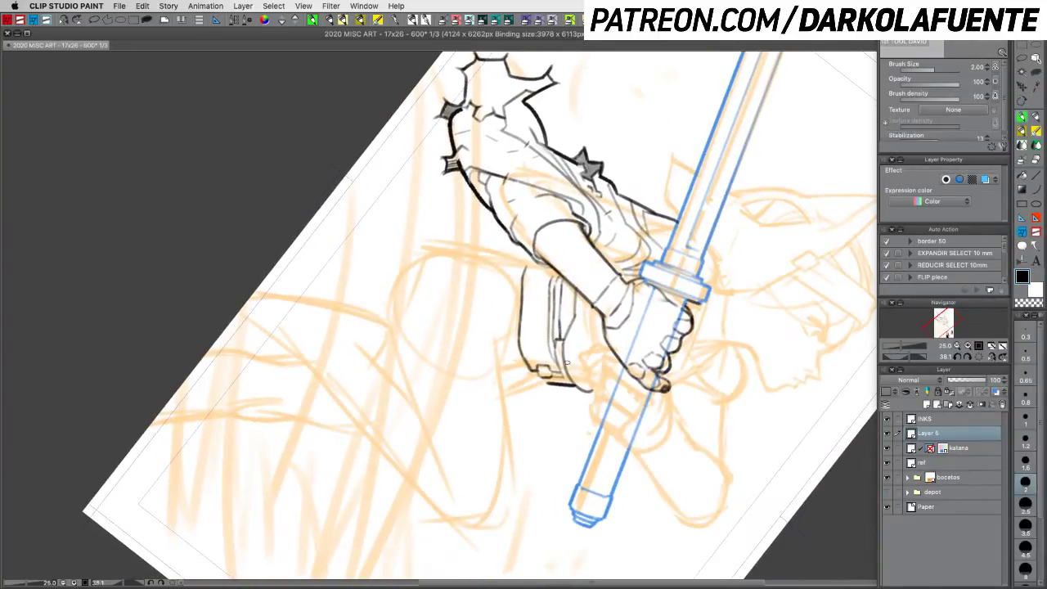
pyautogui.press('super+s')
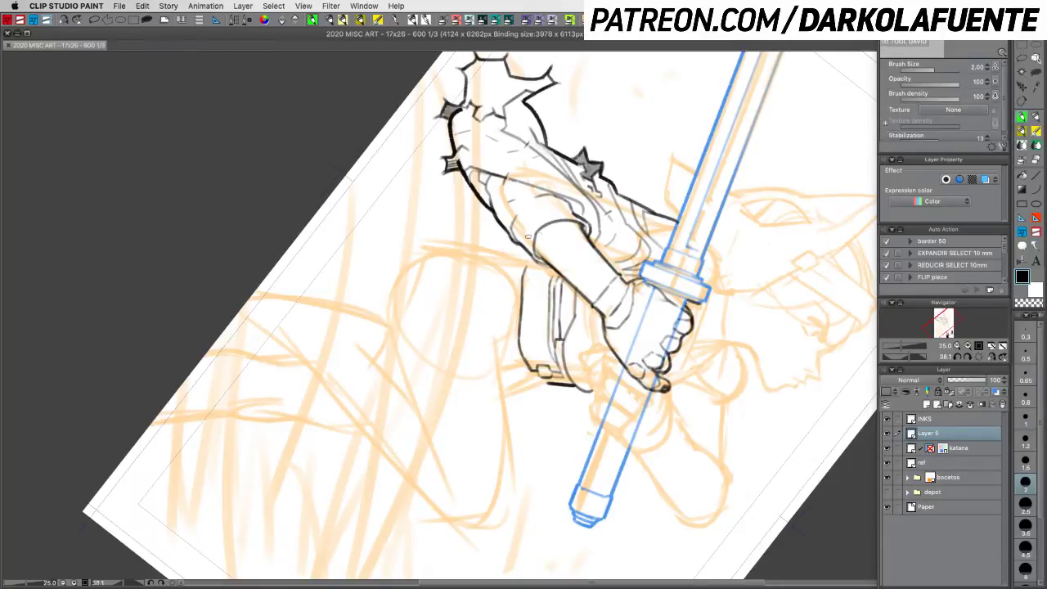
# Step: Ink a short heavy contour under the sleeve at the sash's back end and a narrow band below the buckle
pyautogui.hotkey('shift', 'space')
pyautogui.moveTo(740, 248)
pyautogui.mouseDown()
pyautogui.moveTo(706, 182)
pyautogui.moveTo(629, 116)
pyautogui.mouseUp()
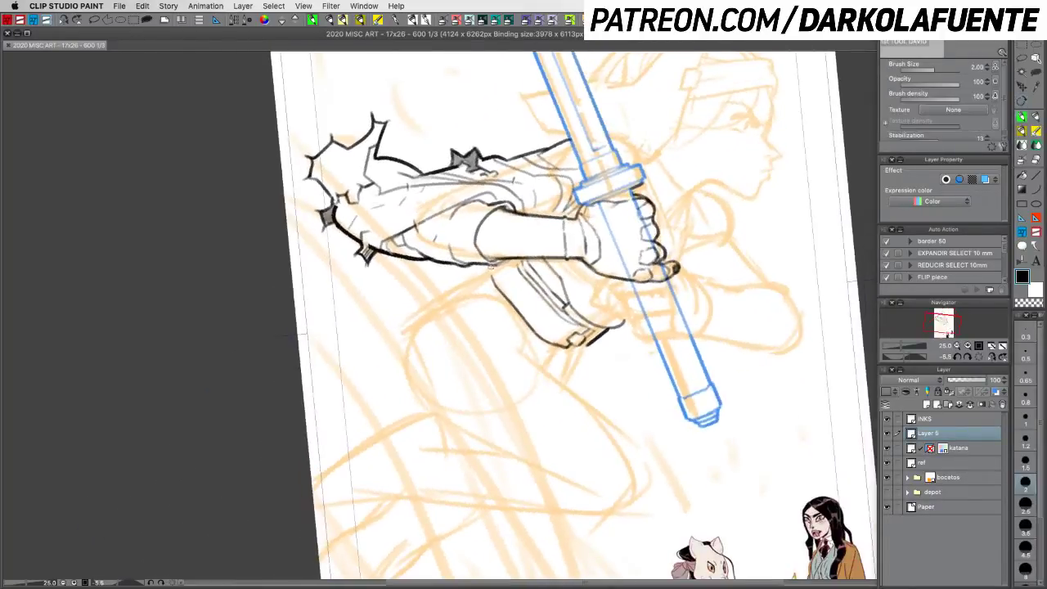
pyautogui.moveTo(489, 265); pyautogui.dragTo(491, 273)
pyautogui.press('super+z')
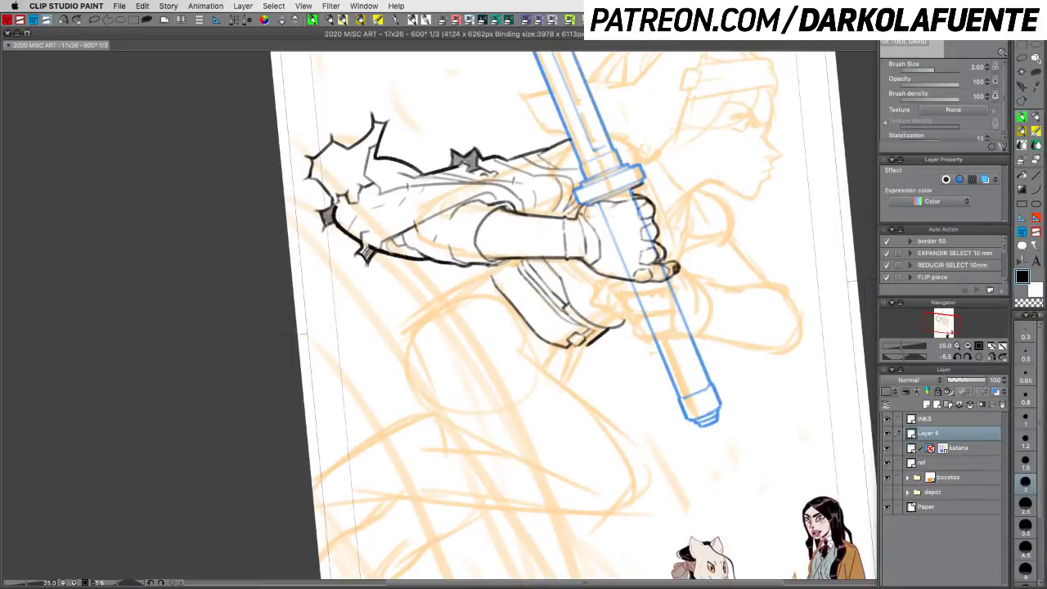
pyautogui.press('r')
pyautogui.moveTo(717, 290)
pyautogui.mouseDown()
pyautogui.moveTo(730, 198)
pyautogui.moveTo(679, 110)
pyautogui.mouseUp()
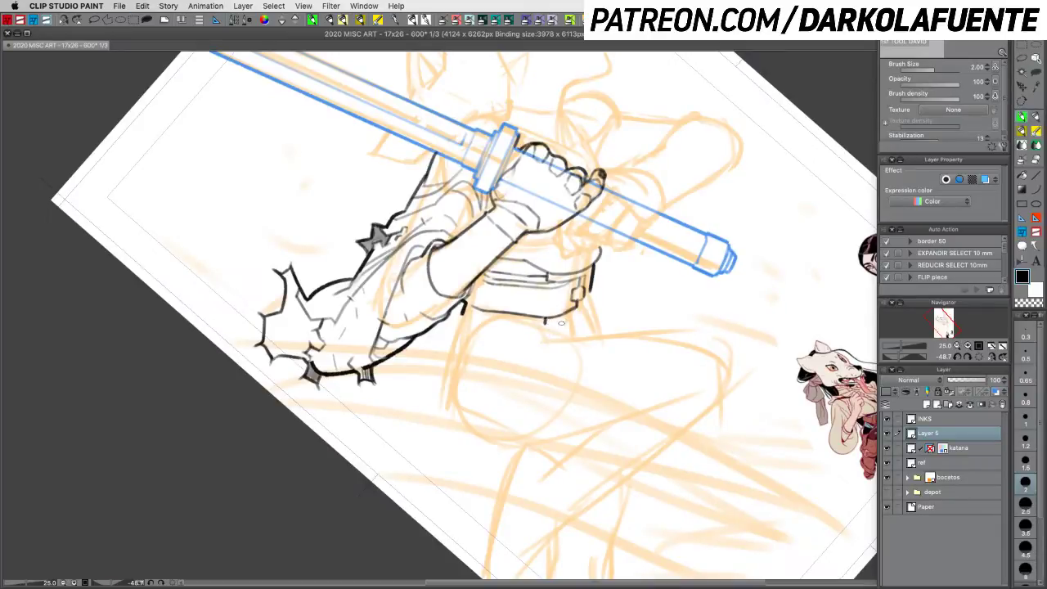
pyautogui.moveTo(548, 325)
pyautogui.mouseDown()
pyautogui.moveTo(587, 312)
pyautogui.moveTo(564, 320)
pyautogui.moveTo(586, 308)
pyautogui.moveTo(590, 287)
pyautogui.mouseUp()
pyautogui.press('super+z')
pyautogui.moveTo(603, 359)
pyautogui.mouseDown()
pyautogui.moveTo(562, 328)
pyautogui.moveTo(583, 336)
pyautogui.mouseUp()
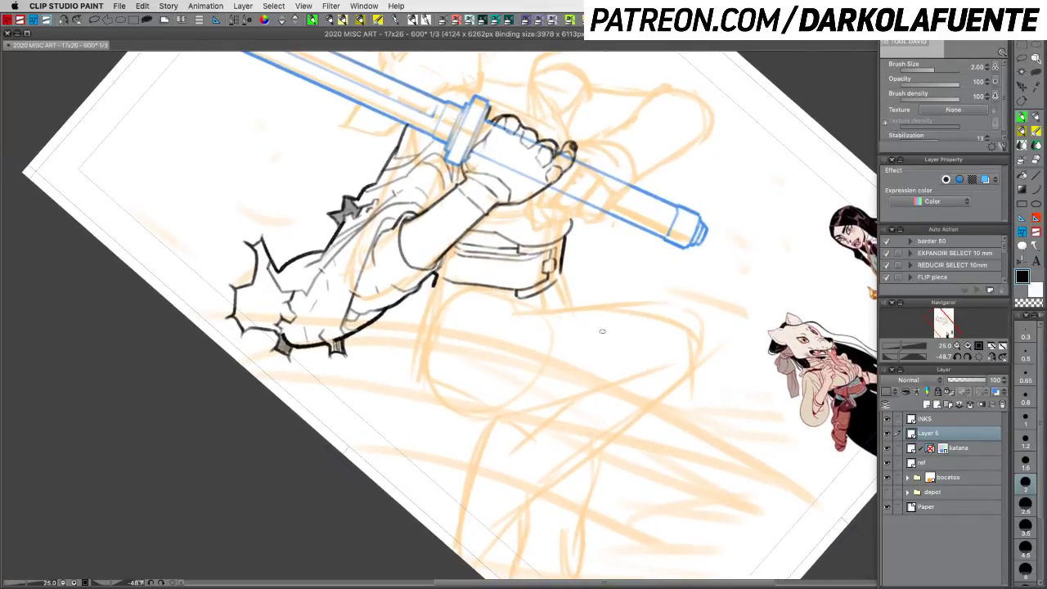
# Step: Ink layered cloth folds wrapping around the sash's front lower corner and the start of the hem under the sleeve
pyautogui.moveTo(687, 315); pyautogui.dragTo(689, 235)
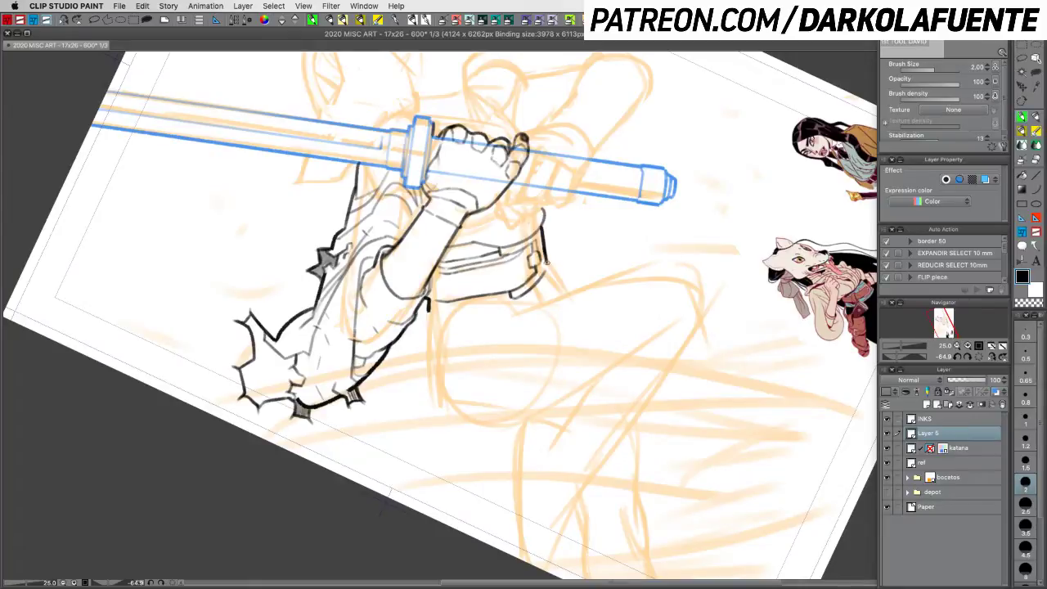
pyautogui.moveTo(547, 254)
pyautogui.mouseDown()
pyautogui.moveTo(552, 273)
pyautogui.moveTo(530, 292)
pyautogui.mouseUp()
pyautogui.moveTo(496, 305); pyautogui.dragTo(525, 301)
pyautogui.press('super+z')
pyautogui.moveTo(483, 305)
pyautogui.mouseDown()
pyautogui.moveTo(523, 303)
pyautogui.moveTo(554, 279)
pyautogui.moveTo(501, 306)
pyautogui.moveTo(540, 299)
pyautogui.mouseUp()
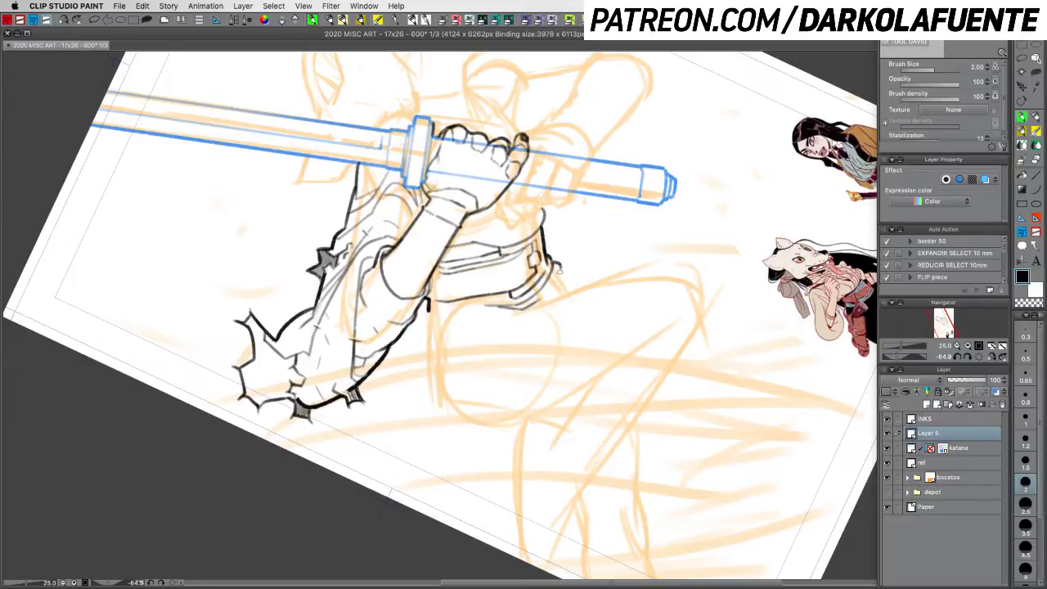
pyautogui.moveTo(560, 264)
pyautogui.mouseDown()
pyautogui.moveTo(550, 289)
pyautogui.moveTo(554, 281)
pyautogui.moveTo(520, 310)
pyautogui.mouseUp()
pyautogui.moveTo(428, 318); pyautogui.dragTo(447, 319)
pyautogui.moveTo(628, 279); pyautogui.dragTo(608, 229)
pyautogui.press('super+z')
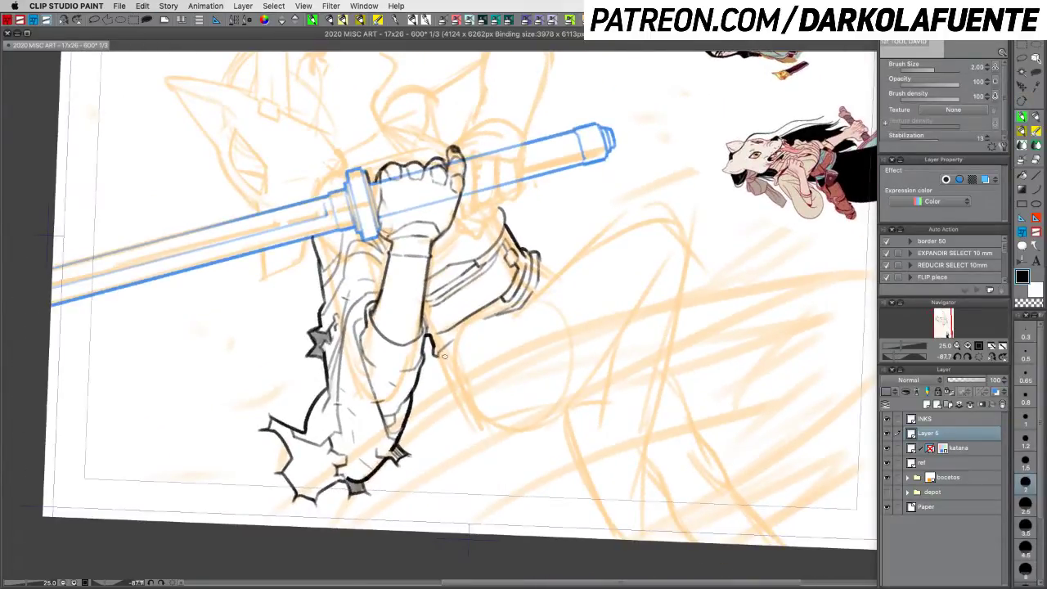
# Step: Ink the hem line beneath the sash from under the sleeve to the front folds
pyautogui.moveTo(437, 356); pyautogui.dragTo(442, 369)
pyautogui.moveTo(443, 362); pyautogui.dragTo(473, 333)
pyautogui.press('c')
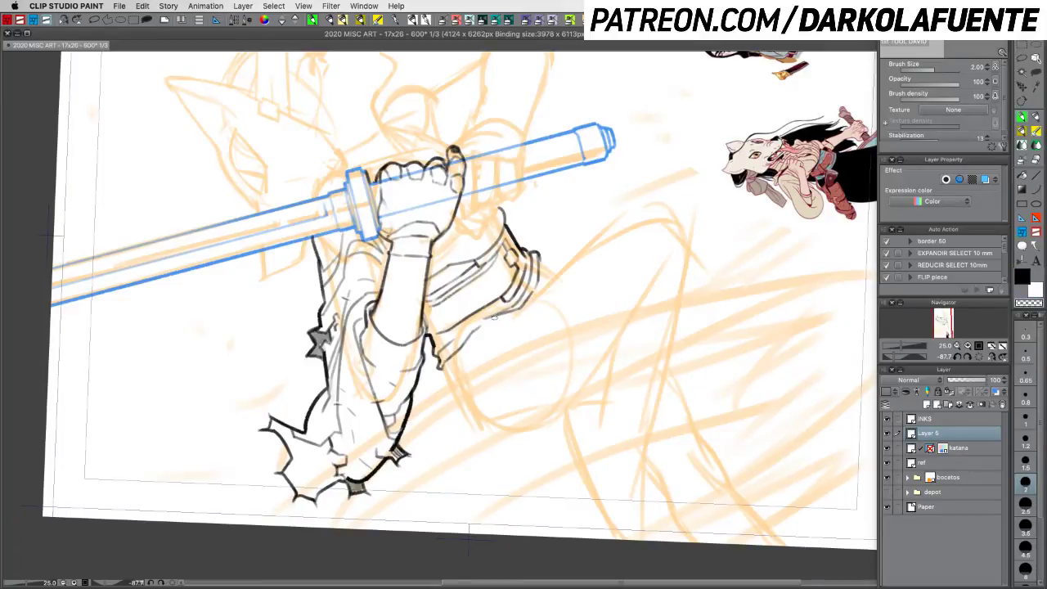
pyautogui.press('c')
pyautogui.moveTo(496, 316); pyautogui.dragTo(520, 304)
pyautogui.press('super+z')
# Step: Ink fine torso fold lines between the gripping hand and the sash at brush size 1.5
pyautogui.press('r')
pyautogui.moveTo(602, 327)
pyautogui.mouseDown()
pyautogui.moveTo(561, 390)
pyautogui.moveTo(467, 411)
pyautogui.moveTo(659, 285)
pyautogui.moveTo(593, 259)
pyautogui.mouseUp()
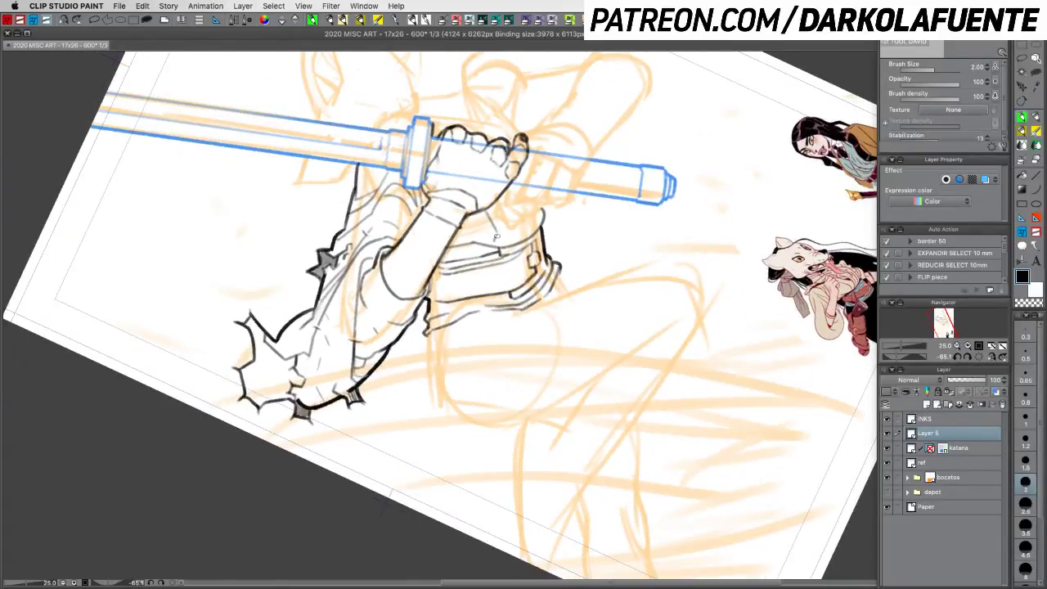
pyautogui.click(1025, 461)
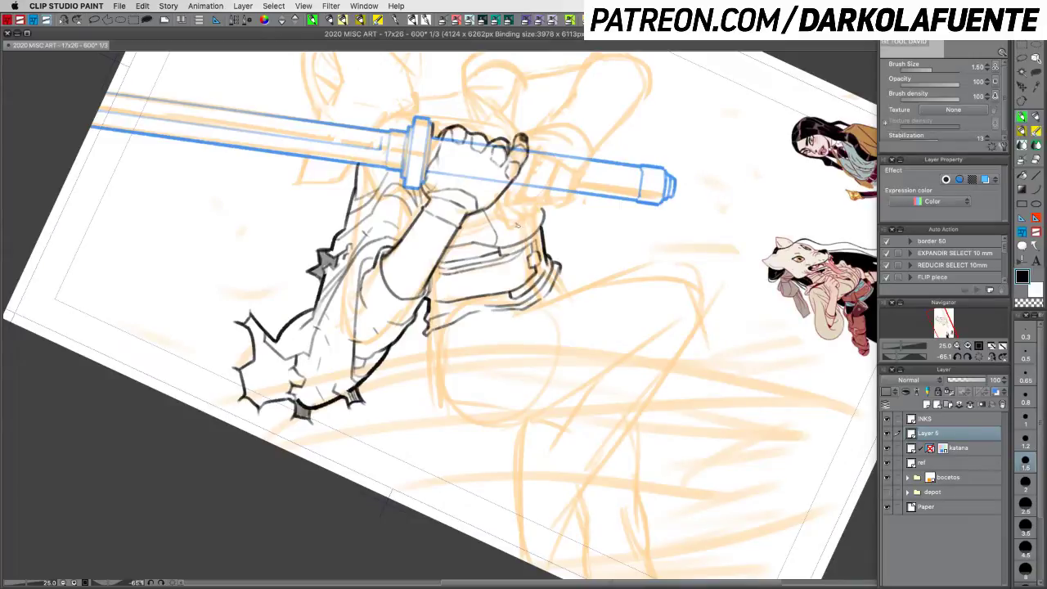
pyautogui.moveTo(517, 225); pyautogui.dragTo(515, 242)
pyautogui.press('c')
pyautogui.press('c')
pyautogui.moveTo(530, 215)
pyautogui.mouseDown()
pyautogui.moveTo(533, 242)
pyautogui.moveTo(541, 221)
pyautogui.mouseUp()
# Step: Save the illustration and set the brush size to 2
pyautogui.hotkey('shift', 'space')
pyautogui.moveTo(637, 319); pyautogui.dragTo(598, 351)
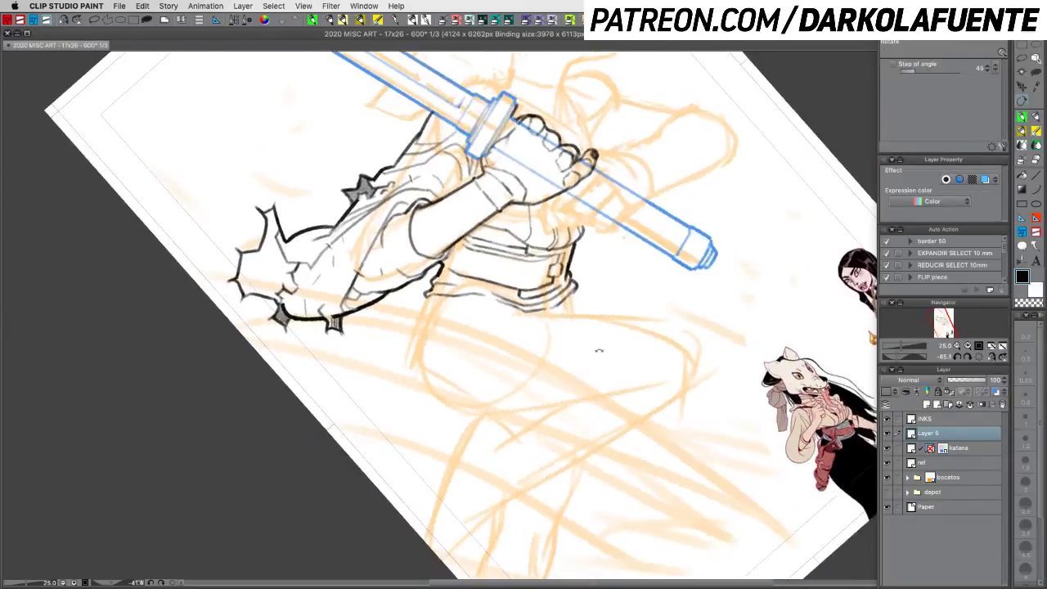
pyautogui.press('super+s')
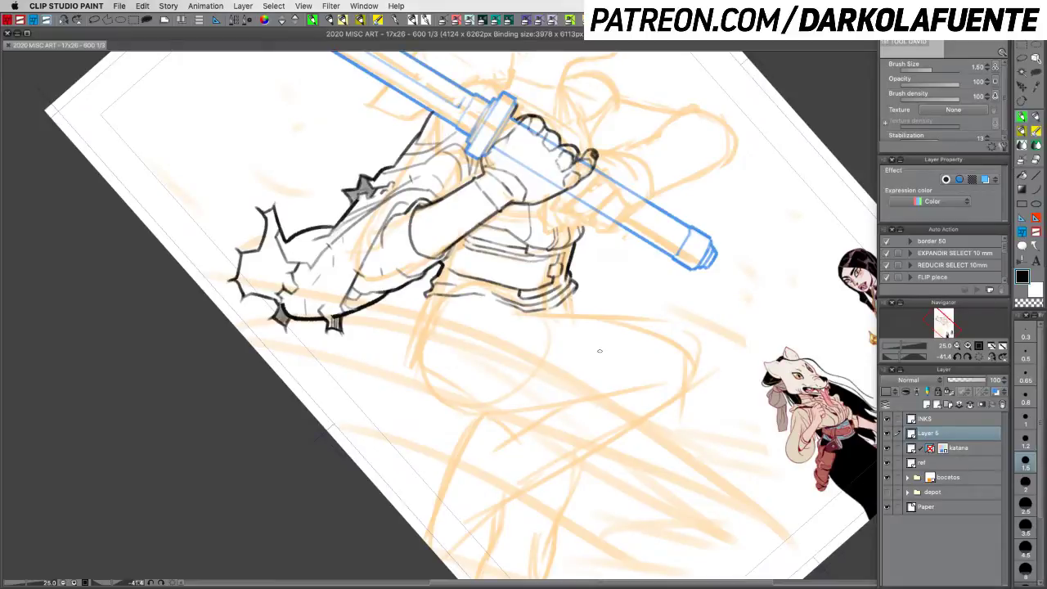
pyautogui.click(1028, 484)
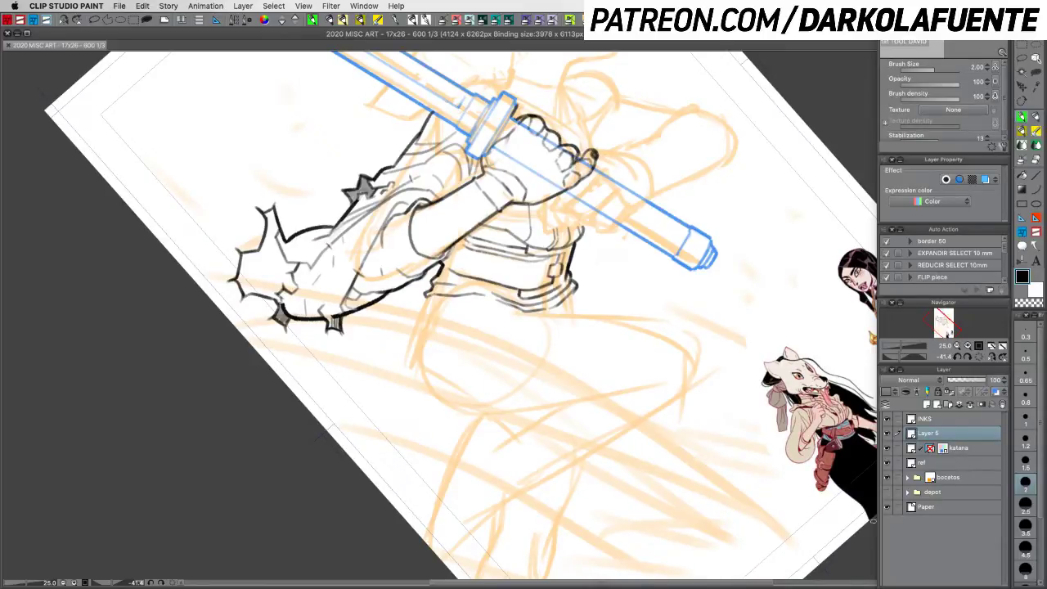
# Step: Ink the two parallel edges of a strap hanging diagonally across the front of the waist sash
pyautogui.moveTo(505, 254); pyautogui.dragTo(461, 319)
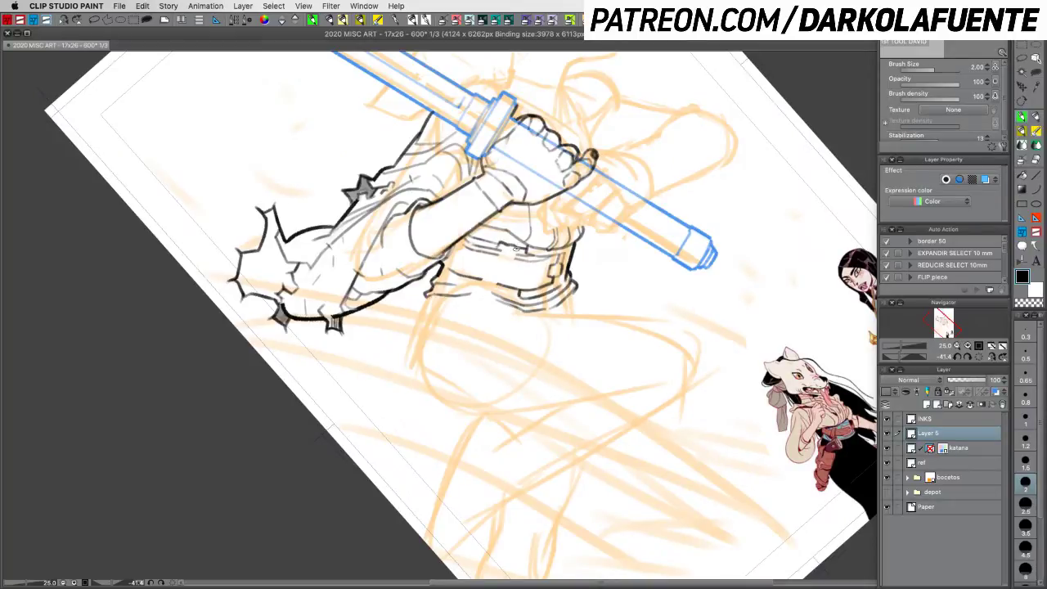
pyautogui.moveTo(515, 253); pyautogui.dragTo(487, 297)
pyautogui.press('super+z')
pyautogui.moveTo(512, 262); pyautogui.dragTo(488, 299)
pyautogui.moveTo(500, 259); pyautogui.dragTo(473, 292)
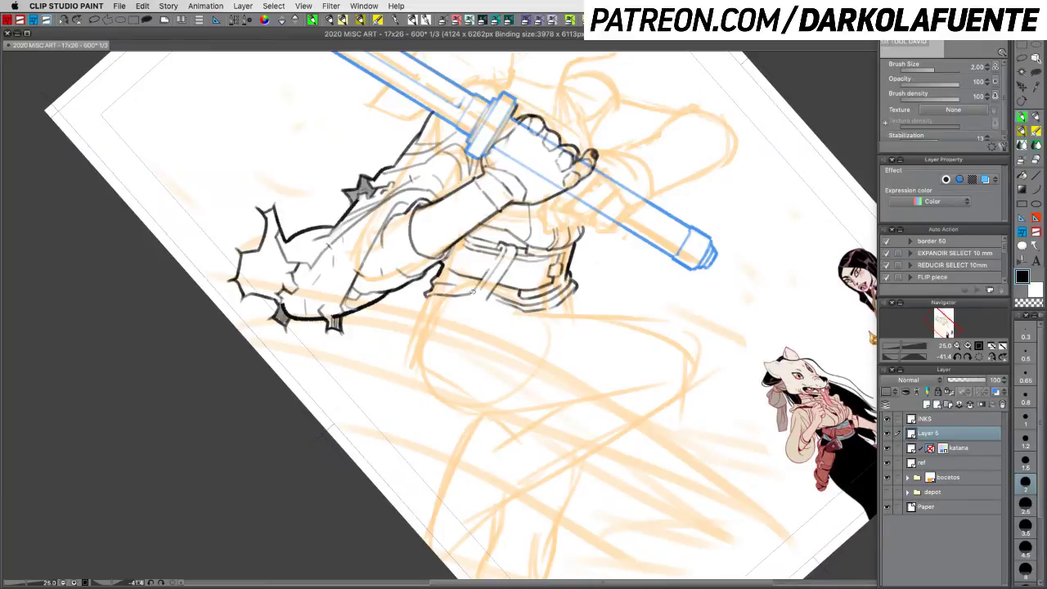
# Step: Extend the hanging strap's edges below the sash and erase the sash lines that overlap it
pyautogui.press('c')
pyautogui.press('c')
pyautogui.moveTo(477, 278); pyautogui.dragTo(465, 298)
pyautogui.press('super+z')
pyautogui.press('c')
pyautogui.moveTo(494, 246); pyautogui.dragTo(499, 244)
pyautogui.press('c')
pyautogui.moveTo(482, 287); pyautogui.dragTo(467, 310)
pyautogui.press('c')
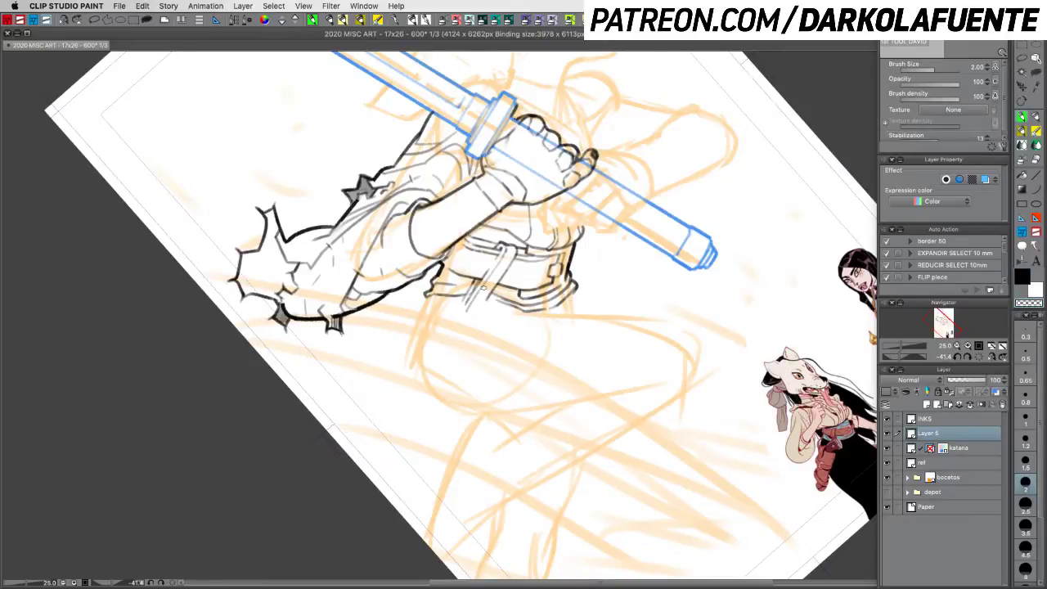
# Step: Close the hanging strap's lower end below the hem with a small round detail, clean up its lines, and save the illustration
pyautogui.press('c')
pyautogui.moveTo(490, 293); pyautogui.dragTo(476, 314)
pyautogui.press('c')
pyautogui.press('c')
pyautogui.moveTo(463, 317); pyautogui.dragTo(461, 328)
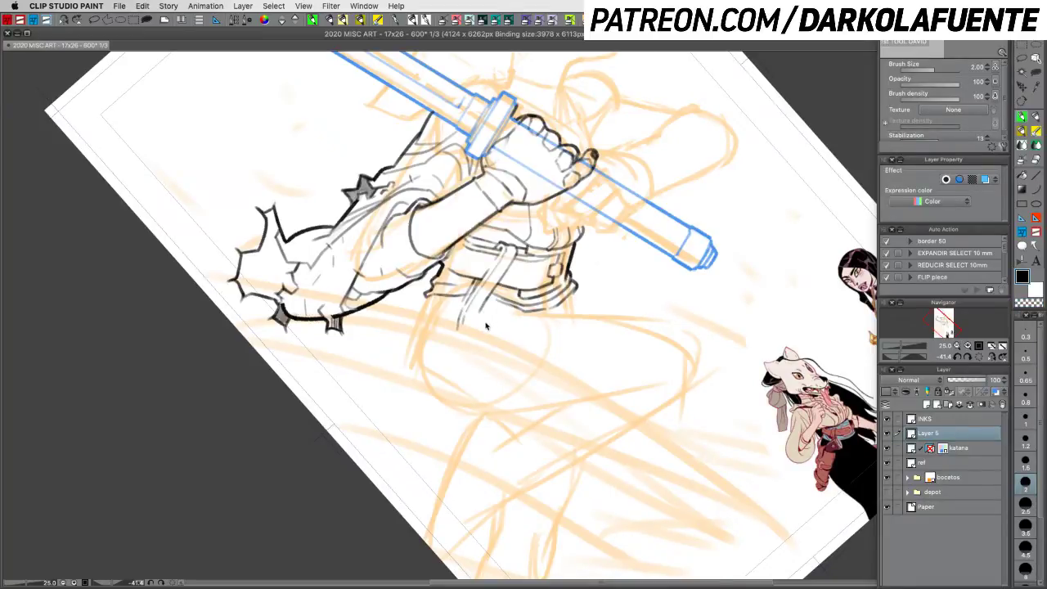
pyautogui.moveTo(457, 329); pyautogui.dragTo(469, 332)
pyautogui.press('c')
pyautogui.press('c')
pyautogui.moveTo(473, 318); pyautogui.dragTo(473, 321)
pyautogui.press('c')
pyautogui.press('c')
pyautogui.moveTo(655, 344)
pyautogui.mouseDown()
pyautogui.moveTo(564, 432)
pyautogui.moveTo(613, 405)
pyautogui.moveTo(638, 362)
pyautogui.moveTo(632, 379)
pyautogui.mouseUp()
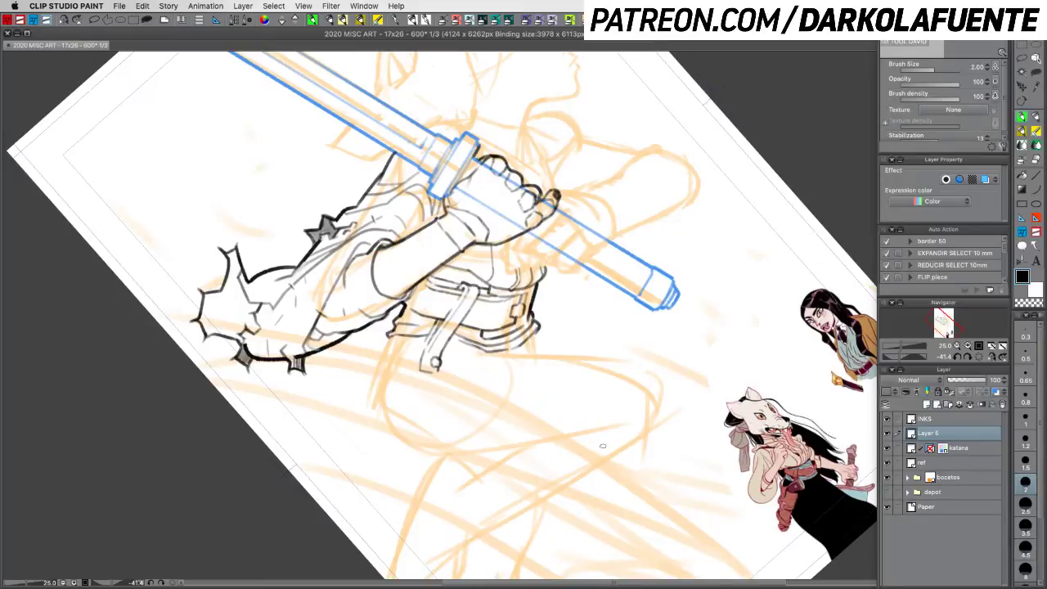
pyautogui.press('super+s')
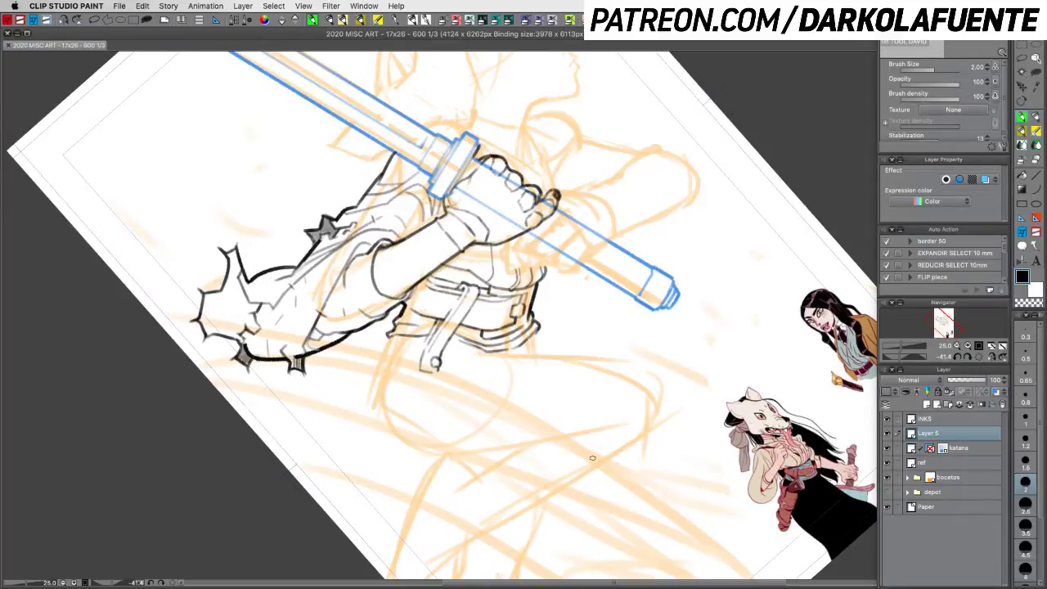
# Step: Ink the neckline below the chin and the collar's inner edge running down toward the gripping hand
pyautogui.moveTo(713, 342); pyautogui.dragTo(648, 367)
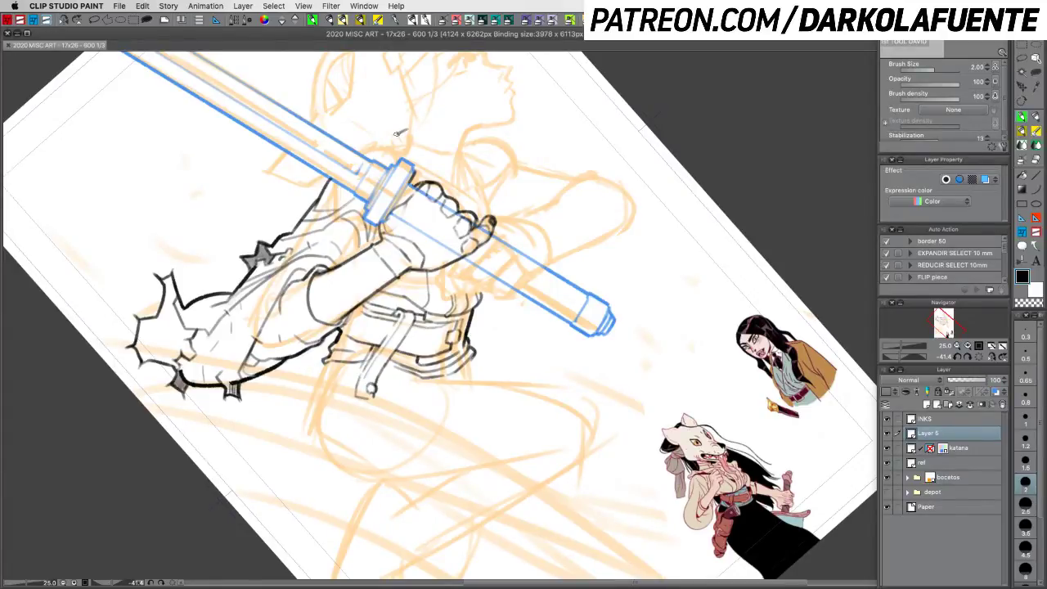
pyautogui.moveTo(395, 133); pyautogui.dragTo(442, 155)
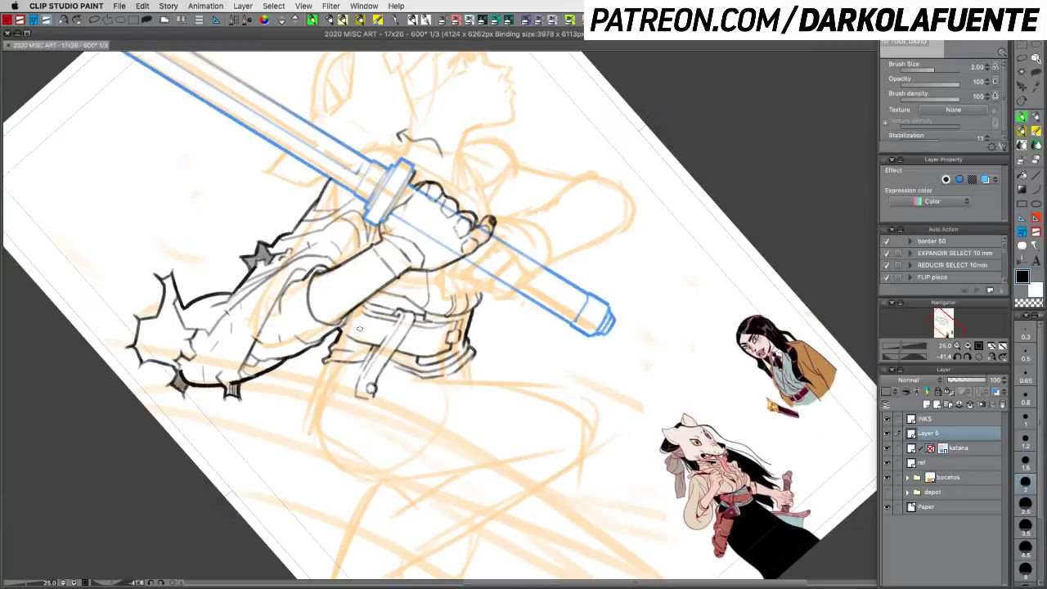
pyautogui.hotkey('ctrl', 'z')
pyautogui.moveTo(398, 131)
pyautogui.mouseDown()
pyautogui.moveTo(456, 154)
pyautogui.moveTo(458, 166)
pyautogui.moveTo(475, 139)
pyautogui.moveTo(468, 151)
pyautogui.mouseUp()
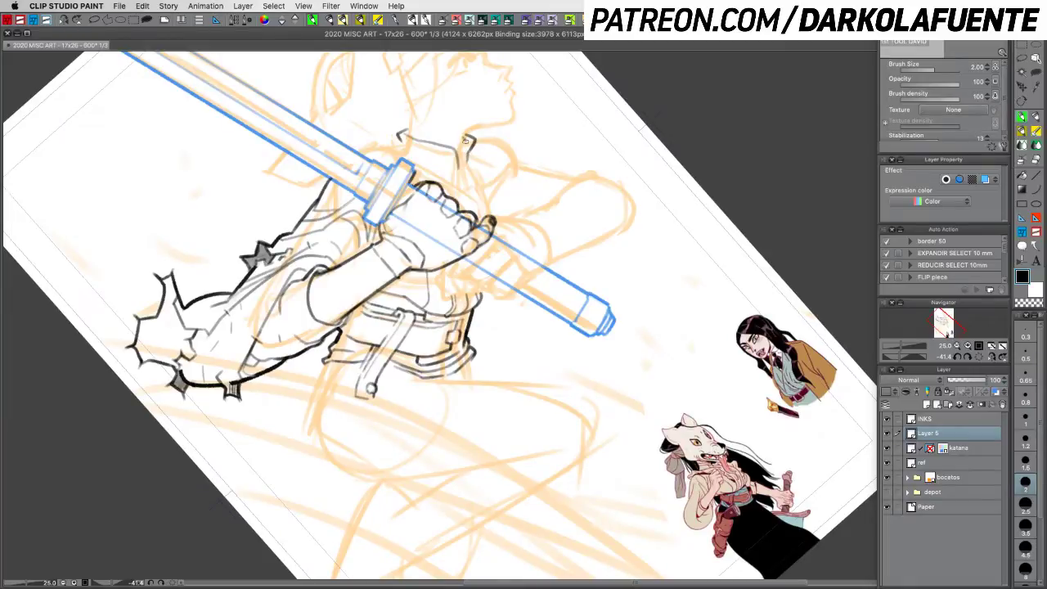
pyautogui.moveTo(460, 152); pyautogui.dragTo(470, 214)
pyautogui.press('super+z')
pyautogui.press('super+z')
pyautogui.moveTo(462, 174); pyautogui.dragTo(468, 206)
# Step: Ink the folded top of the collar and its outer edge down to the gripping hand's fingers
pyautogui.moveTo(466, 138)
pyautogui.mouseDown()
pyautogui.moveTo(499, 149)
pyautogui.moveTo(486, 131)
pyautogui.moveTo(478, 159)
pyautogui.mouseUp()
pyautogui.press('super+z')
pyautogui.moveTo(489, 157); pyautogui.dragTo(484, 205)
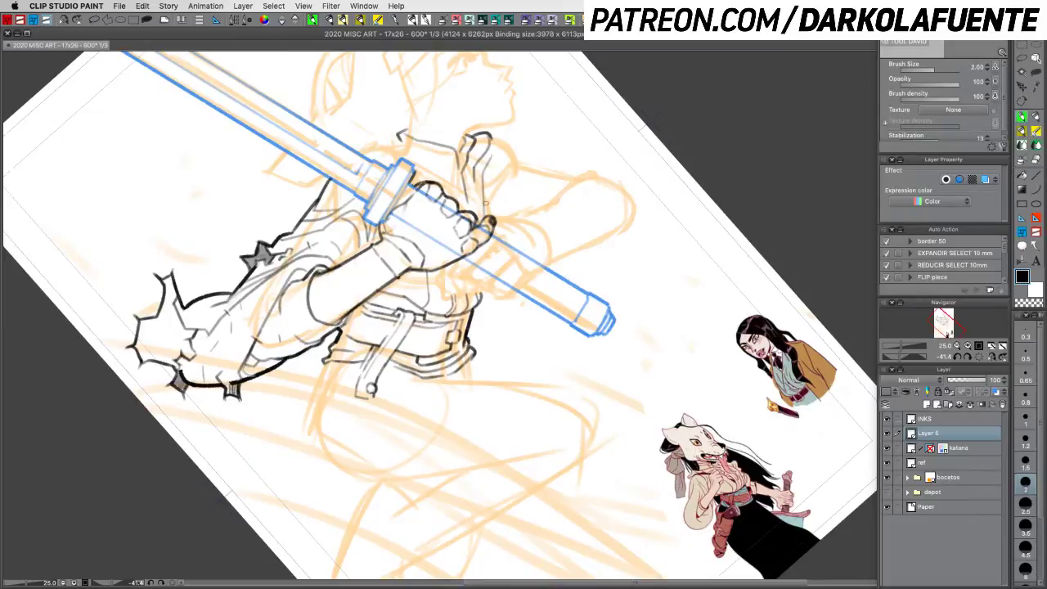
pyautogui.press('super+z')
pyautogui.moveTo(490, 154); pyautogui.dragTo(487, 212)
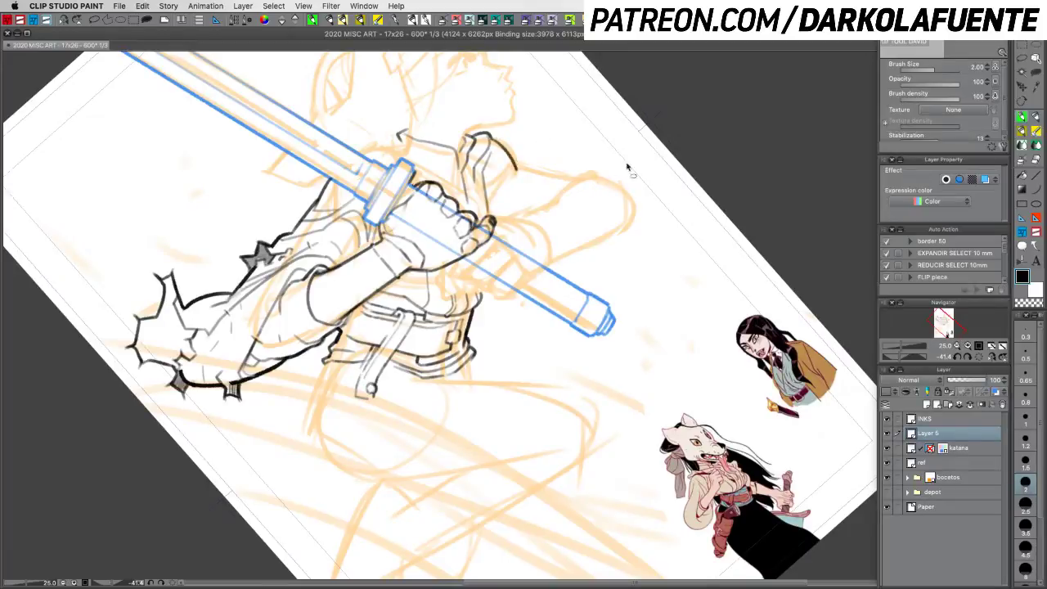
# Step: Ink the far shoulder's curve and the wavy upper outline of the far sleeve toward the elbow
pyautogui.moveTo(491, 137); pyautogui.dragTo(522, 168)
pyautogui.hotkey('shift', 'space')
pyautogui.moveTo(779, 293); pyautogui.dragTo(778, 318)
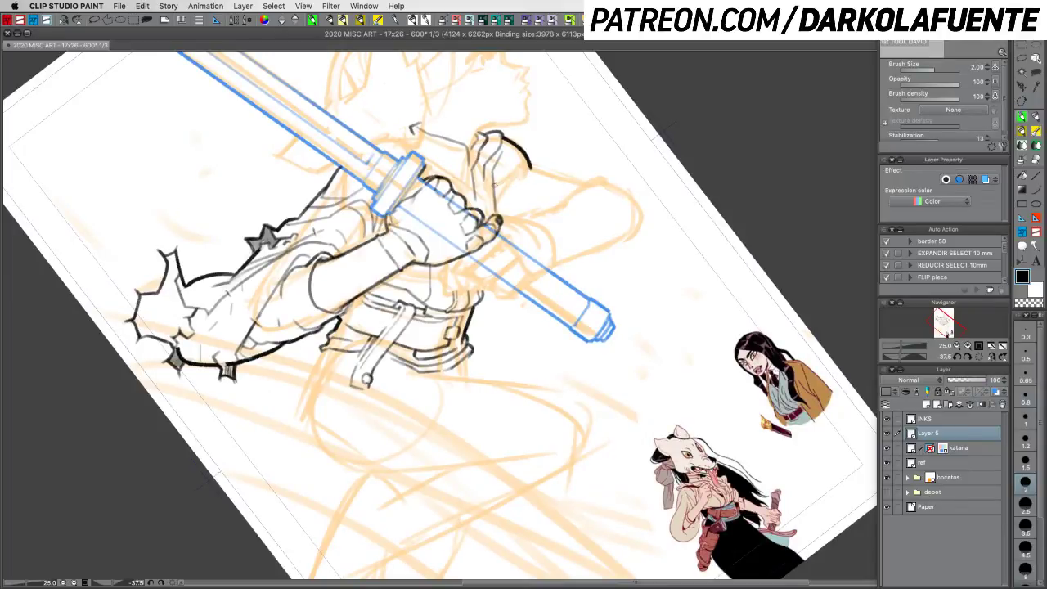
pyautogui.moveTo(530, 170)
pyautogui.mouseDown()
pyautogui.moveTo(574, 159)
pyautogui.moveTo(547, 164)
pyautogui.moveTo(637, 178)
pyautogui.mouseUp()
pyautogui.press('super+z')
pyautogui.moveTo(532, 168)
pyautogui.mouseDown()
pyautogui.moveTo(618, 176)
pyautogui.moveTo(607, 177)
pyautogui.mouseUp()
pyautogui.press('super+z')
pyautogui.moveTo(532, 168)
pyautogui.mouseDown()
pyautogui.moveTo(569, 175)
pyautogui.moveTo(599, 167)
pyautogui.moveTo(629, 187)
pyautogui.mouseUp()
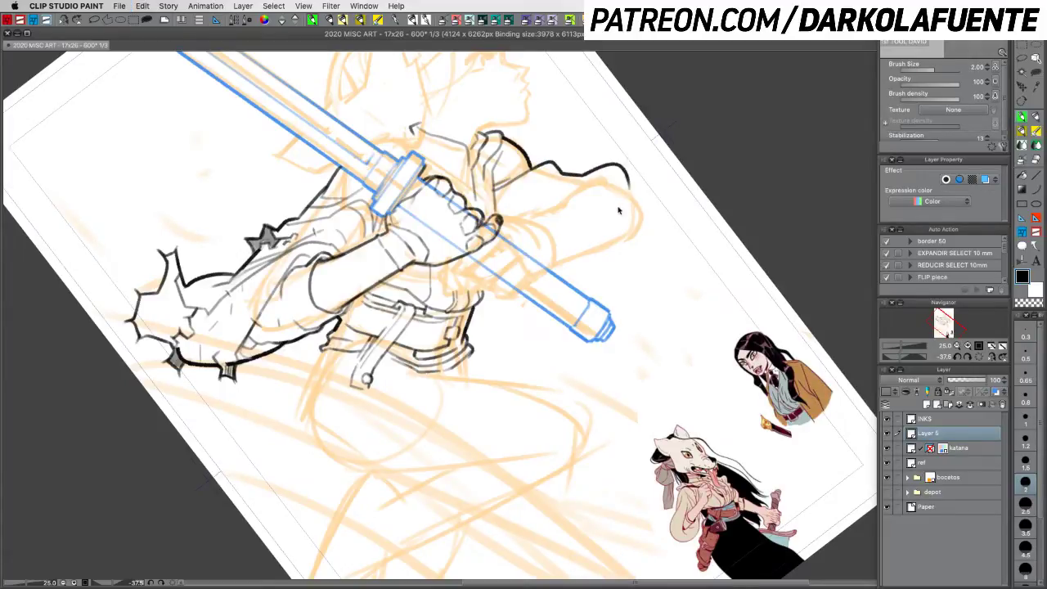
pyautogui.press('super+z')
pyautogui.moveTo(531, 166); pyautogui.dragTo(613, 185)
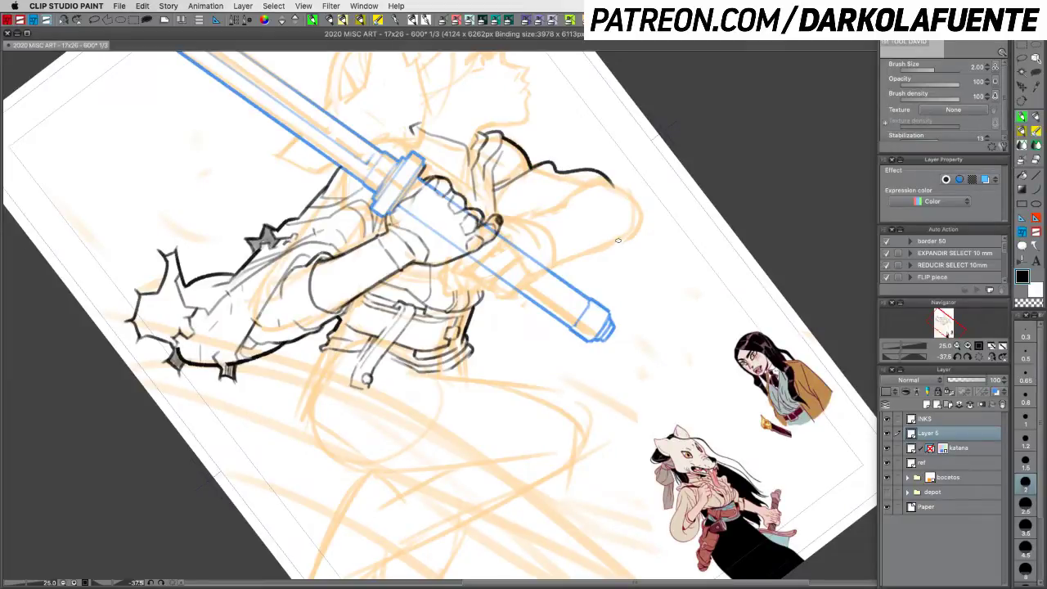
# Step: Ink the curved underside of the far sleeve from below the elbow to the sword handle, and save the illustration
pyautogui.moveTo(617, 239); pyautogui.dragTo(573, 281)
pyautogui.press('super+z')
pyautogui.moveTo(620, 239); pyautogui.dragTo(575, 284)
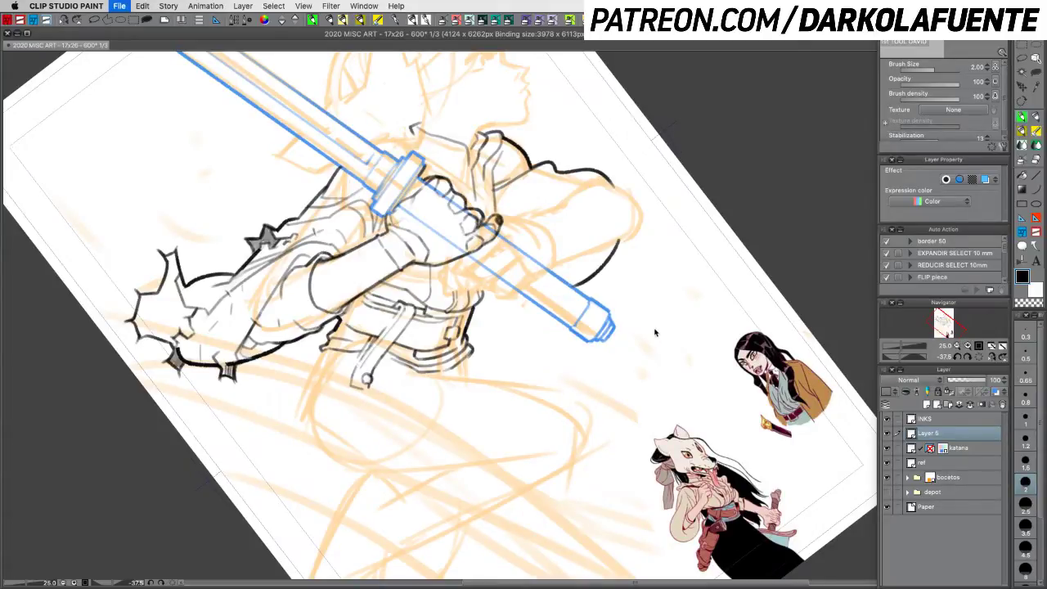
pyautogui.press('super+s')
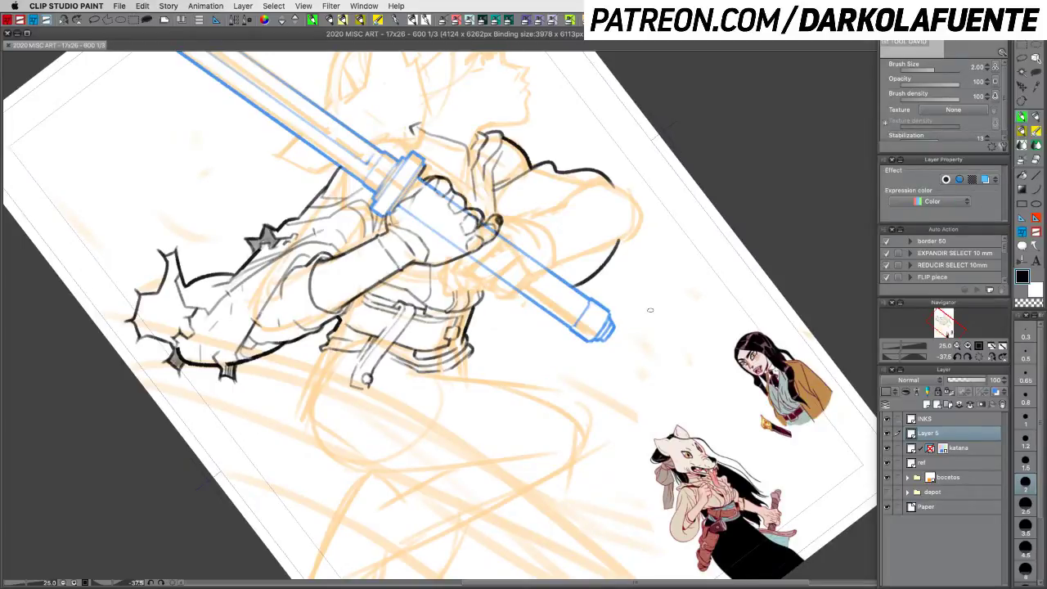
# Step: Ink the jagged torn cloth edge below the sword handle, beside the waist, and clean up its lines
pyautogui.click(487, 302)
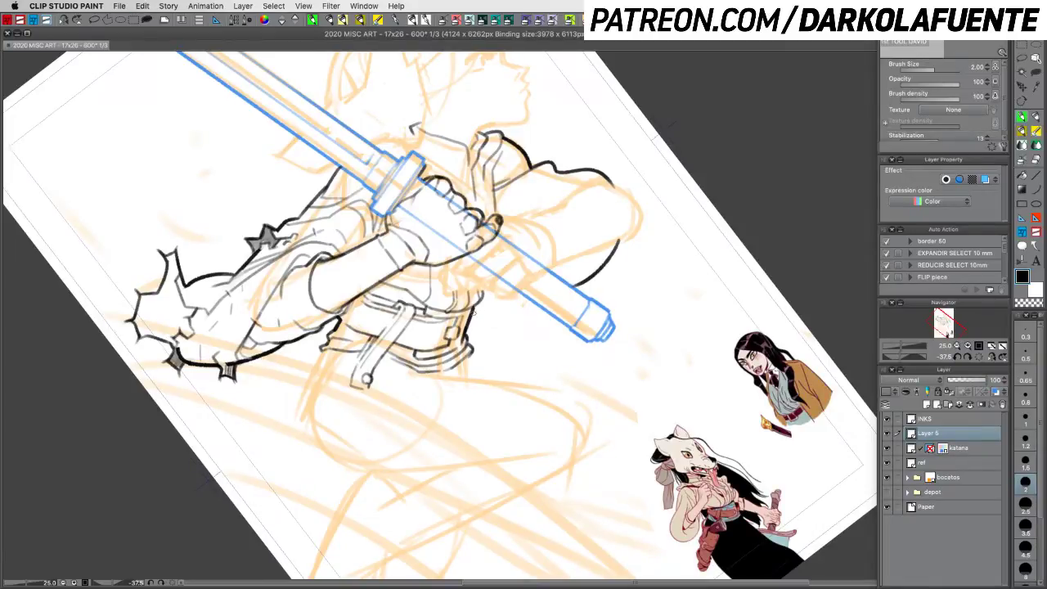
pyautogui.moveTo(471, 314)
pyautogui.mouseDown()
pyautogui.moveTo(506, 313)
pyautogui.moveTo(496, 337)
pyautogui.mouseUp()
pyautogui.moveTo(536, 301)
pyautogui.mouseDown()
pyautogui.moveTo(505, 327)
pyautogui.moveTo(531, 311)
pyautogui.moveTo(547, 266)
pyautogui.moveTo(538, 306)
pyautogui.moveTo(509, 330)
pyautogui.mouseUp()
pyautogui.press('c')
pyautogui.press('c')
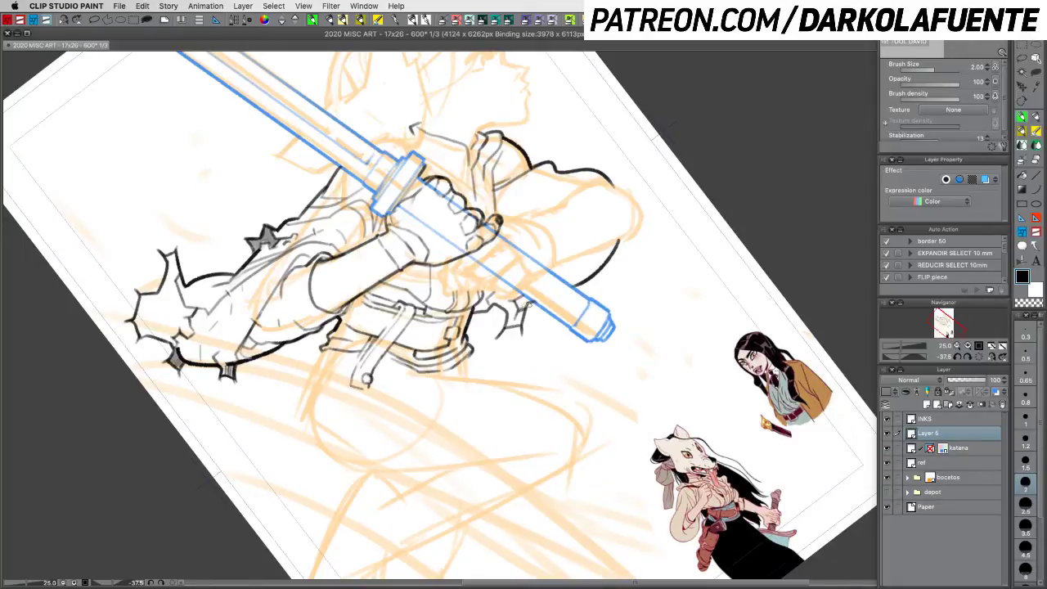
pyautogui.press('c')
pyautogui.press('c')
# Step: Ink the far sleeve's opening around the forearm, its layered folds, and the rounded outline of the elbow
pyautogui.moveTo(606, 181)
pyautogui.mouseDown()
pyautogui.moveTo(567, 201)
pyautogui.moveTo(595, 179)
pyautogui.moveTo(560, 202)
pyautogui.moveTo(615, 186)
pyautogui.moveTo(597, 211)
pyautogui.moveTo(590, 205)
pyautogui.moveTo(592, 252)
pyautogui.mouseUp()
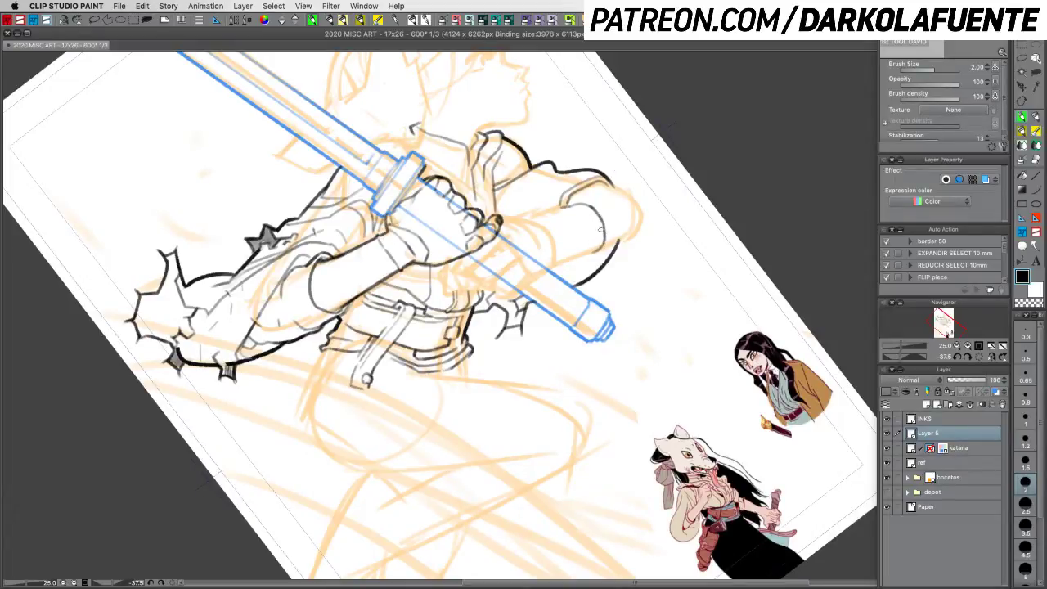
pyautogui.moveTo(564, 205)
pyautogui.mouseDown()
pyautogui.moveTo(630, 194)
pyautogui.moveTo(606, 188)
pyautogui.mouseUp()
pyautogui.moveTo(618, 187)
pyautogui.mouseDown()
pyautogui.moveTo(636, 204)
pyautogui.moveTo(624, 234)
pyautogui.mouseUp()
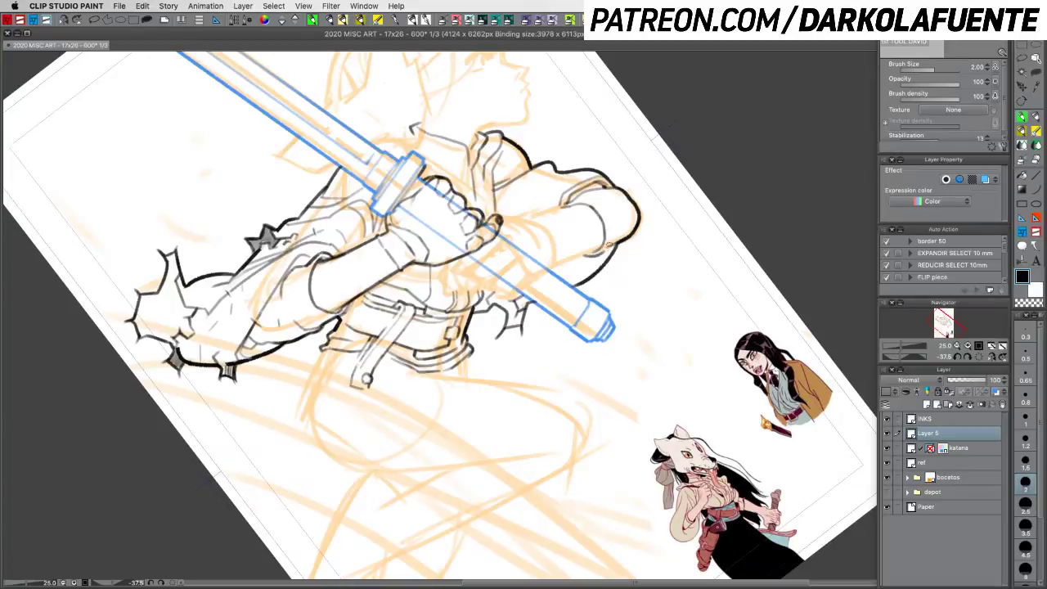
pyautogui.moveTo(573, 200); pyautogui.dragTo(593, 201)
pyautogui.press('super+z')
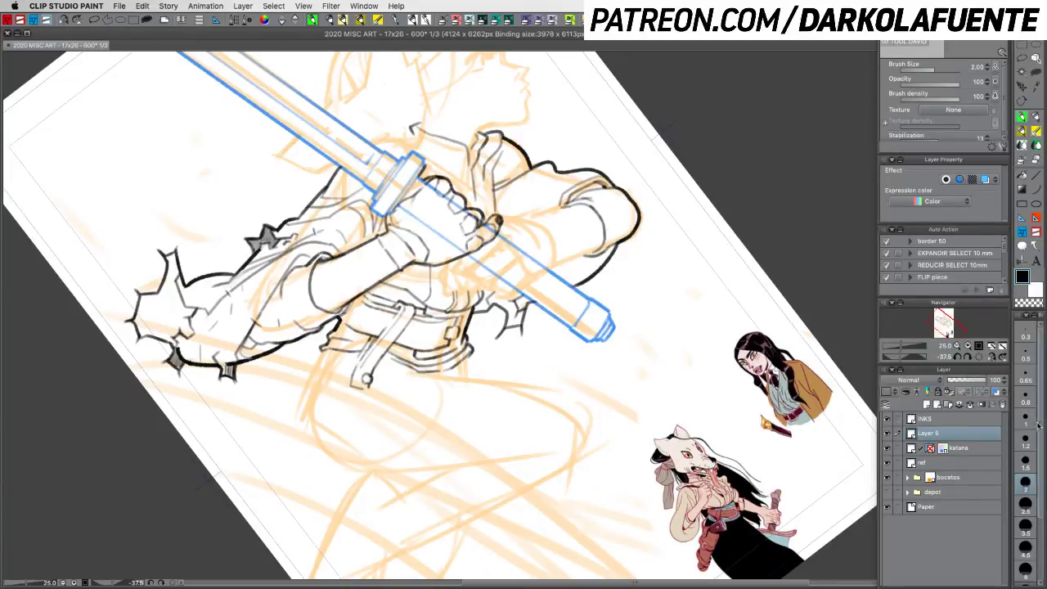
# Step: Add fine fold lines inside the far sleeve's opening at brush size 1.5, and save the illustration
pyautogui.click(1025, 462)
pyautogui.press('r')
pyautogui.moveTo(739, 372)
pyautogui.mouseDown()
pyautogui.moveTo(728, 404)
pyautogui.moveTo(619, 396)
pyautogui.mouseUp()
pyautogui.press('b')
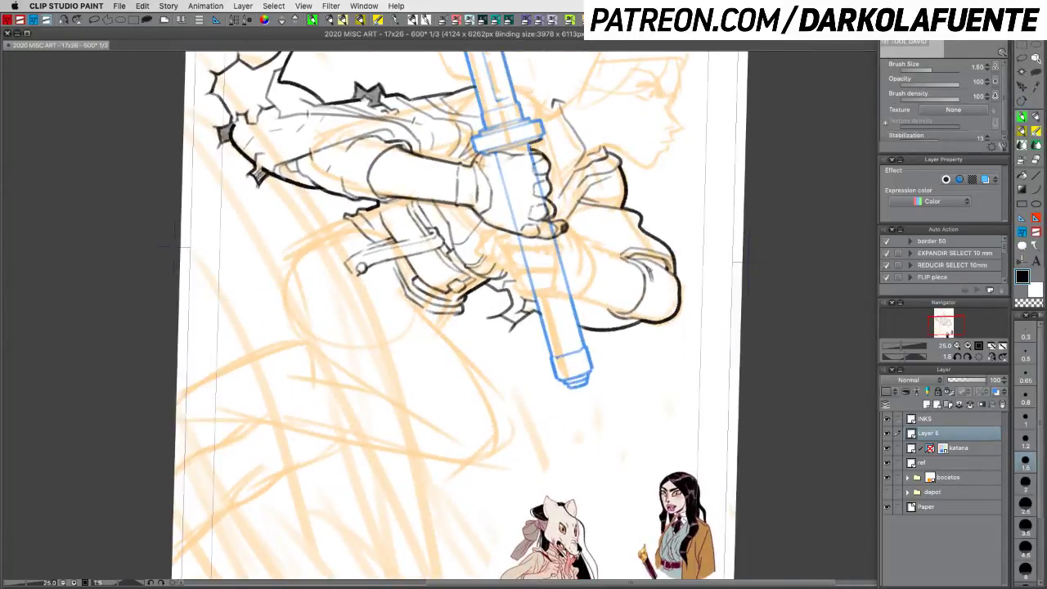
pyautogui.moveTo(649, 268); pyautogui.dragTo(652, 278)
pyautogui.moveTo(678, 384); pyautogui.dragTo(638, 342)
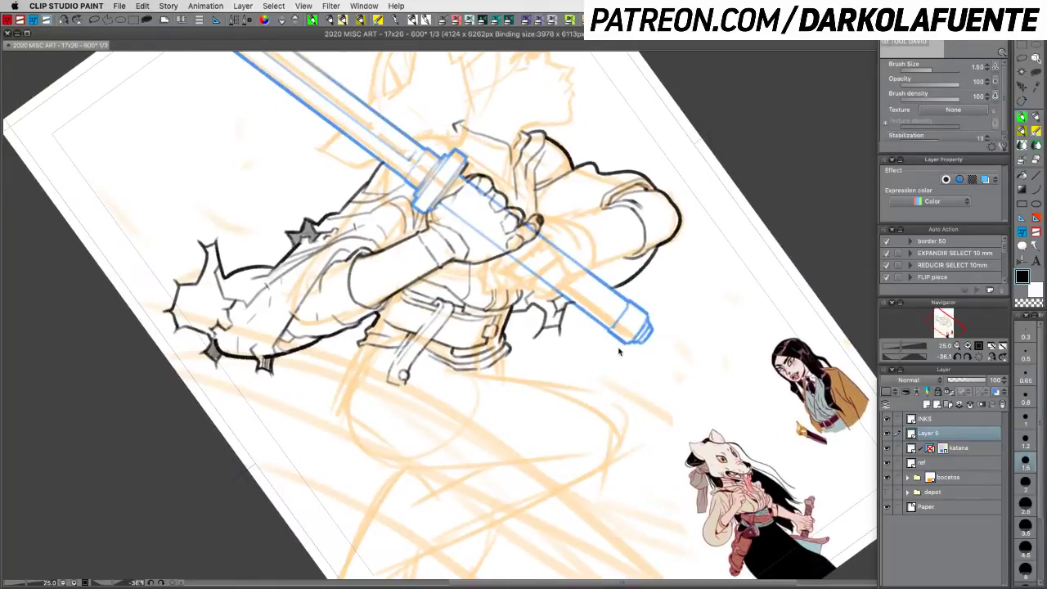
pyautogui.press('super+s')
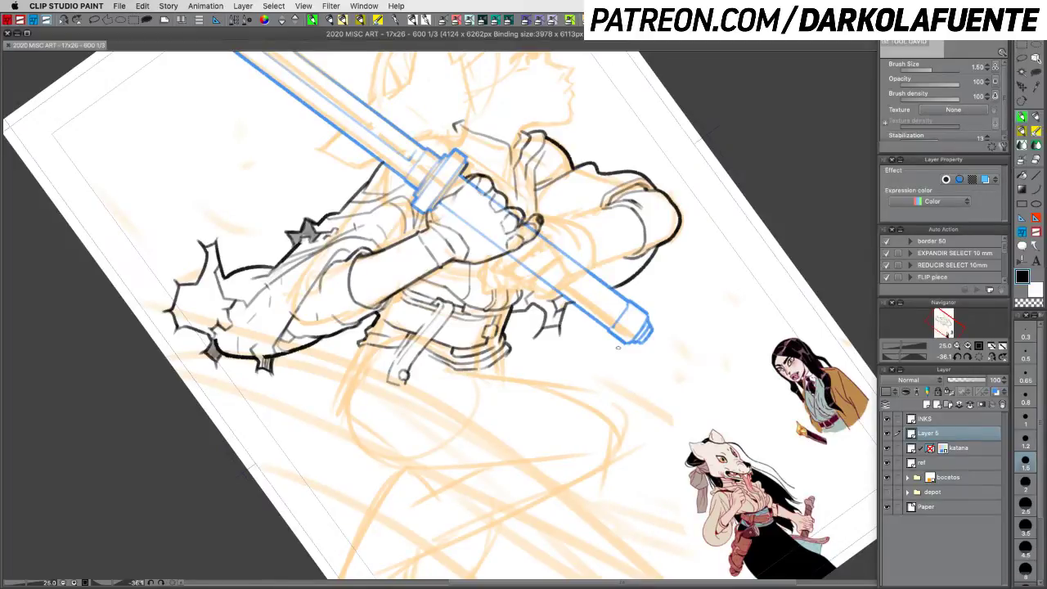
# Step: Set the brush size to 2, check the underlying sketch by briefly hiding Layer 5, and save the illustration
pyautogui.press(']')
pyautogui.press('r')
pyautogui.moveTo(678, 303)
pyautogui.mouseDown()
pyautogui.moveTo(643, 382)
pyautogui.moveTo(662, 351)
pyautogui.mouseUp()
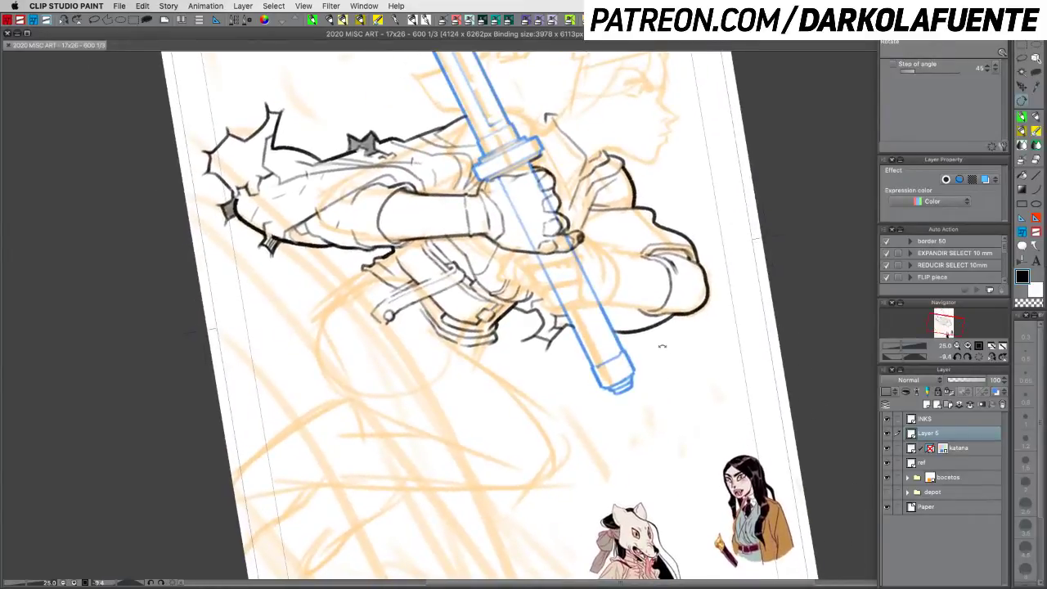
pyautogui.press('p')
pyautogui.click(888, 434)
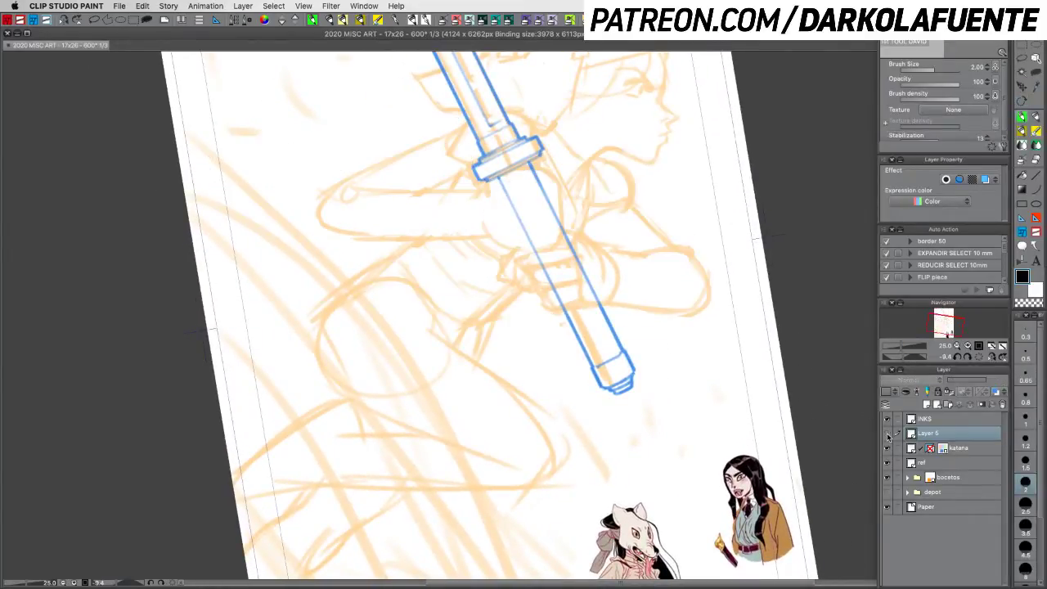
pyautogui.click(887, 434)
pyautogui.press('super+s')
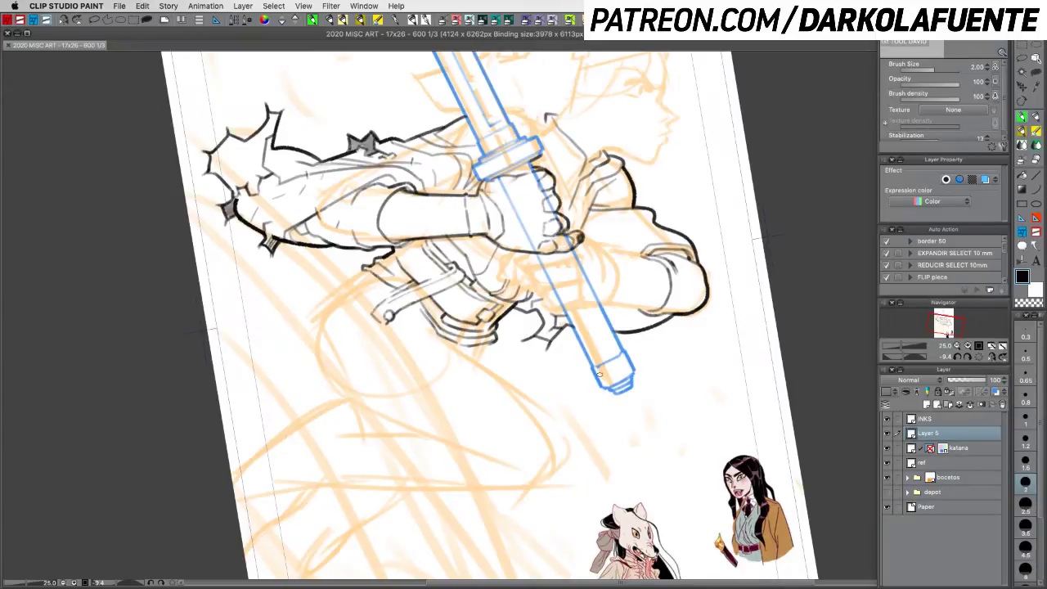
# Step: Ink both edges of the far forearm from the sleeve opening toward the wrist
pyautogui.press('r')
pyautogui.moveTo(682, 357); pyautogui.dragTo(628, 224)
pyautogui.press('p')
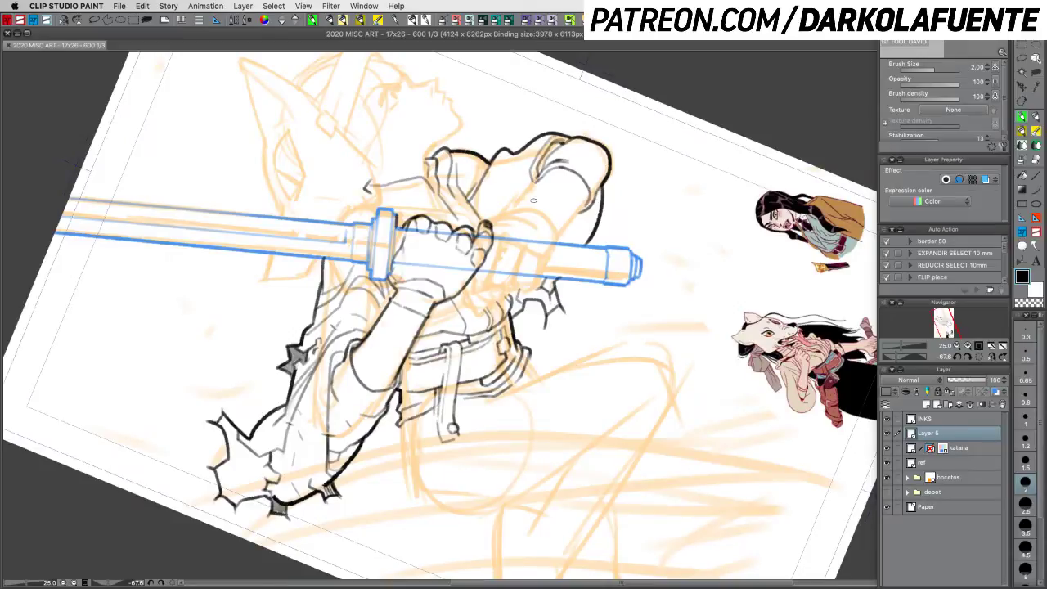
pyautogui.moveTo(529, 178); pyautogui.dragTo(540, 165)
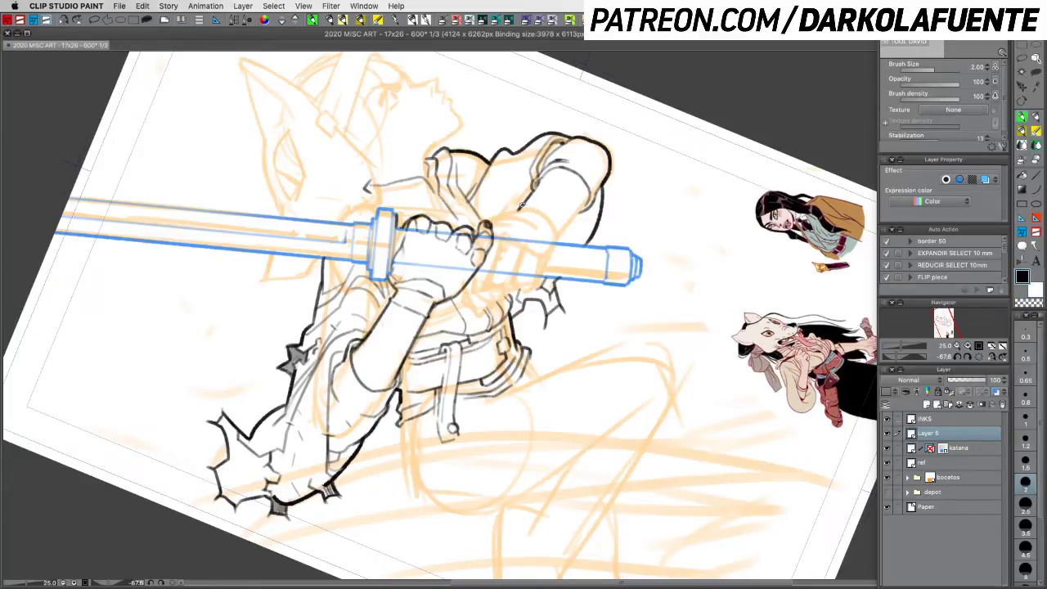
pyautogui.moveTo(591, 195); pyautogui.dragTo(576, 212)
# Step: Ink the cuff around the far wrist beside the sword handle, and set the brush size to 1.5 for fine lines
pyautogui.moveTo(505, 219); pyautogui.dragTo(522, 222)
pyautogui.press('super+z')
pyautogui.press('super+z')
pyautogui.moveTo(530, 228); pyautogui.dragTo(546, 232)
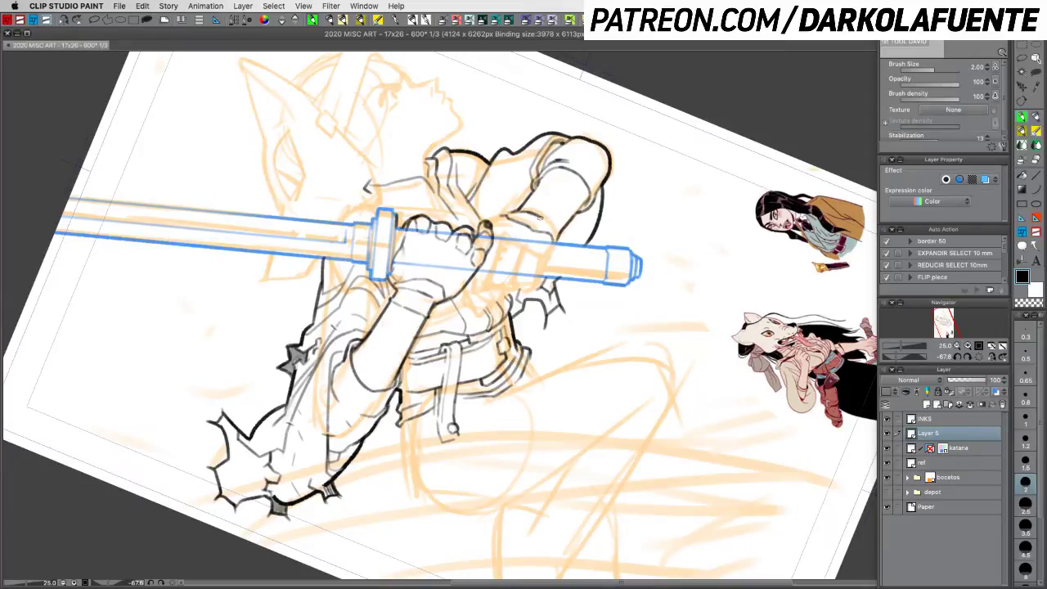
pyautogui.press('super+z')
pyautogui.moveTo(540, 218); pyautogui.dragTo(556, 230)
pyautogui.press('super+z')
pyautogui.click(1026, 465)
pyautogui.press('r')
pyautogui.moveTo(571, 207); pyautogui.dragTo(575, 262)
pyautogui.press('p')
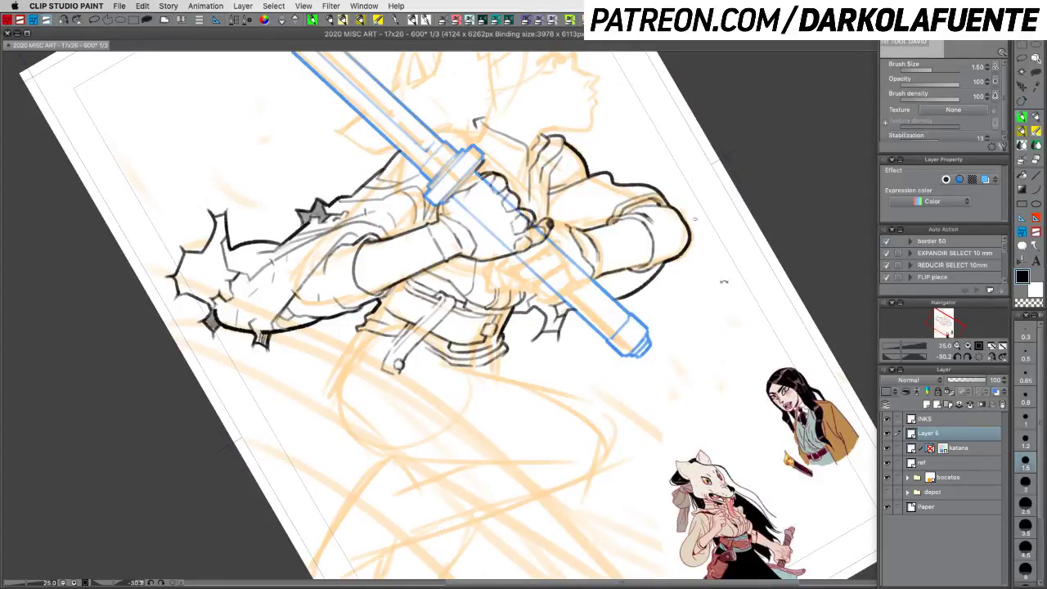
pyautogui.press('r')
pyautogui.moveTo(725, 282); pyautogui.dragTo(676, 140)
pyautogui.press('p')
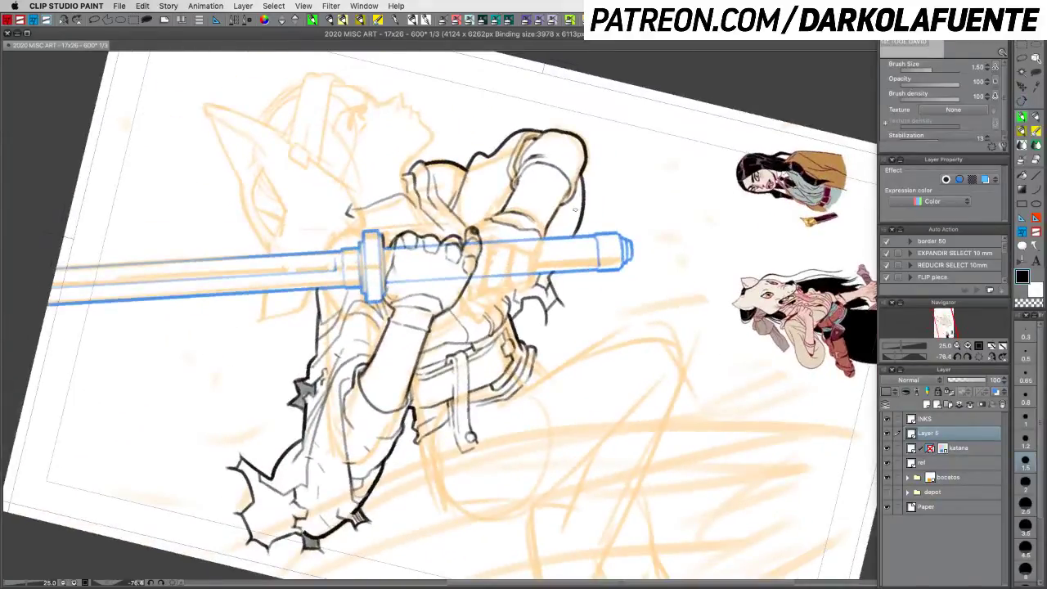
# Step: Ink the far cuff's outer edge down to the sword handle at brush size 2, clean up the overlaps, and save
pyautogui.click(1031, 484)
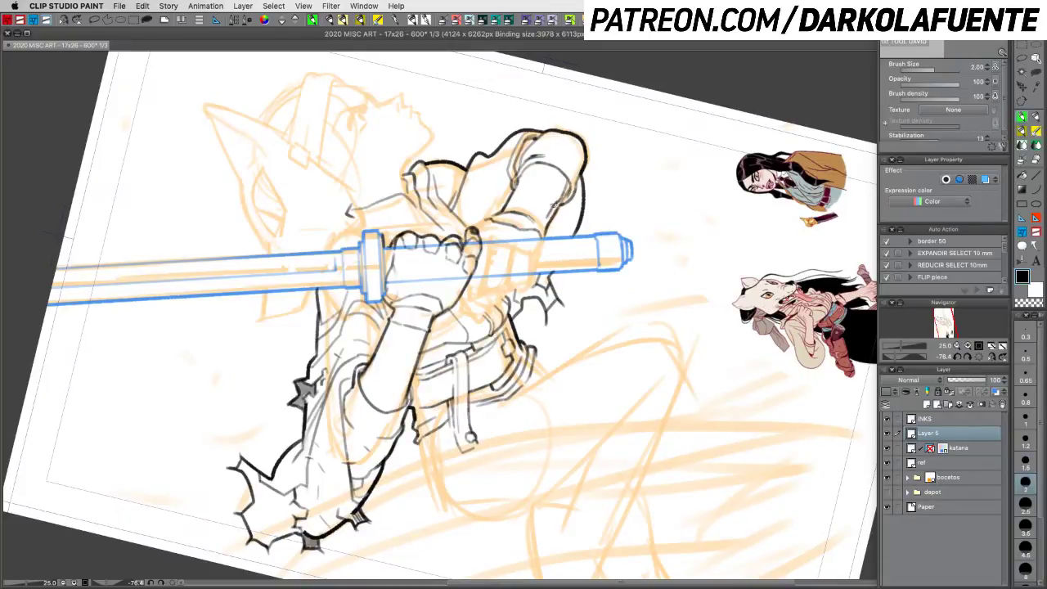
pyautogui.moveTo(550, 211); pyautogui.dragTo(541, 236)
pyautogui.press('c')
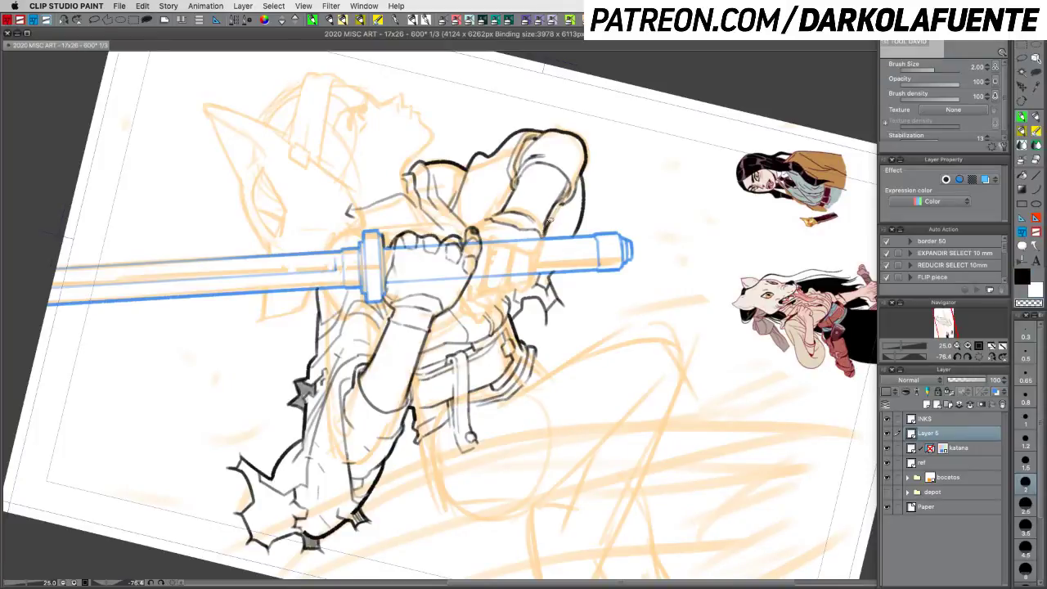
pyautogui.press('c')
pyautogui.press('c')
pyautogui.press('c')
pyautogui.press('c')
pyautogui.press('c')
pyautogui.press('c')
pyautogui.press('c')
pyautogui.press('super+s')
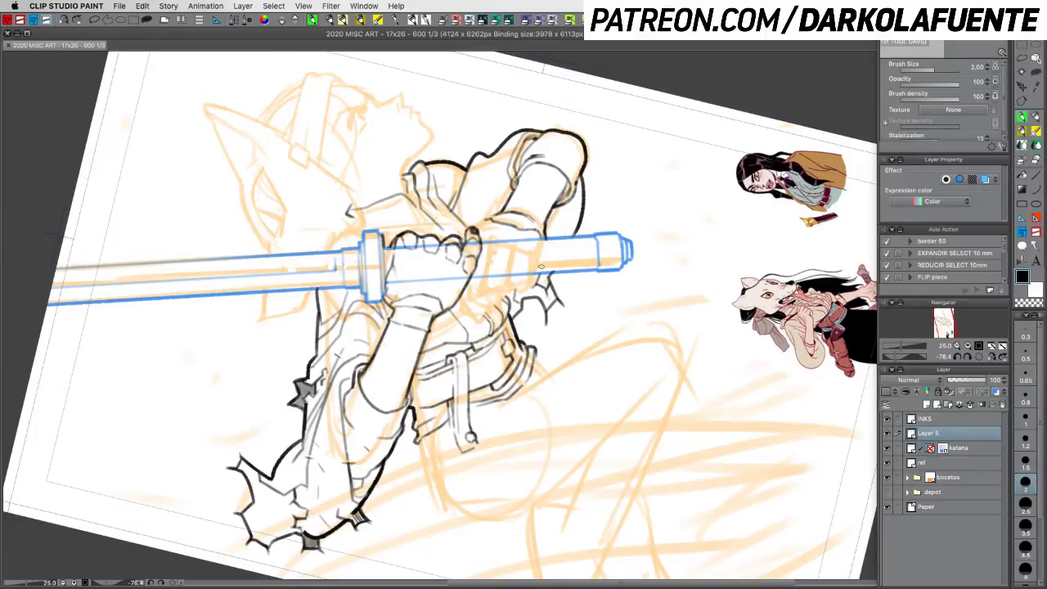
# Step: Ink thin fold lines on the far upper sleeve, trying brush size 1.5 and settling on 1.2
pyautogui.click(1018, 466)
pyautogui.moveTo(507, 142); pyautogui.dragTo(481, 174)
pyautogui.press('super+z')
pyautogui.moveTo(507, 140); pyautogui.dragTo(474, 180)
pyautogui.press('super+z')
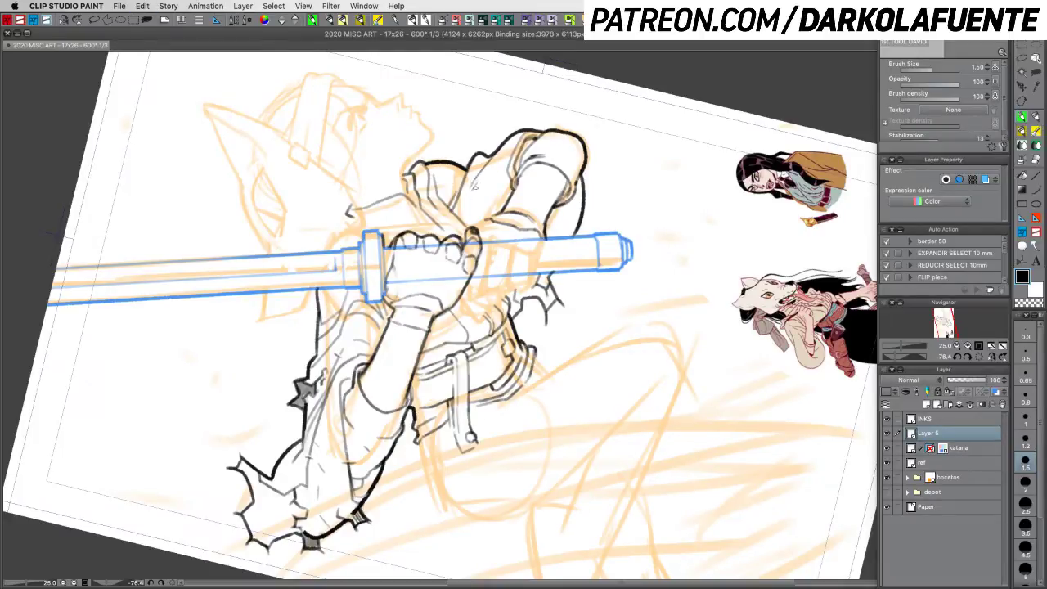
pyautogui.click(1026, 438)
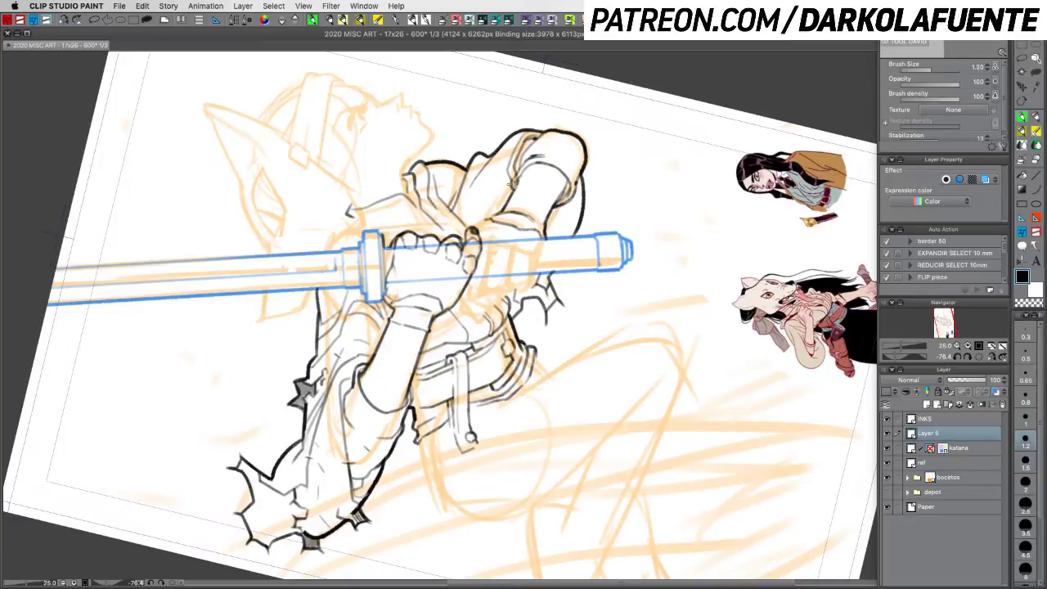
pyautogui.moveTo(481, 175); pyautogui.dragTo(460, 219)
pyautogui.press('super+z')
pyautogui.press('r')
pyautogui.moveTo(585, 210)
pyautogui.mouseDown()
pyautogui.moveTo(542, 365)
pyautogui.moveTo(568, 367)
pyautogui.mouseUp()
pyautogui.moveTo(651, 201); pyautogui.dragTo(592, 221)
pyautogui.press('super+z')
pyautogui.moveTo(648, 202); pyautogui.dragTo(594, 226)
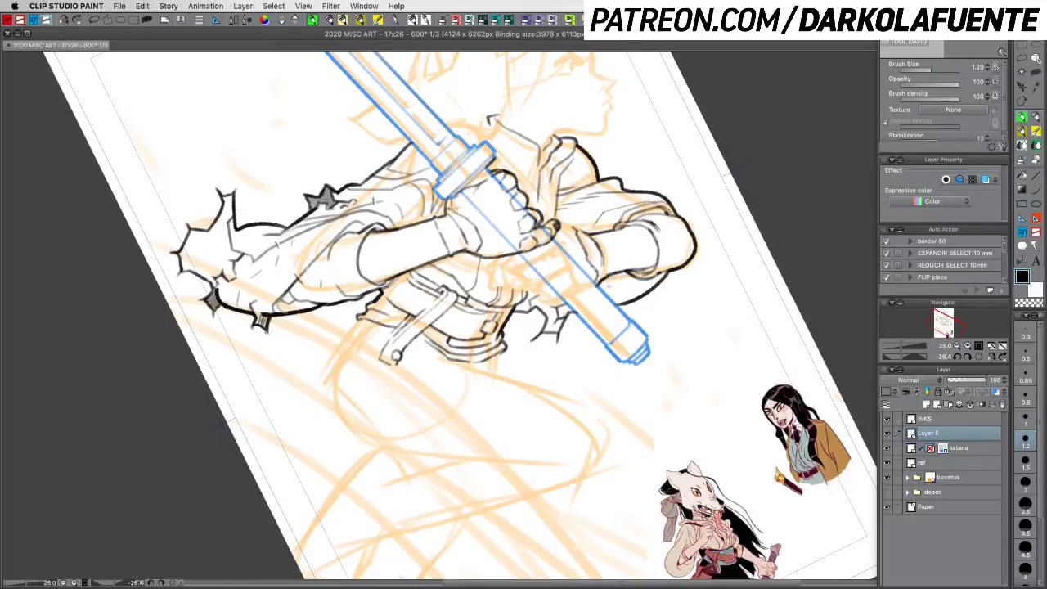
# Step: Undo the latest fine strokes around the far sleeve, set the brush size to 2, and save the illustration
pyautogui.moveTo(603, 290)
pyautogui.mouseDown()
pyautogui.moveTo(630, 288)
pyautogui.moveTo(625, 299)
pyautogui.moveTo(610, 298)
pyautogui.moveTo(634, 289)
pyautogui.mouseUp()
pyautogui.press('super+z')
pyautogui.press('super+z')
pyautogui.press('super+z')
pyautogui.press('super+z')
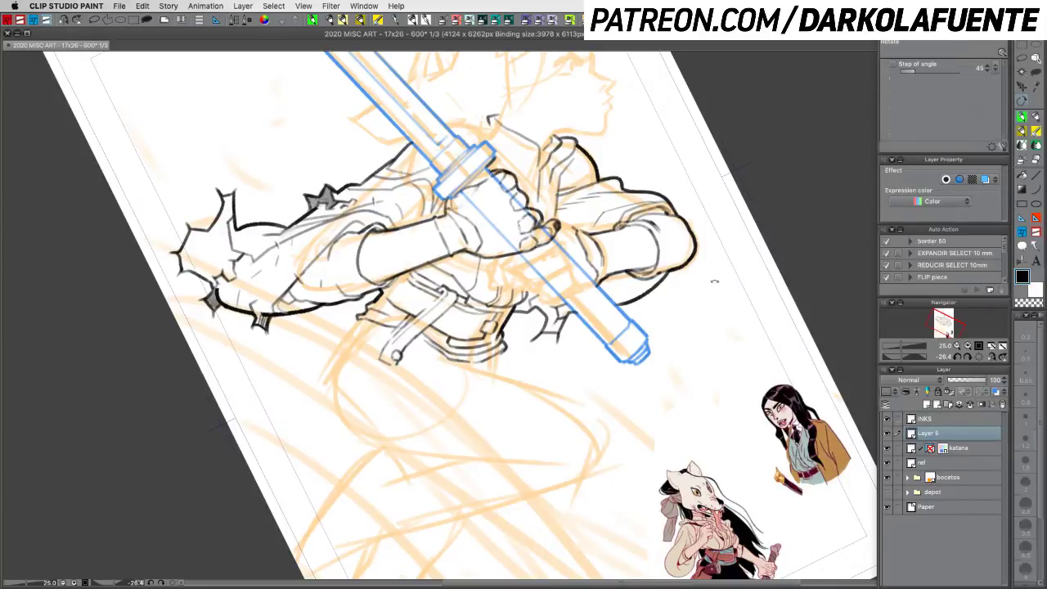
pyautogui.moveTo(715, 280); pyautogui.dragTo(671, 210)
pyautogui.moveTo(622, 304)
pyautogui.mouseDown()
pyautogui.moveTo(639, 341)
pyautogui.moveTo(741, 327)
pyautogui.moveTo(740, 342)
pyautogui.mouseUp()
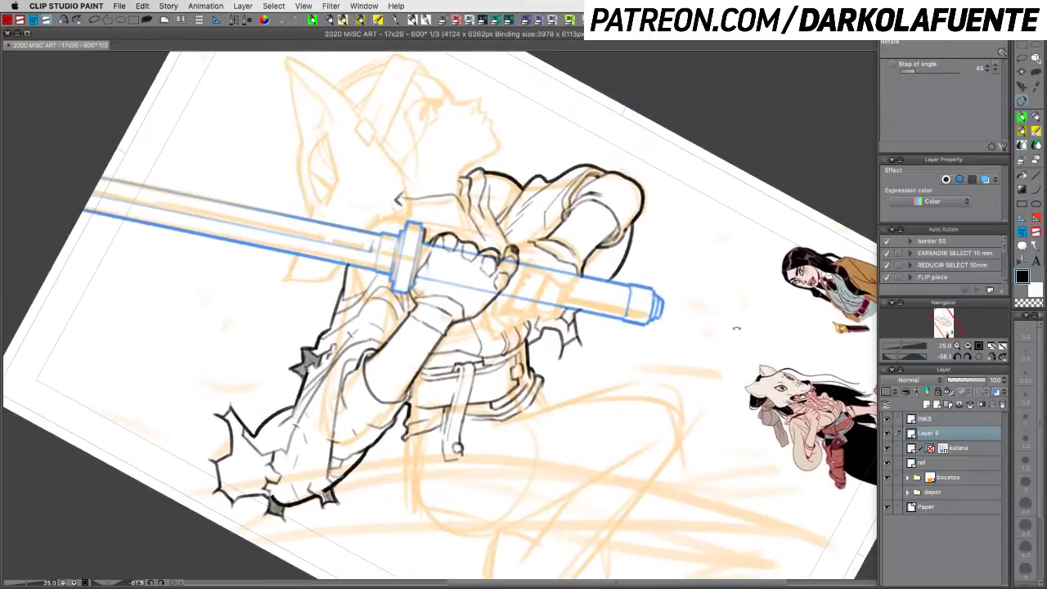
pyautogui.click(1027, 484)
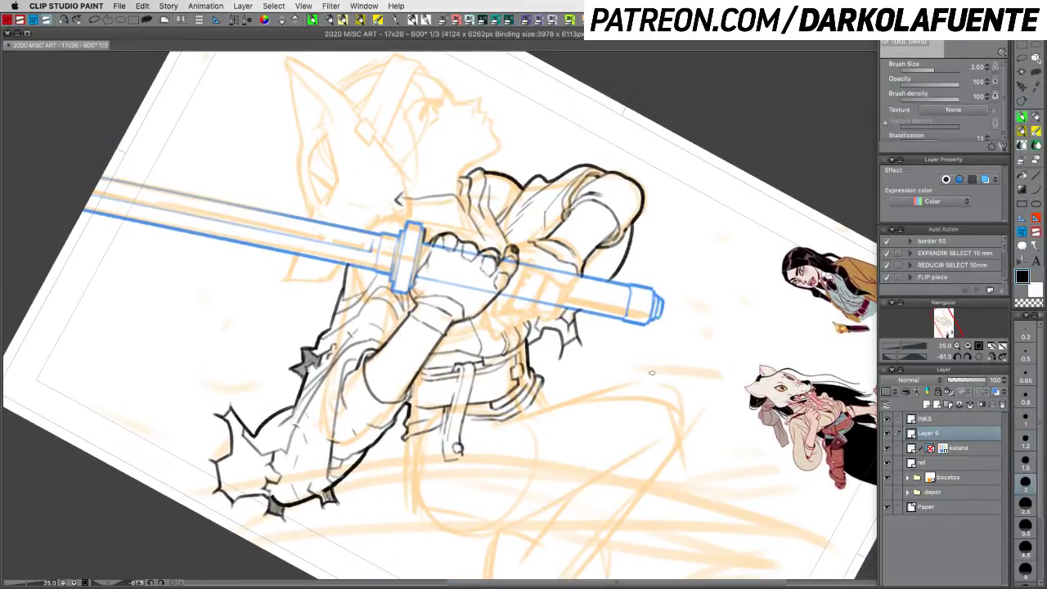
pyautogui.press('super+s')
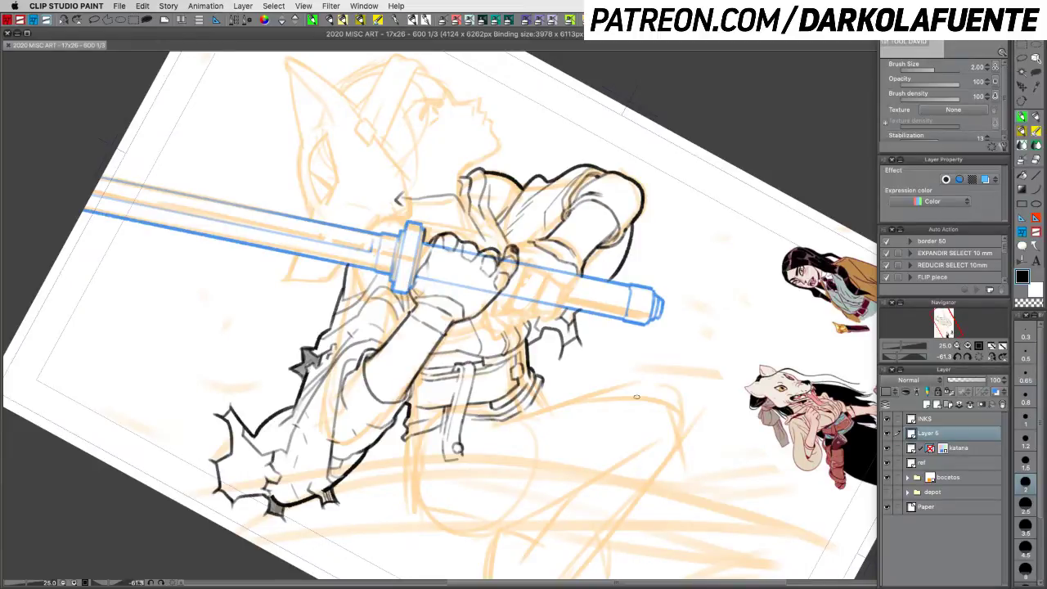
# Step: Ink the near shoulder contour behind the sword guard up toward the collar, and save the illustration
pyautogui.moveTo(559, 386); pyautogui.dragTo(524, 350)
pyautogui.press('r')
pyautogui.moveTo(629, 387)
pyautogui.mouseDown()
pyautogui.moveTo(581, 436)
pyautogui.moveTo(626, 335)
pyautogui.mouseUp()
pyautogui.moveTo(521, 351); pyautogui.dragTo(584, 425)
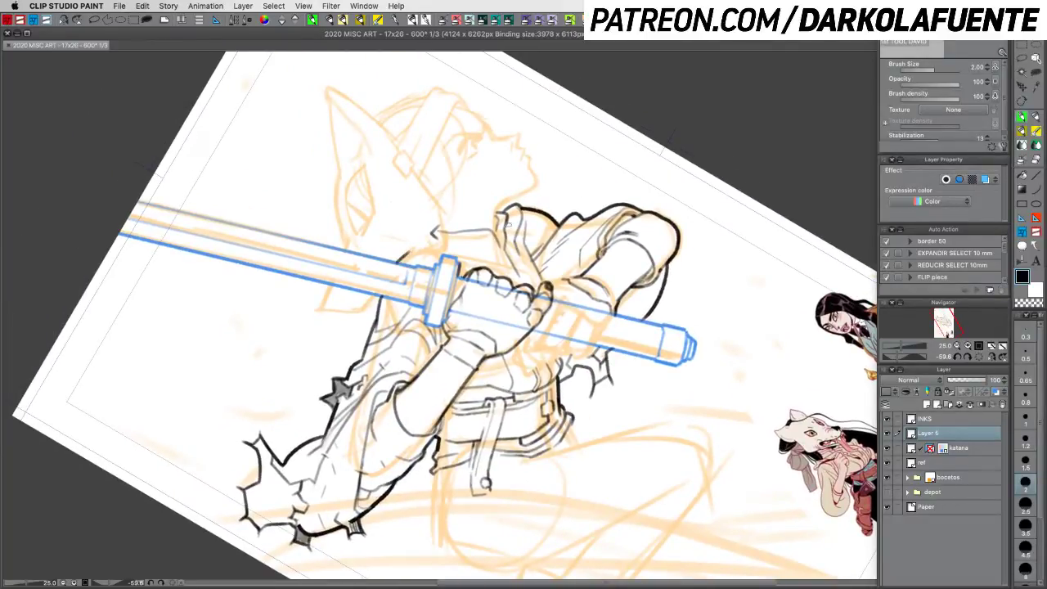
pyautogui.moveTo(398, 261); pyautogui.dragTo(415, 250)
pyautogui.press('super+z')
pyautogui.moveTo(396, 263); pyautogui.dragTo(425, 249)
pyautogui.press('super+z')
pyautogui.press('r')
pyautogui.moveTo(701, 339)
pyautogui.mouseDown()
pyautogui.moveTo(672, 415)
pyautogui.moveTo(605, 452)
pyautogui.mouseUp()
pyautogui.press('p')
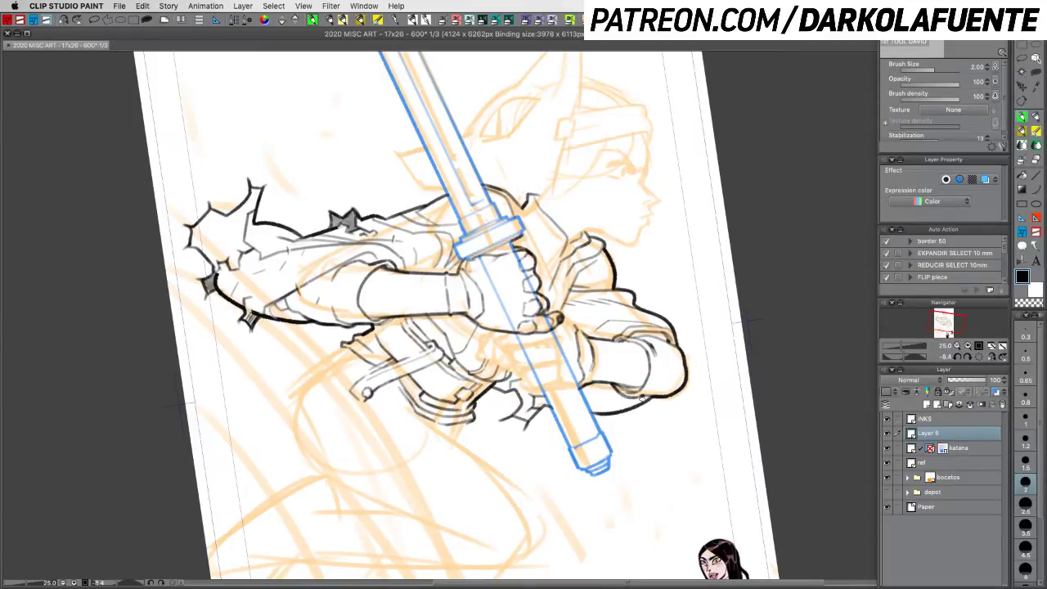
pyautogui.press('super+s')
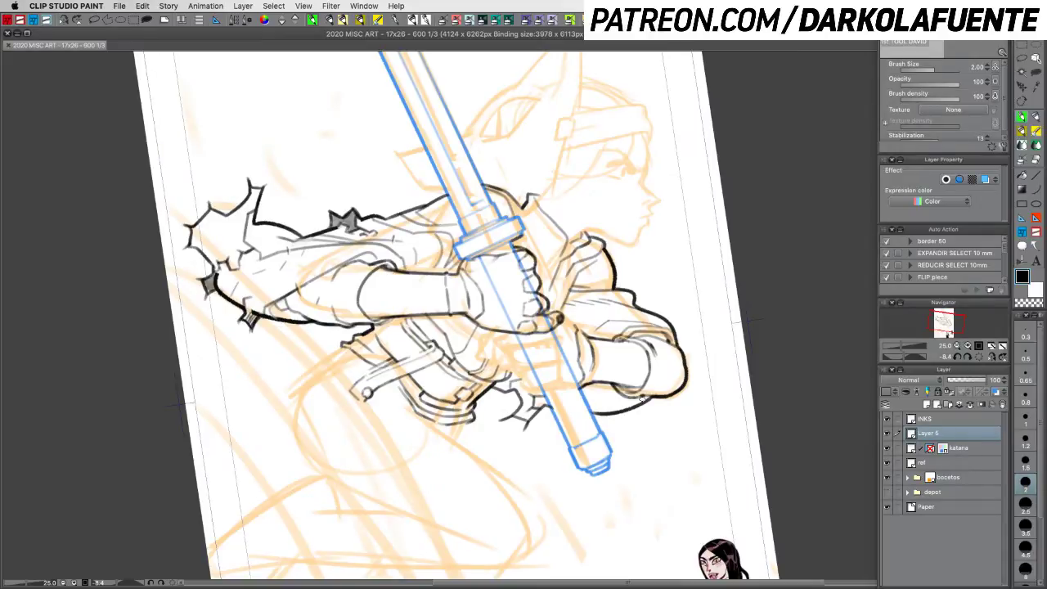
# Step: Ink the hip contour from below the belt out to the page edge
pyautogui.scroll(-5, 635, 374)
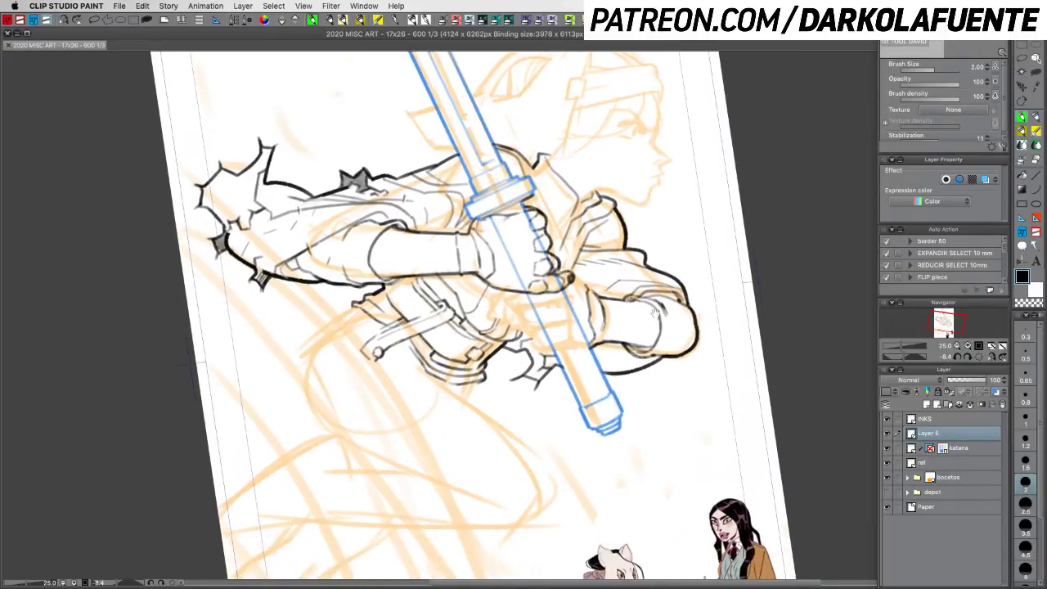
pyautogui.scroll(-5, 690, 288)
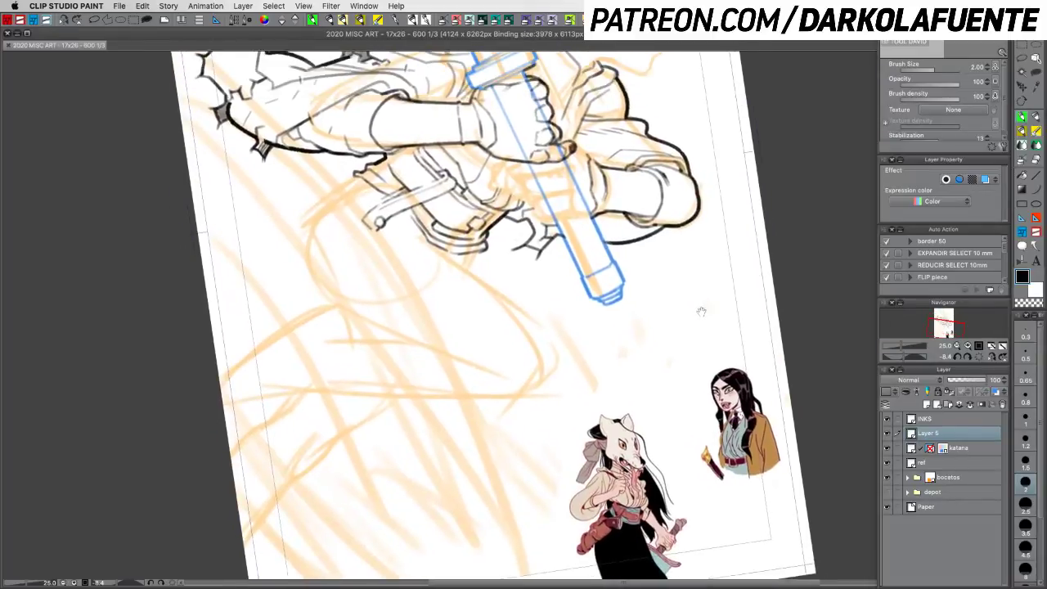
pyautogui.moveTo(723, 316)
pyautogui.mouseDown()
pyautogui.moveTo(744, 319)
pyautogui.moveTo(735, 212)
pyautogui.mouseUp()
pyautogui.moveTo(626, 374); pyautogui.dragTo(672, 331)
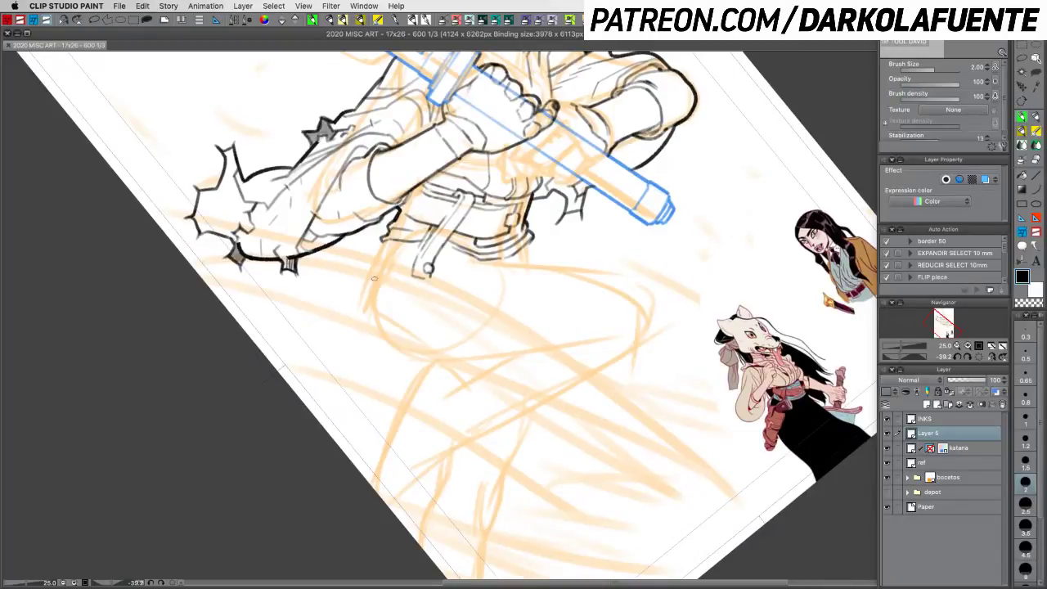
pyautogui.moveTo(260, 350); pyautogui.dragTo(370, 265)
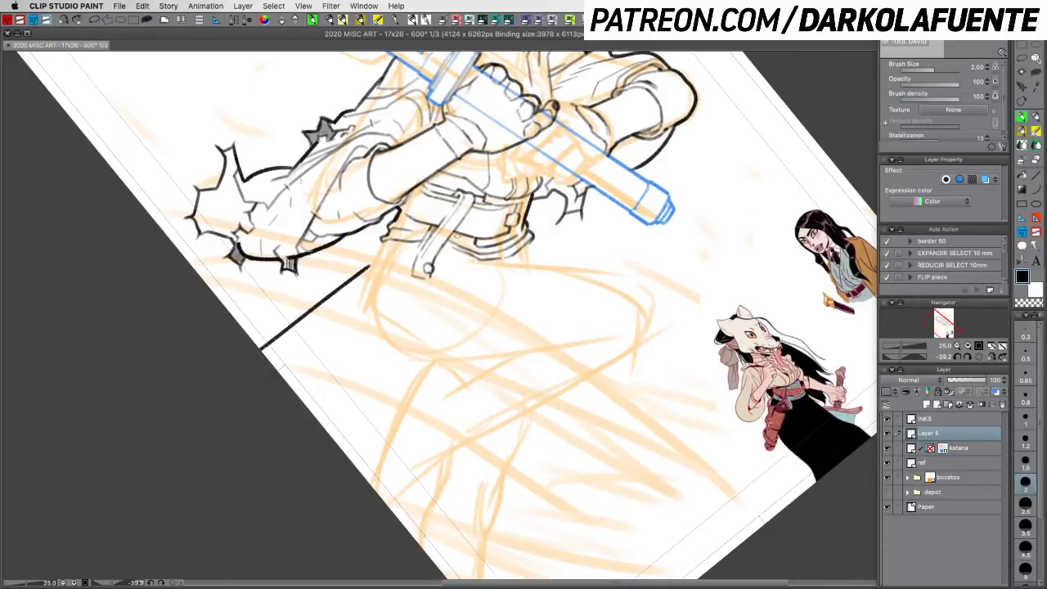
pyautogui.hotkey('ctrl', 'z')
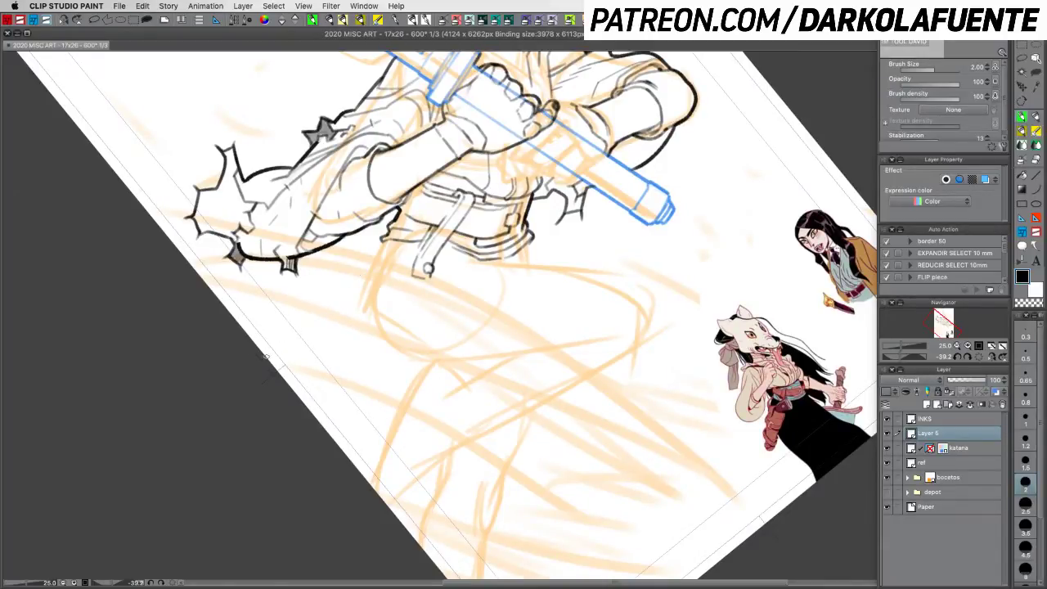
pyautogui.moveTo(267, 361); pyautogui.dragTo(388, 256)
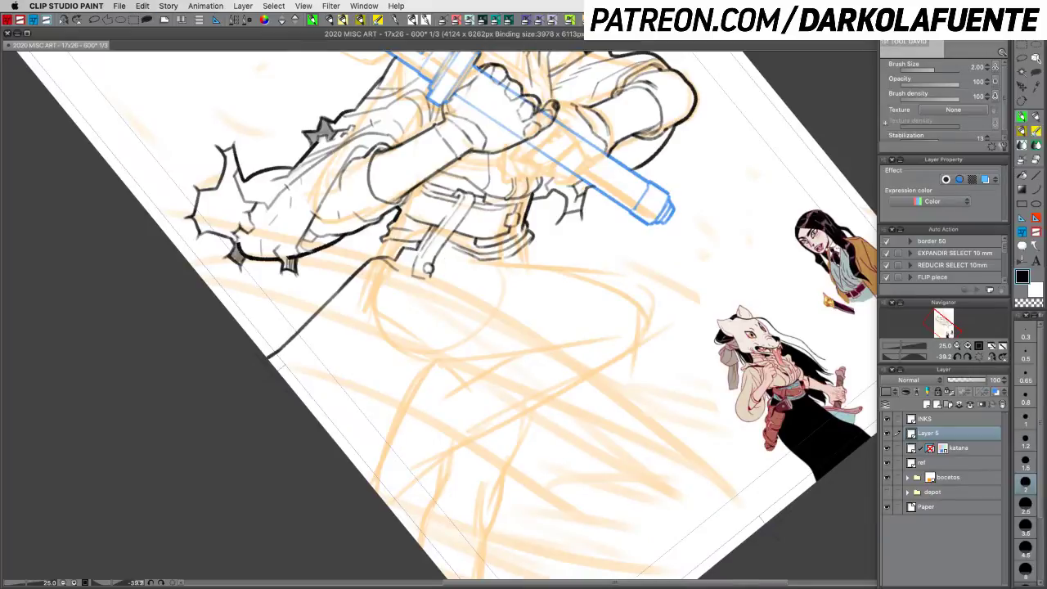
# Step: Ink both edges and the pointed end of the strap hanging over the hip
pyautogui.moveTo(438, 255)
pyautogui.mouseDown()
pyautogui.moveTo(452, 258)
pyautogui.moveTo(442, 280)
pyautogui.mouseUp()
pyautogui.press('super+z')
pyautogui.moveTo(336, 315); pyautogui.dragTo(406, 265)
pyautogui.hotkey('shift', 'space')
pyautogui.moveTo(577, 246)
pyautogui.mouseDown()
pyautogui.moveTo(545, 229)
pyautogui.moveTo(502, 230)
pyautogui.mouseUp()
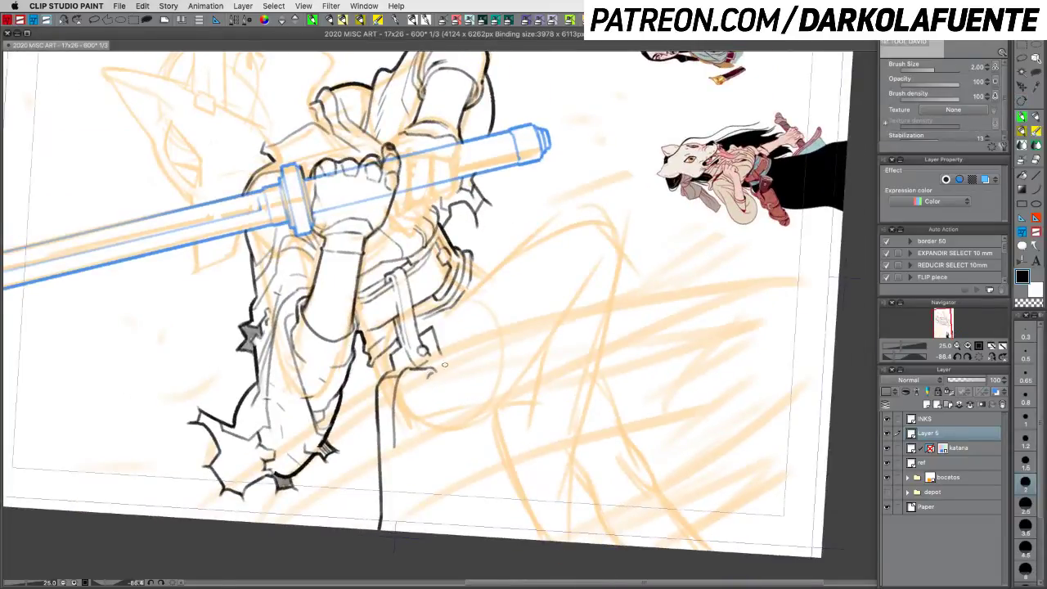
pyautogui.moveTo(432, 372); pyautogui.dragTo(420, 433)
pyautogui.moveTo(424, 397); pyautogui.dragTo(418, 446)
pyautogui.moveTo(394, 447)
pyautogui.mouseDown()
pyautogui.moveTo(405, 461)
pyautogui.moveTo(418, 448)
pyautogui.mouseUp()
pyautogui.press('c')
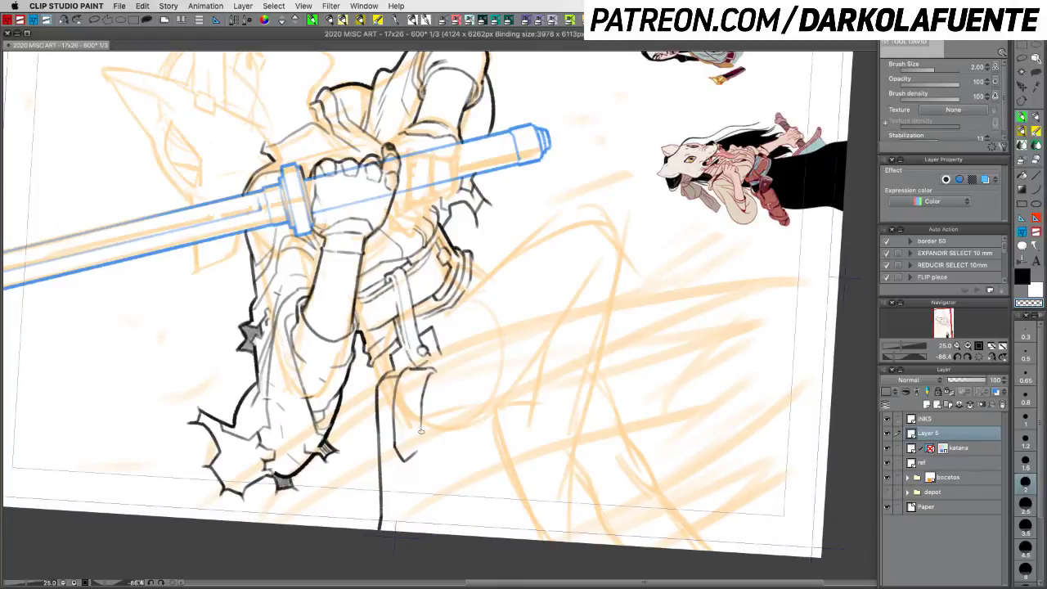
# Step: Ink the diamond-shaped stud at the strap's pointed end, alternating with transparent color to clean up the lines
pyautogui.press('c')
pyautogui.press('c')
pyautogui.press('c')
pyautogui.press('c')
pyautogui.press('c')
pyautogui.press('c')
pyautogui.press('c')
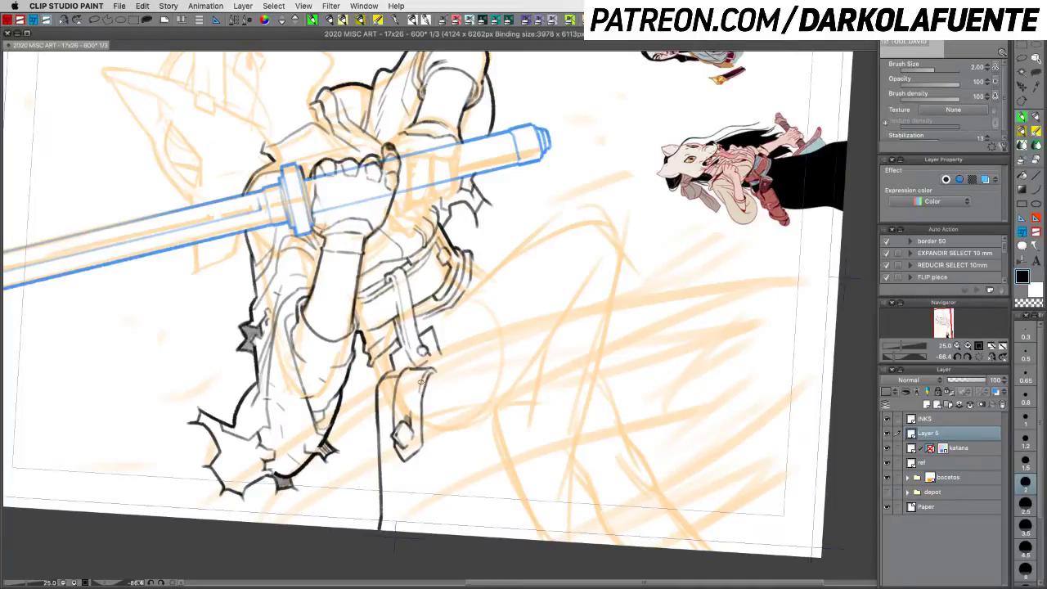
pyautogui.press('c')
pyautogui.press('c')
# Step: Try the 0.65 watercolor brush on the strap's tip, return to the inking brush at size 2 for touch-ups, and save
pyautogui.hotkey('shift', 'space')
pyautogui.moveTo(529, 448); pyautogui.dragTo(426, 484)
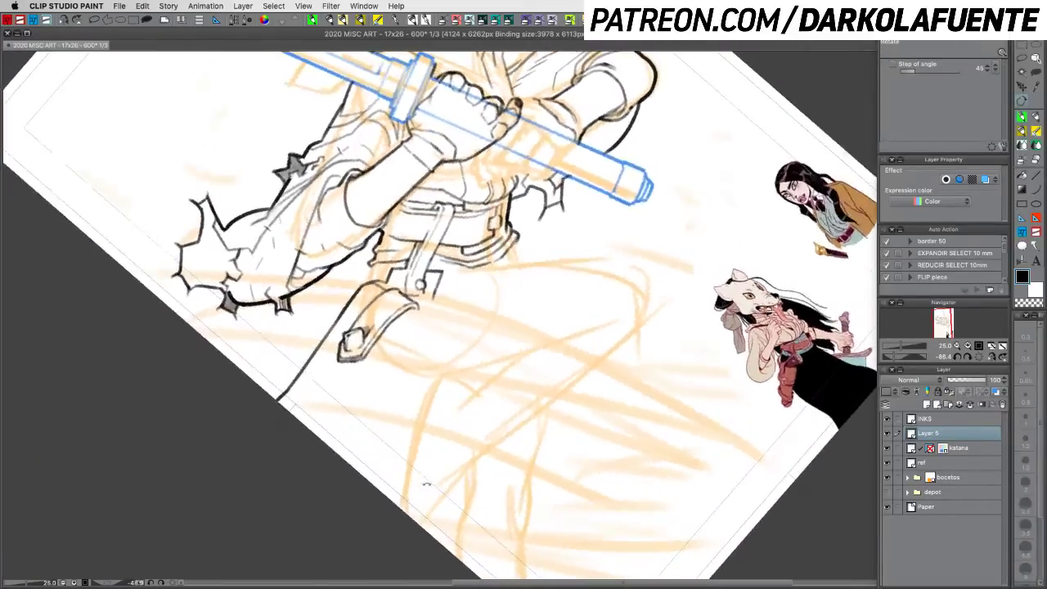
pyautogui.click(1036, 133)
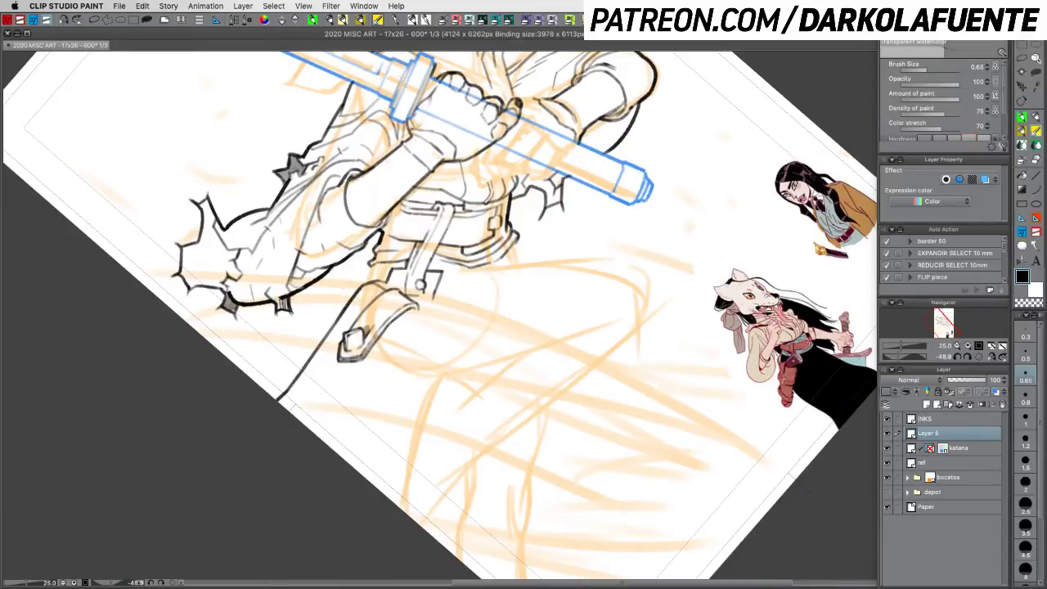
pyautogui.moveTo(341, 358); pyautogui.dragTo(360, 355)
pyautogui.moveTo(343, 358); pyautogui.dragTo(367, 349)
pyautogui.press('super+z')
pyautogui.click(1023, 121)
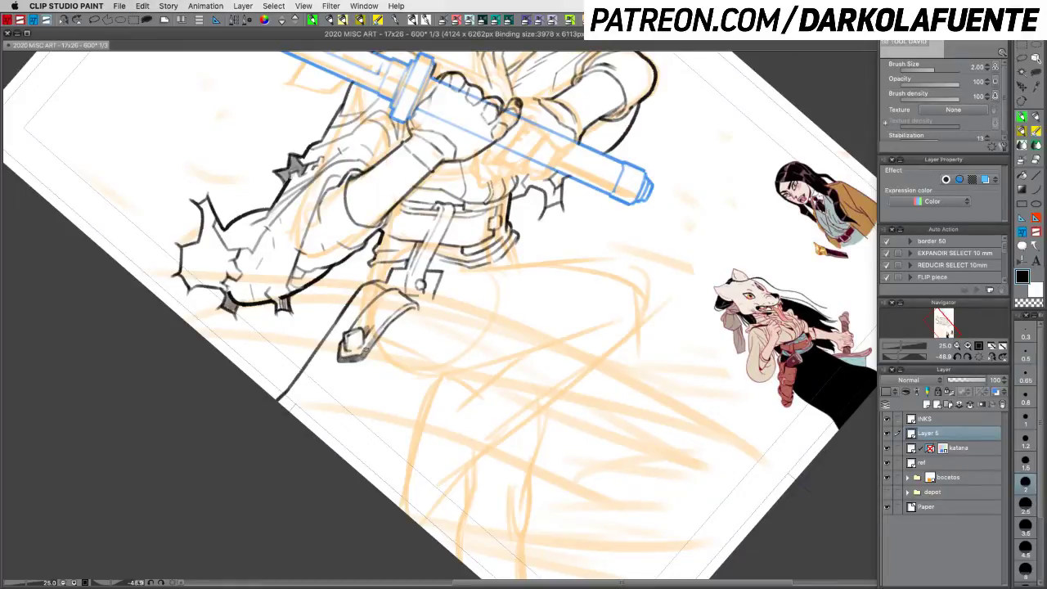
pyautogui.press('c')
pyautogui.press('c')
pyautogui.press('super+s')
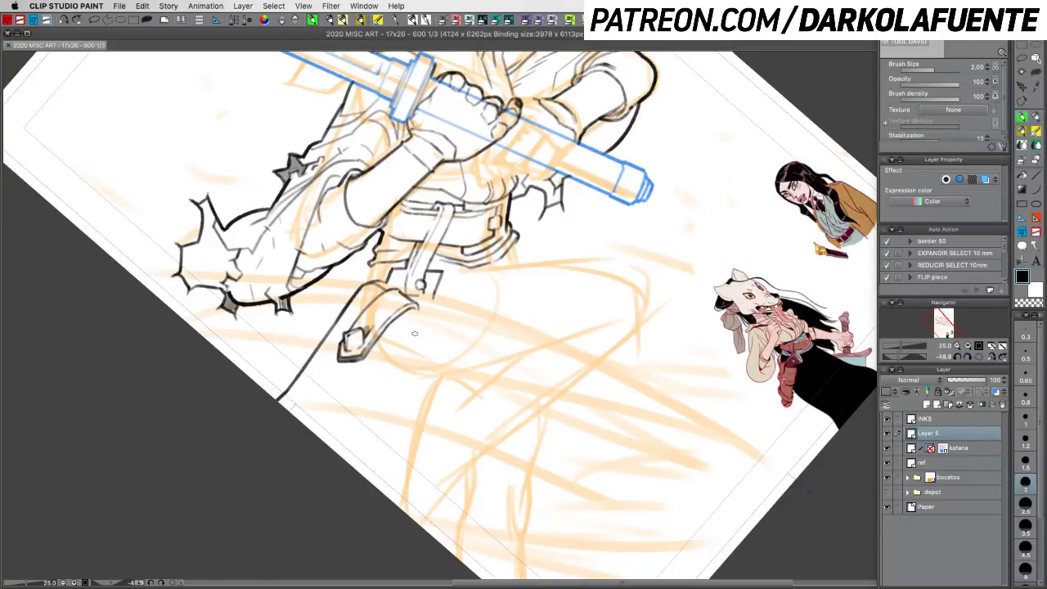
# Step: Erase the middle stretch of the hip contour and redraw it with a stepped fold beside the strap
pyautogui.moveTo(344, 312)
pyautogui.mouseDown()
pyautogui.moveTo(334, 331)
pyautogui.moveTo(328, 317)
pyautogui.moveTo(337, 324)
pyautogui.moveTo(328, 344)
pyautogui.mouseUp()
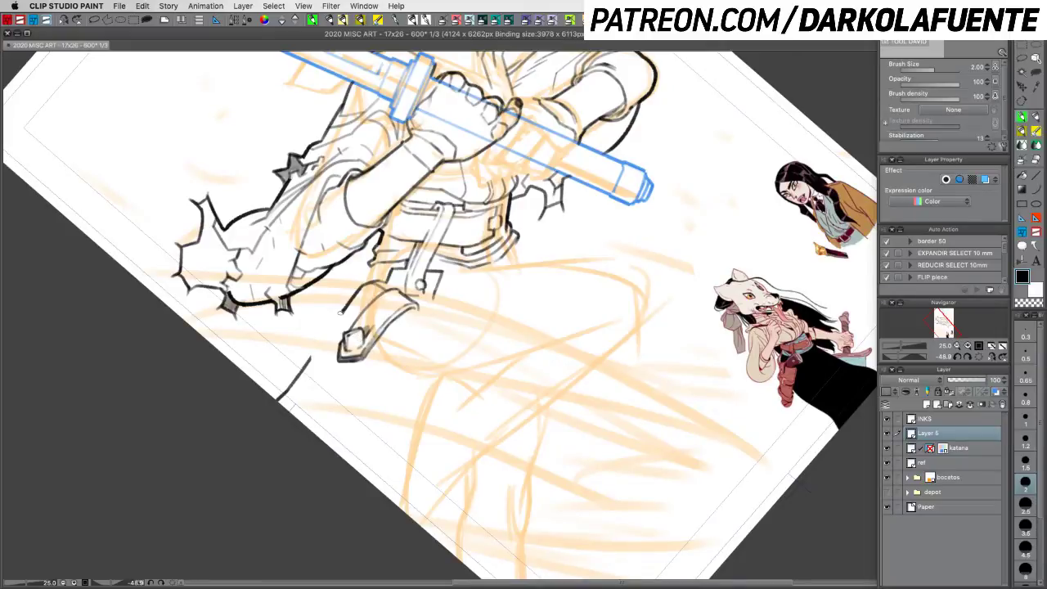
pyautogui.moveTo(336, 313); pyautogui.dragTo(310, 356)
pyautogui.press('c')
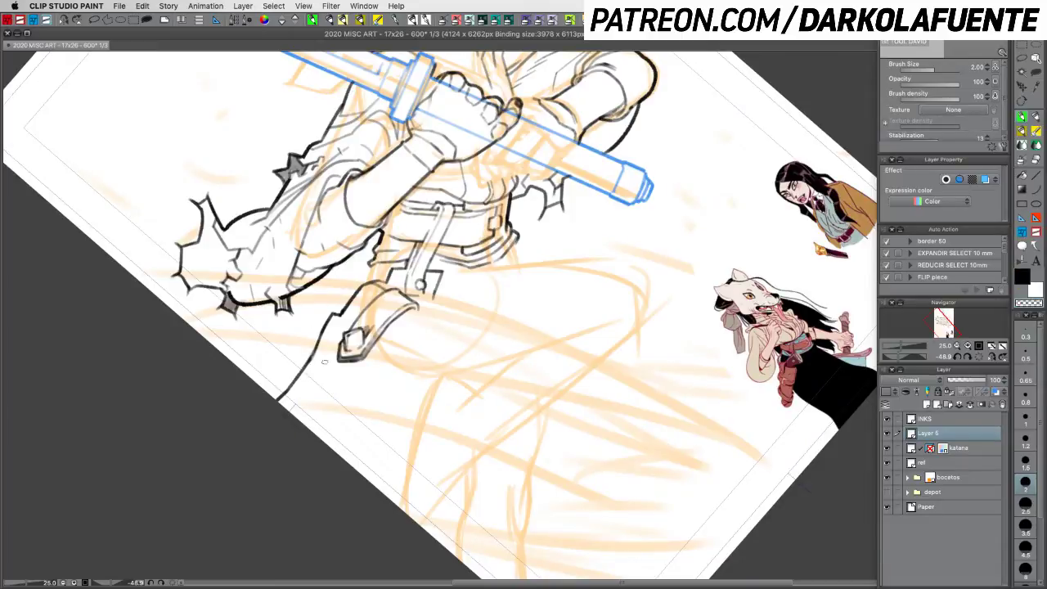
pyautogui.moveTo(308, 357); pyautogui.dragTo(299, 373)
pyautogui.press('c')
# Step: Ink the cloth fold lines running down the leg from below the hip strap, and save the illustration
pyautogui.moveTo(488, 381)
pyautogui.mouseDown()
pyautogui.moveTo(431, 463)
pyautogui.moveTo(375, 384)
pyautogui.mouseUp()
pyautogui.moveTo(317, 251); pyautogui.dragTo(334, 317)
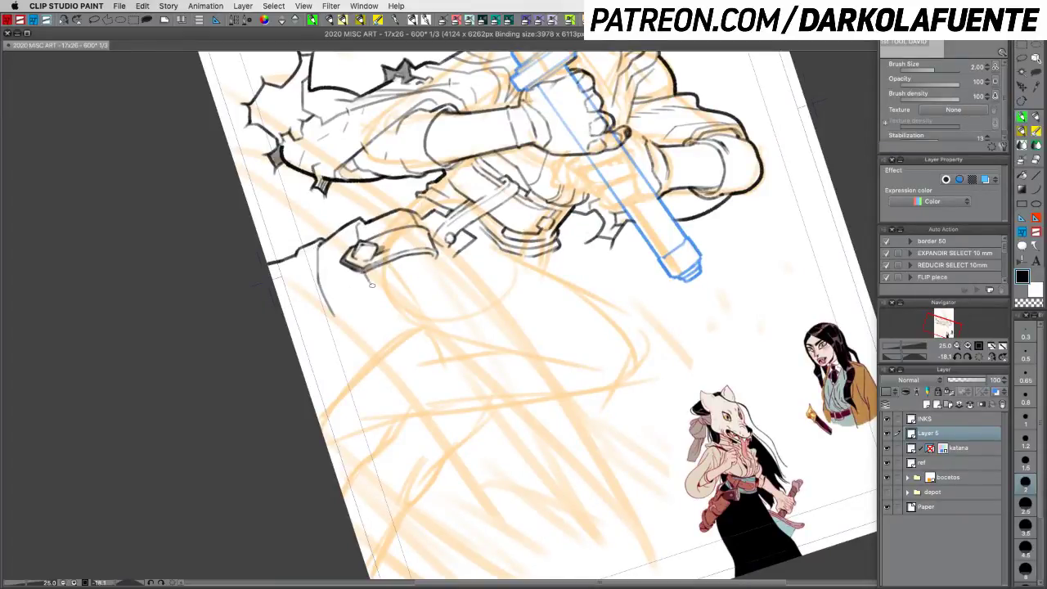
pyautogui.moveTo(366, 272); pyautogui.dragTo(389, 305)
pyautogui.press('r')
pyautogui.moveTo(585, 319)
pyautogui.mouseDown()
pyautogui.moveTo(593, 215)
pyautogui.moveTo(557, 178)
pyautogui.mouseUp()
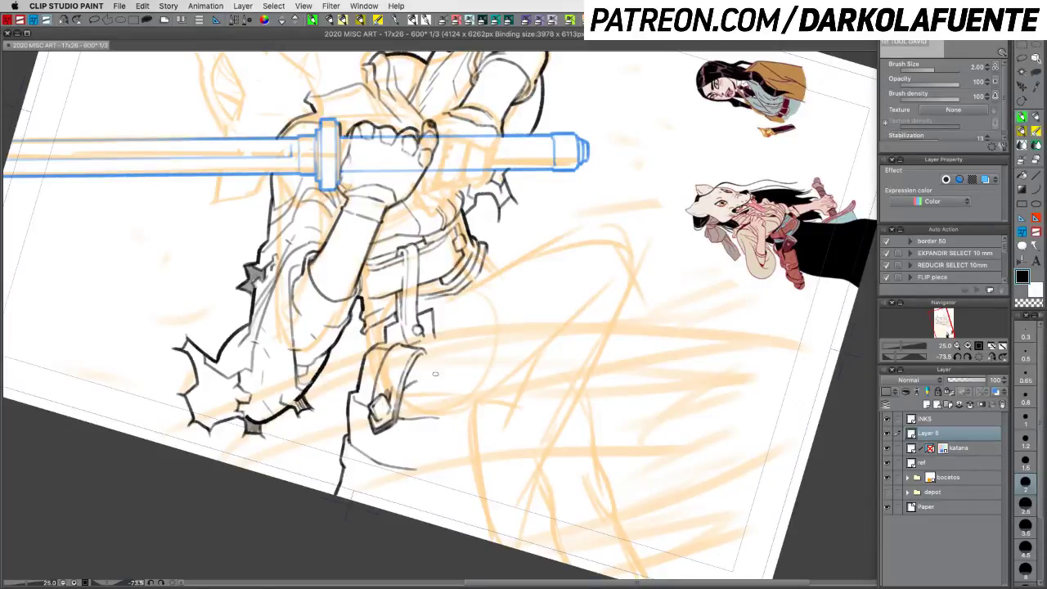
pyautogui.moveTo(414, 383); pyautogui.dragTo(469, 365)
pyautogui.press('r')
pyautogui.moveTo(540, 443)
pyautogui.mouseDown()
pyautogui.moveTo(498, 449)
pyautogui.moveTo(390, 428)
pyautogui.moveTo(372, 407)
pyautogui.mouseUp()
pyautogui.press('p')
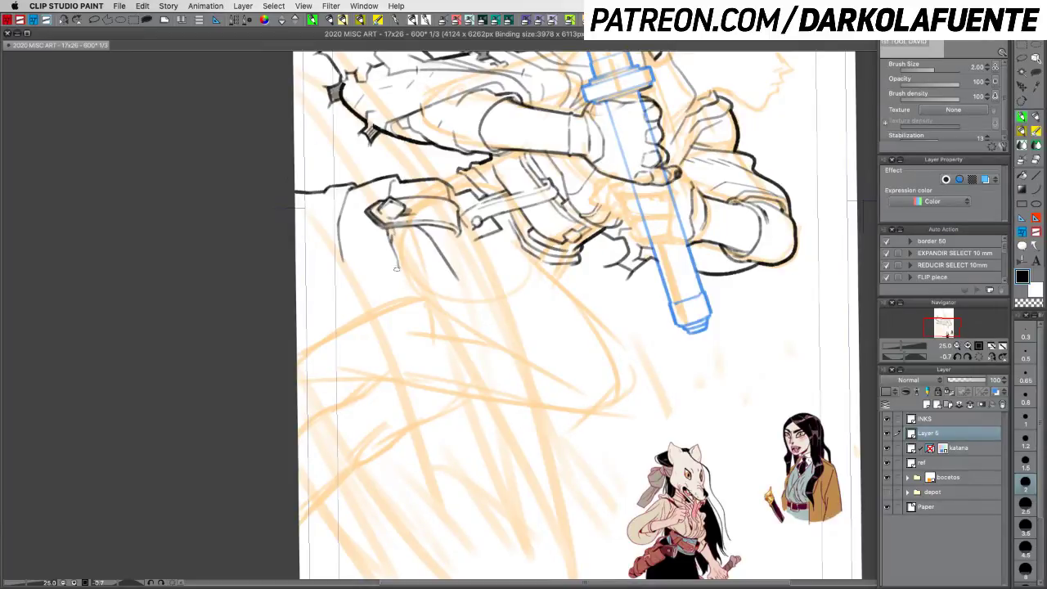
pyautogui.moveTo(406, 288); pyautogui.dragTo(408, 296)
pyautogui.press('super+s')
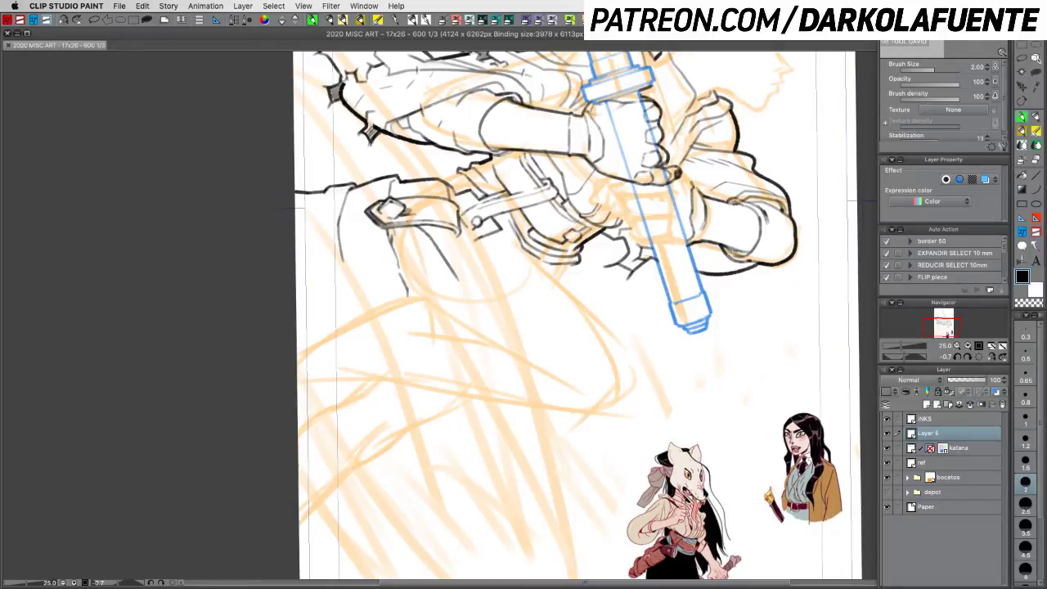
pyautogui.press('Tab')
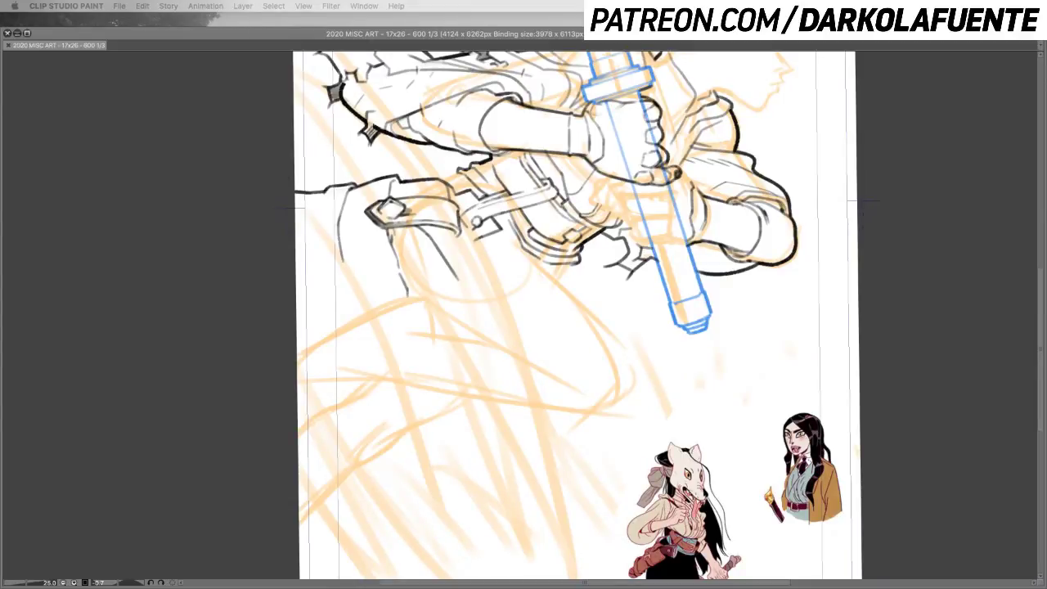
pyautogui.press('Tab')
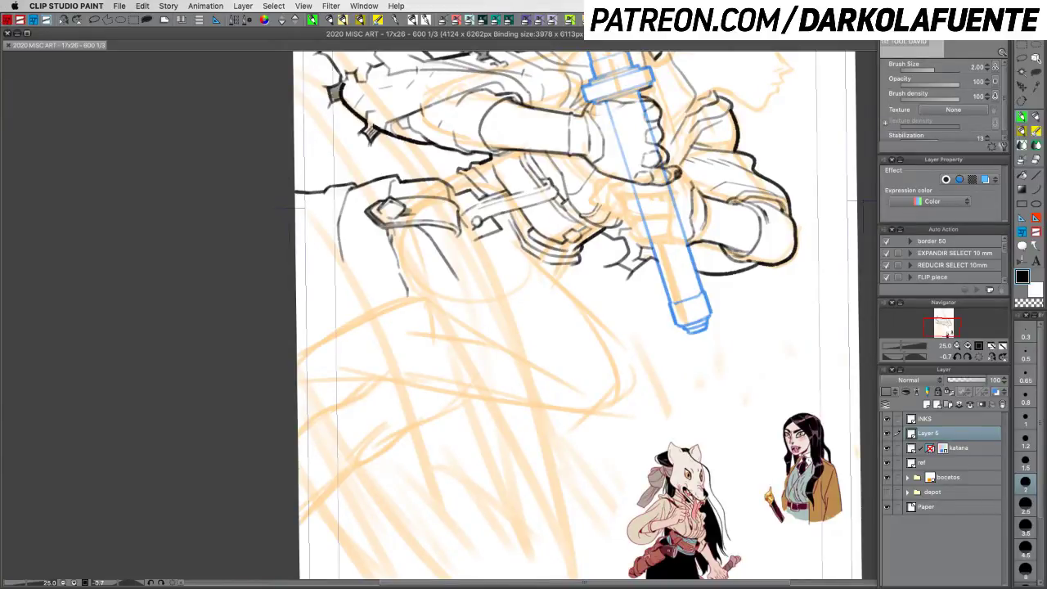
pyautogui.press('Tab')
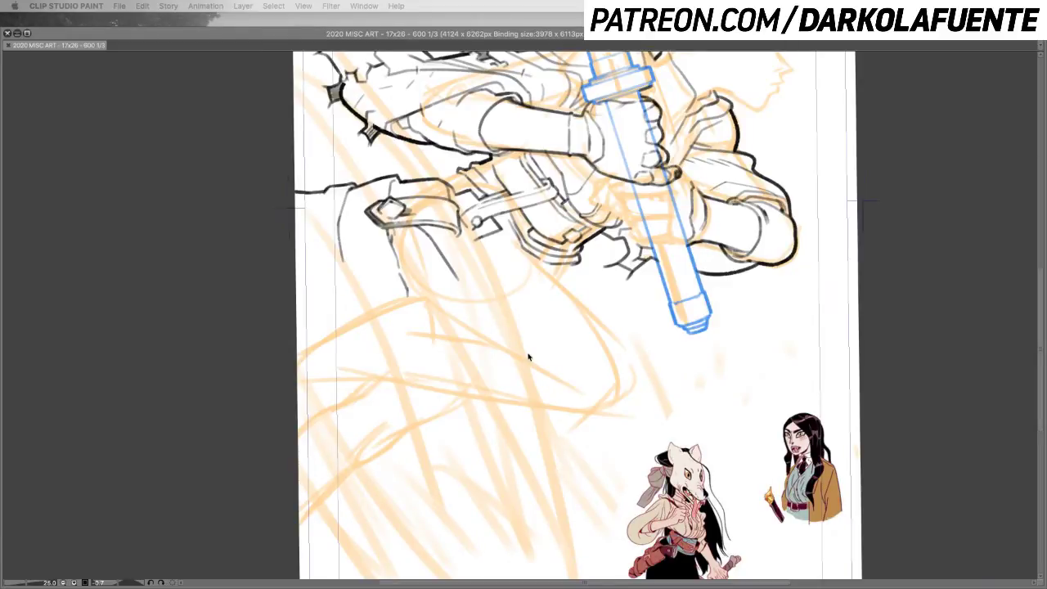
pyautogui.press('Tab')
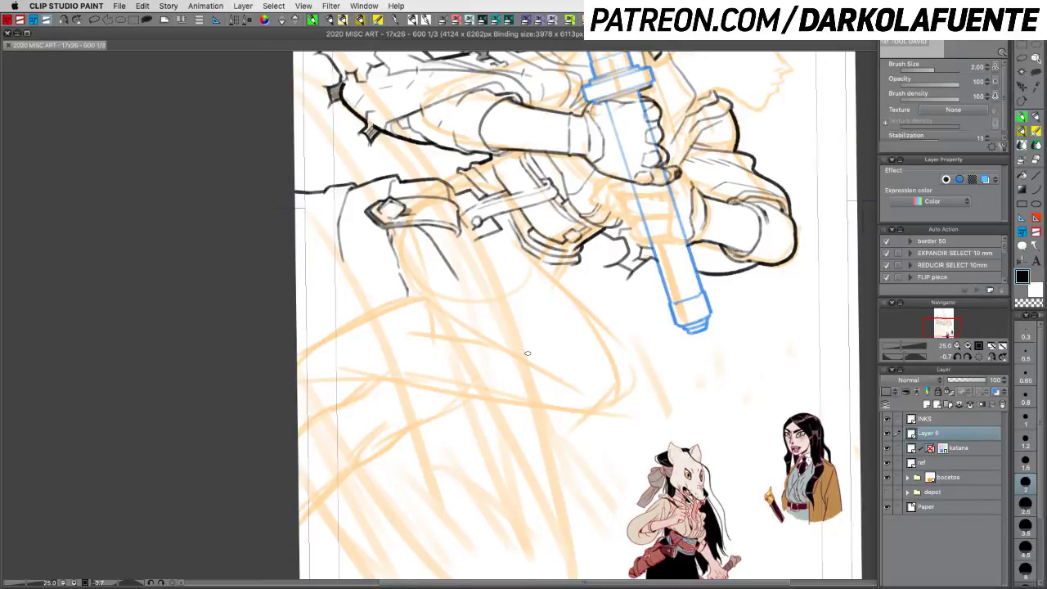
# Step: Extend and thicken the two cloth fold lines on the thigh below the strap, cleaning them up with transparent color
pyautogui.moveTo(409, 292); pyautogui.dragTo(409, 300)
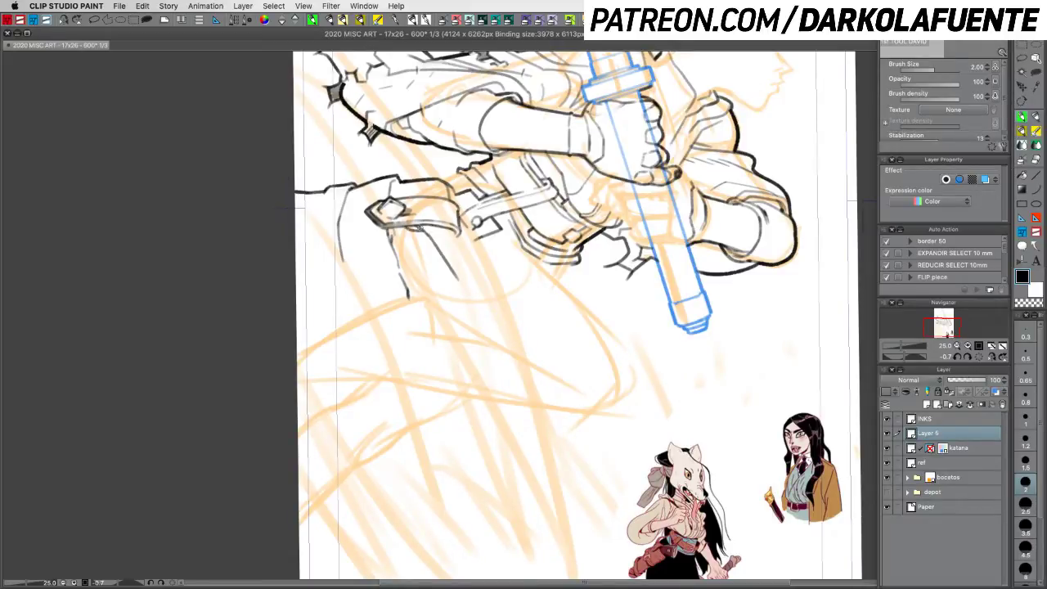
pyautogui.press('c')
pyautogui.press('c')
pyautogui.press('c')
pyautogui.press('c')
pyautogui.moveTo(427, 232); pyautogui.dragTo(475, 301)
pyautogui.press('c')
pyautogui.moveTo(404, 286)
pyautogui.mouseDown()
pyautogui.moveTo(420, 315)
pyautogui.moveTo(481, 338)
pyautogui.mouseUp()
pyautogui.press('c')
pyautogui.press('super+z')
pyautogui.press('r')
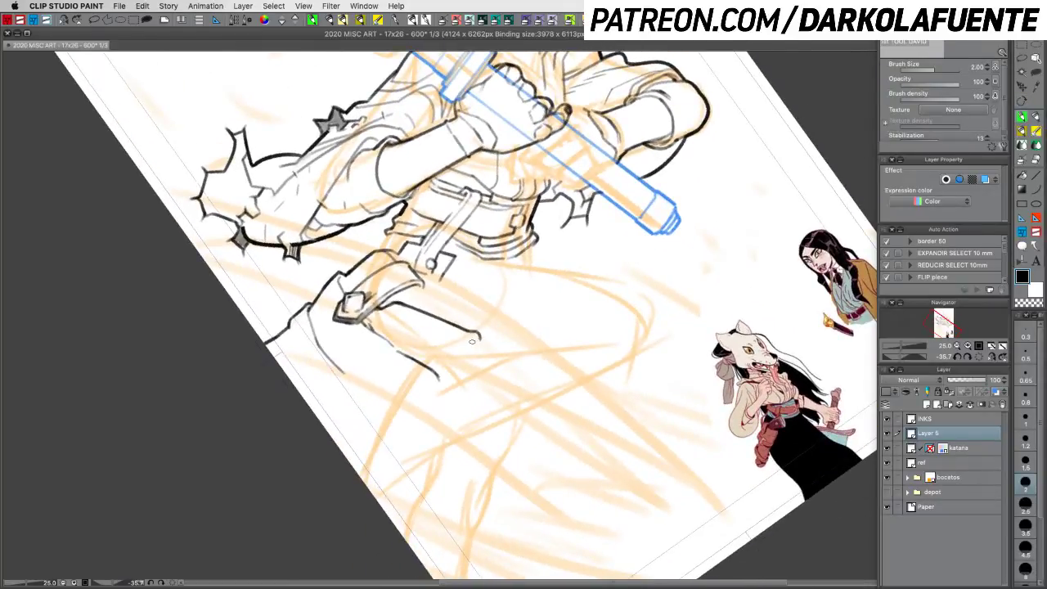
# Step: Close the two parallel lines below the hip strap with a rounded end cap to form a cylinder
pyautogui.moveTo(440, 376); pyautogui.dragTo(458, 378)
pyautogui.moveTo(477, 333)
pyautogui.mouseDown()
pyautogui.moveTo(463, 373)
pyautogui.moveTo(446, 379)
pyautogui.moveTo(469, 362)
pyautogui.moveTo(456, 348)
pyautogui.moveTo(446, 377)
pyautogui.mouseUp()
pyautogui.press('super+z')
pyautogui.moveTo(476, 338)
pyautogui.mouseDown()
pyautogui.moveTo(447, 378)
pyautogui.moveTo(462, 364)
pyautogui.mouseUp()
pyautogui.moveTo(556, 442); pyautogui.dragTo(603, 306)
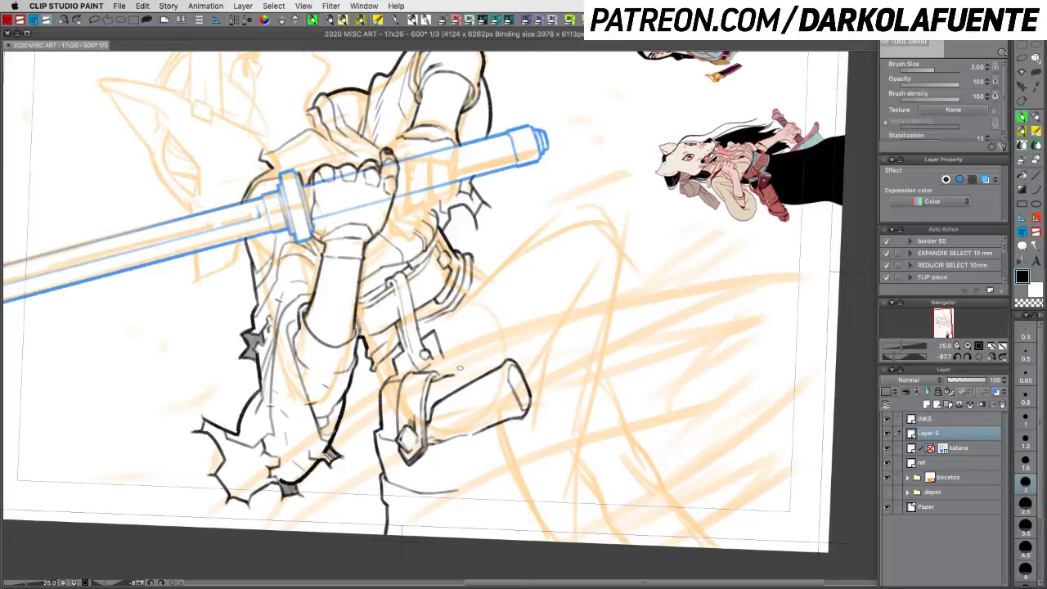
# Step: Ink the back edge and short contour lines of the hip strap above the diamond clasp with the brush at size 1.5
pyautogui.press('super+z')
pyautogui.click(1027, 464)
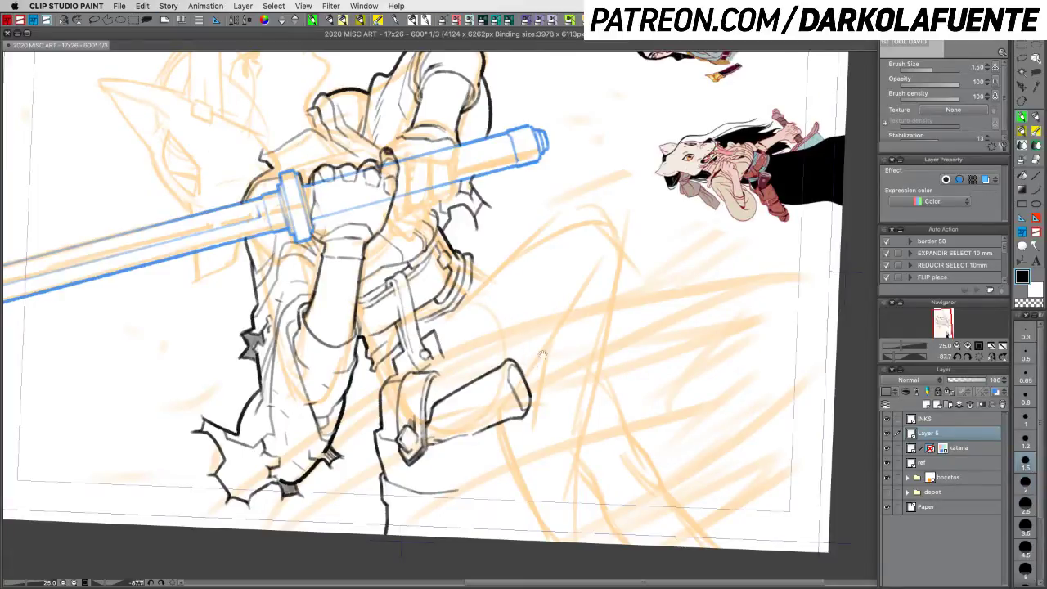
pyautogui.scroll(-2, 544, 355)
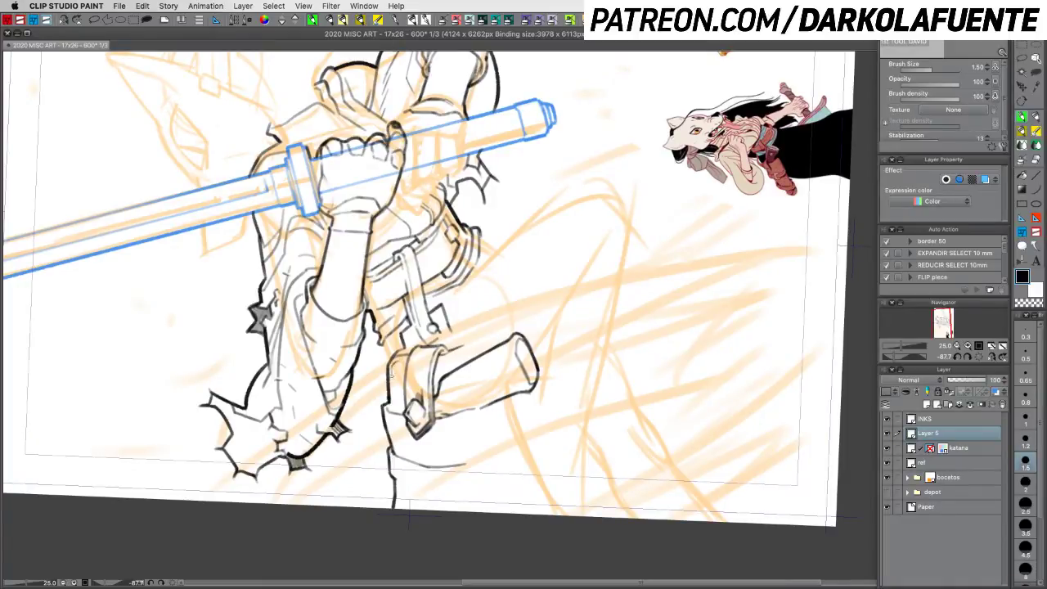
pyautogui.moveTo(393, 378); pyautogui.dragTo(394, 414)
pyautogui.moveTo(398, 362); pyautogui.dragTo(408, 358)
pyautogui.moveTo(405, 334); pyautogui.dragTo(408, 343)
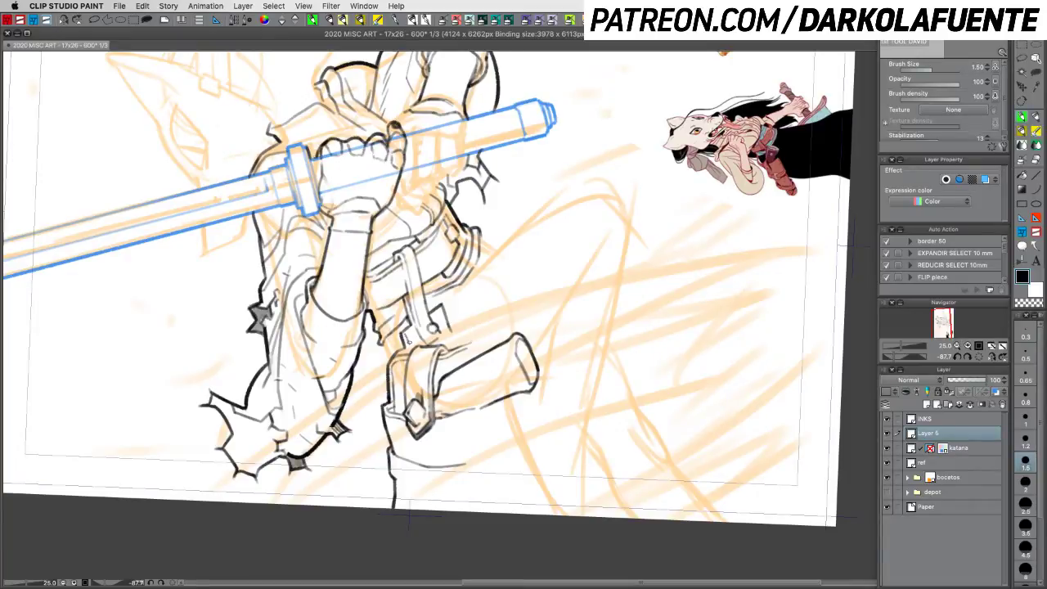
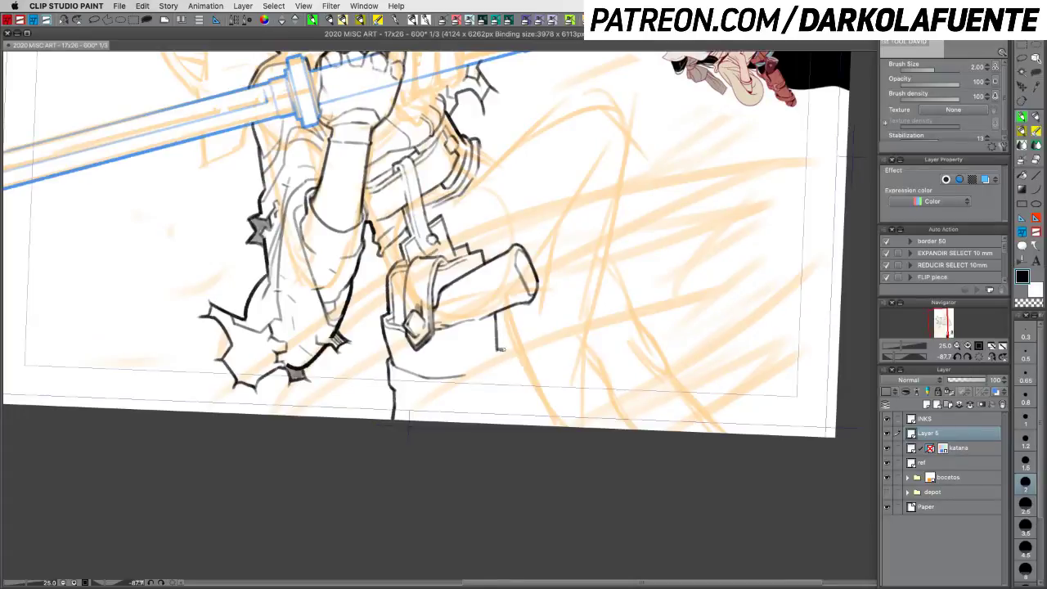
# Step: Ink the thigh's outer contour below the cylinder with a stepped strap edge down to the page border, and save
pyautogui.moveTo(501, 351); pyautogui.dragTo(500, 386)
pyautogui.press('super+z')
pyautogui.moveTo(499, 386); pyautogui.dragTo(491, 422)
pyautogui.press('super+z')
pyautogui.press('super+z')
pyautogui.moveTo(499, 385); pyautogui.dragTo(493, 432)
pyautogui.press('super+s')
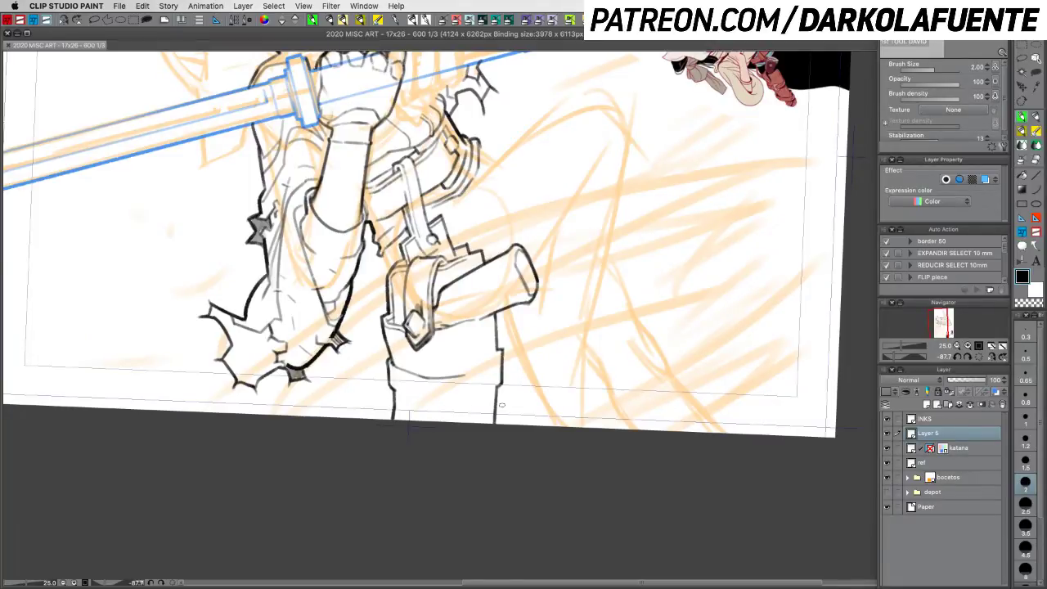
# Step: Ink the curved strap around the thigh and the rectangular buckle frame on it
pyautogui.moveTo(499, 354); pyautogui.dragTo(455, 377)
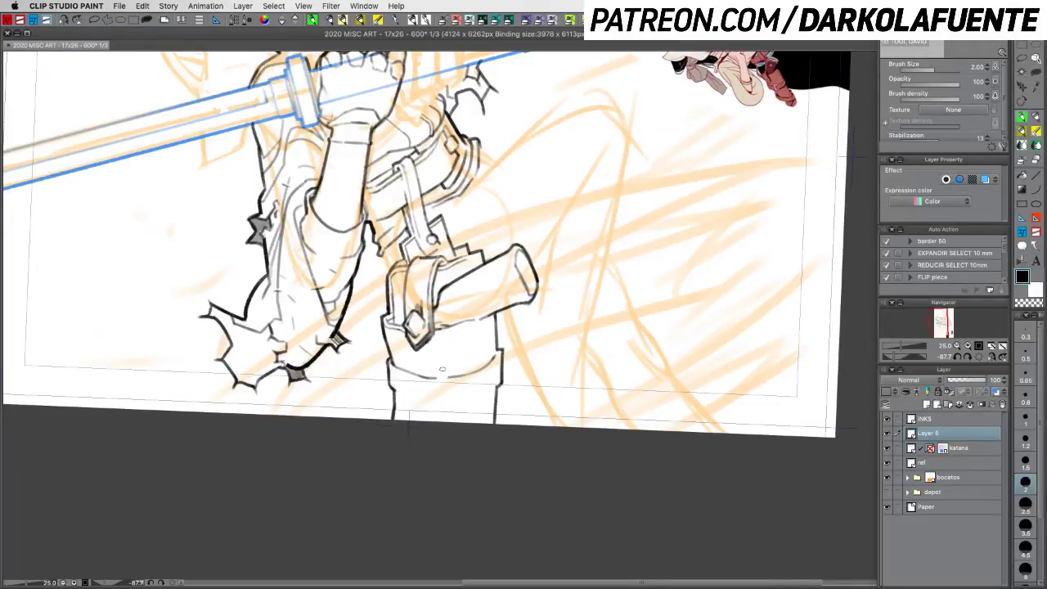
pyautogui.moveTo(437, 375)
pyautogui.mouseDown()
pyautogui.moveTo(439, 407)
pyautogui.moveTo(456, 363)
pyautogui.moveTo(469, 369)
pyautogui.moveTo(446, 402)
pyautogui.mouseUp()
pyautogui.press('c')
pyautogui.press('c')
pyautogui.press('r')
pyautogui.moveTo(617, 337)
pyautogui.mouseDown()
pyautogui.moveTo(603, 264)
pyautogui.moveTo(583, 243)
pyautogui.moveTo(590, 417)
pyautogui.mouseUp()
# Step: Clean up the buckle frame with transparent color, finish the strap section beside it, and save the illustration
pyautogui.press('c')
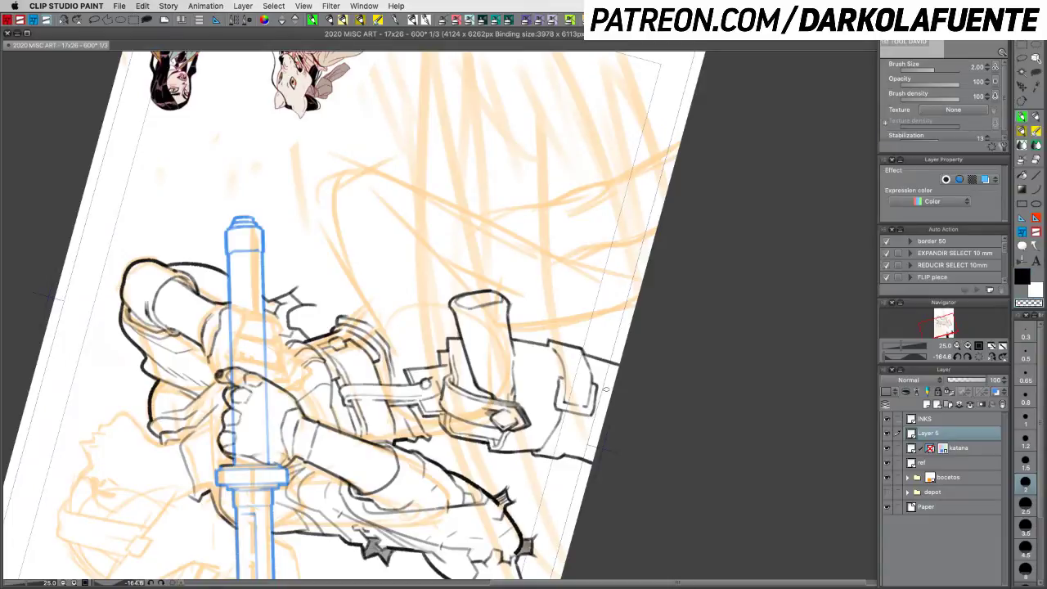
pyautogui.moveTo(632, 383); pyautogui.dragTo(679, 302)
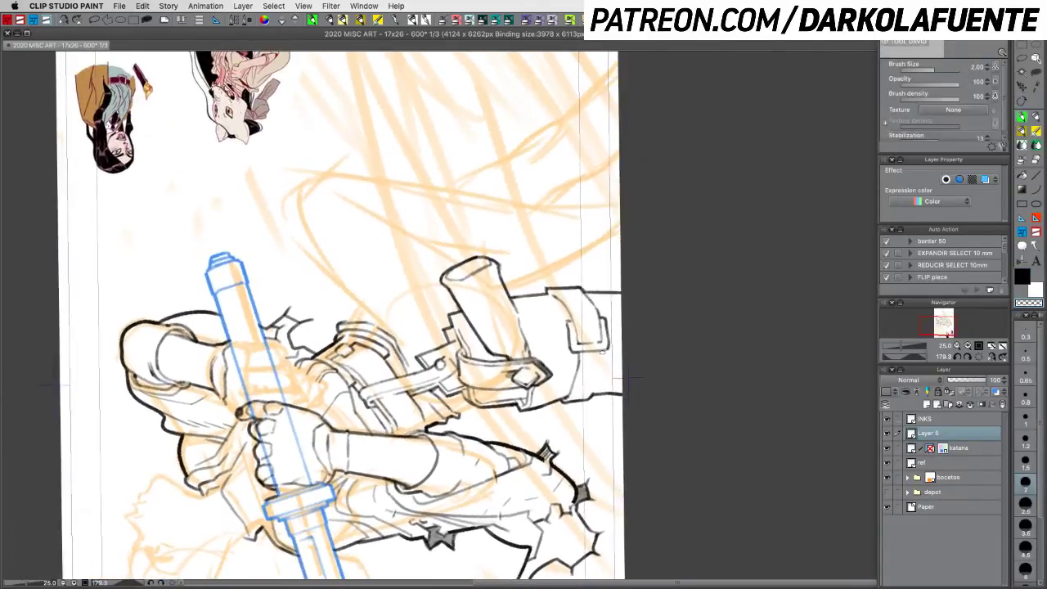
pyautogui.press('c')
pyautogui.press('r')
pyautogui.moveTo(700, 377); pyautogui.dragTo(687, 405)
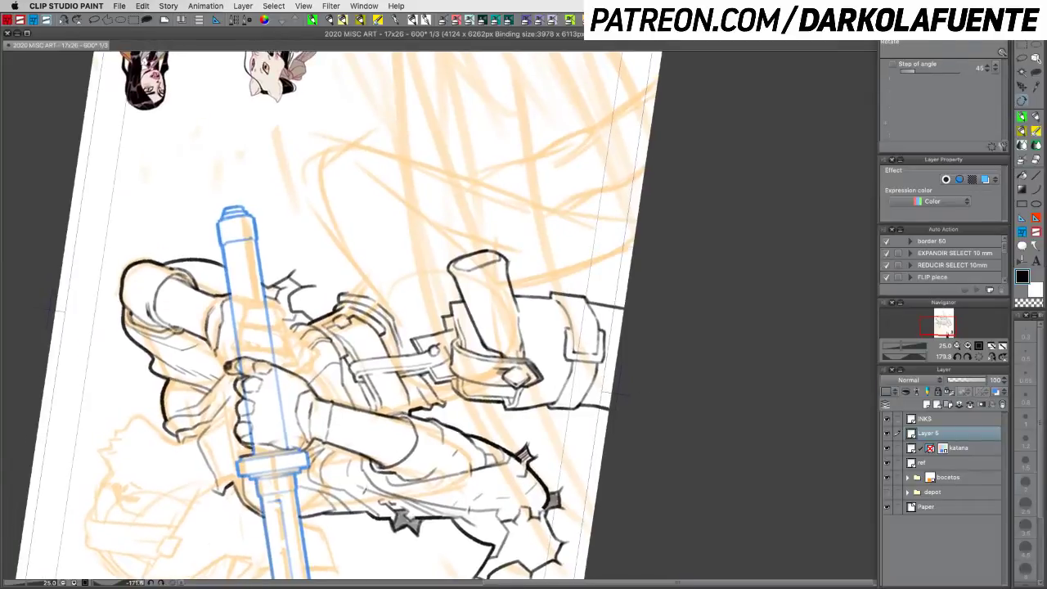
pyautogui.press('p')
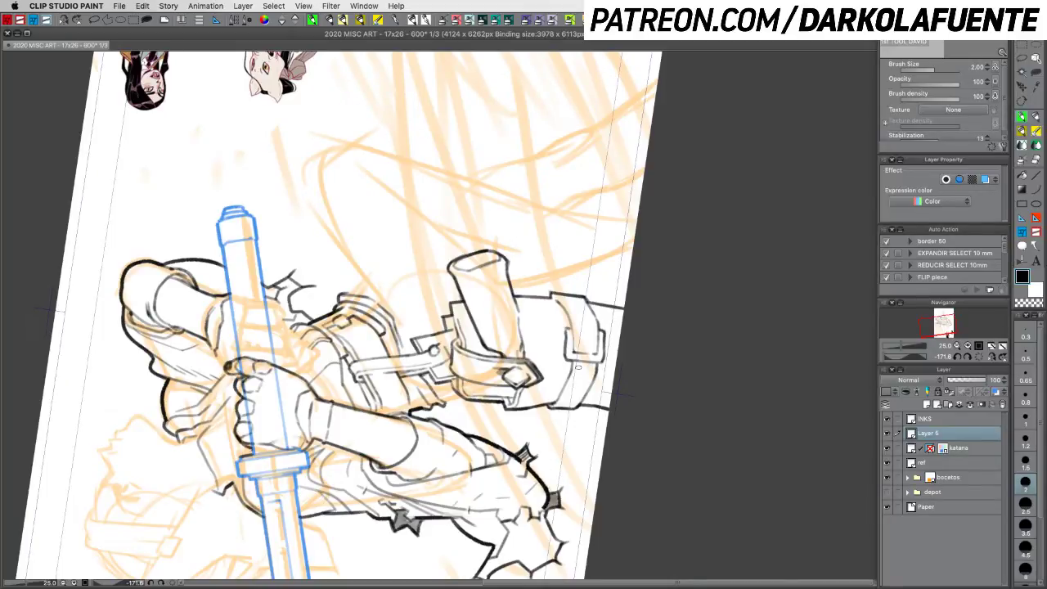
pyautogui.press('super+s')
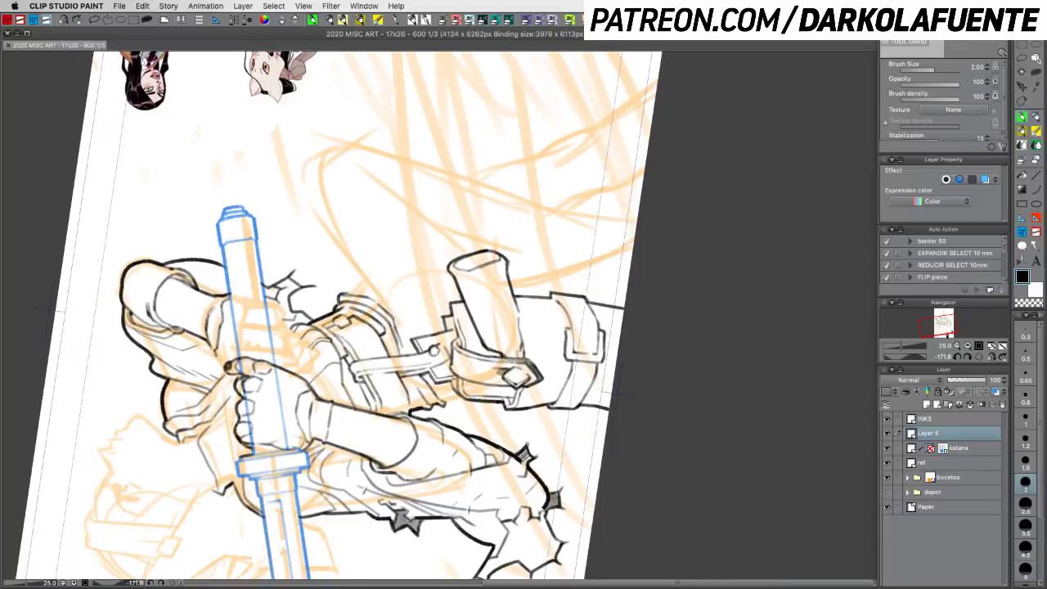
pyautogui.press('Tab')
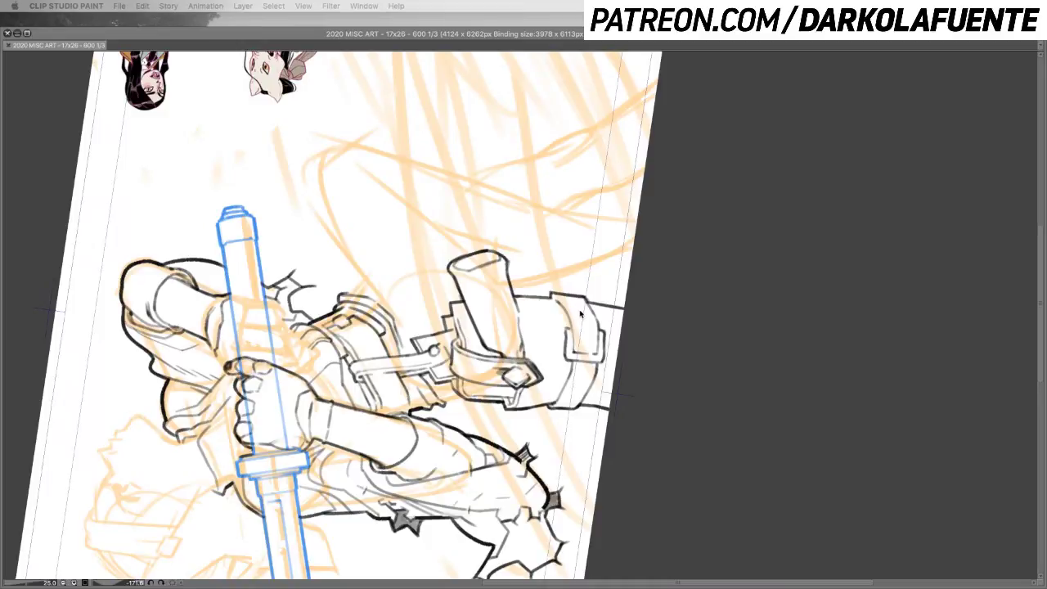
pyautogui.press('Tab')
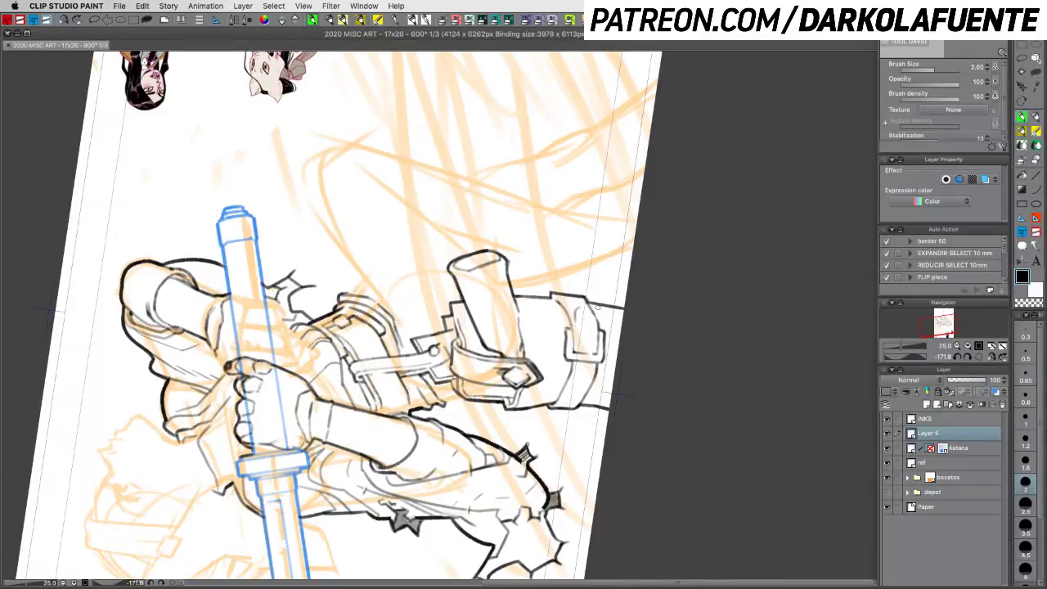
# Step: Ink the strap tongue passing through the thigh buckle, trimming it with transparent color and finishing with brush size 1.5
pyautogui.moveTo(579, 313); pyautogui.dragTo(576, 337)
pyautogui.press('c')
pyautogui.moveTo(592, 313); pyautogui.dragTo(596, 344)
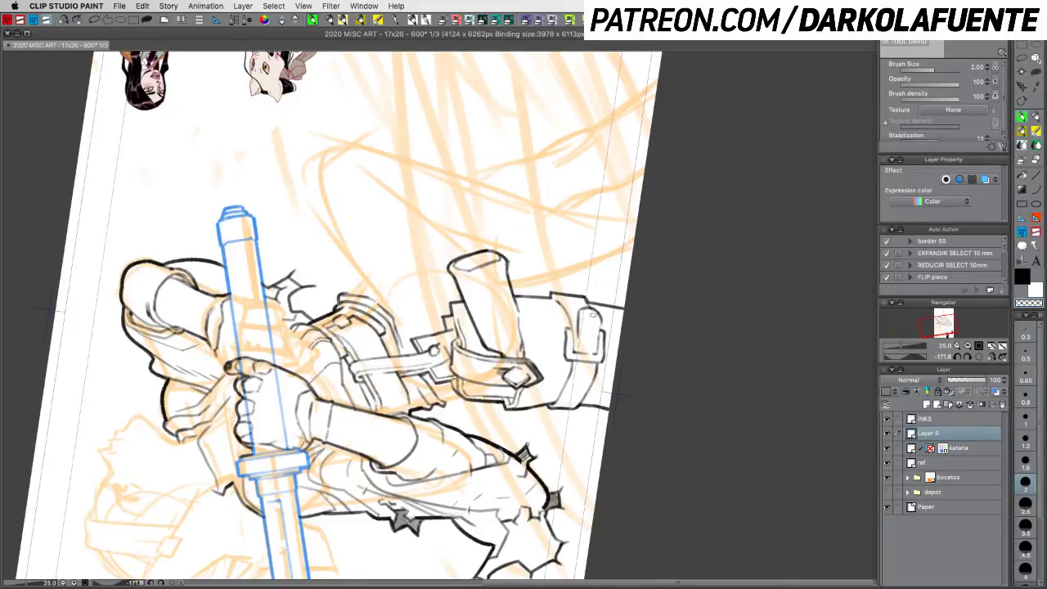
pyautogui.press('c')
pyautogui.moveTo(598, 306)
pyautogui.mouseDown()
pyautogui.moveTo(597, 350)
pyautogui.moveTo(578, 351)
pyautogui.mouseUp()
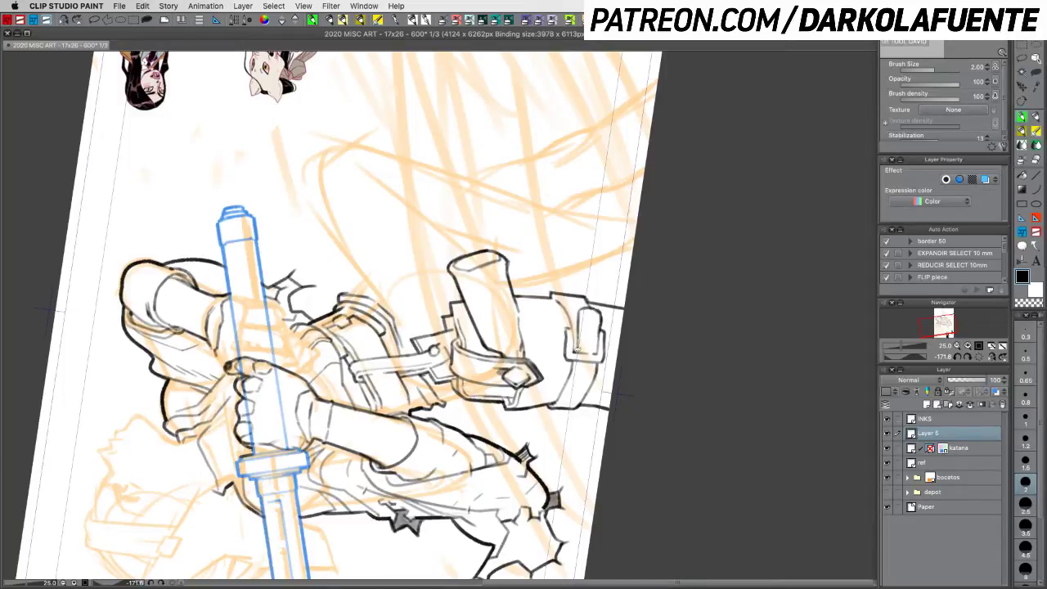
pyautogui.click(1026, 459)
pyautogui.moveTo(577, 335); pyautogui.dragTo(580, 354)
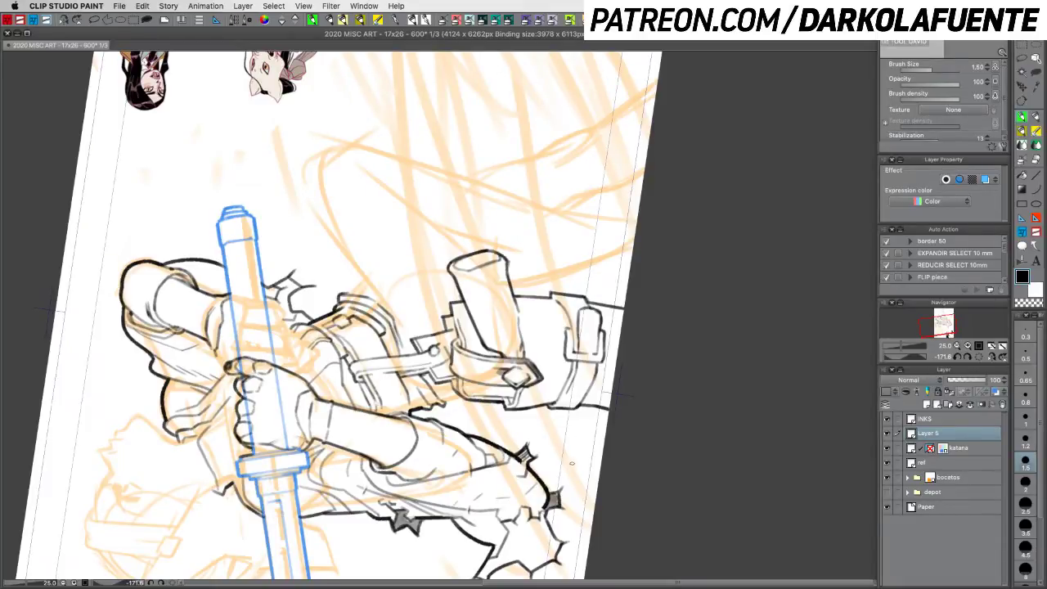
# Step: Round off the strap tongue's outline inside the buckle with transparent color and black touch-up strokes
pyautogui.press('c')
pyautogui.press('c')
pyautogui.press('c')
pyautogui.press('c')
pyautogui.press('c')
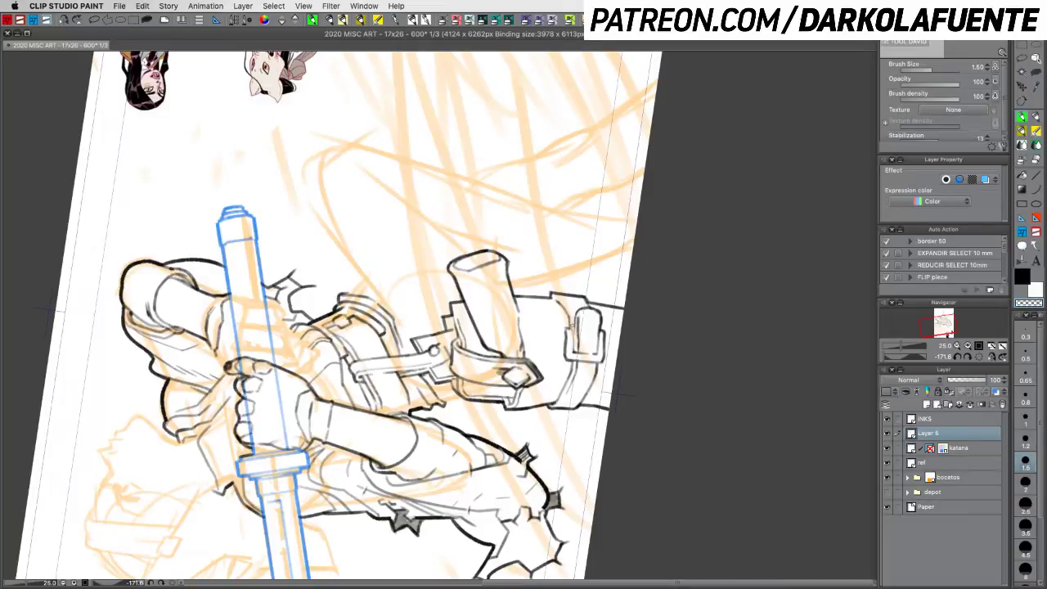
pyautogui.moveTo(574, 333); pyautogui.dragTo(574, 319)
pyautogui.press('c')
pyautogui.moveTo(576, 321); pyautogui.dragTo(579, 313)
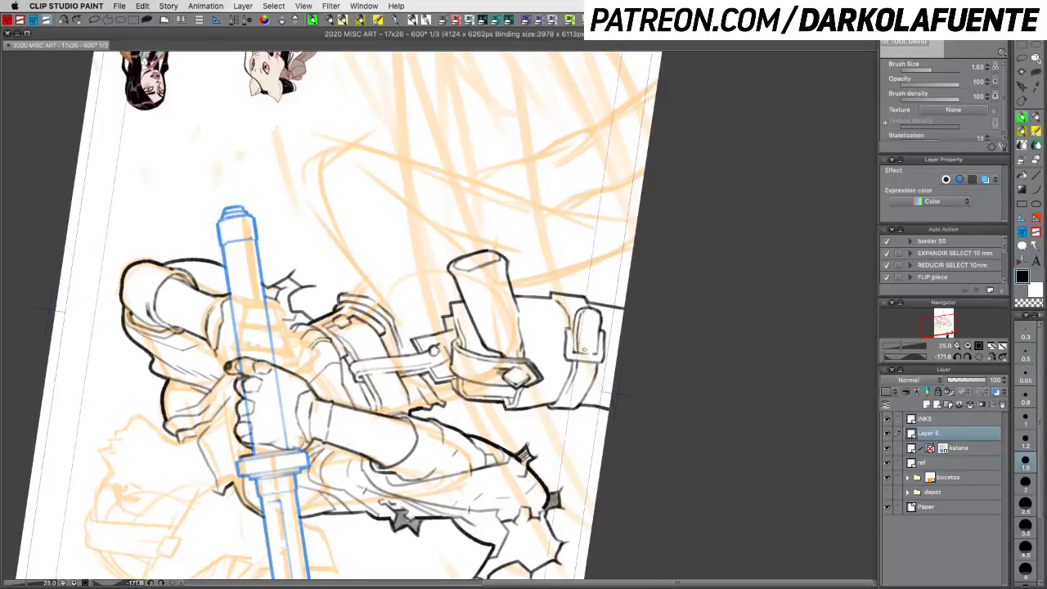
# Step: Ink a second inner edge line along the thigh strap beside the buckle, and save the illustration
pyautogui.press('c')
pyautogui.press('c')
pyautogui.moveTo(570, 300); pyautogui.dragTo(578, 305)
pyautogui.moveTo(568, 302); pyautogui.dragTo(573, 318)
pyautogui.moveTo(563, 329); pyautogui.dragTo(568, 342)
pyautogui.moveTo(568, 342); pyautogui.dragTo(571, 358)
pyautogui.moveTo(568, 349); pyautogui.dragTo(570, 362)
pyautogui.moveTo(565, 361); pyautogui.dragTo(571, 366)
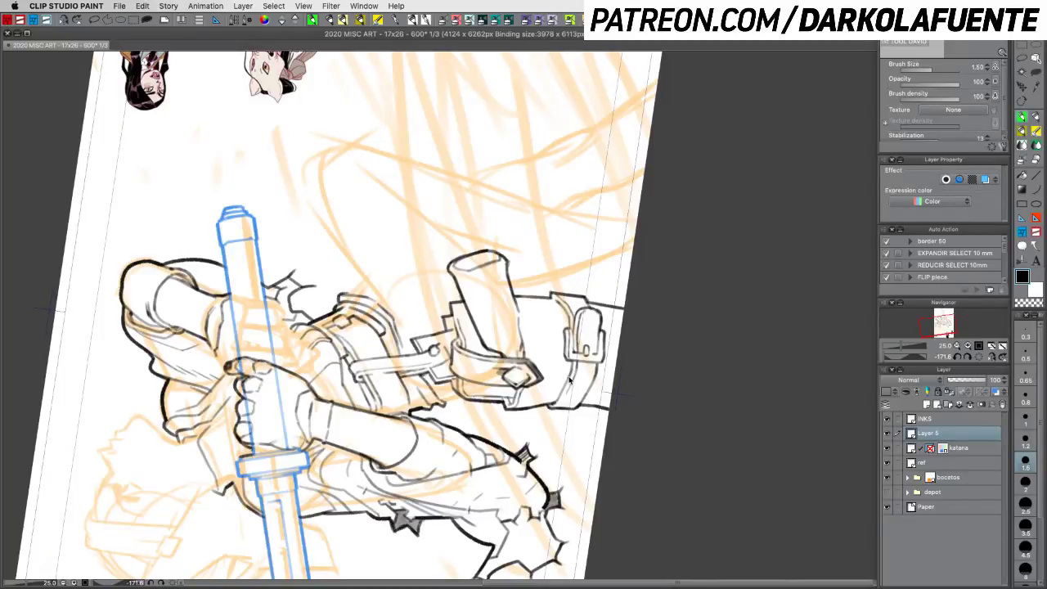
pyautogui.press('super+s')
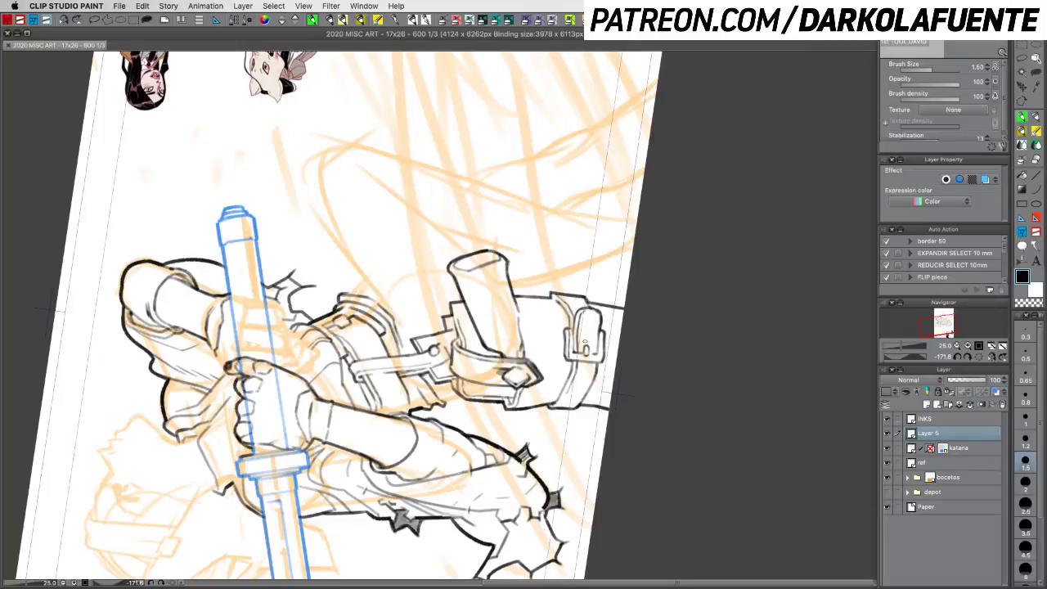
# Step: Ink the buckle's prong and the row of eyelets along the thigh strap
pyautogui.press('c')
pyautogui.moveTo(585, 342); pyautogui.dragTo(595, 349)
pyautogui.press('c')
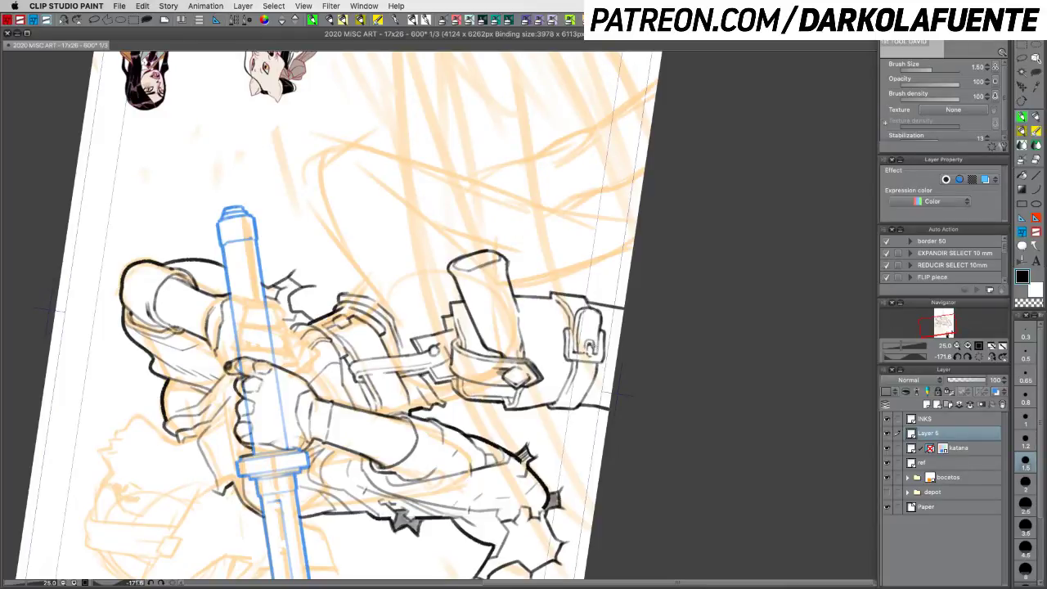
pyautogui.moveTo(588, 323); pyautogui.dragTo(593, 323)
pyautogui.moveTo(584, 364)
pyautogui.mouseDown()
pyautogui.moveTo(583, 382)
pyautogui.moveTo(591, 380)
pyautogui.mouseUp()
pyautogui.hotkey('ctrl', 'z')
pyautogui.moveTo(563, 315)
pyautogui.mouseDown()
pyautogui.moveTo(566, 328)
pyautogui.moveTo(572, 314)
pyautogui.mouseUp()
pyautogui.moveTo(632, 360); pyautogui.dragTo(468, 477)
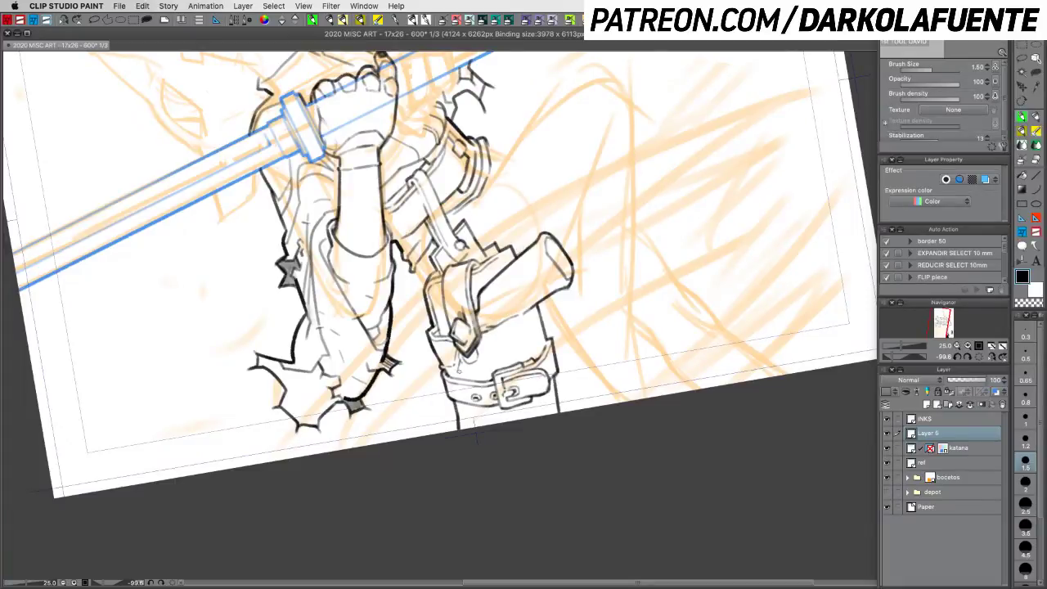
# Step: Ink the first cloth wrinkles beneath the diamond clasp, clean them up with transparent color, and save
pyautogui.press('c')
pyautogui.press('super+z')
pyautogui.press('c')
pyautogui.press('c')
pyautogui.press('c')
pyautogui.press('c')
pyautogui.press('c')
pyautogui.moveTo(457, 361); pyautogui.dragTo(482, 364)
pyautogui.press('c')
pyautogui.moveTo(458, 360); pyautogui.dragTo(454, 352)
pyautogui.press('c')
pyautogui.hotkey('shift', 'space')
pyautogui.moveTo(591, 364)
pyautogui.mouseDown()
pyautogui.moveTo(547, 404)
pyautogui.moveTo(472, 379)
pyautogui.mouseUp()
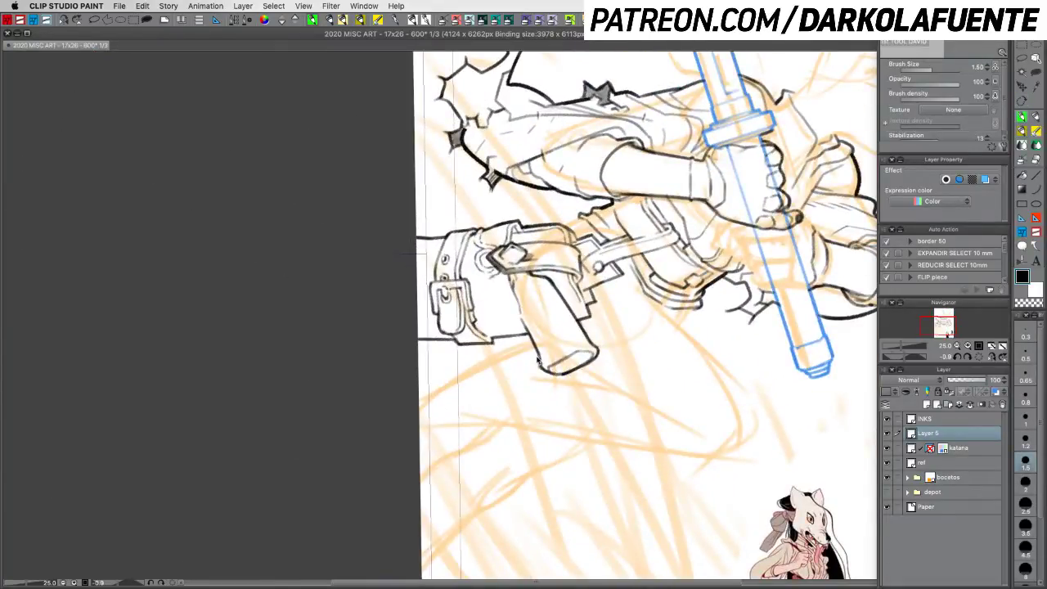
pyautogui.press('super+s')
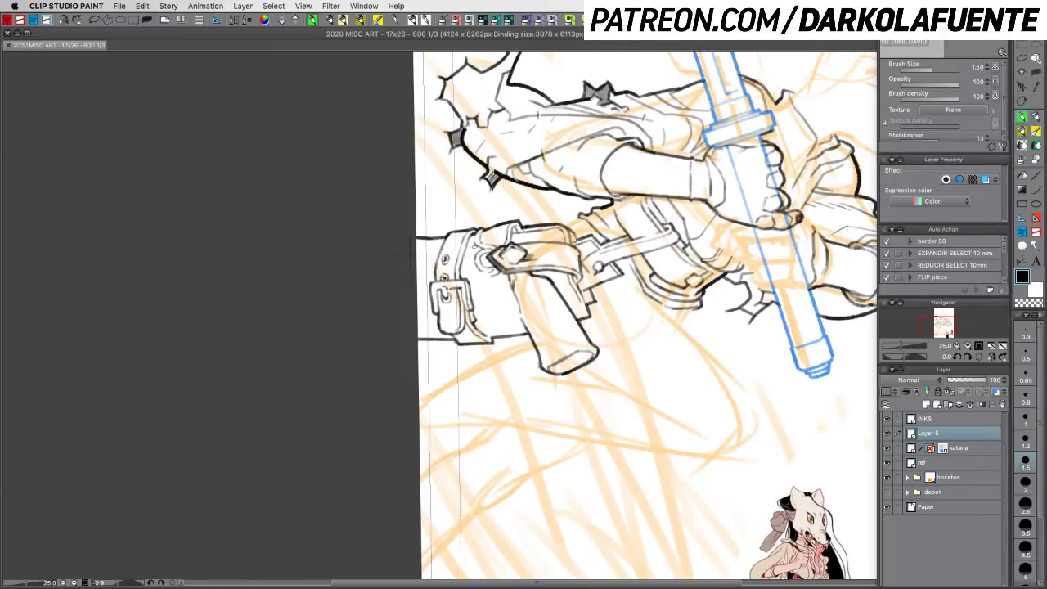
# Step: Add more fold lines to the cloth between the diamond clasp and the buckled thigh strap, and save
pyautogui.moveTo(475, 246)
pyautogui.mouseDown()
pyautogui.moveTo(464, 316)
pyautogui.moveTo(469, 310)
pyautogui.mouseUp()
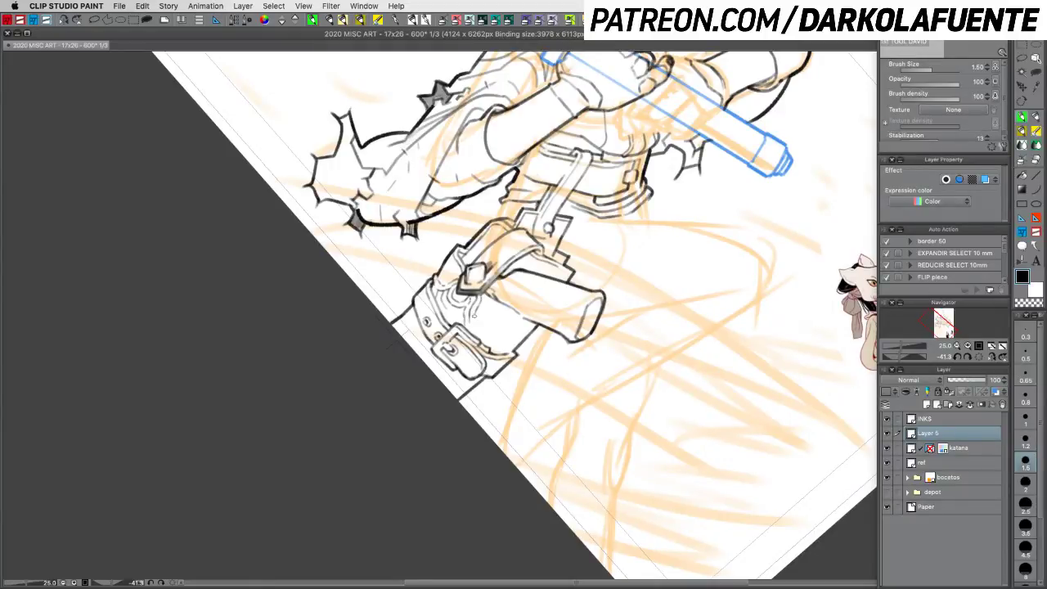
pyautogui.moveTo(453, 265); pyautogui.dragTo(496, 232)
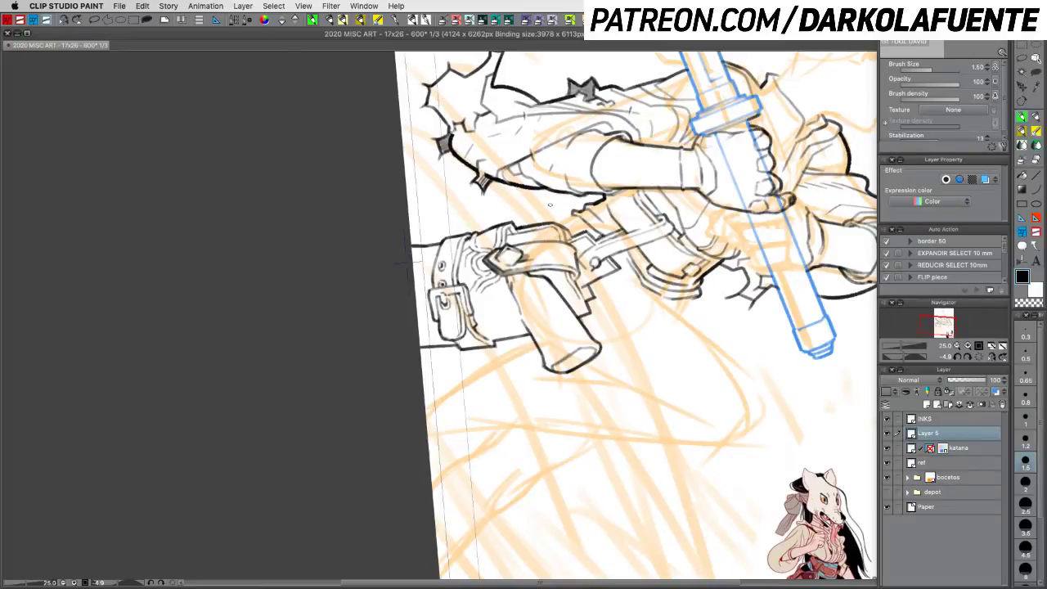
pyautogui.press('super+s')
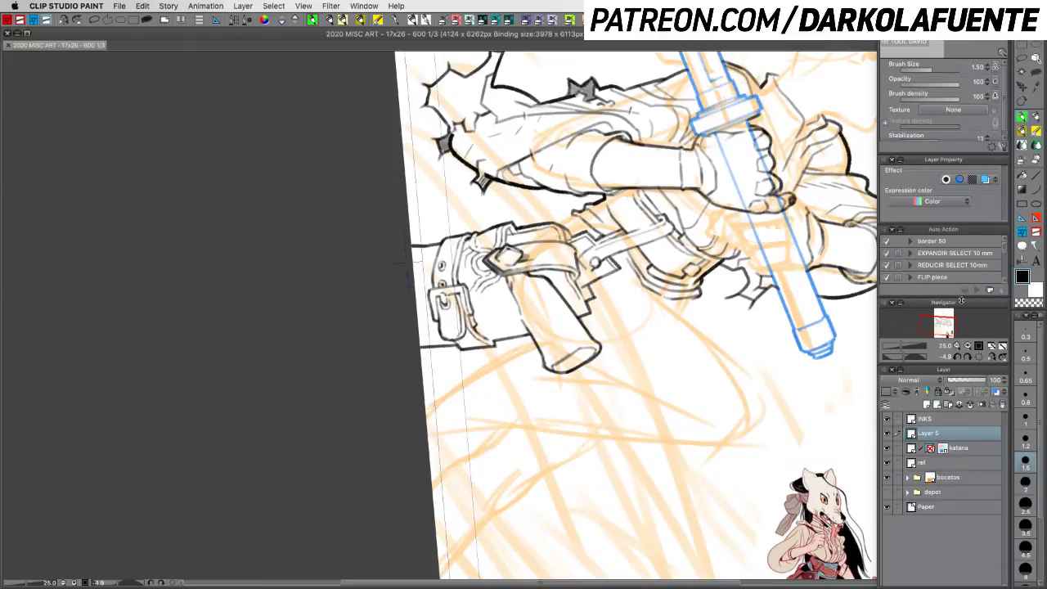
# Step: Reset the canvas rotation, fit the whole page in view, and hide the ref layer
pyautogui.click(985, 357)
pyautogui.click(1003, 346)
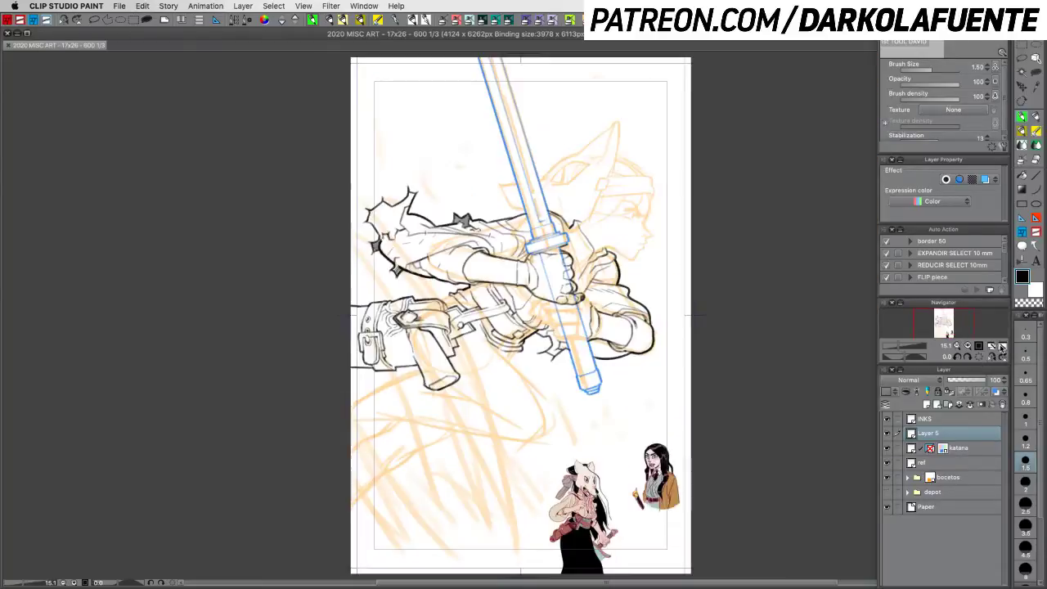
pyautogui.click(887, 463)
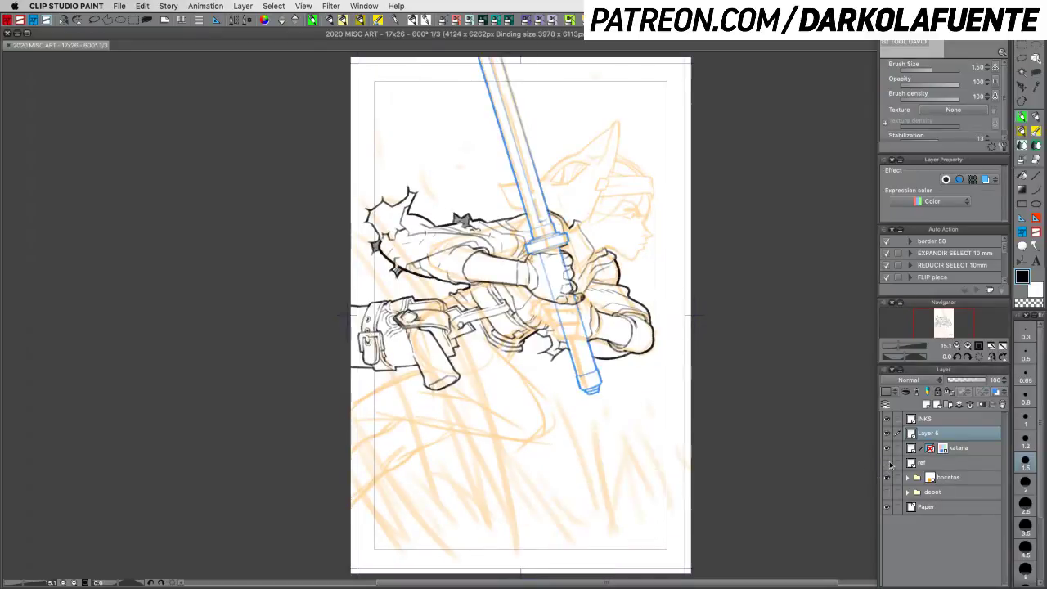
# Step: Select the layers from INKS through the bocetos folder, select the entire canvas, and copy it
pyautogui.click(944, 419)
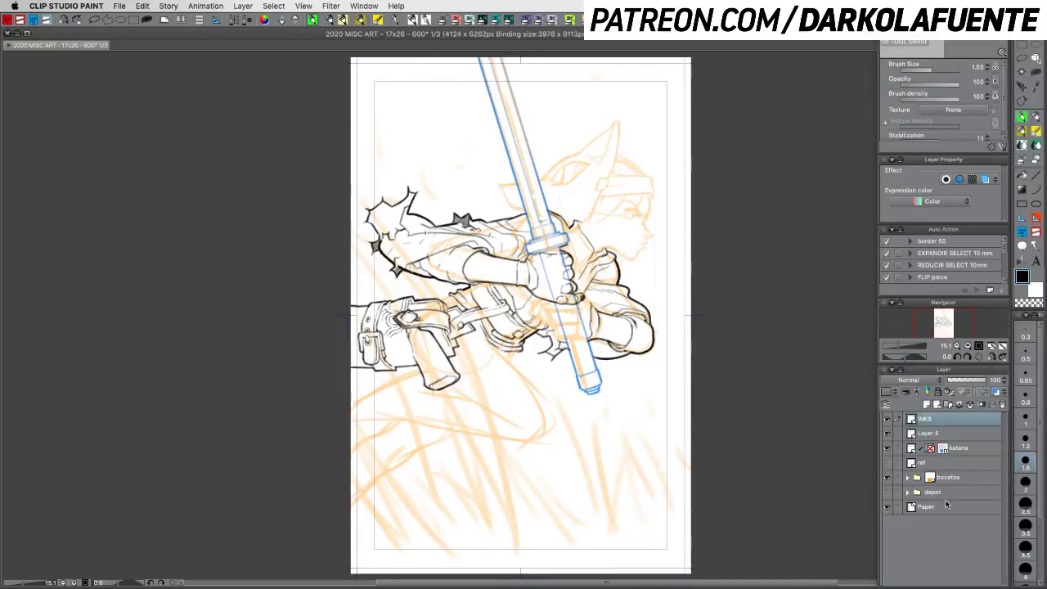
pyautogui.keyDown('shift'); pyautogui.click(946, 478); pyautogui.keyUp('shift')
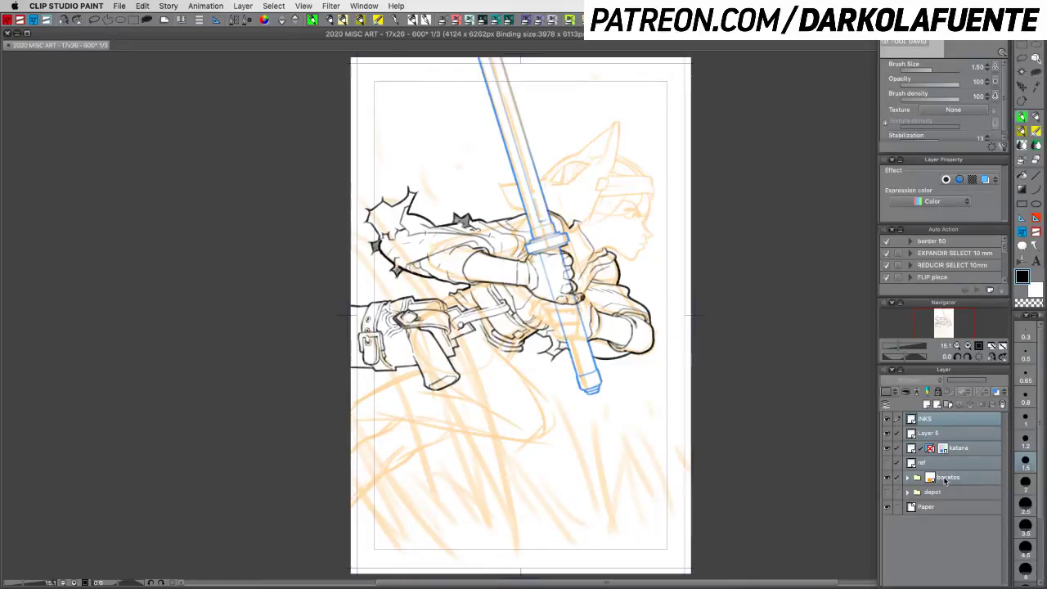
pyautogui.press('super+a')
pyautogui.press('super+c')
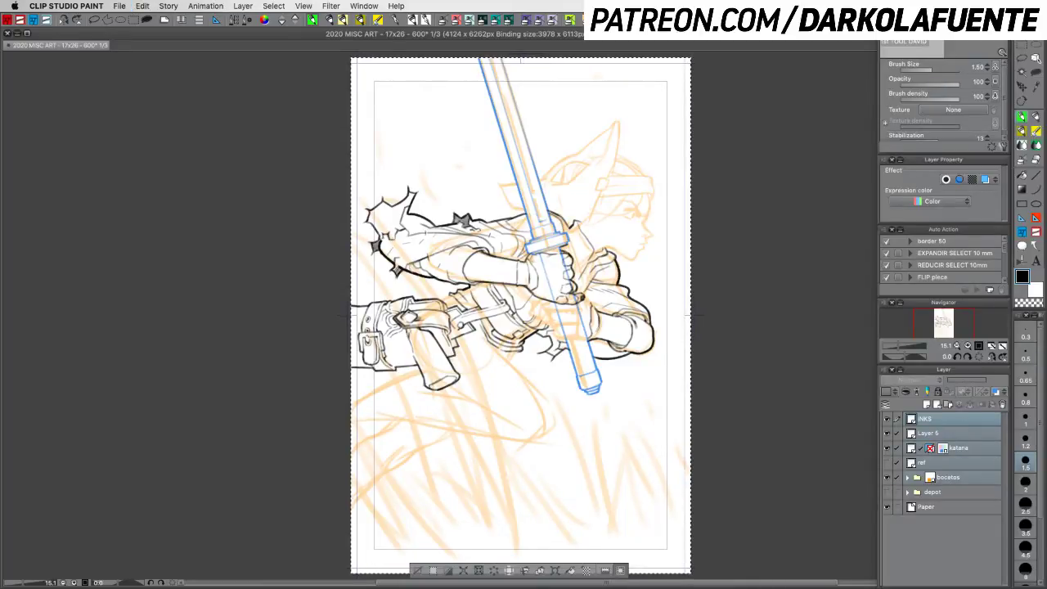
pyautogui.press('Tab')
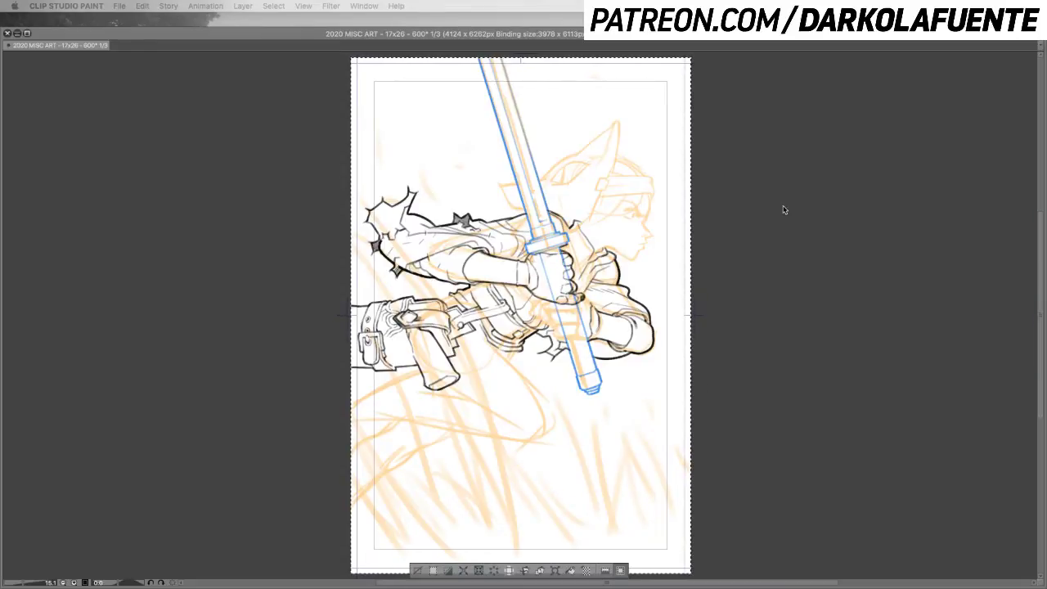
pyautogui.press('Tab')
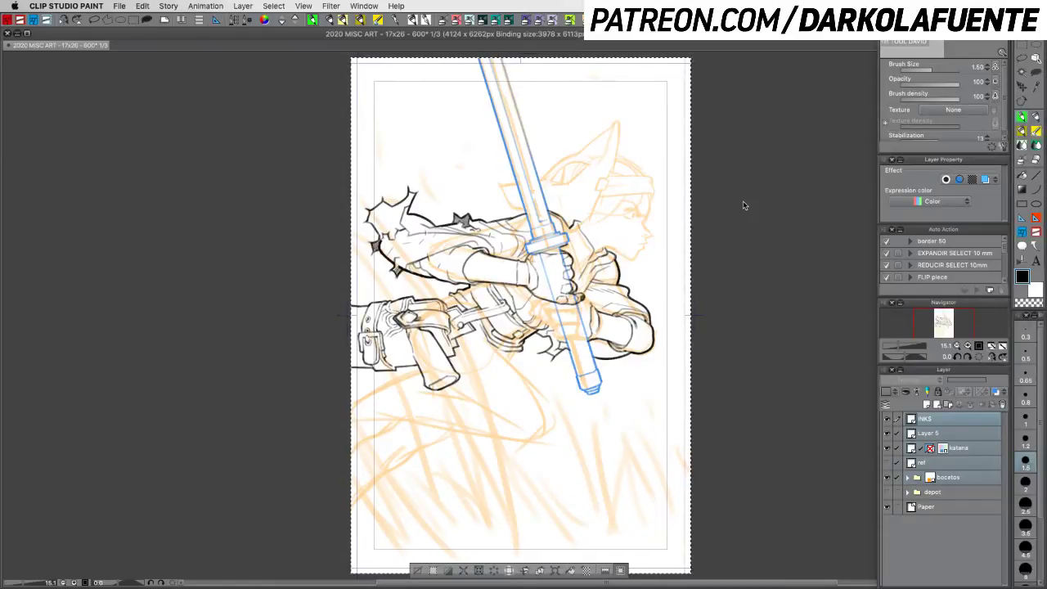
# Step: Clear the canvas selection and tint the INKS layer with its layer color to identify its lines around the thigh strap
pyautogui.press('super+d')
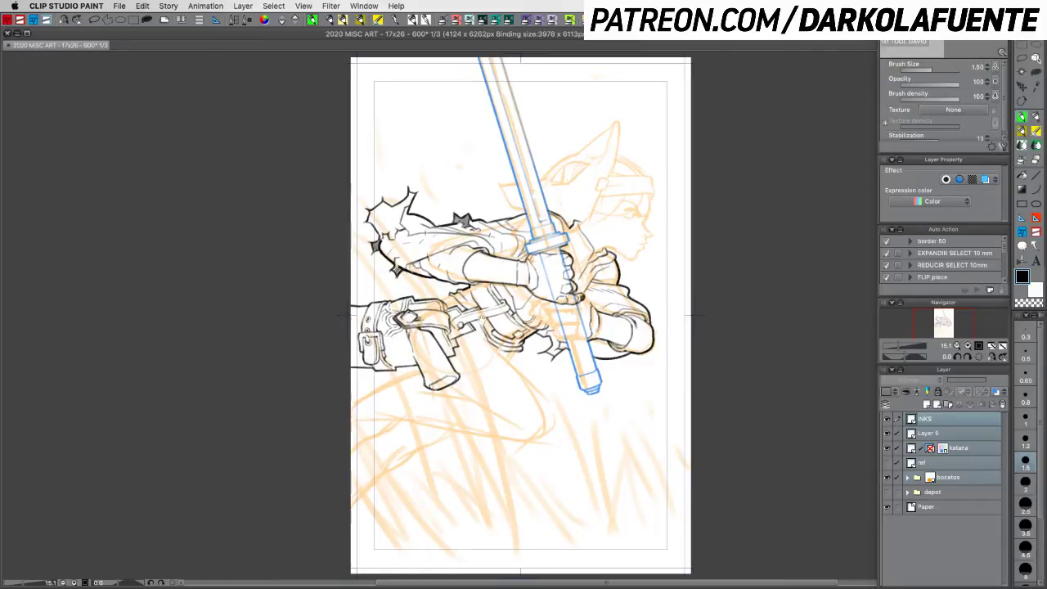
pyautogui.moveTo(523, 292); pyautogui.dragTo(623, 258)
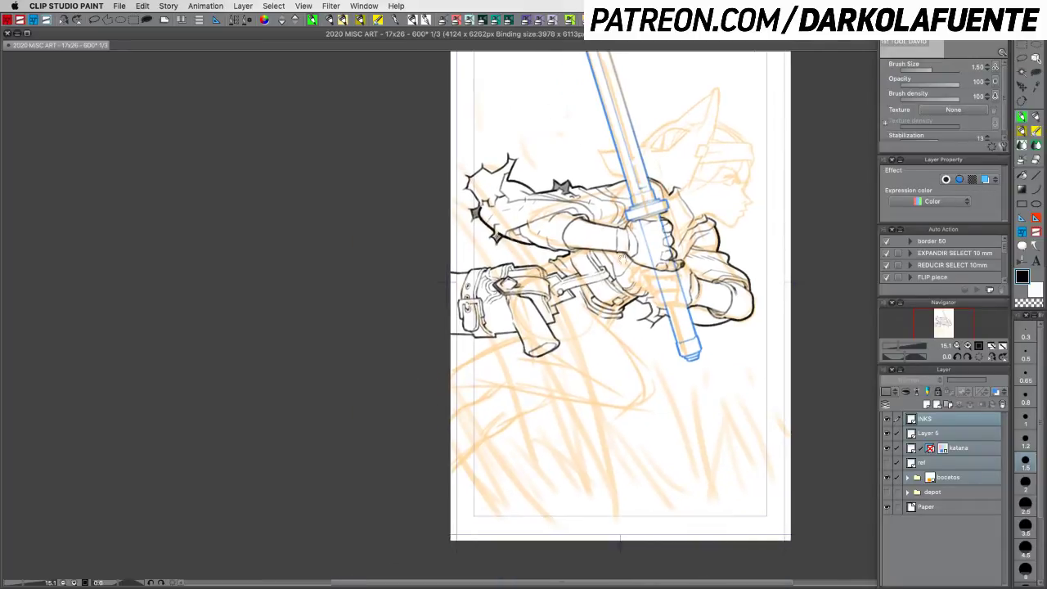
pyautogui.click(967, 345)
pyautogui.moveTo(594, 334); pyautogui.dragTo(617, 370)
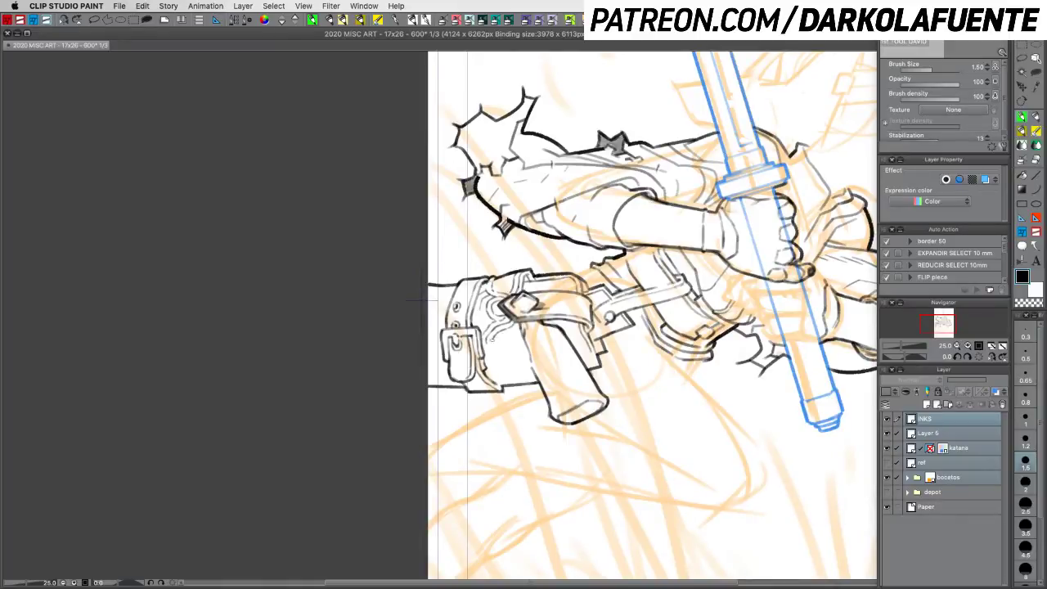
pyautogui.press('r')
pyautogui.moveTo(617, 370)
pyautogui.mouseDown()
pyautogui.moveTo(630, 319)
pyautogui.moveTo(611, 255)
pyautogui.moveTo(573, 222)
pyautogui.mouseUp()
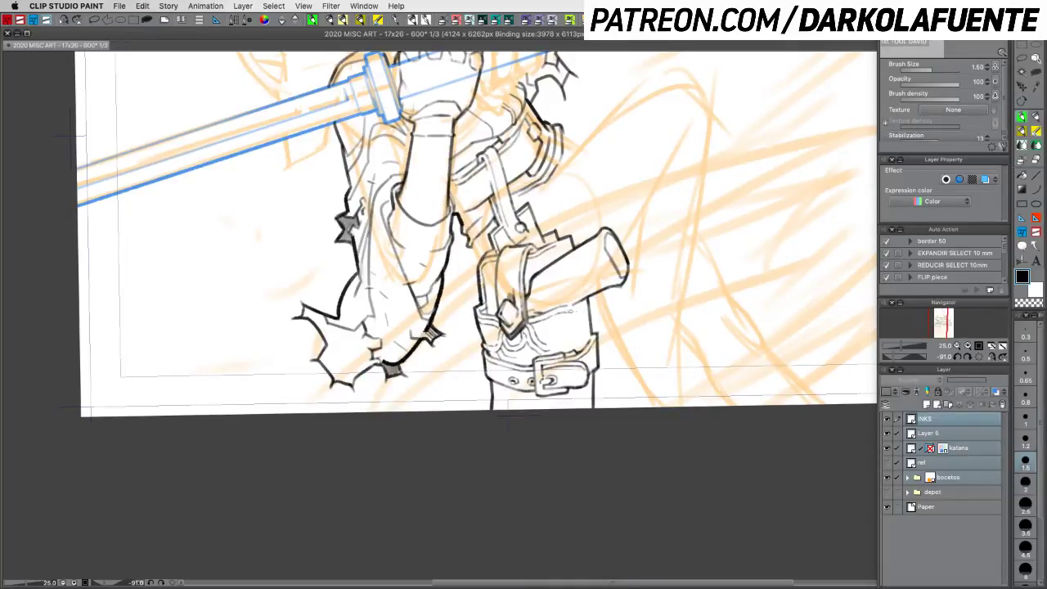
pyautogui.moveTo(571, 312); pyautogui.dragTo(589, 301)
pyautogui.press('c')
pyautogui.click(973, 455)
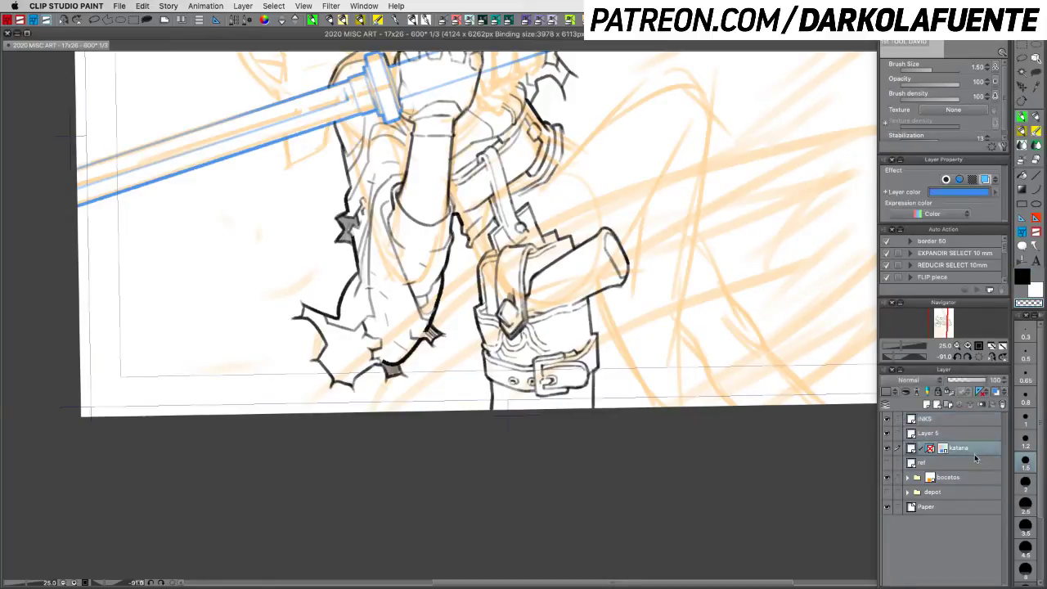
pyautogui.click(886, 420)
pyautogui.click(887, 420)
pyautogui.click(887, 420)
pyautogui.click(955, 422)
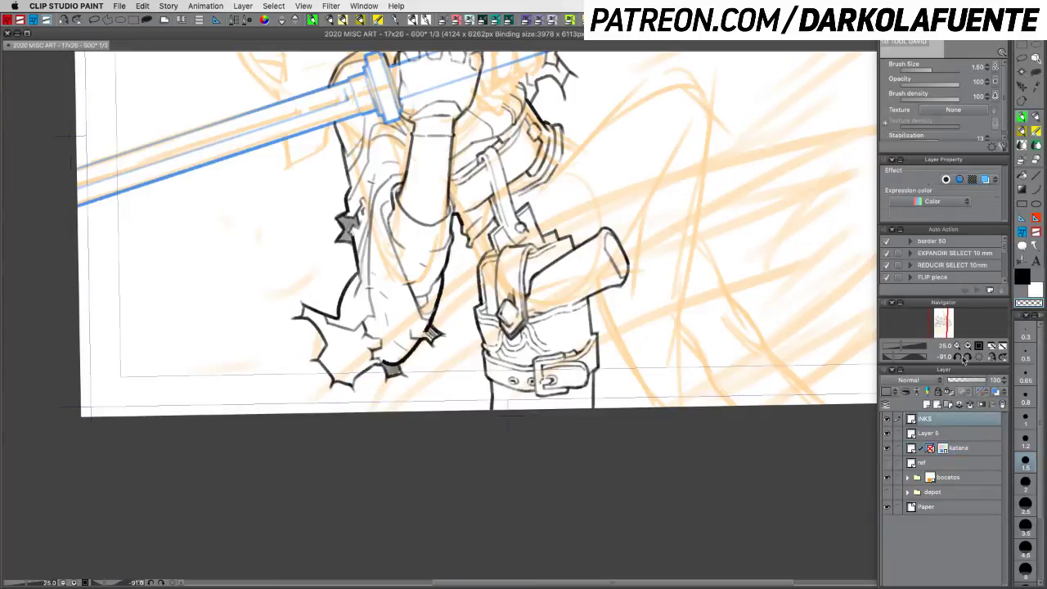
pyautogui.click(996, 393)
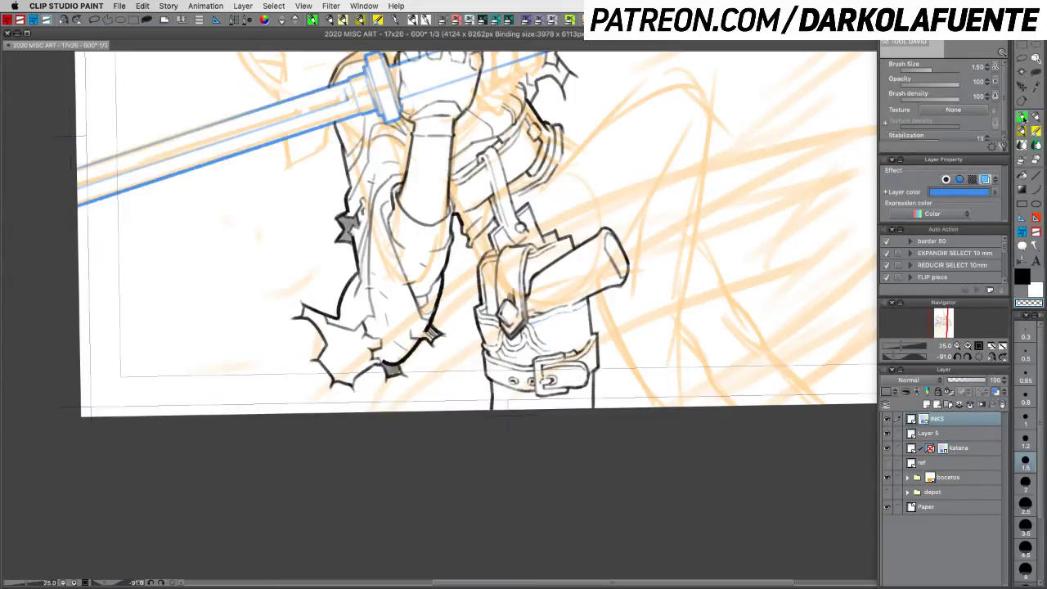
# Step: Lasso the cloth and strap area below the diamond clasp on INKS, copy it, and turn the layer color off
pyautogui.click(1022, 59)
pyautogui.moveTo(623, 278)
pyautogui.mouseDown()
pyautogui.moveTo(524, 275)
pyautogui.moveTo(668, 334)
pyautogui.mouseUp()
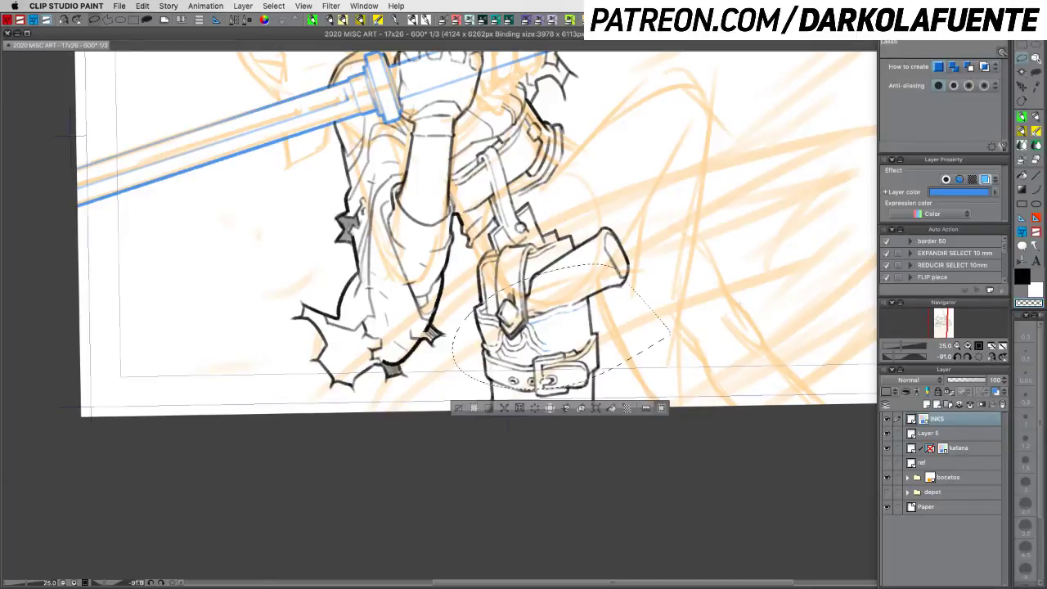
pyautogui.press('super+c')
pyautogui.press('super+v')
pyautogui.click(997, 391)
pyautogui.press('super+c')
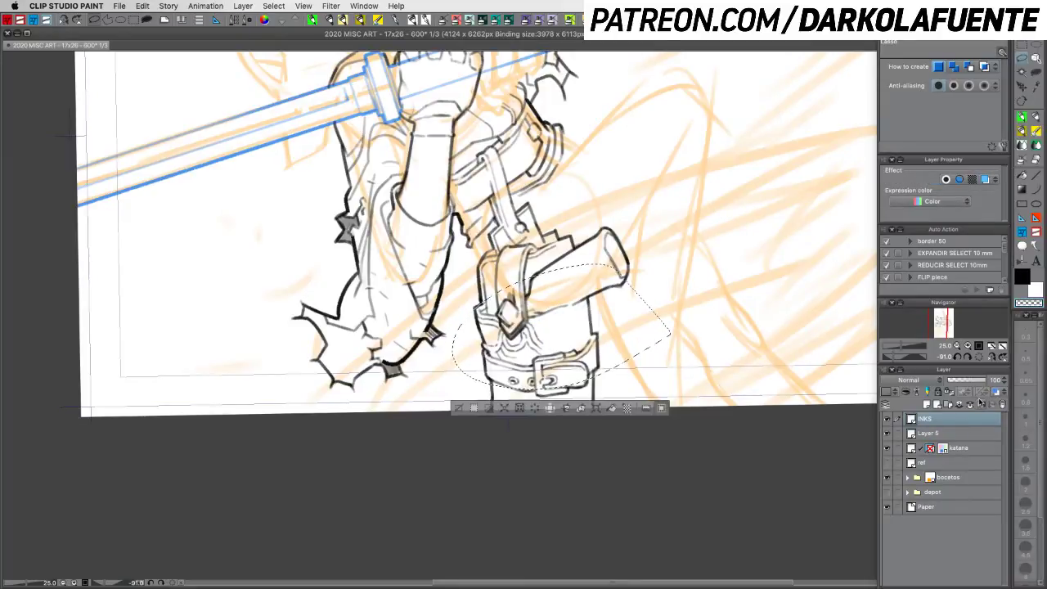
# Step: Paste the copied lines above Layer 5, merge them down into Layer 5, and clear the selection
pyautogui.click(962, 434)
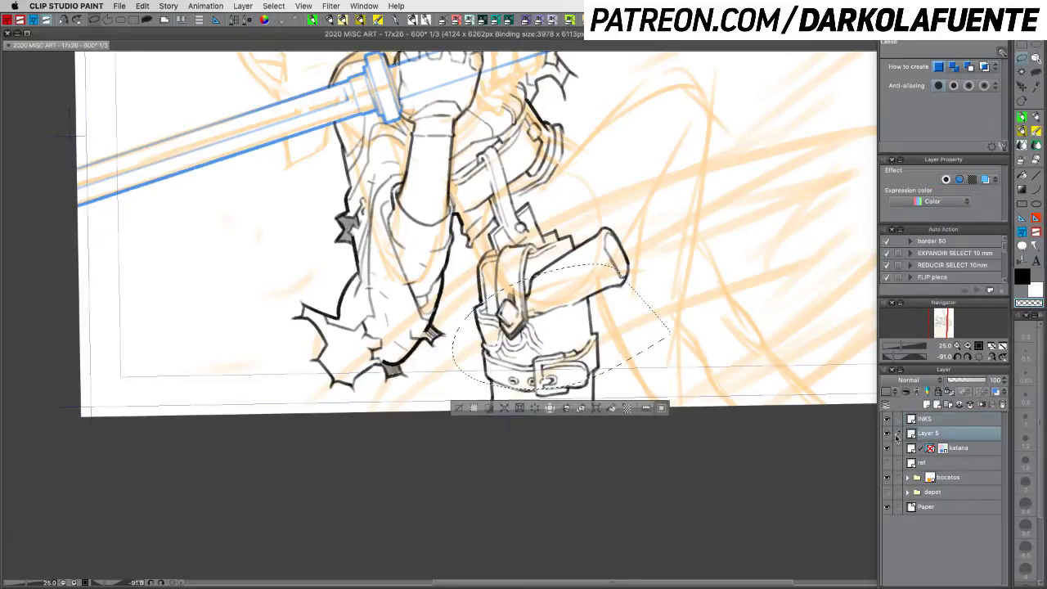
pyautogui.click(888, 435)
pyautogui.click(888, 434)
pyautogui.press('super+v')
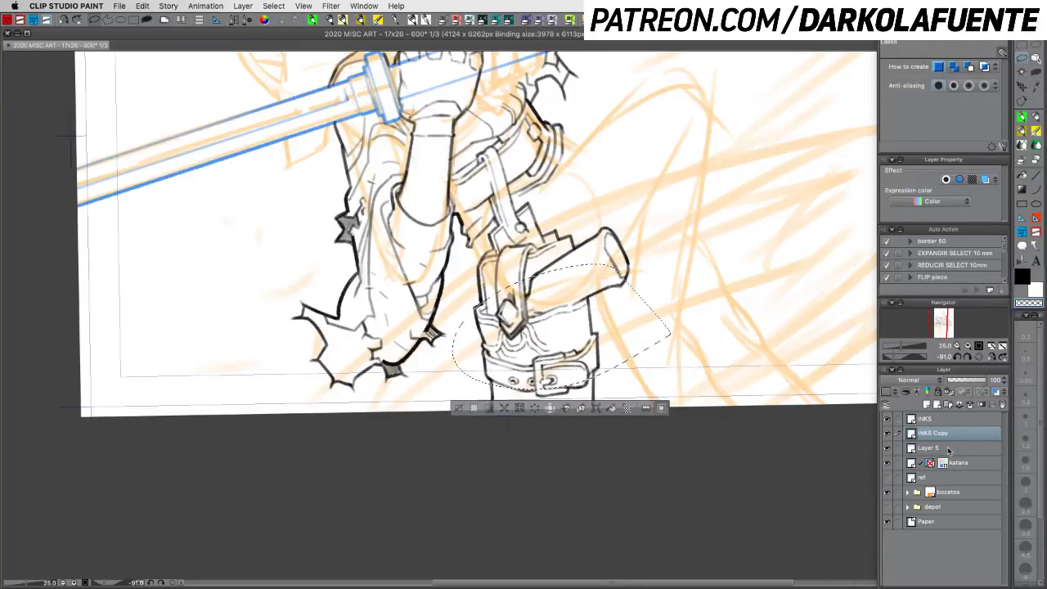
pyautogui.press('super+e')
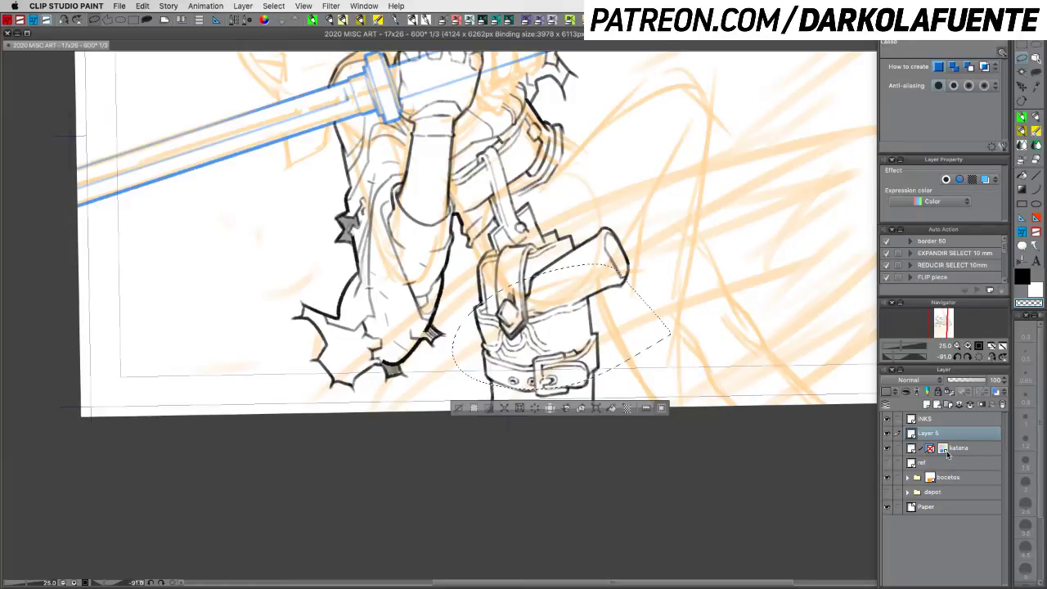
pyautogui.press('super+d')
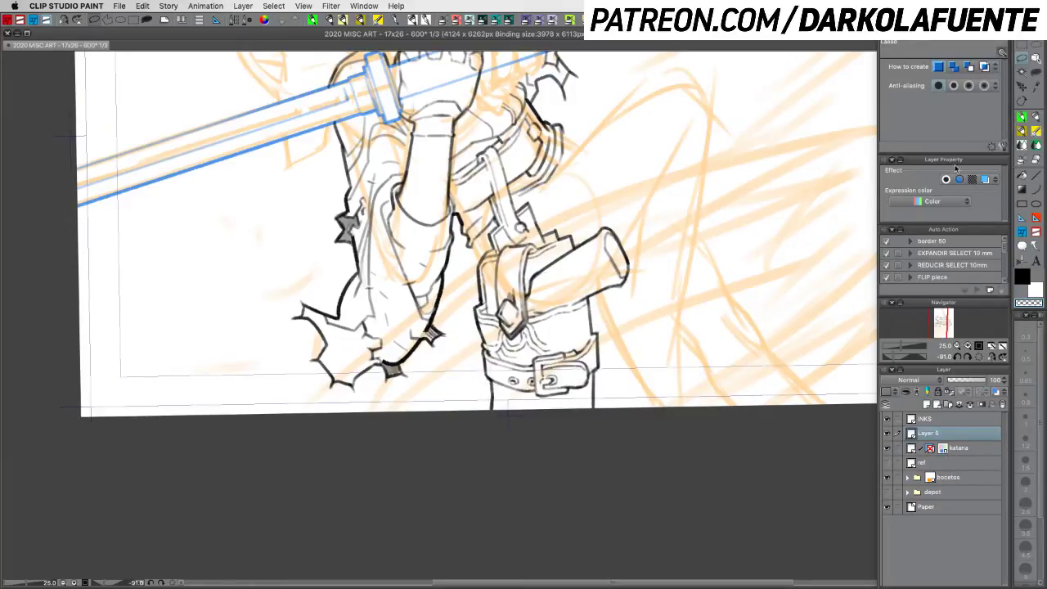
# Step: Ink looping fold lines on the cloth around the diamond clasp at brush sizes 1.5 and 2, trimming with transparent color
pyautogui.press('p')
pyautogui.press('[')
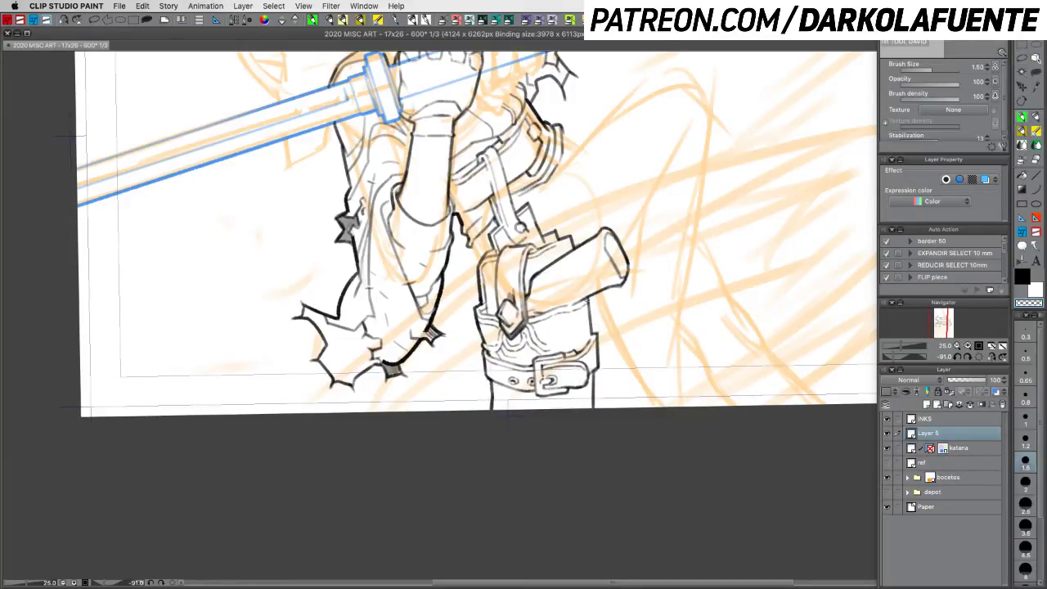
pyautogui.press('c')
pyautogui.press('c')
pyautogui.press('c')
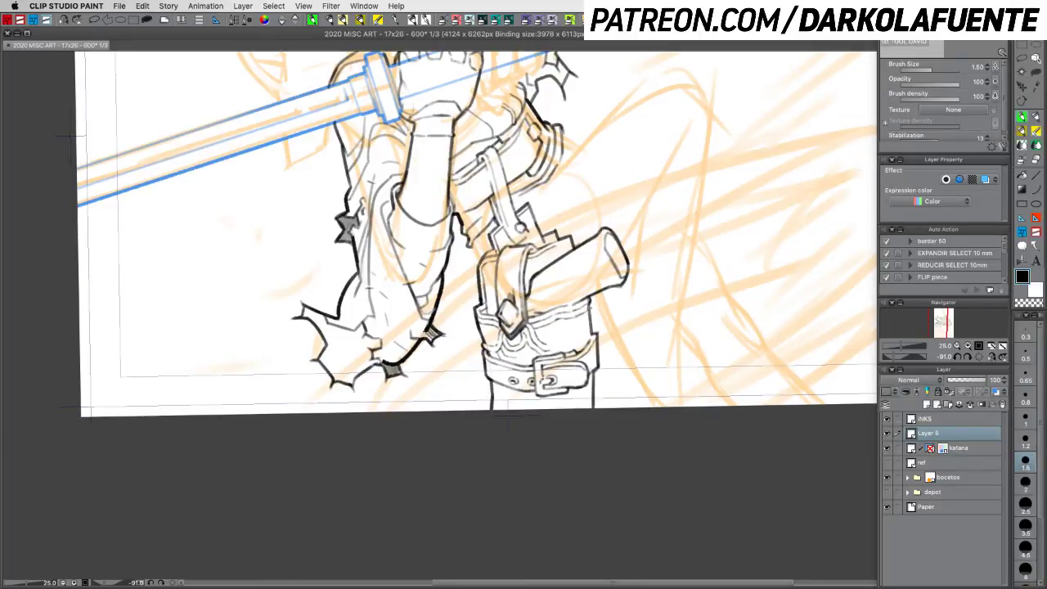
pyautogui.press('c')
pyautogui.press('c')
pyautogui.press('c')
pyautogui.press('c')
pyautogui.press('c')
pyautogui.press('c')
pyautogui.press(']')
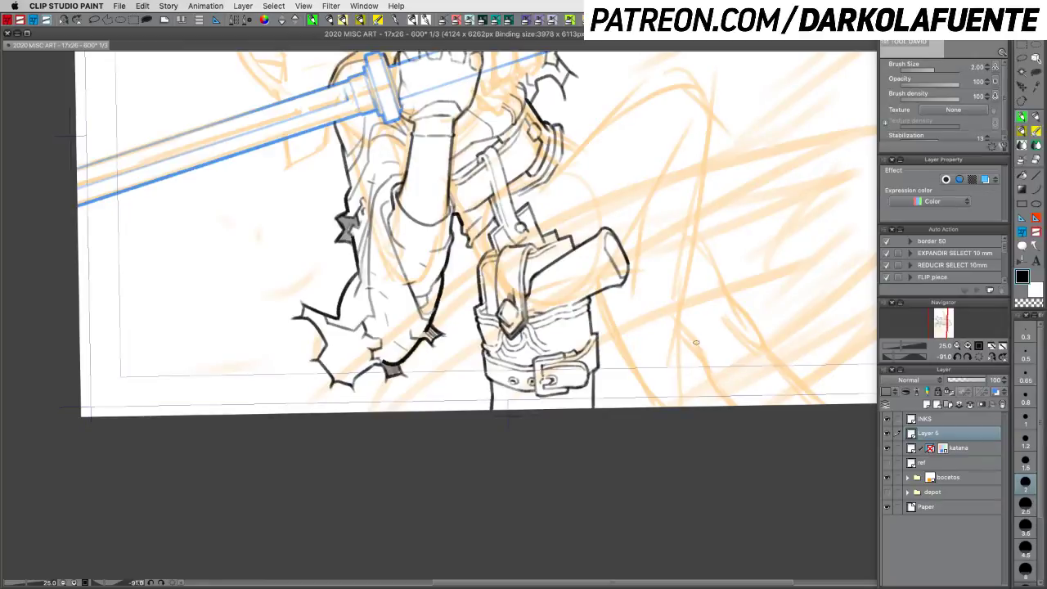
# Step: Ink the remaining folds just above the buckled strap at brush size 1.5, clean them with transparent color, and save
pyautogui.click(1028, 464)
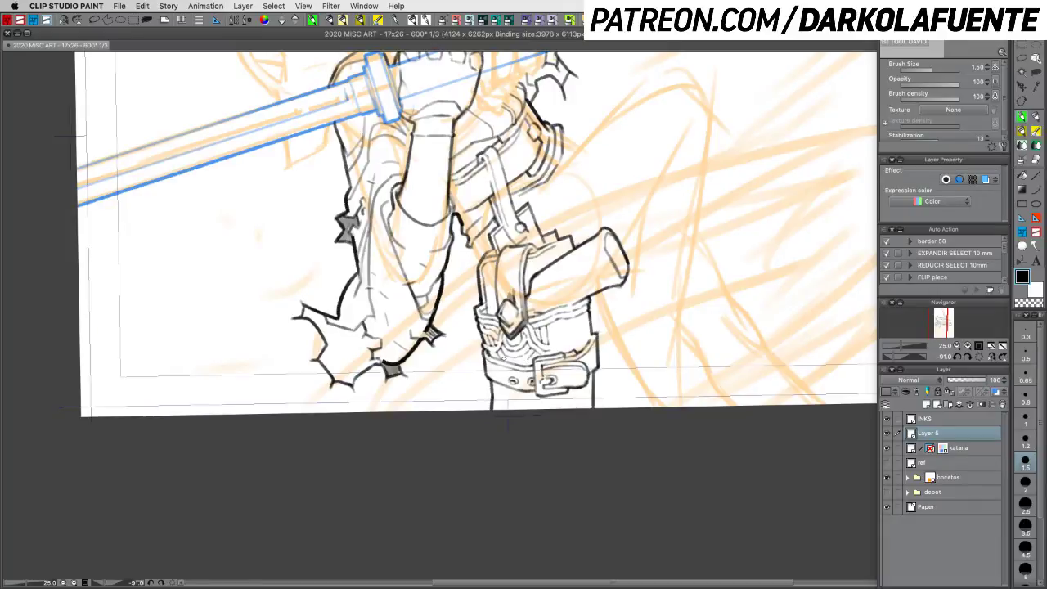
pyautogui.press('c')
pyautogui.press('c')
pyautogui.press('c')
pyautogui.press('c')
pyautogui.press('c')
pyautogui.press('c')
pyautogui.press('c')
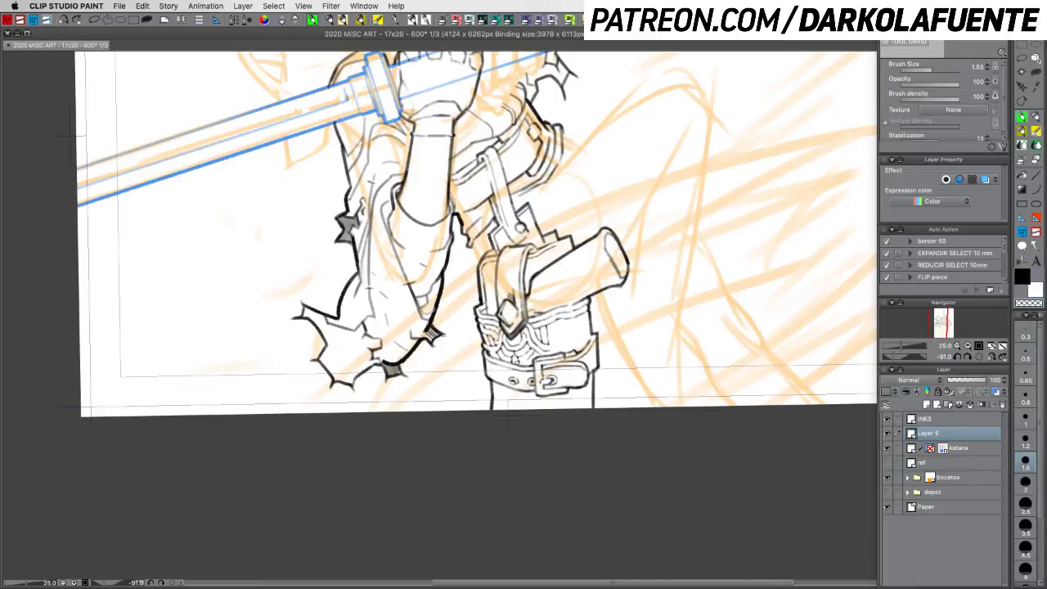
pyautogui.press('c')
pyautogui.moveTo(534, 354)
pyautogui.mouseDown()
pyautogui.moveTo(545, 348)
pyautogui.moveTo(526, 367)
pyautogui.mouseUp()
pyautogui.press('super+s')
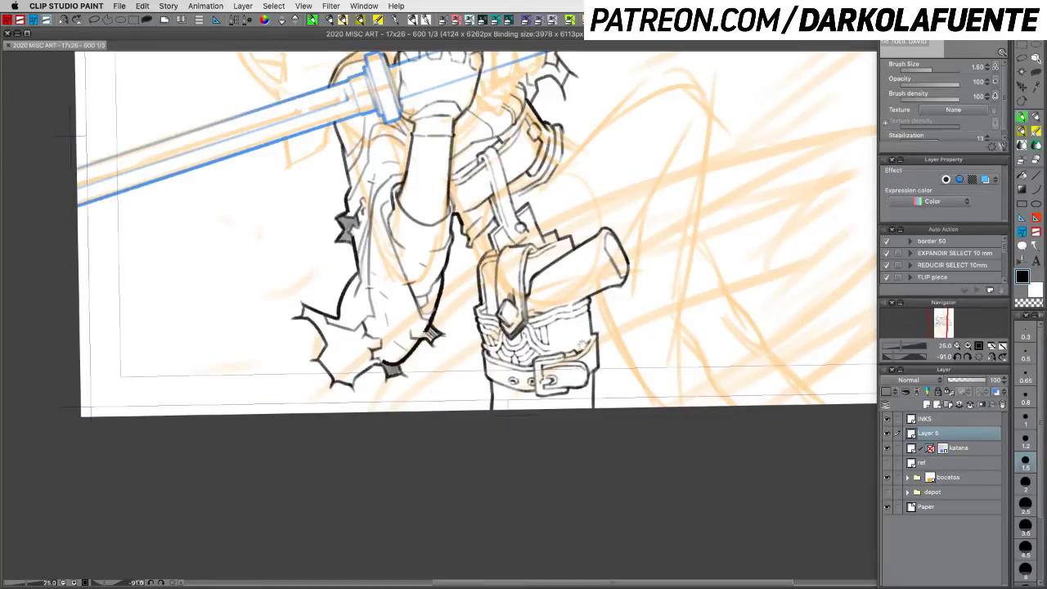
# Step: Ink fold lines on the cloth beneath the cylindrical case, trim them with transparent color, and undo the last stroke
pyautogui.moveTo(582, 345)
pyautogui.mouseDown()
pyautogui.moveTo(646, 395)
pyautogui.moveTo(599, 402)
pyautogui.moveTo(619, 399)
pyautogui.mouseUp()
pyautogui.press('c')
pyautogui.press('c')
pyautogui.press('c')
pyautogui.press('c')
pyautogui.press('c')
pyautogui.press('c')
pyautogui.press('c')
pyautogui.press('c')
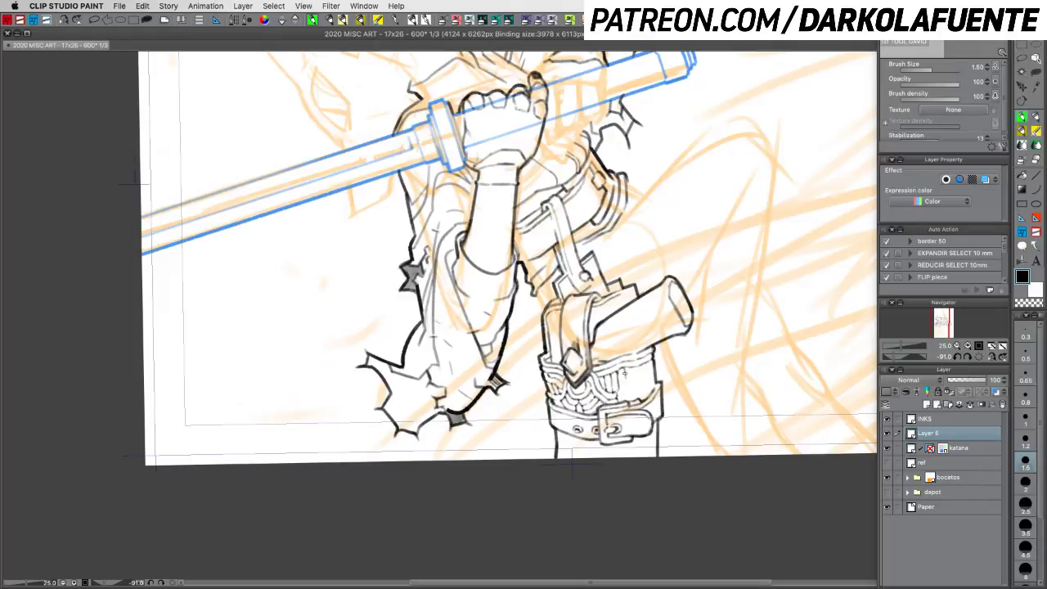
pyautogui.moveTo(625, 373); pyautogui.dragTo(627, 385)
pyautogui.press('super+z')
# Step: Continue the fold lines across the cloth between the cylindrical case and the buckled strap
pyautogui.press('r')
pyautogui.moveTo(671, 383)
pyautogui.mouseDown()
pyautogui.moveTo(656, 410)
pyautogui.moveTo(581, 469)
pyautogui.moveTo(460, 467)
pyautogui.moveTo(438, 446)
pyautogui.mouseUp()
pyautogui.moveTo(751, 360); pyautogui.dragTo(739, 405)
pyautogui.press('p')
pyautogui.moveTo(571, 399)
pyautogui.mouseDown()
pyautogui.moveTo(674, 358)
pyautogui.moveTo(668, 375)
pyautogui.mouseUp()
pyautogui.press('r')
pyautogui.press('p')
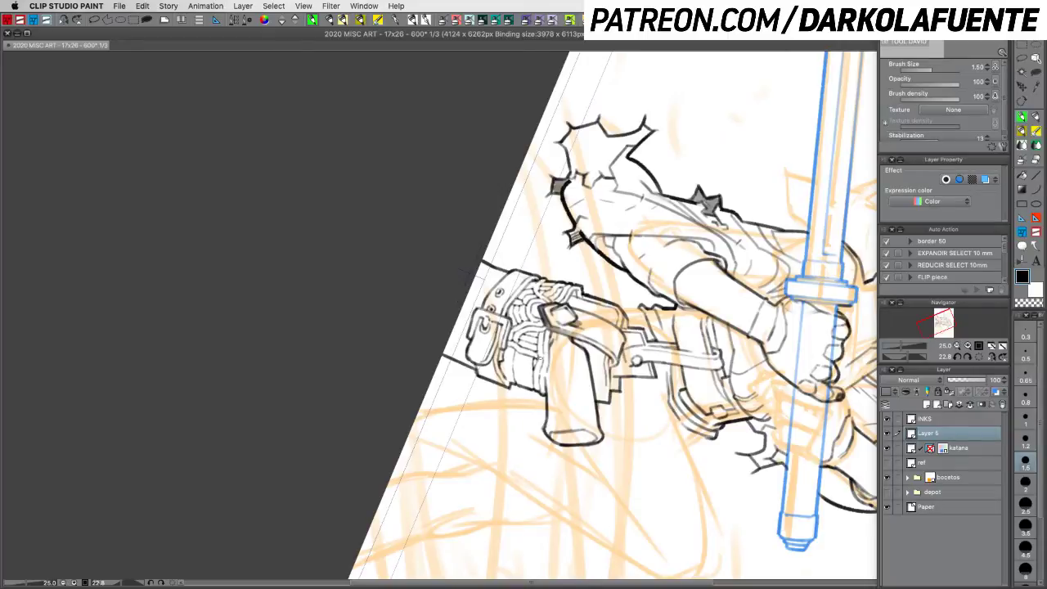
pyautogui.press('r')
pyautogui.moveTo(515, 383); pyautogui.dragTo(569, 363)
pyautogui.moveTo(609, 289); pyautogui.dragTo(597, 184)
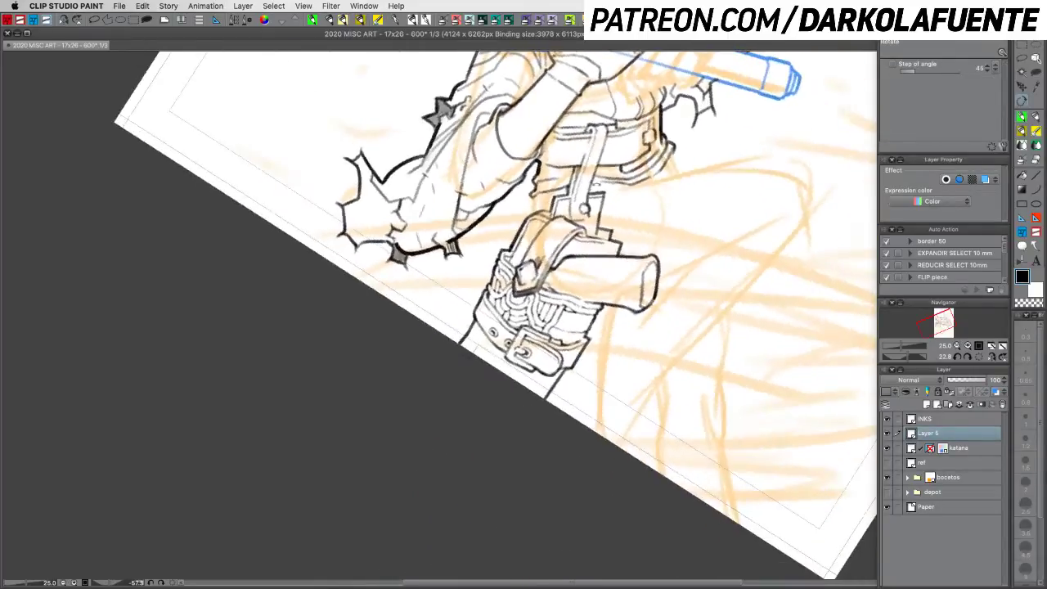
pyautogui.moveTo(679, 385)
pyautogui.mouseDown()
pyautogui.moveTo(741, 370)
pyautogui.moveTo(758, 306)
pyautogui.moveTo(718, 336)
pyautogui.moveTo(711, 448)
pyautogui.moveTo(589, 516)
pyautogui.moveTo(524, 518)
pyautogui.moveTo(510, 463)
pyautogui.mouseUp()
pyautogui.press('p')
# Step: Strengthen the cloth lines beside the buckled strap with brush size 2 and save the file
pyautogui.click(1026, 482)
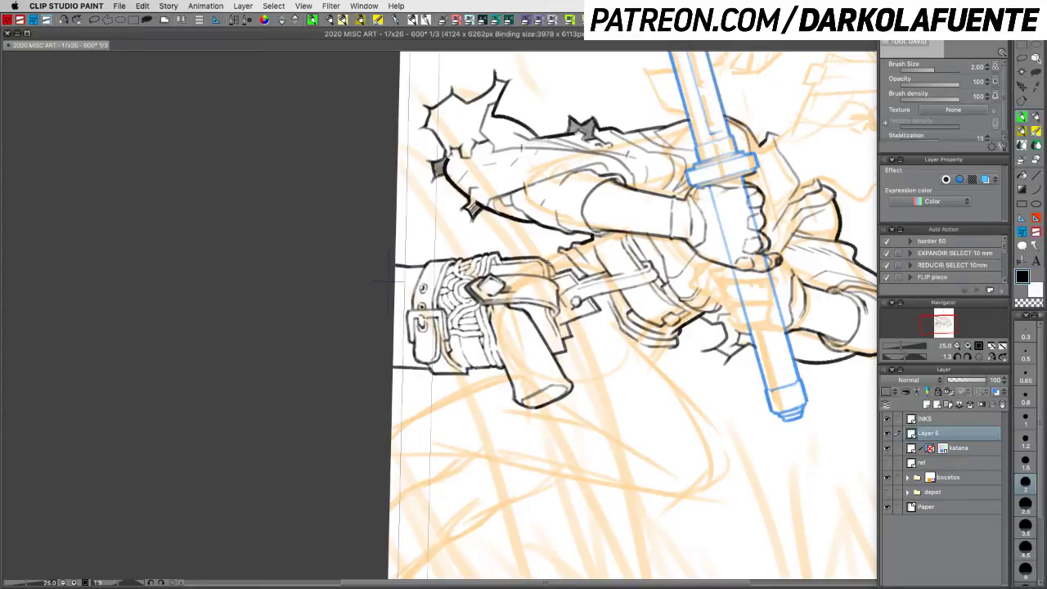
pyautogui.press('r')
pyautogui.moveTo(759, 381)
pyautogui.mouseDown()
pyautogui.moveTo(763, 266)
pyautogui.moveTo(643, 101)
pyautogui.mouseUp()
pyautogui.press('p')
pyautogui.press('super+s')
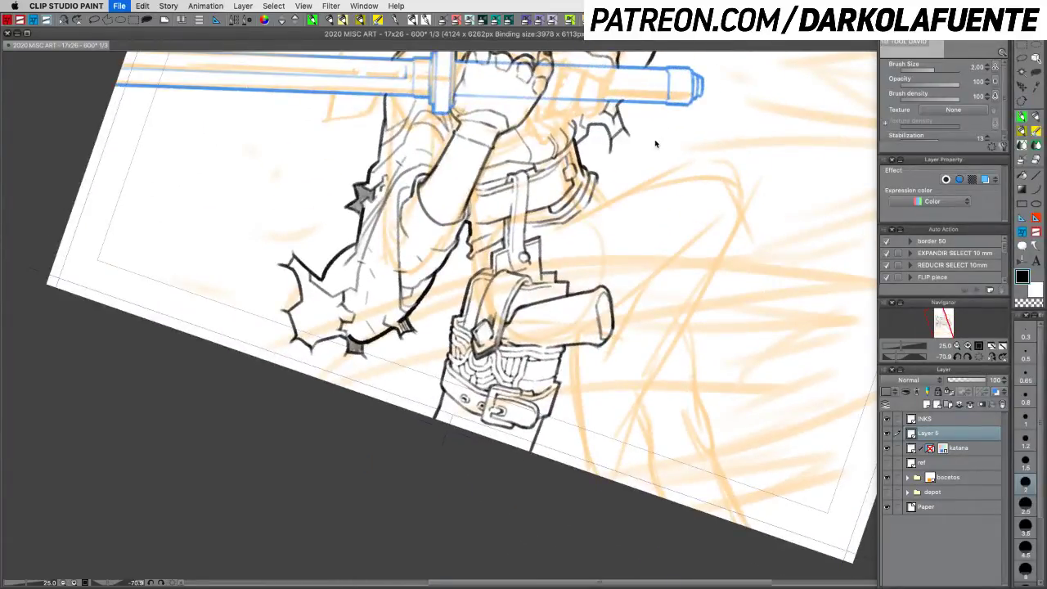
# Step: Refine the buckled thigh strap and the cloth folds above it with brush size 1.5
pyautogui.click(1026, 462)
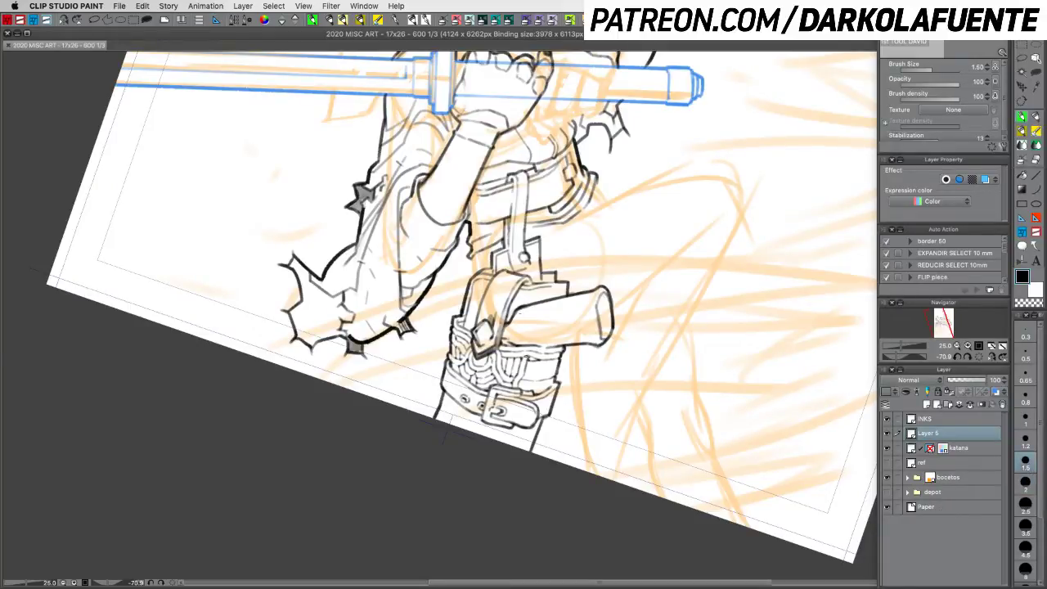
pyautogui.press('r')
pyautogui.moveTo(684, 386); pyautogui.dragTo(692, 360)
pyautogui.moveTo(598, 415); pyautogui.dragTo(539, 393)
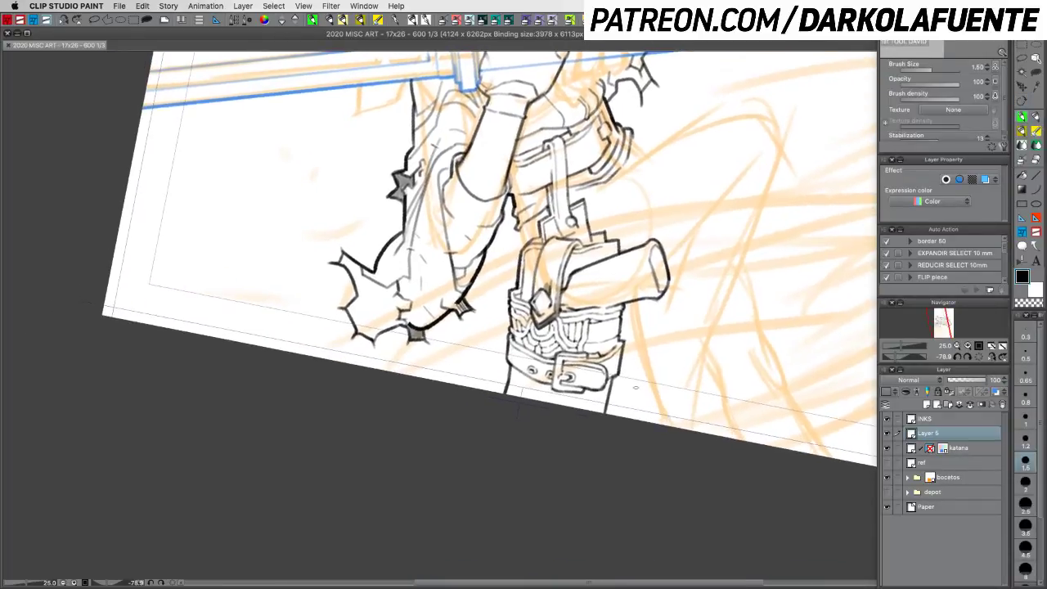
pyautogui.moveTo(508, 432)
pyautogui.mouseDown()
pyautogui.moveTo(412, 347)
pyautogui.moveTo(468, 320)
pyautogui.moveTo(456, 356)
pyautogui.mouseUp()
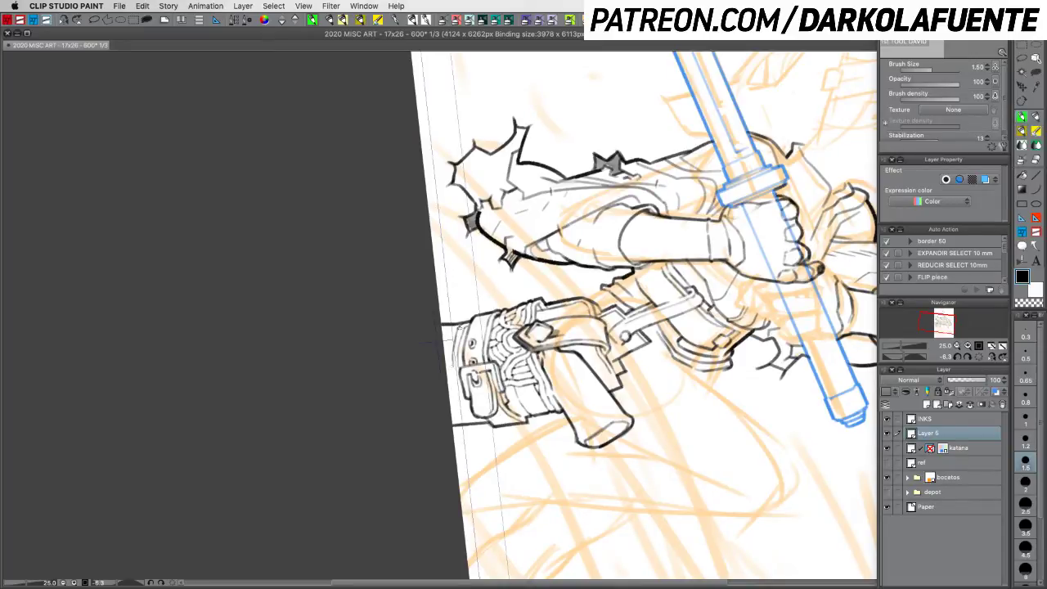
# Step: Ink ribbed wrinkle lines on the thigh between the buckled strap and the page edge, trimming with transparent color
pyautogui.moveTo(438, 342); pyautogui.dragTo(577, 433)
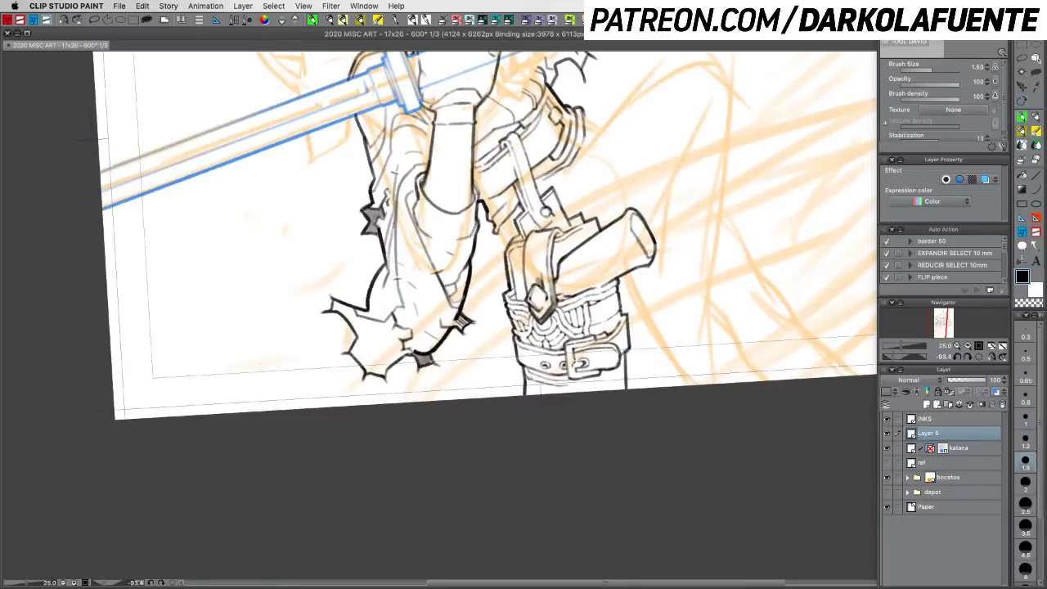
pyautogui.press('c')
pyautogui.press('c')
# Step: Try inner rim strokes on the end of the cylindrical thigh case and undo them
pyautogui.press('r')
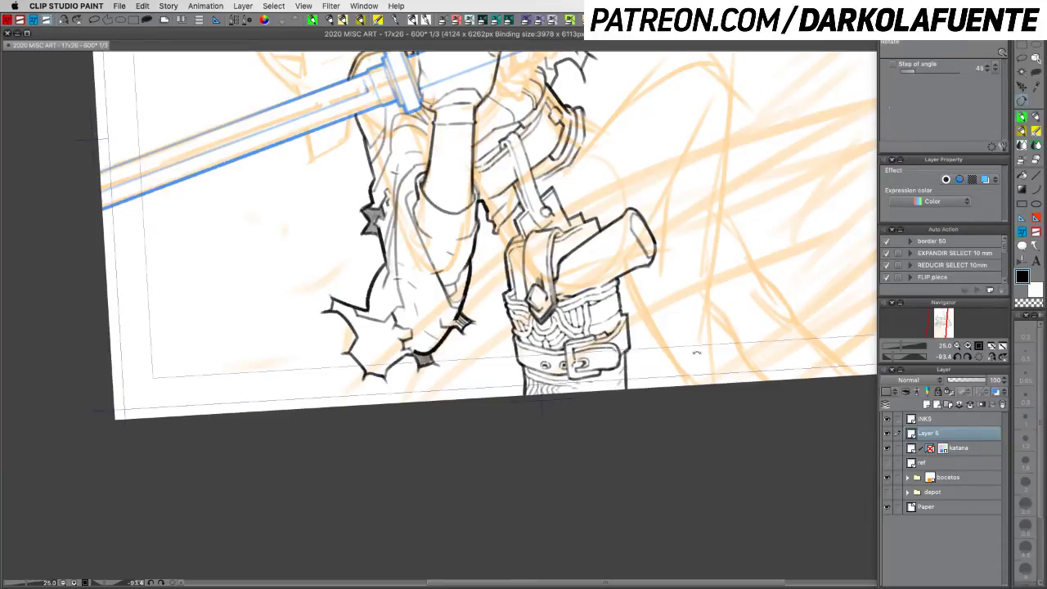
pyautogui.moveTo(613, 391); pyautogui.dragTo(503, 462)
pyautogui.moveTo(711, 437)
pyautogui.mouseDown()
pyautogui.moveTo(689, 466)
pyautogui.moveTo(648, 456)
pyautogui.moveTo(653, 413)
pyautogui.moveTo(580, 434)
pyautogui.mouseUp()
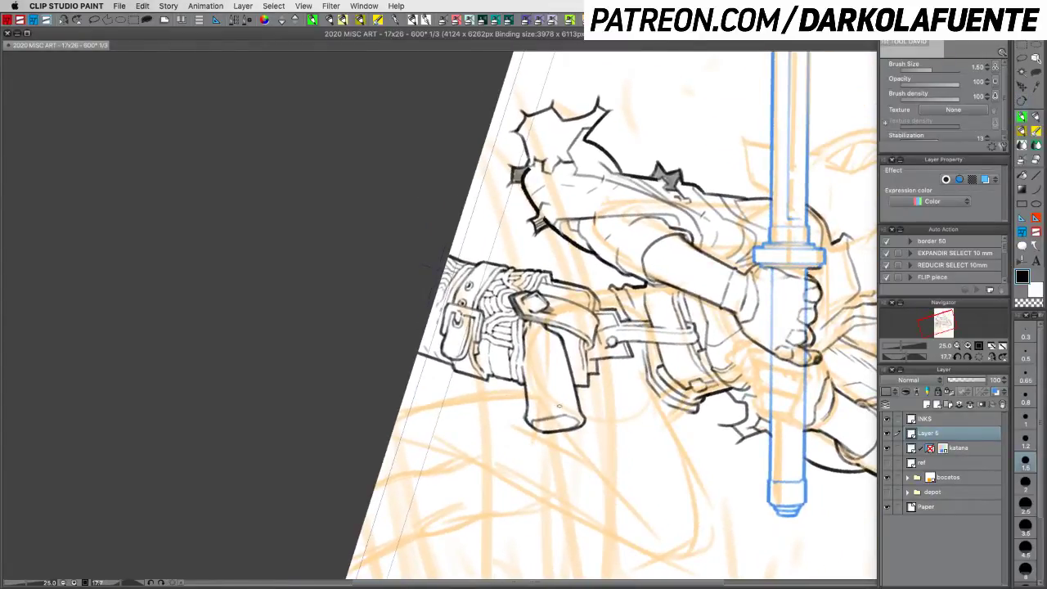
pyautogui.moveTo(528, 414); pyautogui.dragTo(570, 404)
pyautogui.press('super+z')
pyautogui.press('super+z')
pyautogui.press('r')
pyautogui.moveTo(686, 389); pyautogui.dragTo(699, 333)
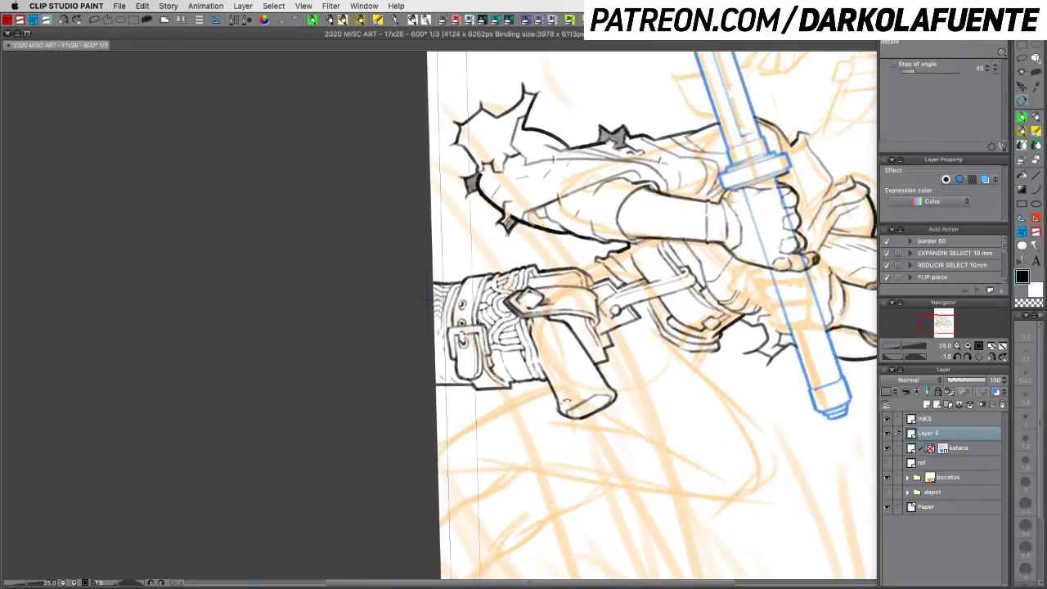
pyautogui.click(1022, 117)
pyautogui.moveTo(562, 402); pyautogui.dragTo(608, 385)
pyautogui.press('super+z')
pyautogui.press('super+z')
pyautogui.hotkey('shift', 'space')
# Step: Ink the inner rim on the end of the cylindrical thigh case and clean it with transparent color
pyautogui.moveTo(673, 401); pyautogui.dragTo(598, 463)
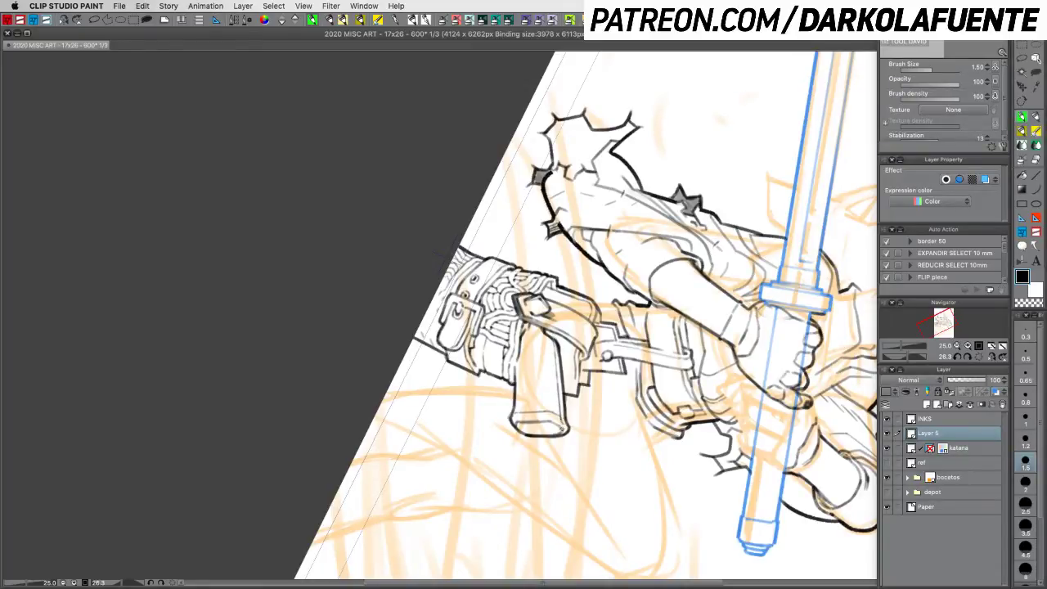
pyautogui.moveTo(544, 425)
pyautogui.mouseDown()
pyautogui.moveTo(614, 389)
pyautogui.moveTo(637, 349)
pyautogui.moveTo(613, 373)
pyautogui.mouseUp()
pyautogui.press('c')
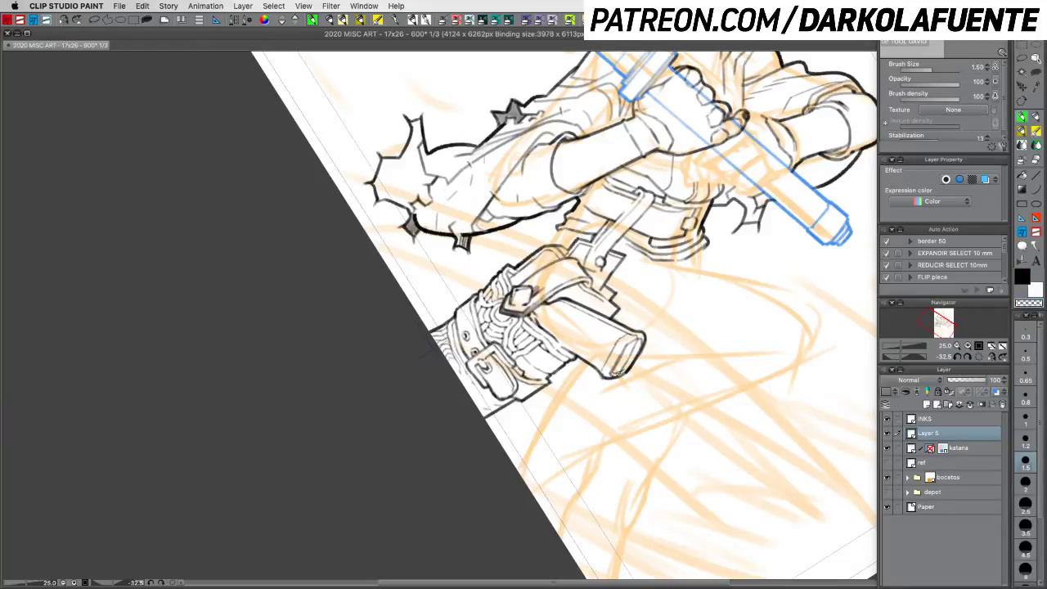
pyautogui.press('c')
pyautogui.moveTo(628, 370)
pyautogui.mouseDown()
pyautogui.moveTo(633, 357)
pyautogui.moveTo(624, 367)
pyautogui.mouseUp()
pyautogui.press('c')
pyautogui.press('c')
# Step: Add and refine inner lines on the case's end face, alternating black with transparent color
pyautogui.moveTo(696, 334); pyautogui.dragTo(709, 238)
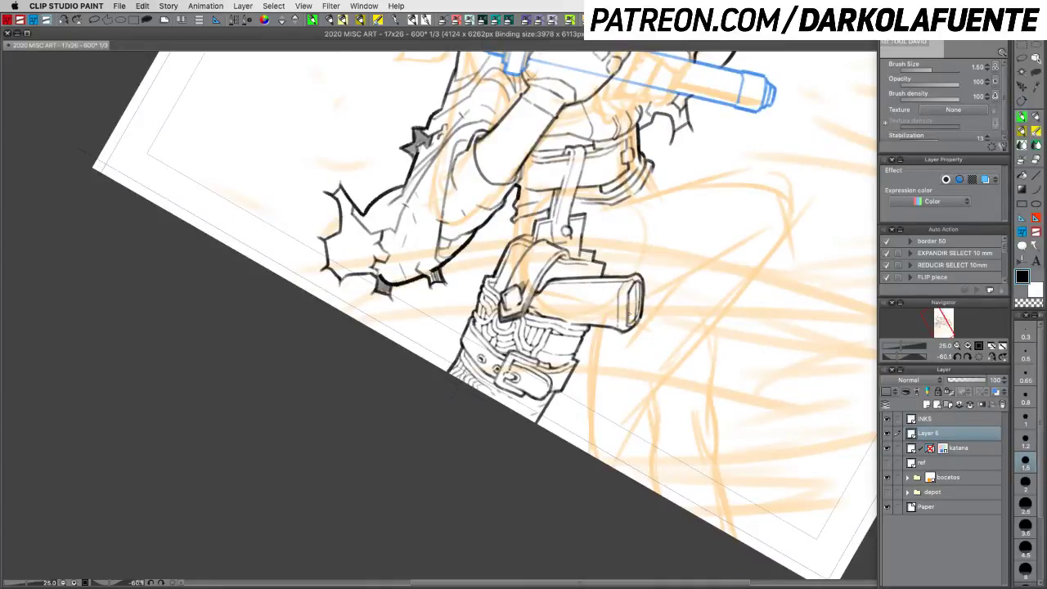
pyautogui.moveTo(631, 301); pyautogui.dragTo(626, 327)
pyautogui.press('c')
pyautogui.press('c')
pyautogui.moveTo(627, 291); pyautogui.dragTo(629, 327)
pyautogui.moveTo(713, 325); pyautogui.dragTo(692, 217)
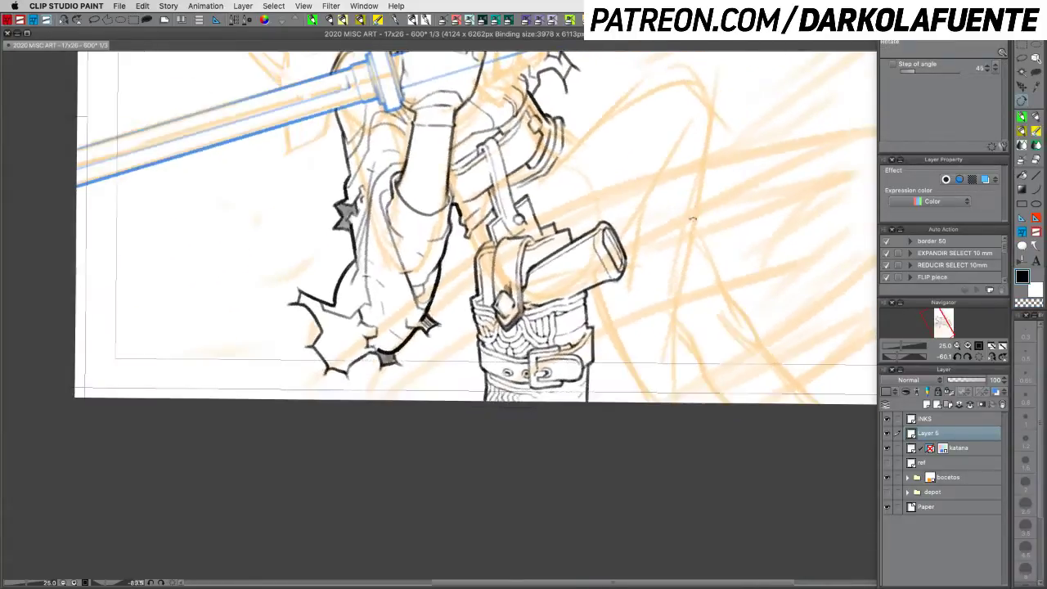
# Step: Hatch the end face of the cylindrical thigh case with short parallel ink lines
pyautogui.moveTo(614, 295); pyautogui.dragTo(615, 400)
pyautogui.moveTo(603, 332)
pyautogui.mouseDown()
pyautogui.moveTo(623, 372)
pyautogui.moveTo(623, 354)
pyautogui.mouseUp()
pyautogui.moveTo(611, 340)
pyautogui.mouseDown()
pyautogui.moveTo(615, 350)
pyautogui.moveTo(556, 420)
pyautogui.moveTo(446, 439)
pyautogui.moveTo(350, 383)
pyautogui.moveTo(330, 293)
pyautogui.mouseUp()
pyautogui.press('r')
pyautogui.press('p')
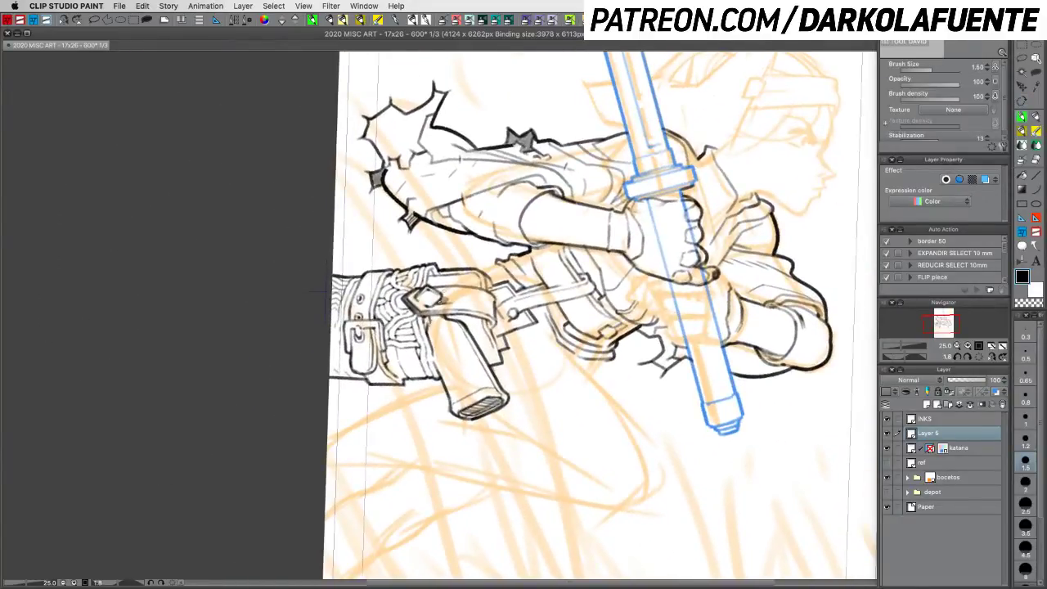
# Step: Ink the long inner edge along the thigh case's side, clean it with transparent color, and save the file
pyautogui.moveTo(428, 337); pyautogui.dragTo(433, 327)
pyautogui.press('r')
pyautogui.moveTo(607, 399); pyautogui.dragTo(545, 435)
pyautogui.press('p')
pyautogui.press('c')
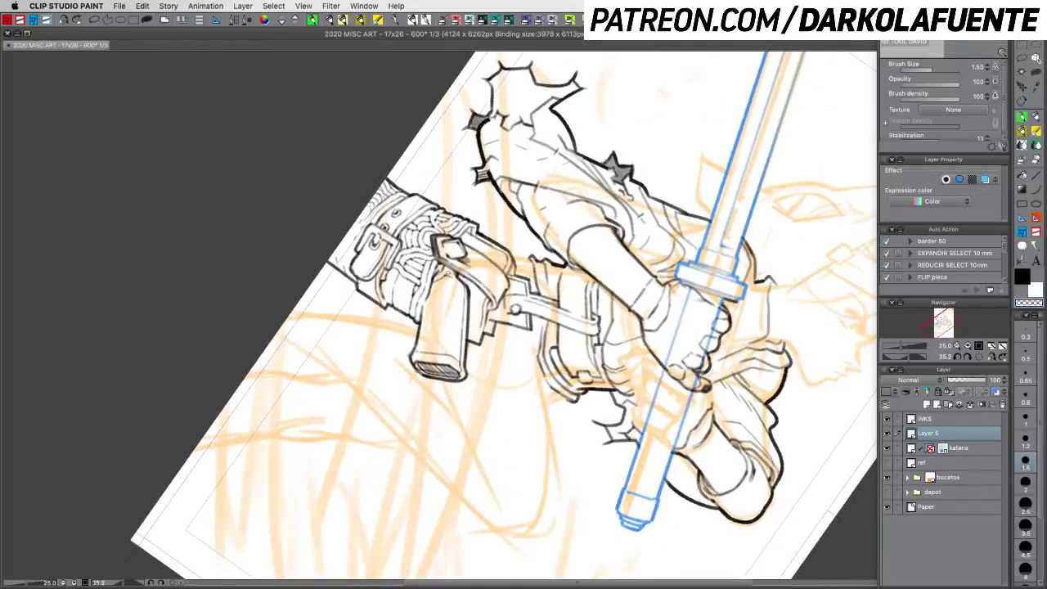
pyautogui.press('c')
pyautogui.moveTo(447, 276)
pyautogui.mouseDown()
pyautogui.moveTo(461, 304)
pyautogui.moveTo(457, 355)
pyautogui.mouseUp()
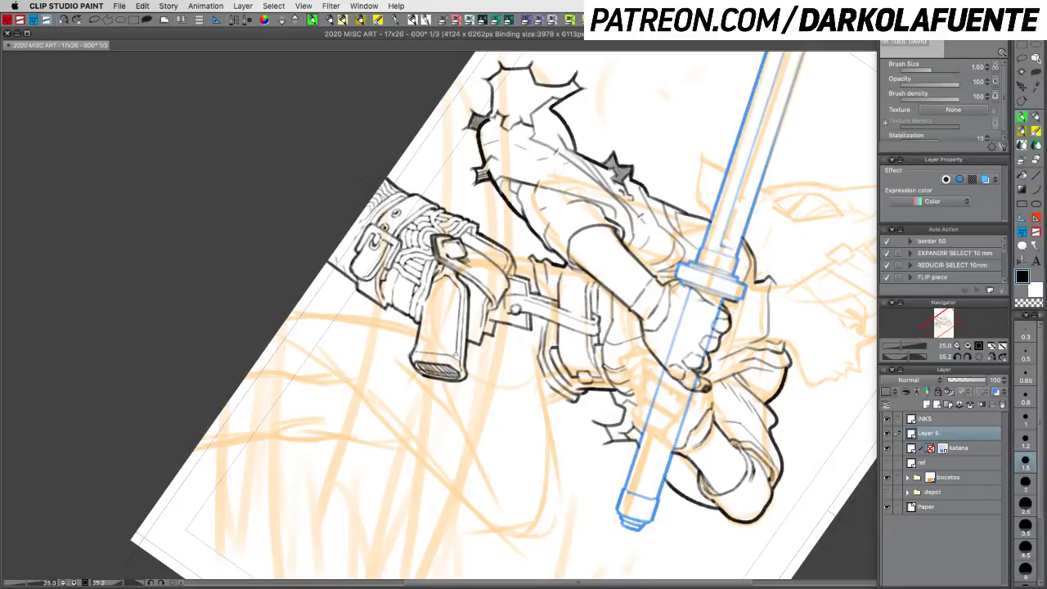
pyautogui.moveTo(618, 419); pyautogui.dragTo(658, 351)
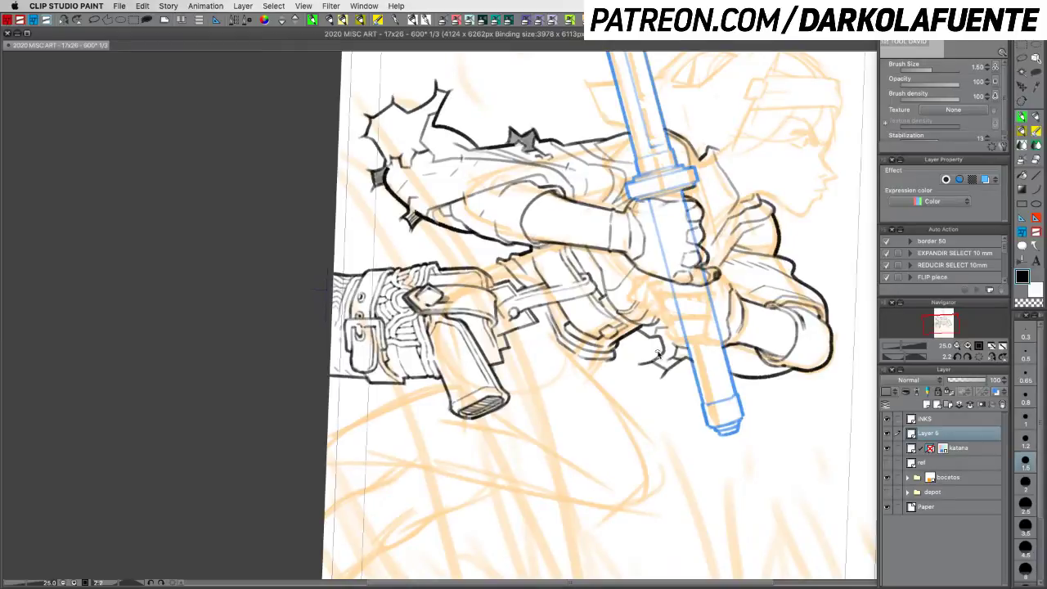
pyautogui.press('super+s')
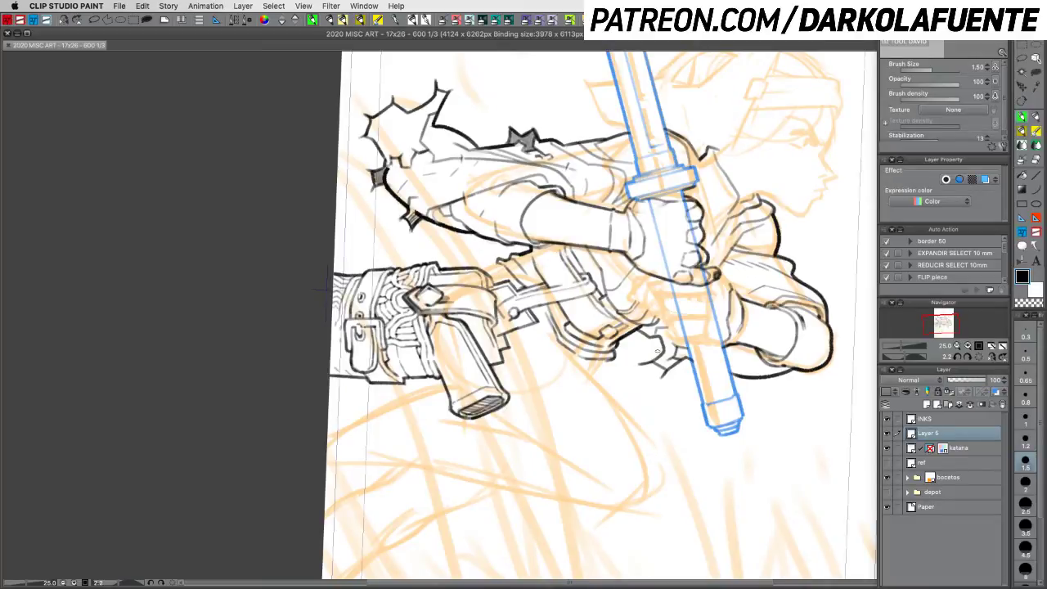
# Step: Ink two small round screws on the side of the grip-shaped thigh case with brush size 1.2
pyautogui.moveTo(549, 335); pyautogui.dragTo(653, 333)
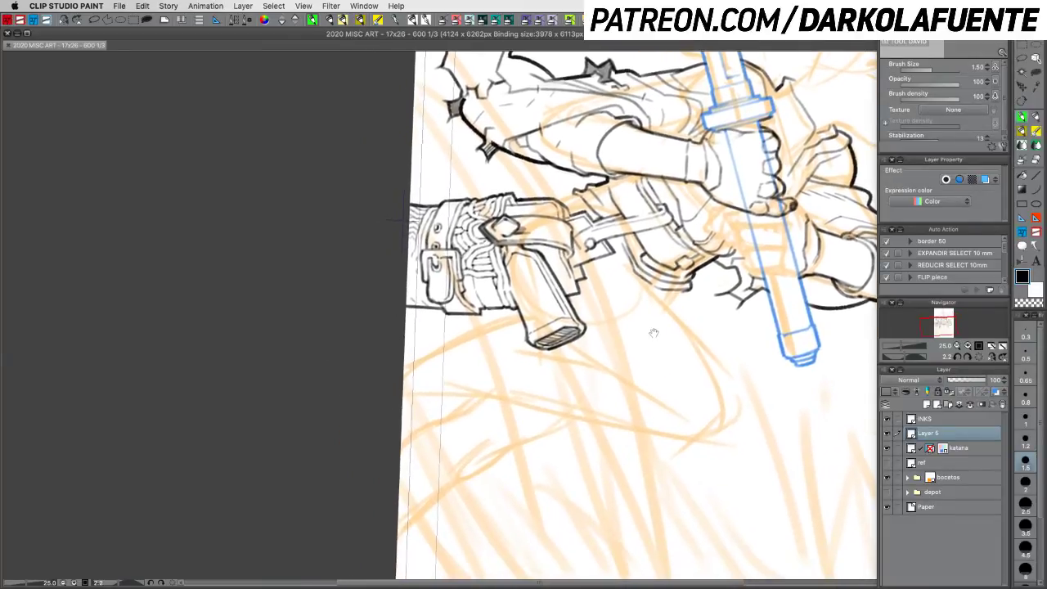
pyautogui.click(1027, 442)
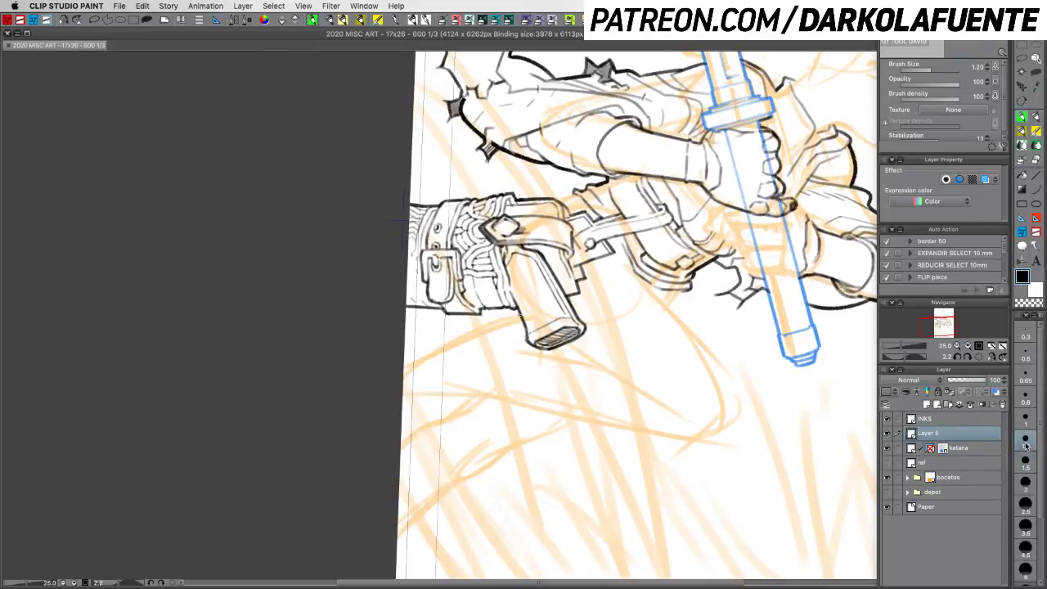
pyautogui.moveTo(509, 253); pyautogui.dragTo(518, 264)
pyautogui.press('super+z')
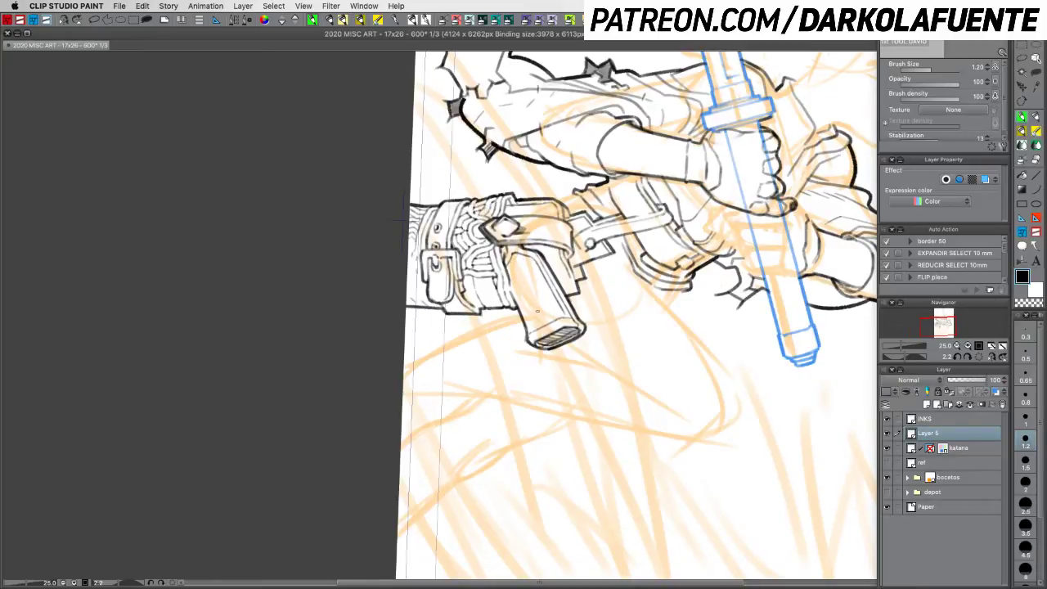
pyautogui.moveTo(536, 314); pyautogui.dragTo(541, 314)
pyautogui.moveTo(515, 267); pyautogui.dragTo(517, 270)
pyautogui.moveTo(746, 424); pyautogui.dragTo(777, 234)
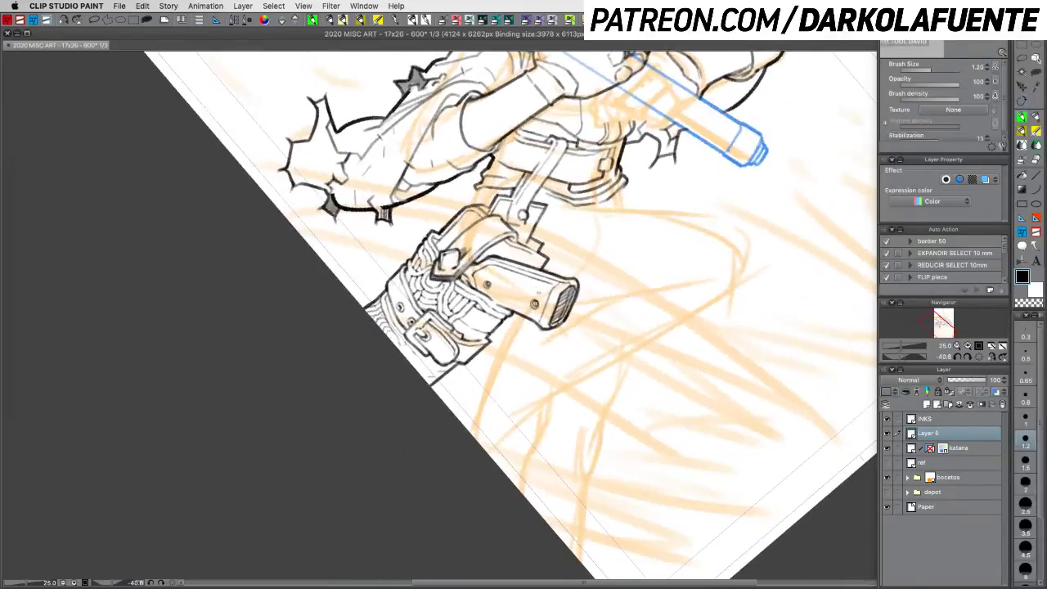
pyautogui.moveTo(551, 284); pyautogui.dragTo(553, 286)
# Step: Try extra detail lines on the thigh grip's side around the two screws and undo them
pyautogui.press('c')
pyautogui.press('r')
pyautogui.moveTo(692, 365)
pyautogui.mouseDown()
pyautogui.moveTo(596, 466)
pyautogui.moveTo(639, 439)
pyautogui.moveTo(709, 335)
pyautogui.moveTo(654, 351)
pyautogui.mouseUp()
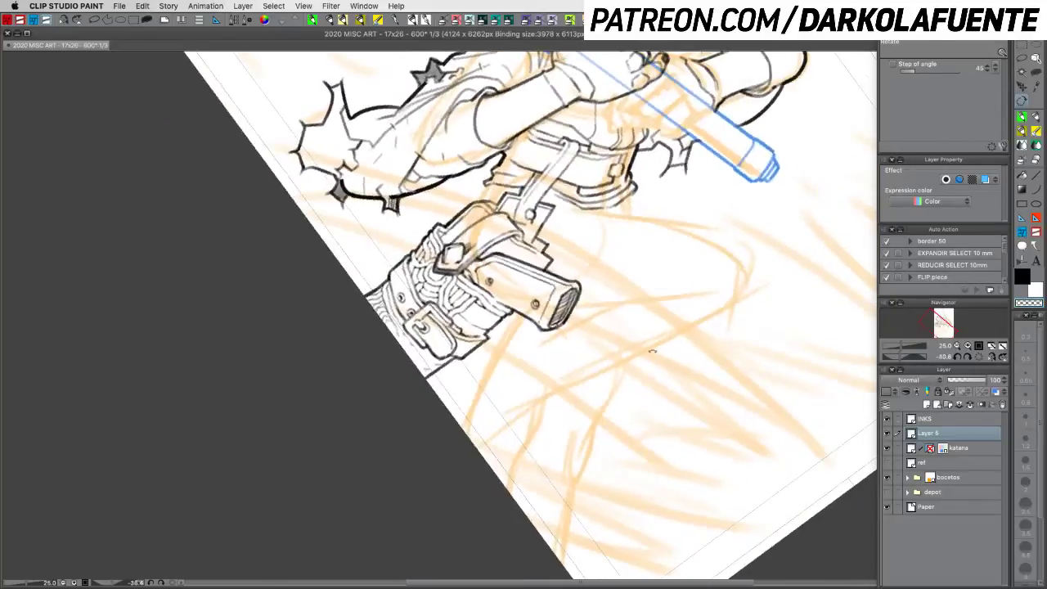
pyautogui.press('p')
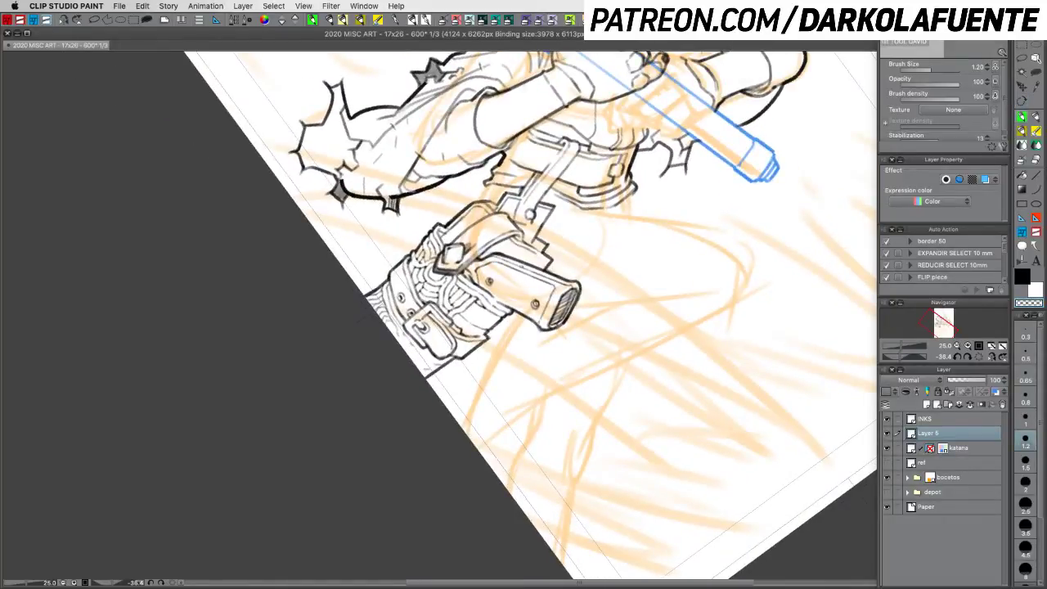
pyautogui.press('c')
pyautogui.press('c')
pyautogui.press('c')
pyautogui.press('c')
pyautogui.press('c')
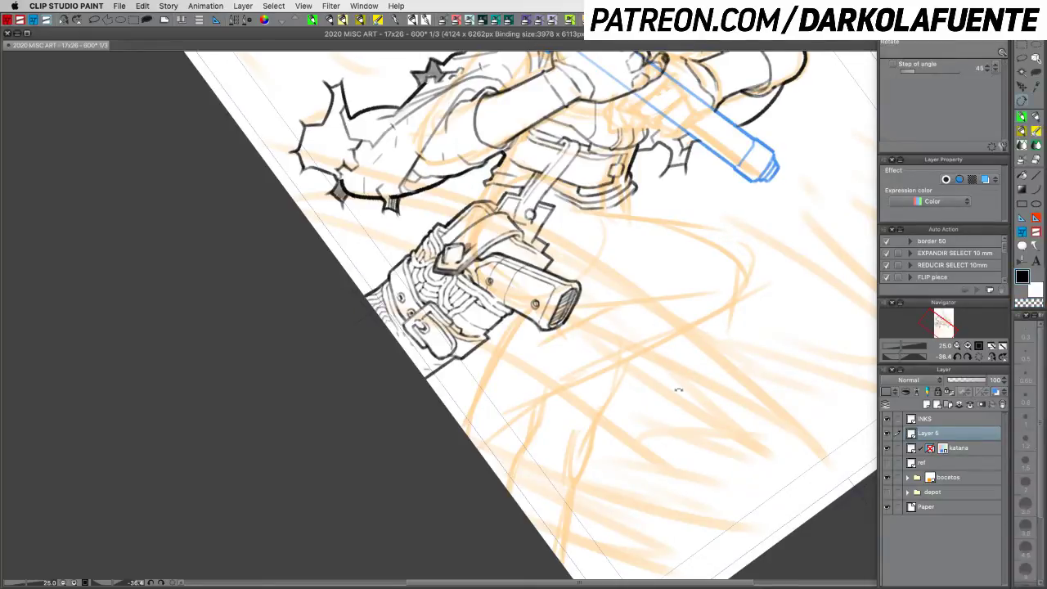
pyautogui.moveTo(678, 388); pyautogui.dragTo(591, 447)
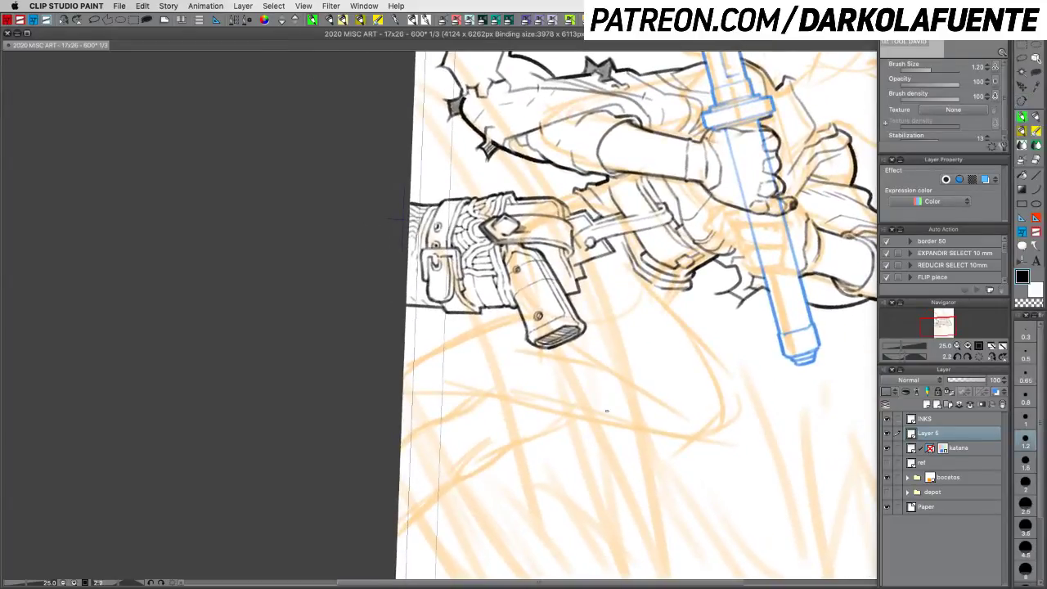
pyautogui.press('super+z')
pyautogui.press('super+z')
pyautogui.press('super+z')
pyautogui.press('super+z')
pyautogui.press('super+z')
pyautogui.press('super+z')
# Step: Ink a dividing line across the thigh grip above the lower screw, alternating black with transparent color
pyautogui.moveTo(540, 299); pyautogui.dragTo(550, 303)
pyautogui.moveTo(551, 300); pyautogui.dragTo(563, 298)
pyautogui.press('c')
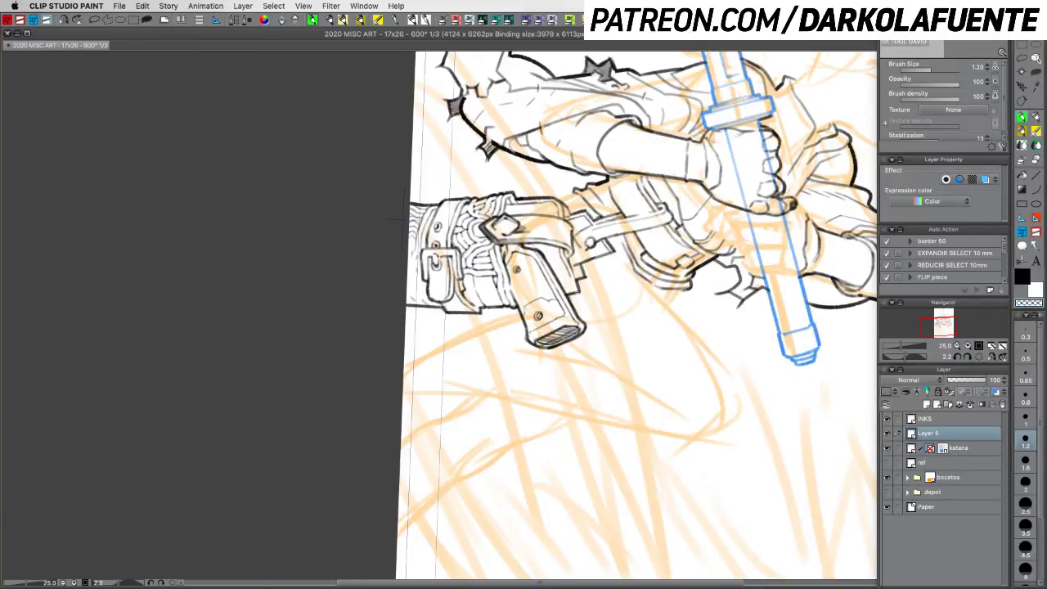
pyautogui.press('c')
pyautogui.moveTo(504, 246)
pyautogui.mouseDown()
pyautogui.moveTo(508, 269)
pyautogui.moveTo(525, 253)
pyautogui.moveTo(517, 270)
pyautogui.mouseUp()
pyautogui.press('c')
pyautogui.press('c')
pyautogui.press('super+z')
# Step: Touch up the holstered grip's outlines with brush size 1.5 and transparent color, undoing the last two strokes
pyautogui.press('r')
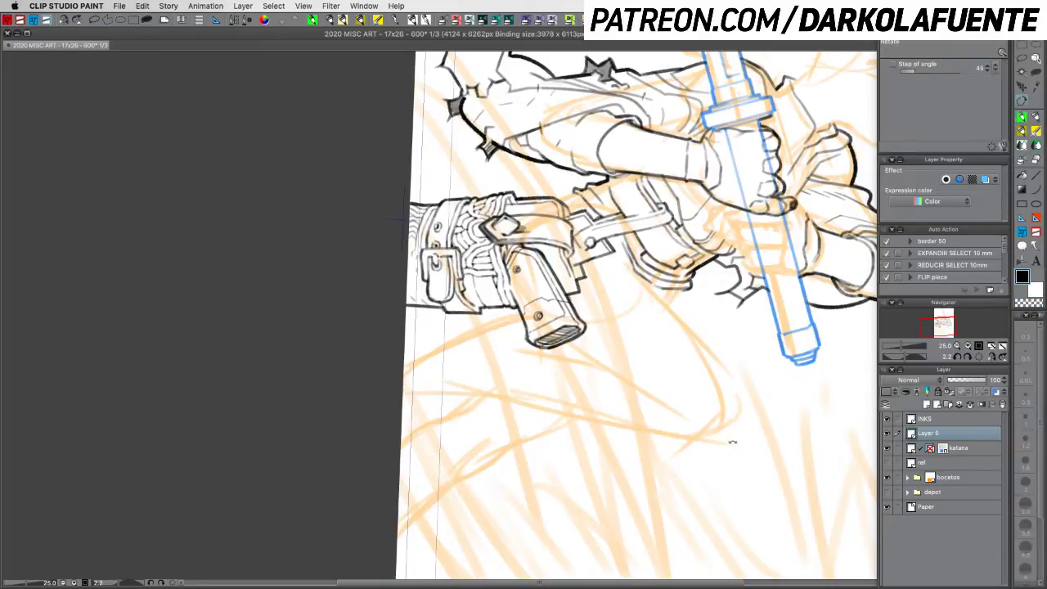
pyautogui.moveTo(731, 437)
pyautogui.mouseDown()
pyautogui.moveTo(762, 369)
pyautogui.moveTo(692, 196)
pyautogui.moveTo(635, 142)
pyautogui.moveTo(586, 119)
pyautogui.mouseUp()
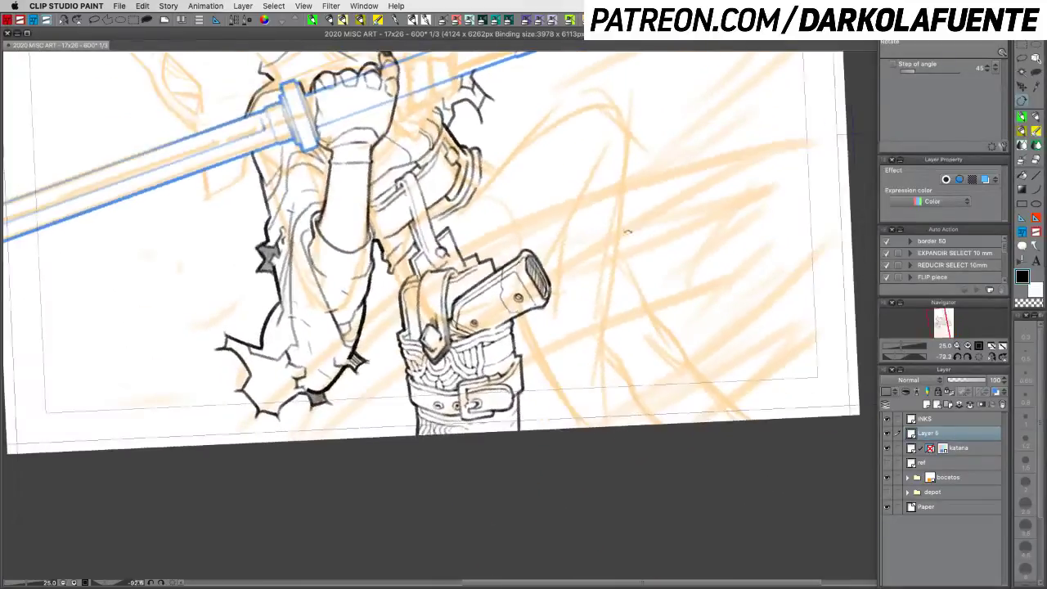
pyautogui.press('p')
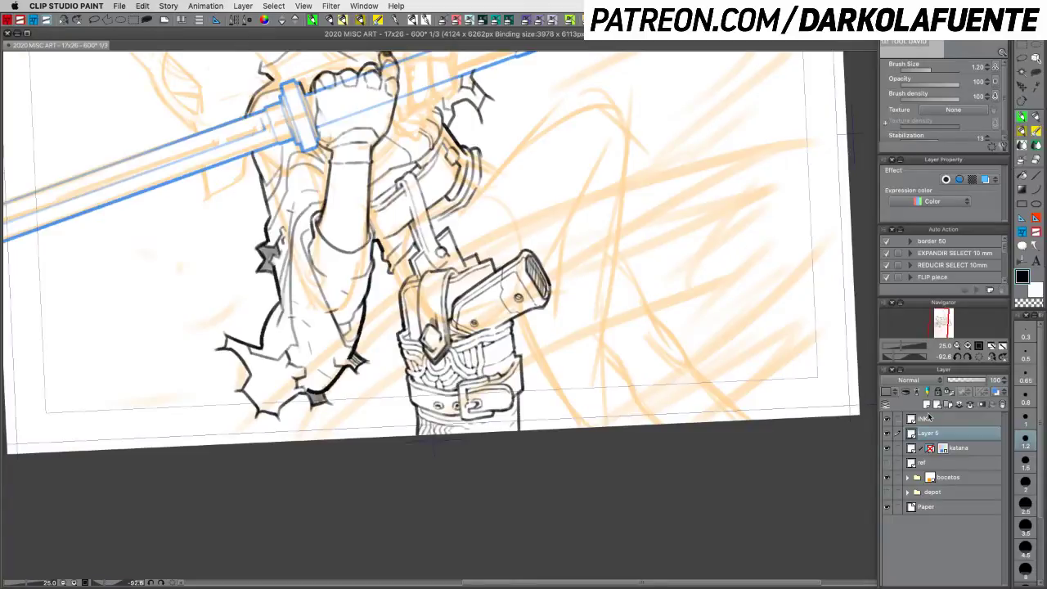
pyautogui.click(1032, 459)
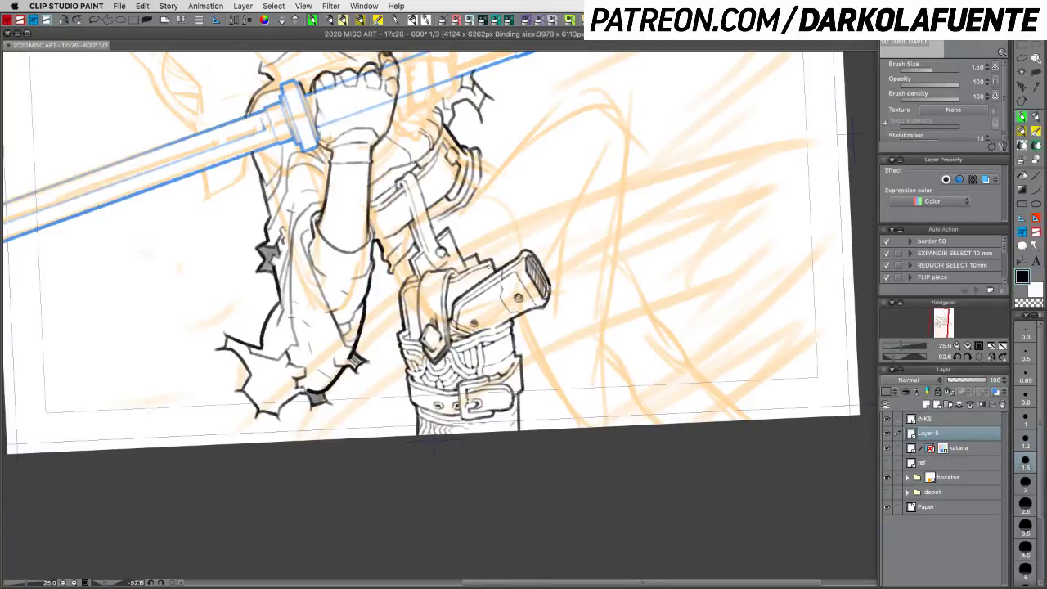
pyautogui.press('c')
pyautogui.press('c')
pyautogui.moveTo(673, 402); pyautogui.dragTo(646, 439)
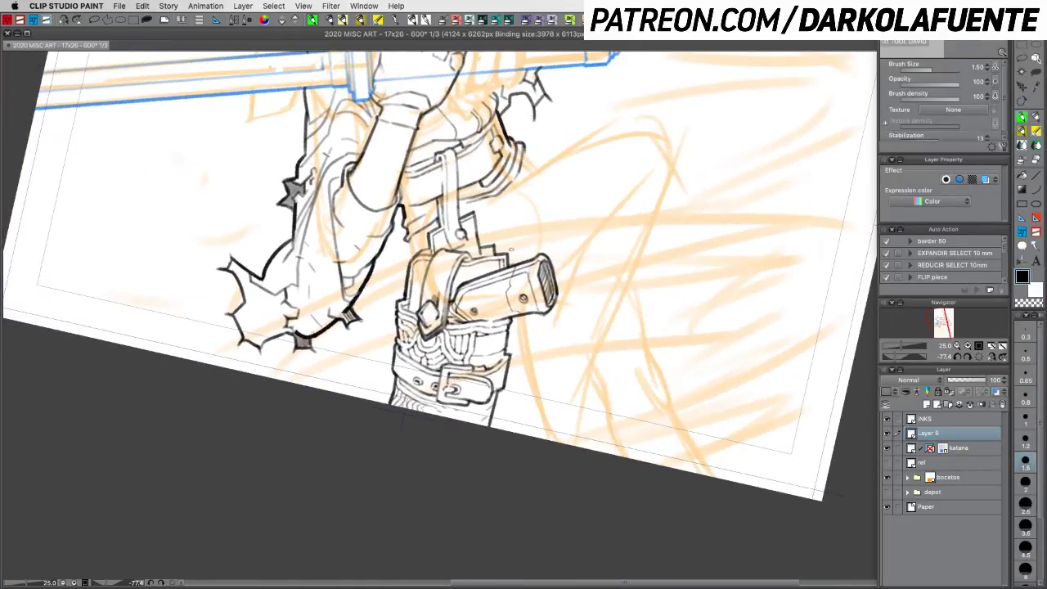
pyautogui.moveTo(562, 293)
pyautogui.mouseDown()
pyautogui.moveTo(573, 344)
pyautogui.moveTo(565, 400)
pyautogui.moveTo(524, 490)
pyautogui.moveTo(594, 472)
pyautogui.moveTo(614, 450)
pyautogui.mouseUp()
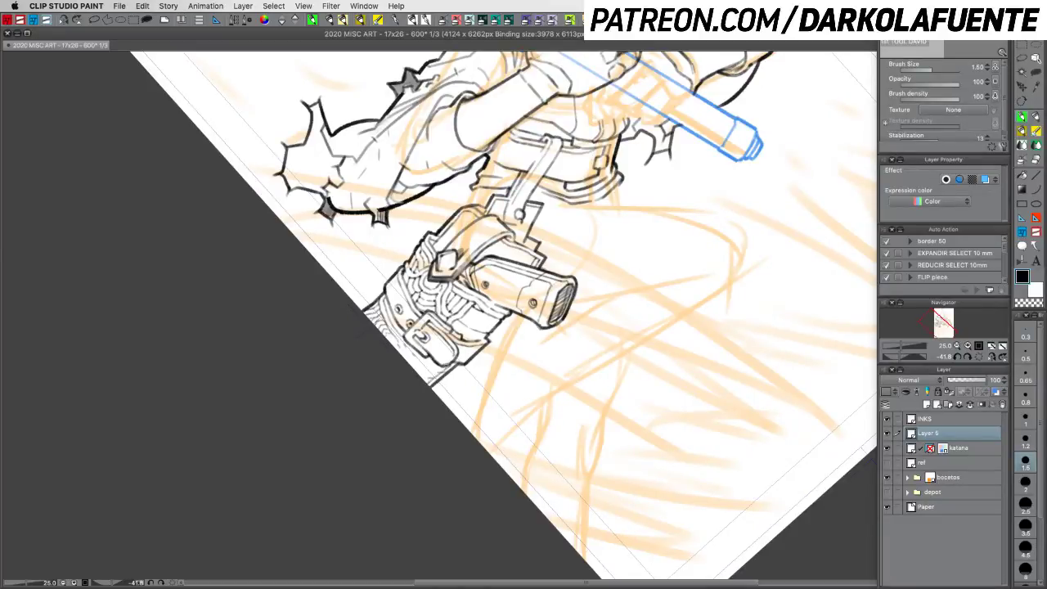
pyautogui.press('r')
pyautogui.moveTo(572, 351)
pyautogui.mouseDown()
pyautogui.moveTo(626, 449)
pyautogui.moveTo(600, 480)
pyautogui.moveTo(589, 440)
pyautogui.mouseUp()
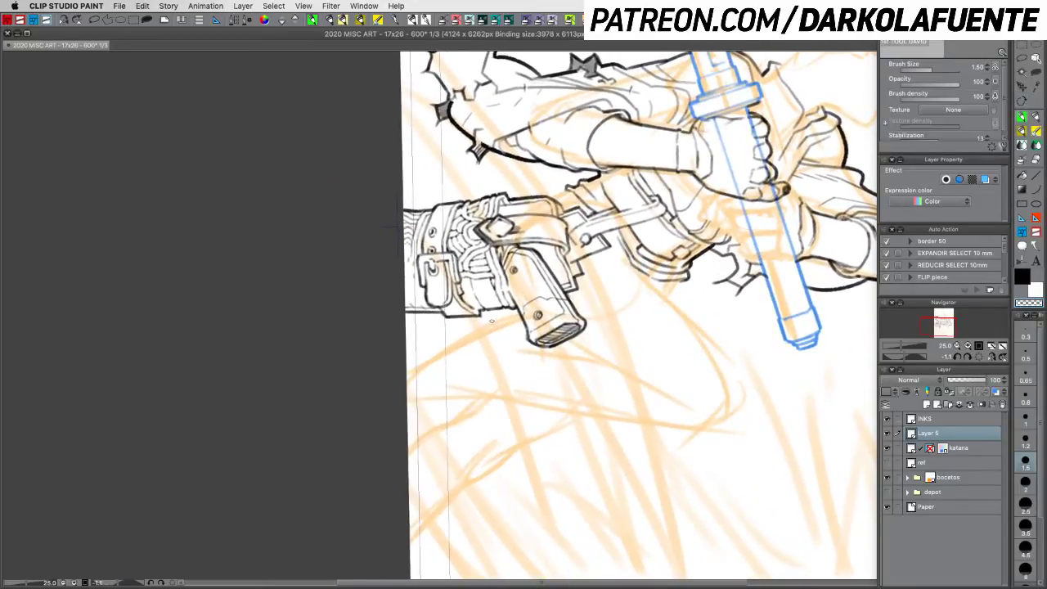
pyautogui.press('r')
pyautogui.moveTo(492, 322)
pyautogui.mouseDown()
pyautogui.moveTo(692, 262)
pyautogui.moveTo(572, 229)
pyautogui.moveTo(452, 258)
pyautogui.mouseUp()
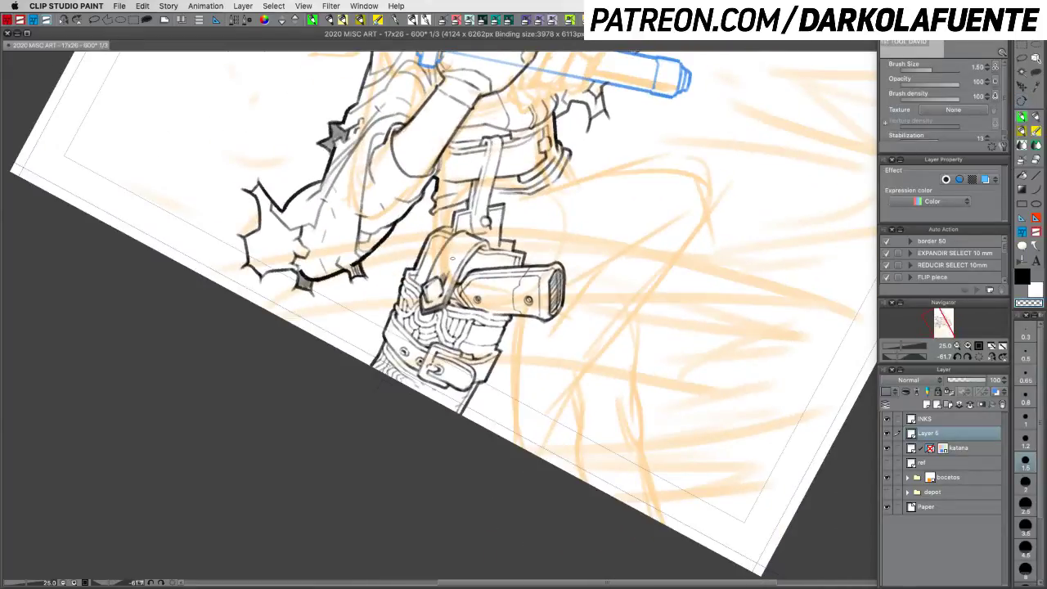
pyautogui.press('c')
pyautogui.press('super+z')
pyautogui.press('super+z')
# Step: Add small detail lines to the holster near the diamond clasp with brush size 1.2, and save the file
pyautogui.click(1028, 440)
pyautogui.press('r')
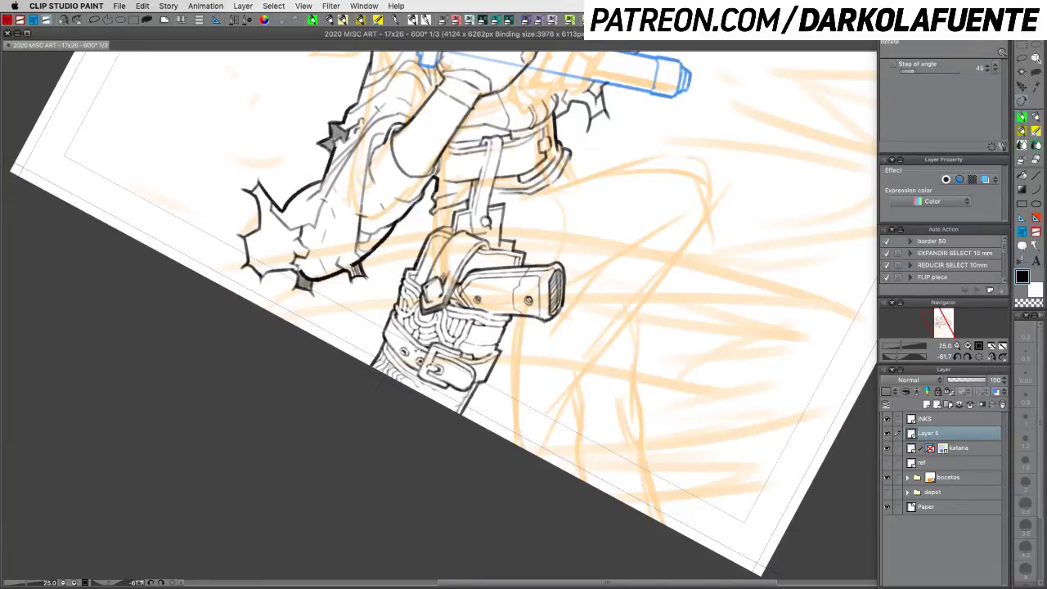
pyautogui.moveTo(807, 395); pyautogui.dragTo(216, 346)
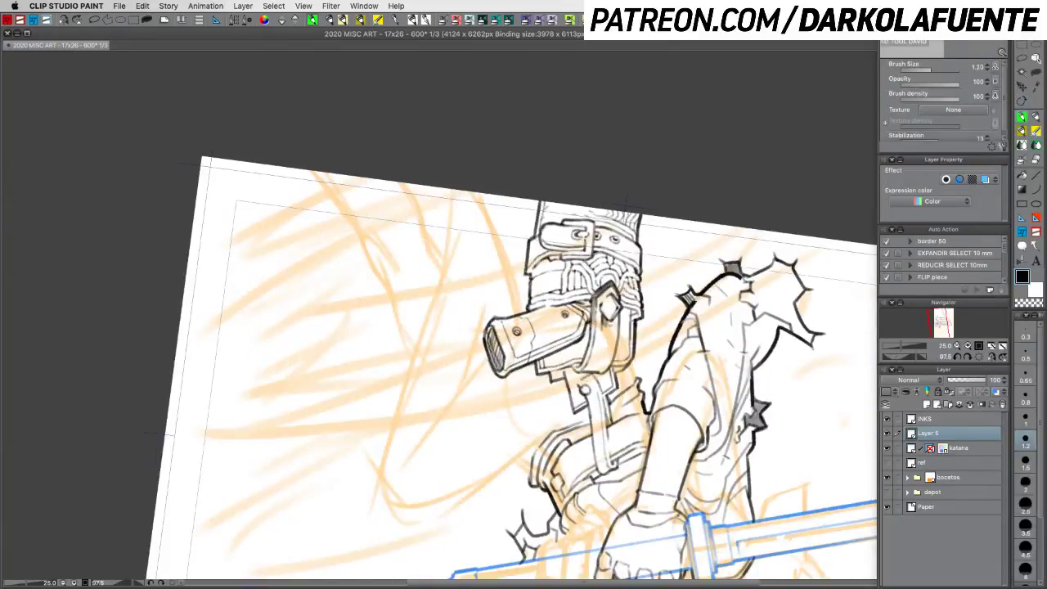
pyautogui.moveTo(605, 319); pyautogui.dragTo(608, 331)
pyautogui.press('r')
pyautogui.moveTo(643, 365)
pyautogui.mouseDown()
pyautogui.moveTo(652, 305)
pyautogui.moveTo(607, 310)
pyautogui.moveTo(609, 327)
pyautogui.mouseUp()
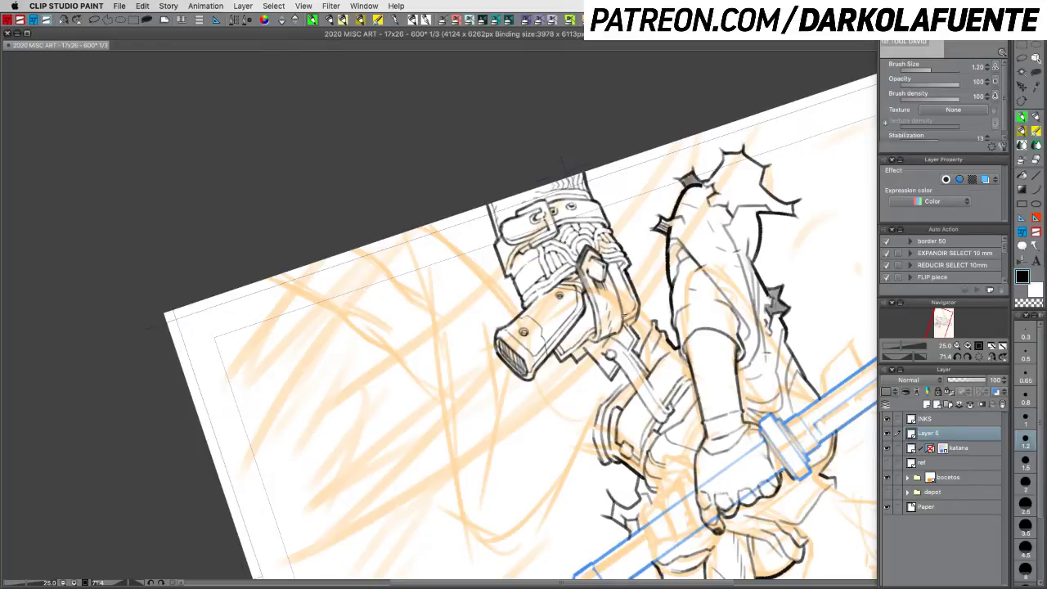
pyautogui.press('super+z')
pyautogui.press('r')
pyautogui.moveTo(781, 413); pyautogui.dragTo(537, 123)
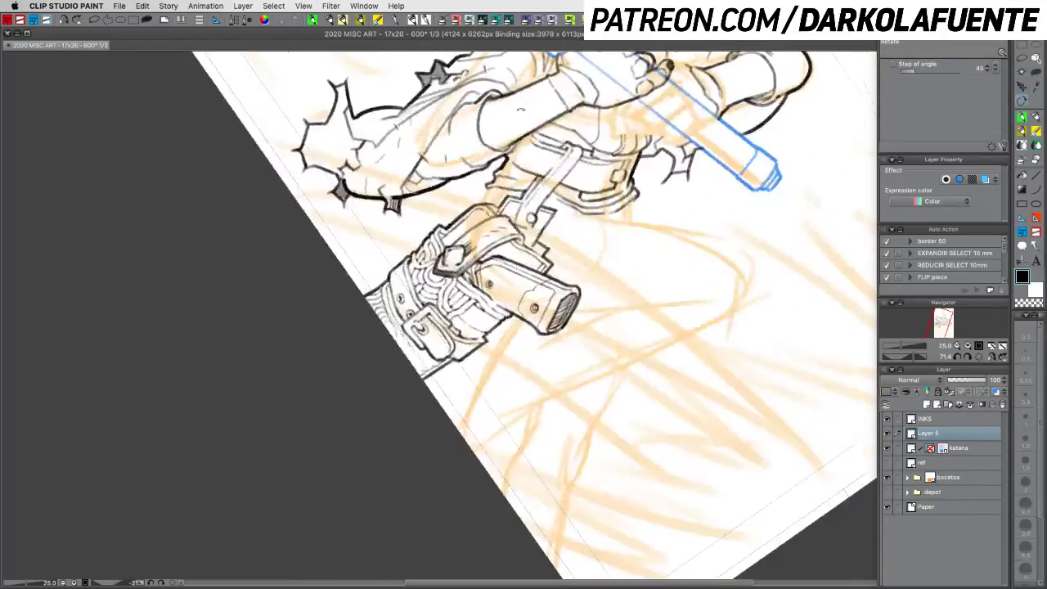
pyautogui.moveTo(792, 379); pyautogui.dragTo(792, 328)
pyautogui.moveTo(754, 419); pyautogui.dragTo(719, 455)
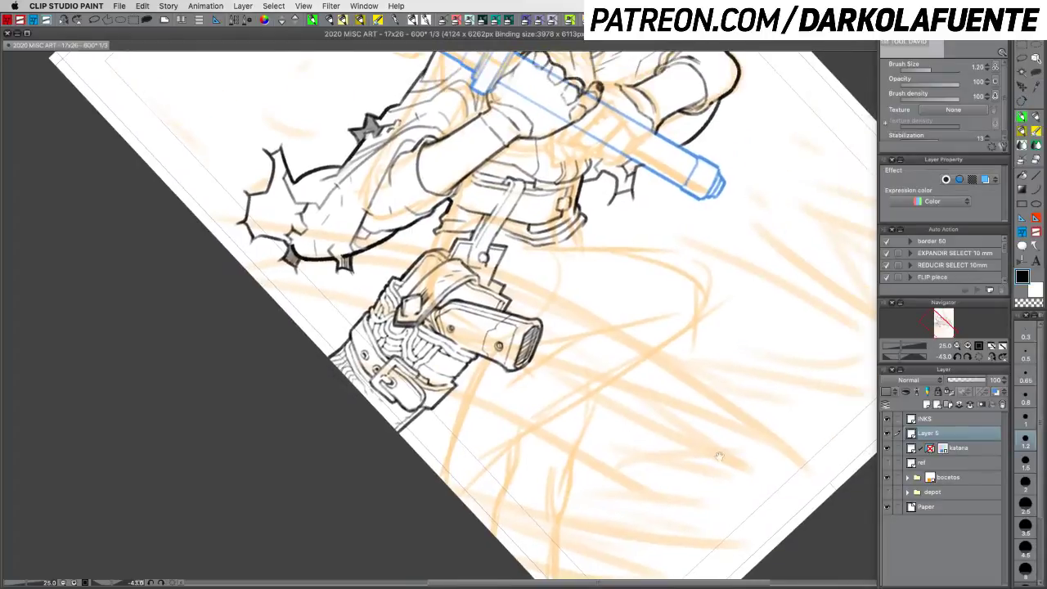
pyautogui.press('super+s')
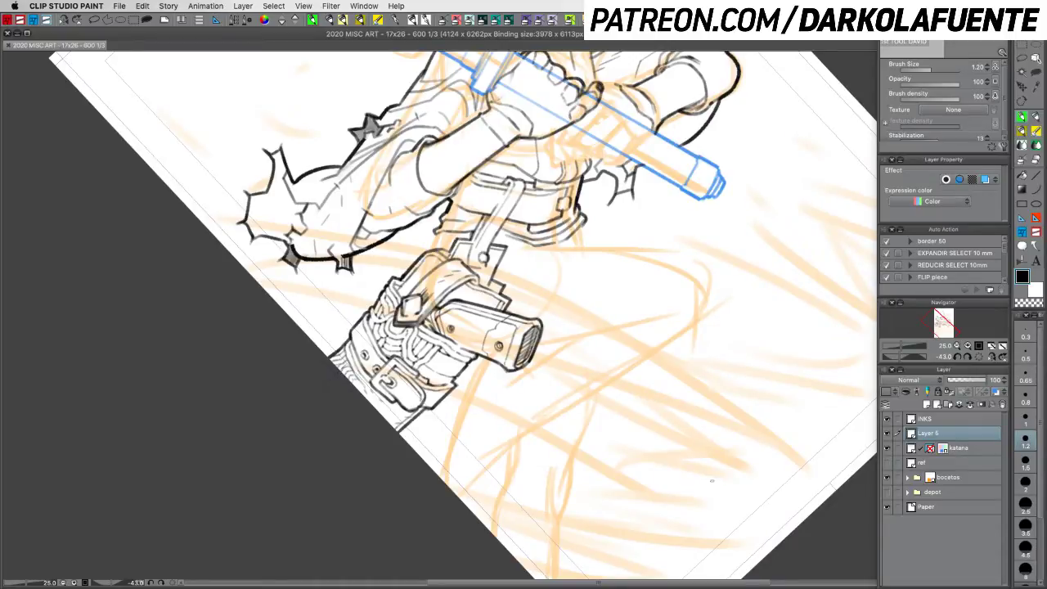
pyautogui.press('Tab')
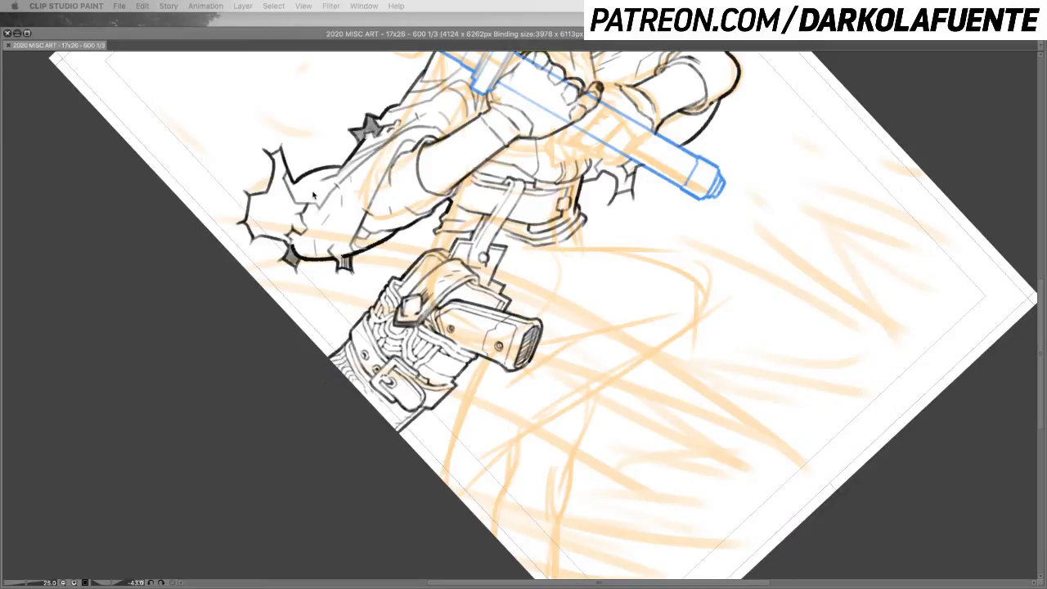
pyautogui.press('Tab')
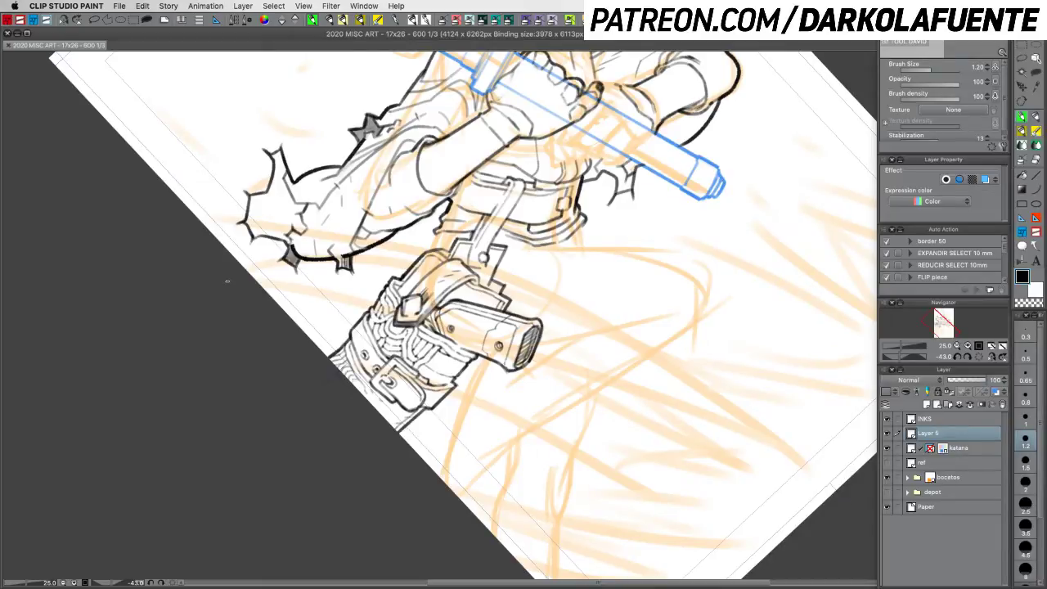
pyautogui.click(588, 293)
pyautogui.press('super+z')
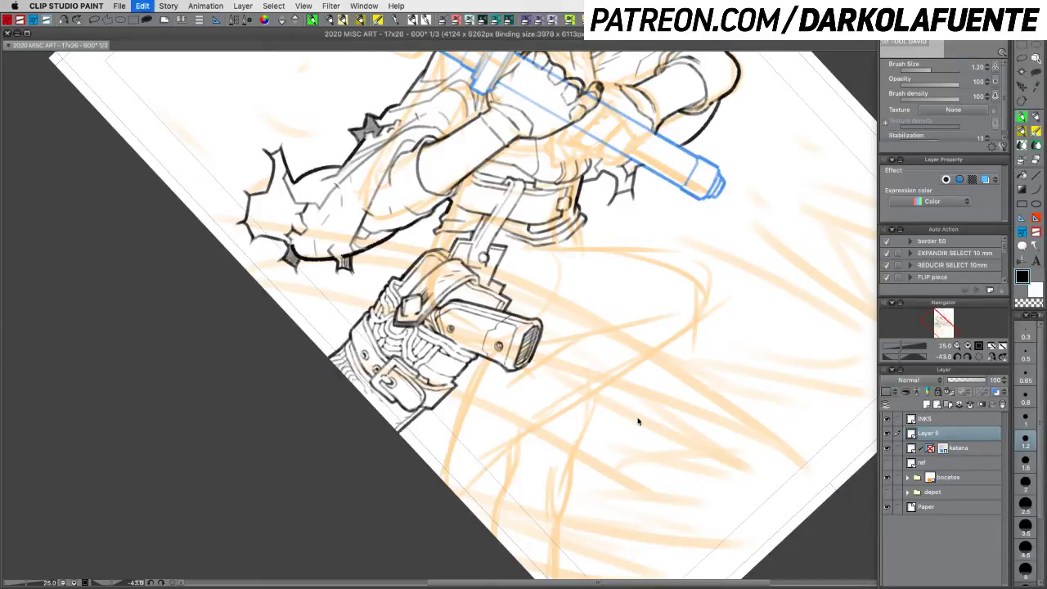
# Step: Ink the back contour of the animal mask up to the tip of its pointed ear with brush size 2
pyautogui.click(1024, 461)
pyautogui.moveTo(662, 331)
pyautogui.mouseDown()
pyautogui.moveTo(639, 402)
pyautogui.moveTo(684, 368)
pyautogui.moveTo(700, 332)
pyautogui.moveTo(786, 416)
pyautogui.moveTo(795, 384)
pyautogui.mouseUp()
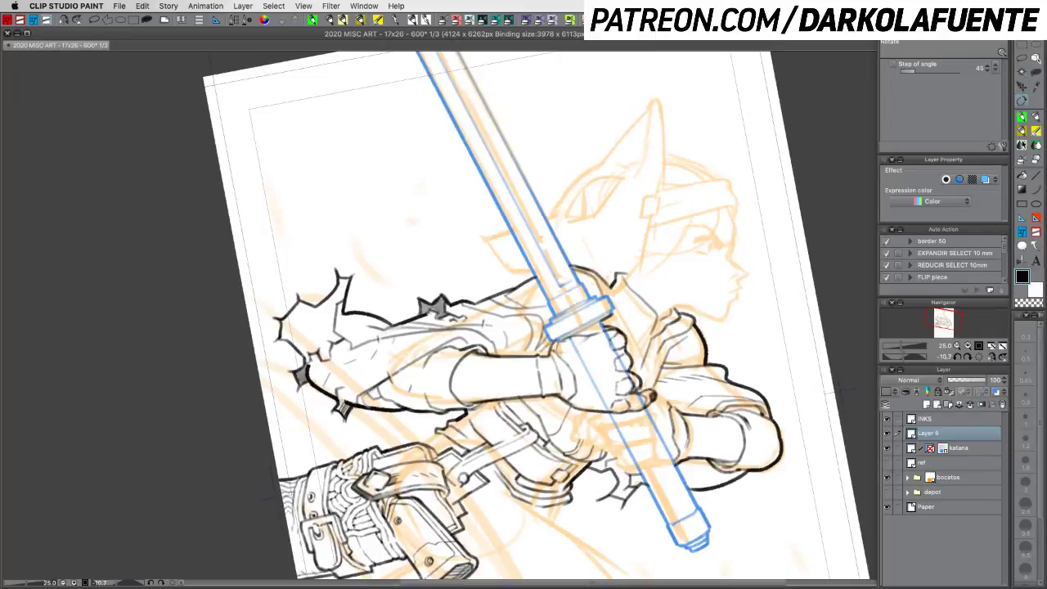
pyautogui.click(1022, 118)
pyautogui.click(1025, 483)
pyautogui.moveTo(671, 306); pyautogui.dragTo(680, 370)
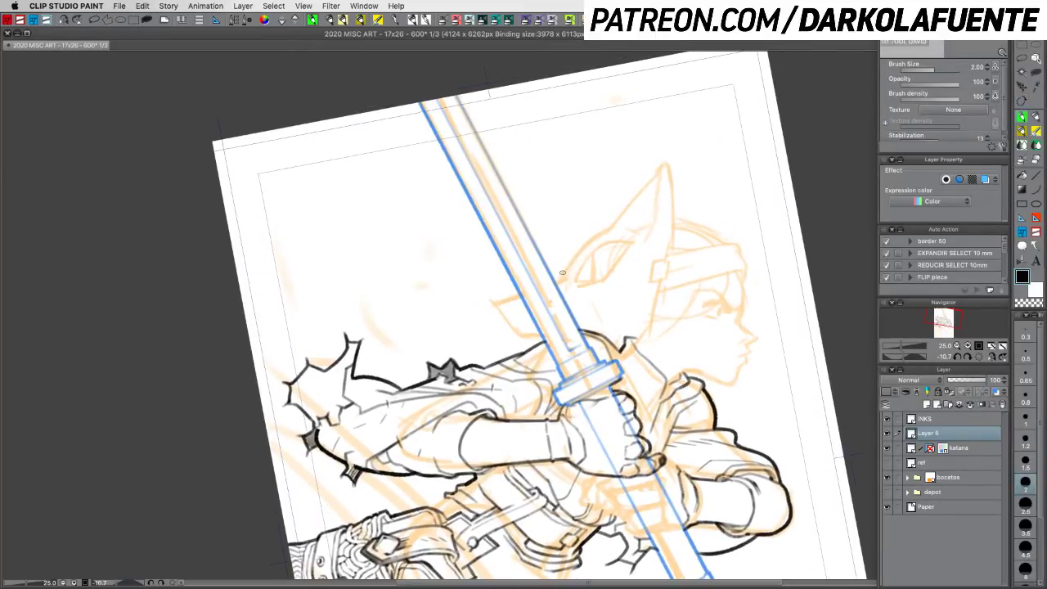
pyautogui.moveTo(562, 279); pyautogui.dragTo(597, 233)
pyautogui.press('super+z')
pyautogui.moveTo(563, 276); pyautogui.dragTo(667, 166)
pyautogui.press('super+z')
pyautogui.moveTo(610, 228); pyautogui.dragTo(665, 165)
pyautogui.press('super+z')
pyautogui.moveTo(610, 227); pyautogui.dragTo(667, 163)
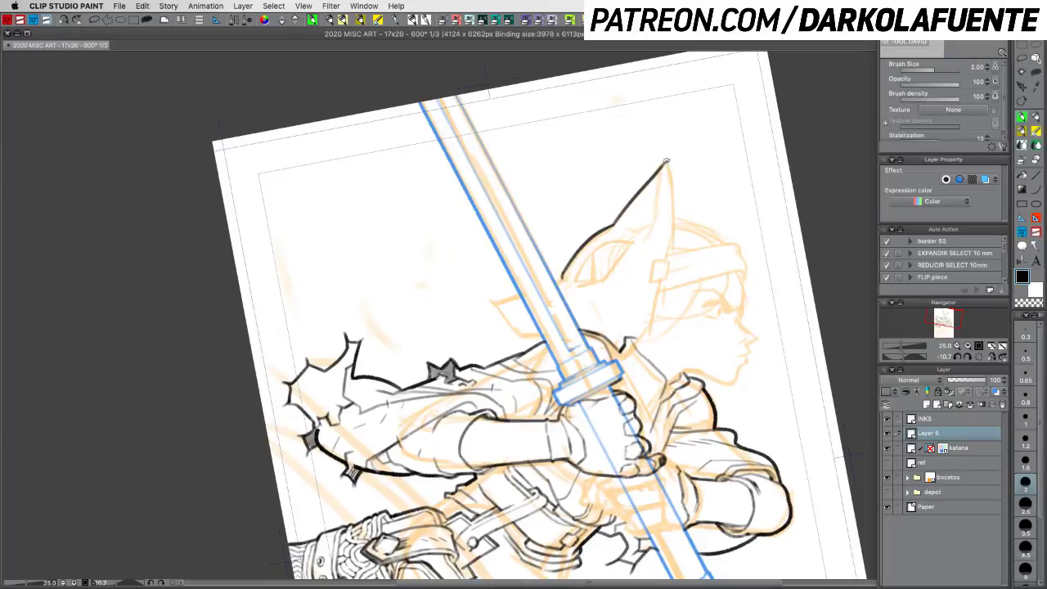
# Step: Ink the front edge of the mask's pointed ear from the tip downward, redoing unsatisfactory strokes
pyautogui.moveTo(666, 161); pyautogui.dragTo(673, 208)
pyautogui.press('super+z')
pyautogui.press('super+z')
pyautogui.moveTo(670, 161); pyautogui.dragTo(667, 255)
pyautogui.press('super+z')
pyautogui.moveTo(708, 174); pyautogui.dragTo(792, 245)
# Step: Show the ref layer to check the masked character reference, and hide it again
pyautogui.moveTo(847, 391); pyautogui.dragTo(659, 139)
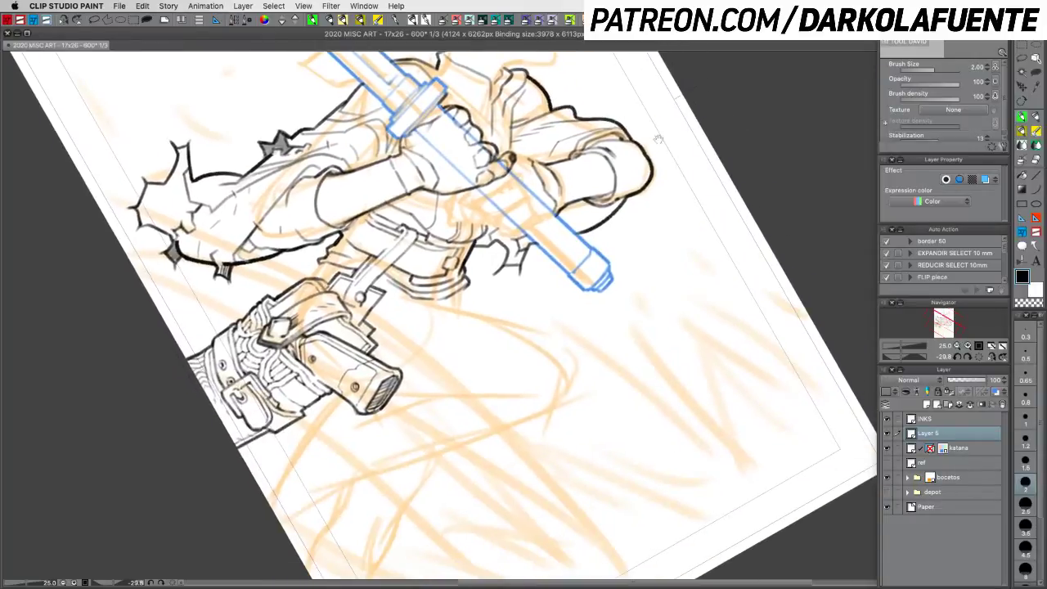
pyautogui.click(886, 463)
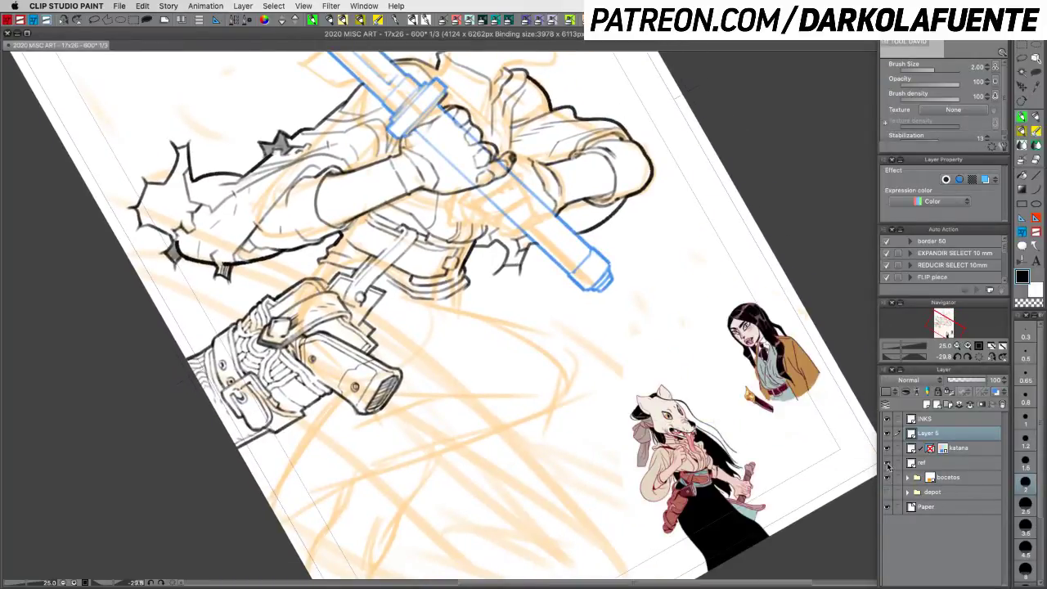
pyautogui.click(887, 463)
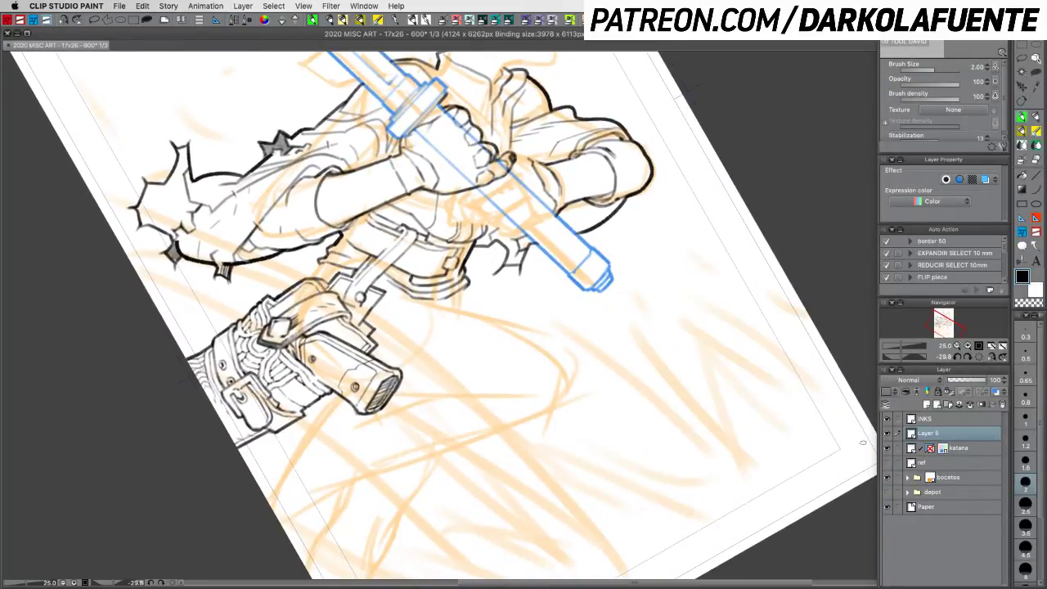
pyautogui.moveTo(659, 286); pyautogui.dragTo(779, 489)
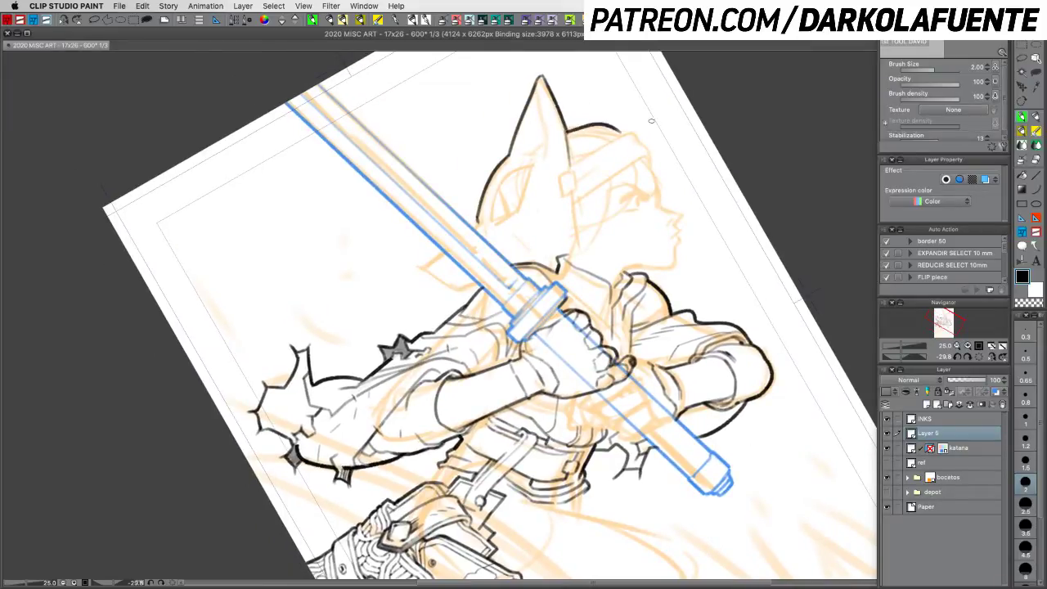
# Step: Ink the crown of the head and the headband's upper edge in front of the ear, and save the file
pyautogui.moveTo(570, 131); pyautogui.dragTo(622, 134)
pyautogui.moveTo(574, 162); pyautogui.dragTo(635, 133)
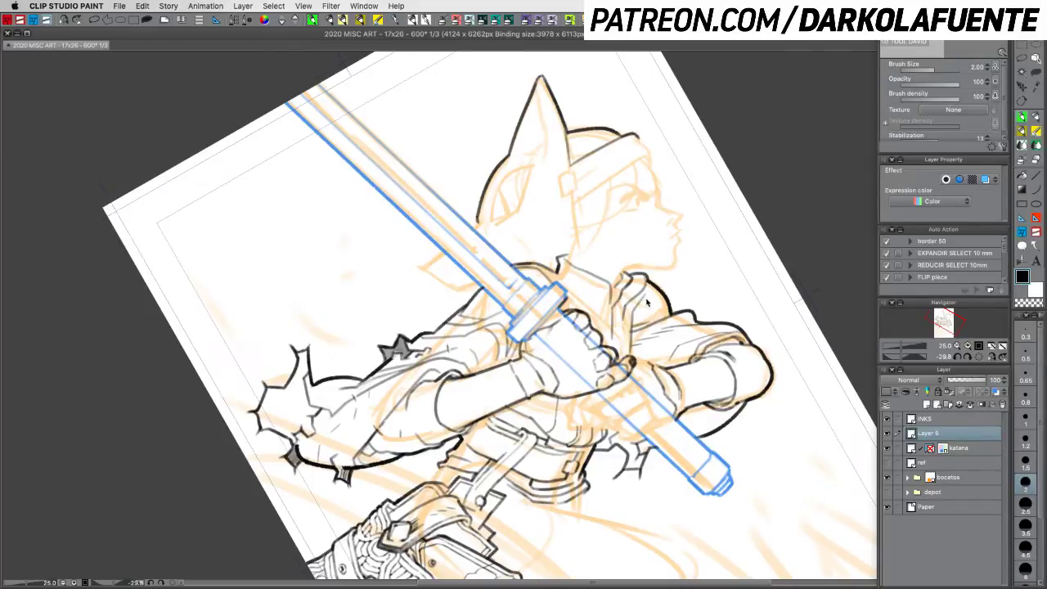
pyautogui.press('super+s')
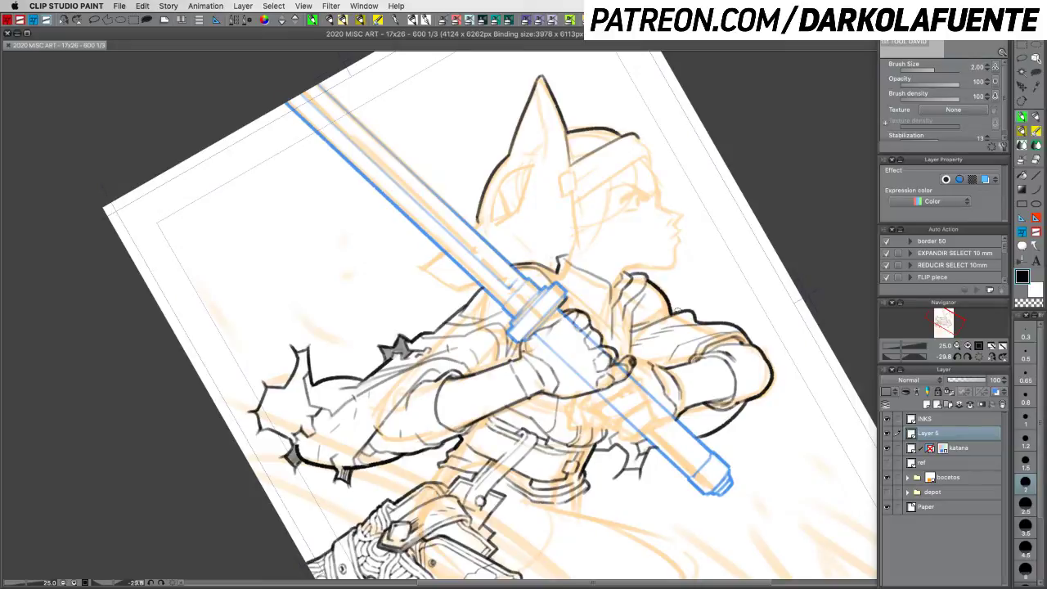
# Step: Ink the headband's outline and fold lines over the sketch, using brush size 2 for the outer edge and 1.5 for the inner lines
pyautogui.click(637, 141)
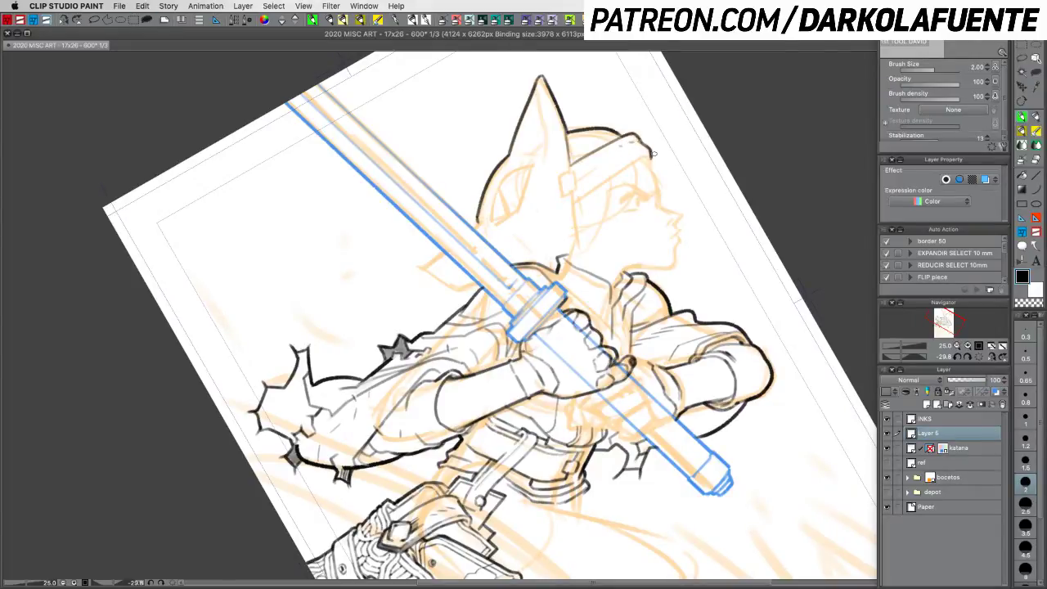
pyautogui.moveTo(645, 145); pyautogui.dragTo(651, 162)
pyautogui.moveTo(576, 199); pyautogui.dragTo(648, 145)
pyautogui.press('super+z')
pyautogui.click(1025, 465)
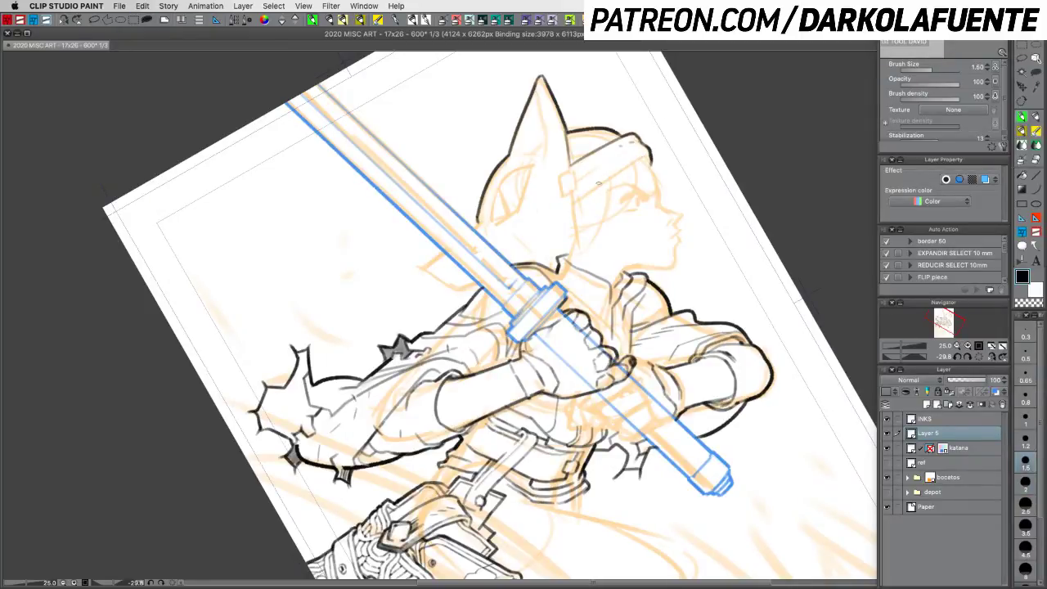
pyautogui.moveTo(573, 199); pyautogui.dragTo(648, 152)
pyautogui.moveTo(577, 179); pyautogui.dragTo(595, 167)
# Step: Ink the forehead, brow and nose profile below the headband with brush size 2, redoing the forehead strokes that miss
pyautogui.click(1027, 481)
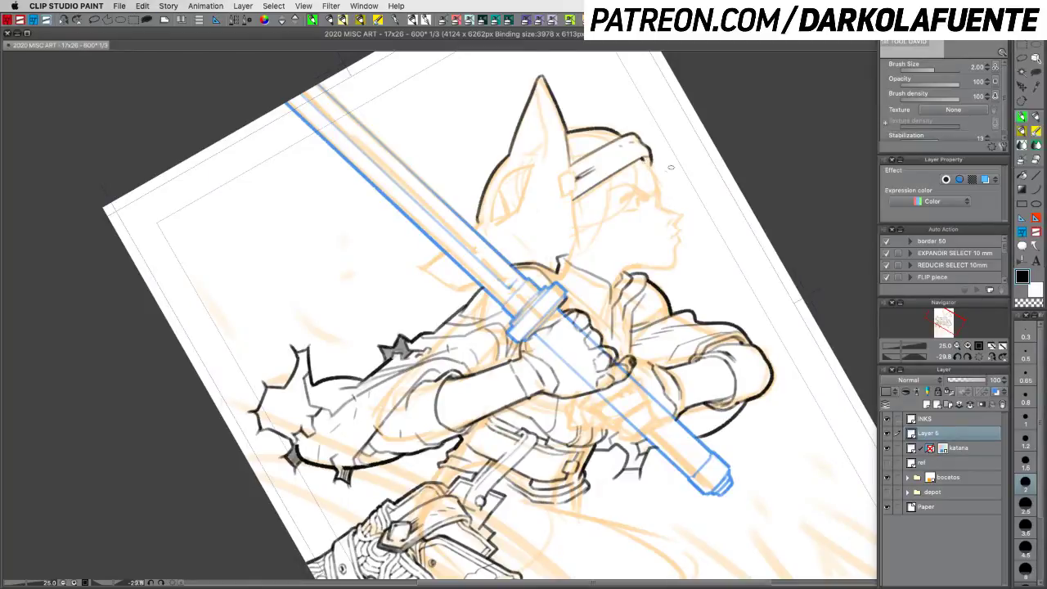
pyautogui.moveTo(648, 155); pyautogui.dragTo(644, 164)
pyautogui.moveTo(653, 169)
pyautogui.mouseDown()
pyautogui.moveTo(663, 198)
pyautogui.moveTo(664, 182)
pyautogui.mouseUp()
pyautogui.press('super+z')
pyautogui.press('super+z')
pyautogui.hotkey('shift', 'space')
pyautogui.moveTo(759, 276); pyautogui.dragTo(659, 307)
pyautogui.press('space')
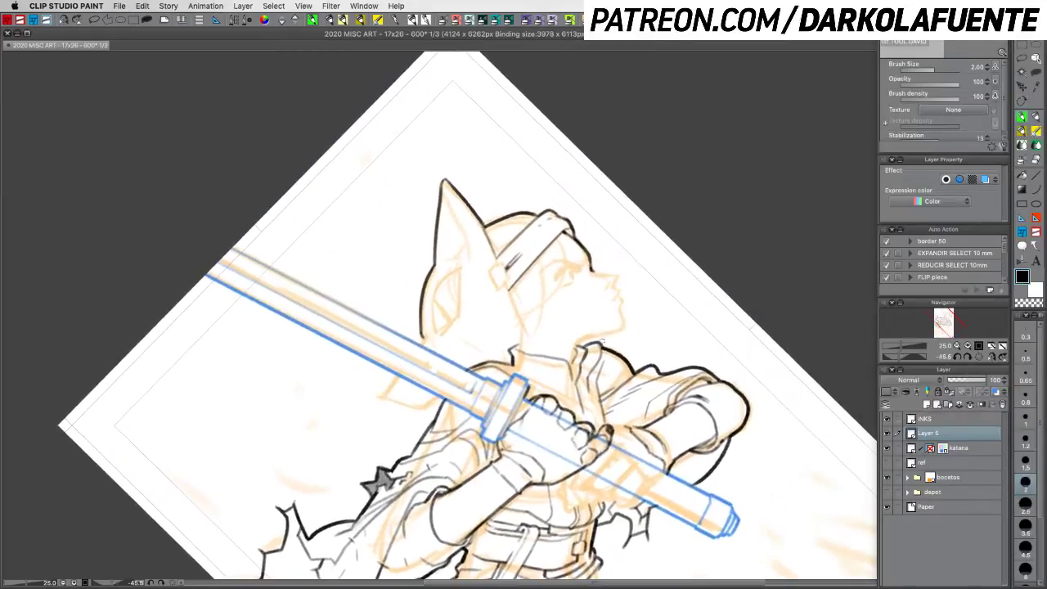
pyautogui.hotkey('shift', 'space')
pyautogui.moveTo(710, 332)
pyautogui.mouseDown()
pyautogui.moveTo(708, 280)
pyautogui.moveTo(568, 240)
pyautogui.mouseUp()
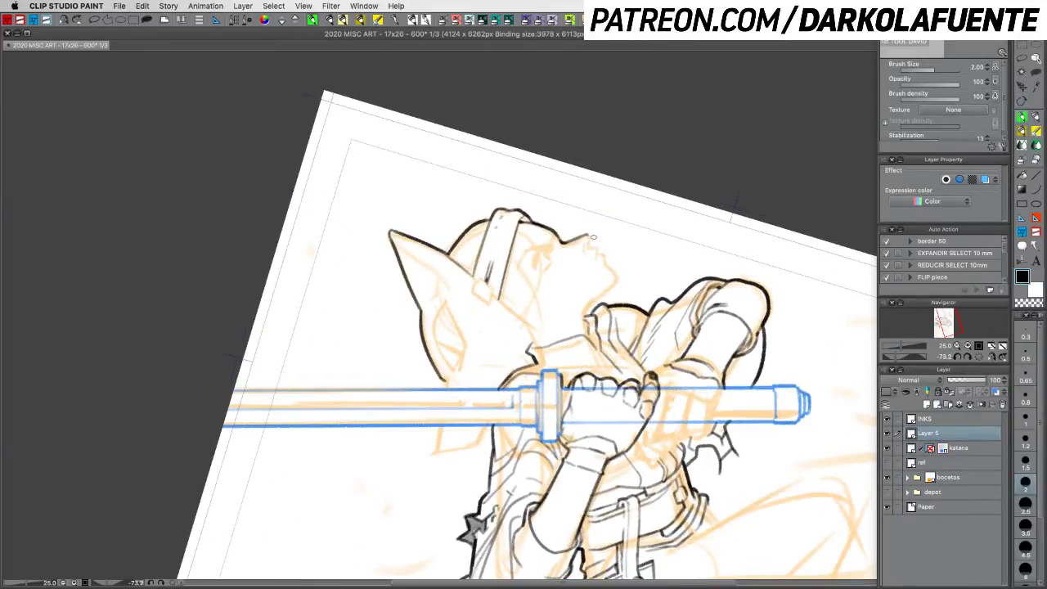
pyautogui.press('r')
pyautogui.moveTo(595, 237)
pyautogui.mouseDown()
pyautogui.moveTo(606, 279)
pyautogui.moveTo(627, 301)
pyautogui.moveTo(618, 309)
pyautogui.mouseUp()
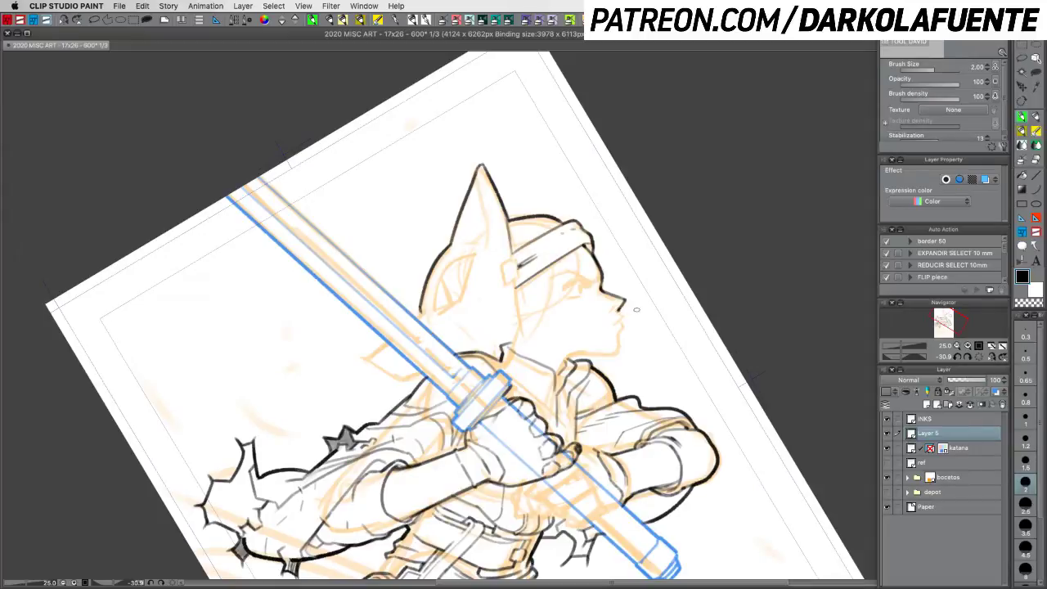
# Step: Show the ref layer to examine the colored character references near the page's lower corner, and hide it again
pyautogui.moveTo(623, 475); pyautogui.dragTo(489, 223)
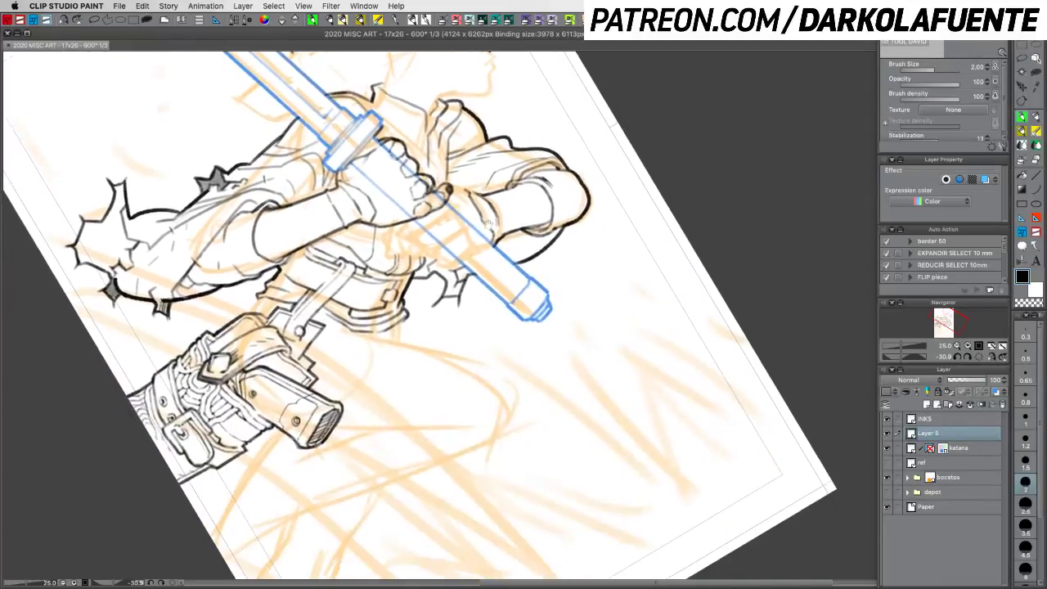
pyautogui.moveTo(640, 439); pyautogui.dragTo(650, 351)
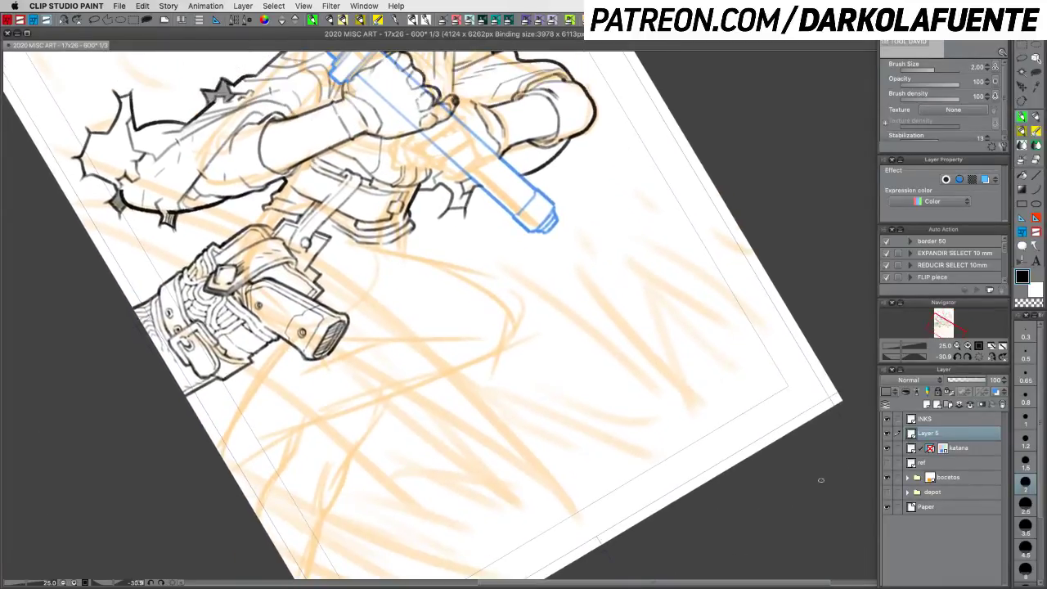
pyautogui.click(887, 463)
pyautogui.click(887, 463)
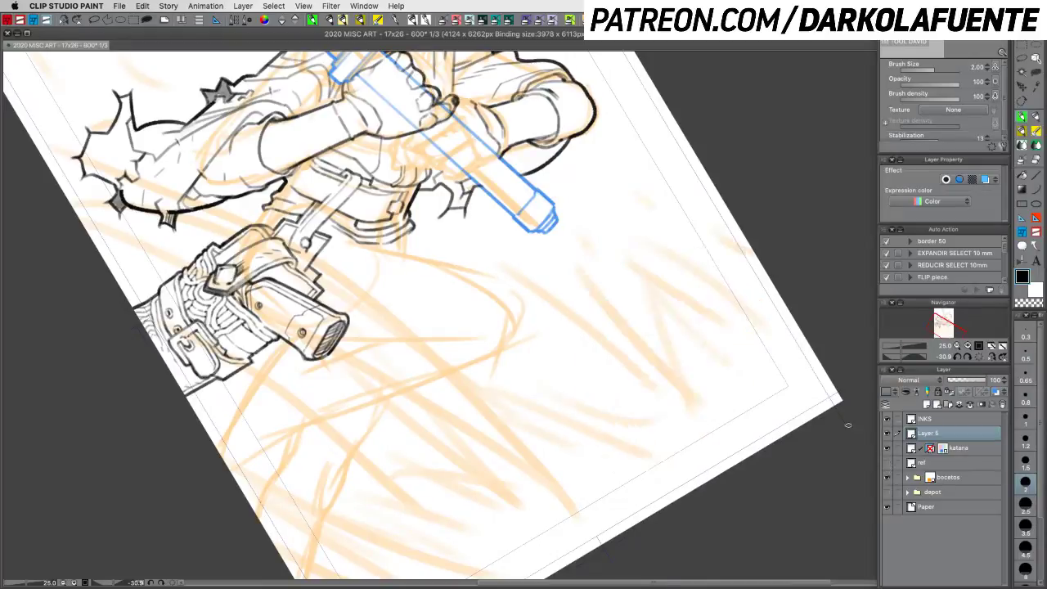
pyautogui.click(886, 464)
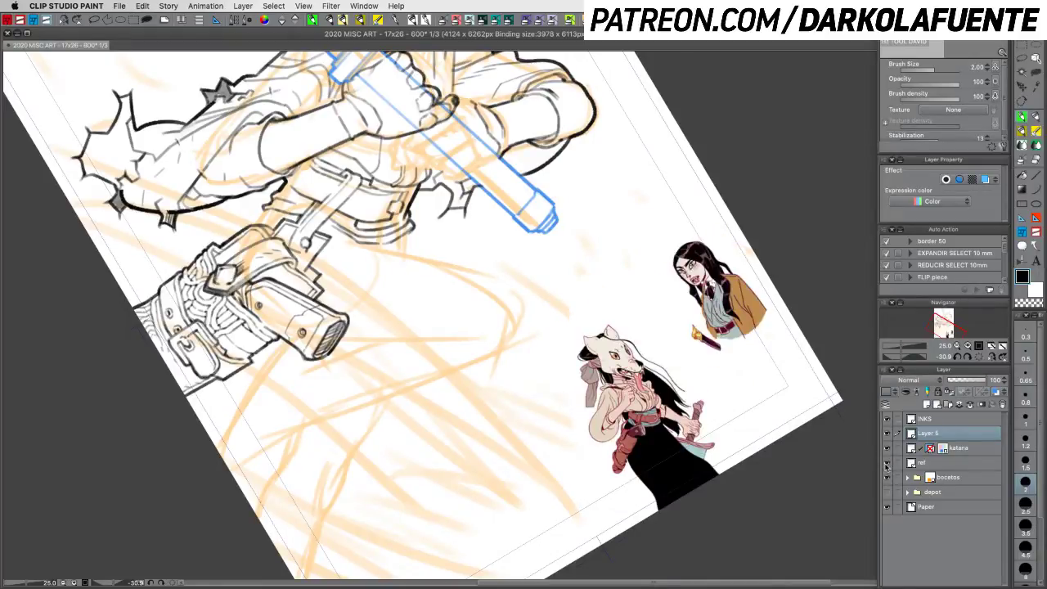
pyautogui.click(887, 463)
pyautogui.moveTo(588, 257); pyautogui.dragTo(671, 505)
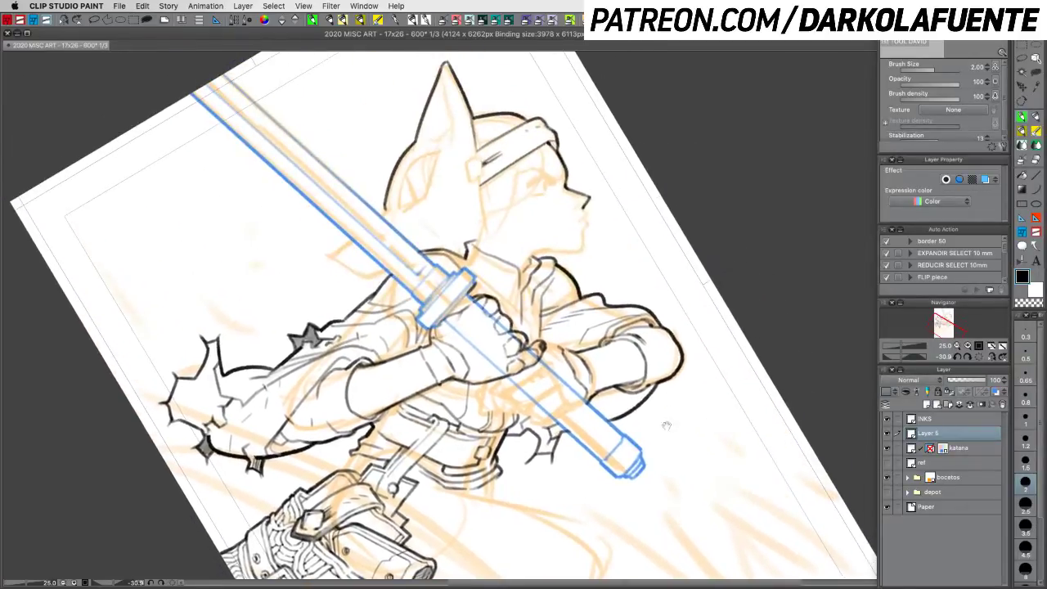
pyautogui.moveTo(663, 365); pyautogui.dragTo(671, 403)
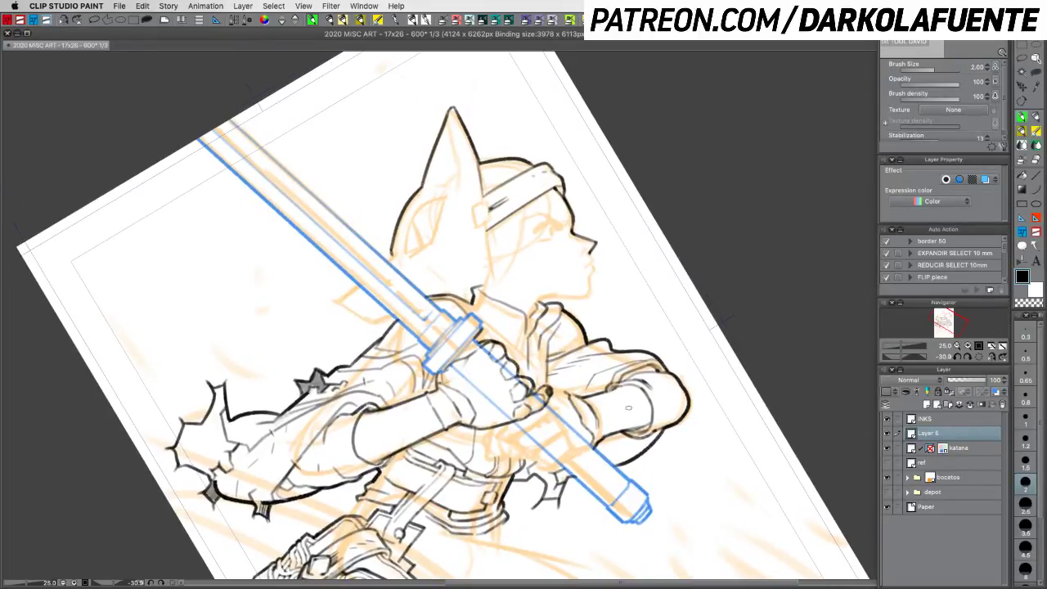
# Step: Add a new layer directly above the katana layer, give it the blue layer color and make a trial mouth stroke at brush size 1.2
pyautogui.click(951, 448)
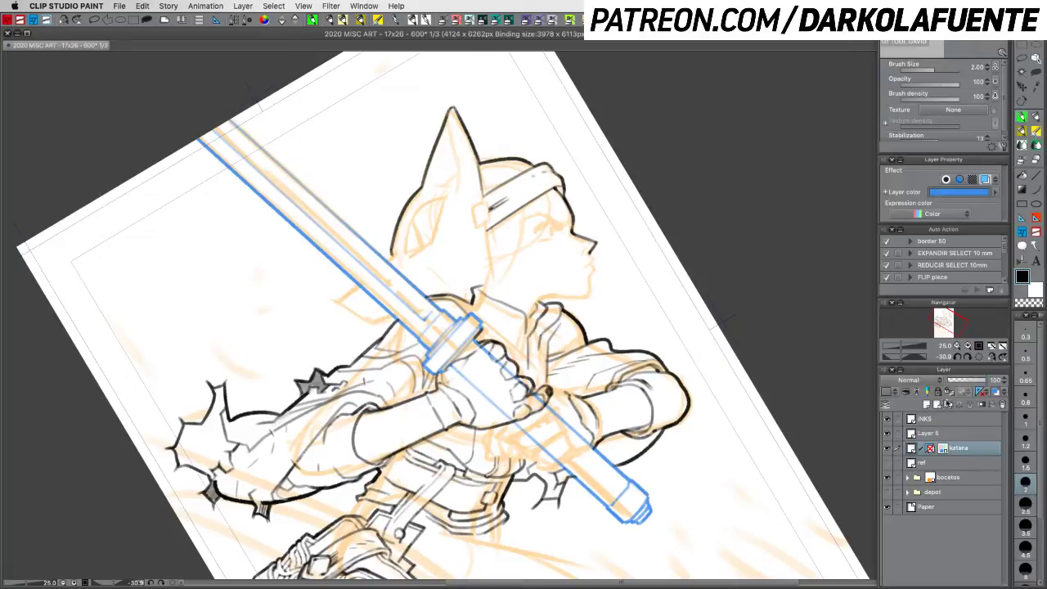
pyautogui.click(927, 405)
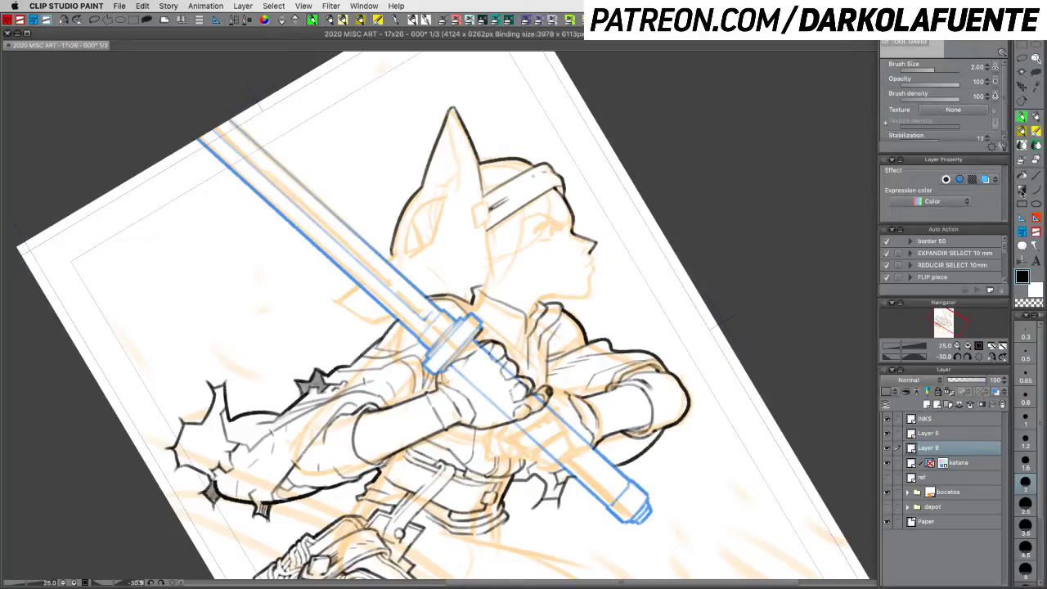
pyautogui.click(1027, 437)
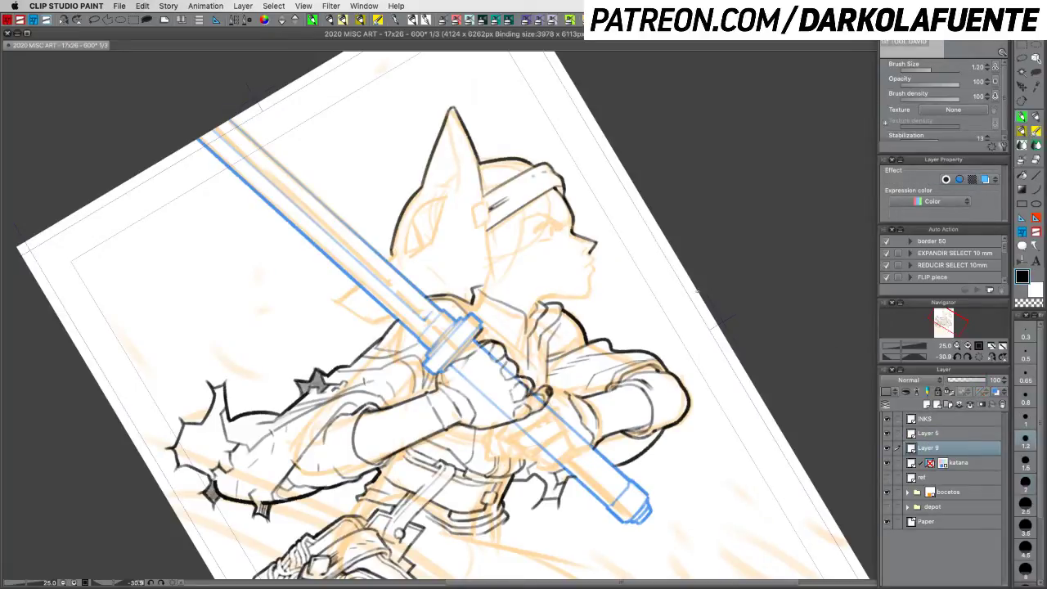
pyautogui.moveTo(578, 269); pyautogui.dragTo(584, 260)
pyautogui.click(995, 391)
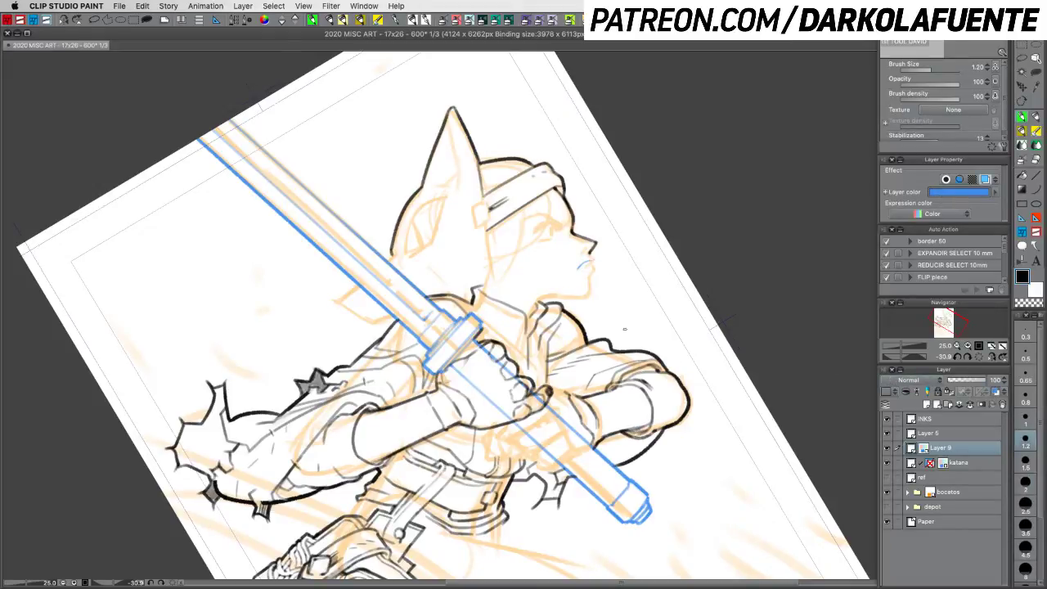
# Step: Replace the trial stroke with a blue sketch of the open mouth, lips, chin, jawline and cheek lines
pyautogui.hotkey('ctrl', 'z')
pyautogui.press('c')
pyautogui.press('c')
pyautogui.press('c')
pyautogui.press('c')
pyautogui.press('r')
pyautogui.moveTo(652, 322)
pyautogui.mouseDown()
pyautogui.moveTo(662, 221)
pyautogui.moveTo(641, 197)
pyautogui.mouseUp()
pyautogui.moveTo(554, 250)
pyautogui.mouseDown()
pyautogui.moveTo(521, 284)
pyautogui.moveTo(525, 306)
pyautogui.mouseUp()
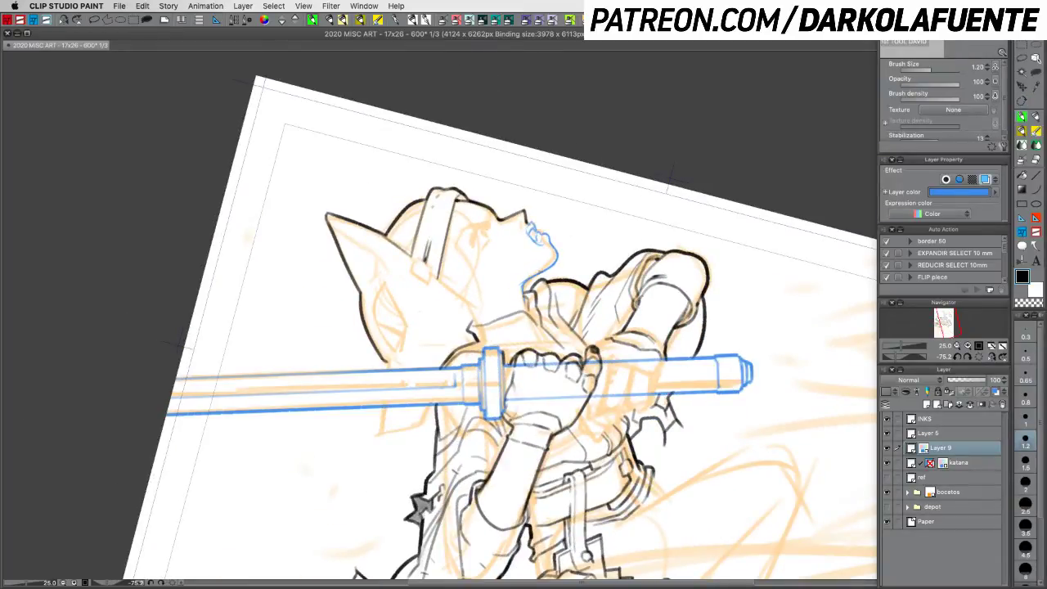
pyautogui.moveTo(484, 292); pyautogui.dragTo(508, 285)
pyautogui.moveTo(594, 257)
pyautogui.mouseDown()
pyautogui.moveTo(609, 347)
pyautogui.moveTo(599, 364)
pyautogui.moveTo(603, 357)
pyautogui.mouseUp()
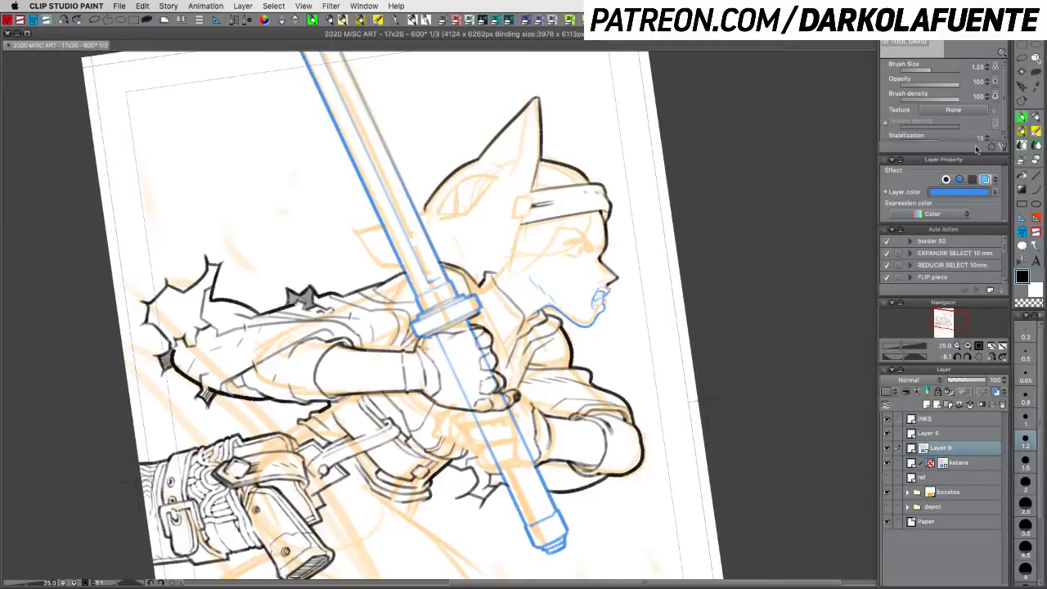
# Step: Widen the blue lower-face sketch to about 115 percent, flatten it slightly, apply the transformation and save the file
pyautogui.press('super+t')
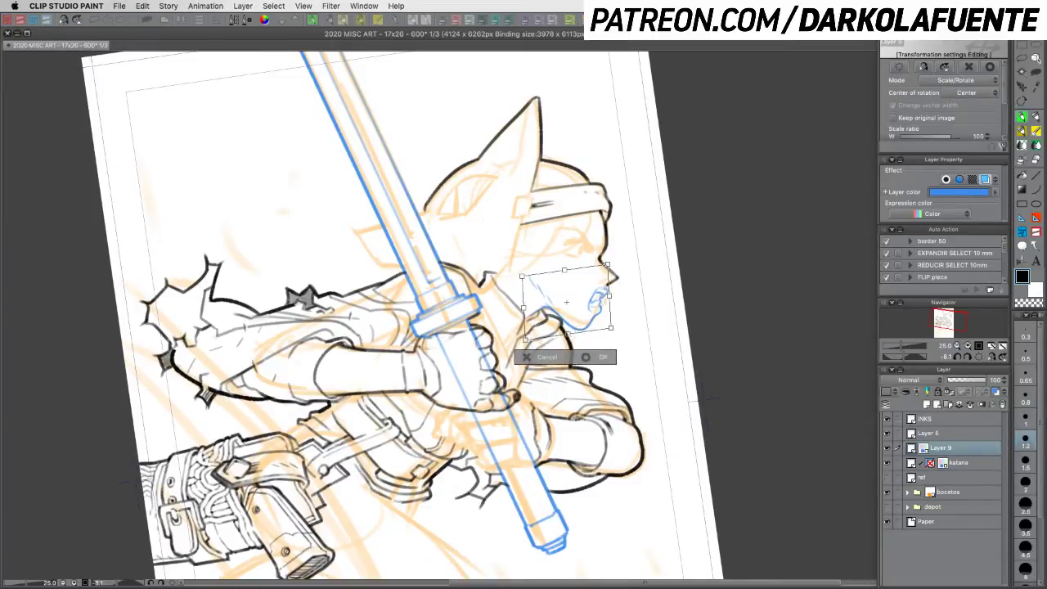
pyautogui.moveTo(568, 333); pyautogui.dragTo(513, 309)
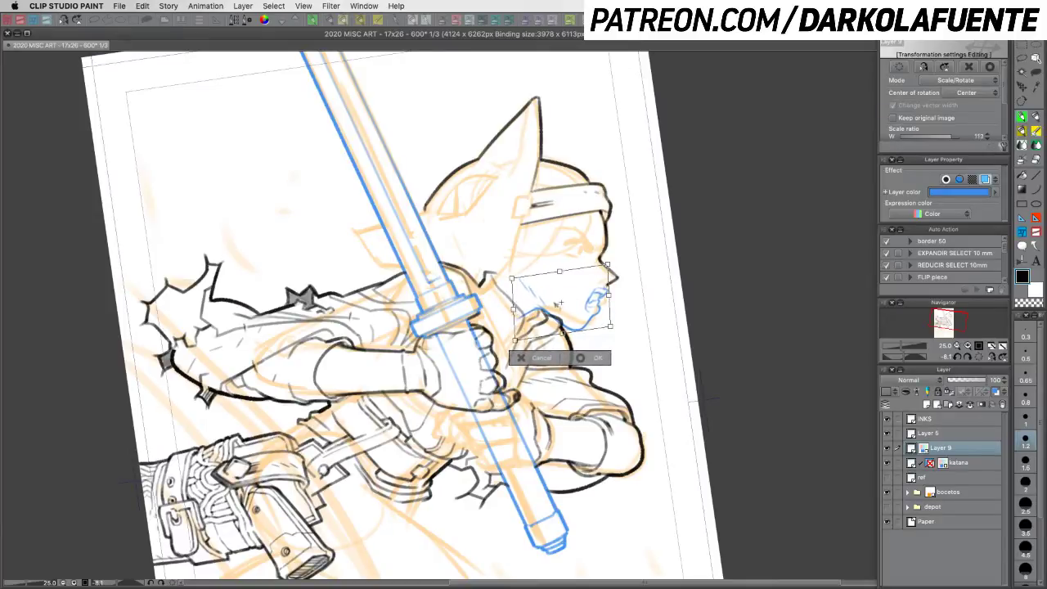
pyautogui.moveTo(609, 295); pyautogui.dragTo(612, 295)
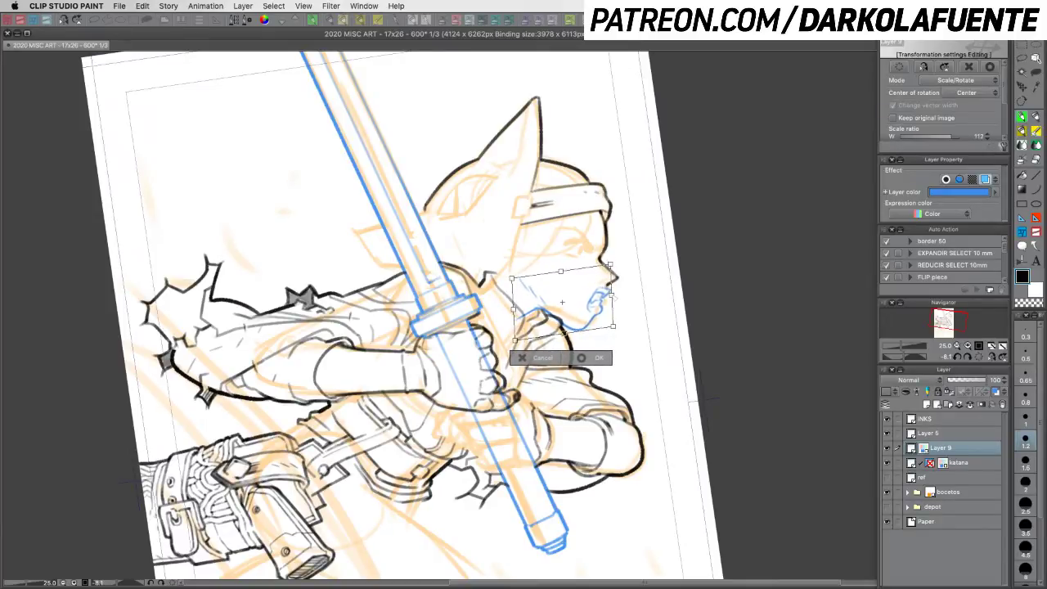
pyautogui.moveTo(564, 334); pyautogui.dragTo(564, 330)
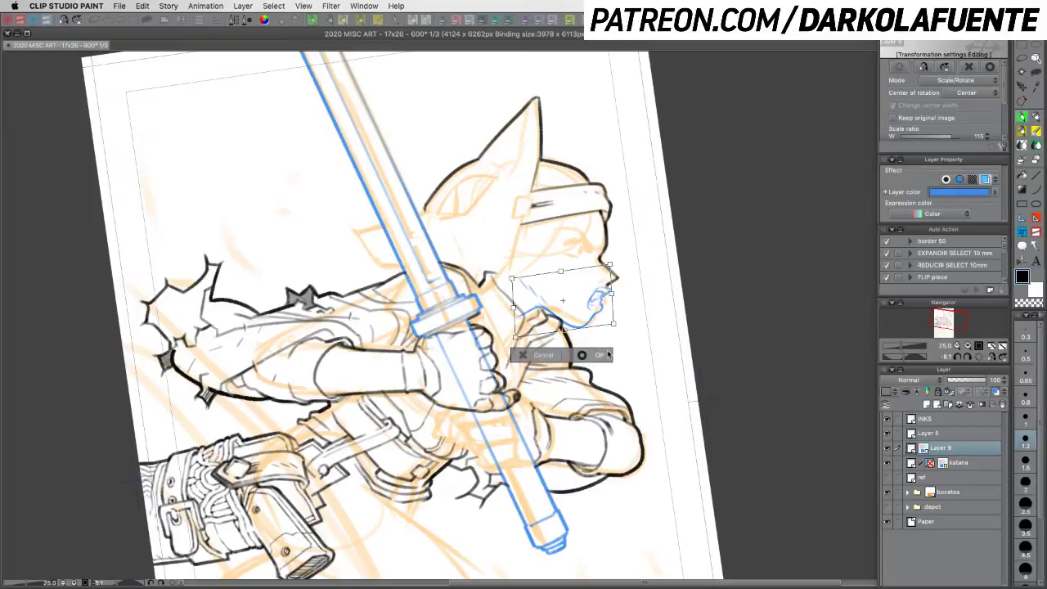
pyautogui.click(601, 356)
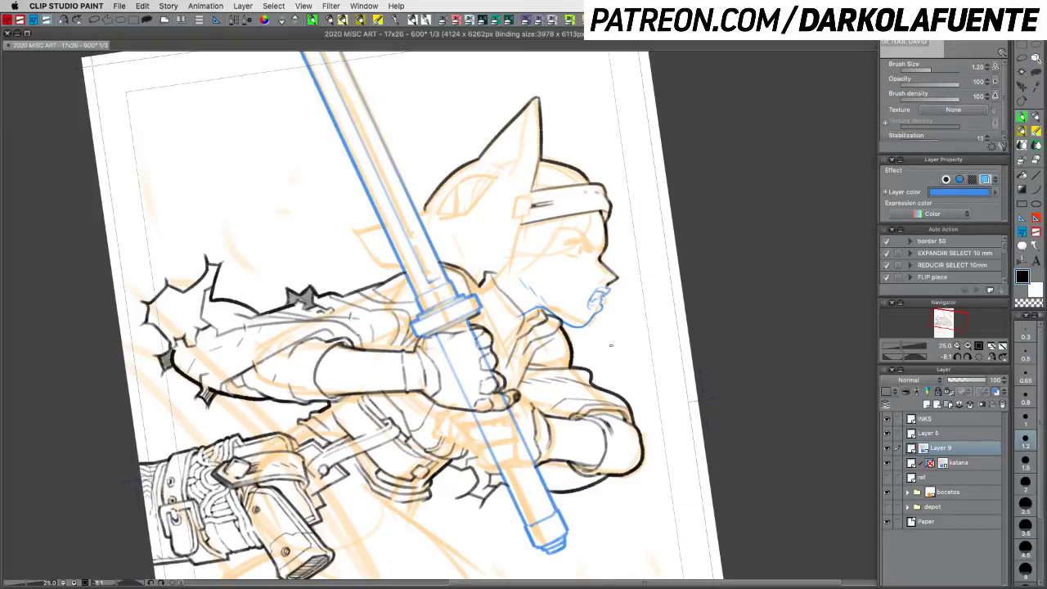
pyautogui.press('super+s')
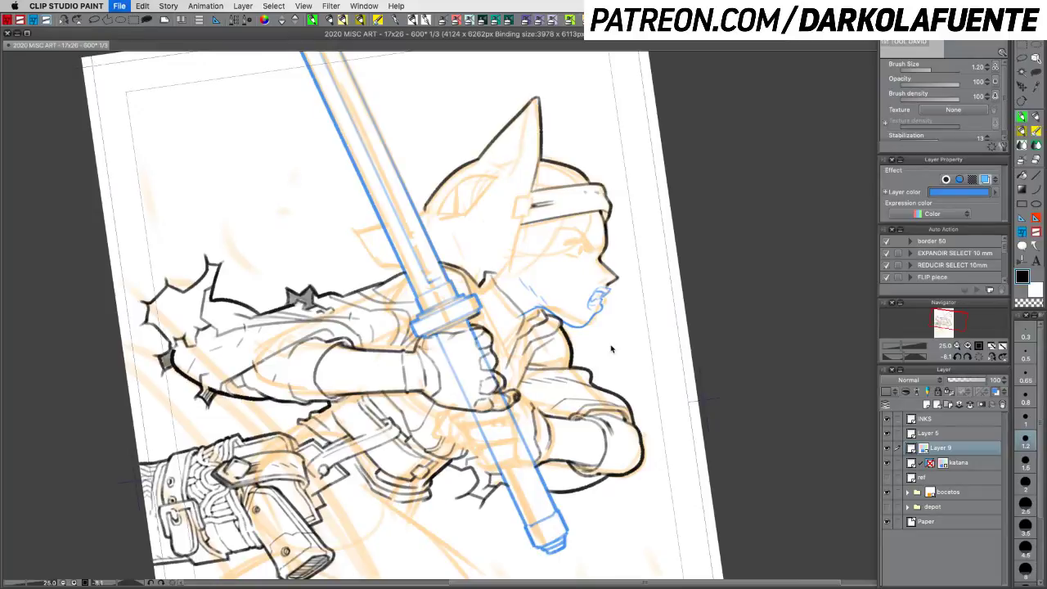
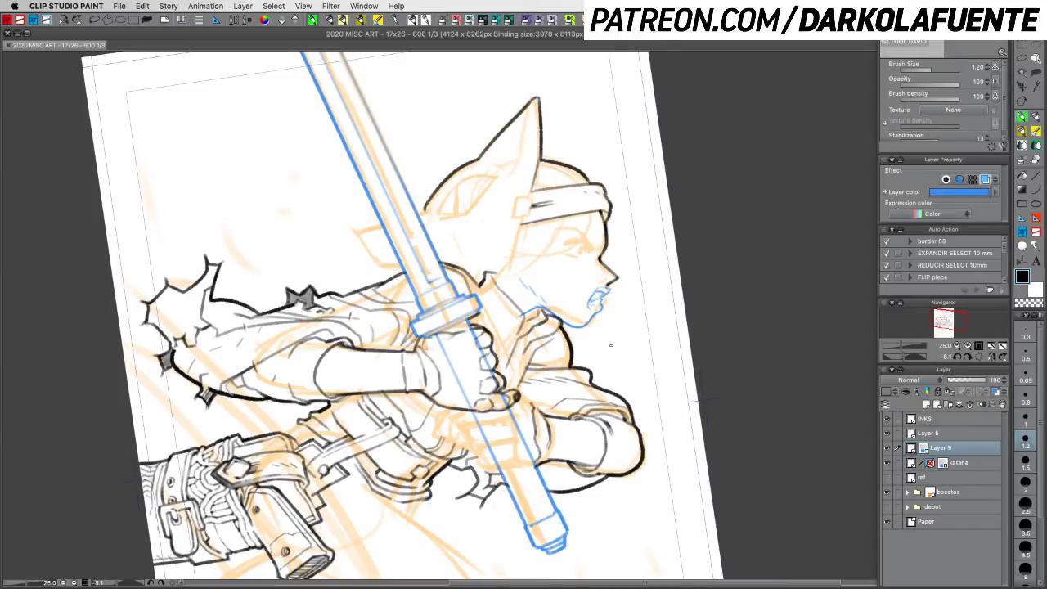
# Step: Undo the stray stroke on the sketch layer, set the brush size to 1.5 and make Layer 5 active for inking
pyautogui.moveTo(629, 315); pyautogui.dragTo(645, 330)
pyautogui.press('super+z')
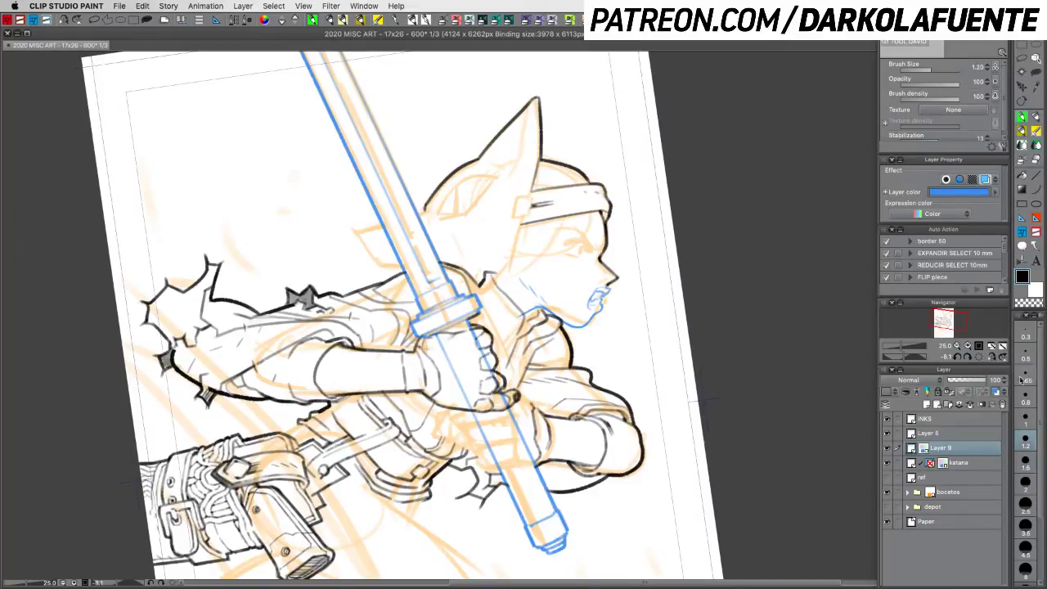
pyautogui.click(1027, 463)
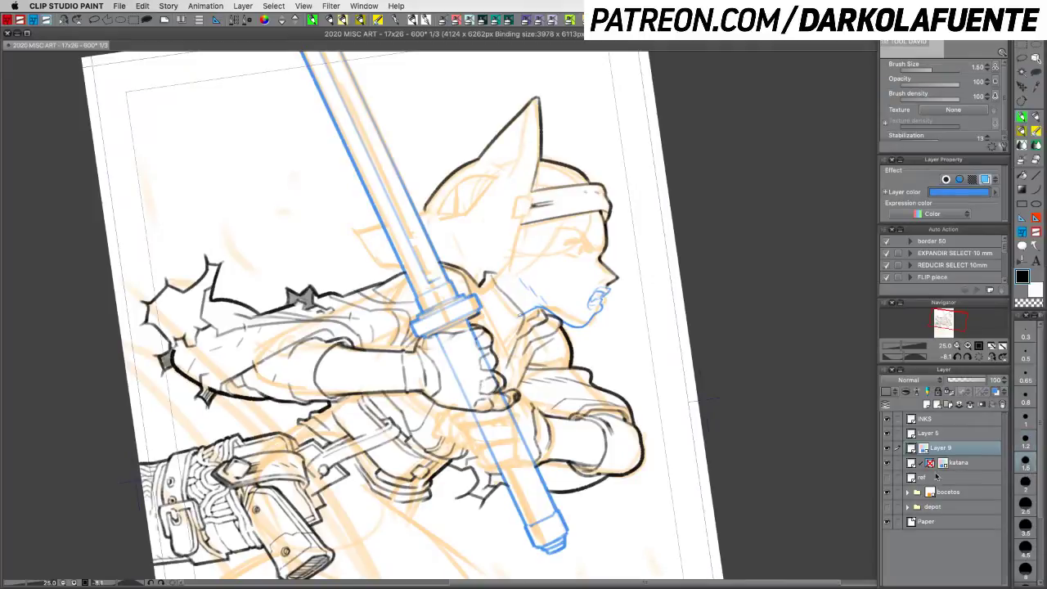
pyautogui.click(887, 432)
pyautogui.click(887, 433)
pyautogui.click(910, 436)
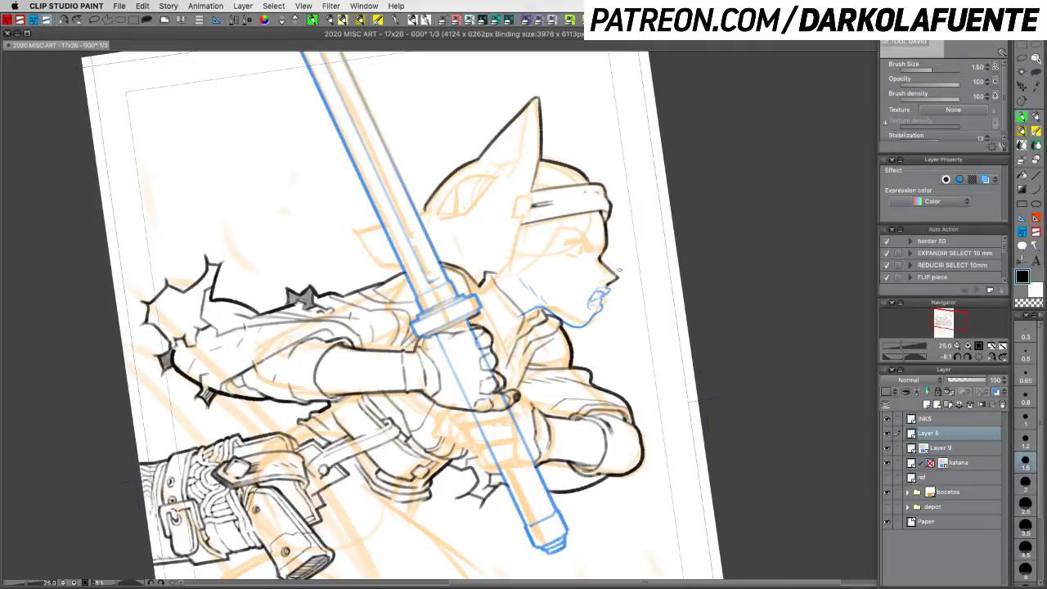
# Step: Ink the lips, open mouth and front of the chin in black on Layer 5, following the blue sketch and correcting missed strokes
pyautogui.moveTo(614, 284); pyautogui.dragTo(605, 292)
pyautogui.press('super+z')
pyautogui.press('super+z')
pyautogui.press('c')
pyautogui.press('c')
pyautogui.moveTo(596, 293); pyautogui.dragTo(606, 289)
pyautogui.press('c')
pyautogui.press('c')
pyautogui.press('c')
pyautogui.press('c')
pyautogui.press('c')
pyautogui.press('c')
pyautogui.press('r')
pyautogui.moveTo(668, 352)
pyautogui.mouseDown()
pyautogui.moveTo(664, 254)
pyautogui.moveTo(631, 192)
pyautogui.moveTo(595, 170)
pyautogui.mouseUp()
pyautogui.press('p')
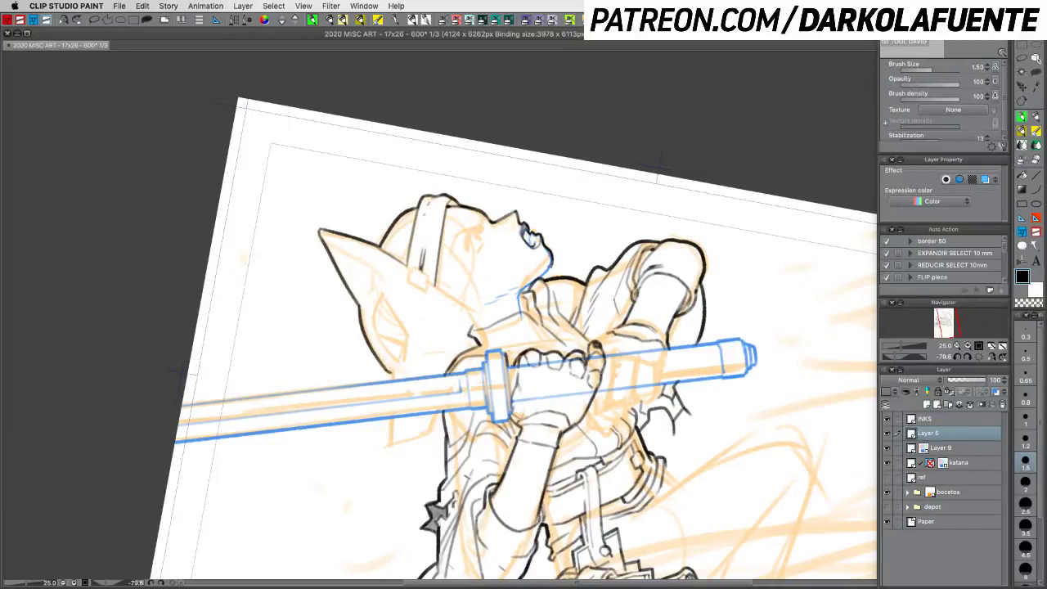
pyautogui.hotkey('shift', 'space')
pyautogui.moveTo(574, 443)
pyautogui.mouseDown()
pyautogui.moveTo(540, 453)
pyautogui.moveTo(456, 437)
pyautogui.moveTo(485, 450)
pyautogui.mouseUp()
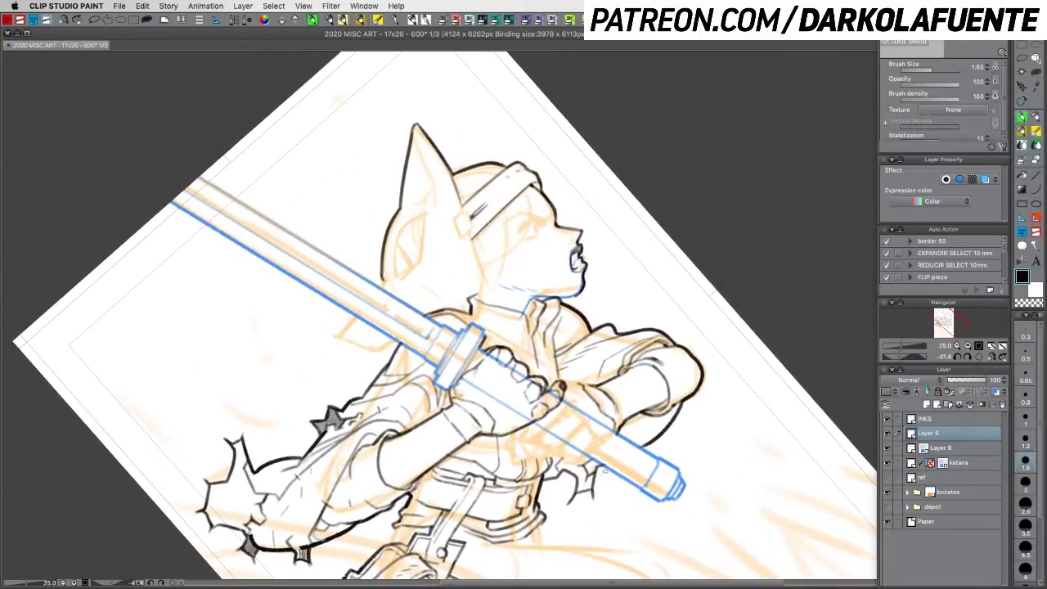
# Step: Lasso the inked head, cut and paste it onto its own layer above Layer 5, and clear the selection
pyautogui.click(1021, 59)
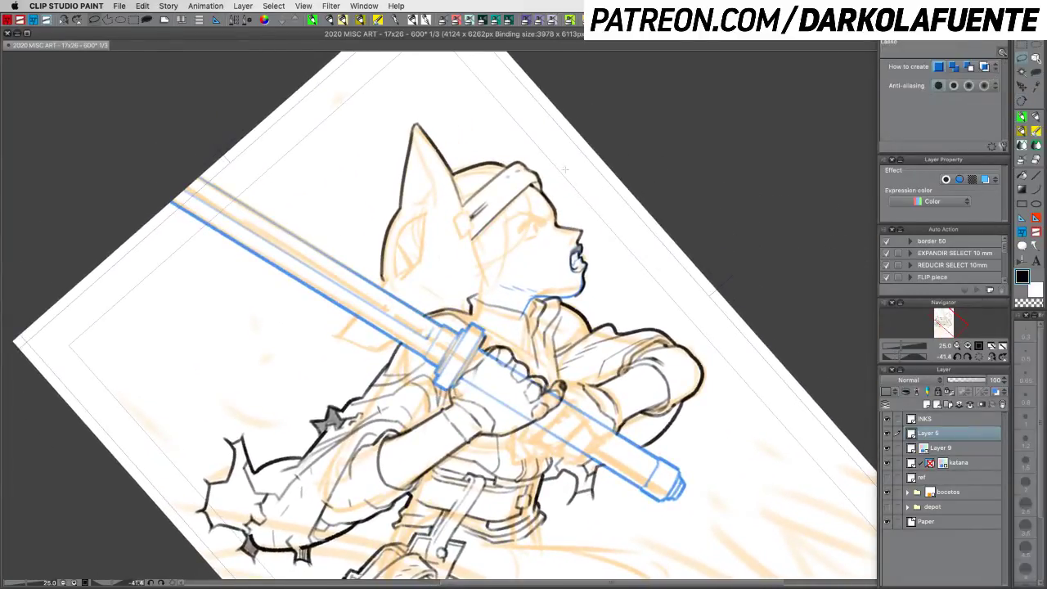
pyautogui.moveTo(552, 147)
pyautogui.mouseDown()
pyautogui.moveTo(349, 146)
pyautogui.moveTo(335, 296)
pyautogui.moveTo(521, 282)
pyautogui.moveTo(570, 296)
pyautogui.moveTo(631, 274)
pyautogui.mouseUp()
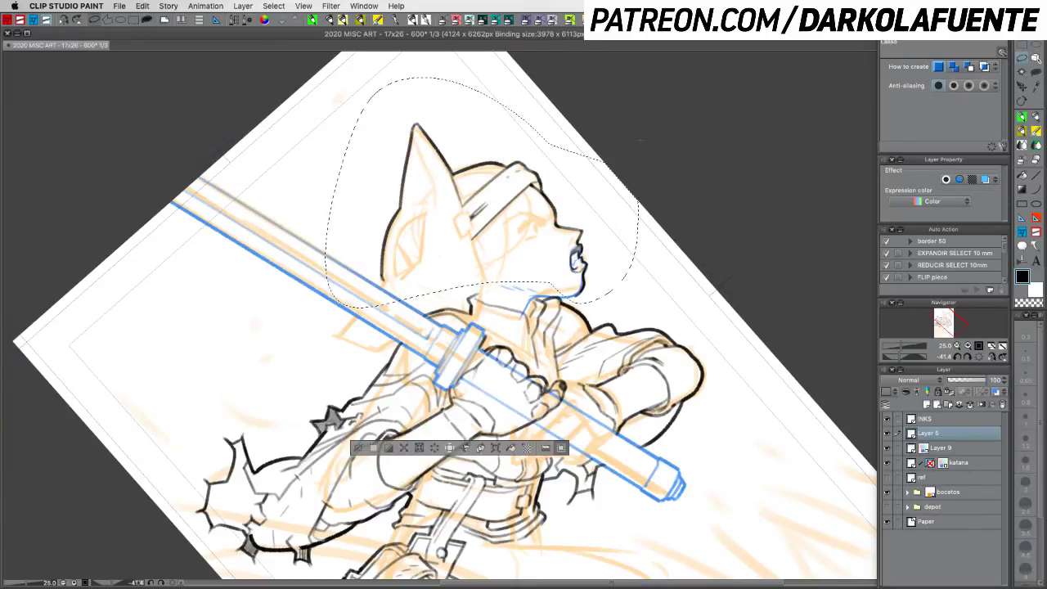
pyautogui.press('super+x')
pyautogui.press('super+v')
pyautogui.hotkey('ctrl', 'd')
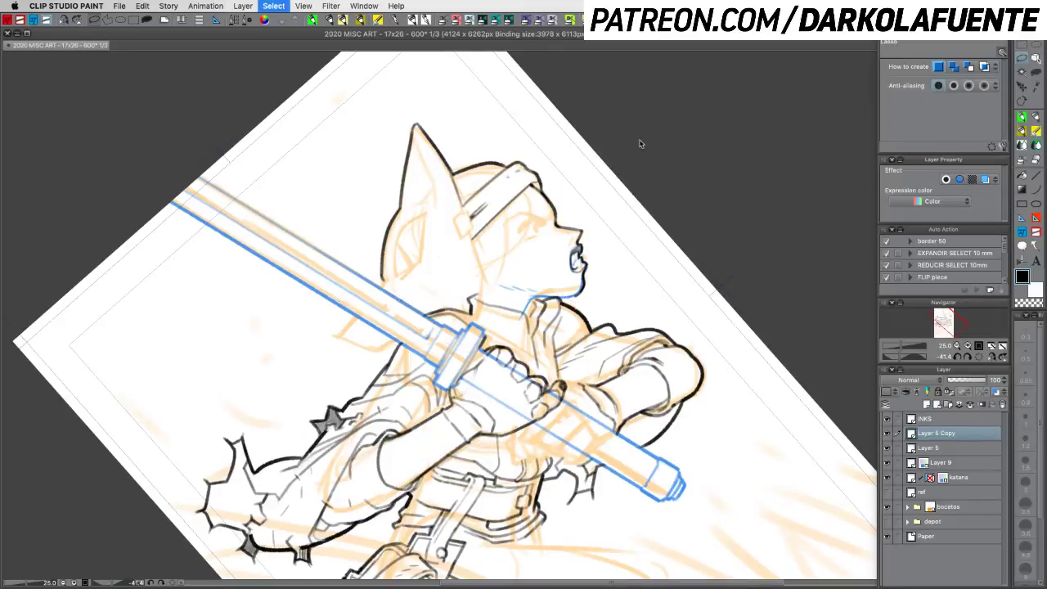
# Step: Ink the jawline from the chin back to the neck on Layer 5 Copy with the inking brush at size 2
pyautogui.press('r')
pyautogui.moveTo(650, 293)
pyautogui.mouseDown()
pyautogui.moveTo(646, 246)
pyautogui.moveTo(622, 205)
pyautogui.mouseUp()
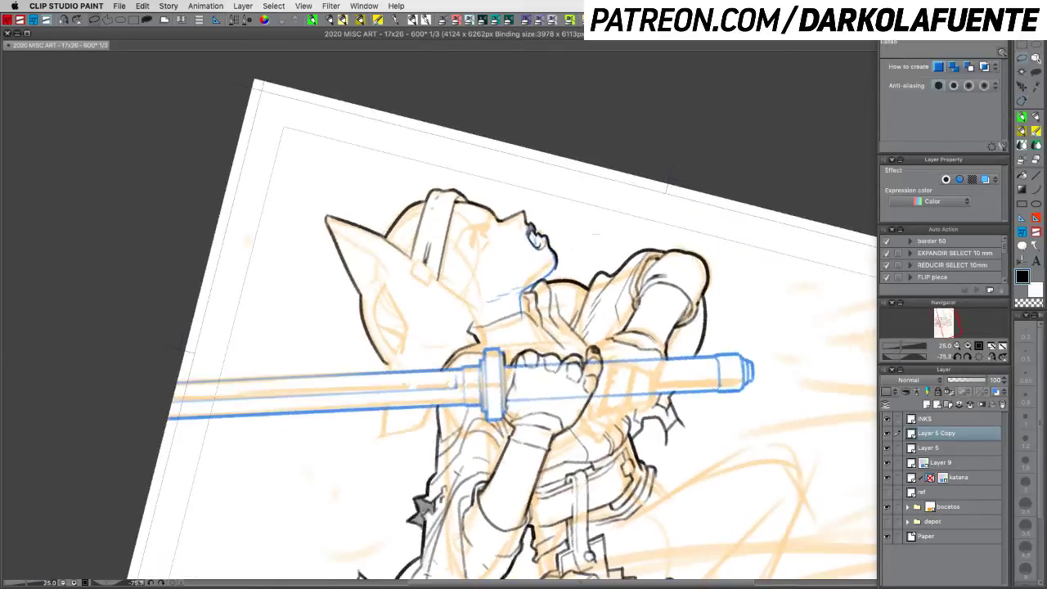
pyautogui.click(1021, 117)
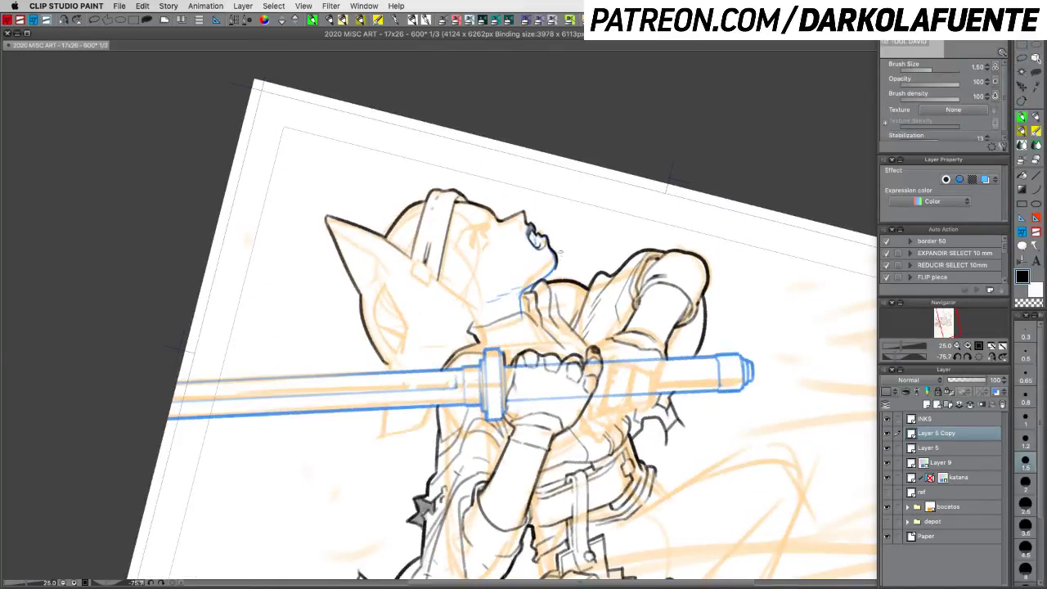
pyautogui.click(1024, 481)
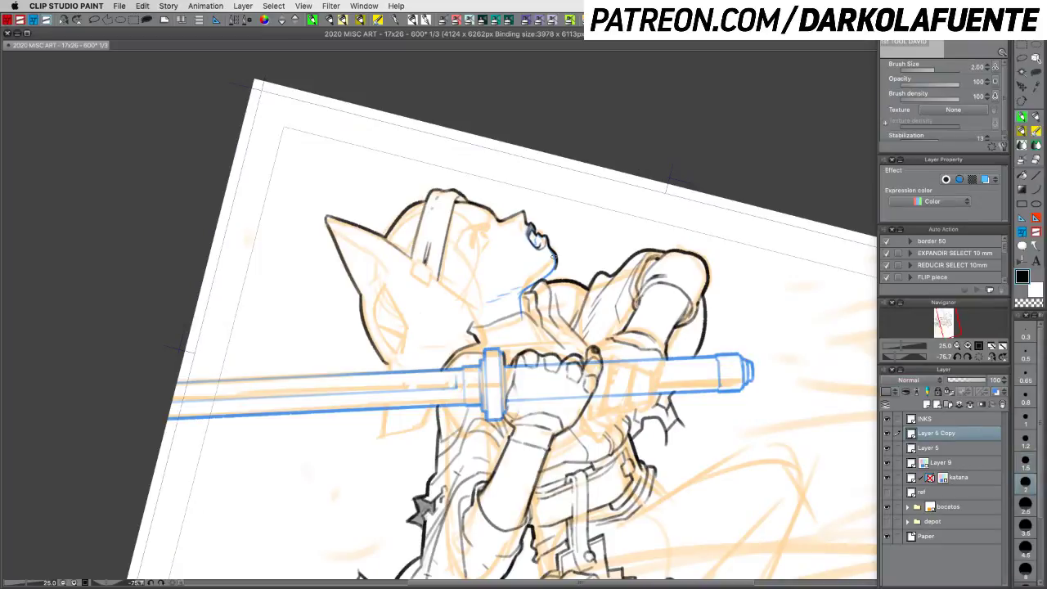
pyautogui.moveTo(557, 257); pyautogui.dragTo(553, 270)
pyautogui.press('super+z')
pyautogui.press('c')
pyautogui.press('c')
pyautogui.moveTo(556, 264)
pyautogui.mouseDown()
pyautogui.moveTo(522, 292)
pyautogui.moveTo(525, 313)
pyautogui.mouseUp()
# Step: Ink the small square clasp of the headband beside the ear, correcting the missed stroke, and save the file
pyautogui.press('r')
pyautogui.moveTo(575, 275)
pyautogui.mouseDown()
pyautogui.moveTo(587, 301)
pyautogui.moveTo(568, 365)
pyautogui.moveTo(589, 383)
pyautogui.moveTo(597, 373)
pyautogui.mouseUp()
pyautogui.press('p')
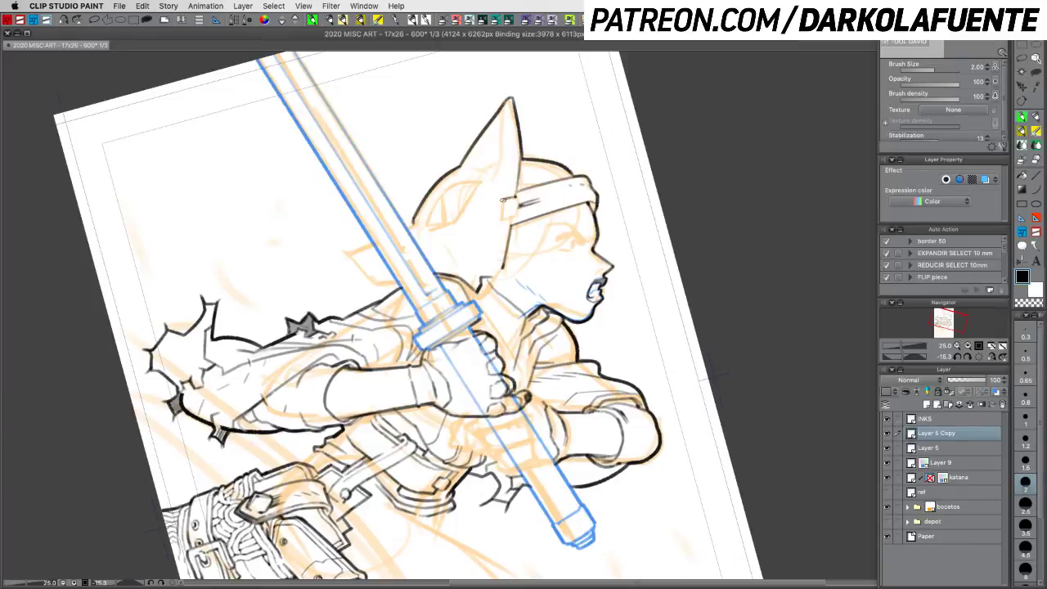
pyautogui.moveTo(503, 202); pyautogui.dragTo(502, 213)
pyautogui.press('super+z')
pyautogui.press('c')
pyautogui.press('super+s')
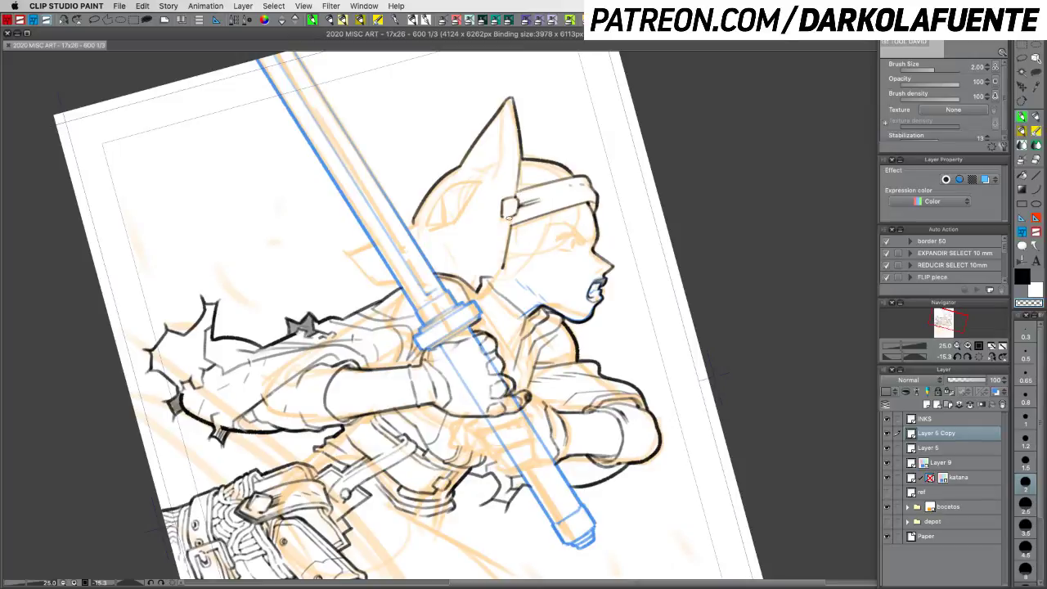
# Step: Clean up the lines around the headband clasp and extend the side line of the face down toward the collar
pyautogui.moveTo(509, 218); pyautogui.dragTo(512, 222)
pyautogui.press('c')
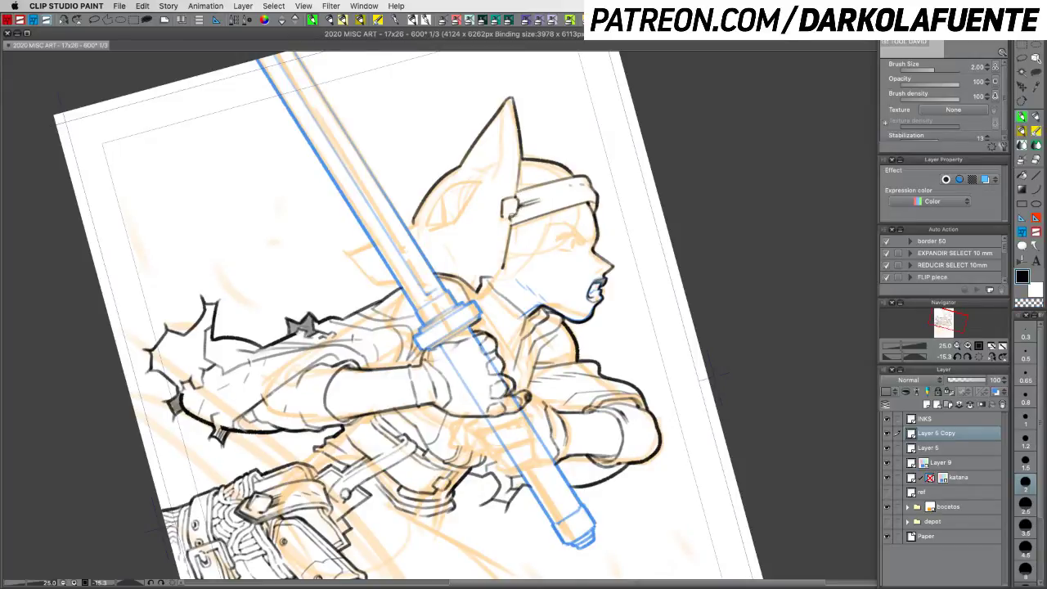
pyautogui.press('c')
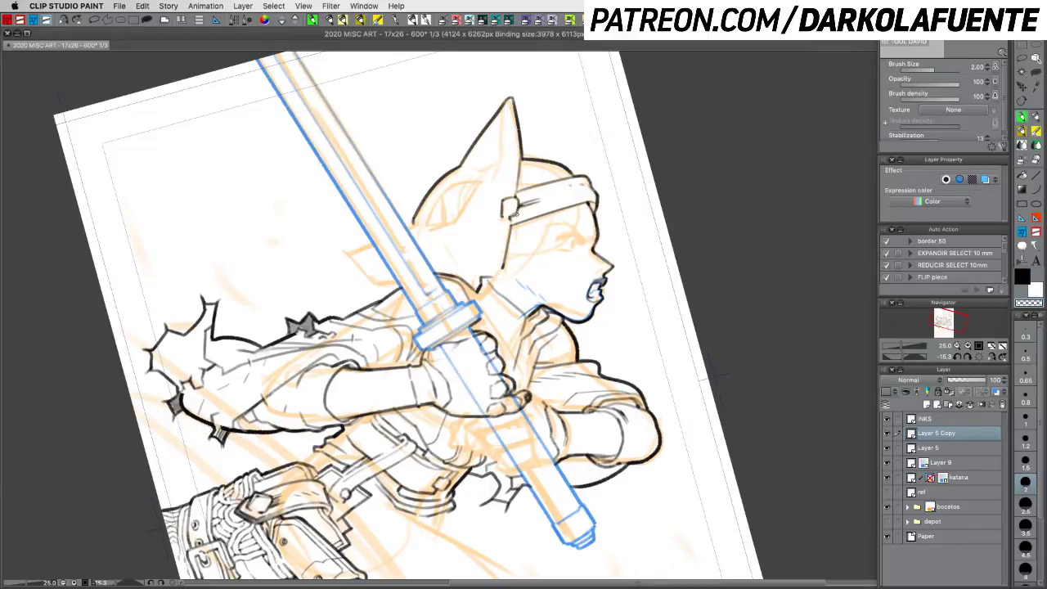
pyautogui.press('c')
pyautogui.press('super+z')
pyautogui.press('c')
pyautogui.press('c')
# Step: Ink the frowning eyebrow and the brow crease running down to the nose with brush size 1.5
pyautogui.press('[')
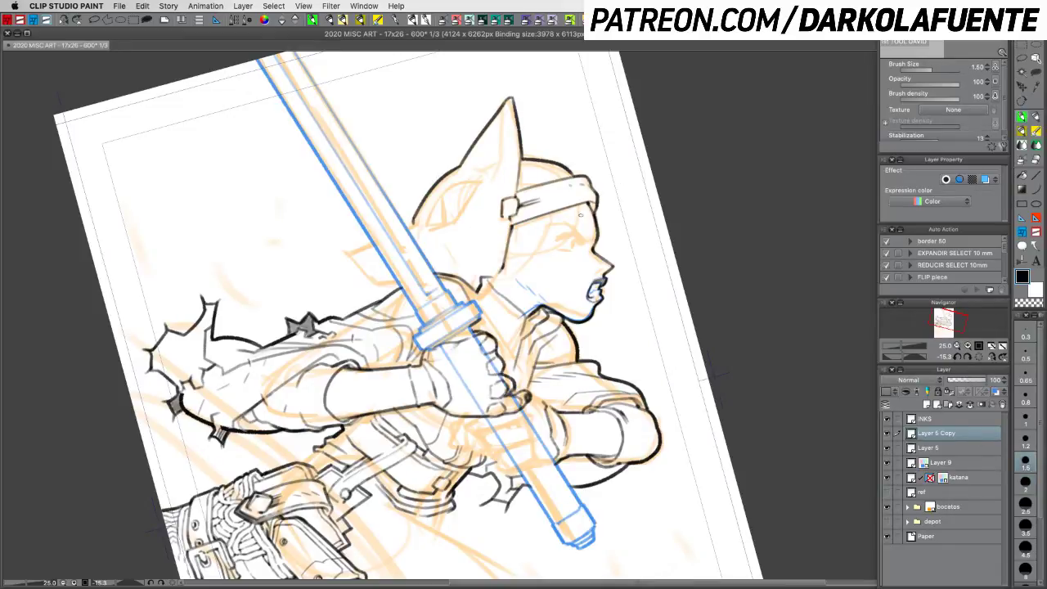
pyautogui.moveTo(546, 228); pyautogui.dragTo(566, 222)
pyautogui.moveTo(566, 224); pyautogui.dragTo(584, 241)
# Step: Draw the upper eyelid and iris below the eyebrow with the transparent watercolor brush at size 0.5, redoing missed strokes
pyautogui.click(1036, 132)
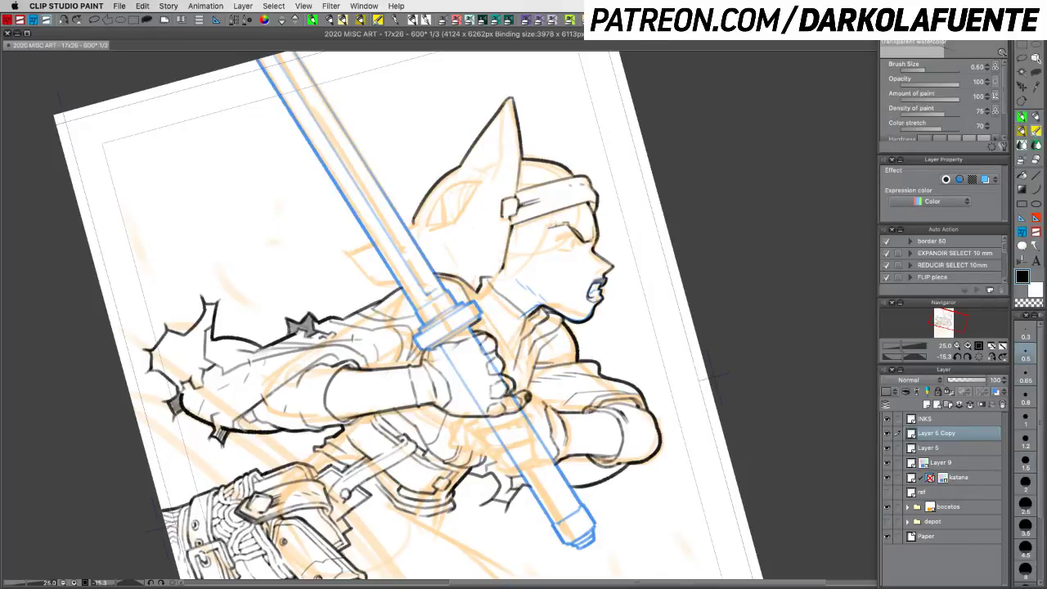
pyautogui.press('c')
pyautogui.moveTo(558, 238); pyautogui.dragTo(573, 238)
pyautogui.hotkey('ctrl', 'z')
pyautogui.moveTo(577, 241); pyautogui.dragTo(577, 249)
pyautogui.press('super+z')
pyautogui.moveTo(571, 241); pyautogui.dragTo(572, 249)
# Step: Refine the lashes and outer corner of the eye with short strokes, erasing the excess lines
pyautogui.moveTo(654, 288); pyautogui.dragTo(635, 220)
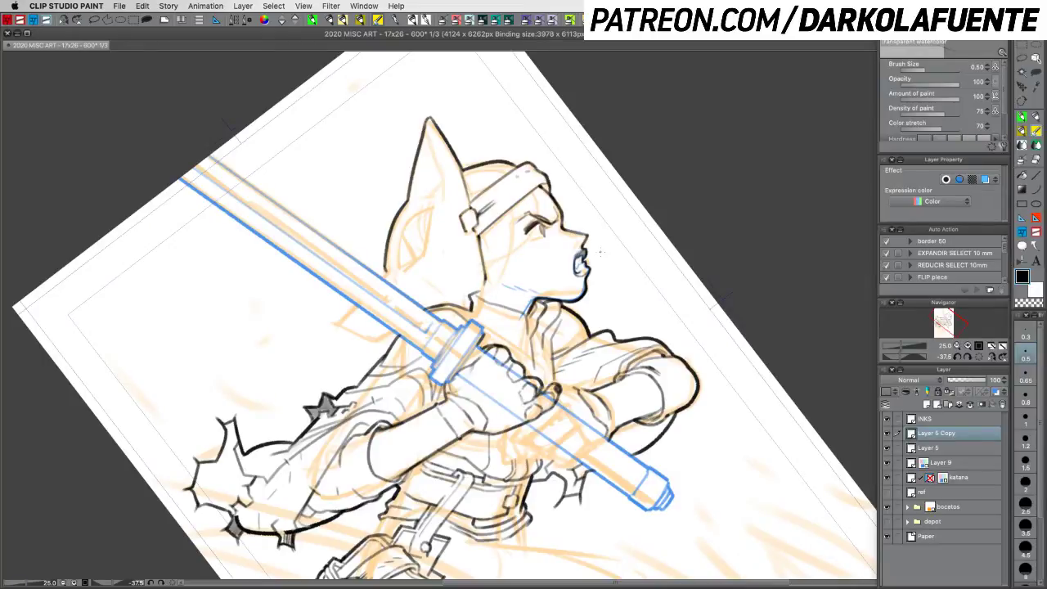
pyautogui.hotkey('shift', 'space')
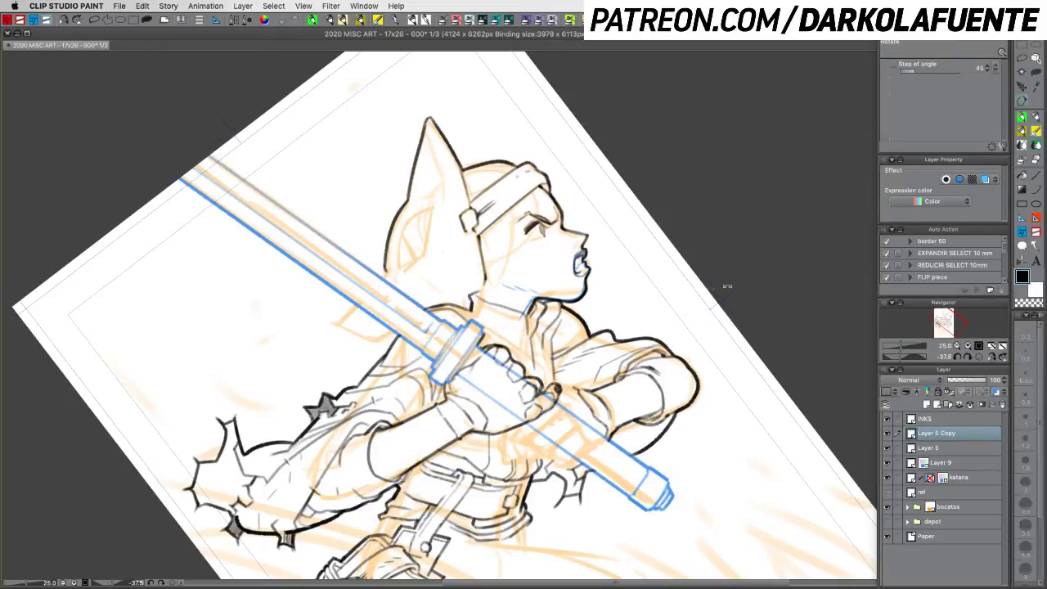
pyautogui.moveTo(755, 275); pyautogui.dragTo(741, 229)
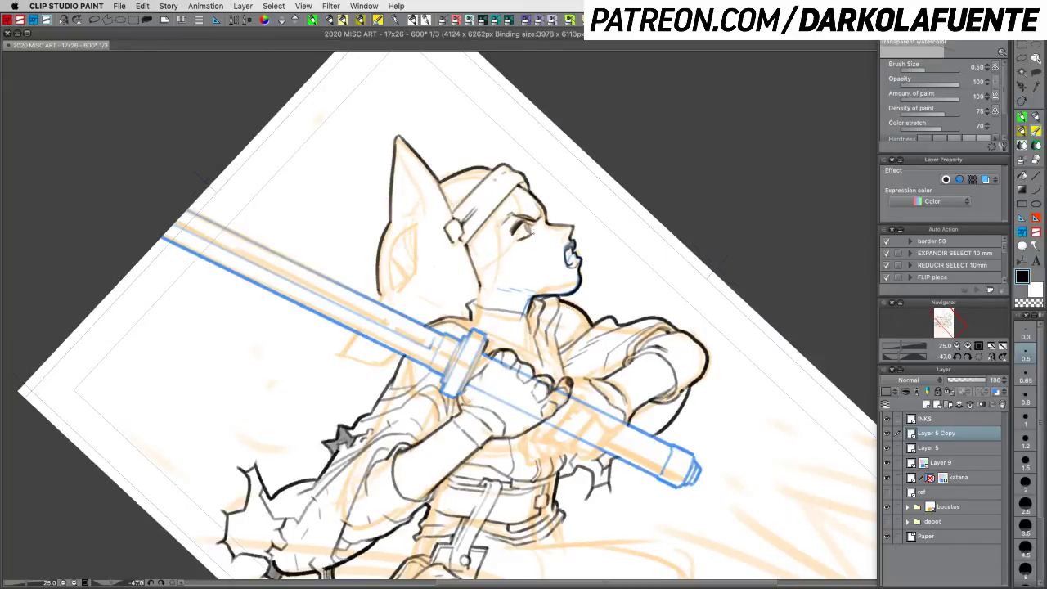
pyautogui.moveTo(523, 237); pyautogui.dragTo(534, 233)
pyautogui.moveTo(530, 235)
pyautogui.mouseDown()
pyautogui.moveTo(541, 233)
pyautogui.moveTo(516, 240)
pyautogui.mouseUp()
pyautogui.press('c')
pyautogui.press('super+z')
pyautogui.moveTo(533, 239)
pyautogui.mouseDown()
pyautogui.moveTo(517, 242)
pyautogui.moveTo(535, 237)
pyautogui.mouseUp()
pyautogui.press('r')
pyautogui.moveTo(636, 335)
pyautogui.mouseDown()
pyautogui.moveTo(607, 391)
pyautogui.moveTo(621, 361)
pyautogui.mouseUp()
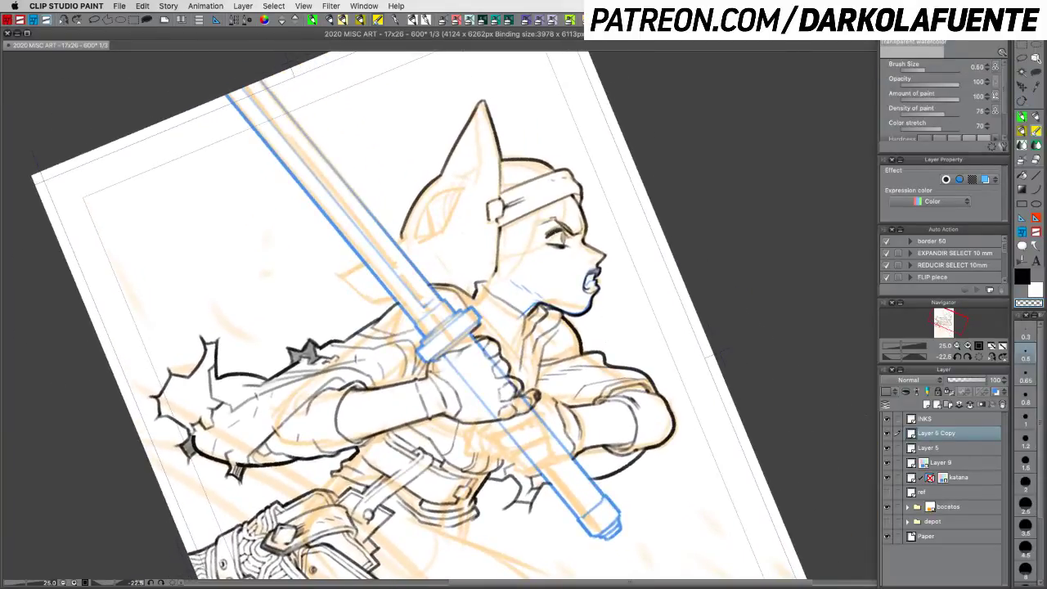
# Step: Darken the eyebrow and upper eyelid with brush size 0.8, replacing the missed stroke, and save the file
pyautogui.press('r')
pyautogui.moveTo(665, 342)
pyautogui.mouseDown()
pyautogui.moveTo(657, 385)
pyautogui.moveTo(600, 428)
pyautogui.mouseUp()
pyautogui.click(1027, 400)
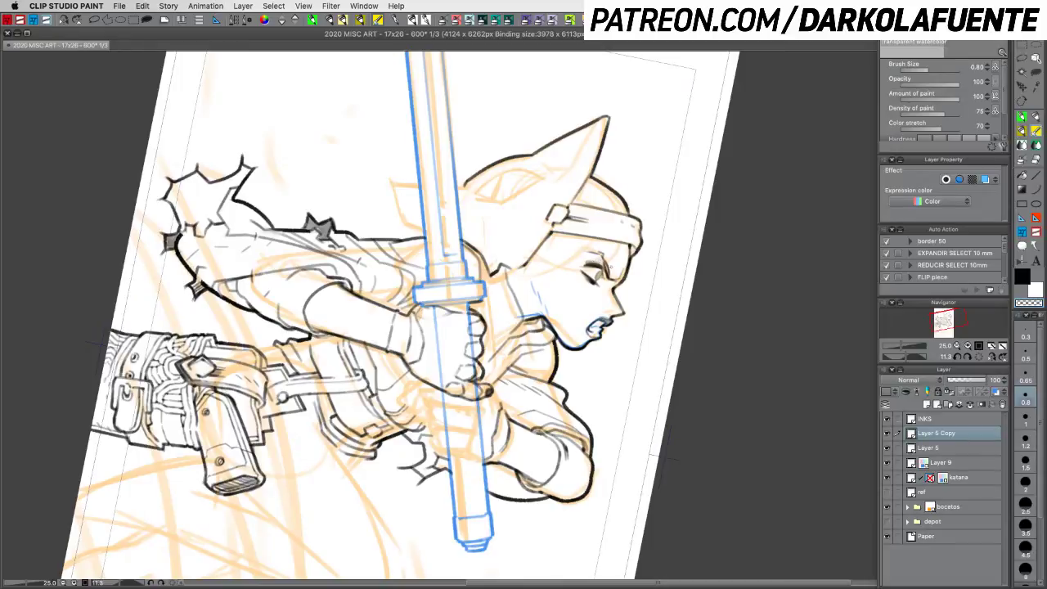
pyautogui.press('c')
pyautogui.moveTo(597, 260); pyautogui.dragTo(606, 256)
pyautogui.press('super+z')
pyautogui.moveTo(589, 266); pyautogui.dragTo(604, 263)
pyautogui.moveTo(736, 358); pyautogui.dragTo(744, 304)
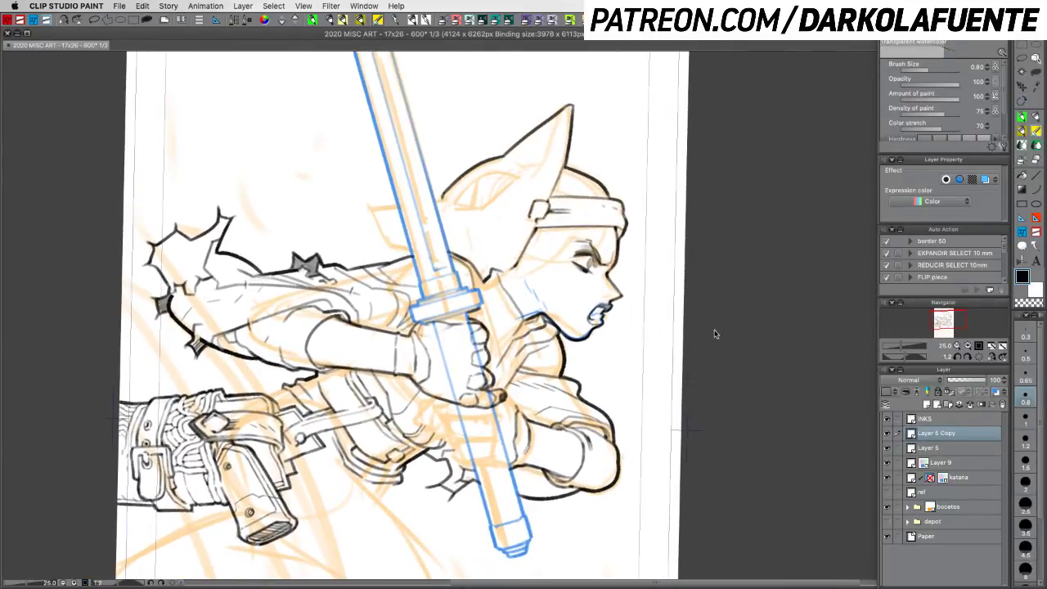
pyautogui.press('super+s')
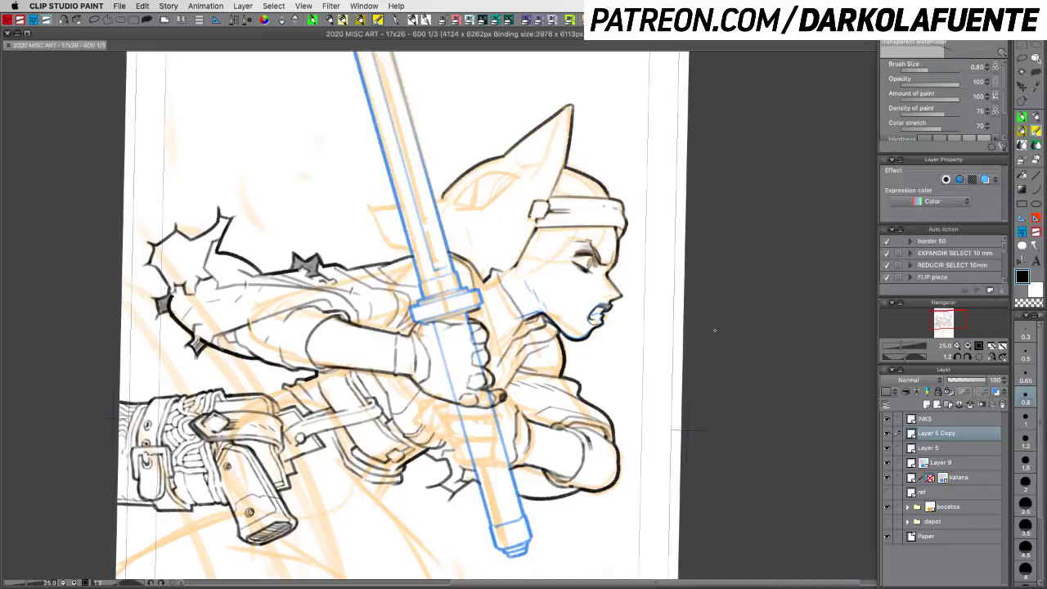
# Step: Ink the lower eyelid and the underside of the nose with brush size 0.5
pyautogui.press('r')
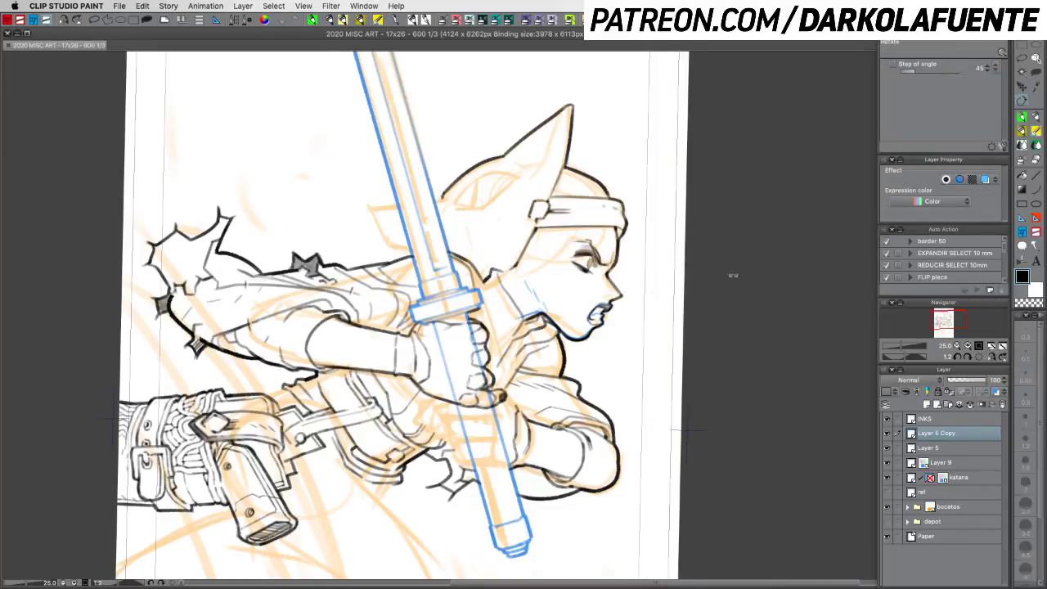
pyautogui.moveTo(733, 276); pyautogui.dragTo(702, 379)
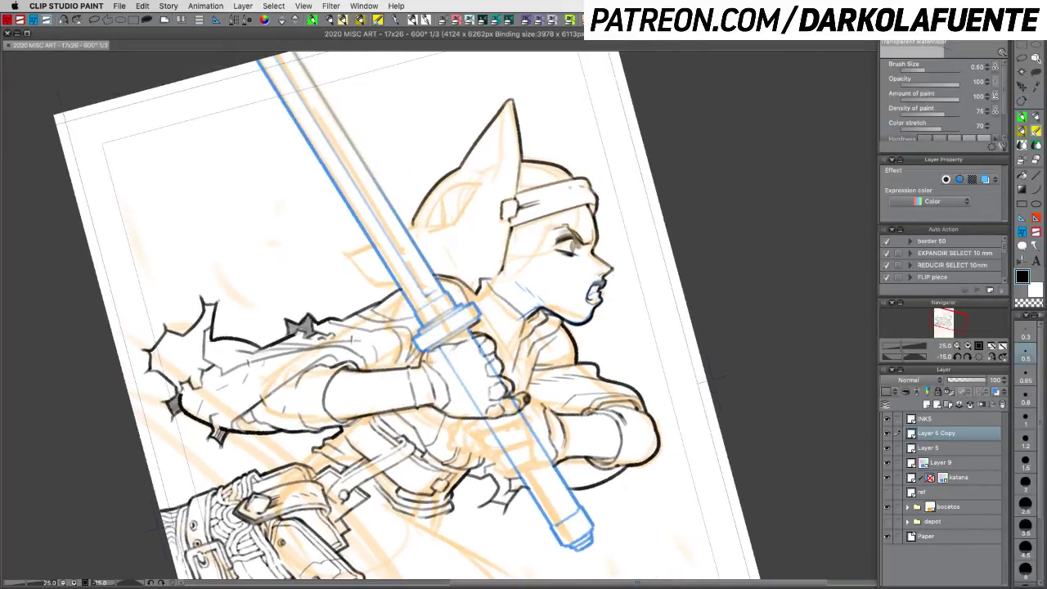
pyautogui.moveTo(610, 267); pyautogui.dragTo(603, 274)
pyautogui.moveTo(714, 258); pyautogui.dragTo(679, 167)
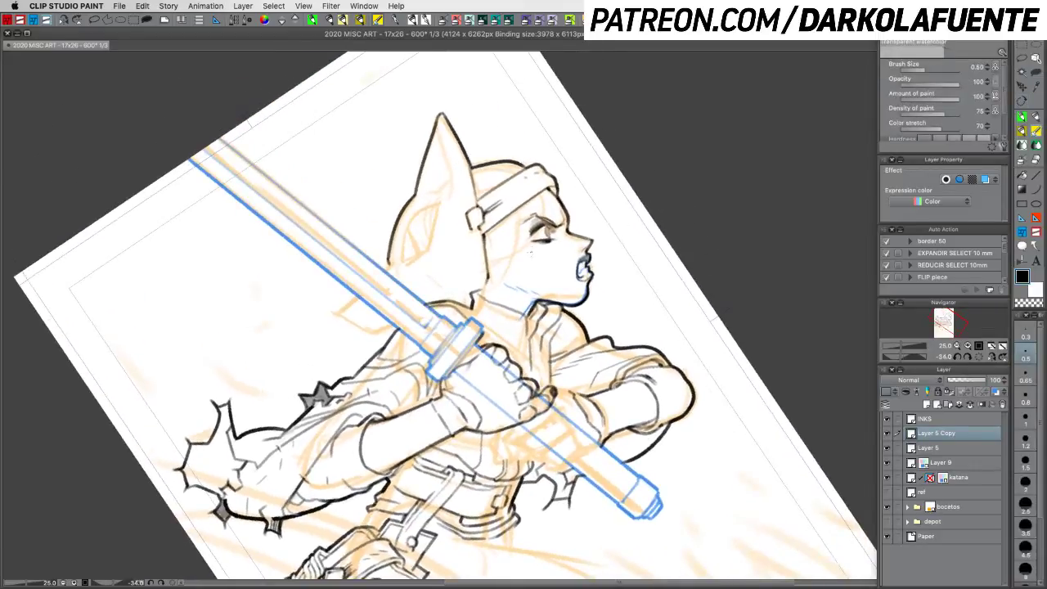
pyautogui.press('[')
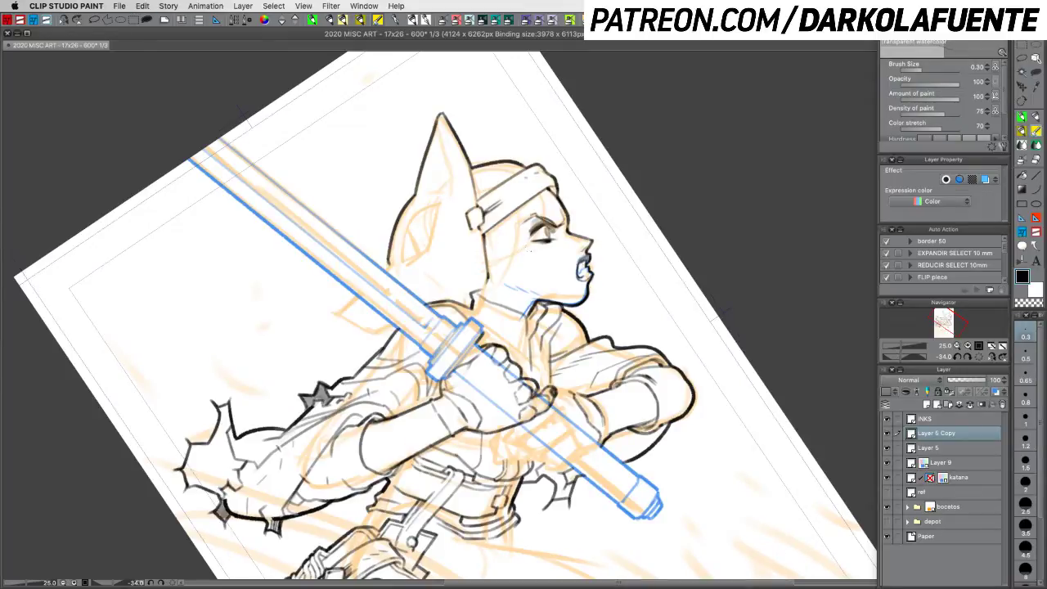
pyautogui.moveTo(517, 251); pyautogui.dragTo(546, 245)
pyautogui.press('super+z')
pyautogui.press('super+z')
pyautogui.press('super+z')
pyautogui.hotkey('shift', 'space')
pyautogui.moveTo(694, 270)
pyautogui.mouseDown()
pyautogui.moveTo(627, 158)
pyautogui.moveTo(504, 82)
pyautogui.mouseUp()
pyautogui.press('super+z')
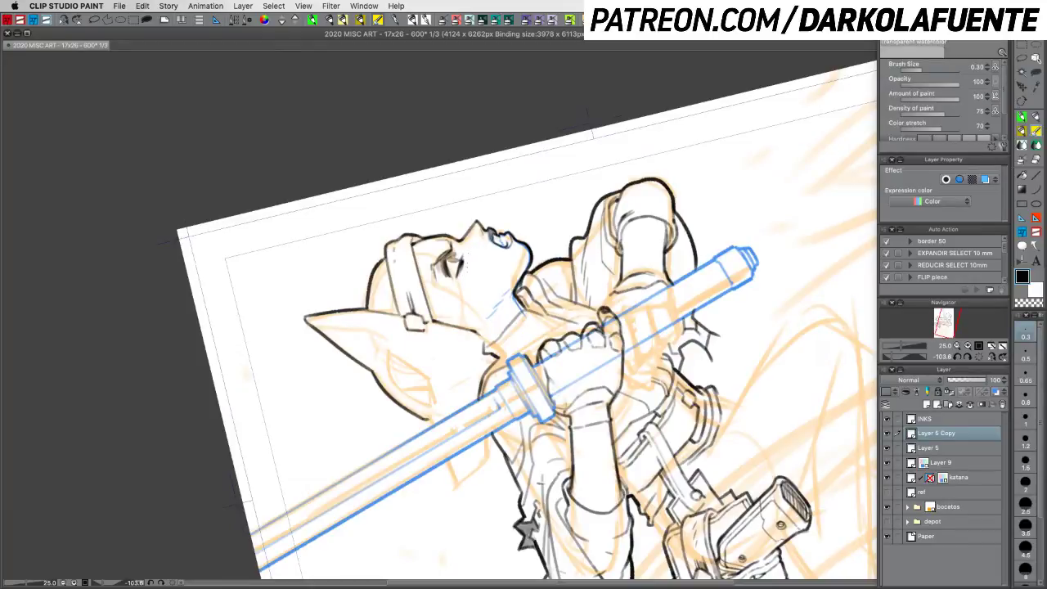
pyautogui.press('super+z')
pyautogui.moveTo(476, 252); pyautogui.dragTo(463, 270)
pyautogui.press('super+z')
# Step: Draw fine cheek lines below the eye with brush size 0.15 and undo the unwanted last stroke
pyautogui.click(989, 71)
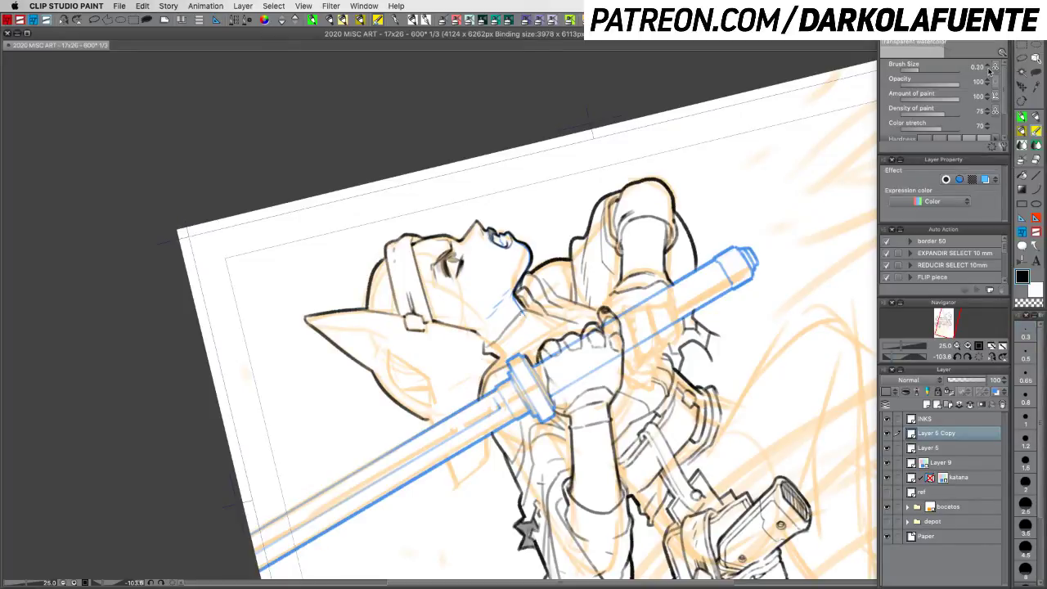
pyautogui.click(987, 70)
pyautogui.write('5')
pyautogui.press('Return')
pyautogui.hotkey('shift', 'space')
pyautogui.moveTo(477, 256)
pyautogui.mouseDown()
pyautogui.moveTo(528, 239)
pyautogui.moveTo(565, 252)
pyautogui.mouseUp()
pyautogui.moveTo(589, 400)
pyautogui.mouseDown()
pyautogui.moveTo(681, 392)
pyautogui.moveTo(690, 421)
pyautogui.mouseUp()
pyautogui.press('b')
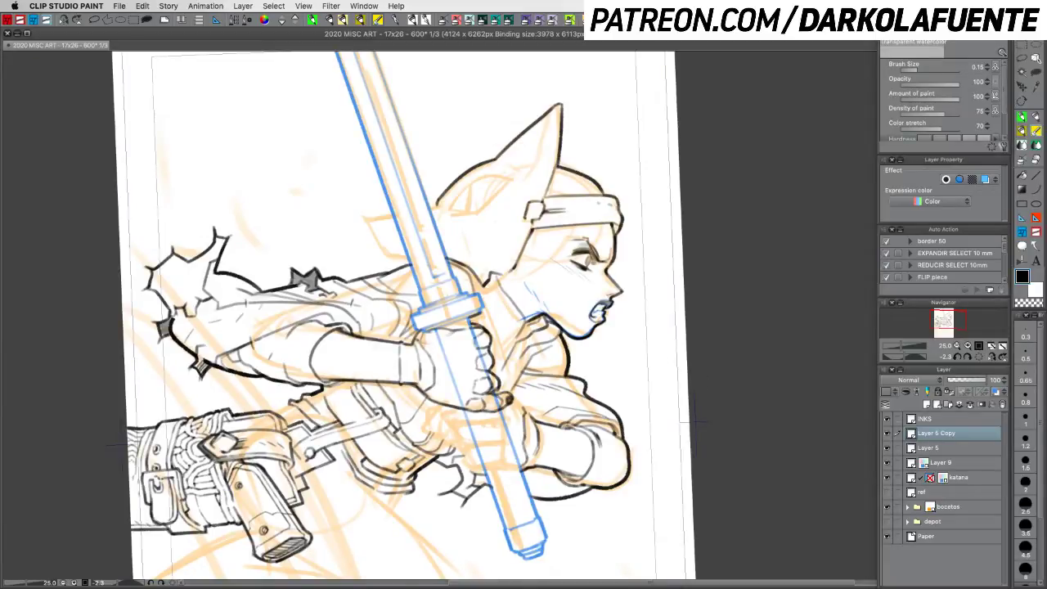
pyautogui.click(1026, 336)
pyautogui.press('super+z')
# Step: Hide the blue lower-face sketch on Layer 9
pyautogui.click(887, 463)
pyautogui.click(888, 464)
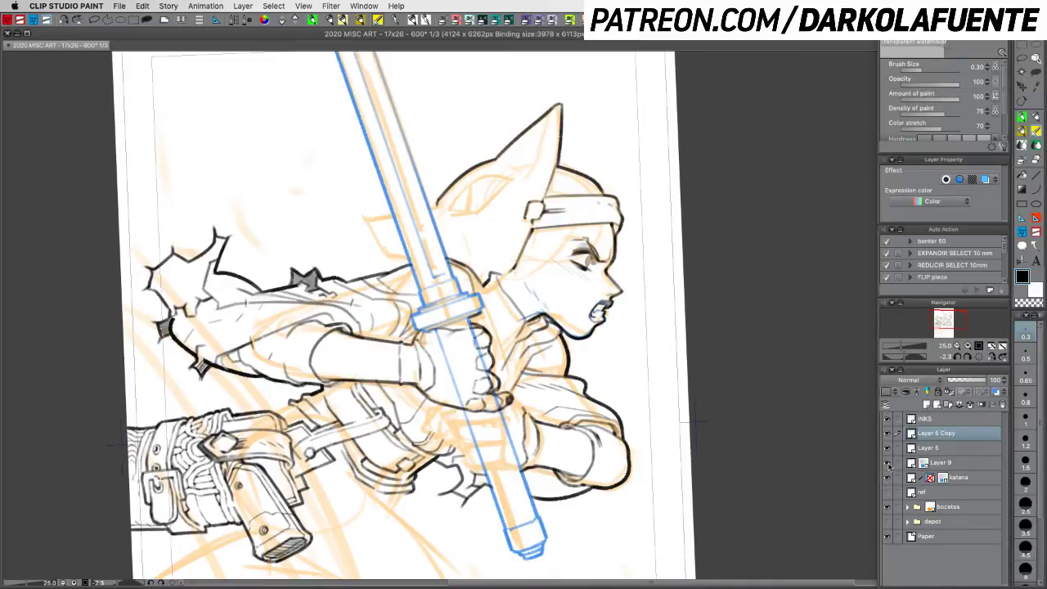
pyautogui.click(889, 464)
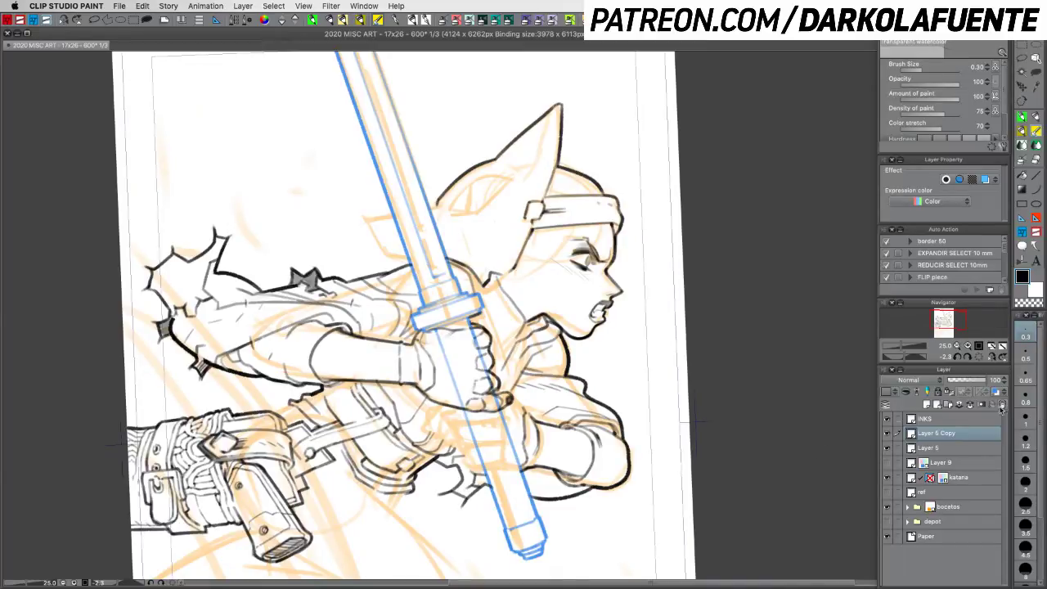
# Step: Ink the hair strands falling from under the headband beside the eye with brush size 0.5, undoing the stray strokes
pyautogui.click(1022, 353)
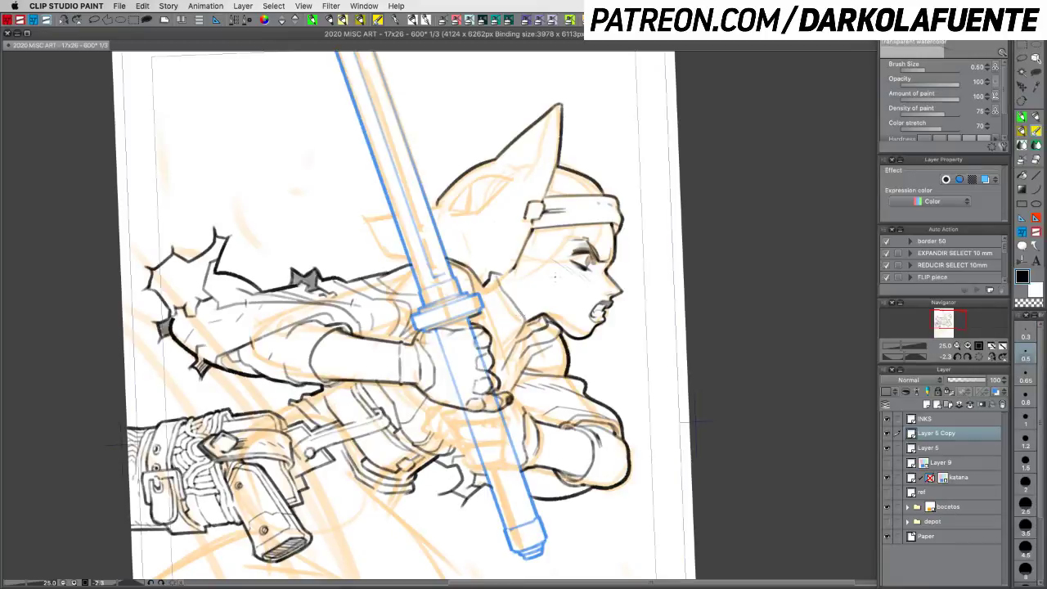
pyautogui.moveTo(575, 225); pyautogui.dragTo(537, 272)
pyautogui.click(887, 433)
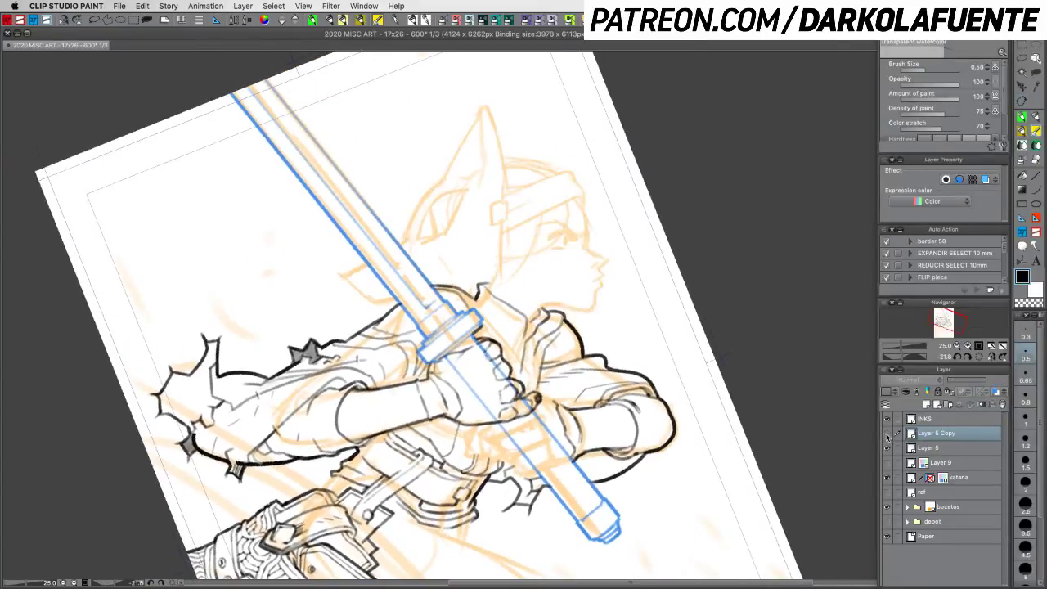
pyautogui.click(887, 434)
pyautogui.moveTo(548, 213); pyautogui.dragTo(525, 250)
pyautogui.moveTo(556, 207); pyautogui.dragTo(536, 248)
pyautogui.moveTo(572, 197); pyautogui.dragTo(570, 216)
pyautogui.press('super+z')
pyautogui.press('super+z')
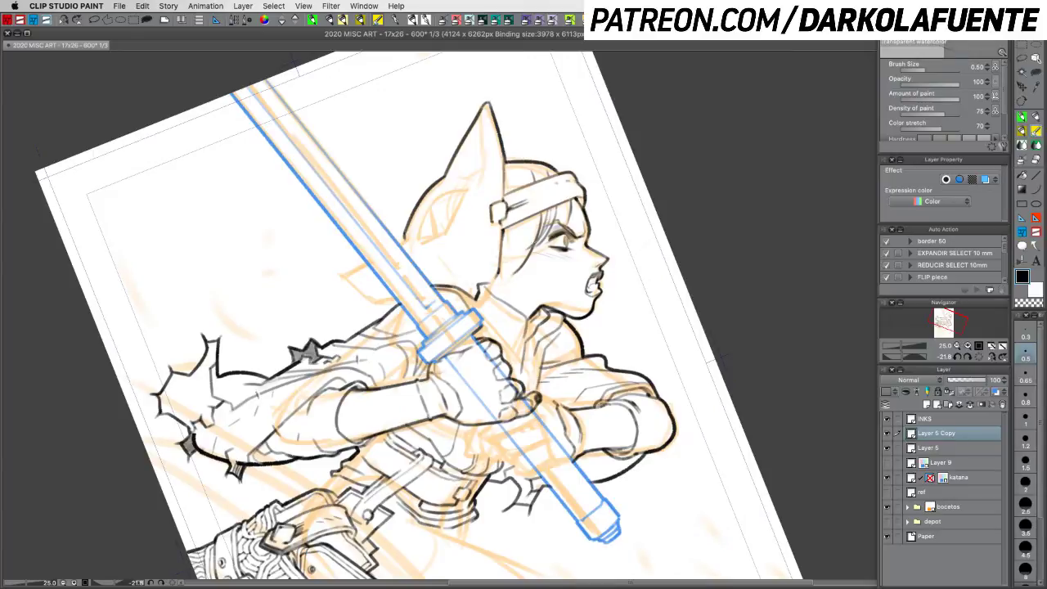
pyautogui.press('c')
pyautogui.press('c')
pyautogui.moveTo(666, 324); pyautogui.dragTo(633, 194)
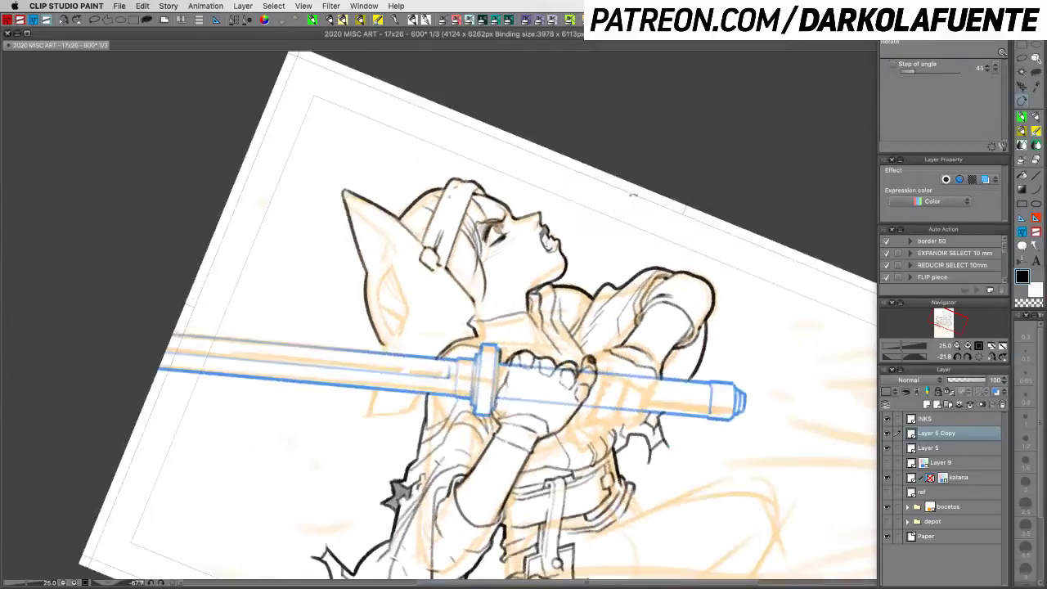
pyautogui.moveTo(536, 286); pyautogui.dragTo(567, 273)
pyautogui.press('super+z')
pyautogui.press('super+z')
pyautogui.press('super+z')
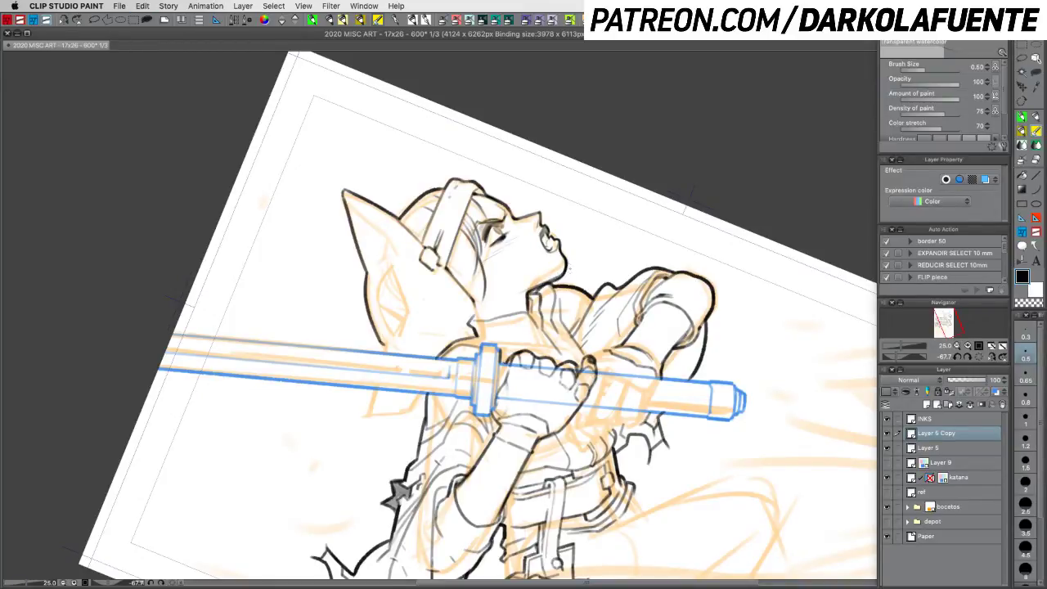
# Step: Ink a short hair tip on the cheek below the side strands, undo the extra stroke and save the file
pyautogui.press('c')
pyautogui.hotkey('shift', 'space')
pyautogui.moveTo(595, 264); pyautogui.dragTo(606, 351)
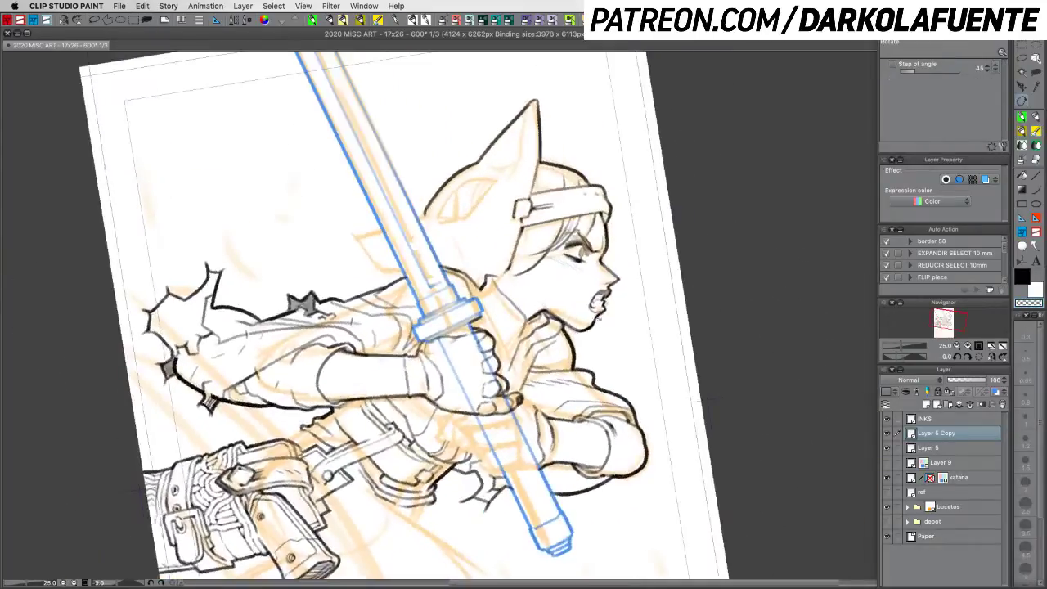
pyautogui.press('c')
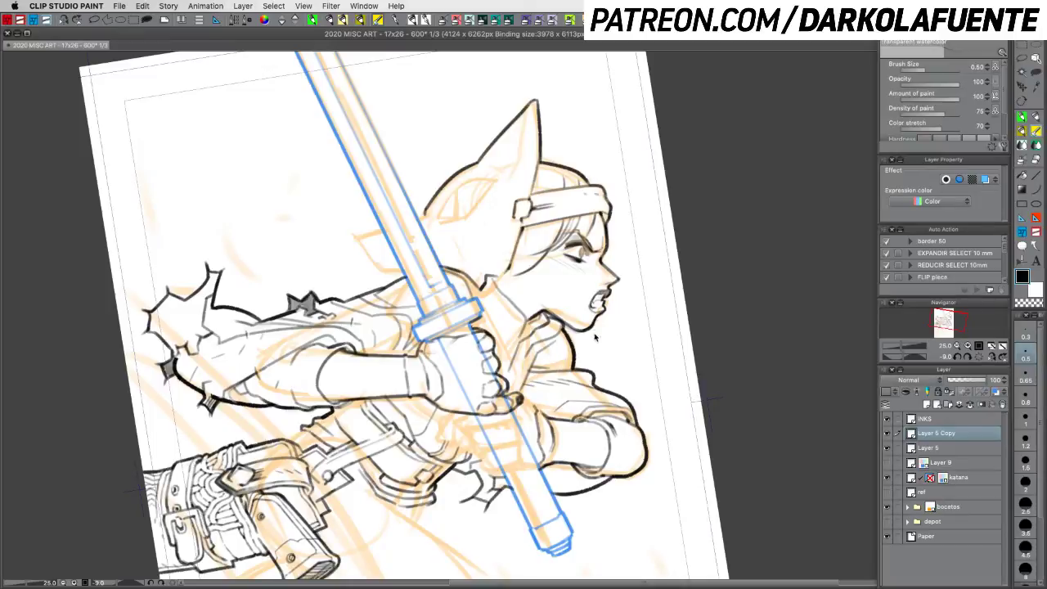
pyautogui.press('super+s')
pyautogui.moveTo(530, 271); pyautogui.dragTo(526, 281)
pyautogui.moveTo(525, 270); pyautogui.dragTo(526, 284)
pyautogui.press('super+z')
pyautogui.press('super+s')
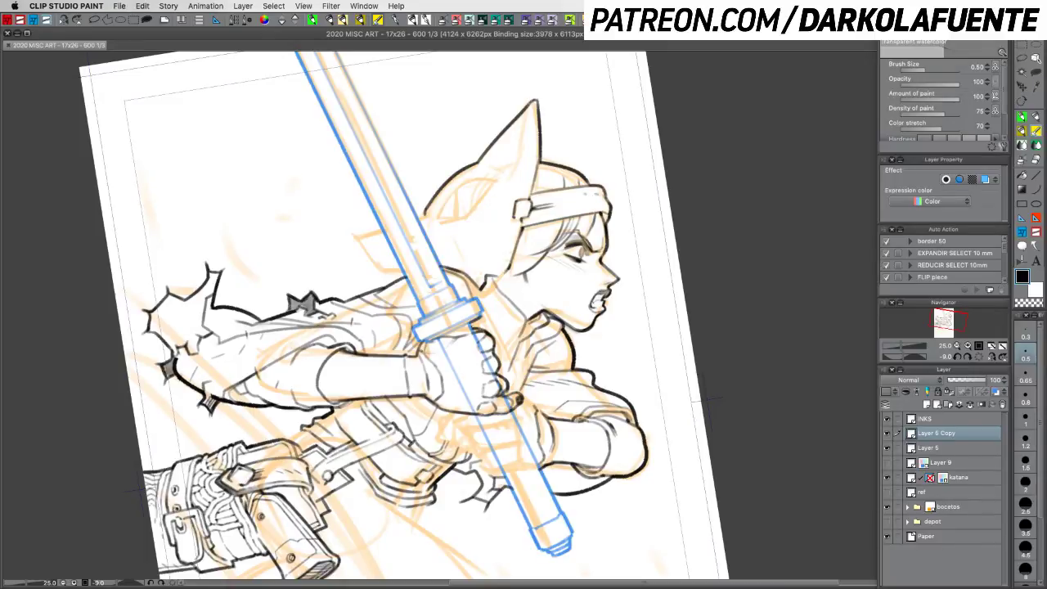
pyautogui.press('Tab')
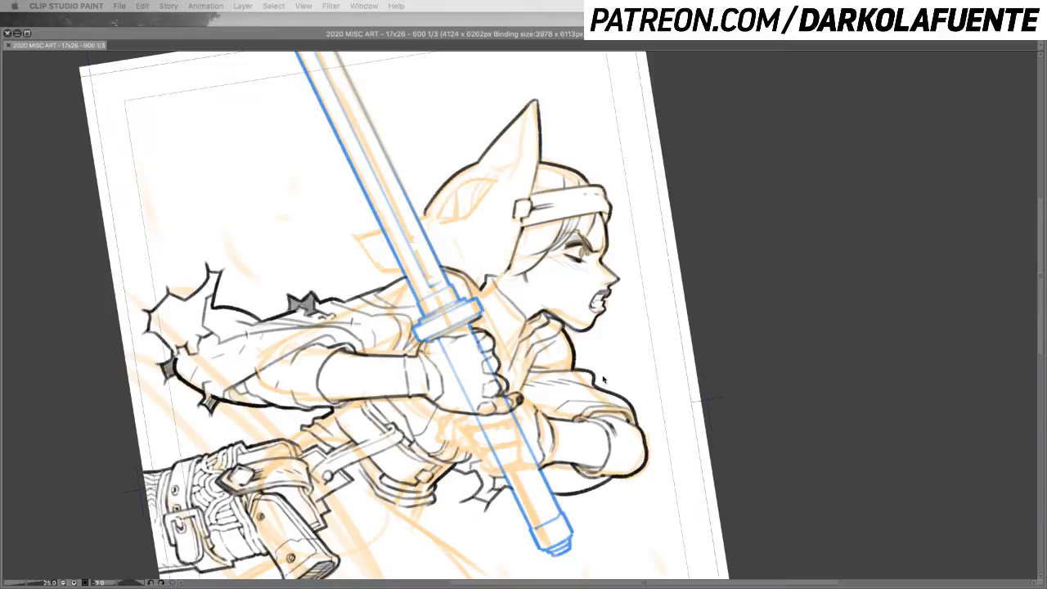
pyautogui.press('Tab')
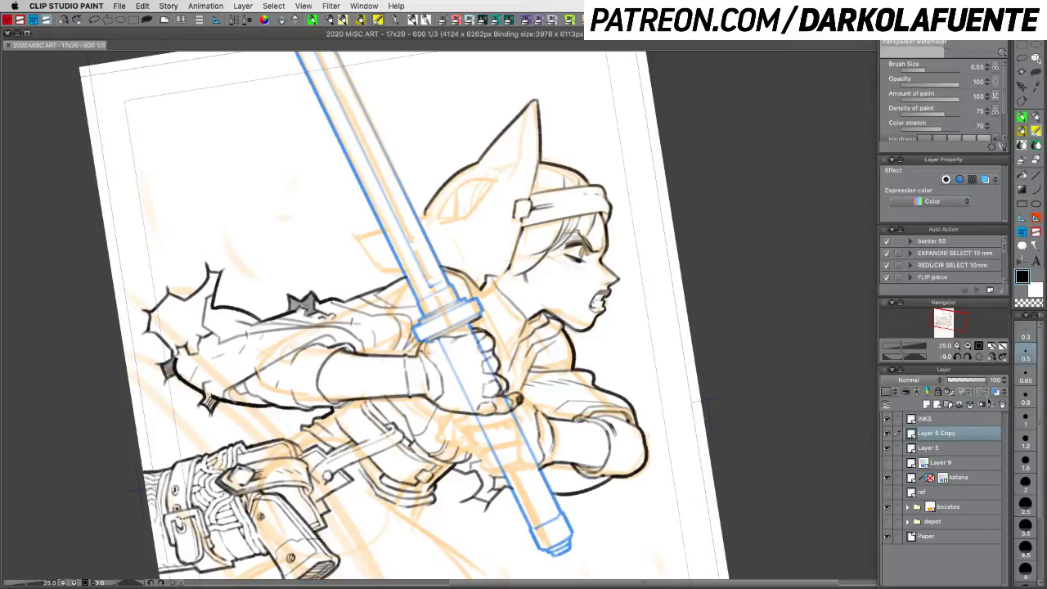
# Step: Compare the drawing with and without the head inks on Layer 5 Copy
pyautogui.click(888, 434)
pyautogui.click(887, 434)
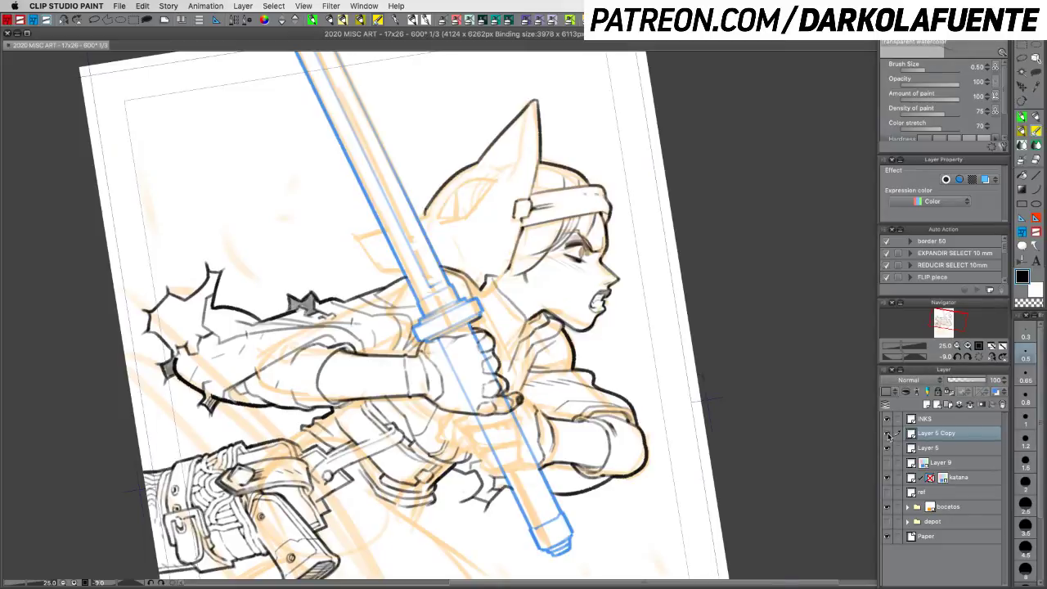
pyautogui.click(889, 435)
pyautogui.click(889, 436)
pyautogui.click(888, 436)
pyautogui.click(889, 435)
# Step: Reset the canvas rotation and mirror the view horizontally to check the whole figure
pyautogui.click(980, 360)
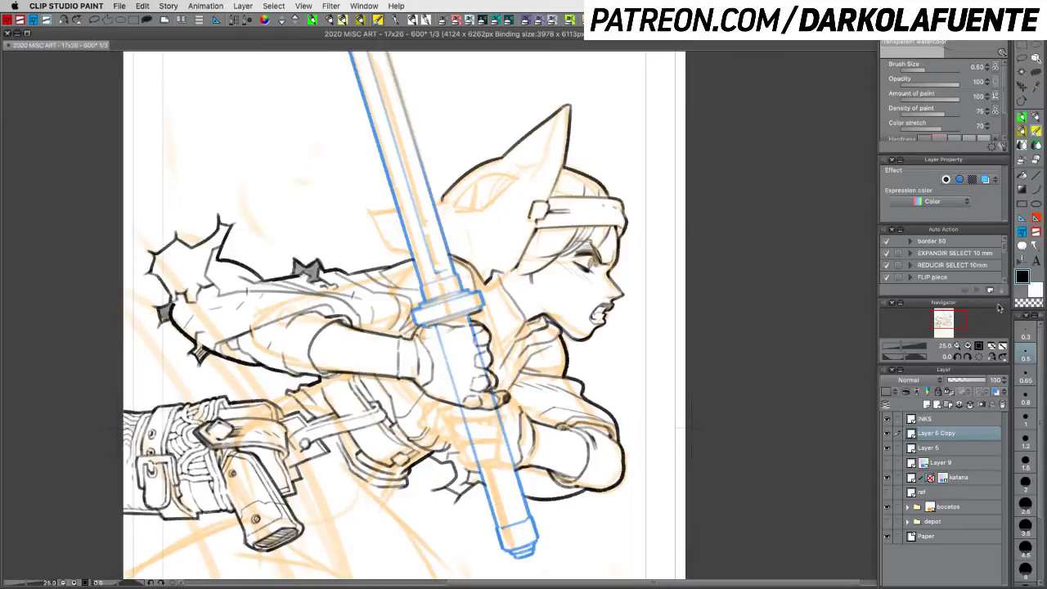
pyautogui.click(956, 347)
pyautogui.moveTo(644, 410); pyautogui.dragTo(674, 375)
pyautogui.click(64, 19)
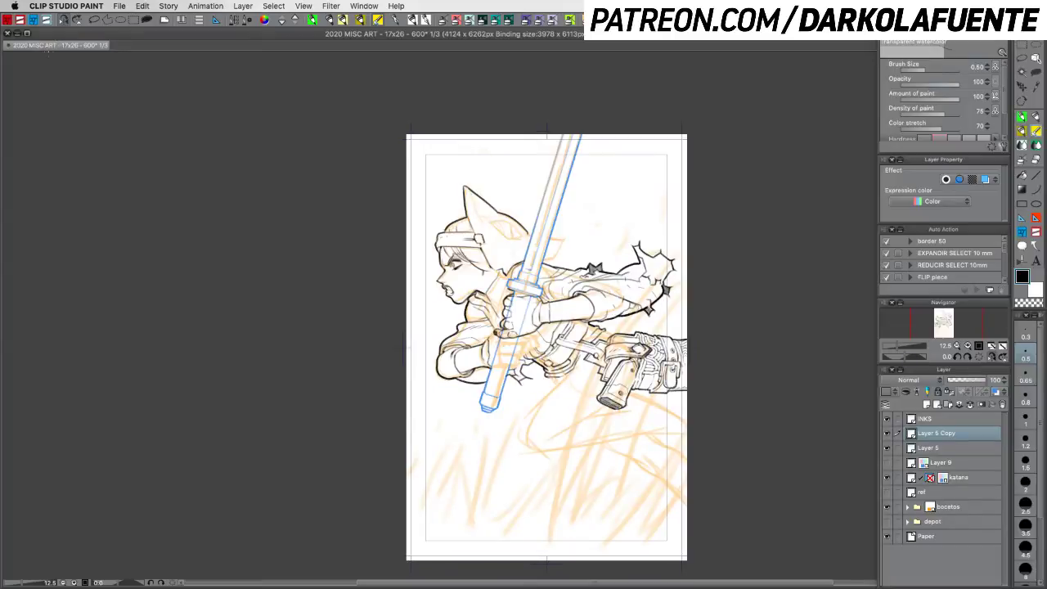
pyautogui.click(968, 345)
pyautogui.moveTo(659, 351); pyautogui.dragTo(637, 395)
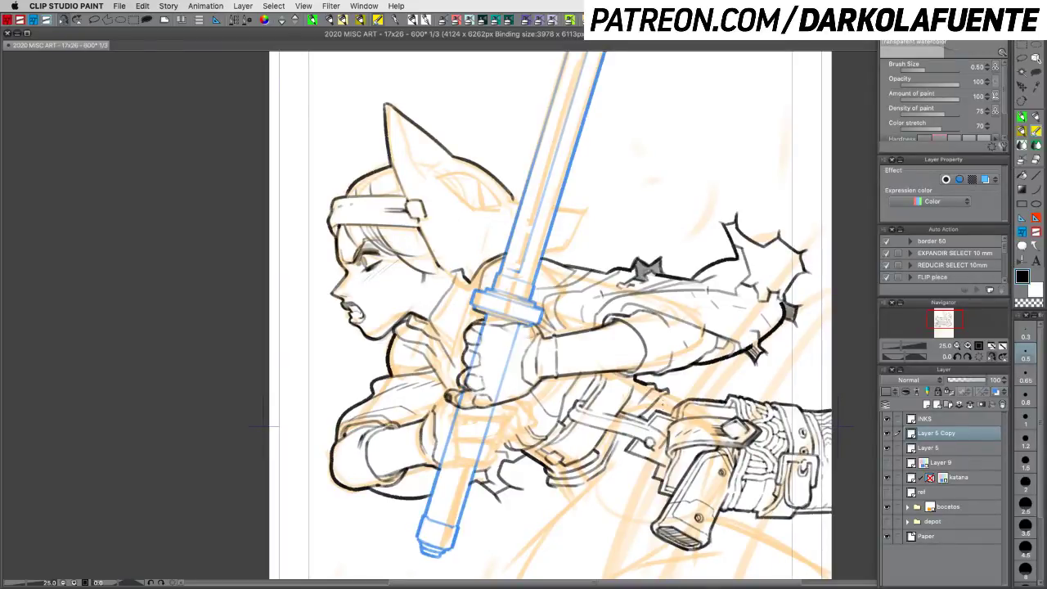
# Step: Check the head inks on Layer 5 Copy and rename that layer as face
pyautogui.click(888, 434)
pyautogui.click(888, 435)
pyautogui.doubleClick(935, 433)
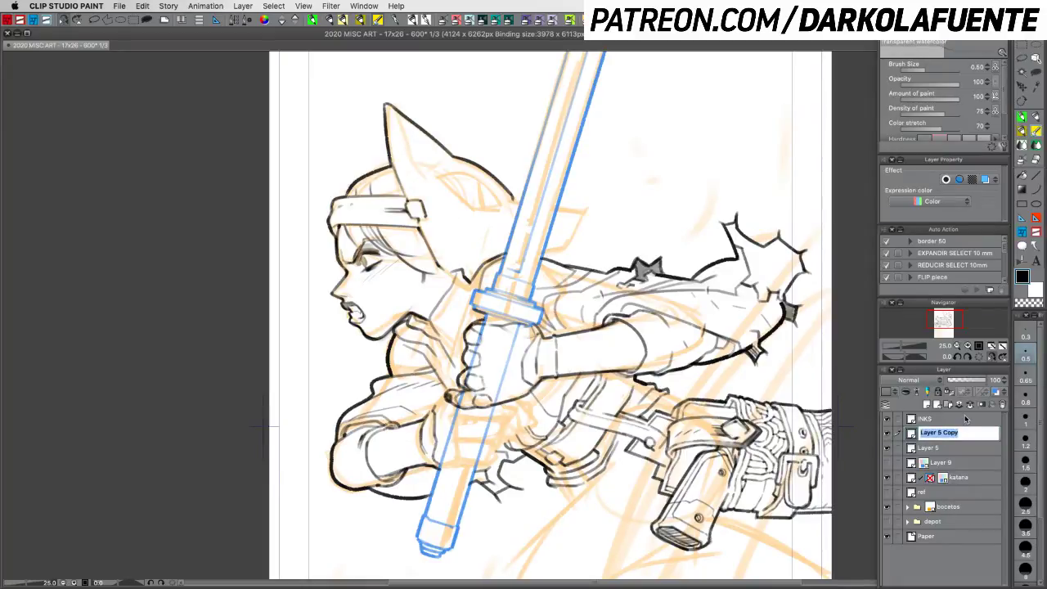
pyautogui.write('face')
pyautogui.press('Return')
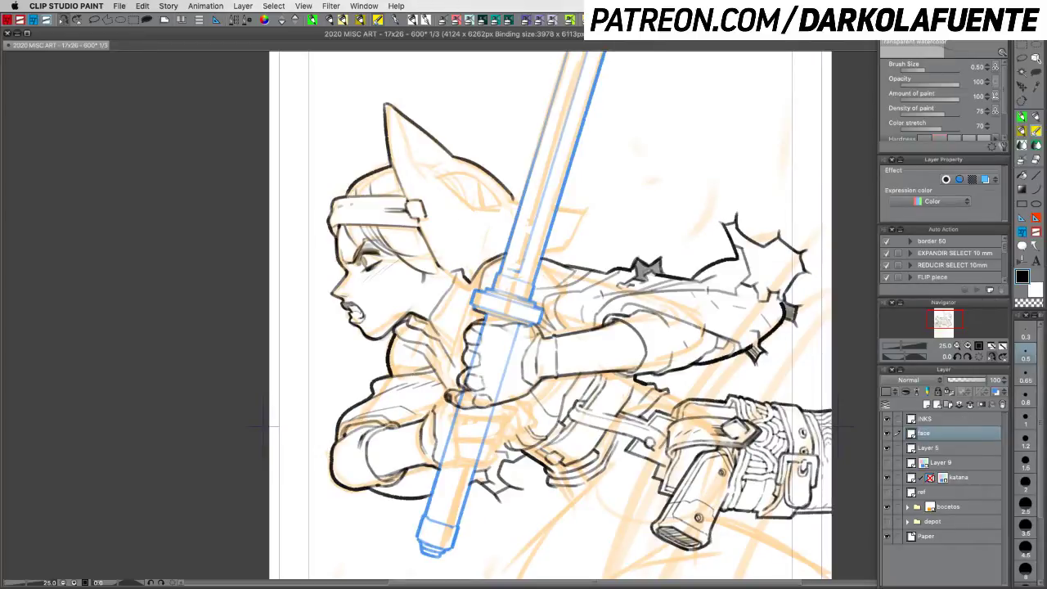
pyautogui.press('Tab')
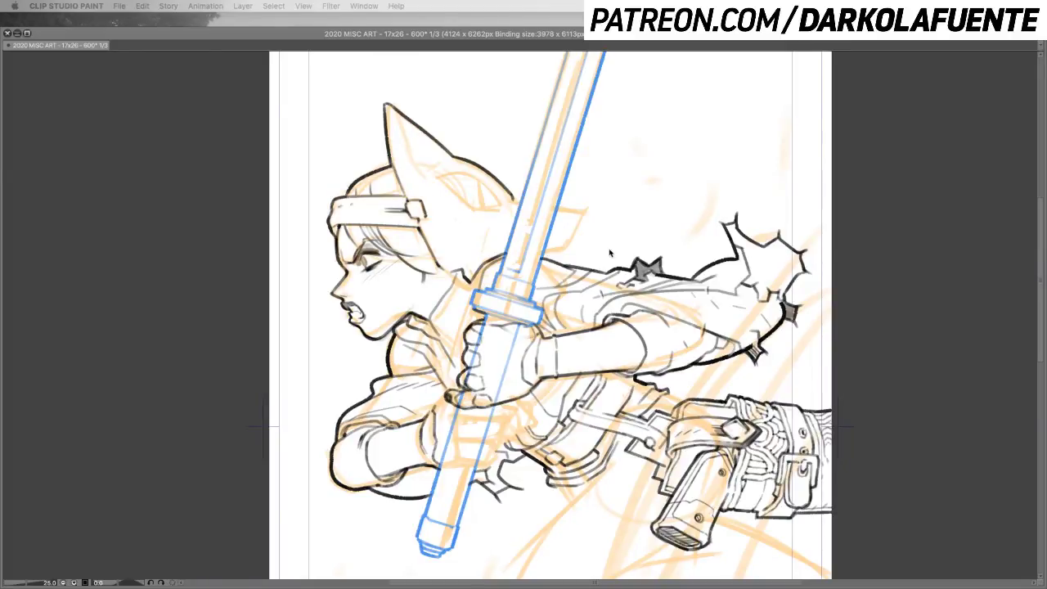
pyautogui.press('Tab')
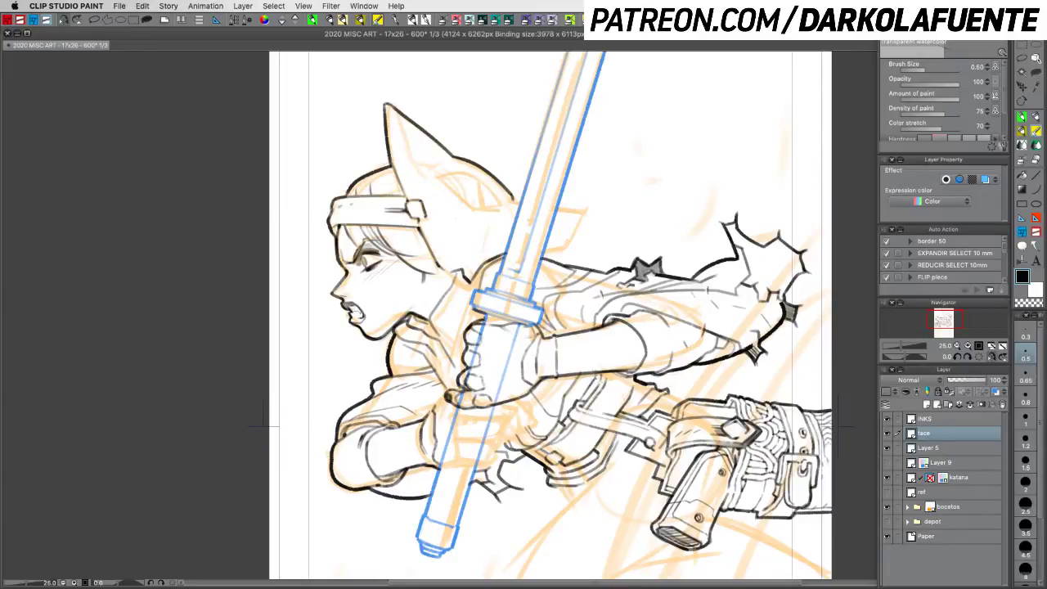
# Step: Duplicate the face layer and hide the original
pyautogui.rightClick(939, 437)
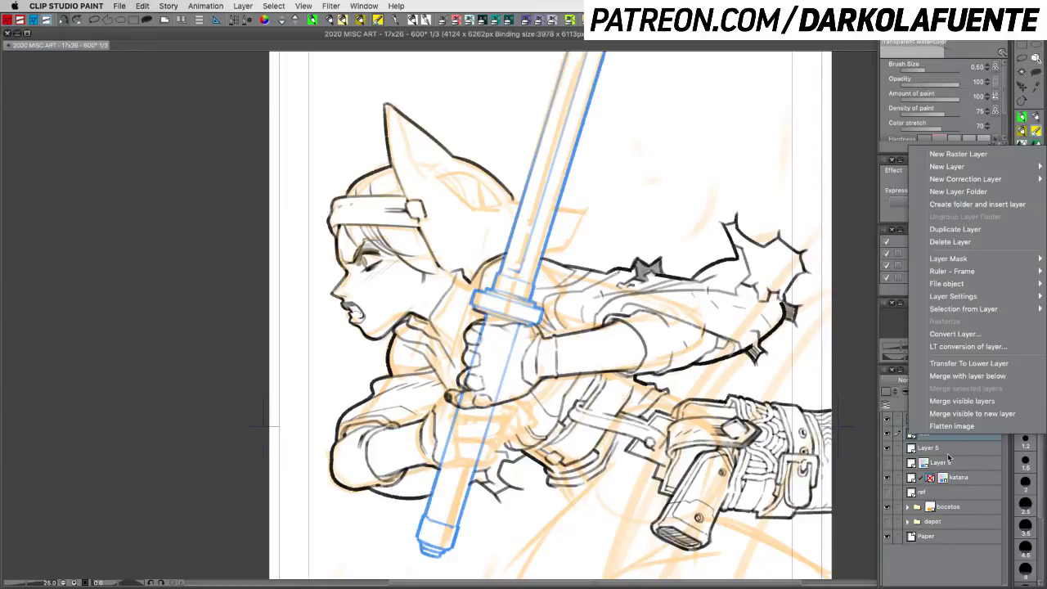
pyautogui.click(954, 229)
pyautogui.click(887, 448)
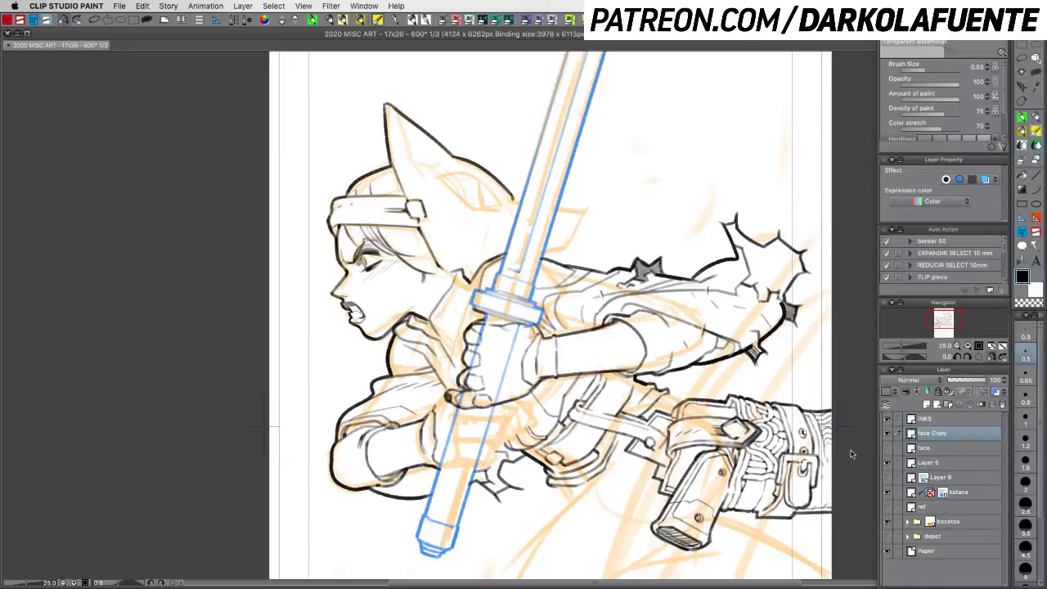
# Step: Transform the copied head, skewing it slightly and enlarging it toward the face side
pyautogui.hotkey('ctrl', 't')
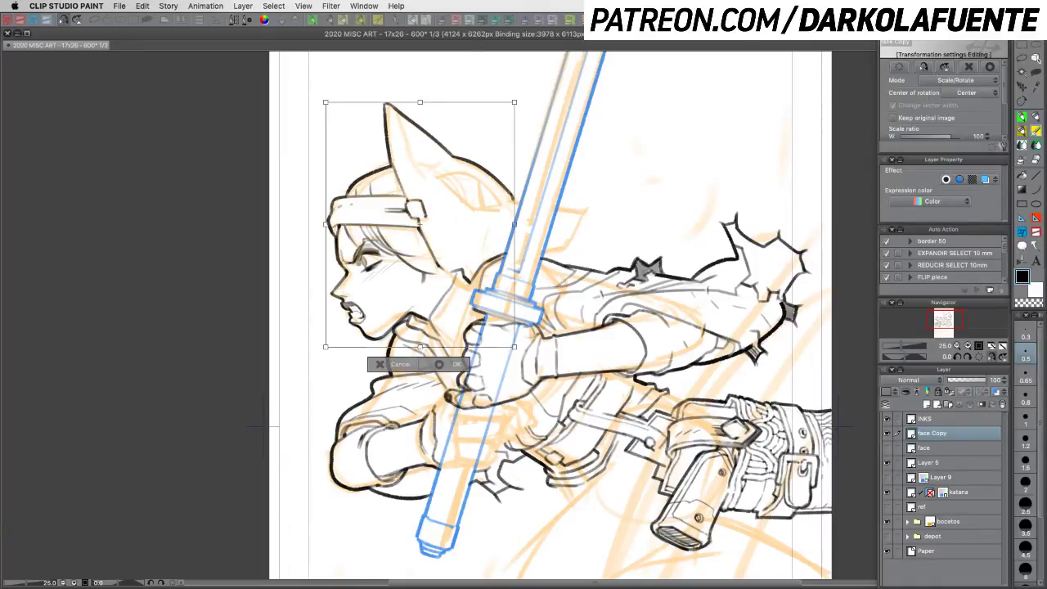
pyautogui.moveTo(420, 345); pyautogui.dragTo(430, 345)
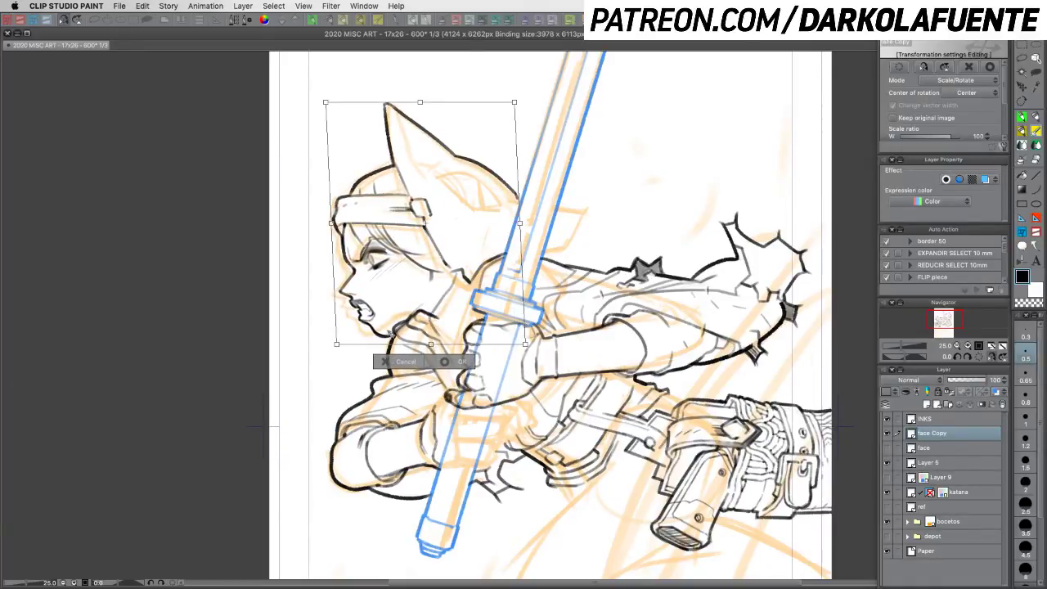
pyautogui.moveTo(337, 344); pyautogui.dragTo(332, 343)
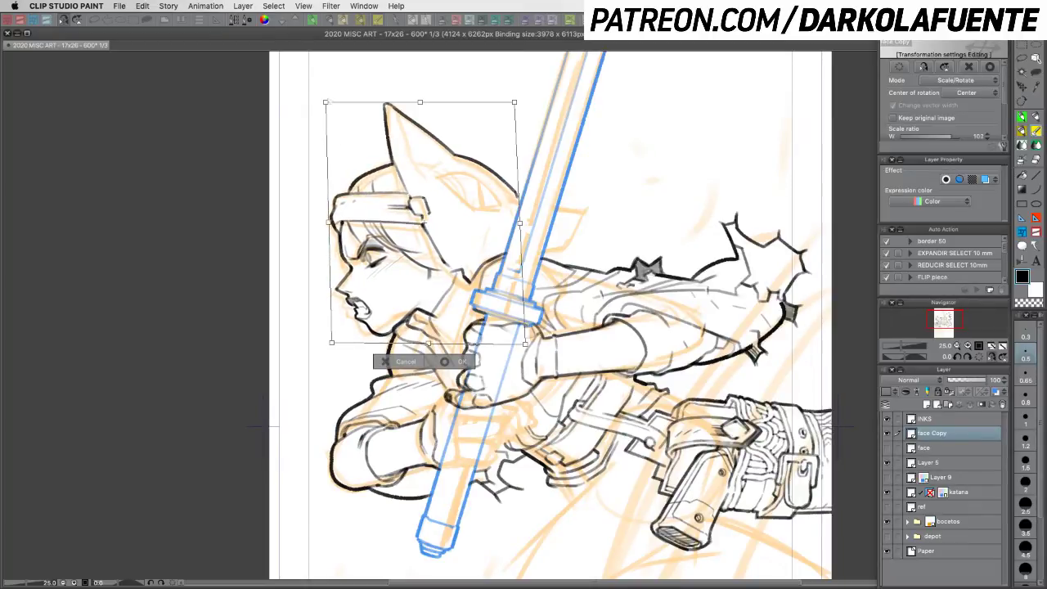
pyautogui.moveTo(326, 103); pyautogui.dragTo(317, 103)
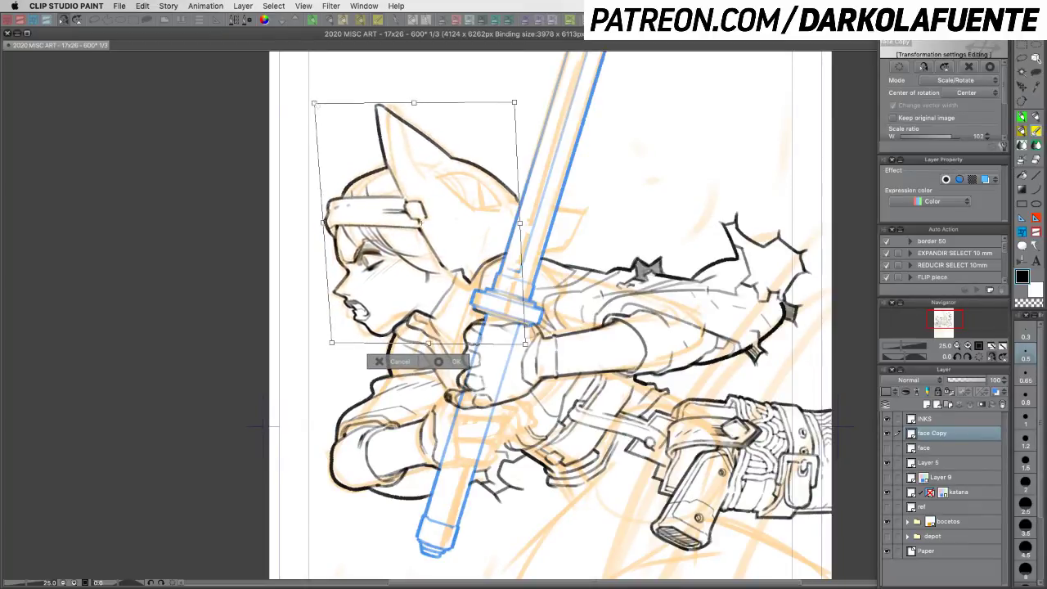
pyautogui.moveTo(332, 343); pyautogui.dragTo(326, 349)
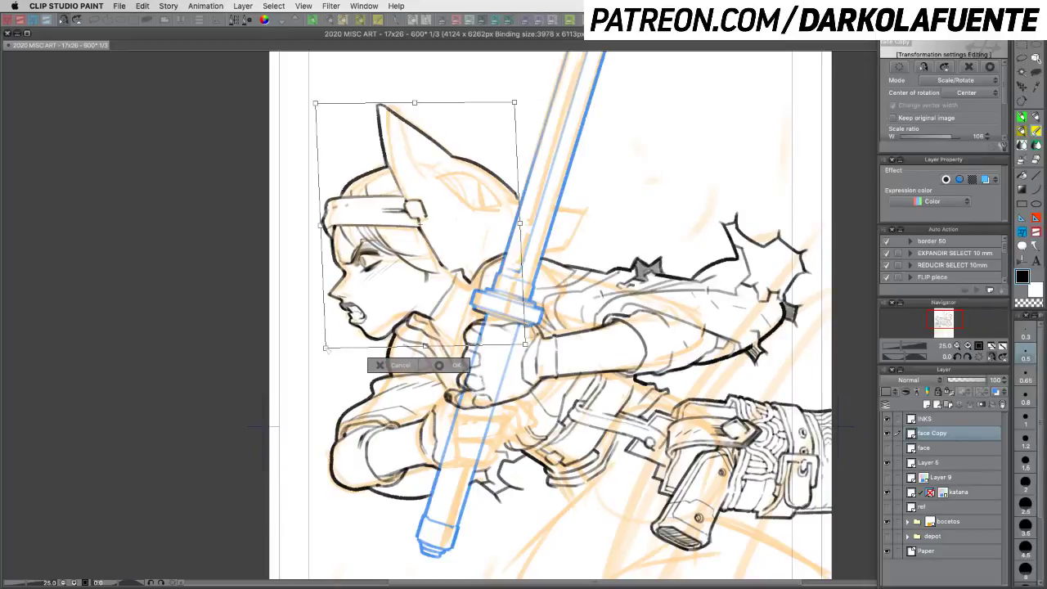
# Step: Rotate the copied head slightly clockwise, fit it over the neck and hood, apply the transformation and save the file
pyautogui.moveTo(453, 261); pyautogui.dragTo(451, 259)
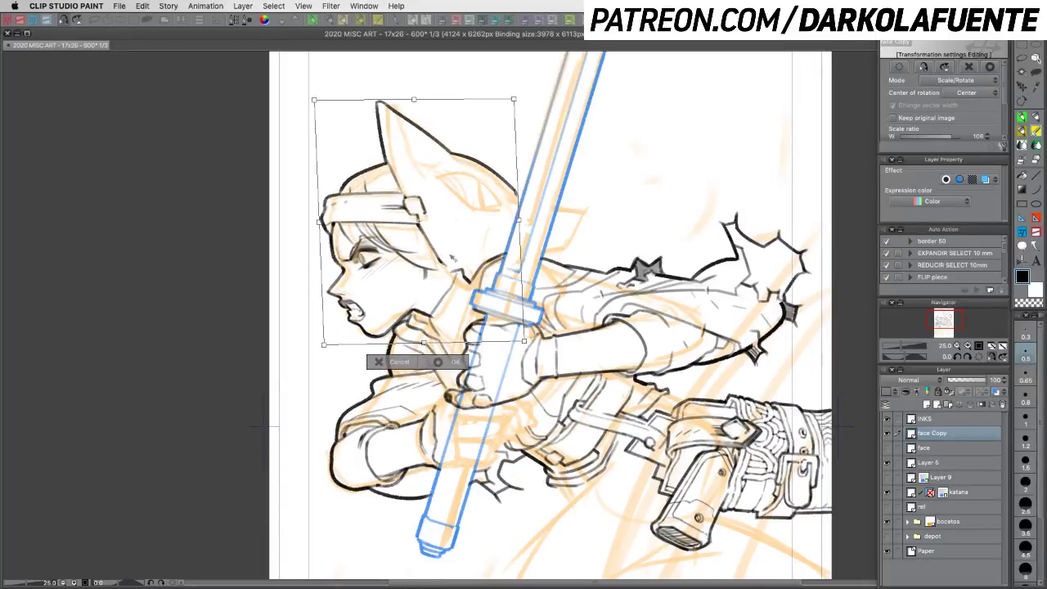
pyautogui.moveTo(598, 232); pyautogui.dragTo(600, 240)
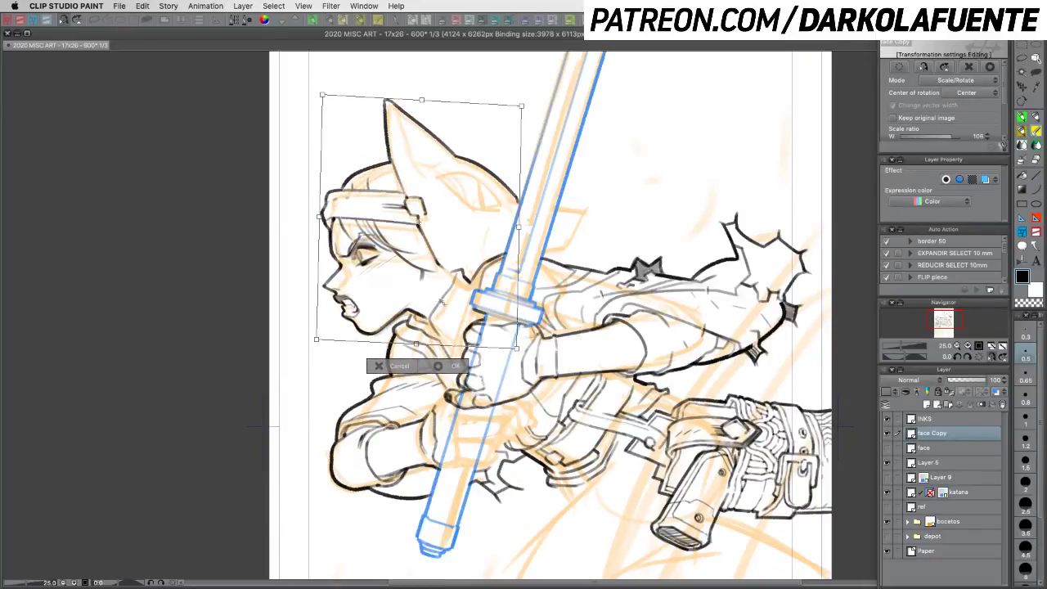
pyautogui.moveTo(443, 303); pyautogui.dragTo(456, 293)
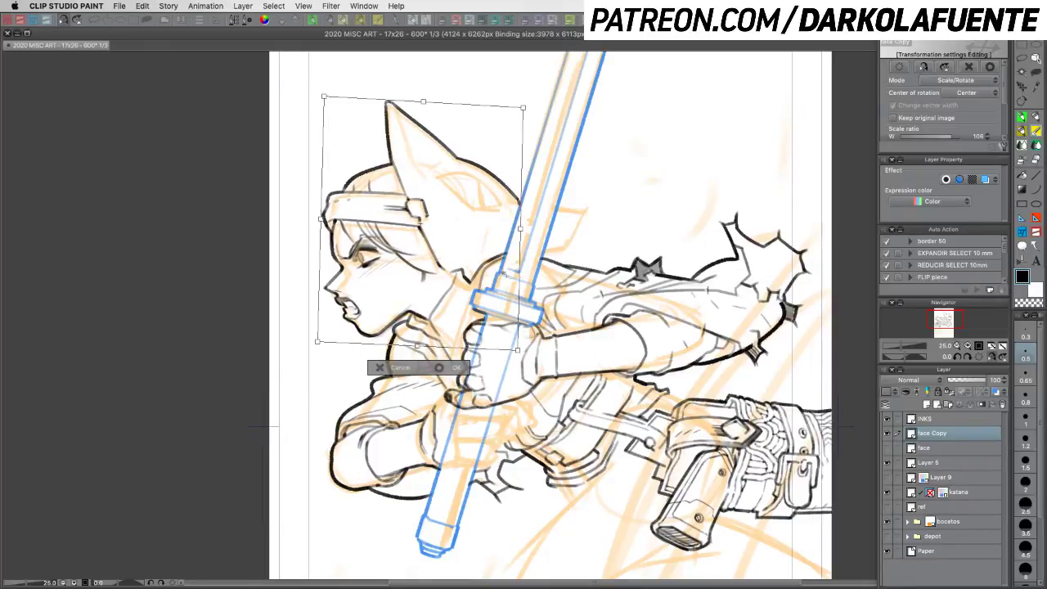
pyautogui.moveTo(424, 103); pyautogui.dragTo(432, 109)
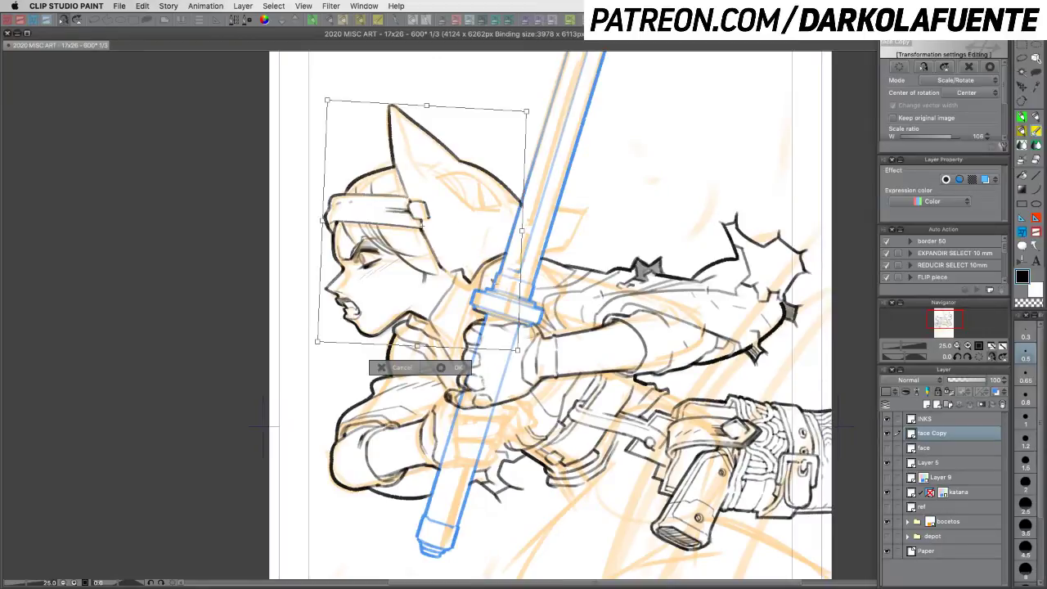
pyautogui.moveTo(426, 106); pyautogui.dragTo(423, 106)
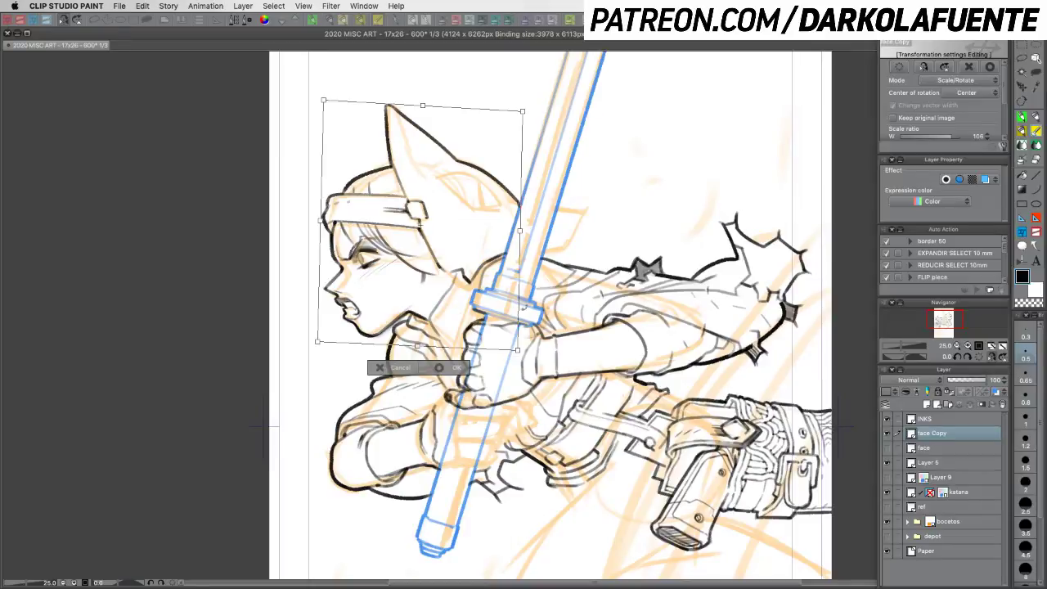
pyautogui.moveTo(599, 319); pyautogui.dragTo(602, 323)
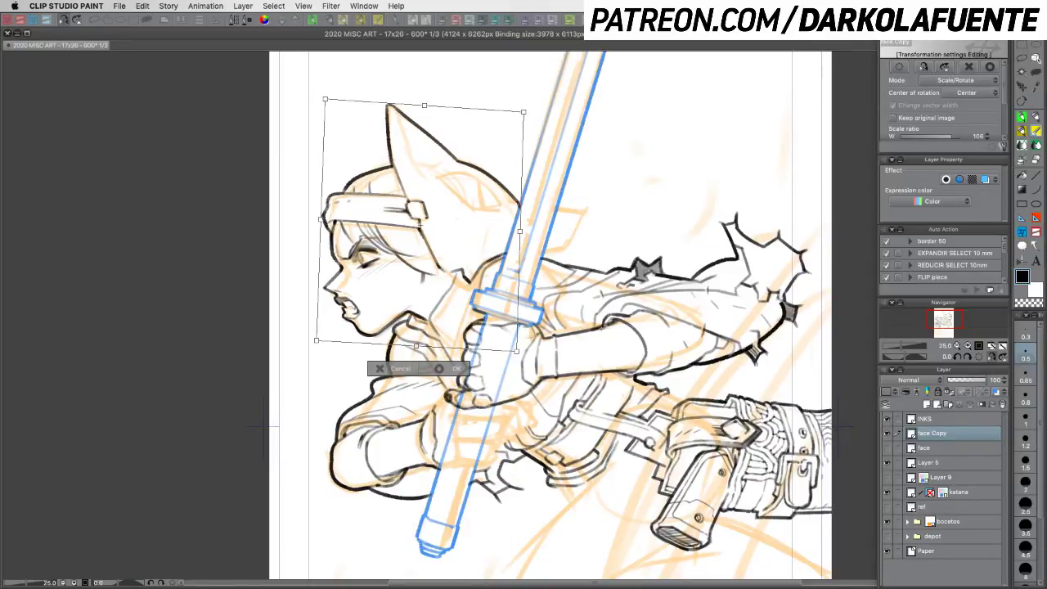
pyautogui.click(463, 371)
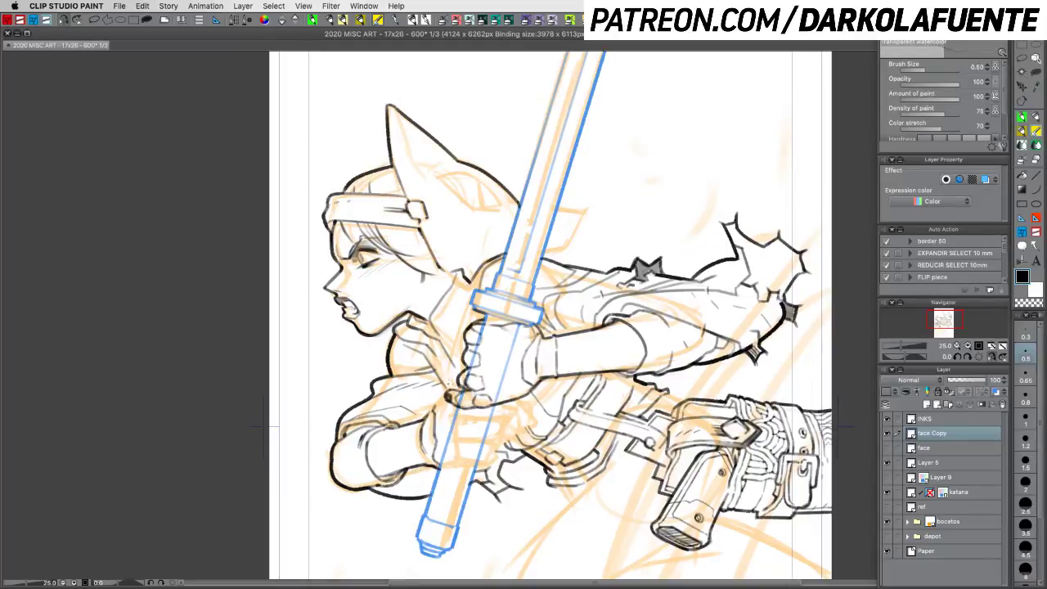
pyautogui.press('super+s')
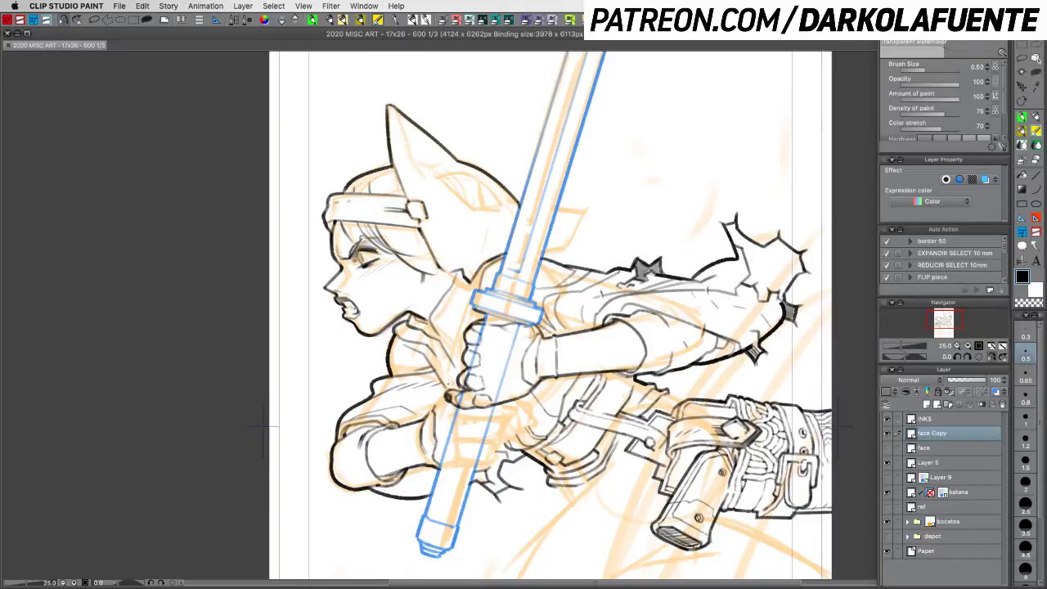
# Step: Check the inks without the bocetos sketch and touch up the crown above the headband, undoing the extra stroke
pyautogui.click(888, 521)
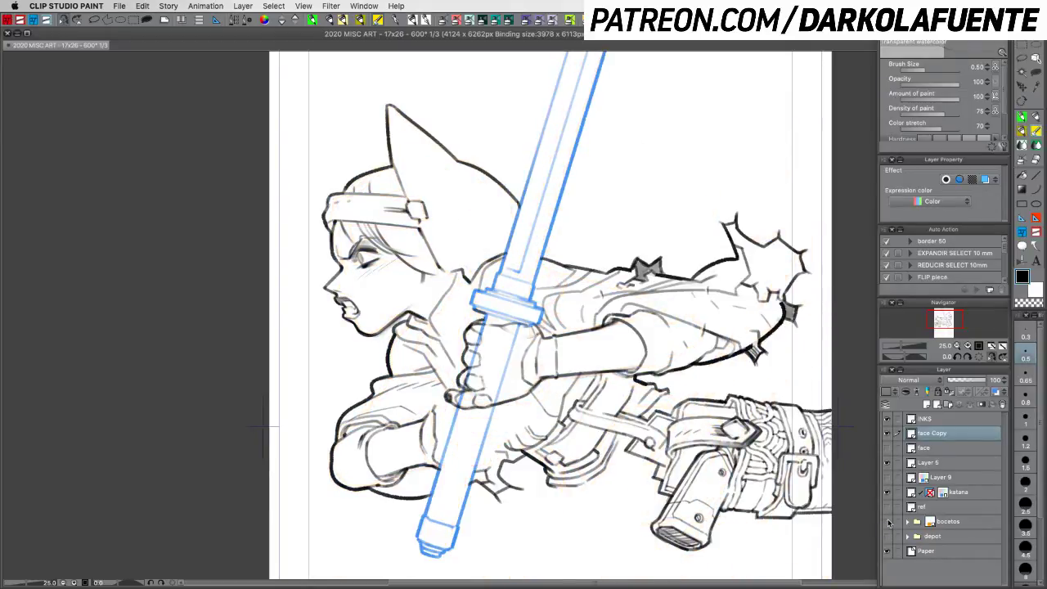
pyautogui.click(888, 522)
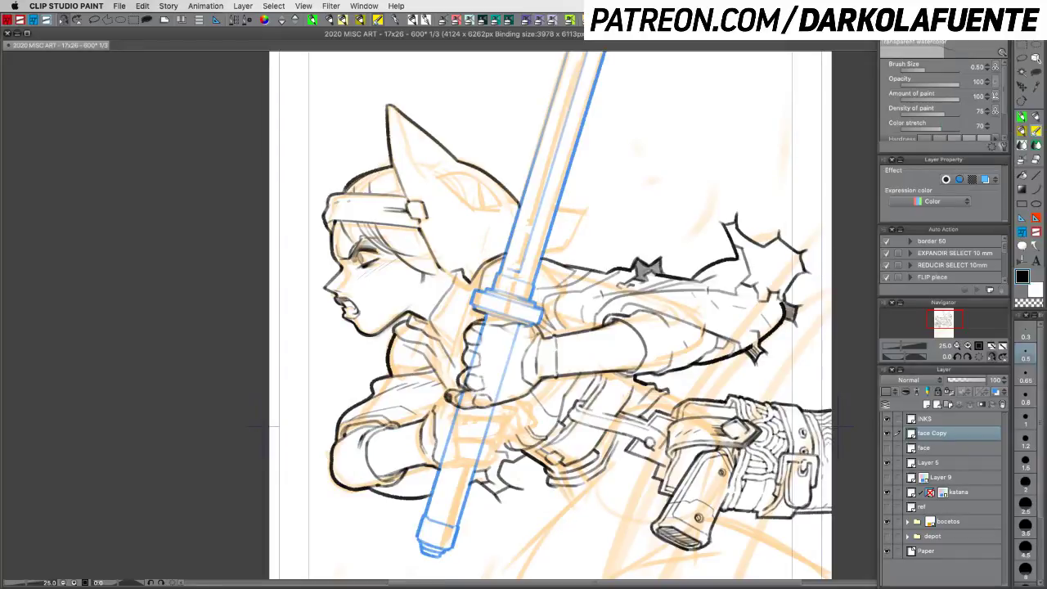
pyautogui.press('c')
pyautogui.press('c')
pyautogui.moveTo(361, 182); pyautogui.dragTo(378, 171)
pyautogui.moveTo(344, 185)
pyautogui.mouseDown()
pyautogui.moveTo(380, 165)
pyautogui.moveTo(368, 169)
pyautogui.mouseUp()
pyautogui.press('super+z')
pyautogui.press('c')
# Step: Mirror the view back and ink the inner edge of the pointed ear down to its fold
pyautogui.click(64, 20)
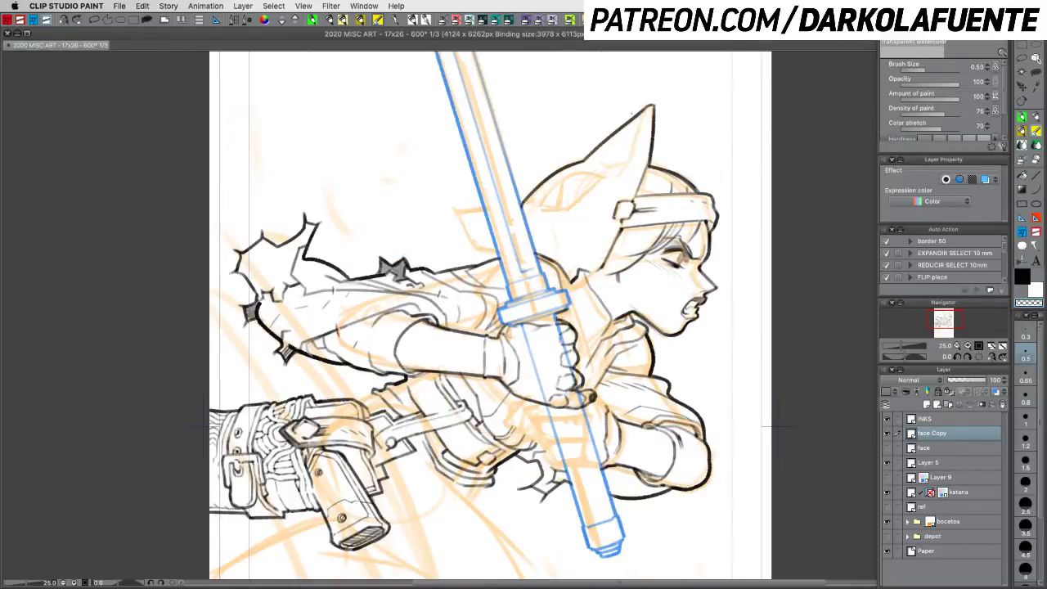
pyautogui.press('c')
pyautogui.moveTo(647, 109); pyautogui.dragTo(622, 167)
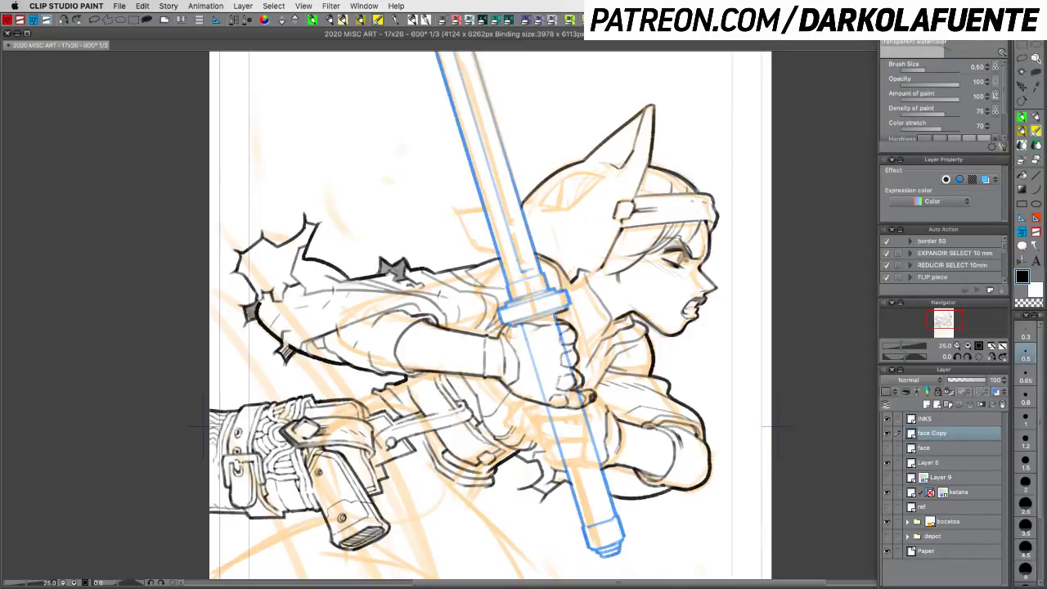
# Step: Ink the curved outline of the mask's eye behind the ear, undoing the stray strokes
pyautogui.moveTo(714, 244); pyautogui.dragTo(712, 180)
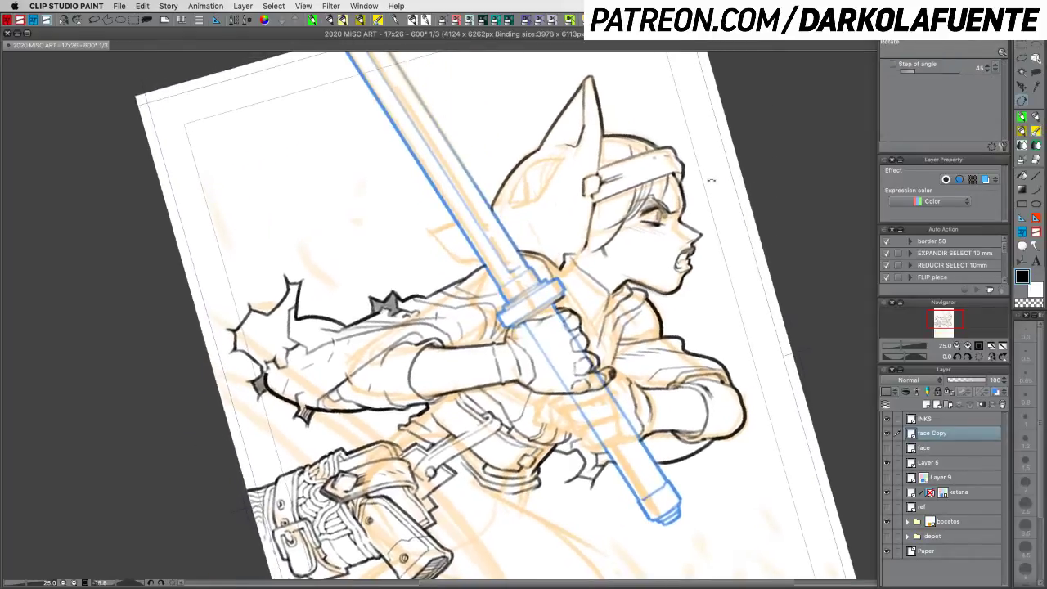
pyautogui.moveTo(563, 156); pyautogui.dragTo(522, 169)
pyautogui.moveTo(522, 166); pyautogui.dragTo(501, 203)
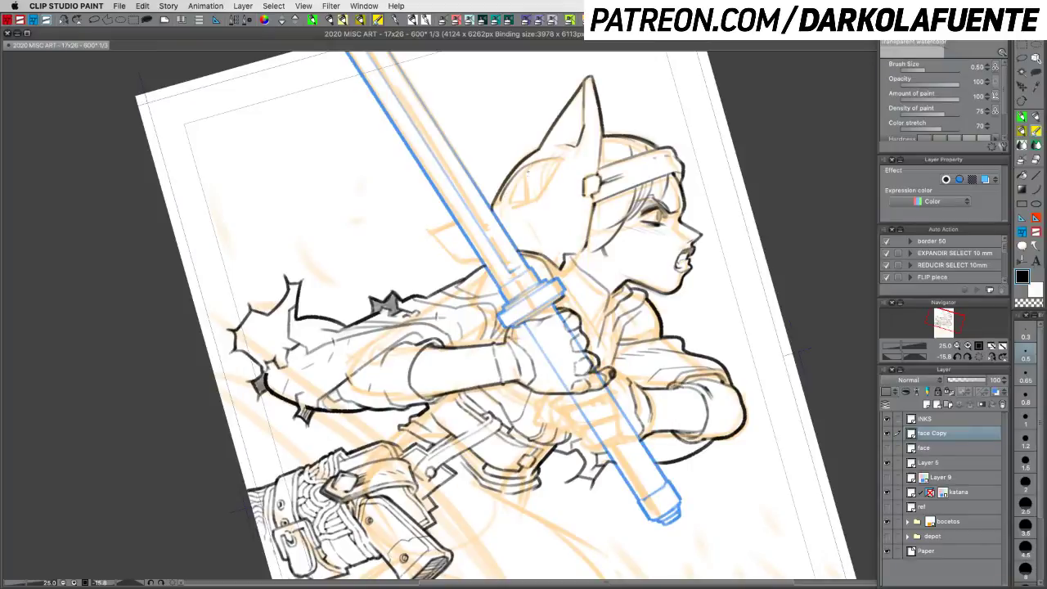
pyautogui.press('super+z')
pyautogui.moveTo(546, 160); pyautogui.dragTo(501, 203)
pyautogui.moveTo(496, 204); pyautogui.dragTo(529, 198)
pyautogui.press('super+z')
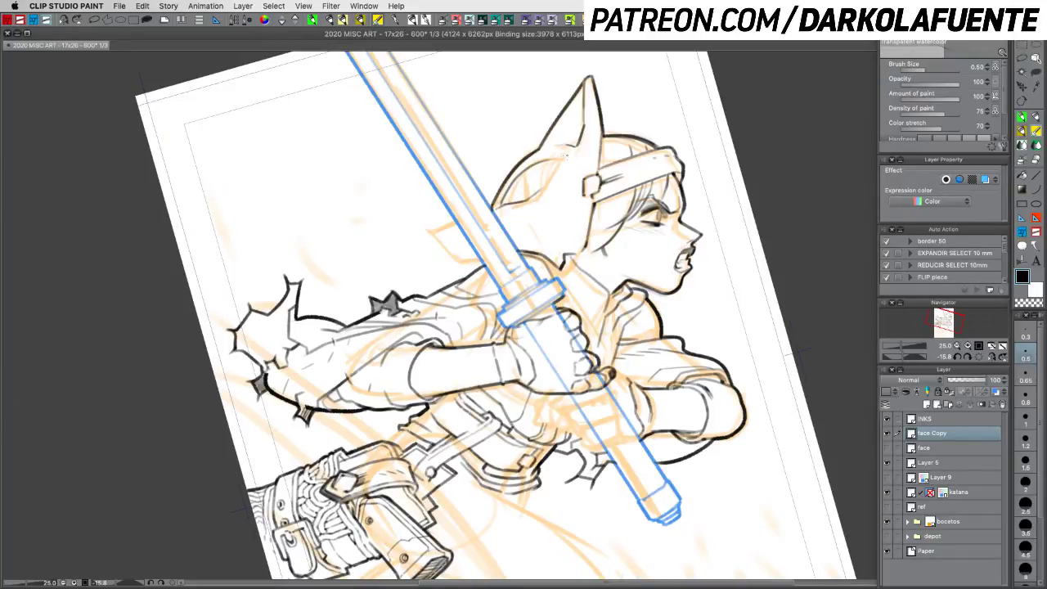
pyautogui.moveTo(566, 156)
pyautogui.mouseDown()
pyautogui.moveTo(533, 196)
pyautogui.moveTo(516, 193)
pyautogui.moveTo(520, 183)
pyautogui.mouseUp()
pyautogui.press('super+z')
# Step: Show the ref layer to examine the mask design on the coloured character reference
pyautogui.scroll(-10, 795, 495)
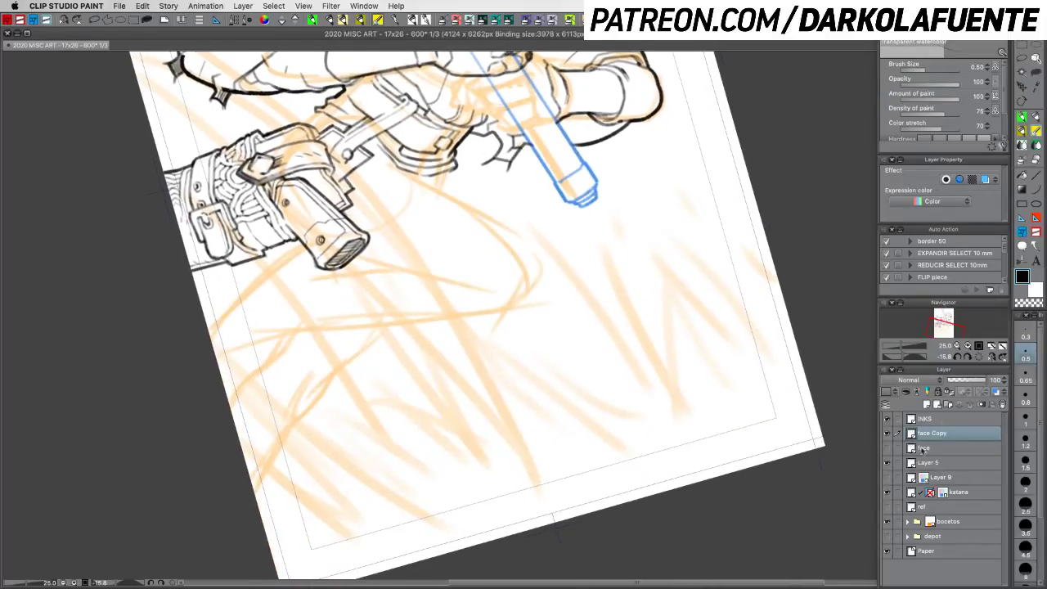
pyautogui.click(888, 507)
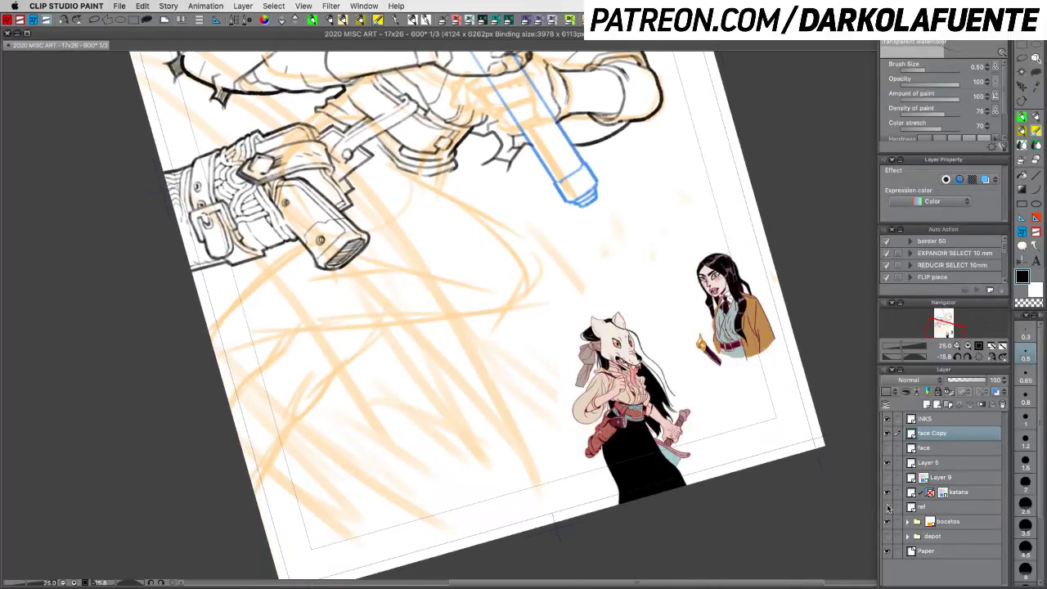
pyautogui.moveTo(581, 173); pyautogui.dragTo(631, 437)
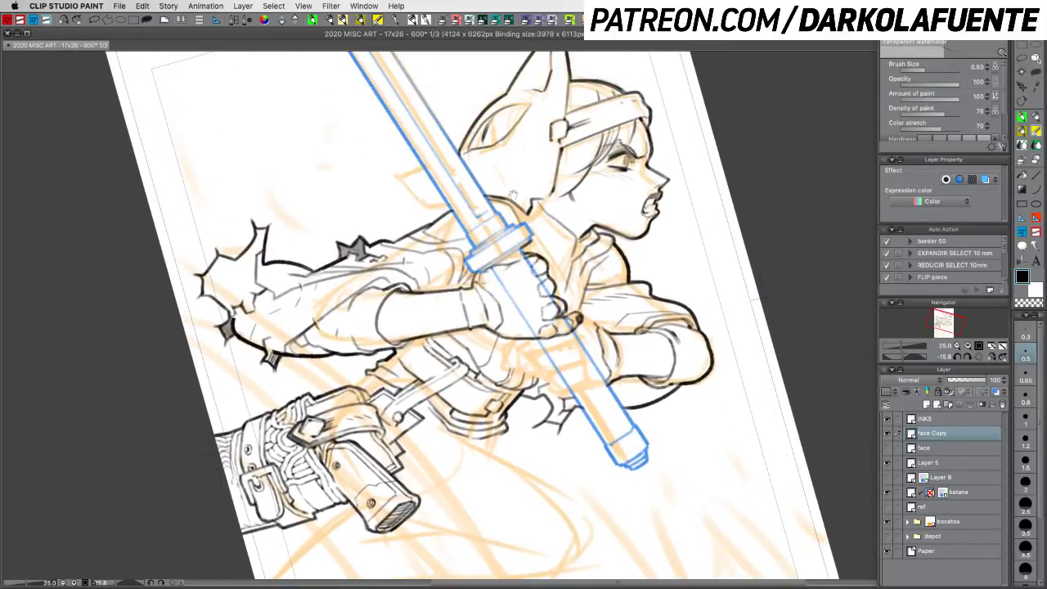
pyautogui.moveTo(525, 158); pyautogui.dragTo(534, 200)
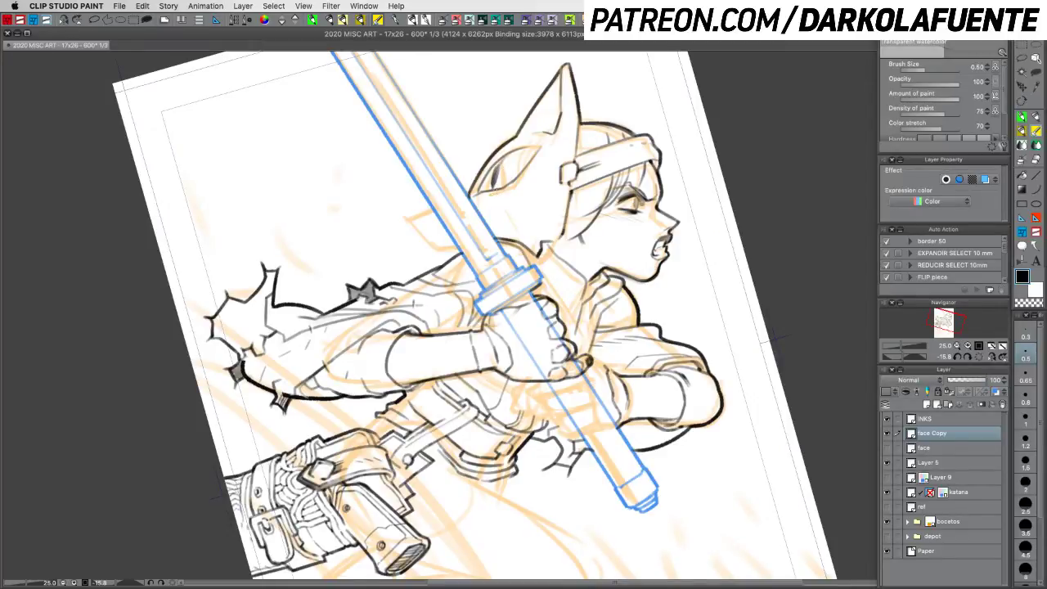
# Step: Touch up the lower edge of the animal mask's eye, alternating black and transparent colour
pyautogui.press('c')
pyautogui.press('c')
pyautogui.moveTo(493, 179); pyautogui.dragTo(494, 192)
pyautogui.hotkey('shift', 'space')
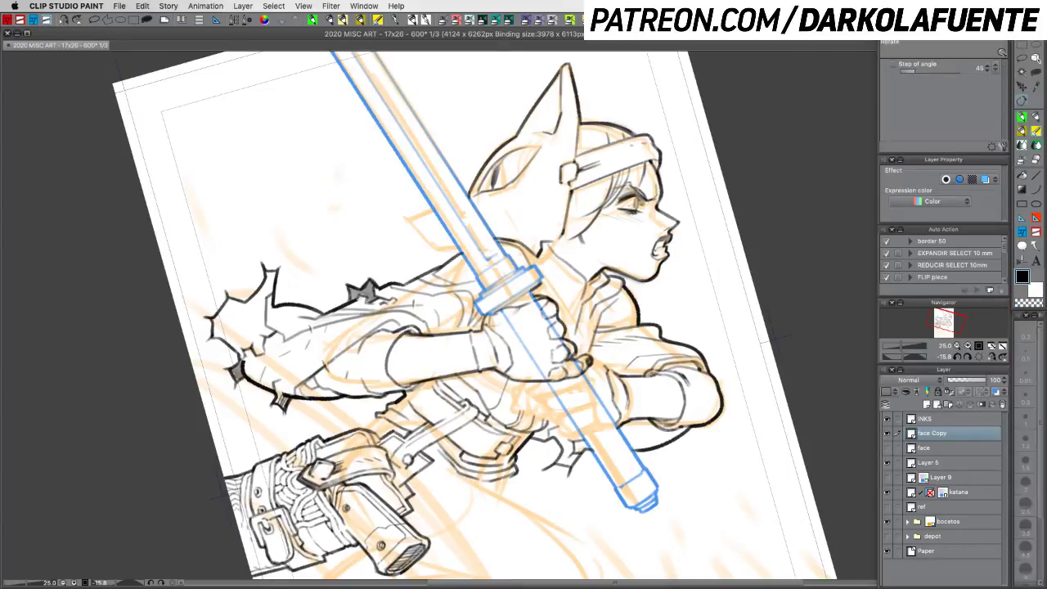
pyautogui.moveTo(528, 156); pyautogui.dragTo(491, 151)
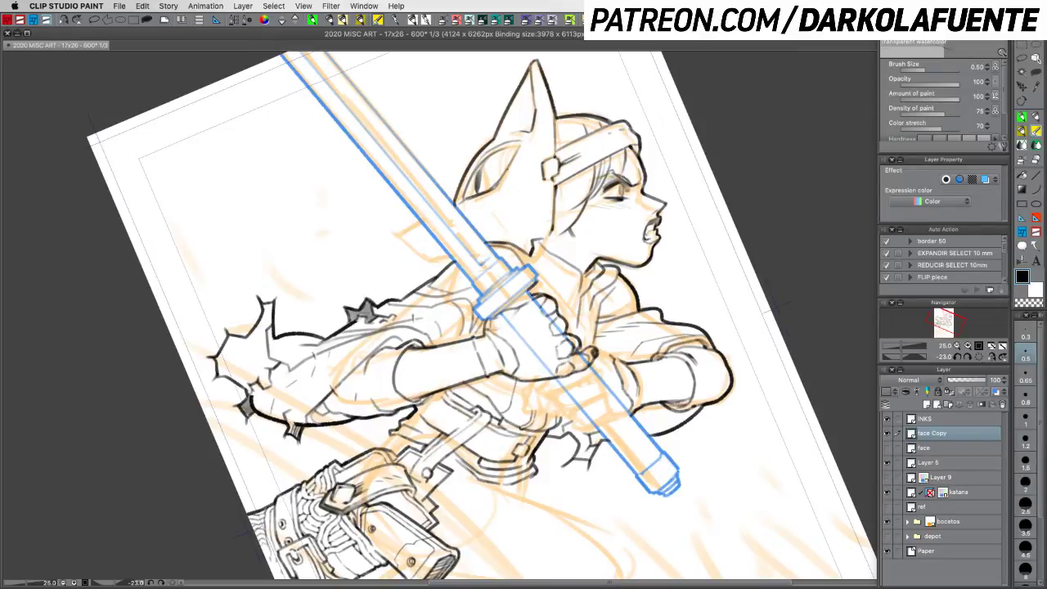
# Step: Refine the line work of the mask and headband with alternating ink and transparent strokes, and save the file
pyautogui.press('c')
pyautogui.press('c')
pyautogui.press('c')
pyautogui.press('c')
pyautogui.press('c')
pyautogui.press('c')
pyautogui.press('c')
pyautogui.press('c')
pyautogui.press('c')
pyautogui.press('super+s')
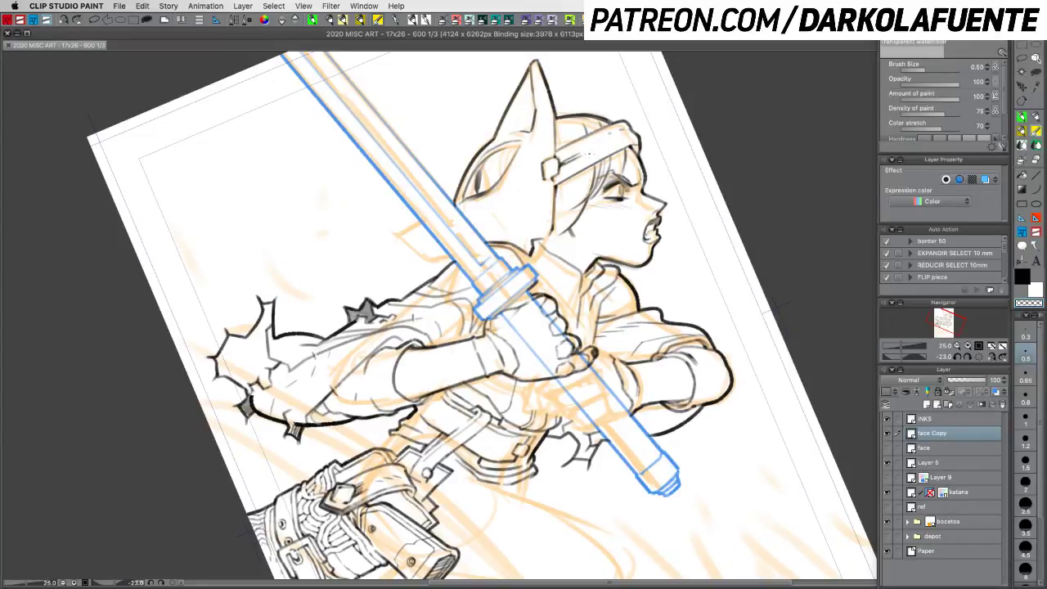
# Step: Level the canvas and compare the old and new heads by toggling the face and face Copy layers
pyautogui.press('r')
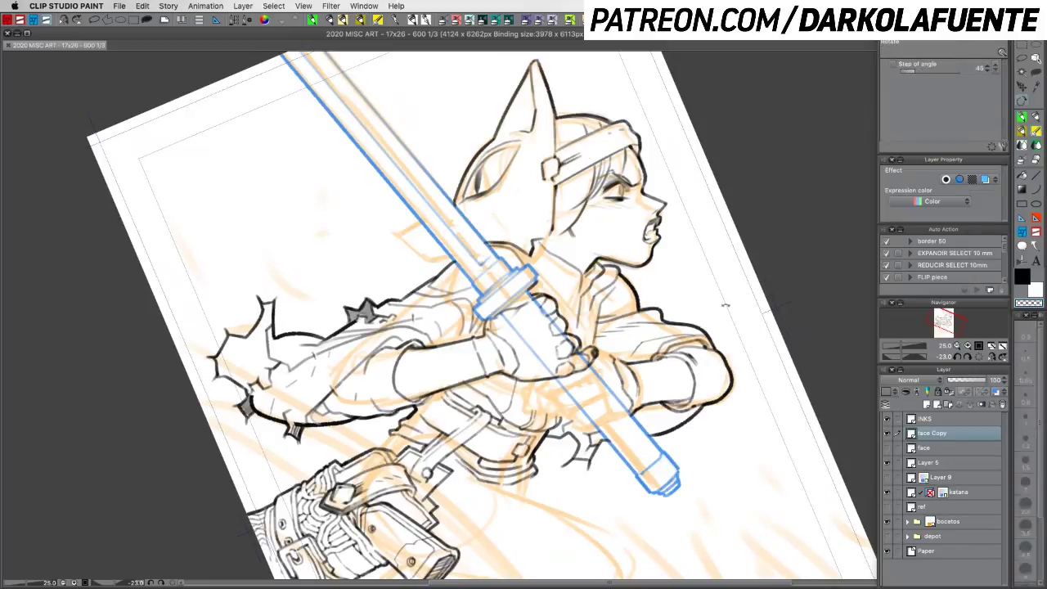
pyautogui.moveTo(725, 304)
pyautogui.mouseDown()
pyautogui.moveTo(727, 350)
pyautogui.moveTo(694, 400)
pyautogui.moveTo(712, 364)
pyautogui.mouseUp()
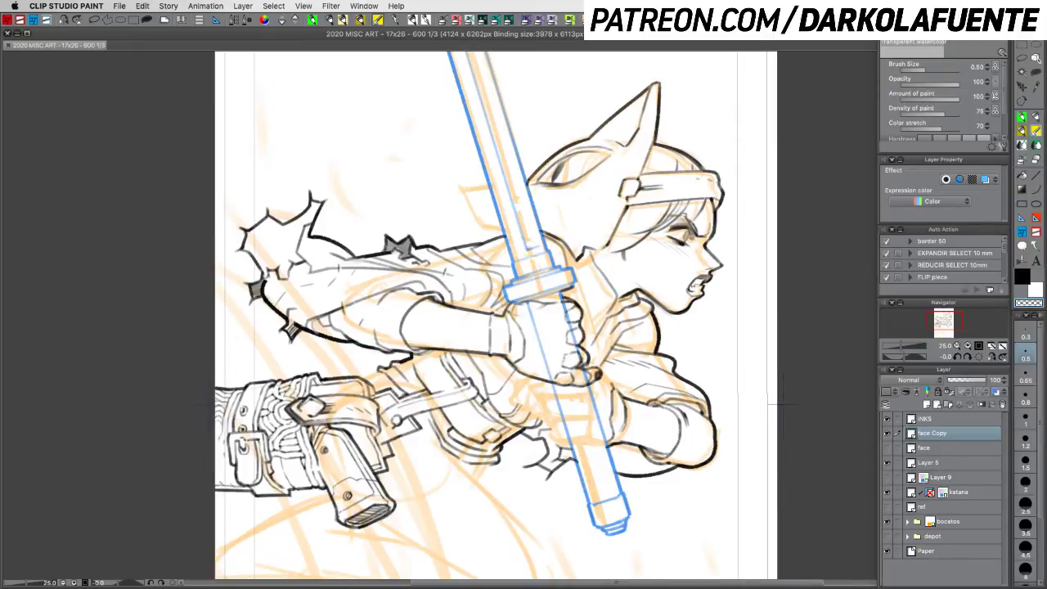
pyautogui.press('c')
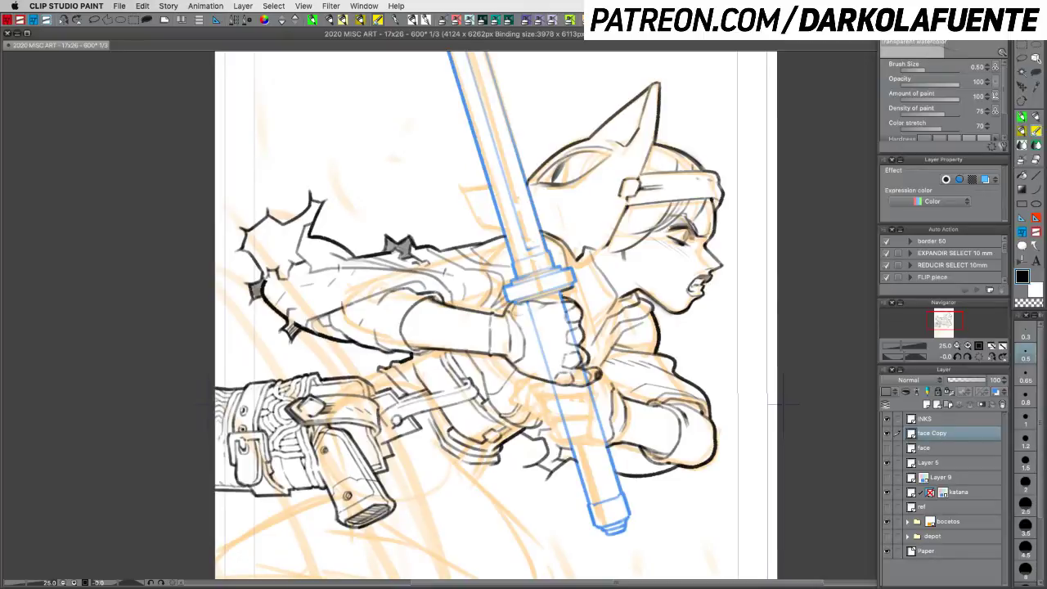
pyautogui.press('c')
pyautogui.moveTo(748, 327); pyautogui.dragTo(729, 355)
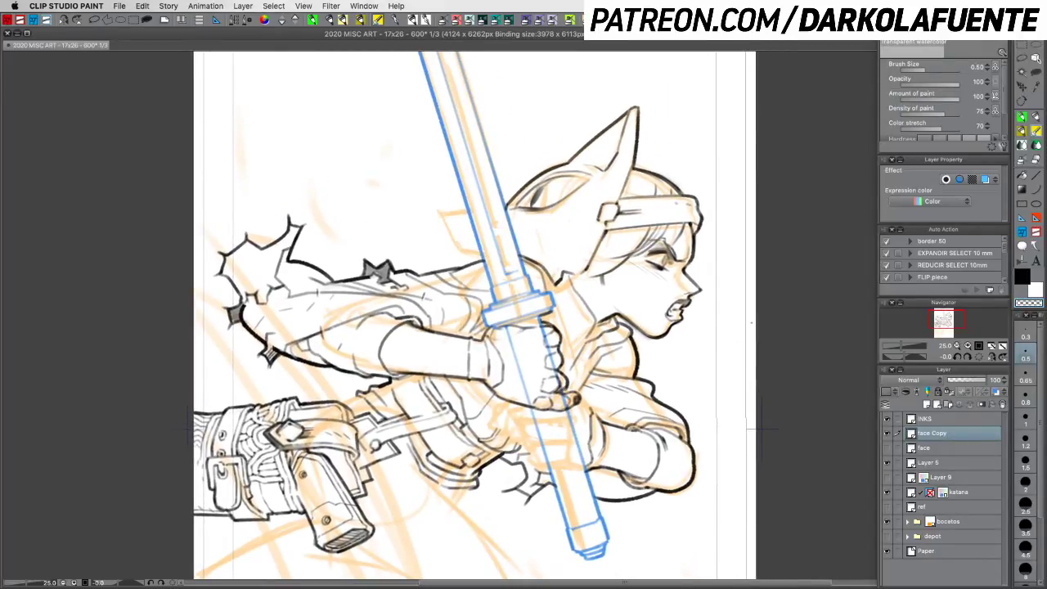
pyautogui.moveTo(753, 324); pyautogui.dragTo(743, 334)
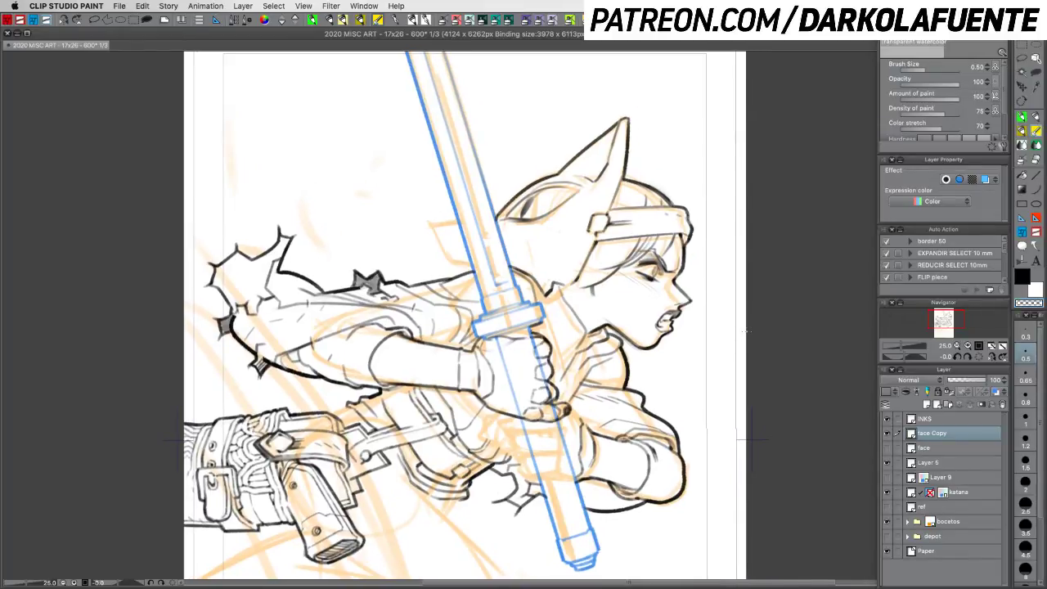
pyautogui.click(888, 448)
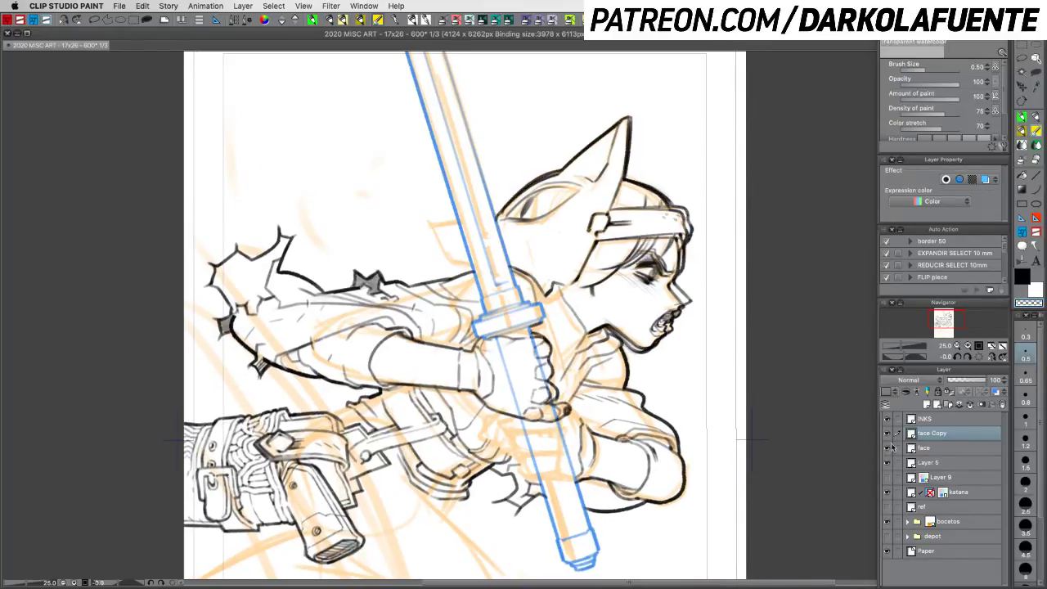
pyautogui.click(889, 434)
pyautogui.click(888, 434)
pyautogui.click(888, 433)
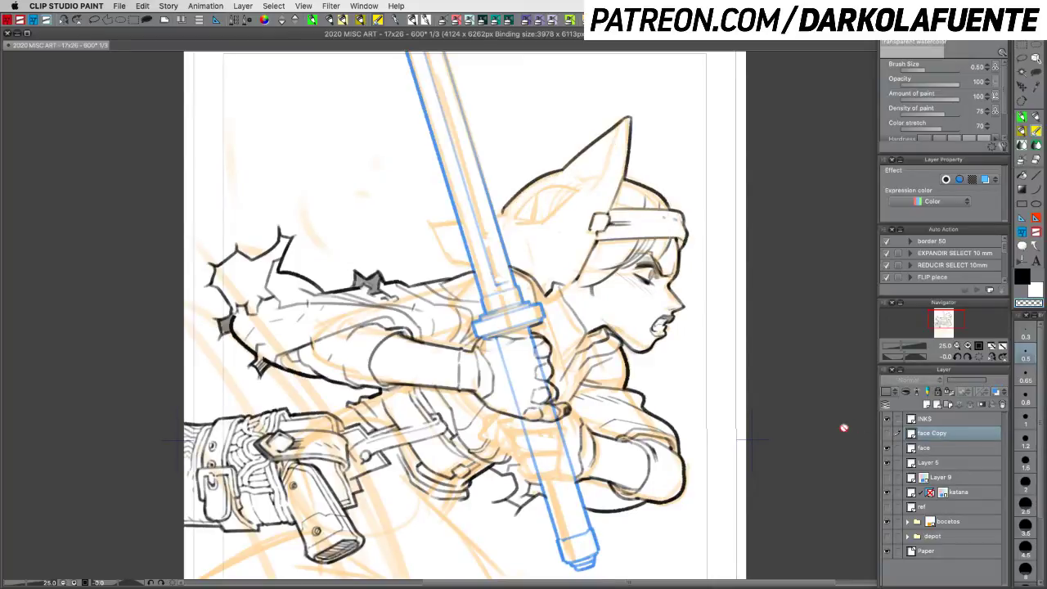
pyautogui.moveTo(750, 437); pyautogui.dragTo(662, 511)
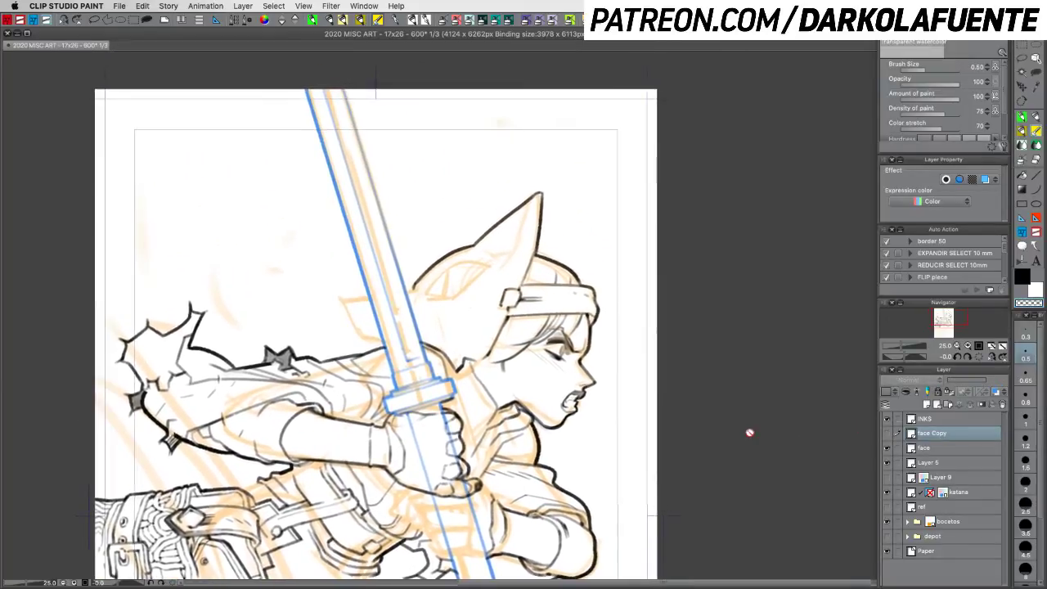
pyautogui.click(888, 434)
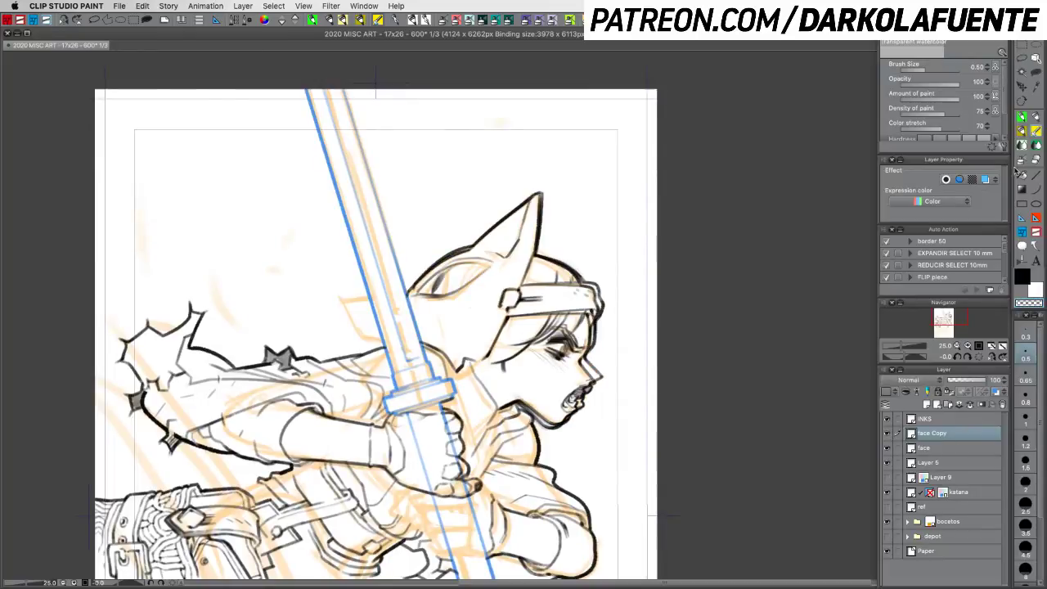
# Step: Move the face Copy head above the original to compare both in a mirrored view, and undo the move
pyautogui.click(1024, 88)
pyautogui.moveTo(571, 310); pyautogui.dragTo(617, 160)
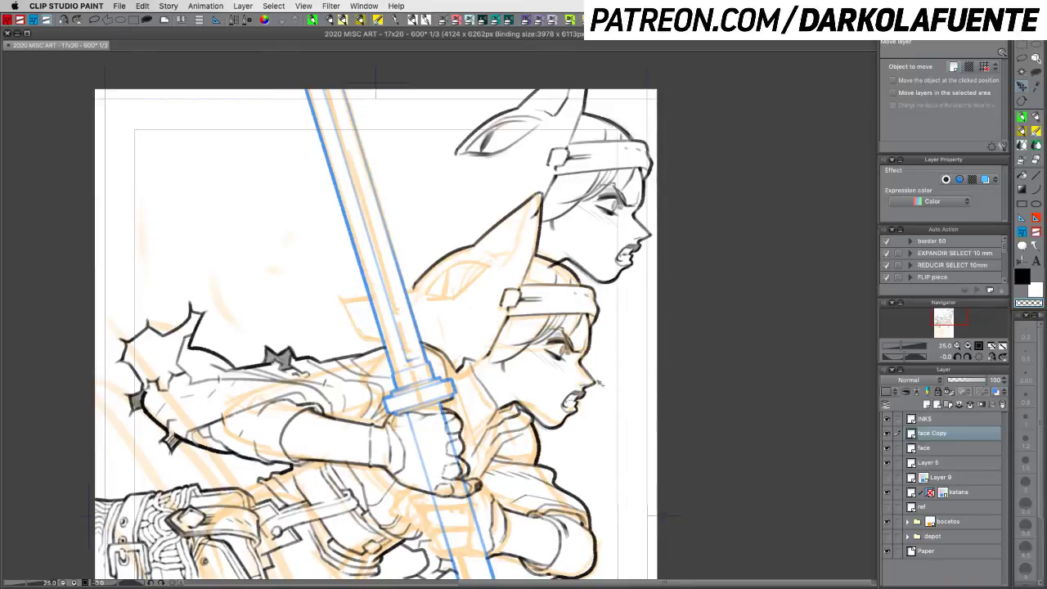
pyautogui.click(63, 19)
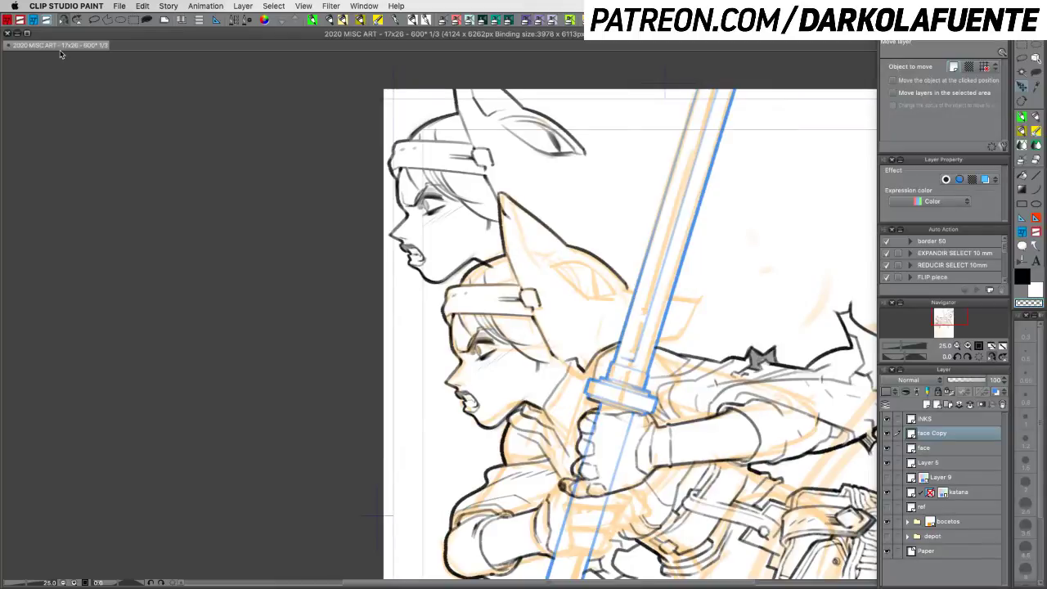
pyautogui.click(64, 18)
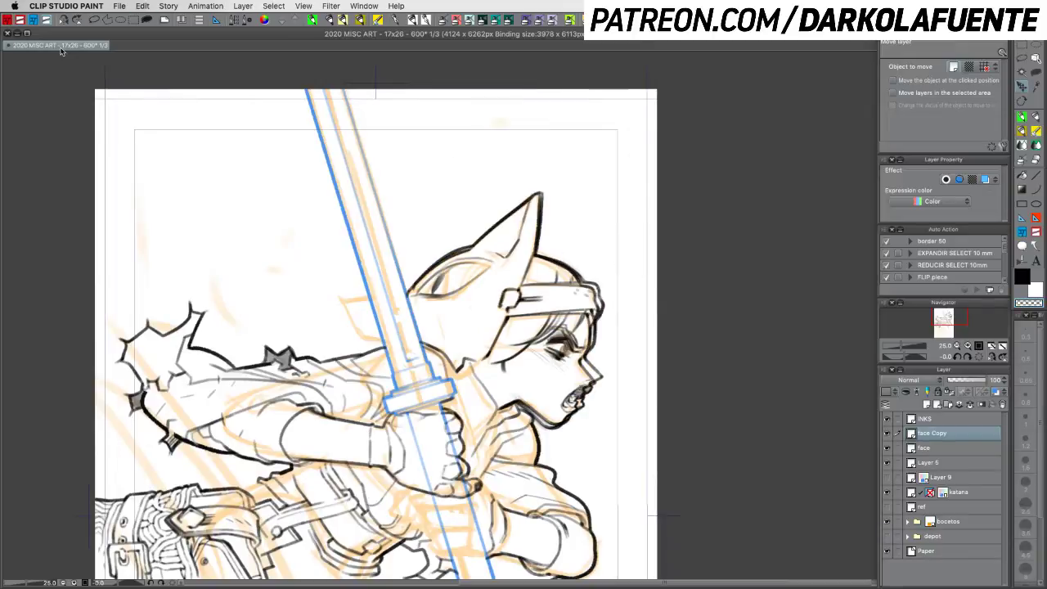
# Step: Hide the face layer, place face Copy beneath it with its head nudged slightly forward and up, and save the file
pyautogui.click(889, 449)
pyautogui.moveTo(964, 435); pyautogui.dragTo(964, 452)
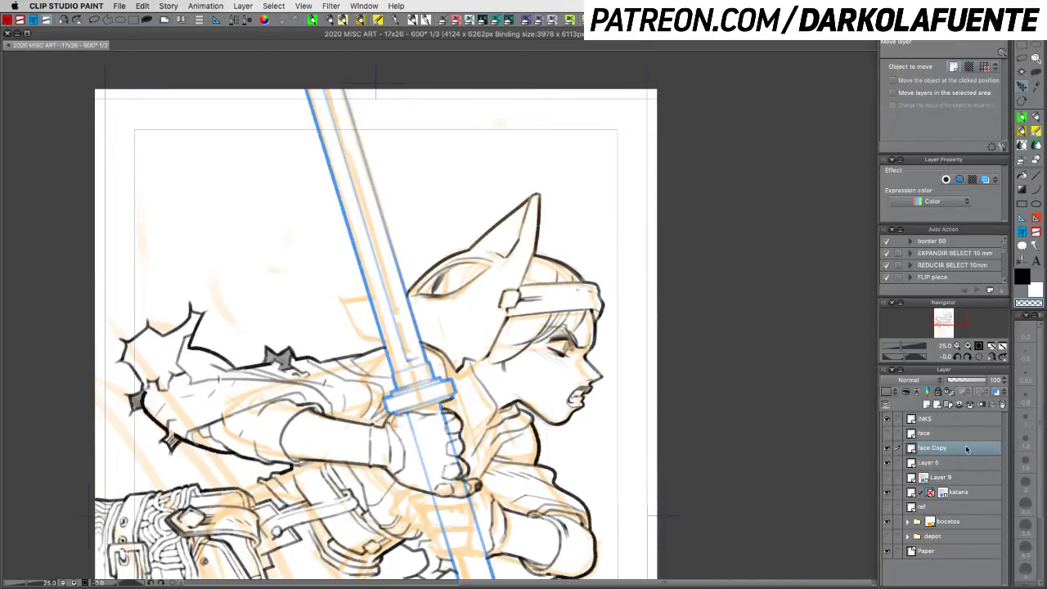
pyautogui.moveTo(586, 369); pyautogui.dragTo(590, 367)
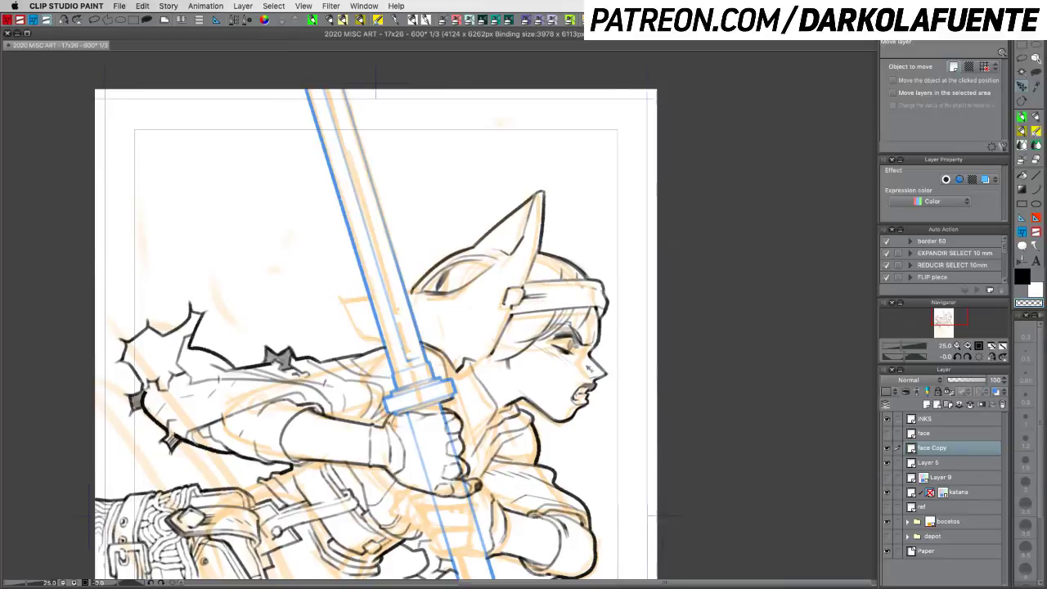
pyautogui.hotkey('ctrl', 'z')
pyautogui.moveTo(587, 367); pyautogui.dragTo(589, 371)
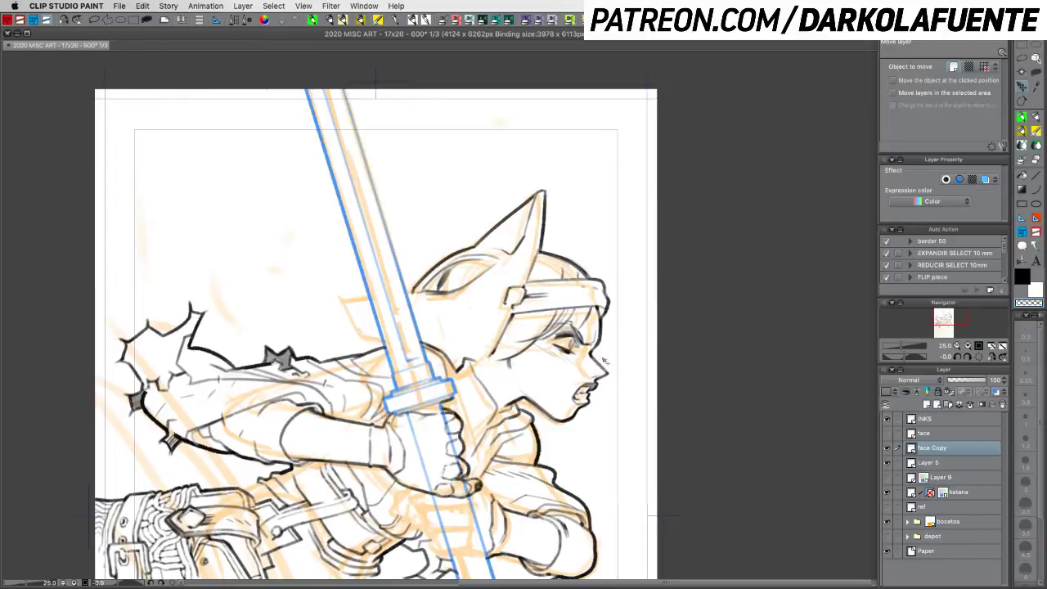
pyautogui.hotkey('ctrl', 'z')
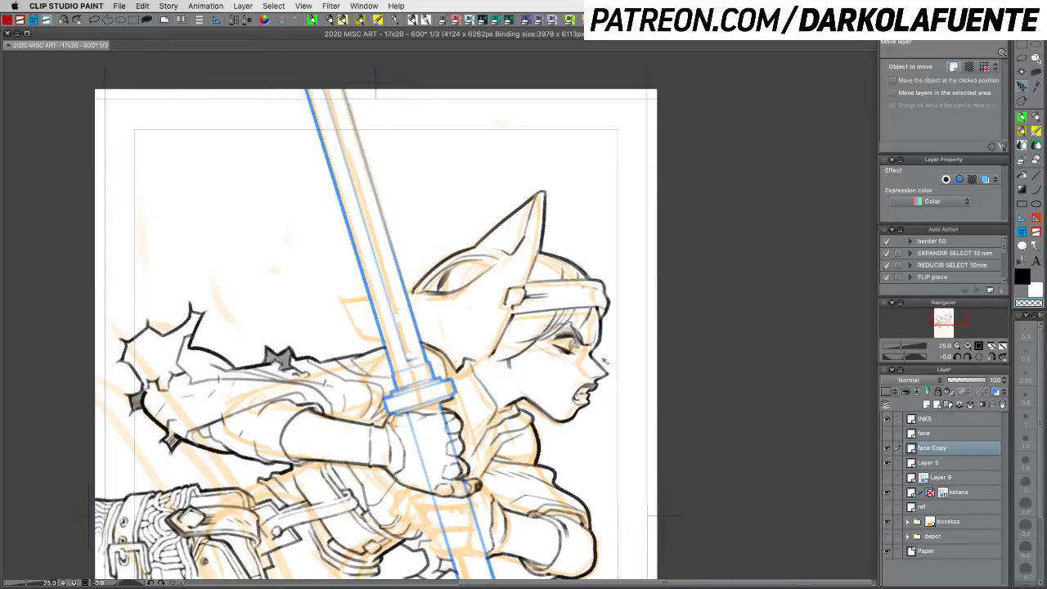
pyautogui.press('super+s')
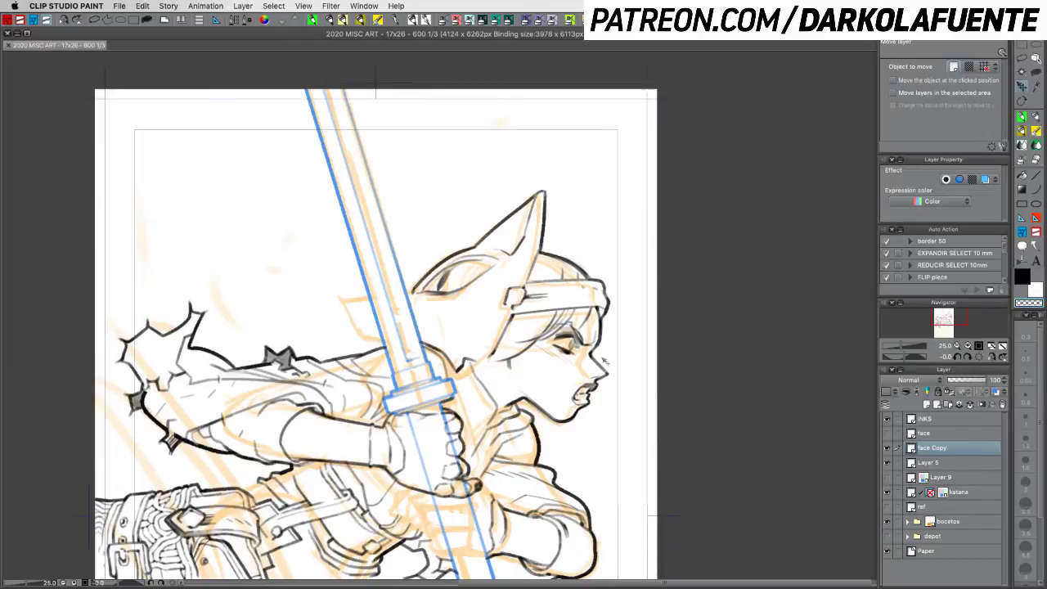
# Step: Ink the upper edge of the mask's snout behind the sword with the black 1.5 brush, undoing the stray stroke
pyautogui.click(887, 447)
pyautogui.click(887, 448)
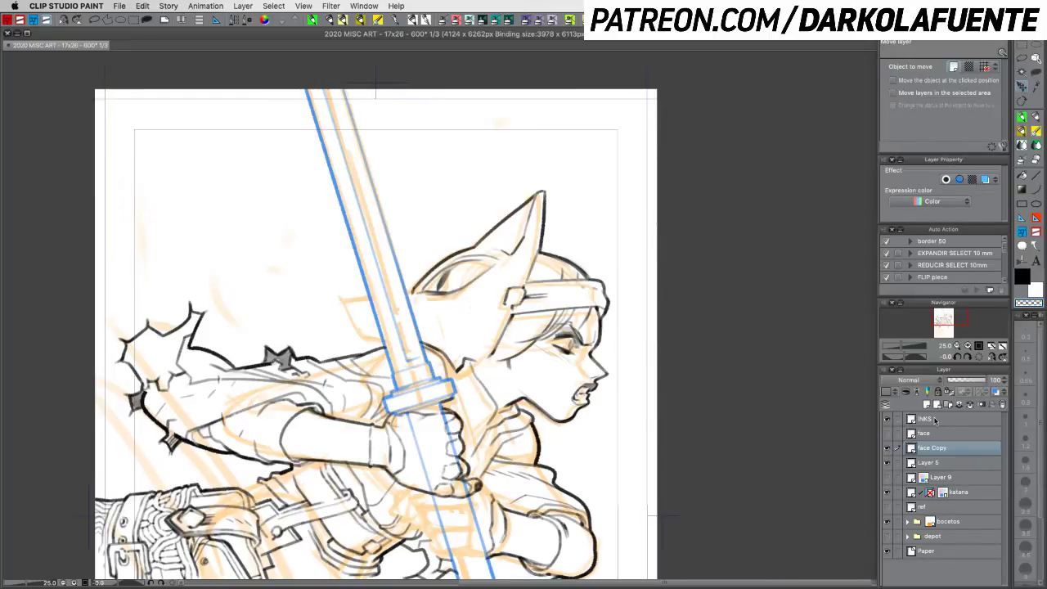
pyautogui.click(1021, 277)
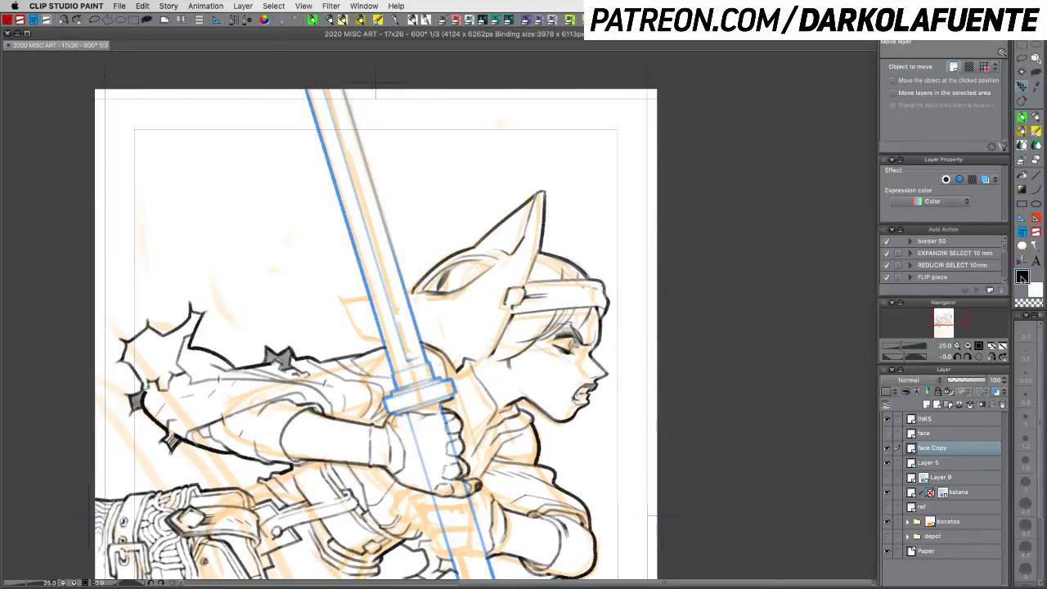
pyautogui.click(1025, 160)
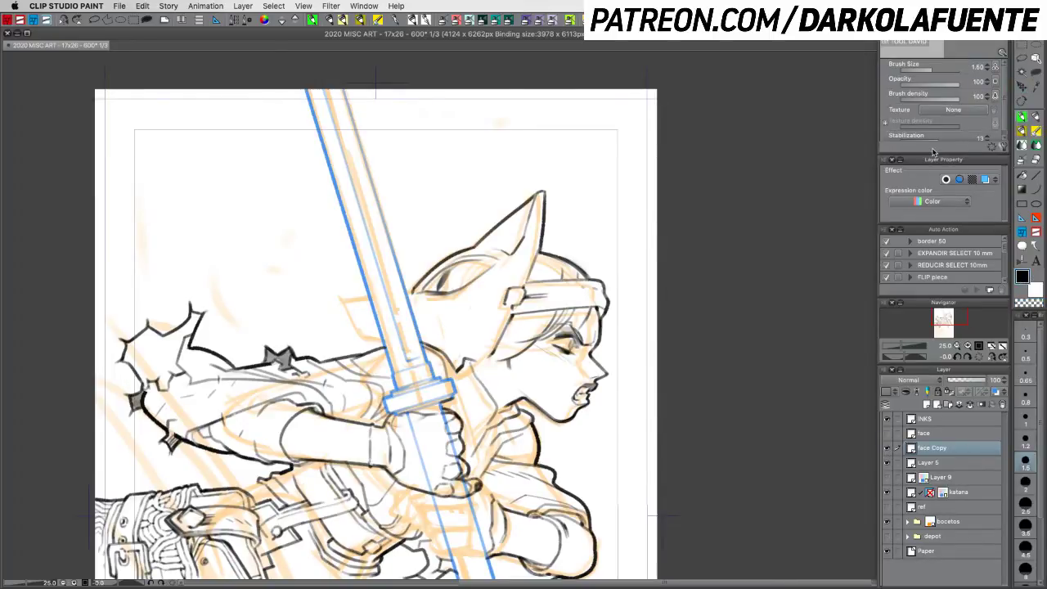
pyautogui.moveTo(557, 438); pyautogui.dragTo(642, 421)
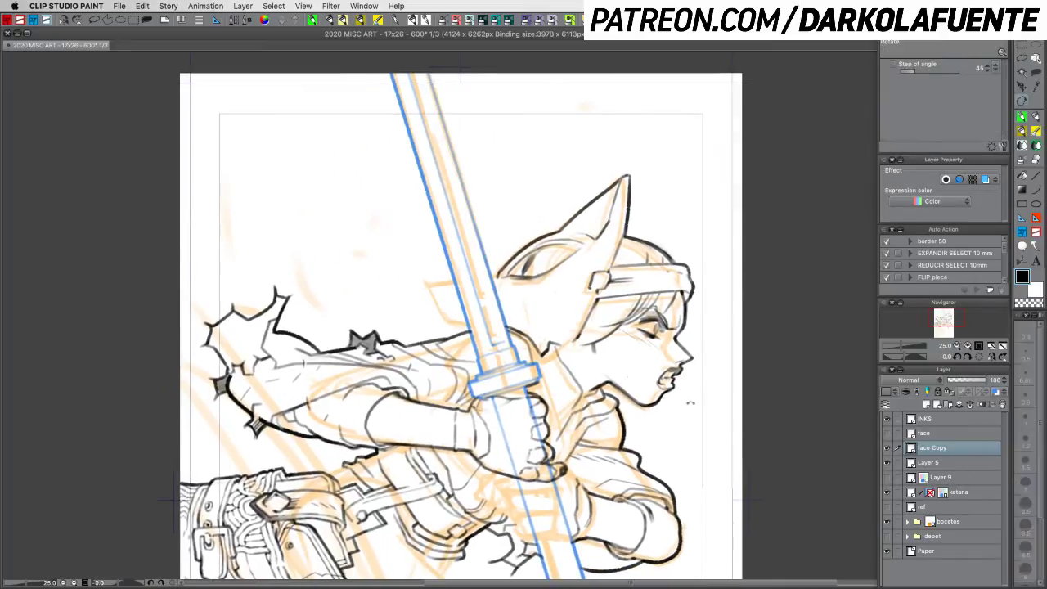
pyautogui.moveTo(689, 400); pyautogui.dragTo(725, 302)
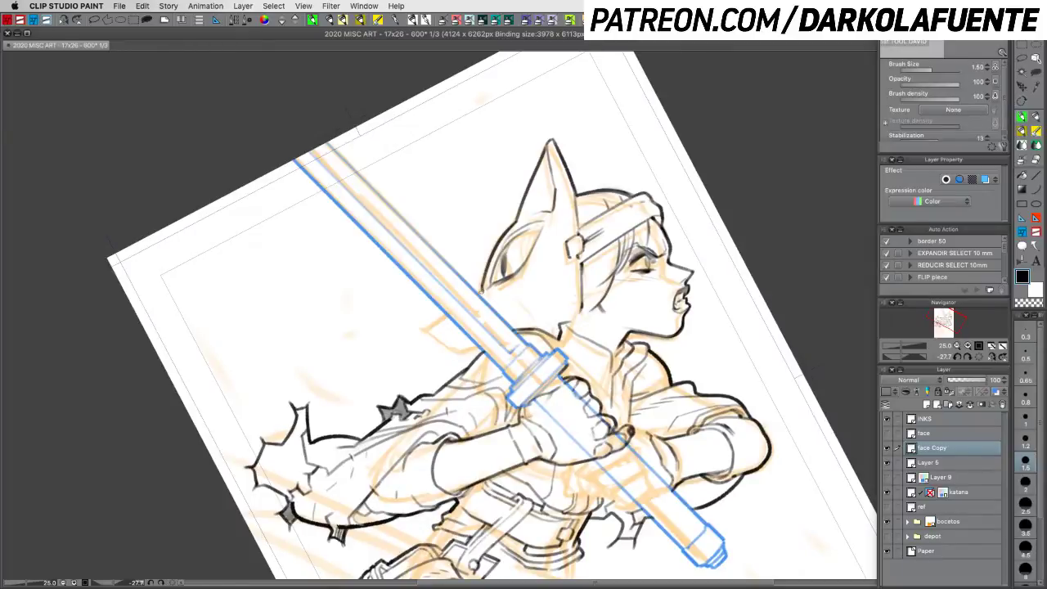
pyautogui.moveTo(479, 294); pyautogui.dragTo(487, 289)
pyautogui.press('super+z')
pyautogui.moveTo(751, 481); pyautogui.dragTo(593, 274)
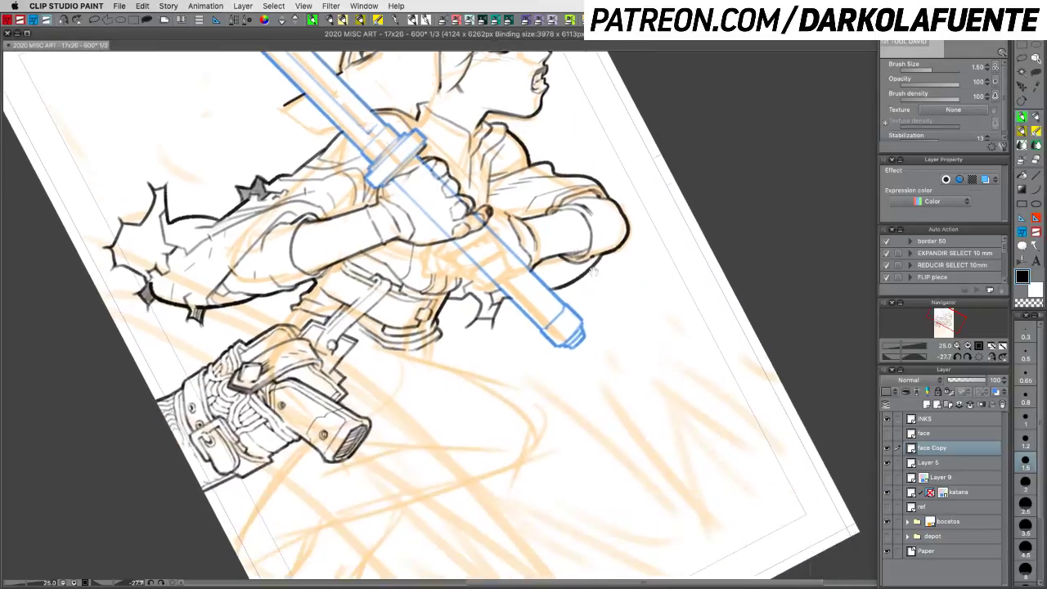
# Step: Check the ref layer and ink the rounded tip of the mask's snout beyond the blade, undoing the stray strokes
pyautogui.click(887, 507)
pyautogui.click(887, 508)
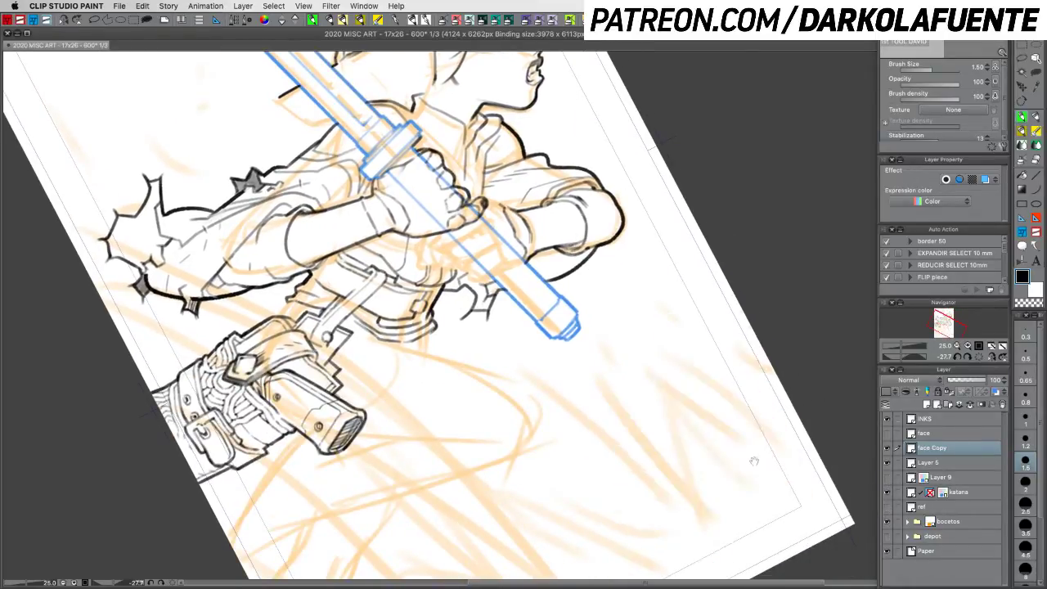
pyautogui.moveTo(473, 333); pyautogui.dragTo(632, 474)
pyautogui.moveTo(445, 244)
pyautogui.mouseDown()
pyautogui.moveTo(447, 267)
pyautogui.moveTo(465, 240)
pyautogui.mouseUp()
pyautogui.press('super+z')
pyautogui.press('super+z')
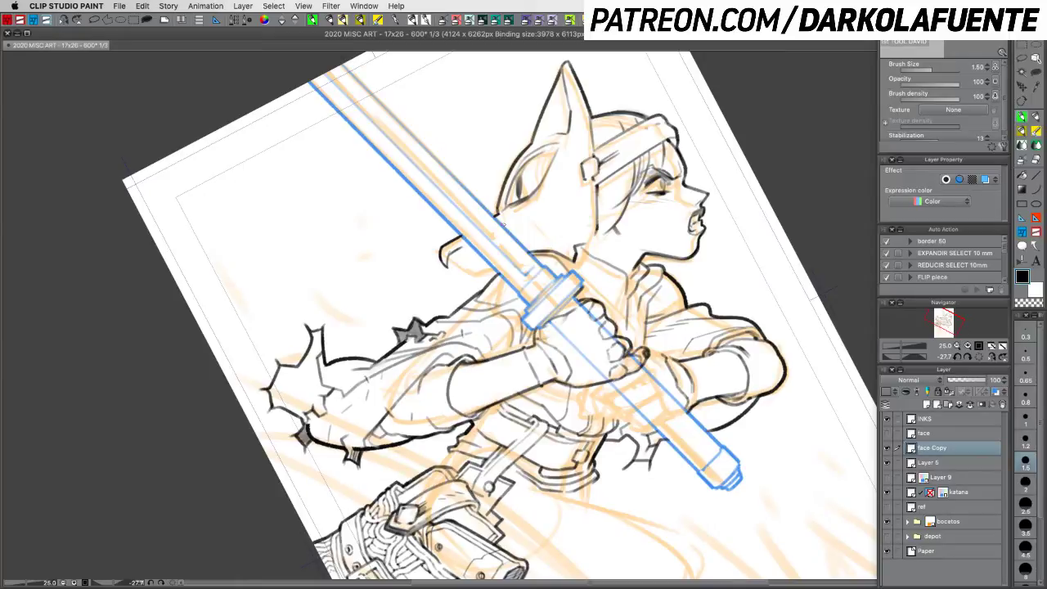
pyautogui.press('Tab')
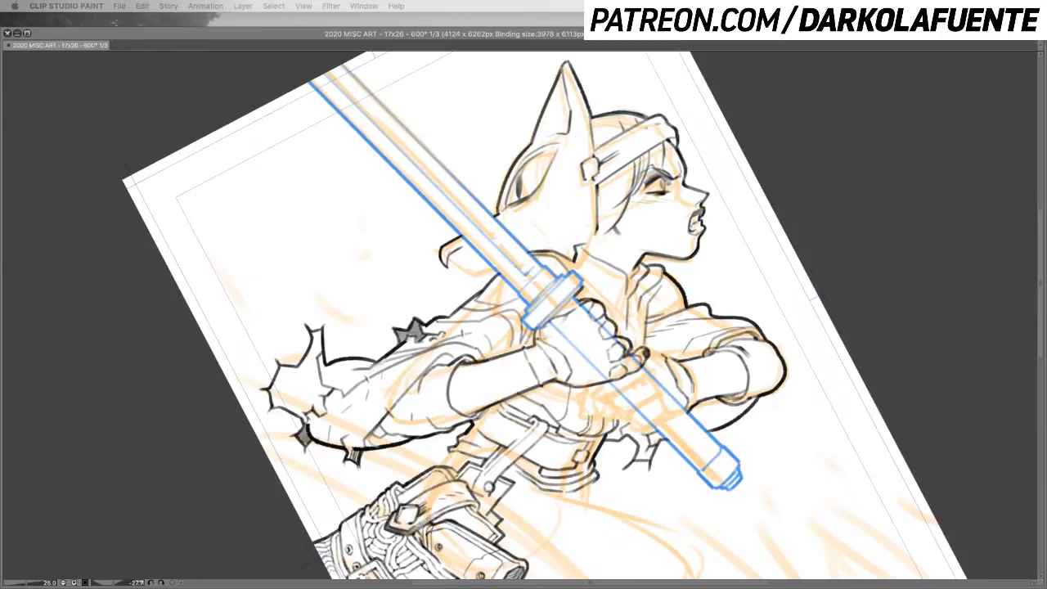
pyautogui.press('Tab')
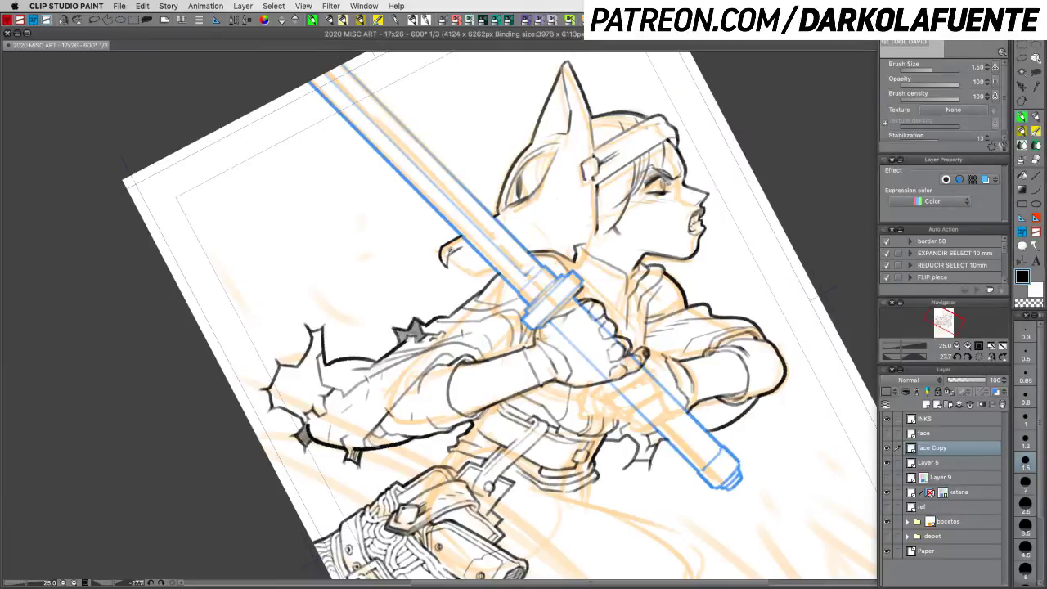
# Step: Draw the nose detail at the tip of the mask's snout, cleaning its edges with transparent strokes
pyautogui.press('c')
pyautogui.press('c')
pyautogui.moveTo(447, 259)
pyautogui.mouseDown()
pyautogui.moveTo(464, 244)
pyautogui.moveTo(455, 253)
pyautogui.mouseUp()
pyautogui.press('c')
pyautogui.press('c')
pyautogui.press('c')
pyautogui.press('c')
pyautogui.moveTo(444, 245); pyautogui.dragTo(444, 260)
pyautogui.press('c')
pyautogui.press('c')
pyautogui.press('c')
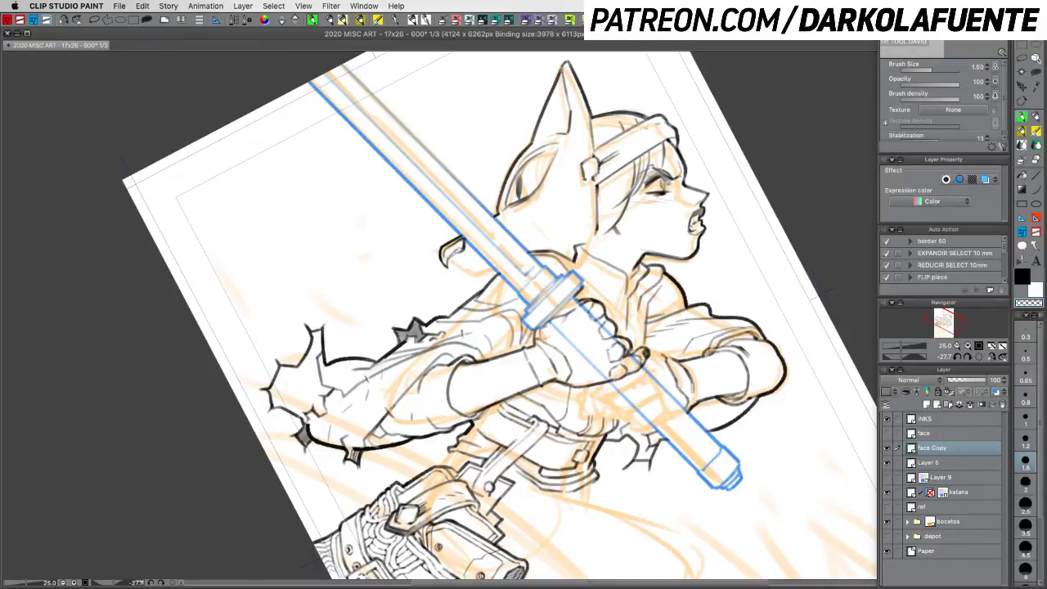
pyautogui.press('c')
# Step: Rotate the canvas and ink the curved underside of the mask's snout below the nose
pyautogui.press('r')
pyautogui.moveTo(576, 322); pyautogui.dragTo(466, 247)
pyautogui.press('r')
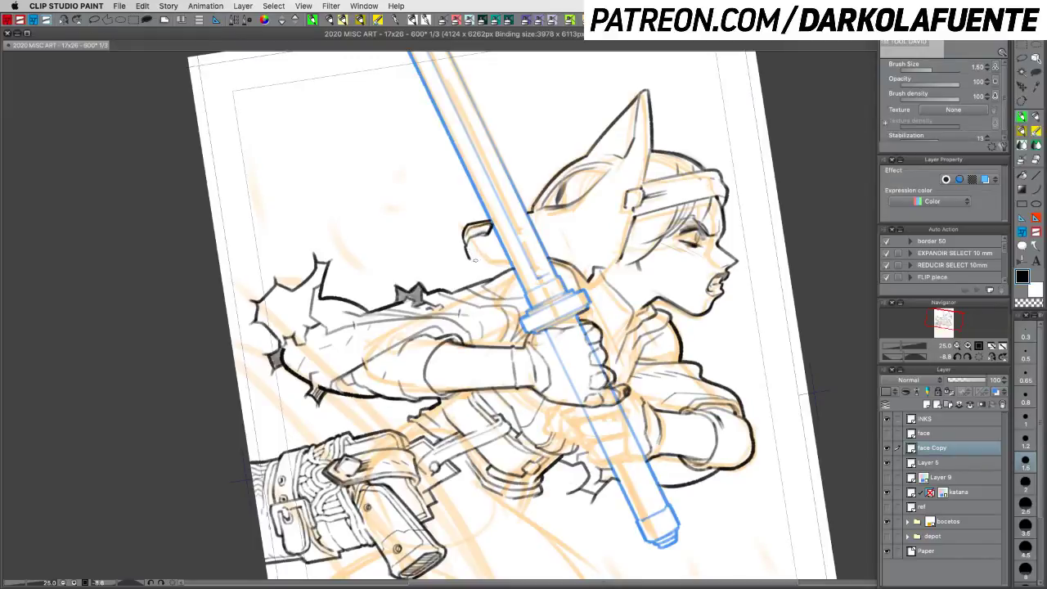
pyautogui.moveTo(465, 245); pyautogui.dragTo(480, 263)
pyautogui.hotkey('shift', 'space')
pyautogui.moveTo(544, 292); pyautogui.dragTo(533, 264)
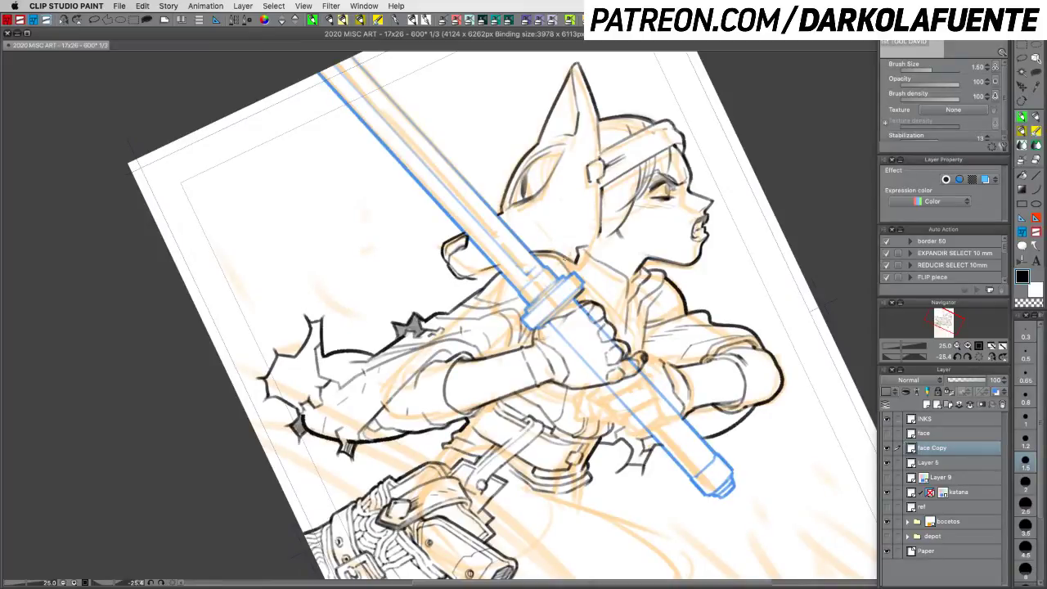
# Step: Extend the snout's lower line to the sword blade and thicken the snout's outline with brush size 2
pyautogui.moveTo(479, 270); pyautogui.dragTo(469, 288)
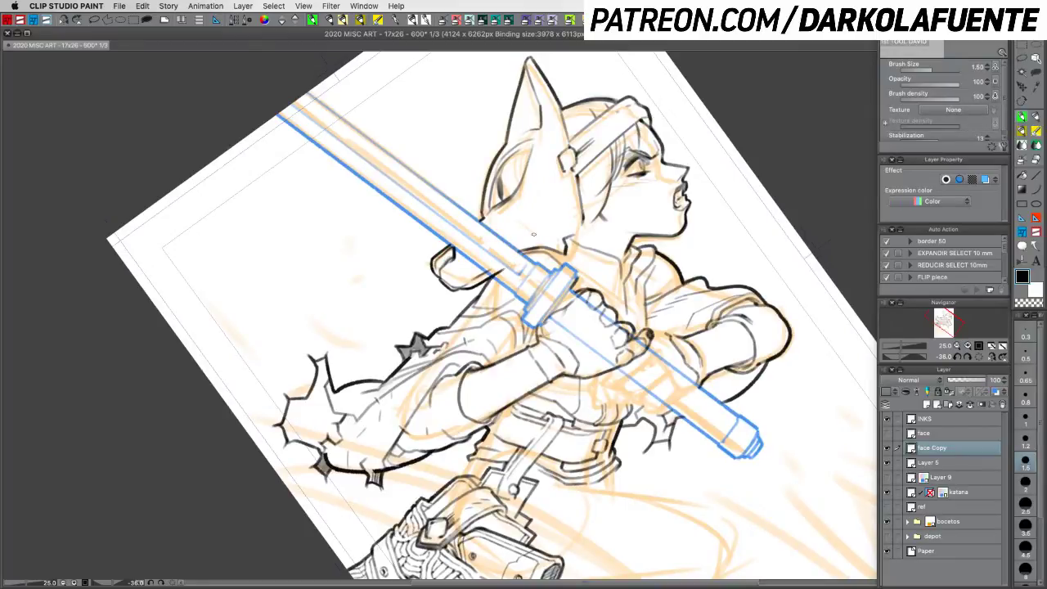
pyautogui.hotkey('shift', 'space')
pyautogui.moveTo(733, 442); pyautogui.dragTo(674, 472)
pyautogui.press('p')
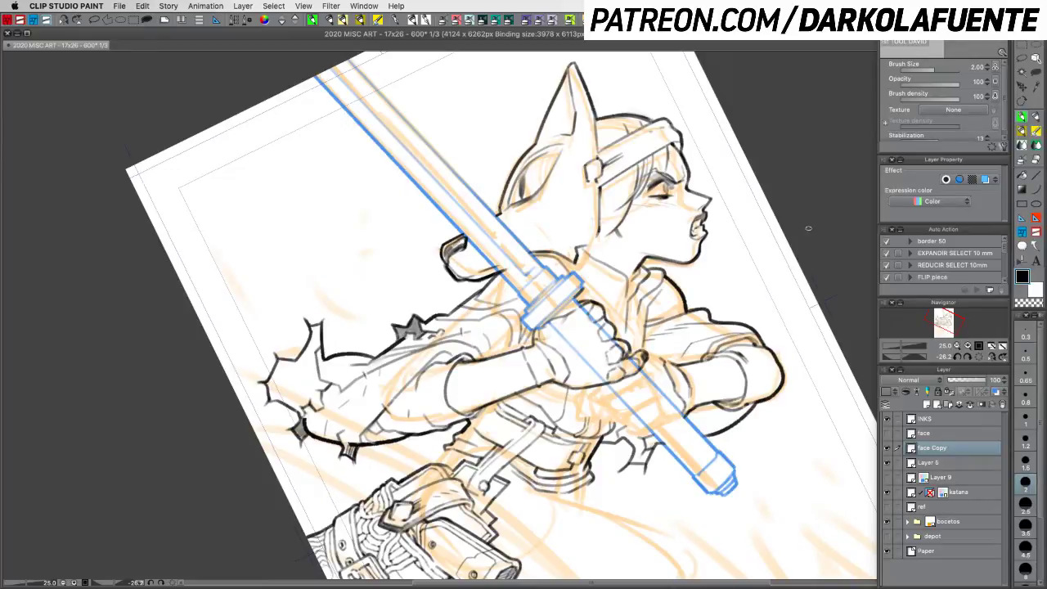
# Step: Shade the nose at the tip of the mask's snout with the transparent watercolor brush at size 0.8
pyautogui.click(1038, 131)
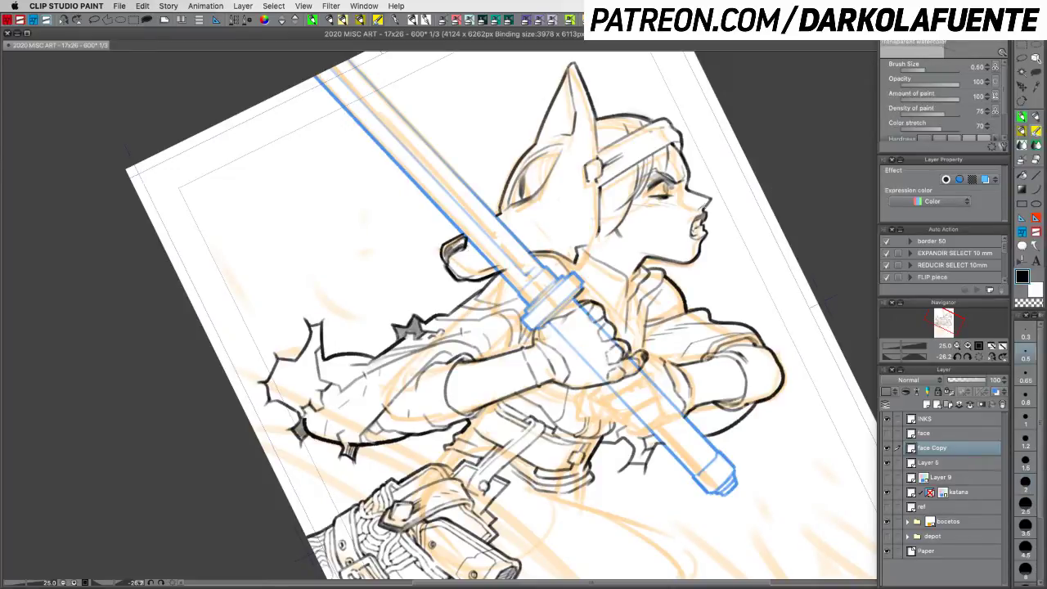
pyautogui.click(1026, 379)
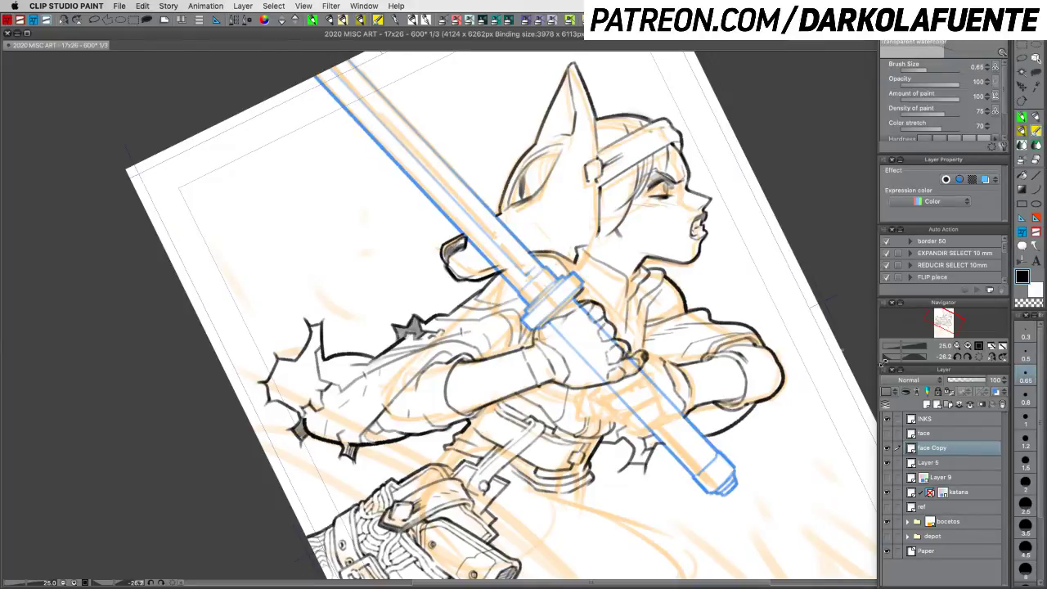
pyautogui.click(1026, 395)
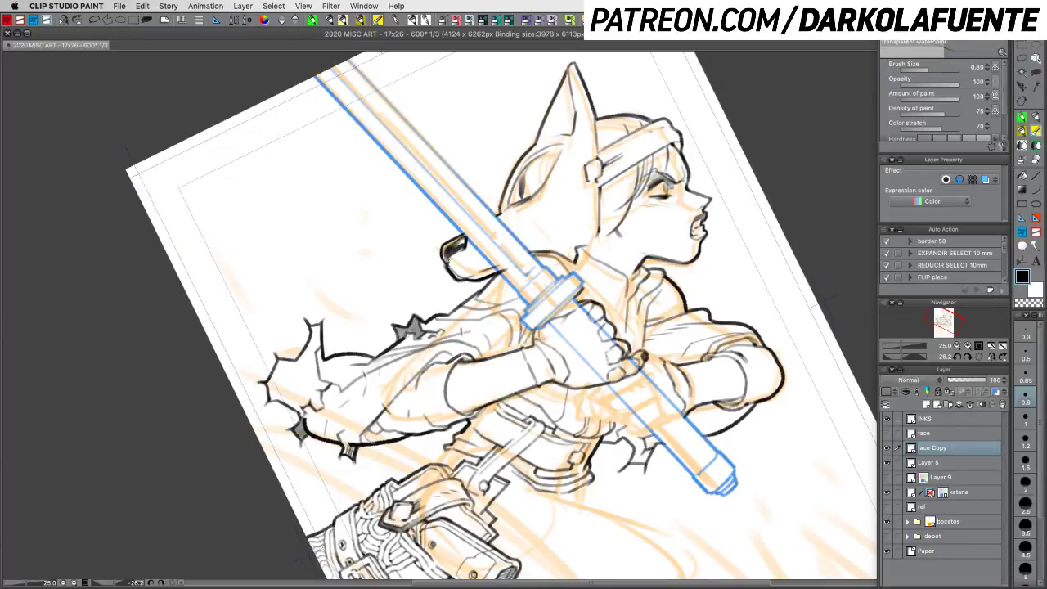
pyautogui.moveTo(455, 239); pyautogui.dragTo(442, 253)
pyautogui.moveTo(451, 245); pyautogui.dragTo(466, 238)
# Step: Lasso the mask's eye and shift it slightly away from the brow outline
pyautogui.click(1023, 59)
pyautogui.moveTo(575, 136)
pyautogui.mouseDown()
pyautogui.moveTo(531, 152)
pyautogui.moveTo(514, 180)
pyautogui.mouseUp()
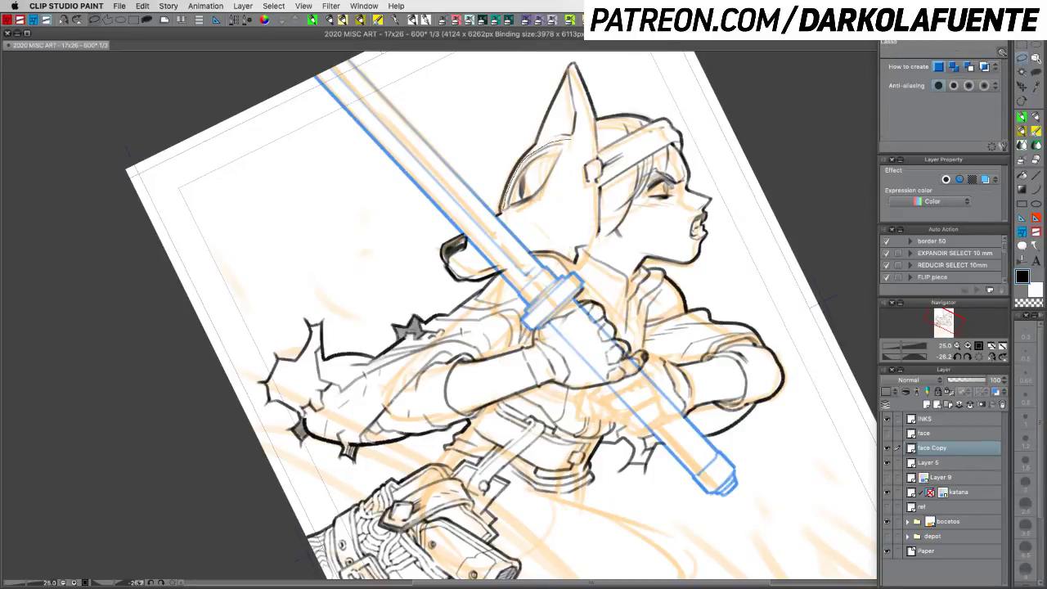
pyautogui.moveTo(542, 213); pyautogui.dragTo(584, 144)
pyautogui.click(1023, 87)
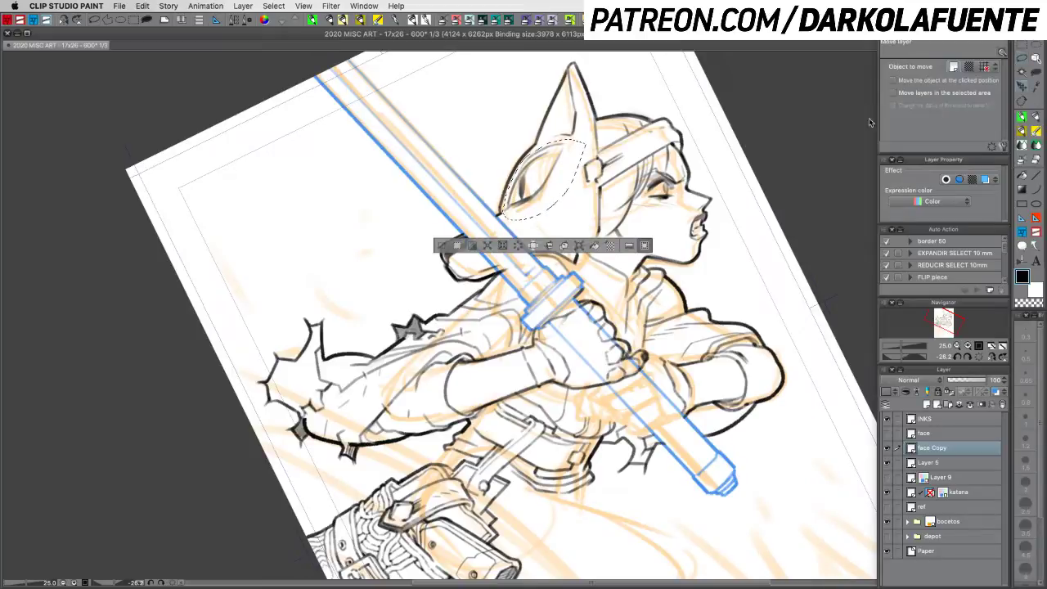
pyautogui.moveTo(545, 196); pyautogui.dragTo(552, 204)
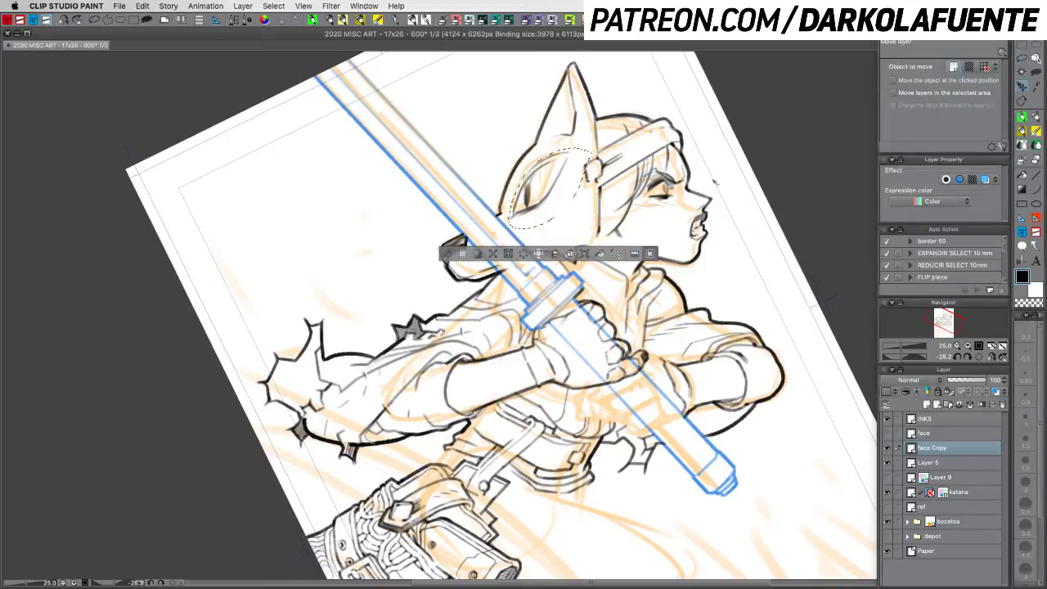
# Step: Transform the selected mask eye by reshaping its corners to follow the brow, and shade beneath it with the size 0.3 watercolor brush
pyautogui.press('super+t')
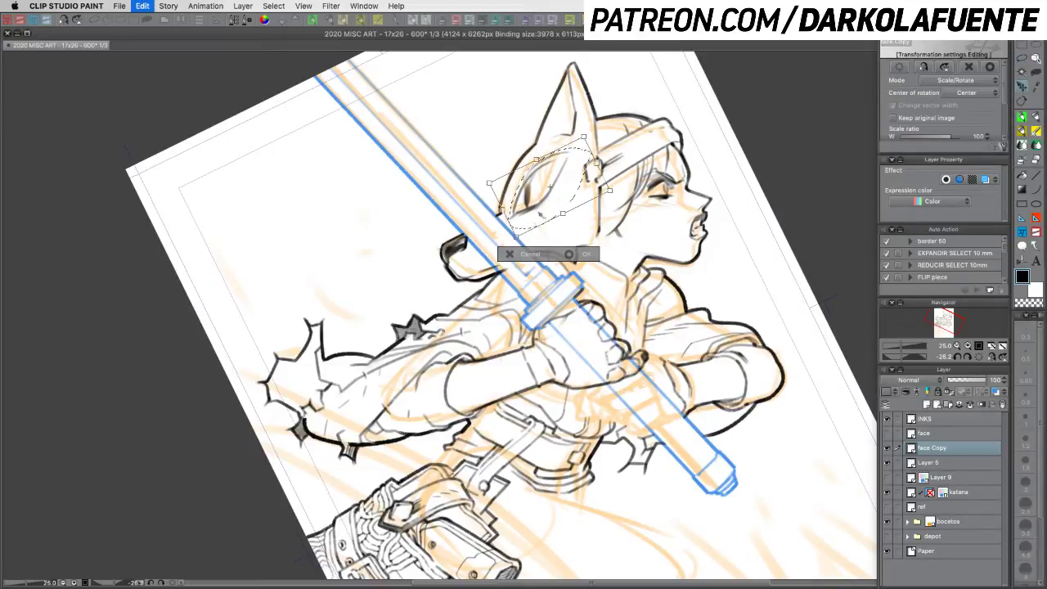
pyautogui.moveTo(489, 183); pyautogui.dragTo(487, 177)
pyautogui.moveTo(609, 189); pyautogui.dragTo(609, 214)
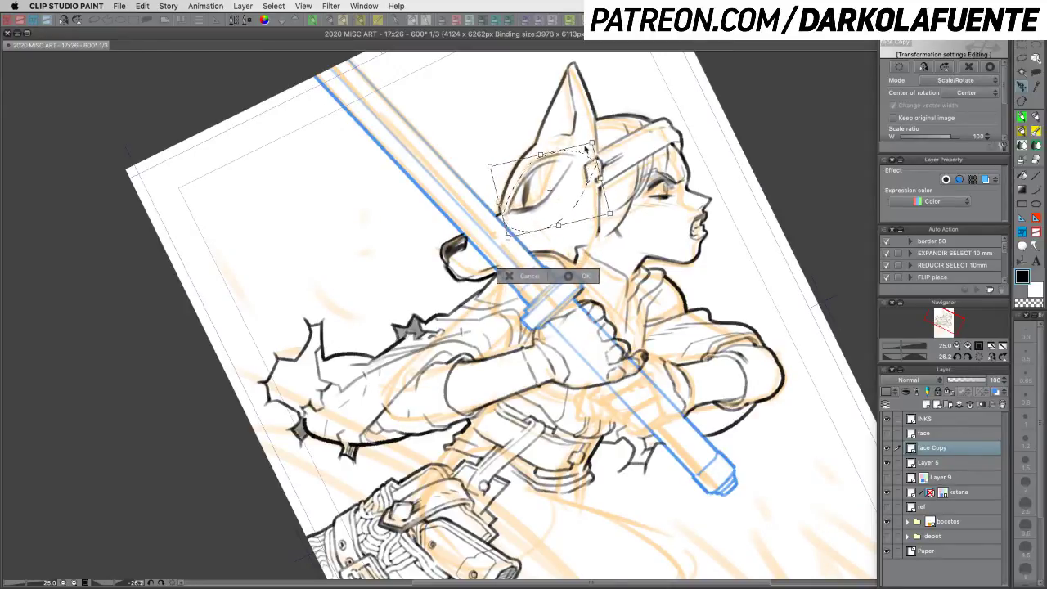
pyautogui.moveTo(592, 144); pyautogui.dragTo(582, 138)
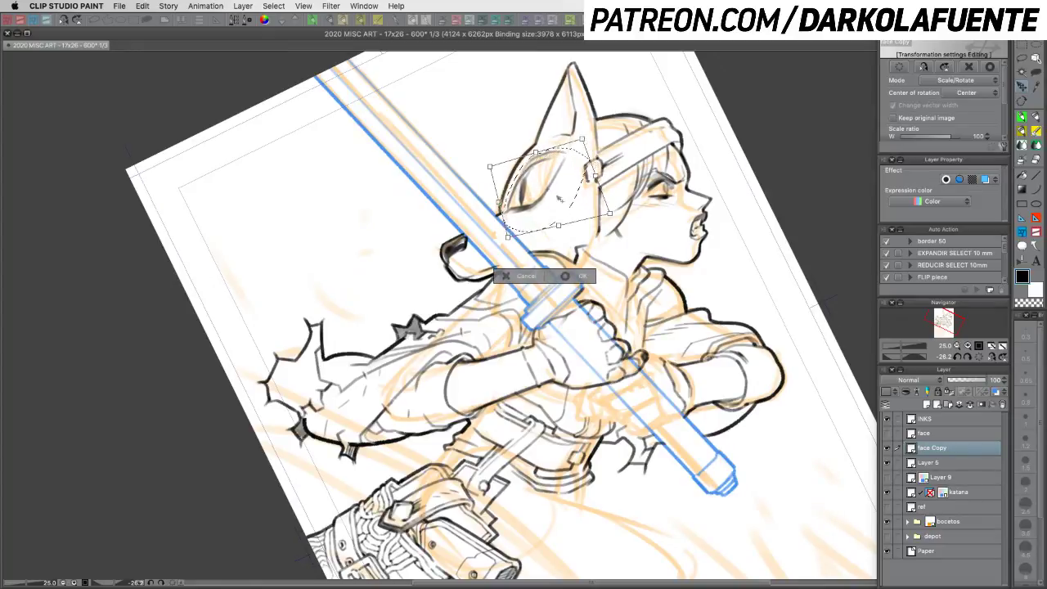
pyautogui.moveTo(559, 225); pyautogui.dragTo(559, 227)
pyautogui.click(586, 281)
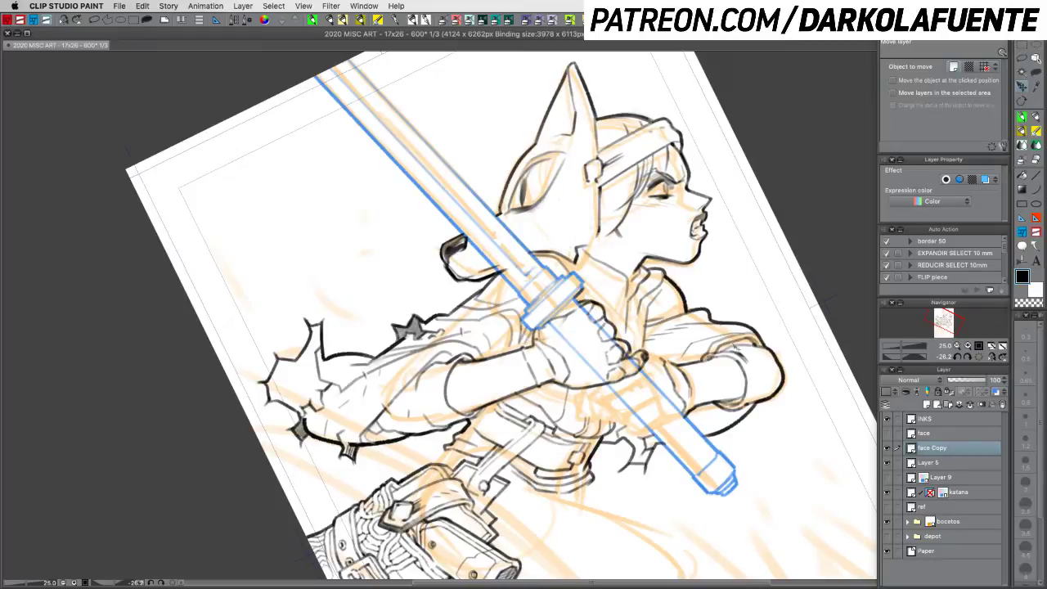
pyautogui.press('b')
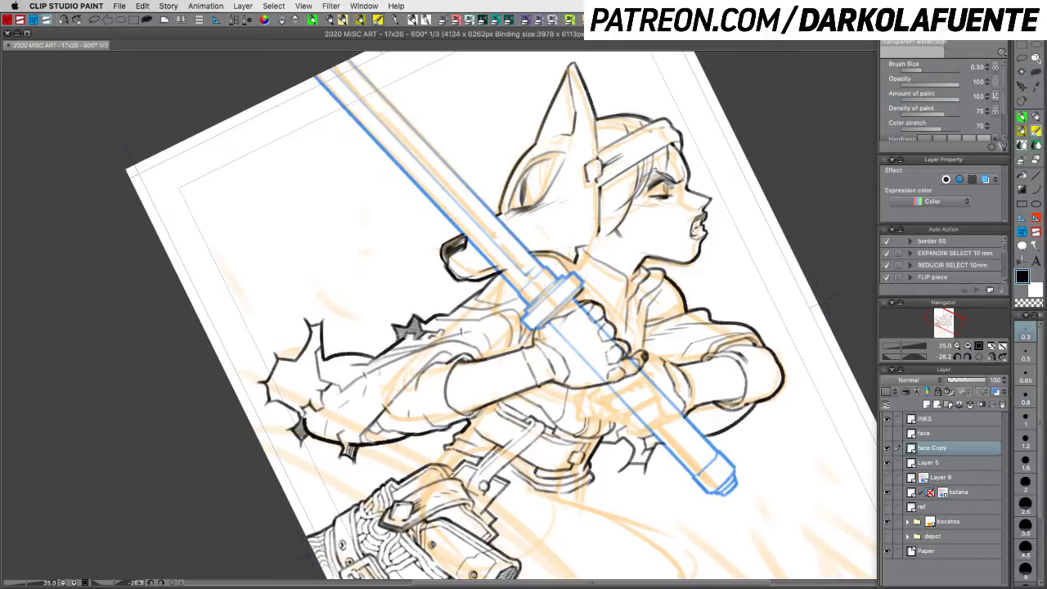
# Step: Rotate the canvas and ink the mask's far ear behind the near one with brush size 2, redoing the stray strokes
pyautogui.moveTo(779, 319); pyautogui.dragTo(781, 417)
pyautogui.press('p')
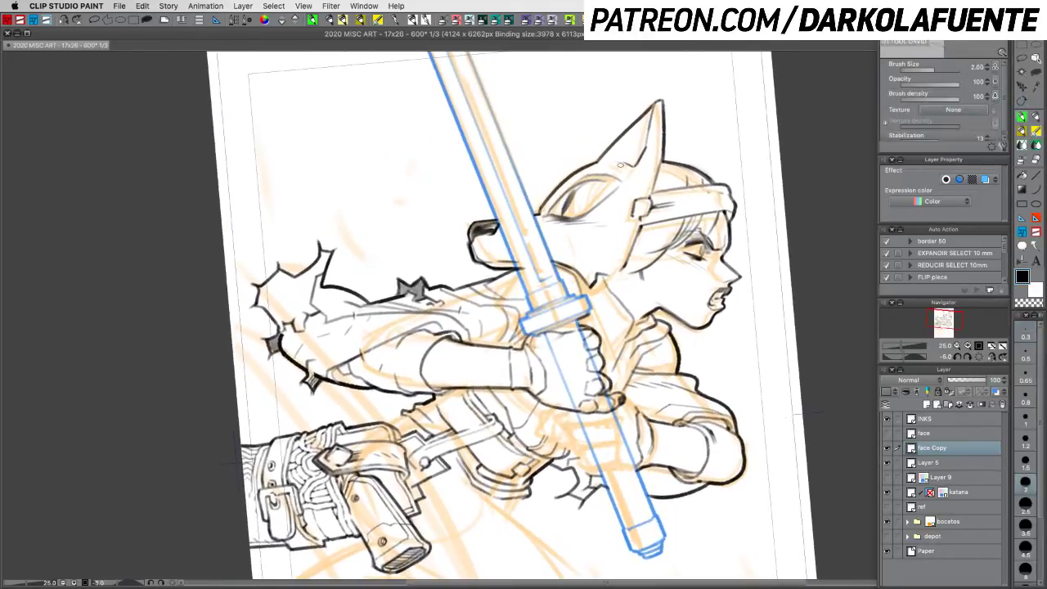
pyautogui.moveTo(584, 164); pyautogui.dragTo(614, 124)
pyautogui.press('super+z')
pyautogui.moveTo(586, 160)
pyautogui.mouseDown()
pyautogui.moveTo(614, 123)
pyautogui.moveTo(631, 124)
pyautogui.mouseUp()
pyautogui.press('super+z')
pyautogui.moveTo(615, 122)
pyautogui.mouseDown()
pyautogui.moveTo(625, 109)
pyautogui.moveTo(635, 127)
pyautogui.mouseUp()
# Step: Fill the inside of the mask's far ear with grey using the 30 opacity marker at size 2.5, and save the file
pyautogui.click(341, 23)
pyautogui.moveTo(624, 117)
pyautogui.mouseDown()
pyautogui.moveTo(590, 159)
pyautogui.moveTo(619, 134)
pyautogui.mouseUp()
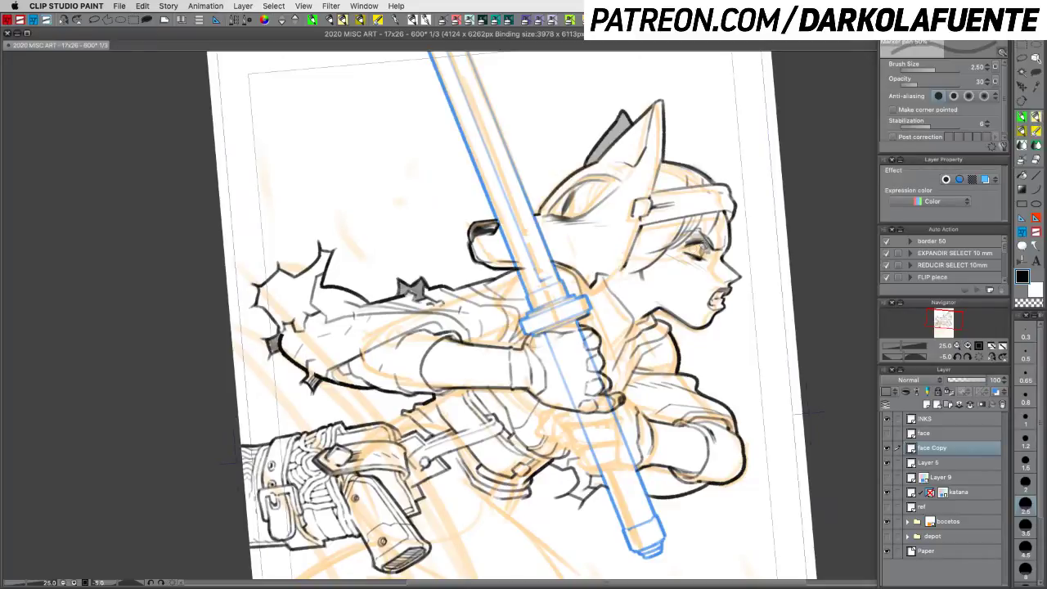
pyautogui.press('super+z')
pyautogui.moveTo(597, 153); pyautogui.dragTo(624, 117)
pyautogui.press('super+s')
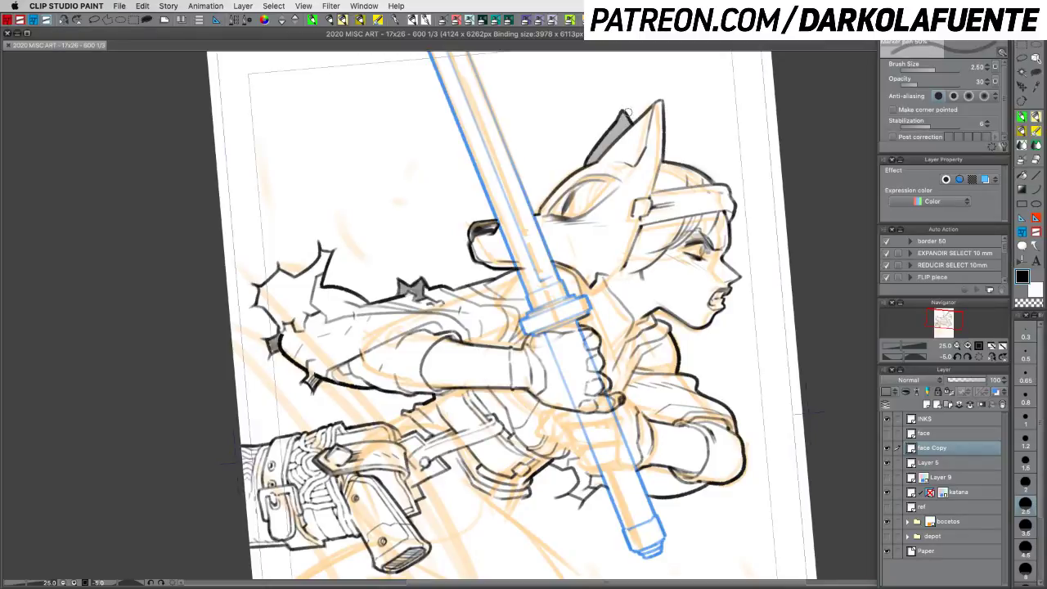
# Step: Lasso the nose and tip of the mask's snout, stretch them upward with a transform, and deselect
pyautogui.press('m')
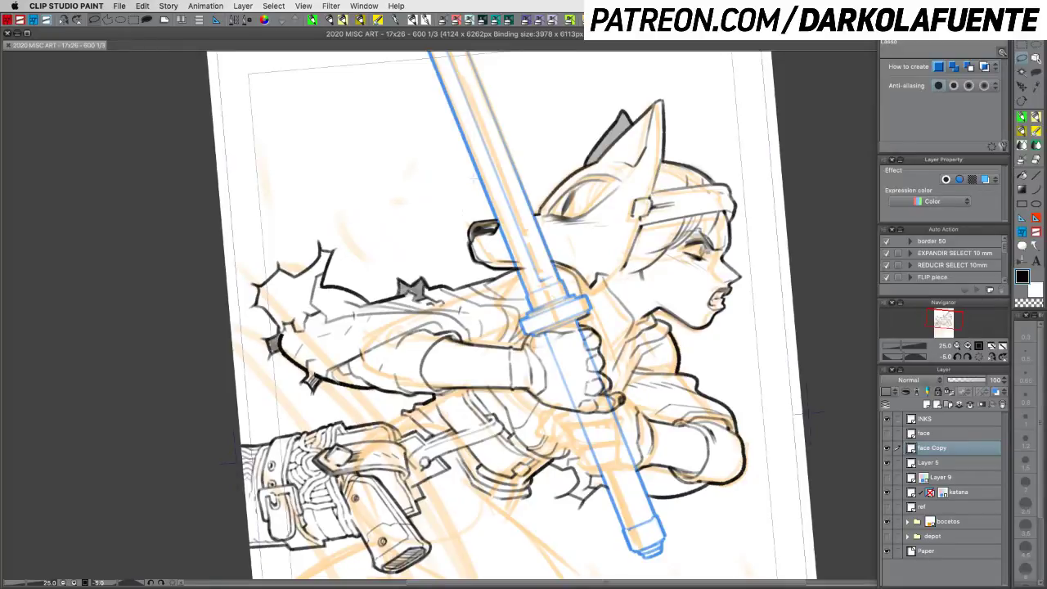
pyautogui.moveTo(470, 176)
pyautogui.mouseDown()
pyautogui.moveTo(455, 239)
pyautogui.moveTo(471, 268)
pyautogui.moveTo(492, 257)
pyautogui.mouseUp()
pyautogui.moveTo(515, 209); pyautogui.dragTo(509, 174)
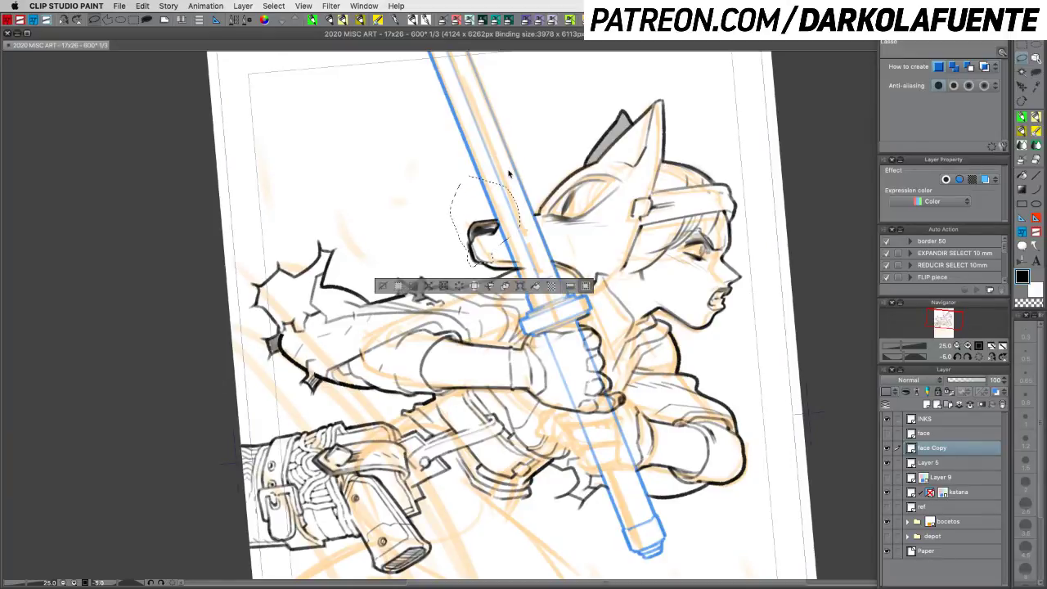
pyautogui.press('super+t')
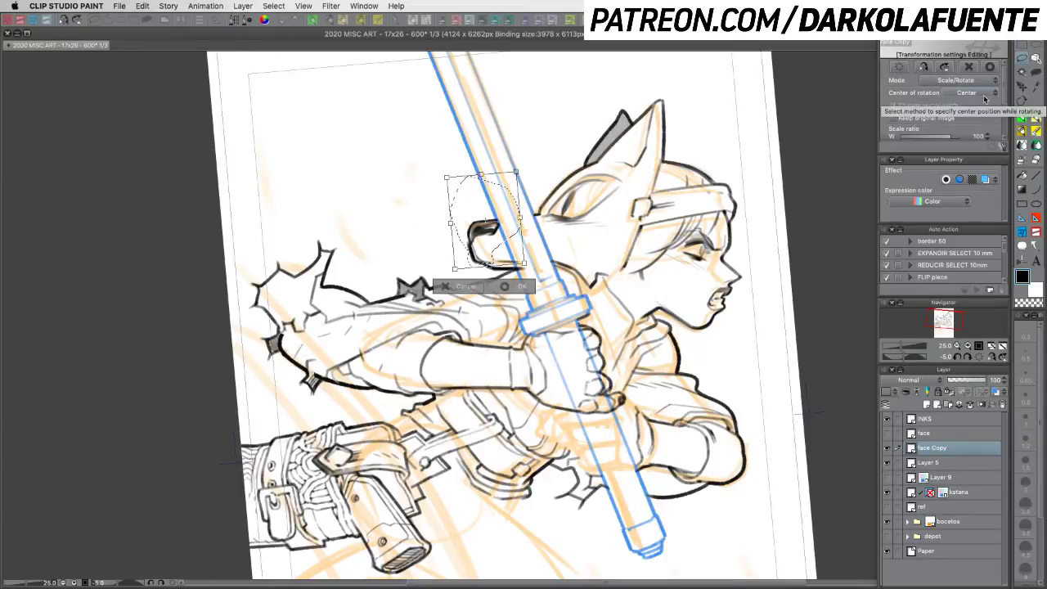
pyautogui.moveTo(481, 175); pyautogui.dragTo(474, 157)
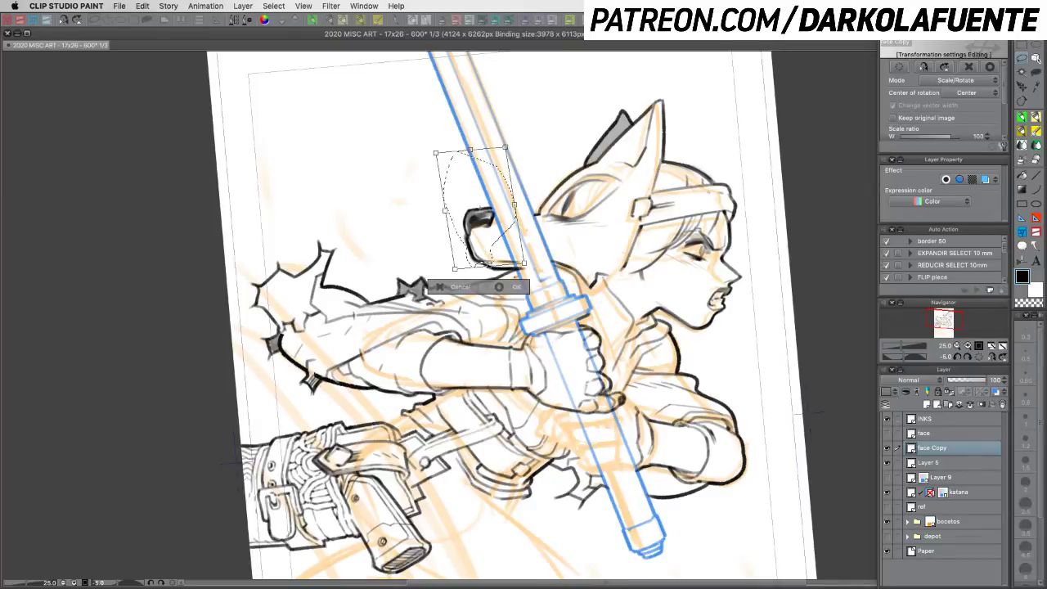
pyautogui.click(517, 287)
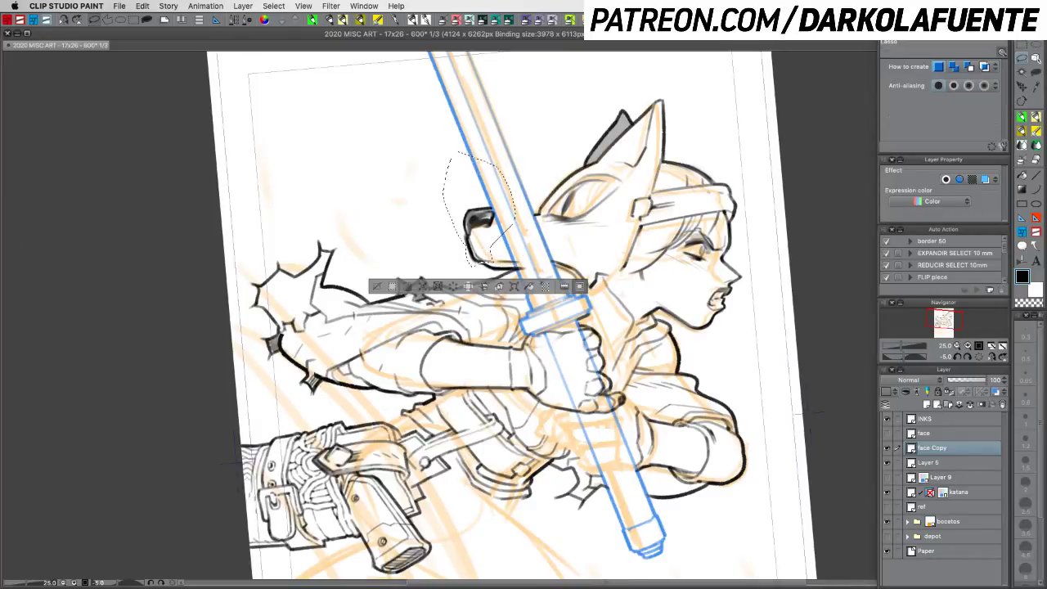
pyautogui.press('super+d')
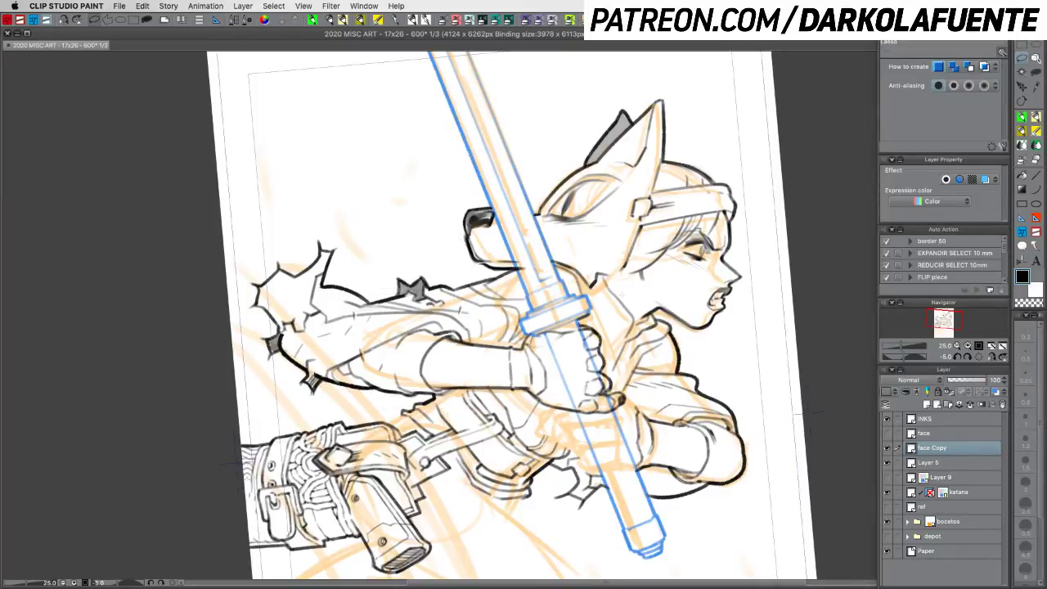
# Step: Lasso the mask's eye, brow and both ears, raise and tilt them slightly with a transform, and deselect
pyautogui.moveTo(655, 71)
pyautogui.mouseDown()
pyautogui.moveTo(528, 163)
pyautogui.moveTo(542, 234)
pyautogui.moveTo(612, 231)
pyautogui.moveTo(630, 181)
pyautogui.moveTo(691, 127)
pyautogui.moveTo(687, 75)
pyautogui.mouseUp()
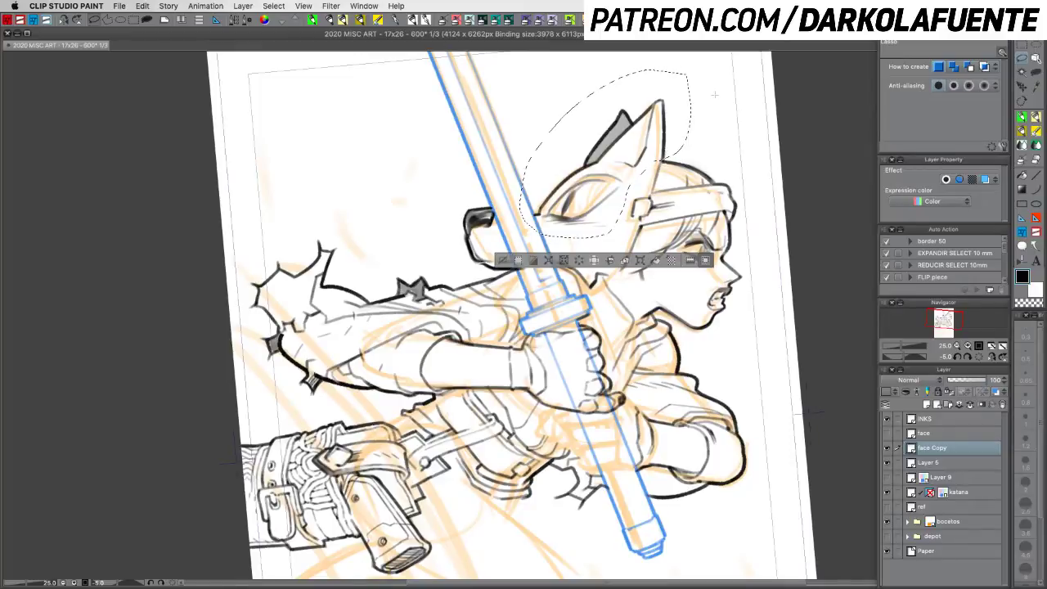
pyautogui.press('super+t')
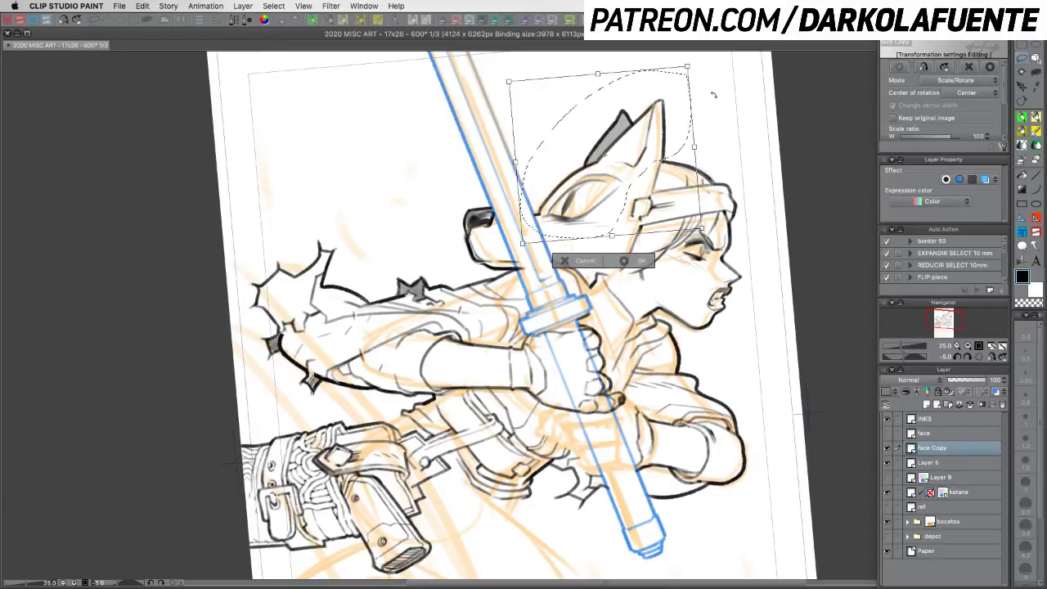
pyautogui.moveTo(630, 96); pyautogui.dragTo(622, 82)
pyautogui.moveTo(646, 270); pyautogui.dragTo(638, 272)
pyautogui.moveTo(603, 191); pyautogui.dragTo(629, 184)
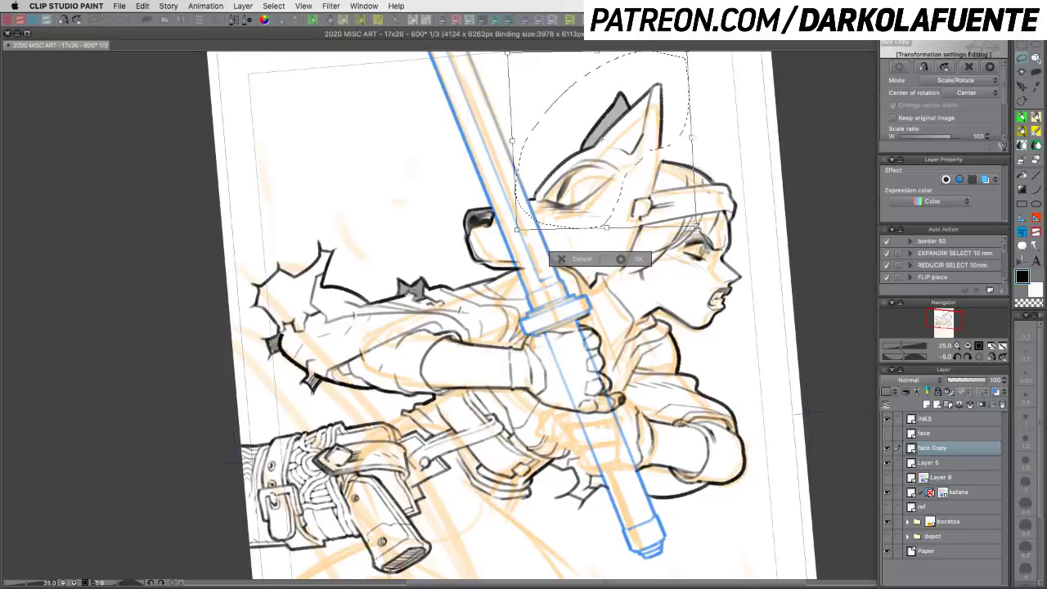
pyautogui.moveTo(697, 226); pyautogui.dragTo(700, 240)
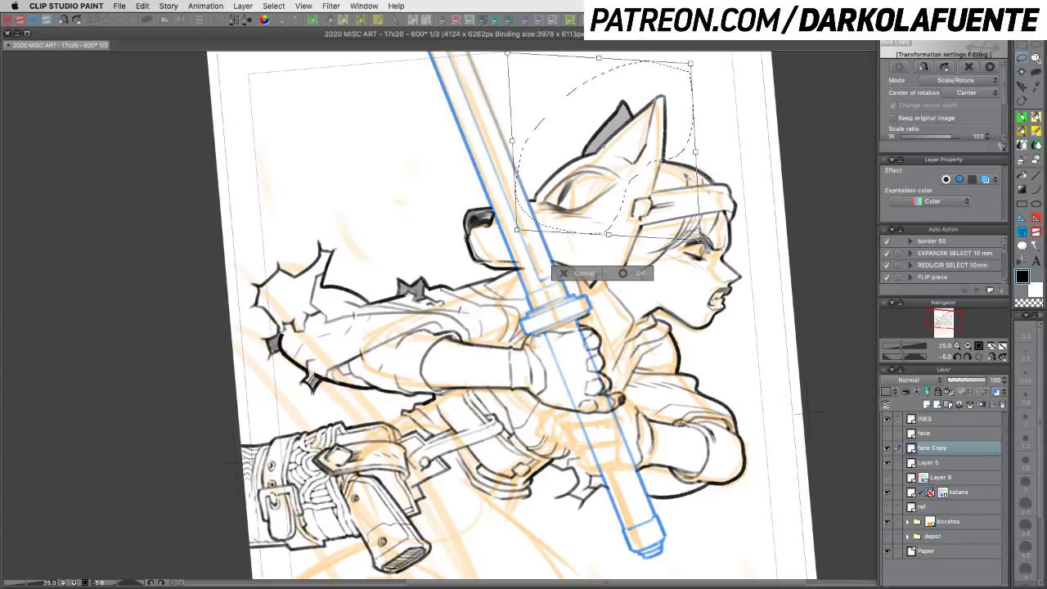
pyautogui.moveTo(768, 281); pyautogui.dragTo(768, 279)
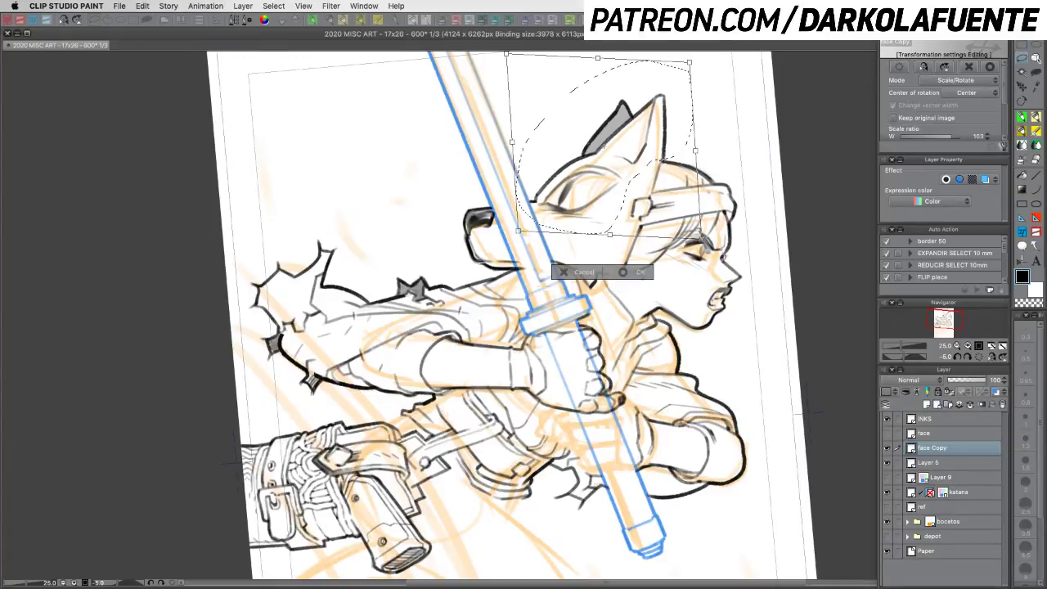
pyautogui.moveTo(630, 180); pyautogui.dragTo(628, 181)
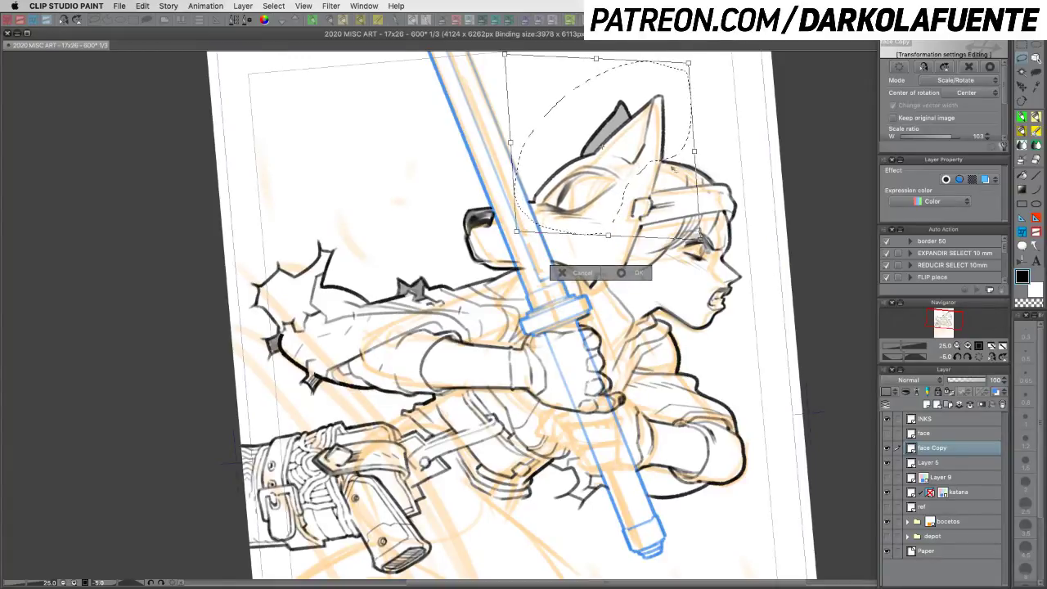
pyautogui.click(657, 272)
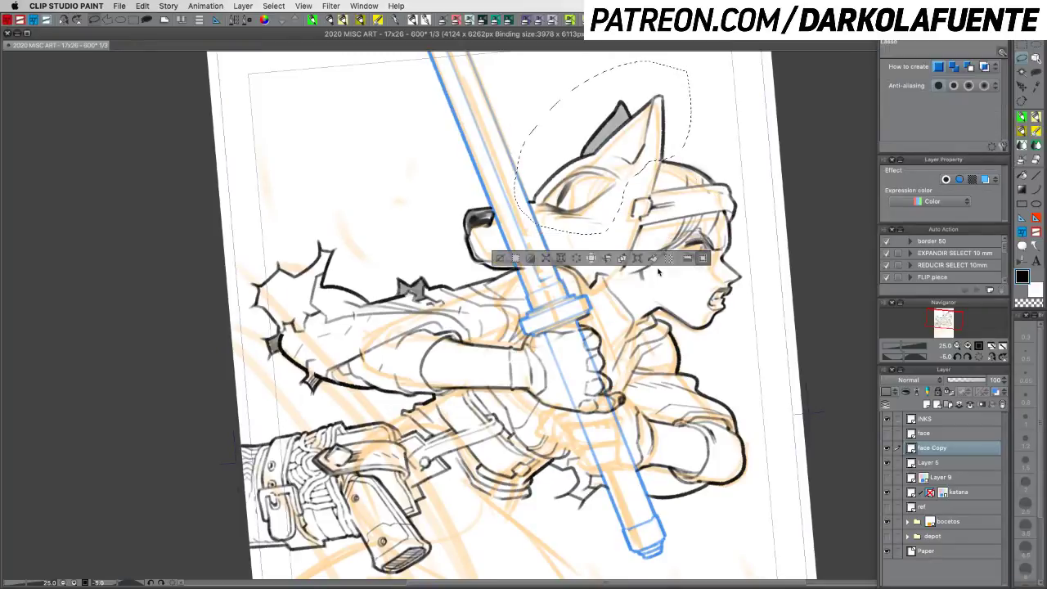
pyautogui.press('super+d')
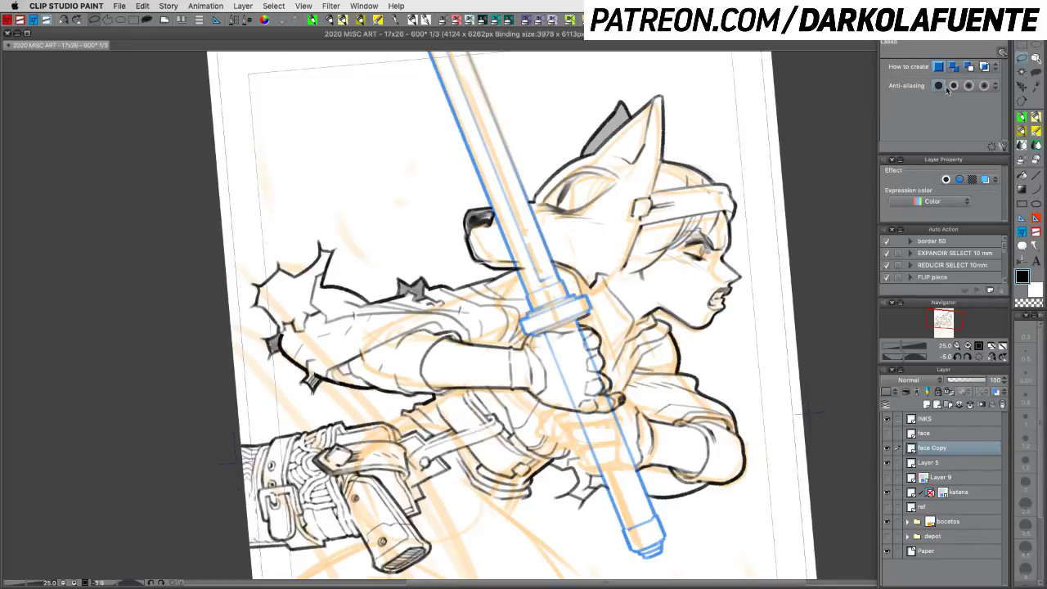
# Step: Straighten the canvas, check the reworked mask against the whole page, and touch up the snout by alternating ink and transparent strokes
pyautogui.click(979, 358)
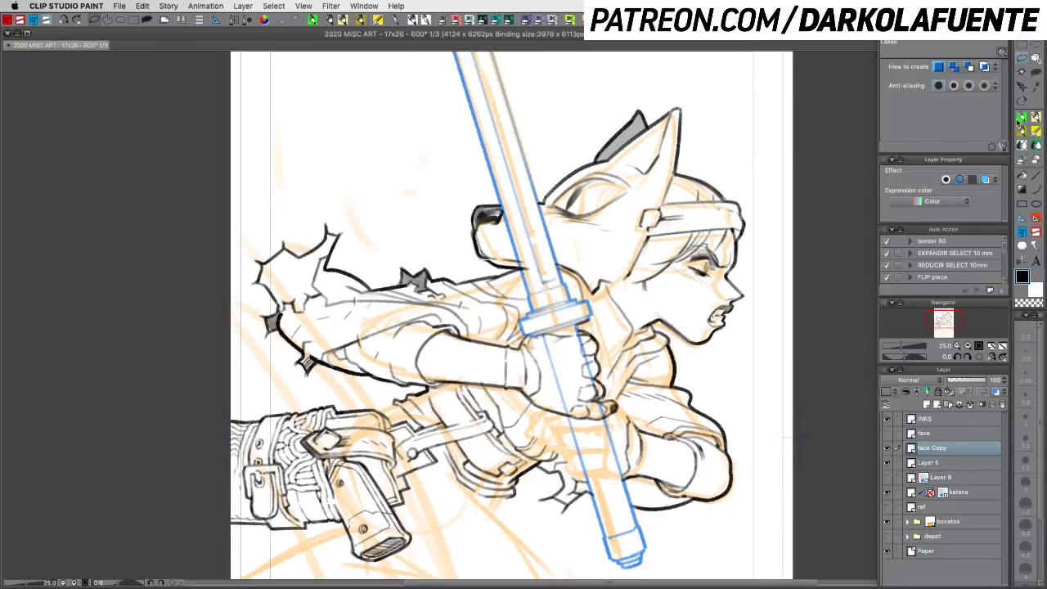
pyautogui.click(957, 346)
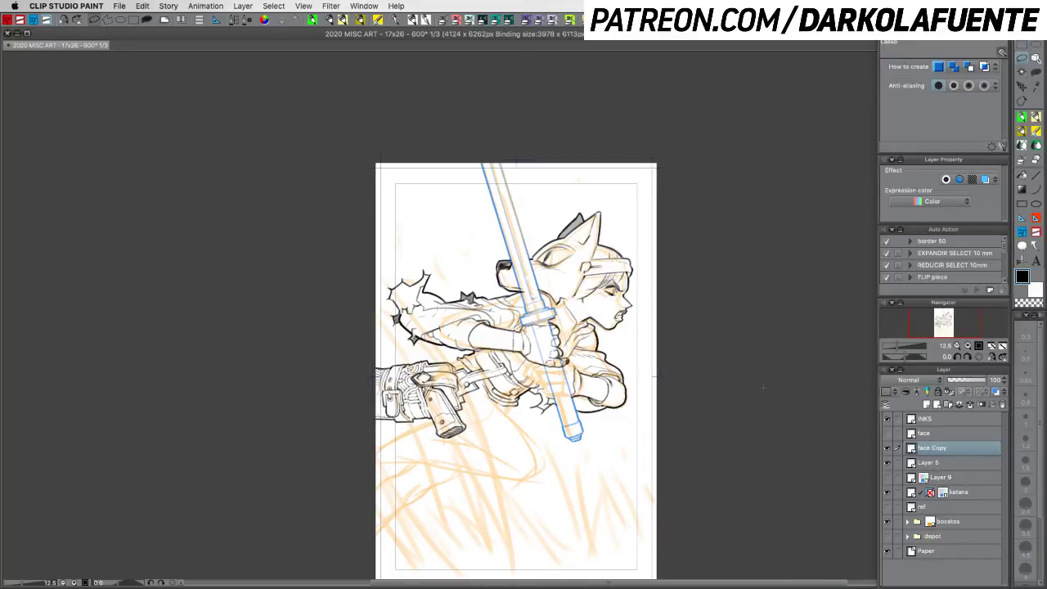
pyautogui.click(968, 346)
pyautogui.click(968, 346)
pyautogui.click(967, 346)
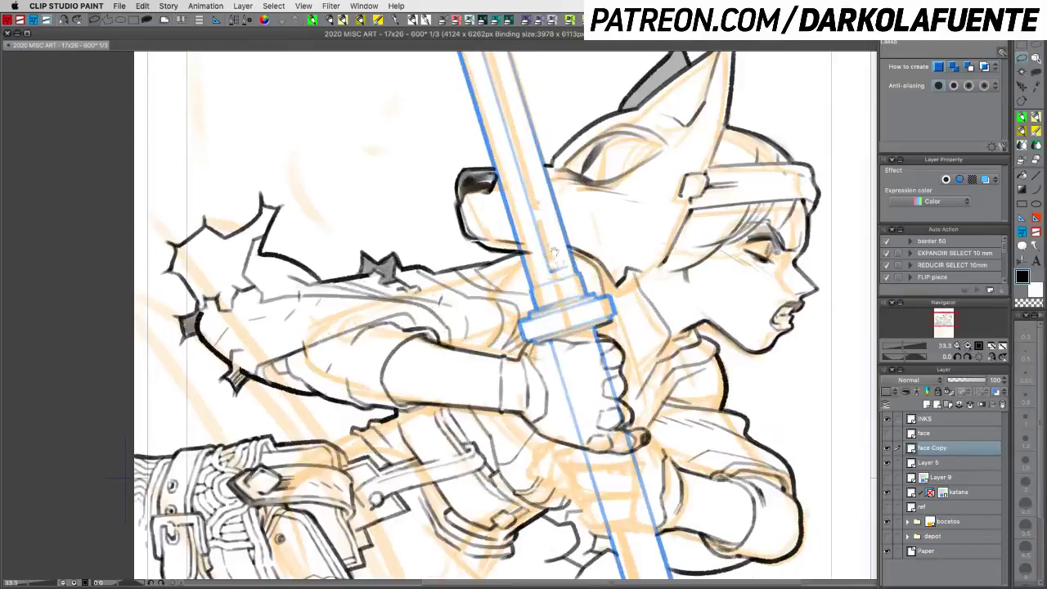
pyautogui.moveTo(597, 219); pyautogui.dragTo(636, 303)
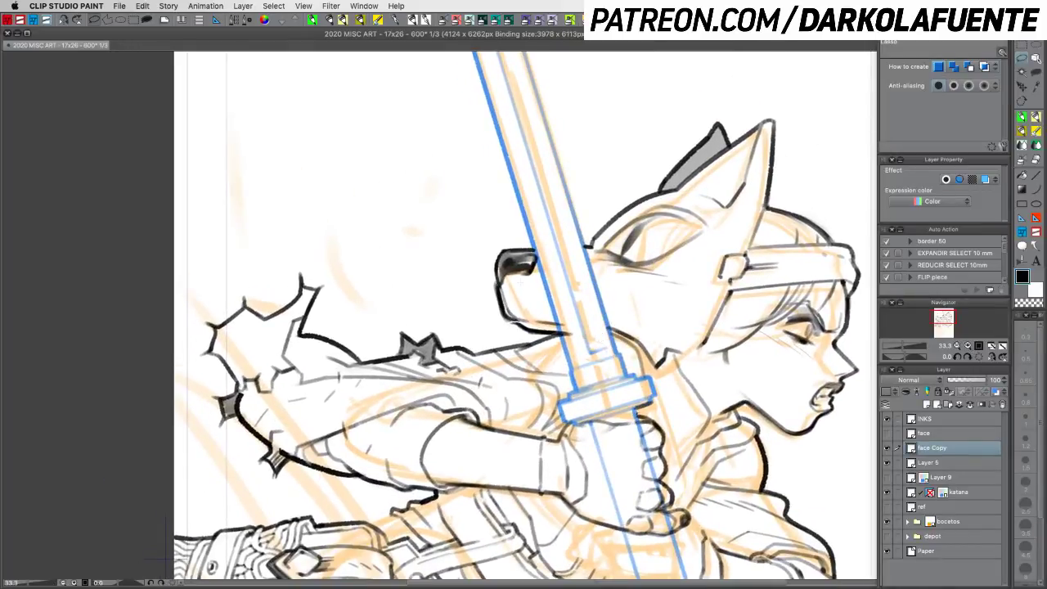
pyautogui.click(1022, 122)
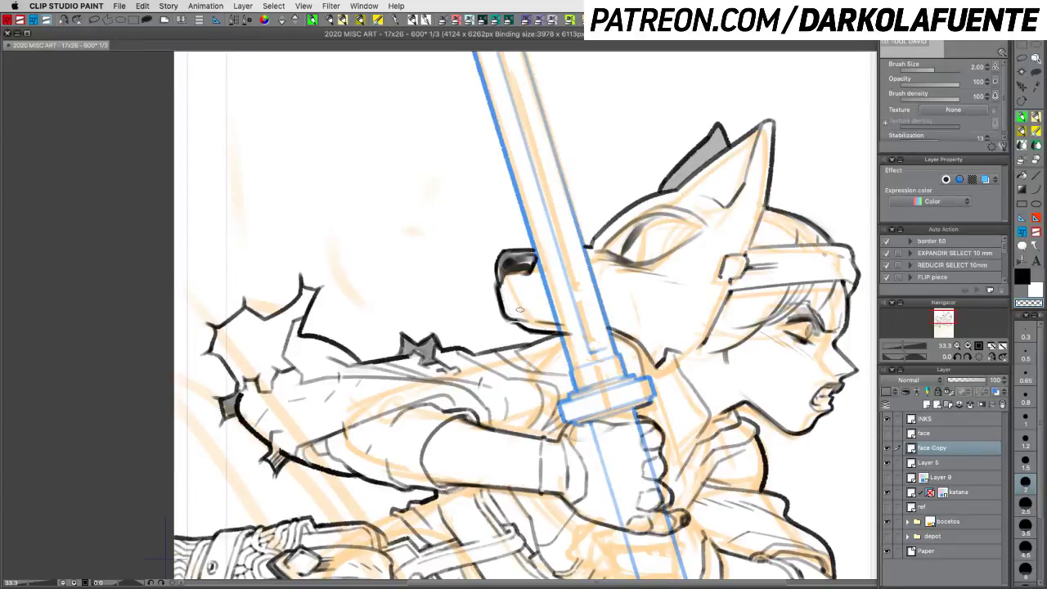
pyautogui.press('c')
pyautogui.press('c')
pyautogui.press('c')
# Step: Refine the snout's lower outline beside the sword blade at brush size 2 from rotated views, and save the file
pyautogui.press('r')
pyautogui.moveTo(777, 367); pyautogui.dragTo(760, 211)
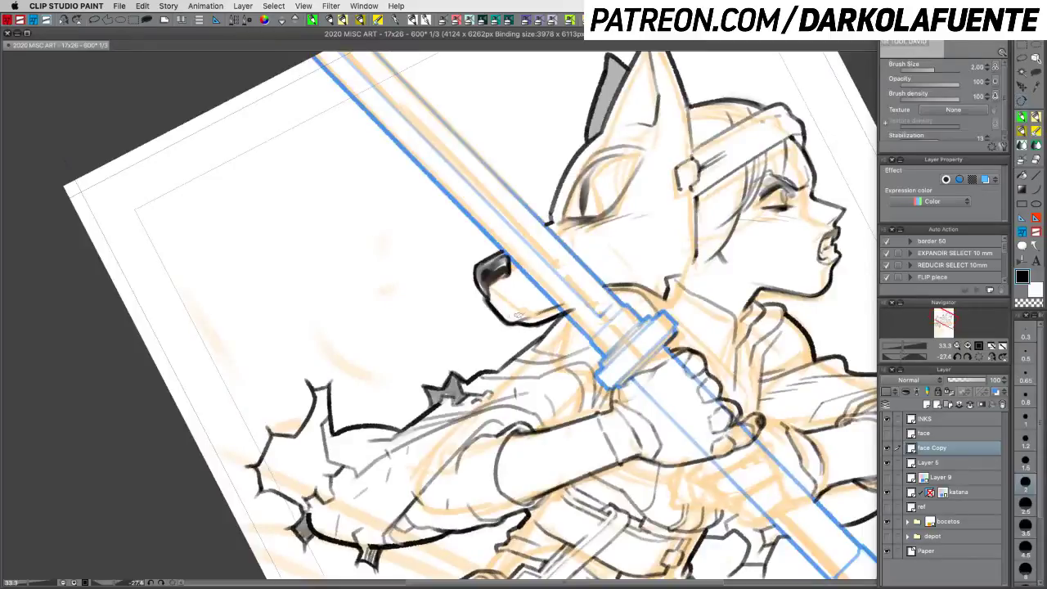
pyautogui.press('c')
pyautogui.press('r')
pyautogui.moveTo(640, 294)
pyautogui.mouseDown()
pyautogui.moveTo(680, 441)
pyautogui.moveTo(757, 326)
pyautogui.mouseUp()
pyautogui.moveTo(765, 364); pyautogui.dragTo(733, 415)
pyautogui.moveTo(805, 366); pyautogui.dragTo(736, 388)
pyautogui.press('super+s')
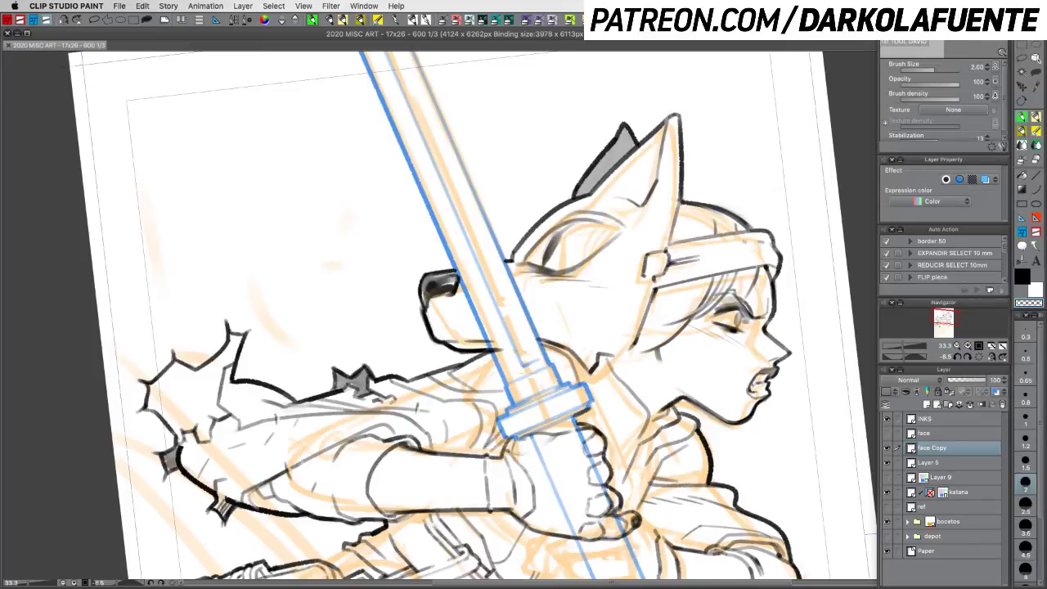
# Step: Check the figure from a distance, then lasso the mask's snout, eye and ears and shift them slightly upward with a transform
pyautogui.press('Tab')
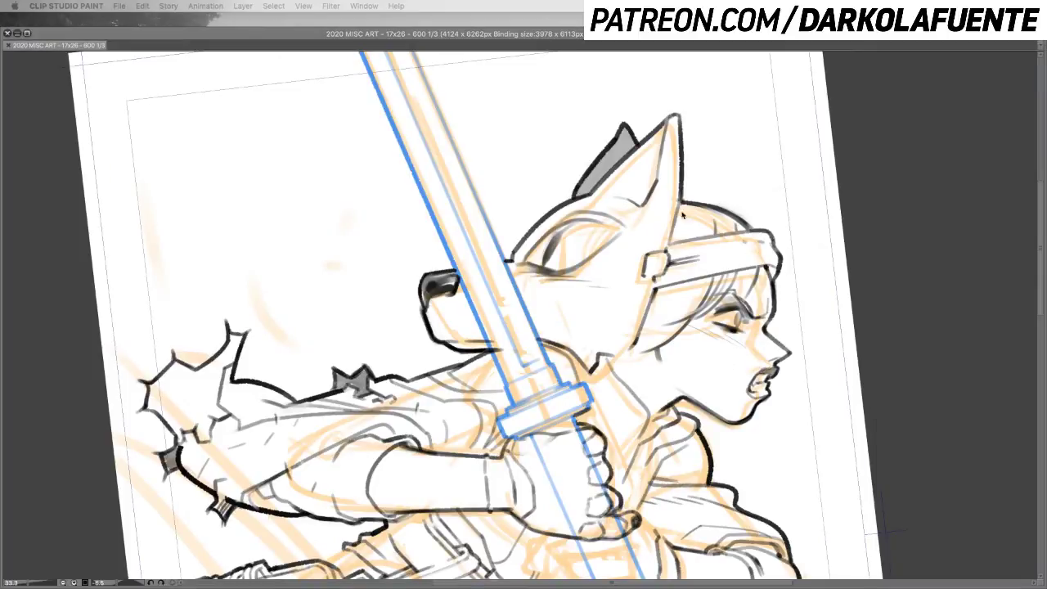
pyautogui.press('Tab')
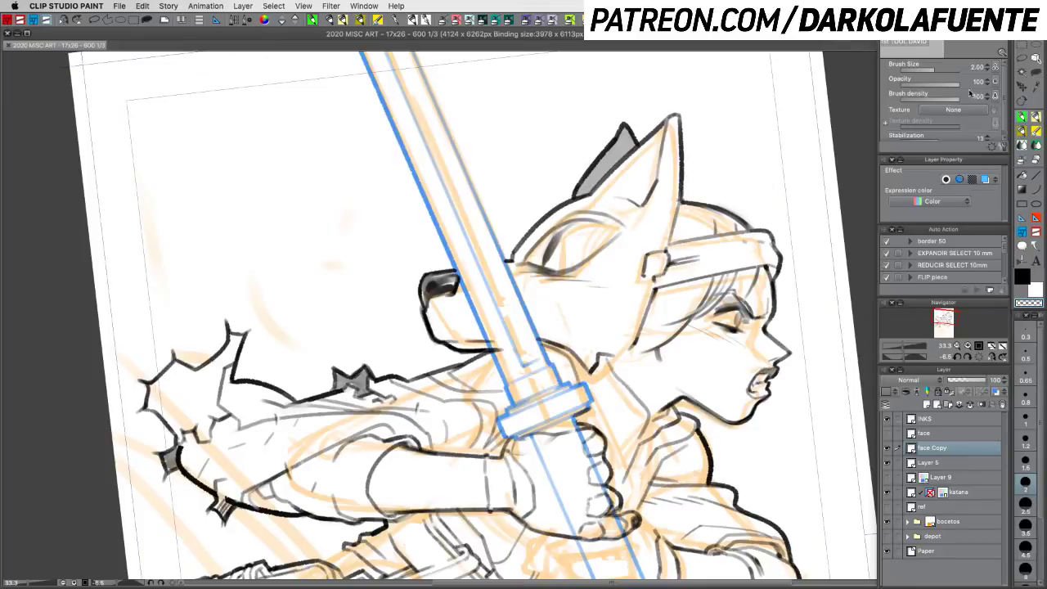
pyautogui.click(956, 345)
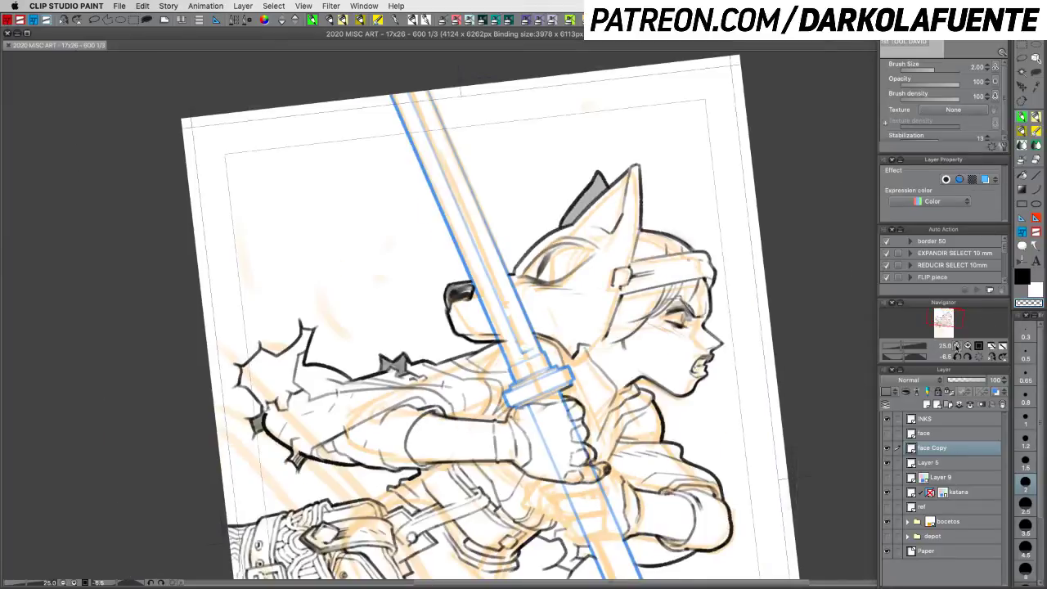
pyautogui.click(954, 345)
pyautogui.moveTo(691, 440); pyautogui.dragTo(780, 396)
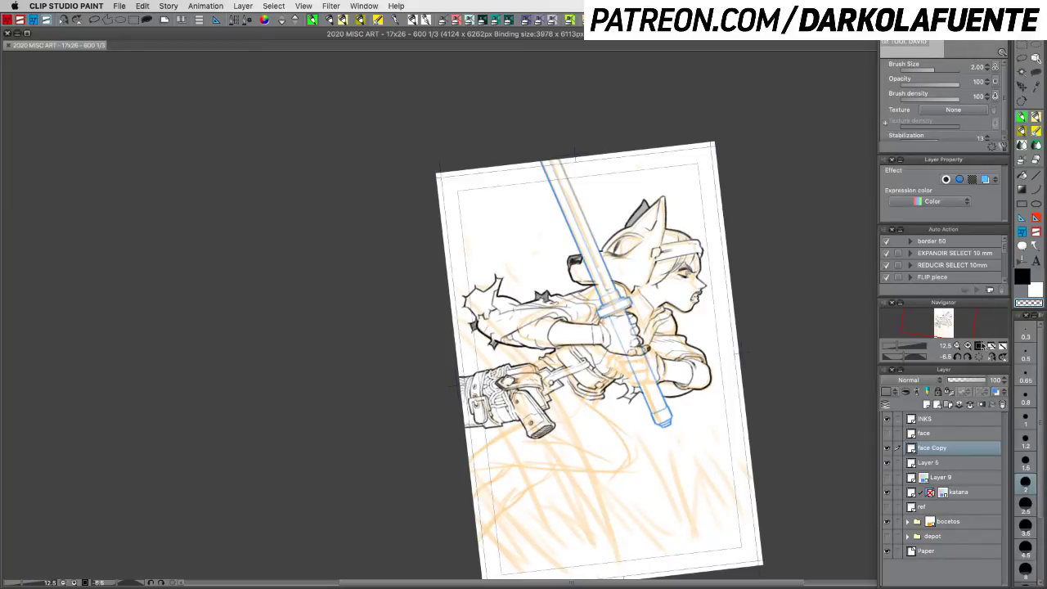
pyautogui.click(968, 346)
pyautogui.moveTo(730, 263); pyautogui.dragTo(698, 343)
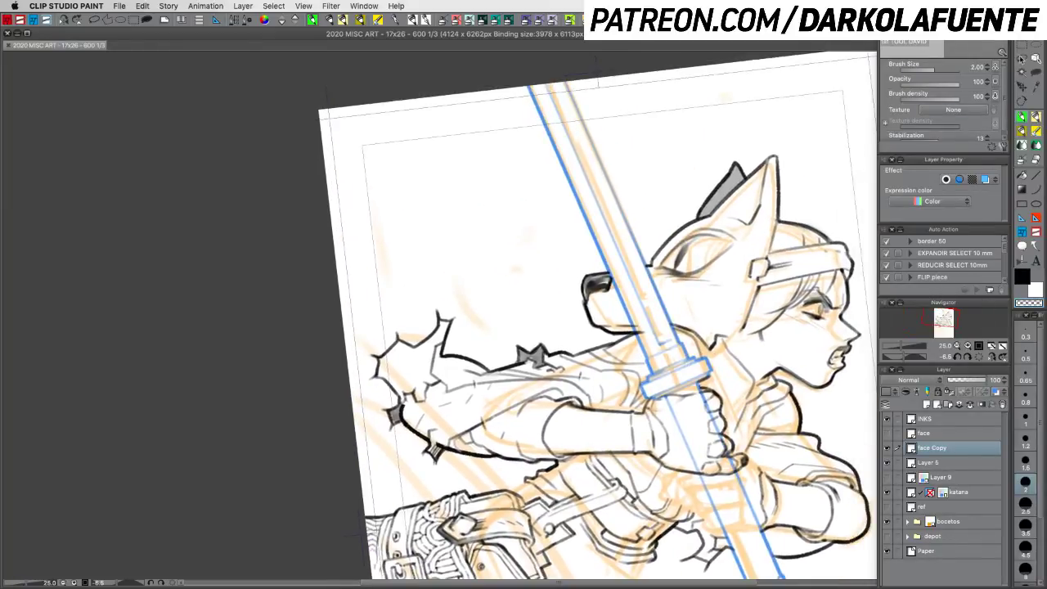
pyautogui.click(1022, 59)
pyautogui.moveTo(553, 269)
pyautogui.mouseDown()
pyautogui.moveTo(689, 216)
pyautogui.moveTo(697, 165)
pyautogui.moveTo(769, 146)
pyautogui.moveTo(753, 195)
pyautogui.moveTo(689, 229)
pyautogui.moveTo(746, 234)
pyautogui.moveTo(708, 292)
pyautogui.moveTo(651, 302)
pyautogui.moveTo(652, 332)
pyautogui.moveTo(558, 307)
pyautogui.moveTo(535, 250)
pyautogui.mouseUp()
pyautogui.press('super+t')
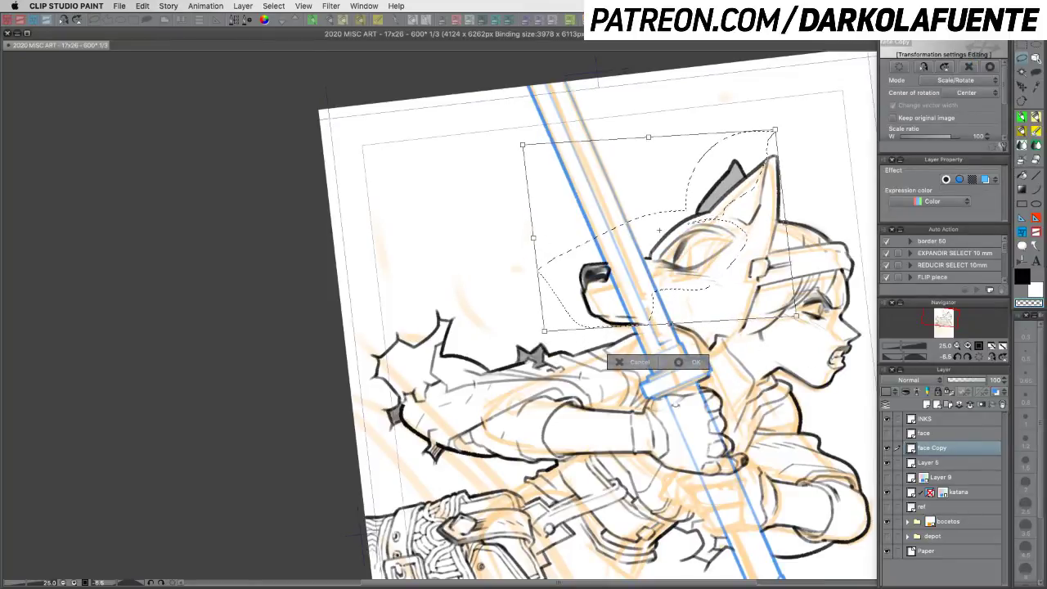
pyautogui.click(700, 368)
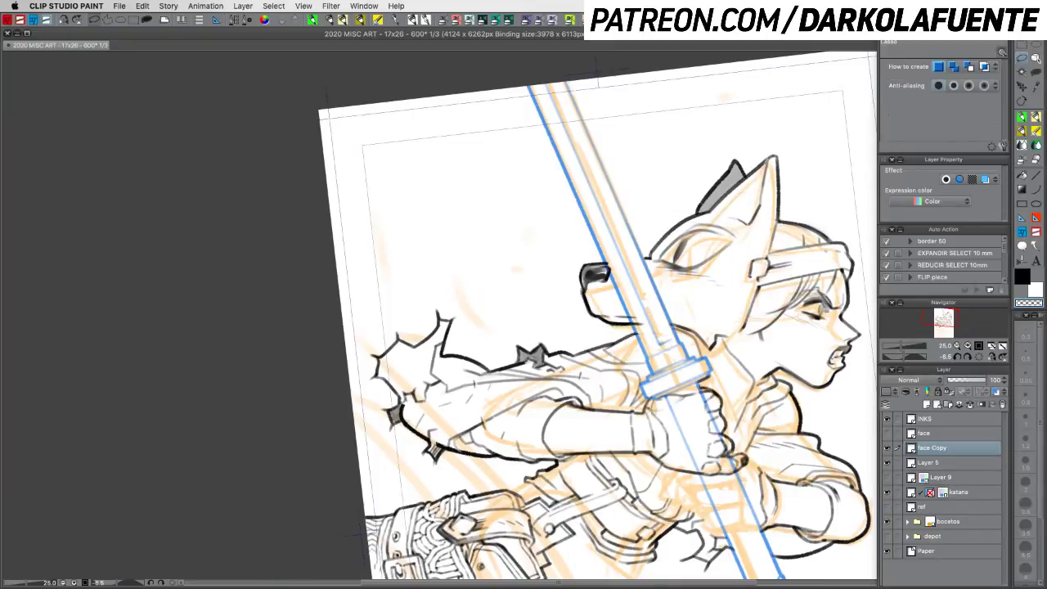
# Step: Touch up the tip of the mask's near ear with the transparent watercolor brush at size 0.8, alternating ink and transparent strokes
pyautogui.click(1035, 131)
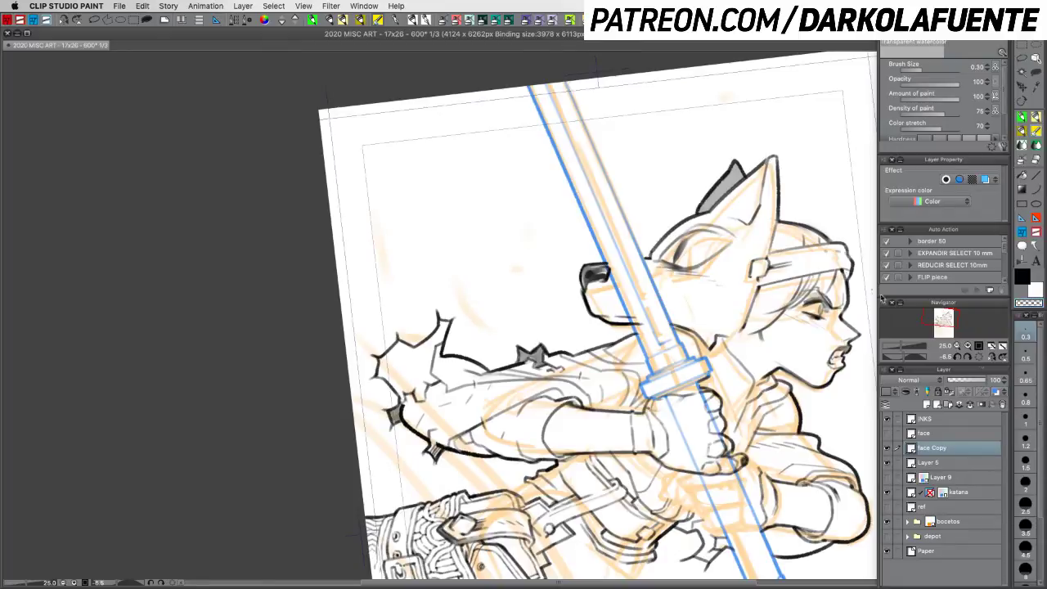
pyautogui.click(1026, 395)
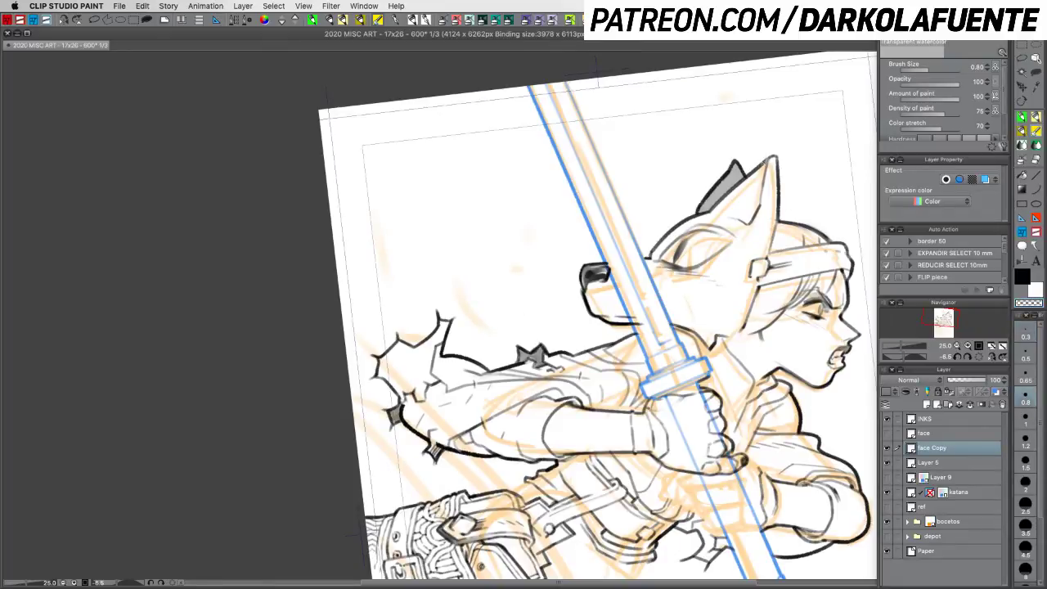
pyautogui.press('c')
pyautogui.moveTo(757, 169); pyautogui.dragTo(773, 156)
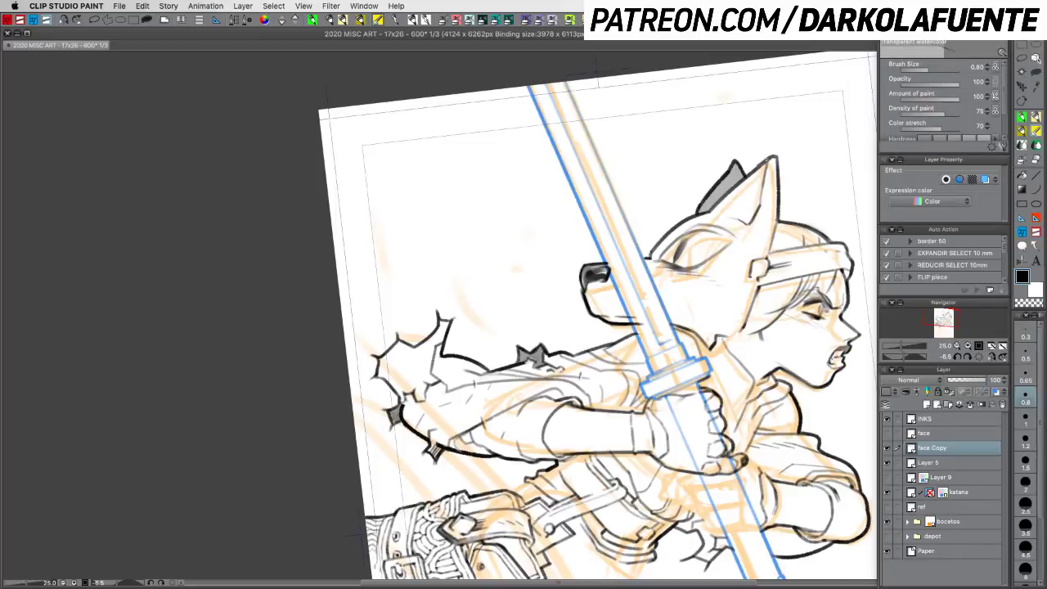
pyautogui.press('c')
pyautogui.moveTo(769, 157)
pyautogui.mouseDown()
pyautogui.moveTo(754, 169)
pyautogui.moveTo(776, 157)
pyautogui.mouseUp()
pyautogui.press('c')
pyautogui.moveTo(817, 366); pyautogui.dragTo(816, 354)
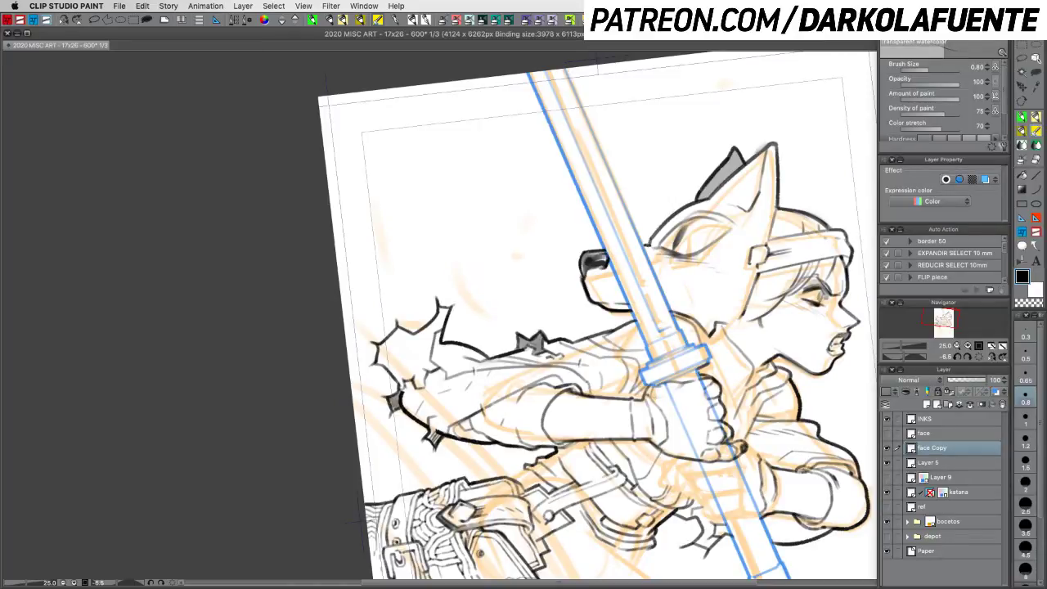
pyautogui.press('c')
pyautogui.press('c')
pyautogui.moveTo(699, 232); pyautogui.dragTo(622, 164)
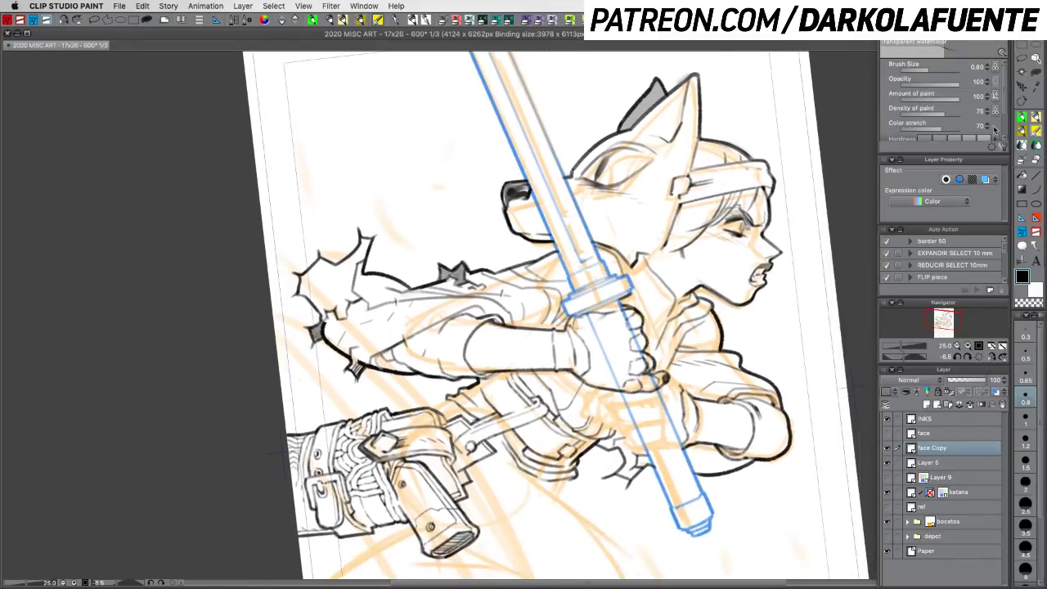
# Step: Straighten the canvas, view the whole page centered, and save the file
pyautogui.click(978, 357)
pyautogui.click(957, 345)
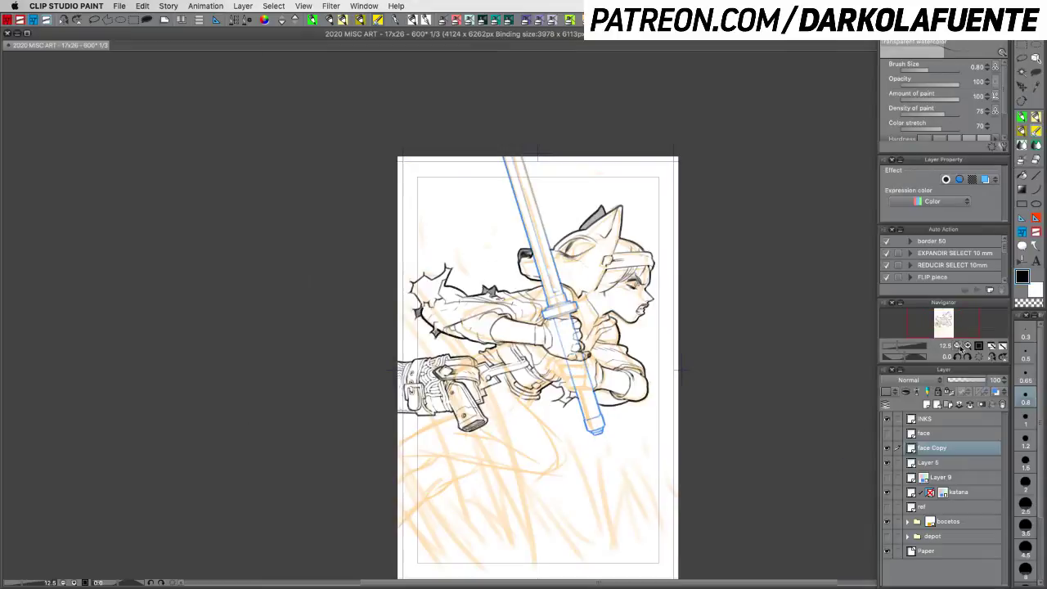
pyautogui.moveTo(727, 429); pyautogui.dragTo(748, 412)
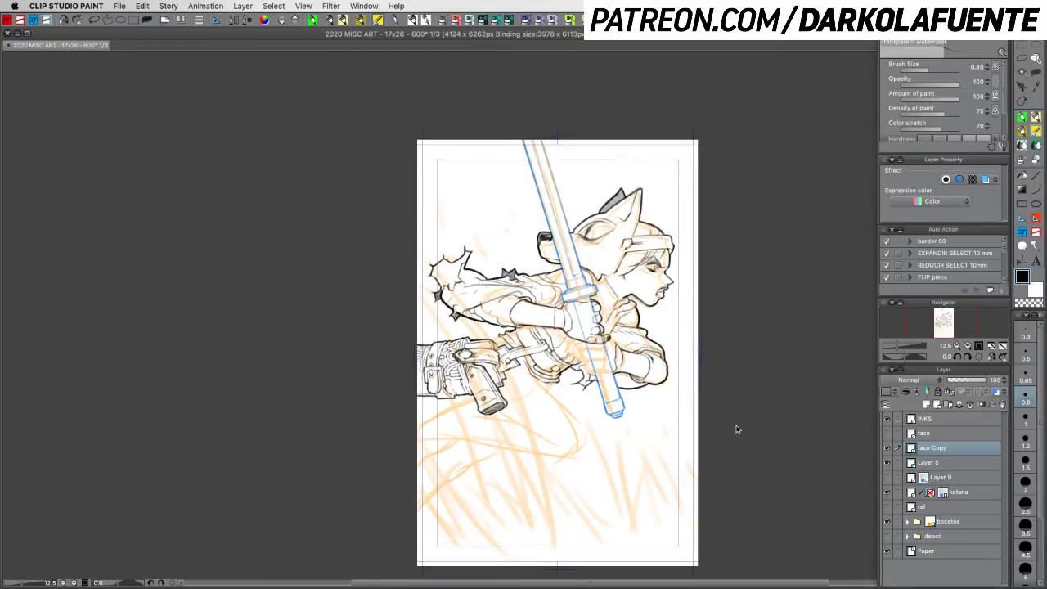
pyautogui.press('super+s')
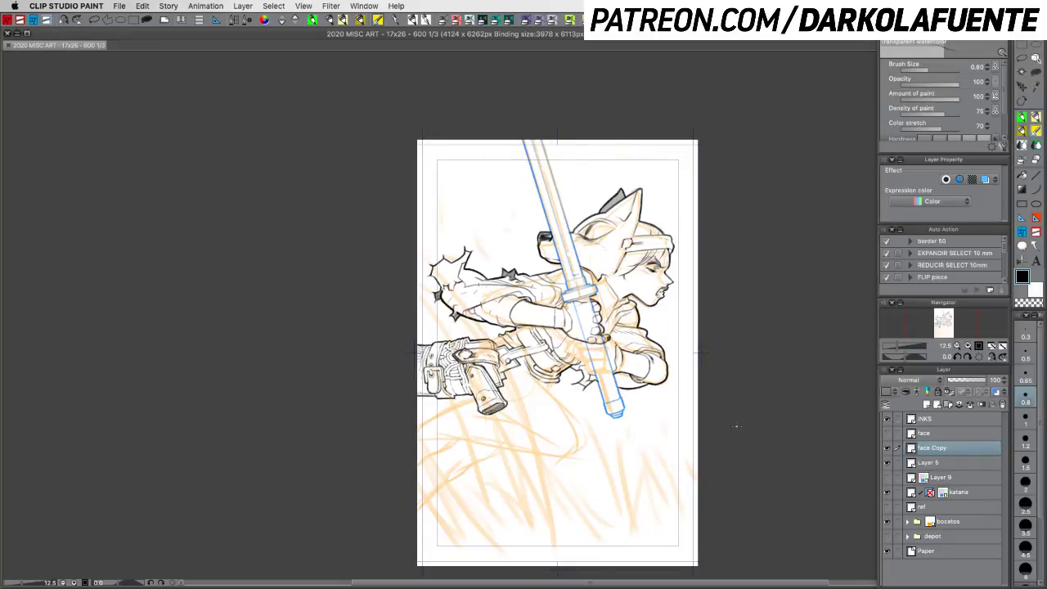
# Step: Toggle the face Copy and Layer 5 layers to check their contents, and reorder the katana layer above Layer 9
pyautogui.moveTo(739, 355); pyautogui.dragTo(737, 333)
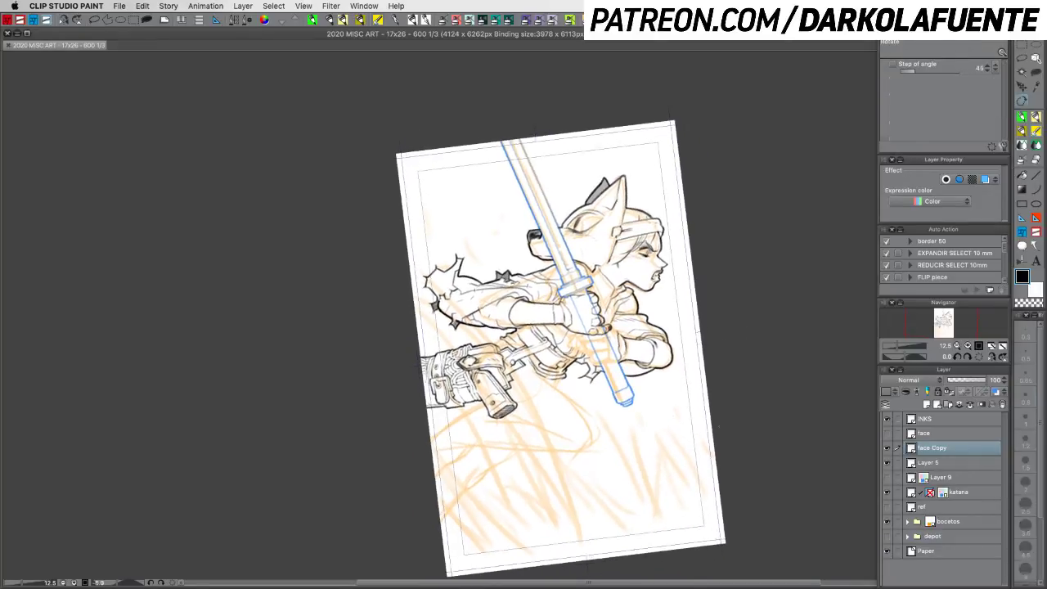
pyautogui.click(889, 450)
pyautogui.click(889, 450)
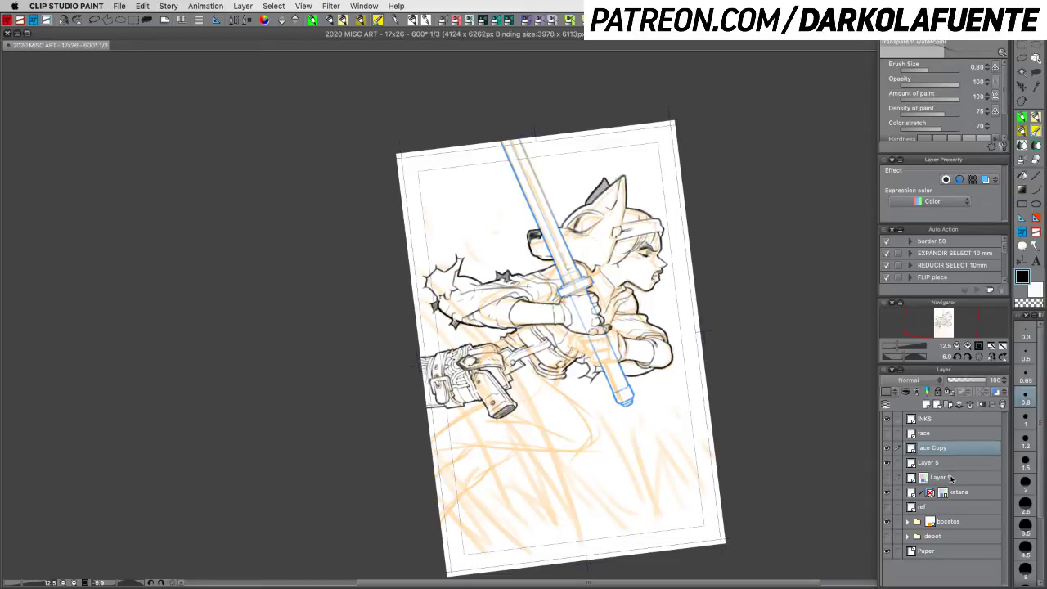
pyautogui.moveTo(951, 479)
pyautogui.mouseDown()
pyautogui.moveTo(959, 495)
pyautogui.moveTo(970, 493)
pyautogui.moveTo(965, 476)
pyautogui.mouseUp()
pyautogui.click(888, 463)
pyautogui.click(888, 463)
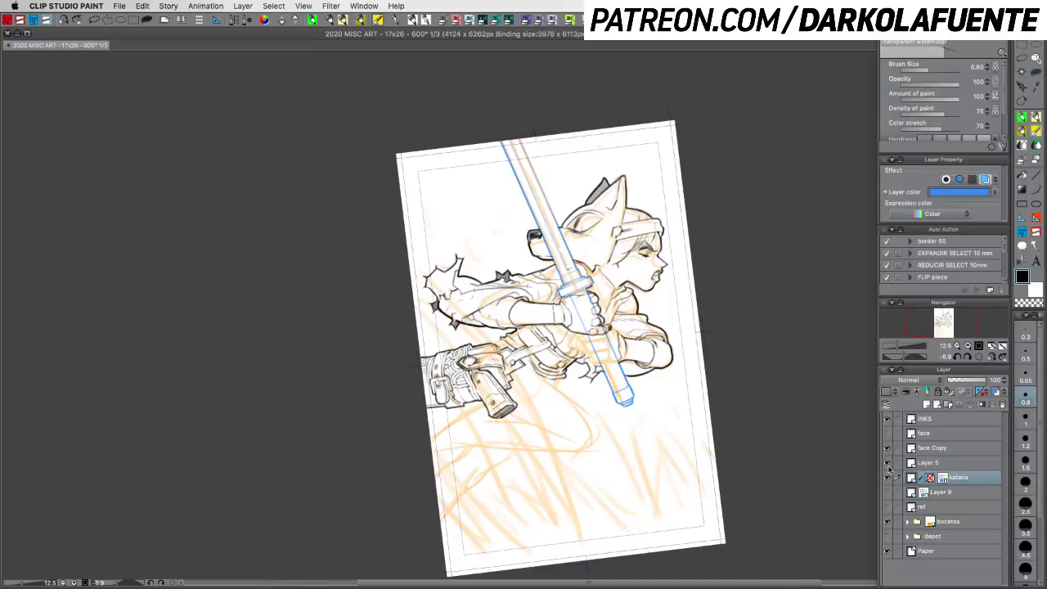
pyautogui.click(888, 463)
pyautogui.click(887, 464)
# Step: Duplicate Layer 5 and hide the original
pyautogui.click(951, 464)
pyautogui.rightClick(944, 467)
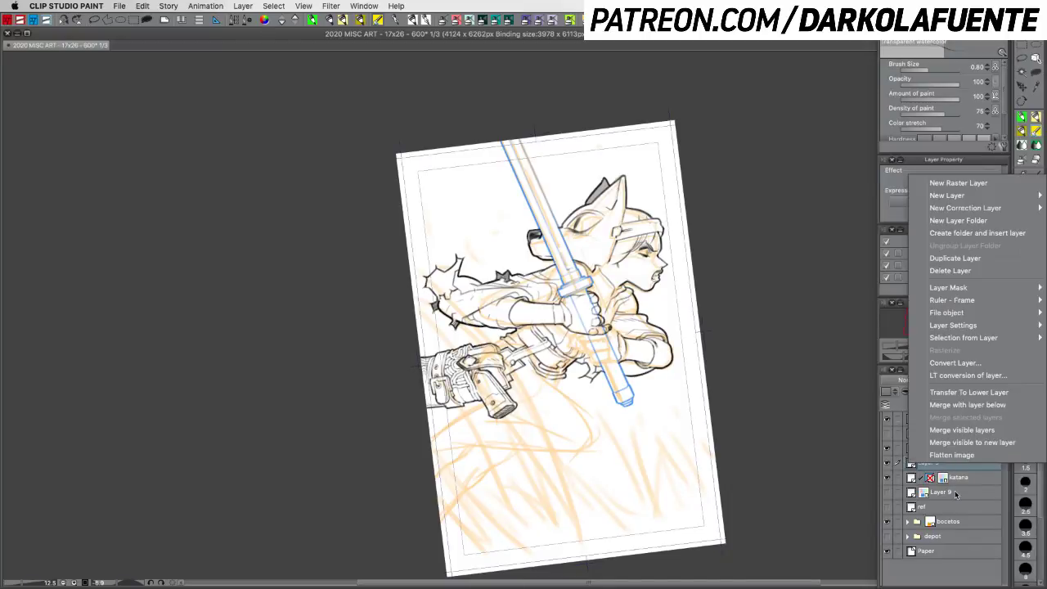
pyautogui.click(955, 259)
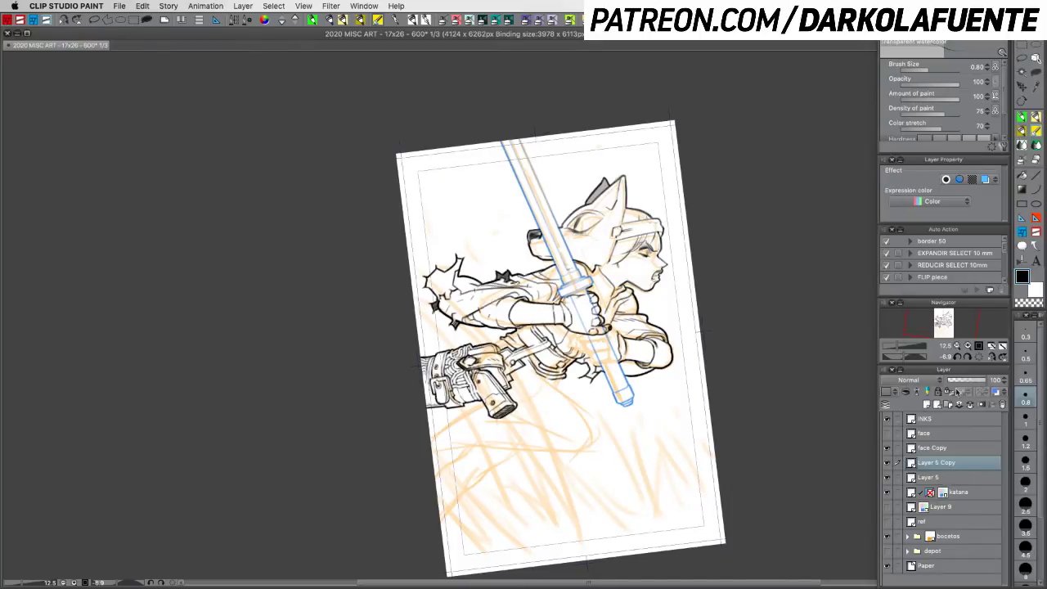
pyautogui.click(888, 477)
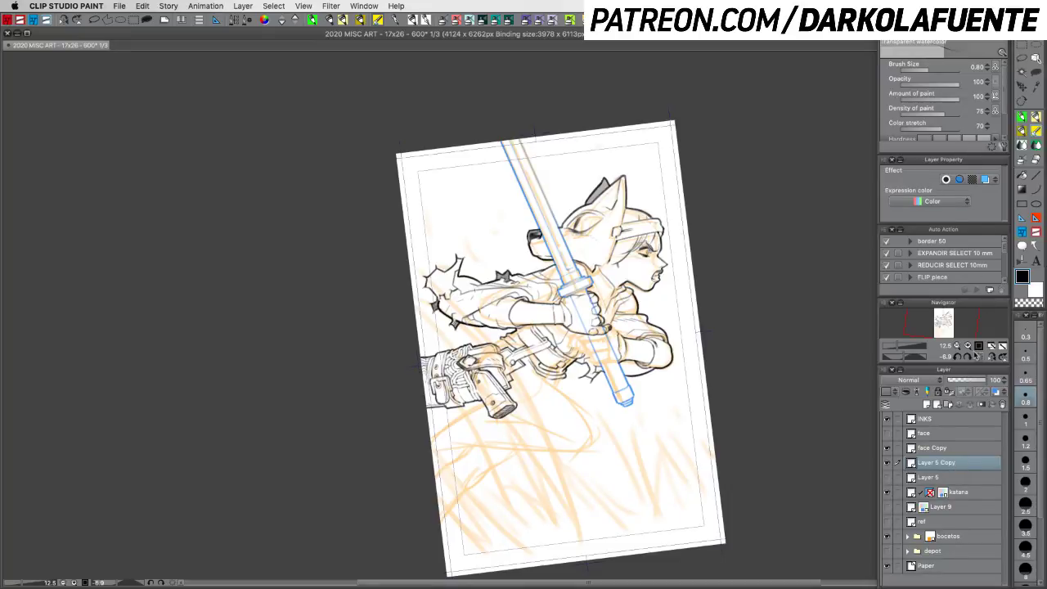
# Step: Lasso the ragged outer sleeve around the raised elbow on Layer 5 Copy, delete its lines, and deselect
pyautogui.click(979, 357)
pyautogui.click(968, 345)
pyautogui.moveTo(666, 388)
pyautogui.mouseDown()
pyautogui.moveTo(698, 415)
pyautogui.moveTo(741, 336)
pyautogui.moveTo(738, 374)
pyautogui.mouseUp()
pyautogui.hotkey('shift', 'space')
pyautogui.hotkey('shift', 'space')
pyautogui.moveTo(332, 254)
pyautogui.mouseDown()
pyautogui.moveTo(445, 174)
pyautogui.moveTo(504, 273)
pyautogui.moveTo(462, 331)
pyautogui.moveTo(504, 375)
pyautogui.moveTo(373, 401)
pyautogui.moveTo(298, 214)
pyautogui.mouseUp()
pyautogui.press('Delete')
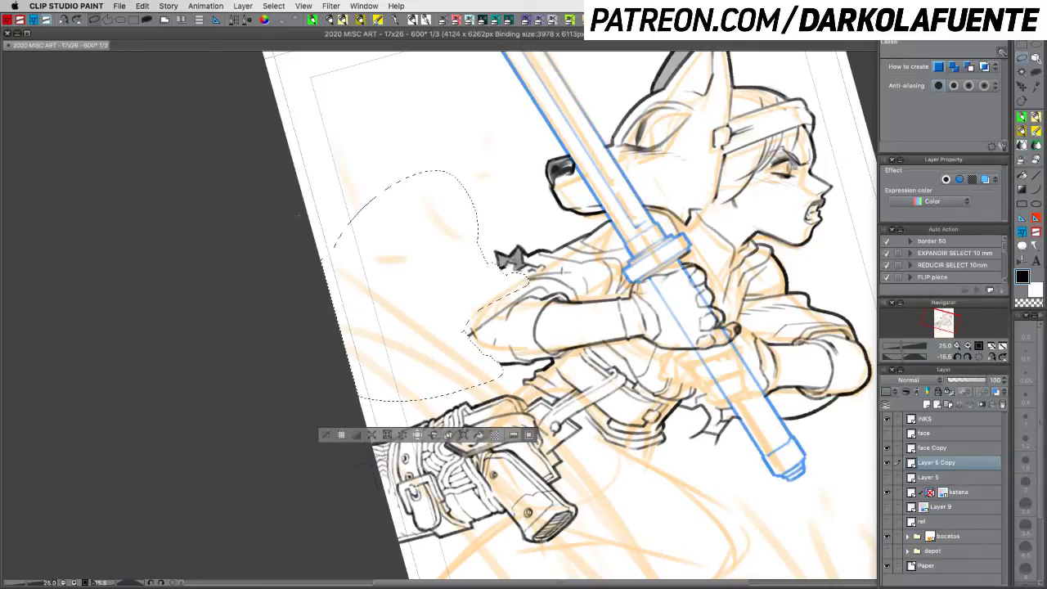
pyautogui.press('super+d')
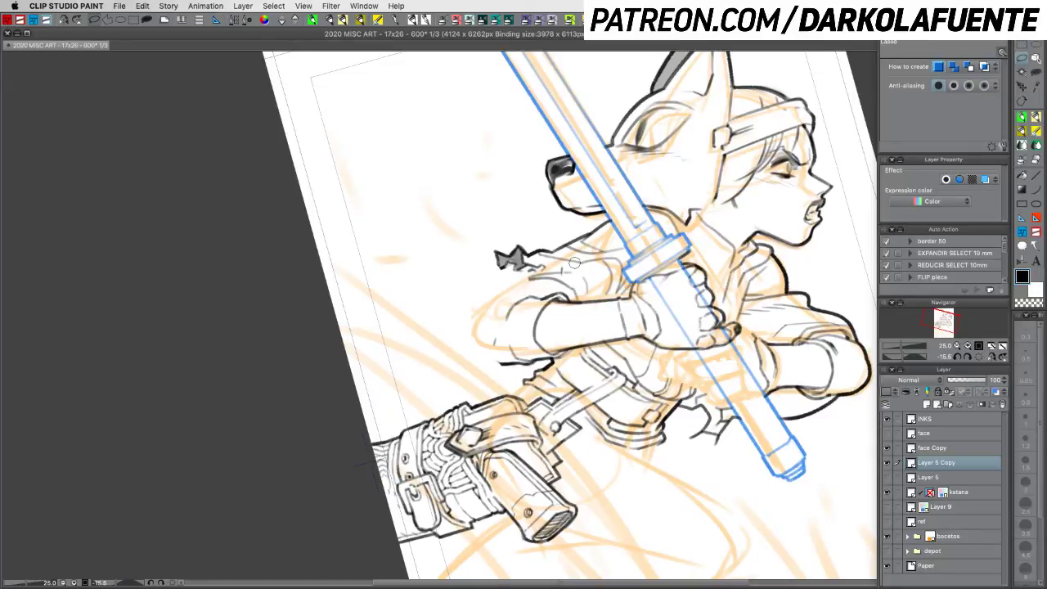
# Step: Try to ink a rounded outer sleeve outline around the elbow at brush size 2, undoing each stroke
pyautogui.press('p')
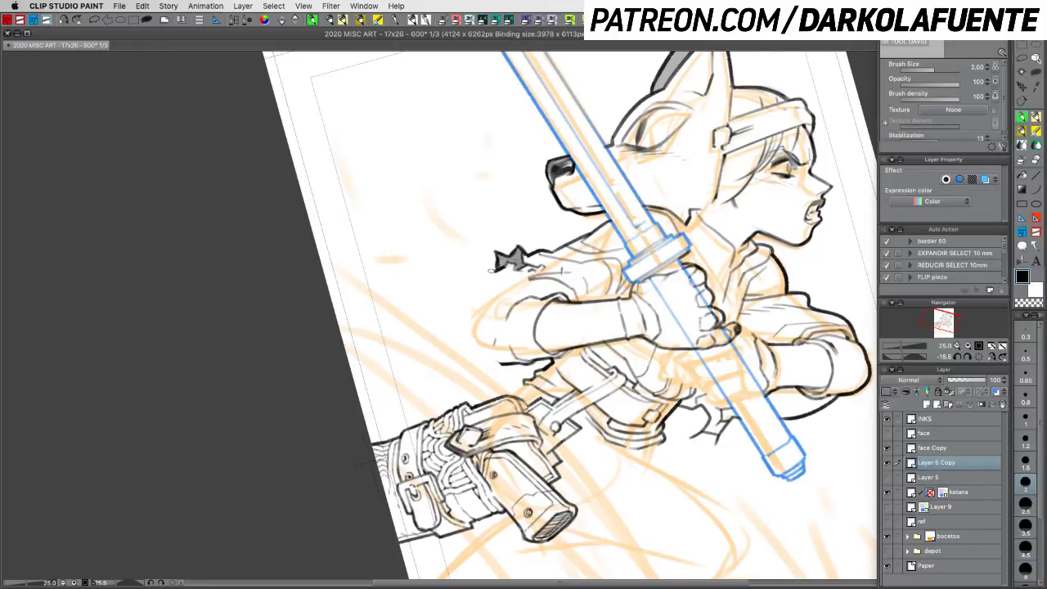
pyautogui.press('c')
pyautogui.press('c')
pyautogui.moveTo(496, 269)
pyautogui.mouseDown()
pyautogui.moveTo(444, 326)
pyautogui.moveTo(453, 358)
pyautogui.mouseUp()
pyautogui.press('super+z')
pyautogui.moveTo(499, 269)
pyautogui.mouseDown()
pyautogui.moveTo(481, 278)
pyautogui.moveTo(488, 265)
pyautogui.moveTo(446, 340)
pyautogui.moveTo(501, 360)
pyautogui.mouseUp()
pyautogui.hotkey('ctrl', 'z')
pyautogui.moveTo(500, 270)
pyautogui.mouseDown()
pyautogui.moveTo(472, 268)
pyautogui.moveTo(431, 299)
pyautogui.moveTo(443, 344)
pyautogui.moveTo(526, 343)
pyautogui.mouseUp()
pyautogui.hotkey('ctrl', 'z')
pyautogui.moveTo(491, 270)
pyautogui.mouseDown()
pyautogui.moveTo(457, 266)
pyautogui.moveTo(423, 343)
pyautogui.moveTo(501, 370)
pyautogui.mouseUp()
pyautogui.hotkey('ctrl', 'z')
# Step: Ink the sleeve's rounded outline around the elbow as one sweeping curve at brush size 2 from a rotated view
pyautogui.hotkey('shift', 'space')
pyautogui.moveTo(556, 457)
pyautogui.mouseDown()
pyautogui.moveTo(650, 384)
pyautogui.moveTo(660, 363)
pyautogui.mouseUp()
pyautogui.moveTo(467, 336)
pyautogui.mouseDown()
pyautogui.moveTo(506, 315)
pyautogui.moveTo(506, 371)
pyautogui.moveTo(582, 353)
pyautogui.moveTo(592, 337)
pyautogui.moveTo(569, 364)
pyautogui.mouseUp()
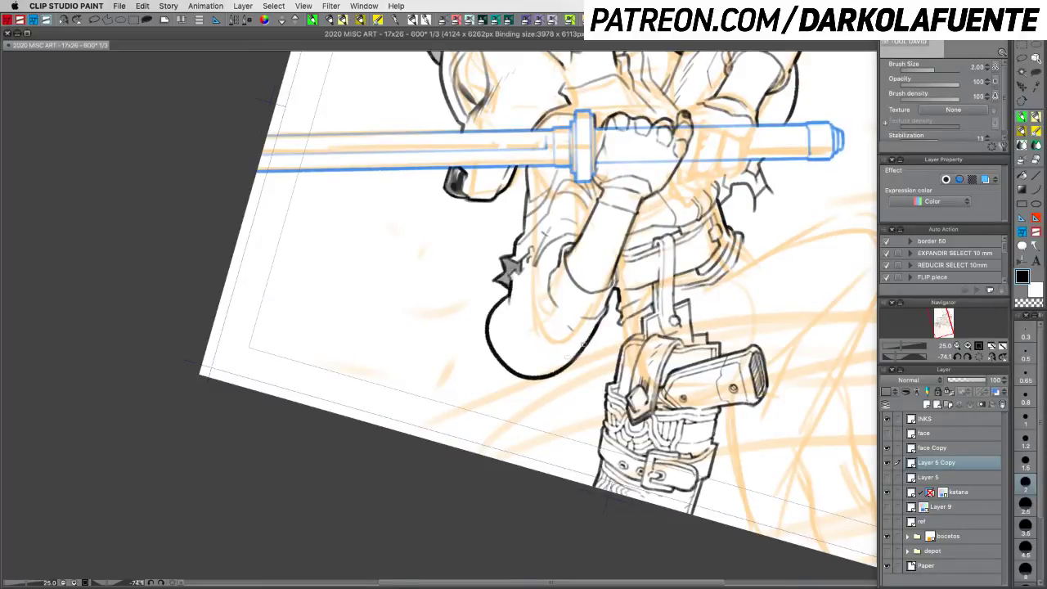
pyautogui.hotkey('ctrl', 'z')
pyautogui.press('super+z')
pyautogui.press('super+z')
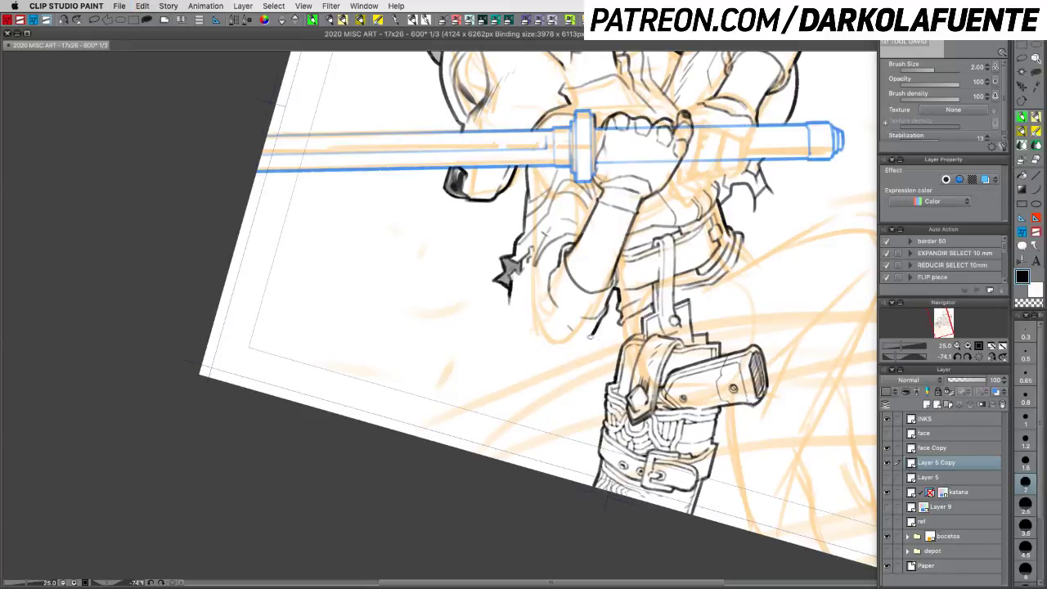
pyautogui.moveTo(506, 296)
pyautogui.mouseDown()
pyautogui.moveTo(498, 354)
pyautogui.moveTo(587, 347)
pyautogui.moveTo(595, 334)
pyautogui.mouseUp()
pyautogui.press('c')
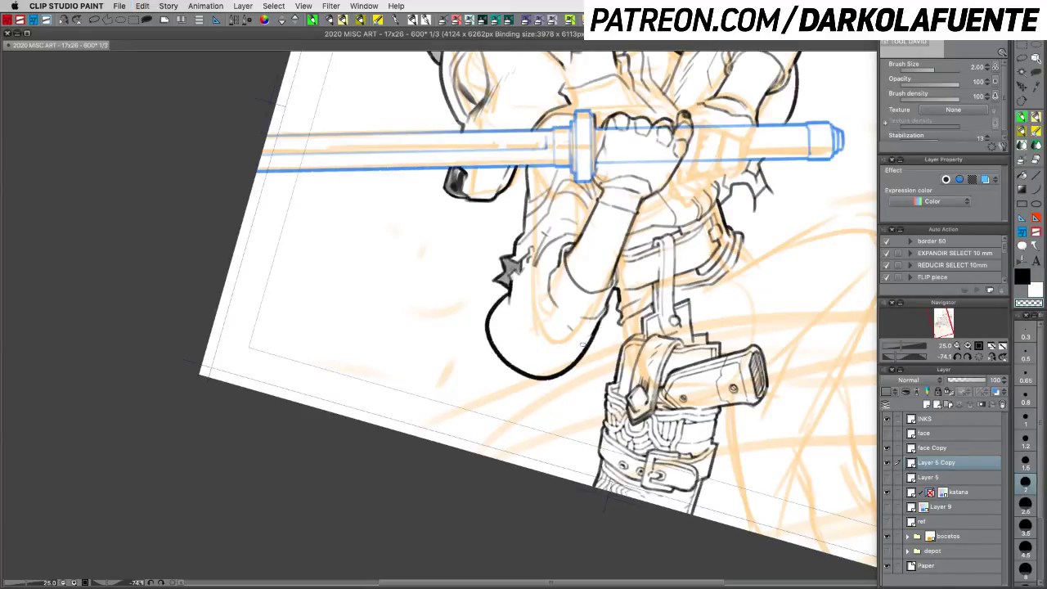
# Step: Erase the gray torn piece on the shoulder and the upper end of the new sleeve curve with transparent strokes
pyautogui.press('r')
pyautogui.moveTo(613, 314); pyautogui.dragTo(564, 393)
pyautogui.moveTo(767, 443)
pyautogui.mouseDown()
pyautogui.moveTo(746, 417)
pyautogui.moveTo(761, 391)
pyautogui.moveTo(704, 374)
pyautogui.mouseUp()
pyautogui.press('p')
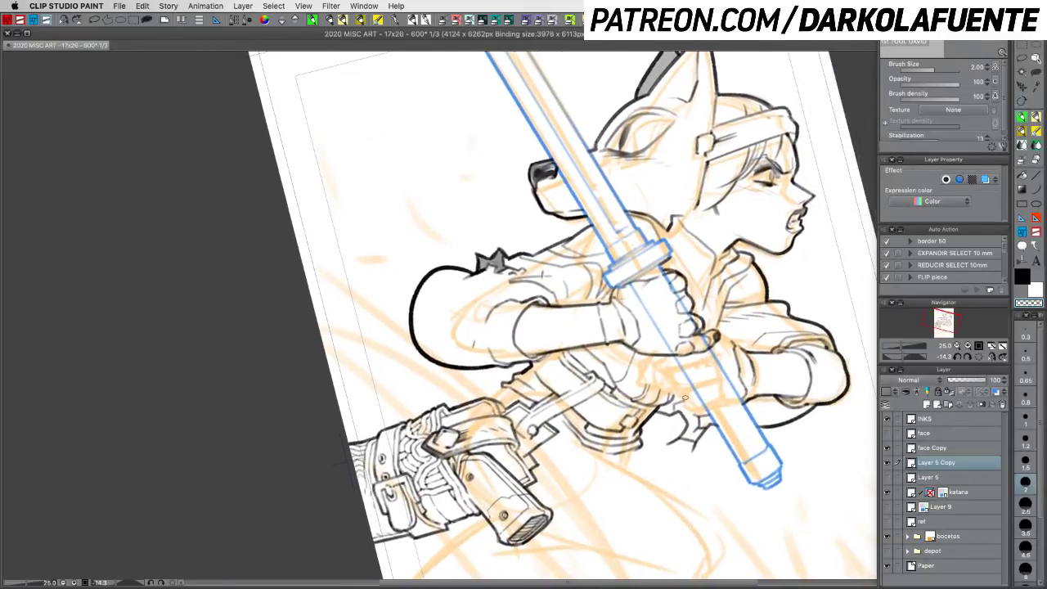
pyautogui.moveTo(491, 260)
pyautogui.mouseDown()
pyautogui.moveTo(427, 289)
pyautogui.moveTo(502, 253)
pyautogui.moveTo(493, 266)
pyautogui.moveTo(516, 271)
pyautogui.moveTo(507, 262)
pyautogui.moveTo(517, 257)
pyautogui.moveTo(529, 292)
pyautogui.mouseUp()
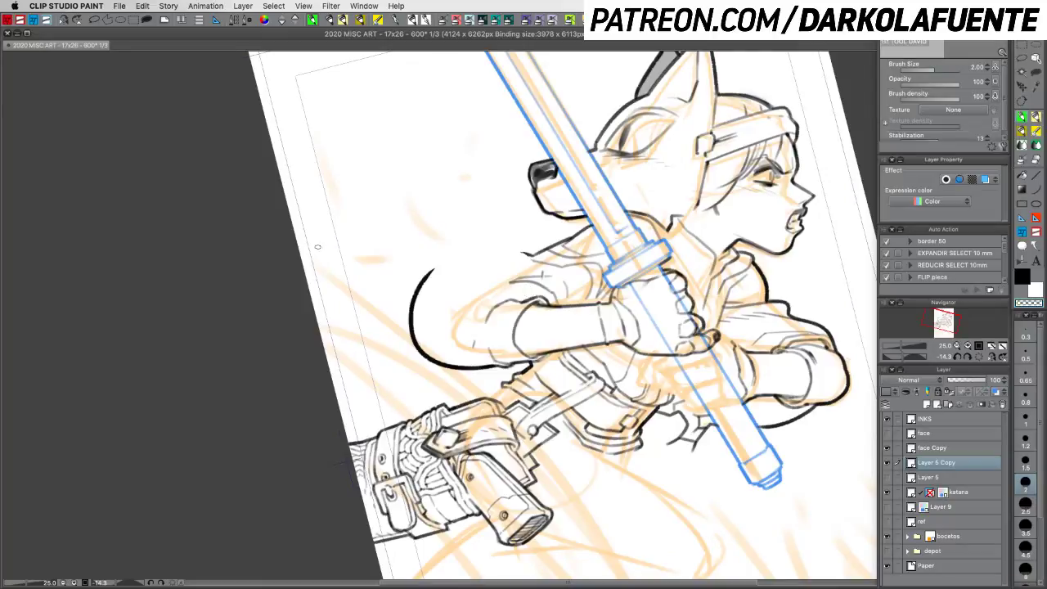
pyautogui.press('c')
pyautogui.moveTo(324, 256); pyautogui.dragTo(331, 271)
pyautogui.moveTo(322, 256)
pyautogui.mouseDown()
pyautogui.moveTo(338, 245)
pyautogui.moveTo(338, 255)
pyautogui.mouseUp()
pyautogui.moveTo(337, 251)
pyautogui.mouseDown()
pyautogui.moveTo(348, 256)
pyautogui.moveTo(350, 244)
pyautogui.mouseUp()
pyautogui.moveTo(355, 234)
pyautogui.mouseDown()
pyautogui.moveTo(444, 176)
pyautogui.moveTo(463, 181)
pyautogui.mouseUp()
pyautogui.moveTo(492, 146)
pyautogui.mouseDown()
pyautogui.moveTo(479, 181)
pyautogui.moveTo(504, 153)
pyautogui.moveTo(508, 181)
pyautogui.mouseUp()
pyautogui.press('super+z')
pyautogui.press('super+z')
pyautogui.press('super+z')
pyautogui.press('super+z')
pyautogui.press('super+z')
pyautogui.press('super+z')
pyautogui.press('super+z')
pyautogui.press('super+z')
pyautogui.press('super+z')
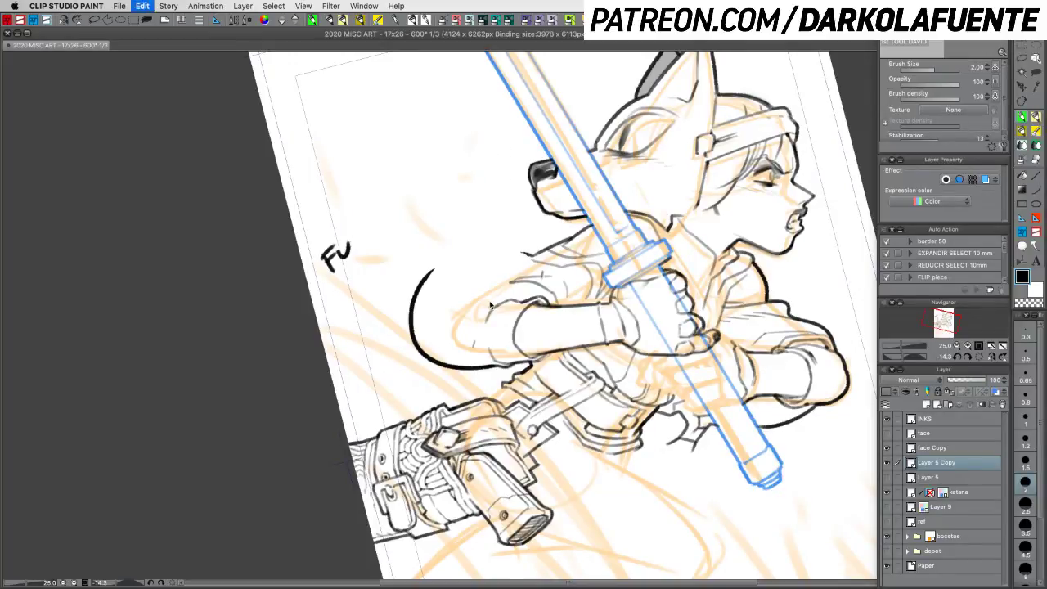
pyautogui.press('super+z')
pyautogui.press('super+z')
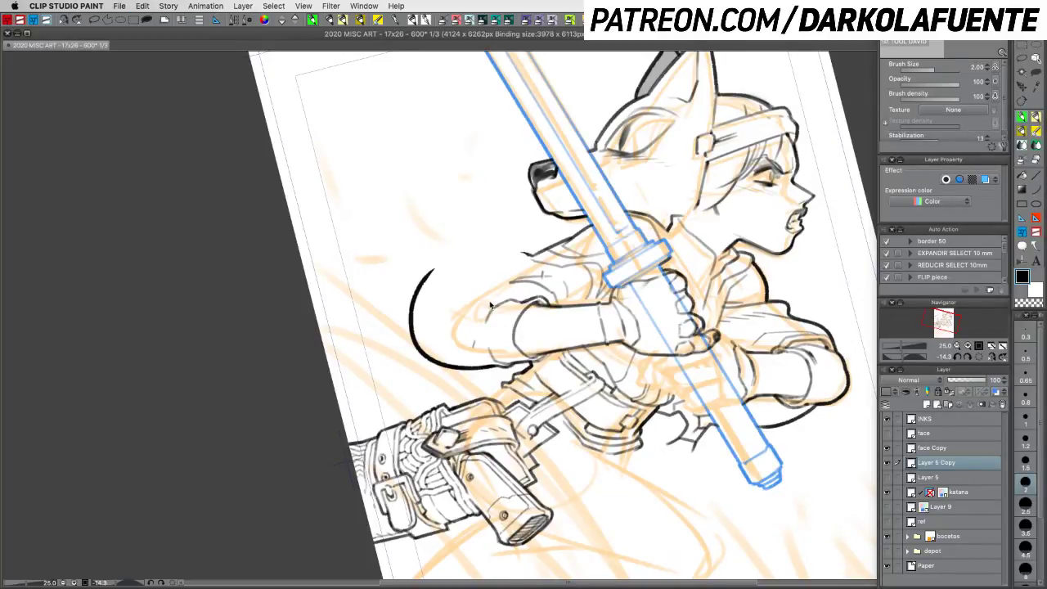
# Step: Save the file and move the unused Layer 5 and Layer 9 into the depot folder
pyautogui.press('super+s')
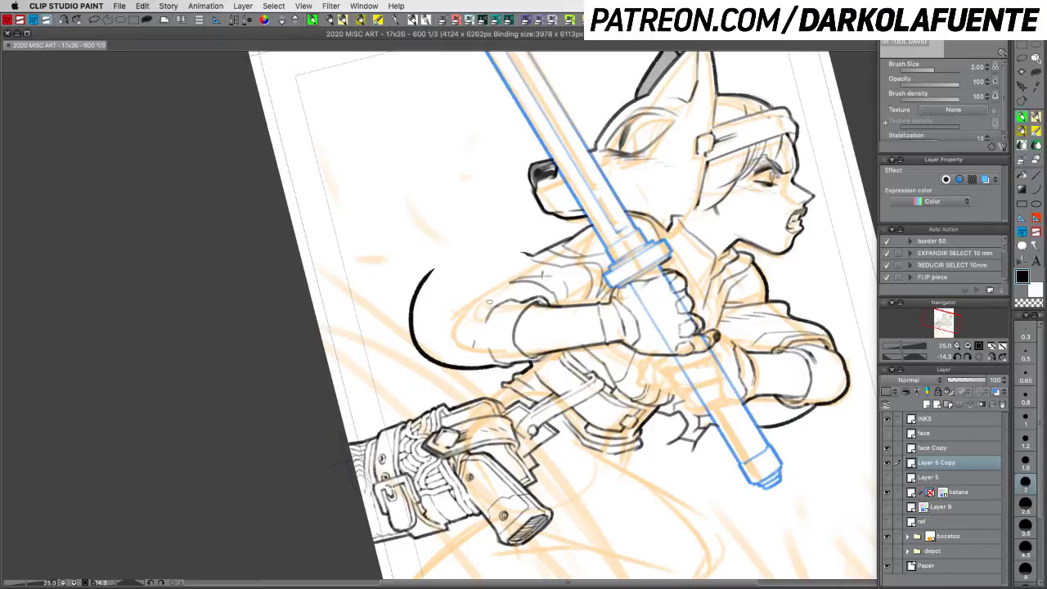
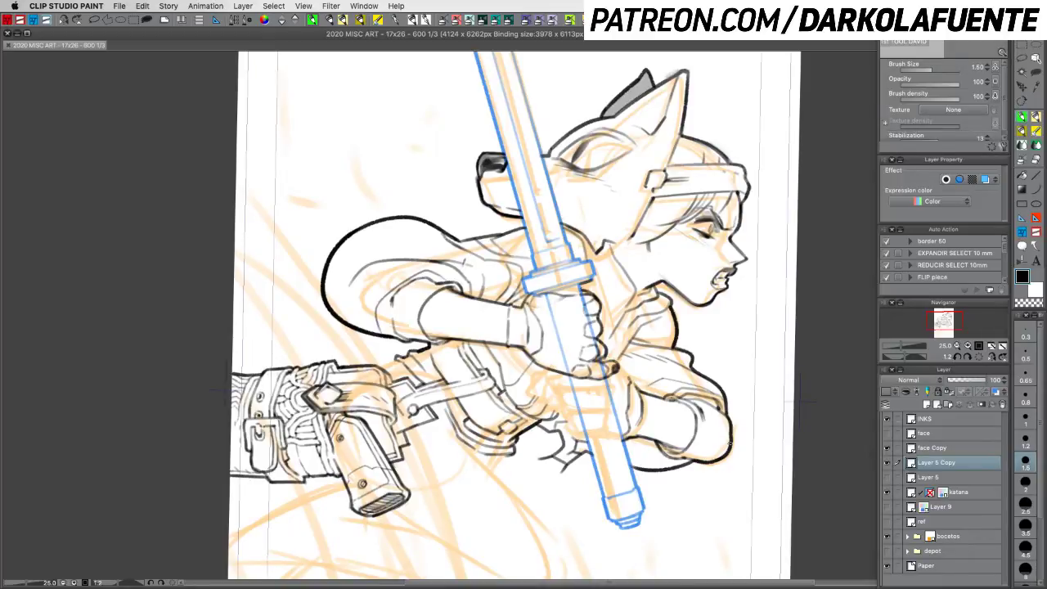
pyautogui.click(888, 478)
pyautogui.click(887, 477)
pyautogui.moveTo(957, 480); pyautogui.dragTo(956, 553)
pyautogui.click(888, 491)
pyautogui.click(888, 491)
pyautogui.moveTo(963, 497); pyautogui.dragTo(954, 537)
# Step: Check the katana layer by toggling its visibility, and make face Copy the active layer
pyautogui.click(964, 478)
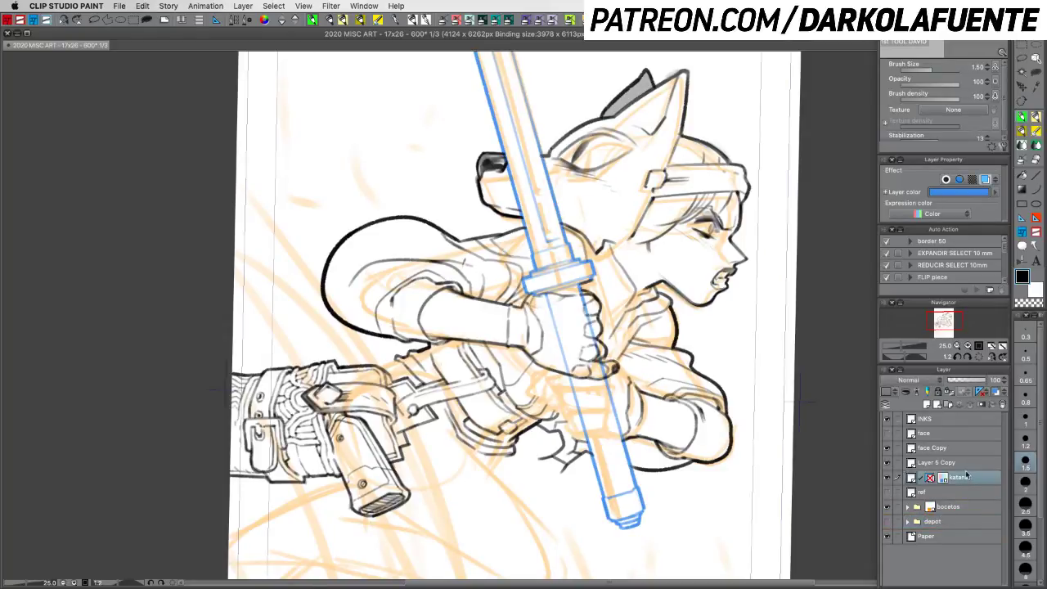
pyautogui.click(887, 477)
pyautogui.click(888, 479)
pyautogui.click(924, 453)
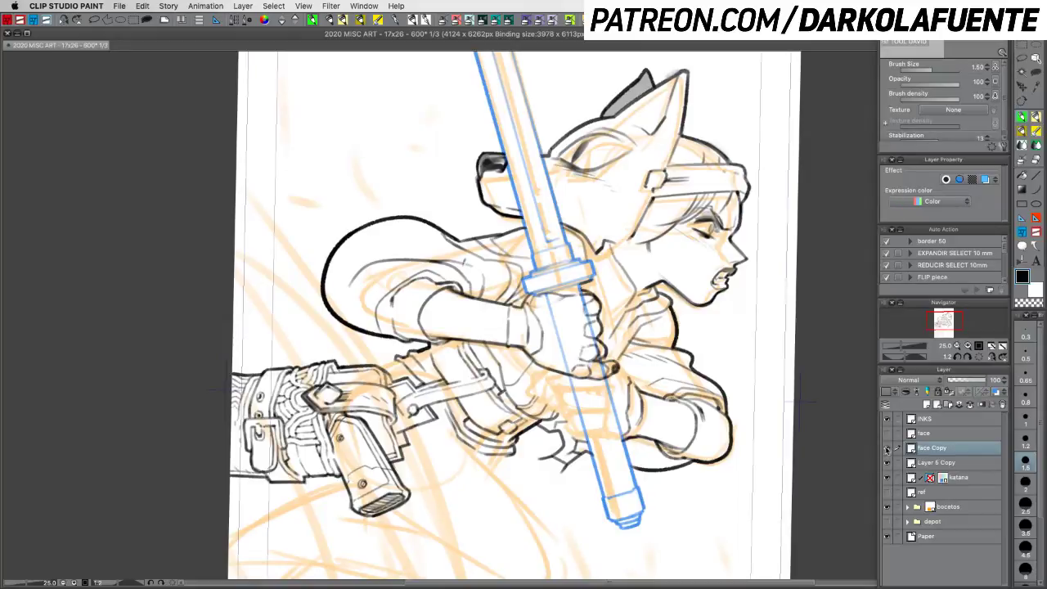
# Step: Check the face layer's visibility, move it into the depot folder, and add a new layer above katana
pyautogui.click(888, 434)
pyautogui.click(888, 434)
pyautogui.moveTo(947, 438); pyautogui.dragTo(951, 522)
pyautogui.click(952, 463)
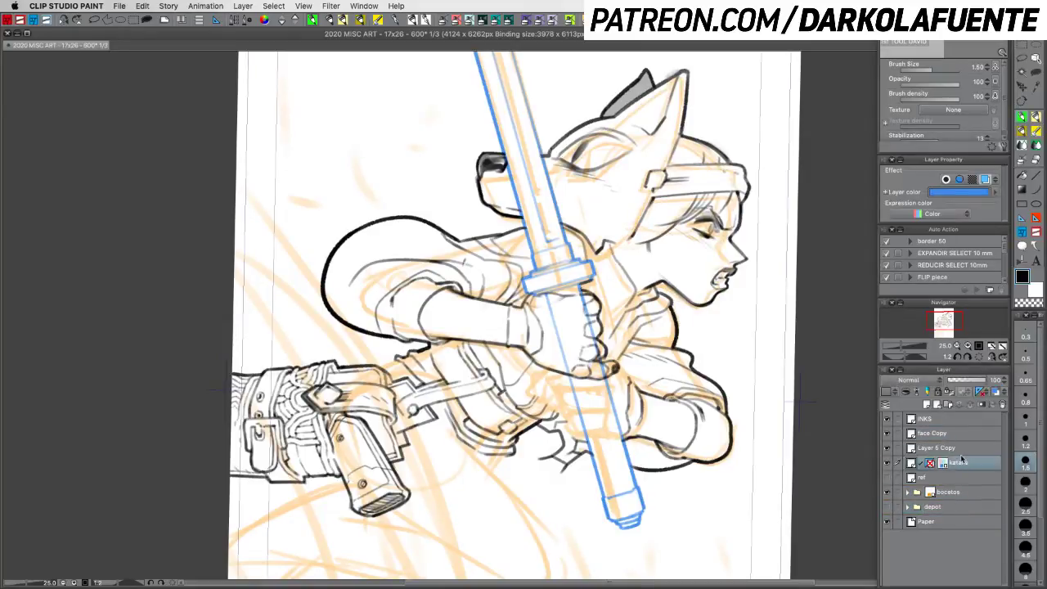
pyautogui.click(929, 404)
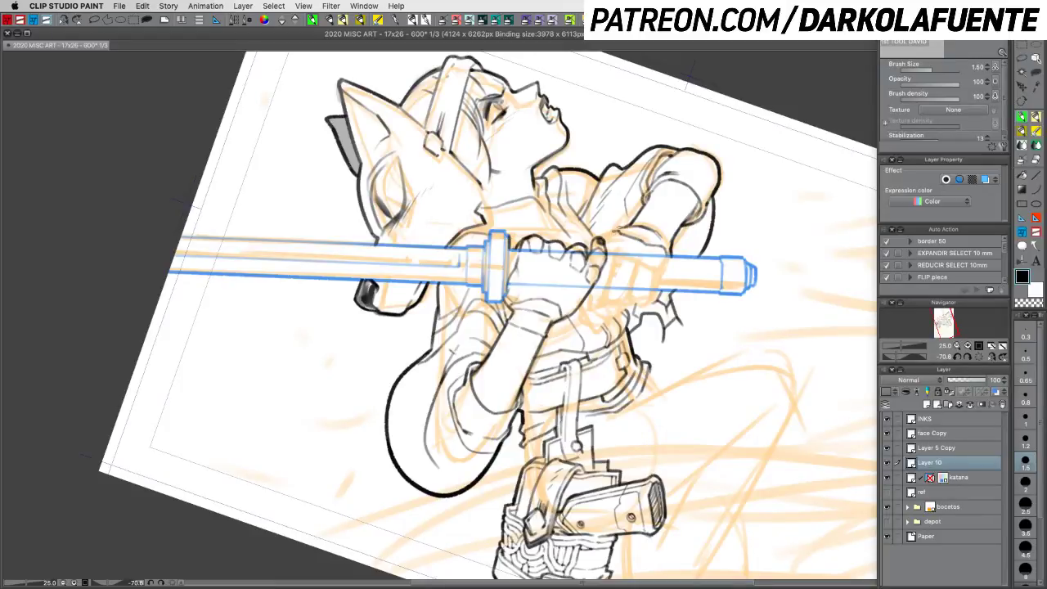
# Step: Ink the outline and fingers of the lower hand gripping the katana handle at brush size 2
pyautogui.moveTo(620, 226); pyautogui.dragTo(606, 237)
pyautogui.hotkey('ctrl', 'z')
pyautogui.click(1026, 483)
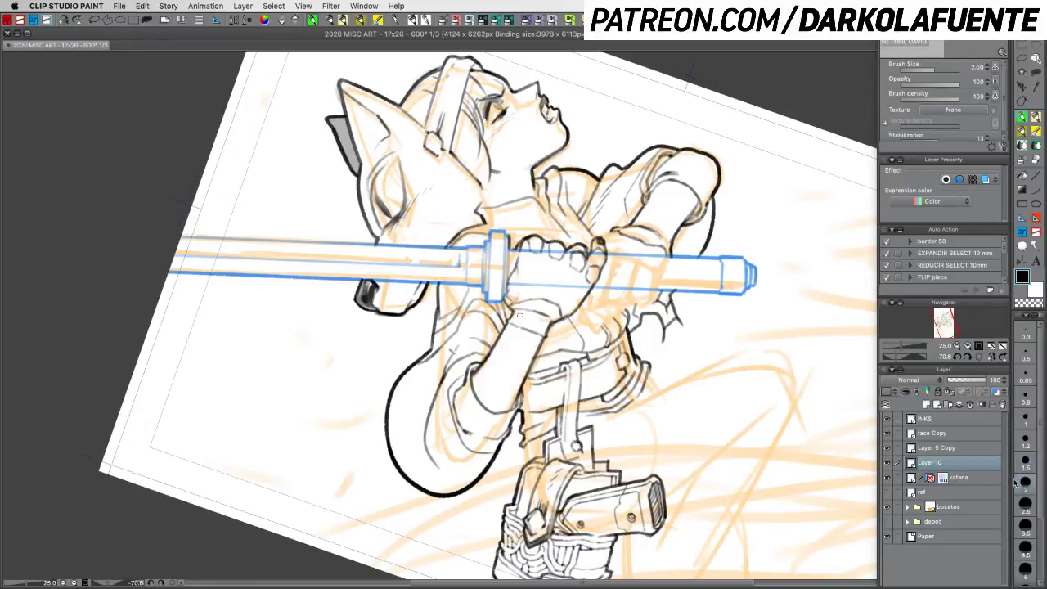
pyautogui.moveTo(619, 226); pyautogui.dragTo(600, 239)
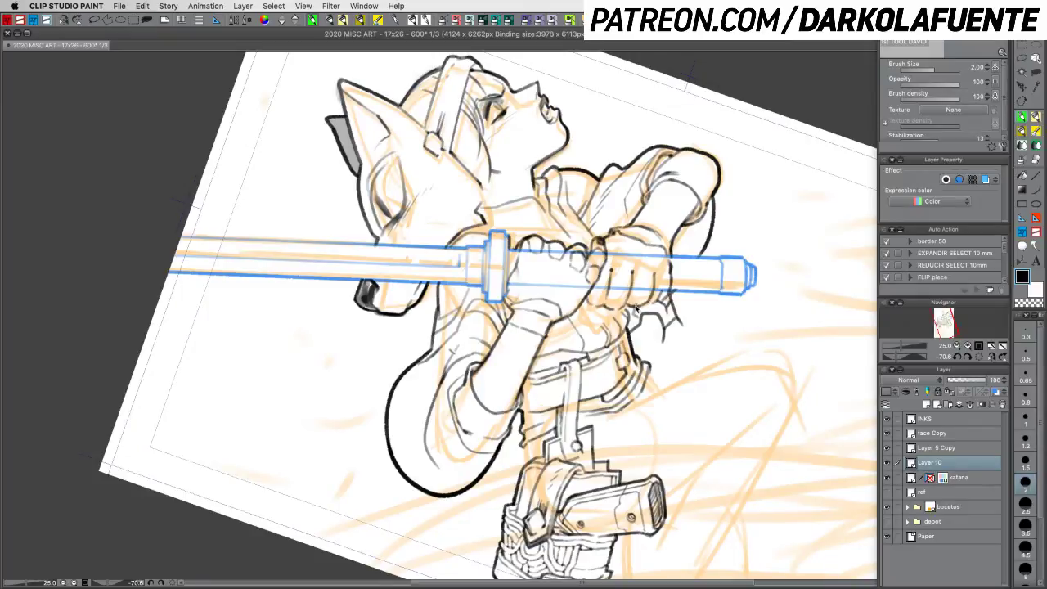
# Step: Ink the thumb side of the lower hand on Layer 10 from rotated views
pyautogui.moveTo(658, 303)
pyautogui.mouseDown()
pyautogui.moveTo(669, 292)
pyautogui.moveTo(647, 305)
pyautogui.moveTo(680, 290)
pyautogui.moveTo(635, 427)
pyautogui.moveTo(567, 468)
pyautogui.mouseUp()
pyautogui.press('r')
pyautogui.moveTo(540, 375)
pyautogui.mouseDown()
pyautogui.moveTo(526, 386)
pyautogui.moveTo(544, 380)
pyautogui.mouseUp()
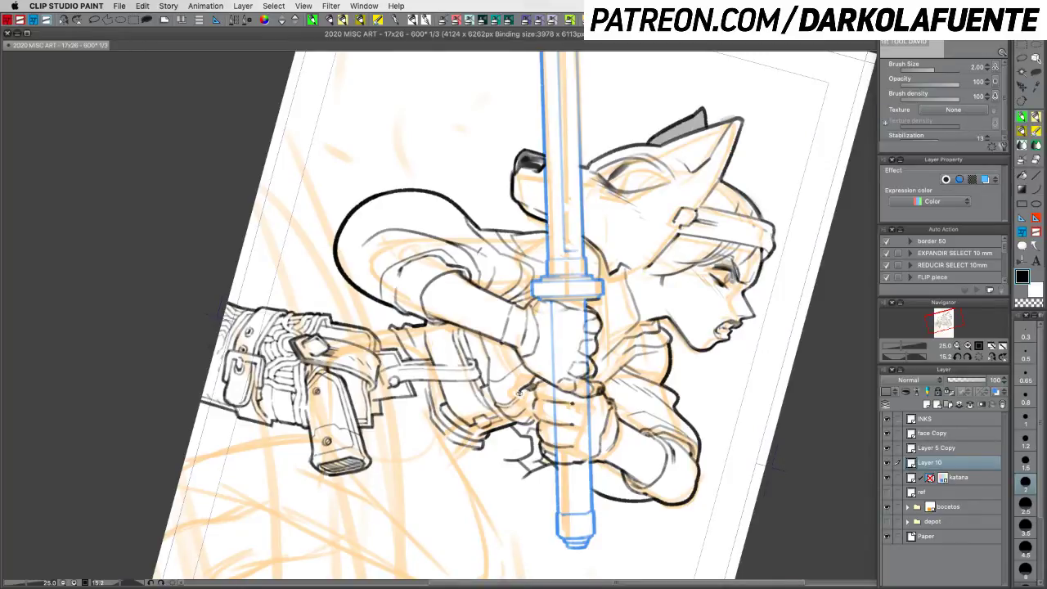
pyautogui.moveTo(533, 402); pyautogui.dragTo(541, 422)
pyautogui.hotkey('shift', 'space')
pyautogui.moveTo(710, 416)
pyautogui.mouseDown()
pyautogui.moveTo(693, 189)
pyautogui.moveTo(657, 150)
pyautogui.mouseUp()
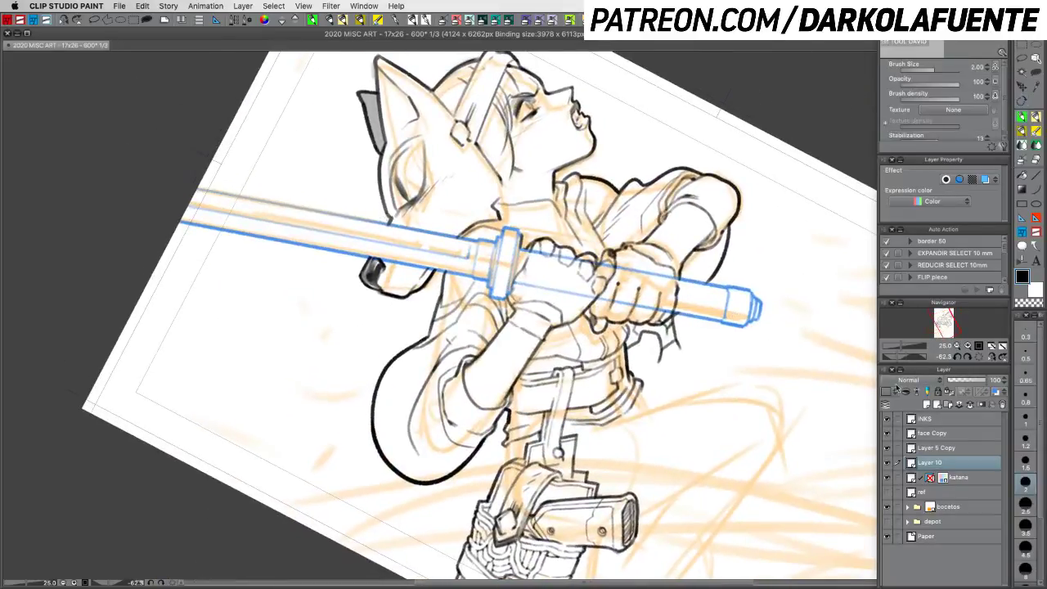
# Step: Hide the bocetos folder and katana layer, and refine the lower hand's knuckles with ink and transparent strokes
pyautogui.click(888, 507)
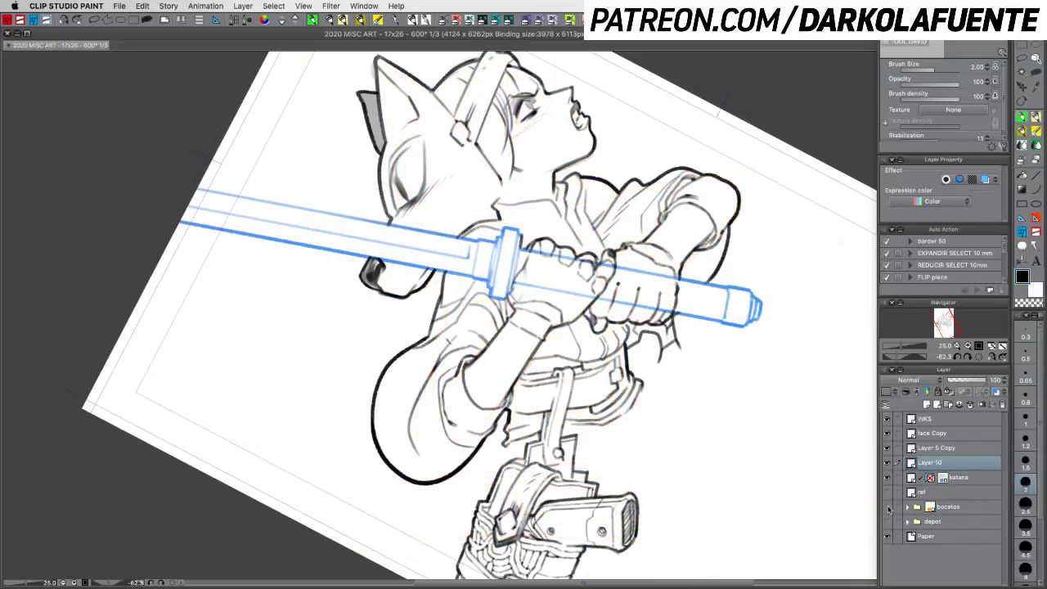
pyautogui.click(888, 478)
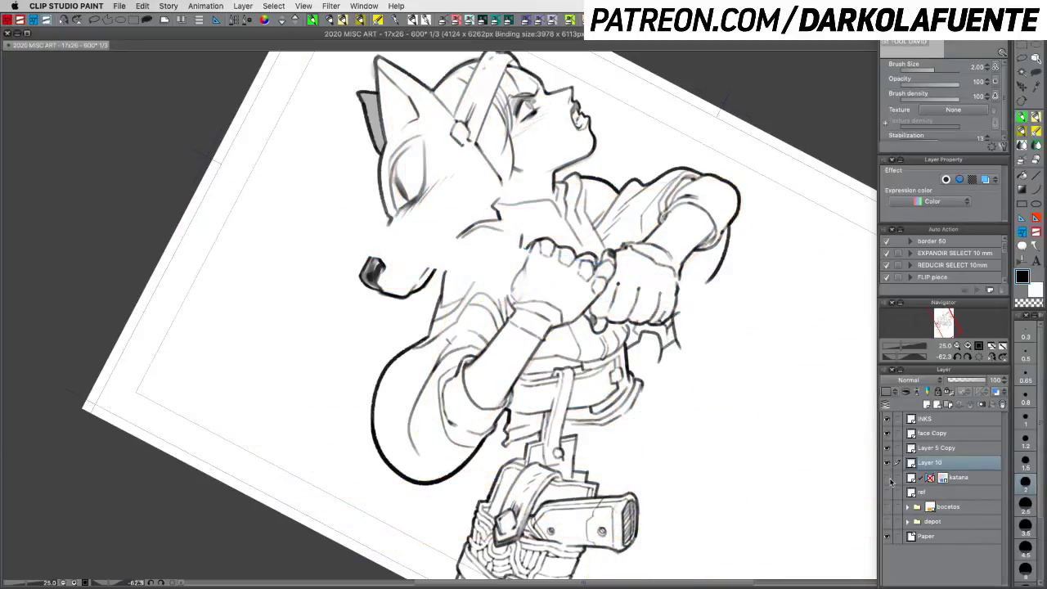
pyautogui.moveTo(765, 417)
pyautogui.mouseDown()
pyautogui.moveTo(679, 502)
pyautogui.moveTo(646, 515)
pyautogui.moveTo(704, 441)
pyautogui.moveTo(737, 301)
pyautogui.moveTo(671, 254)
pyautogui.moveTo(603, 232)
pyautogui.mouseUp()
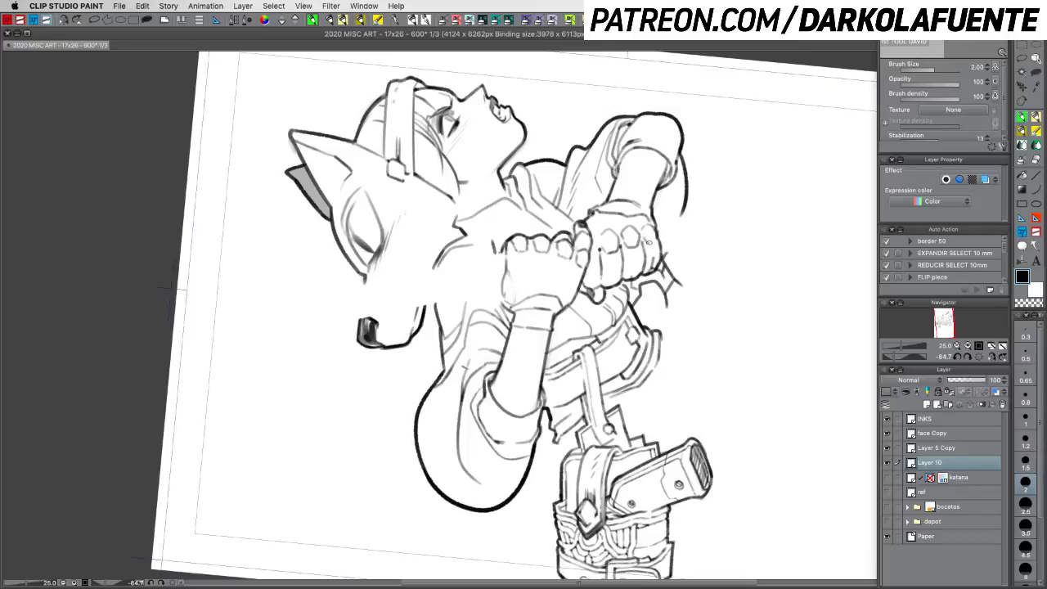
pyautogui.press('c')
pyautogui.press('c')
pyautogui.press('r')
pyautogui.moveTo(710, 297)
pyautogui.mouseDown()
pyautogui.moveTo(627, 427)
pyautogui.moveTo(538, 452)
pyautogui.mouseUp()
pyautogui.press('space')
pyautogui.moveTo(699, 428); pyautogui.dragTo(692, 380)
pyautogui.press('r')
pyautogui.moveTo(725, 414); pyautogui.dragTo(694, 462)
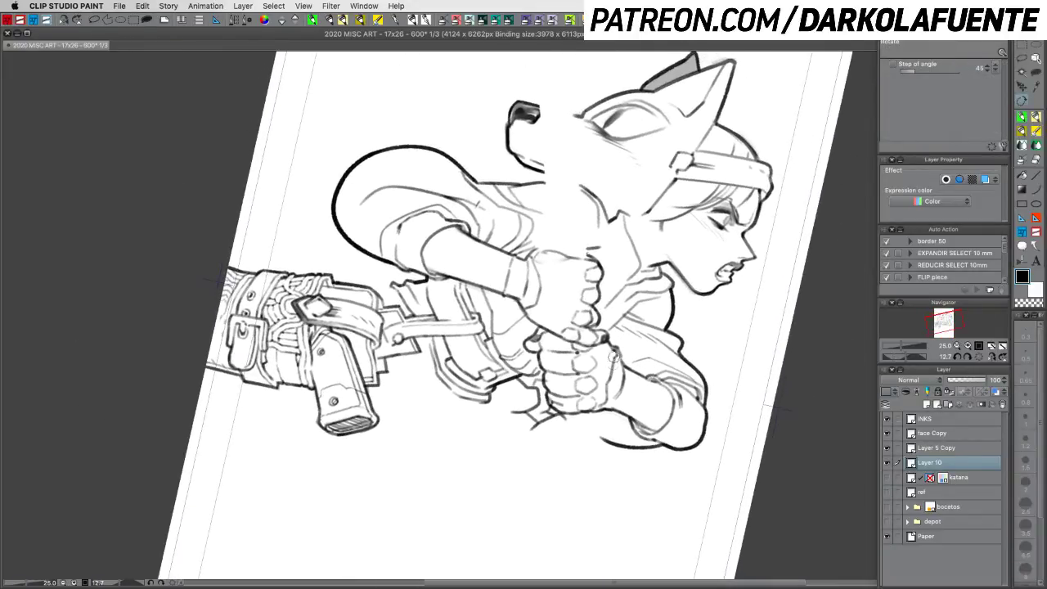
# Step: On Layer 5 Copy, retouch the wrist and cuff lines behind the lower hand with alternating ink and transparent strokes
pyautogui.click(968, 449)
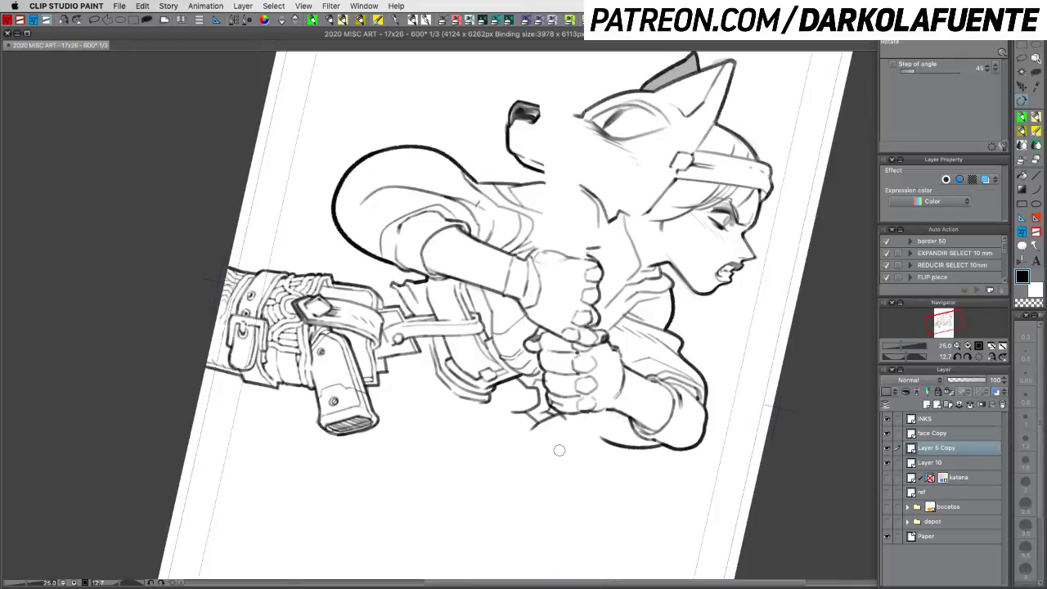
pyautogui.moveTo(727, 396)
pyautogui.mouseDown()
pyautogui.moveTo(712, 344)
pyautogui.moveTo(646, 254)
pyautogui.moveTo(580, 198)
pyautogui.mouseUp()
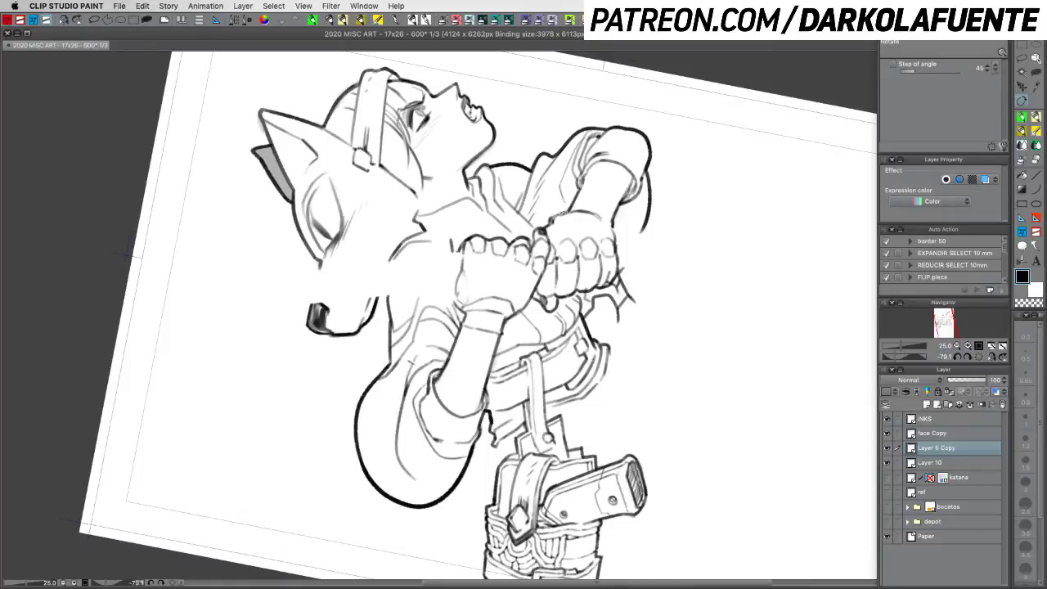
pyautogui.click(1023, 117)
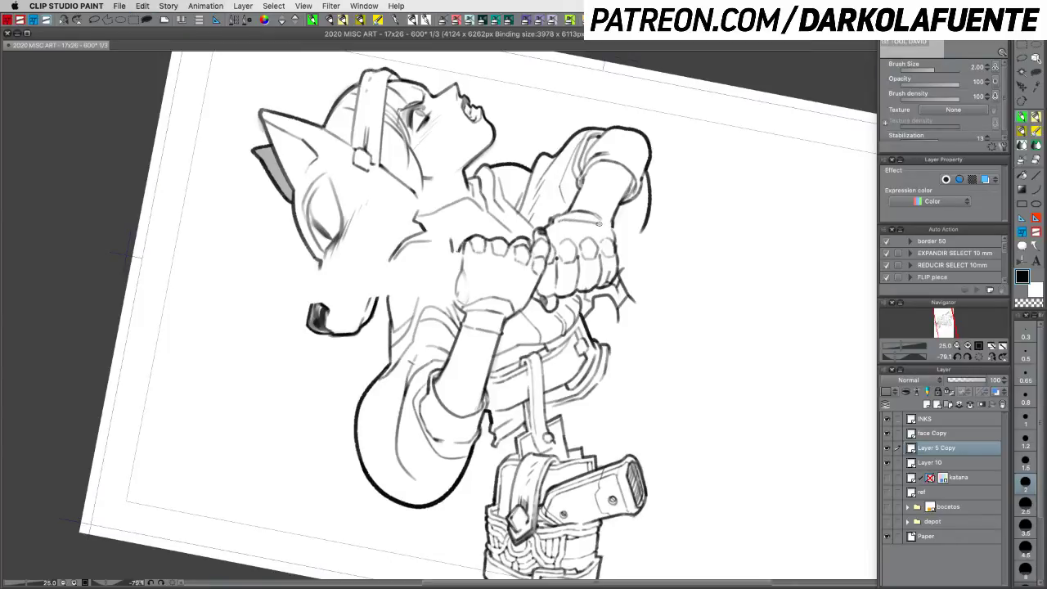
pyautogui.moveTo(681, 236); pyautogui.dragTo(654, 409)
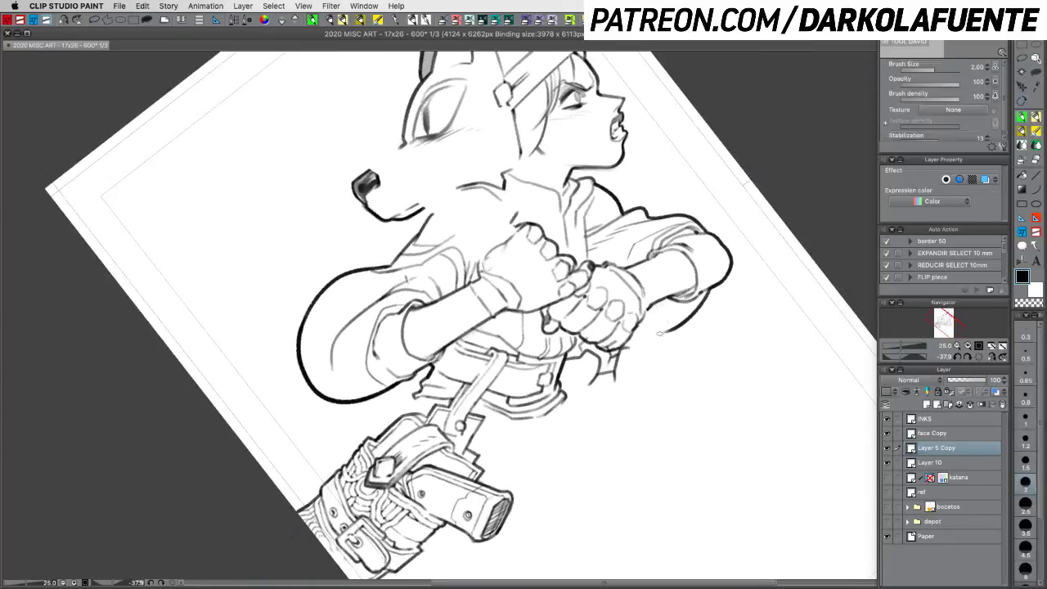
pyautogui.press('c')
pyautogui.press('c')
pyautogui.press('c')
pyautogui.press('c')
pyautogui.press('r')
pyautogui.moveTo(678, 299)
pyautogui.mouseDown()
pyautogui.moveTo(686, 370)
pyautogui.moveTo(674, 408)
pyautogui.mouseUp()
pyautogui.press('c')
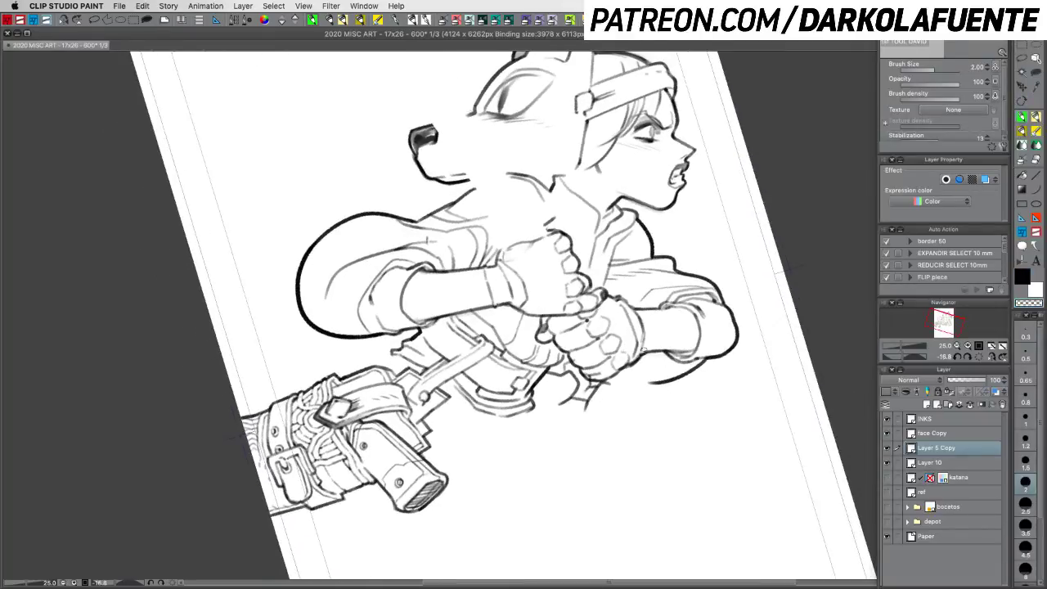
pyautogui.press('r')
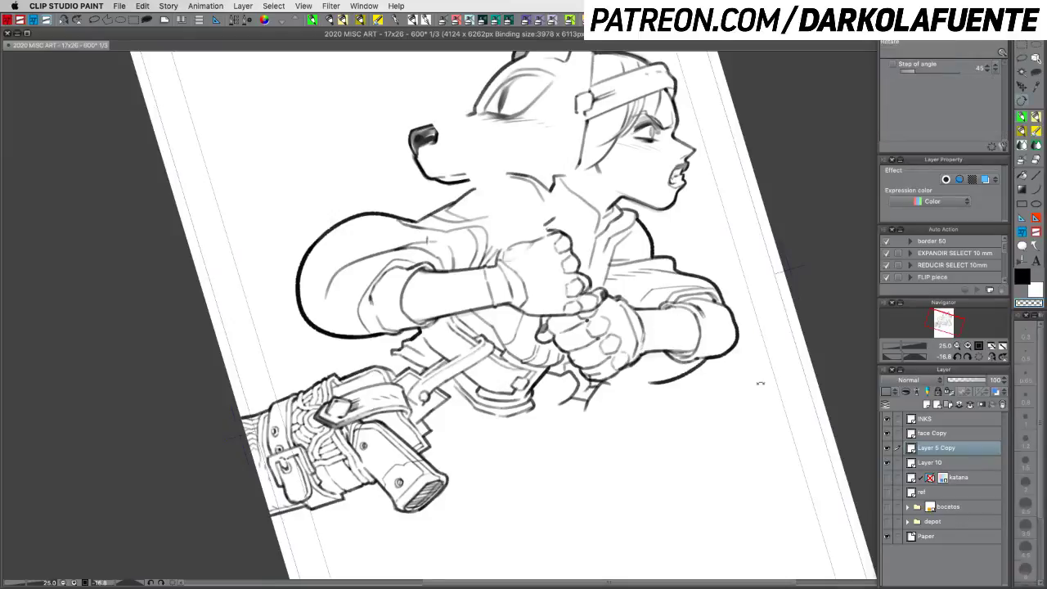
pyautogui.moveTo(760, 379); pyautogui.dragTo(731, 423)
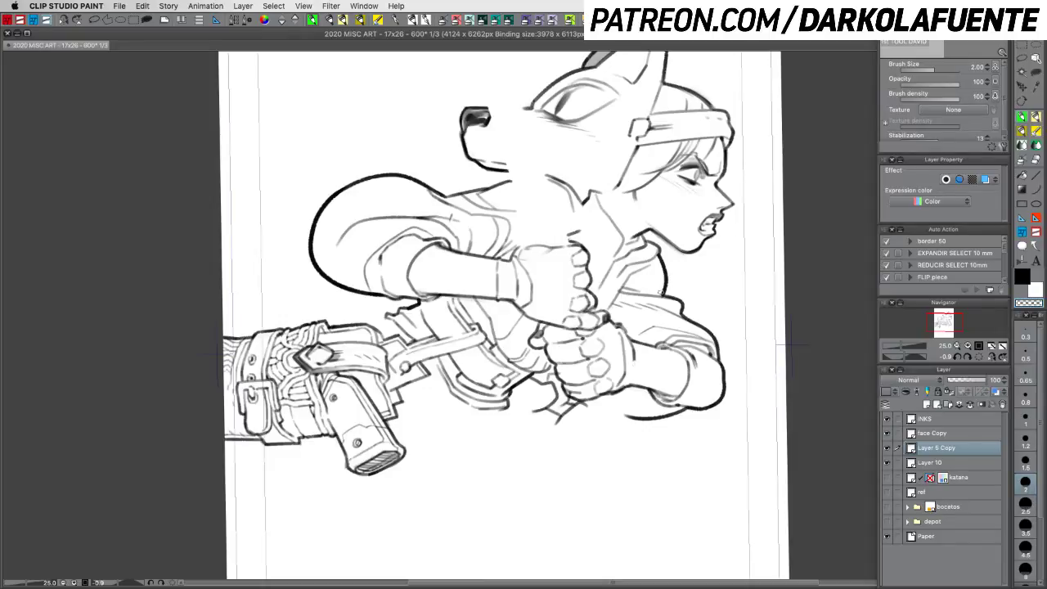
# Step: Retouch the fine lines on the lower hand's forearm at brush size 1.5, alternating ink and transparent strokes
pyautogui.click(1031, 460)
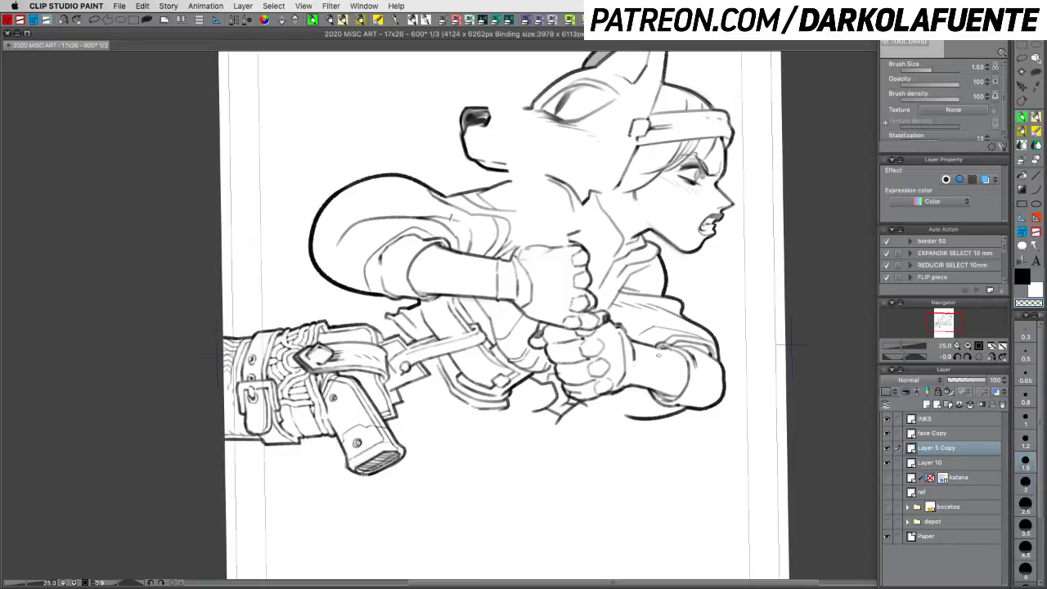
pyautogui.press('c')
pyautogui.press('c')
pyautogui.press('r')
pyautogui.moveTo(699, 312)
pyautogui.mouseDown()
pyautogui.moveTo(773, 338)
pyautogui.moveTo(766, 264)
pyautogui.mouseUp()
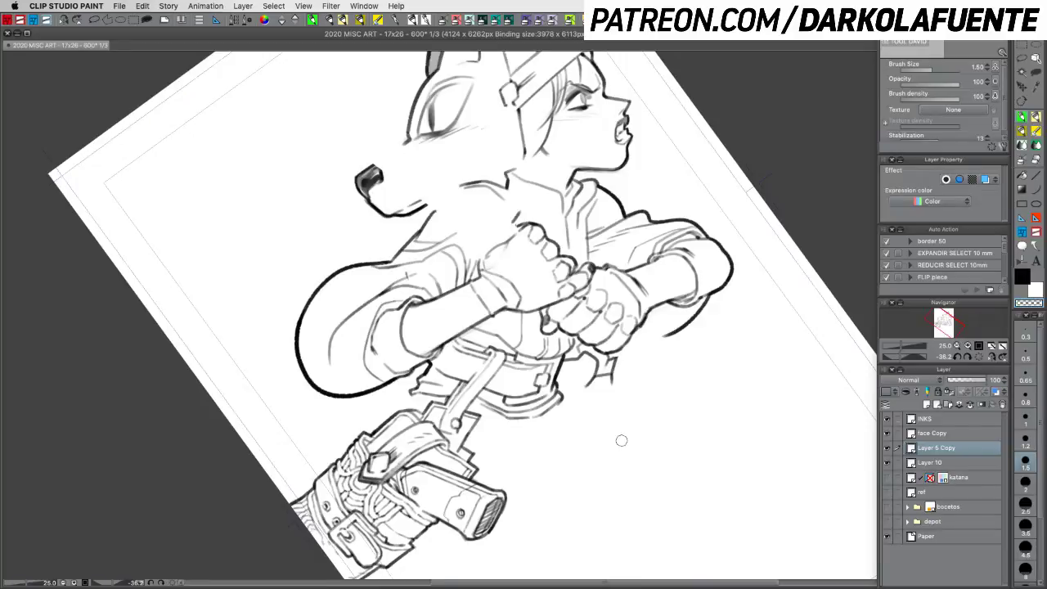
pyautogui.press('c')
# Step: Show the katana layer again and touch up the torn cloth lines beside the sword handle at brush size 2
pyautogui.click(888, 477)
pyautogui.press('r')
pyautogui.moveTo(796, 444)
pyautogui.mouseDown()
pyautogui.moveTo(642, 544)
pyautogui.moveTo(622, 541)
pyautogui.mouseUp()
pyautogui.click(1025, 484)
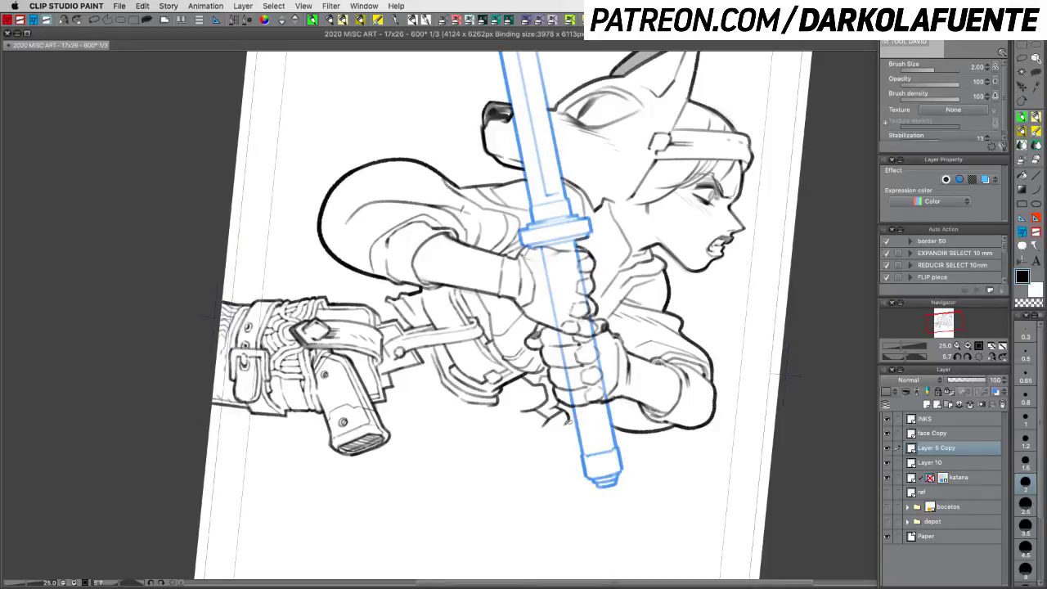
# Step: Erase the katana handle lines crossing both hands with transparent strokes on the katana layer, and save the file
pyautogui.press('c')
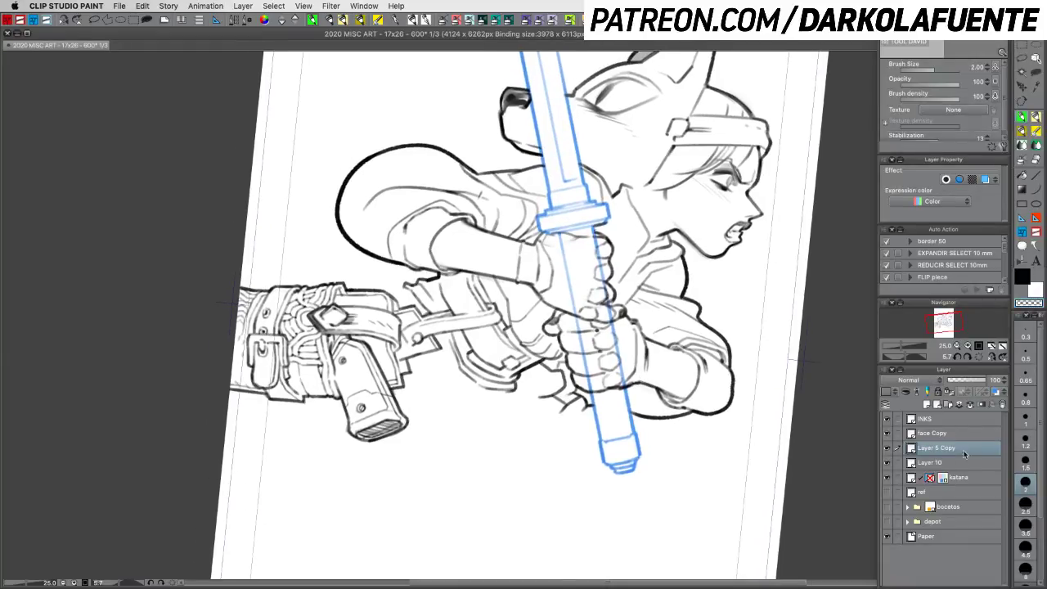
pyautogui.click(963, 477)
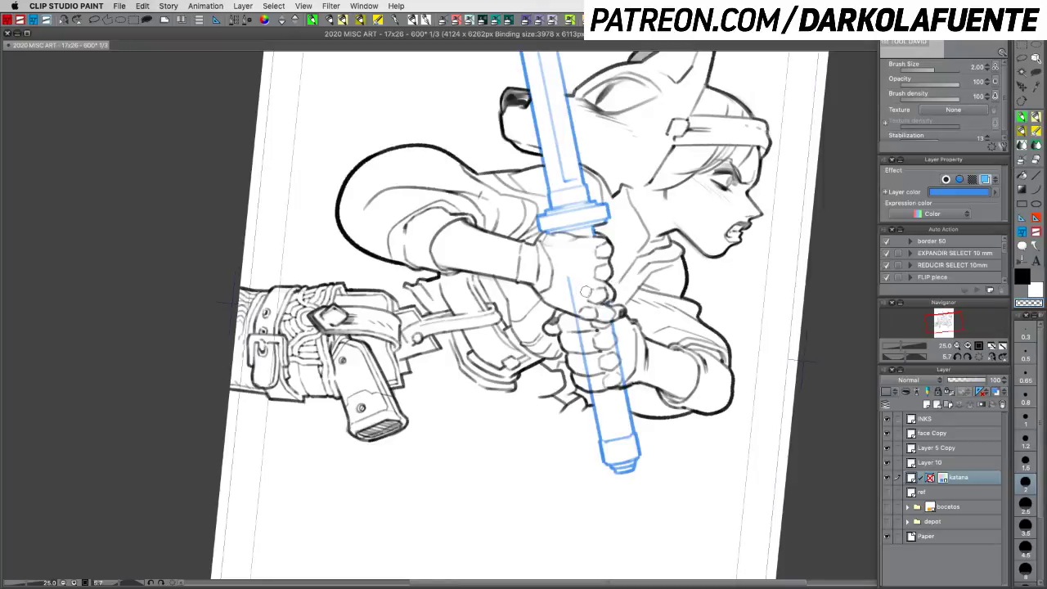
pyautogui.moveTo(609, 350)
pyautogui.mouseDown()
pyautogui.moveTo(611, 329)
pyautogui.moveTo(622, 380)
pyautogui.moveTo(625, 334)
pyautogui.mouseUp()
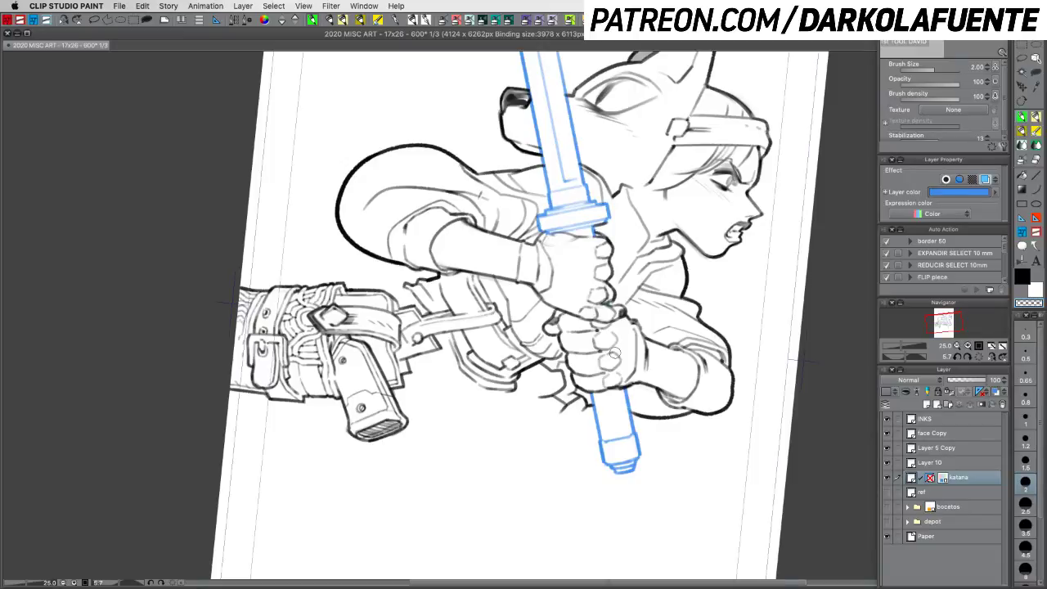
pyautogui.press('super+s')
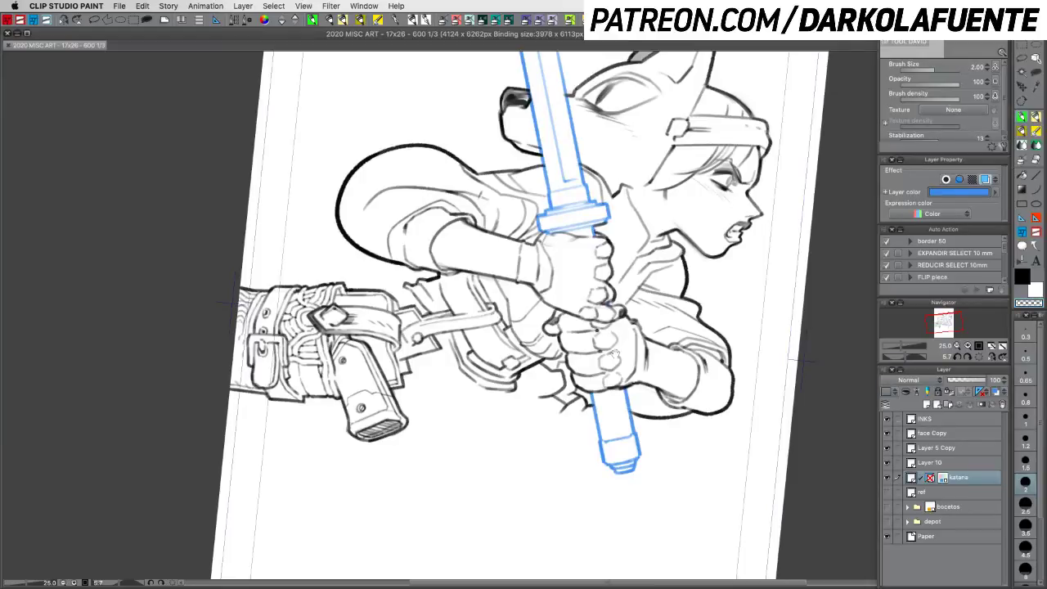
# Step: Turn off the katana layer's blue layer color and compare the whole drawing with that layer hidden and shown
pyautogui.moveTo(672, 239); pyautogui.dragTo(640, 308)
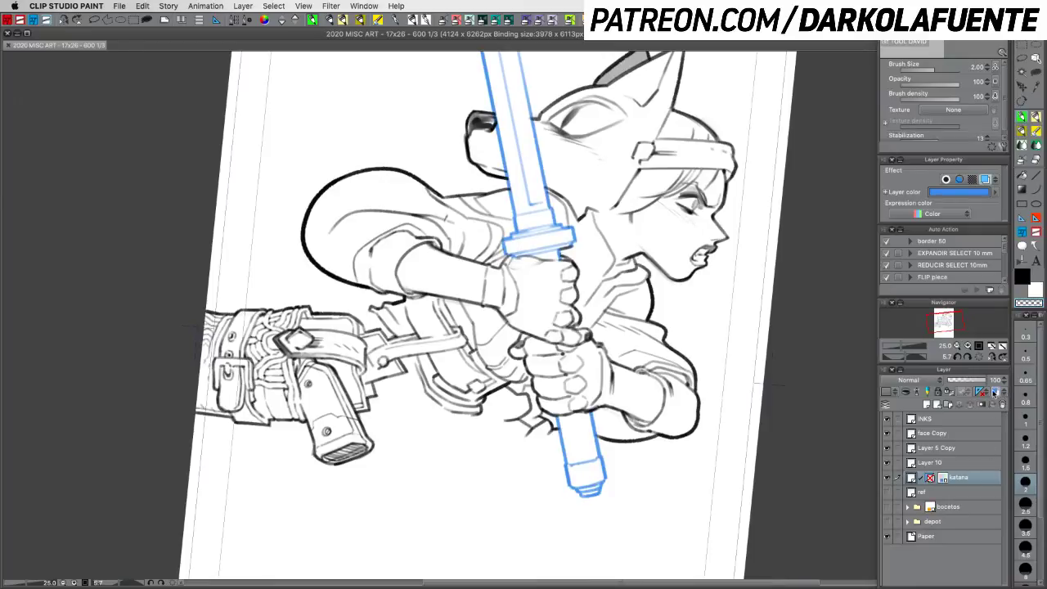
pyautogui.click(996, 394)
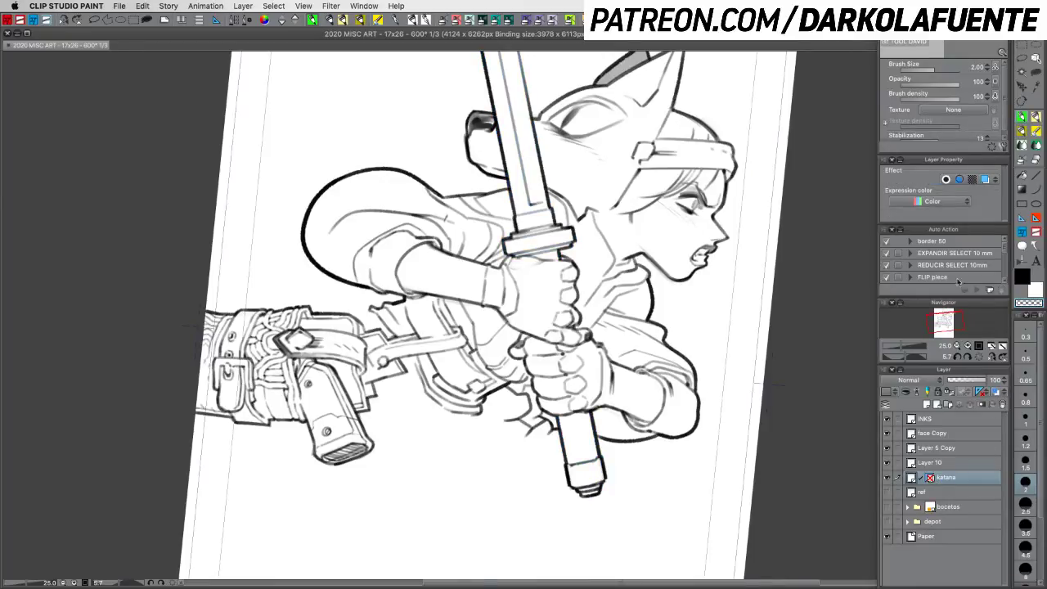
pyautogui.click(957, 346)
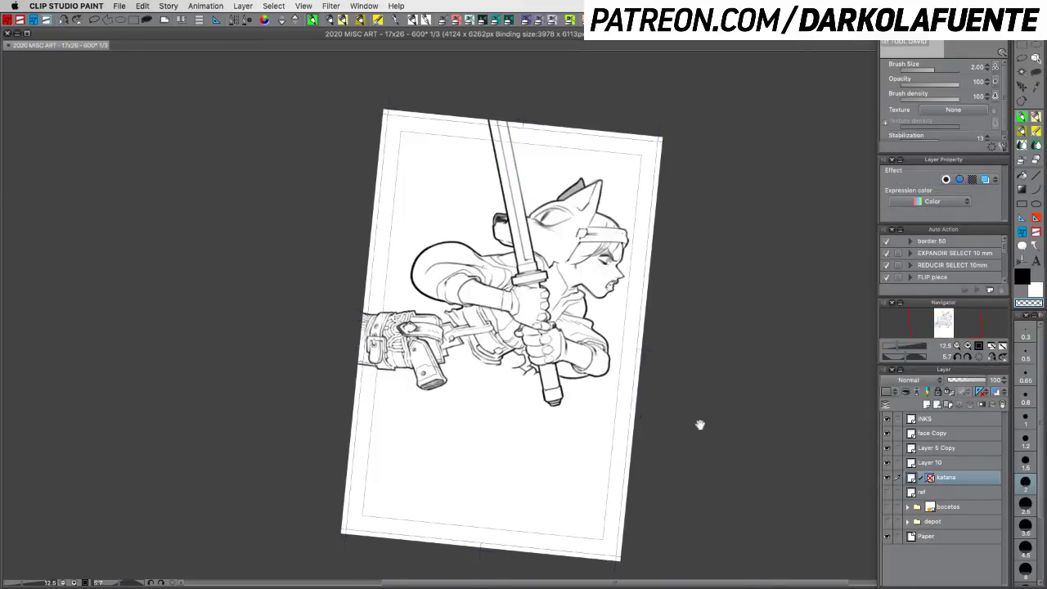
pyautogui.moveTo(697, 421); pyautogui.dragTo(688, 442)
pyautogui.click(889, 478)
pyautogui.click(889, 478)
pyautogui.click(890, 478)
pyautogui.click(890, 479)
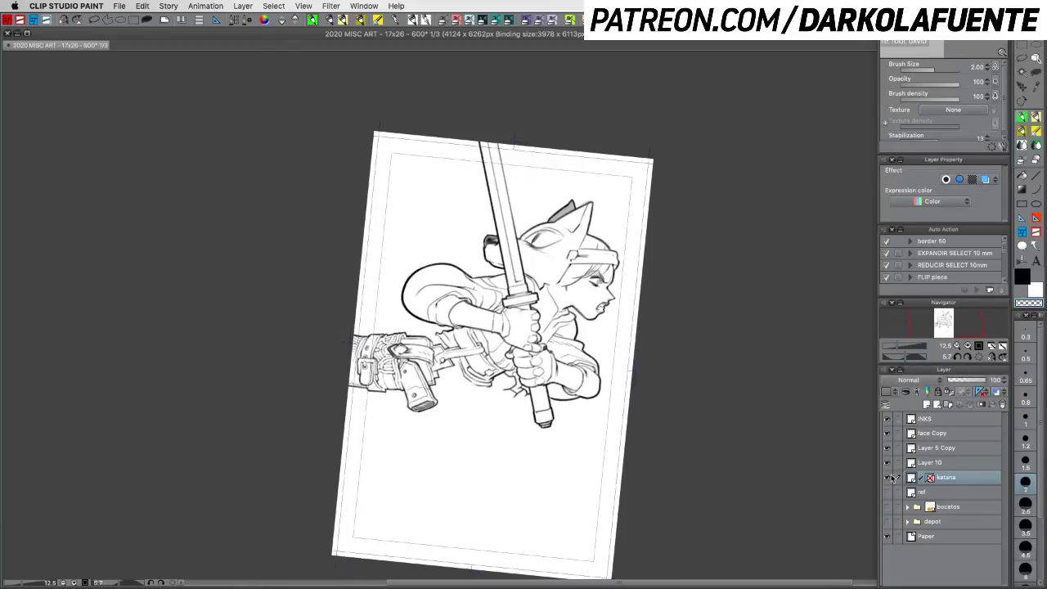
pyautogui.click(889, 478)
pyautogui.click(890, 479)
# Step: Check Layer 10 and Layer 5 Copy by toggling their visibility, and merge each down into the katana layer
pyautogui.click(955, 463)
pyautogui.click(887, 463)
pyautogui.click(888, 463)
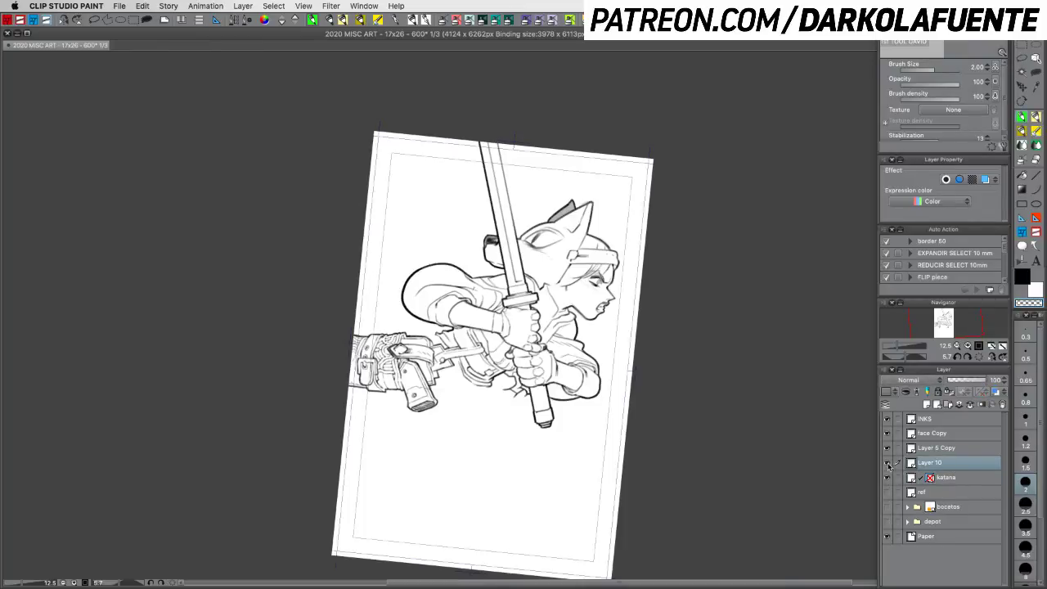
pyautogui.press('super+e')
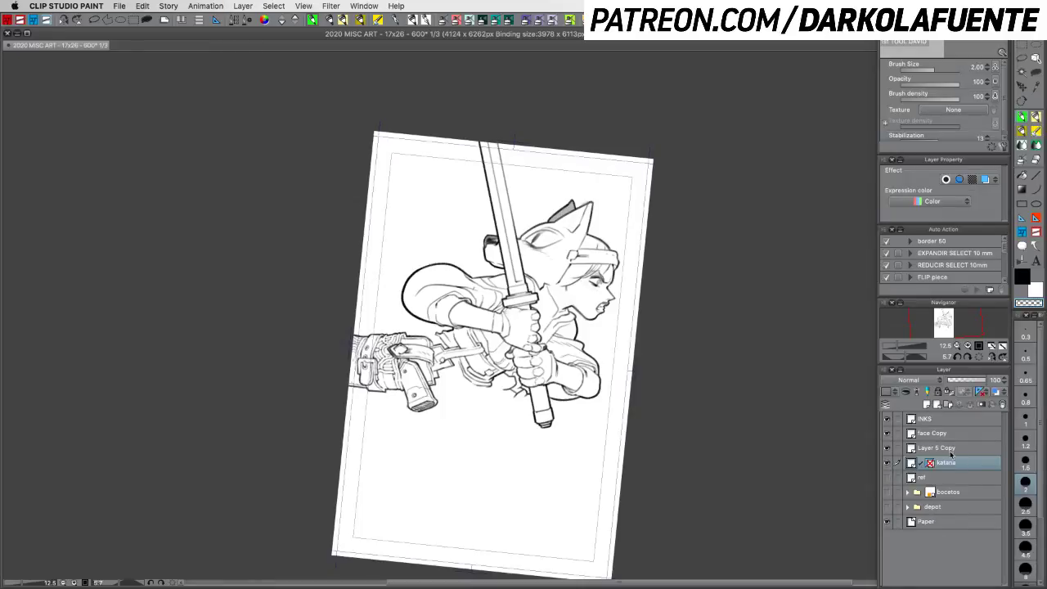
pyautogui.click(949, 449)
pyautogui.click(888, 448)
pyautogui.click(888, 448)
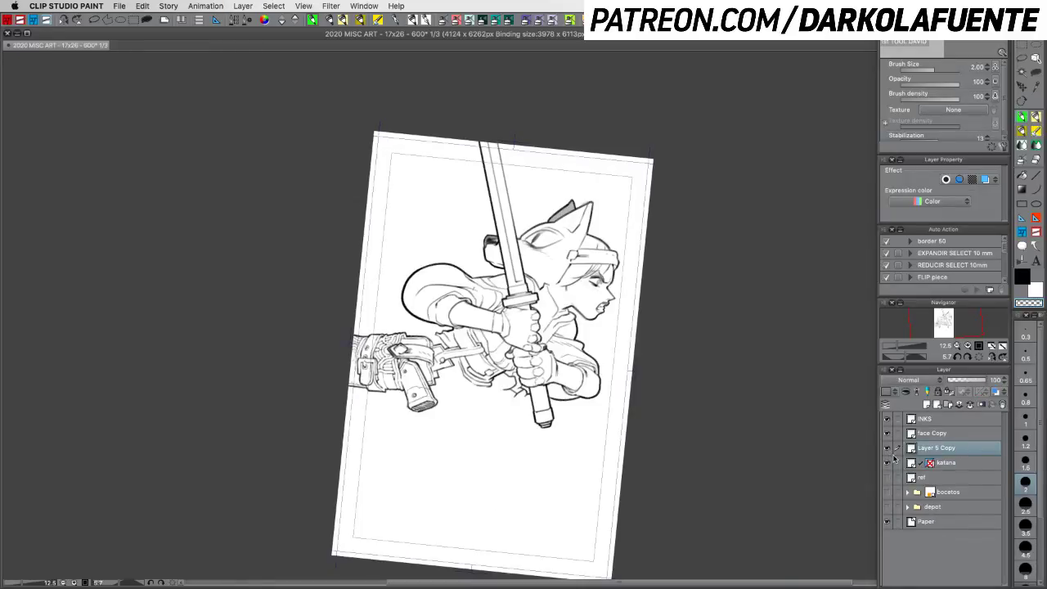
pyautogui.press('super+e')
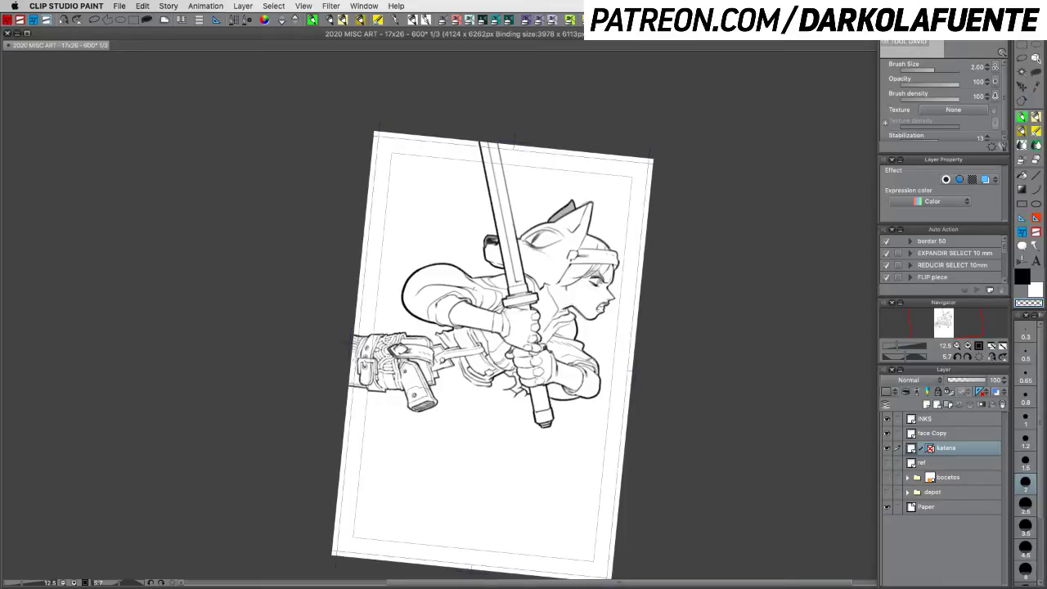
# Step: Reinforce the lines where the animal mask's lower edge meets the neck, using the inking brush and the watercolor brush on the katana layer
pyautogui.press('r')
pyautogui.moveTo(634, 350); pyautogui.dragTo(643, 306)
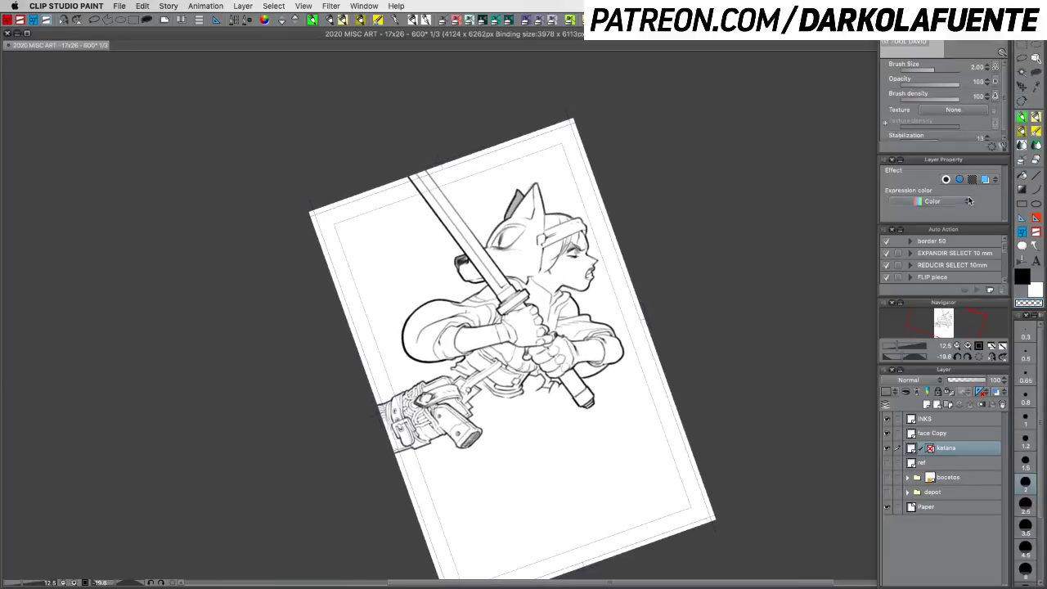
pyautogui.click(968, 346)
pyautogui.click(968, 346)
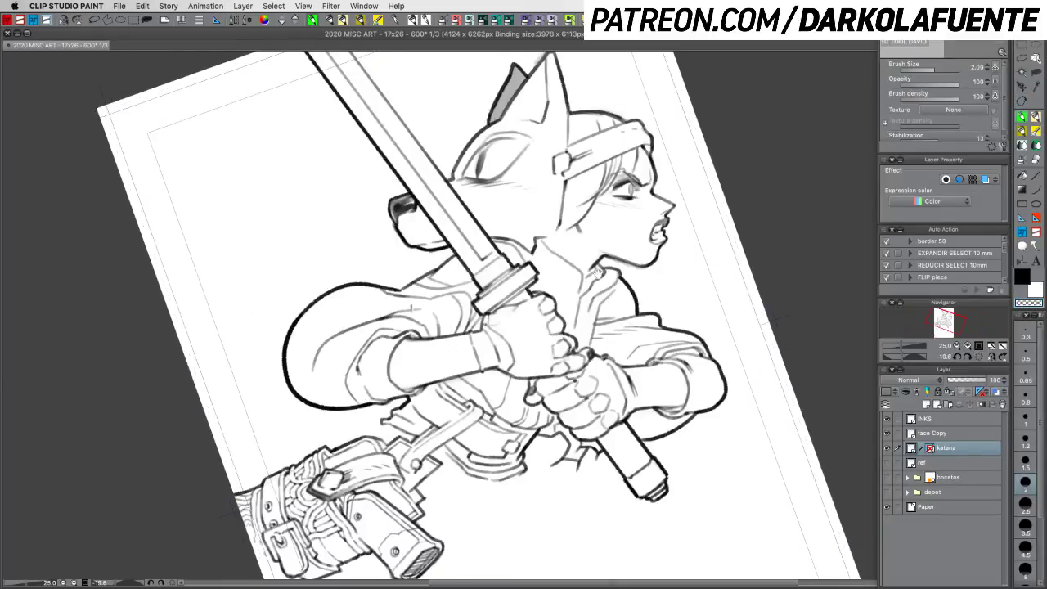
pyautogui.click(1021, 117)
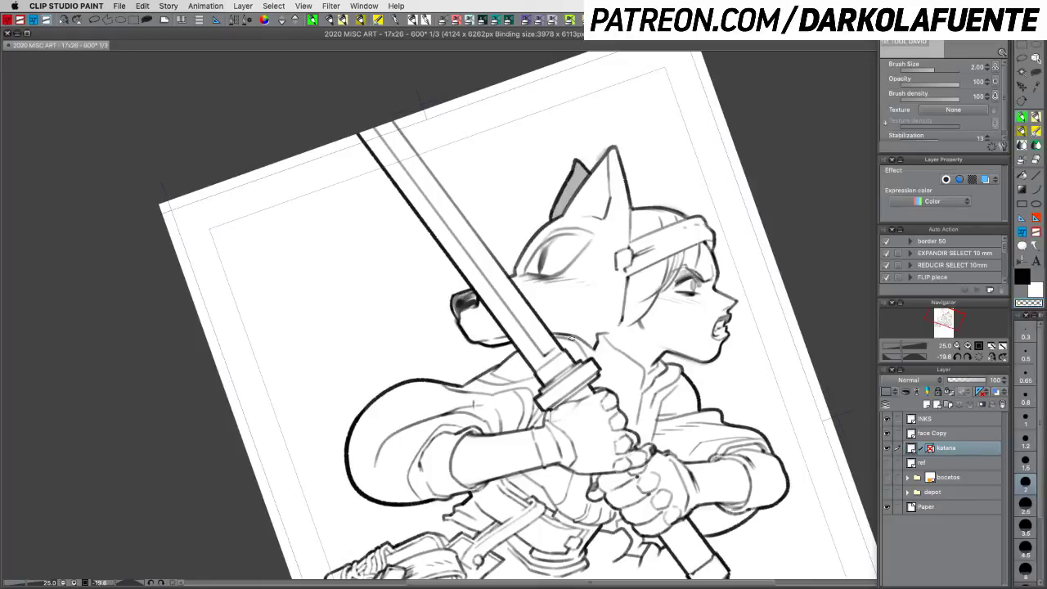
pyautogui.press('c')
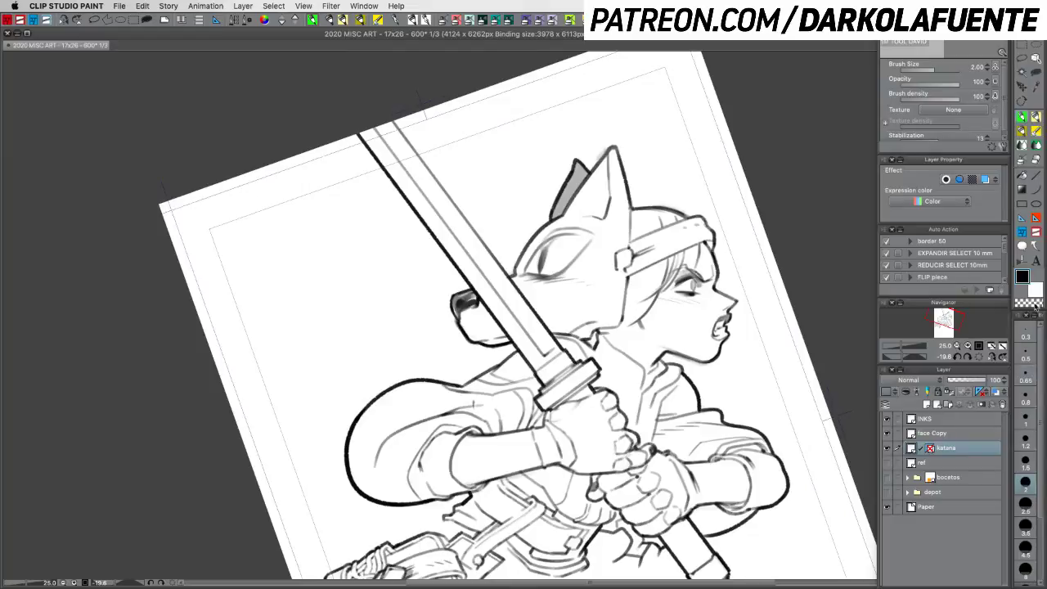
pyautogui.click(1036, 144)
pyautogui.moveTo(588, 325); pyautogui.dragTo(613, 322)
# Step: Draw thin curved fur lines across the animal mask's cheek with the watercolor brush at size 0.5, cleaning them with transparent color
pyautogui.moveTo(700, 321)
pyautogui.mouseDown()
pyautogui.moveTo(755, 267)
pyautogui.moveTo(755, 250)
pyautogui.mouseUp()
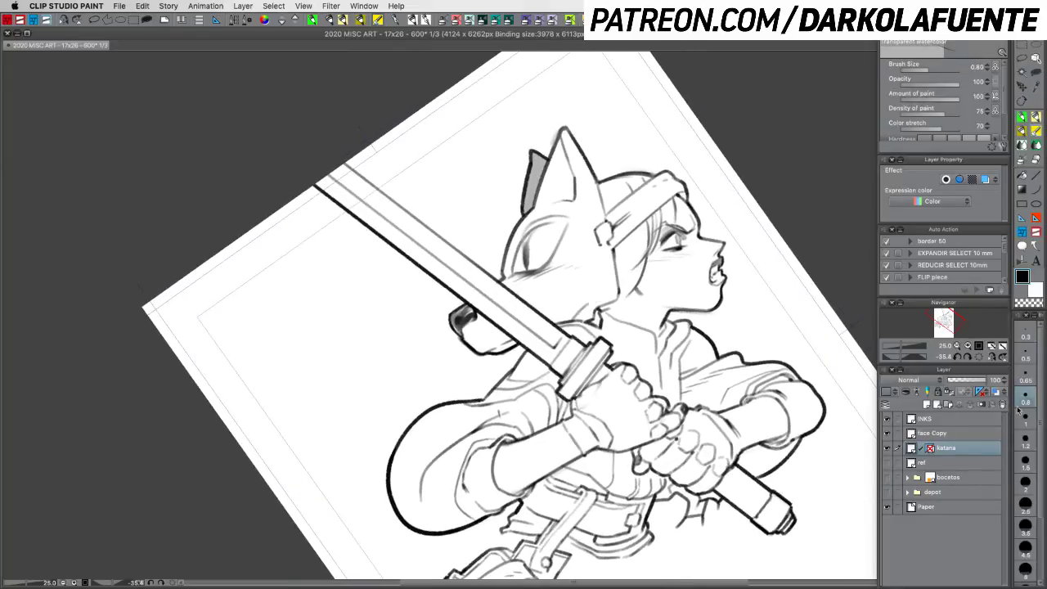
pyautogui.click(1025, 373)
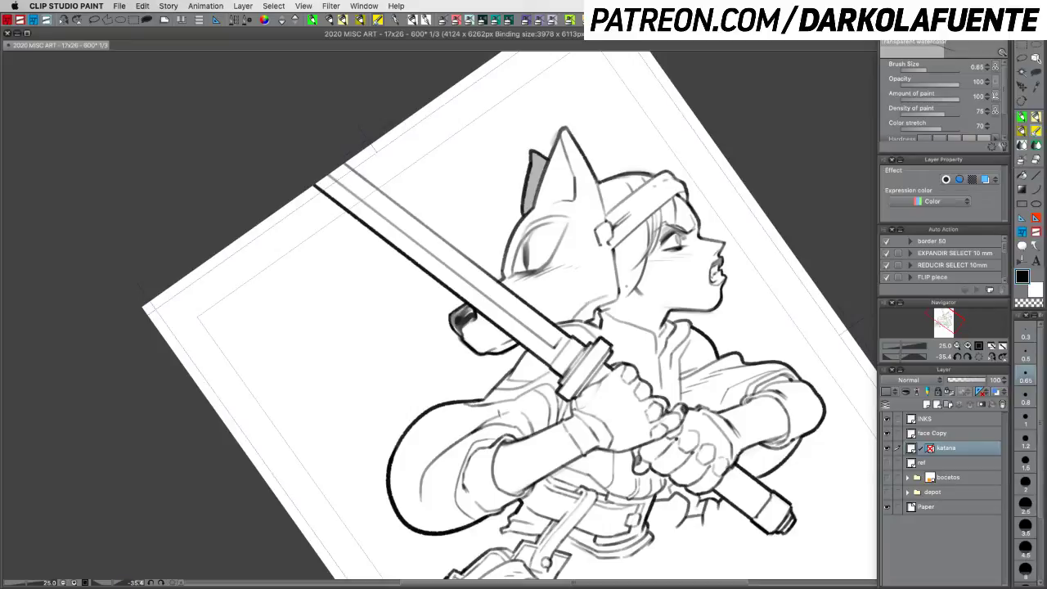
pyautogui.hotkey('shift', 'space')
pyautogui.moveTo(727, 345)
pyautogui.mouseDown()
pyautogui.moveTo(696, 429)
pyautogui.moveTo(718, 355)
pyautogui.mouseUp()
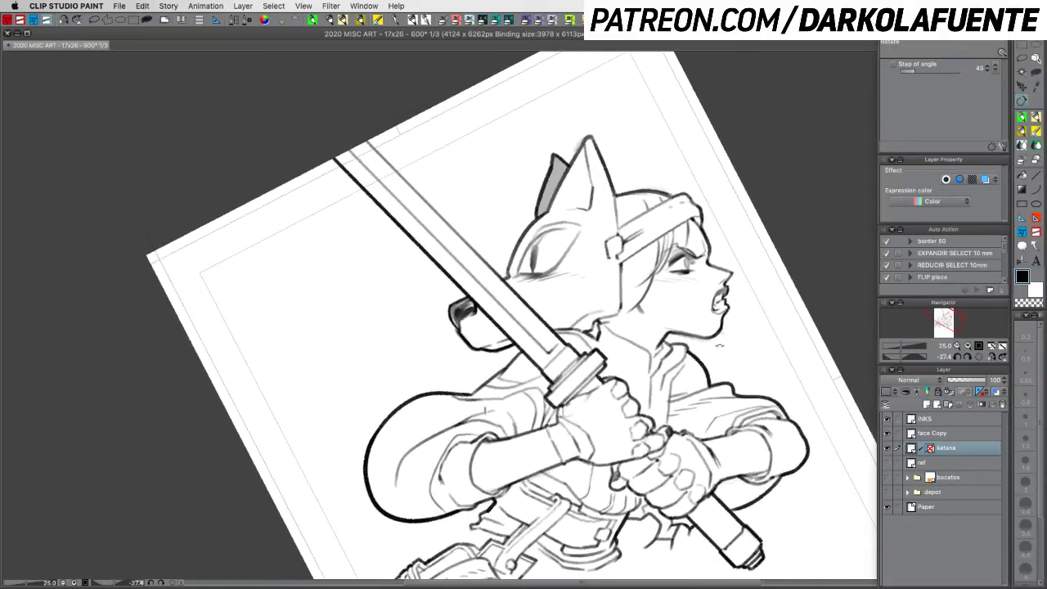
pyautogui.click(1025, 353)
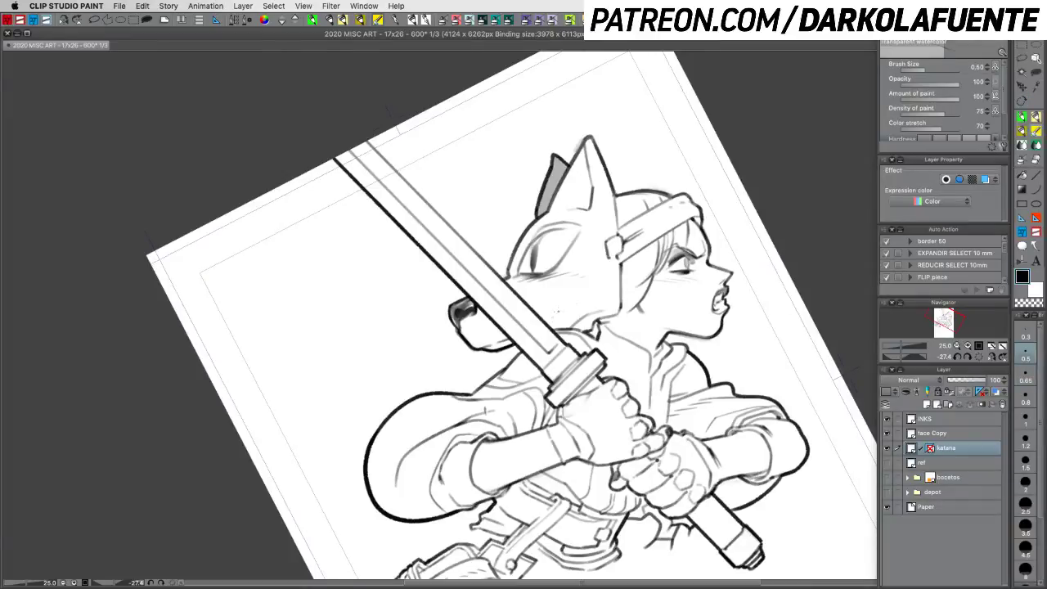
pyautogui.moveTo(546, 315); pyautogui.dragTo(576, 293)
pyautogui.moveTo(579, 303); pyautogui.dragTo(626, 292)
pyautogui.moveTo(560, 301)
pyautogui.mouseDown()
pyautogui.moveTo(571, 294)
pyautogui.moveTo(571, 309)
pyautogui.mouseUp()
pyautogui.press('c')
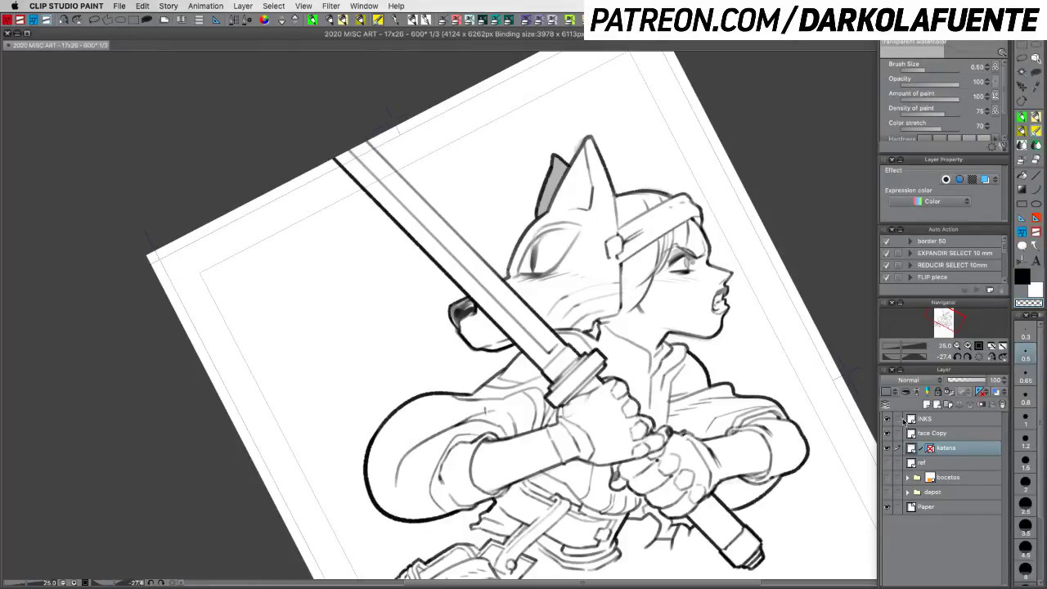
# Step: Merge the face Copy layer down into the katana layer
pyautogui.click(925, 433)
pyautogui.press('super+e')
pyautogui.press('c')
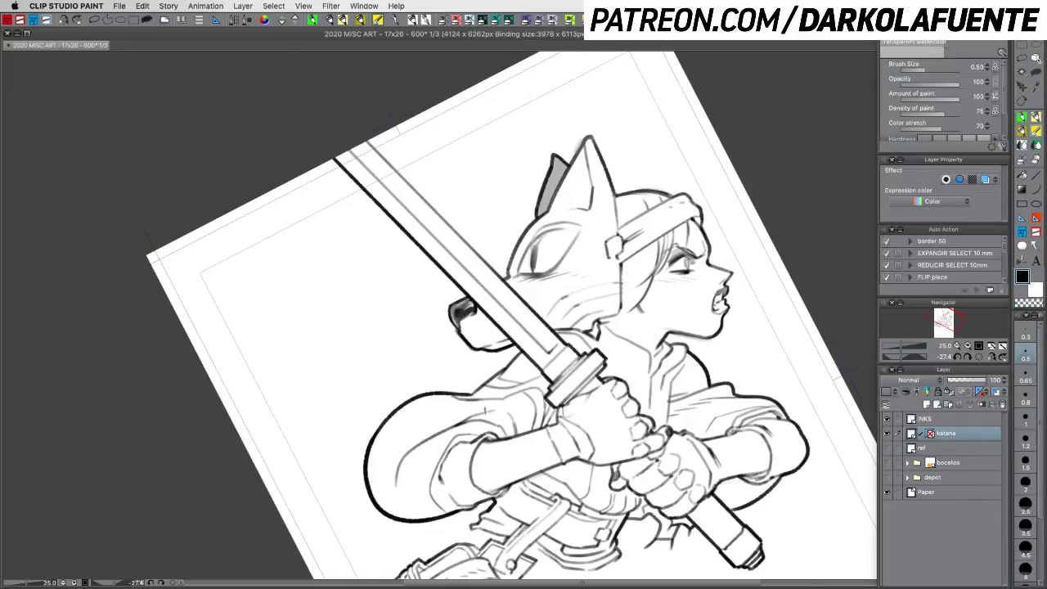
# Step: Shade the iris of the animal mask's eye grey with the marker pen at size 2.5 and opacity 30
pyautogui.press('super+z')
pyautogui.press('c')
pyautogui.press('c')
pyautogui.press('c')
pyautogui.press('r')
pyautogui.moveTo(725, 351)
pyautogui.mouseDown()
pyautogui.moveTo(694, 413)
pyautogui.moveTo(694, 403)
pyautogui.mouseUp()
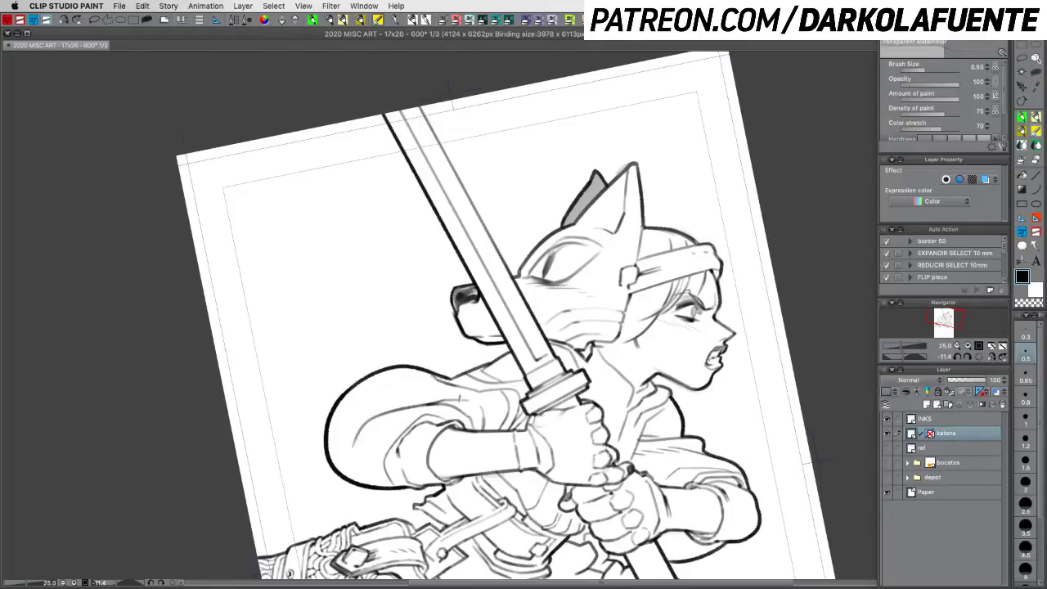
pyautogui.press('c')
pyautogui.press('p')
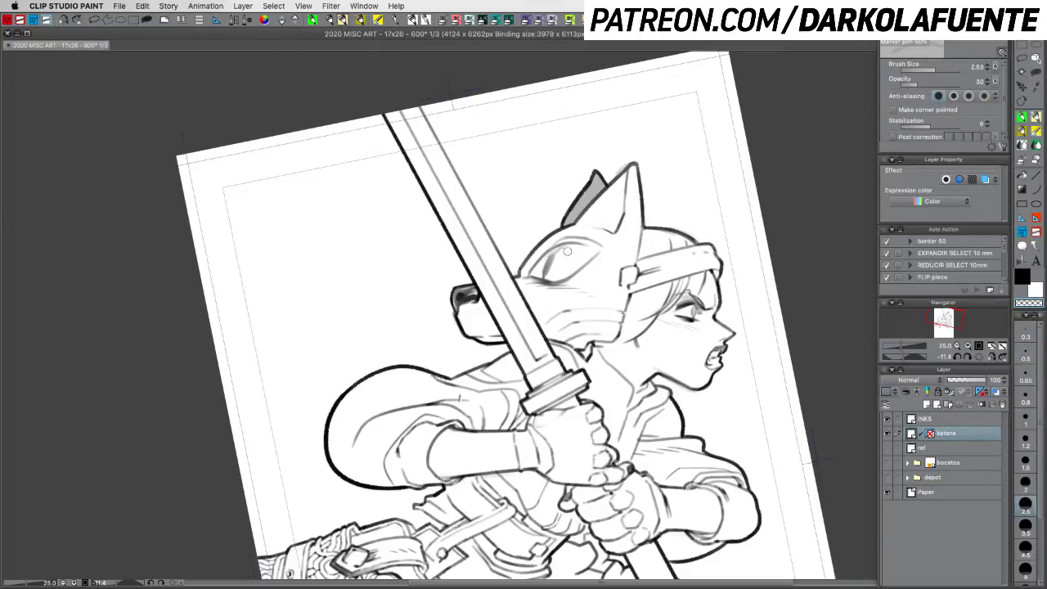
pyautogui.moveTo(556, 256)
pyautogui.mouseDown()
pyautogui.moveTo(542, 273)
pyautogui.moveTo(560, 250)
pyautogui.moveTo(552, 271)
pyautogui.mouseUp()
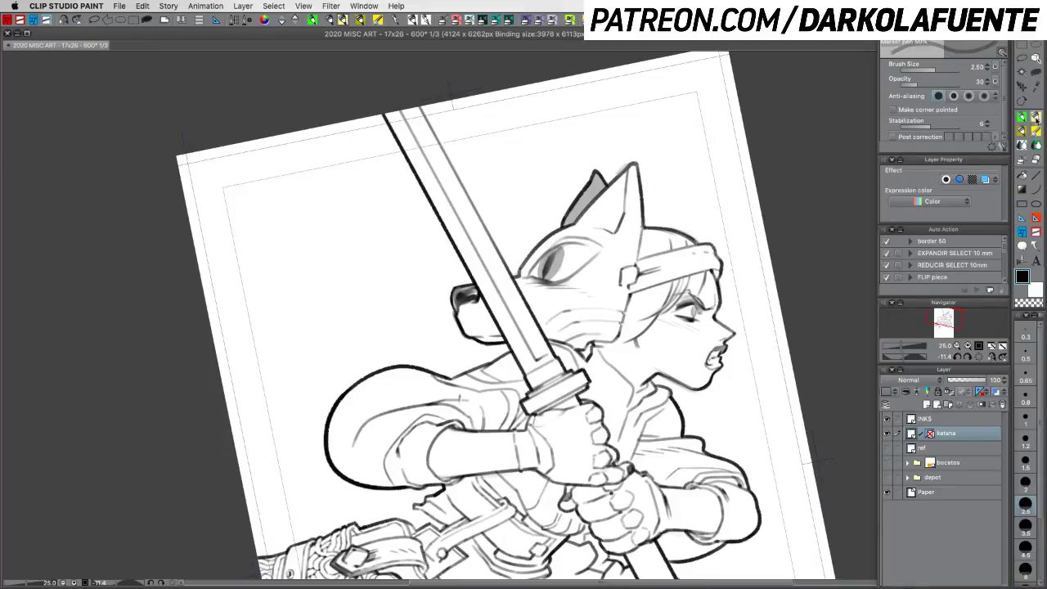
# Step: Refine the mask's eye with the watercolor brush at sizes 0.3 and 0.5, and clear a small highlight beside the pupil with transparent color
pyautogui.click(1037, 135)
pyautogui.click(1028, 334)
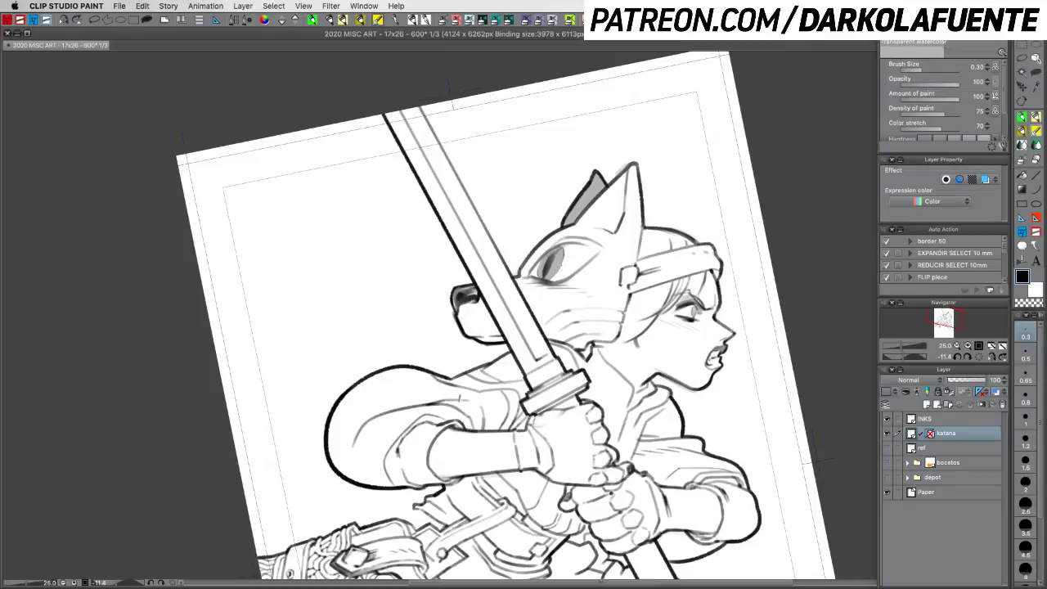
pyautogui.press('super+z')
pyautogui.press('super+z')
pyautogui.press('c')
pyautogui.press('c')
pyautogui.press('c')
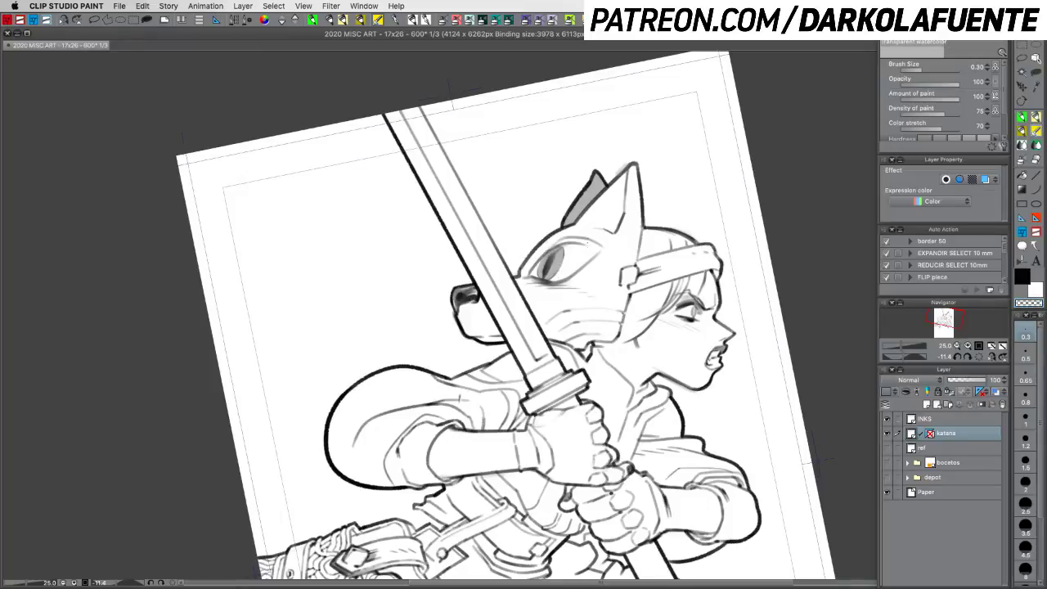
pyautogui.press('c')
pyautogui.click(1026, 357)
pyautogui.press('c')
pyautogui.moveTo(563, 254); pyautogui.dragTo(561, 255)
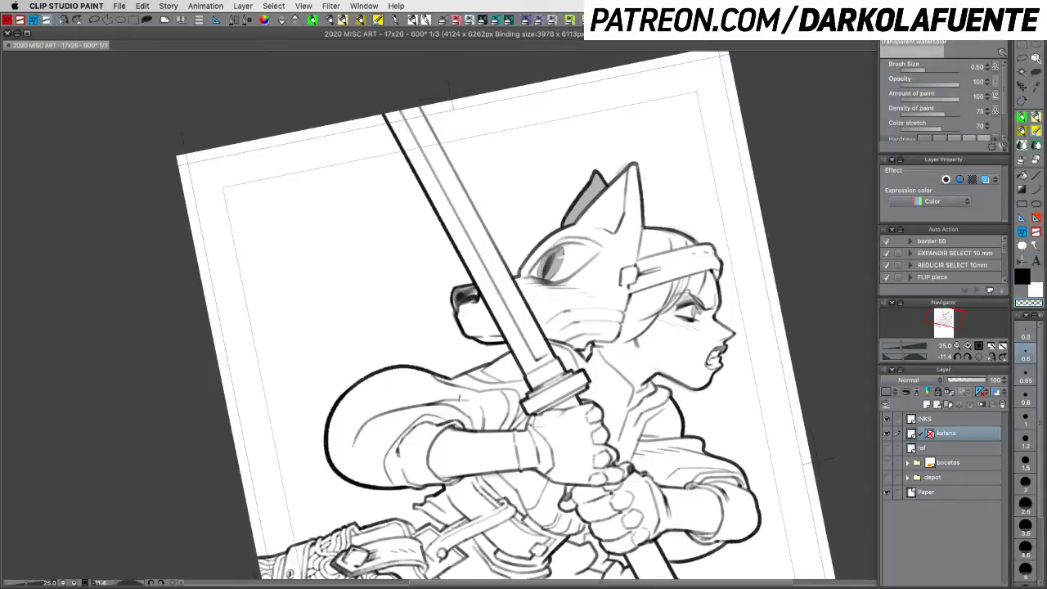
# Step: Add a small fang detail to the mask's mouth beside the blade at brush size 0.5, and save the file
pyautogui.press('space')
pyautogui.moveTo(679, 445); pyautogui.dragTo(638, 375)
pyautogui.hotkey('shift', 'space')
pyautogui.moveTo(725, 436)
pyautogui.mouseDown()
pyautogui.moveTo(709, 466)
pyautogui.moveTo(717, 459)
pyautogui.mouseUp()
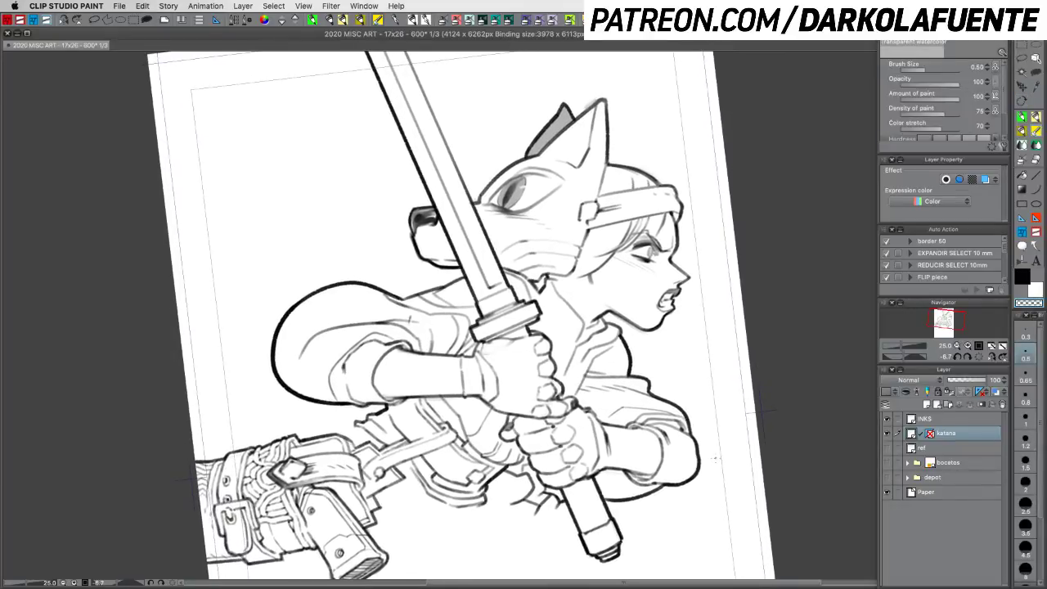
pyautogui.press('c')
pyautogui.press('super+z')
pyautogui.moveTo(431, 257); pyautogui.dragTo(439, 262)
pyautogui.press('super+s')
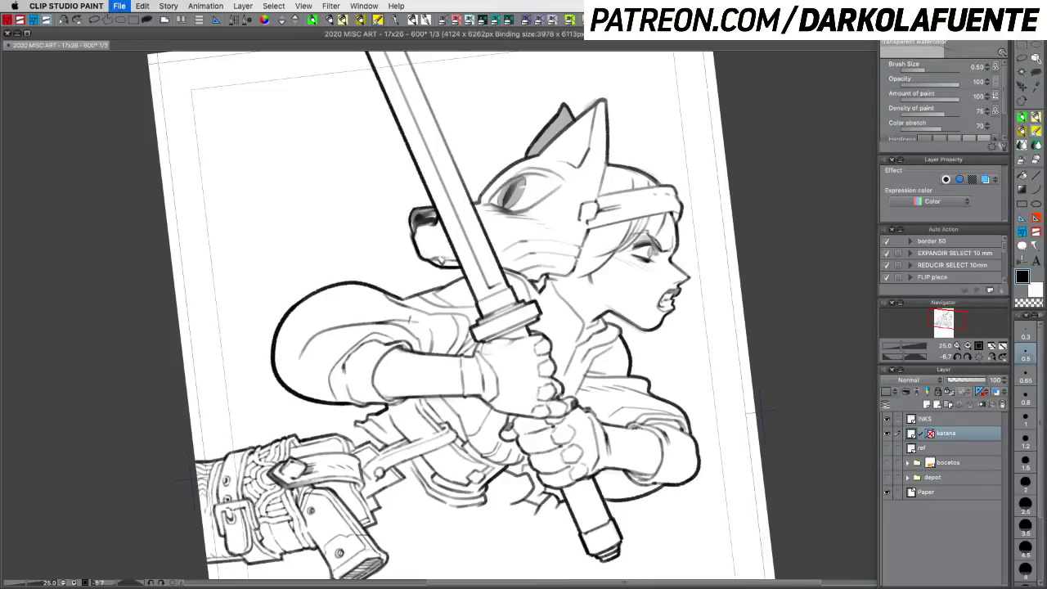
# Step: View the drawing with all panels hidden, and bring the panels back
pyautogui.press('Tab')
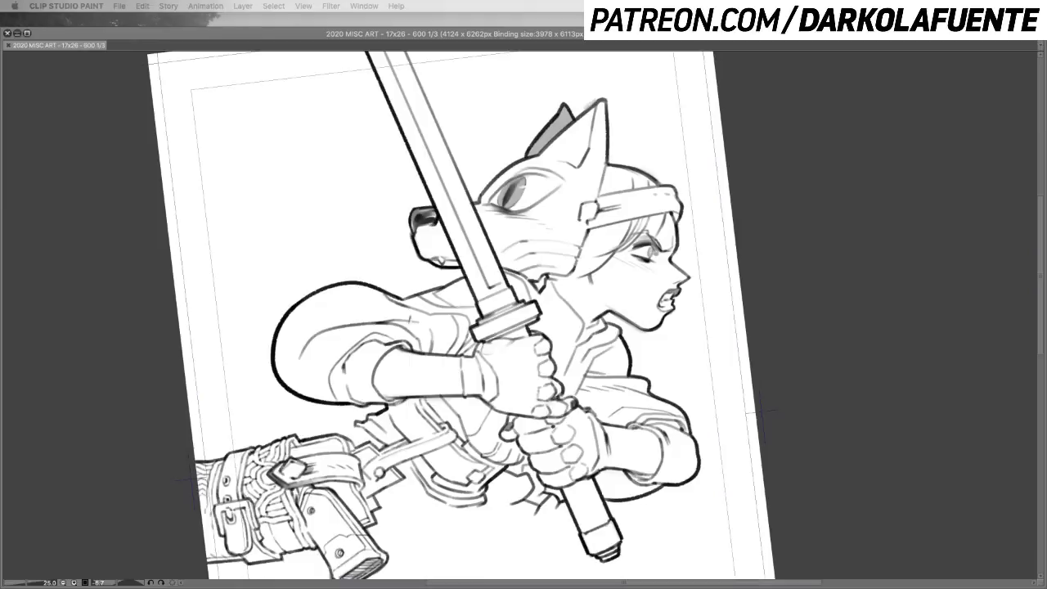
pyautogui.press('Tab')
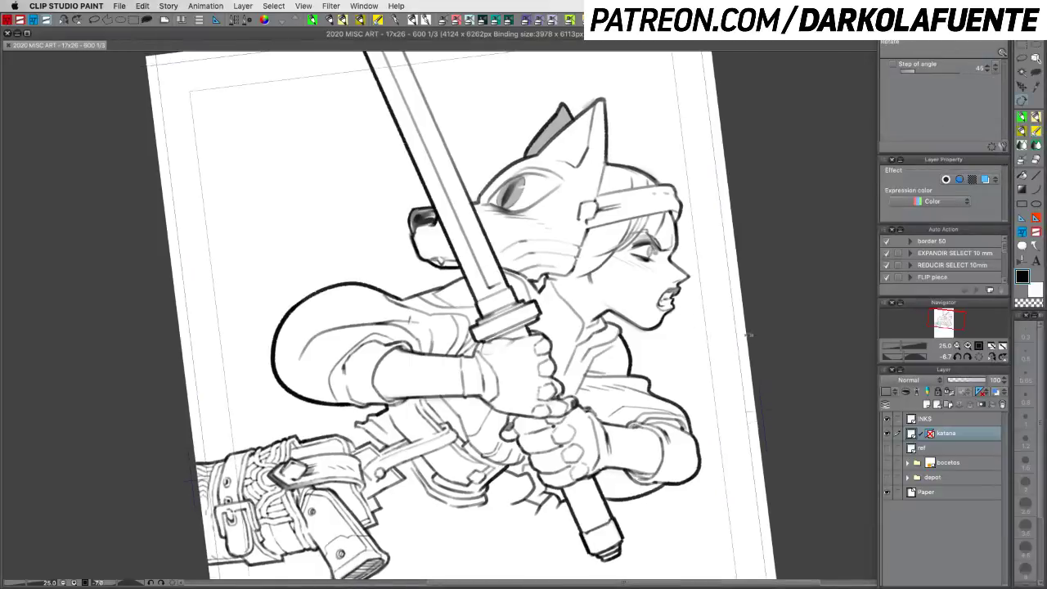
pyautogui.moveTo(553, 270); pyautogui.dragTo(549, 283)
pyautogui.press('super+z')
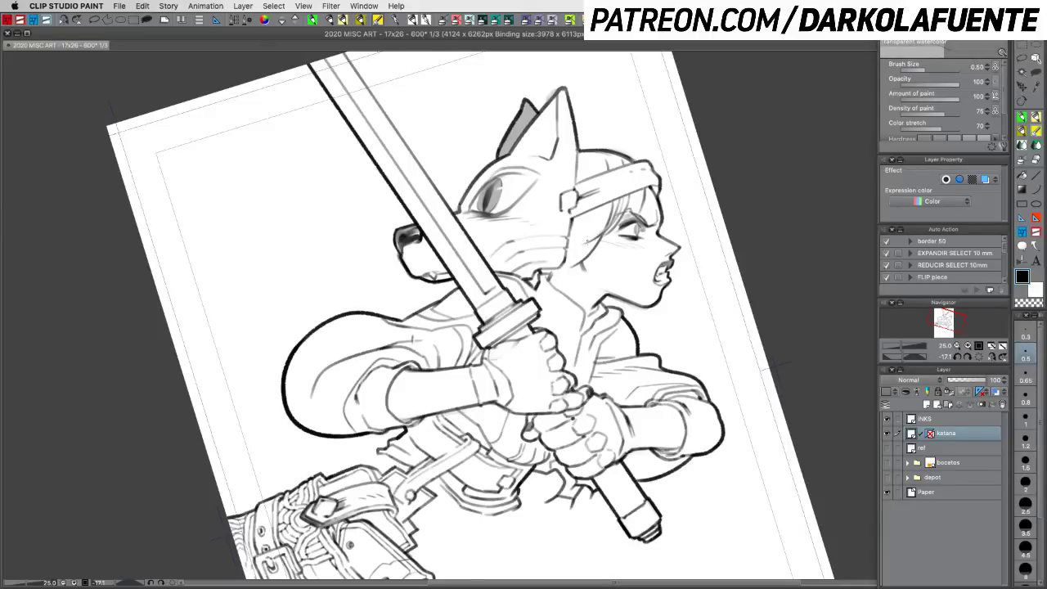
# Step: Clean up the neck and collar lines beside the mask with alternating black and transparent strokes at brush size 0.5
pyautogui.scroll(1, 544, 251)
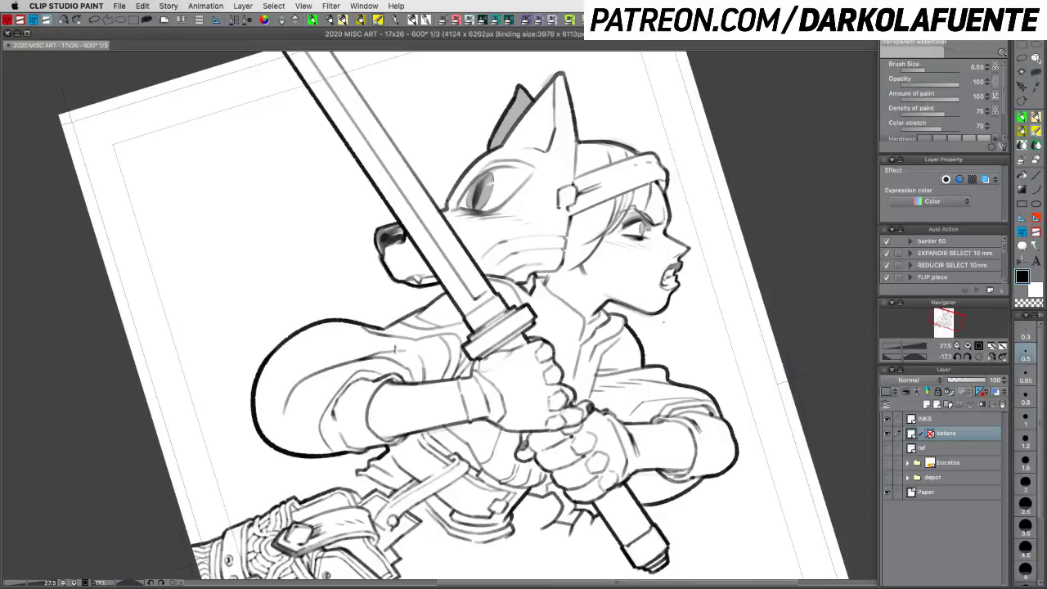
pyautogui.moveTo(709, 354); pyautogui.dragTo(678, 231)
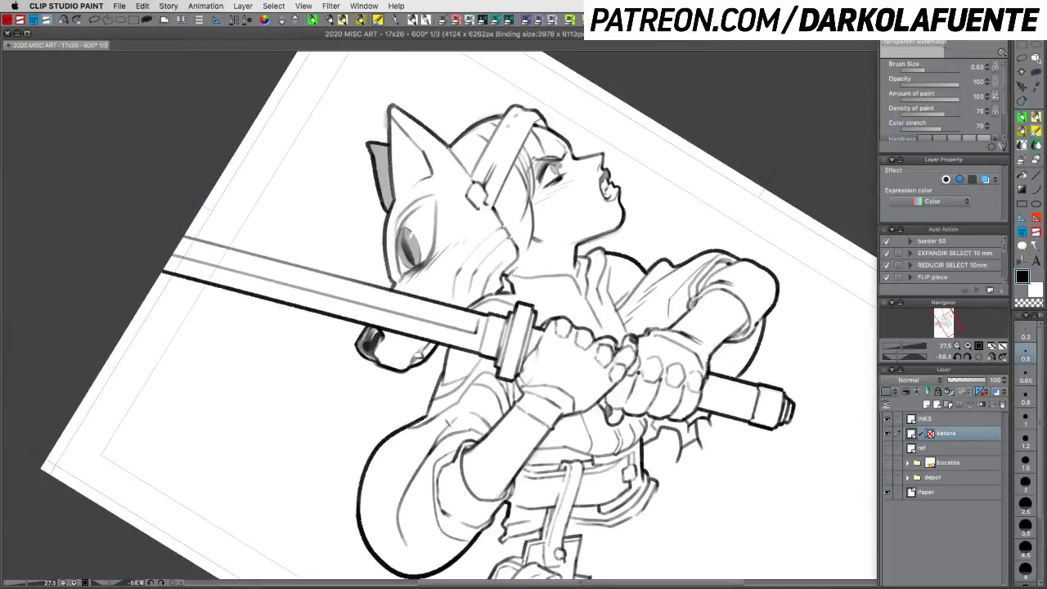
pyautogui.moveTo(516, 264); pyautogui.dragTo(515, 275)
pyautogui.press('c')
pyautogui.press('c')
pyautogui.moveTo(578, 248); pyautogui.dragTo(577, 268)
pyautogui.press('c')
pyautogui.press('c')
pyautogui.moveTo(555, 285)
pyautogui.mouseDown()
pyautogui.moveTo(513, 284)
pyautogui.moveTo(533, 276)
pyautogui.mouseUp()
pyautogui.hotkey('ctrl', 'z')
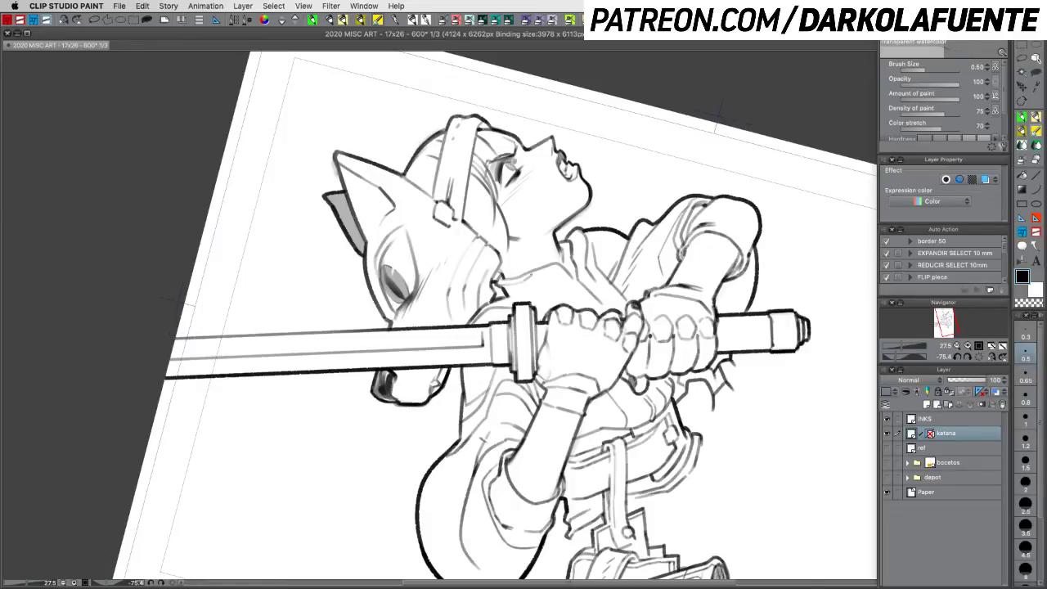
# Step: Refine the thin collar line below the neck with the watercolor brush at size 0.3
pyautogui.click(1025, 330)
pyautogui.moveTo(531, 275); pyautogui.dragTo(552, 268)
pyautogui.press('super+z')
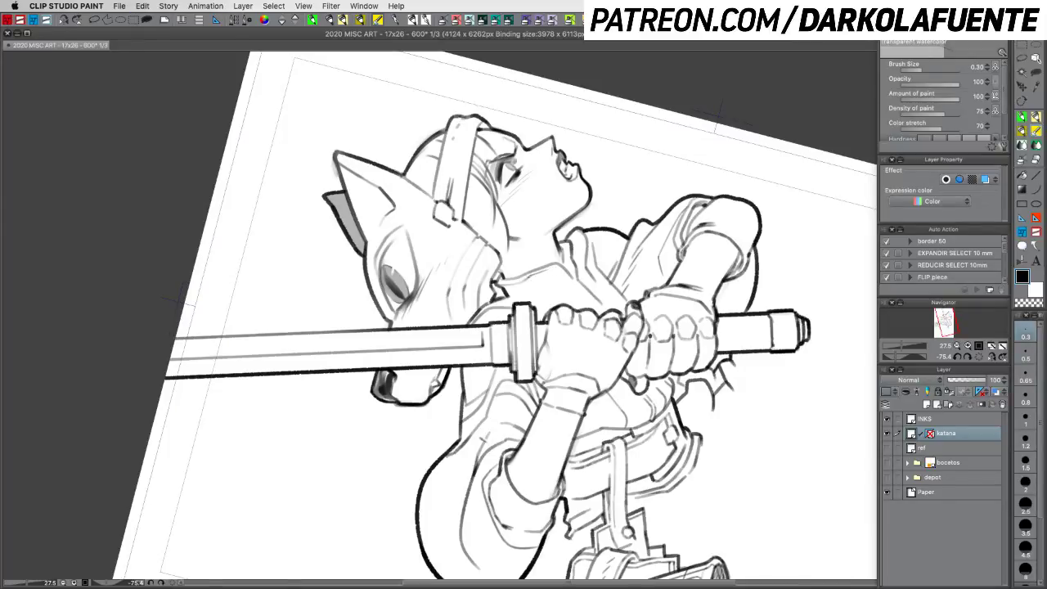
pyautogui.press('r')
pyautogui.moveTo(618, 310); pyautogui.dragTo(582, 393)
pyautogui.moveTo(627, 345); pyautogui.dragTo(624, 363)
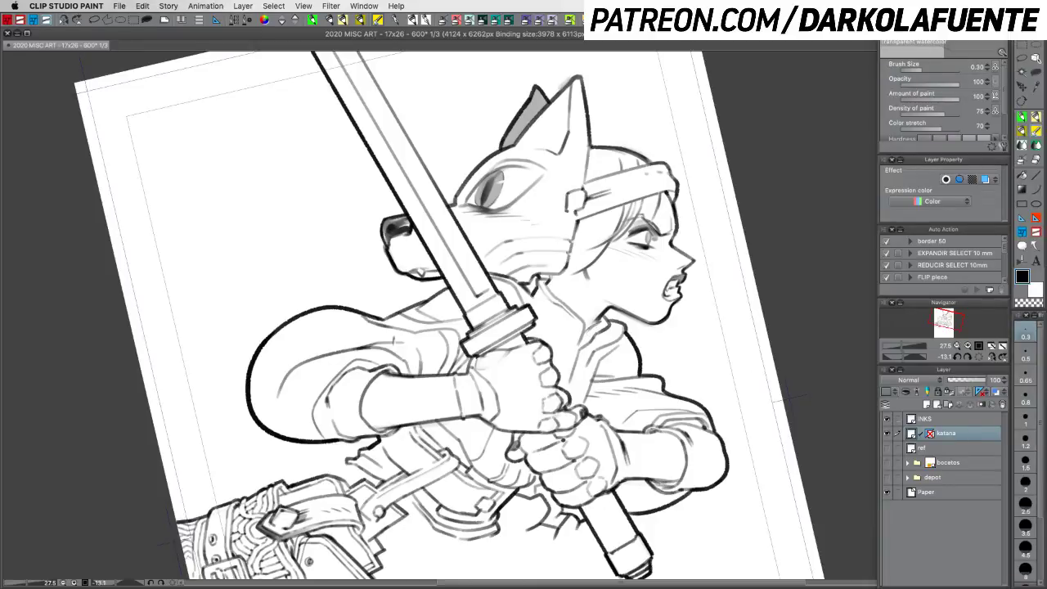
pyautogui.moveTo(589, 321); pyautogui.dragTo(605, 331)
# Step: Show the bocetos sketch folder beneath the inks, and check the ref layer by toggling its visibility, leaving it hidden
pyautogui.moveTo(661, 409); pyautogui.dragTo(581, 157)
pyautogui.click(887, 463)
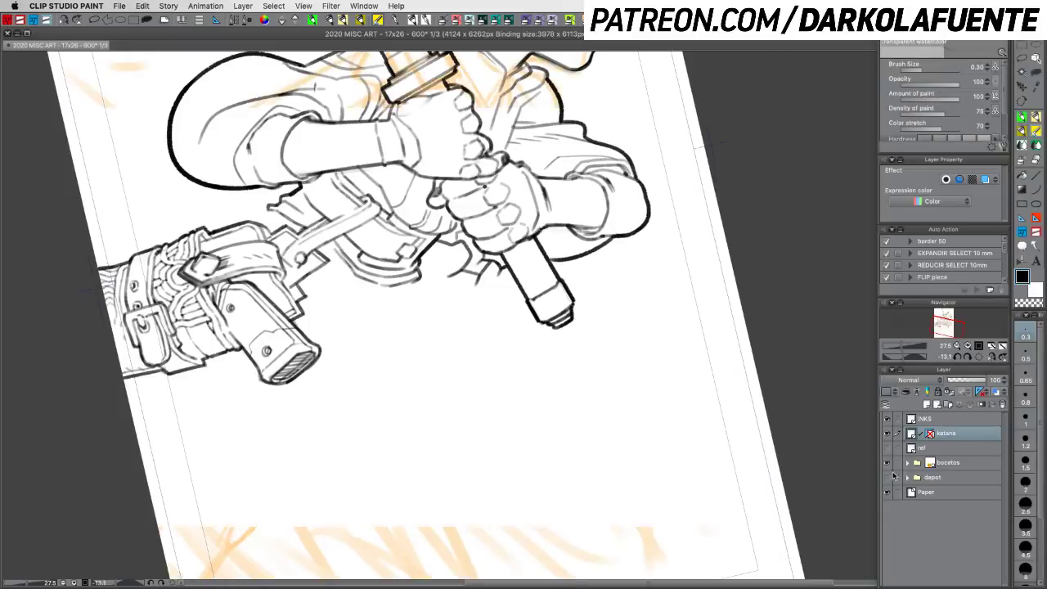
pyautogui.click(888, 447)
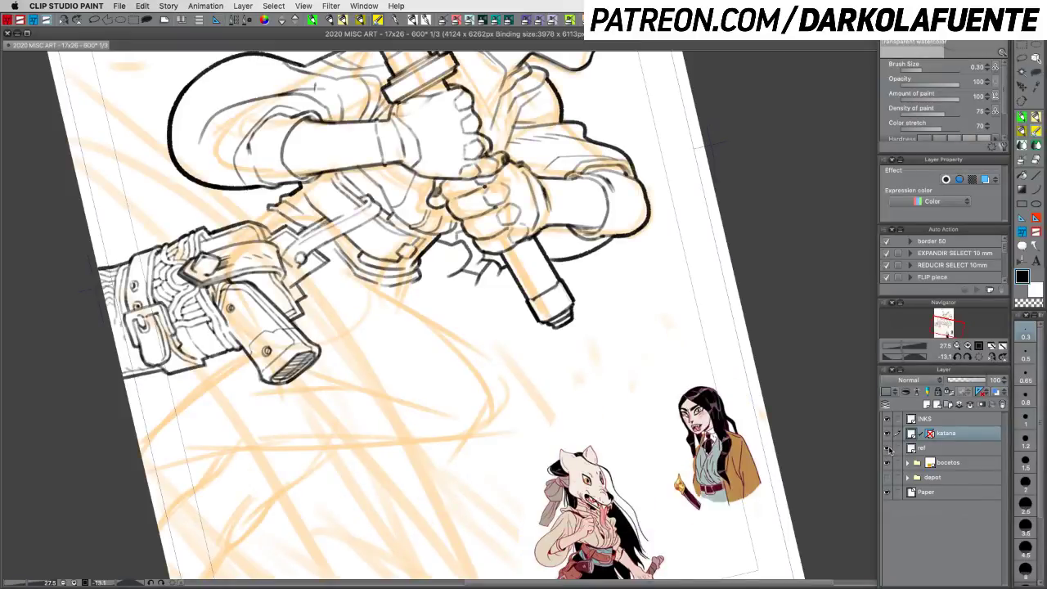
pyautogui.click(888, 448)
pyautogui.click(888, 448)
pyautogui.click(888, 447)
pyautogui.scroll(5, 596, 362)
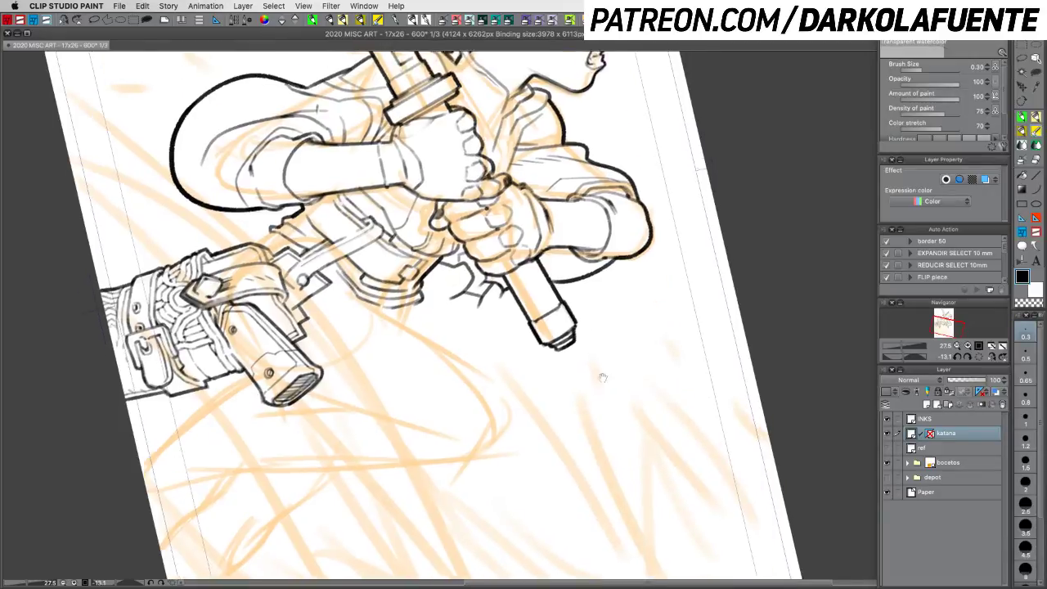
pyautogui.moveTo(523, 257); pyautogui.dragTo(533, 270)
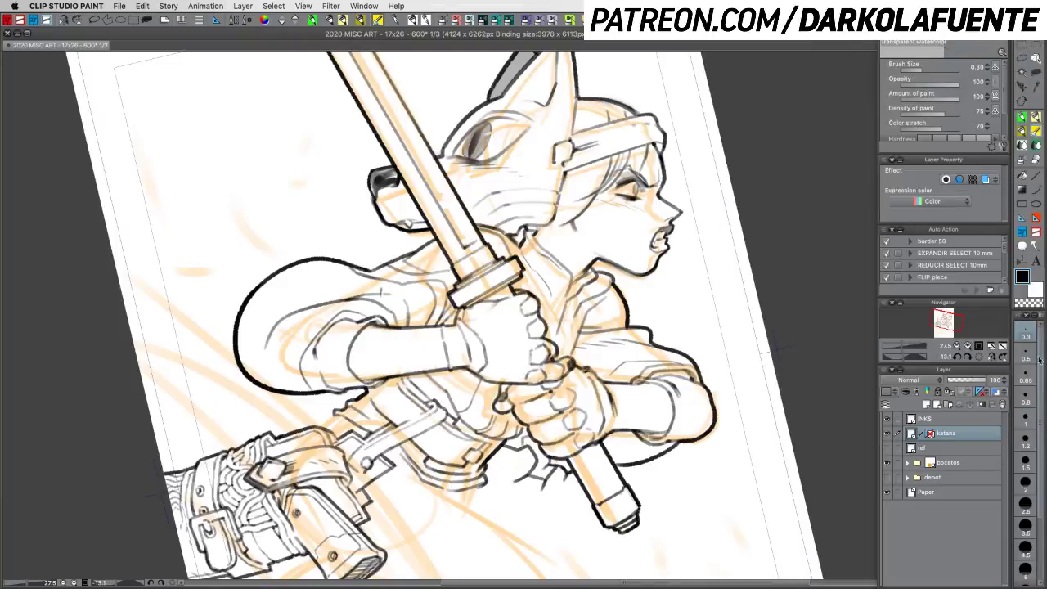
# Step: Ink the shirt's open collar and chest folds above the hands with the inking brush at size 1.2, and save the file
pyautogui.click(1023, 121)
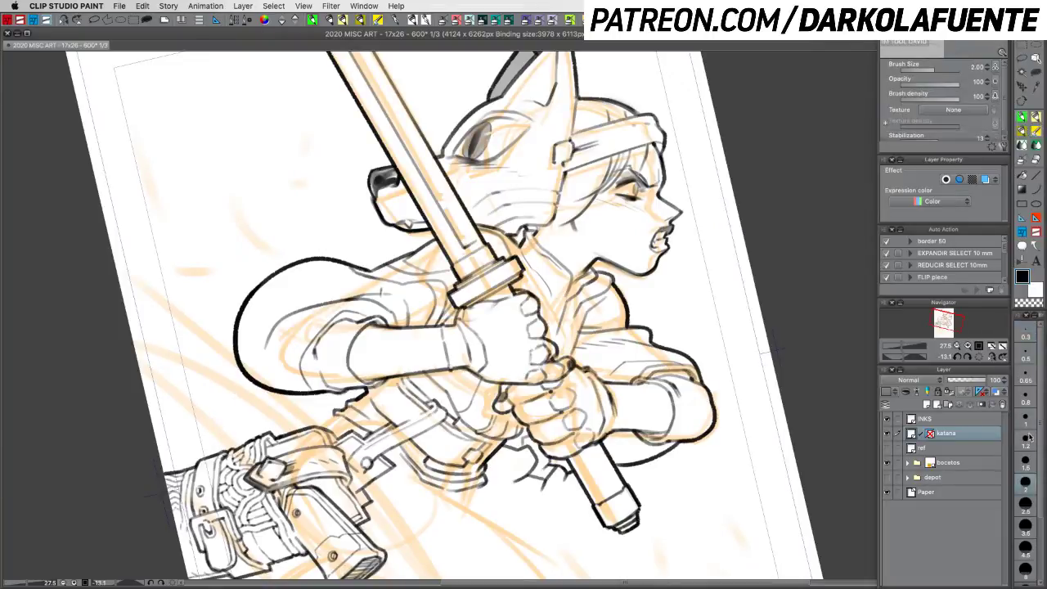
pyautogui.moveTo(551, 294)
pyautogui.mouseDown()
pyautogui.moveTo(548, 326)
pyautogui.moveTo(559, 314)
pyautogui.moveTo(546, 321)
pyautogui.mouseUp()
pyautogui.press('super+z')
pyautogui.press('super+z')
pyautogui.moveTo(525, 248); pyautogui.dragTo(550, 270)
pyautogui.moveTo(563, 271)
pyautogui.mouseDown()
pyautogui.moveTo(571, 286)
pyautogui.moveTo(552, 286)
pyautogui.moveTo(555, 295)
pyautogui.mouseUp()
pyautogui.press('super+z')
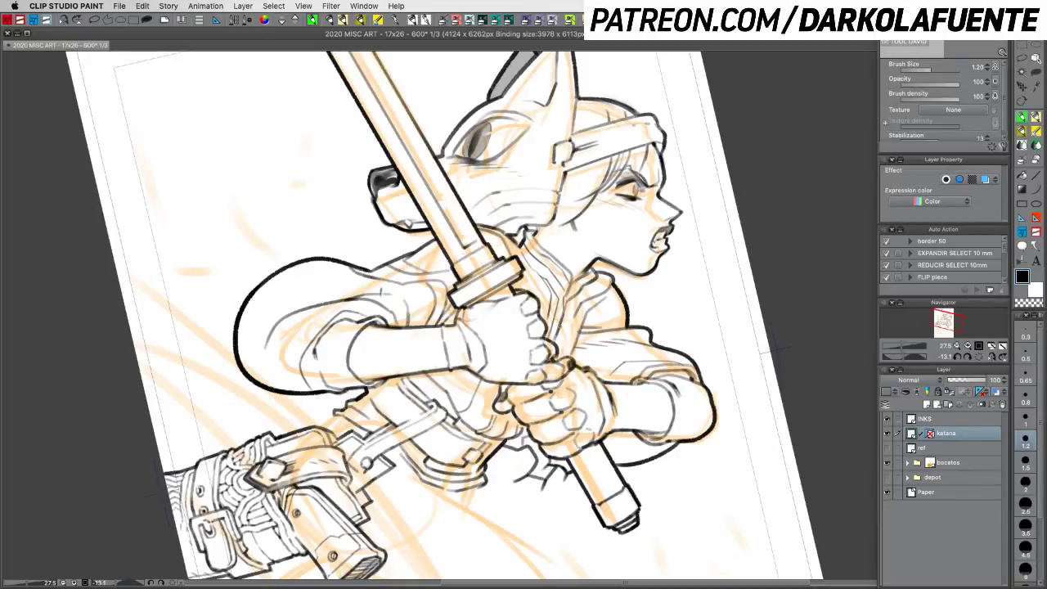
pyautogui.moveTo(549, 299); pyautogui.dragTo(547, 322)
pyautogui.press('c')
pyautogui.press('c')
pyautogui.press('super+s')
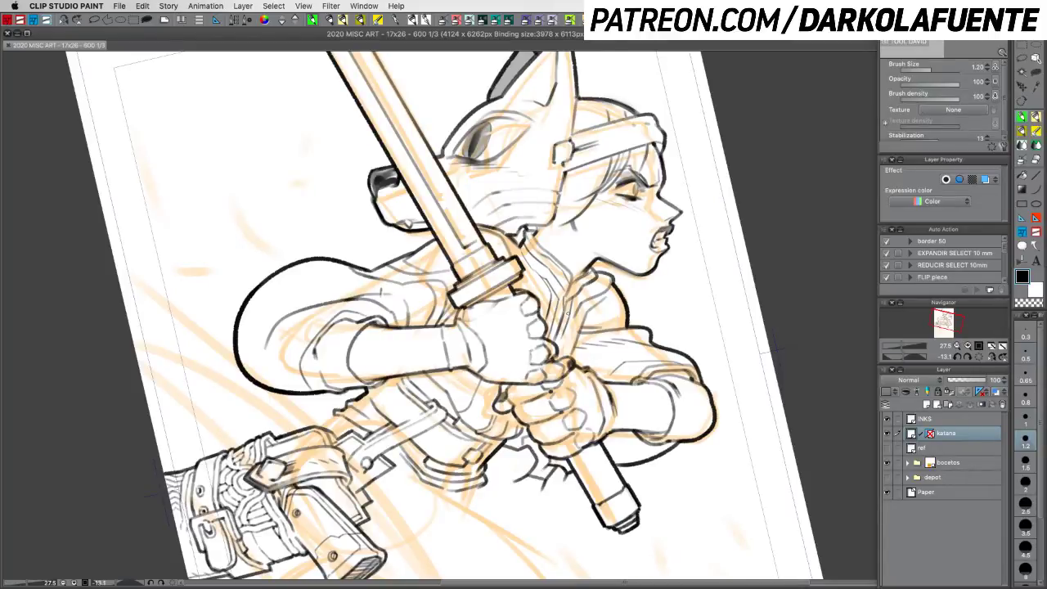
# Step: Ink and trim the shirt folds between collar and hands at brush size 1.5, alternating black and transparent strokes, and save the file
pyautogui.click(1025, 460)
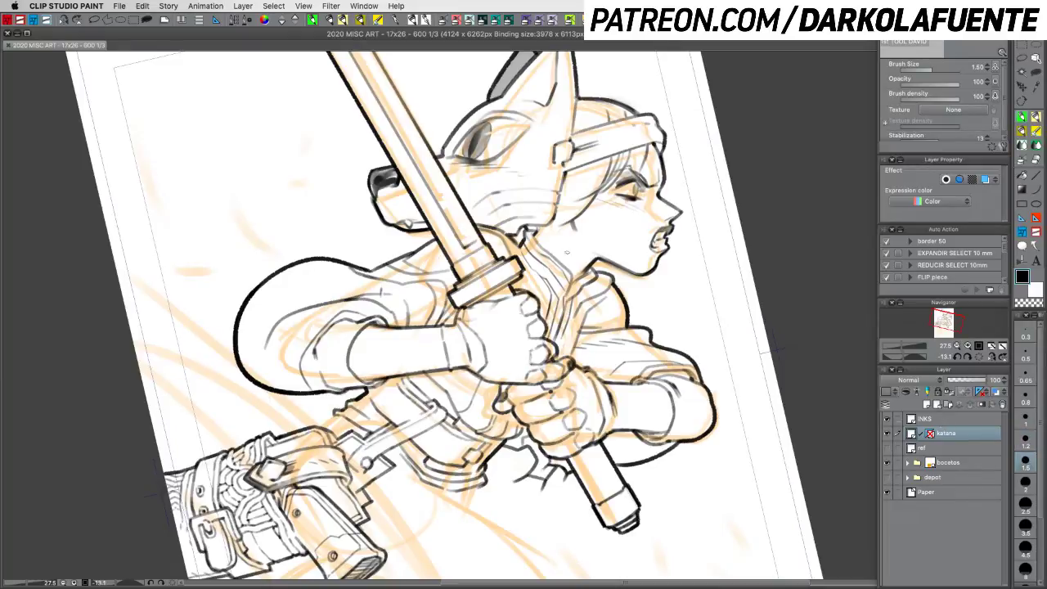
pyautogui.moveTo(533, 279); pyautogui.dragTo(571, 330)
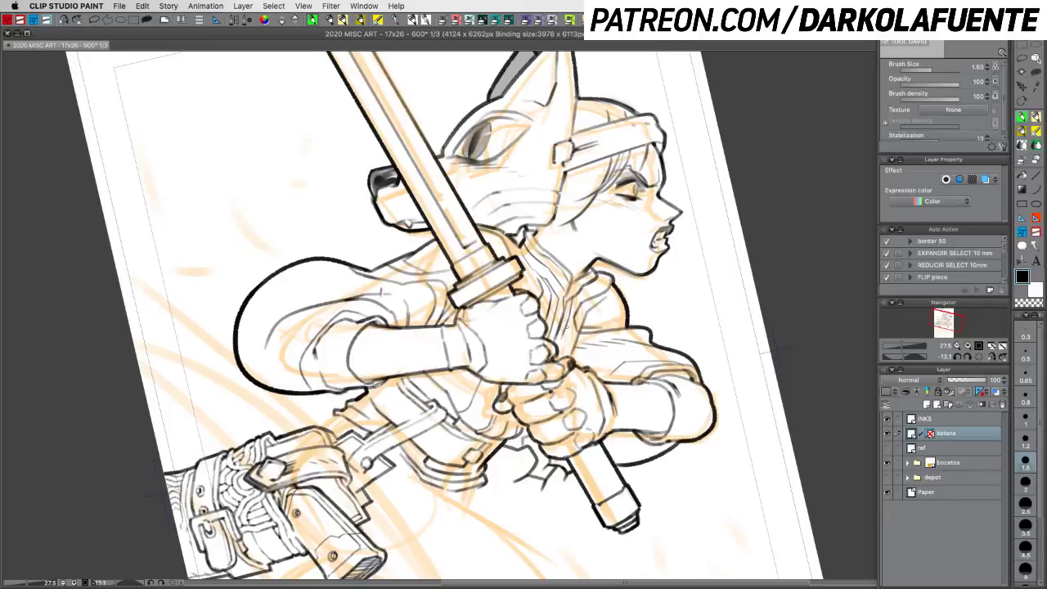
pyautogui.press('c')
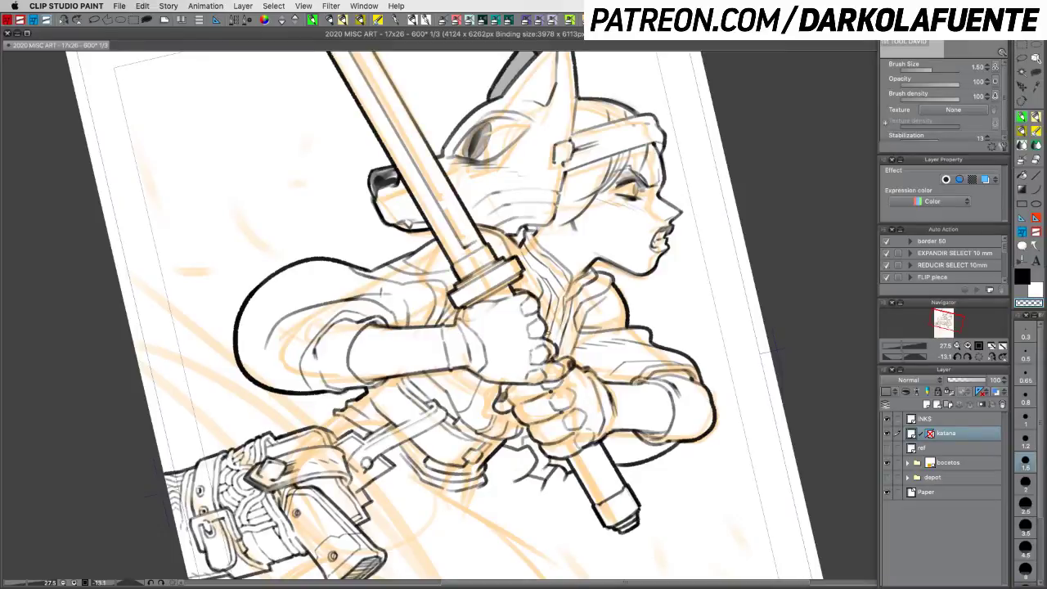
pyautogui.press('c')
pyautogui.press('c')
pyautogui.press('c')
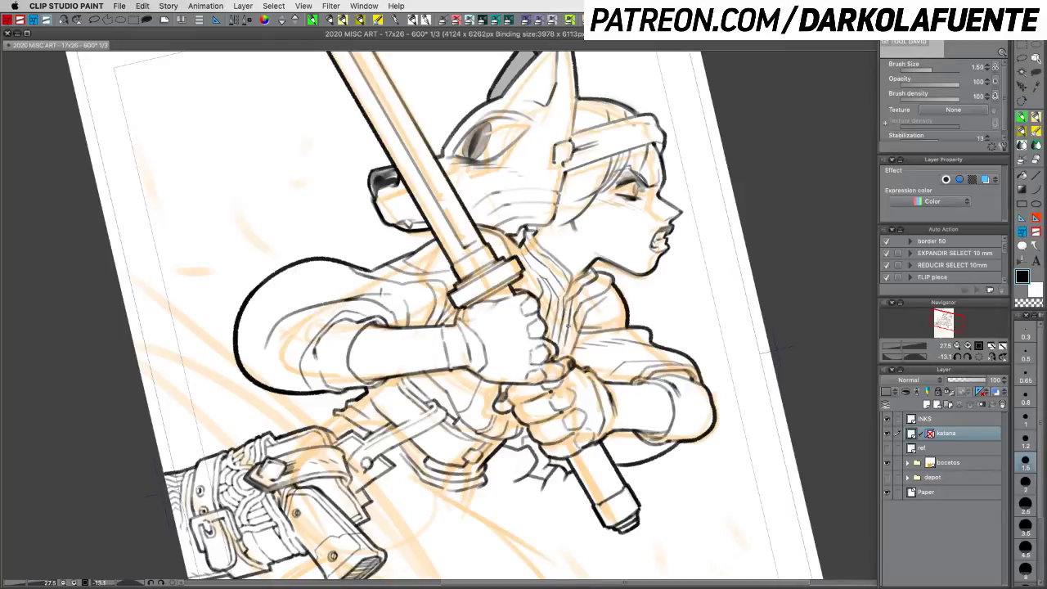
pyautogui.press('c')
pyautogui.press('c')
pyautogui.press('c')
pyautogui.press('c')
pyautogui.press('super+z')
pyautogui.moveTo(579, 339); pyautogui.dragTo(575, 360)
pyautogui.press('super+z')
pyautogui.press('super+s')
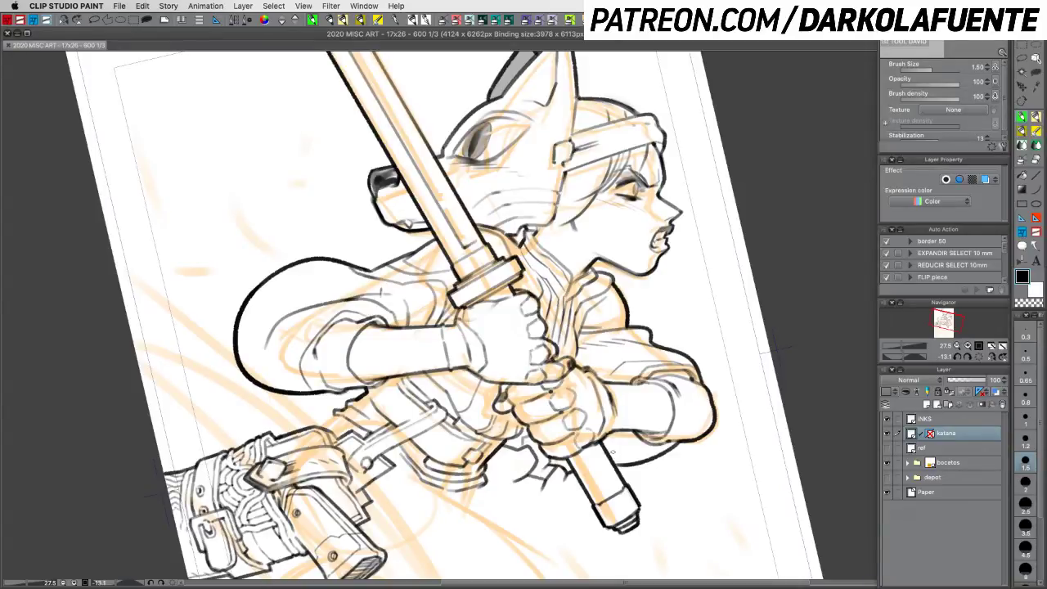
# Step: Ink the raised leg's upper outline from the waist over the knee at brush size 2
pyautogui.moveTo(651, 366)
pyautogui.mouseDown()
pyautogui.moveTo(665, 403)
pyautogui.moveTo(713, 416)
pyautogui.mouseUp()
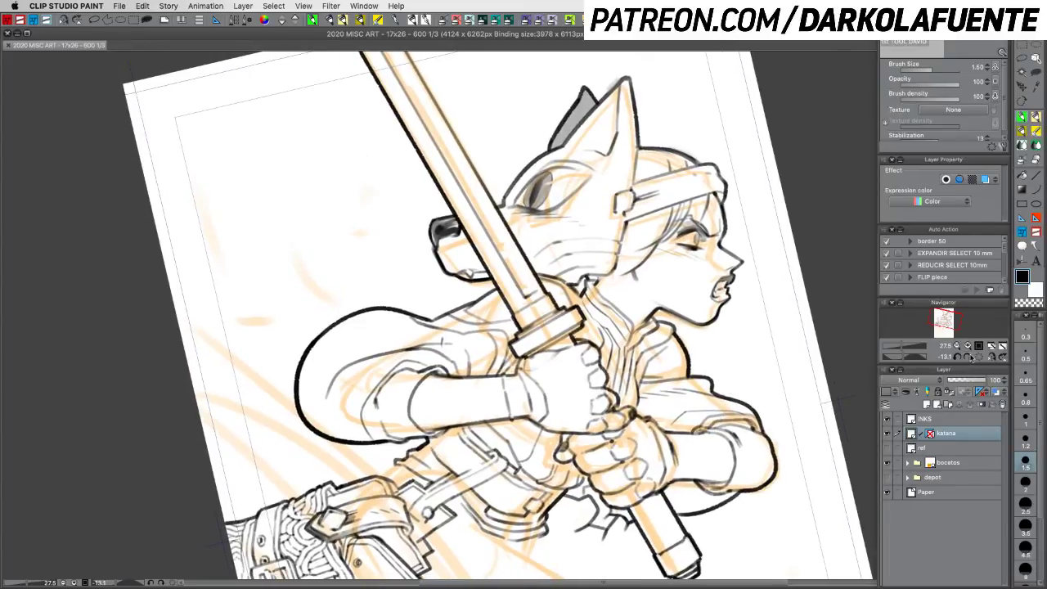
pyautogui.click(979, 356)
pyautogui.click(957, 346)
pyautogui.scroll(-5, 712, 445)
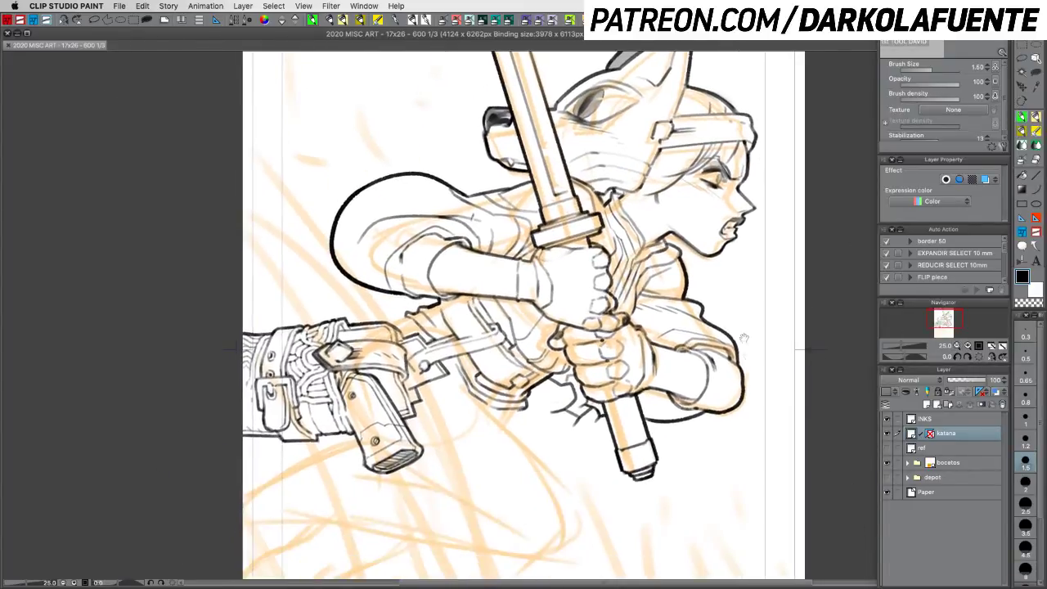
pyautogui.moveTo(687, 365); pyautogui.dragTo(682, 267)
pyautogui.moveTo(715, 384); pyautogui.dragTo(624, 66)
pyautogui.moveTo(434, 346); pyautogui.dragTo(550, 295)
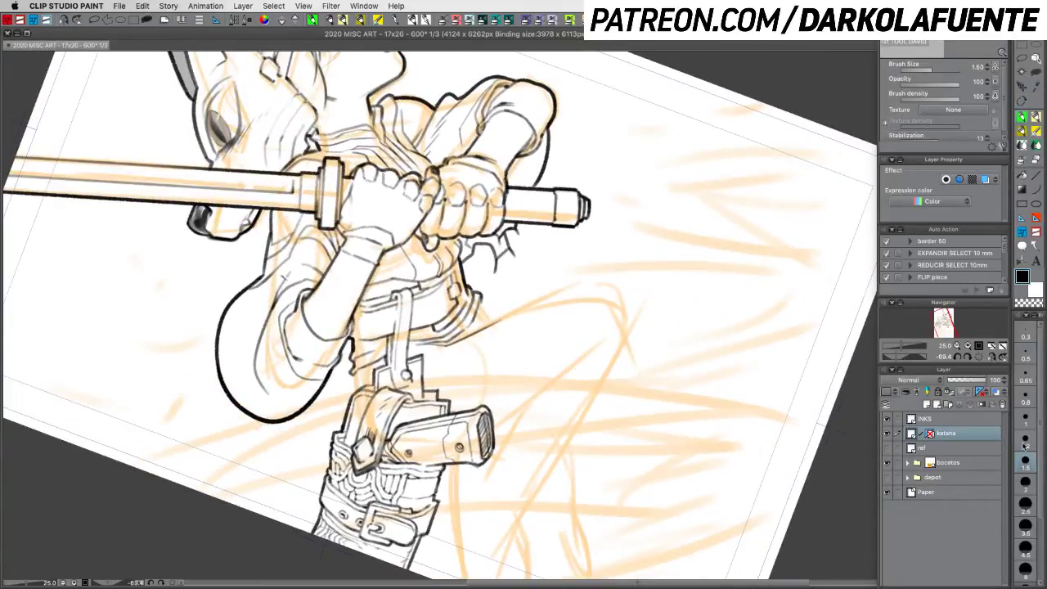
pyautogui.click(958, 350)
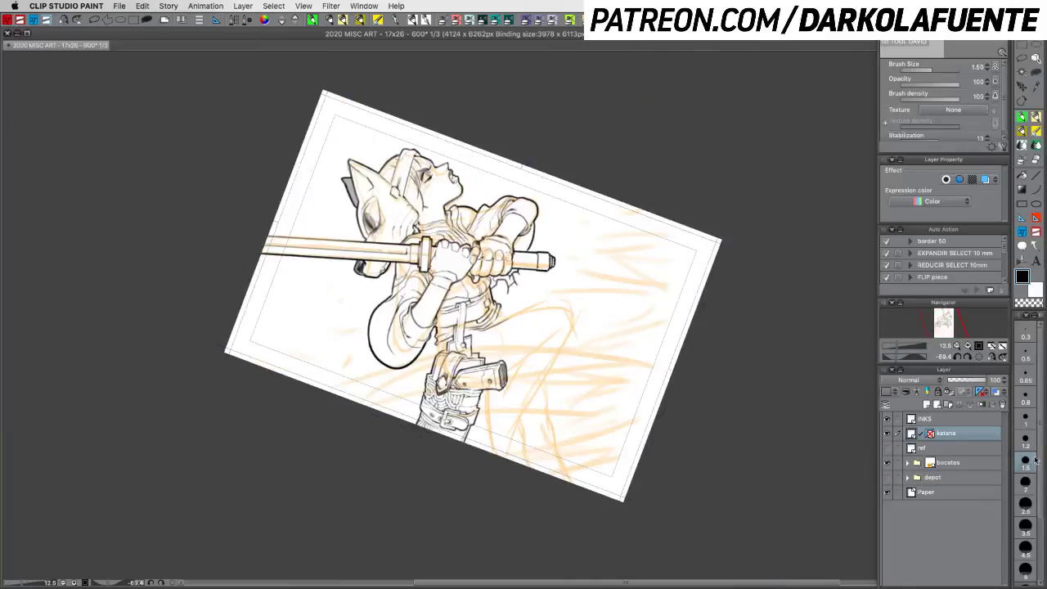
pyautogui.click(897, 348)
pyautogui.click(897, 348)
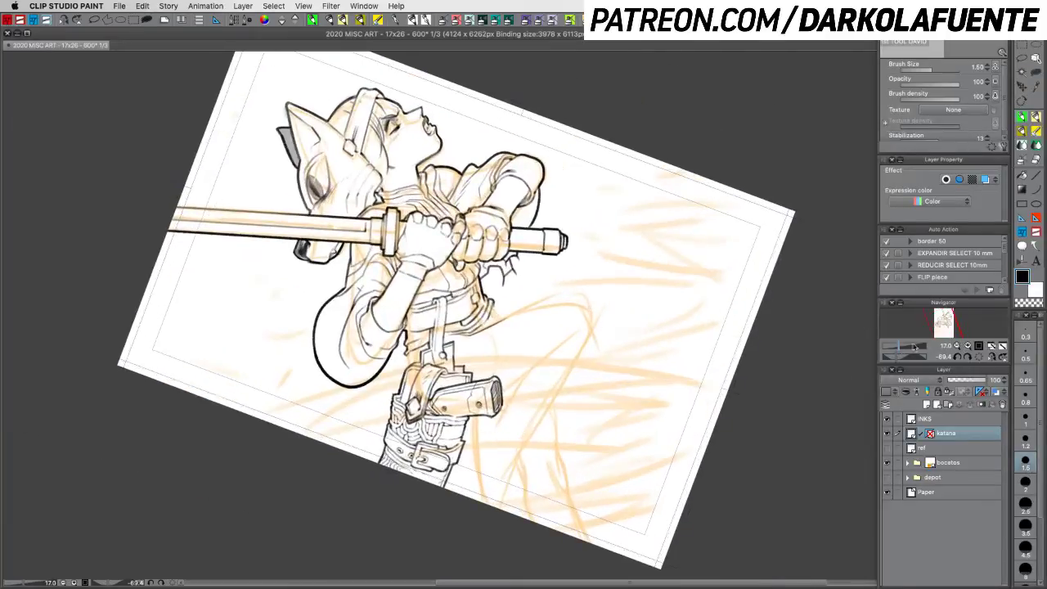
pyautogui.click(969, 357)
pyautogui.moveTo(628, 398); pyautogui.dragTo(630, 421)
pyautogui.moveTo(724, 417); pyautogui.dragTo(791, 291)
pyautogui.click(1026, 482)
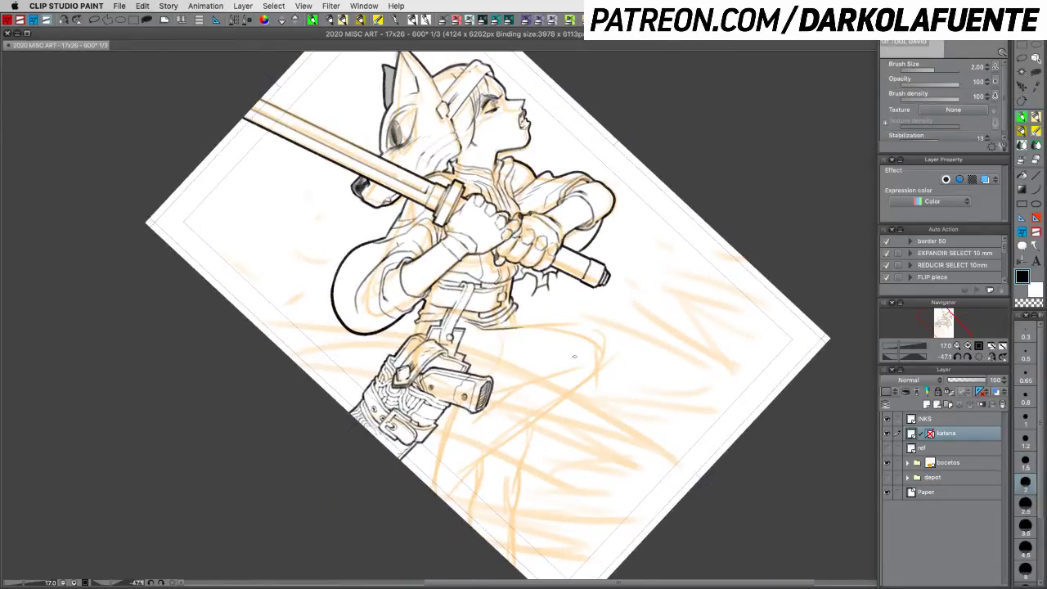
pyautogui.moveTo(583, 358); pyautogui.dragTo(586, 374)
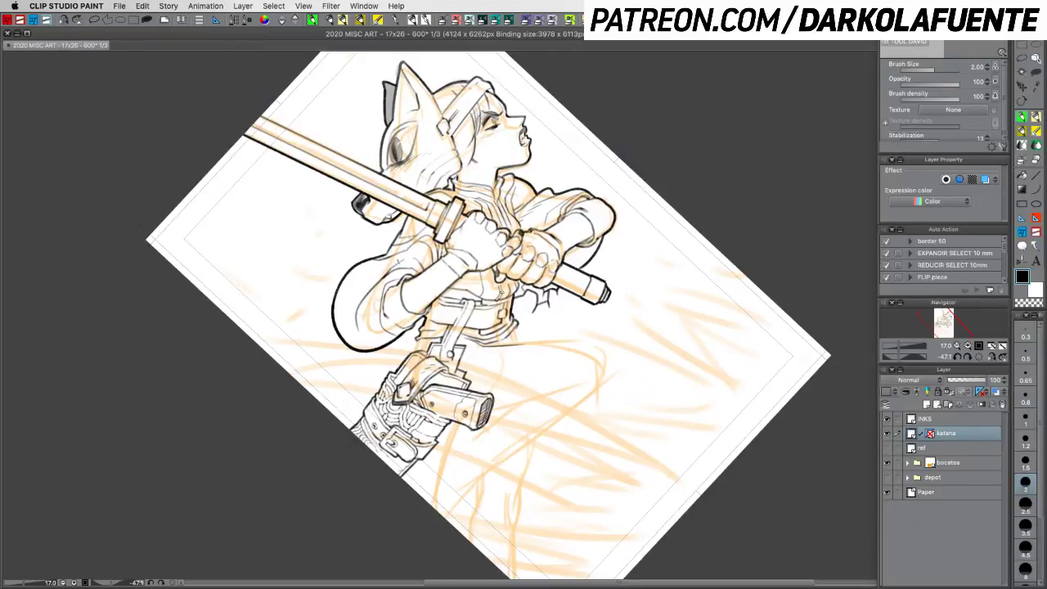
pyautogui.moveTo(515, 328); pyautogui.dragTo(521, 343)
pyautogui.moveTo(708, 376); pyautogui.dragTo(709, 233)
pyautogui.press('r')
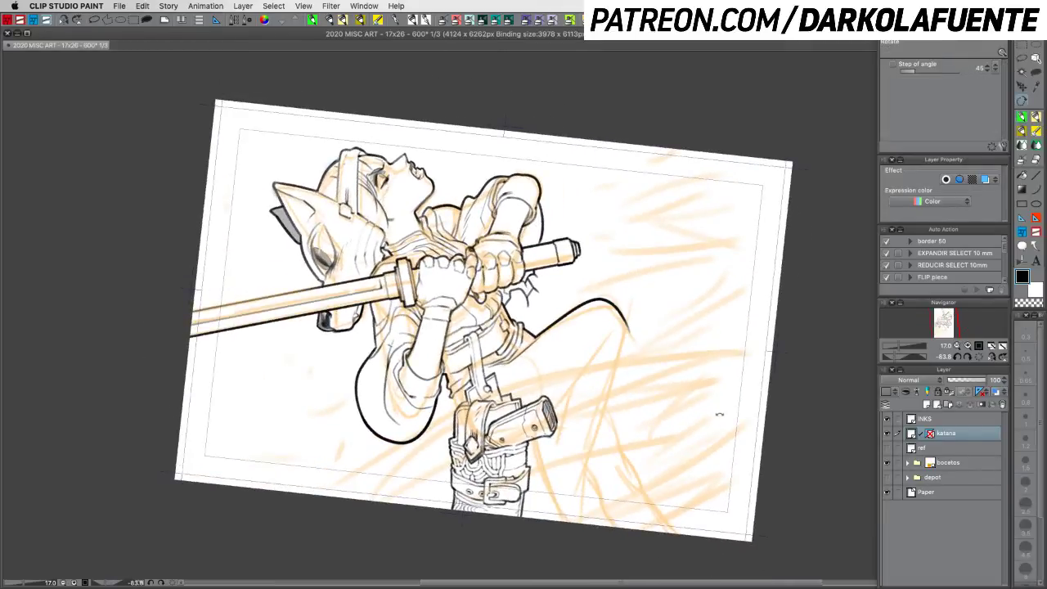
pyautogui.moveTo(622, 319); pyautogui.dragTo(611, 491)
pyautogui.moveTo(684, 432); pyautogui.dragTo(711, 353)
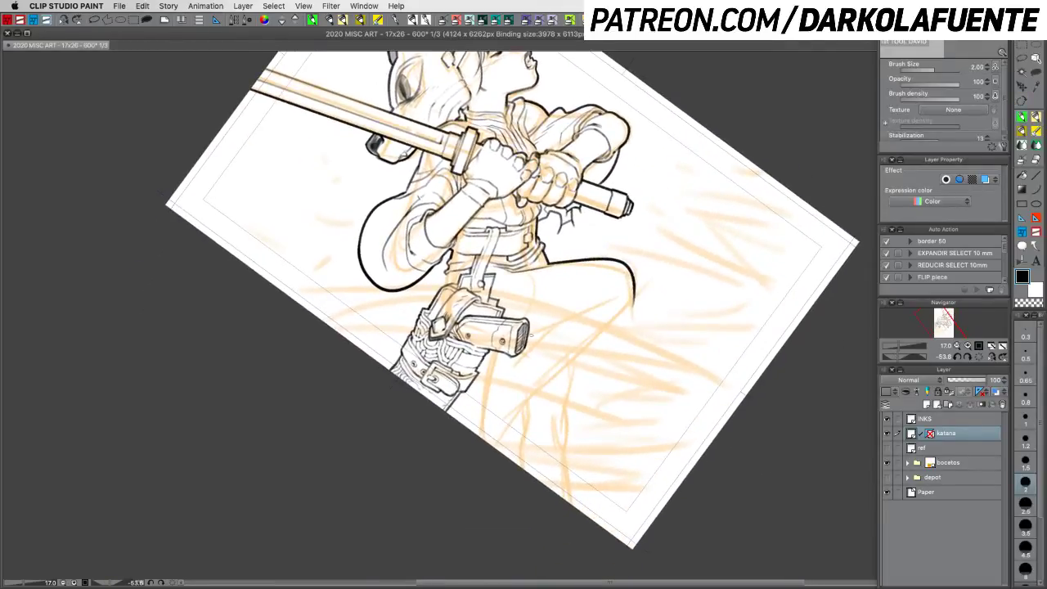
# Step: Ink the fold lines inside the bent knee, running from the pistol grip up to the kneecap
pyautogui.moveTo(528, 348)
pyautogui.mouseDown()
pyautogui.moveTo(531, 335)
pyautogui.moveTo(629, 291)
pyautogui.mouseUp()
pyautogui.press('super+z')
pyautogui.press('super+z')
pyautogui.press('super+z')
pyautogui.moveTo(547, 329); pyautogui.dragTo(619, 294)
pyautogui.moveTo(532, 335); pyautogui.dragTo(602, 283)
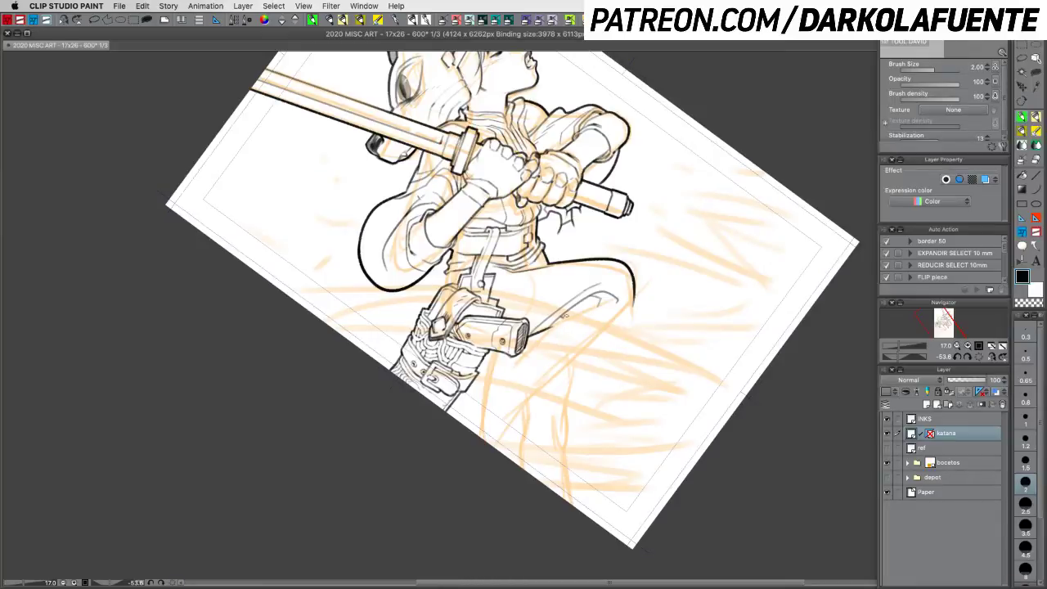
pyautogui.moveTo(570, 314)
pyautogui.mouseDown()
pyautogui.moveTo(588, 304)
pyautogui.moveTo(563, 324)
pyautogui.moveTo(589, 319)
pyautogui.mouseUp()
pyautogui.moveTo(633, 293); pyautogui.dragTo(614, 331)
# Step: Show the ref layer and move its colour reference figures closer to the sword handle
pyautogui.click(887, 449)
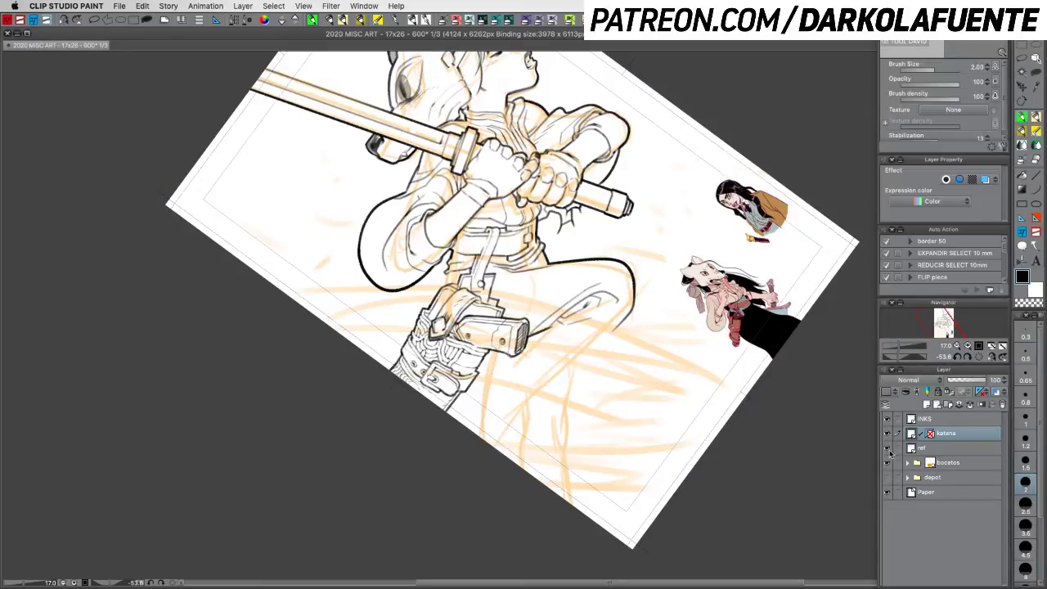
pyautogui.click(942, 449)
pyautogui.click(1021, 86)
pyautogui.moveTo(811, 329); pyautogui.dragTo(760, 267)
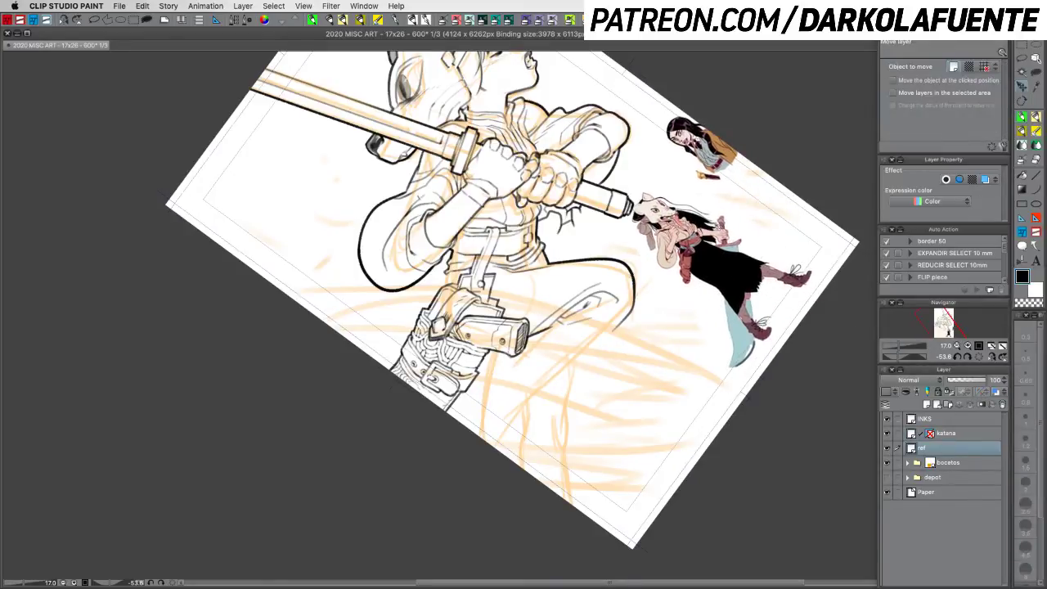
pyautogui.press('r')
pyautogui.moveTo(814, 320); pyautogui.dragTo(812, 345)
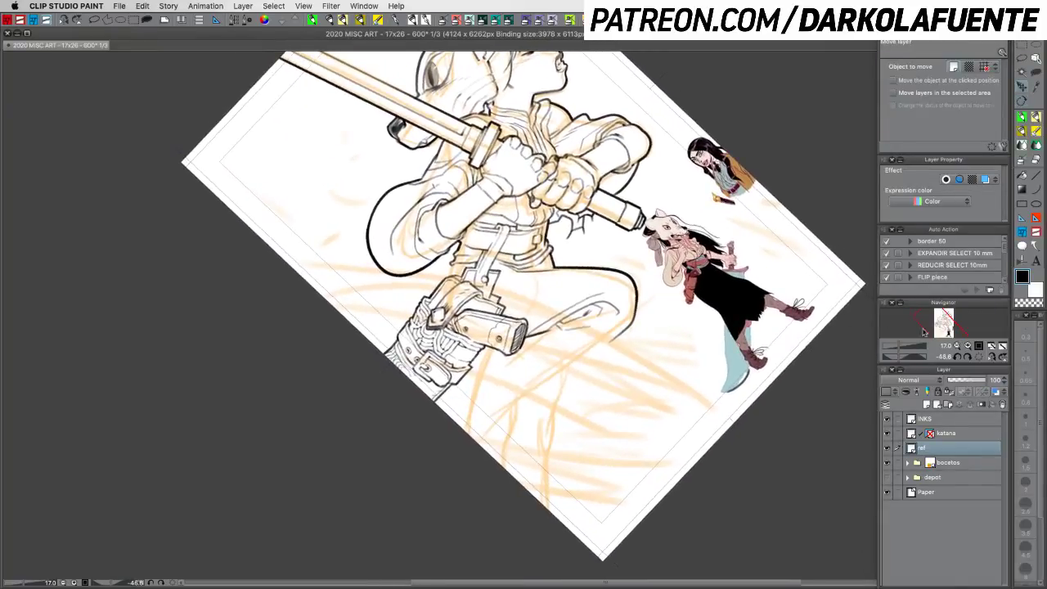
# Step: Return to the katana layer with the inking brush and ink the underside of the bent thigh from the pistol grip toward the knee
pyautogui.click(980, 434)
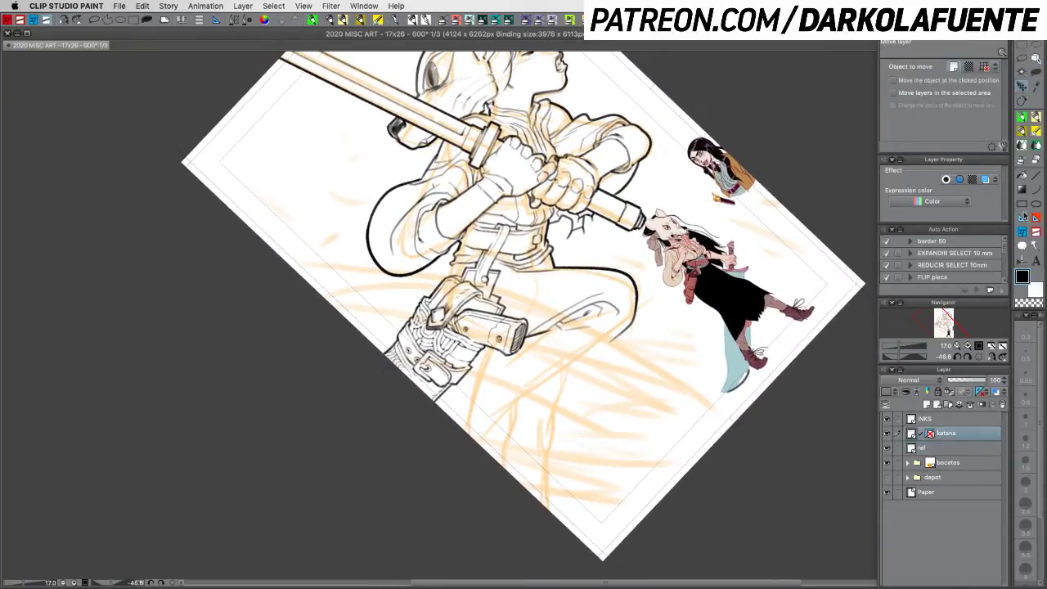
pyautogui.click(1020, 123)
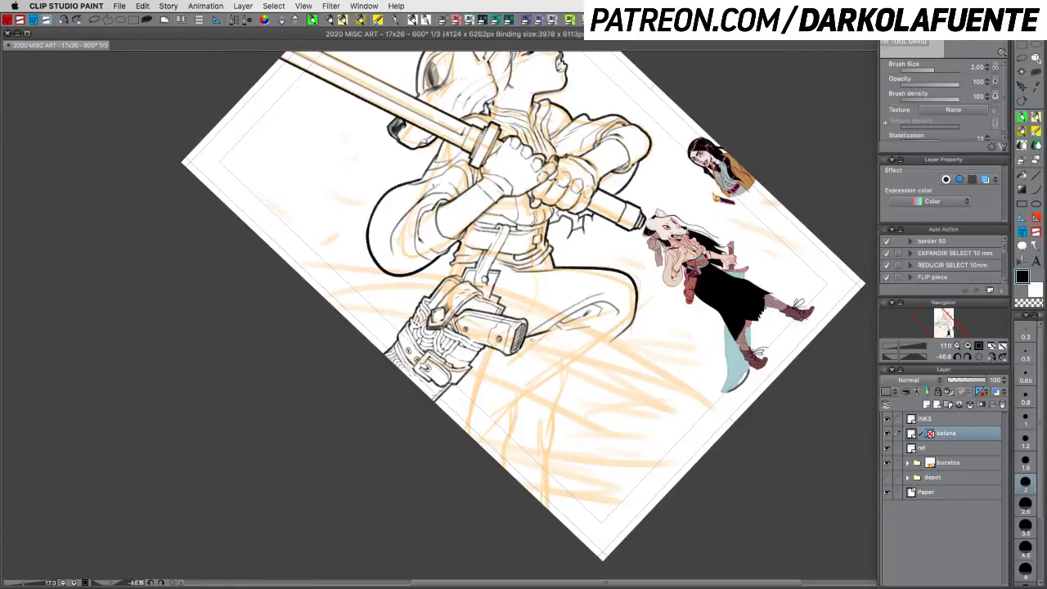
pyautogui.moveTo(526, 338)
pyautogui.mouseDown()
pyautogui.moveTo(556, 348)
pyautogui.moveTo(611, 329)
pyautogui.mouseUp()
pyautogui.press('super+z')
pyautogui.hotkey('ctrl', 'z')
pyautogui.moveTo(555, 347); pyautogui.dragTo(636, 317)
pyautogui.press('super+z')
# Step: Ink the cloth falling from the knee into a narrow pointed tip, redoing strokes until the curve follows the sketch
pyautogui.moveTo(569, 346)
pyautogui.mouseDown()
pyautogui.moveTo(619, 336)
pyautogui.moveTo(598, 365)
pyautogui.mouseUp()
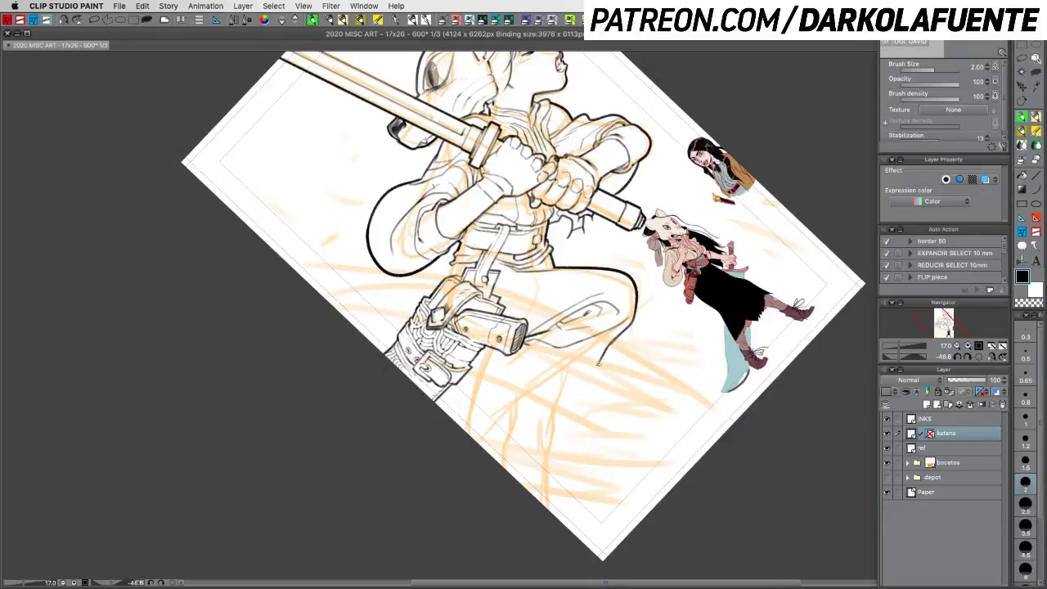
pyautogui.press('super+z')
pyautogui.moveTo(627, 329)
pyautogui.mouseDown()
pyautogui.moveTo(598, 361)
pyautogui.moveTo(586, 352)
pyautogui.moveTo(597, 378)
pyautogui.mouseUp()
pyautogui.moveTo(628, 320)
pyautogui.mouseDown()
pyautogui.moveTo(602, 347)
pyautogui.moveTo(596, 373)
pyautogui.mouseUp()
pyautogui.press('super+z')
pyautogui.moveTo(587, 353); pyautogui.dragTo(581, 364)
pyautogui.press('c')
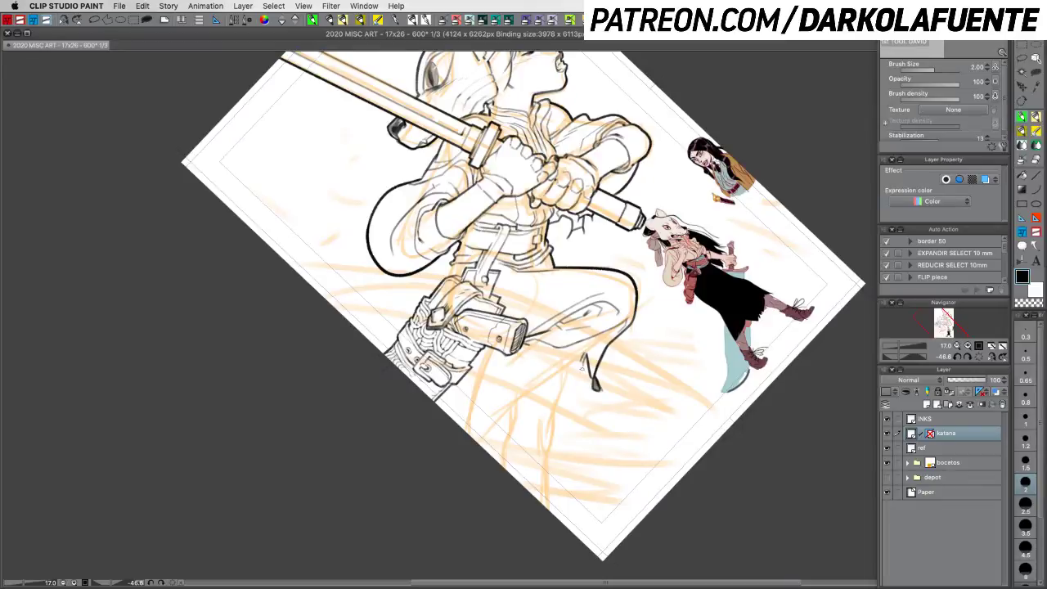
# Step: Ink the long edge of the hanging cloth below the knee down to its pointed, jagged hem
pyautogui.press('^')
pyautogui.press('^')
pyautogui.press('^')
pyautogui.press('^')
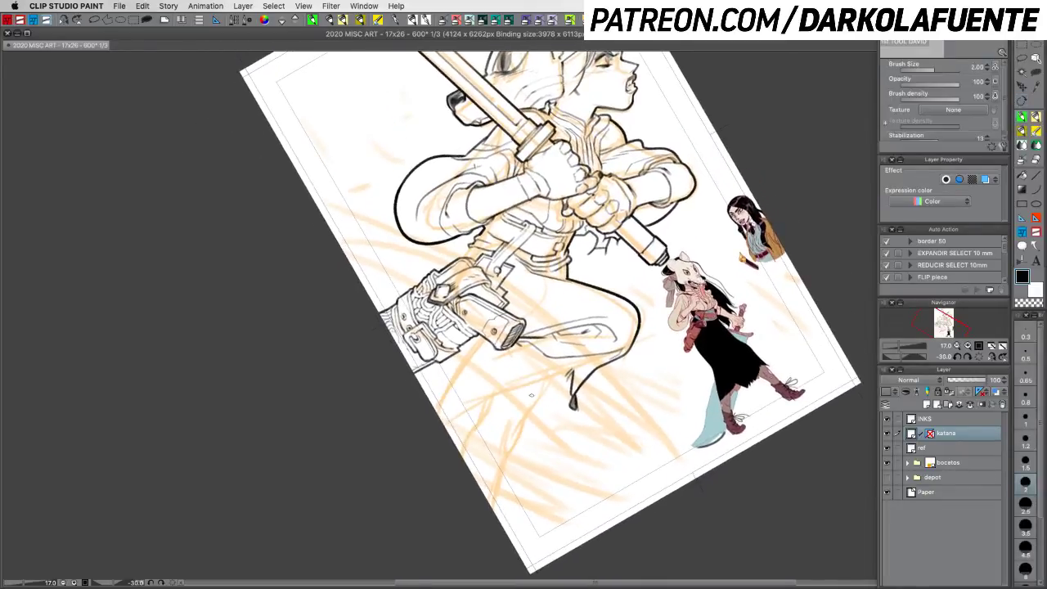
pyautogui.moveTo(526, 386); pyautogui.dragTo(527, 416)
pyautogui.press('super+z')
pyautogui.moveTo(529, 382); pyautogui.dragTo(537, 450)
pyautogui.moveTo(557, 374)
pyautogui.mouseDown()
pyautogui.moveTo(538, 421)
pyautogui.moveTo(543, 475)
pyautogui.moveTo(517, 475)
pyautogui.moveTo(545, 415)
pyautogui.moveTo(498, 484)
pyautogui.mouseUp()
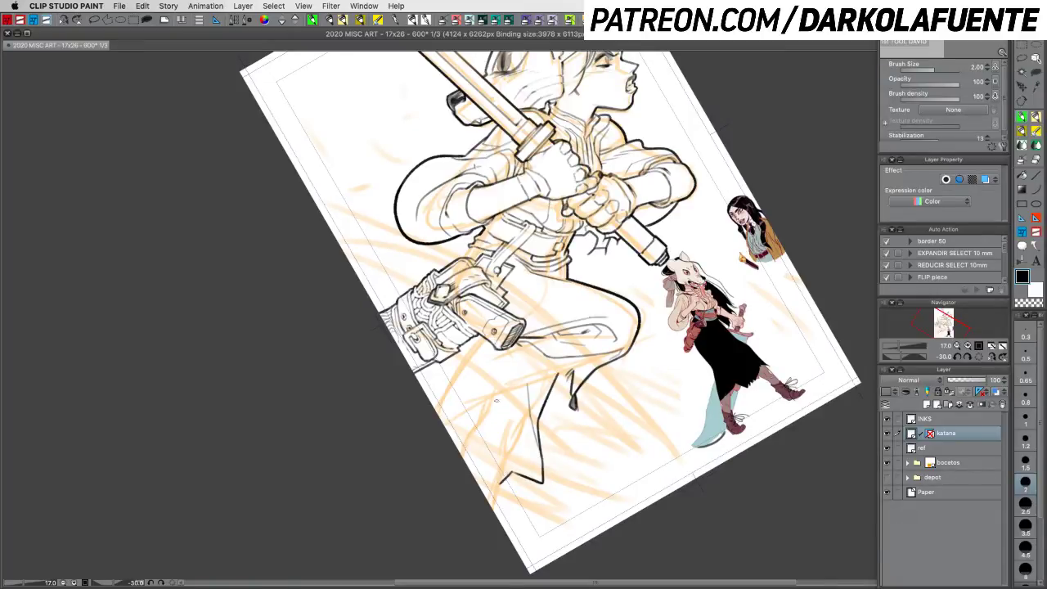
# Step: Ink the inner torn edge of the hanging cloth as a thin line toward the page border
pyautogui.moveTo(463, 419)
pyautogui.mouseDown()
pyautogui.moveTo(497, 412)
pyautogui.moveTo(532, 380)
pyautogui.moveTo(515, 405)
pyautogui.mouseUp()
pyautogui.press('super+z')
pyautogui.press('super+z')
pyautogui.press('c')
pyautogui.moveTo(685, 405); pyautogui.dragTo(676, 429)
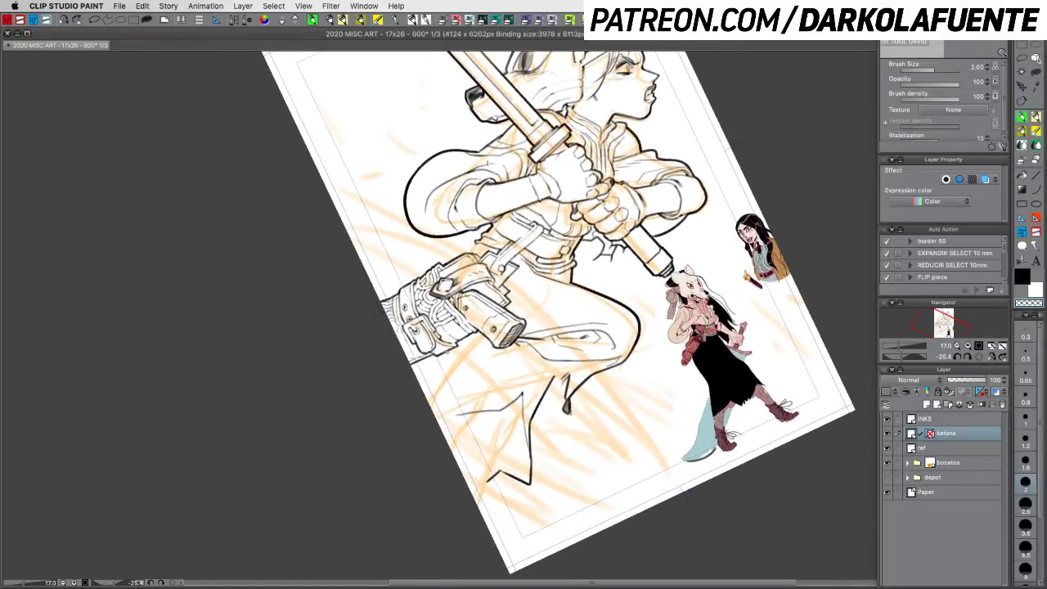
pyautogui.press('c')
# Step: Ink the short strap-like shape beneath the buckled belt at the page edge, and save the file
pyautogui.moveTo(452, 352); pyautogui.dragTo(403, 393)
pyautogui.moveTo(617, 384); pyautogui.dragTo(650, 299)
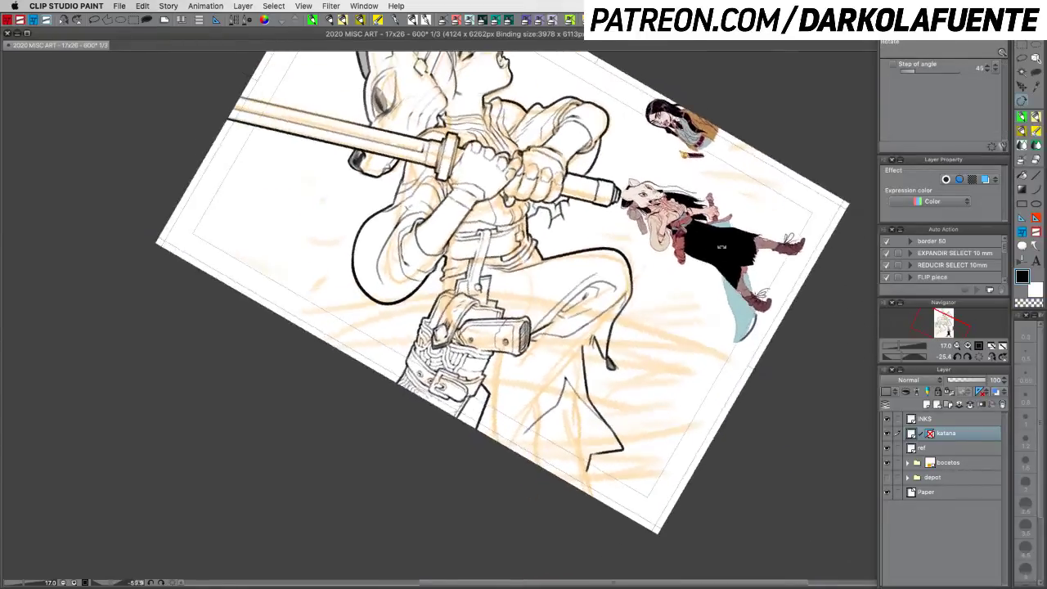
pyautogui.moveTo(483, 381); pyautogui.dragTo(459, 417)
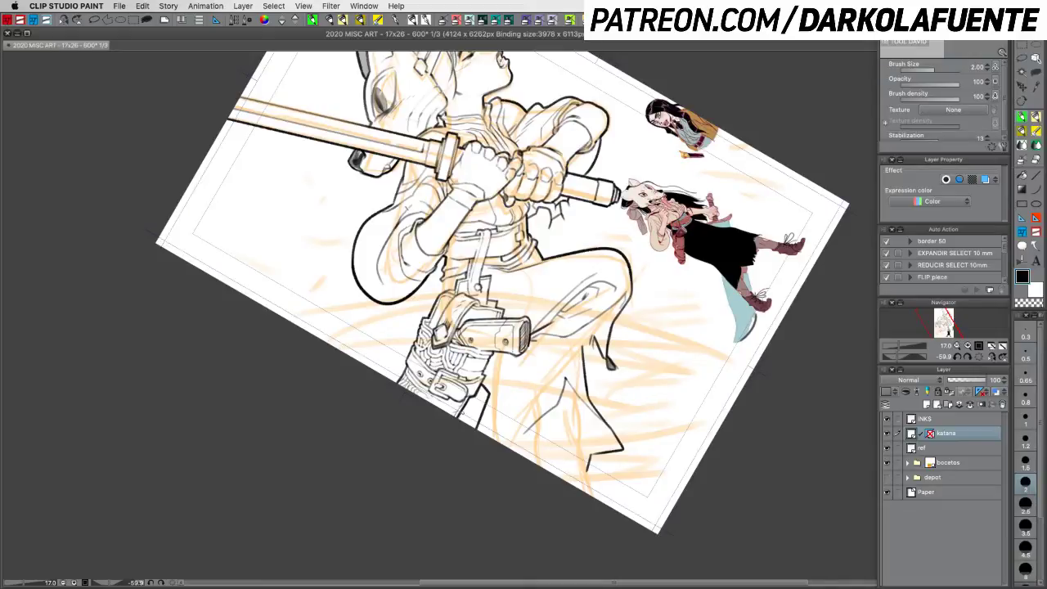
pyautogui.moveTo(682, 398); pyautogui.dragTo(570, 456)
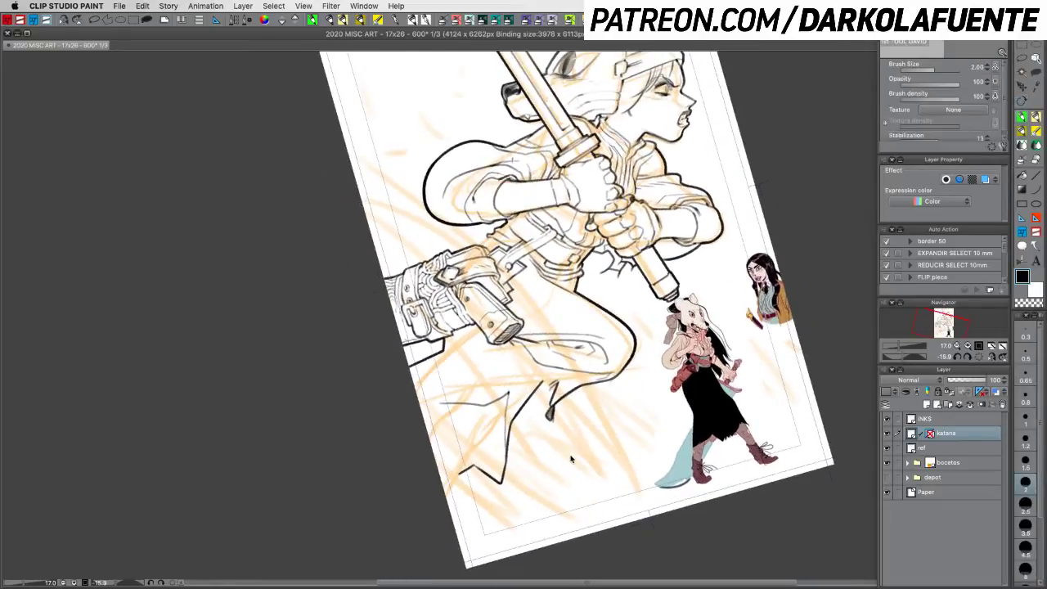
pyautogui.press('super+s')
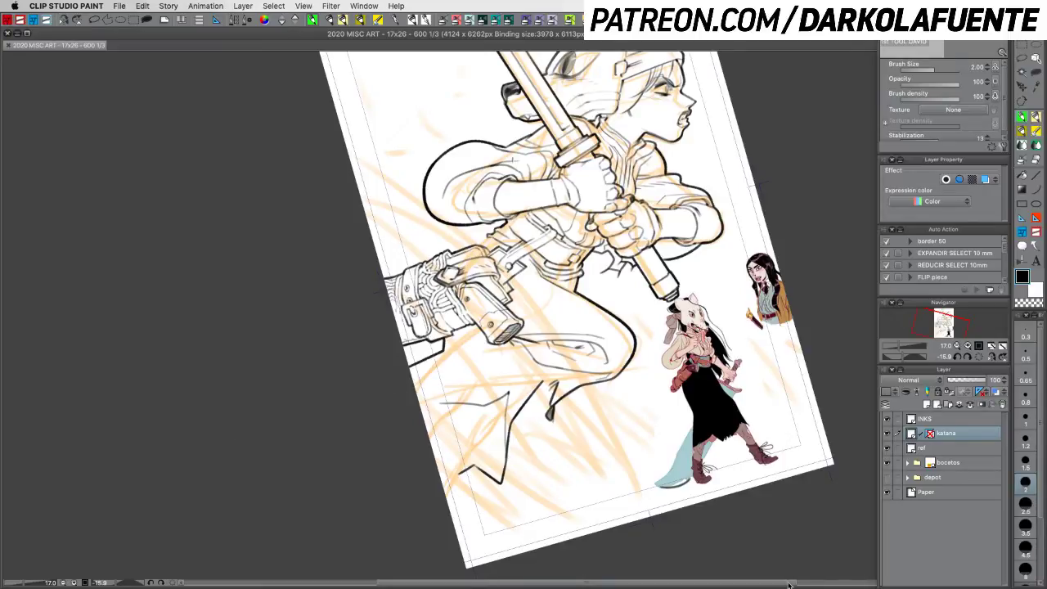
pyautogui.press('Tab')
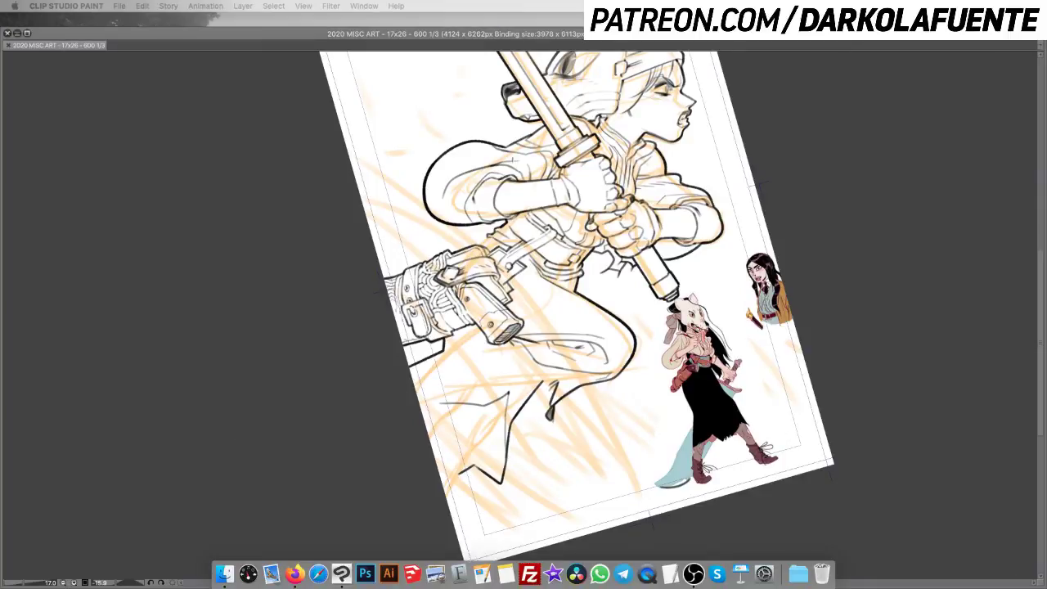
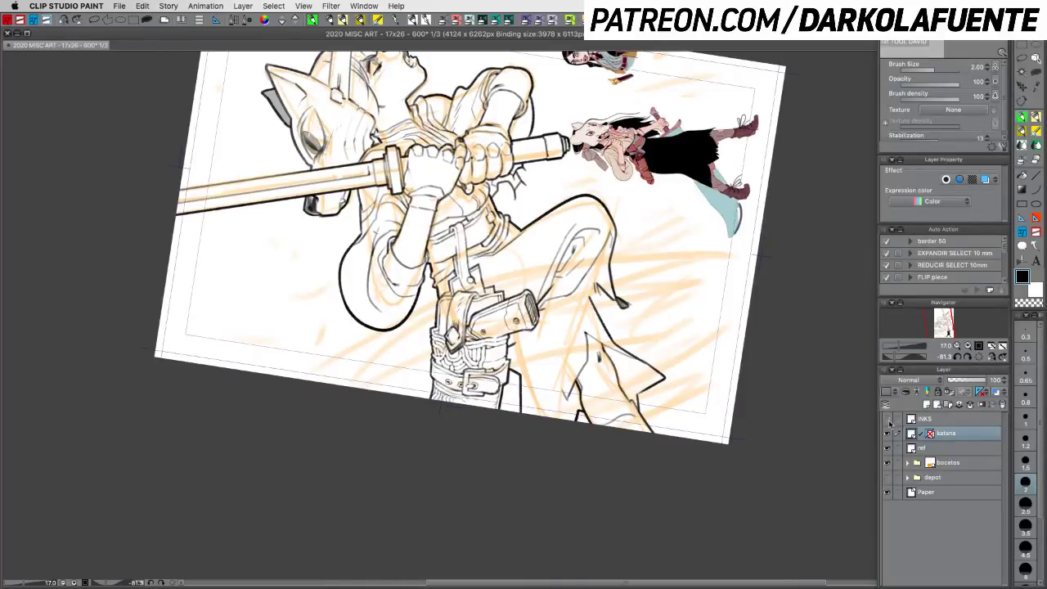
# Step: Select the INKS layer, save the file, and ink the long cloth line from below the knee down to the torn tip
pyautogui.click(941, 420)
pyautogui.press('super+s')
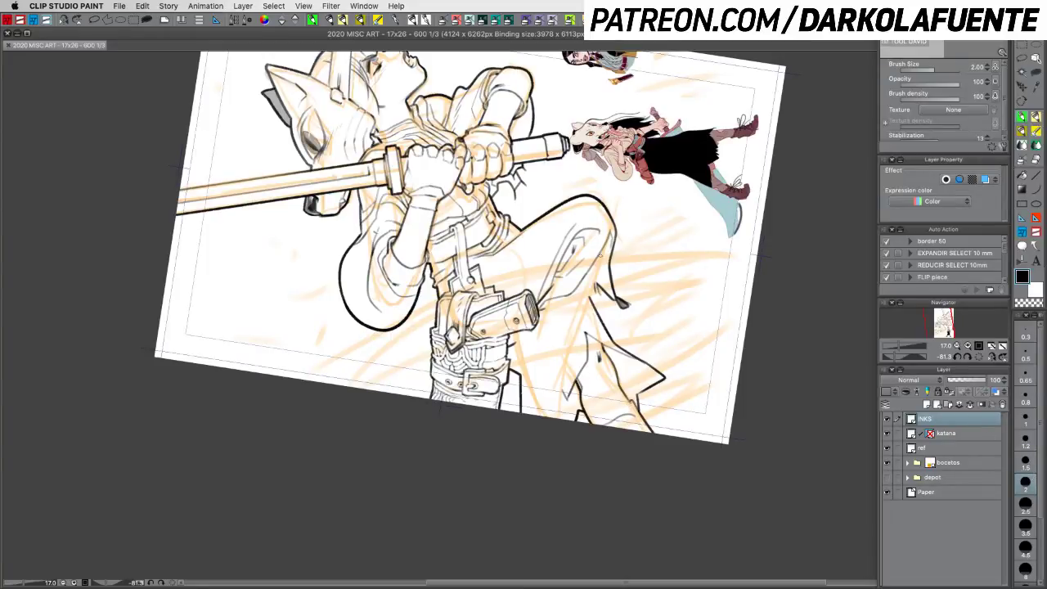
pyautogui.moveTo(606, 243)
pyautogui.mouseDown()
pyautogui.moveTo(597, 276)
pyautogui.moveTo(605, 248)
pyautogui.moveTo(578, 338)
pyautogui.mouseUp()
pyautogui.press('super+z')
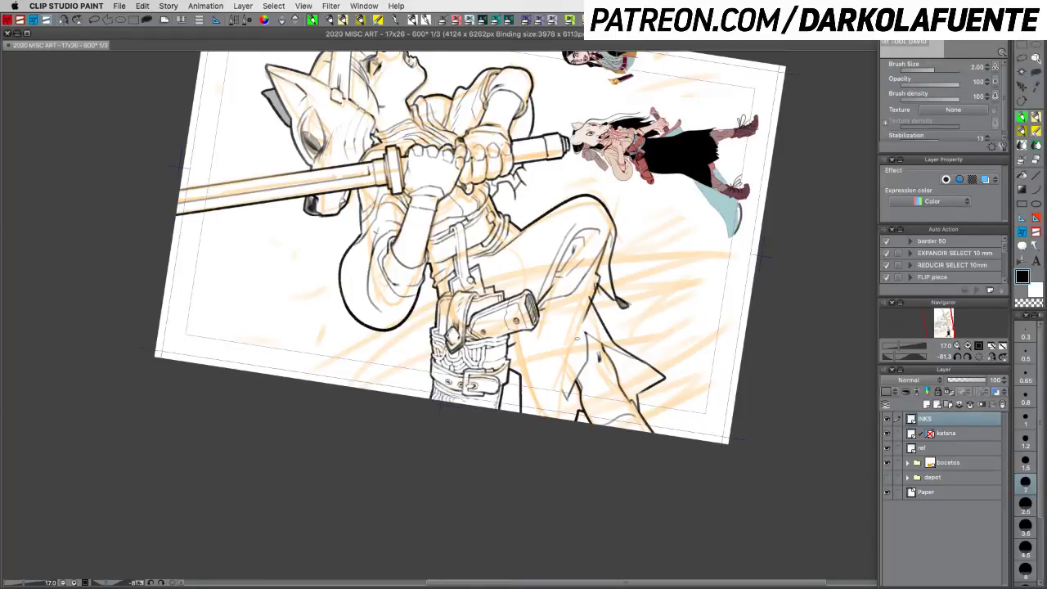
pyautogui.press('super+z')
pyautogui.moveTo(599, 275); pyautogui.dragTo(558, 391)
pyautogui.hotkey('ctrl', 'z')
pyautogui.moveTo(584, 320); pyautogui.dragTo(560, 385)
pyautogui.moveTo(550, 296); pyautogui.dragTo(541, 318)
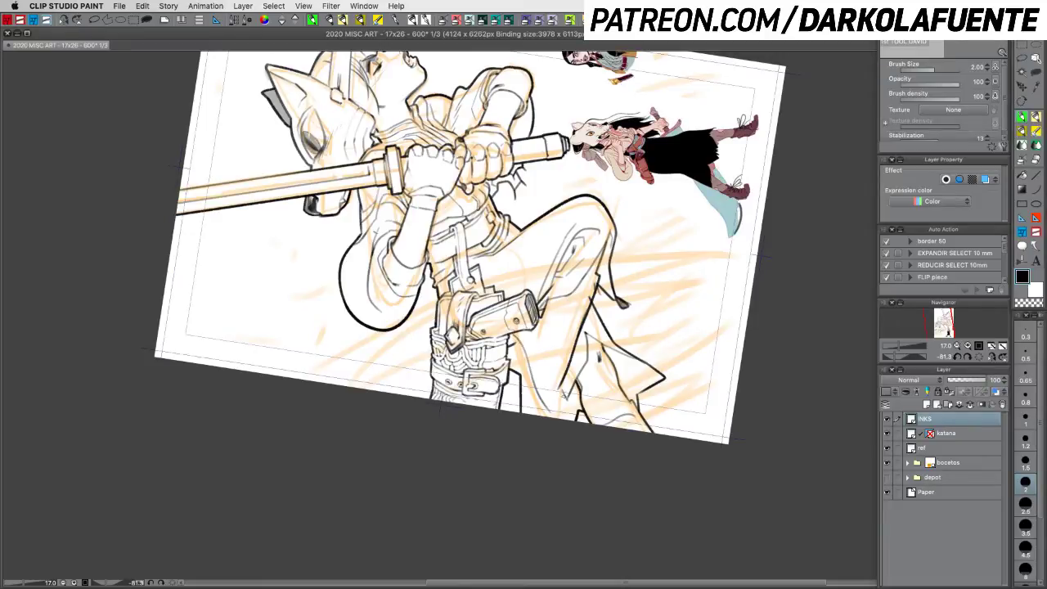
# Step: Ink the paired cloth lines running from beneath the pistol grip down to the page border
pyautogui.press('super+z')
pyautogui.moveTo(513, 336); pyautogui.dragTo(553, 415)
pyautogui.press('super+z')
pyautogui.moveTo(510, 334); pyautogui.dragTo(544, 418)
pyautogui.moveTo(517, 335); pyautogui.dragTo(543, 391)
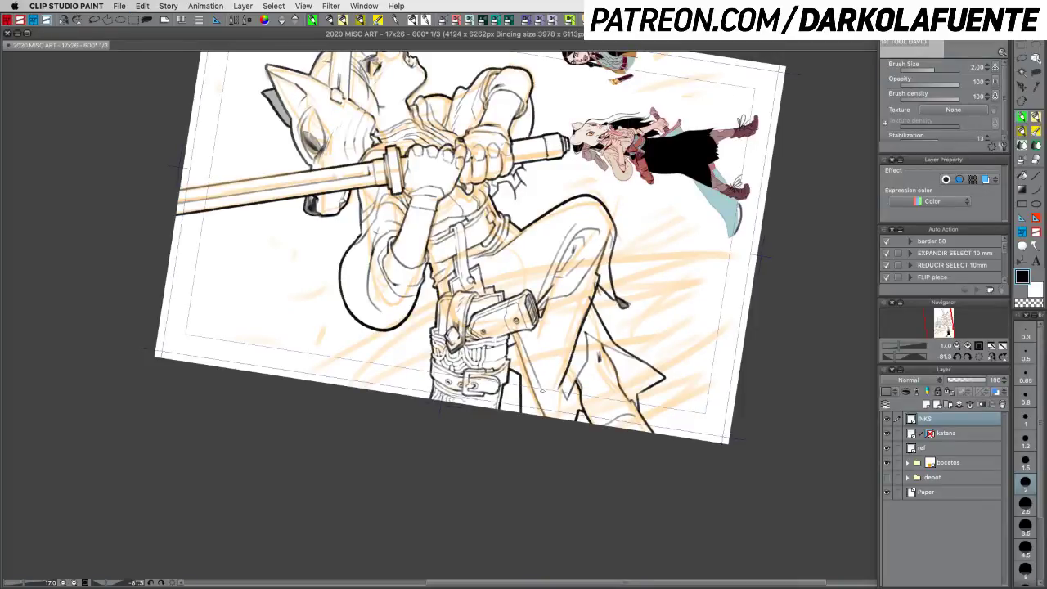
# Step: Undo the last stroke and re-ink the cloth line running down from beneath the pistol grip
pyautogui.press('super+z')
pyautogui.moveTo(516, 333); pyautogui.dragTo(539, 382)
pyautogui.press('super+z')
pyautogui.moveTo(518, 331); pyautogui.dragTo(543, 391)
pyautogui.moveTo(532, 369); pyautogui.dragTo(548, 404)
pyautogui.press('super+z')
pyautogui.moveTo(532, 369); pyautogui.dragTo(561, 415)
pyautogui.press('super+z')
pyautogui.moveTo(531, 366)
pyautogui.mouseDown()
pyautogui.moveTo(553, 415)
pyautogui.moveTo(480, 441)
pyautogui.moveTo(450, 427)
pyautogui.mouseUp()
pyautogui.hotkey('shift', 'space')
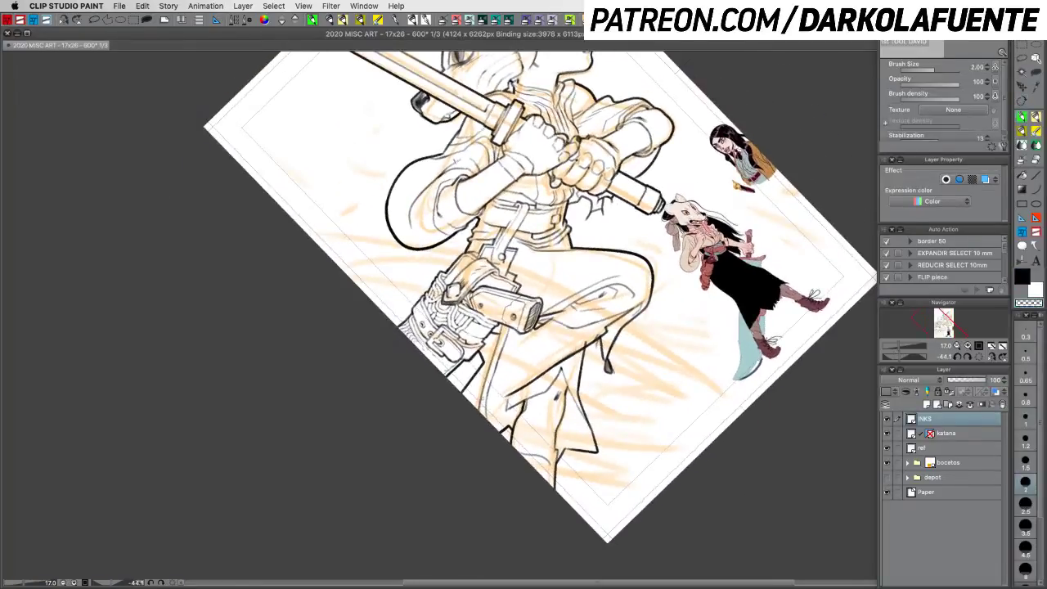
# Step: Ink the parallel line of the narrow cloth strip beneath the holster down to the page border
pyautogui.press('c')
pyautogui.moveTo(488, 368); pyautogui.dragTo(479, 411)
pyautogui.hotkey('shift', 'space')
pyautogui.moveTo(610, 430); pyautogui.dragTo(644, 316)
pyautogui.press('p')
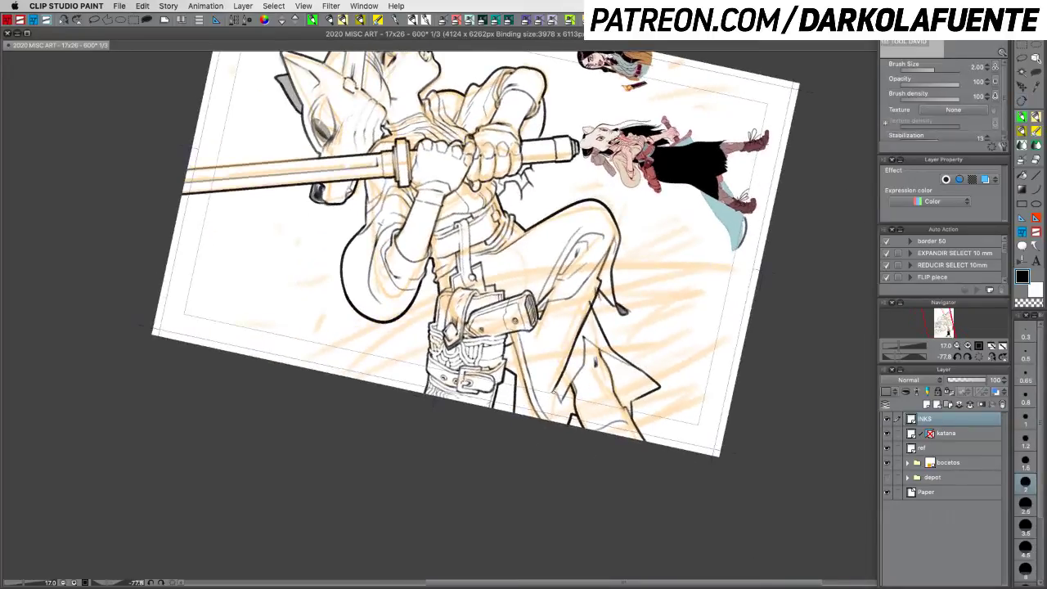
pyautogui.moveTo(555, 392); pyautogui.dragTo(560, 426)
pyautogui.press('super+z')
pyautogui.hotkey('shift', 'space')
pyautogui.moveTo(484, 460); pyautogui.dragTo(461, 423)
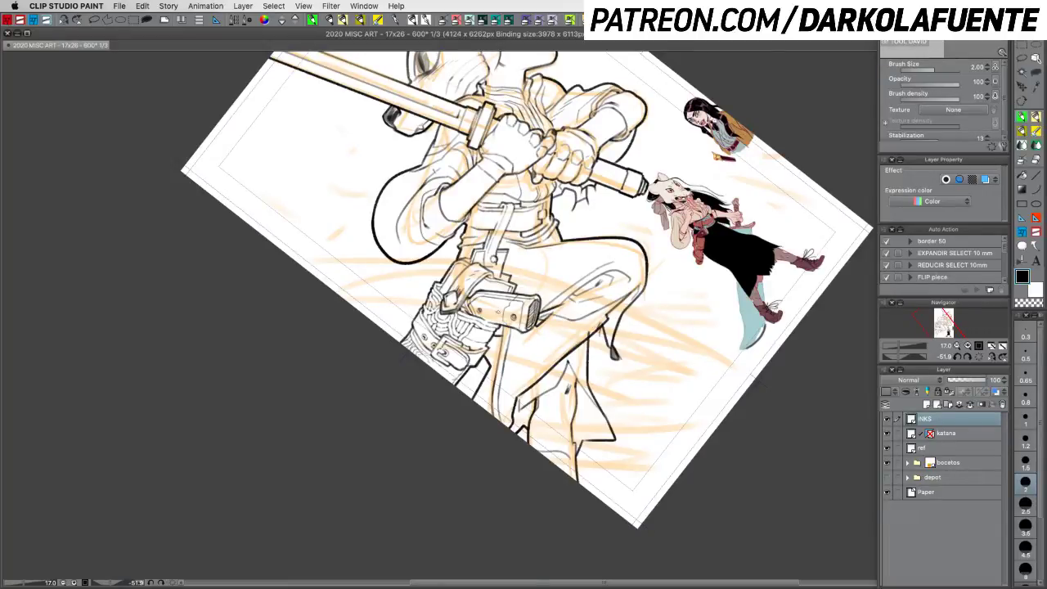
pyautogui.moveTo(495, 338); pyautogui.dragTo(487, 377)
pyautogui.moveTo(488, 380); pyautogui.dragTo(490, 412)
# Step: Ink the jagged cloth edge running under the holster and pistol grip
pyautogui.hotkey('shift', 'space')
pyautogui.moveTo(517, 448); pyautogui.dragTo(669, 278)
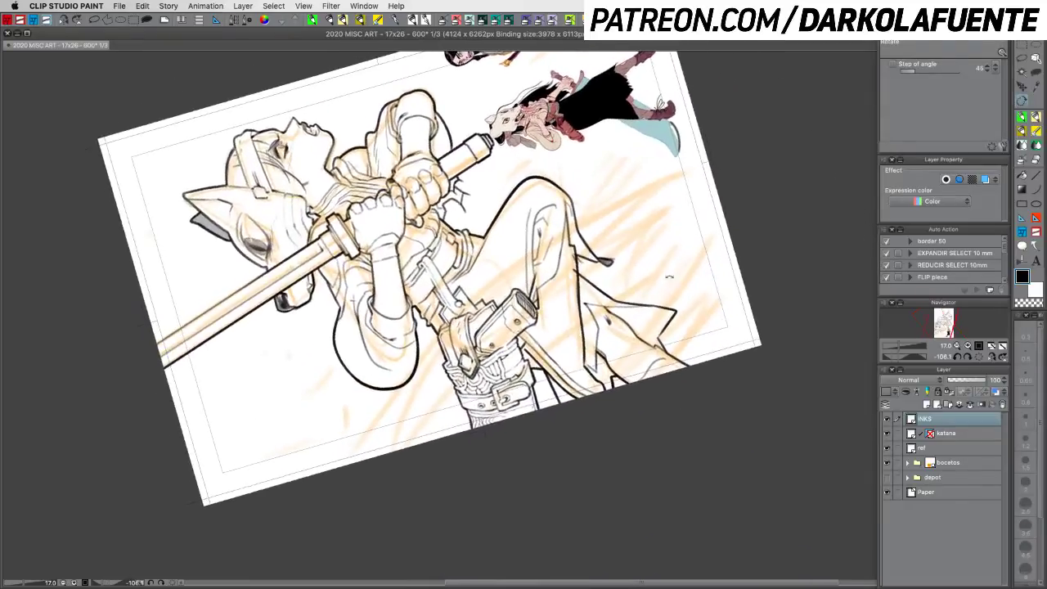
pyautogui.moveTo(536, 308)
pyautogui.mouseDown()
pyautogui.moveTo(512, 318)
pyautogui.moveTo(511, 364)
pyautogui.mouseUp()
pyautogui.press('super+z')
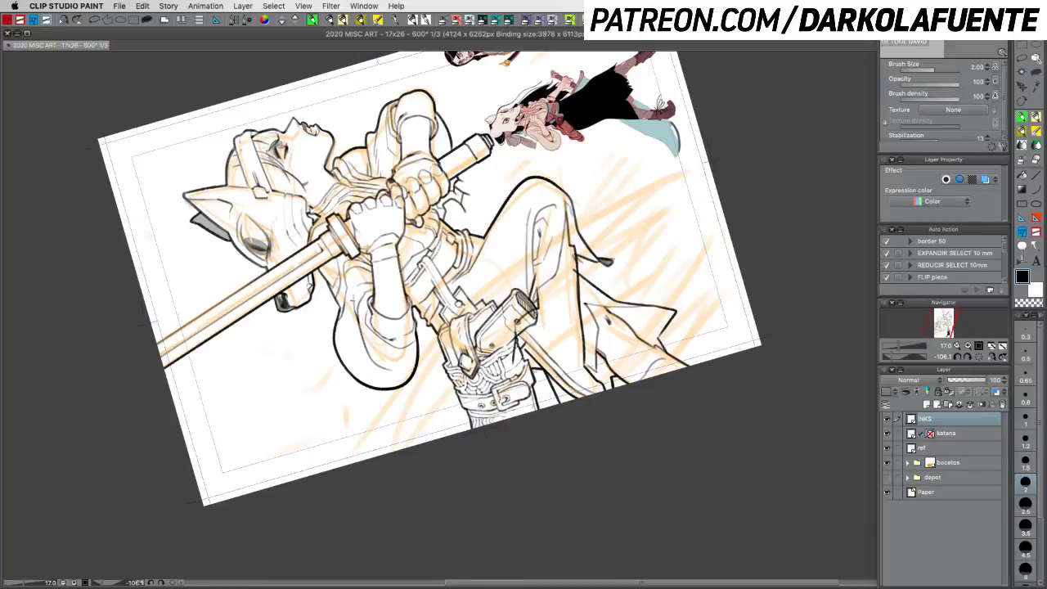
pyautogui.hotkey('shift', 'space')
pyautogui.moveTo(706, 393)
pyautogui.mouseDown()
pyautogui.moveTo(720, 257)
pyautogui.moveTo(679, 168)
pyautogui.mouseUp()
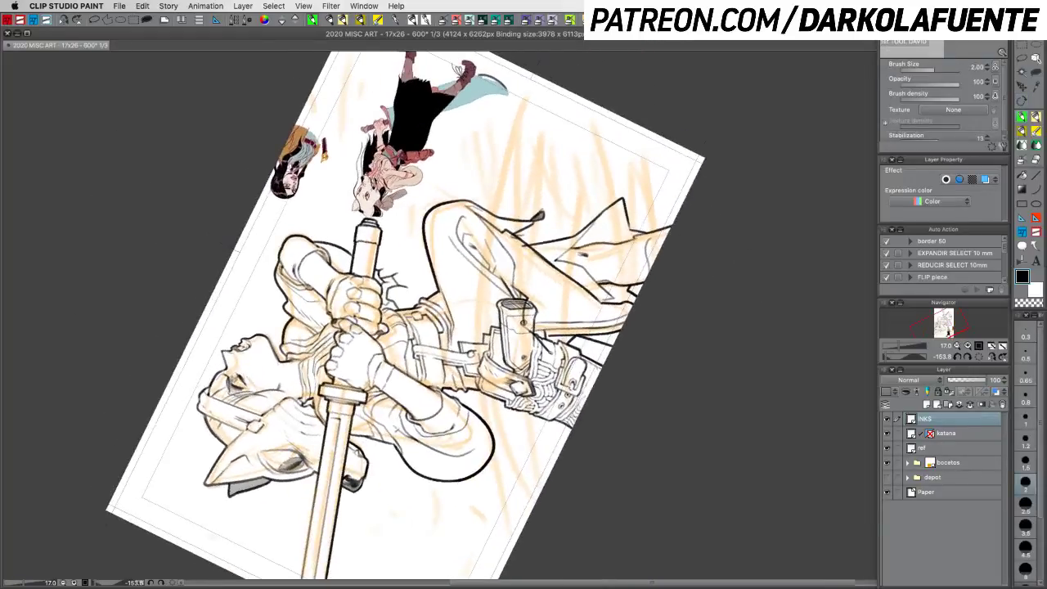
pyautogui.moveTo(548, 354); pyautogui.dragTo(591, 334)
pyautogui.press('r')
pyautogui.moveTo(620, 320); pyautogui.dragTo(378, 492)
pyautogui.moveTo(611, 423); pyautogui.dragTo(634, 470)
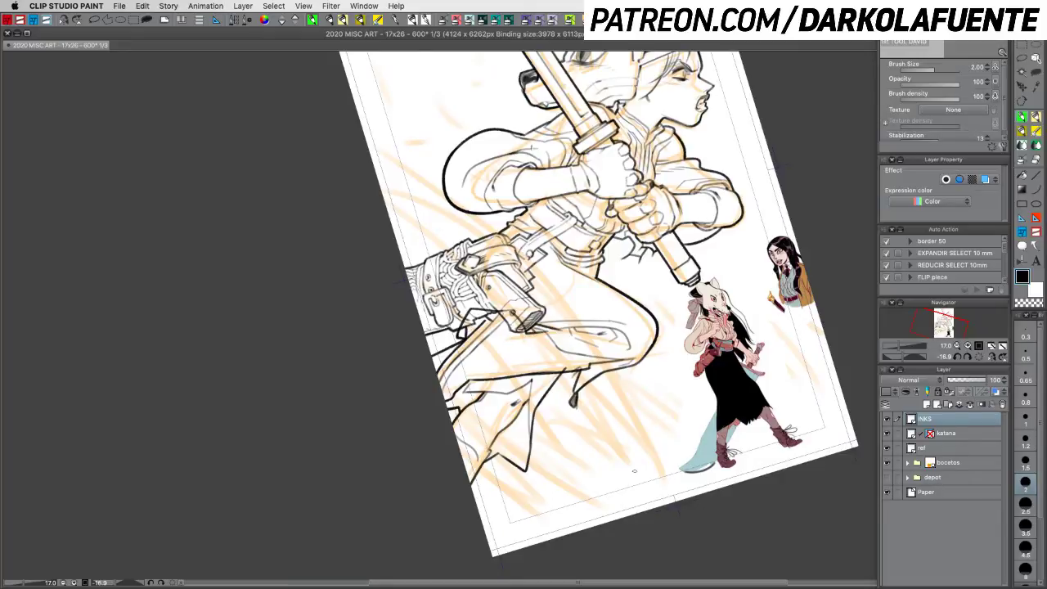
pyautogui.press('c')
pyautogui.press('c')
pyautogui.press('c')
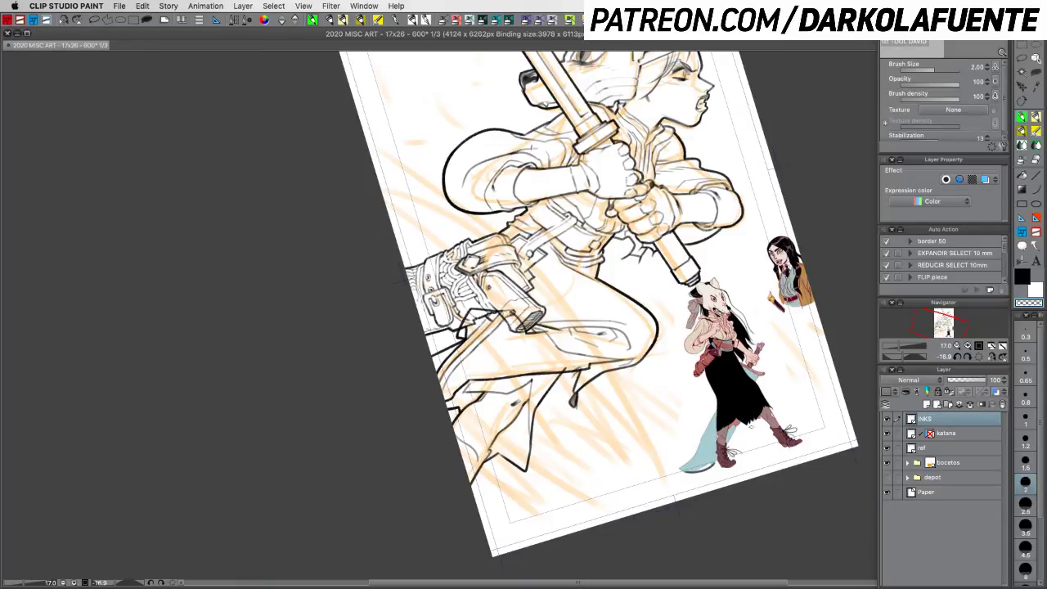
# Step: Display the INKS layer in a blue layer color and hide the bocetos sketch folder
pyautogui.click(996, 392)
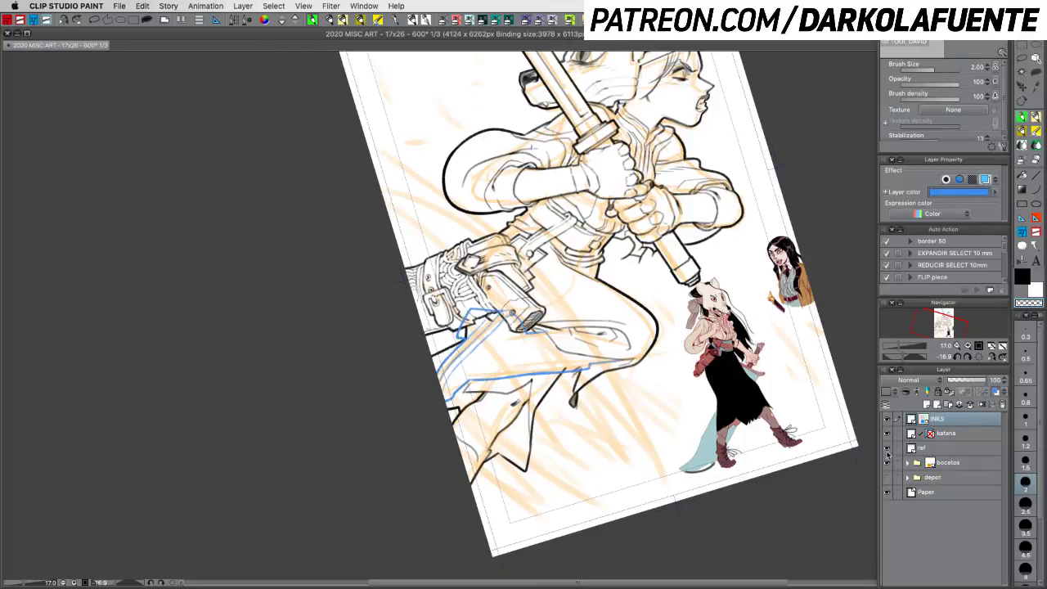
pyautogui.click(888, 449)
pyautogui.click(887, 449)
pyautogui.click(887, 463)
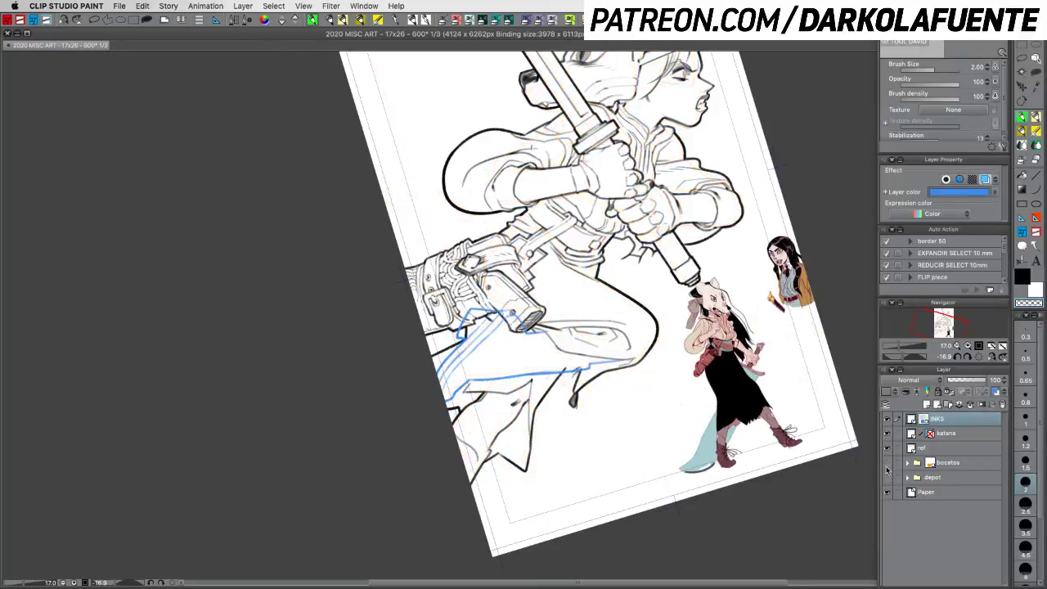
pyautogui.press('r')
pyautogui.moveTo(771, 466)
pyautogui.mouseDown()
pyautogui.moveTo(816, 402)
pyautogui.moveTo(791, 404)
pyautogui.moveTo(761, 450)
pyautogui.moveTo(702, 502)
pyautogui.moveTo(650, 527)
pyautogui.mouseUp()
pyautogui.press('r')
# Step: Hide the INKS layer, lasso the torn hanging cloth on the katana layer, and rotate it slightly downward about the knee
pyautogui.click(957, 435)
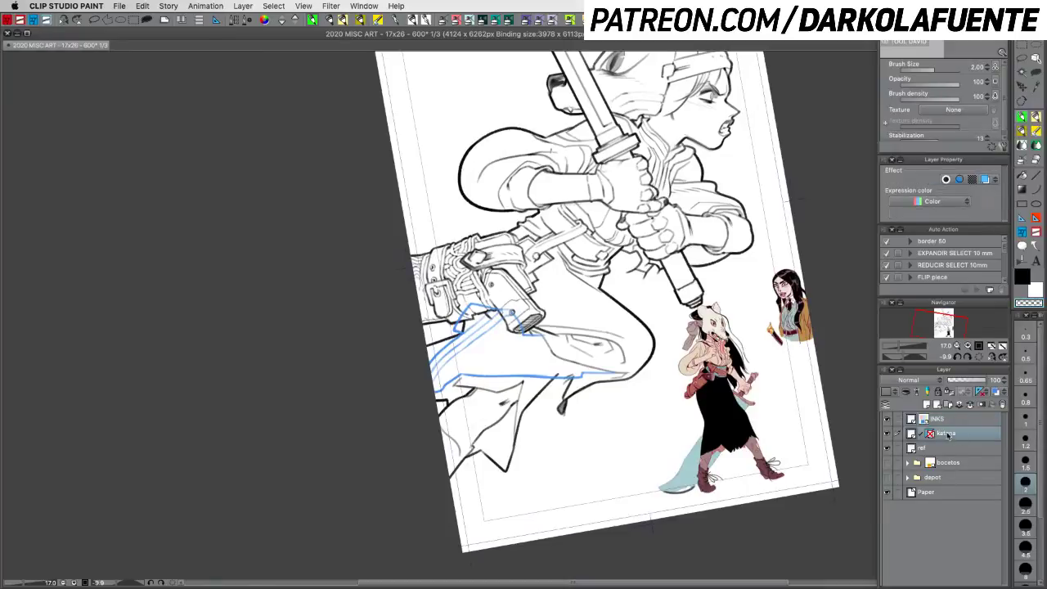
pyautogui.click(887, 419)
pyautogui.click(1025, 82)
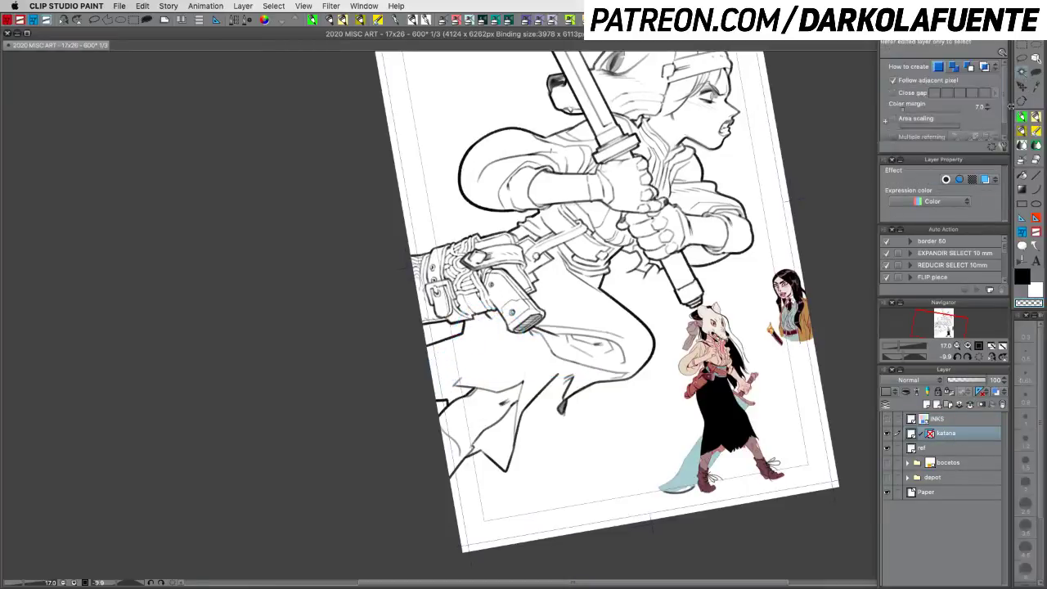
pyautogui.click(1024, 60)
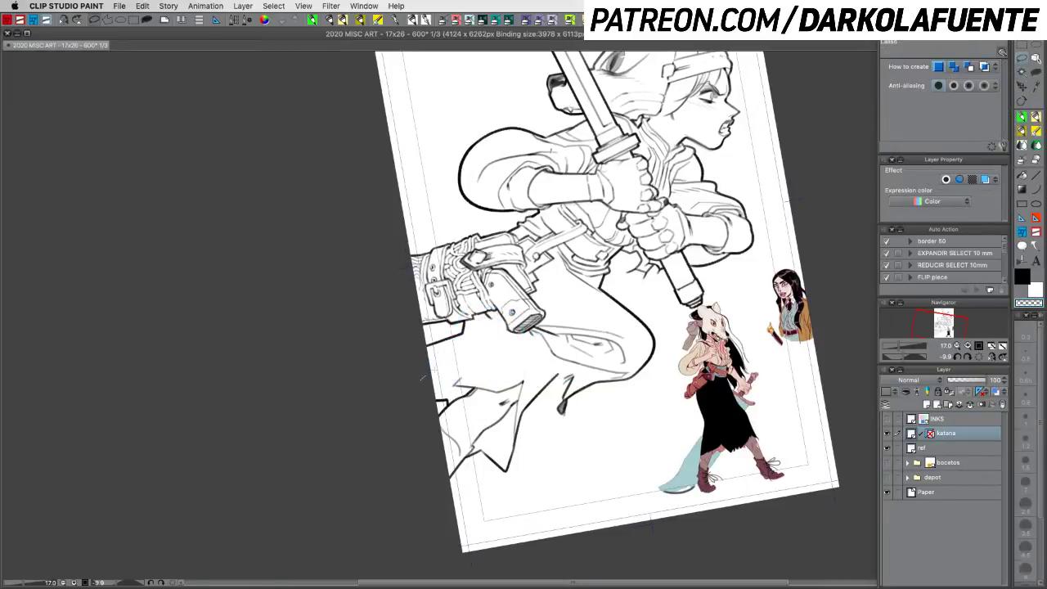
pyautogui.moveTo(423, 377); pyautogui.dragTo(531, 361)
pyautogui.moveTo(531, 361); pyautogui.dragTo(605, 376)
pyautogui.moveTo(628, 377)
pyautogui.mouseDown()
pyautogui.moveTo(620, 438)
pyautogui.moveTo(531, 505)
pyautogui.moveTo(442, 514)
pyautogui.mouseUp()
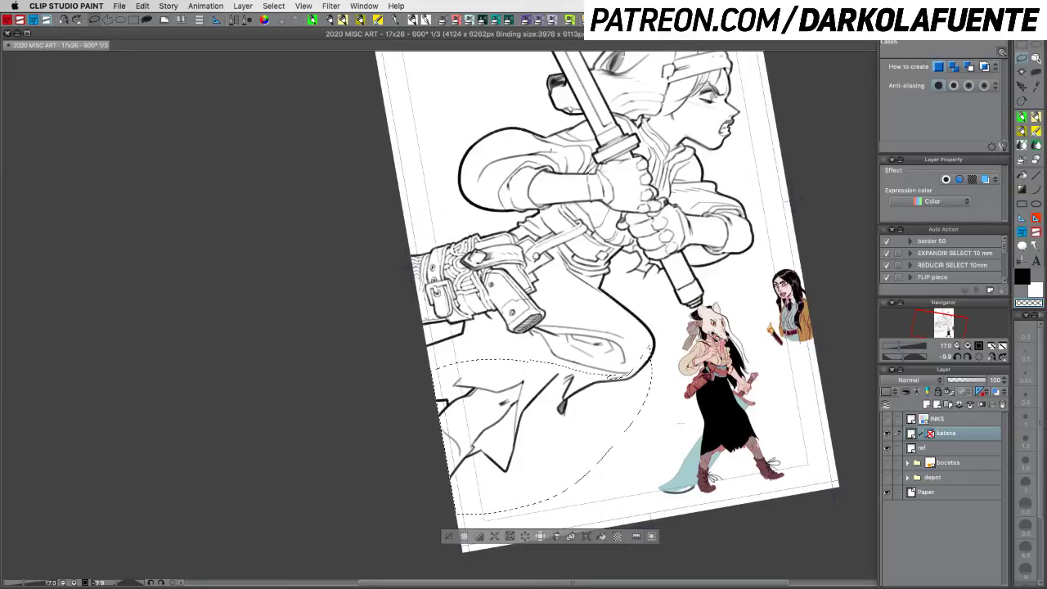
pyautogui.press('super+t')
pyautogui.moveTo(553, 425); pyautogui.dragTo(626, 351)
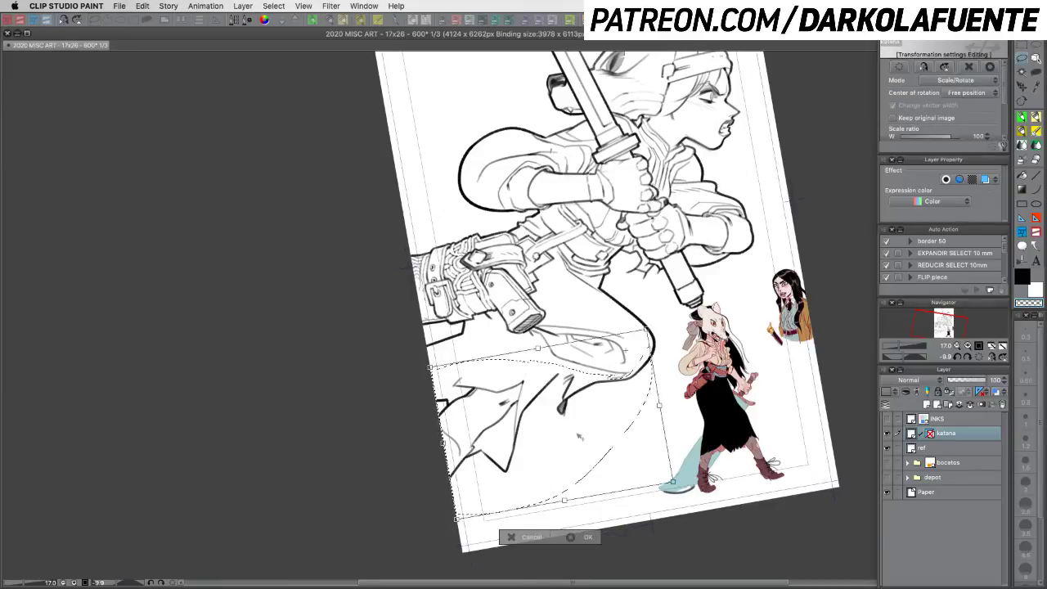
pyautogui.moveTo(415, 499); pyautogui.dragTo(419, 533)
pyautogui.click(596, 555)
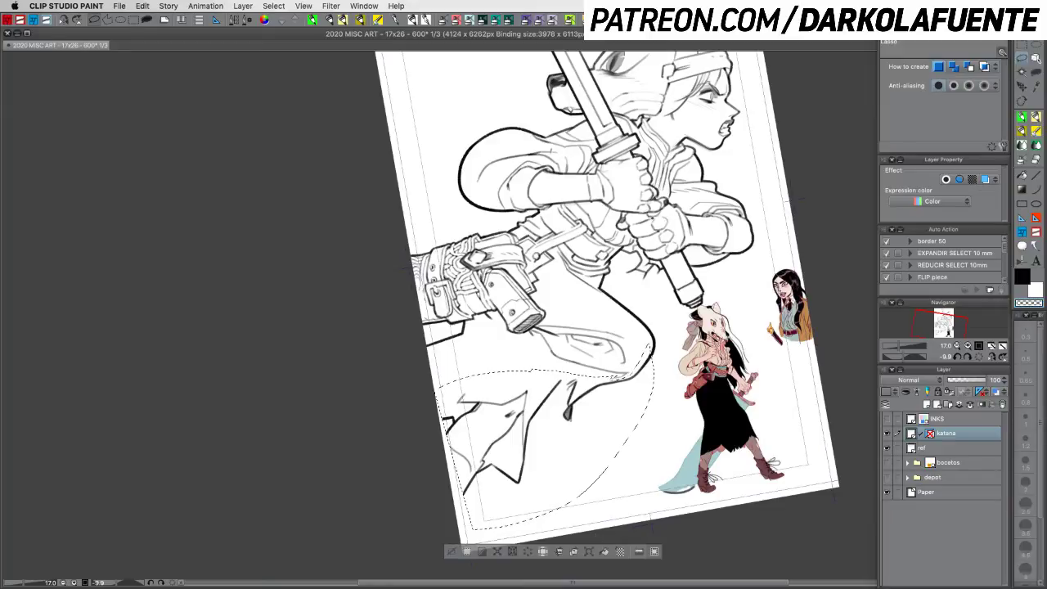
pyautogui.press('super+d')
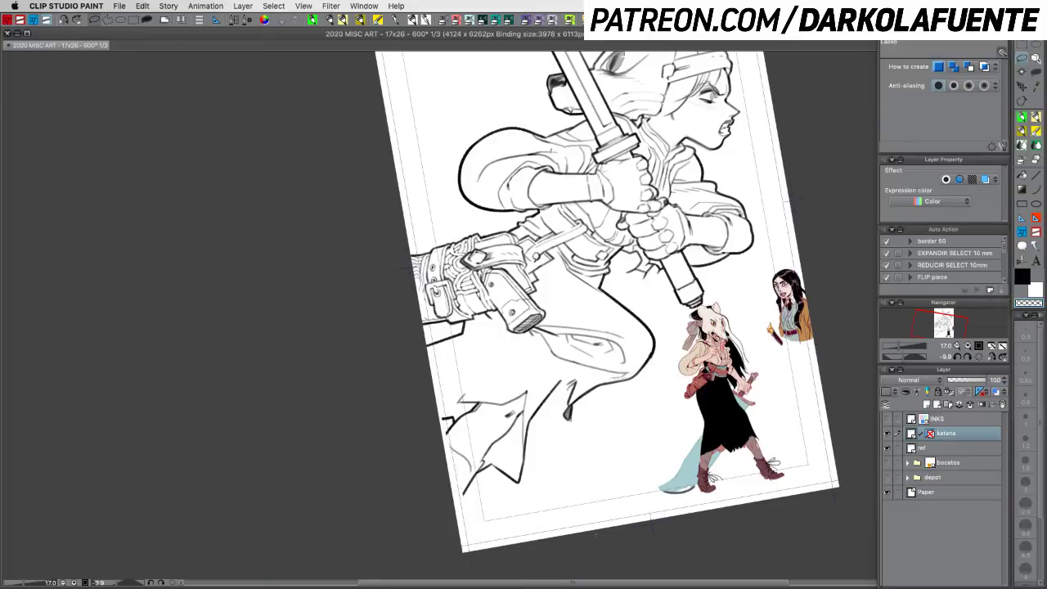
# Step: Show the INKS layer and rotate its cloth lines downward about the knee to meet the torn cloth
pyautogui.click(887, 419)
pyautogui.click(969, 419)
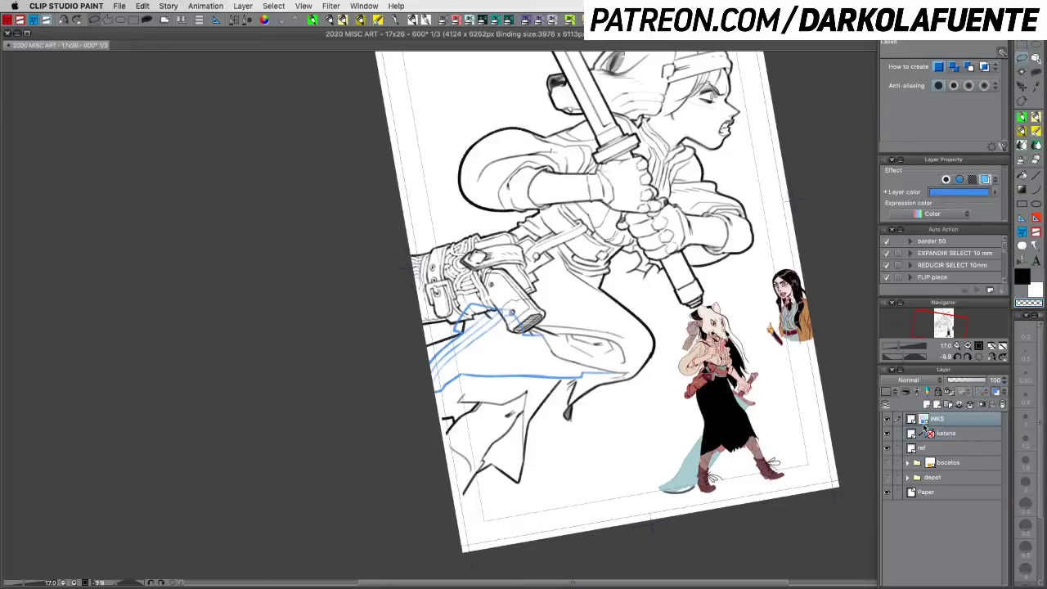
pyautogui.press('super+t')
pyautogui.moveTo(591, 350); pyautogui.dragTo(623, 354)
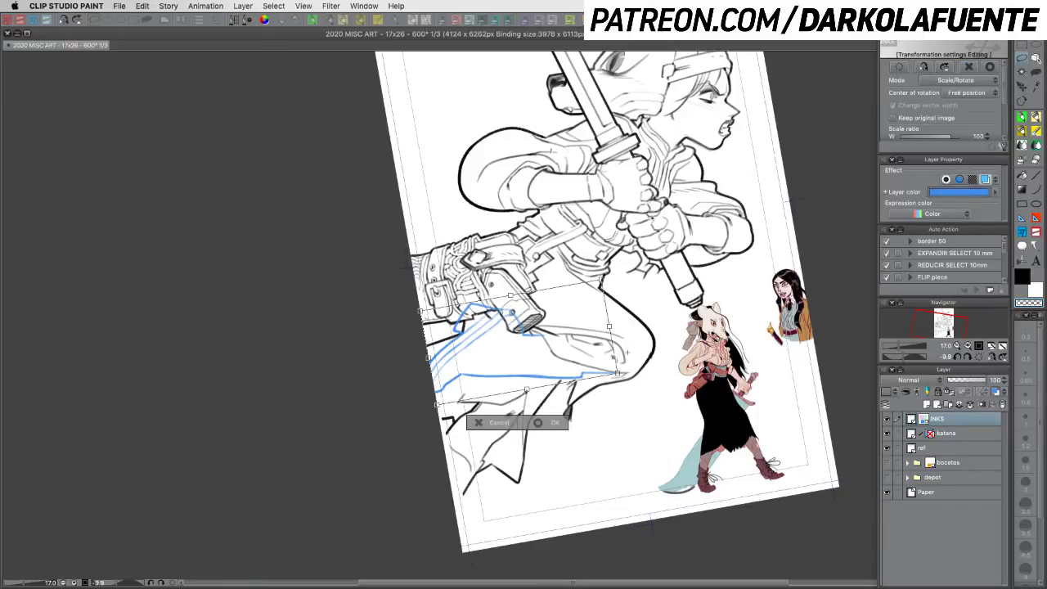
pyautogui.moveTo(412, 428); pyautogui.dragTo(407, 472)
pyautogui.moveTo(530, 384); pyautogui.dragTo(558, 382)
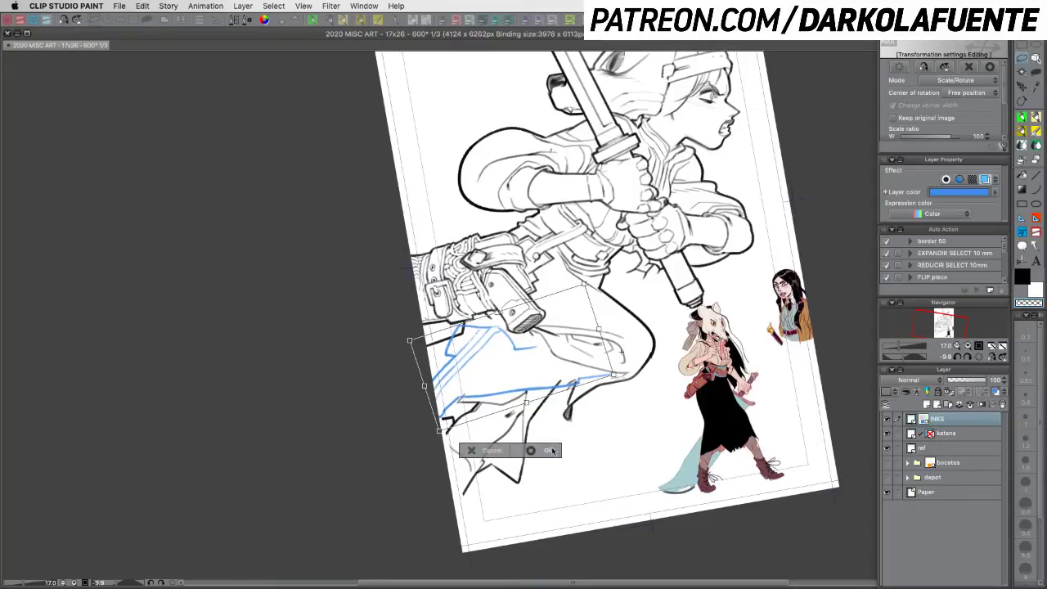
pyautogui.click(548, 450)
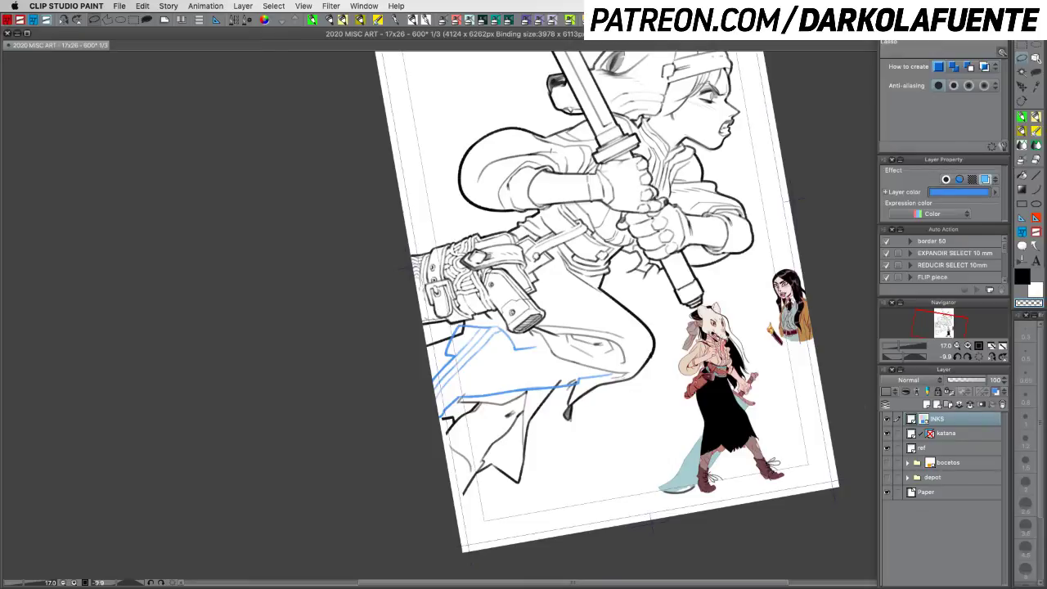
# Step: Lasso the torn cloth on the katana layer, move it slightly up against the blue cloth line, and deselect
pyautogui.click(956, 435)
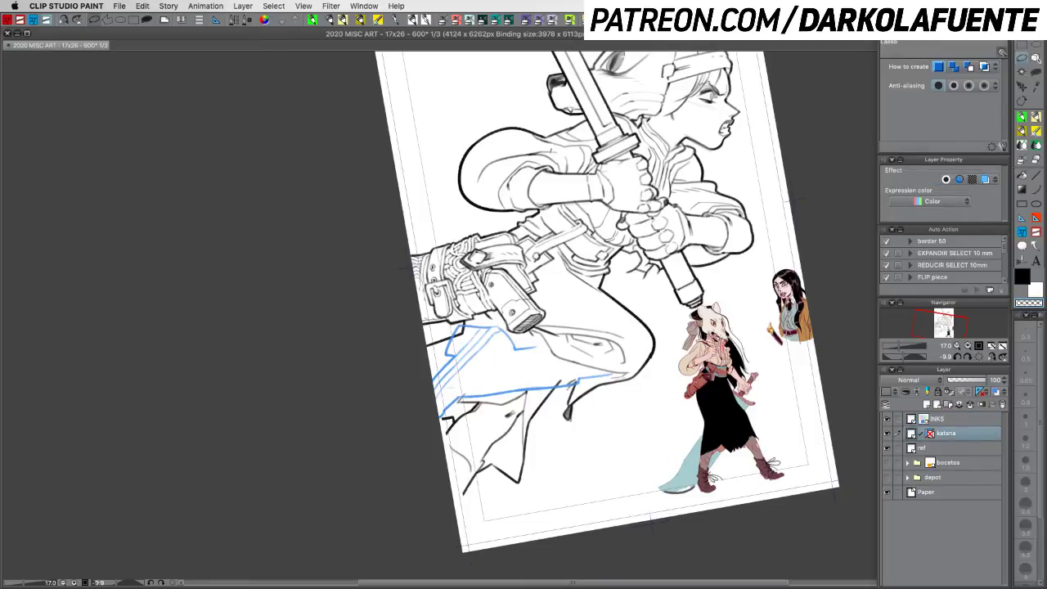
pyautogui.moveTo(403, 404); pyautogui.dragTo(499, 373)
pyautogui.moveTo(564, 378)
pyautogui.mouseDown()
pyautogui.moveTo(555, 403)
pyautogui.moveTo(409, 499)
pyautogui.mouseUp()
pyautogui.click(1028, 95)
pyautogui.moveTo(511, 432); pyautogui.dragTo(507, 426)
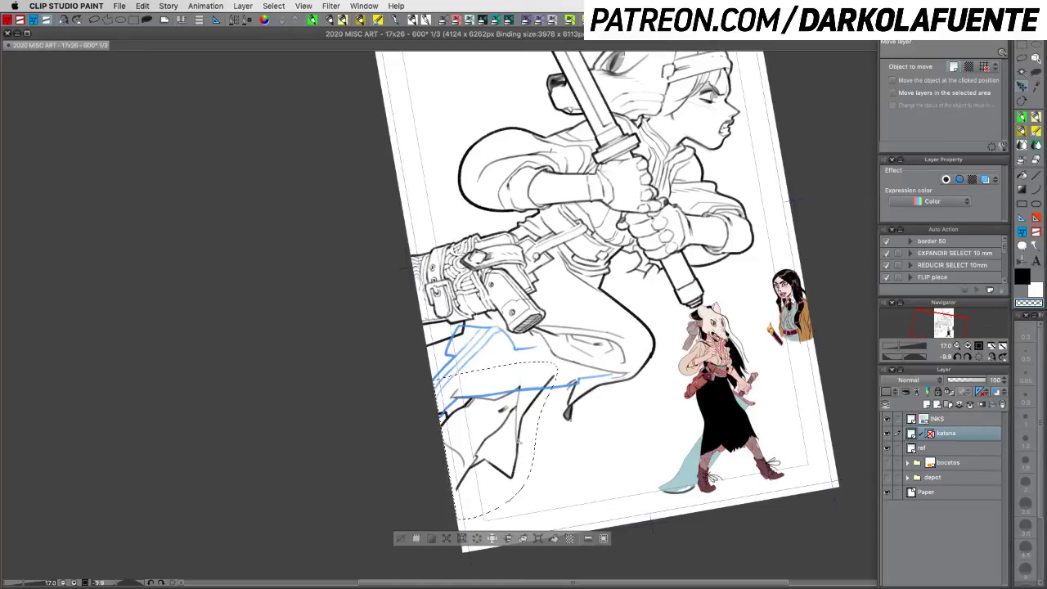
pyautogui.moveTo(501, 435); pyautogui.dragTo(509, 427)
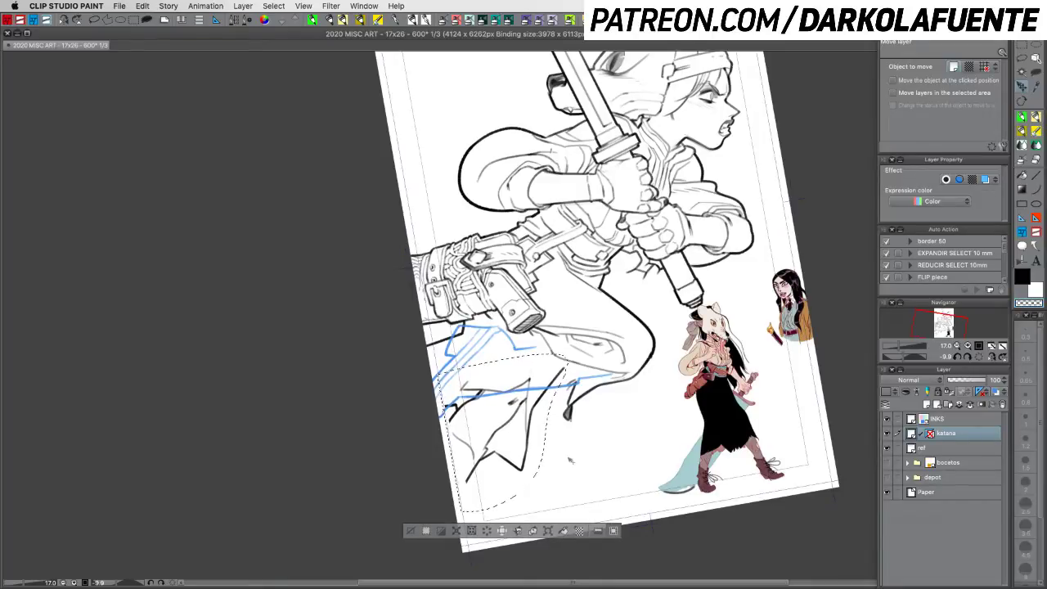
pyautogui.press('super+d')
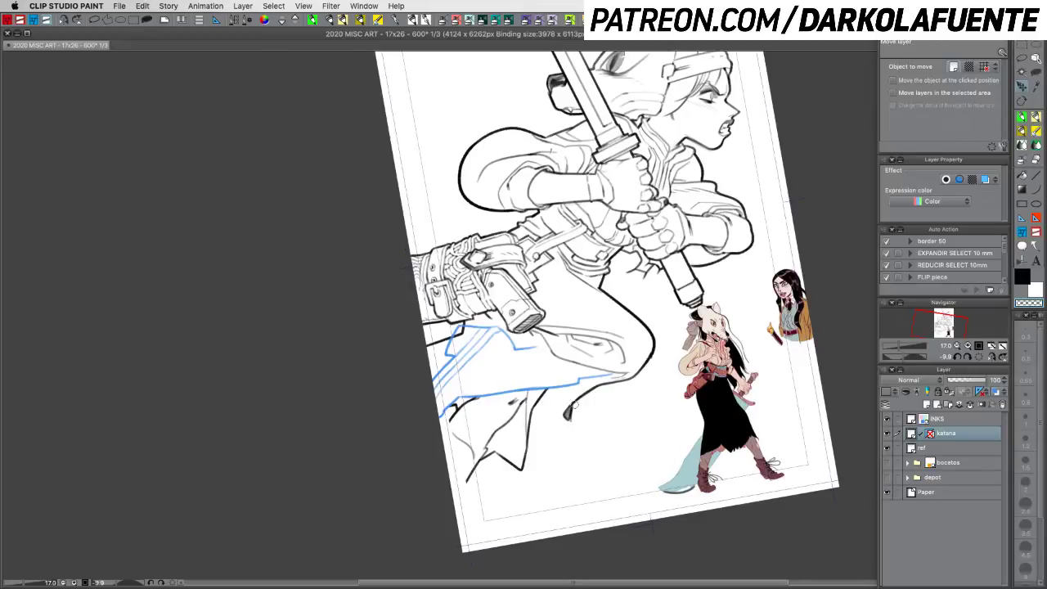
# Step: Ink the torn cloth edges between the knee and the small dangling tip on the katana layer
pyautogui.press('p')
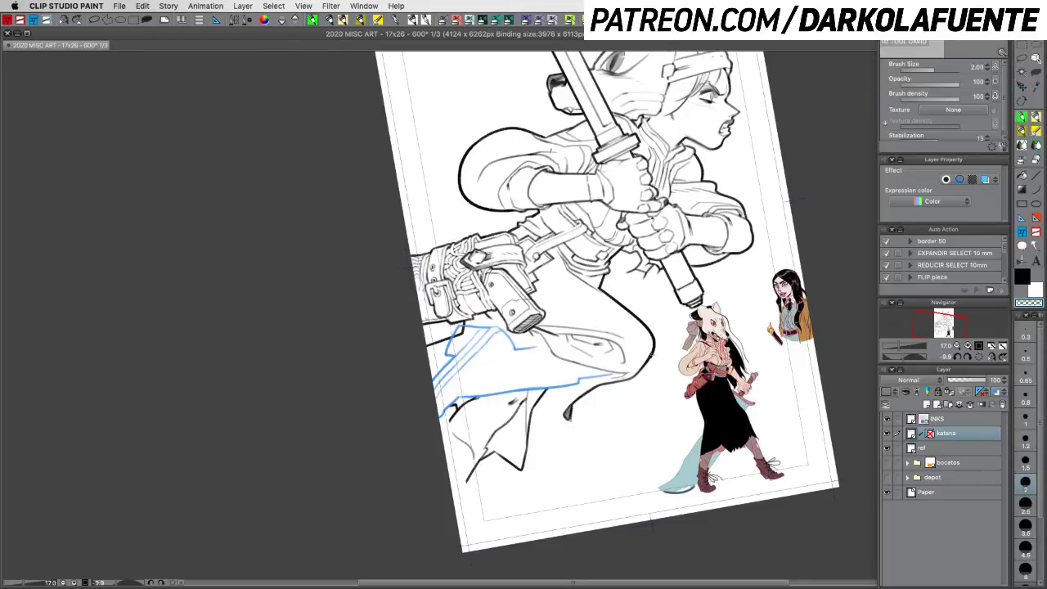
pyautogui.press('super+z')
pyautogui.press('c')
pyautogui.press('c')
pyautogui.press('c')
pyautogui.moveTo(660, 384); pyautogui.dragTo(651, 301)
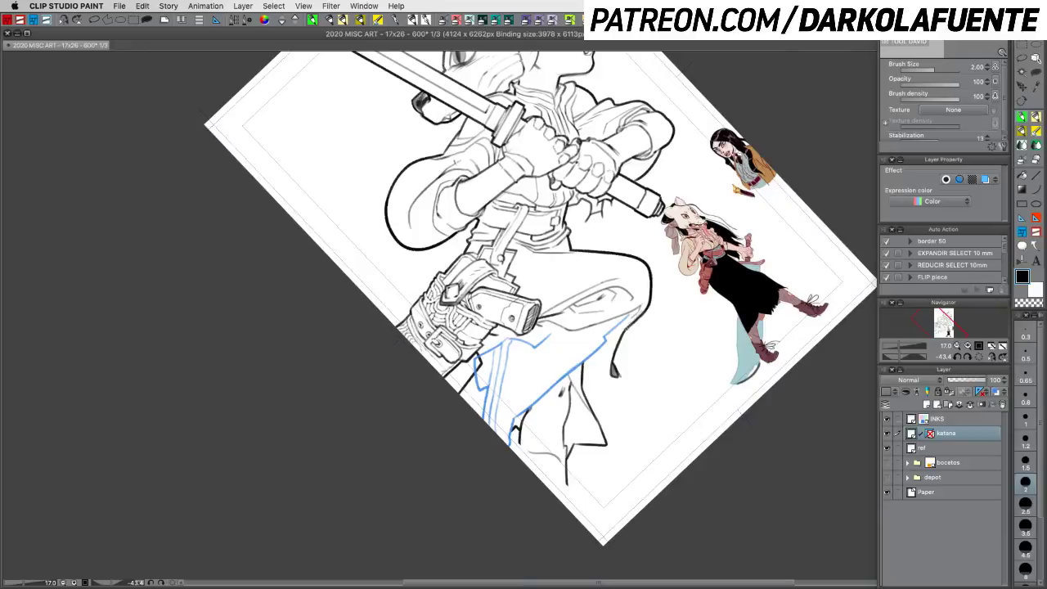
pyautogui.press('c')
pyautogui.press('c')
pyautogui.moveTo(576, 375); pyautogui.dragTo(614, 366)
pyautogui.press('super+z')
pyautogui.press('super+z')
pyautogui.moveTo(635, 311); pyautogui.dragTo(605, 342)
pyautogui.press('super+z')
pyautogui.press('super+z')
pyautogui.press('super+y')
# Step: Turn off the INKS layer's blue color, merge the layer down into the katana layer, and save the file
pyautogui.click(958, 419)
pyautogui.click(994, 392)
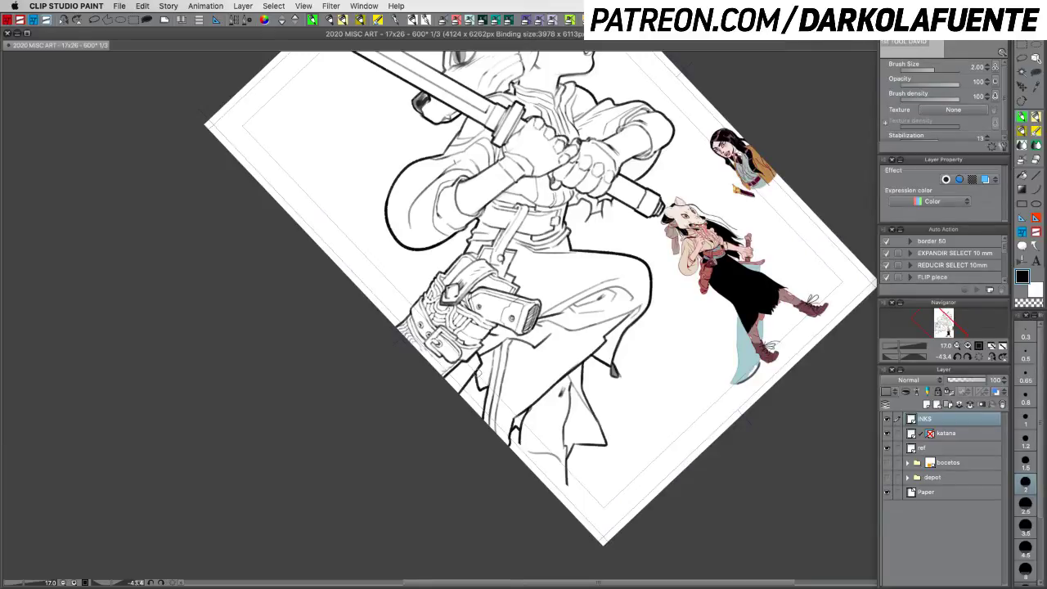
pyautogui.click(968, 434)
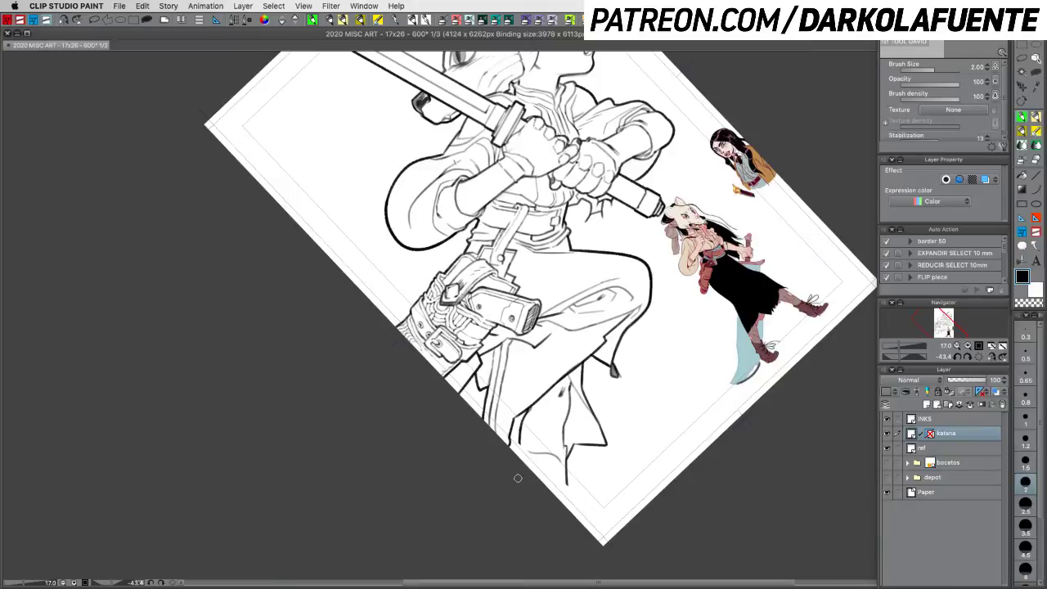
pyautogui.click(941, 419)
pyautogui.press('super+e')
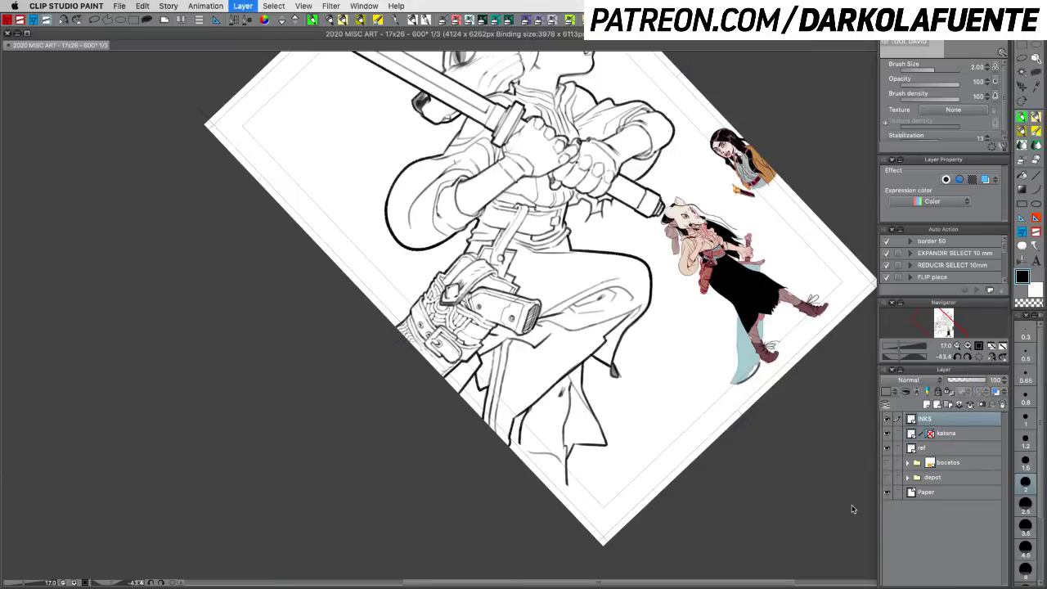
pyautogui.press('super+s')
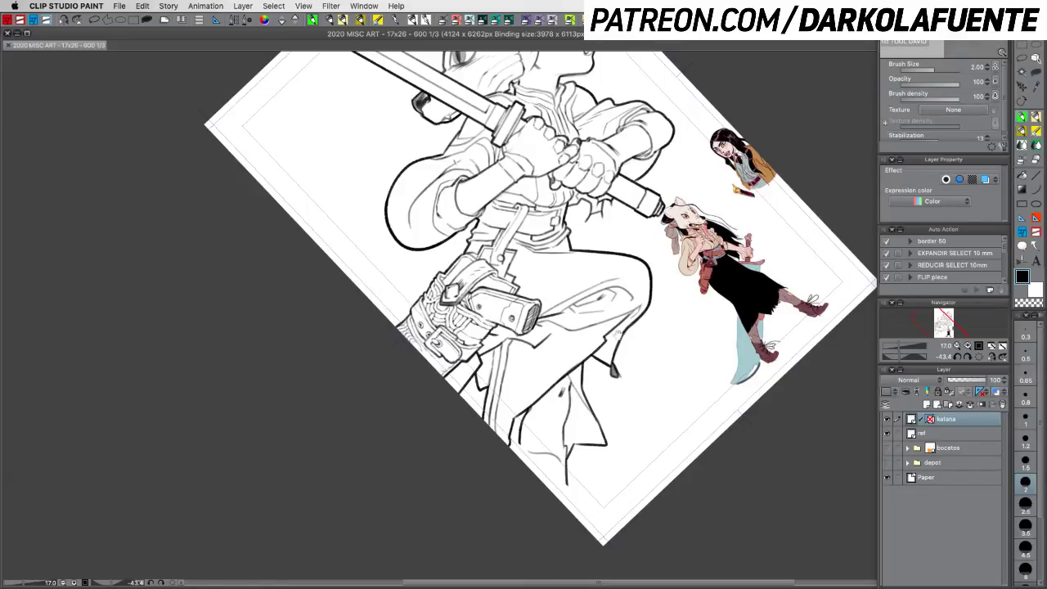
# Step: Ink the short cloth line extending from the underside of the pistol grip toward the thigh
pyautogui.moveTo(619, 334); pyautogui.dragTo(613, 278)
pyautogui.press('r')
pyautogui.moveTo(682, 332)
pyautogui.mouseDown()
pyautogui.moveTo(653, 374)
pyautogui.moveTo(667, 360)
pyautogui.mouseUp()
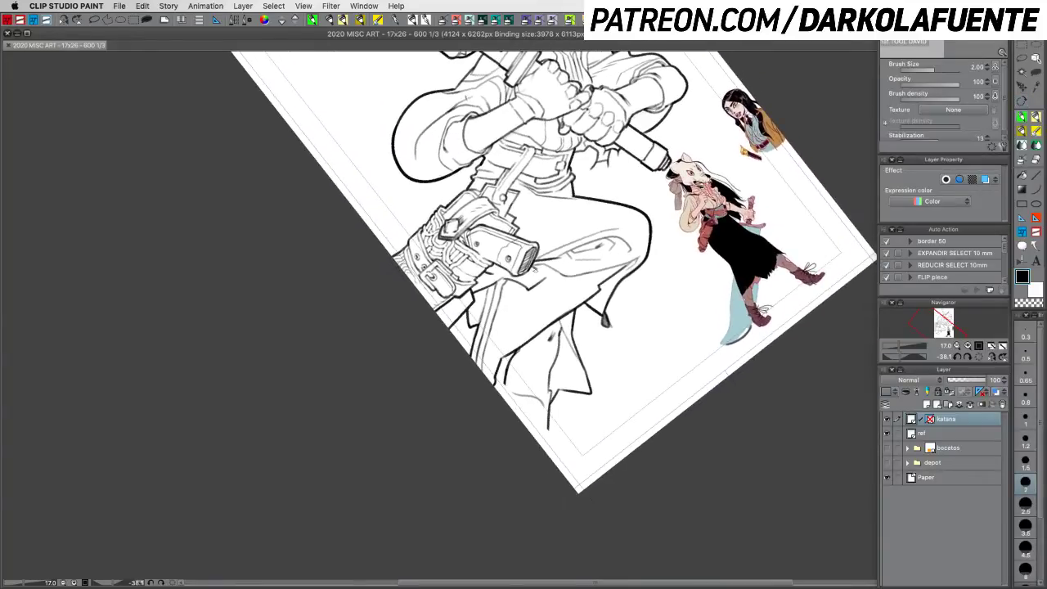
pyautogui.press('c')
pyautogui.moveTo(534, 270)
pyautogui.mouseDown()
pyautogui.moveTo(543, 281)
pyautogui.moveTo(565, 270)
pyautogui.mouseUp()
pyautogui.press('c')
pyautogui.press('super+z')
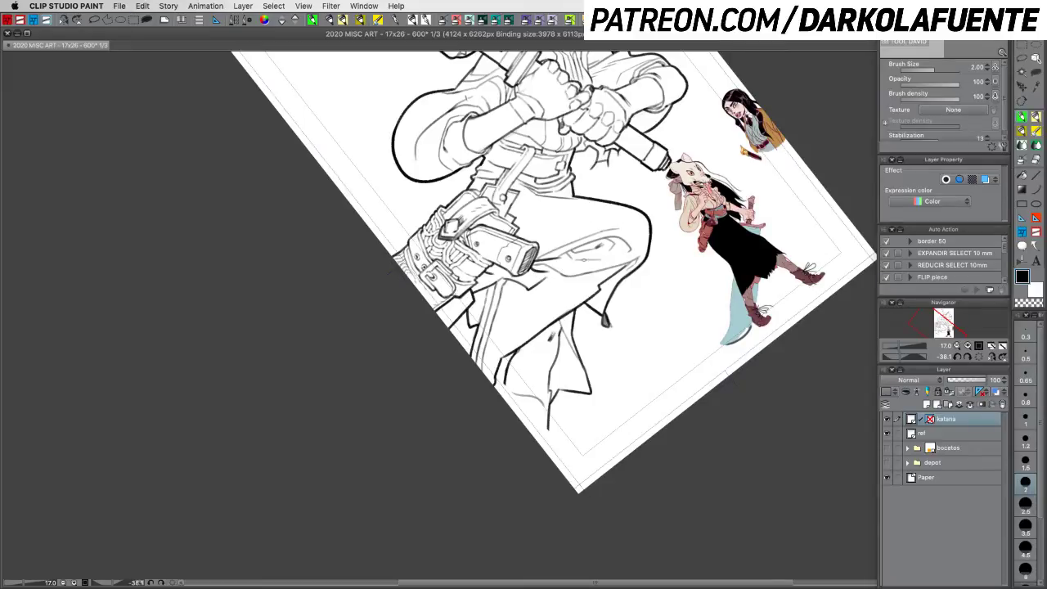
pyautogui.press('super+z')
pyautogui.moveTo(533, 273); pyautogui.dragTo(553, 268)
pyautogui.moveTo(641, 284); pyautogui.dragTo(580, 118)
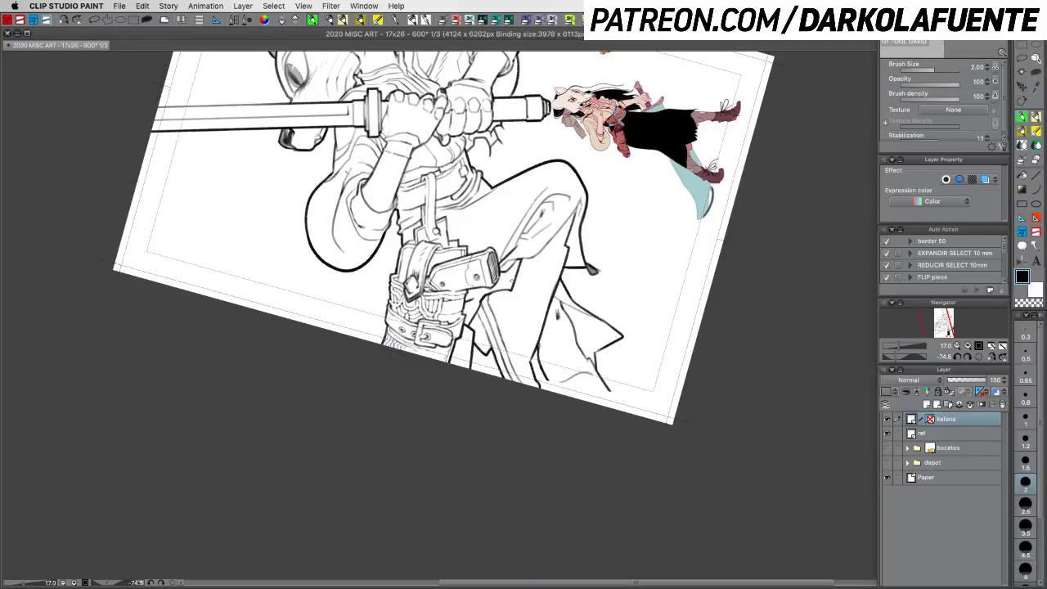
pyautogui.moveTo(687, 376); pyautogui.dragTo(680, 386)
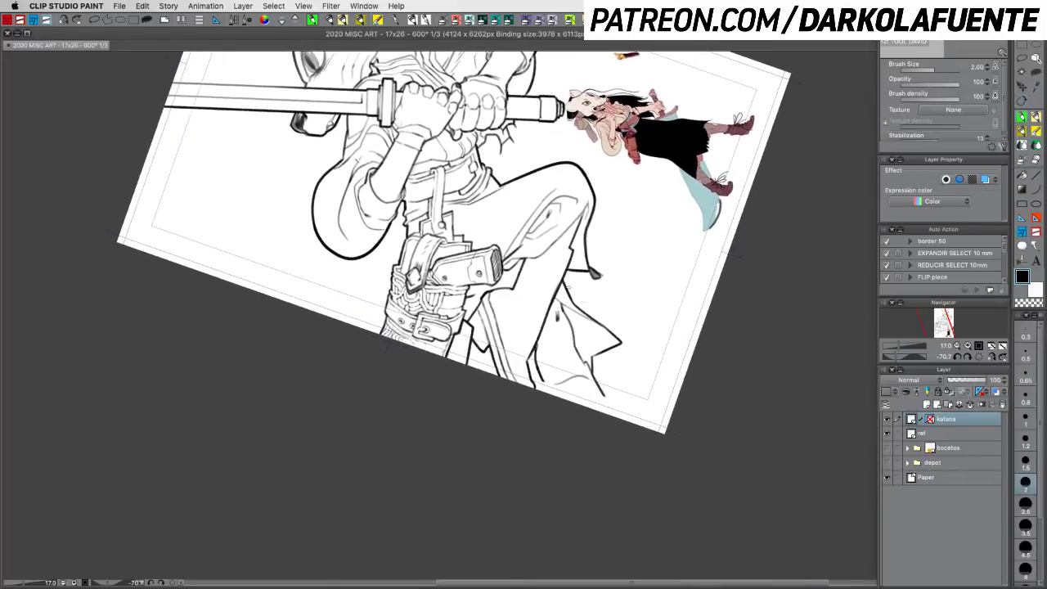
# Step: Ink and clean up the short wrap lines crossing the bent leg just below the knee on the katana layer
pyautogui.press('c')
pyautogui.moveTo(576, 282); pyautogui.dragTo(493, 235)
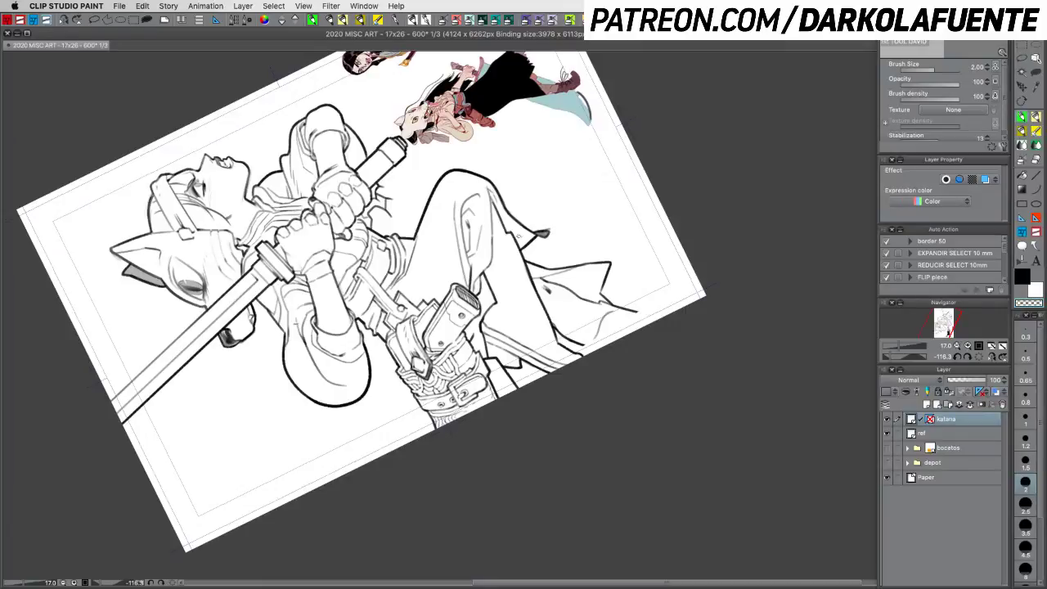
pyautogui.press('c')
pyautogui.moveTo(494, 238)
pyautogui.mouseDown()
pyautogui.moveTo(619, 290)
pyautogui.moveTo(626, 260)
pyautogui.moveTo(562, 193)
pyautogui.mouseUp()
pyautogui.press('r')
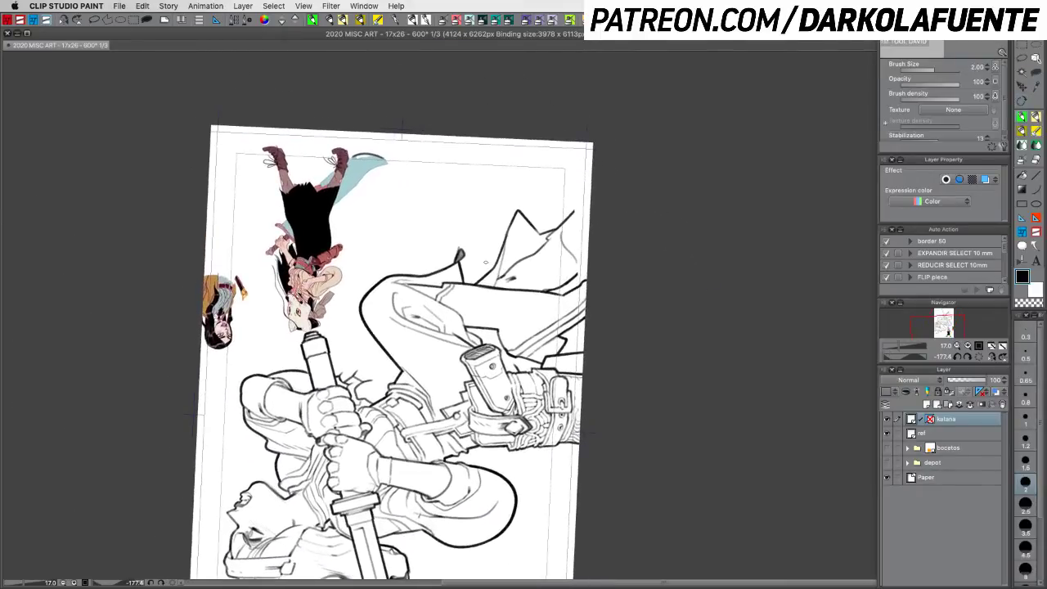
pyautogui.press('c')
pyautogui.press('c')
pyautogui.press('r')
pyautogui.moveTo(616, 350); pyautogui.dragTo(499, 320)
pyautogui.click(1022, 118)
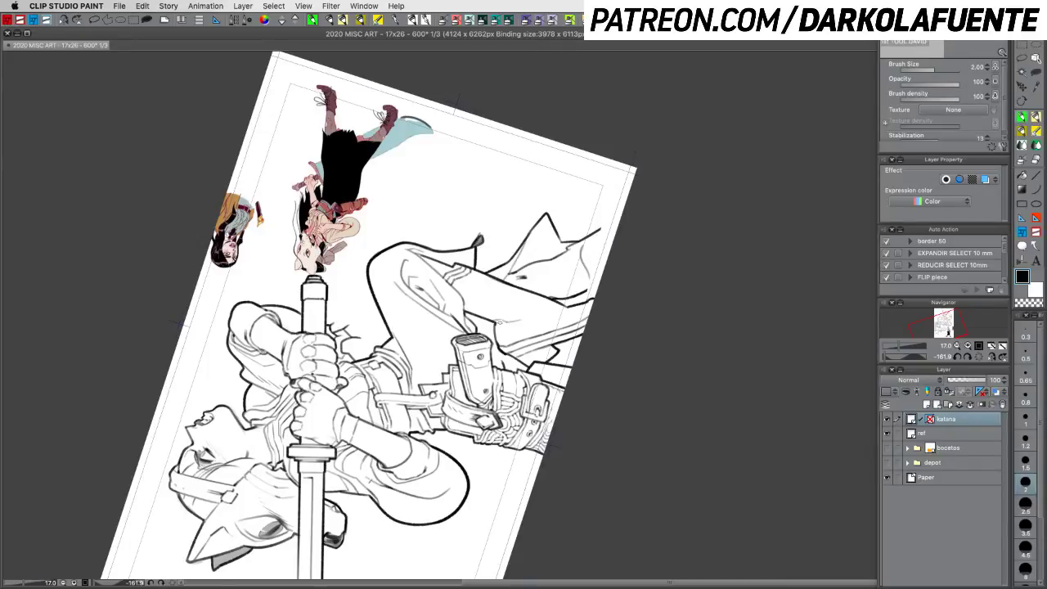
# Step: Ink the small fabric creases on the lower leg beside the pistol grip and trim their ends
pyautogui.press('c')
pyautogui.press('c')
pyautogui.press('c')
pyautogui.moveTo(496, 322)
pyautogui.mouseDown()
pyautogui.moveTo(508, 325)
pyautogui.moveTo(499, 320)
pyautogui.mouseUp()
pyautogui.press('c')
pyautogui.moveTo(619, 312); pyautogui.dragTo(512, 412)
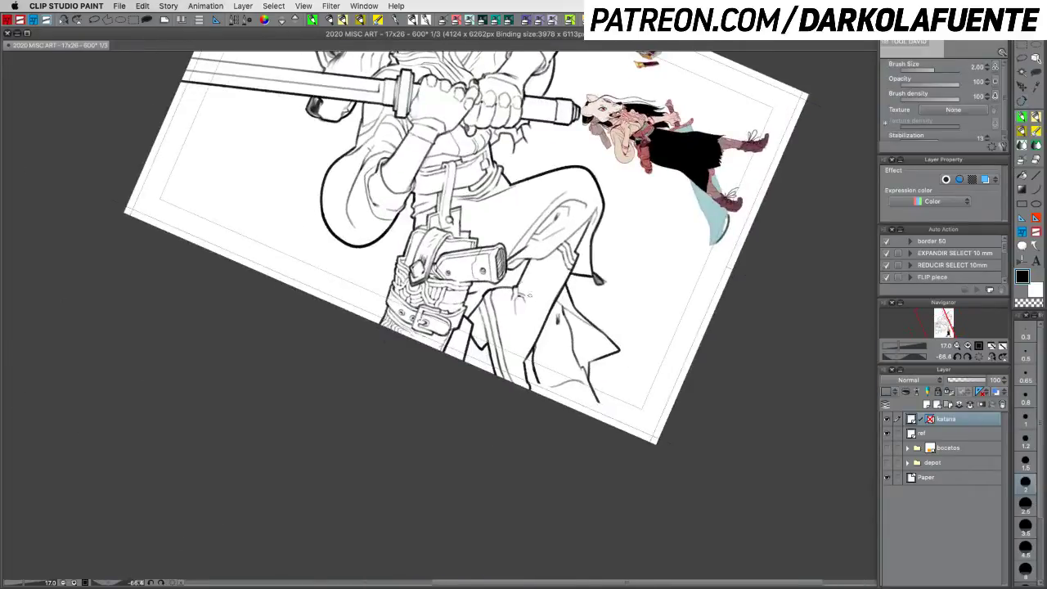
pyautogui.press('c')
pyautogui.moveTo(522, 295); pyautogui.dragTo(525, 305)
pyautogui.press('c')
pyautogui.press('c')
pyautogui.press('c')
# Step: Undo the last strokes at the lower end of the shin and redraw the short line near the page border
pyautogui.moveTo(522, 375); pyautogui.dragTo(526, 383)
pyautogui.press('super+z')
pyautogui.press('super+z')
pyautogui.press('c')
pyautogui.press('r')
pyautogui.moveTo(595, 375); pyautogui.dragTo(678, 203)
pyautogui.press('p')
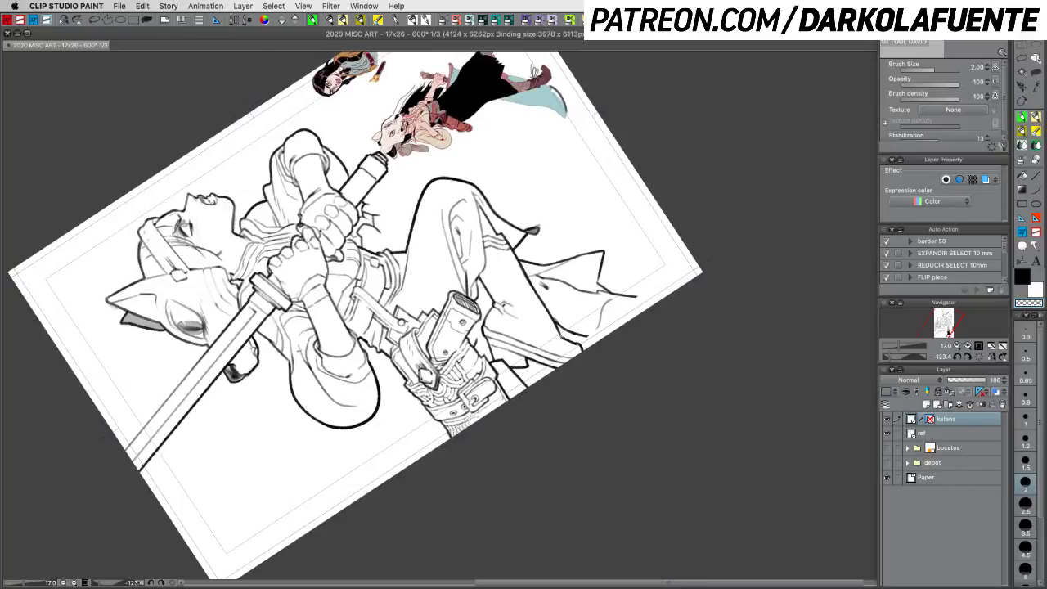
pyautogui.moveTo(561, 335); pyautogui.dragTo(562, 339)
pyautogui.press('c')
pyautogui.press('c')
pyautogui.press('c')
pyautogui.press('r')
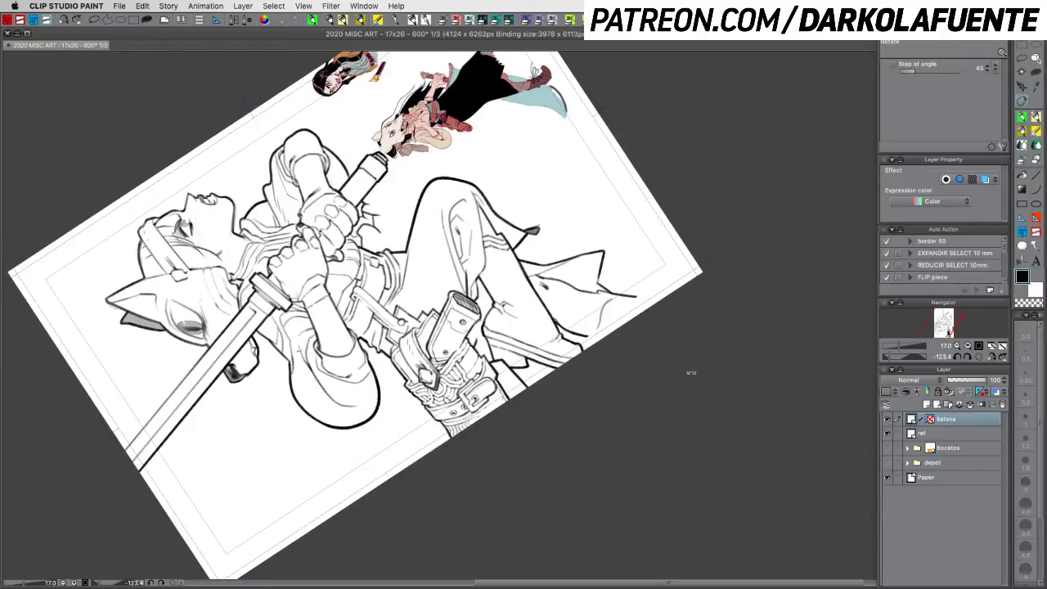
pyautogui.moveTo(689, 374); pyautogui.dragTo(643, 435)
pyautogui.press('p')
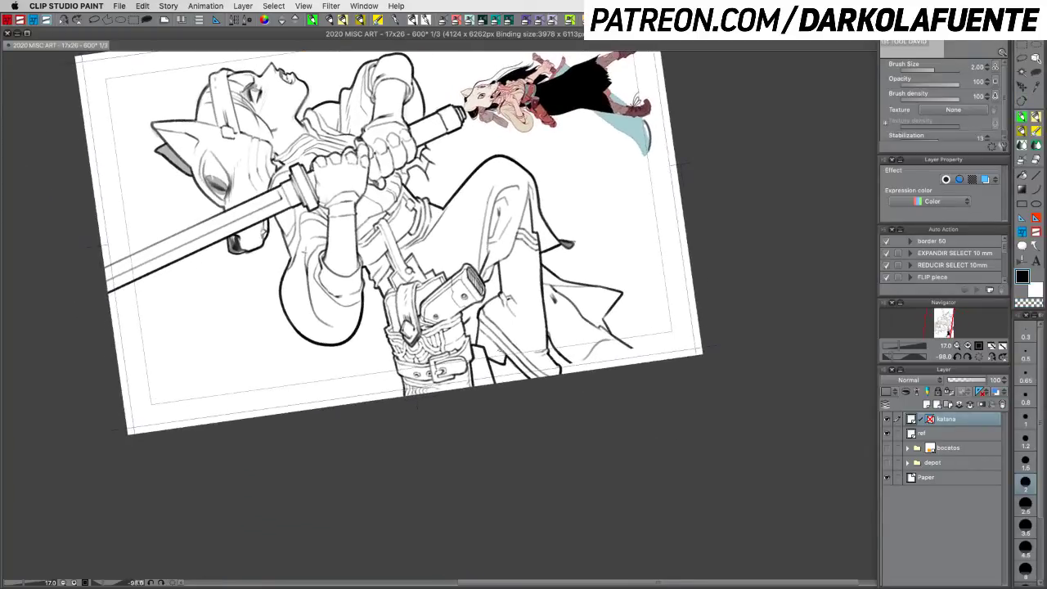
# Step: Undo the unwanted strokes on the lower leg and ink its inner edge below the holster
pyautogui.press('super+z')
pyautogui.press('c')
pyautogui.press('c')
pyautogui.press('c')
pyautogui.press('c')
pyautogui.press('c')
pyautogui.press('c')
pyautogui.press('super+z')
pyautogui.hotkey('shift', 'space')
pyautogui.moveTo(606, 415); pyautogui.dragTo(496, 445)
pyautogui.moveTo(481, 326); pyautogui.dragTo(478, 341)
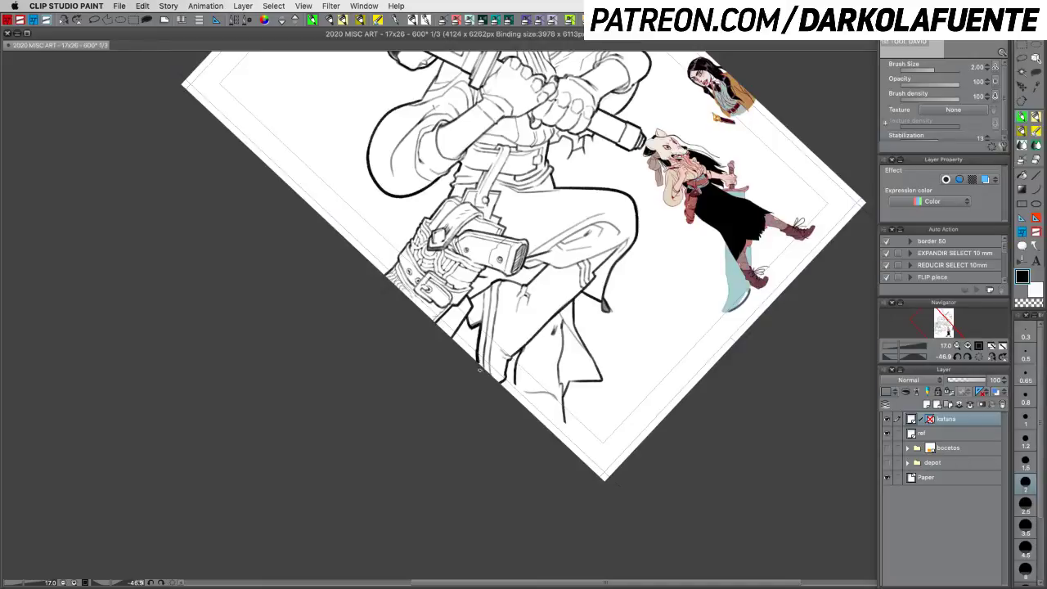
# Step: Ink the fold line running down the lower leg to the page border and clean up its edge
pyautogui.press('c')
pyautogui.press('c')
pyautogui.moveTo(484, 350); pyautogui.dragTo(497, 378)
pyautogui.press('c')
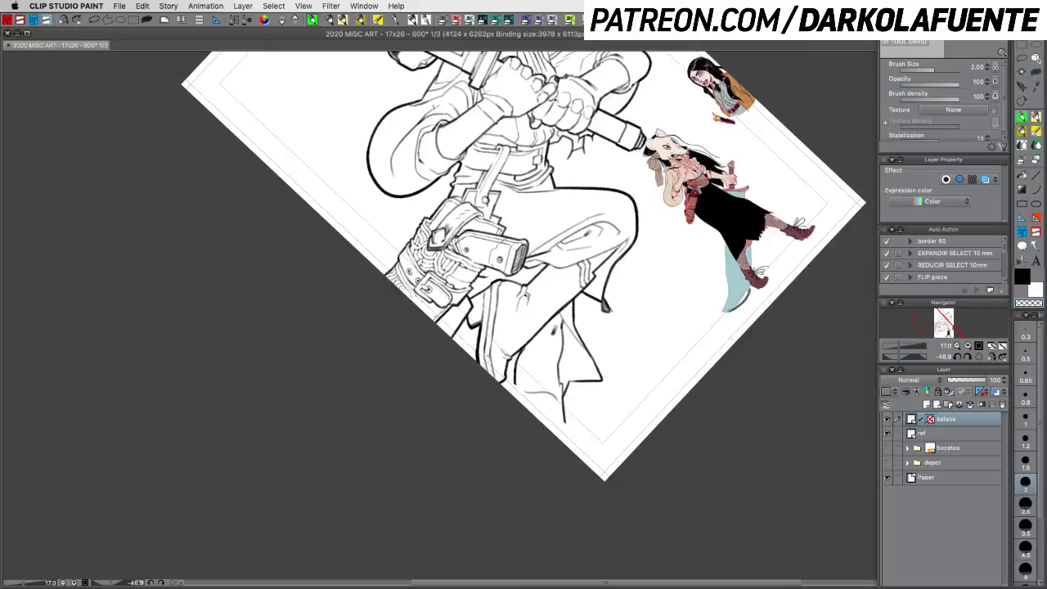
# Step: Refine the folds at the bottom end of the lower leg, alternating ink and transparent color
pyautogui.moveTo(643, 413); pyautogui.dragTo(642, 146)
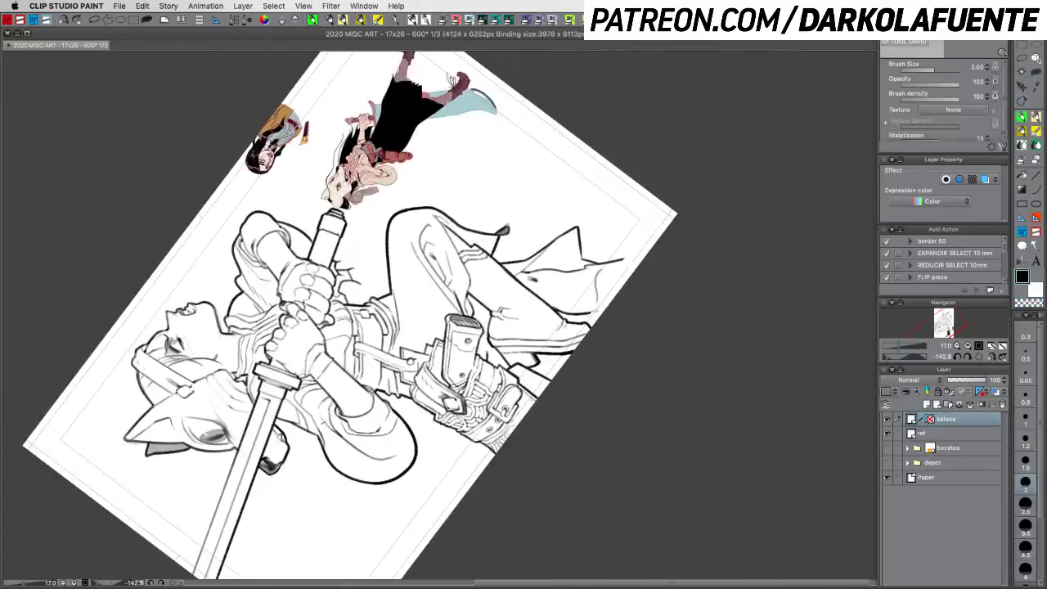
pyautogui.press('c')
pyautogui.press('c')
pyautogui.press('c')
pyautogui.press('c')
pyautogui.press('r')
pyautogui.moveTo(629, 309)
pyautogui.mouseDown()
pyautogui.moveTo(614, 449)
pyautogui.moveTo(493, 480)
pyautogui.moveTo(647, 446)
pyautogui.mouseUp()
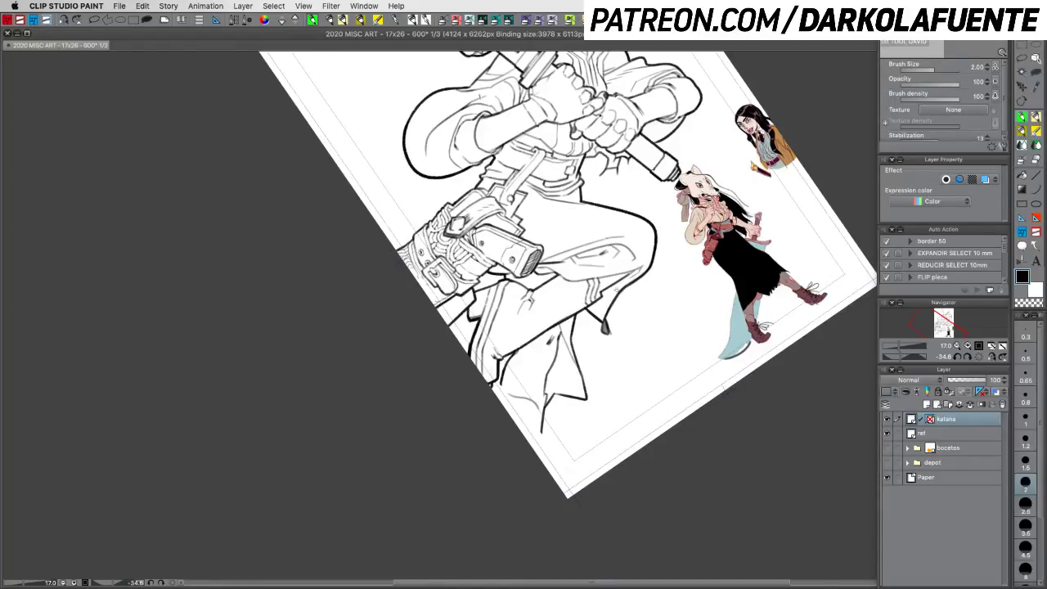
# Step: Ink and clean up the fold lines on the rear lower leg near the page edge
pyautogui.moveTo(501, 390)
pyautogui.mouseDown()
pyautogui.moveTo(498, 379)
pyautogui.moveTo(499, 401)
pyautogui.mouseUp()
pyautogui.hotkey('shift', 'space')
pyautogui.moveTo(655, 384)
pyautogui.mouseDown()
pyautogui.moveTo(701, 297)
pyautogui.moveTo(676, 204)
pyautogui.mouseUp()
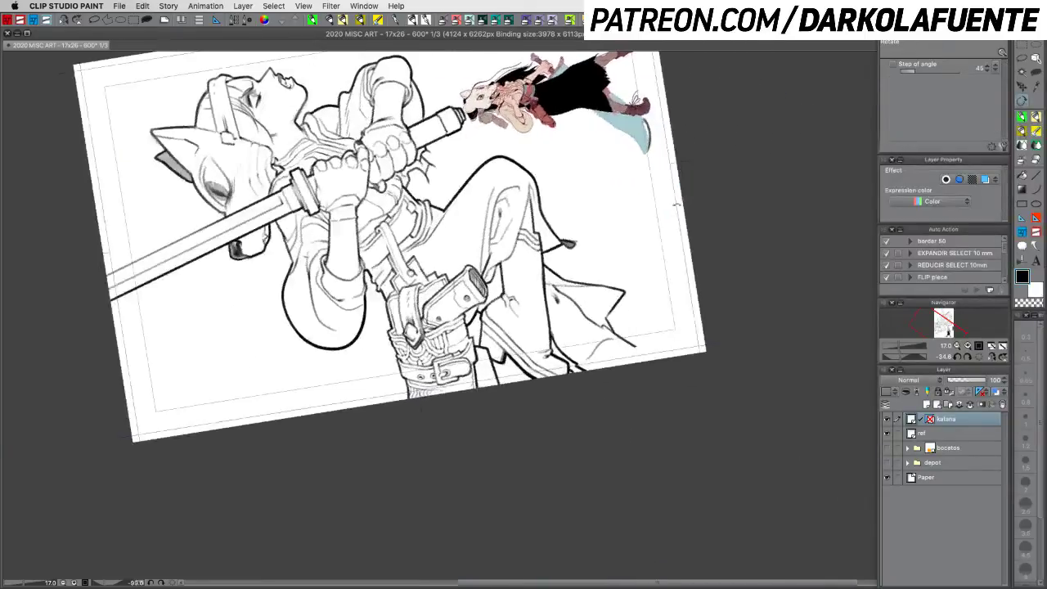
pyautogui.moveTo(604, 334)
pyautogui.mouseDown()
pyautogui.moveTo(596, 349)
pyautogui.moveTo(621, 294)
pyautogui.moveTo(597, 257)
pyautogui.moveTo(581, 252)
pyautogui.moveTo(597, 245)
pyautogui.moveTo(577, 248)
pyautogui.moveTo(605, 252)
pyautogui.moveTo(595, 261)
pyautogui.moveTo(624, 346)
pyautogui.mouseUp()
pyautogui.press('c')
pyautogui.press('c')
pyautogui.press('c')
pyautogui.press('c')
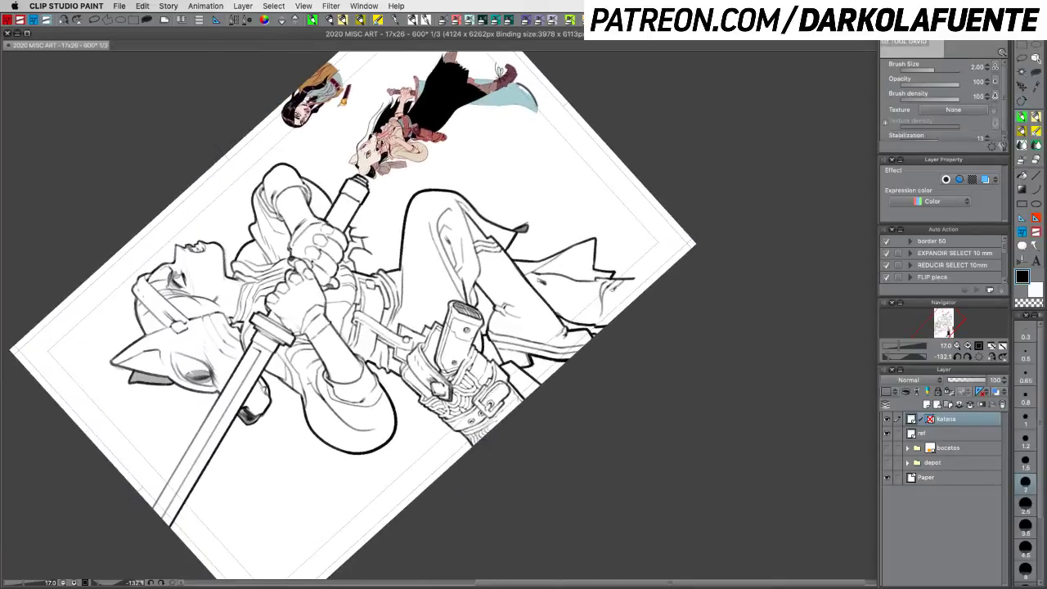
pyautogui.moveTo(615, 289); pyautogui.dragTo(600, 323)
# Step: Extend the rear lower leg's outline down toward the page corner with a single tapered stroke and save the file
pyautogui.moveTo(625, 283)
pyautogui.mouseDown()
pyautogui.moveTo(613, 401)
pyautogui.moveTo(454, 417)
pyautogui.mouseUp()
pyautogui.hotkey('shift', 'space')
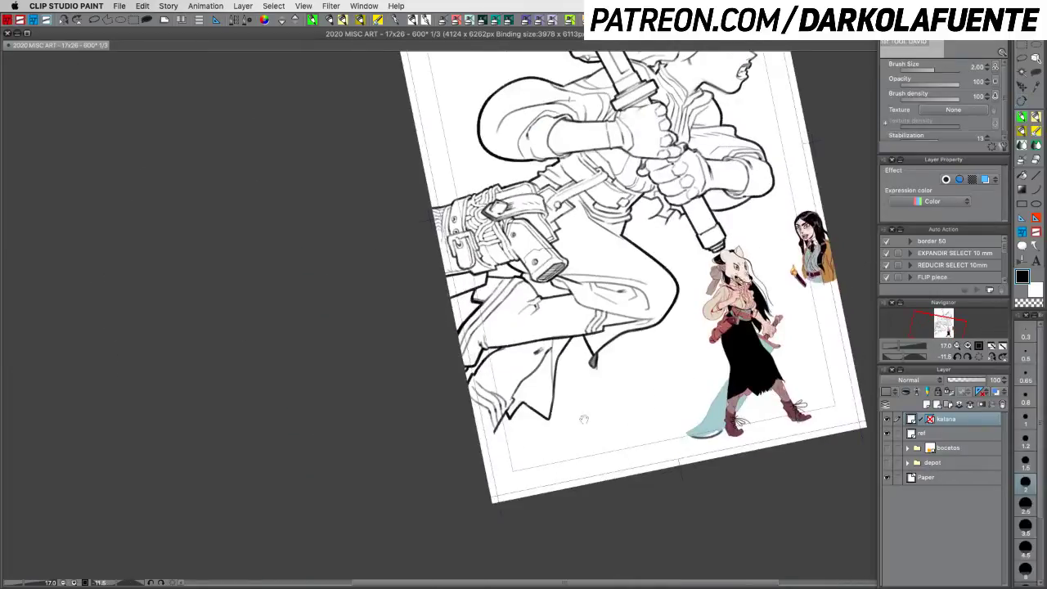
pyautogui.press('space')
pyautogui.moveTo(584, 418); pyautogui.dragTo(618, 332)
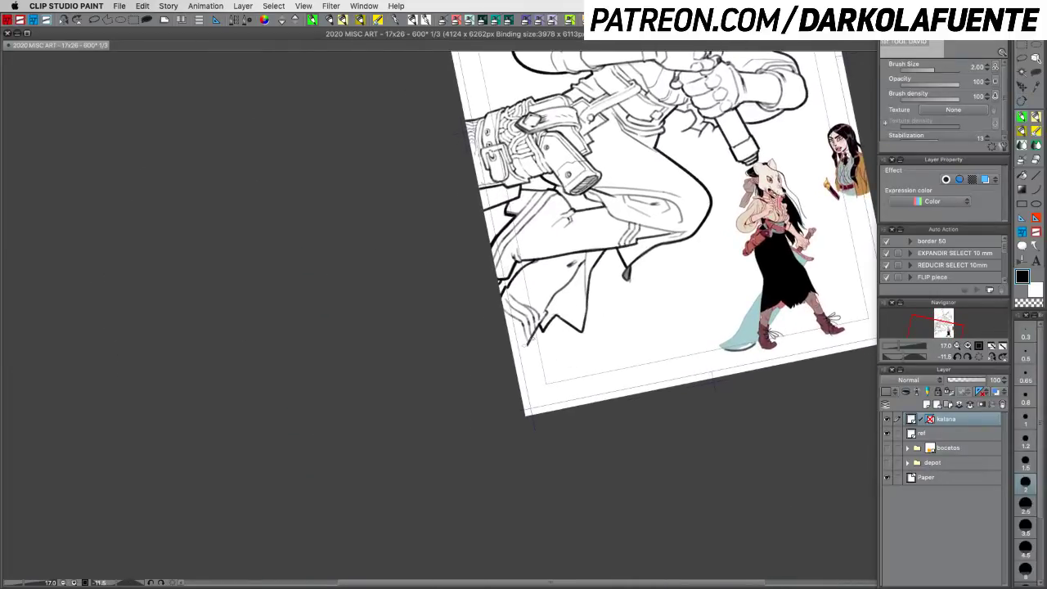
pyautogui.moveTo(532, 341); pyautogui.dragTo(513, 382)
pyautogui.press('super+z')
pyautogui.press('super+z')
pyautogui.moveTo(531, 337); pyautogui.dragTo(518, 370)
pyautogui.press('super+s')
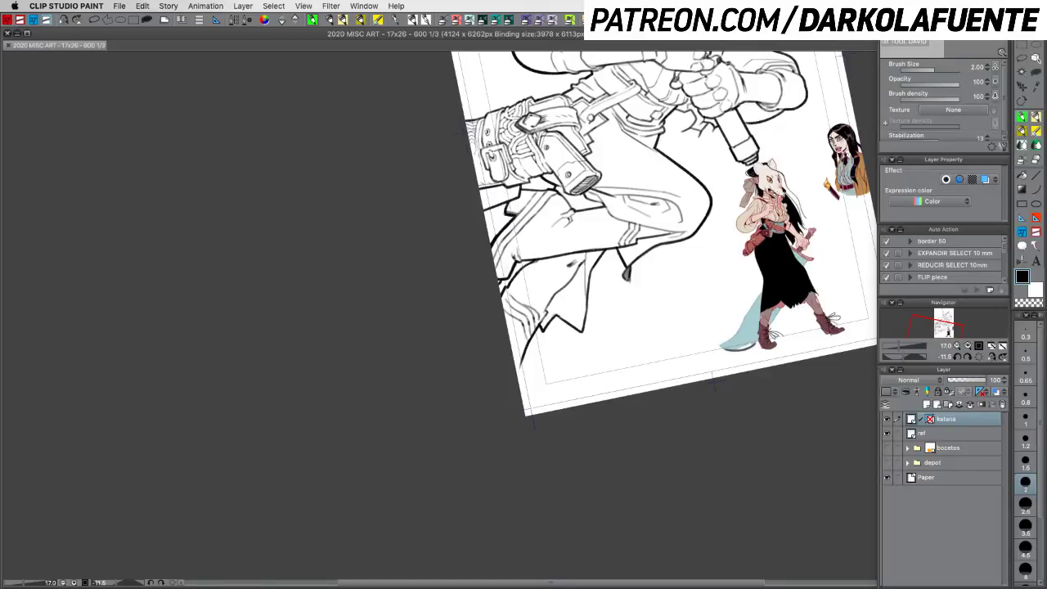
pyautogui.hotkey('shift', 'space')
pyautogui.moveTo(699, 336); pyautogui.dragTo(702, 291)
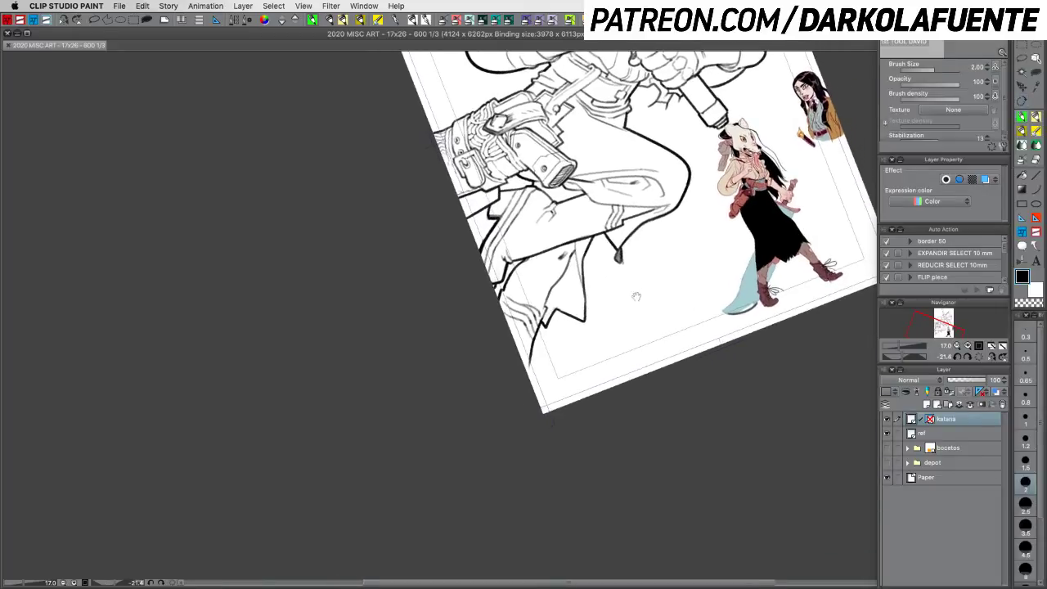
pyautogui.moveTo(637, 296); pyautogui.dragTo(615, 390)
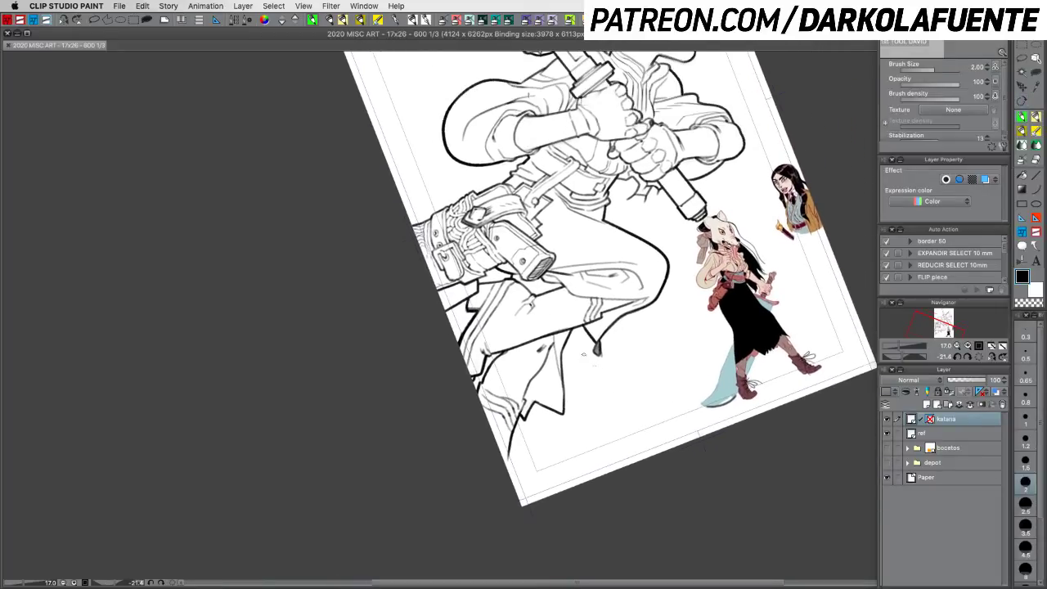
pyautogui.click(397, 20)
pyautogui.moveTo(616, 250)
pyautogui.mouseDown()
pyautogui.moveTo(600, 281)
pyautogui.moveTo(635, 337)
pyautogui.mouseUp()
pyautogui.press('super+z')
pyautogui.click(1032, 290)
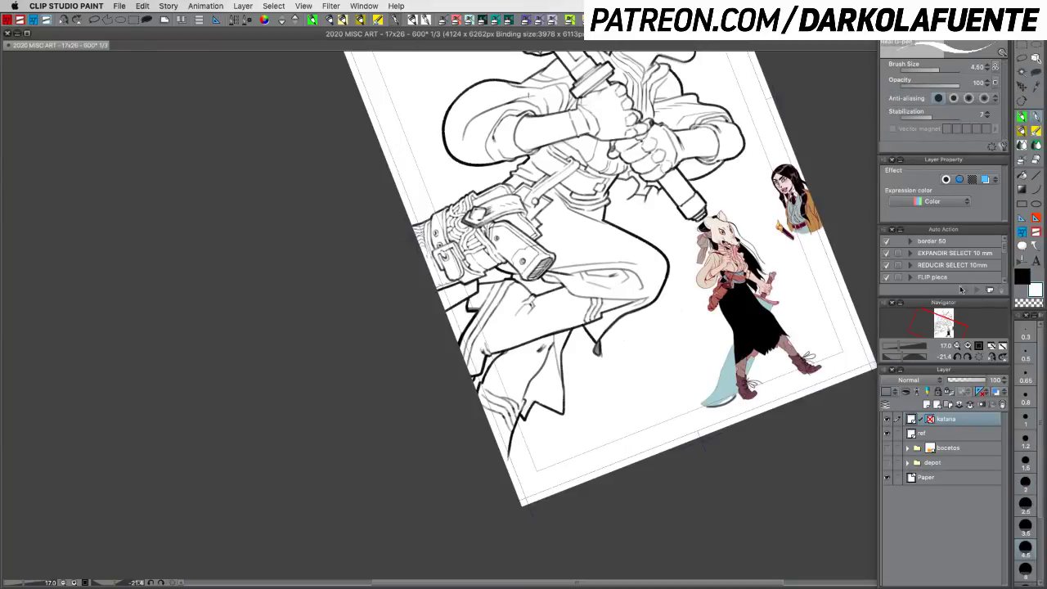
pyautogui.click(413, 20)
pyautogui.moveTo(599, 311); pyautogui.dragTo(631, 301)
pyautogui.press('super+z')
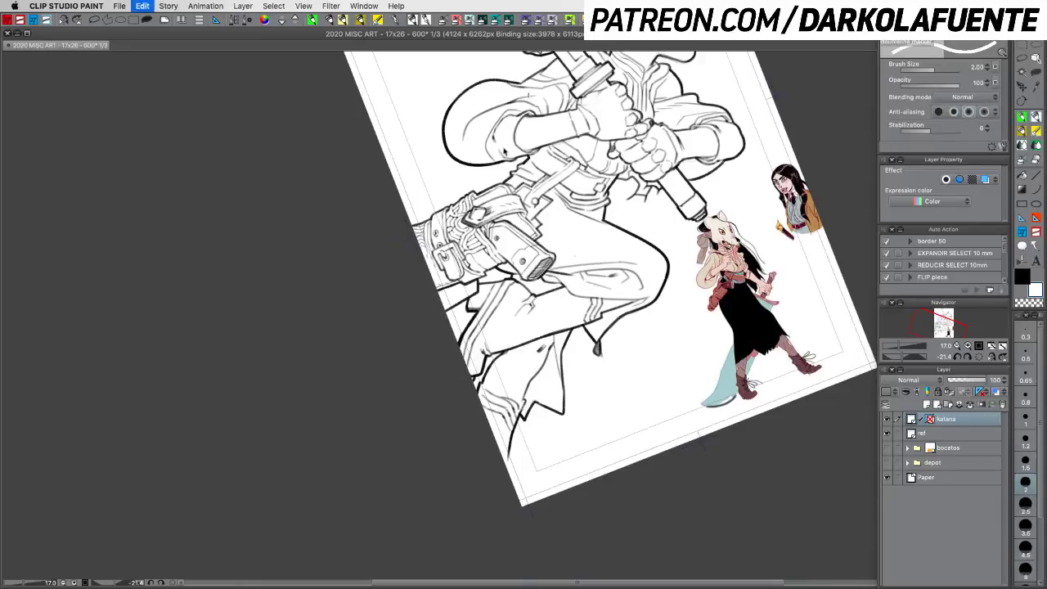
pyautogui.click(427, 19)
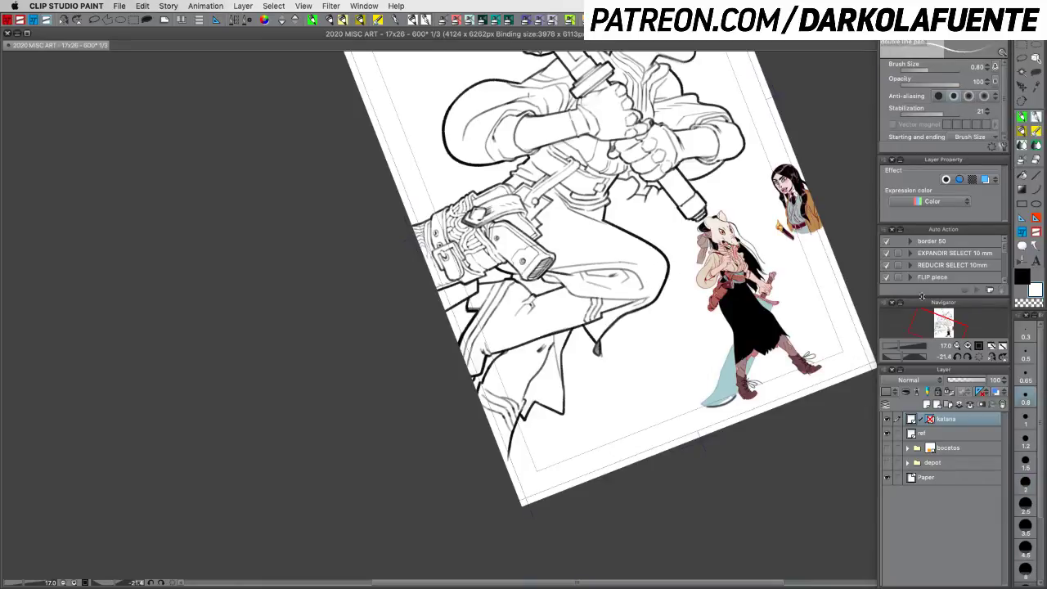
pyautogui.click(1022, 276)
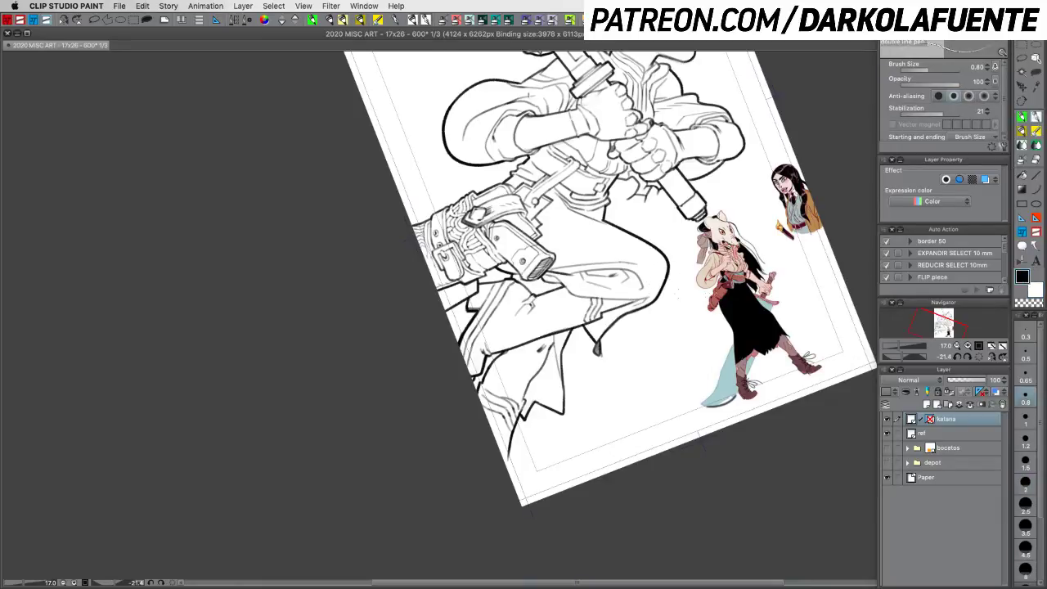
pyautogui.click(395, 20)
pyautogui.moveTo(434, 119)
pyautogui.mouseDown()
pyautogui.moveTo(481, 182)
pyautogui.moveTo(564, 188)
pyautogui.mouseUp()
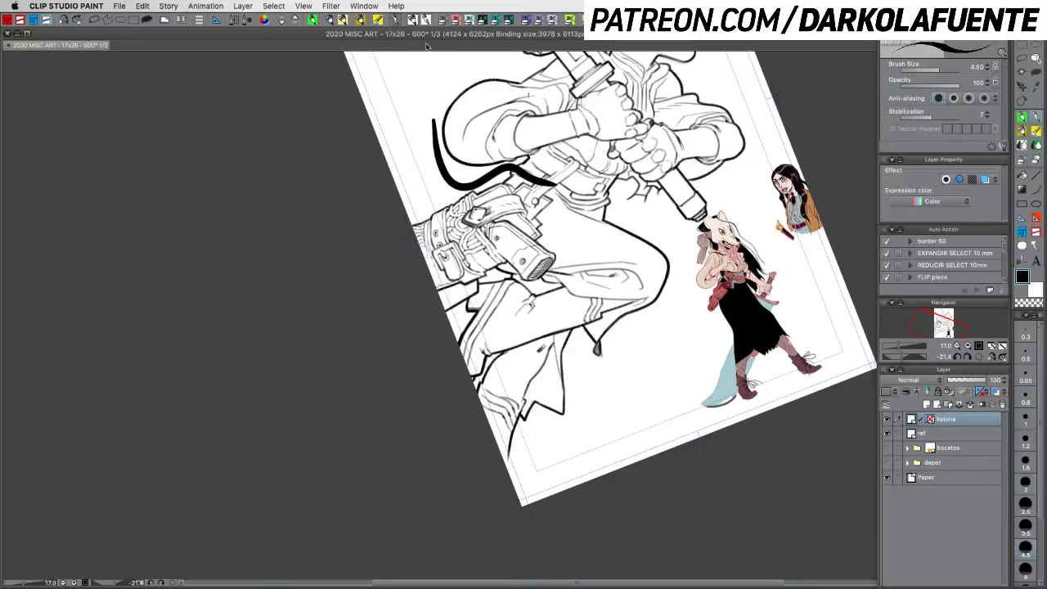
# Step: Select the brush that paints a white band with black outlines and add a new layer above the katana layer
pyautogui.click(412, 20)
pyautogui.moveTo(449, 88)
pyautogui.mouseDown()
pyautogui.moveTo(535, 152)
pyautogui.moveTo(590, 166)
pyautogui.mouseUp()
pyautogui.press('super+z')
pyautogui.press('super+z')
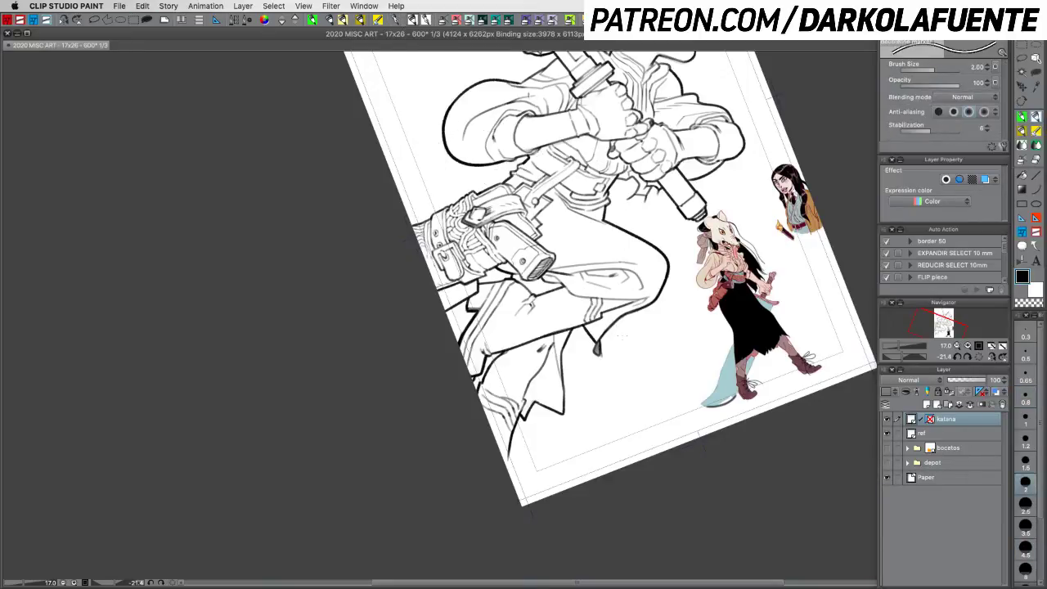
pyautogui.press('super+shift+n')
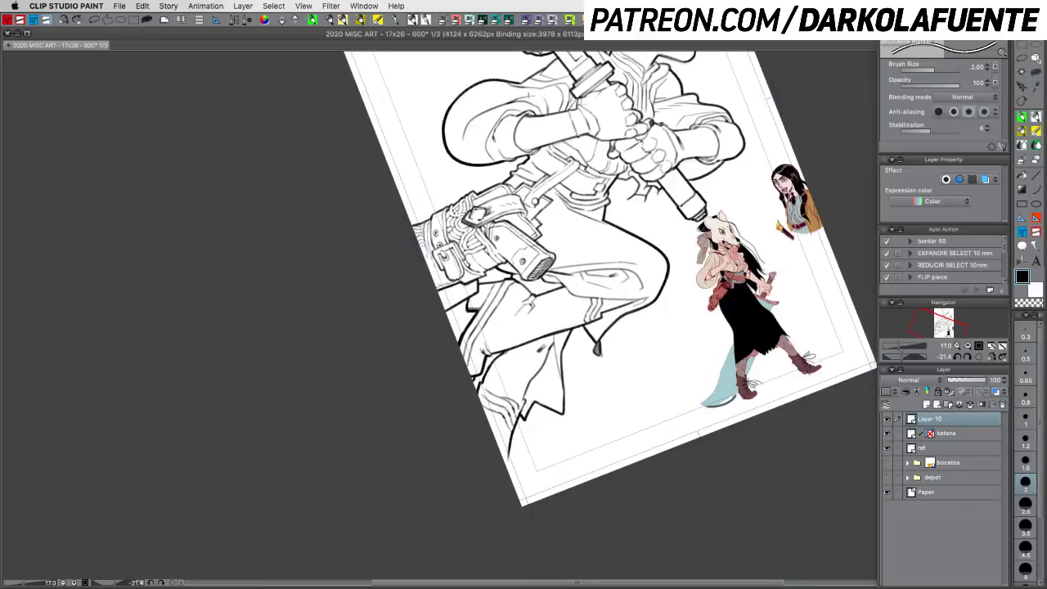
# Step: Set the outlined brush to size 2.5 and draw the first lace at the top of the bent leg's shin
pyautogui.moveTo(576, 319); pyautogui.dragTo(583, 333)
pyautogui.moveTo(598, 372); pyautogui.dragTo(693, 242)
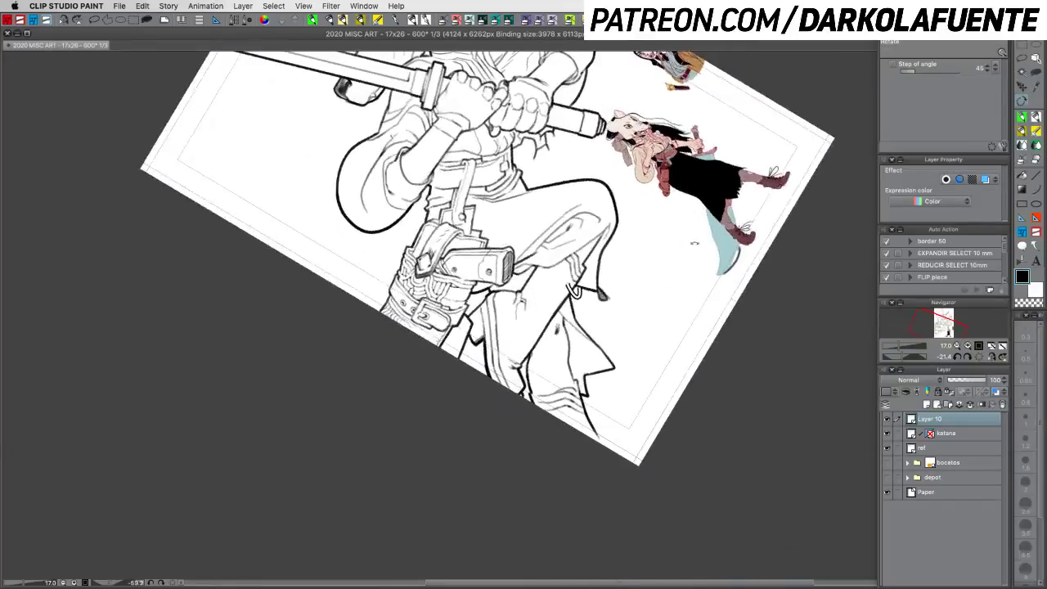
pyautogui.click(1027, 523)
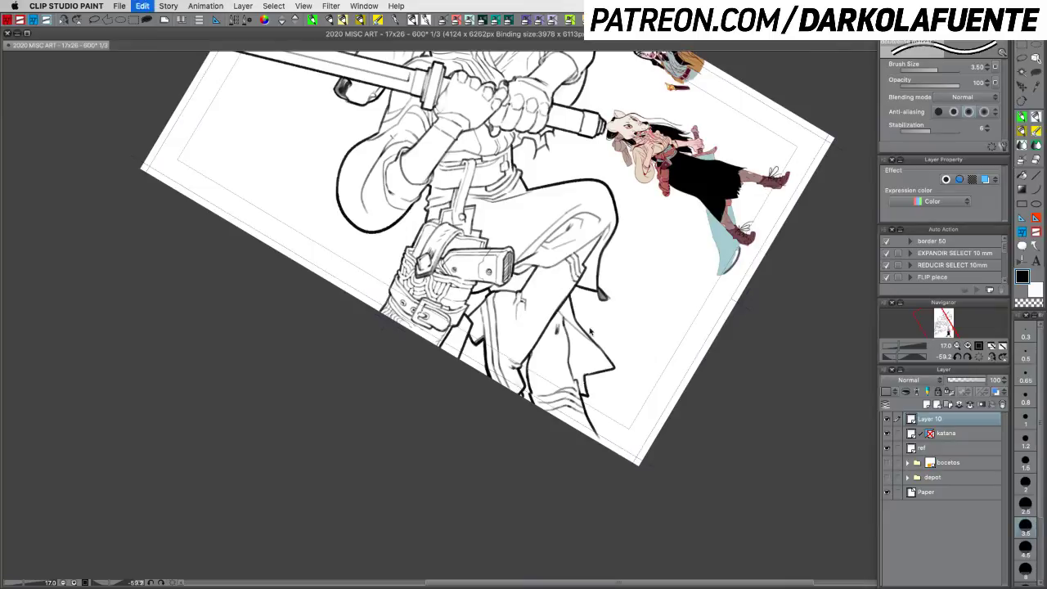
pyautogui.click(1027, 509)
pyautogui.moveTo(568, 280); pyautogui.dragTo(579, 291)
pyautogui.moveTo(707, 347); pyautogui.dragTo(685, 240)
pyautogui.press('r')
pyautogui.hotkey('ctrl', 'z')
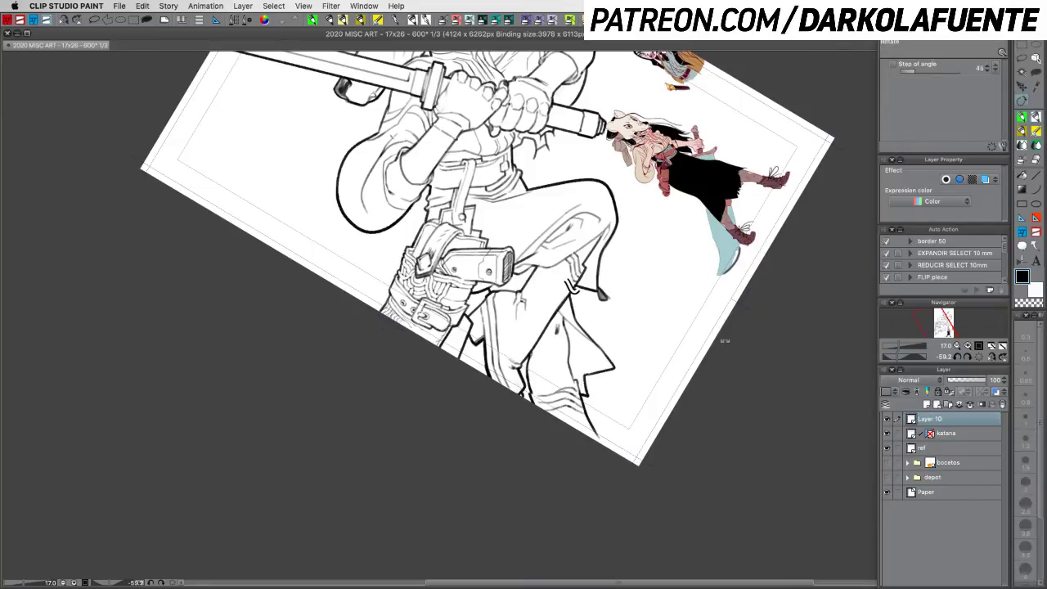
# Step: Draw more crossing lace strokes down the upper part of the bent leg's shin, redoing misplaced ones
pyautogui.moveTo(728, 347)
pyautogui.mouseDown()
pyautogui.moveTo(764, 311)
pyautogui.moveTo(732, 347)
pyautogui.mouseUp()
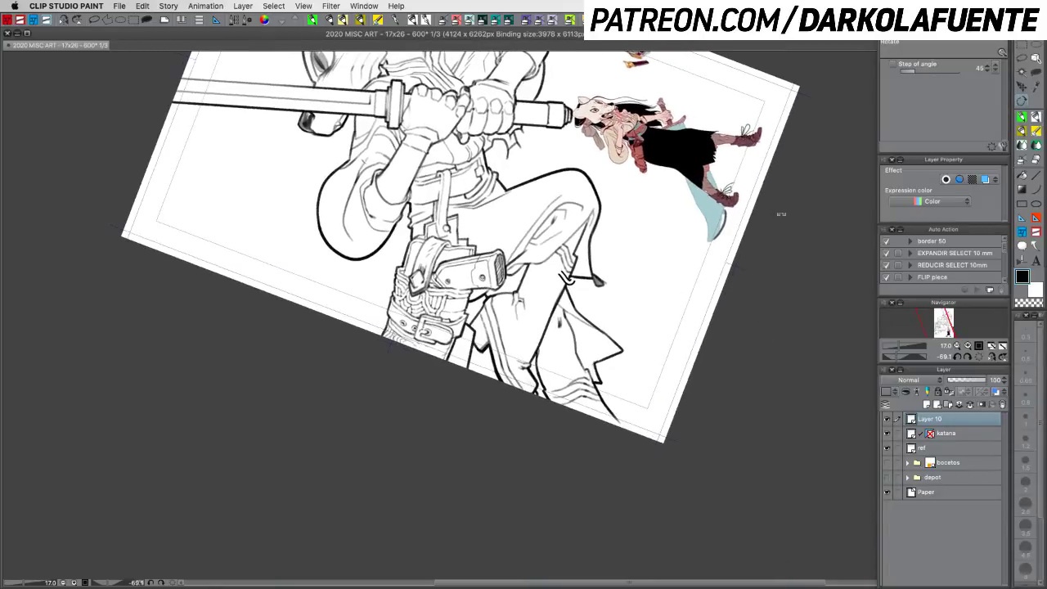
pyautogui.press('p')
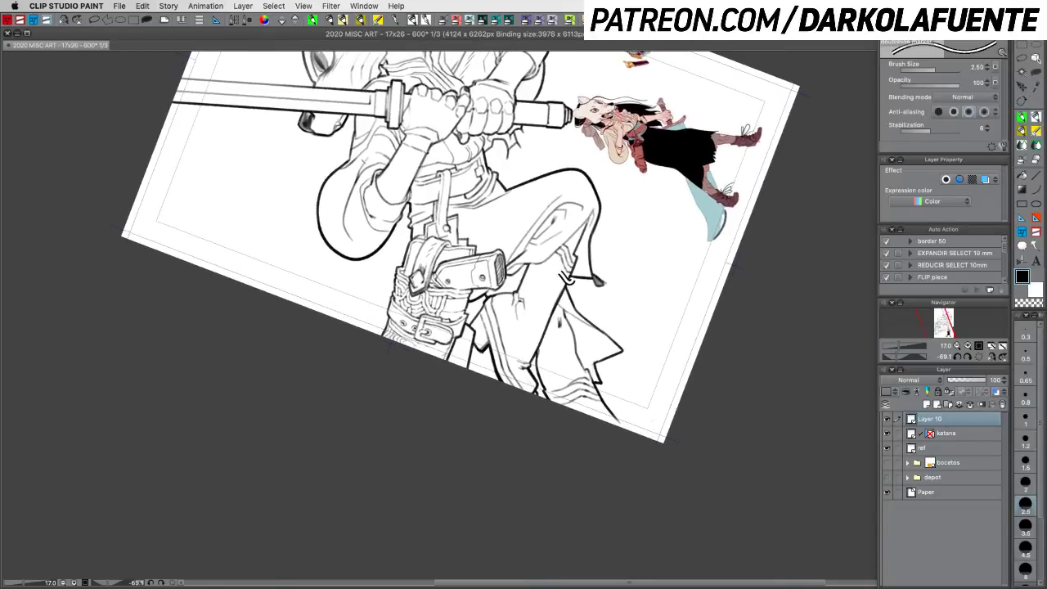
pyautogui.press('super+z')
pyautogui.moveTo(558, 272)
pyautogui.mouseDown()
pyautogui.moveTo(569, 303)
pyautogui.moveTo(568, 287)
pyautogui.moveTo(542, 309)
pyautogui.moveTo(557, 322)
pyautogui.moveTo(544, 302)
pyautogui.moveTo(555, 314)
pyautogui.mouseUp()
pyautogui.press('super+z')
pyautogui.press('super+z')
pyautogui.press('super+z')
pyautogui.press('super+z')
pyautogui.press('super+z')
pyautogui.press('super+z')
pyautogui.press('super+z')
pyautogui.press('r')
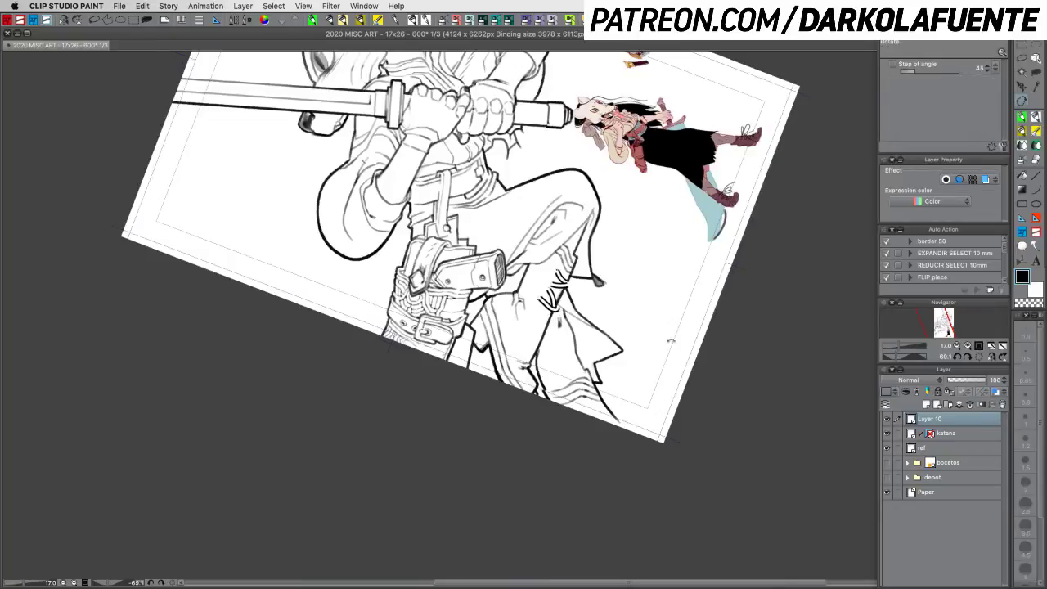
# Step: Continue the row of short crossing laces along the rest of the shin down to the ankle
pyautogui.moveTo(671, 341)
pyautogui.mouseDown()
pyautogui.moveTo(604, 187)
pyautogui.moveTo(505, 163)
pyautogui.mouseUp()
pyautogui.press('super+z')
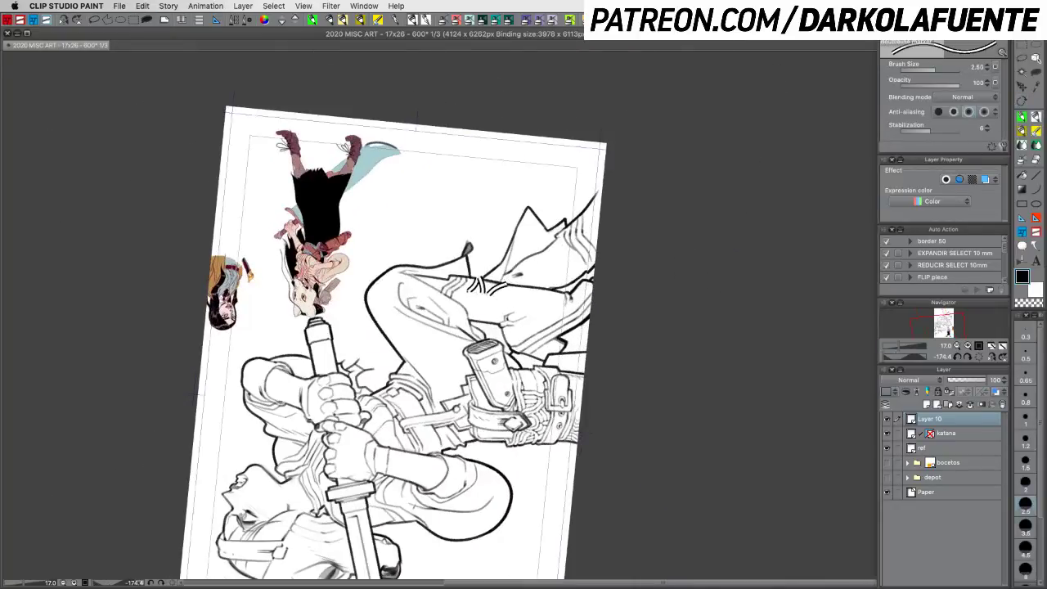
pyautogui.moveTo(507, 280)
pyautogui.mouseDown()
pyautogui.moveTo(498, 296)
pyautogui.moveTo(511, 293)
pyautogui.mouseUp()
pyautogui.press('super+z')
pyautogui.moveTo(517, 292)
pyautogui.mouseDown()
pyautogui.moveTo(507, 302)
pyautogui.moveTo(517, 293)
pyautogui.mouseUp()
pyautogui.moveTo(527, 288)
pyautogui.mouseDown()
pyautogui.moveTo(518, 302)
pyautogui.moveTo(528, 294)
pyautogui.mouseUp()
pyautogui.moveTo(537, 291)
pyautogui.mouseDown()
pyautogui.moveTo(526, 304)
pyautogui.moveTo(537, 295)
pyautogui.mouseUp()
pyautogui.moveTo(544, 292)
pyautogui.mouseDown()
pyautogui.moveTo(536, 309)
pyautogui.moveTo(543, 295)
pyautogui.mouseUp()
pyautogui.press('super+z')
pyautogui.moveTo(550, 293)
pyautogui.mouseDown()
pyautogui.moveTo(541, 307)
pyautogui.moveTo(548, 294)
pyautogui.mouseUp()
pyautogui.moveTo(554, 294); pyautogui.dragTo(553, 304)
pyautogui.press('super+z')
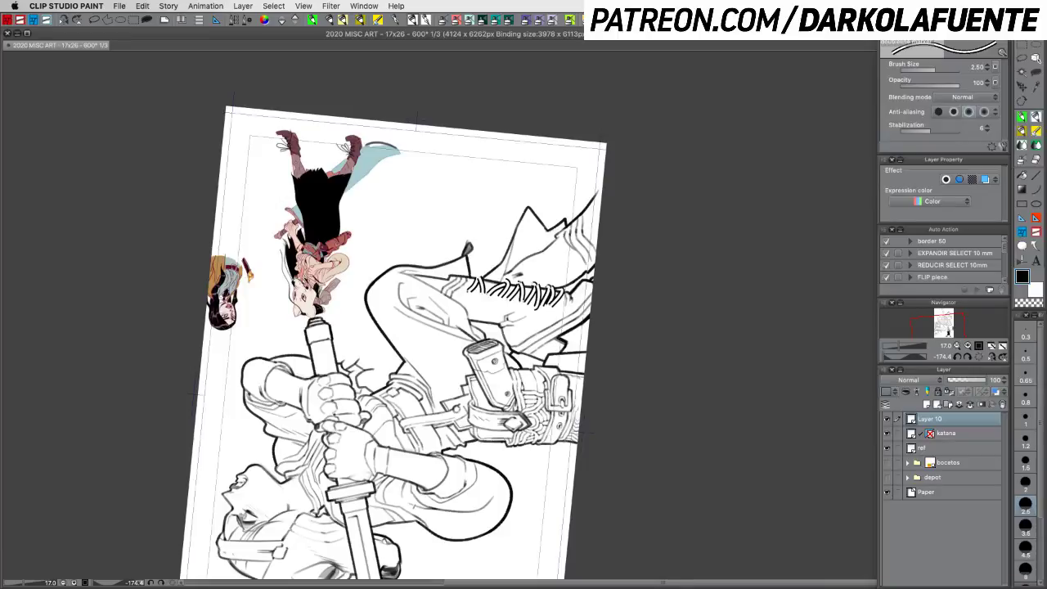
# Step: Draw a cluster of looping laces on the rear lower leg beside the page edge
pyautogui.press('r')
pyautogui.moveTo(618, 324)
pyautogui.mouseDown()
pyautogui.moveTo(622, 332)
pyautogui.moveTo(544, 421)
pyautogui.moveTo(603, 331)
pyautogui.moveTo(648, 332)
pyautogui.mouseUp()
pyautogui.moveTo(638, 331); pyautogui.dragTo(657, 340)
pyautogui.press('super+z')
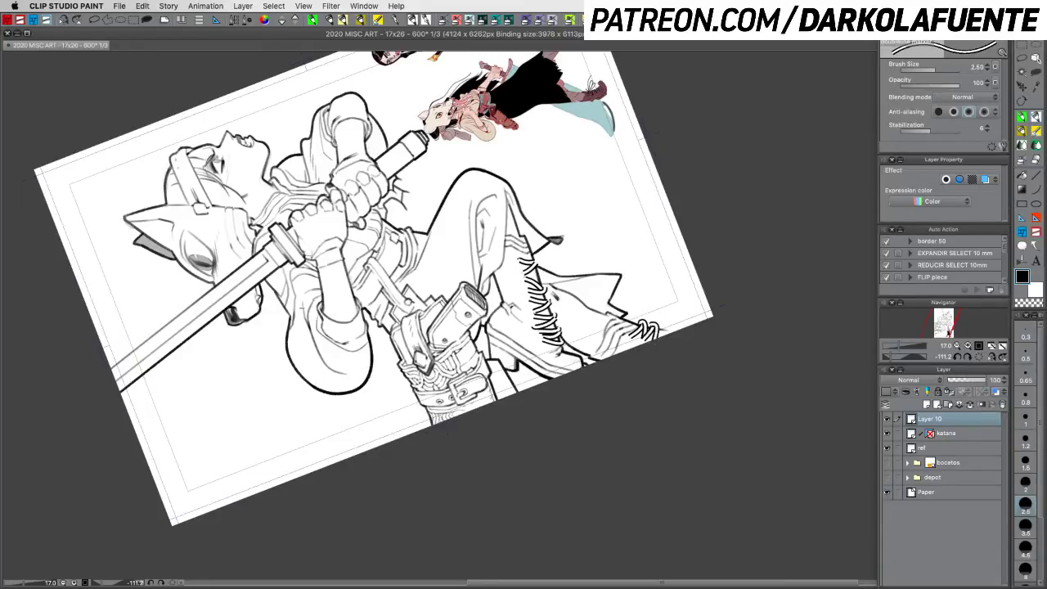
pyautogui.press('r')
pyautogui.moveTo(732, 330)
pyautogui.mouseDown()
pyautogui.moveTo(648, 436)
pyautogui.moveTo(540, 469)
pyautogui.mouseUp()
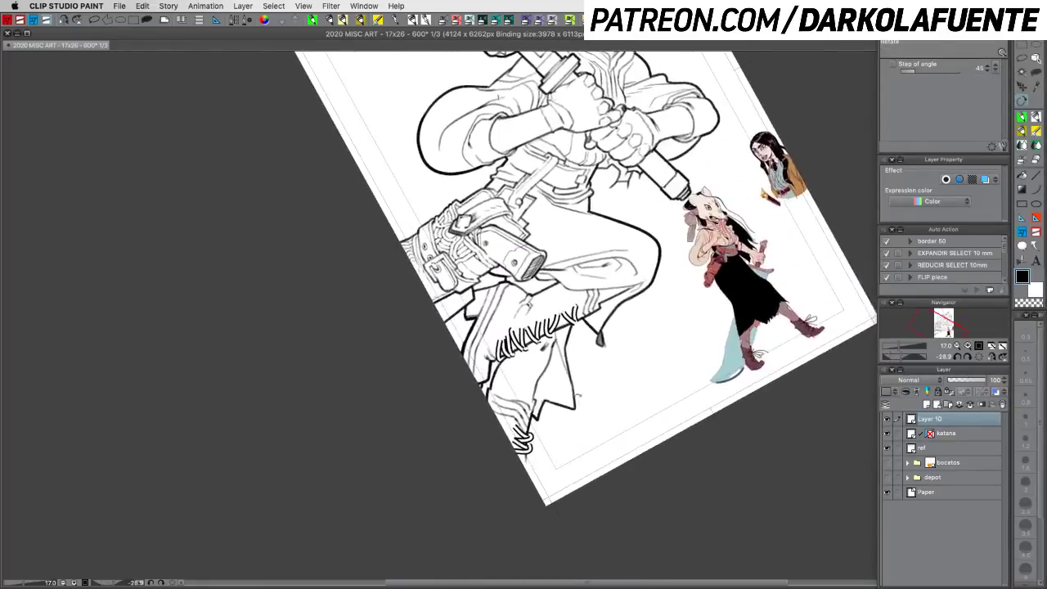
pyautogui.press('r')
pyautogui.moveTo(696, 377); pyautogui.dragTo(659, 428)
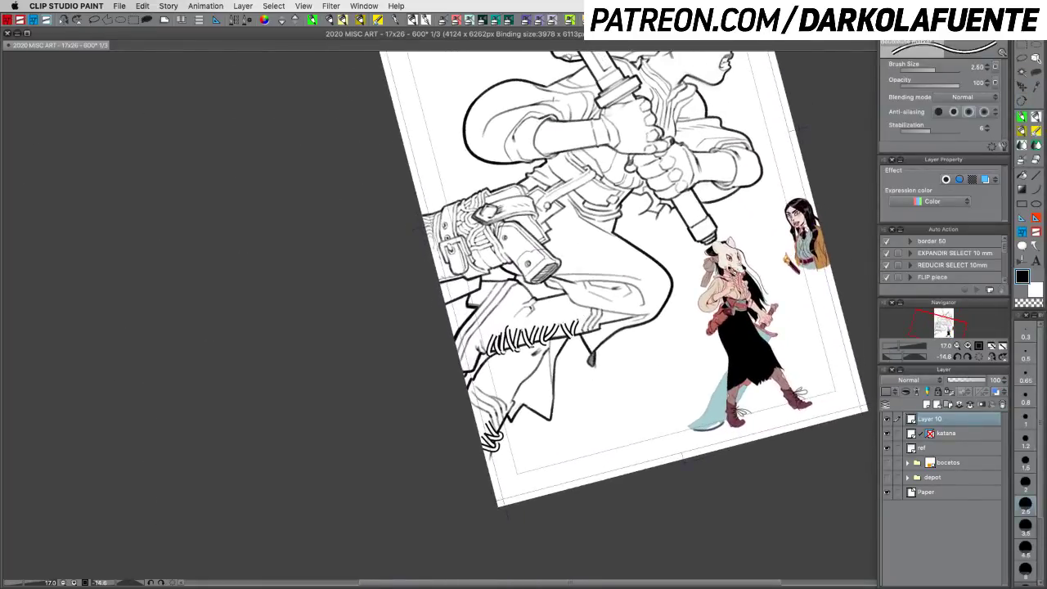
pyautogui.moveTo(584, 315); pyautogui.dragTo(570, 384)
pyautogui.moveTo(586, 320); pyautogui.dragTo(574, 387)
pyautogui.press('super+z')
pyautogui.press('super+z')
# Step: Draw a long loose lace strand from just below the knee down across the bent leg's shin
pyautogui.press('r')
pyautogui.moveTo(648, 368); pyautogui.dragTo(643, 237)
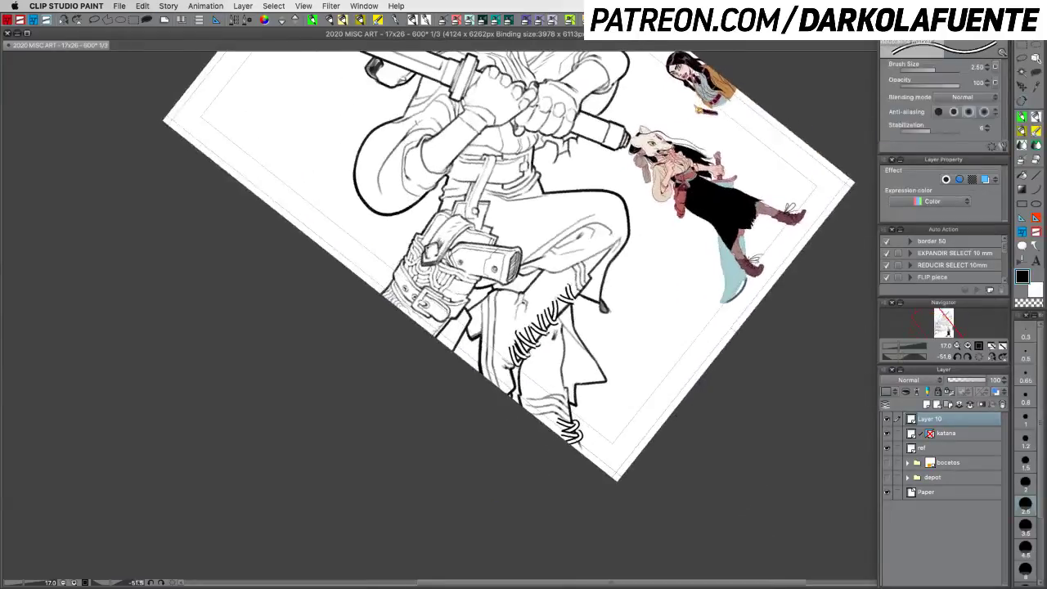
pyautogui.moveTo(575, 273); pyautogui.dragTo(491, 334)
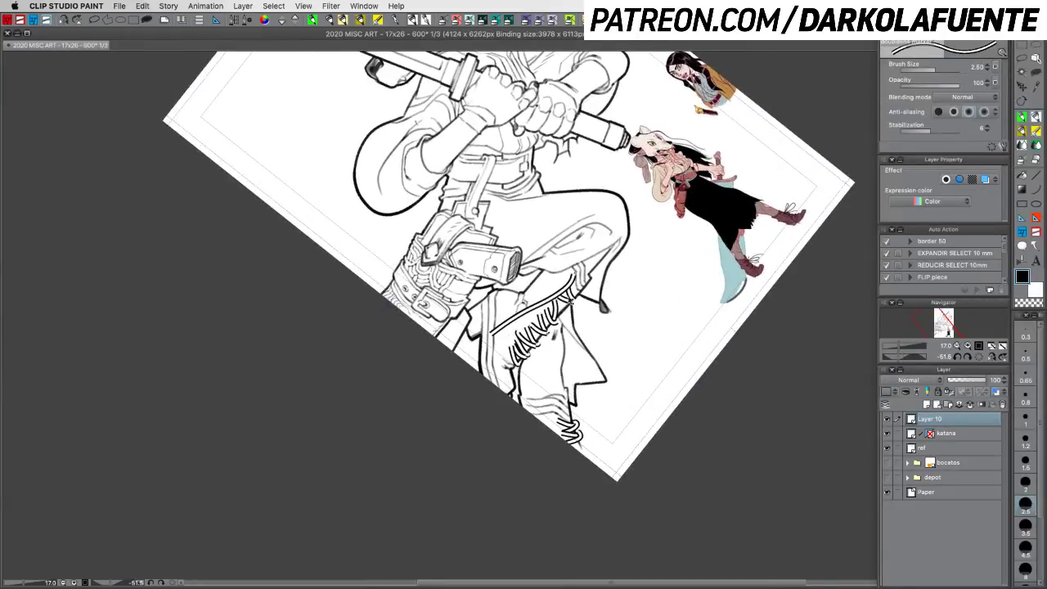
pyautogui.press('super+z')
pyautogui.moveTo(573, 273); pyautogui.dragTo(482, 347)
# Step: Draw a second loose lace strand hanging free from below the knee, redoing the stroke until it sits right
pyautogui.press('r')
pyautogui.moveTo(654, 337)
pyautogui.mouseDown()
pyautogui.moveTo(647, 390)
pyautogui.moveTo(629, 409)
pyautogui.moveTo(620, 362)
pyautogui.mouseUp()
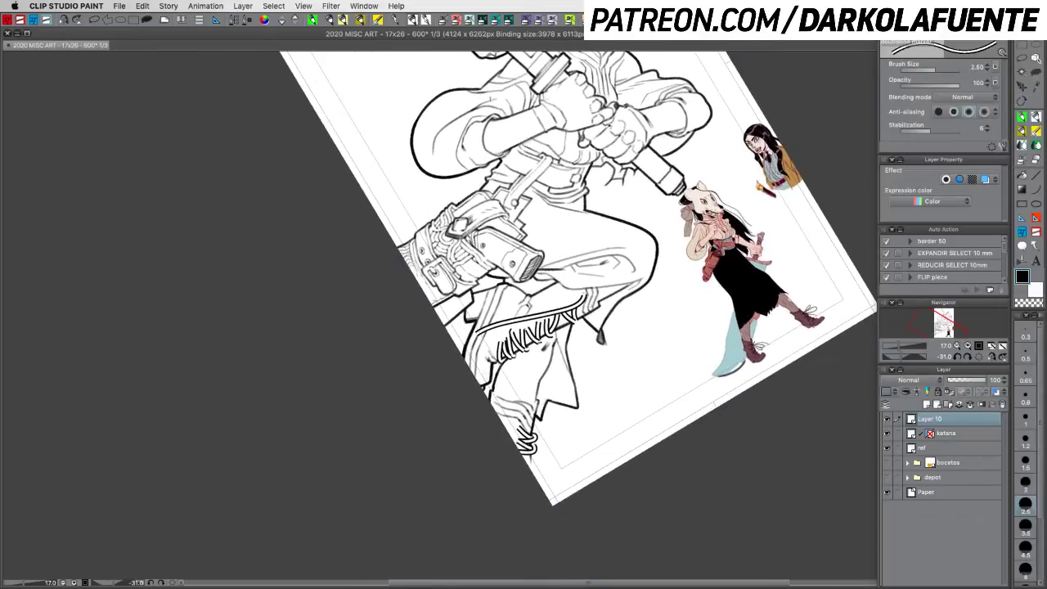
pyautogui.moveTo(592, 308); pyautogui.dragTo(560, 367)
pyautogui.press('super+z')
pyautogui.moveTo(594, 307); pyautogui.dragTo(560, 373)
pyautogui.press('super+z')
pyautogui.press('super+z')
pyautogui.moveTo(593, 308); pyautogui.dragTo(556, 370)
# Step: Add a new layer above the laces and draw small rounded lace eyelets along the shin with the inking pen at size 1.5
pyautogui.click(927, 405)
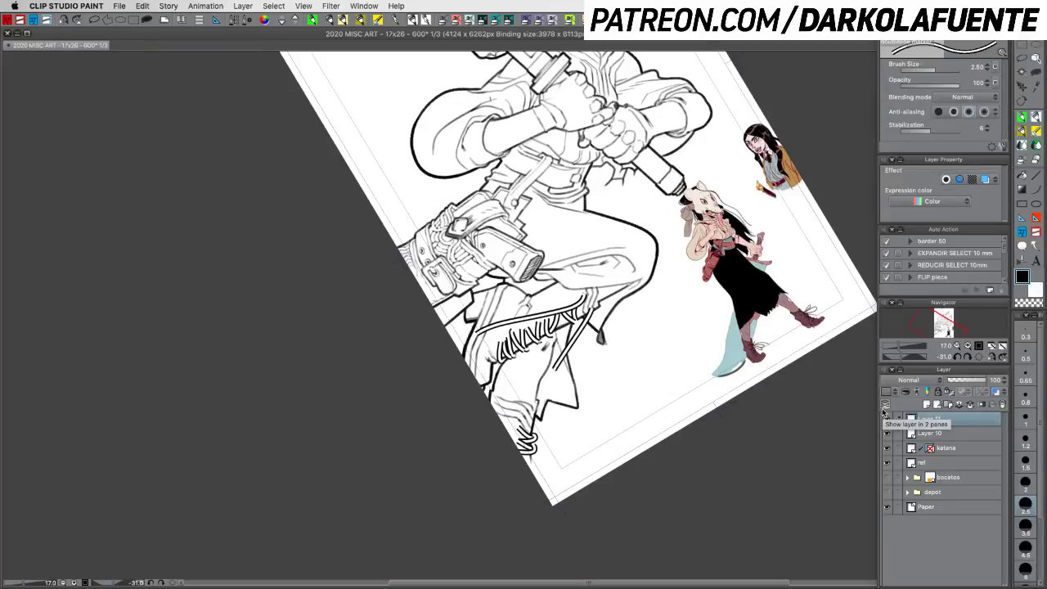
pyautogui.click(1027, 131)
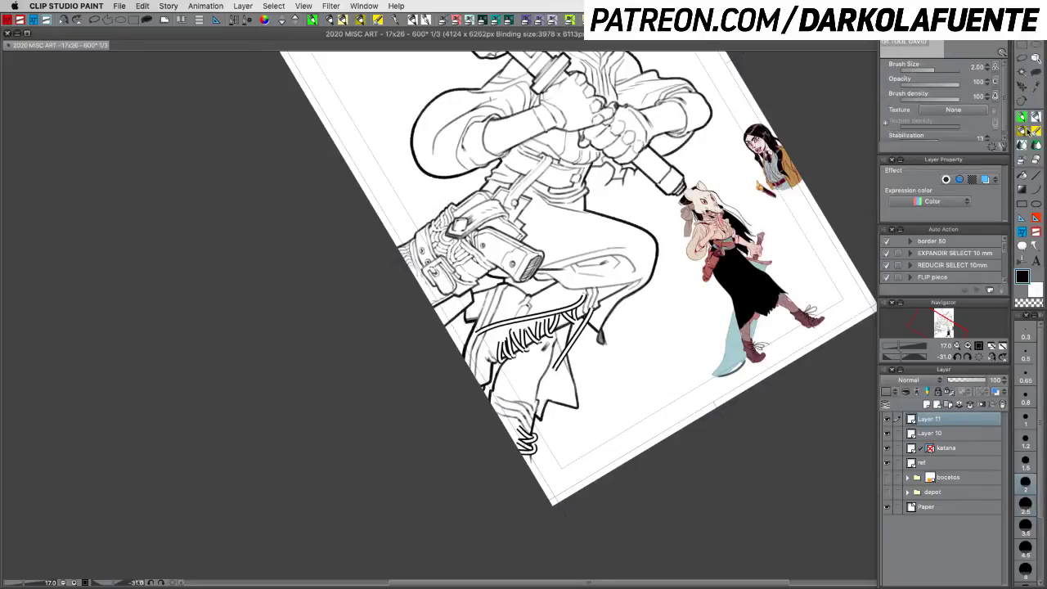
pyautogui.click(1027, 462)
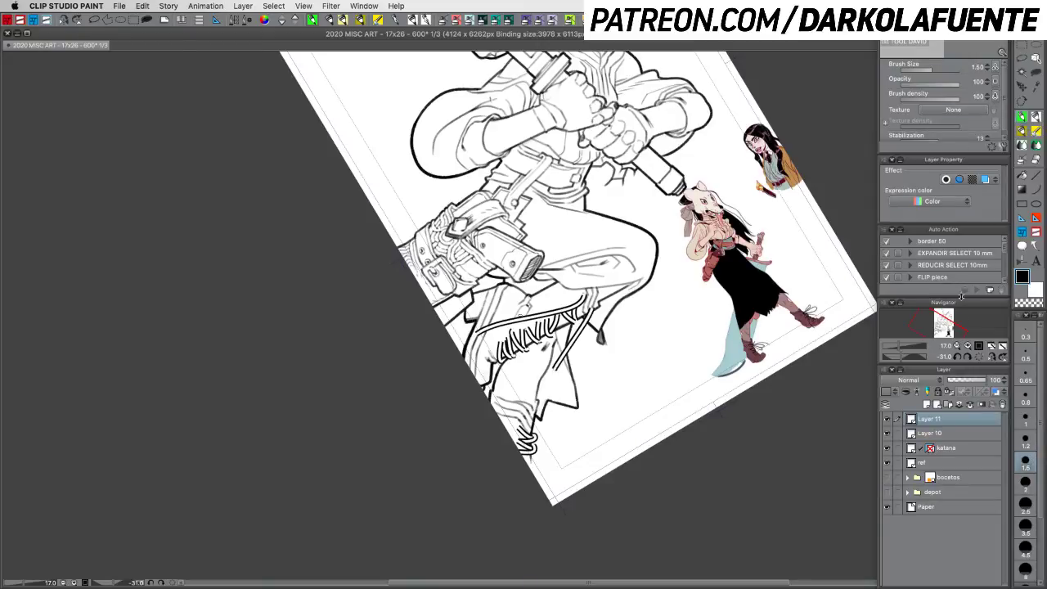
pyautogui.click(969, 345)
pyautogui.moveTo(645, 321); pyautogui.dragTo(688, 278)
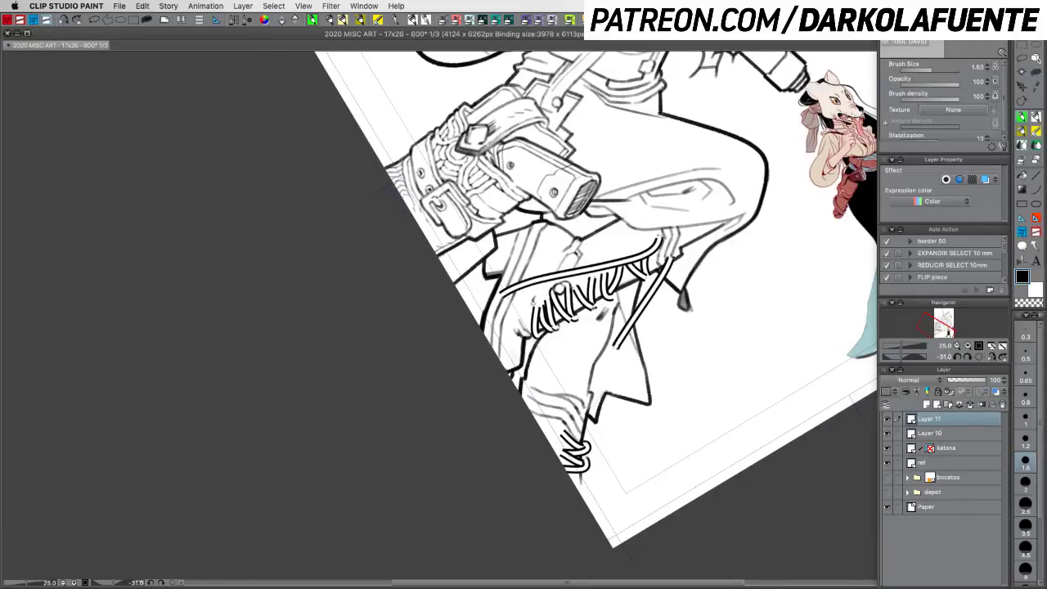
pyautogui.moveTo(532, 306)
pyautogui.mouseDown()
pyautogui.moveTo(545, 291)
pyautogui.moveTo(545, 302)
pyautogui.mouseUp()
pyautogui.moveTo(606, 262); pyautogui.dragTo(624, 260)
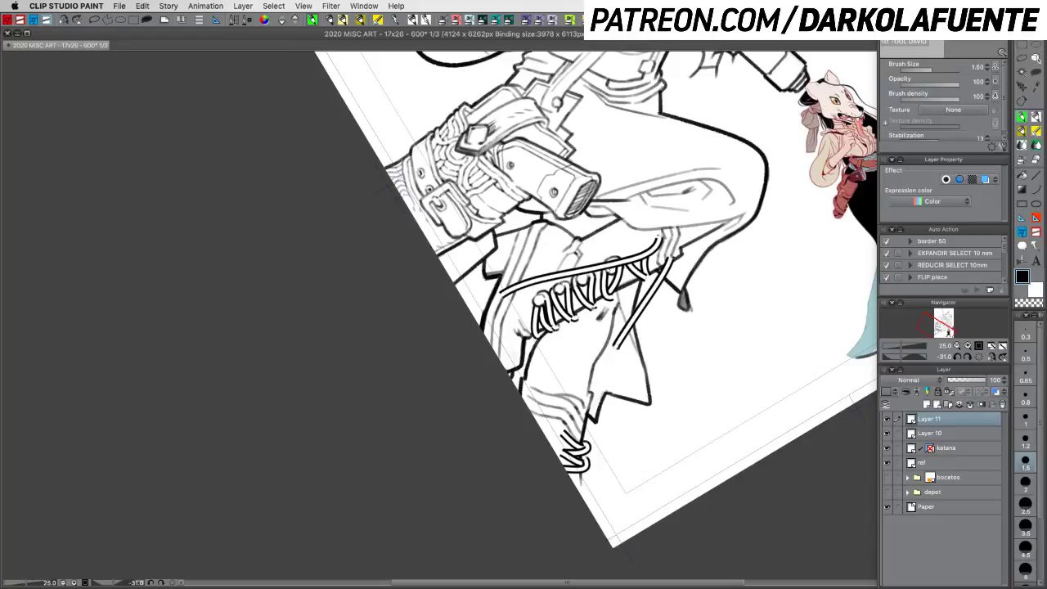
# Step: Refine the eyelets and lace ends along the shin with short touch-up strokes of the size 1.5 pen
pyautogui.press('c')
pyautogui.moveTo(600, 272); pyautogui.dragTo(603, 281)
pyautogui.press('c')
pyautogui.press('c')
pyautogui.press('c')
pyautogui.moveTo(720, 304)
pyautogui.mouseDown()
pyautogui.moveTo(670, 175)
pyautogui.moveTo(634, 131)
pyautogui.mouseUp()
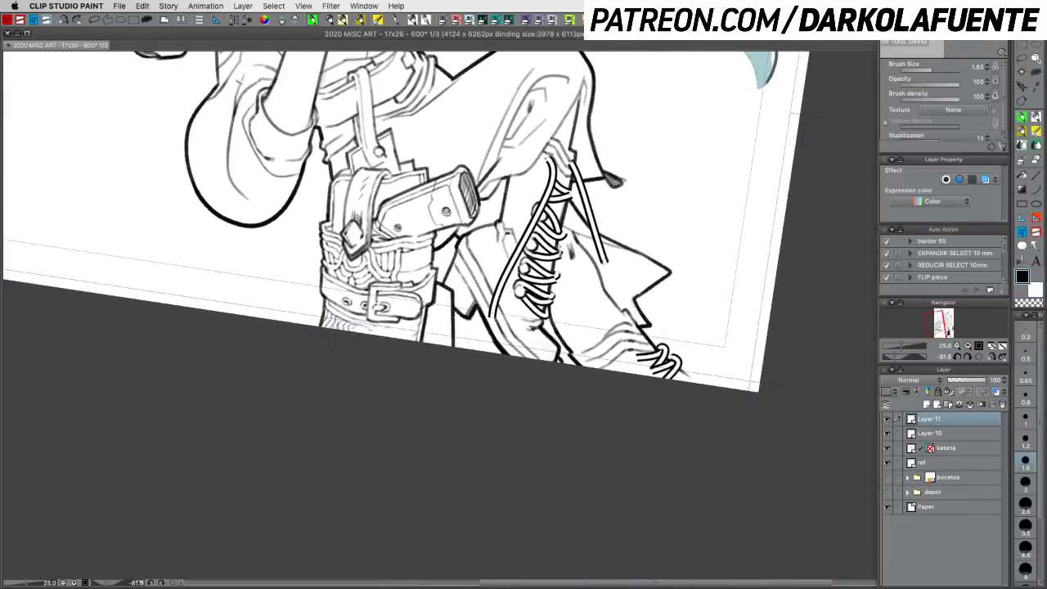
pyautogui.press('c')
pyautogui.press('c')
pyautogui.moveTo(553, 274); pyautogui.dragTo(563, 278)
pyautogui.press('c')
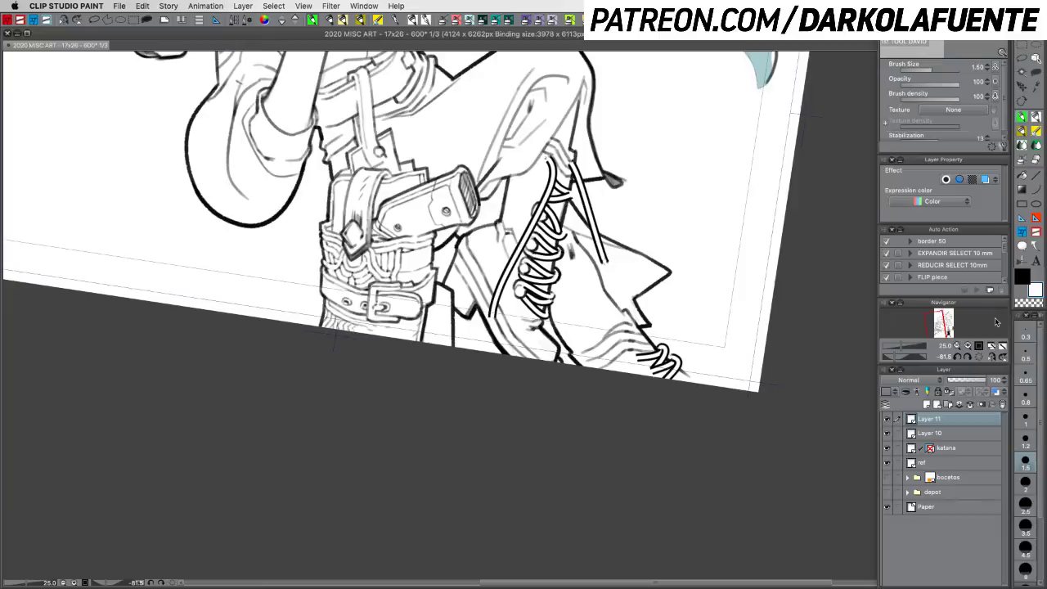
# Step: Touch up the rounded lace eyelets along the shin with the size 2 pen, alternating black, white and transparent strokes
pyautogui.click(1022, 276)
pyautogui.click(1026, 484)
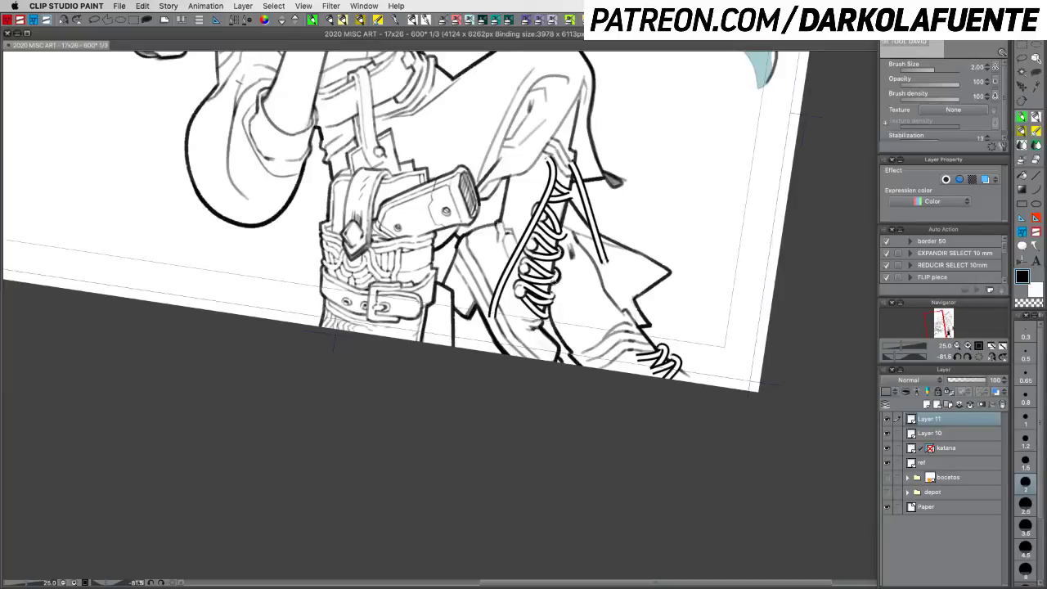
pyautogui.press('c')
pyautogui.press('c')
pyautogui.press('c')
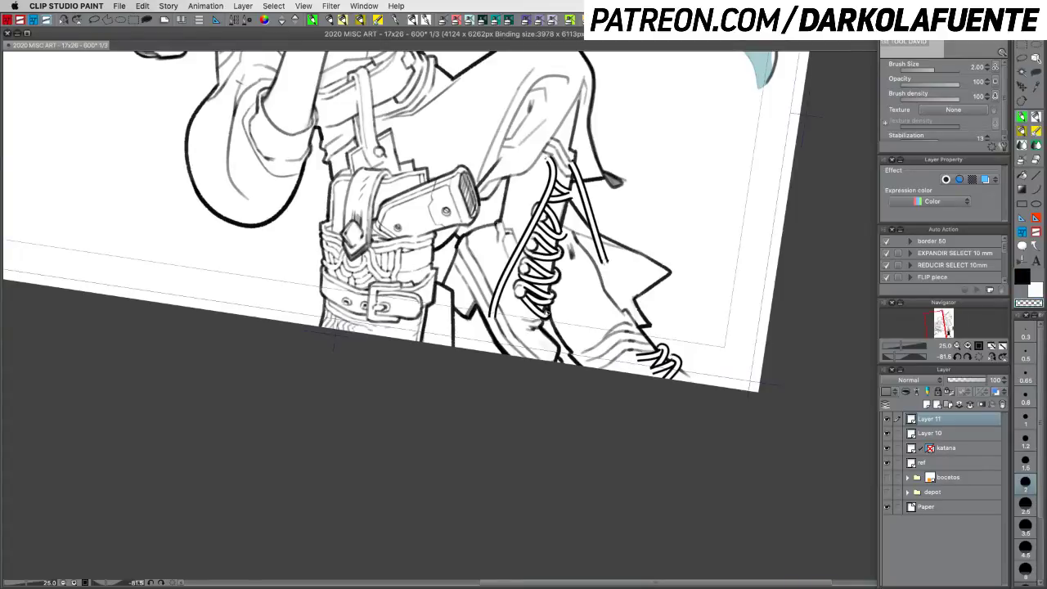
pyautogui.press('c')
pyautogui.press('c')
pyautogui.press('c')
pyautogui.press('c')
pyautogui.press('c')
pyautogui.press('c')
pyautogui.press('c')
pyautogui.click(1036, 289)
pyautogui.hotkey('shift', 'space')
pyautogui.moveTo(721, 342)
pyautogui.mouseDown()
pyautogui.moveTo(711, 362)
pyautogui.moveTo(720, 348)
pyautogui.mouseUp()
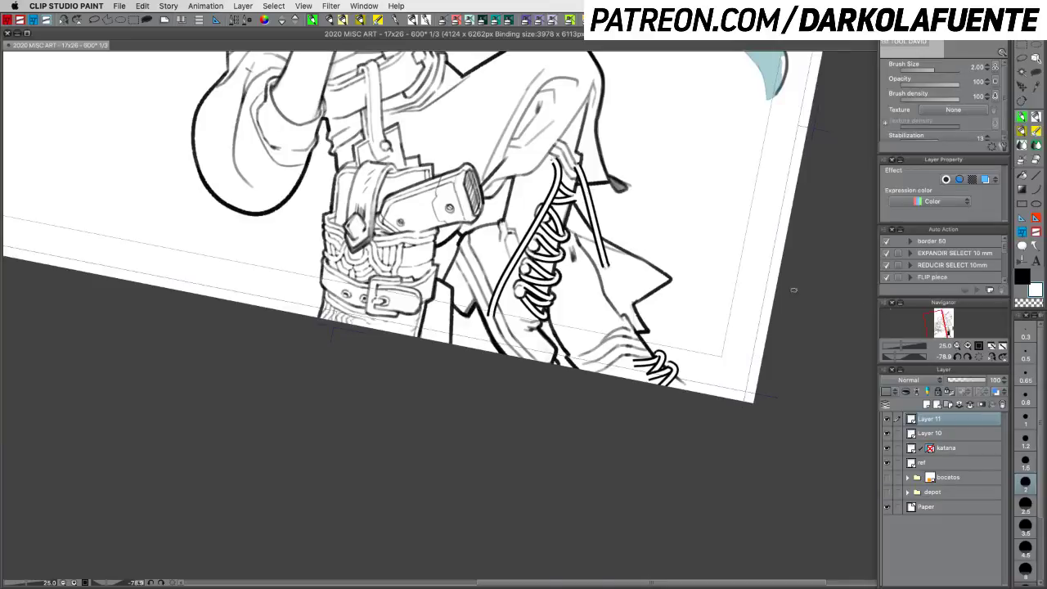
# Step: Draw a round eyelet just below the bent knee where the long loose lace starts, using the size 2 pen and transparent colour
pyautogui.click(1022, 277)
pyautogui.press('super+z')
pyautogui.press('super+z')
pyautogui.press('c')
pyautogui.moveTo(636, 182); pyautogui.dragTo(640, 257)
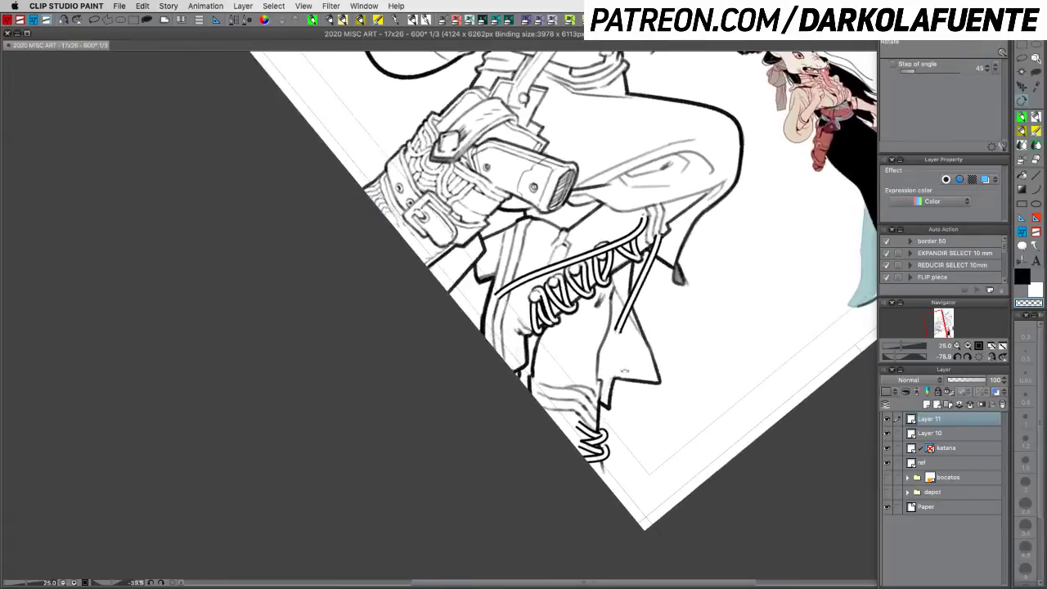
pyautogui.press('c')
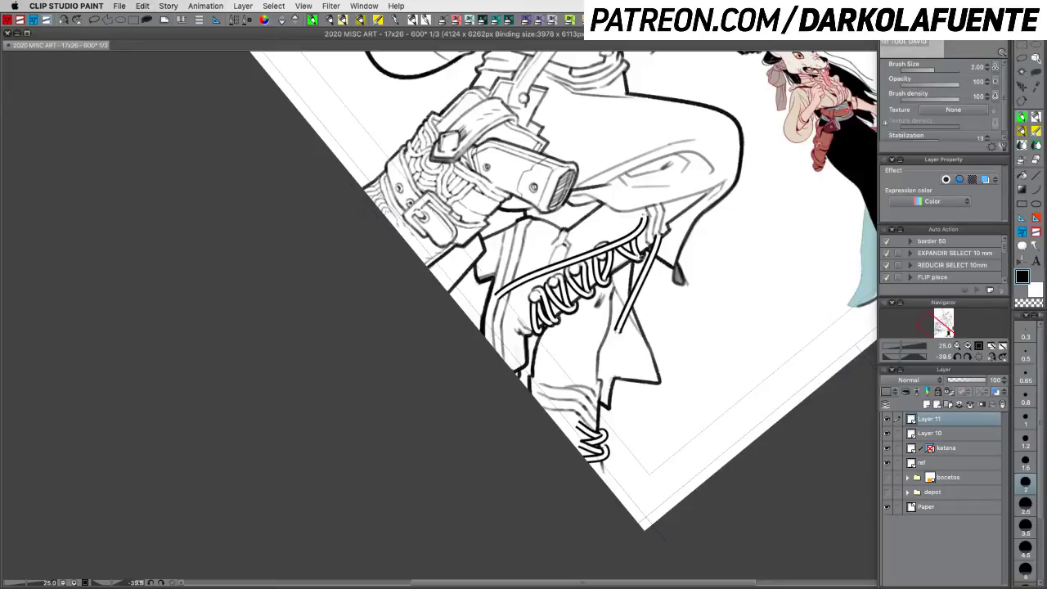
pyautogui.press('c')
pyautogui.press('c')
pyautogui.press('c')
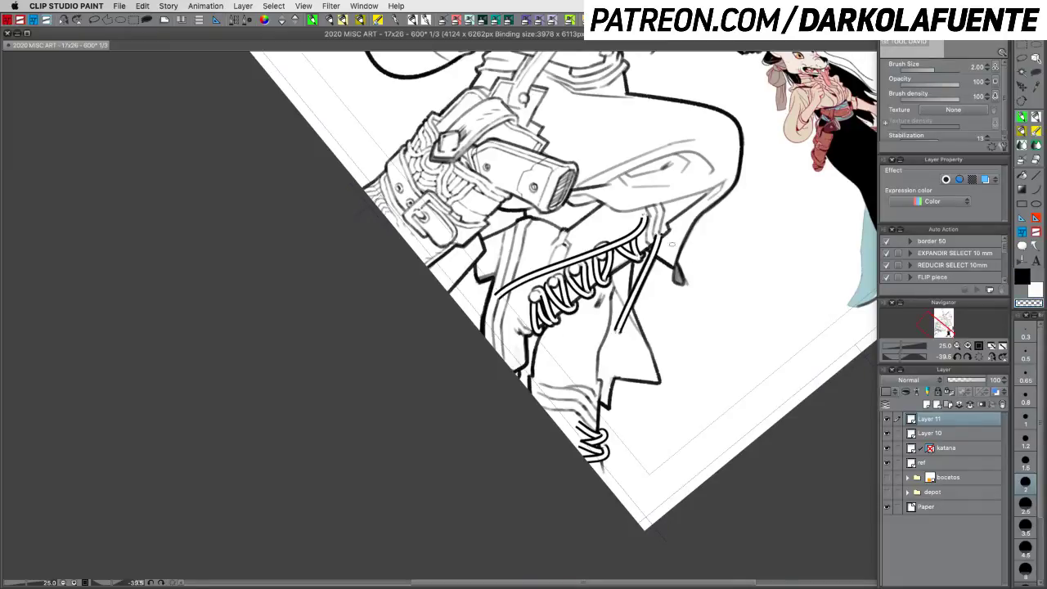
pyautogui.press('c')
pyautogui.moveTo(637, 214); pyautogui.dragTo(643, 215)
pyautogui.press('c')
pyautogui.press('c')
pyautogui.click(1035, 291)
# Step: Retouch the long lace's upper end inside the eyelet on Layer 10, clean up the eyelet on Layer 11, and save the document
pyautogui.click(956, 434)
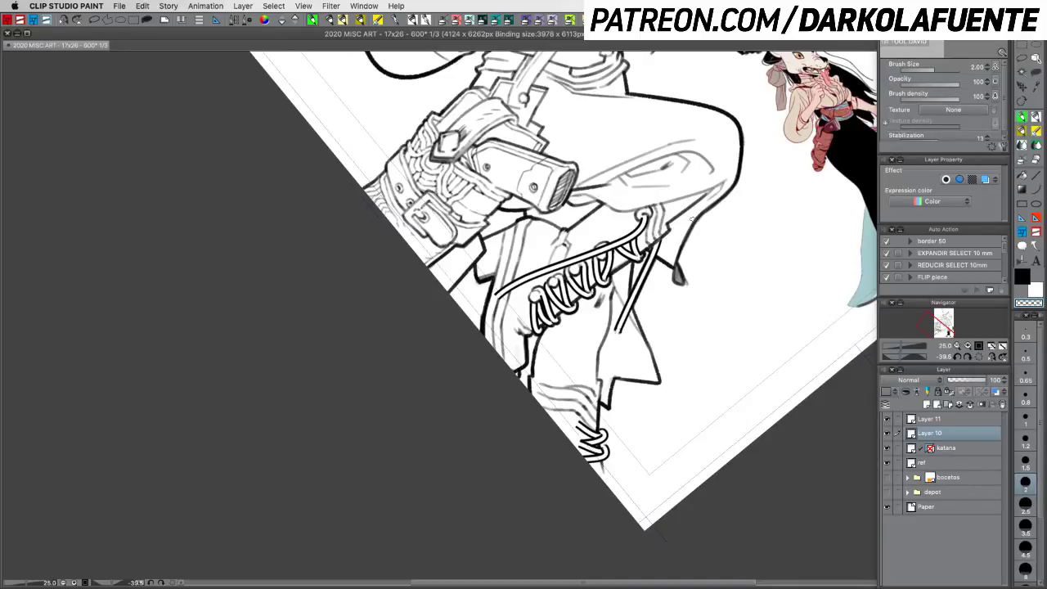
pyautogui.press('x')
pyautogui.moveTo(644, 215)
pyautogui.mouseDown()
pyautogui.moveTo(651, 221)
pyautogui.moveTo(643, 211)
pyautogui.mouseUp()
pyautogui.click(956, 419)
pyautogui.press('c')
pyautogui.press('c')
pyautogui.press('c')
pyautogui.click(1032, 292)
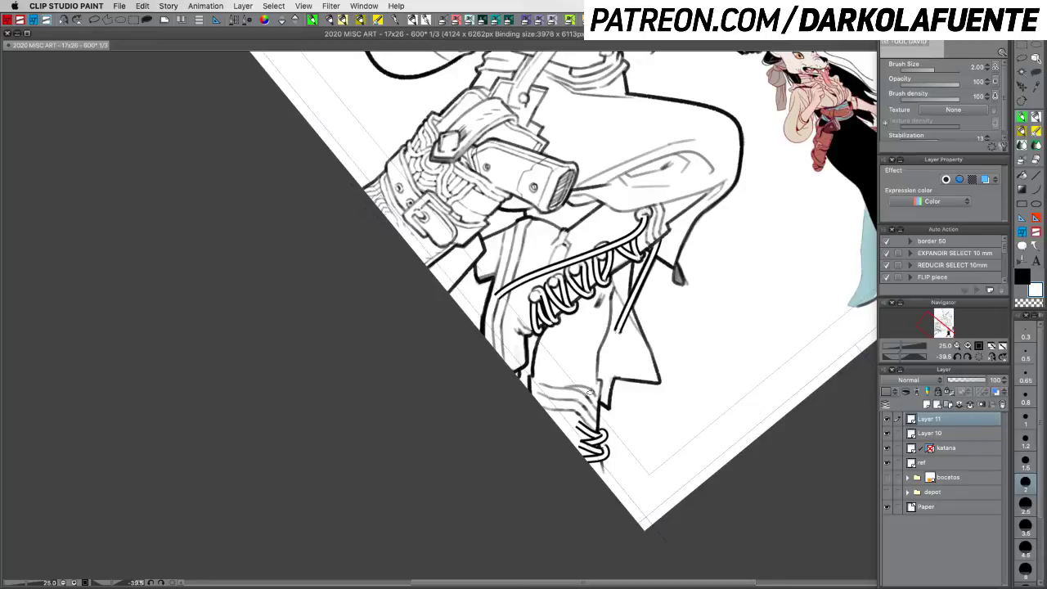
pyautogui.press('super+s')
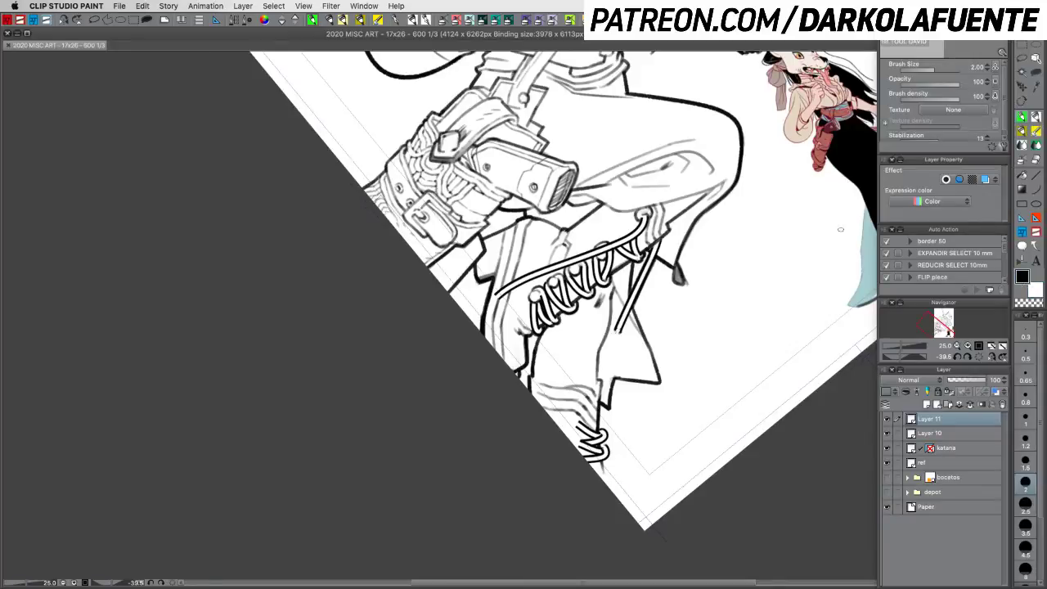
# Step: Refine the eyelet below the knee with small strokes, undoing the misplaced one
pyautogui.press('c')
pyautogui.click(644, 215)
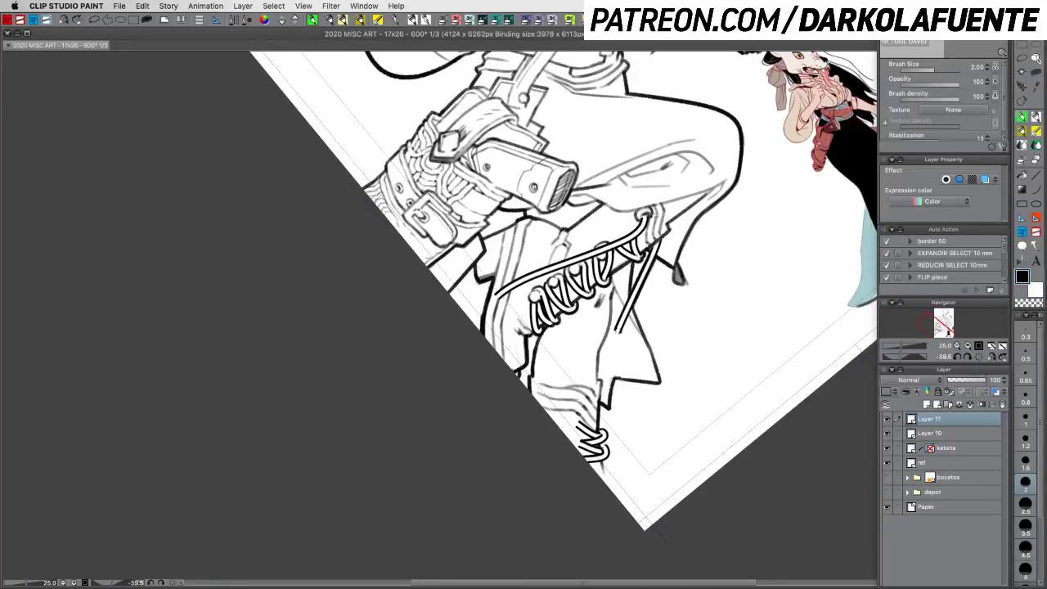
pyautogui.press('super+z')
pyautogui.press('r')
pyautogui.moveTo(758, 283); pyautogui.dragTo(712, 140)
pyautogui.press('p')
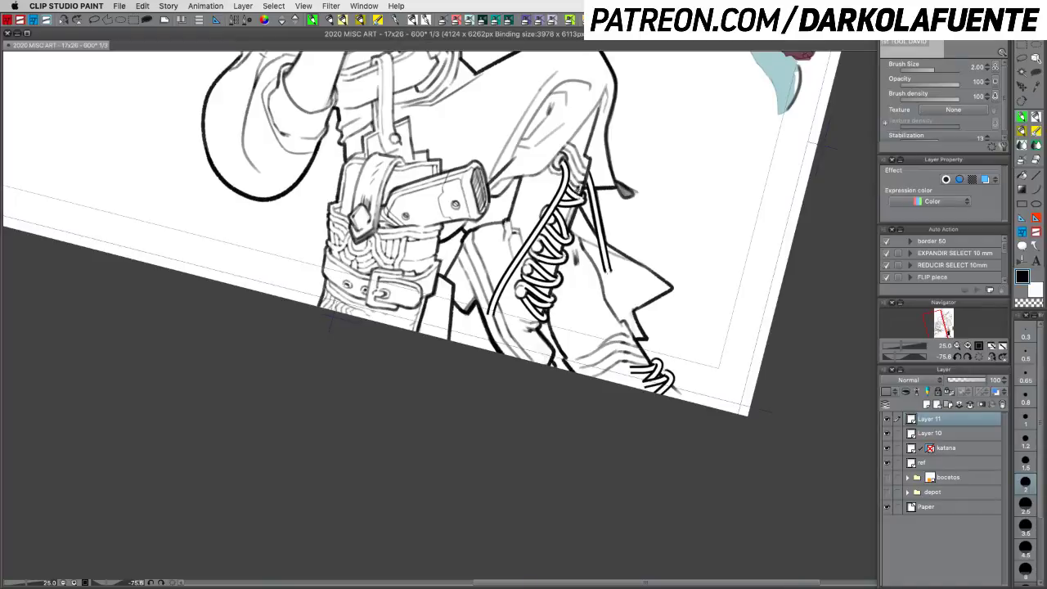
pyautogui.press('c')
pyautogui.press('c')
pyautogui.press('c')
pyautogui.press('c')
# Step: Shape a rounded lace loop at the lower boot's laces near the page edge, undoing the first strokes
pyautogui.press('r')
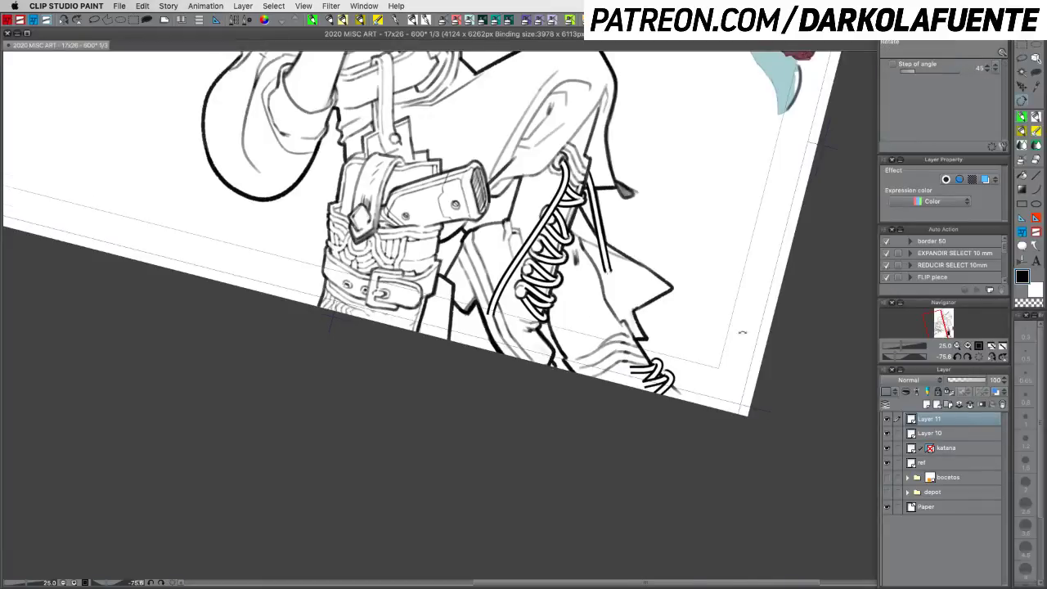
pyautogui.moveTo(743, 332); pyautogui.dragTo(583, 462)
pyautogui.moveTo(746, 409)
pyautogui.mouseDown()
pyautogui.moveTo(721, 343)
pyautogui.moveTo(633, 387)
pyautogui.moveTo(668, 312)
pyautogui.mouseUp()
pyautogui.press('r')
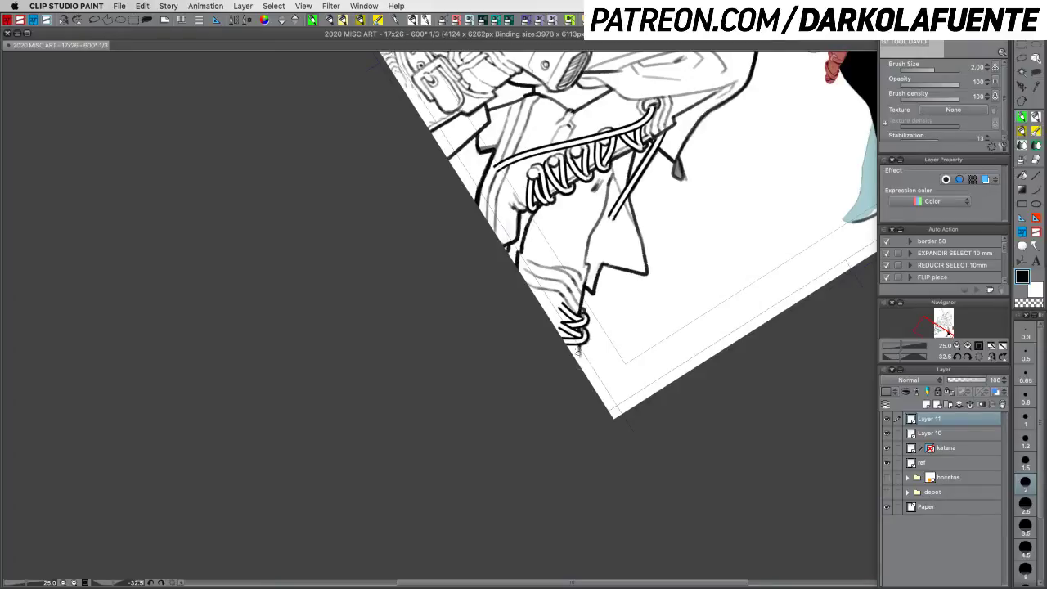
pyautogui.hotkey('shift', 'space')
pyautogui.moveTo(710, 291); pyautogui.dragTo(710, 225)
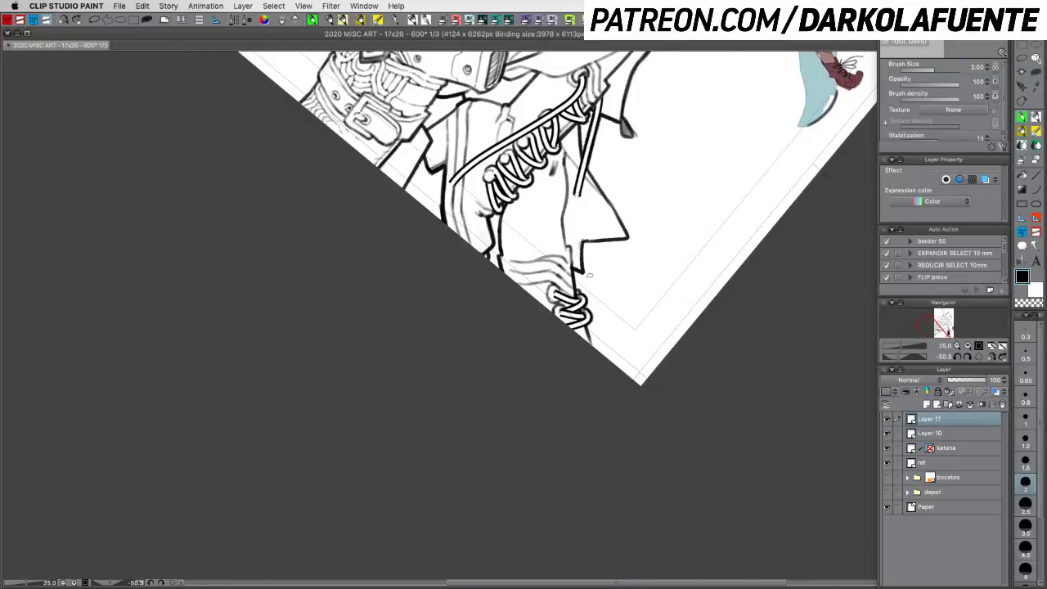
pyautogui.press('super+z')
pyautogui.press('super+z')
pyautogui.press('super+z')
pyautogui.press('c')
pyautogui.moveTo(553, 297); pyautogui.dragTo(550, 300)
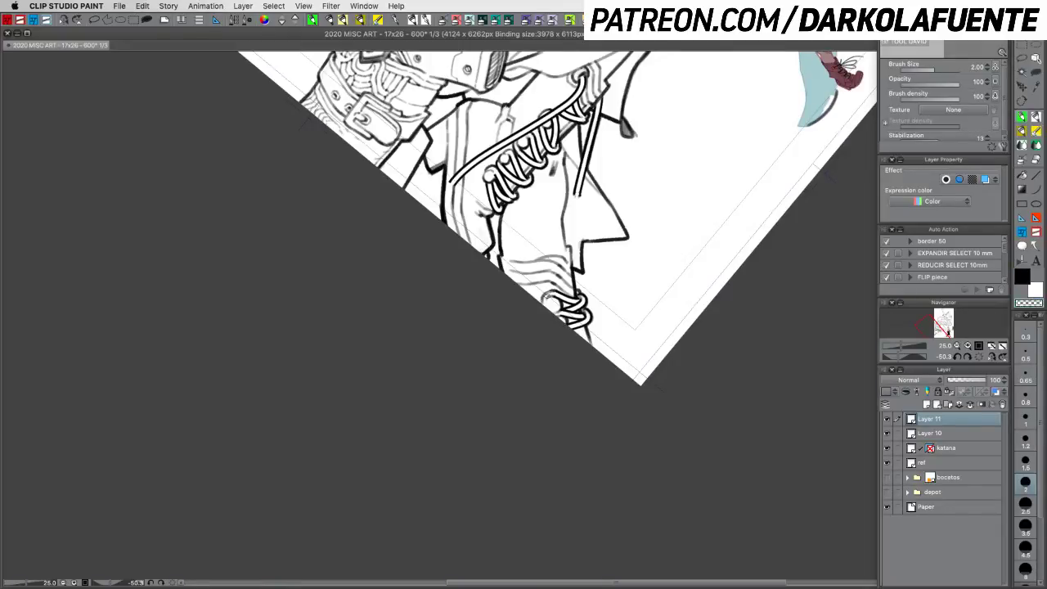
# Step: Draw a ring-shaped eyelet with a dark centre on the lower boot, just above its laces
pyautogui.press('c')
pyautogui.press('c')
pyautogui.press('c')
pyautogui.press('c')
pyautogui.press('c')
pyautogui.press('c')
pyautogui.press('c')
pyautogui.press('c')
pyautogui.press('c')
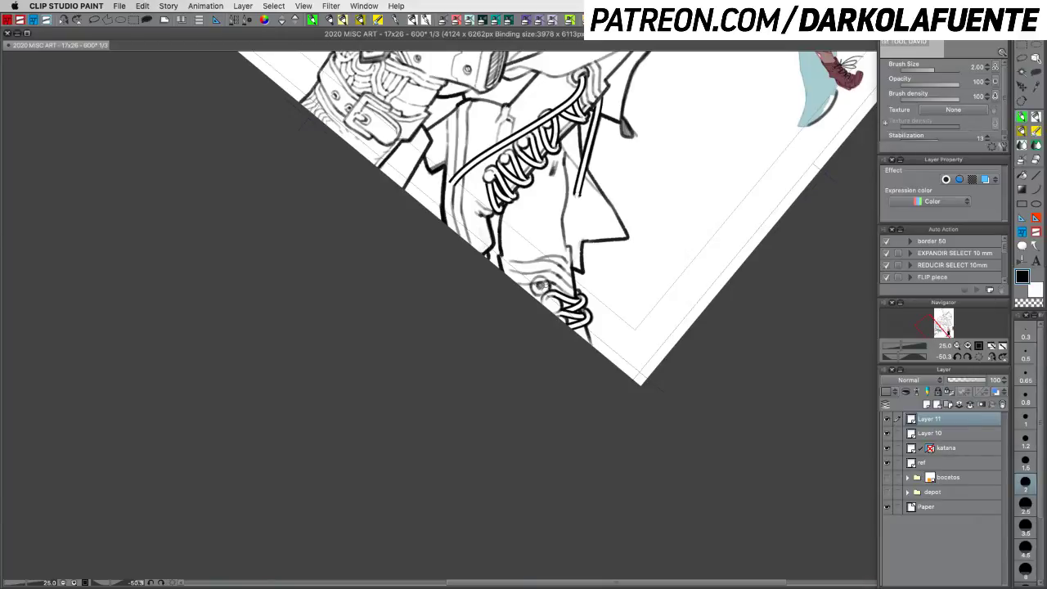
pyautogui.press('x')
pyautogui.click(1028, 282)
pyautogui.moveTo(575, 273); pyautogui.dragTo(579, 286)
# Step: Review the whole illustration upright, save the document, and compare it with Layer 10 hidden and shown
pyautogui.moveTo(677, 239); pyautogui.dragTo(603, 423)
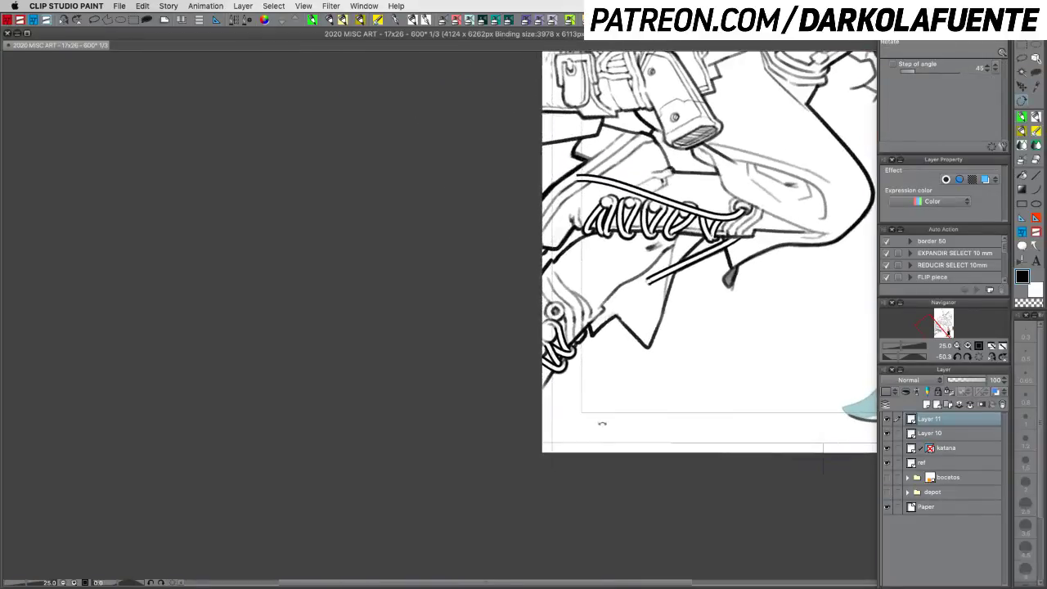
pyautogui.moveTo(781, 287); pyautogui.dragTo(618, 345)
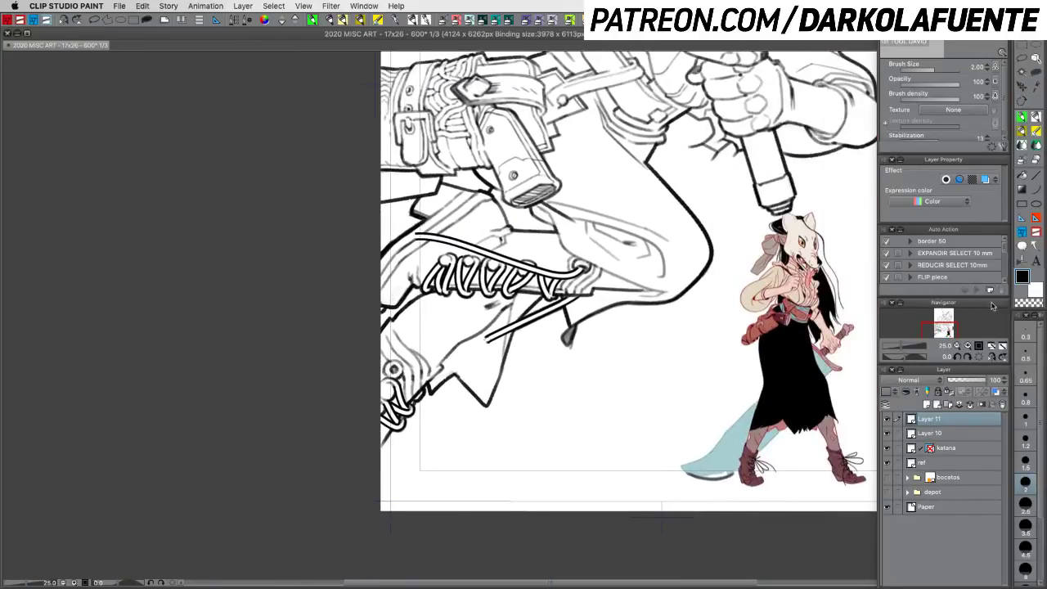
pyautogui.click(957, 345)
pyautogui.click(957, 345)
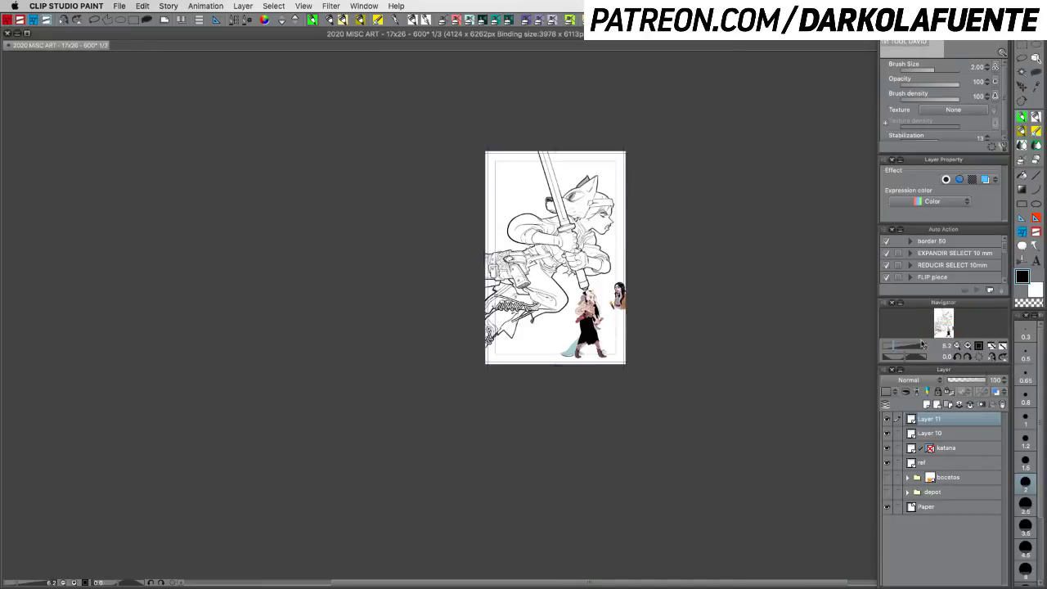
pyautogui.click(967, 345)
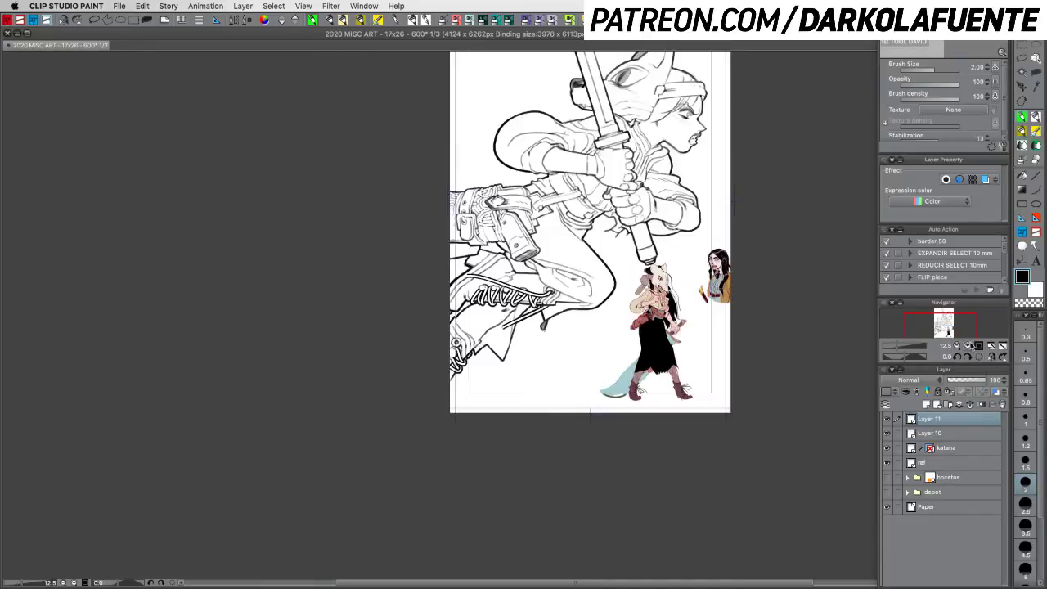
pyautogui.moveTo(727, 360); pyautogui.dragTo(627, 399)
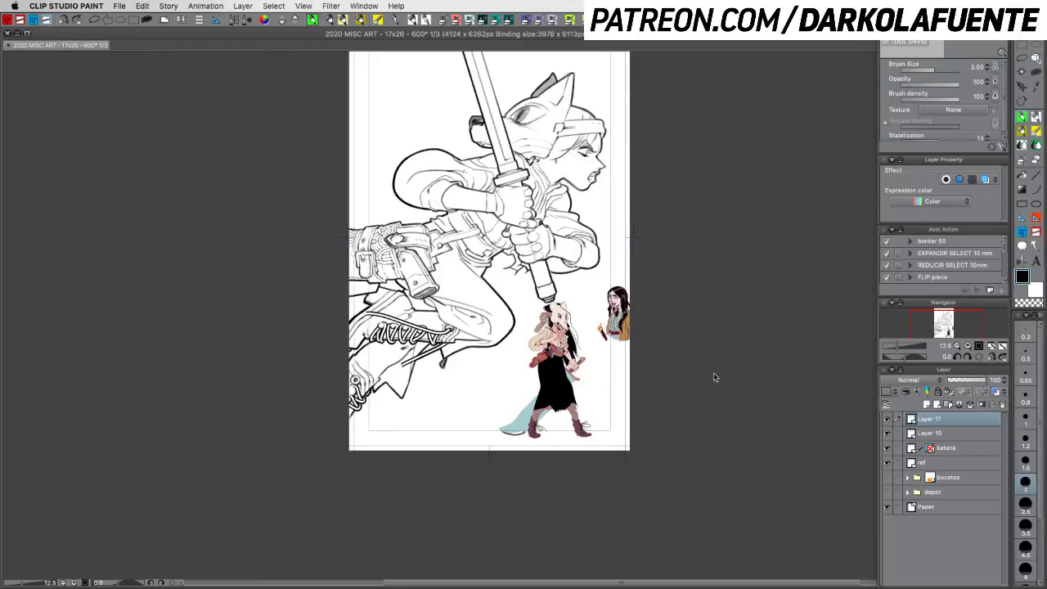
pyautogui.press('super+s')
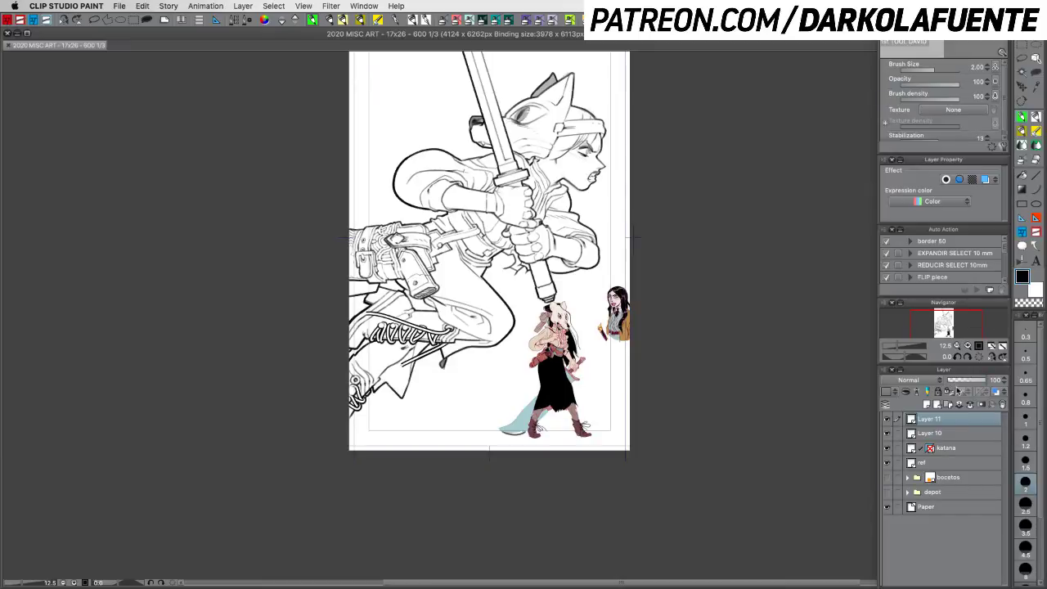
pyautogui.click(887, 433)
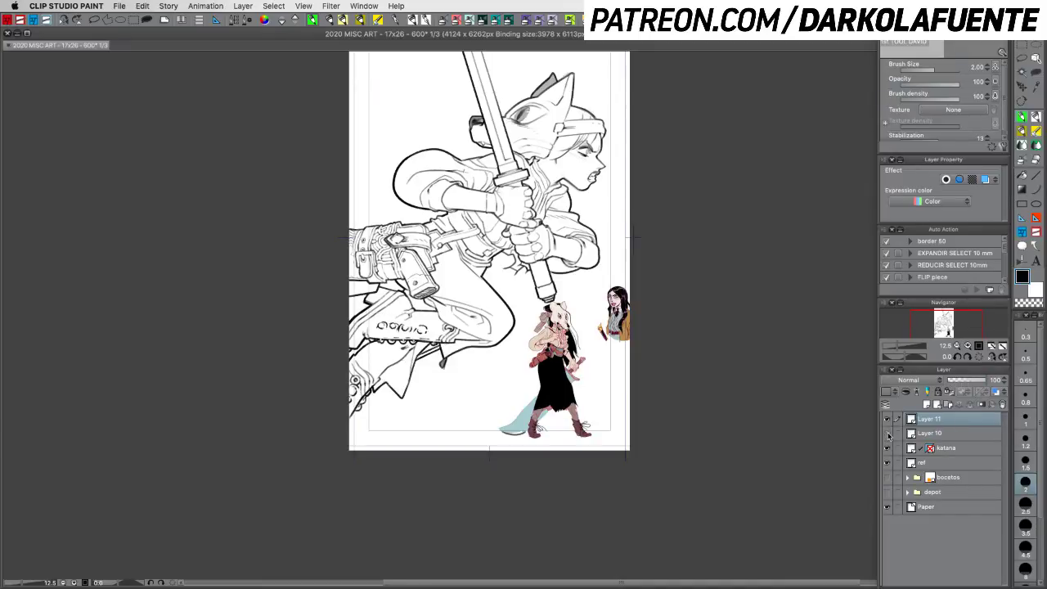
pyautogui.click(887, 433)
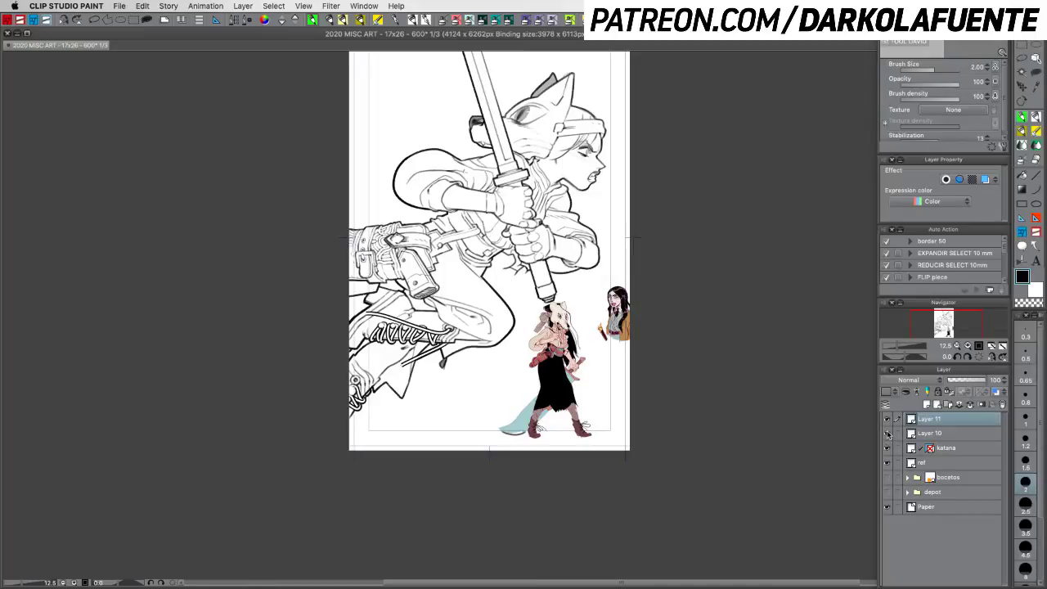
# Step: Draw a narrow tip on the end of the long loose lace crossing the shin with the size 1.5 pen
pyautogui.click(967, 346)
pyautogui.click(968, 346)
pyautogui.click(968, 346)
pyautogui.moveTo(689, 345); pyautogui.dragTo(794, 276)
pyautogui.moveTo(556, 386); pyautogui.dragTo(570, 278)
pyautogui.moveTo(538, 351); pyautogui.dragTo(411, 361)
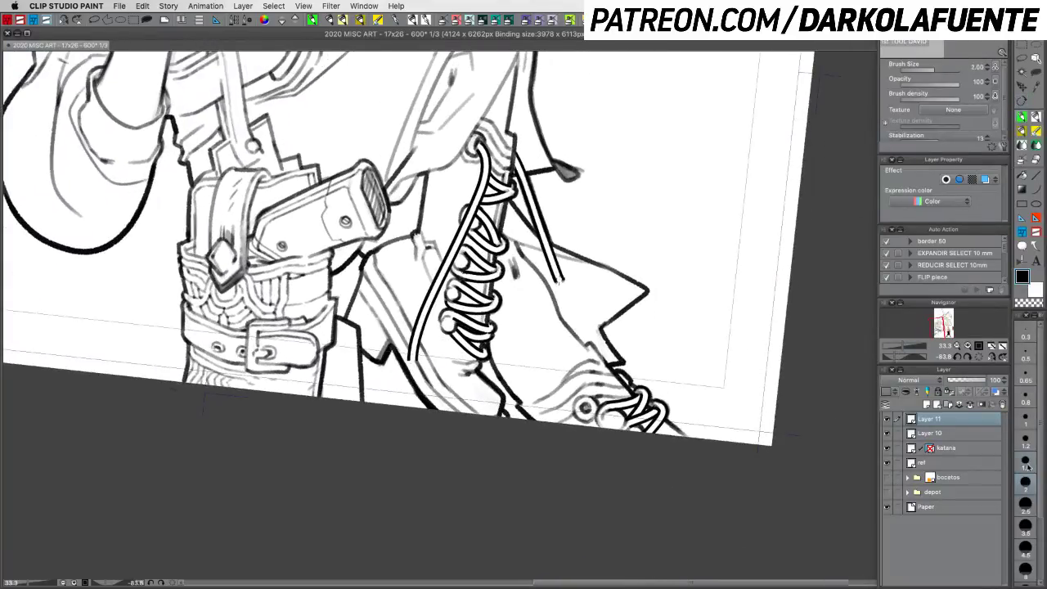
pyautogui.press('[')
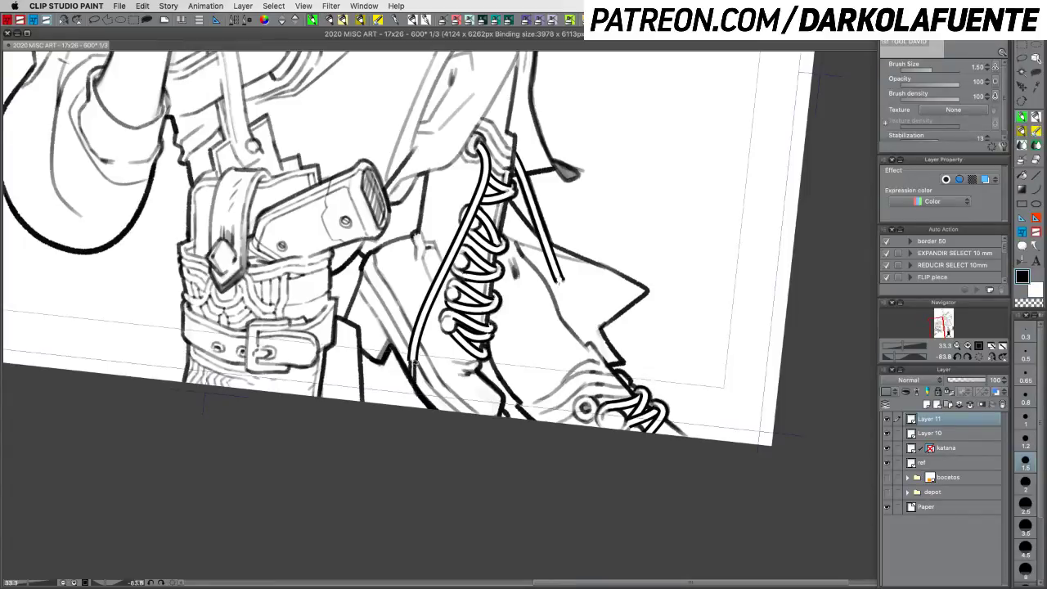
pyautogui.moveTo(410, 379); pyautogui.dragTo(411, 392)
pyautogui.press('c')
pyautogui.hotkey('shift', 'space')
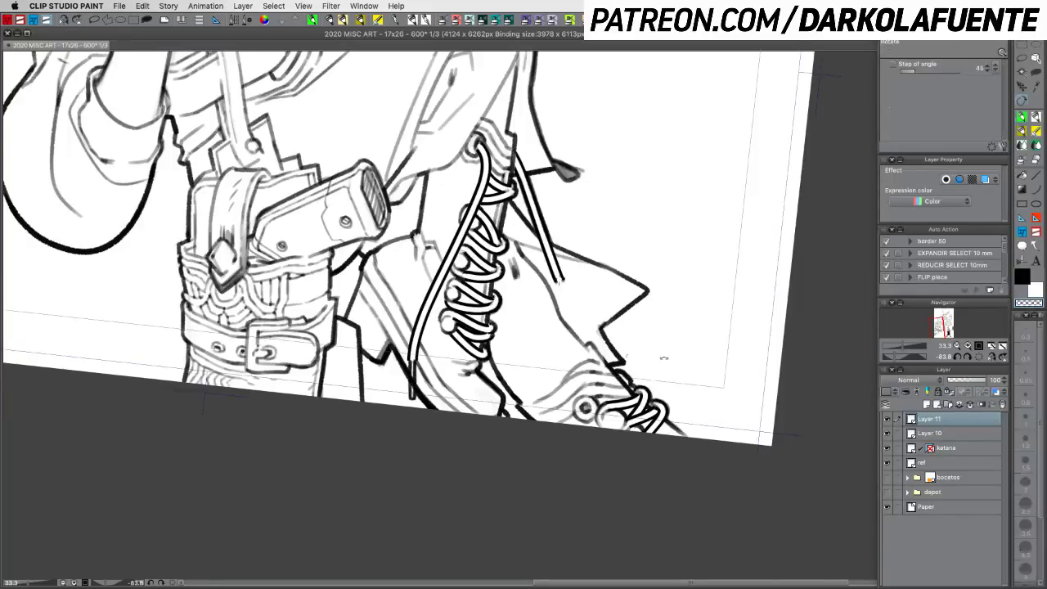
pyautogui.moveTo(664, 357); pyautogui.dragTo(570, 432)
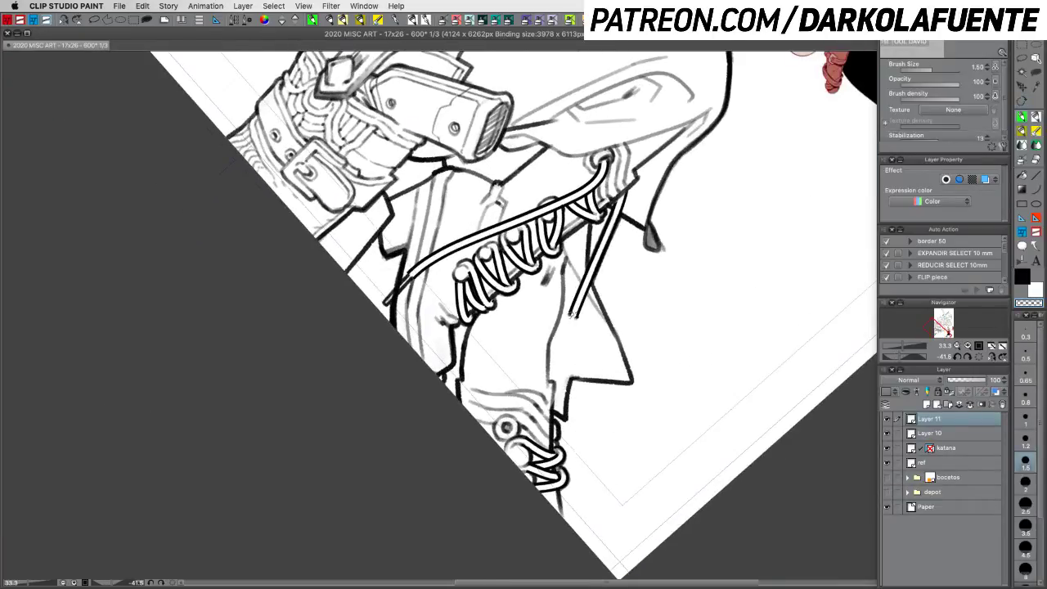
# Step: Draw a narrow tip on the end of the second hanging lace strand, undoing the strokes that miss
pyautogui.press('c')
pyautogui.press('super+z')
pyautogui.moveTo(573, 315); pyautogui.dragTo(568, 341)
pyautogui.press('super+z')
pyautogui.press('super+z')
pyautogui.press('super+z')
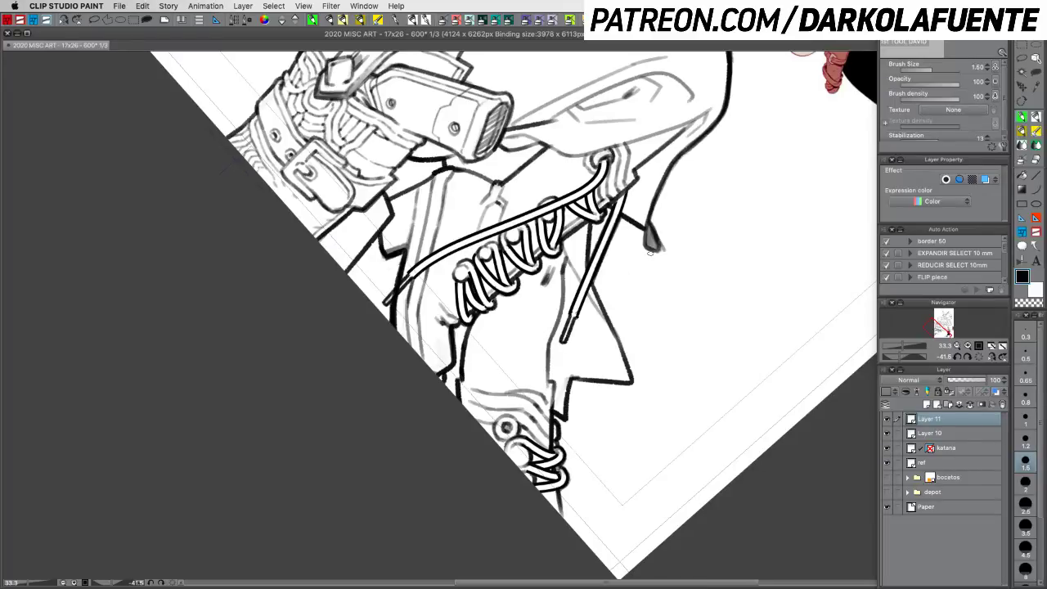
# Step: Clean up the lace tips with fine strokes of the size 0.8 pen
pyautogui.press('x')
pyautogui.click(1026, 395)
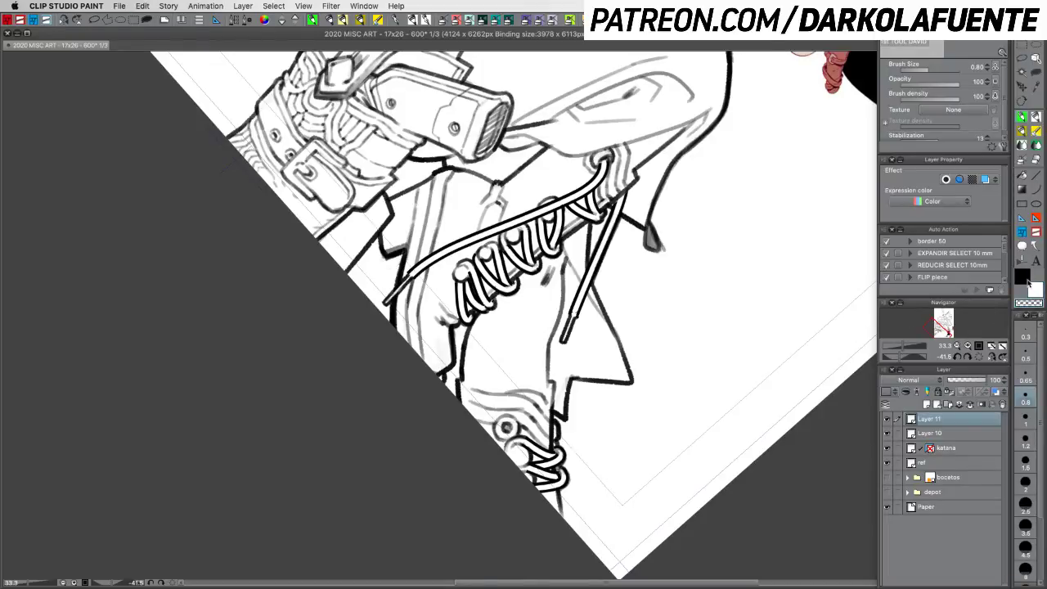
pyautogui.press('c')
pyautogui.press('r')
pyautogui.moveTo(732, 393); pyautogui.dragTo(678, 451)
pyautogui.press('p')
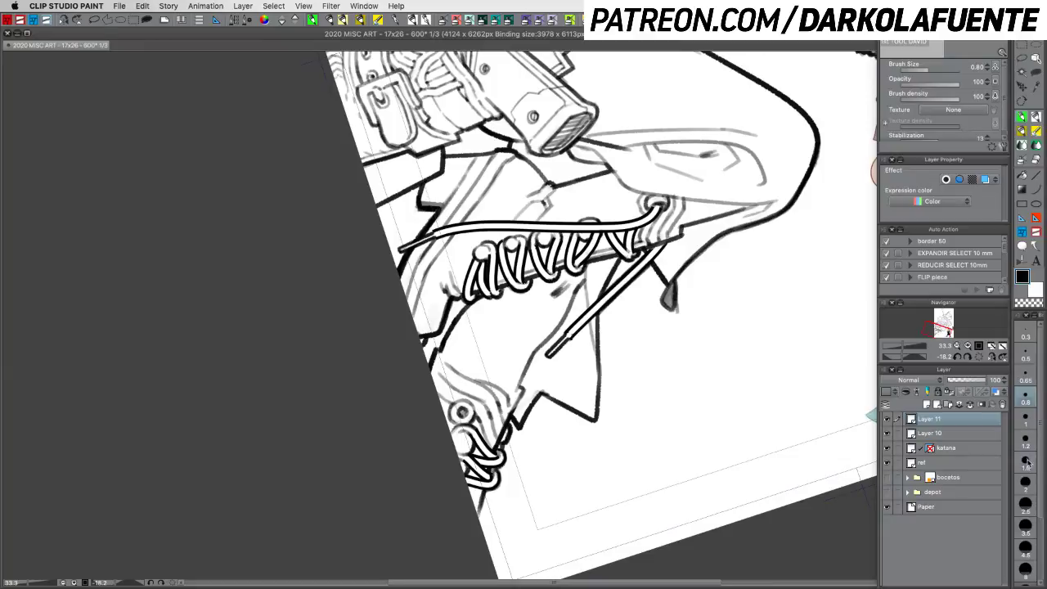
# Step: Thicken the outline of the long lace's tip near the page edge with the size 2 pen
pyautogui.click(1026, 482)
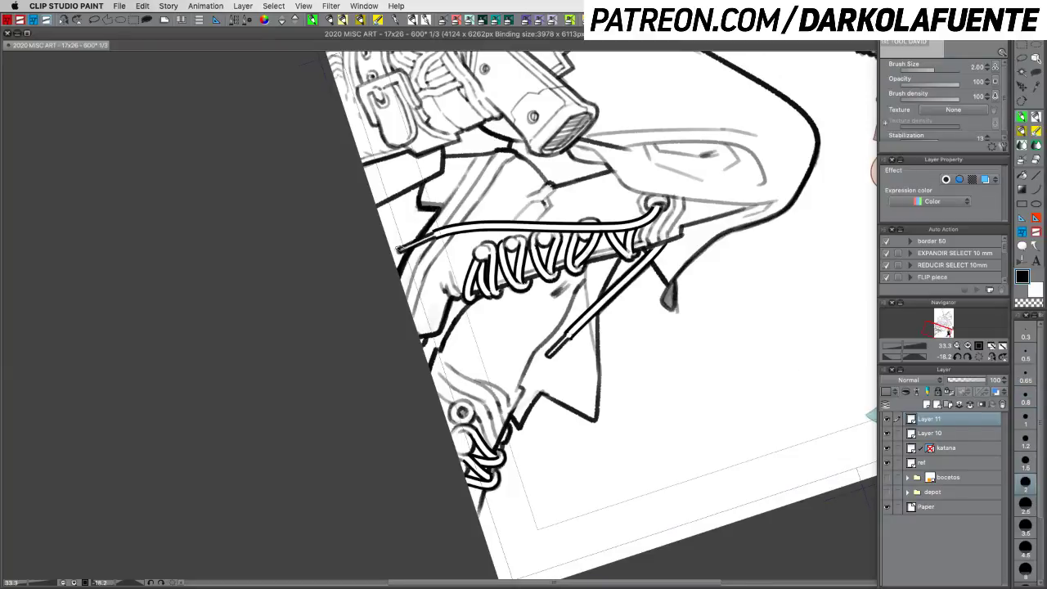
pyautogui.moveTo(418, 236); pyautogui.dragTo(399, 252)
pyautogui.moveTo(525, 219); pyautogui.dragTo(525, 224)
pyautogui.scroll(3, 525, 223)
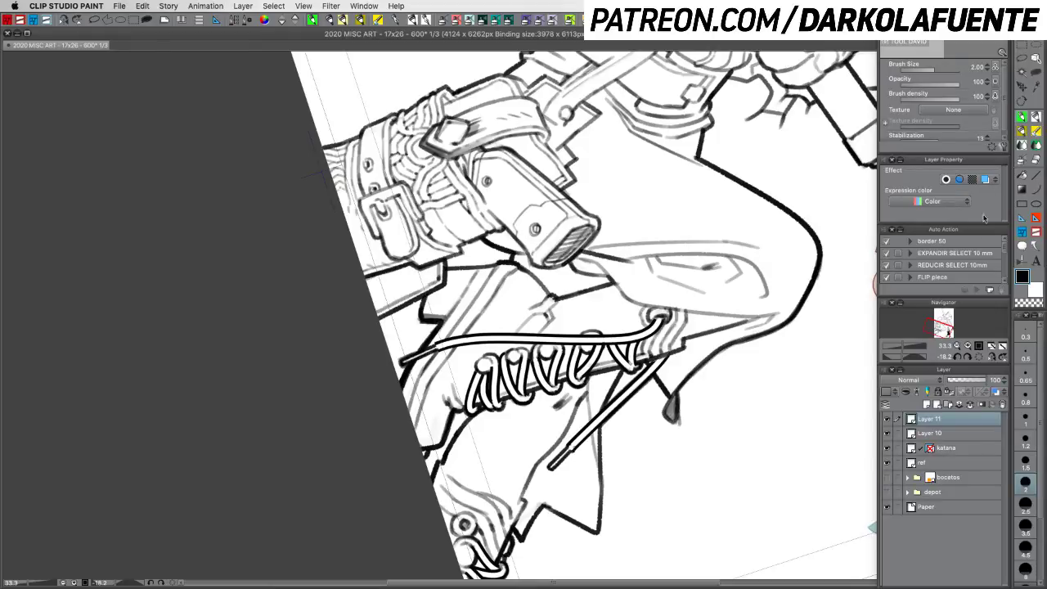
# Step: Bring the whole page into view and hide the ref layer with the coloured reference characters
pyautogui.click(957, 346)
pyautogui.click(957, 346)
pyautogui.click(957, 346)
pyautogui.moveTo(730, 404); pyautogui.dragTo(690, 377)
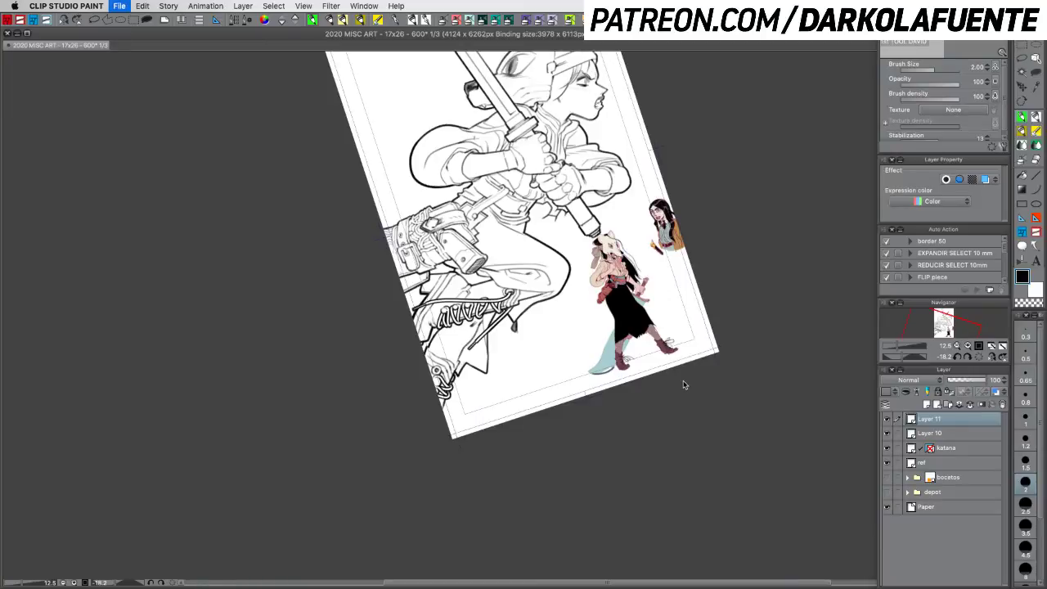
pyautogui.click(888, 462)
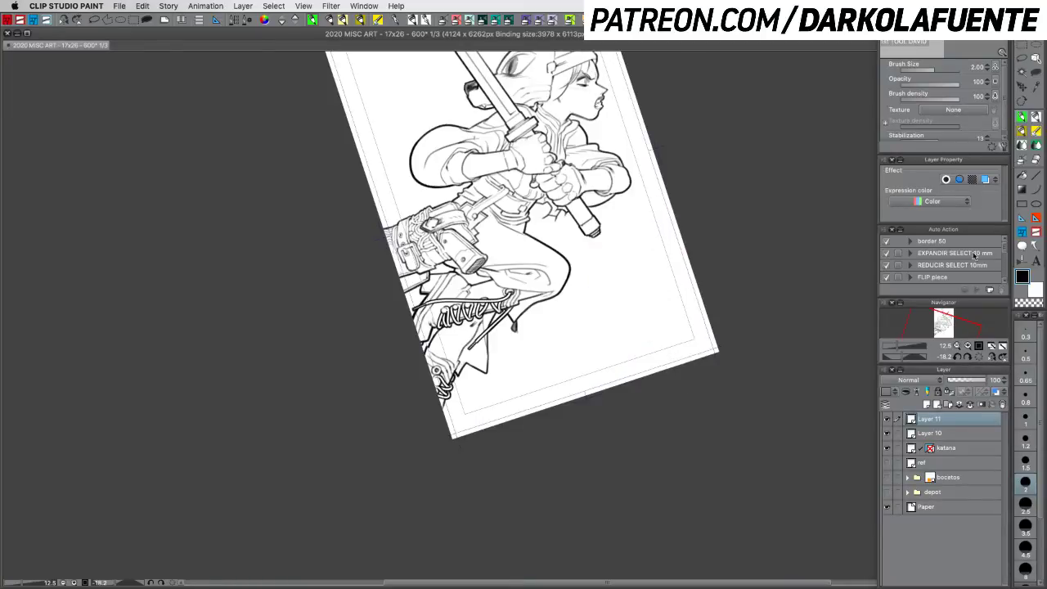
# Step: Reset the page rotation to 0 degrees and save the document
pyautogui.click(968, 357)
pyautogui.moveTo(701, 332); pyautogui.dragTo(657, 390)
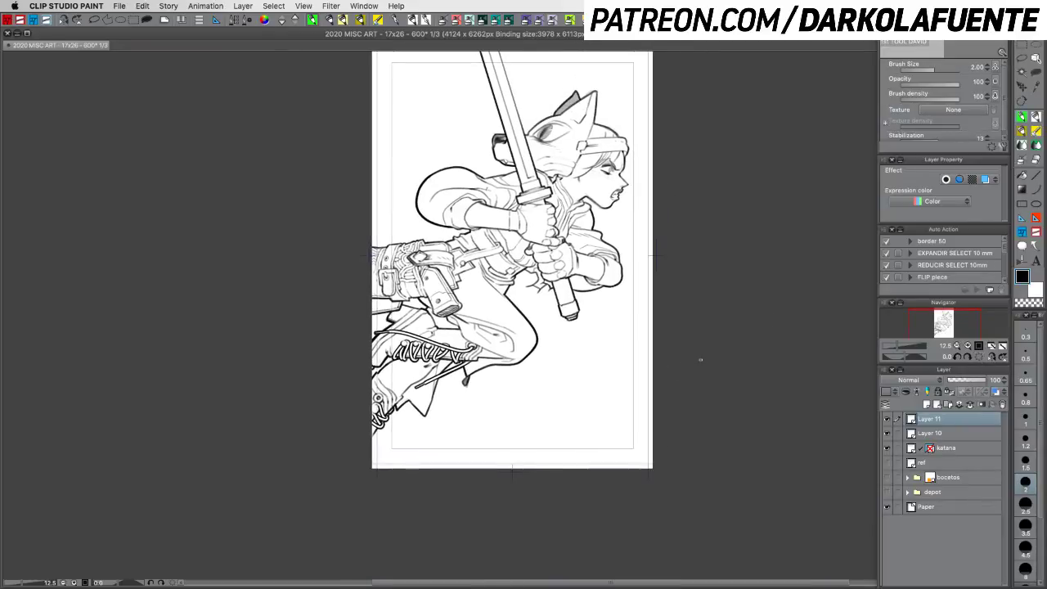
pyautogui.press('super+s')
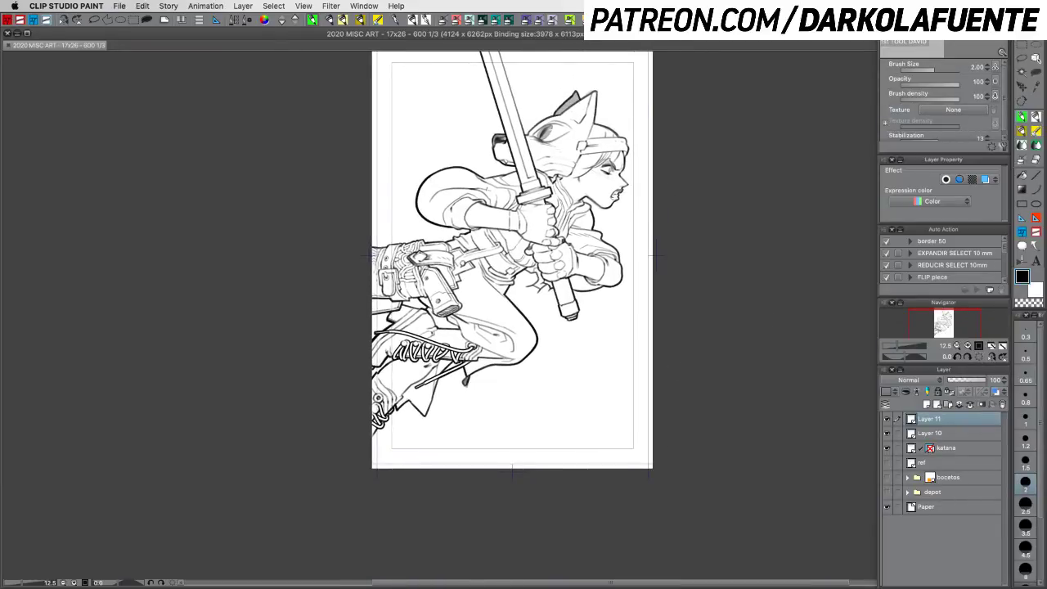
pyautogui.press('Tab')
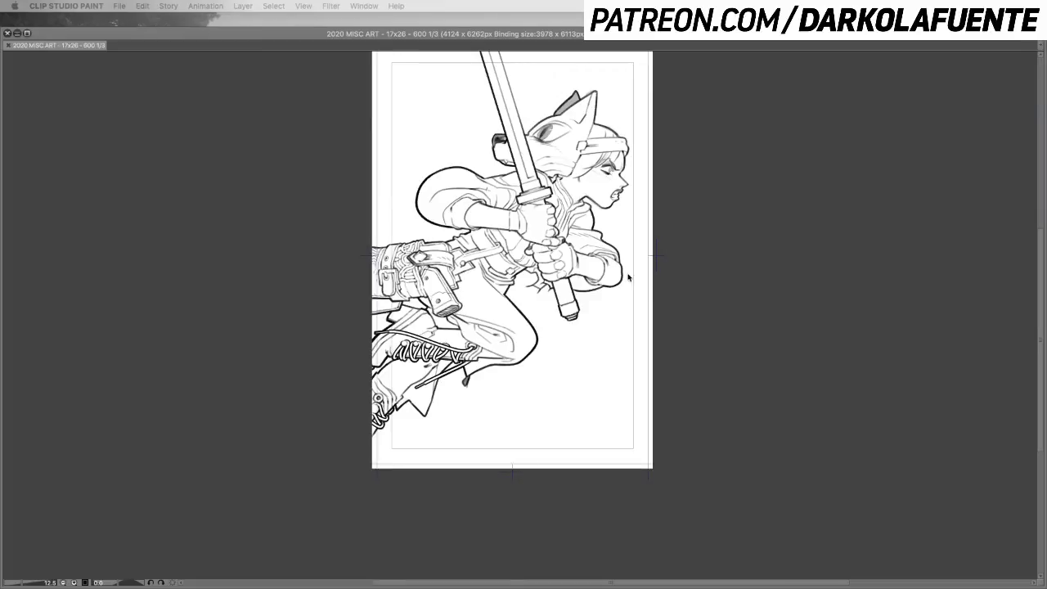
pyautogui.press('Tab')
pyautogui.moveTo(597, 399); pyautogui.dragTo(621, 387)
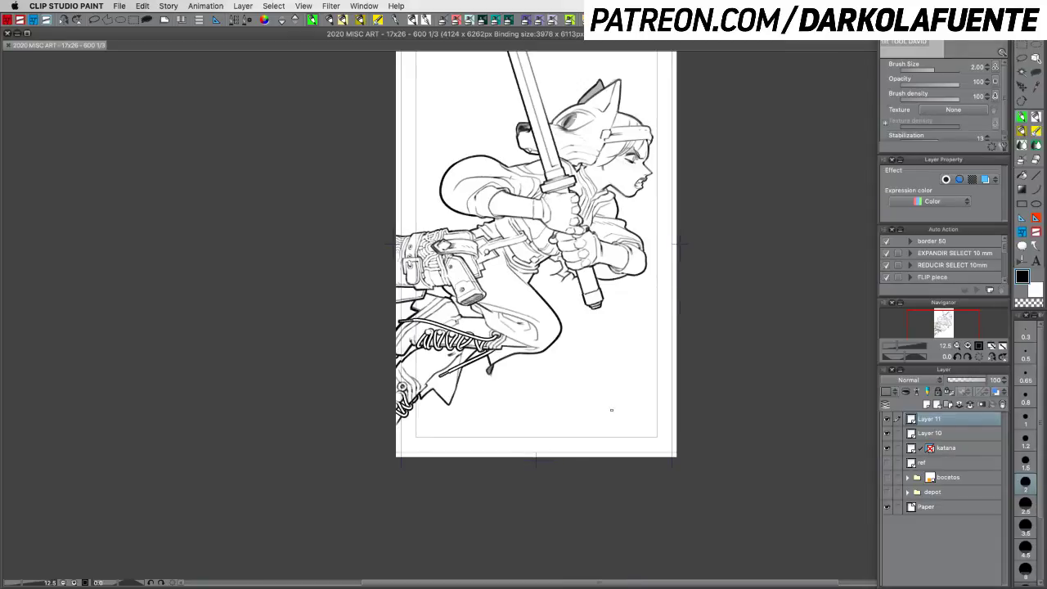
# Step: Merge Layer 11 and Layer 10 down into the katana layer and save the document
pyautogui.click(887, 419)
pyautogui.click(887, 419)
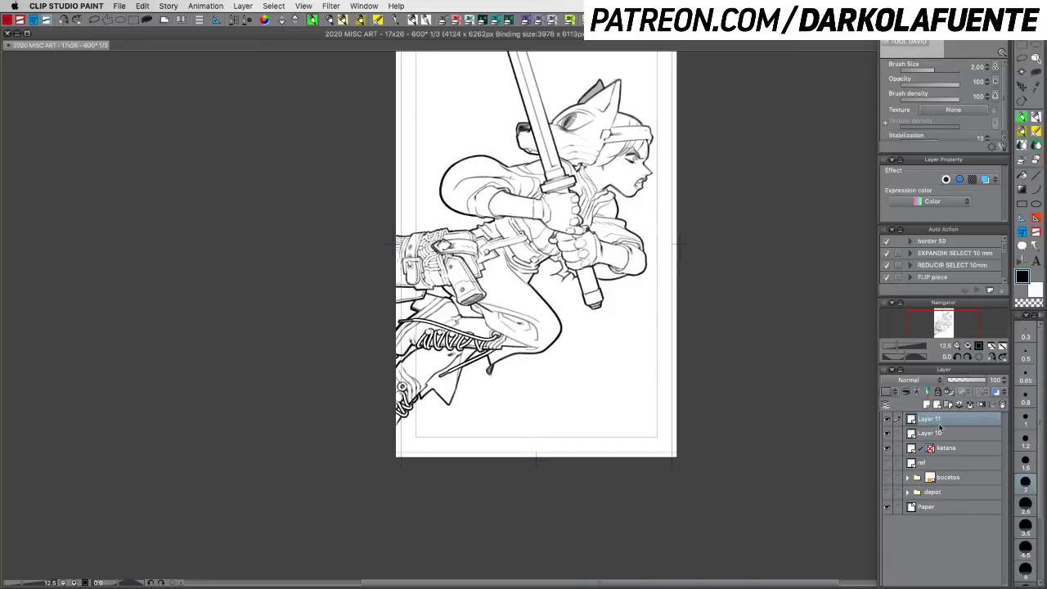
pyautogui.press('super+e')
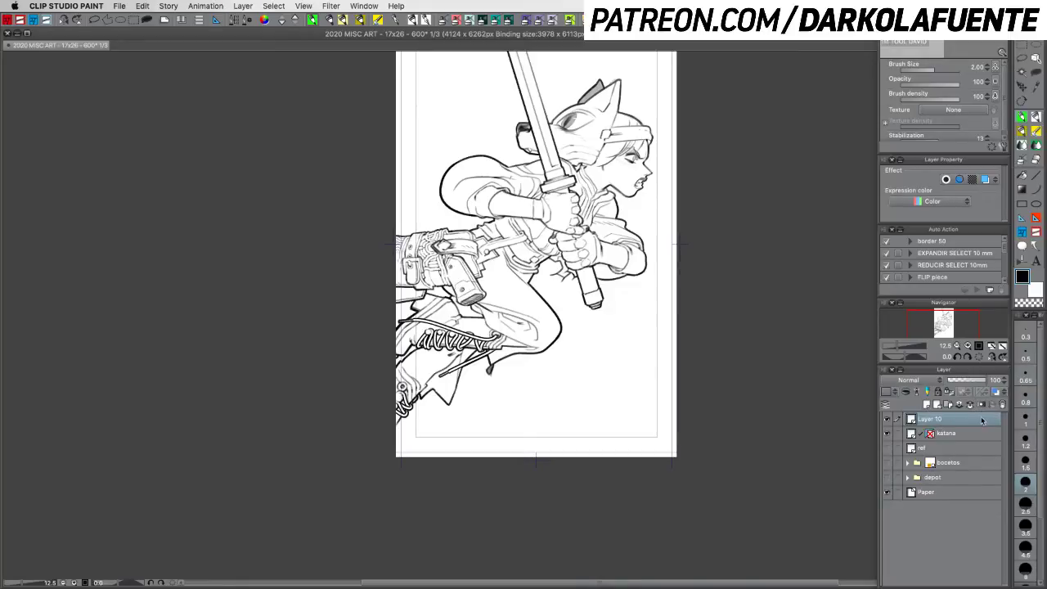
pyautogui.press('super+e')
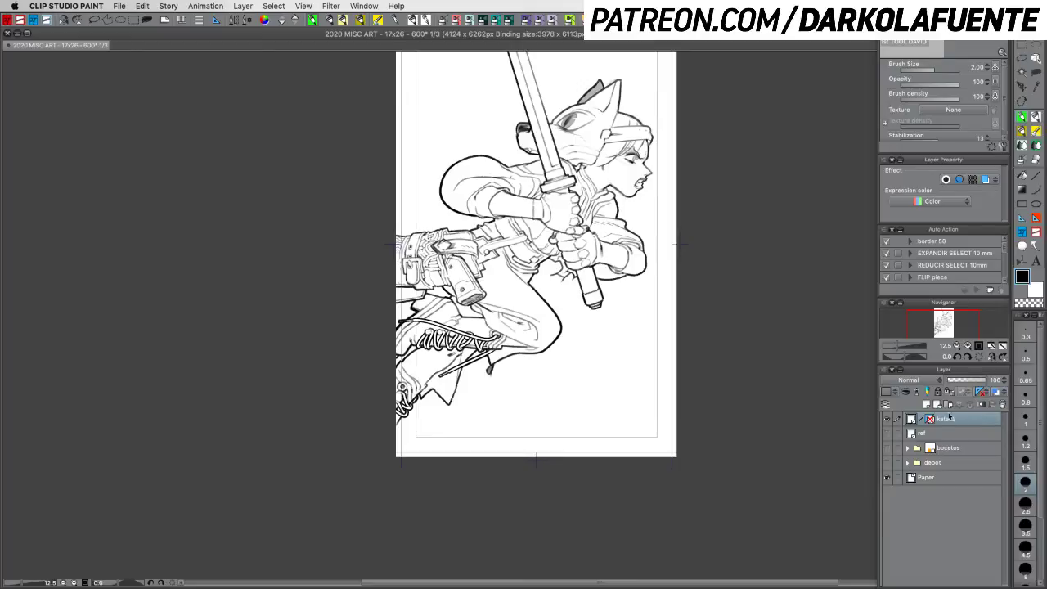
pyautogui.press('super+s')
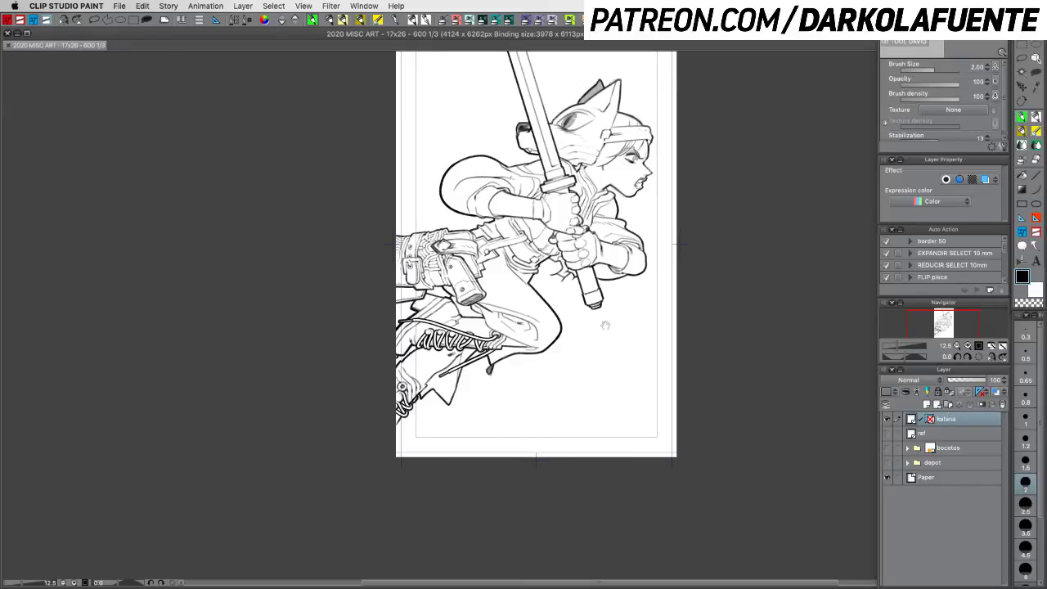
# Step: Add a new raster layer above the katana layer for the headband ribbons
pyautogui.moveTo(599, 346); pyautogui.dragTo(760, 307)
pyautogui.moveTo(640, 347); pyautogui.dragTo(702, 420)
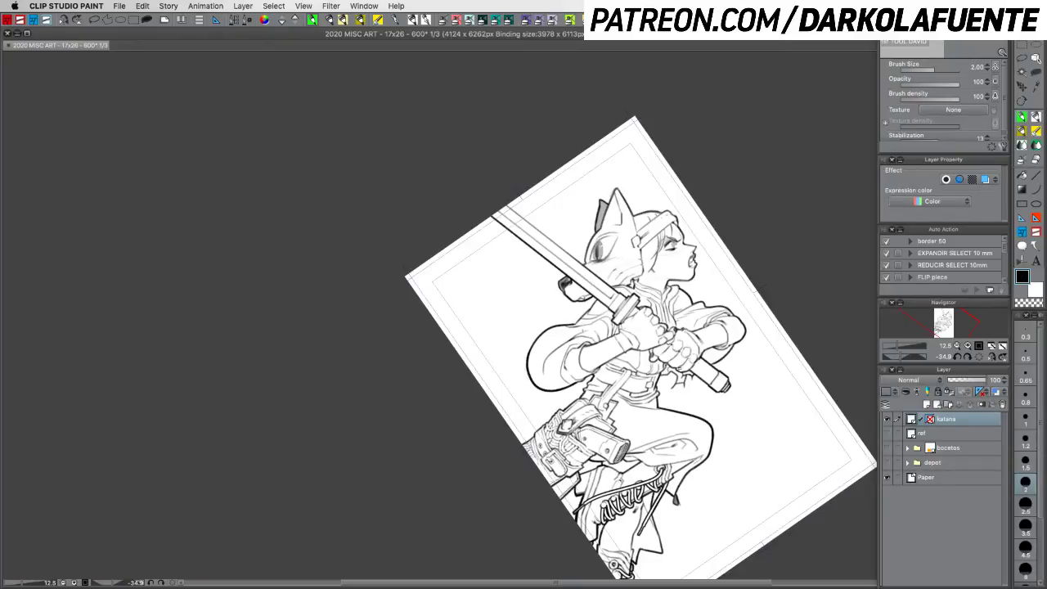
pyautogui.moveTo(731, 403); pyautogui.dragTo(758, 407)
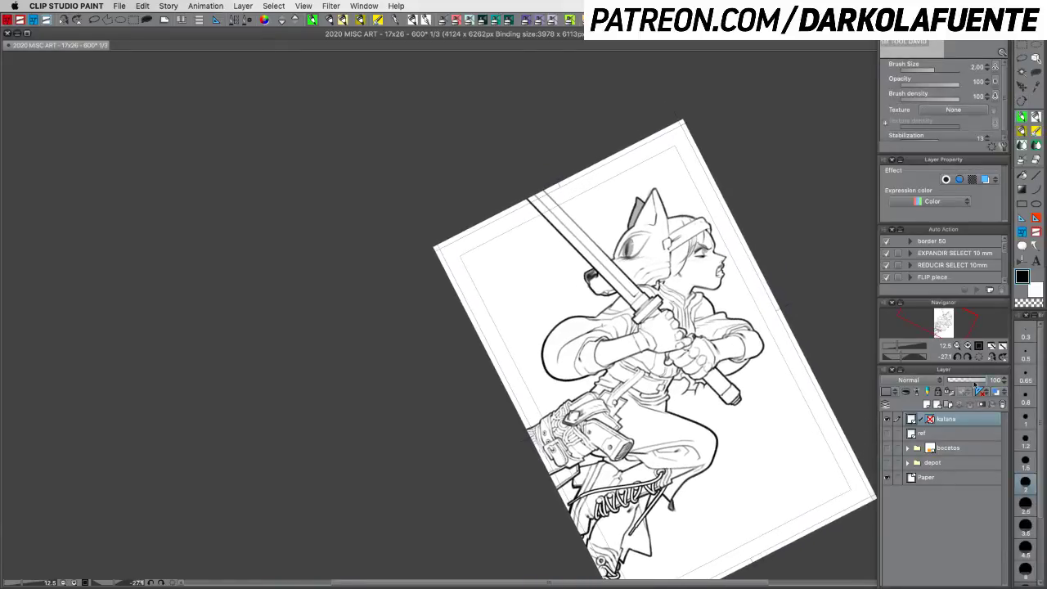
pyautogui.click(927, 405)
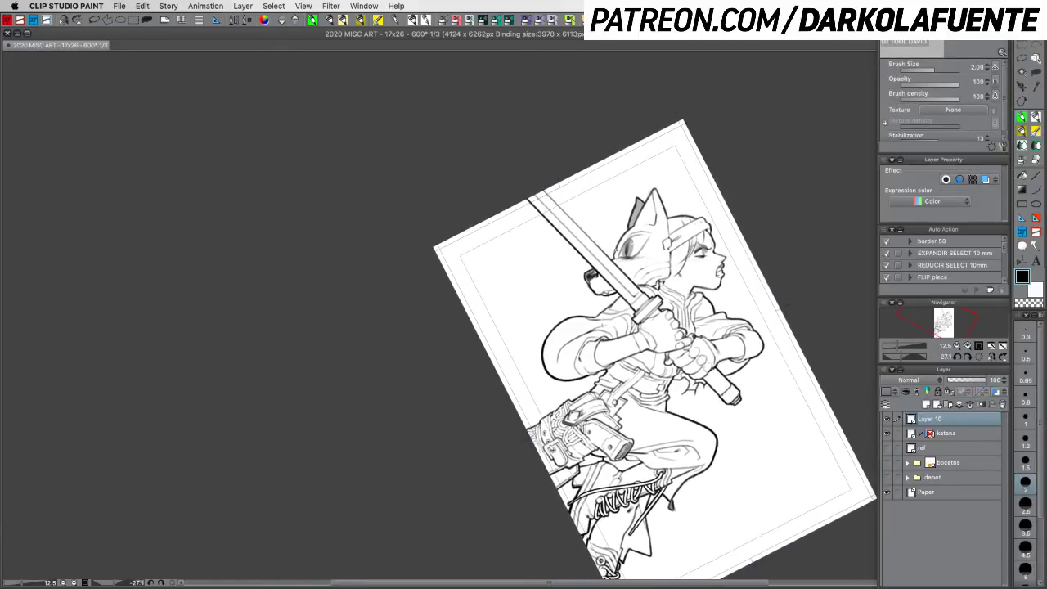
# Step: Draw the first headband ribbon tail streaming out behind the sword blade with the size 2 pen, undoing the strokes that miss
pyautogui.moveTo(615, 252)
pyautogui.mouseDown()
pyautogui.moveTo(537, 298)
pyautogui.moveTo(557, 319)
pyautogui.mouseUp()
pyautogui.press('super+z')
pyautogui.moveTo(609, 250); pyautogui.dragTo(547, 260)
pyautogui.hotkey('ctrl', 'z')
pyautogui.moveTo(615, 249)
pyautogui.mouseDown()
pyautogui.moveTo(575, 273)
pyautogui.moveTo(530, 270)
pyautogui.mouseUp()
pyautogui.hotkey('ctrl', 'z')
pyautogui.moveTo(619, 249)
pyautogui.mouseDown()
pyautogui.moveTo(526, 290)
pyautogui.moveTo(541, 268)
pyautogui.moveTo(580, 251)
pyautogui.mouseUp()
pyautogui.press('super+z')
pyautogui.press('super+z')
pyautogui.press('super+z')
pyautogui.moveTo(559, 261)
pyautogui.mouseDown()
pyautogui.moveTo(582, 248)
pyautogui.moveTo(558, 262)
pyautogui.mouseUp()
pyautogui.press('super+z')
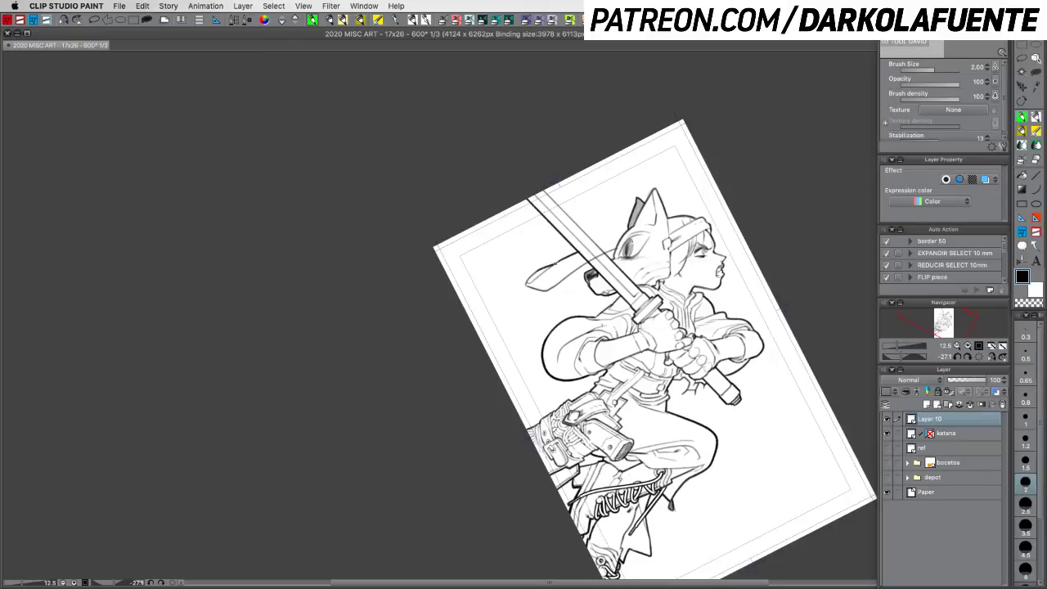
# Step: Draw a short angular ribbon loop behind the mask's head, next to the shaded ear, undoing the strokes that miss
pyautogui.press('c')
pyautogui.press('c')
pyautogui.moveTo(604, 230); pyautogui.dragTo(606, 245)
pyautogui.hotkey('ctrl', 'z')
pyautogui.press('super+z')
pyautogui.moveTo(614, 243)
pyautogui.mouseDown()
pyautogui.moveTo(623, 250)
pyautogui.moveTo(601, 243)
pyautogui.moveTo(630, 223)
pyautogui.mouseUp()
pyautogui.press('super+z')
pyautogui.press('super+z')
pyautogui.press('super+z')
pyautogui.press('super+z')
pyautogui.press('super+z')
pyautogui.press('c')
pyautogui.moveTo(741, 296); pyautogui.dragTo(702, 189)
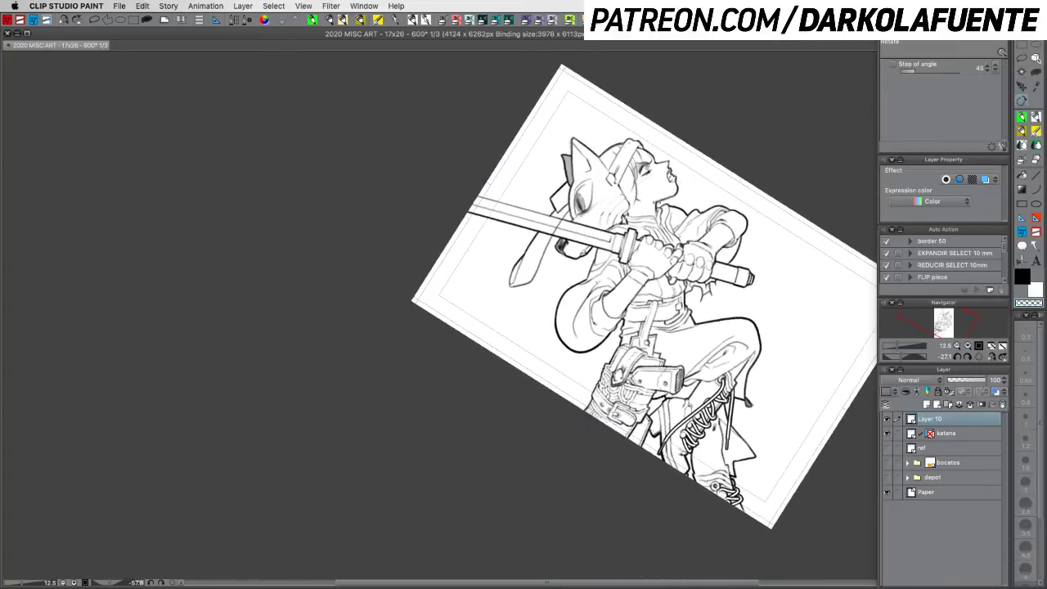
pyautogui.press('c')
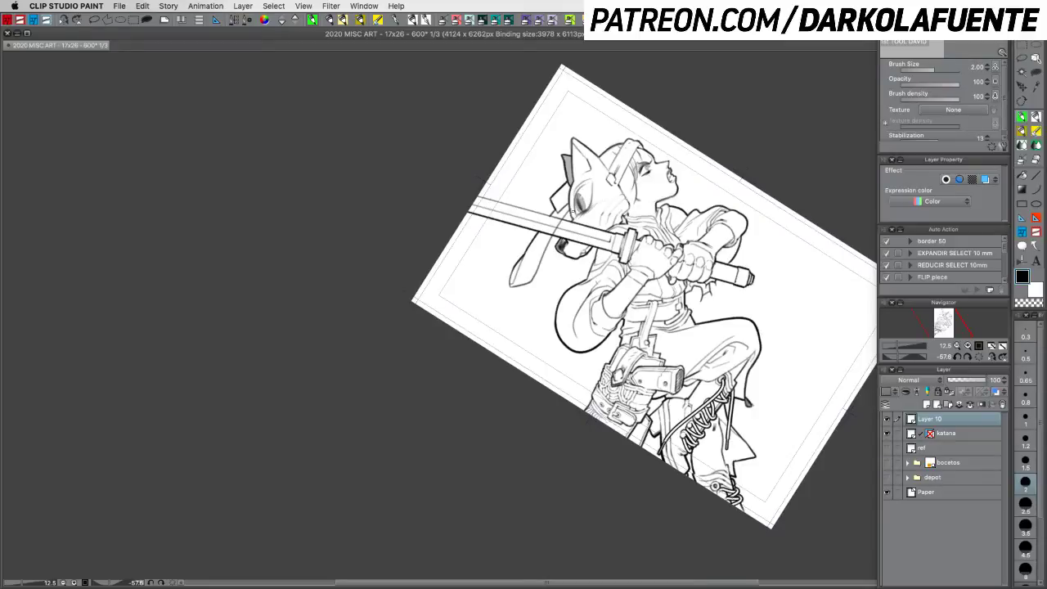
pyautogui.press('c')
pyautogui.press('-')
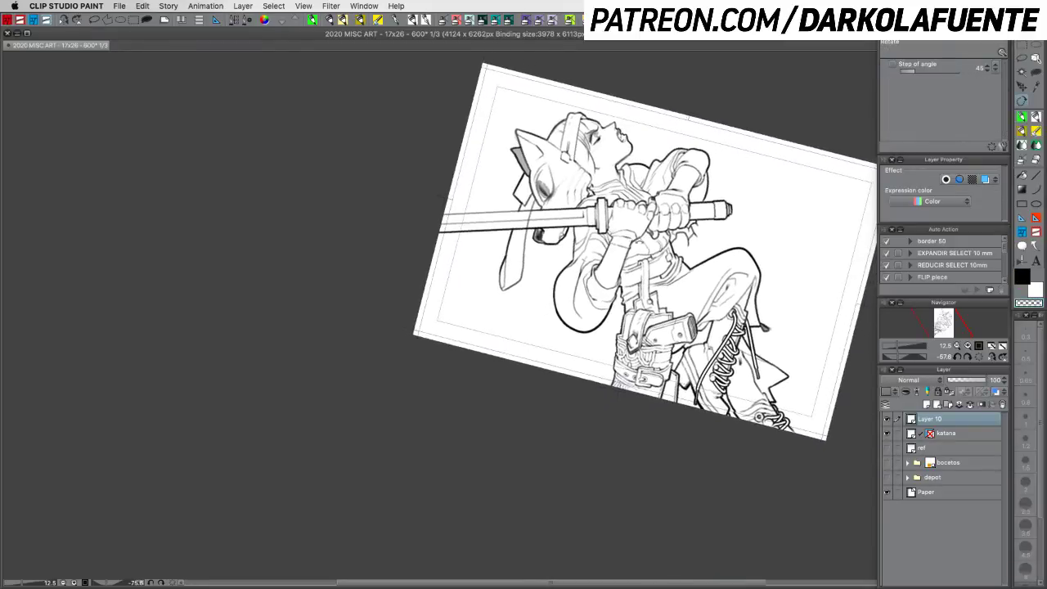
pyautogui.press('c')
pyautogui.moveTo(500, 271)
pyautogui.mouseDown()
pyautogui.moveTo(504, 292)
pyautogui.moveTo(513, 280)
pyautogui.mouseUp()
pyautogui.press('super+z')
pyautogui.press('super+z')
pyautogui.press('super+z')
pyautogui.press('super+z')
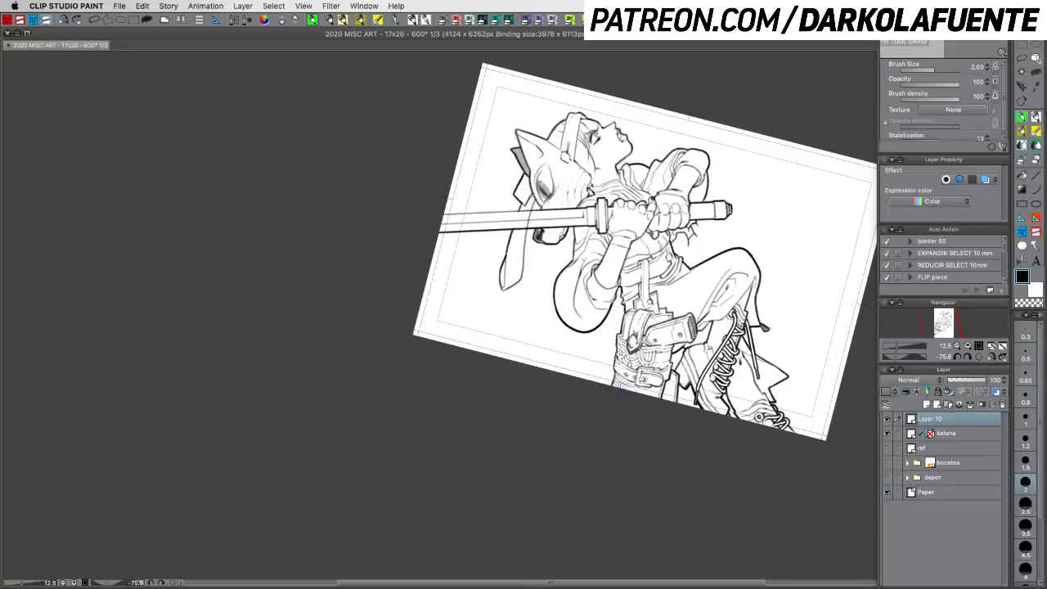
# Step: Draw a narrow ribbon strip and the upper edge and end of a longer tail below the first ribbon, redoing missed strokes
pyautogui.moveTo(532, 201); pyautogui.dragTo(516, 239)
pyautogui.press('super+z')
pyautogui.moveTo(530, 202); pyautogui.dragTo(516, 264)
pyautogui.press('super+z')
pyautogui.moveTo(533, 195); pyautogui.dragTo(516, 248)
pyautogui.hotkey('ctrl', 'z')
pyautogui.moveTo(533, 195); pyautogui.dragTo(517, 239)
pyautogui.hotkey('ctrl', 'z')
pyautogui.hotkey('ctrl', 'z')
pyautogui.moveTo(527, 239); pyautogui.dragTo(506, 312)
pyautogui.hotkey('ctrl', 'z')
pyautogui.moveTo(513, 282); pyautogui.dragTo(503, 311)
pyautogui.moveTo(535, 251)
pyautogui.mouseDown()
pyautogui.moveTo(492, 324)
pyautogui.moveTo(501, 316)
pyautogui.moveTo(509, 340)
pyautogui.mouseUp()
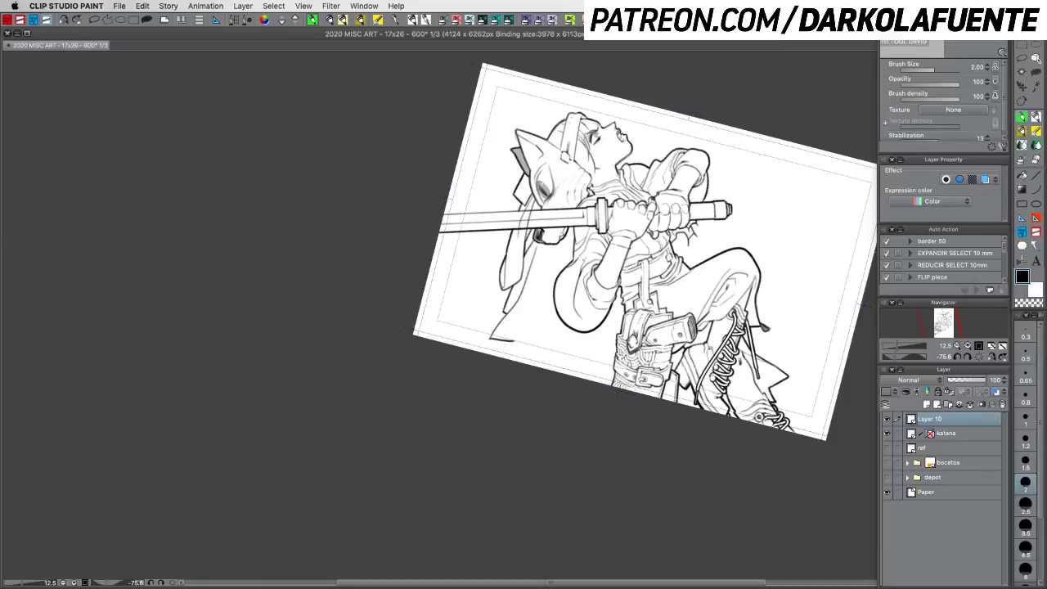
# Step: Draw the lower edge of the long ribbon tail from the mask's muzzle to its pointed end
pyautogui.moveTo(549, 246); pyautogui.dragTo(528, 319)
pyautogui.press('super+z')
pyautogui.moveTo(550, 242); pyautogui.dragTo(517, 337)
pyautogui.hotkey('shift', 'space')
pyautogui.moveTo(584, 394); pyautogui.dragTo(479, 409)
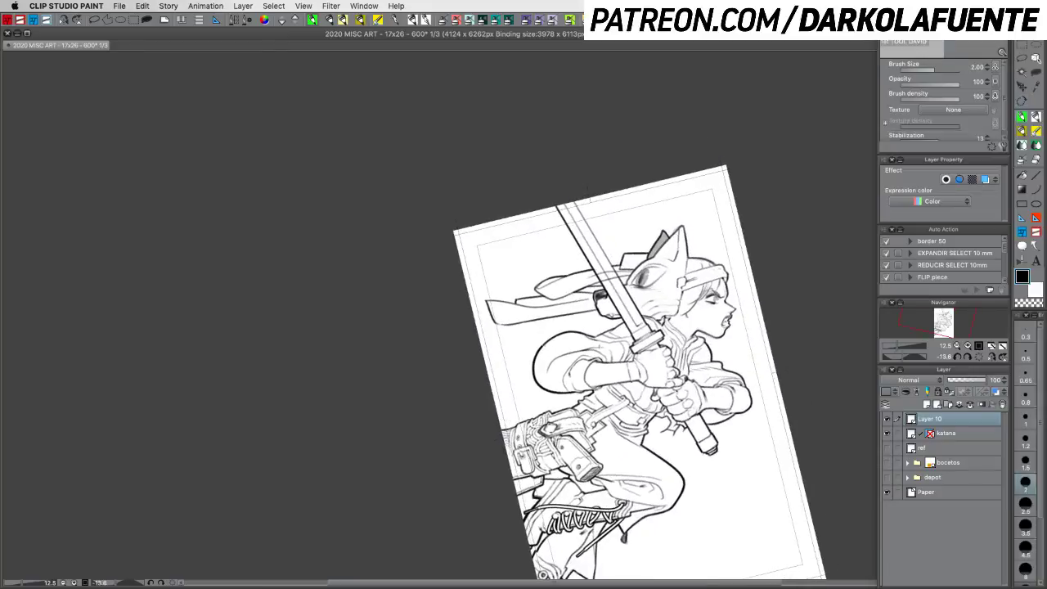
# Step: Outline another wide ribbon tail hanging below the long one and ending behind the raised shoulder
pyautogui.moveTo(498, 324)
pyautogui.mouseDown()
pyautogui.moveTo(526, 357)
pyautogui.moveTo(518, 350)
pyautogui.moveTo(552, 343)
pyautogui.mouseUp()
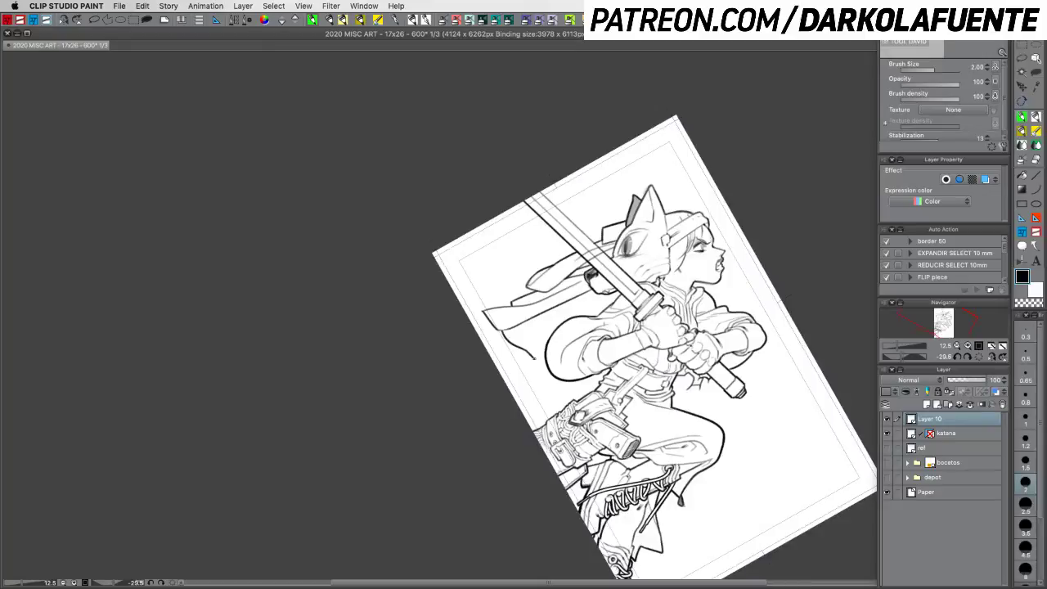
pyautogui.moveTo(535, 358); pyautogui.dragTo(547, 350)
pyautogui.moveTo(594, 315); pyautogui.dragTo(622, 293)
# Step: Draw a square knot piece where the headband meets the mask's side and clean up the lines around it
pyautogui.moveTo(656, 249); pyautogui.dragTo(671, 256)
pyautogui.click(968, 345)
pyautogui.click(968, 345)
pyautogui.click(968, 346)
pyautogui.moveTo(797, 314); pyautogui.dragTo(430, 467)
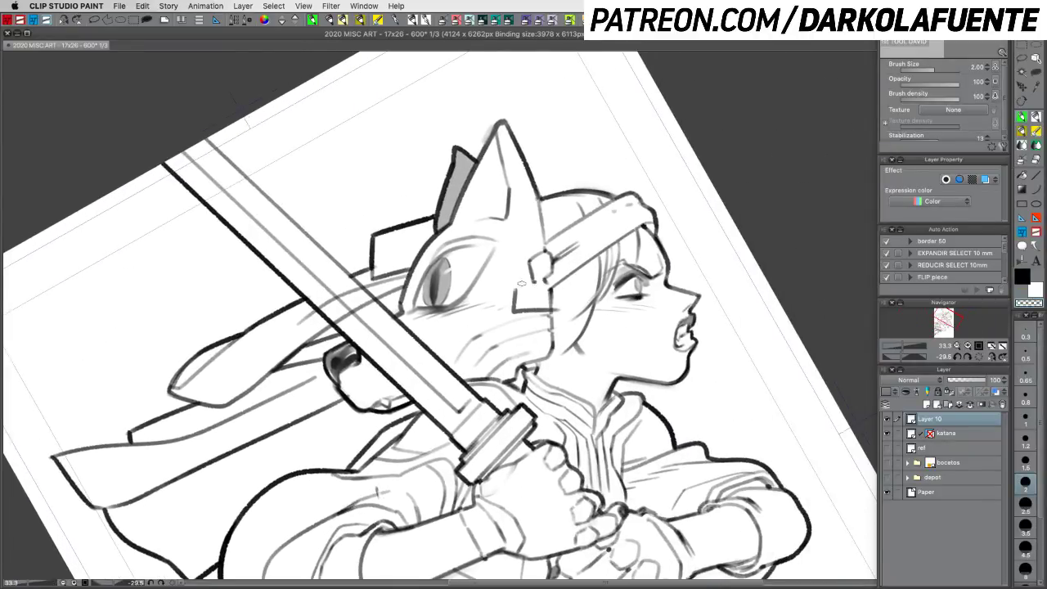
pyautogui.moveTo(514, 277)
pyautogui.mouseDown()
pyautogui.moveTo(557, 275)
pyautogui.moveTo(548, 278)
pyautogui.moveTo(559, 301)
pyautogui.mouseUp()
pyautogui.click(981, 436)
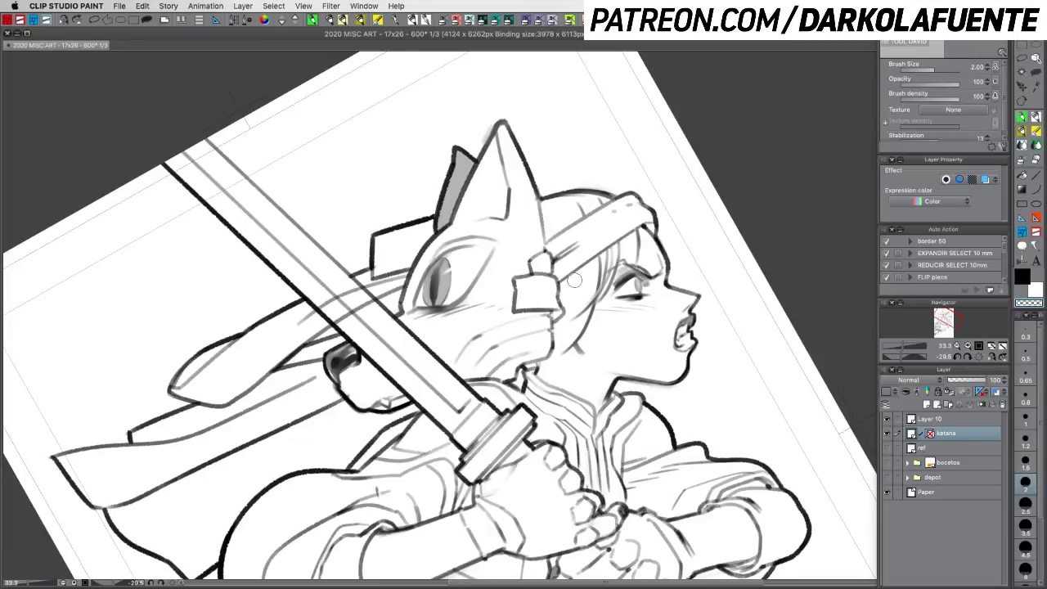
pyautogui.click(980, 421)
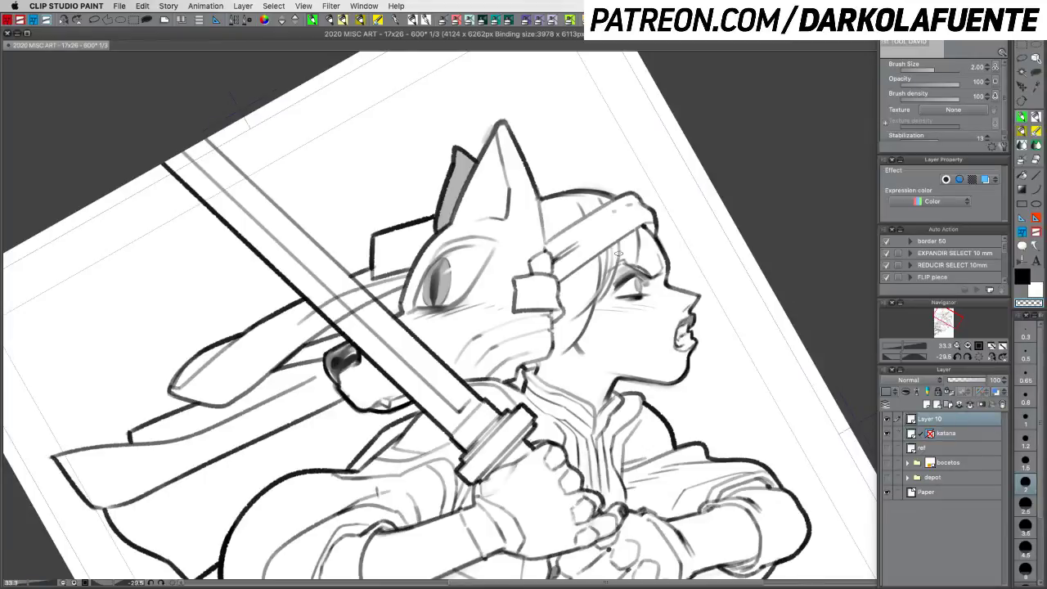
# Step: Redraw the headband's lower edge across the forehead and touch up the forehead outline on the katana layer
pyautogui.press('c')
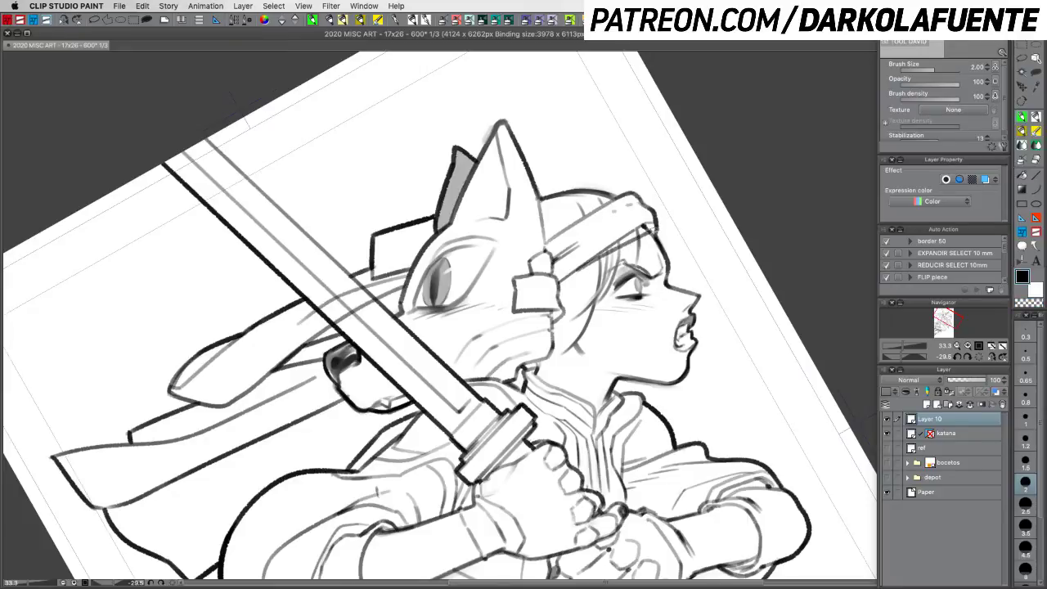
pyautogui.press('super+z')
pyautogui.moveTo(578, 269); pyautogui.dragTo(659, 230)
pyautogui.press('c')
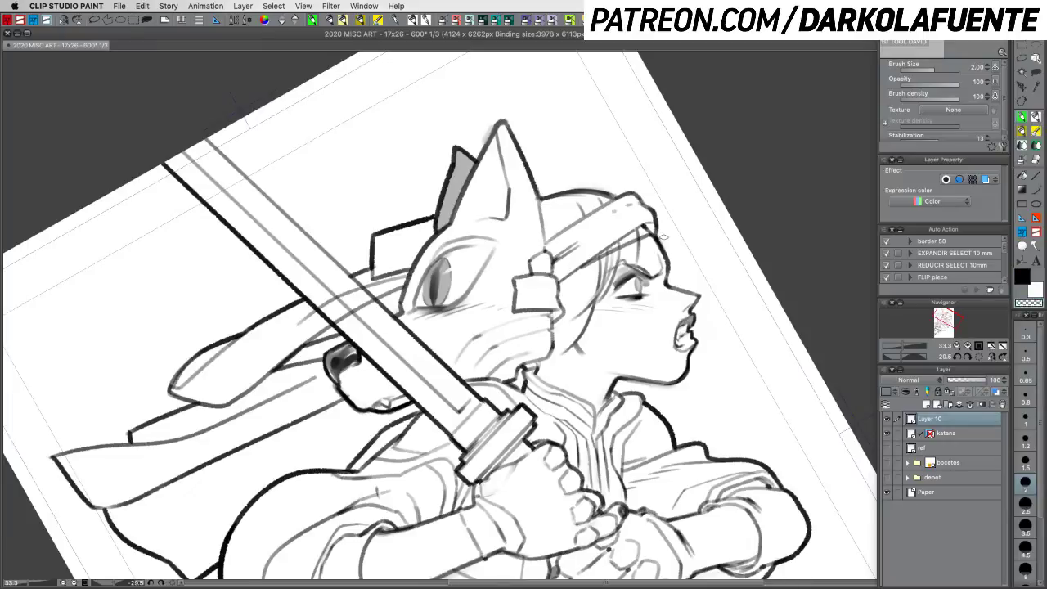
pyautogui.hotkey('alt', '[')
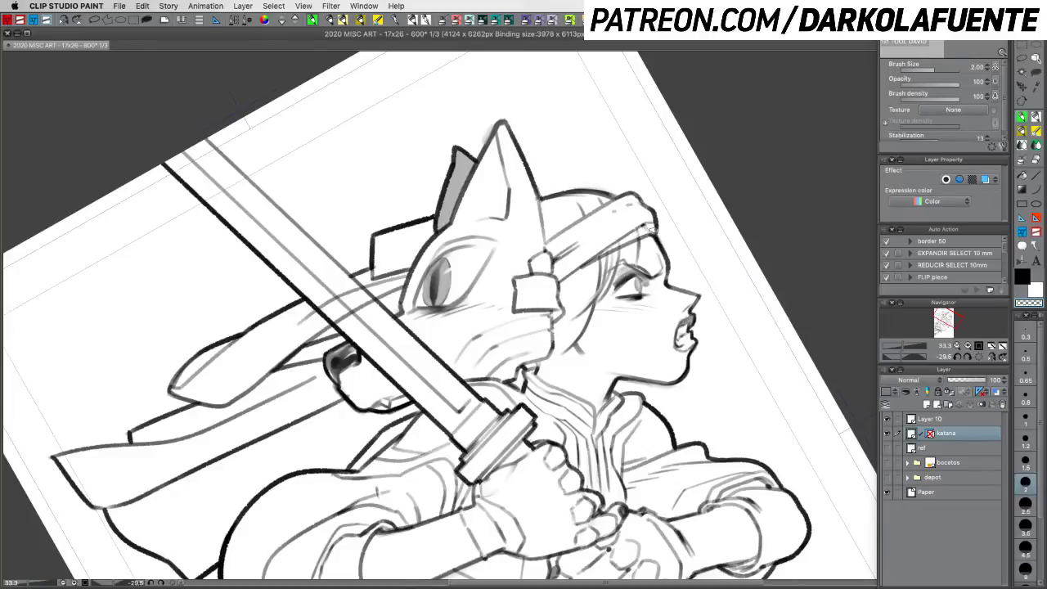
pyautogui.press('c')
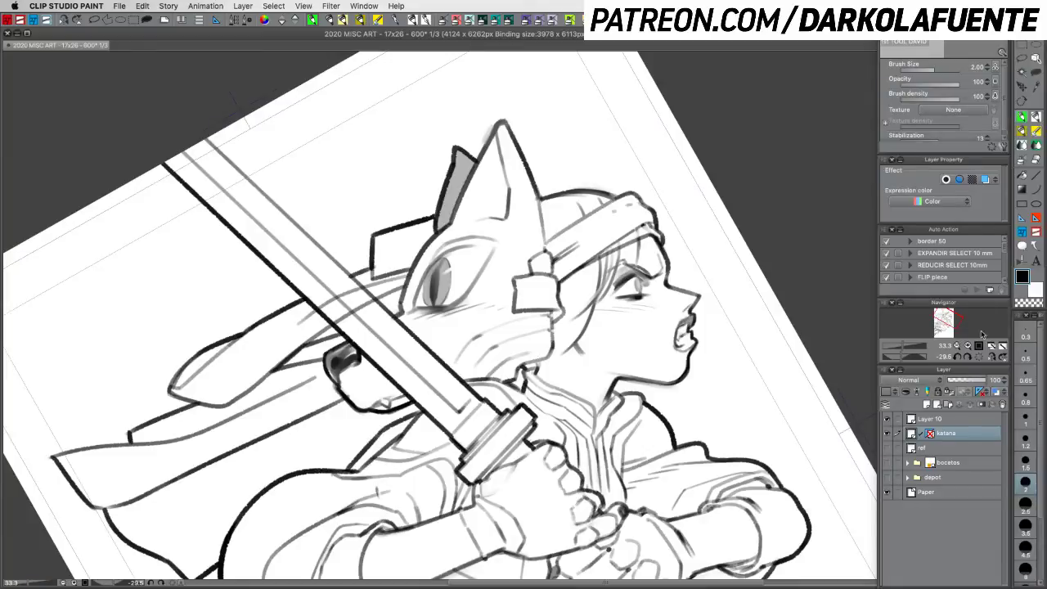
# Step: Straighten the page and erase the ribbon lines that overlap the sword blade on Layer 10
pyautogui.click(980, 357)
pyautogui.moveTo(667, 425); pyautogui.dragTo(773, 404)
pyautogui.click(967, 420)
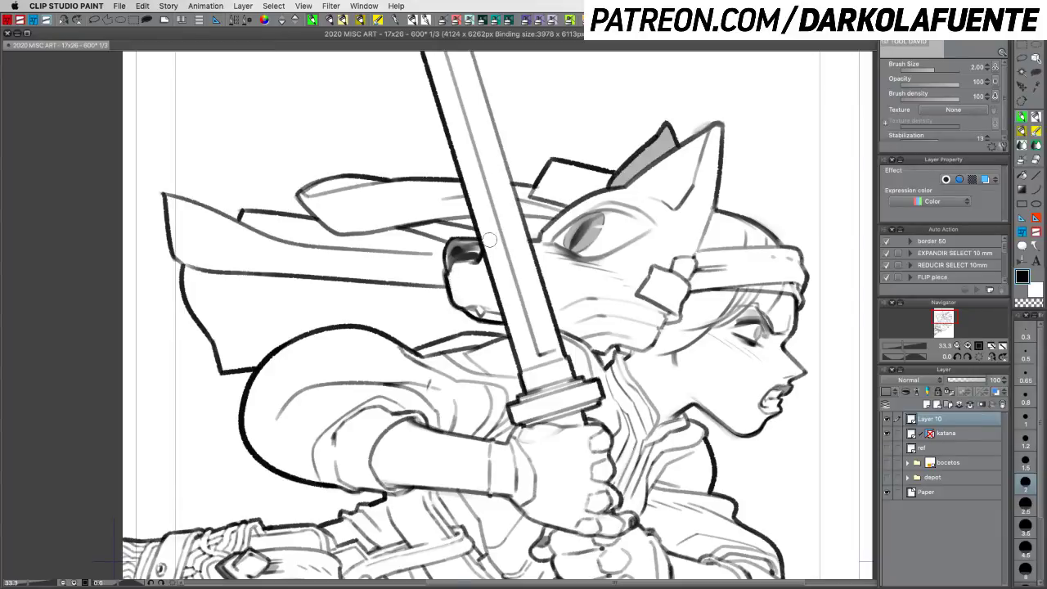
# Step: Add a small fold line to the lowest ribbon tail with the size 0.5 transparent watercolor brush and merge Layer 10 into katana
pyautogui.click(1034, 142)
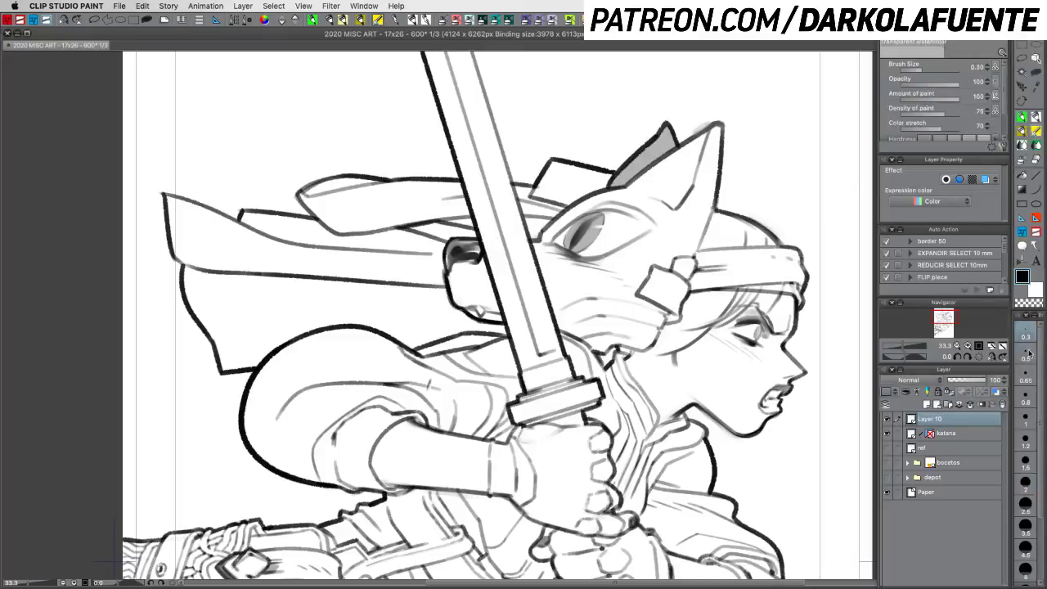
pyautogui.click(1028, 352)
pyautogui.moveTo(200, 323); pyautogui.dragTo(210, 305)
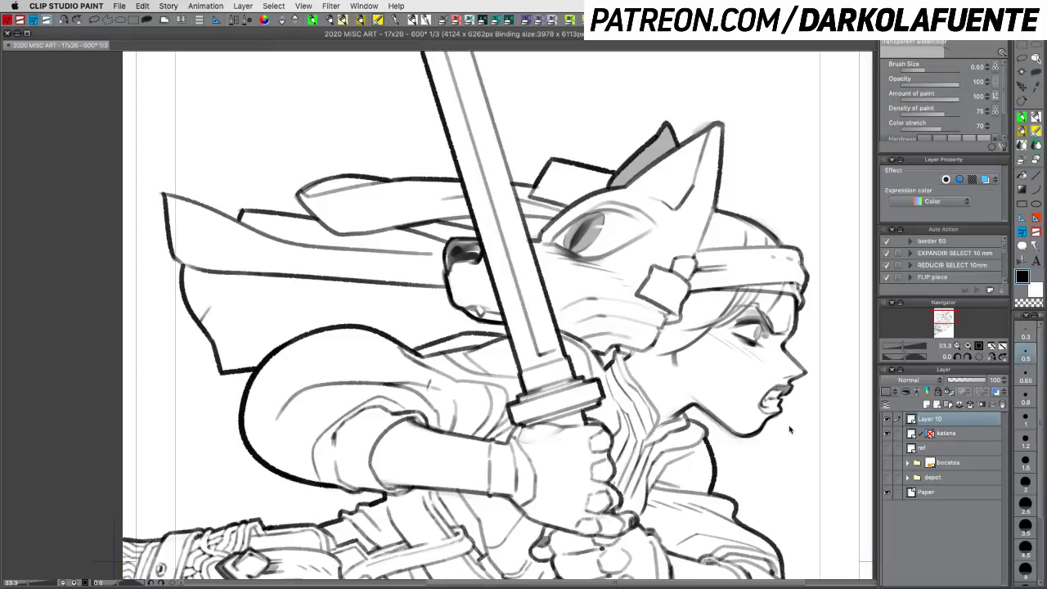
pyautogui.press('super+e')
# Step: Add fine fold and texture lines inside the lowest ribbon tail with the brush at size 0.3
pyautogui.press('c')
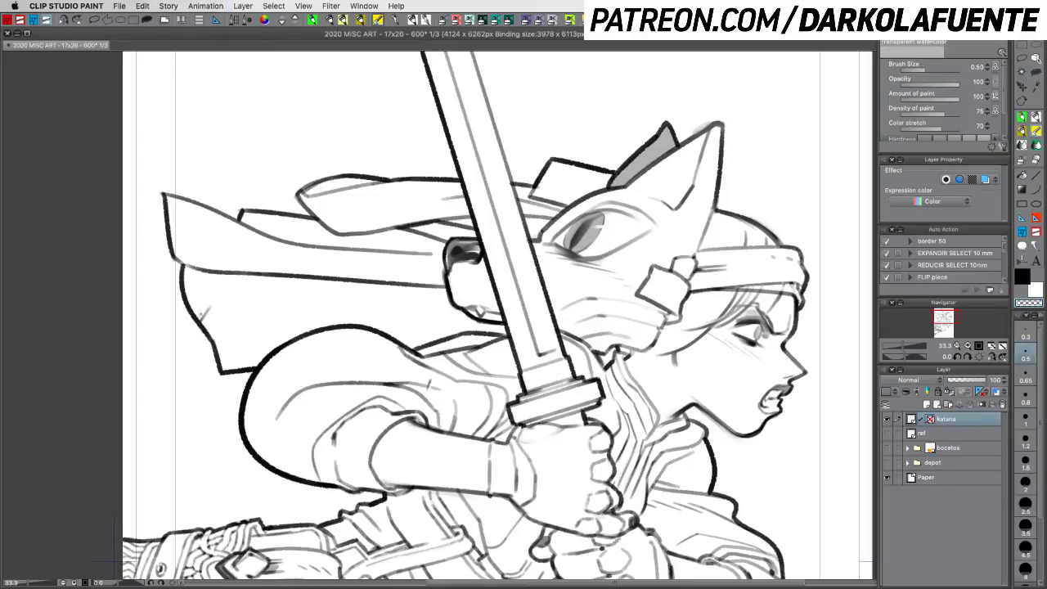
pyautogui.press('c')
pyautogui.click(1030, 334)
pyautogui.moveTo(224, 325); pyautogui.dragTo(286, 334)
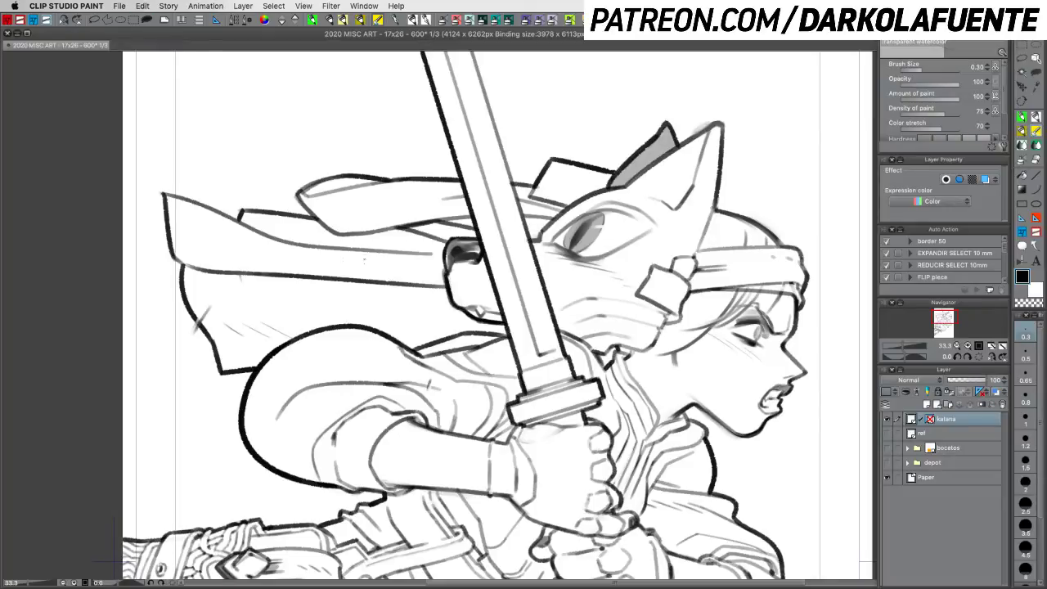
pyautogui.press('c')
pyautogui.press('c')
# Step: Add short fine texture ticks to the upper ribbon tails and sleeve with the size 0.3 brush, undoing a stray stroke
pyautogui.hotkey('shift', 'space')
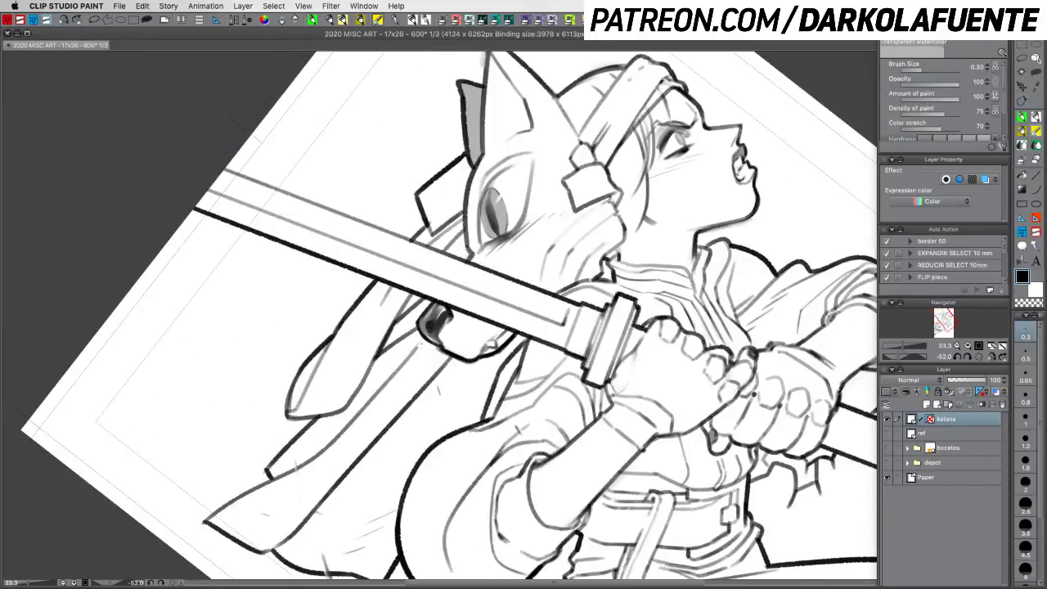
pyautogui.press('super+z')
pyautogui.press('c')
pyautogui.press('c')
pyautogui.press('c')
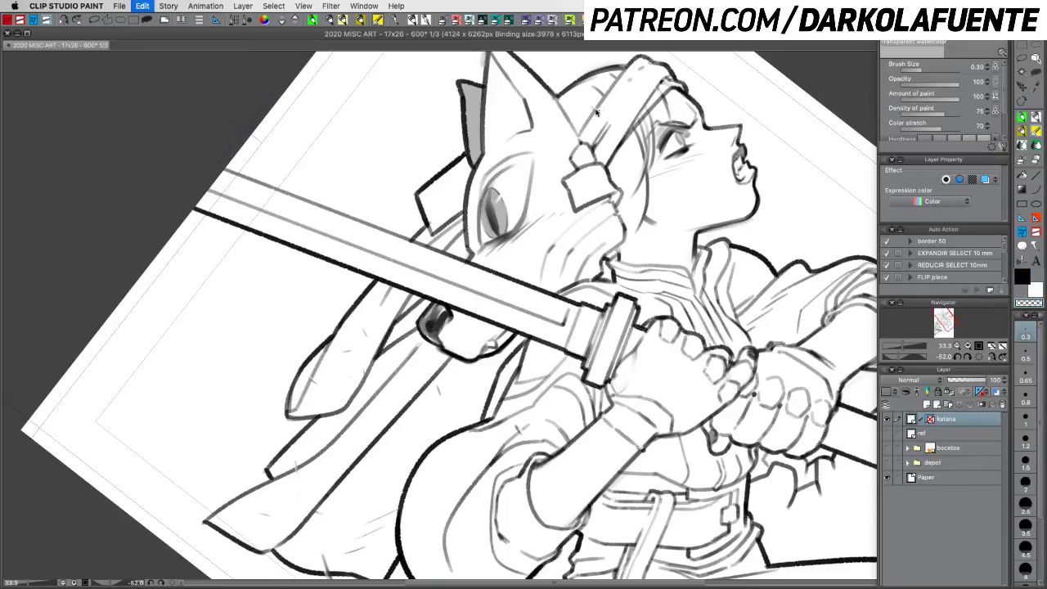
pyautogui.press('c')
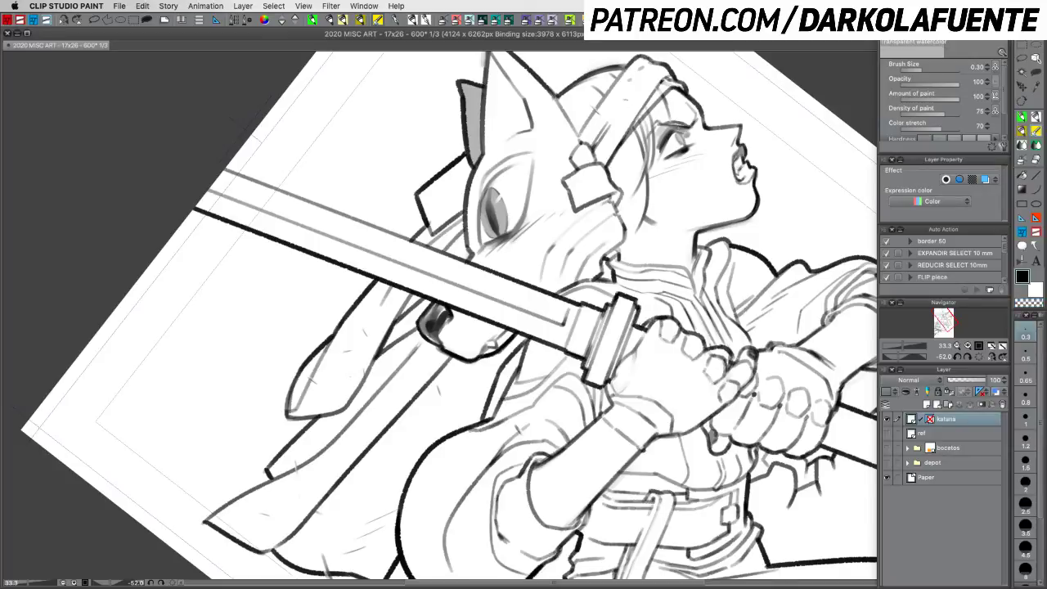
pyautogui.moveTo(435, 204)
pyautogui.mouseDown()
pyautogui.moveTo(499, 175)
pyautogui.moveTo(584, 189)
pyautogui.mouseUp()
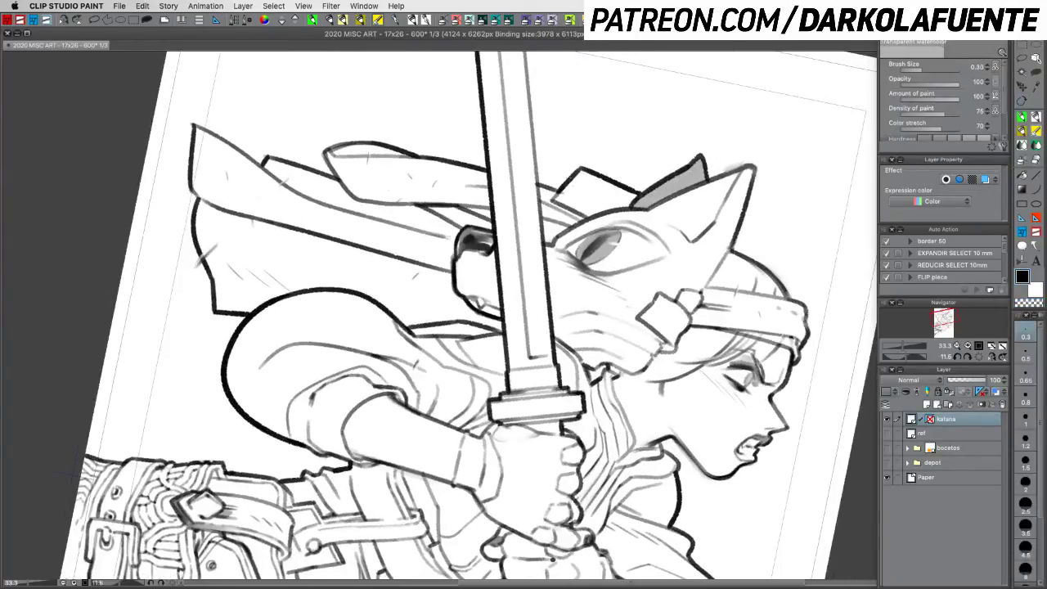
# Step: Undo the last three texture strokes on the katana layer
pyautogui.press('c')
pyautogui.press('super+z')
pyautogui.press('super+z')
pyautogui.press('super+z')
# Step: Add short fine texture ticks to the headband at brush size 0.3, cleaning them up with the transparent color
pyautogui.click(957, 346)
pyautogui.click(957, 346)
pyautogui.press('r')
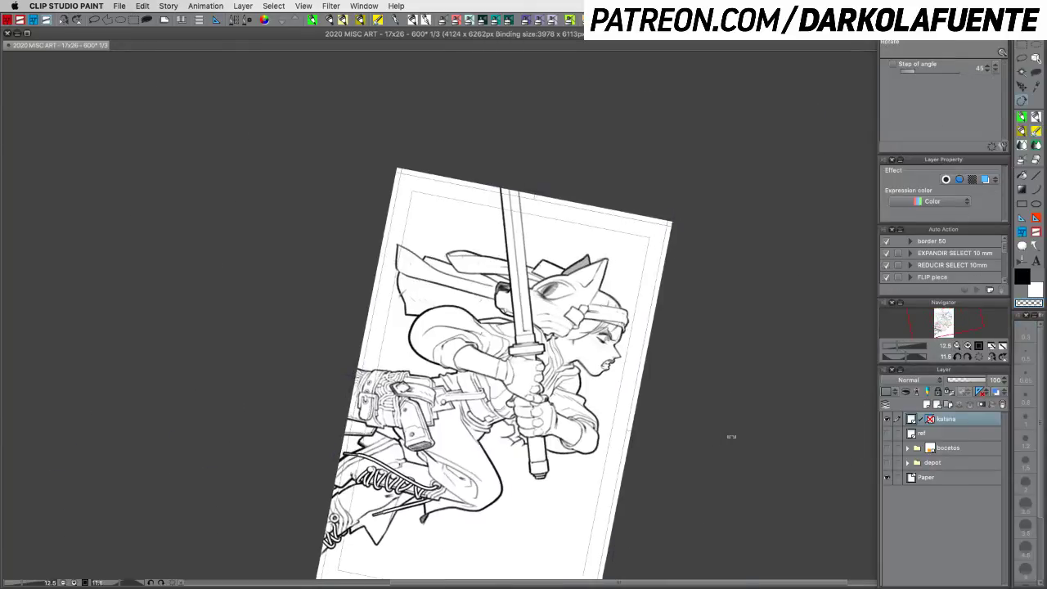
pyautogui.moveTo(730, 442); pyautogui.dragTo(737, 422)
pyautogui.moveTo(633, 455); pyautogui.dragTo(666, 401)
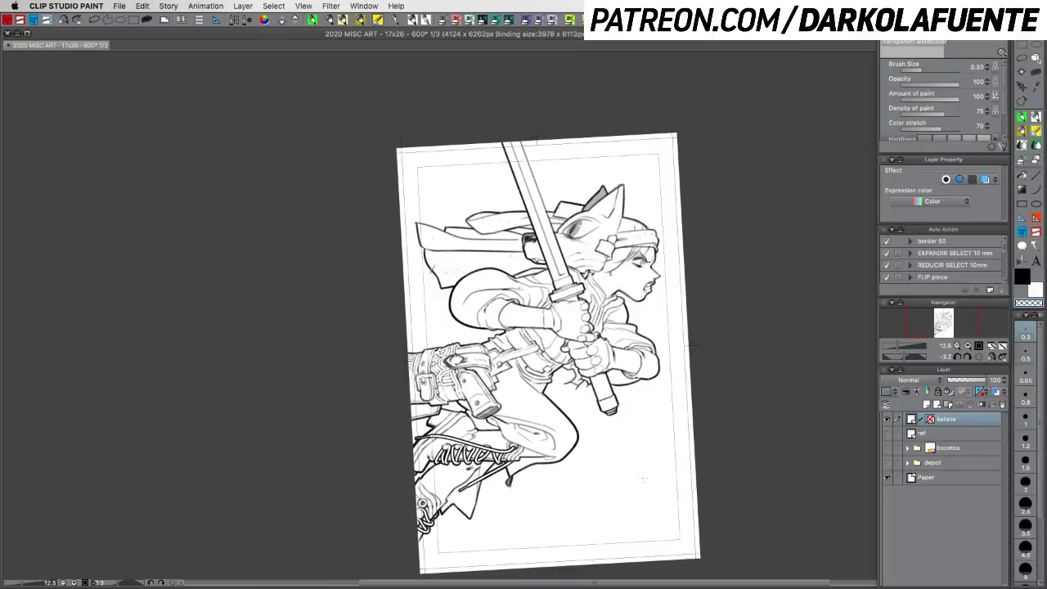
pyautogui.click(969, 346)
pyautogui.click(968, 346)
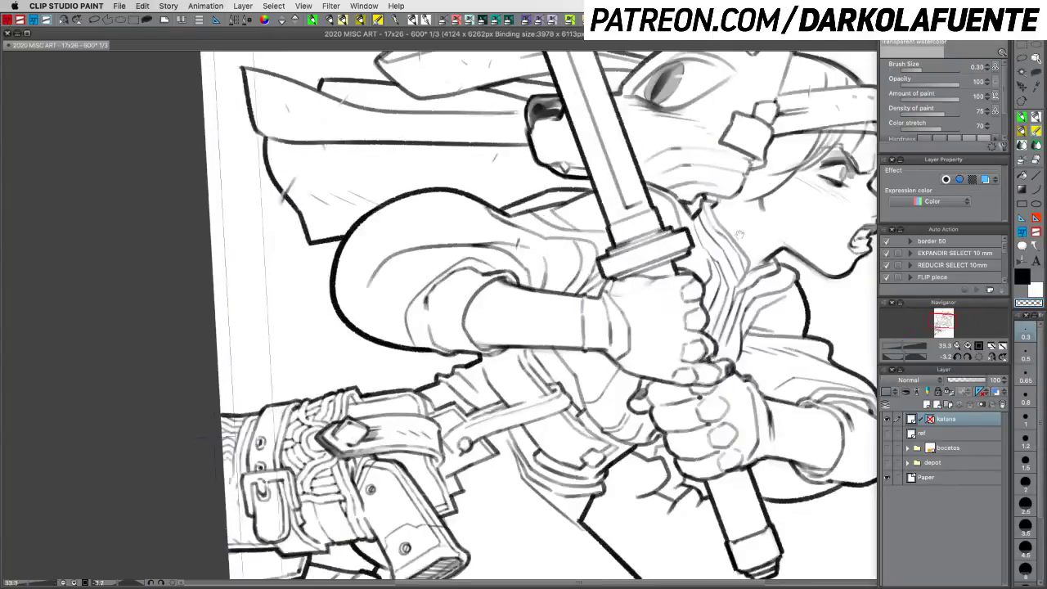
pyautogui.moveTo(740, 234); pyautogui.dragTo(629, 456)
pyautogui.press('c')
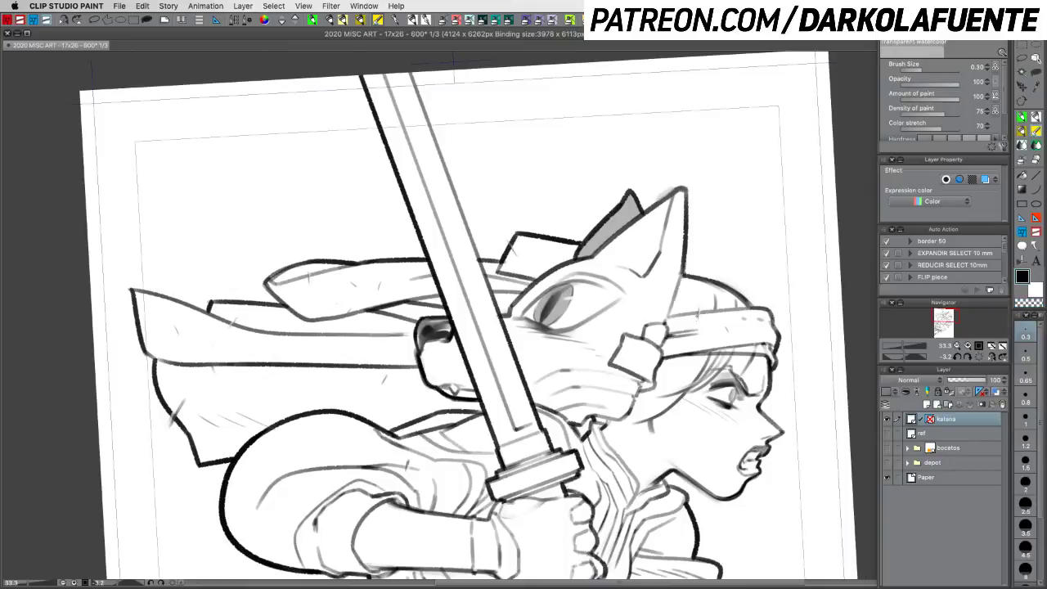
pyautogui.press('c')
pyautogui.moveTo(701, 314); pyautogui.dragTo(696, 316)
pyautogui.press('c')
pyautogui.moveTo(789, 315); pyautogui.dragTo(779, 233)
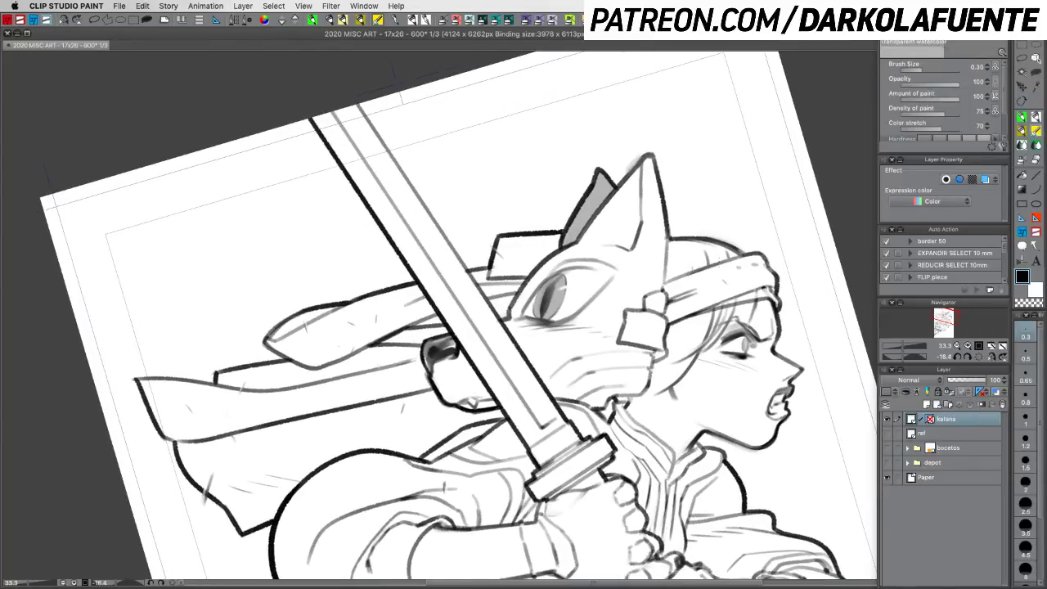
pyautogui.press('c')
pyautogui.press('c')
pyautogui.press('c')
pyautogui.moveTo(757, 387); pyautogui.dragTo(708, 476)
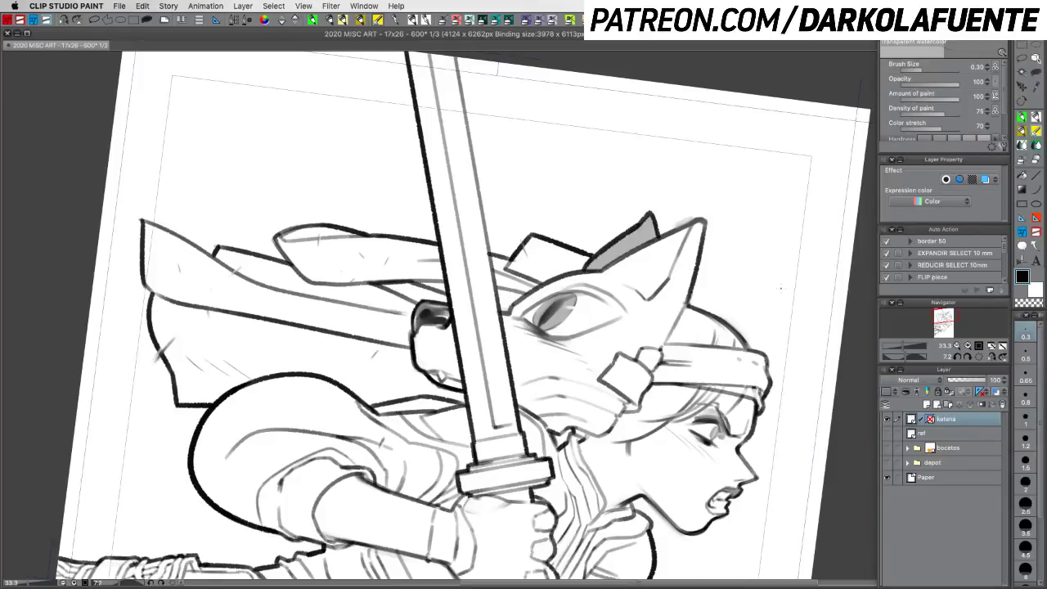
# Step: Show the ref layer beside the inked figure and save the illustration
pyautogui.click(955, 346)
pyautogui.click(888, 434)
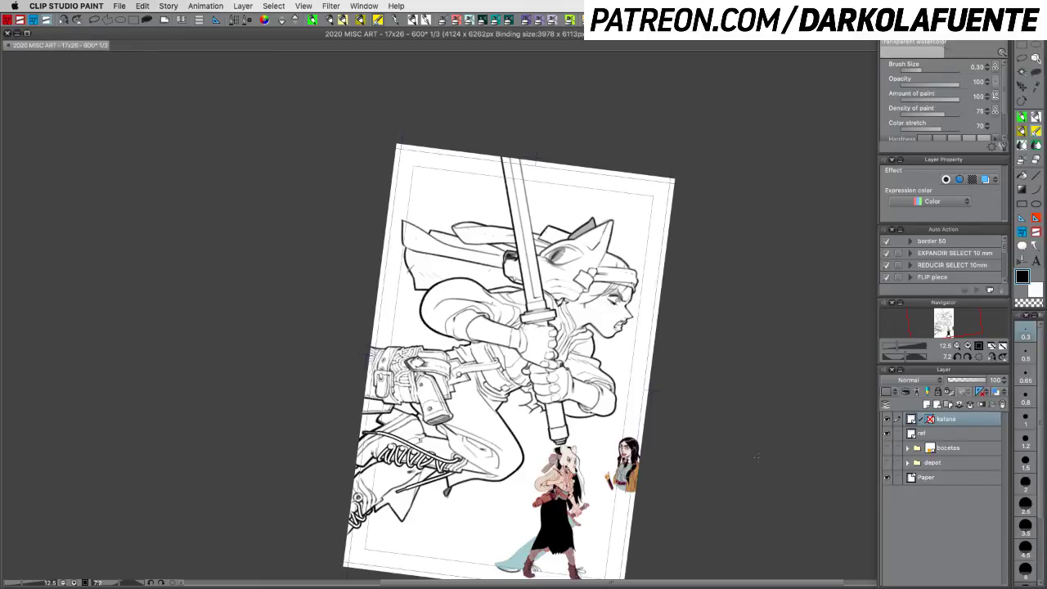
pyautogui.moveTo(762, 451); pyautogui.dragTo(792, 374)
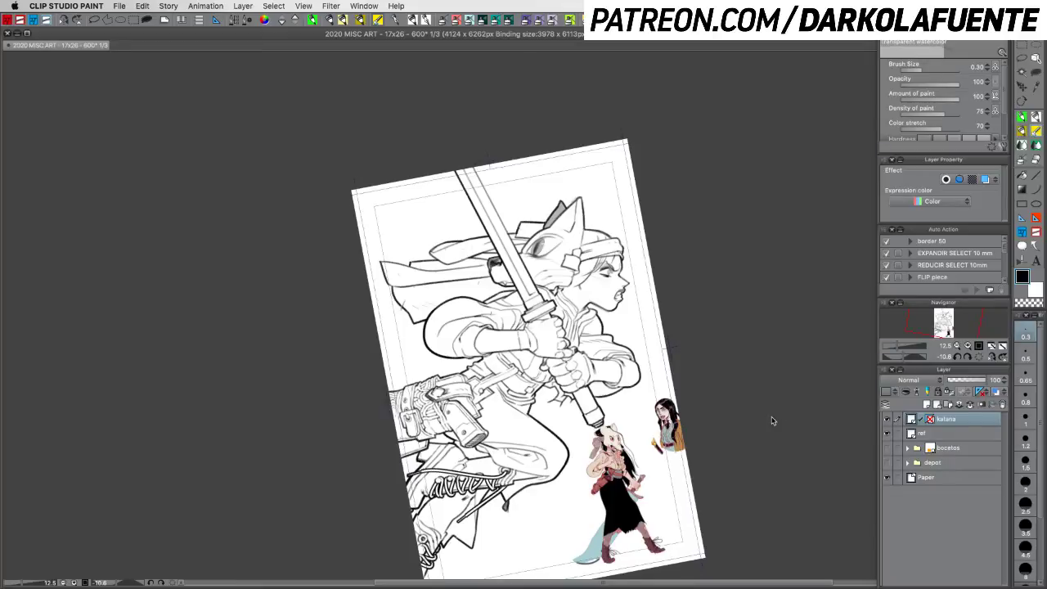
pyautogui.press('super+s')
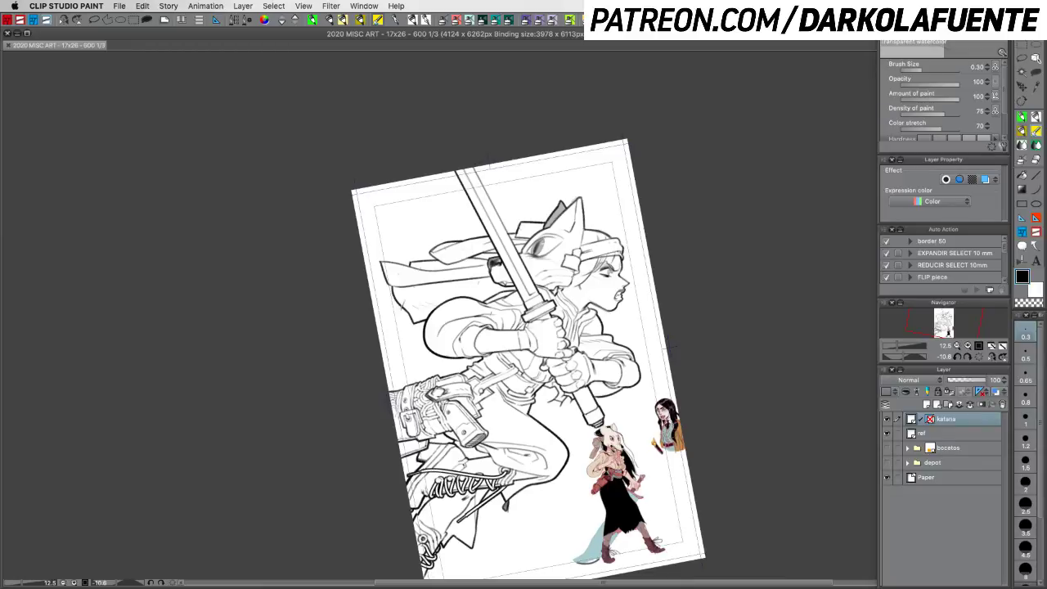
pyautogui.press('Tab')
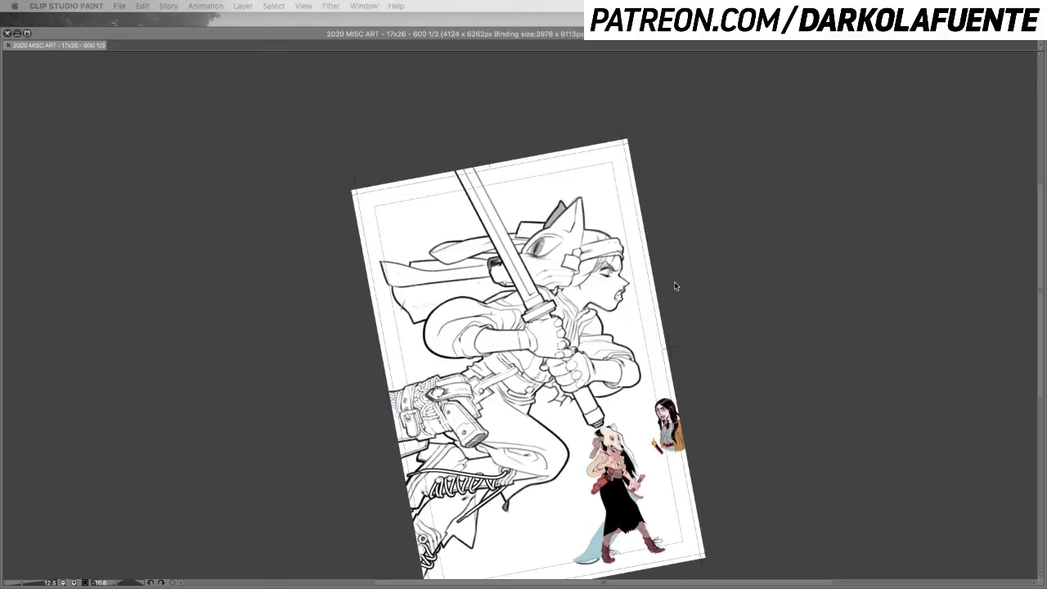
pyautogui.press('Tab')
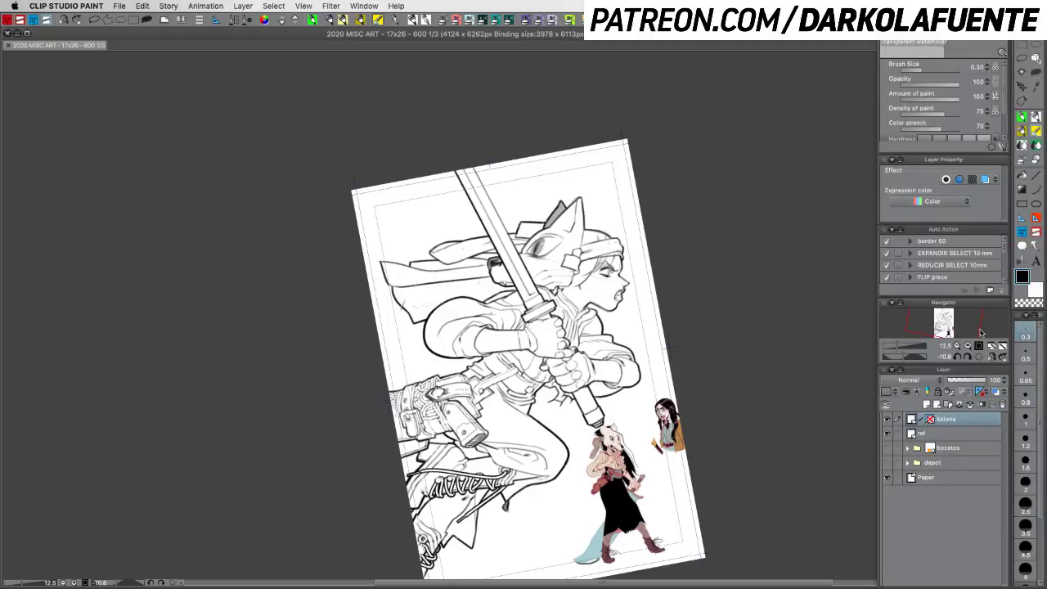
pyautogui.click(968, 344)
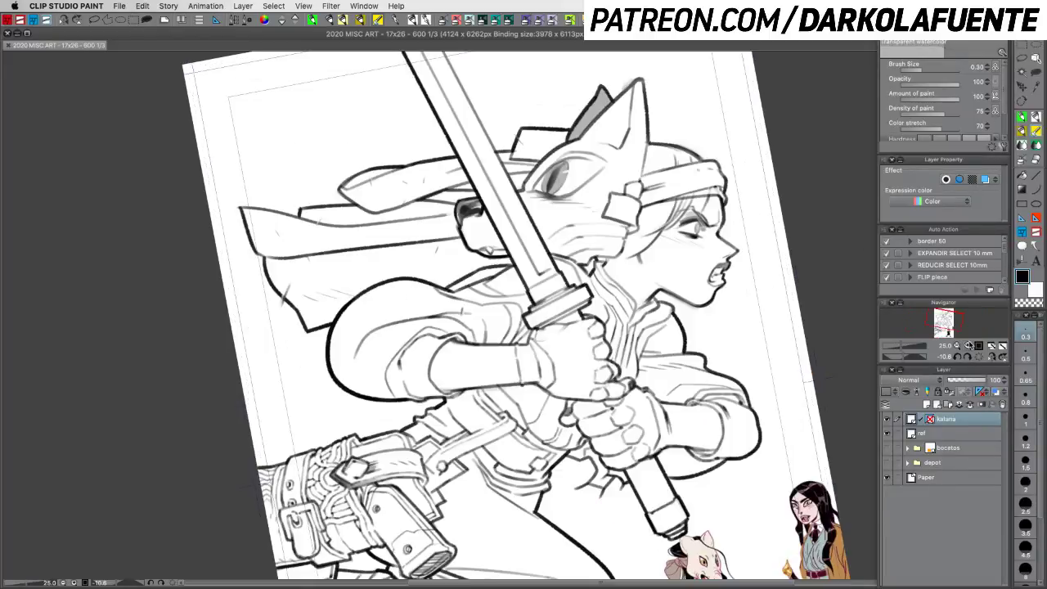
pyautogui.moveTo(734, 396); pyautogui.dragTo(729, 371)
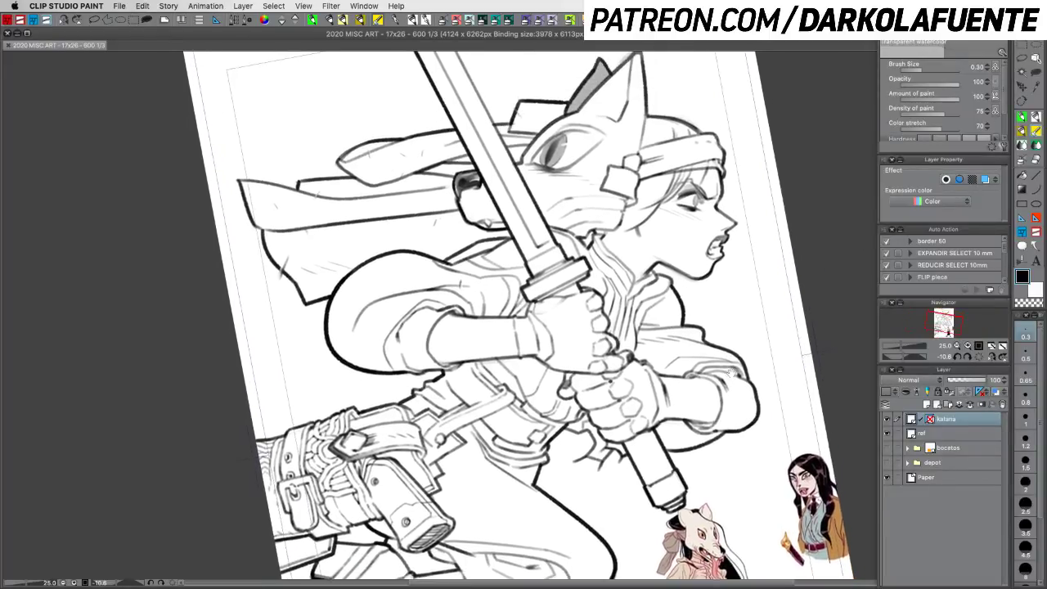
pyautogui.click(957, 346)
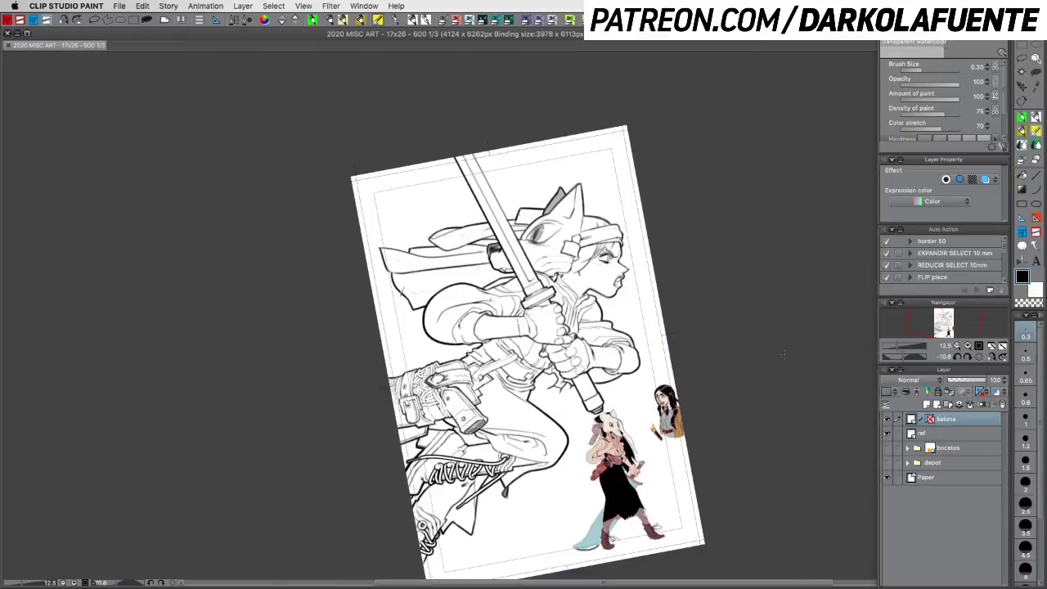
pyautogui.scroll(-1, 627, 348)
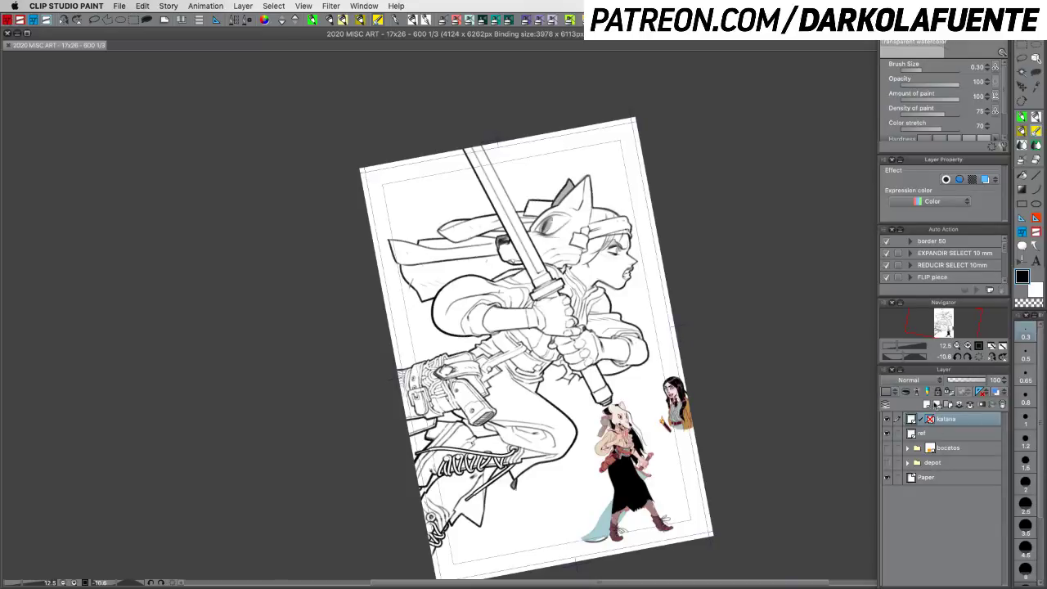
# Step: Add a blue-tinted layer and sketch loose hair strands beside the face and neck at brush size 0.5, undoing unwanted strokes
pyautogui.click(937, 404)
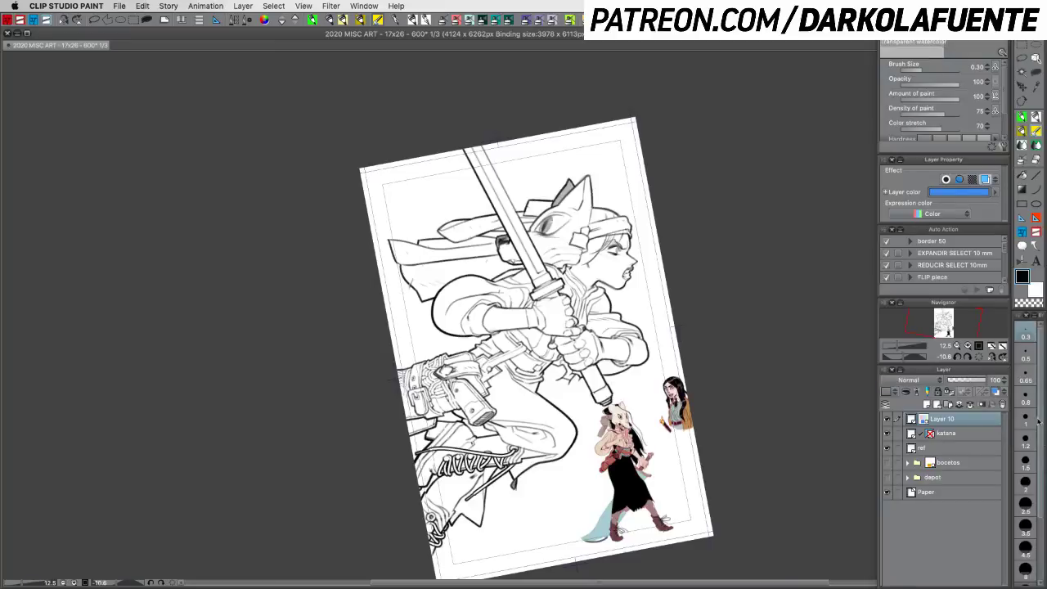
pyautogui.click(1027, 354)
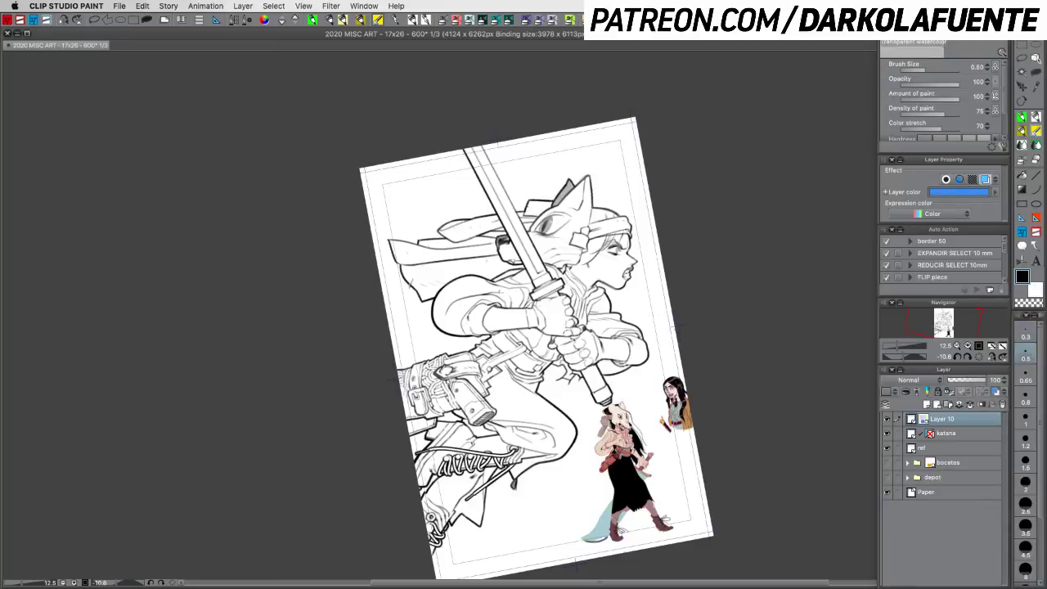
pyautogui.moveTo(636, 267); pyautogui.dragTo(620, 312)
pyautogui.hotkey('ctrl', 'z')
pyautogui.hotkey('ctrl', 'z')
pyautogui.moveTo(629, 239)
pyautogui.mouseDown()
pyautogui.moveTo(631, 268)
pyautogui.moveTo(611, 311)
pyautogui.moveTo(622, 311)
pyautogui.mouseUp()
pyautogui.press('super+z')
pyautogui.press('super+z')
pyautogui.moveTo(601, 246); pyautogui.dragTo(566, 291)
pyautogui.press('super+z')
pyautogui.press('super+z')
pyautogui.moveTo(591, 255)
pyautogui.mouseDown()
pyautogui.moveTo(561, 290)
pyautogui.moveTo(568, 279)
pyautogui.mouseUp()
pyautogui.press('super+z')
pyautogui.press('super+z')
pyautogui.moveTo(581, 266); pyautogui.dragTo(565, 271)
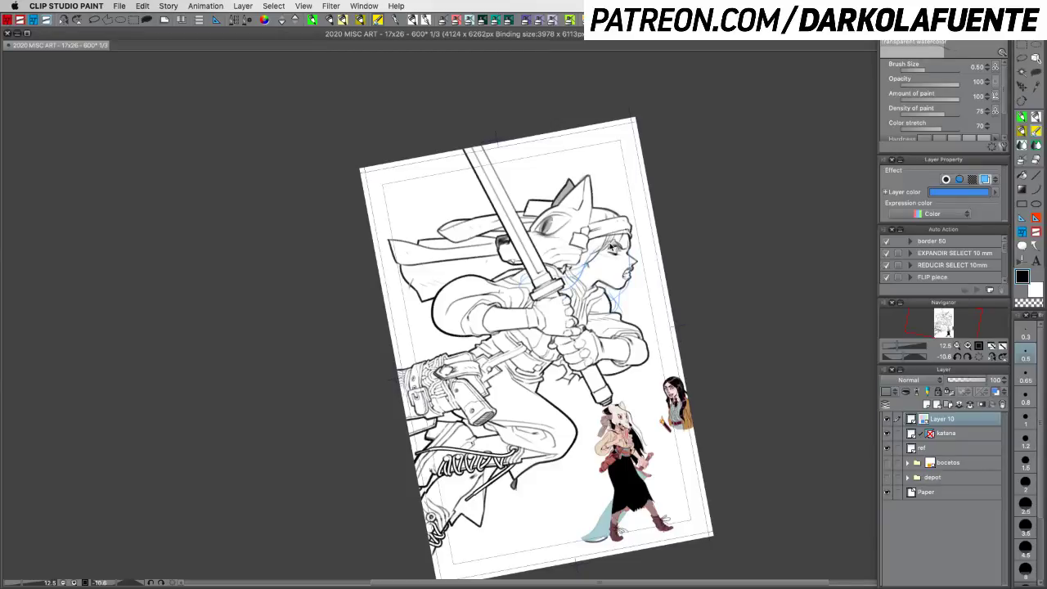
# Step: Sketch long wavy hair strands streaming behind the sword across the ribbons and save the illustration
pyautogui.hotkey('ctrl', 's')
pyautogui.moveTo(470, 247)
pyautogui.mouseDown()
pyautogui.moveTo(499, 260)
pyautogui.moveTo(473, 267)
pyautogui.mouseUp()
pyautogui.moveTo(470, 251)
pyautogui.mouseDown()
pyautogui.moveTo(497, 258)
pyautogui.moveTo(493, 277)
pyautogui.mouseUp()
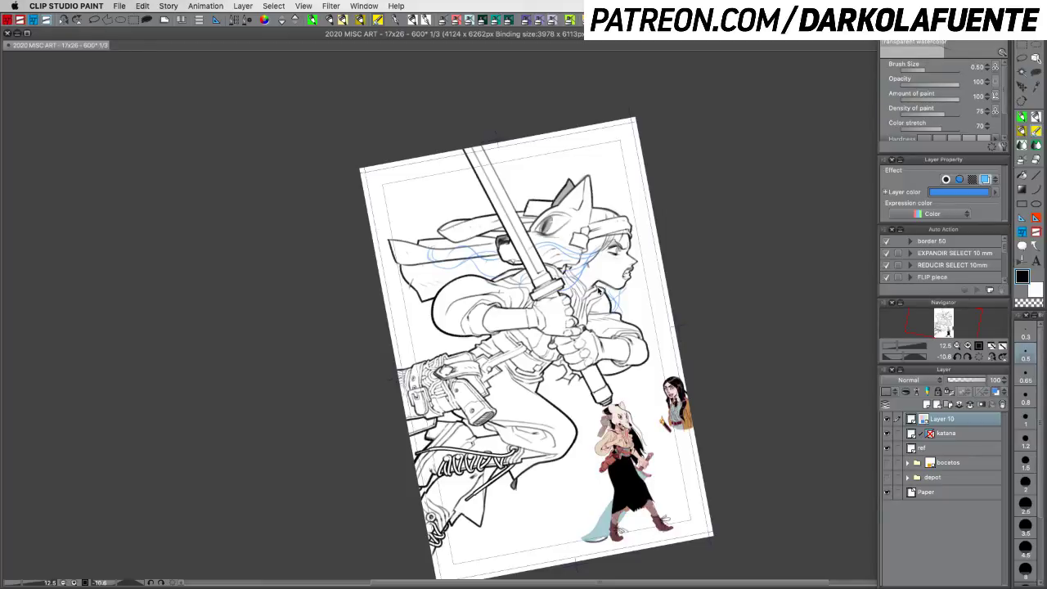
pyautogui.press('super+s')
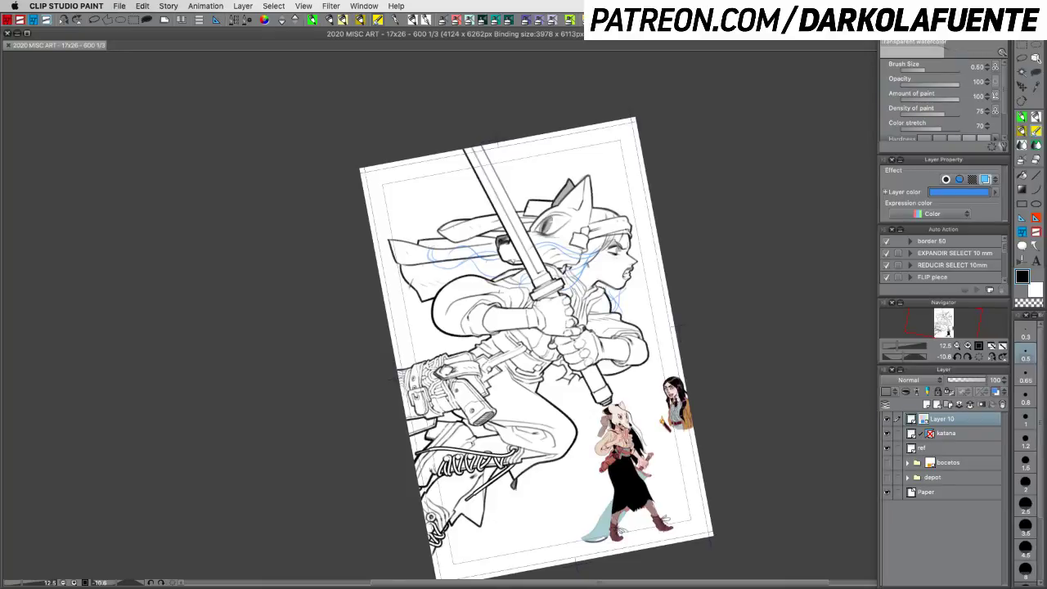
pyautogui.press('Tab')
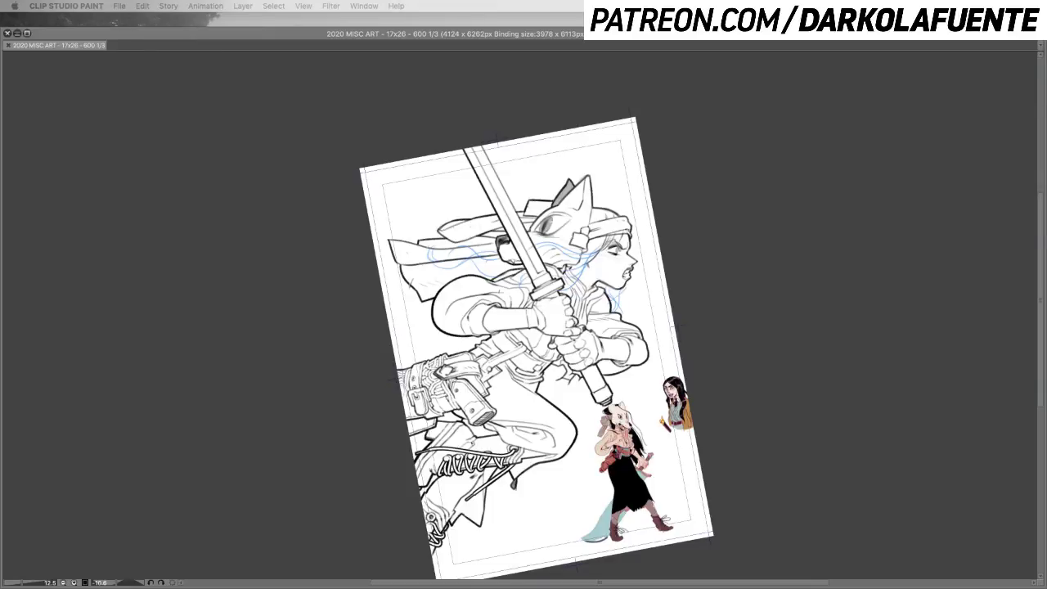
pyautogui.press('Tab')
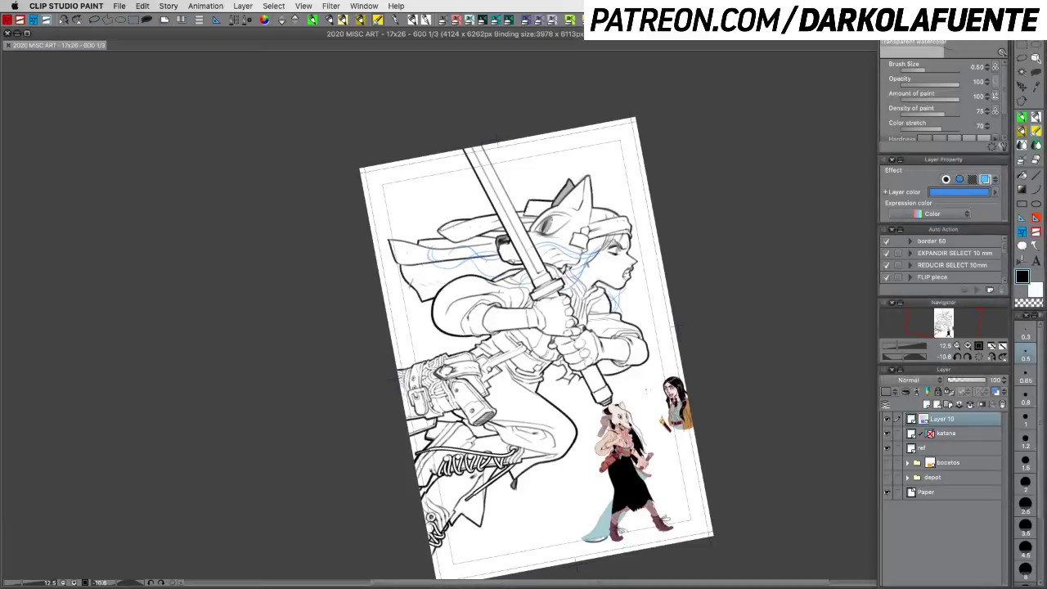
pyautogui.moveTo(672, 463); pyautogui.dragTo(686, 446)
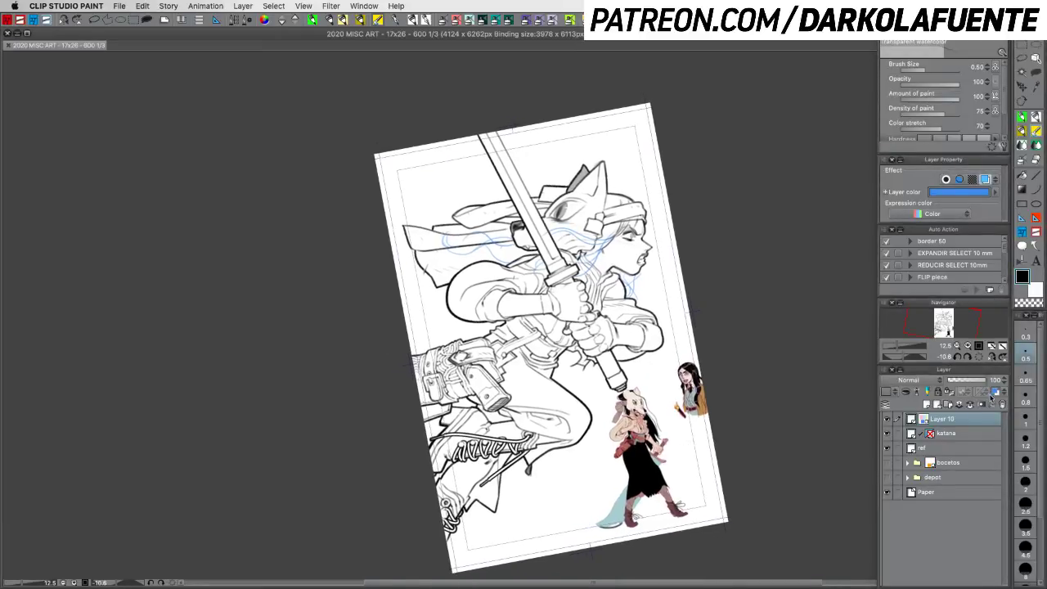
pyautogui.click(887, 420)
pyautogui.click(888, 420)
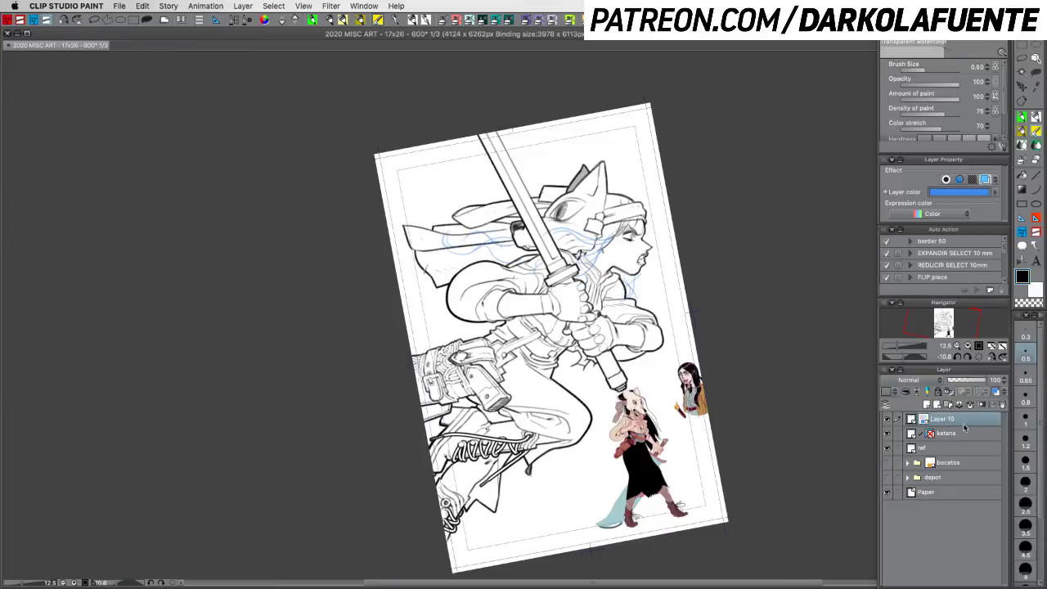
# Step: Add a raster layer above the hair sketch and ink the strands beside the mask and neck with the pen at size 2
pyautogui.click(927, 405)
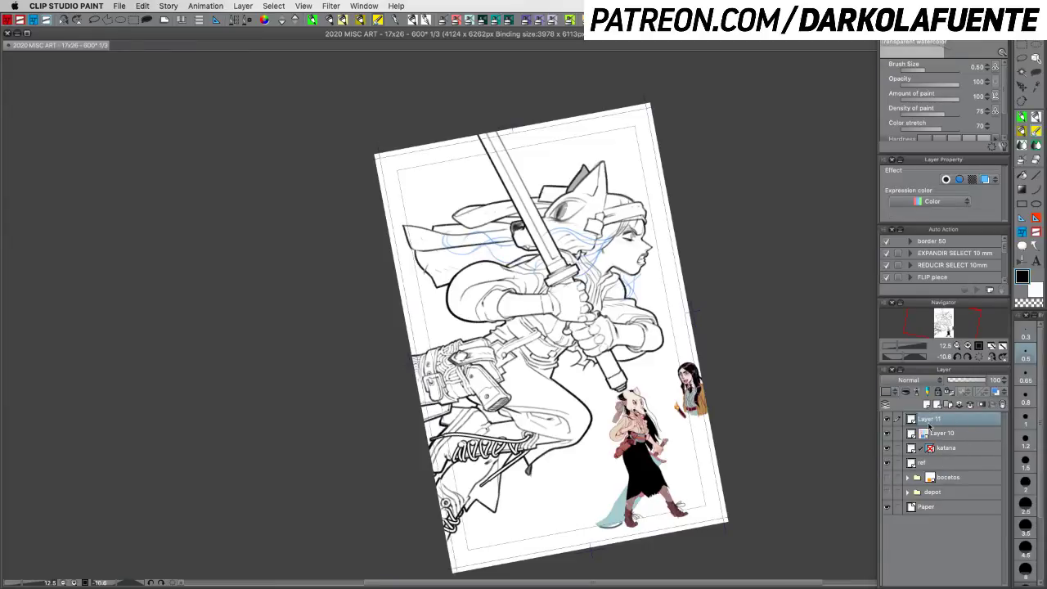
pyautogui.click(1026, 129)
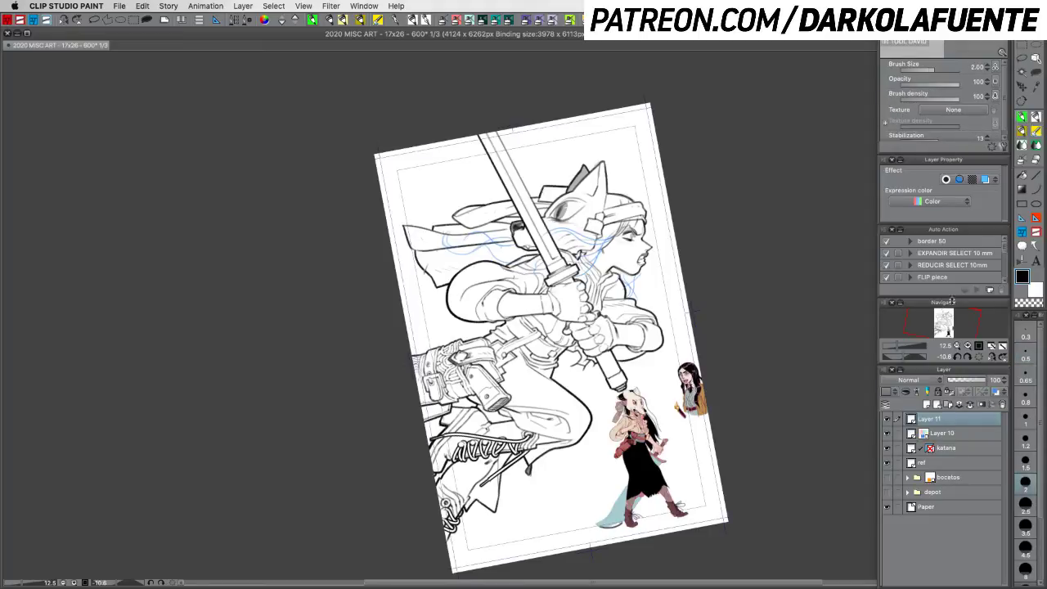
pyautogui.click(967, 346)
pyautogui.moveTo(746, 274); pyautogui.dragTo(679, 268)
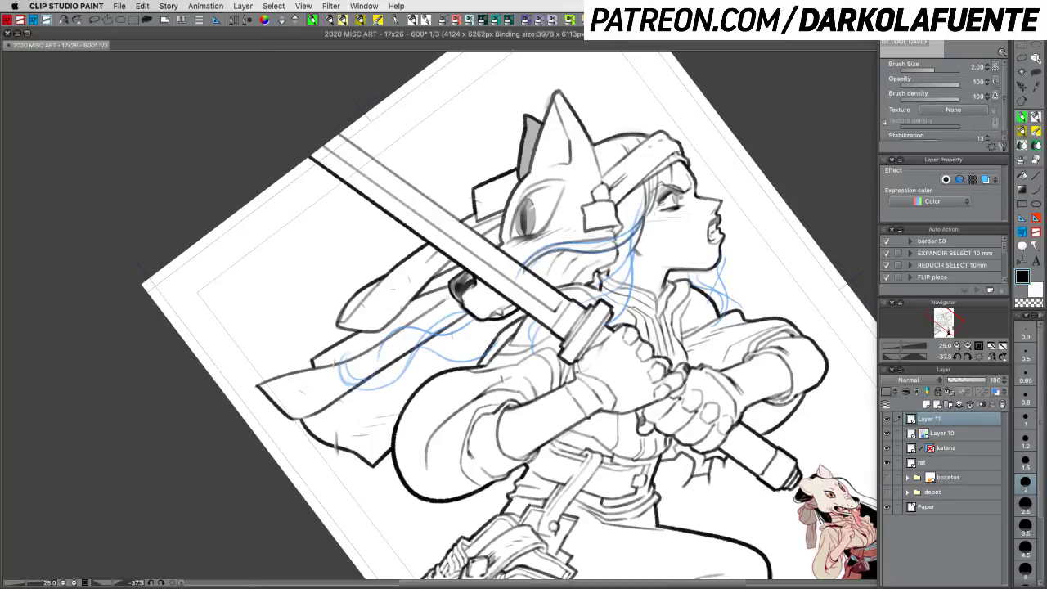
pyautogui.moveTo(546, 247); pyautogui.dragTo(643, 220)
pyautogui.press('c')
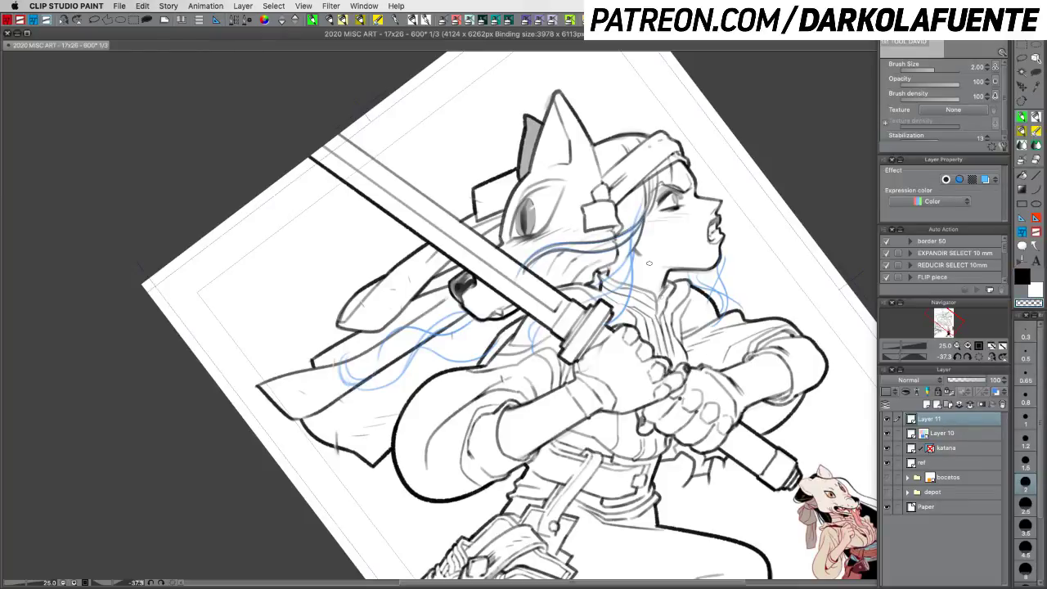
pyautogui.press('c')
pyautogui.moveTo(635, 236); pyautogui.dragTo(600, 327)
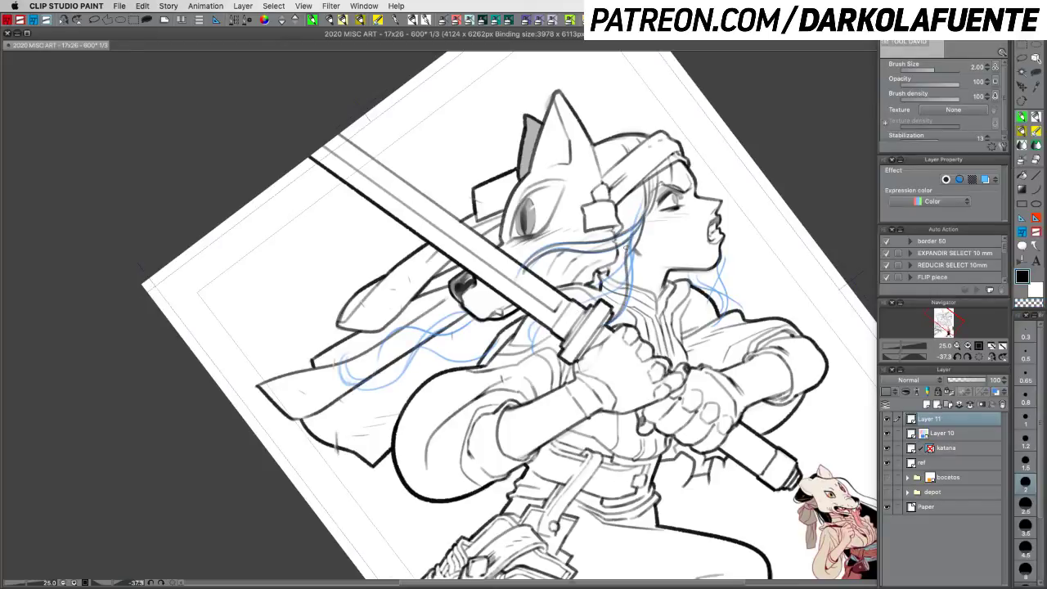
pyautogui.moveTo(622, 255)
pyautogui.mouseDown()
pyautogui.moveTo(582, 306)
pyautogui.moveTo(624, 272)
pyautogui.mouseUp()
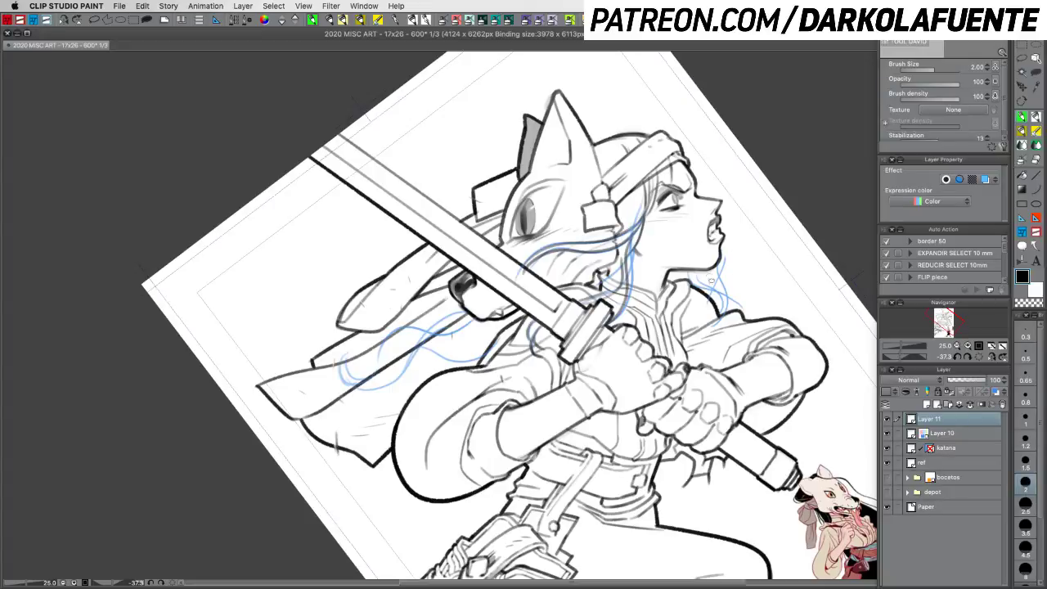
pyautogui.moveTo(700, 270); pyautogui.dragTo(705, 294)
pyautogui.press('super+z')
pyautogui.press('super+z')
# Step: Ink the wavy hair strands streaming from below the mask's snout over the ribbons, redoing the lower curve until it flows smoothly
pyautogui.moveTo(619, 385); pyautogui.dragTo(657, 388)
pyautogui.hotkey('shift', 'space')
pyautogui.moveTo(722, 363); pyautogui.dragTo(706, 230)
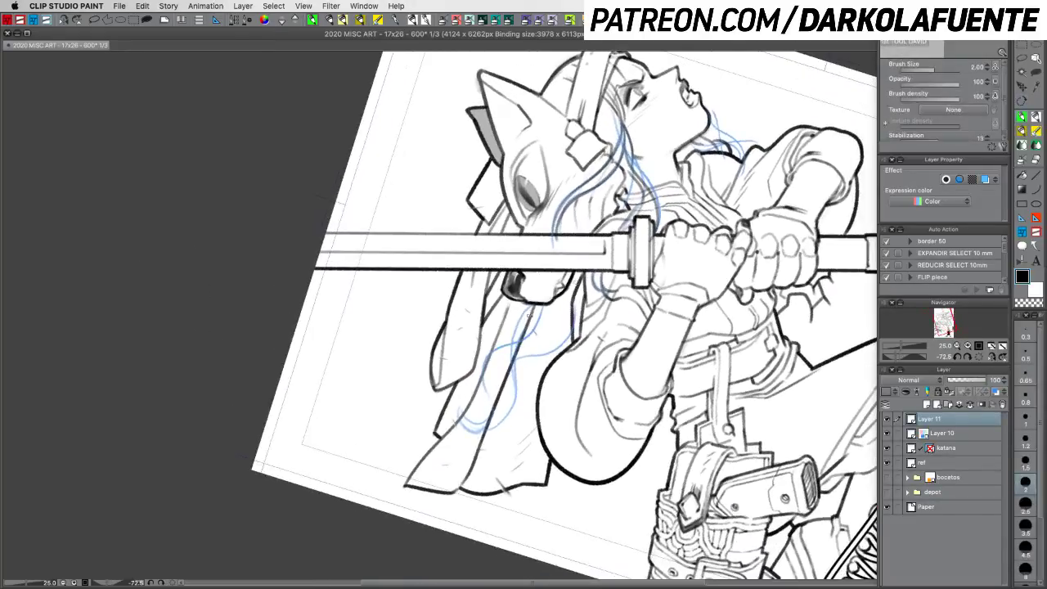
pyautogui.moveTo(532, 304); pyautogui.dragTo(517, 341)
pyautogui.moveTo(547, 303)
pyautogui.mouseDown()
pyautogui.moveTo(477, 379)
pyautogui.moveTo(489, 359)
pyautogui.moveTo(479, 404)
pyautogui.mouseUp()
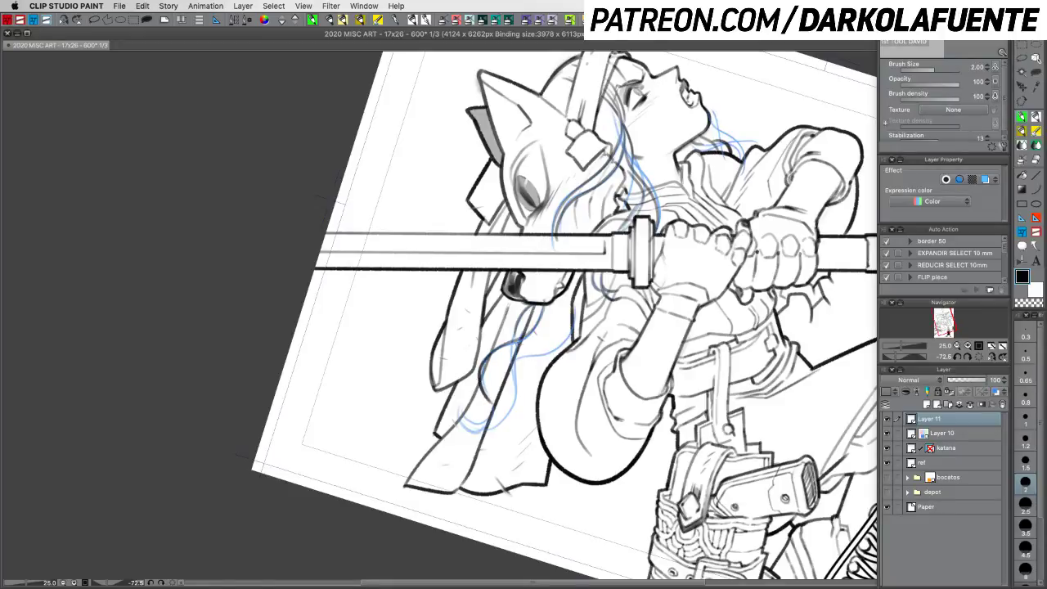
pyautogui.moveTo(571, 319)
pyautogui.mouseDown()
pyautogui.moveTo(498, 368)
pyautogui.moveTo(505, 406)
pyautogui.mouseUp()
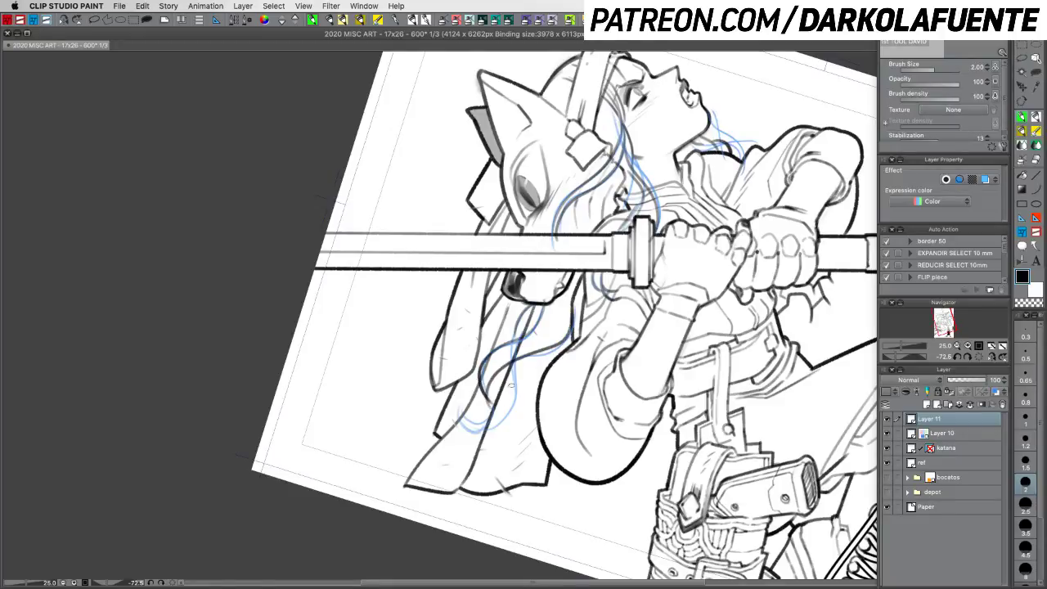
pyautogui.press('super+z')
pyautogui.moveTo(572, 322); pyautogui.dragTo(494, 403)
pyautogui.press('super+z')
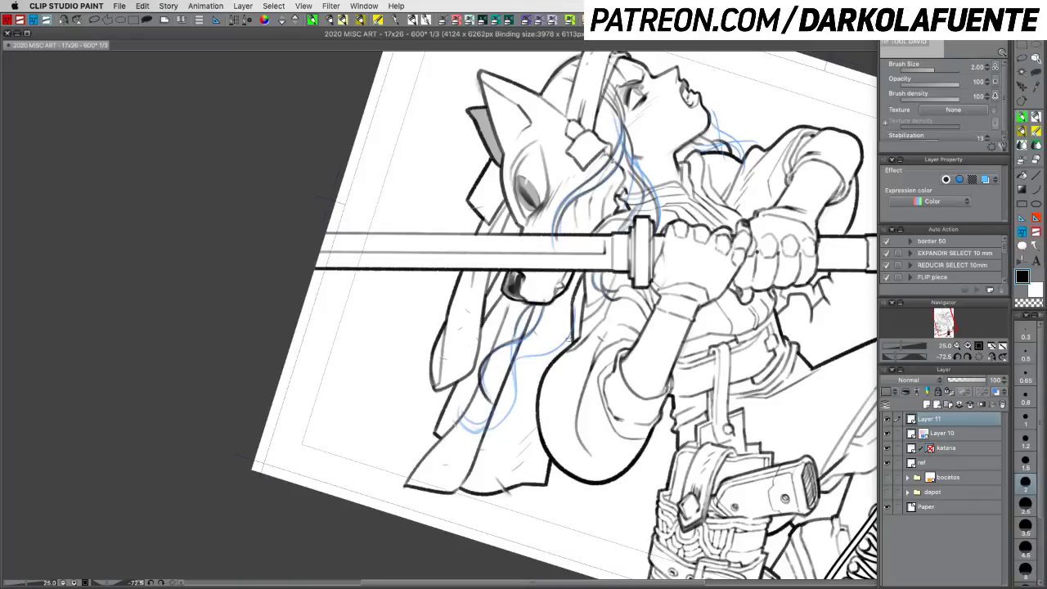
pyautogui.moveTo(572, 319)
pyautogui.mouseDown()
pyautogui.moveTo(560, 345)
pyautogui.moveTo(494, 403)
pyautogui.mouseUp()
pyautogui.moveTo(518, 357); pyautogui.dragTo(493, 402)
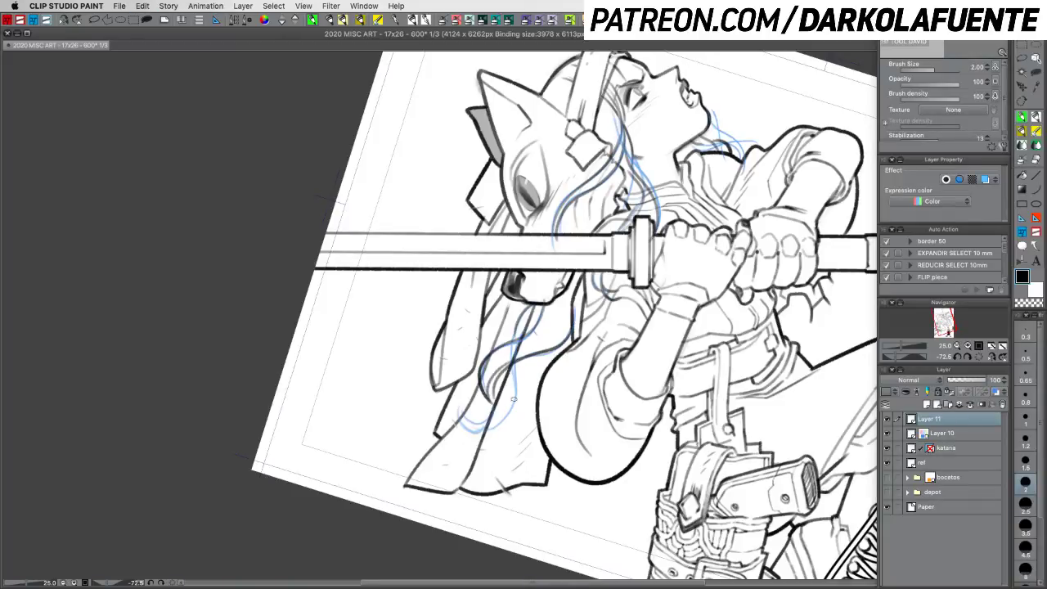
# Step: Ink the outer edge of the streaming lock as it curls toward its tip over the ribbons, undoing unwanted strokes
pyautogui.moveTo(515, 360)
pyautogui.mouseDown()
pyautogui.moveTo(520, 397)
pyautogui.moveTo(490, 435)
pyautogui.mouseUp()
pyautogui.hotkey('ctrl', 'z')
pyautogui.moveTo(516, 377)
pyautogui.mouseDown()
pyautogui.moveTo(462, 443)
pyautogui.moveTo(471, 380)
pyautogui.moveTo(476, 418)
pyautogui.moveTo(451, 419)
pyautogui.moveTo(516, 409)
pyautogui.mouseUp()
pyautogui.press('super+z')
pyautogui.moveTo(514, 363); pyautogui.dragTo(513, 413)
pyautogui.press('r')
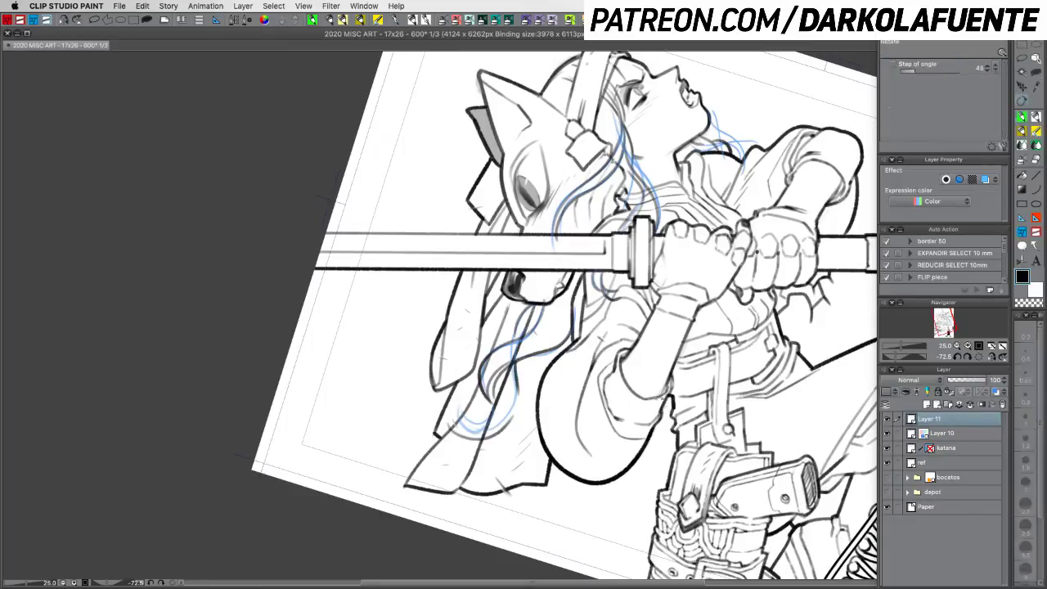
pyautogui.moveTo(655, 403)
pyautogui.mouseDown()
pyautogui.moveTo(613, 442)
pyautogui.moveTo(506, 473)
pyautogui.mouseUp()
pyautogui.press('p')
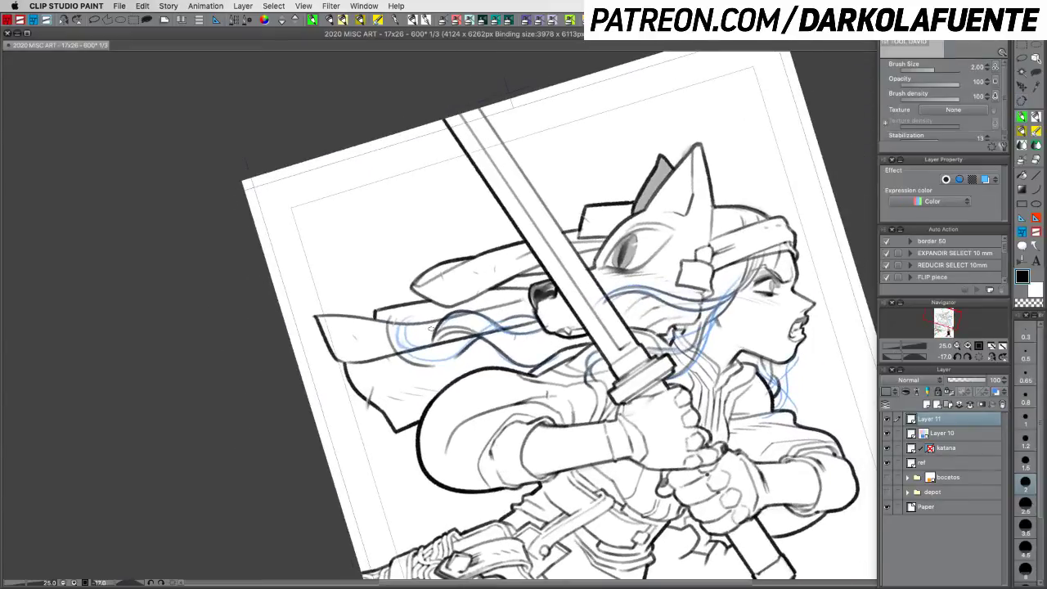
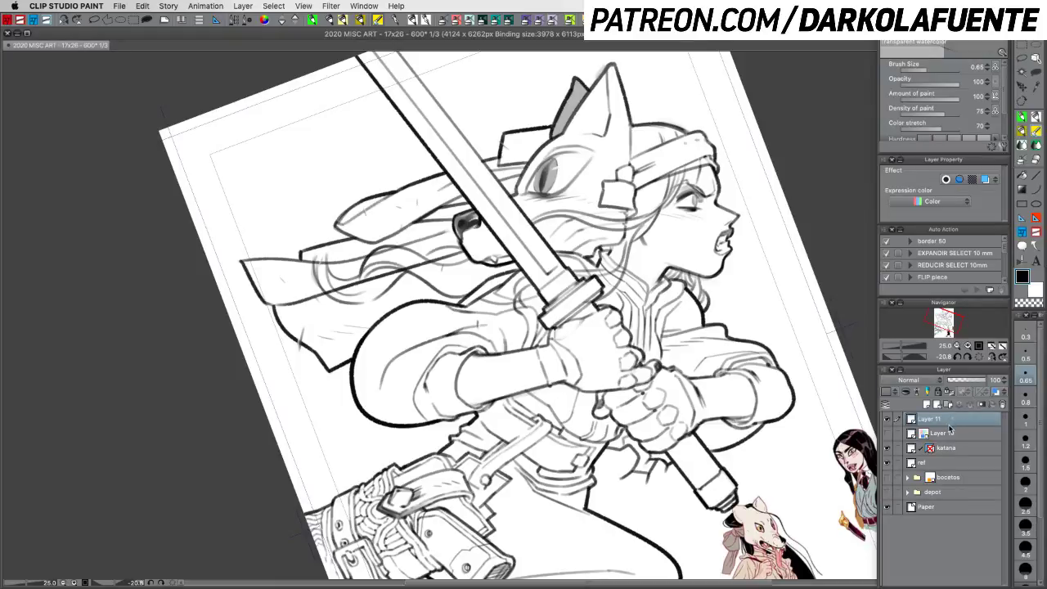
# Step: Touch up the hair ink around the mask, neck and sword guard at brush size 0.65, alternating black and transparent colour, and save the illustration
pyautogui.press('c')
pyautogui.press('super+z')
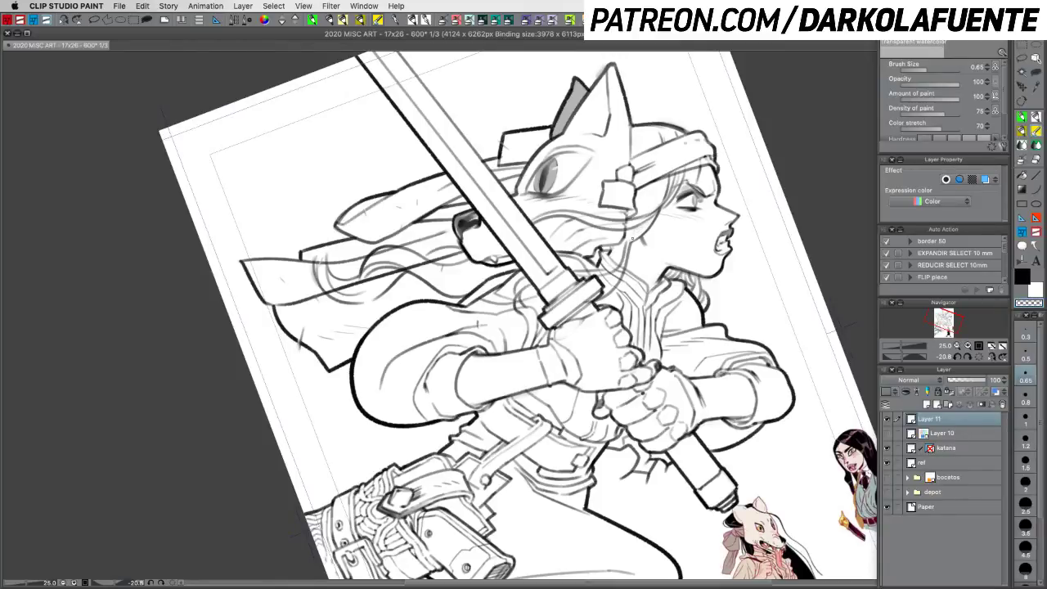
pyautogui.press('c')
pyautogui.press('super+z')
pyautogui.press('c')
pyautogui.press('c')
pyautogui.press('super+z')
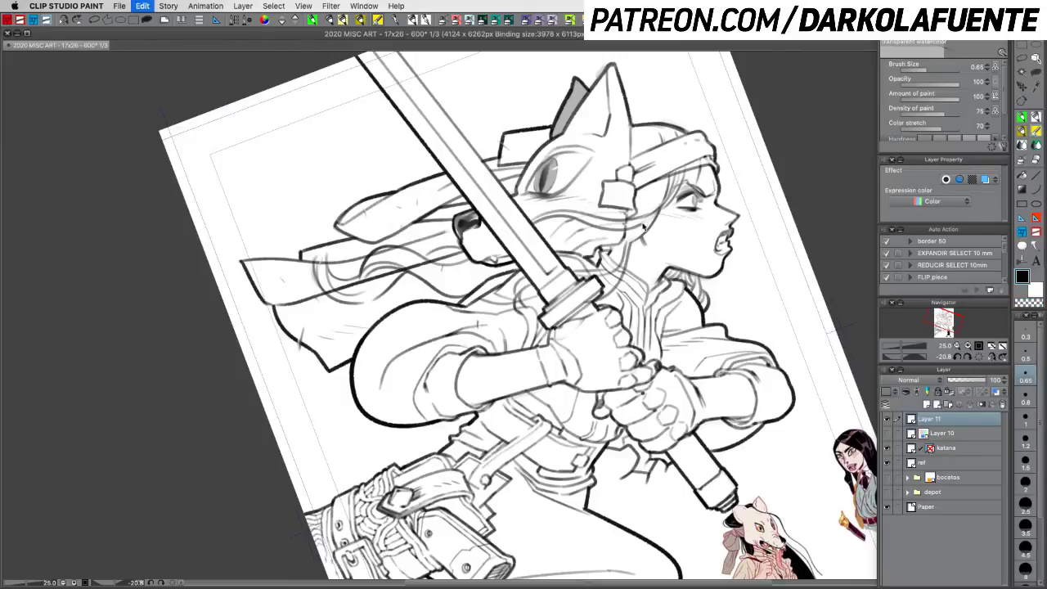
pyautogui.press('c')
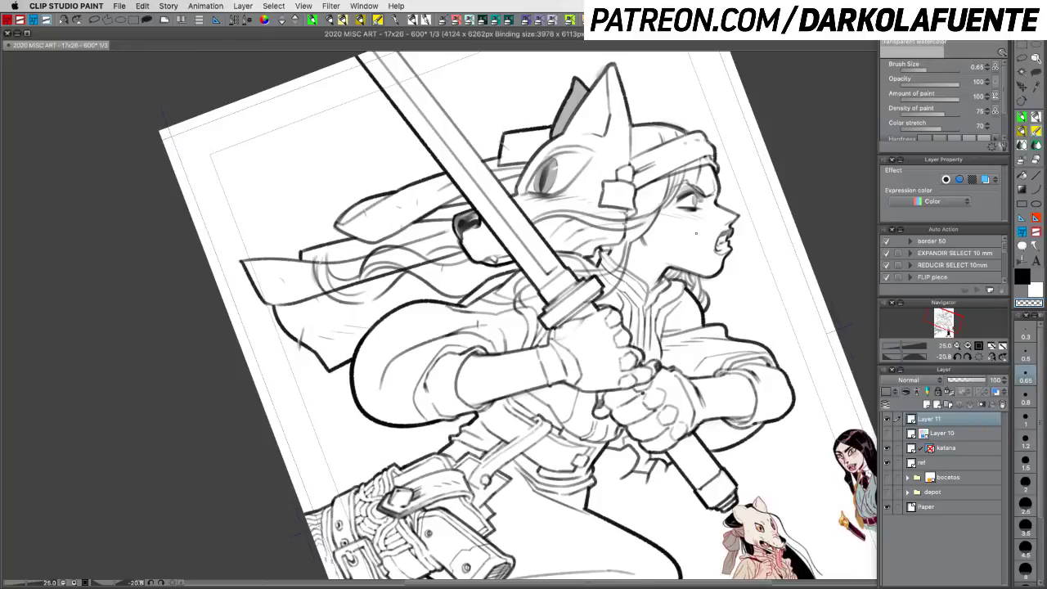
pyautogui.press('super+s')
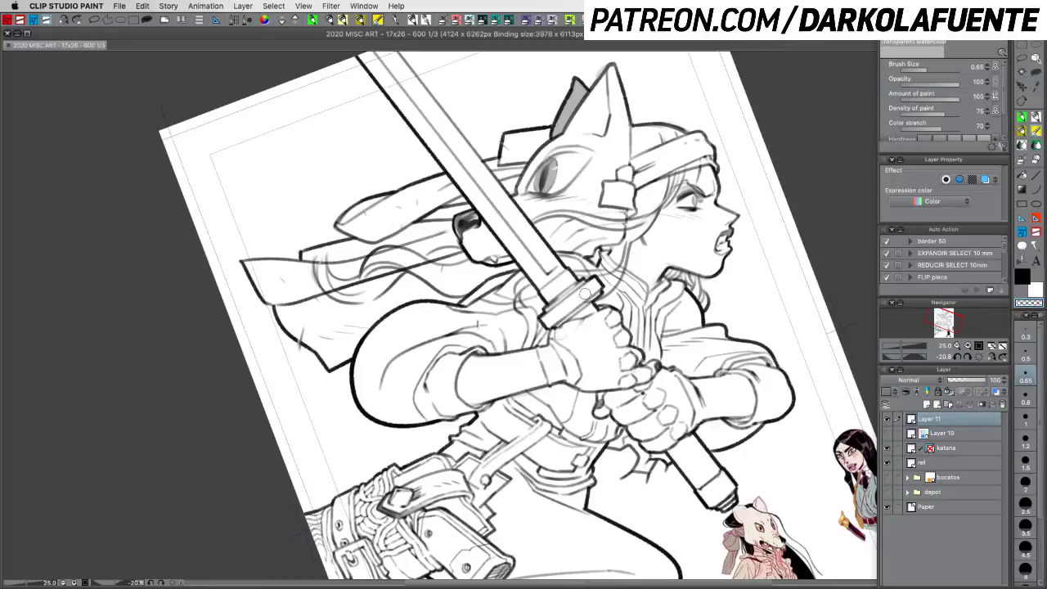
pyautogui.moveTo(591, 296); pyautogui.dragTo(598, 291)
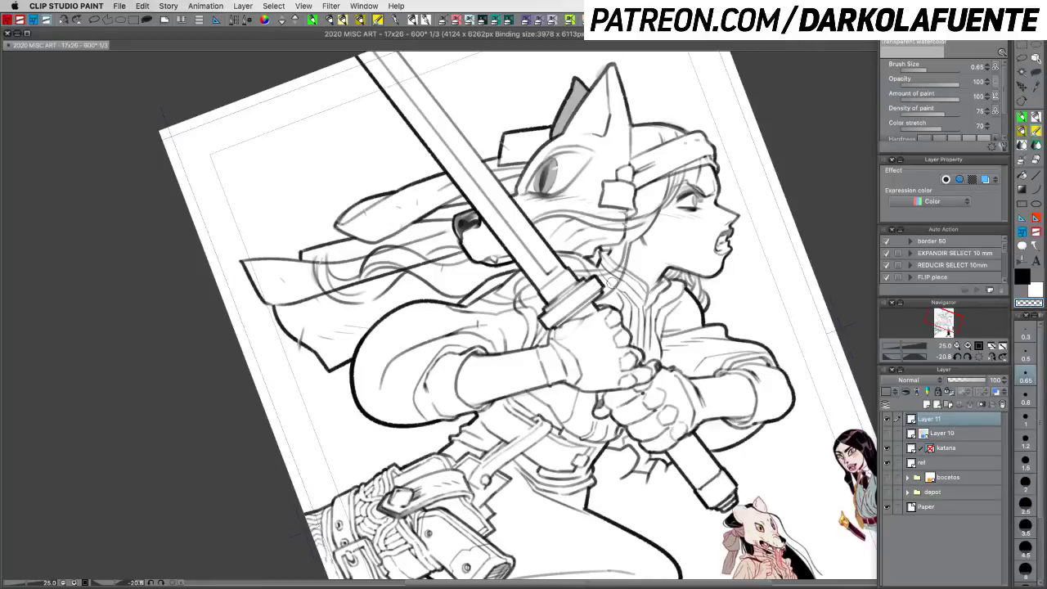
# Step: Delete the hidden blue hair sketch layer and add a raster layer between the hair ink and the katana layer
pyautogui.click(980, 434)
pyautogui.click(1000, 405)
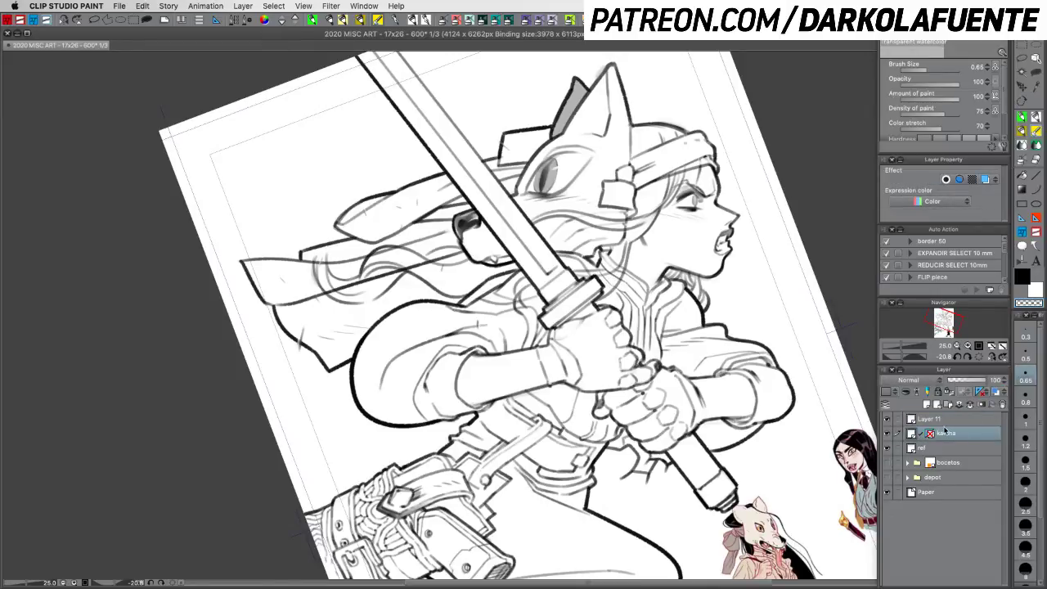
pyautogui.press('super+z')
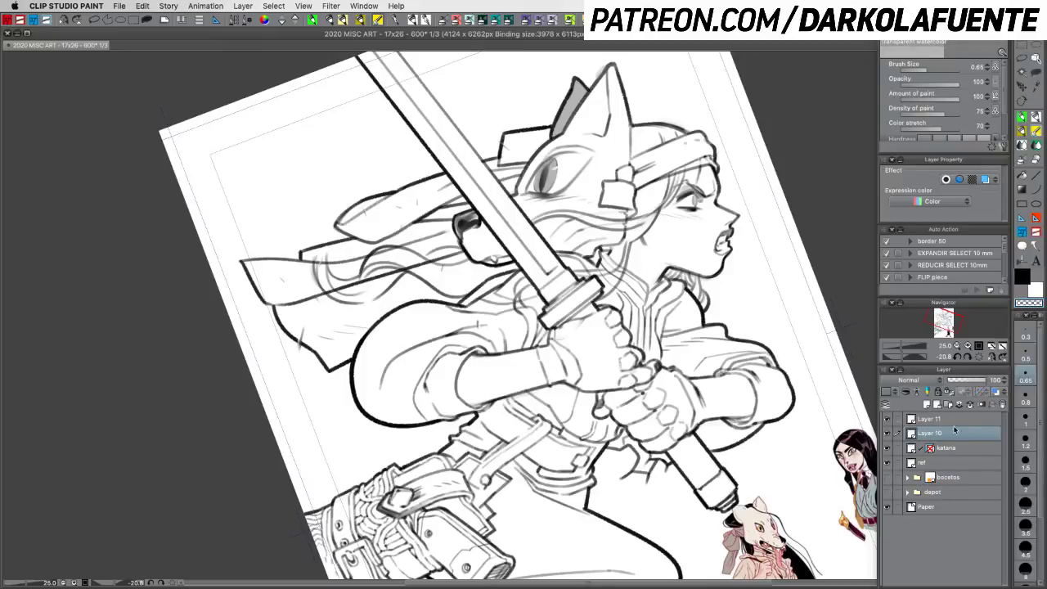
# Step: Paint white under the inked hair strands beside the mask and face at brush size 1.2 to cover the lines behind them
pyautogui.click(1035, 292)
pyautogui.moveTo(693, 323); pyautogui.dragTo(683, 396)
pyautogui.moveTo(762, 400)
pyautogui.mouseDown()
pyautogui.moveTo(764, 266)
pyautogui.moveTo(781, 237)
pyautogui.mouseUp()
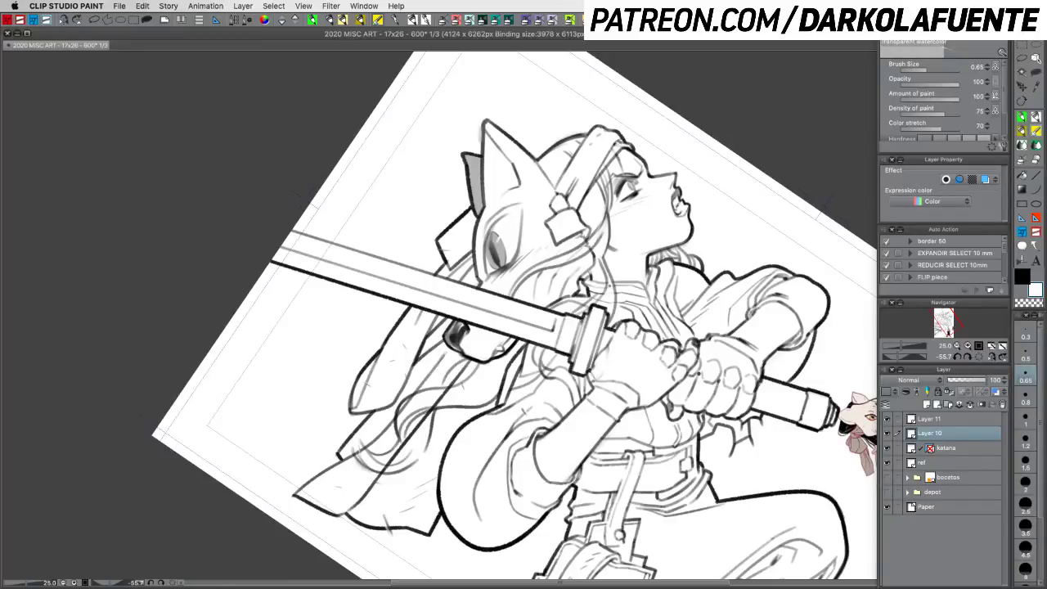
pyautogui.click(1026, 439)
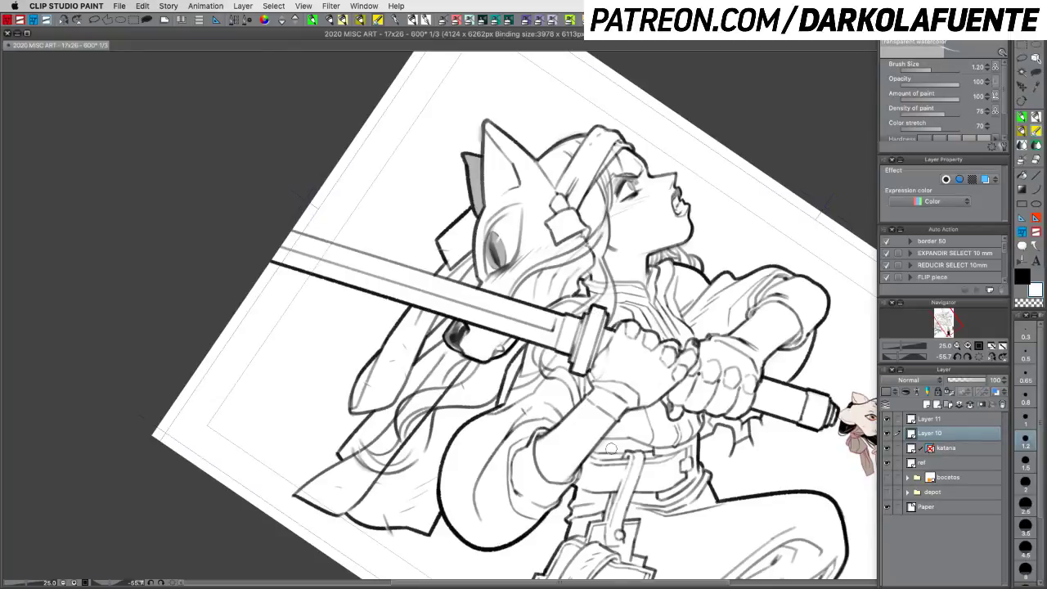
pyautogui.press('c')
pyautogui.press('c')
pyautogui.moveTo(611, 201); pyautogui.dragTo(605, 221)
pyautogui.press('r')
pyautogui.moveTo(679, 294)
pyautogui.mouseDown()
pyautogui.moveTo(670, 371)
pyautogui.moveTo(646, 413)
pyautogui.moveTo(654, 401)
pyautogui.mouseUp()
pyautogui.press('b')
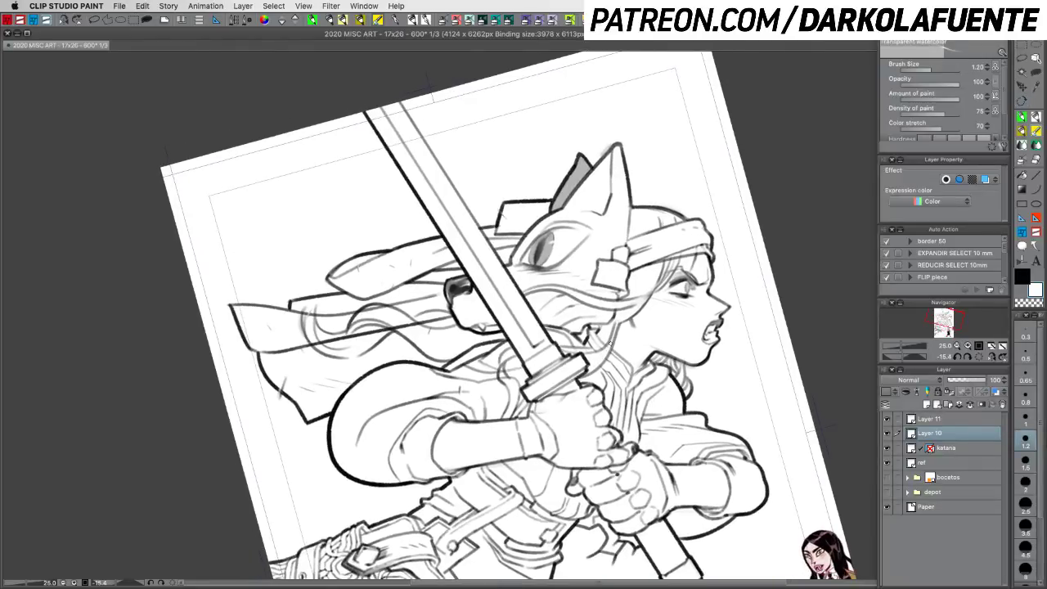
# Step: Fill the hair lock streaming behind the sword with white using the lasso fill, covering the ribbon lines underneath
pyautogui.moveTo(559, 369); pyautogui.dragTo(663, 364)
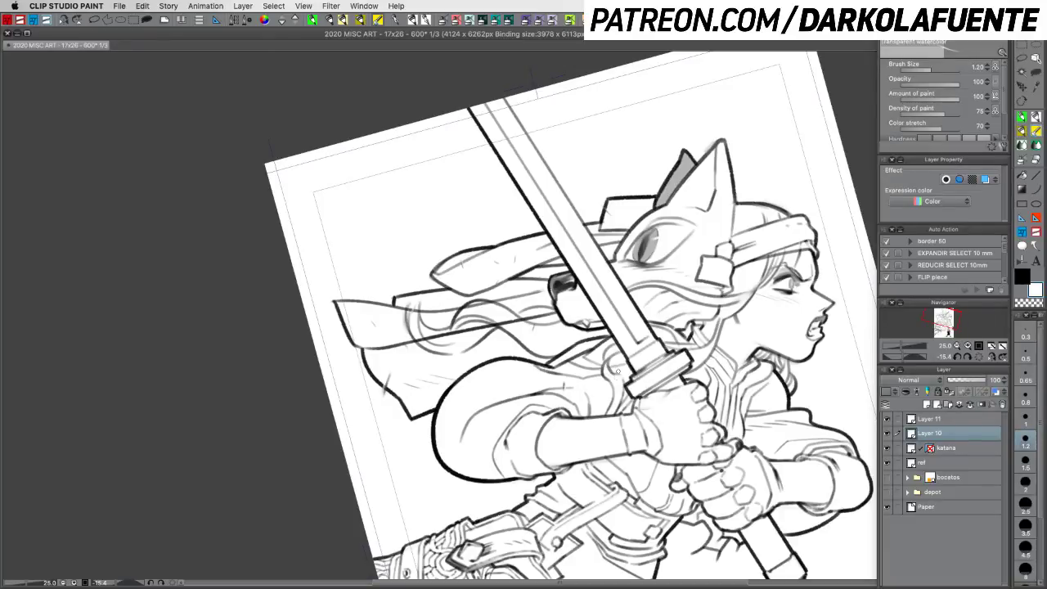
pyautogui.press('r')
pyautogui.moveTo(722, 344); pyautogui.dragTo(717, 270)
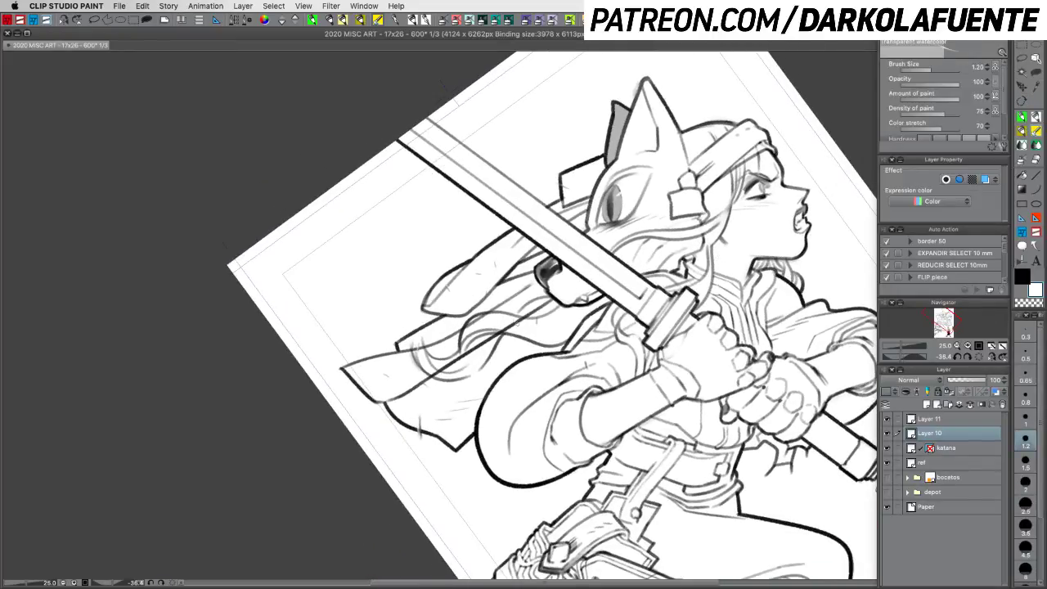
pyautogui.click(1036, 73)
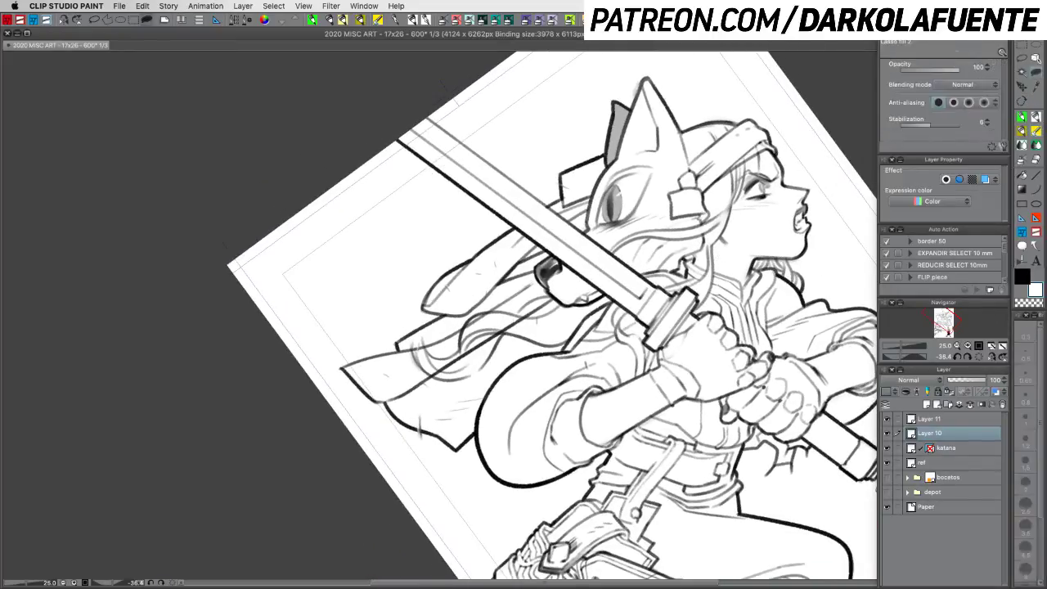
pyautogui.moveTo(520, 320)
pyautogui.mouseDown()
pyautogui.moveTo(492, 318)
pyautogui.moveTo(438, 364)
pyautogui.moveTo(412, 342)
pyautogui.moveTo(416, 363)
pyautogui.moveTo(459, 378)
pyautogui.moveTo(519, 322)
pyautogui.mouseUp()
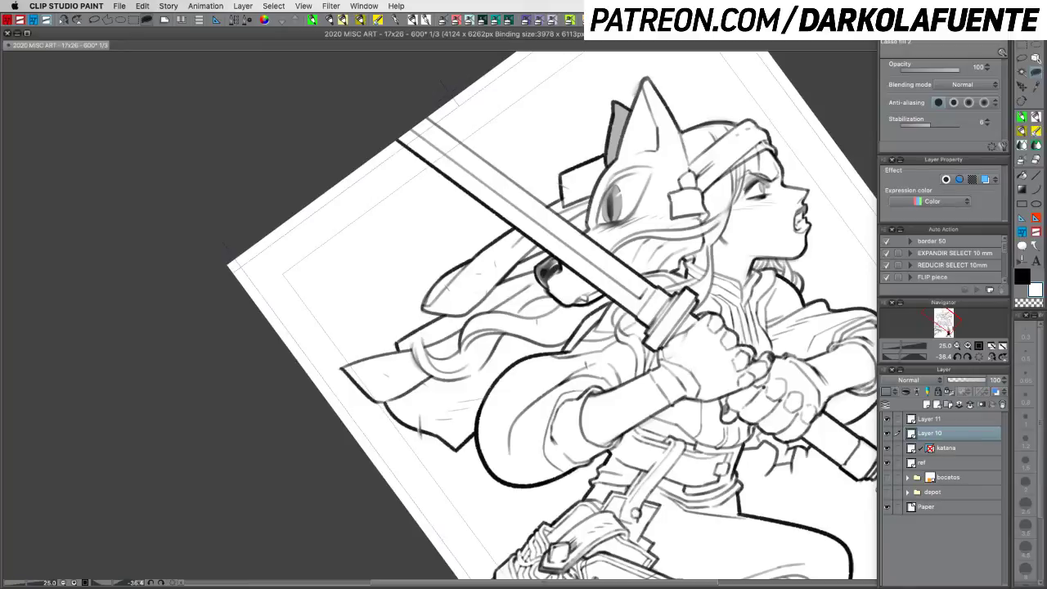
pyautogui.moveTo(562, 338); pyautogui.dragTo(597, 316)
pyautogui.press('b')
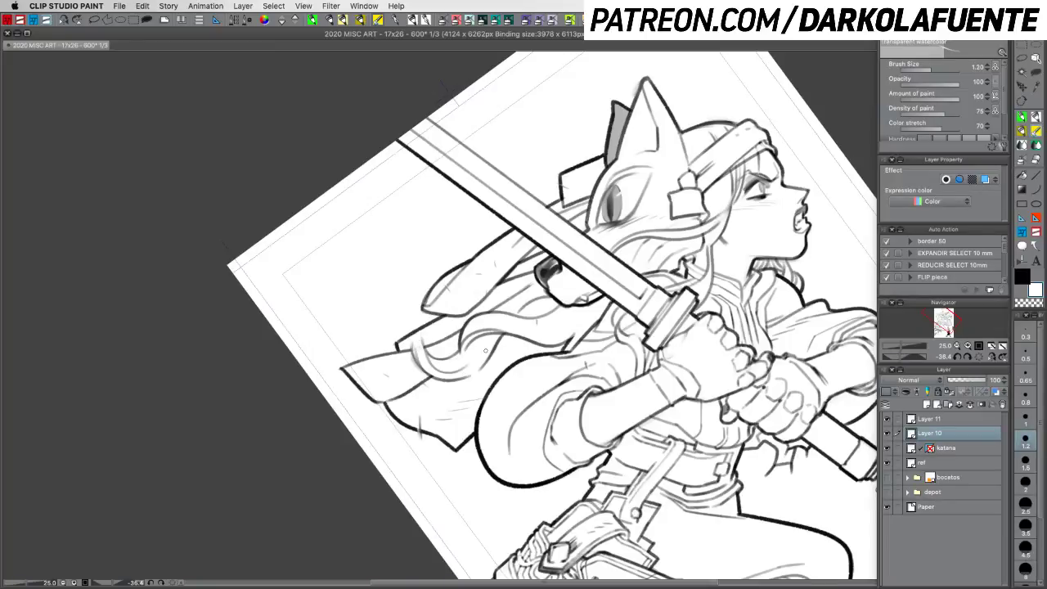
# Step: On the hair ink layer, draw curl lines at the streaming lock's tip in black at brush size 0.5, undoing unwanted strokes
pyautogui.moveTo(775, 346); pyautogui.dragTo(750, 379)
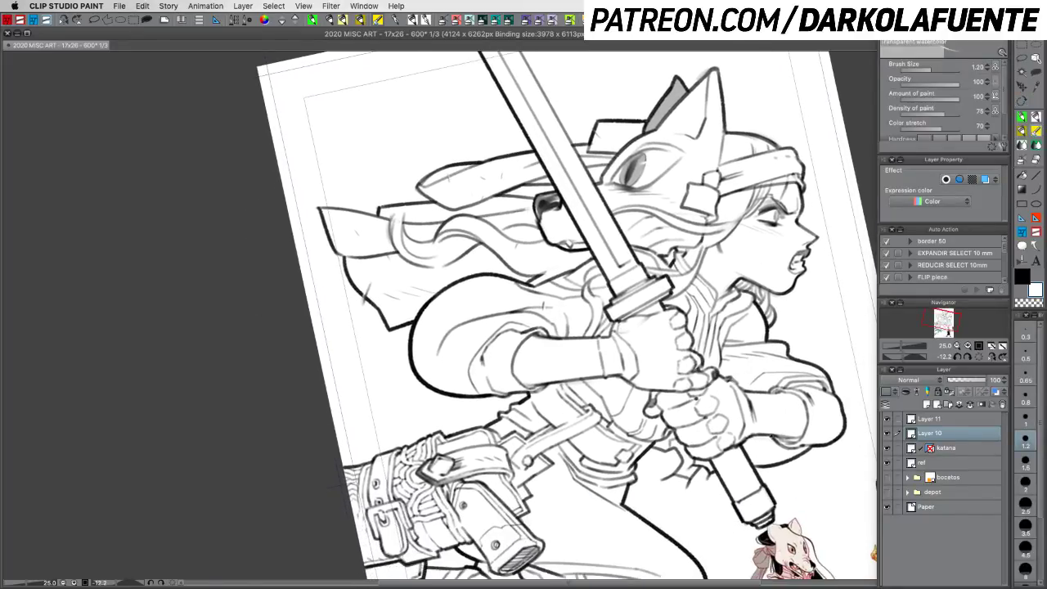
pyautogui.click(954, 419)
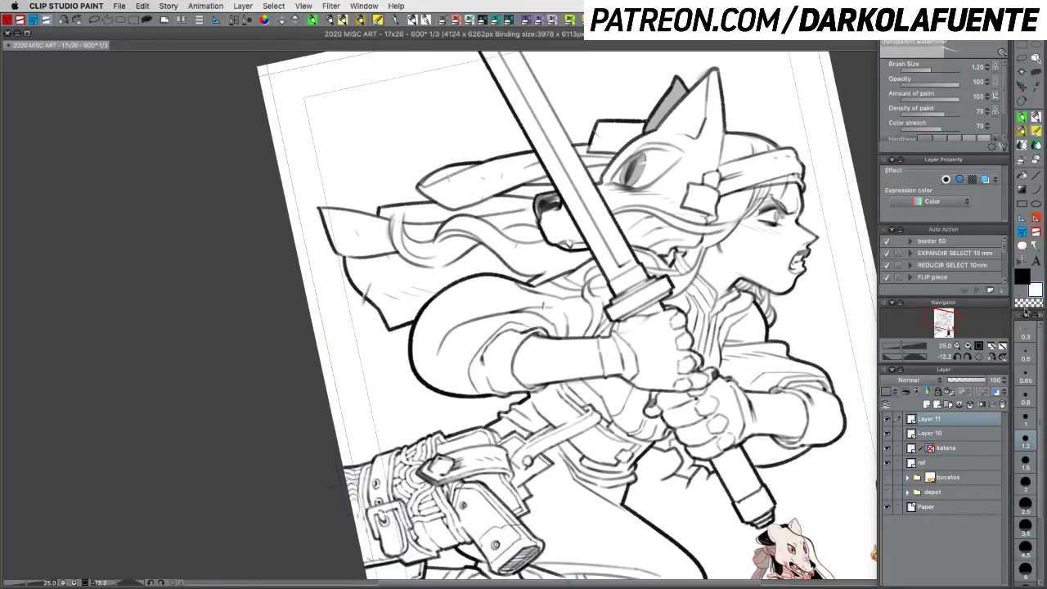
pyautogui.click(1026, 352)
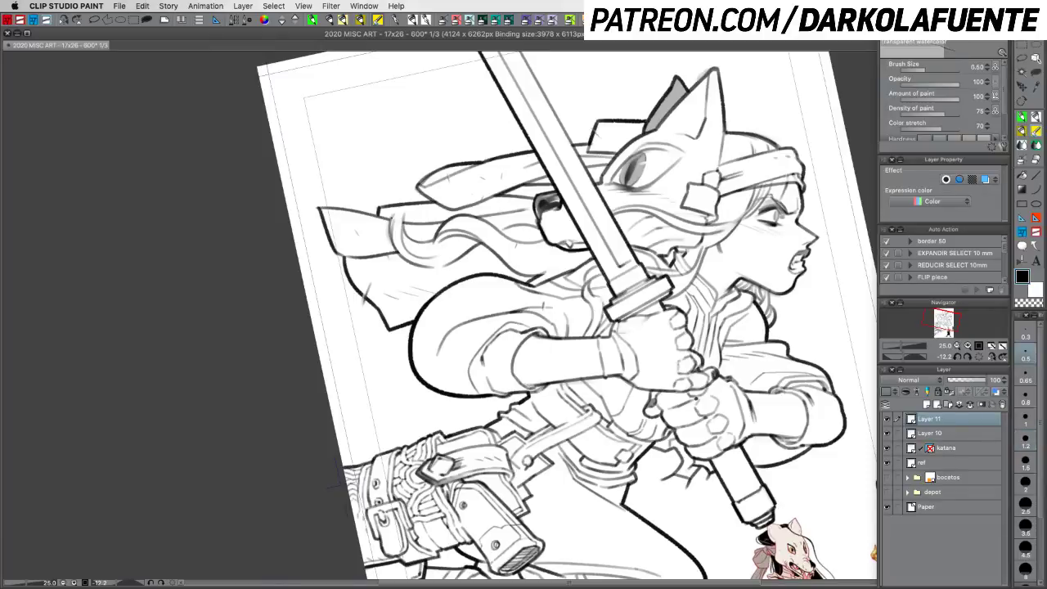
pyautogui.moveTo(396, 212)
pyautogui.mouseDown()
pyautogui.moveTo(389, 235)
pyautogui.moveTo(405, 233)
pyautogui.moveTo(407, 215)
pyautogui.moveTo(421, 218)
pyautogui.moveTo(422, 252)
pyautogui.mouseUp()
pyautogui.press('super+z')
pyautogui.press('super+z')
pyautogui.moveTo(593, 367); pyautogui.dragTo(609, 311)
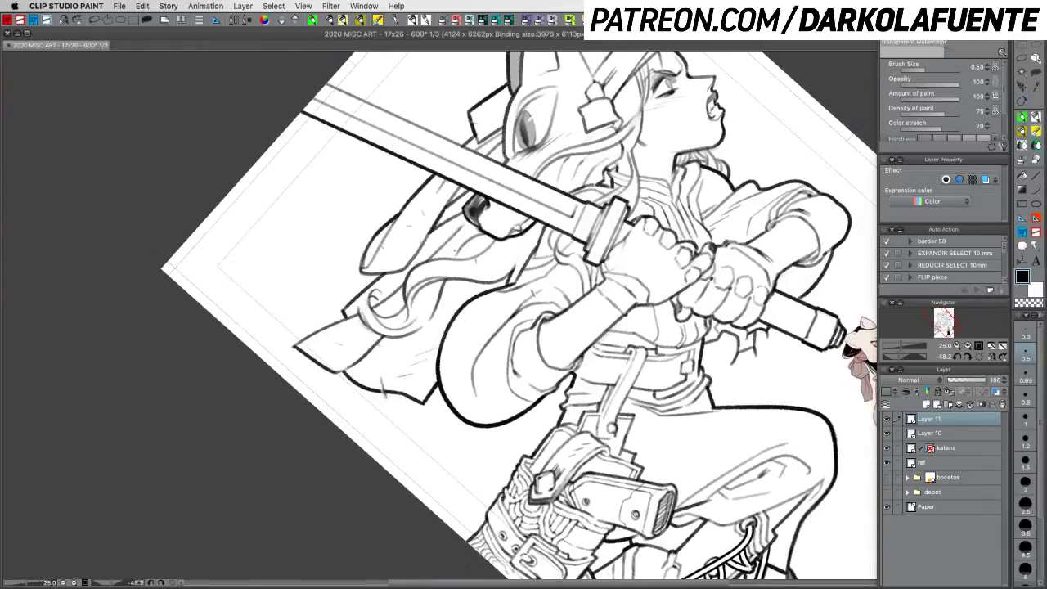
# Step: Add fine strand strokes along the streaming lock between the ribbons and mask, undoing the ones that do not fit
pyautogui.moveTo(445, 257)
pyautogui.mouseDown()
pyautogui.moveTo(465, 243)
pyautogui.moveTo(443, 259)
pyautogui.mouseUp()
pyautogui.press('super+z')
pyautogui.press('super+z')
pyautogui.moveTo(435, 258)
pyautogui.mouseDown()
pyautogui.moveTo(413, 272)
pyautogui.moveTo(441, 256)
pyautogui.mouseUp()
pyautogui.moveTo(522, 258)
pyautogui.mouseDown()
pyautogui.moveTo(502, 277)
pyautogui.moveTo(521, 264)
pyautogui.moveTo(508, 277)
pyautogui.moveTo(546, 268)
pyautogui.mouseUp()
pyautogui.press('super+z')
pyautogui.hotkey('shift', 'space')
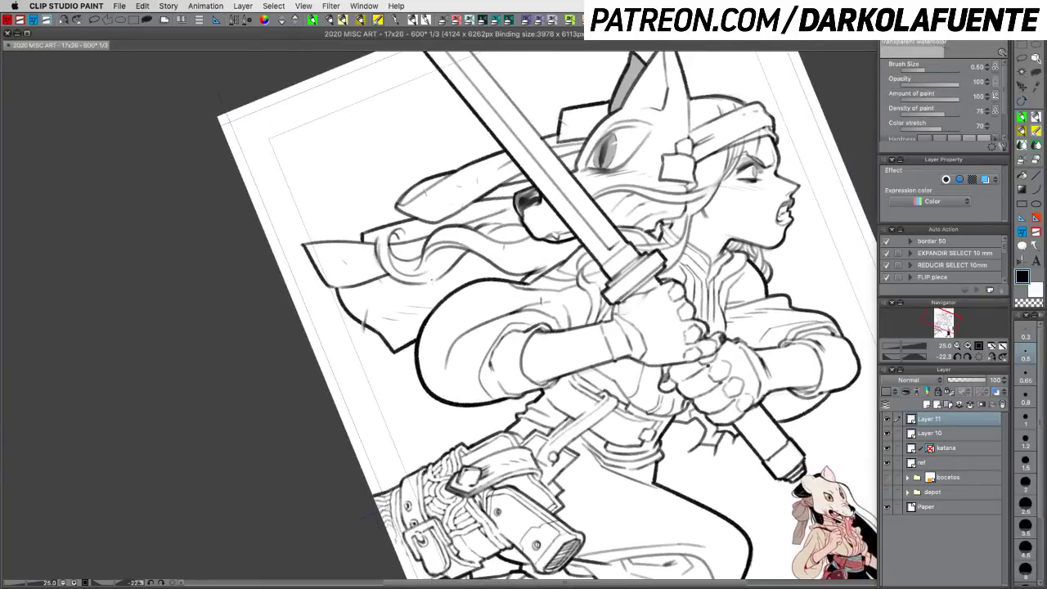
pyautogui.click(1026, 333)
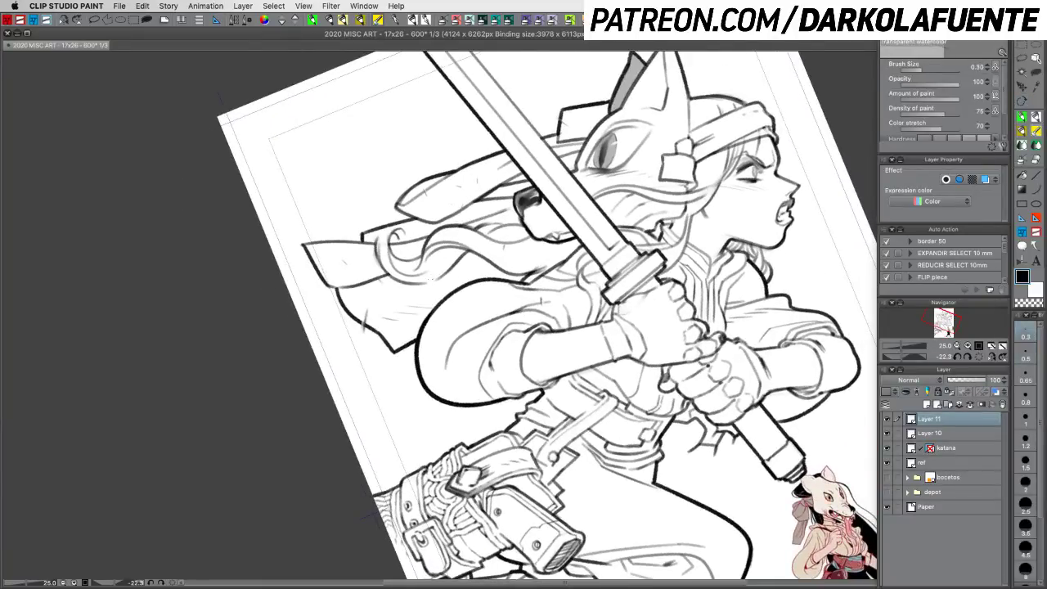
pyautogui.moveTo(429, 280); pyautogui.dragTo(446, 273)
pyautogui.press('super+z')
pyautogui.press('super+z')
pyautogui.click(962, 434)
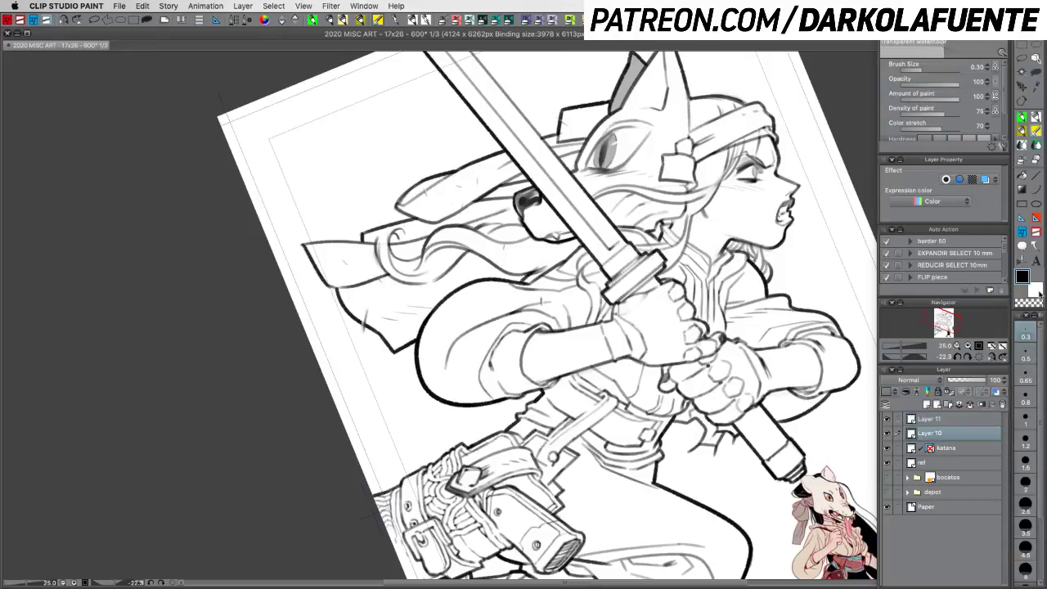
pyautogui.click(1026, 376)
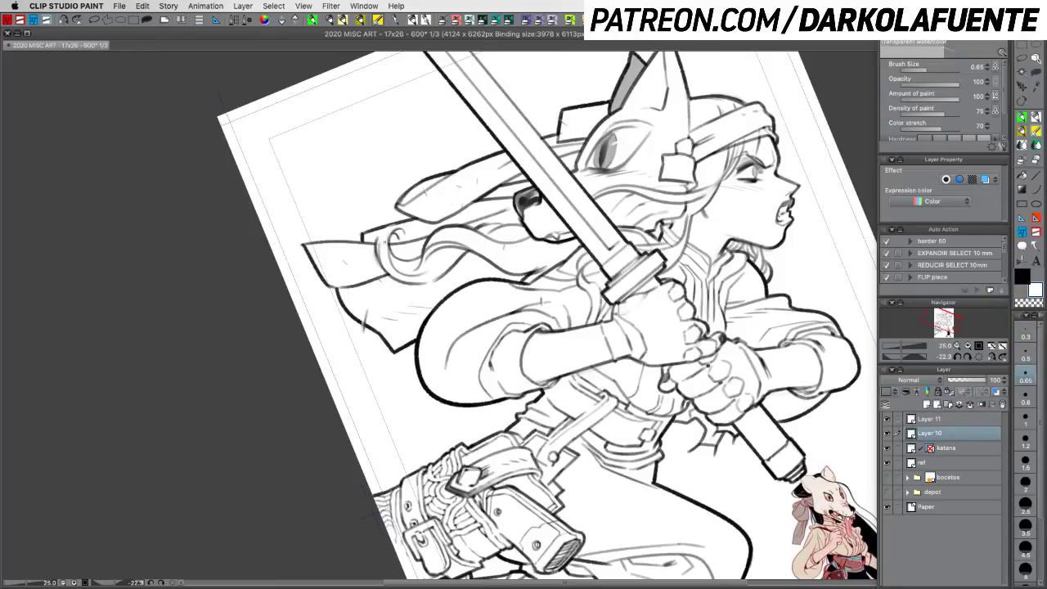
# Step: On the hair ink layer, refine the curled tip over the ribbon with black strokes at size 0.5 and trim them with transparent colour
pyautogui.click(1022, 277)
pyautogui.click(954, 419)
pyautogui.click(1027, 360)
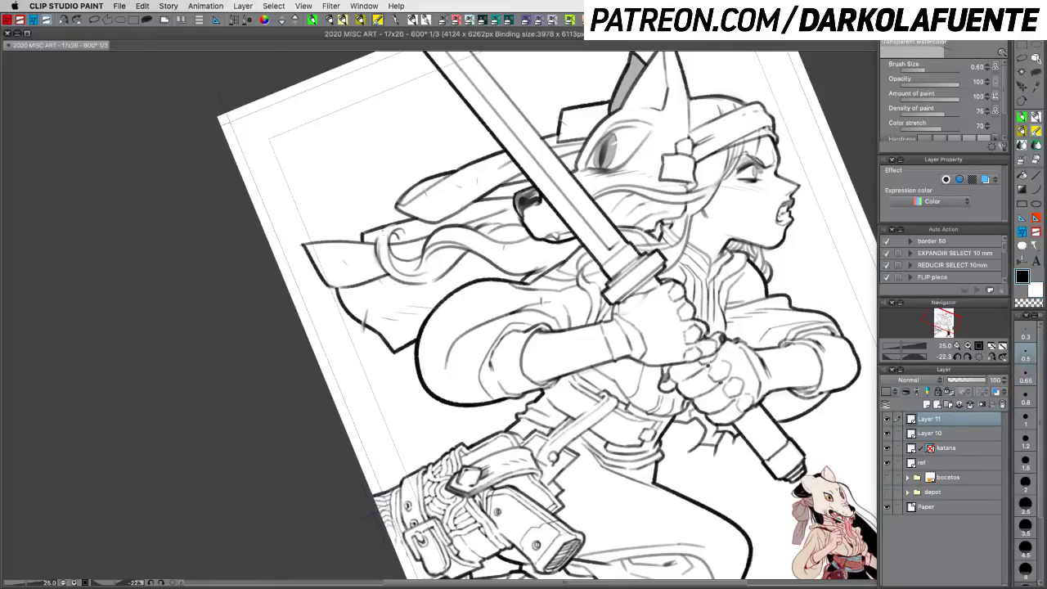
pyautogui.moveTo(380, 234); pyautogui.dragTo(403, 220)
pyautogui.press('c')
pyautogui.moveTo(402, 222); pyautogui.dragTo(411, 217)
pyautogui.press('c')
pyautogui.hotkey('shift', 'space')
pyautogui.moveTo(763, 465); pyautogui.dragTo(705, 531)
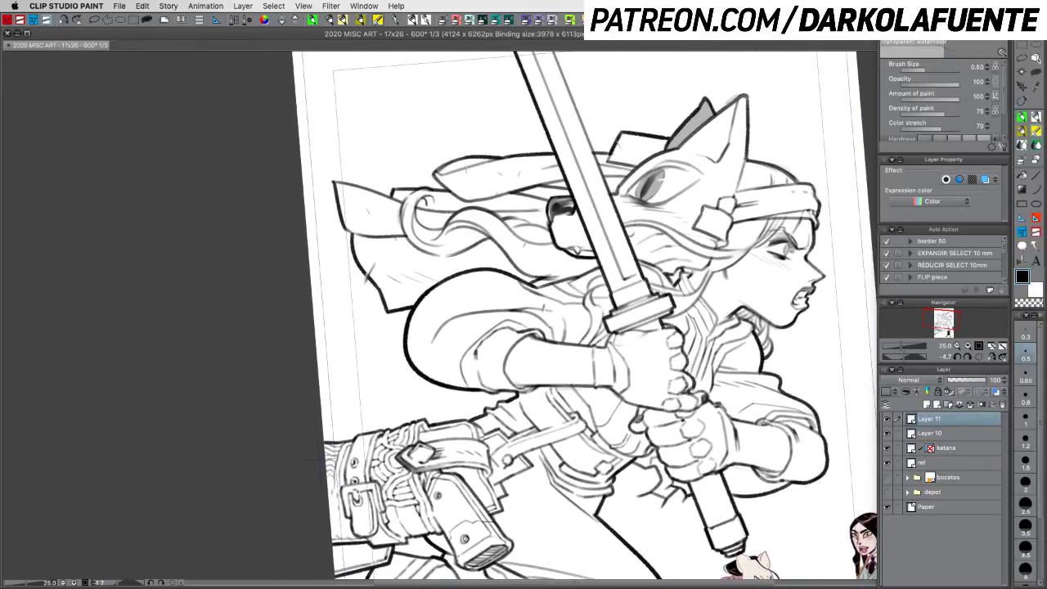
# Step: Try a short hair stroke on the mask's cheek, undo it, and hide the ref layer
pyautogui.moveTo(638, 234); pyautogui.dragTo(629, 241)
pyautogui.press('super+z')
pyautogui.press('c')
pyautogui.moveTo(780, 444); pyautogui.dragTo(787, 163)
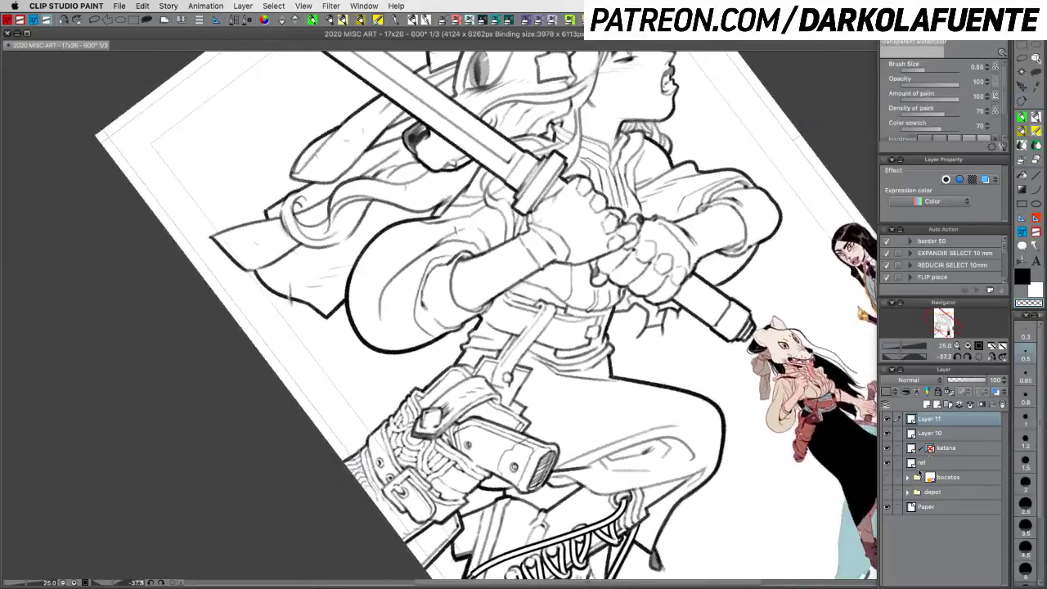
pyautogui.click(887, 462)
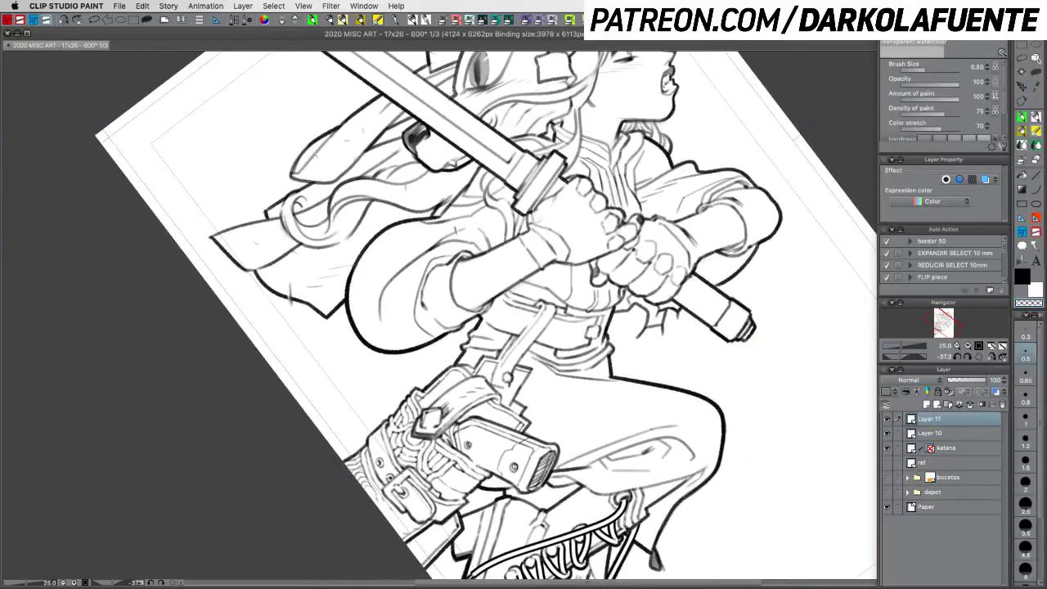
# Step: Ink the parallel wrap lines across the katana's grip in black at brush size 0.5, undoing the strokes that do not fit
pyautogui.press('c')
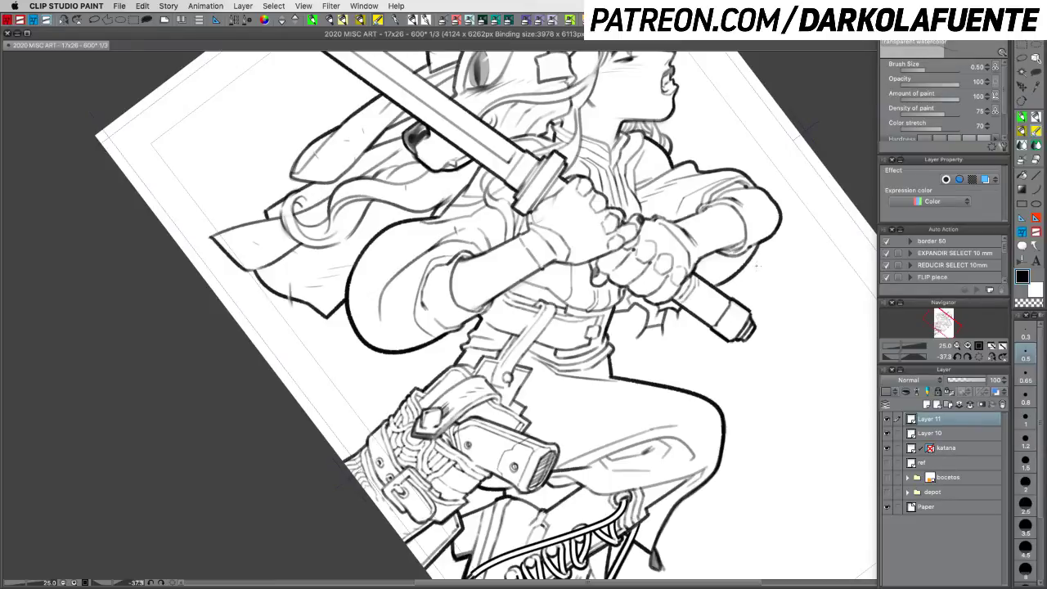
pyautogui.press('super+z')
pyautogui.press('super+z')
pyautogui.press('super+z')
pyautogui.moveTo(781, 342); pyautogui.dragTo(781, 244)
pyautogui.press('[')
pyautogui.moveTo(668, 238)
pyautogui.mouseDown()
pyautogui.moveTo(664, 261)
pyautogui.moveTo(677, 243)
pyautogui.moveTo(669, 255)
pyautogui.moveTo(706, 269)
pyautogui.moveTo(688, 265)
pyautogui.moveTo(688, 252)
pyautogui.moveTo(677, 262)
pyautogui.moveTo(678, 249)
pyautogui.moveTo(670, 263)
pyautogui.moveTo(694, 271)
pyautogui.mouseUp()
pyautogui.press('super+z')
pyautogui.press('super+z')
pyautogui.press('super+z')
pyautogui.press('super+z')
pyautogui.press('super+z')
pyautogui.press('c')
pyautogui.press('c')
pyautogui.press('super+z')
pyautogui.press('super+z')
pyautogui.press('super+z')
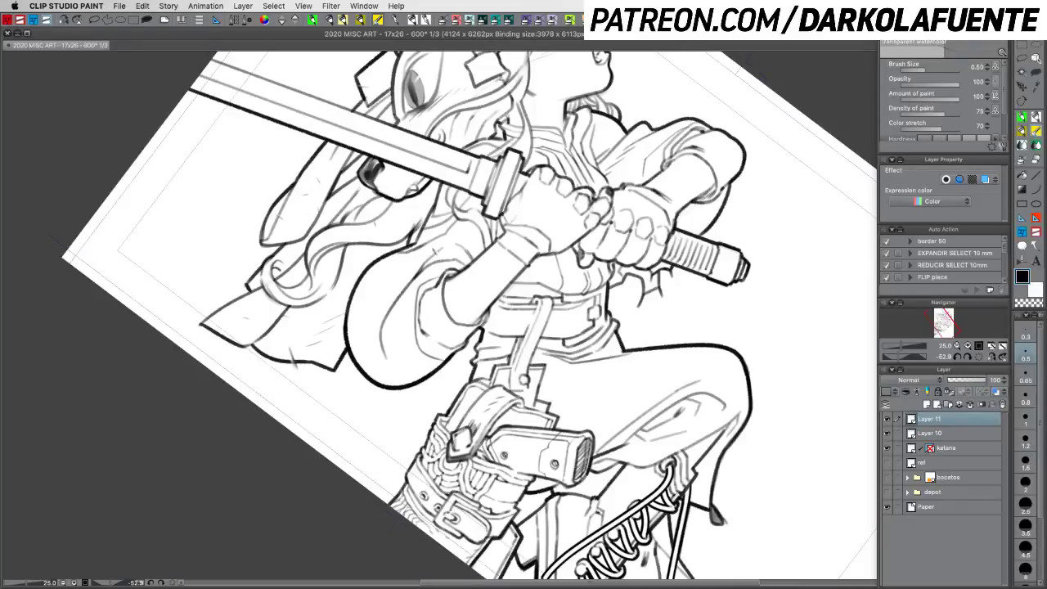
# Step: Touch up the katana's grip wrapping with a short ink stroke near the pommel
pyautogui.moveTo(766, 297); pyautogui.dragTo(631, 441)
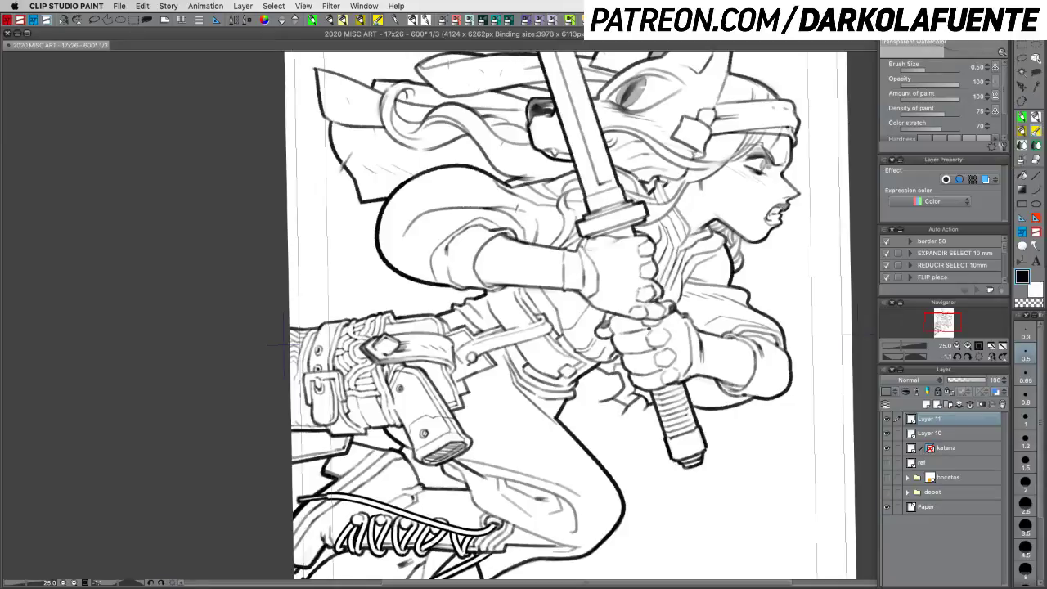
pyautogui.moveTo(689, 411); pyautogui.dragTo(695, 420)
pyautogui.moveTo(648, 328)
pyautogui.mouseDown()
pyautogui.moveTo(648, 299)
pyautogui.moveTo(592, 207)
pyautogui.mouseUp()
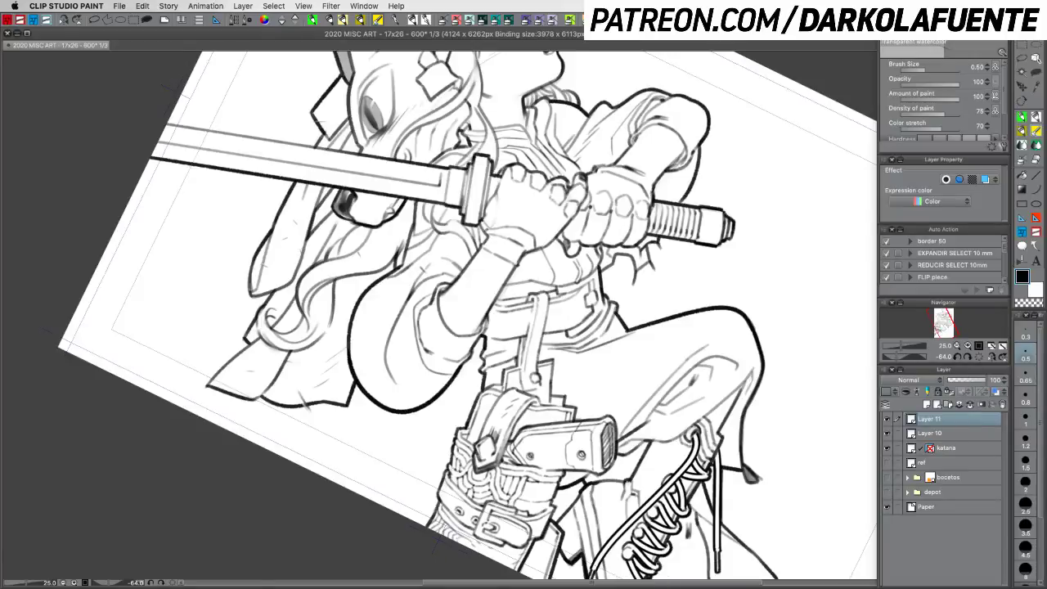
pyautogui.press('r')
pyautogui.moveTo(690, 249)
pyautogui.mouseDown()
pyautogui.moveTo(697, 270)
pyautogui.moveTo(570, 491)
pyautogui.moveTo(604, 471)
pyautogui.mouseUp()
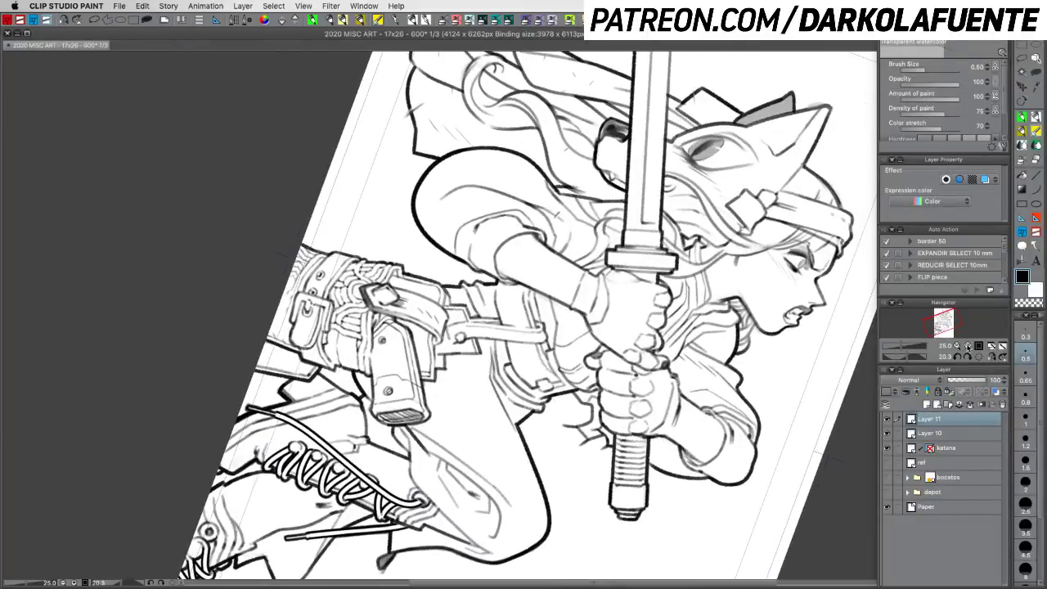
# Step: Save the illustration, merge Layer 11 and Layer 10 down into the katana layer, and save again
pyautogui.click(979, 356)
pyautogui.click(957, 346)
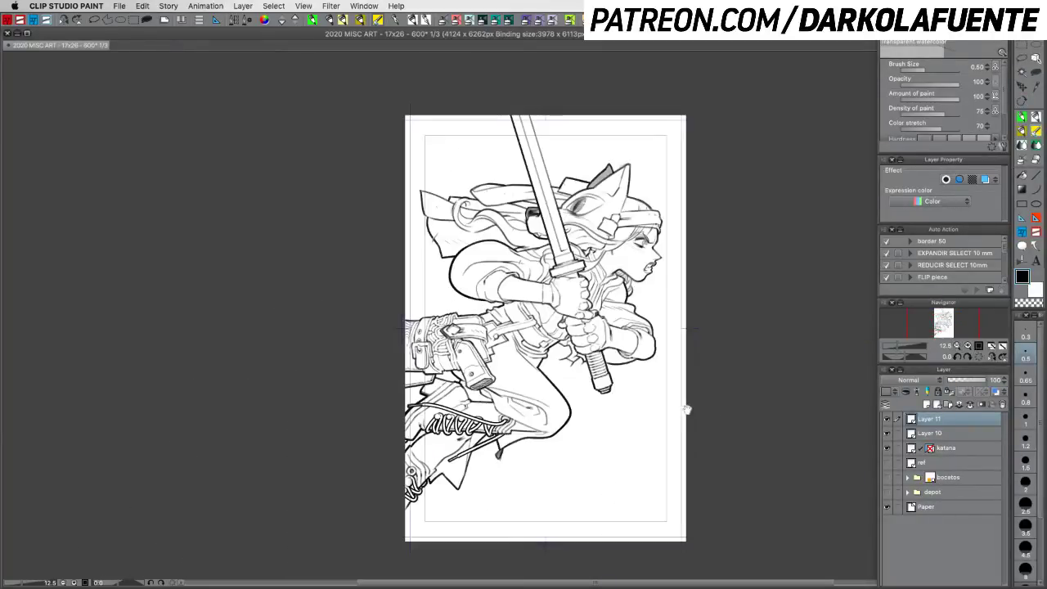
pyautogui.moveTo(690, 409); pyautogui.dragTo(690, 380)
pyautogui.press('super+s')
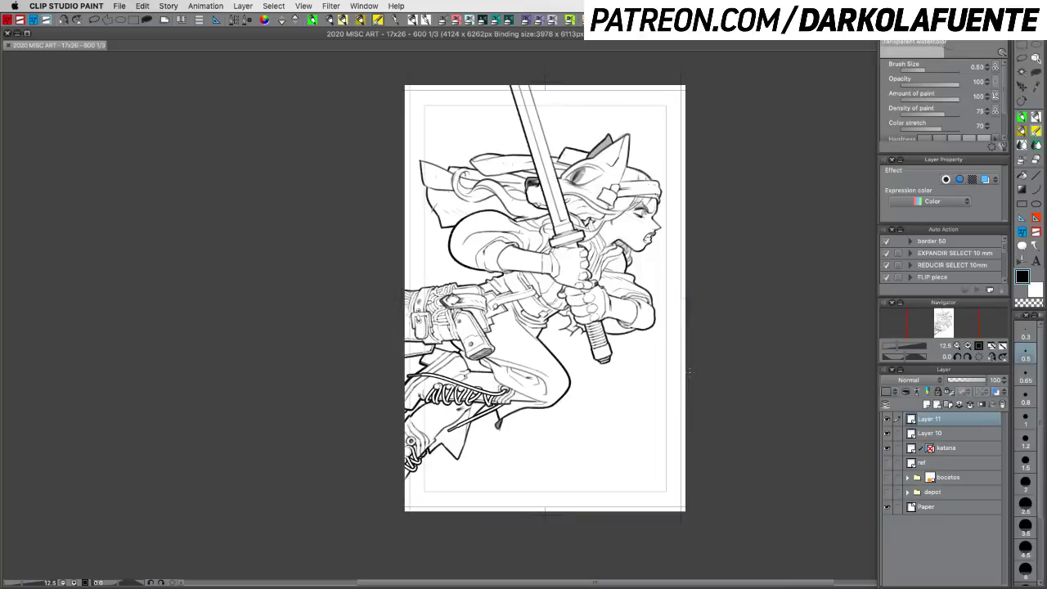
pyautogui.click(888, 433)
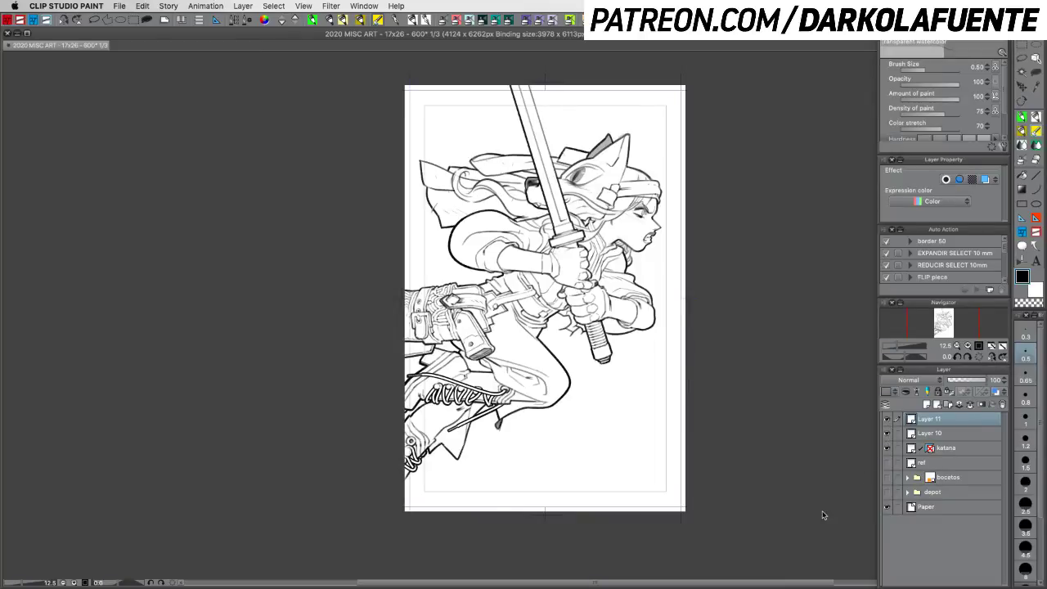
pyautogui.press('super+e')
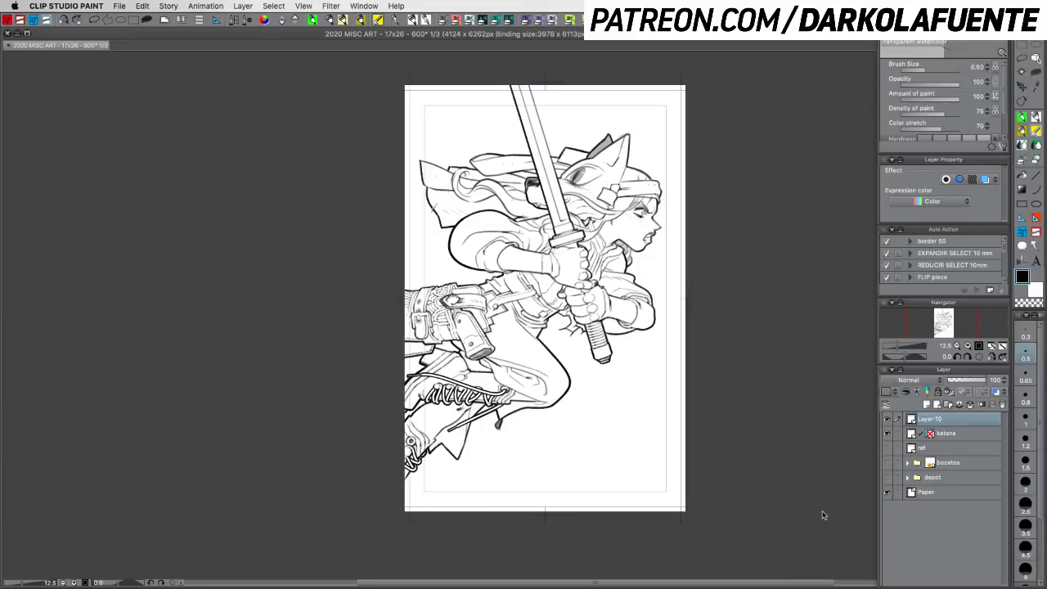
pyautogui.press('super+e')
pyautogui.press('super+s')
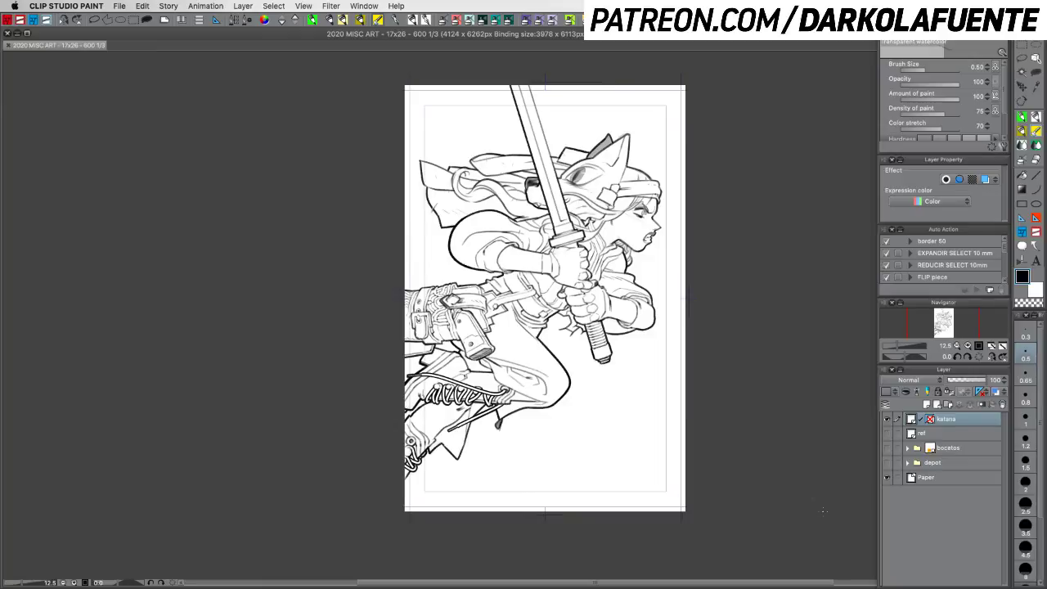
# Step: Show the ref layer and add a layer named grays above the katana layer at 40 opacity
pyautogui.click(888, 434)
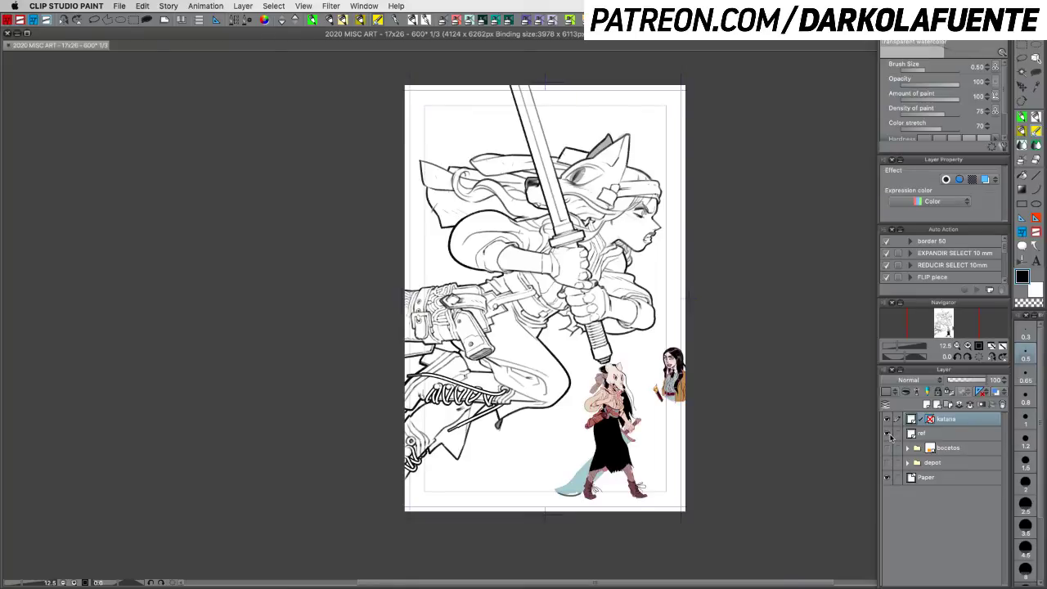
pyautogui.click(928, 405)
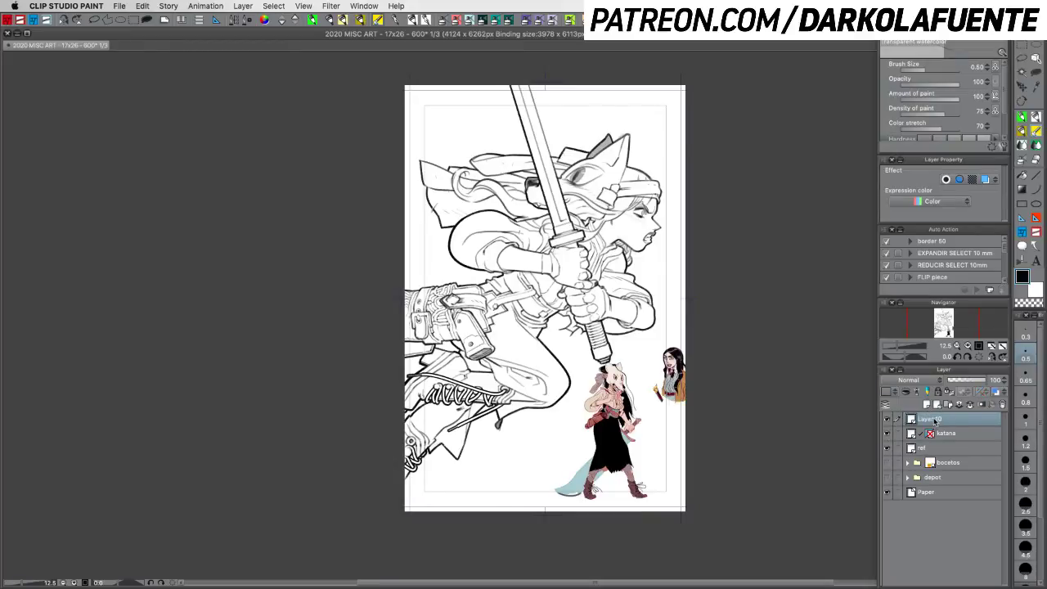
pyautogui.doubleClick(937, 420)
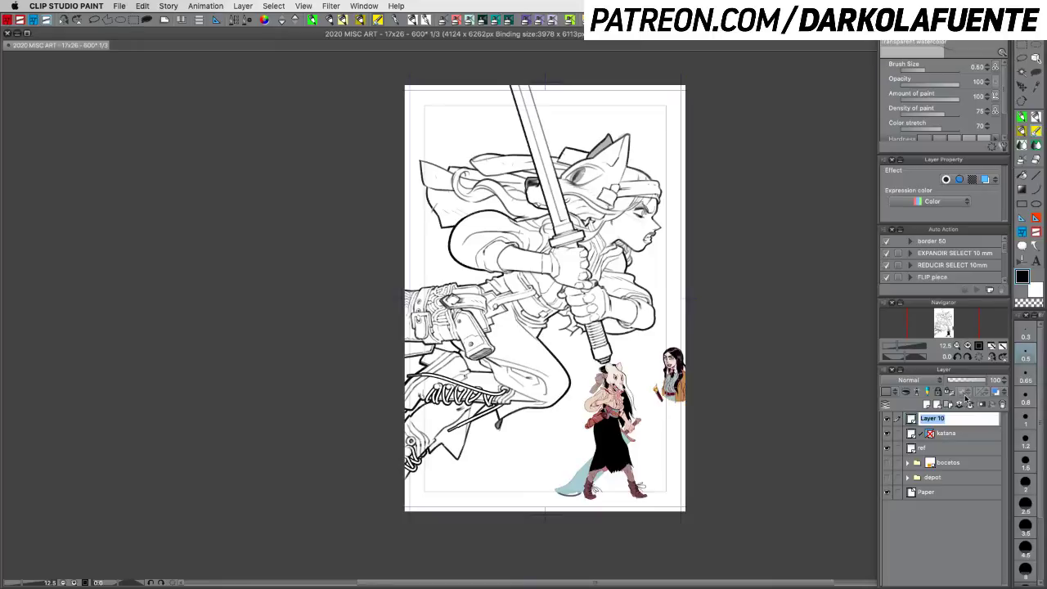
pyautogui.write('grays')
pyautogui.press('Return')
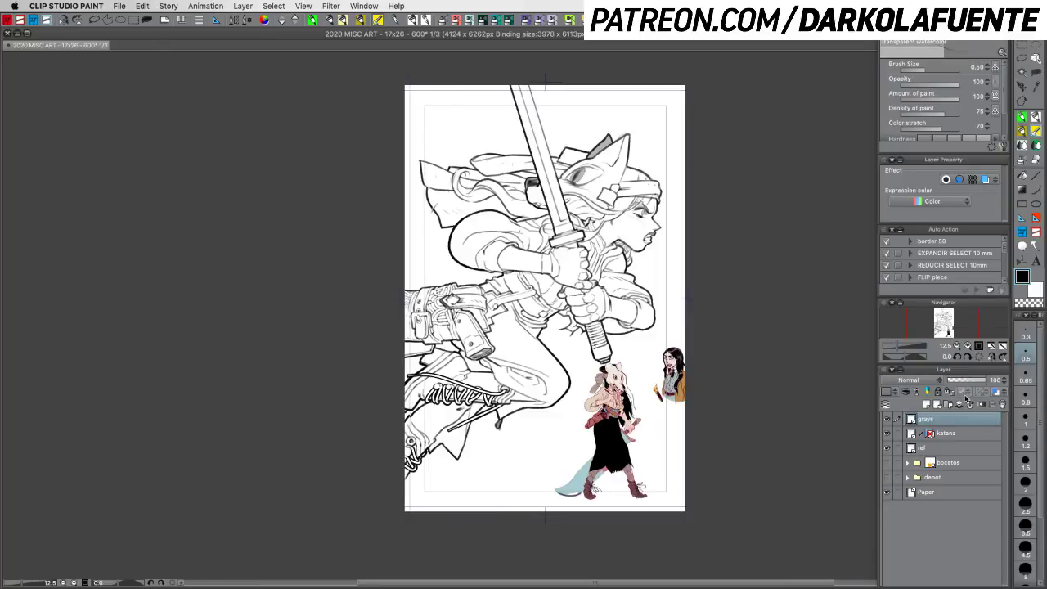
pyautogui.click(965, 380)
# Step: Add a layer named medias directly above the katana layer and save the file
pyautogui.click(963, 435)
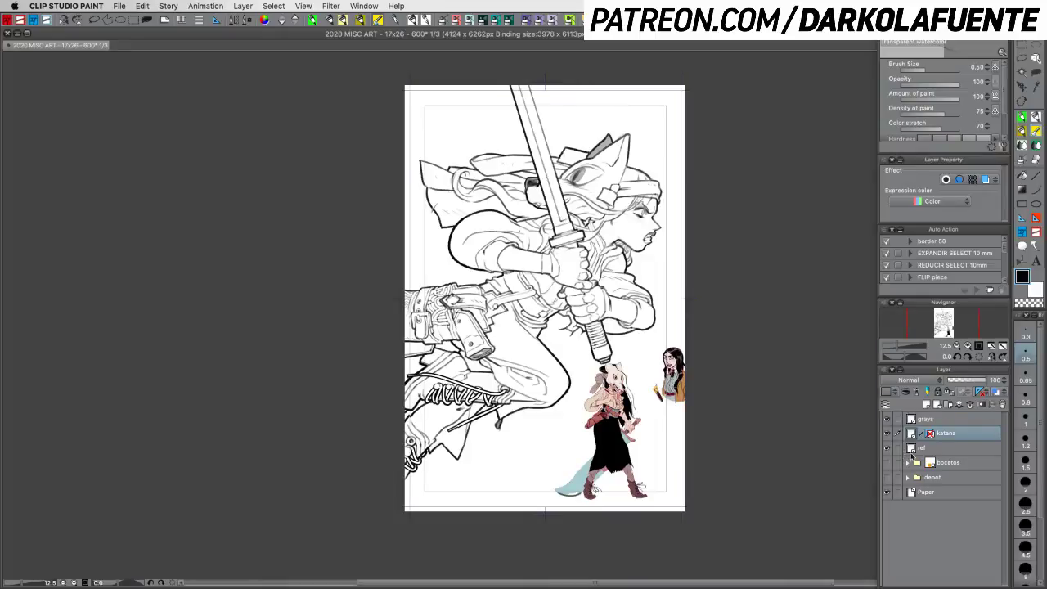
pyautogui.click(930, 406)
pyautogui.doubleClick(939, 435)
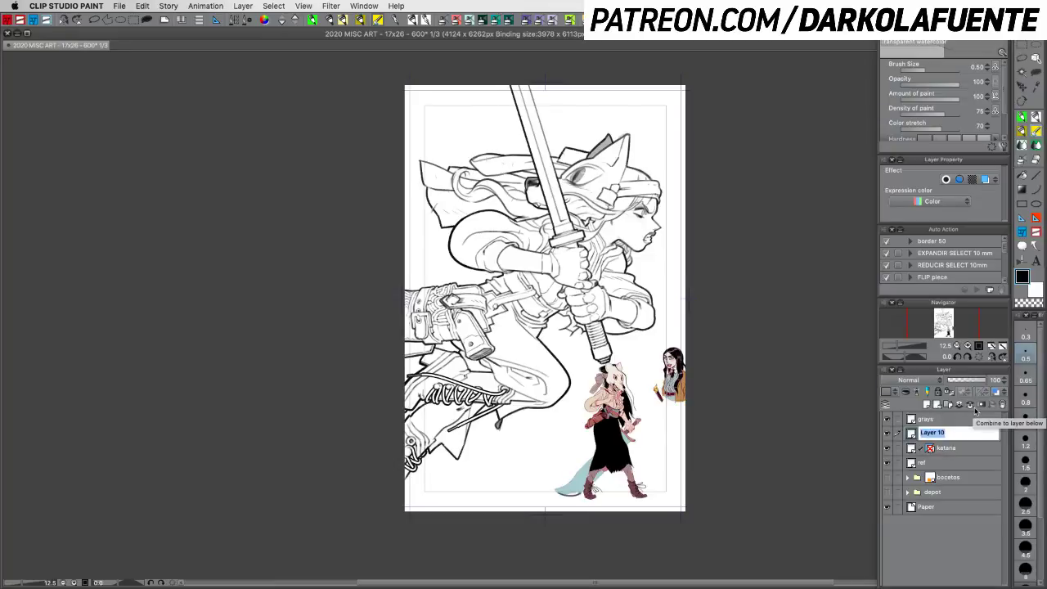
pyautogui.press('BackSpace')
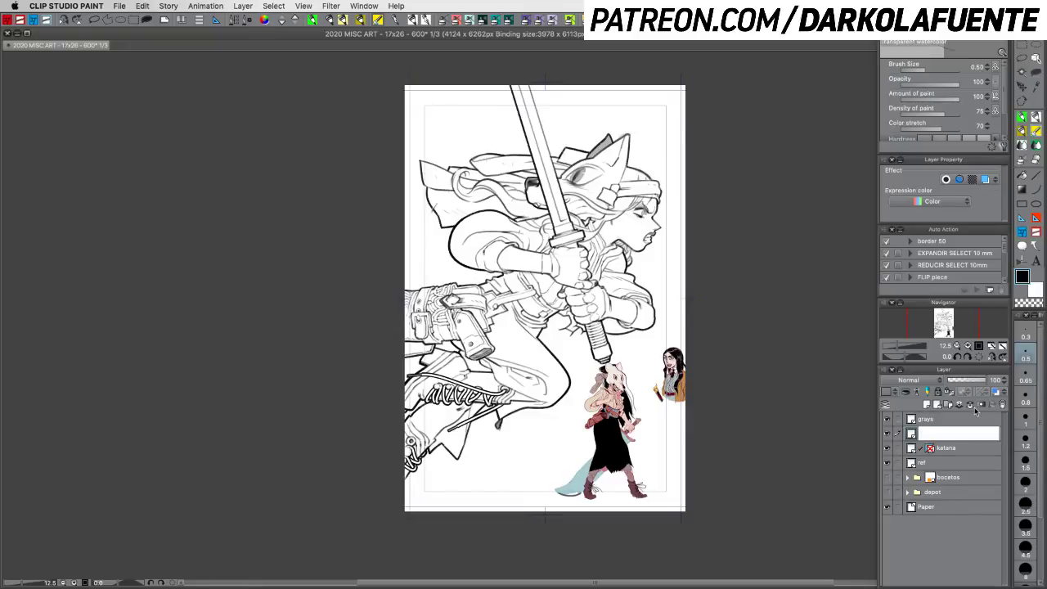
pyautogui.write('medias')
pyautogui.press('Return')
pyautogui.press('super+s')
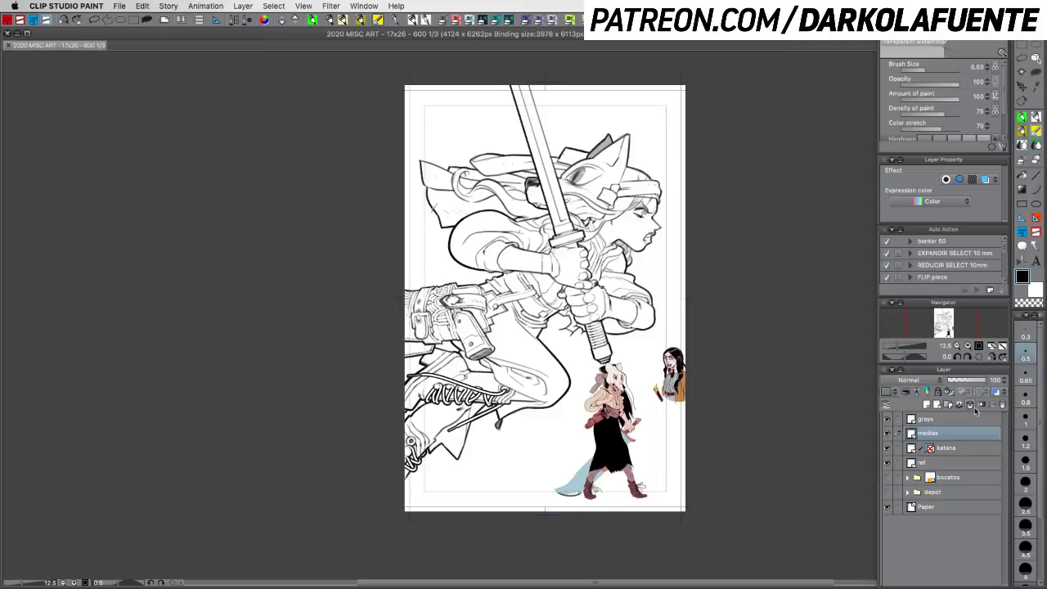
# Step: Hide the ref layer and lasso-fill the streaming lock's curled tip in black on the grays layer
pyautogui.click(887, 463)
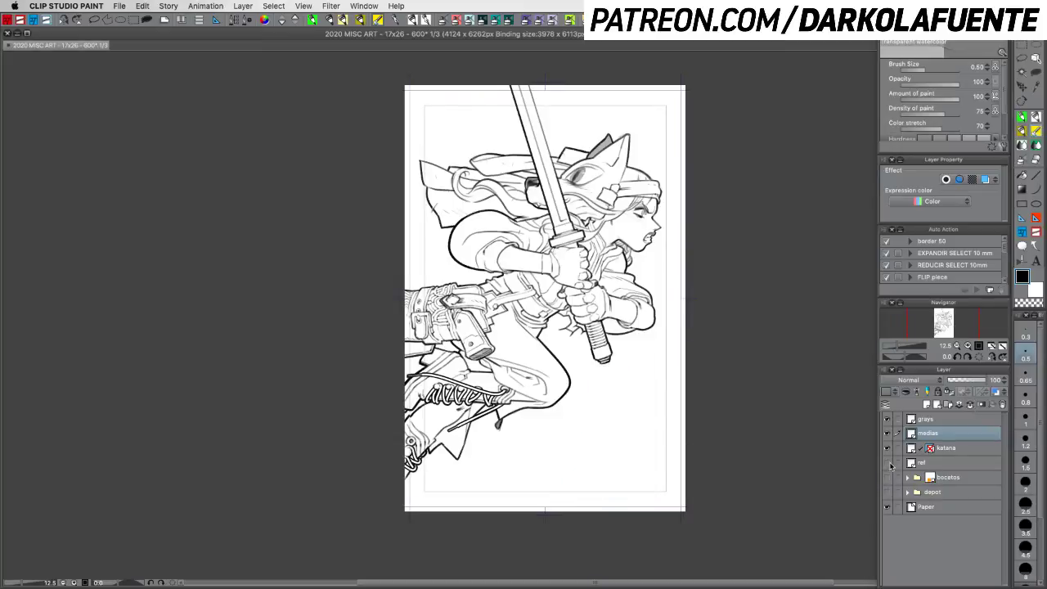
pyautogui.click(943, 422)
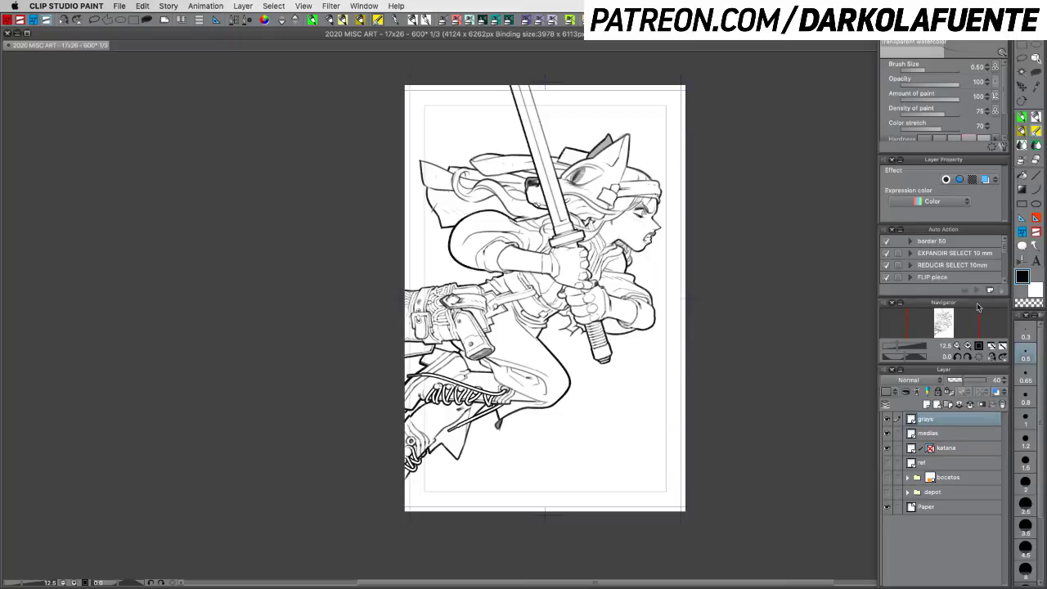
pyautogui.click(969, 346)
pyautogui.moveTo(651, 343); pyautogui.dragTo(680, 509)
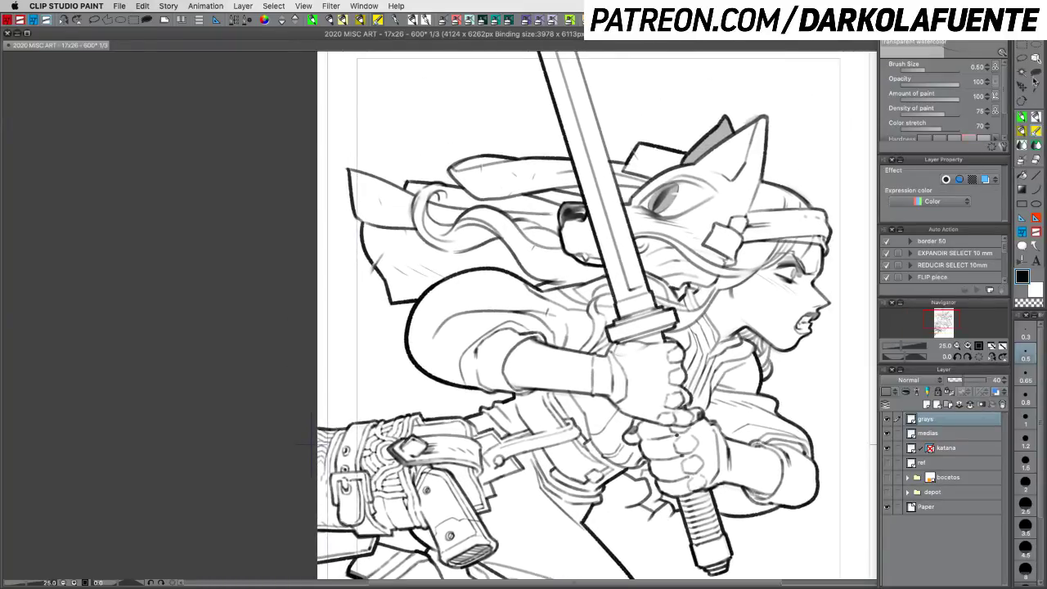
pyautogui.click(1035, 74)
pyautogui.moveTo(769, 315)
pyautogui.mouseDown()
pyautogui.moveTo(760, 261)
pyautogui.moveTo(823, 316)
pyautogui.mouseUp()
pyautogui.moveTo(463, 270)
pyautogui.mouseDown()
pyautogui.moveTo(452, 294)
pyautogui.moveTo(477, 286)
pyautogui.moveTo(460, 319)
pyautogui.moveTo(457, 289)
pyautogui.moveTo(491, 301)
pyautogui.moveTo(528, 281)
pyautogui.moveTo(528, 315)
pyautogui.moveTo(496, 333)
pyautogui.moveTo(482, 309)
pyautogui.moveTo(521, 313)
pyautogui.moveTo(542, 298)
pyautogui.moveTo(530, 293)
pyautogui.mouseUp()
pyautogui.hotkey('shift', 'space')
pyautogui.moveTo(671, 246)
pyautogui.mouseDown()
pyautogui.moveTo(685, 331)
pyautogui.moveTo(627, 476)
pyautogui.moveTo(601, 402)
pyautogui.mouseUp()
pyautogui.press('space')
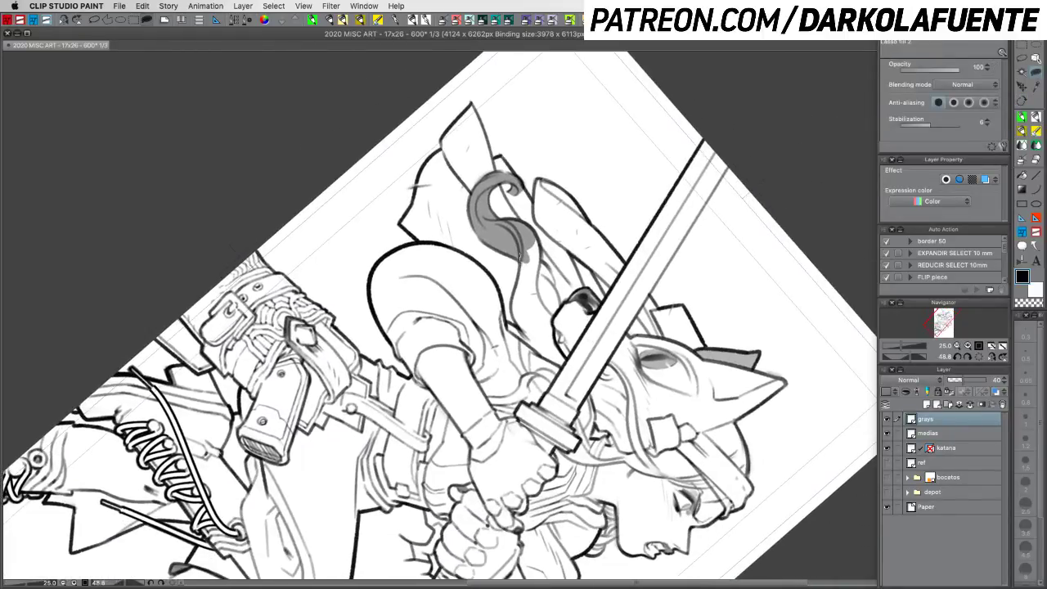
# Step: Lasso-fill the rest of the streaming hair lock on the grays layer, from the curl up to the mask's muzzle
pyautogui.moveTo(513, 309)
pyautogui.mouseDown()
pyautogui.moveTo(522, 331)
pyautogui.moveTo(558, 296)
pyautogui.moveTo(538, 243)
pyautogui.mouseUp()
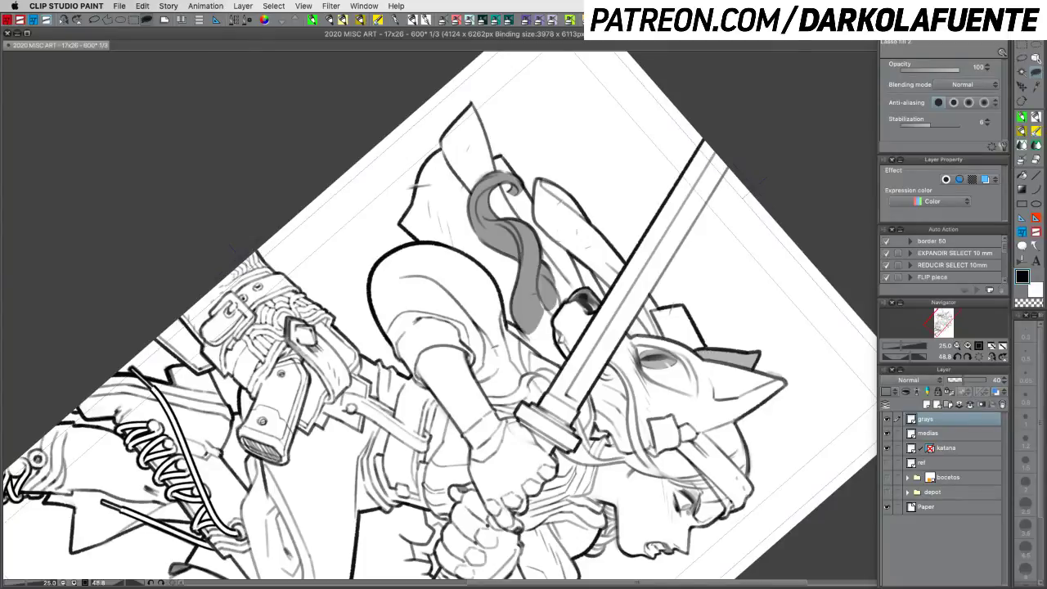
pyautogui.moveTo(542, 320)
pyautogui.mouseDown()
pyautogui.moveTo(549, 303)
pyautogui.moveTo(553, 318)
pyautogui.moveTo(532, 345)
pyautogui.moveTo(542, 350)
pyautogui.moveTo(553, 324)
pyautogui.mouseUp()
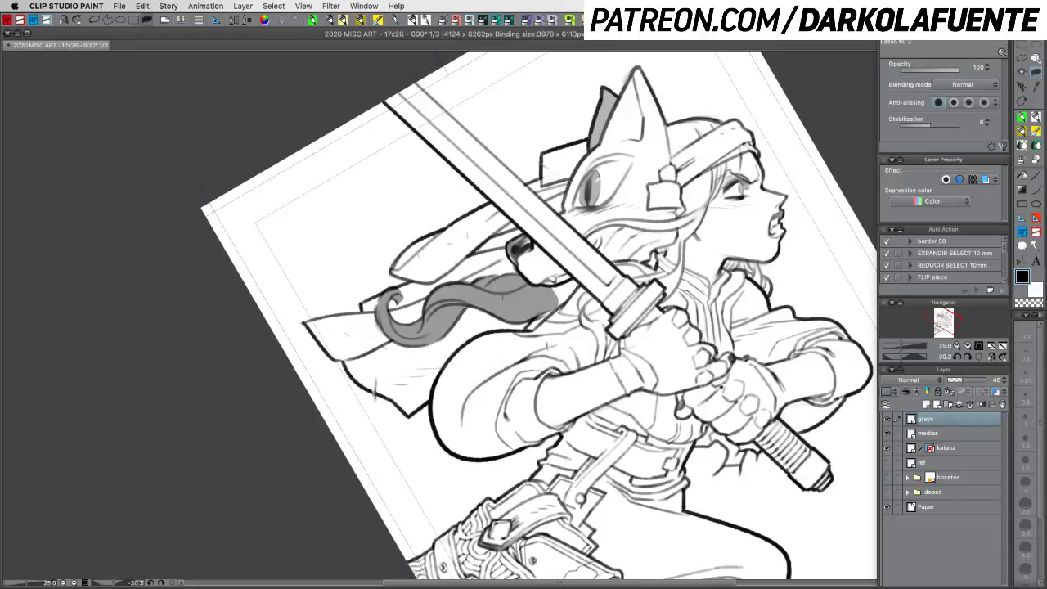
pyautogui.moveTo(548, 283)
pyautogui.mouseDown()
pyautogui.moveTo(568, 301)
pyautogui.moveTo(500, 373)
pyautogui.mouseUp()
pyautogui.moveTo(658, 414); pyautogui.dragTo(656, 364)
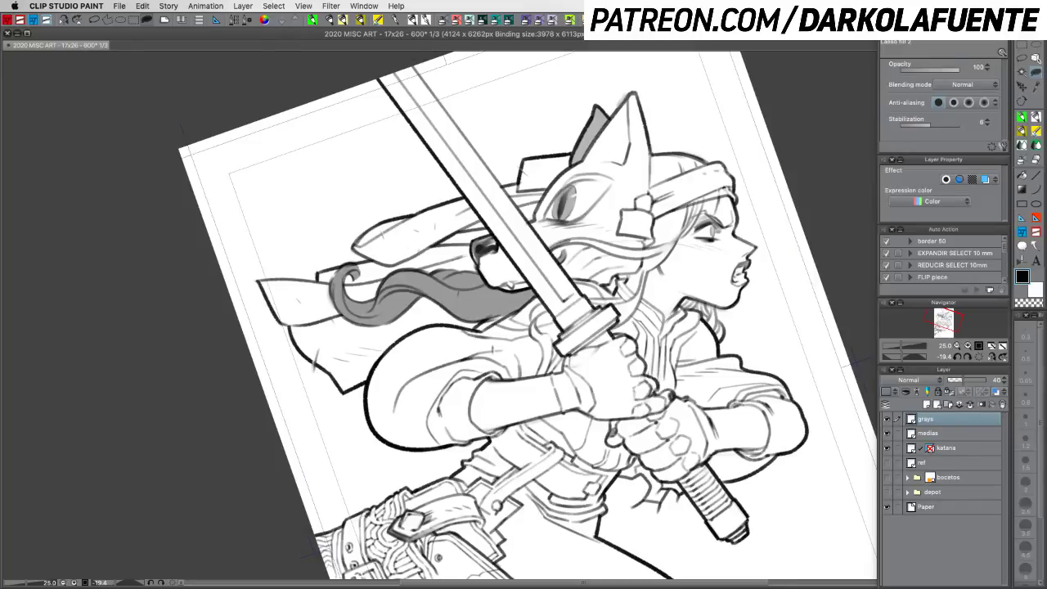
# Step: Fill the strand crossing the mask's cheek and the hair beside the face below the headband on the grays layer
pyautogui.moveTo(560, 243); pyautogui.dragTo(501, 229)
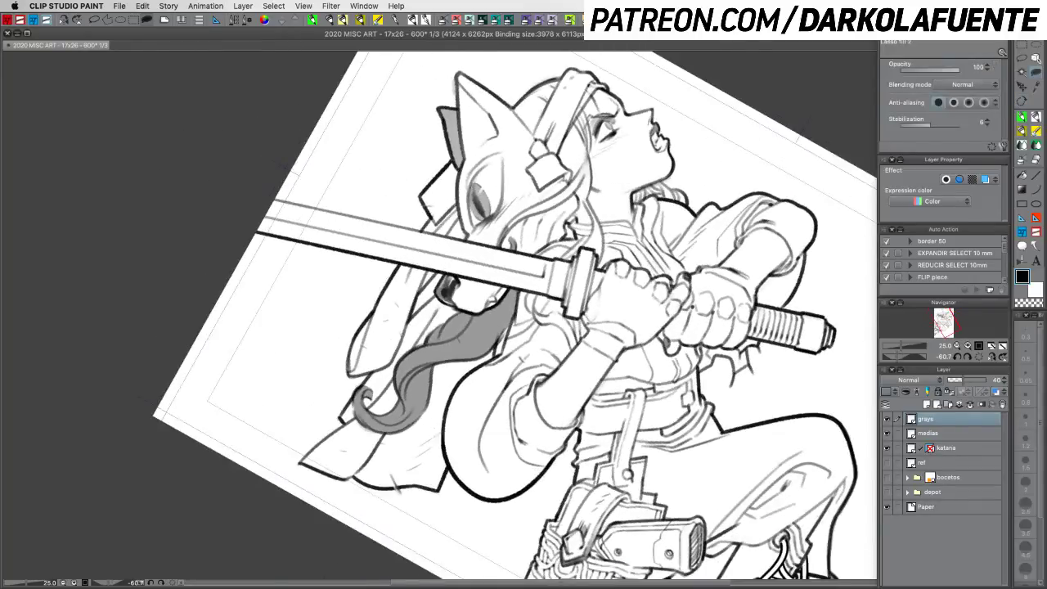
pyautogui.moveTo(570, 182)
pyautogui.mouseDown()
pyautogui.moveTo(581, 170)
pyautogui.moveTo(568, 200)
pyautogui.mouseUp()
pyautogui.moveTo(517, 221); pyautogui.dragTo(506, 232)
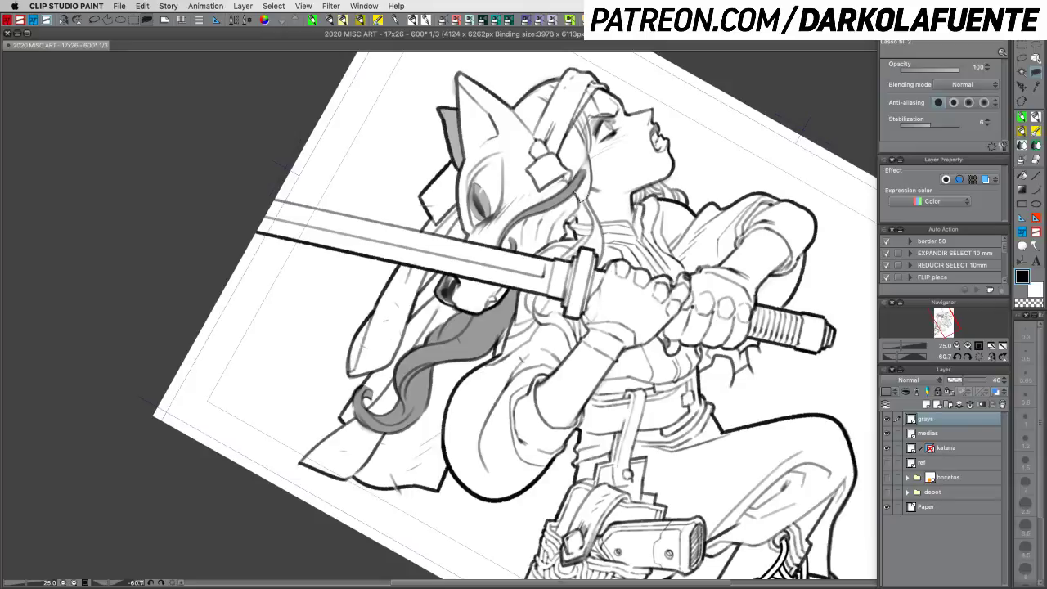
pyautogui.moveTo(591, 185); pyautogui.dragTo(583, 154)
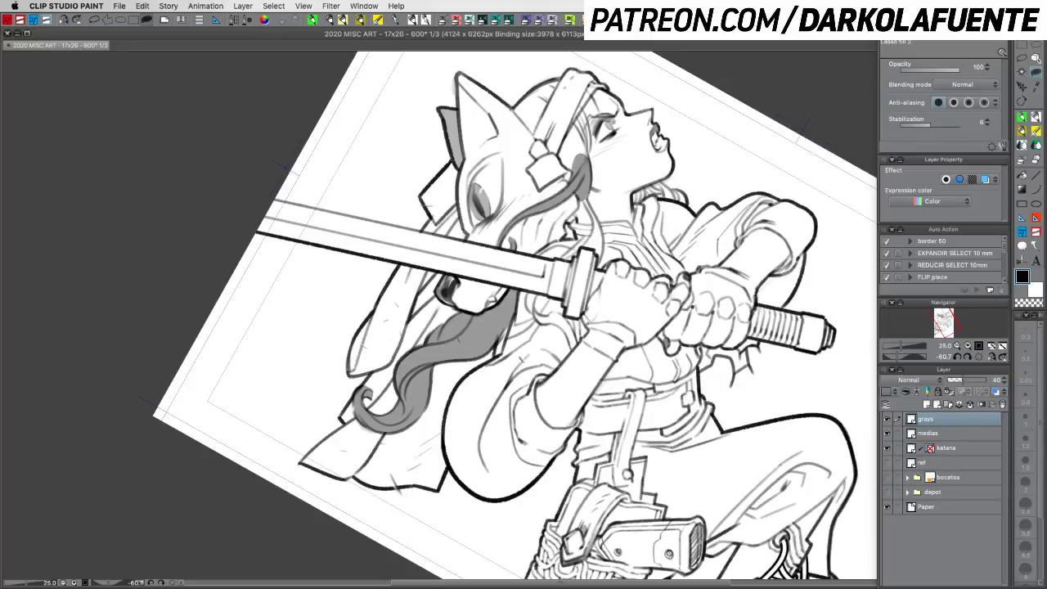
pyautogui.moveTo(559, 153); pyautogui.dragTo(602, 87)
pyautogui.moveTo(598, 137); pyautogui.dragTo(561, 160)
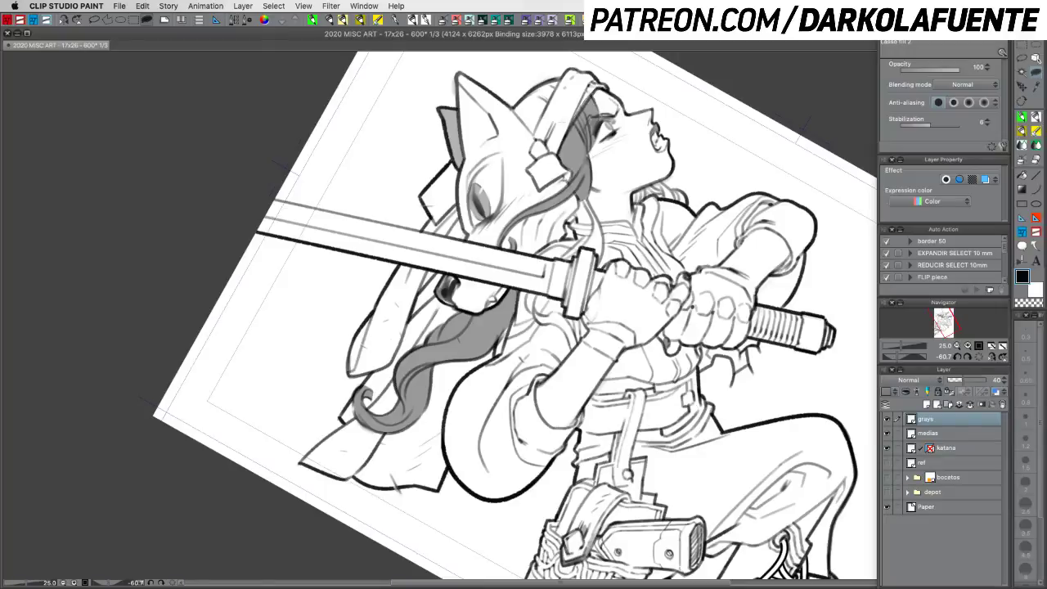
# Step: Refine the grey hair fill around the fringe and eye, undoing poor fills and trimming with transparent colour
pyautogui.hotkey('shift', 'space')
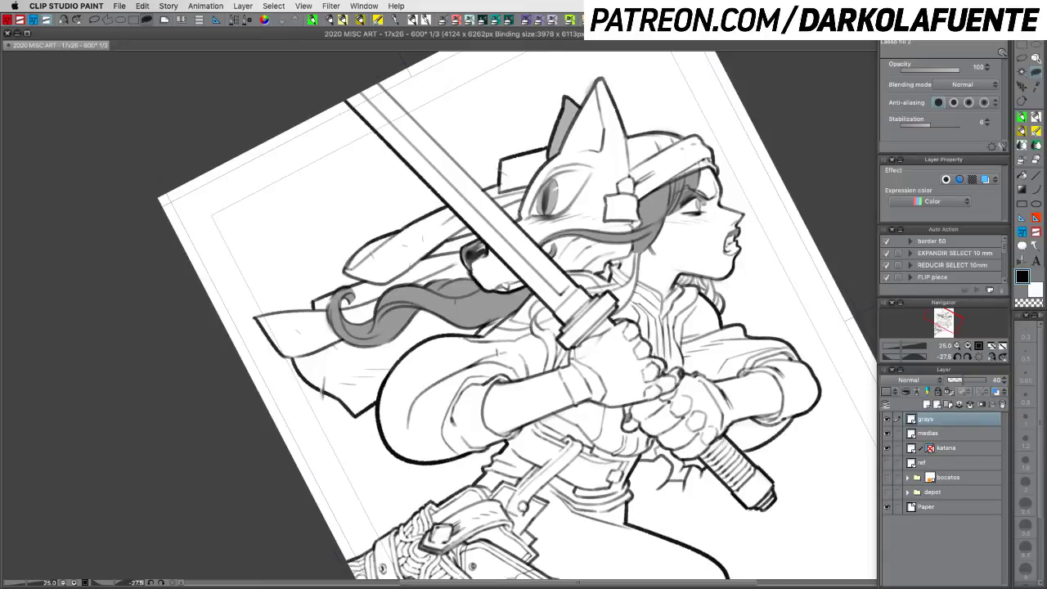
pyautogui.moveTo(696, 195)
pyautogui.mouseDown()
pyautogui.moveTo(662, 229)
pyautogui.moveTo(697, 184)
pyautogui.mouseUp()
pyautogui.press('super+z')
pyautogui.moveTo(661, 234); pyautogui.dragTo(699, 178)
pyautogui.press('super+z')
pyautogui.moveTo(659, 234)
pyautogui.mouseDown()
pyautogui.moveTo(695, 196)
pyautogui.moveTo(661, 234)
pyautogui.mouseUp()
pyautogui.press('c')
pyautogui.moveTo(658, 190)
pyautogui.mouseDown()
pyautogui.moveTo(700, 170)
pyautogui.moveTo(684, 160)
pyautogui.mouseUp()
pyautogui.press('c')
# Step: Fill the hair on top of the head between the mask's ear and the headband, trimming stray areas with transparent colour
pyautogui.moveTo(656, 130)
pyautogui.mouseDown()
pyautogui.moveTo(627, 138)
pyautogui.moveTo(627, 171)
pyautogui.moveTo(682, 136)
pyautogui.mouseUp()
pyautogui.press('c')
pyautogui.press('super+z')
pyautogui.press('c')
pyautogui.moveTo(630, 172)
pyautogui.mouseDown()
pyautogui.moveTo(647, 165)
pyautogui.moveTo(633, 147)
pyautogui.moveTo(690, 139)
pyautogui.moveTo(632, 172)
pyautogui.mouseUp()
pyautogui.press('c')
pyautogui.press('c')
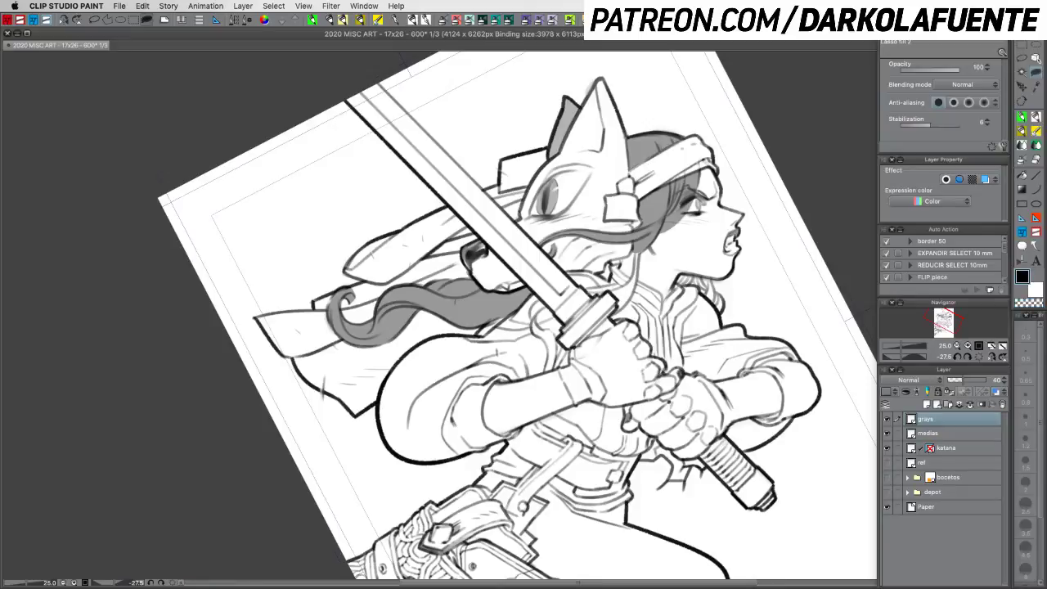
pyautogui.moveTo(628, 170)
pyautogui.mouseDown()
pyautogui.moveTo(659, 154)
pyautogui.moveTo(638, 174)
pyautogui.mouseUp()
# Step: Fill the thin lock hanging beside the neck down to the sword's guard on the grays layer
pyautogui.click(967, 345)
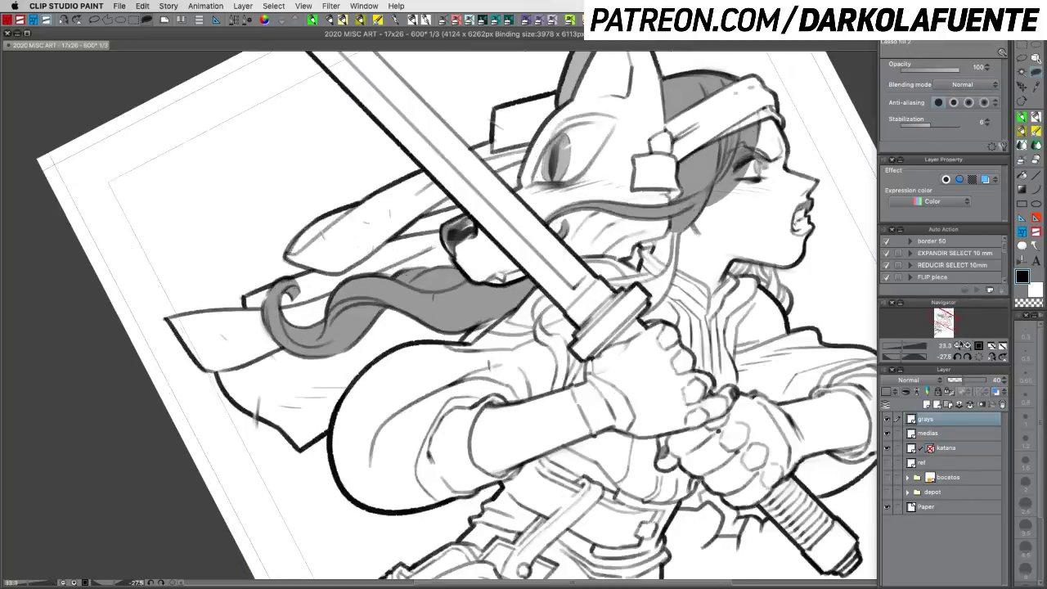
pyautogui.moveTo(750, 400); pyautogui.dragTo(675, 393)
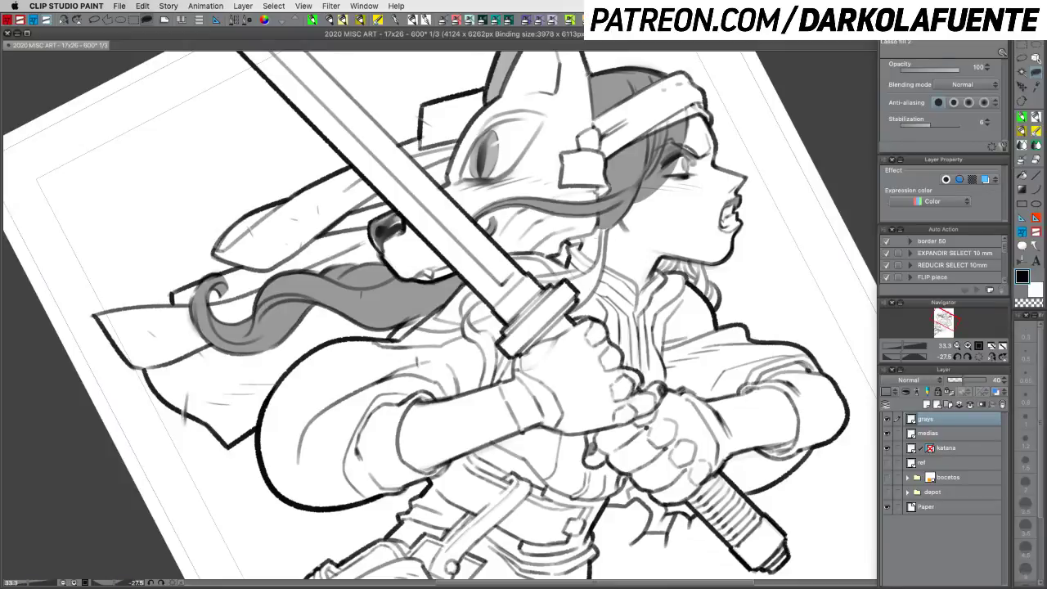
pyautogui.moveTo(602, 228)
pyautogui.mouseDown()
pyautogui.moveTo(599, 264)
pyautogui.moveTo(605, 229)
pyautogui.mouseUp()
pyautogui.moveTo(593, 270); pyautogui.dragTo(576, 278)
pyautogui.moveTo(582, 275)
pyautogui.mouseDown()
pyautogui.moveTo(563, 283)
pyautogui.moveTo(588, 301)
pyautogui.moveTo(604, 259)
pyautogui.mouseUp()
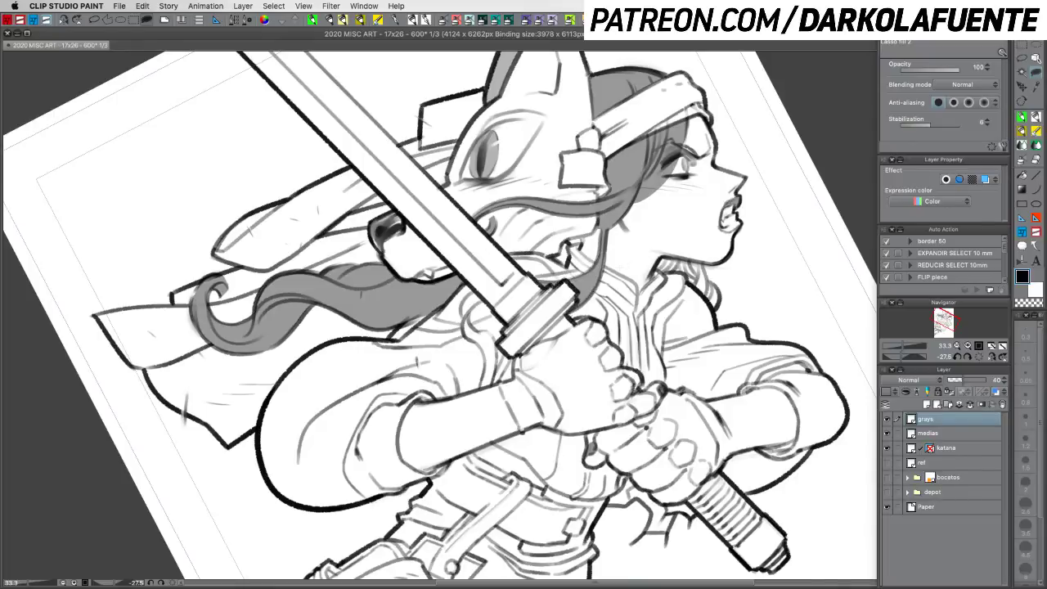
pyautogui.moveTo(540, 276)
pyautogui.mouseDown()
pyautogui.moveTo(595, 254)
pyautogui.moveTo(540, 278)
pyautogui.moveTo(574, 231)
pyautogui.moveTo(541, 195)
pyautogui.mouseUp()
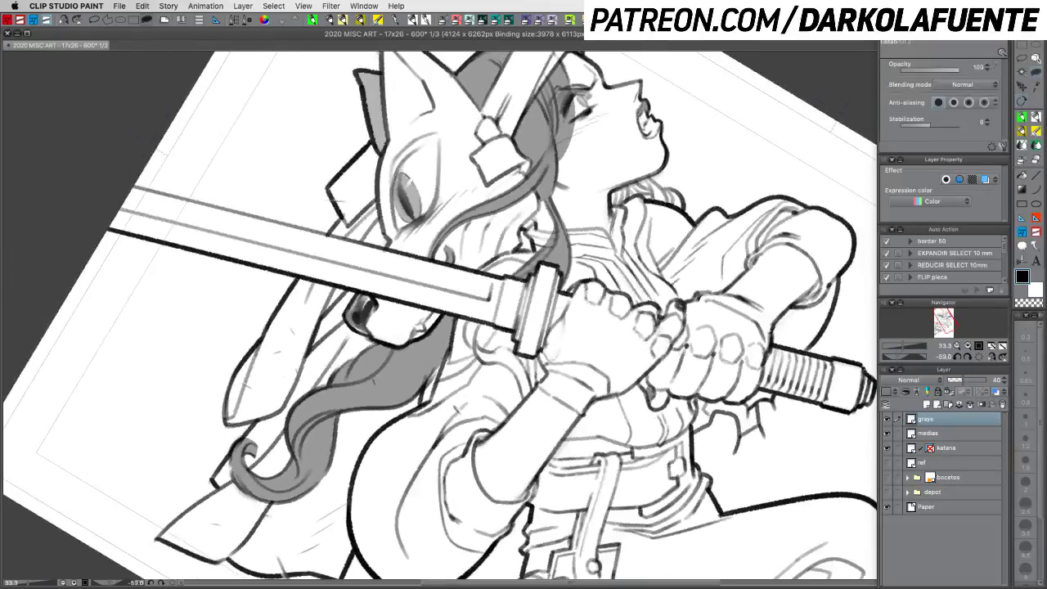
# Step: Fill the small hair curl below the sword's guard on the grays layer and touch up its edges with the transparent watercolor brush
pyautogui.moveTo(563, 322); pyautogui.dragTo(622, 280)
pyautogui.moveTo(531, 279)
pyautogui.mouseDown()
pyautogui.moveTo(524, 297)
pyautogui.moveTo(538, 310)
pyautogui.moveTo(536, 282)
pyautogui.moveTo(563, 304)
pyautogui.moveTo(562, 319)
pyautogui.moveTo(535, 299)
pyautogui.moveTo(529, 309)
pyautogui.moveTo(541, 286)
pyautogui.moveTo(556, 321)
pyautogui.mouseUp()
pyautogui.press('c')
pyautogui.press('c')
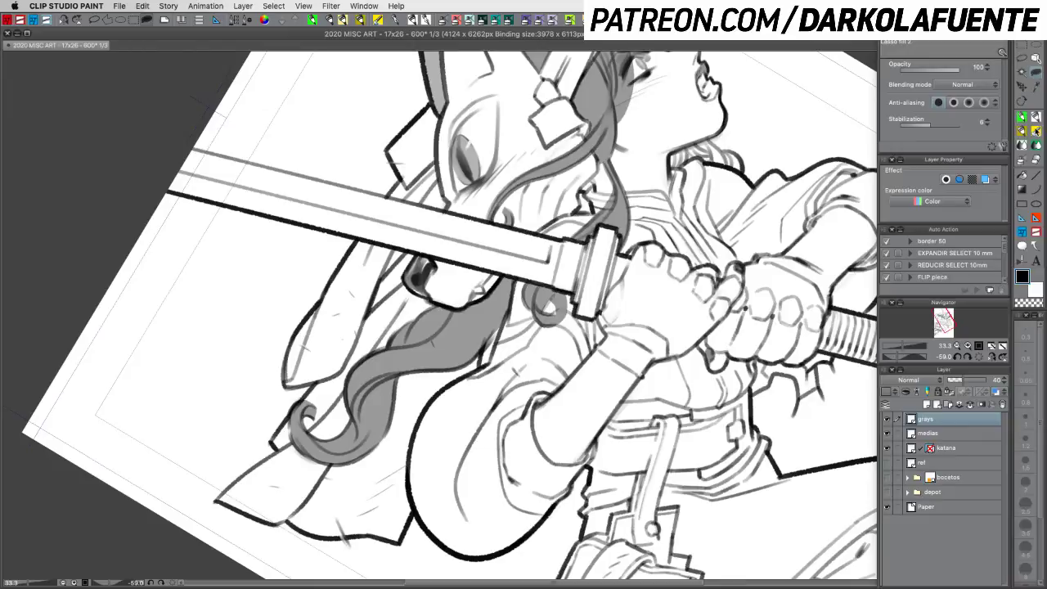
pyautogui.click(1037, 133)
pyautogui.moveTo(644, 270); pyautogui.dragTo(652, 335)
pyautogui.moveTo(607, 232); pyautogui.dragTo(618, 253)
pyautogui.press('c')
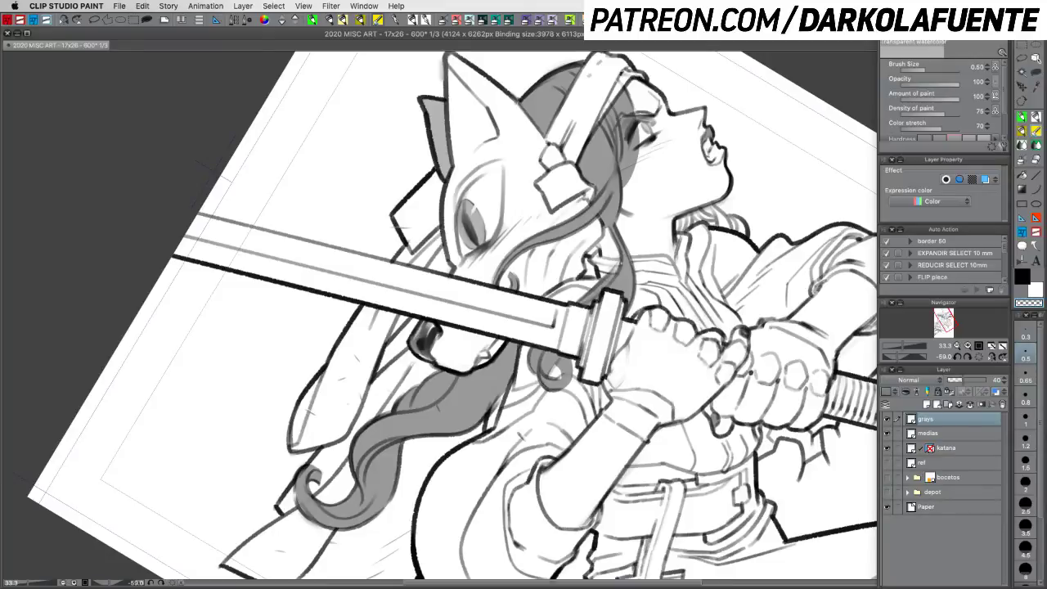
# Step: Refine the grey hair edge beside the eye and cheek with brush size 0.5, undoing poor strokes
pyautogui.press('c')
pyautogui.moveTo(641, 135); pyautogui.dragTo(626, 192)
pyautogui.press('super+z')
pyautogui.moveTo(639, 148); pyautogui.dragTo(626, 198)
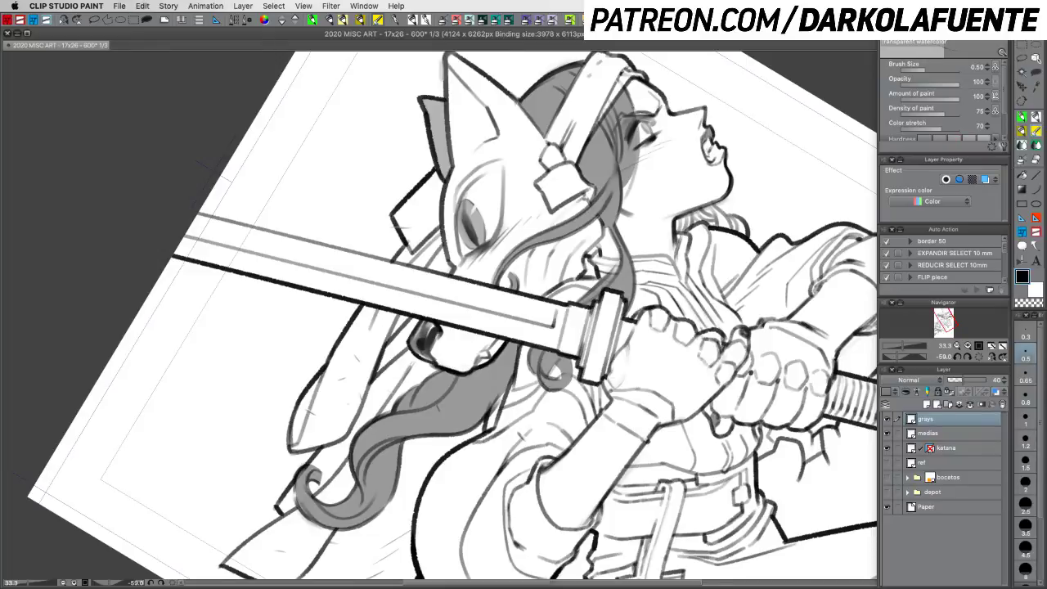
pyautogui.press('c')
pyautogui.press('c')
pyautogui.press('c')
pyautogui.moveTo(633, 167); pyautogui.dragTo(627, 185)
pyautogui.press('super+z')
pyautogui.moveTo(683, 141); pyautogui.dragTo(735, 237)
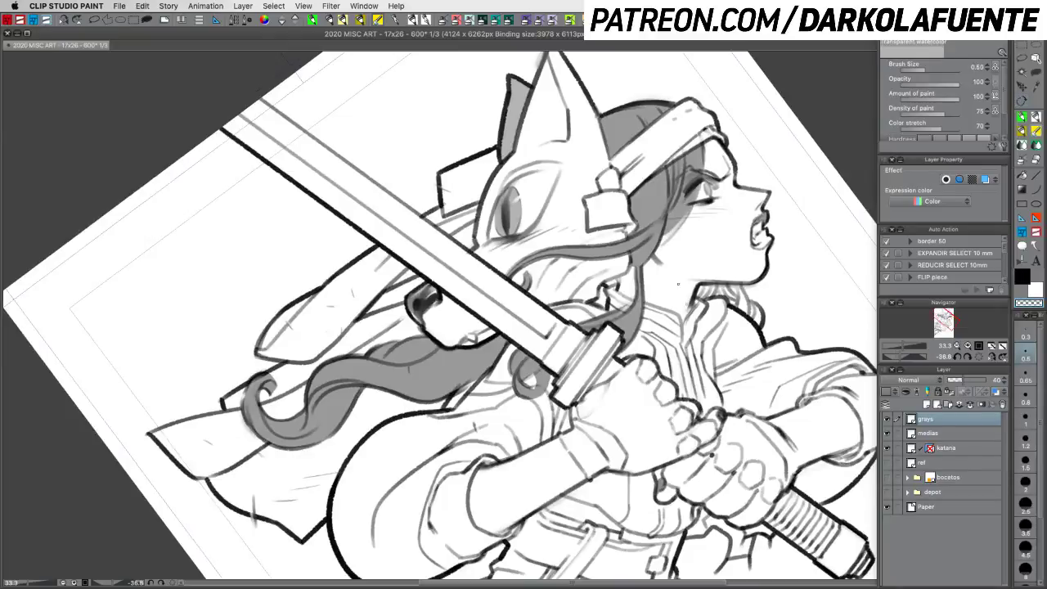
# Step: Rework the grey strand running from the temple towards the jaw with brush size 0.65, alternating black and transparent colour
pyautogui.click(1027, 380)
pyautogui.click(1022, 277)
pyautogui.press('c')
pyautogui.moveTo(689, 172); pyautogui.dragTo(658, 231)
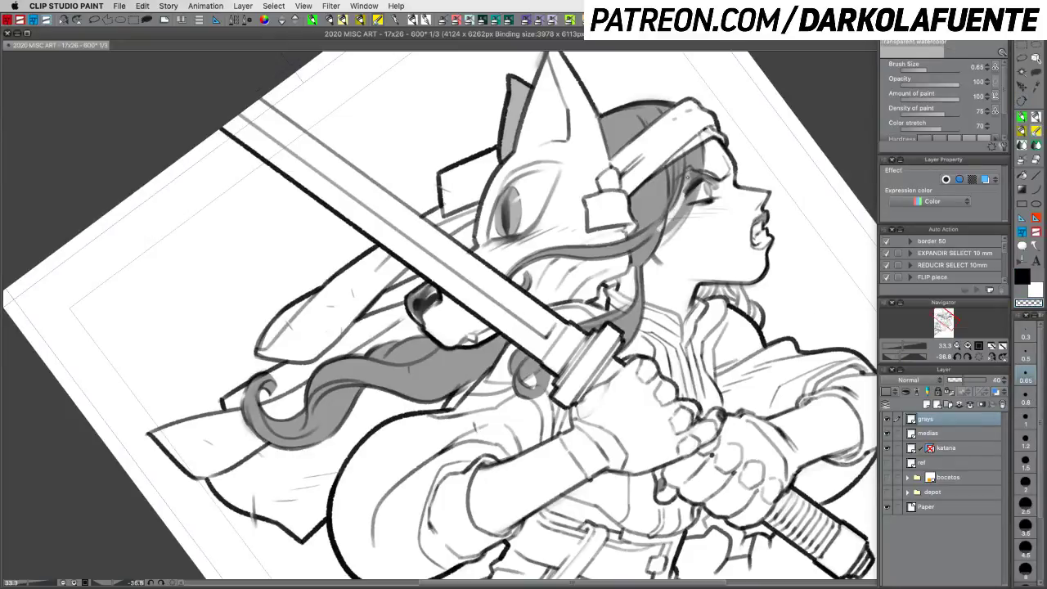
pyautogui.moveTo(688, 181); pyautogui.dragTo(656, 236)
pyautogui.press('c')
pyautogui.press('c')
pyautogui.moveTo(689, 193); pyautogui.dragTo(666, 230)
pyautogui.press('super+z')
# Step: Retouch the fringe between the headband and the eye with black and transparent colour, undoing poor strokes
pyautogui.press('c')
pyautogui.press('c')
pyautogui.moveTo(705, 146); pyautogui.dragTo(692, 201)
pyautogui.press('super+z')
pyautogui.press('c')
pyautogui.press('super+z')
pyautogui.moveTo(705, 149); pyautogui.dragTo(702, 169)
pyautogui.press('c')
pyautogui.press('c')
pyautogui.press('r')
pyautogui.moveTo(698, 188); pyautogui.dragTo(728, 309)
pyautogui.press('c')
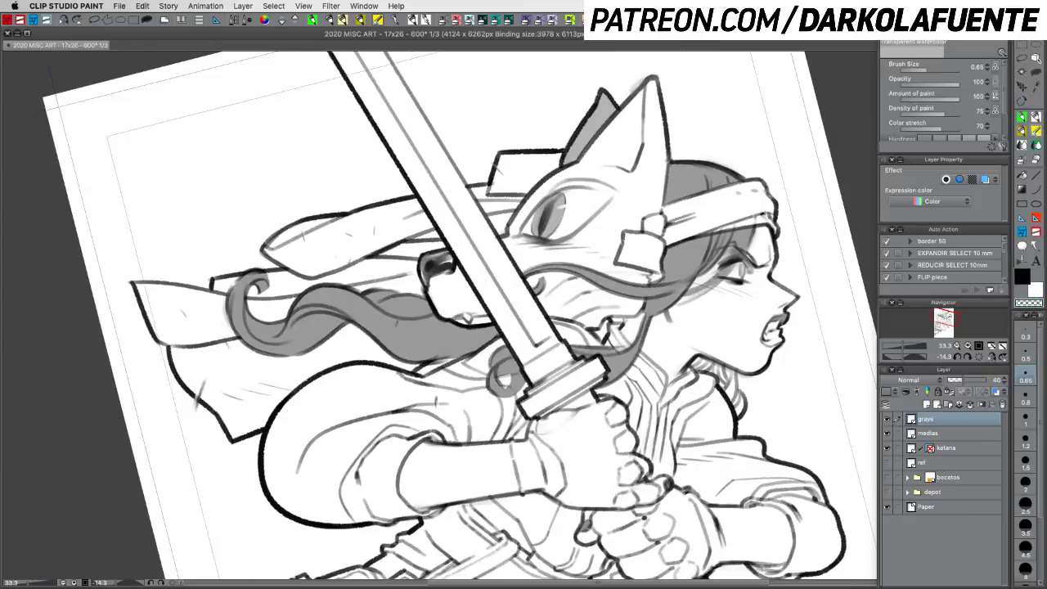
# Step: Touch up the flowing lock and its curled end with the 0.65 brush, undoing a poor stroke, and save the illustration
pyautogui.press('c')
pyautogui.moveTo(715, 304); pyautogui.dragTo(779, 267)
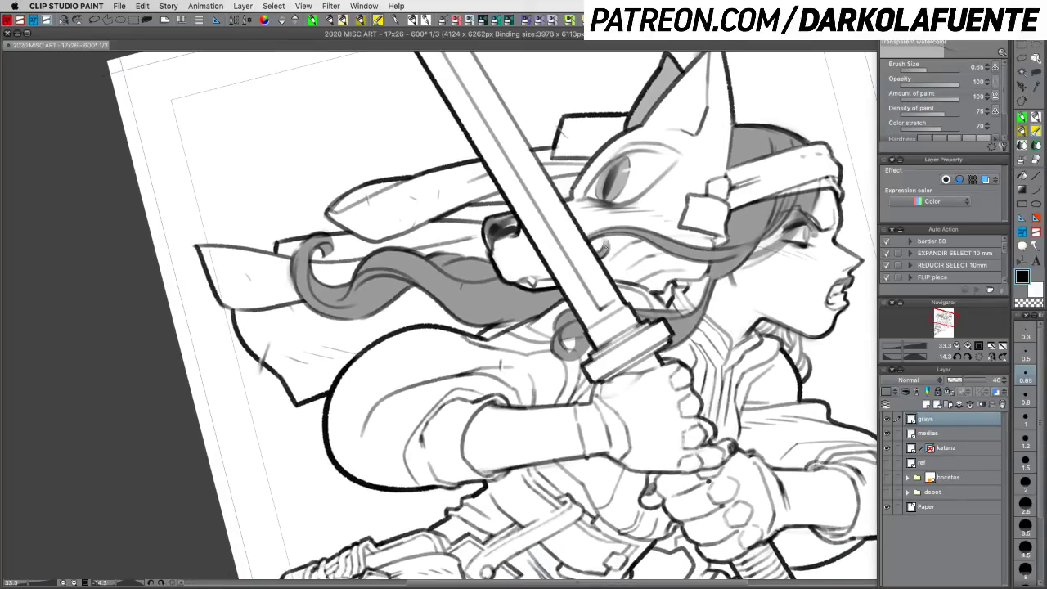
pyautogui.moveTo(530, 369); pyautogui.dragTo(550, 355)
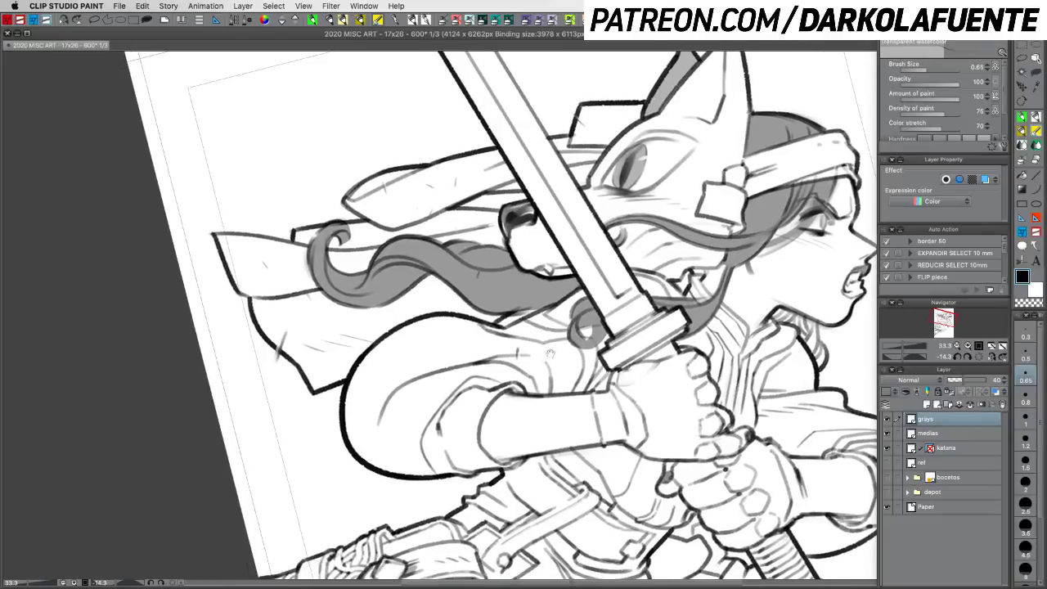
pyautogui.moveTo(656, 355); pyautogui.dragTo(659, 303)
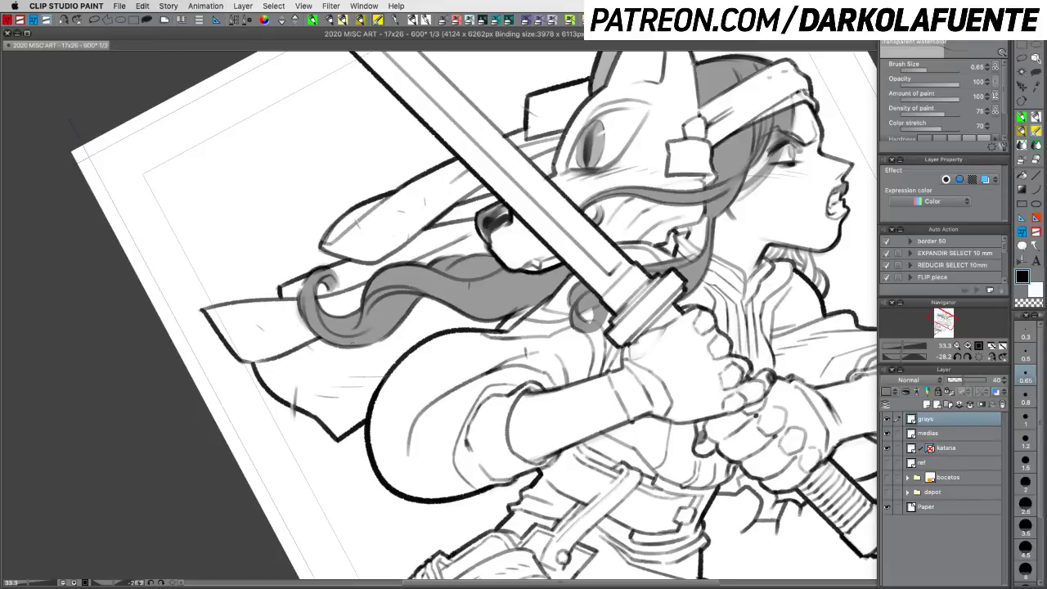
pyautogui.moveTo(359, 347); pyautogui.dragTo(375, 344)
pyautogui.moveTo(307, 279)
pyautogui.mouseDown()
pyautogui.moveTo(299, 300)
pyautogui.moveTo(336, 333)
pyautogui.mouseUp()
pyautogui.press('c')
pyautogui.press('super+z')
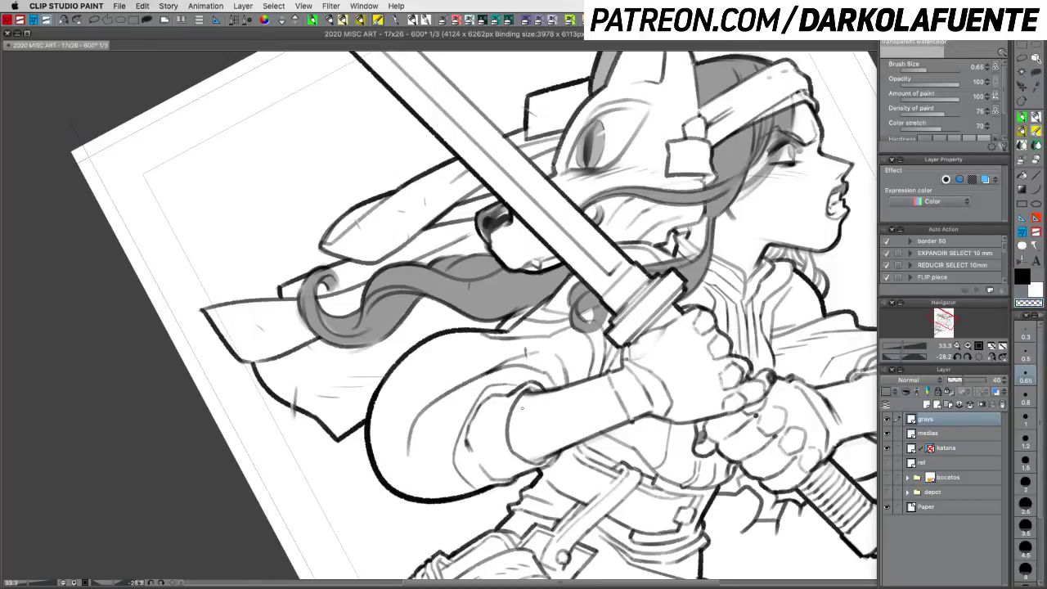
pyautogui.press('super+s')
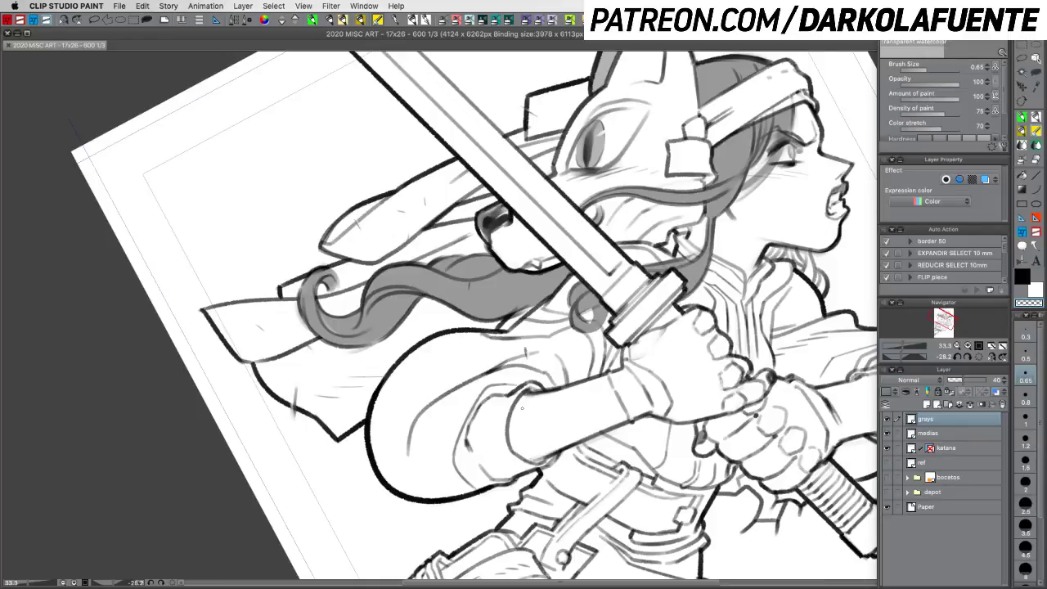
# Step: Touch up the flowing lock's inner area and the small curl beside the sword's guard, and save the illustration
pyautogui.moveTo(453, 258)
pyautogui.mouseDown()
pyautogui.moveTo(431, 318)
pyautogui.moveTo(458, 289)
pyautogui.moveTo(440, 308)
pyautogui.mouseUp()
pyautogui.press('c')
pyautogui.press('super+z')
pyautogui.press('super+z')
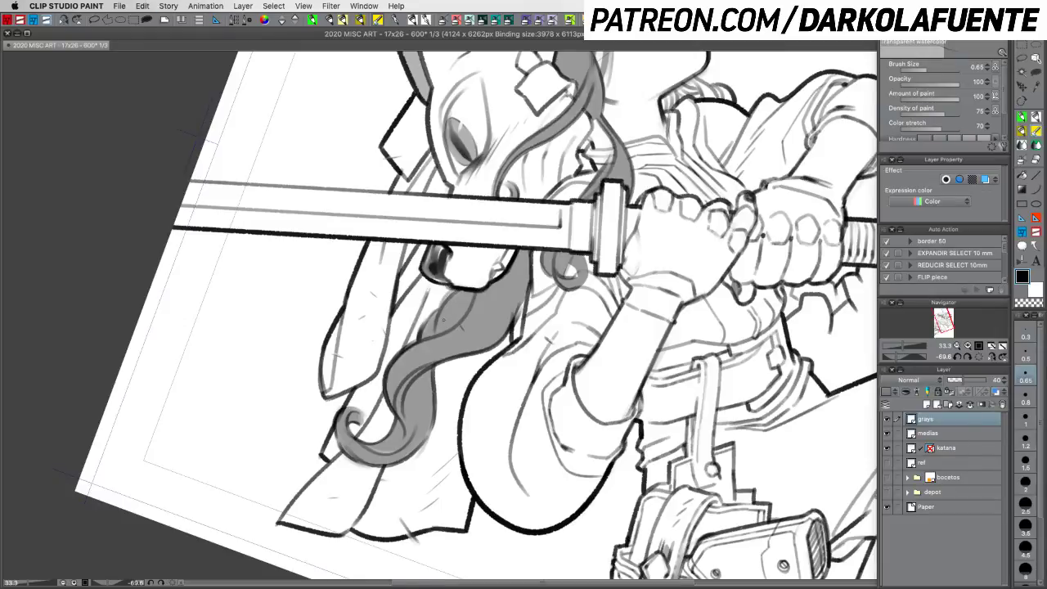
pyautogui.moveTo(572, 379); pyautogui.dragTo(532, 352)
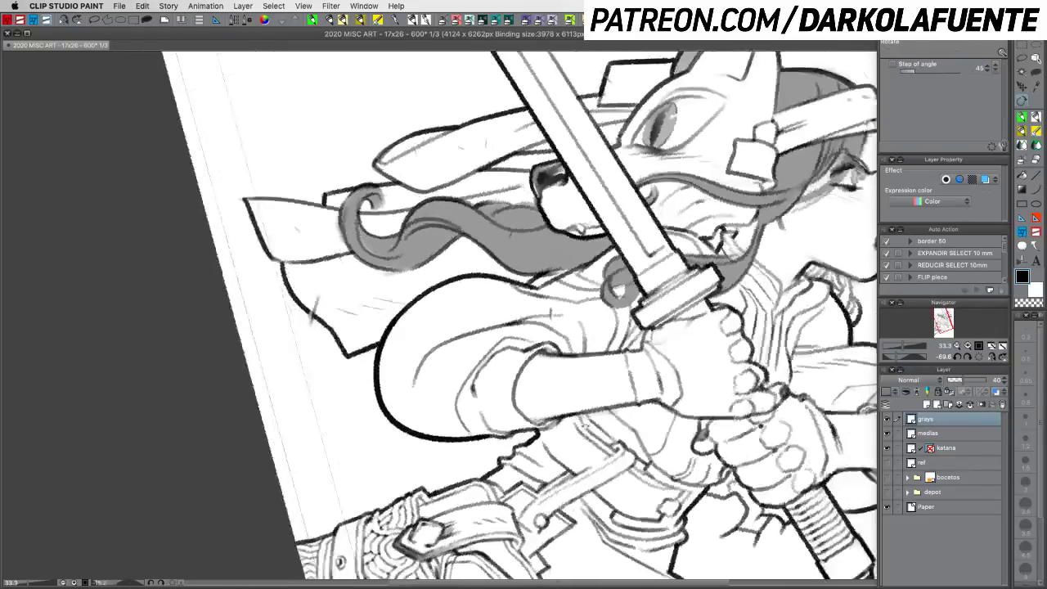
pyautogui.moveTo(644, 314); pyautogui.dragTo(642, 333)
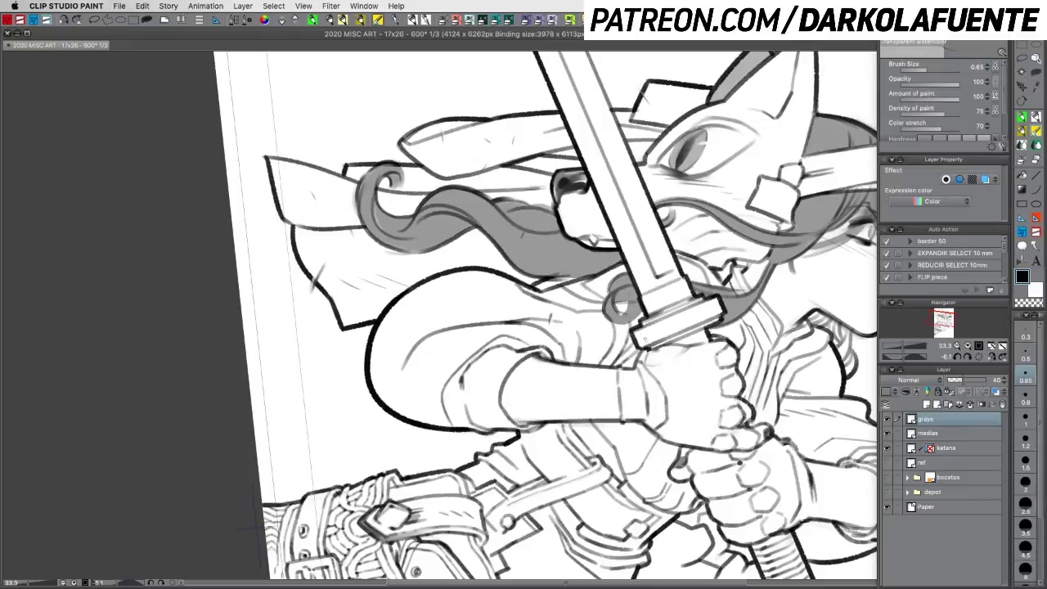
pyautogui.moveTo(656, 365); pyautogui.dragTo(591, 330)
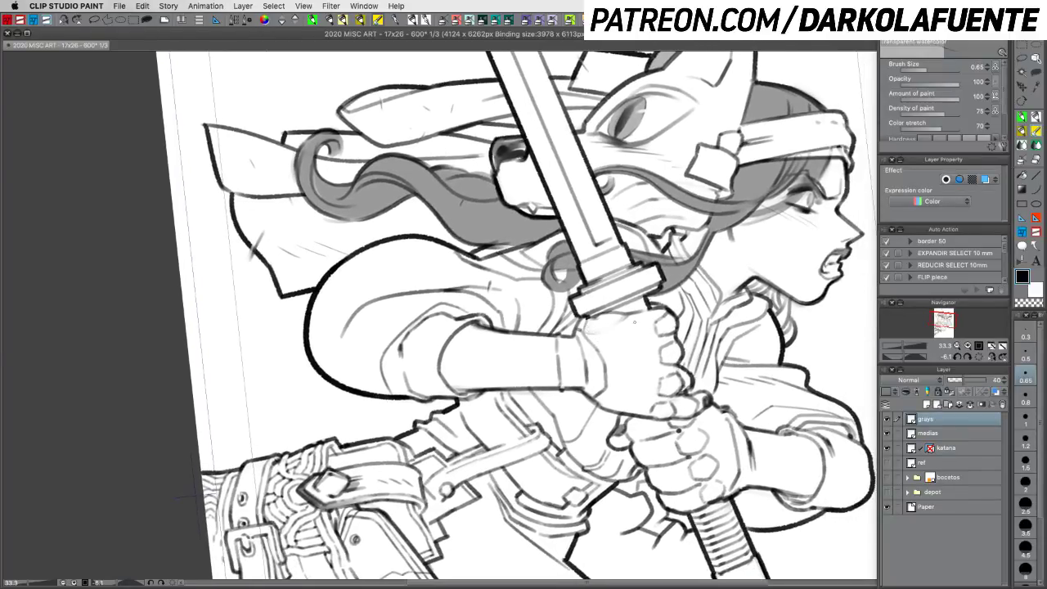
pyautogui.moveTo(567, 272); pyautogui.dragTo(553, 280)
pyautogui.moveTo(556, 247); pyautogui.dragTo(546, 263)
pyautogui.moveTo(692, 282); pyautogui.dragTo(688, 279)
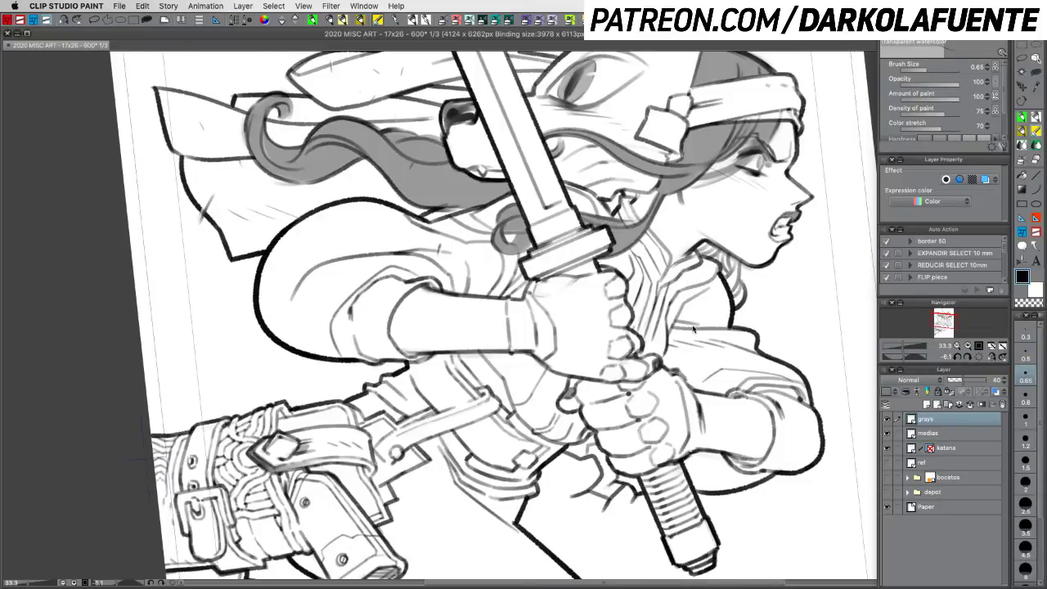
pyautogui.press('super+s')
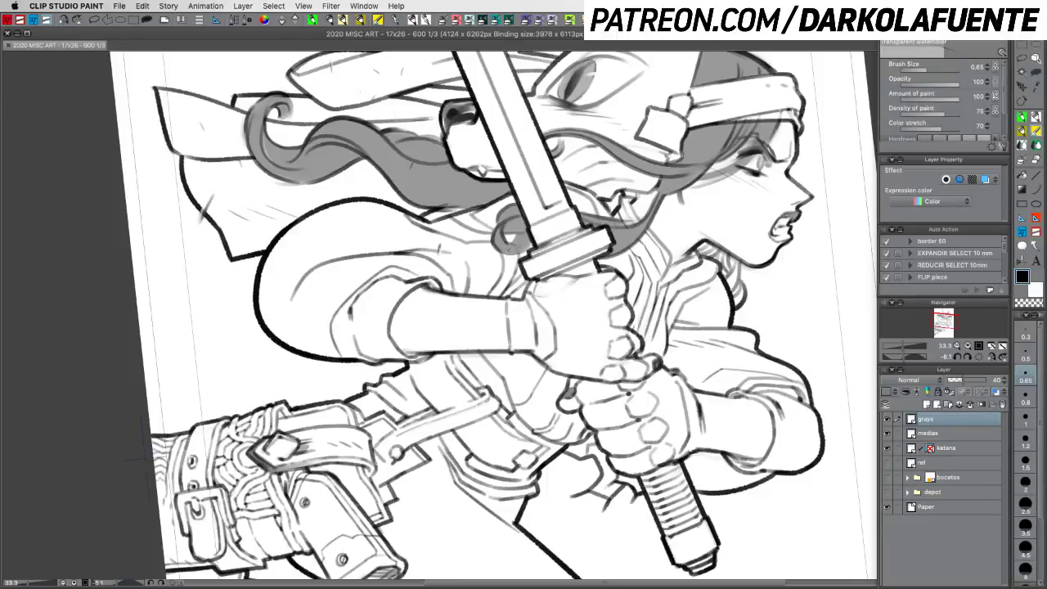
# Step: Shade the hair showing behind the collar below the chin in grey and trim its edges with transparent colour
pyautogui.moveTo(692, 352)
pyautogui.mouseDown()
pyautogui.moveTo(692, 283)
pyautogui.moveTo(675, 345)
pyautogui.mouseUp()
pyautogui.moveTo(678, 234)
pyautogui.mouseDown()
pyautogui.moveTo(710, 240)
pyautogui.moveTo(709, 279)
pyautogui.moveTo(722, 277)
pyautogui.mouseUp()
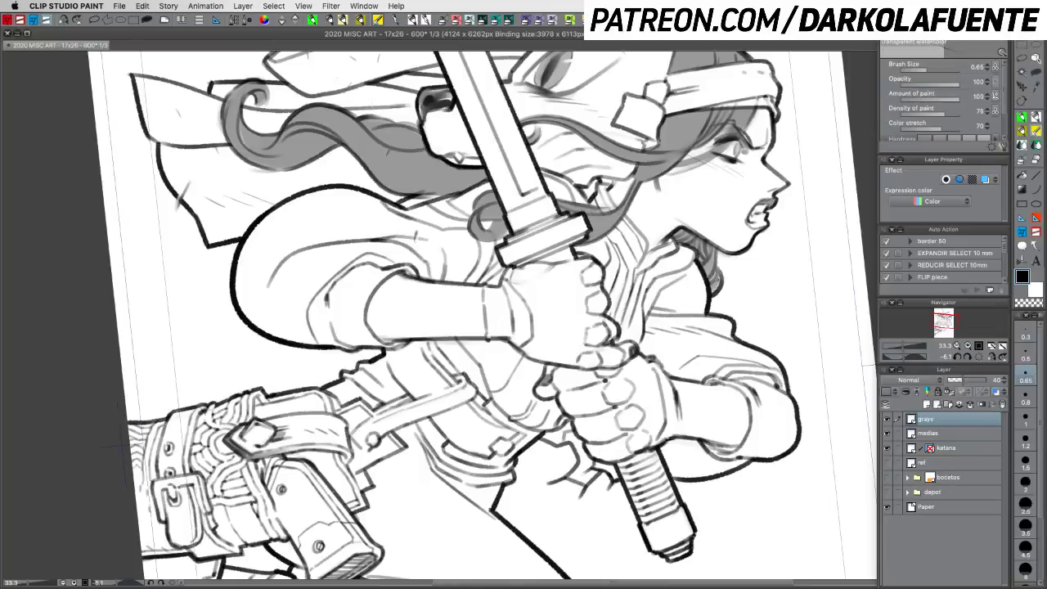
pyautogui.press('c')
pyautogui.moveTo(758, 256)
pyautogui.mouseDown()
pyautogui.moveTo(705, 153)
pyautogui.moveTo(634, 100)
pyautogui.mouseUp()
pyautogui.press('c')
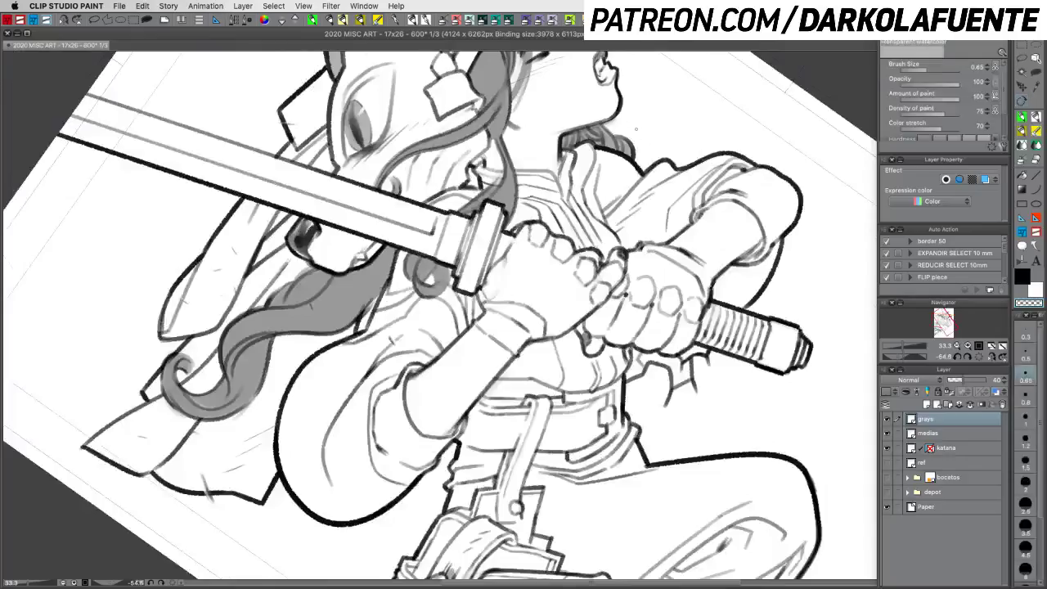
pyautogui.moveTo(578, 129); pyautogui.dragTo(613, 117)
pyautogui.press('r')
pyautogui.moveTo(692, 264); pyautogui.dragTo(673, 409)
# Step: Clean up line work around the waist and sword pommel on the katana layer with brush size 0.5, undoing a poor stroke
pyautogui.click(954, 448)
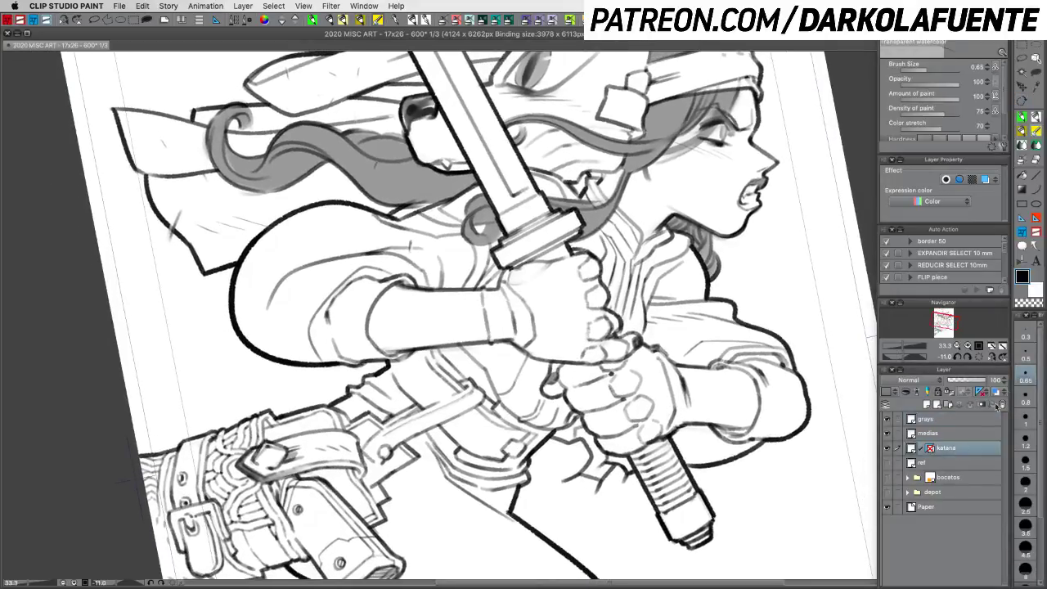
pyautogui.click(1027, 358)
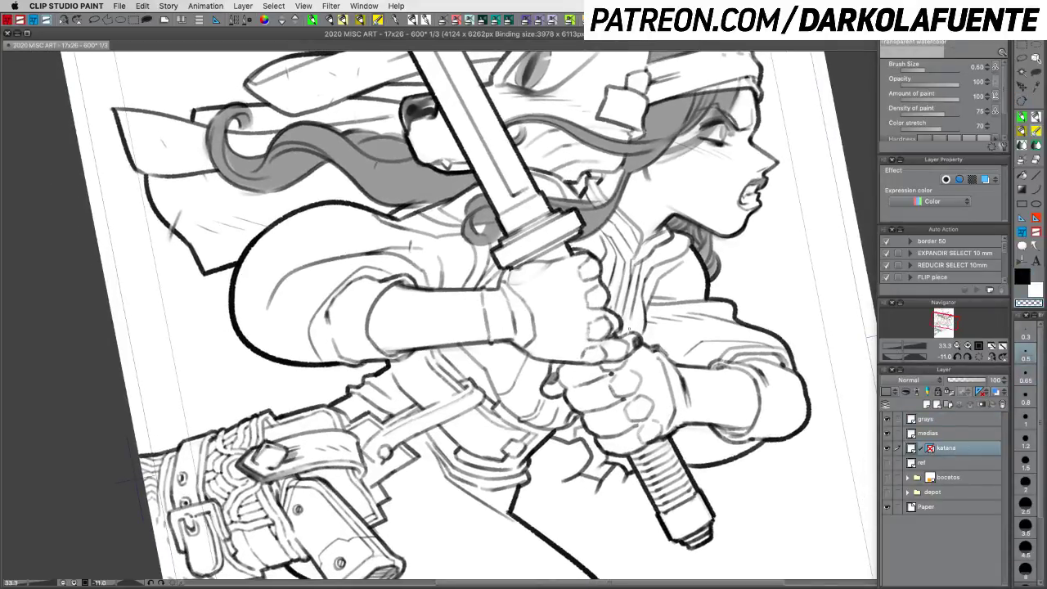
pyautogui.press('c')
pyautogui.moveTo(659, 336); pyautogui.dragTo(664, 238)
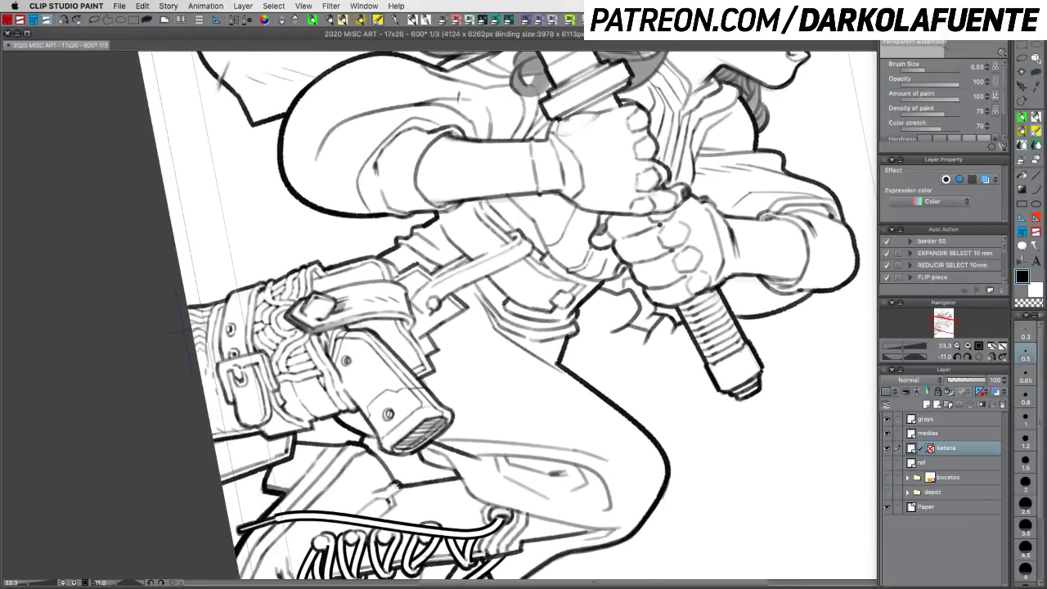
pyautogui.moveTo(595, 248); pyautogui.dragTo(590, 258)
pyautogui.press('c')
pyautogui.moveTo(729, 407); pyautogui.dragTo(764, 363)
pyautogui.press('super+z')
pyautogui.press('c')
pyautogui.press('c')
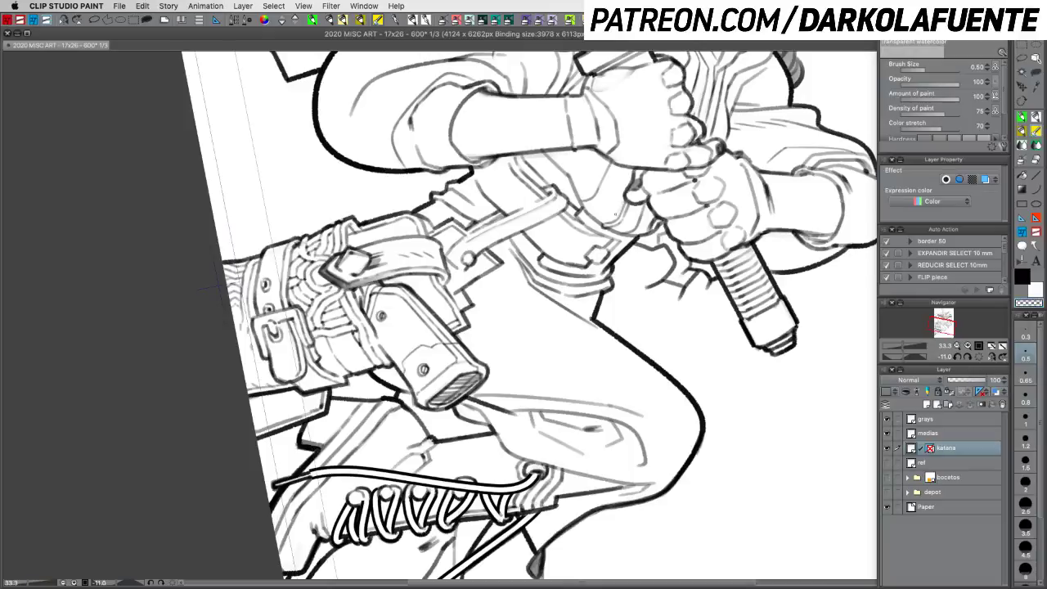
pyautogui.moveTo(622, 204); pyautogui.dragTo(617, 214)
pyautogui.moveTo(744, 368)
pyautogui.mouseDown()
pyautogui.moveTo(728, 327)
pyautogui.moveTo(661, 276)
pyautogui.moveTo(718, 254)
pyautogui.mouseUp()
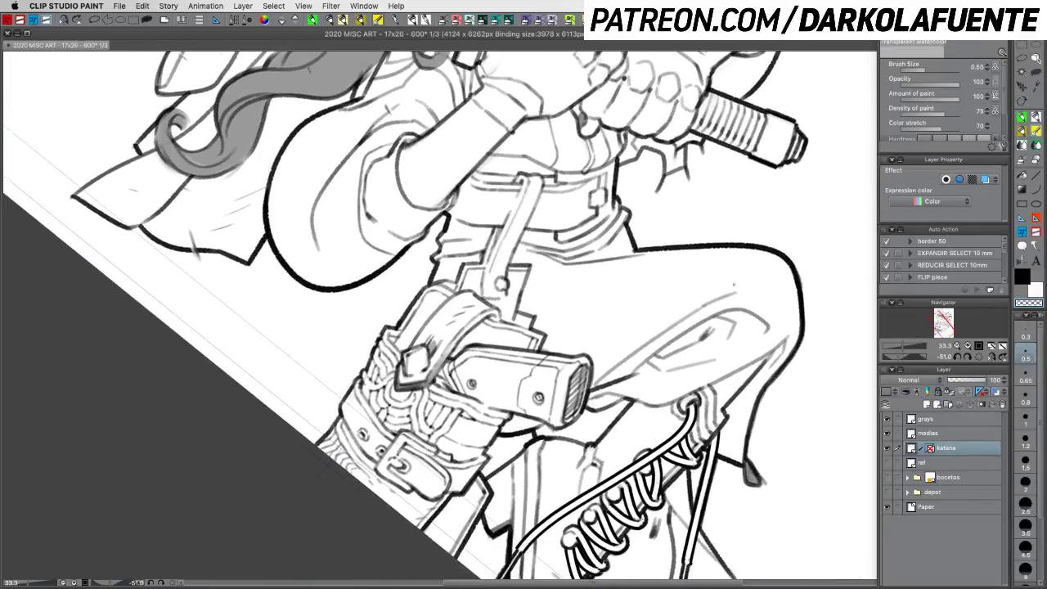
# Step: Fill the trouser area between the waistband and the holster's top with the lasso fill on the grays layer
pyautogui.click(1026, 276)
pyautogui.click(1036, 72)
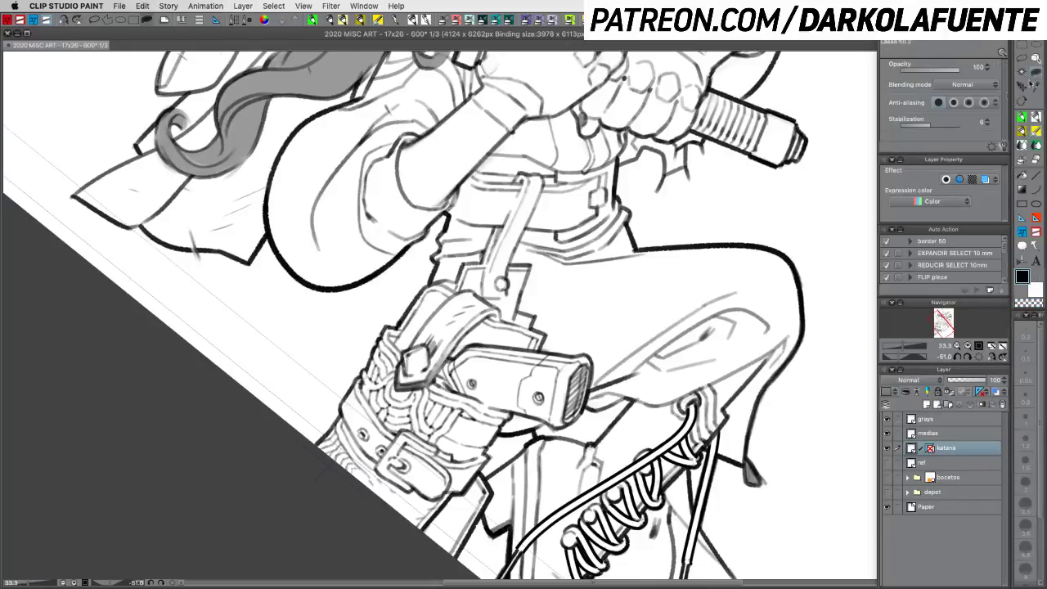
pyautogui.moveTo(433, 280)
pyautogui.mouseDown()
pyautogui.moveTo(438, 264)
pyautogui.moveTo(484, 253)
pyautogui.moveTo(455, 280)
pyautogui.moveTo(433, 282)
pyautogui.mouseUp()
pyautogui.press('c')
pyautogui.hotkey('ctrl', 'z')
pyautogui.click(949, 419)
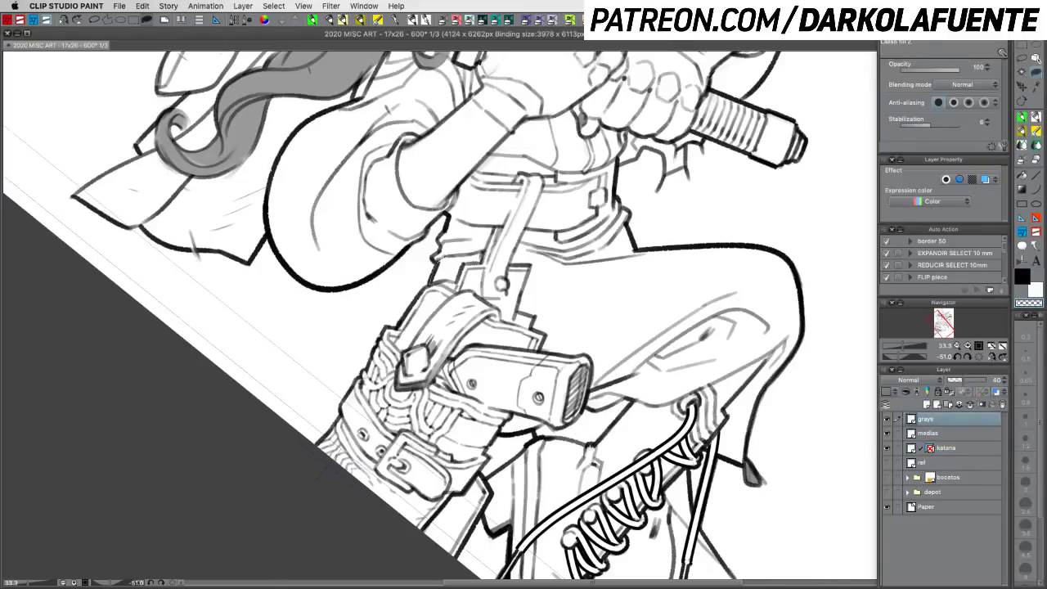
pyautogui.moveTo(456, 282); pyautogui.dragTo(481, 250)
pyautogui.press('c')
pyautogui.moveTo(481, 252)
pyautogui.mouseDown()
pyautogui.moveTo(430, 285)
pyautogui.moveTo(437, 264)
pyautogui.mouseUp()
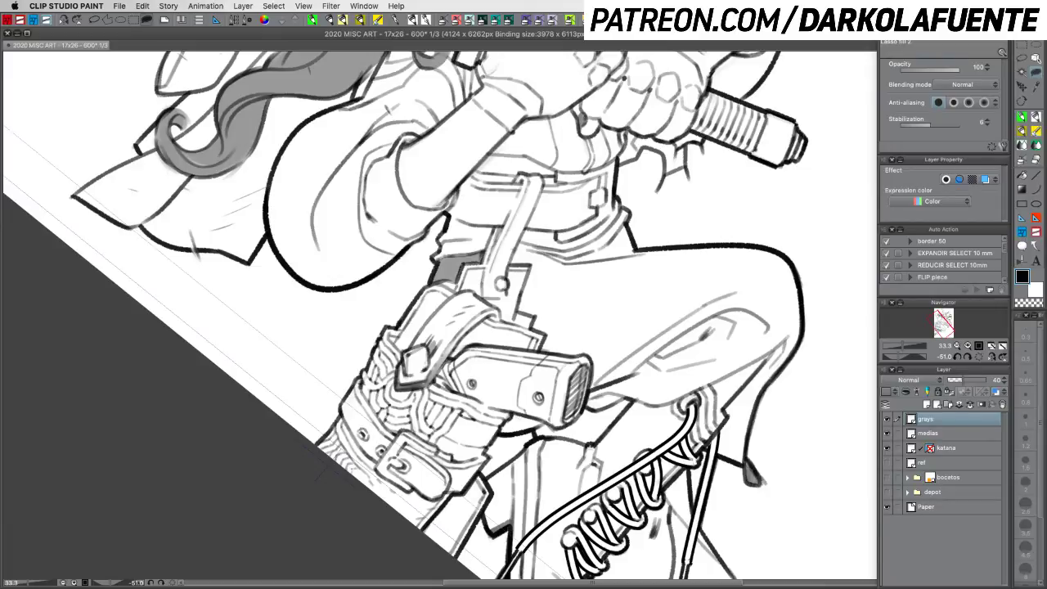
# Step: Fill the trousers around the holster strap and across the thigh and bent knee with grey
pyautogui.moveTo(535, 249)
pyautogui.mouseDown()
pyautogui.moveTo(563, 267)
pyautogui.moveTo(519, 266)
pyautogui.moveTo(507, 252)
pyautogui.mouseUp()
pyautogui.moveTo(521, 291)
pyautogui.mouseDown()
pyautogui.moveTo(532, 316)
pyautogui.moveTo(546, 267)
pyautogui.mouseUp()
pyautogui.moveTo(689, 282); pyautogui.dragTo(733, 209)
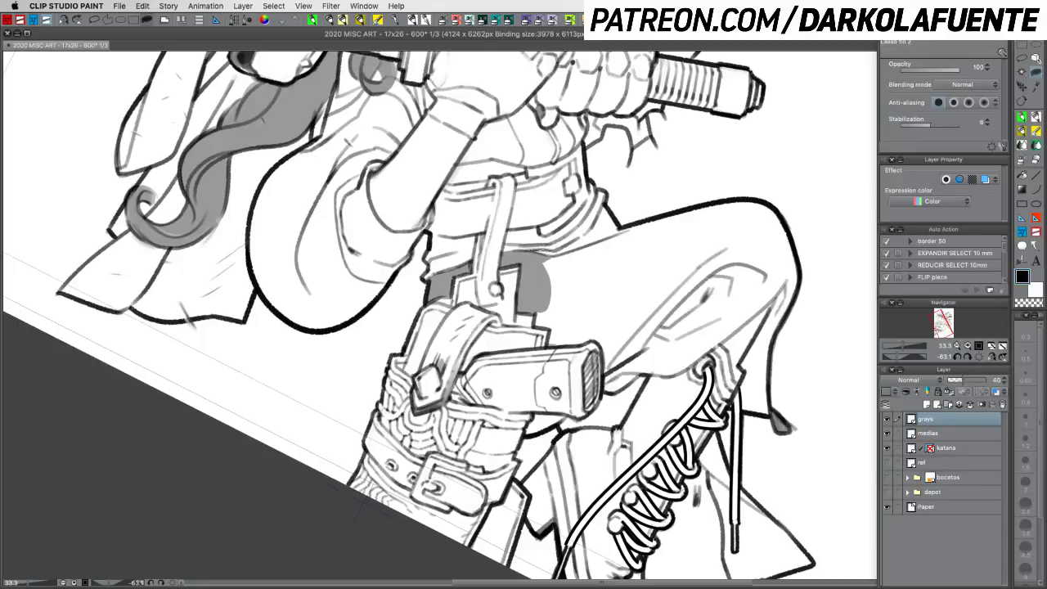
pyautogui.moveTo(556, 250)
pyautogui.mouseDown()
pyautogui.moveTo(607, 206)
pyautogui.moveTo(623, 226)
pyautogui.moveTo(749, 210)
pyautogui.moveTo(597, 314)
pyautogui.moveTo(534, 309)
pyautogui.moveTo(537, 327)
pyautogui.moveTo(566, 317)
pyautogui.moveTo(571, 346)
pyautogui.moveTo(609, 342)
pyautogui.moveTo(628, 288)
pyautogui.mouseUp()
pyautogui.moveTo(718, 327); pyautogui.dragTo(663, 248)
pyautogui.moveTo(564, 253); pyautogui.dragTo(566, 295)
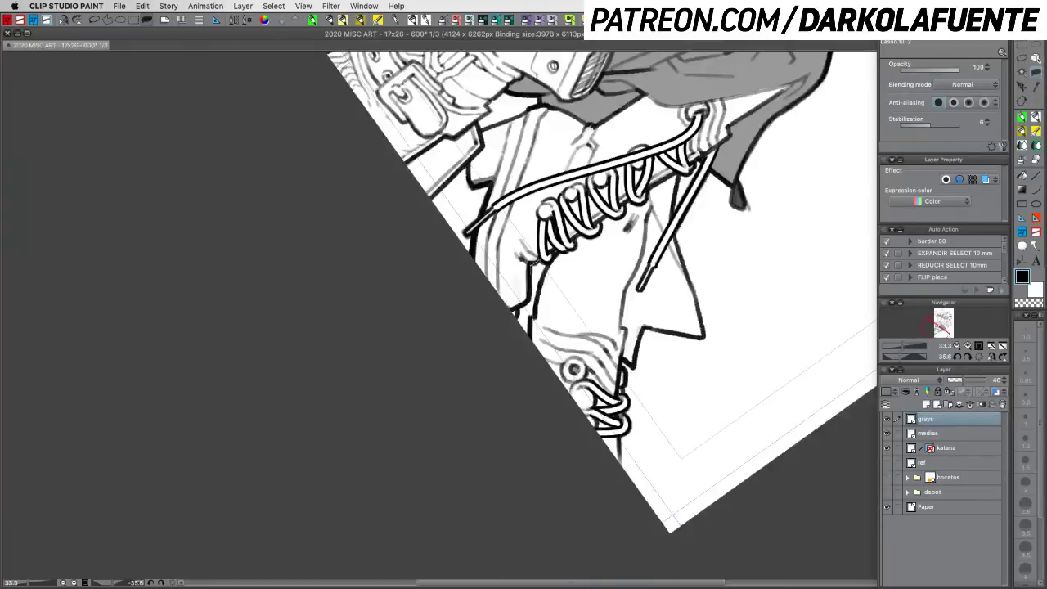
# Step: Fill the small gap between the boots and the pointed cloth flap behind the laced boot with grey
pyautogui.moveTo(531, 268)
pyautogui.mouseDown()
pyautogui.moveTo(529, 306)
pyautogui.moveTo(543, 261)
pyautogui.mouseUp()
pyautogui.press('c')
pyautogui.press('c')
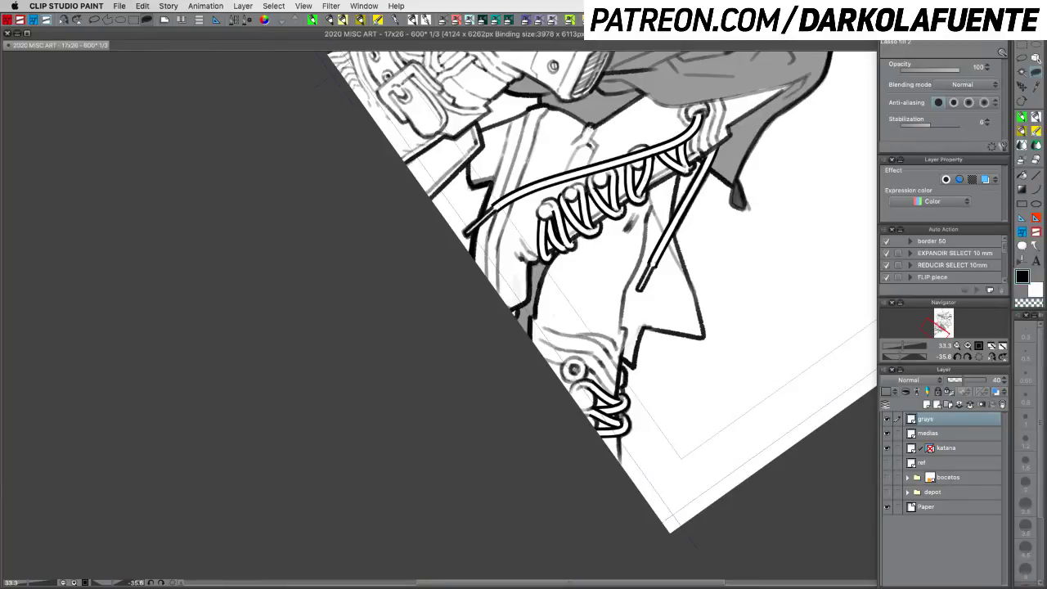
pyautogui.moveTo(648, 198)
pyautogui.mouseDown()
pyautogui.moveTo(619, 327)
pyautogui.moveTo(623, 359)
pyautogui.moveTo(633, 365)
pyautogui.moveTo(642, 329)
pyautogui.moveTo(703, 336)
pyautogui.moveTo(695, 298)
pyautogui.mouseUp()
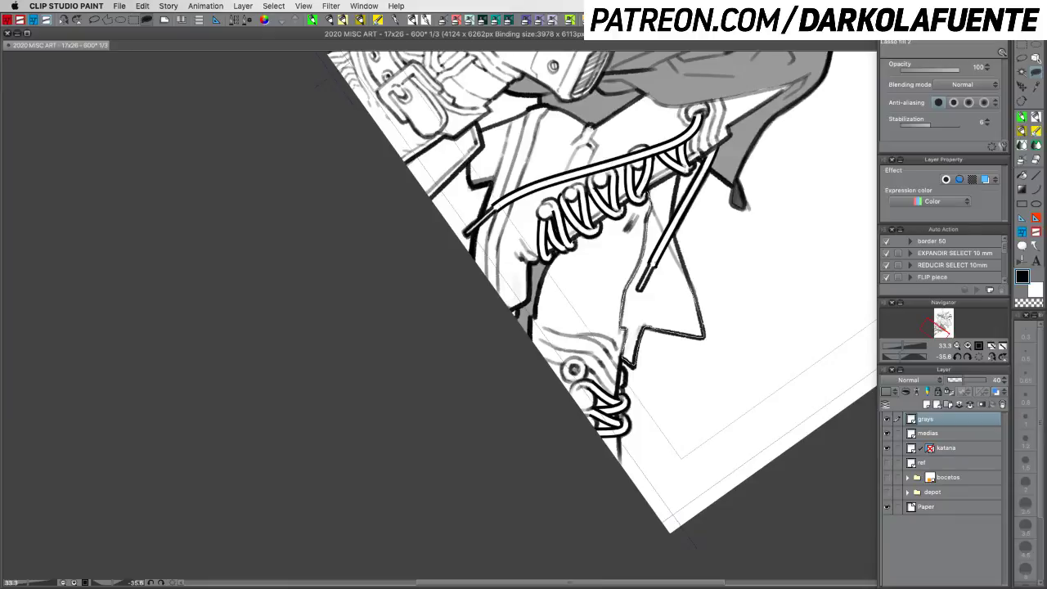
pyautogui.moveTo(682, 258)
pyautogui.mouseDown()
pyautogui.moveTo(679, 172)
pyautogui.moveTo(652, 191)
pyautogui.moveTo(661, 239)
pyautogui.moveTo(640, 289)
pyautogui.moveTo(676, 218)
pyautogui.mouseUp()
pyautogui.press('c')
# Step: Touch up the grey trouser fill around the knee and boot with the watercolor brush at size 0.5
pyautogui.moveTo(763, 275); pyautogui.dragTo(729, 391)
pyautogui.moveTo(787, 280); pyautogui.dragTo(696, 341)
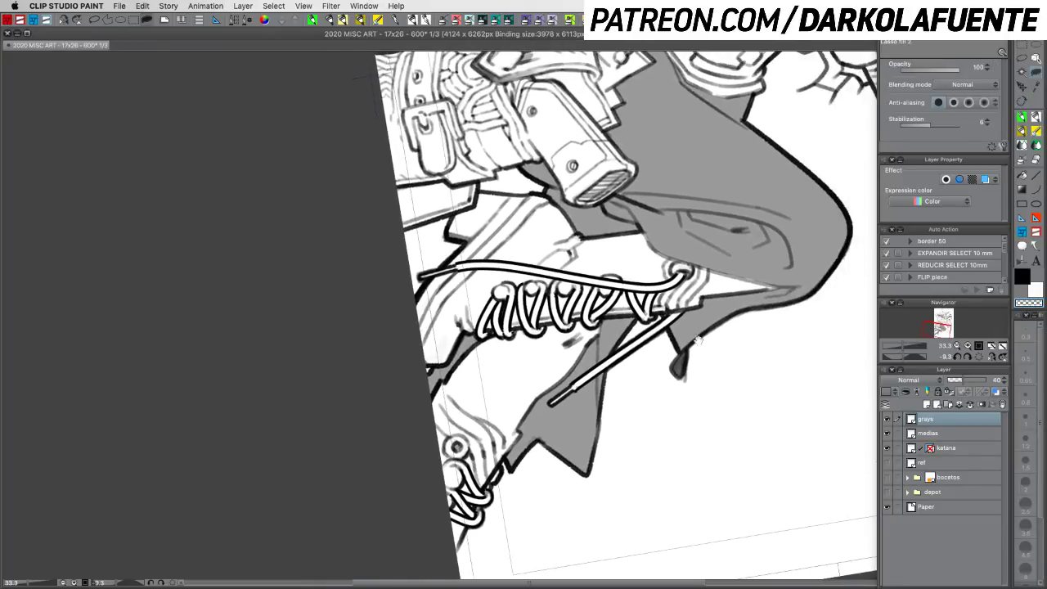
pyautogui.moveTo(784, 242); pyautogui.dragTo(752, 304)
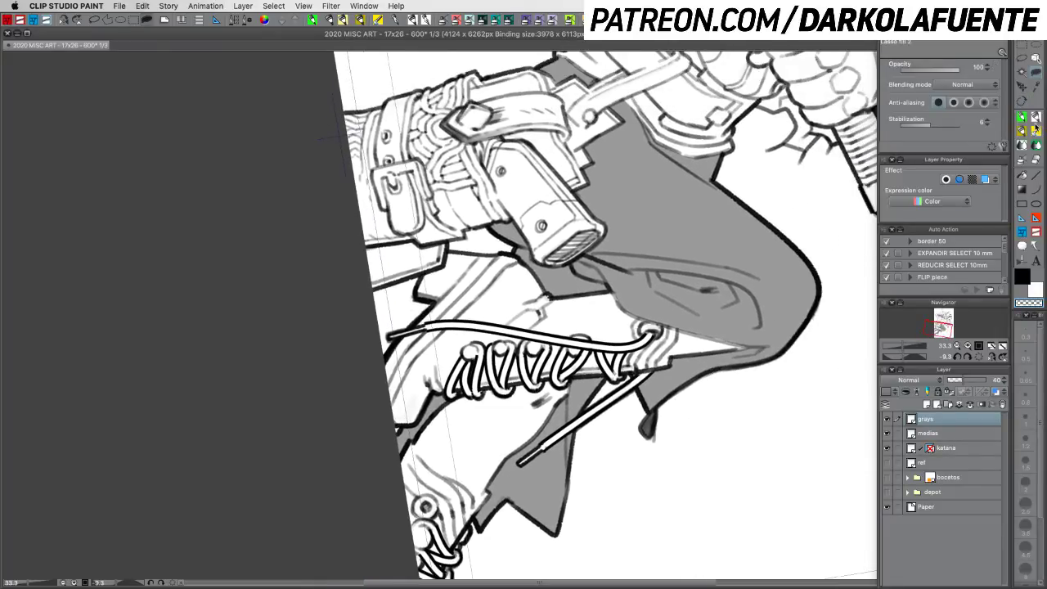
pyautogui.click(1035, 129)
pyautogui.press('c')
pyautogui.moveTo(624, 196); pyautogui.dragTo(629, 430)
pyautogui.moveTo(546, 426)
pyautogui.mouseDown()
pyautogui.moveTo(590, 313)
pyautogui.moveTo(545, 318)
pyautogui.moveTo(500, 420)
pyautogui.mouseUp()
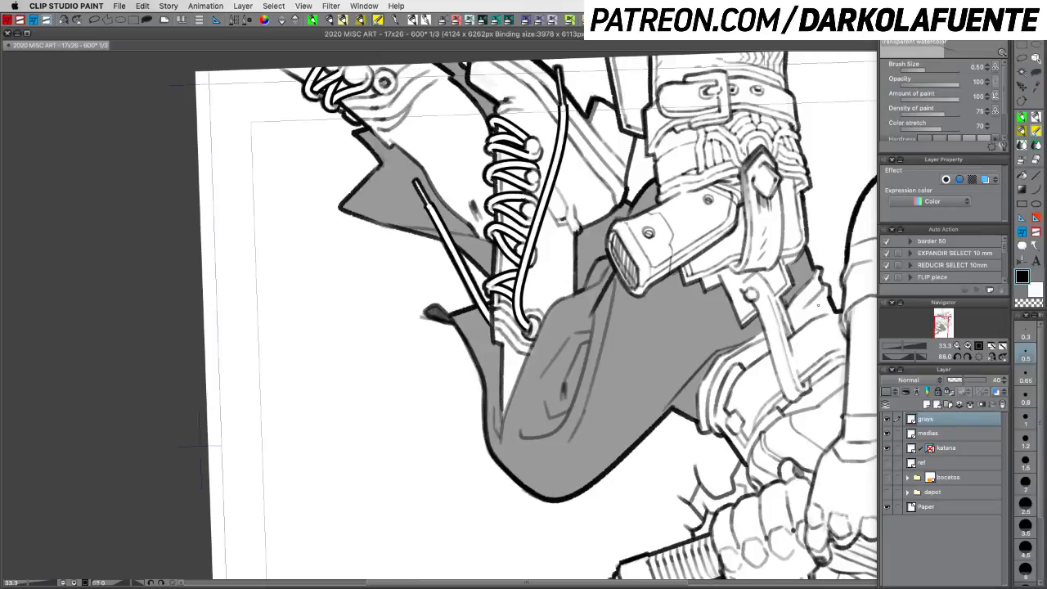
pyautogui.moveTo(689, 290); pyautogui.dragTo(689, 303)
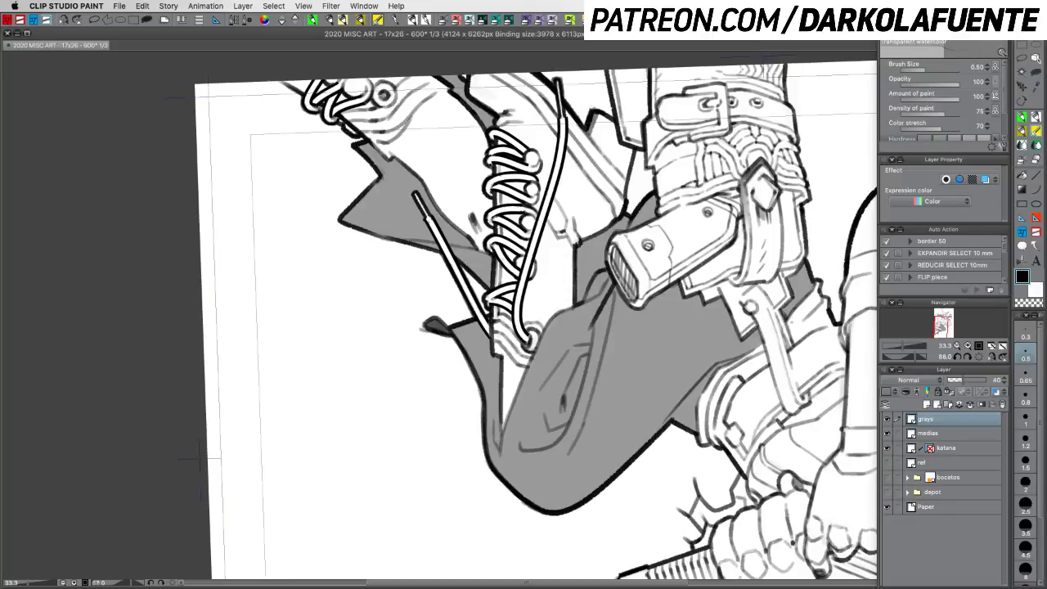
# Step: Save the illustration with the grey trouser fill in place
pyautogui.moveTo(806, 344); pyautogui.dragTo(463, 58)
pyautogui.moveTo(549, 357); pyautogui.dragTo(629, 272)
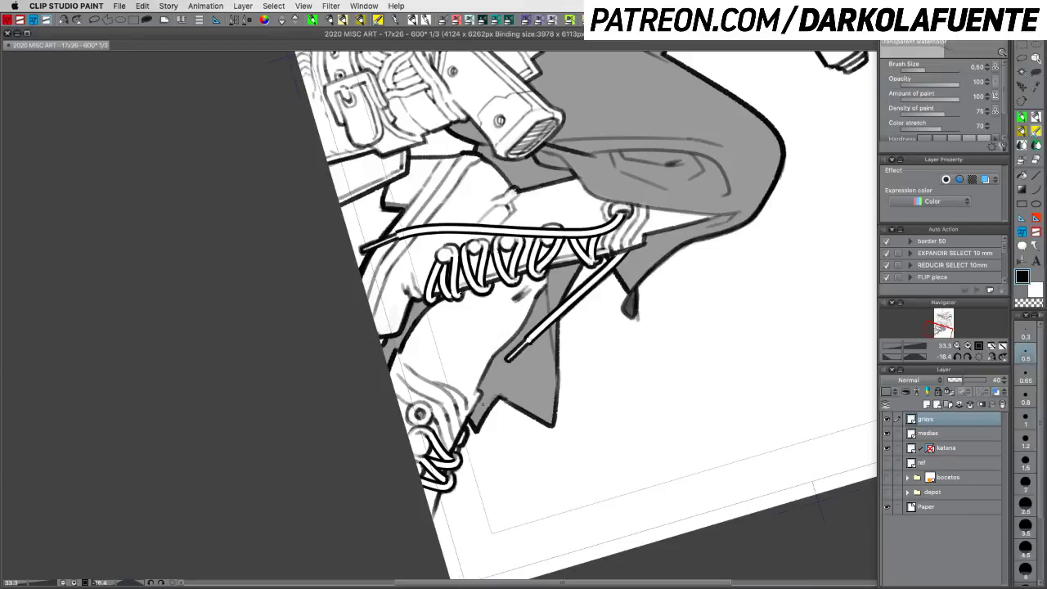
pyautogui.moveTo(661, 244); pyautogui.dragTo(653, 308)
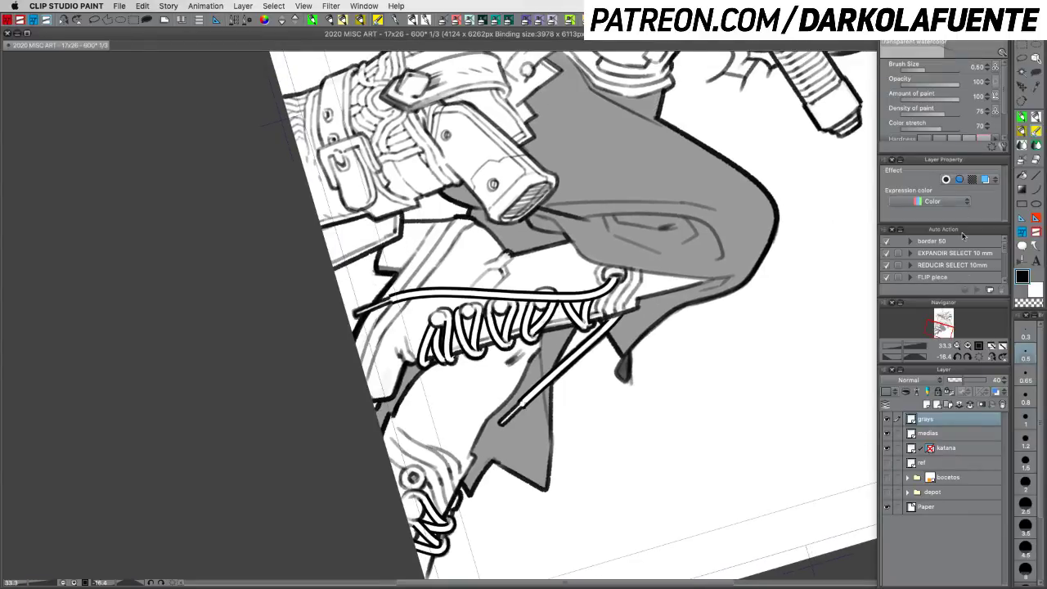
pyautogui.click(958, 347)
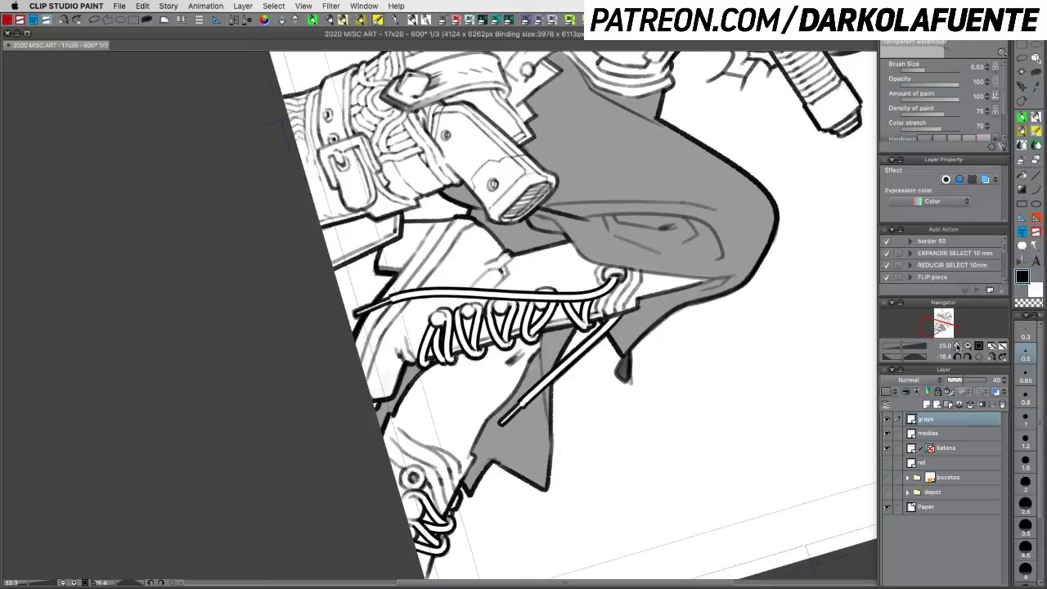
pyautogui.click(957, 347)
pyautogui.click(957, 347)
pyautogui.moveTo(678, 288); pyautogui.dragTo(746, 372)
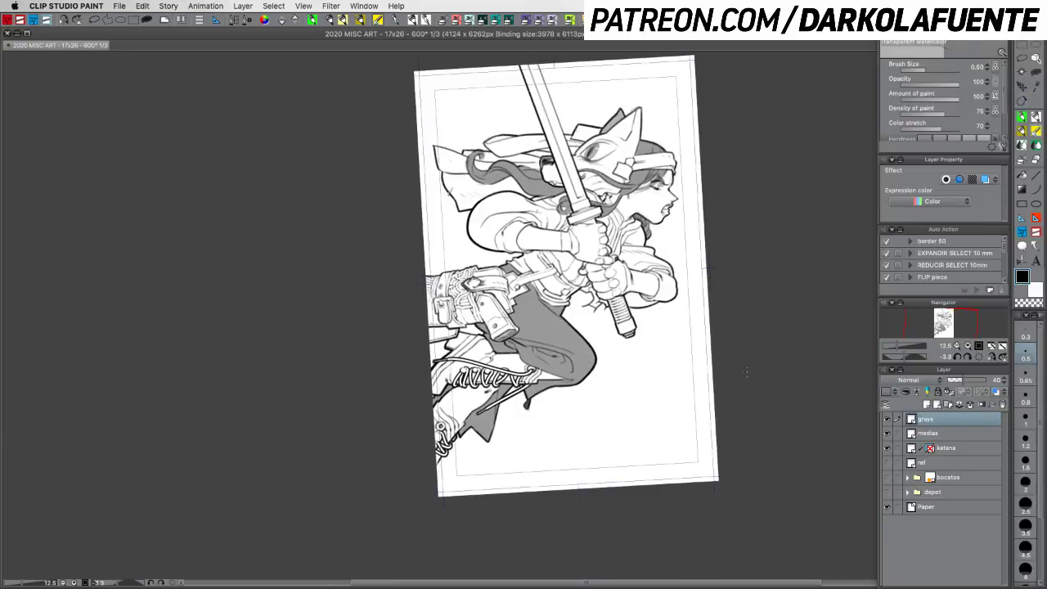
pyautogui.press('super+s')
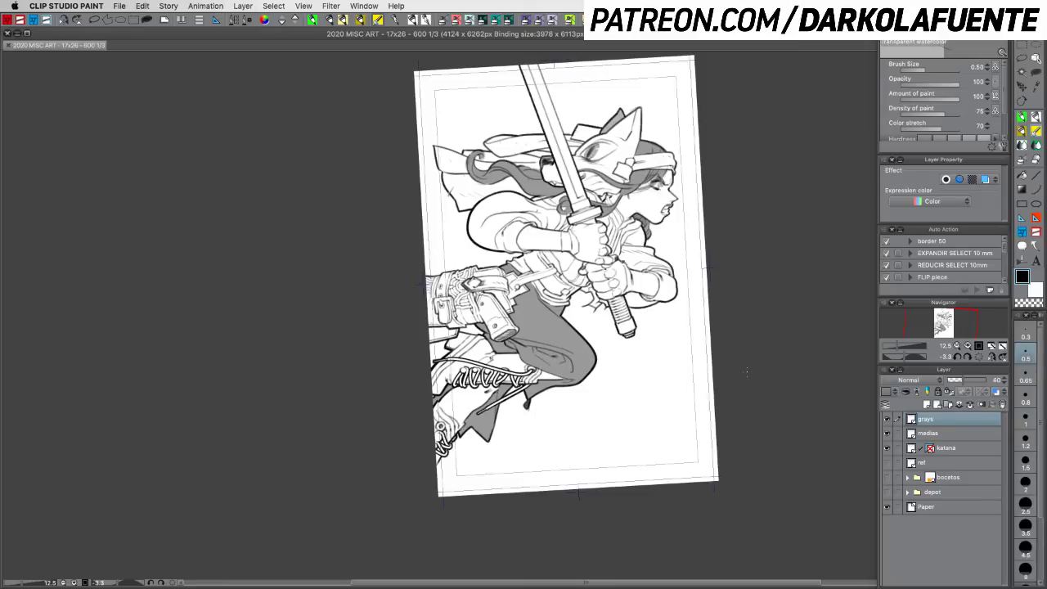
# Step: On the medias layer, lasso-fill the stocking gap between the laced boot's top and the knee in black and erase the excess
pyautogui.click(960, 435)
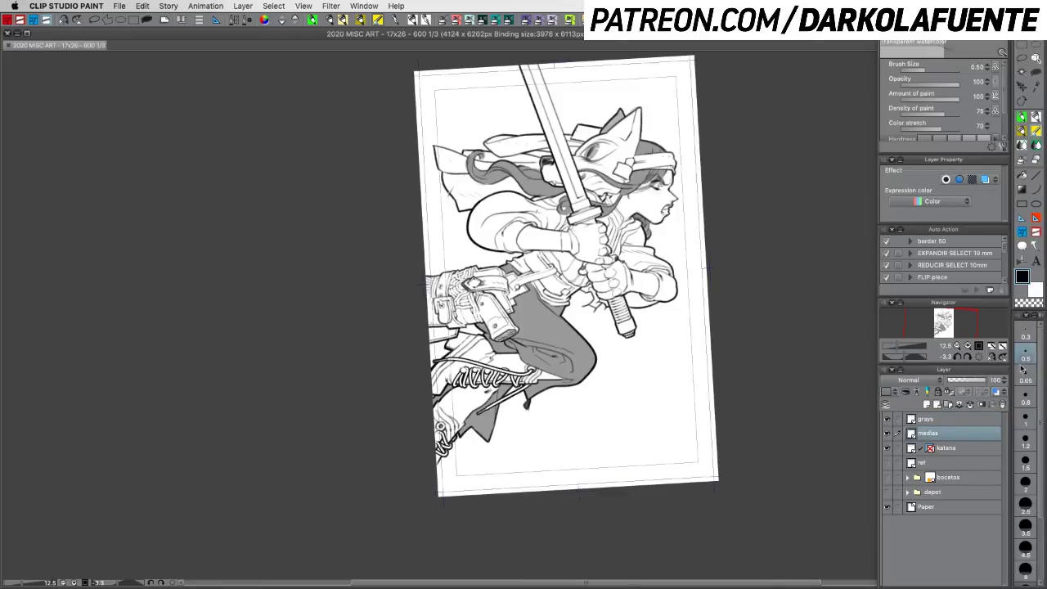
pyautogui.click(969, 346)
pyautogui.moveTo(679, 409); pyautogui.dragTo(802, 238)
pyautogui.click(1036, 73)
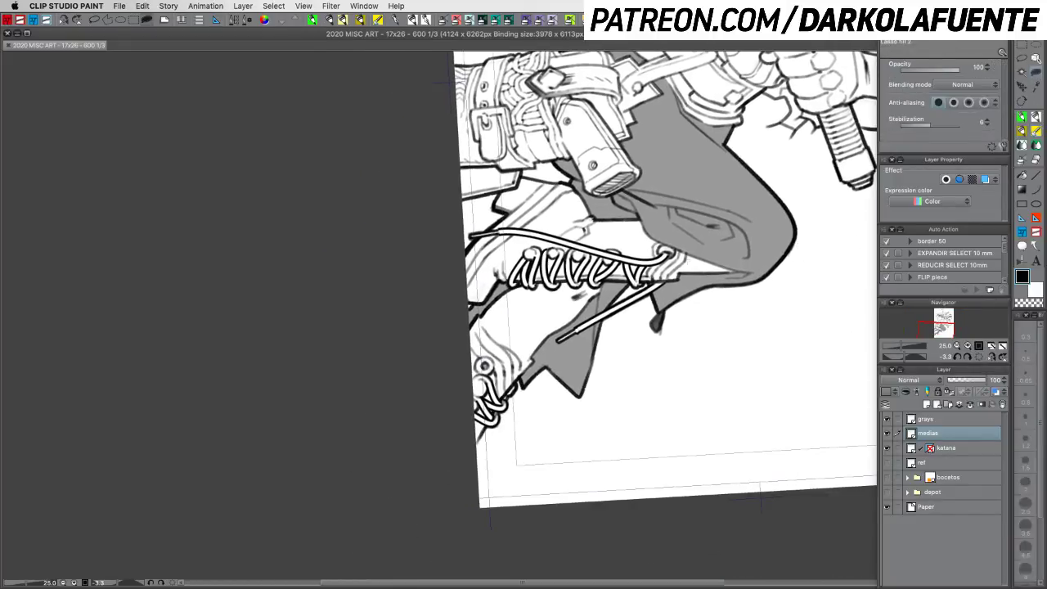
pyautogui.moveTo(686, 260)
pyautogui.mouseDown()
pyautogui.moveTo(674, 275)
pyautogui.moveTo(726, 272)
pyautogui.moveTo(686, 275)
pyautogui.moveTo(693, 266)
pyautogui.mouseUp()
pyautogui.press('super+z')
pyautogui.press('super+y')
pyautogui.press('c')
pyautogui.moveTo(730, 270); pyautogui.dragTo(740, 272)
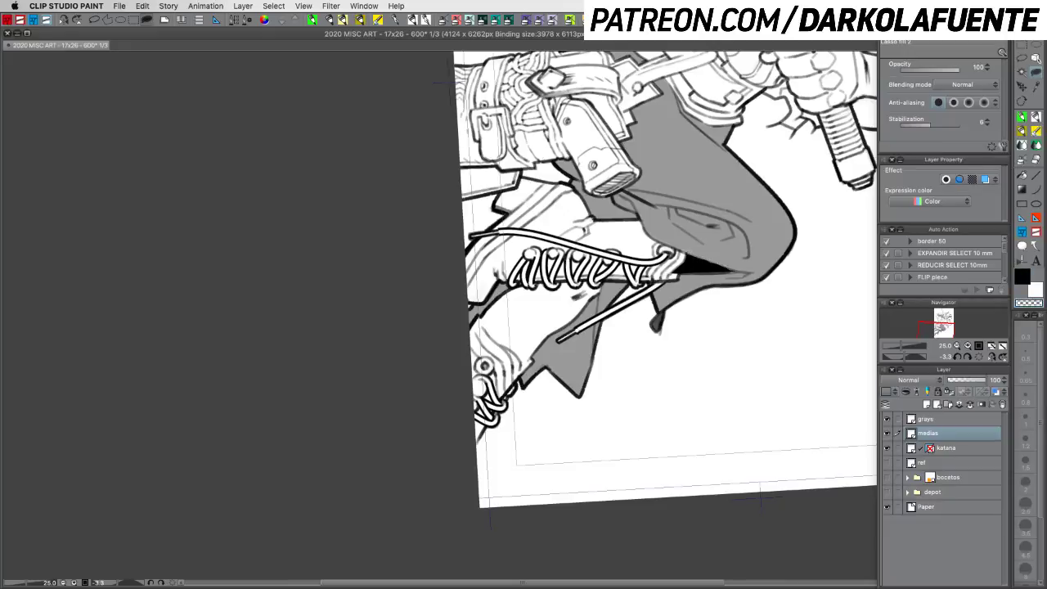
# Step: Reduce the medias layer's opacity to 47 and apply a tone effect with Cross dots
pyautogui.click(968, 381)
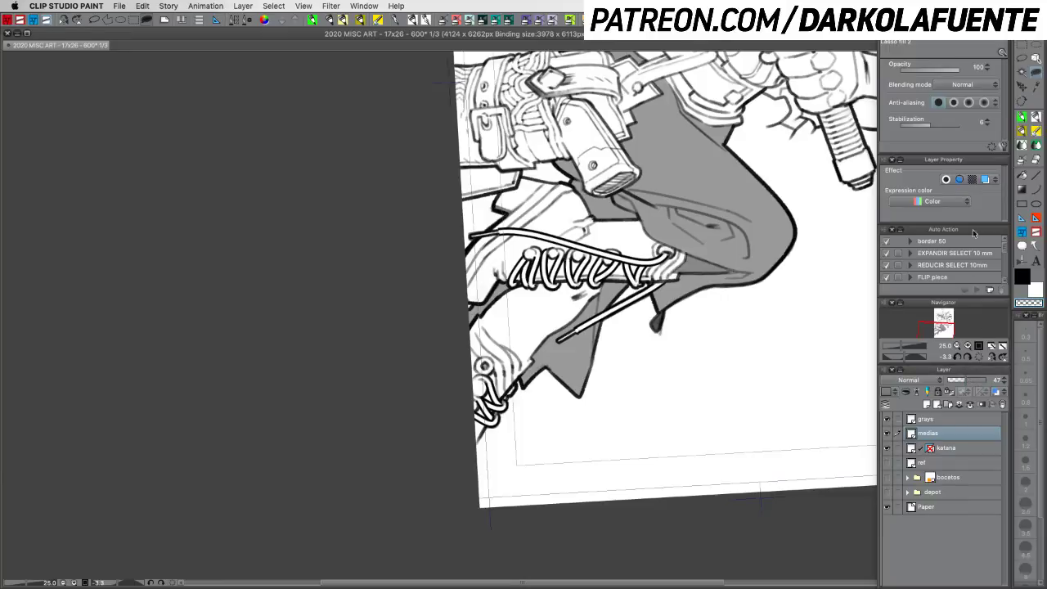
pyautogui.click(972, 180)
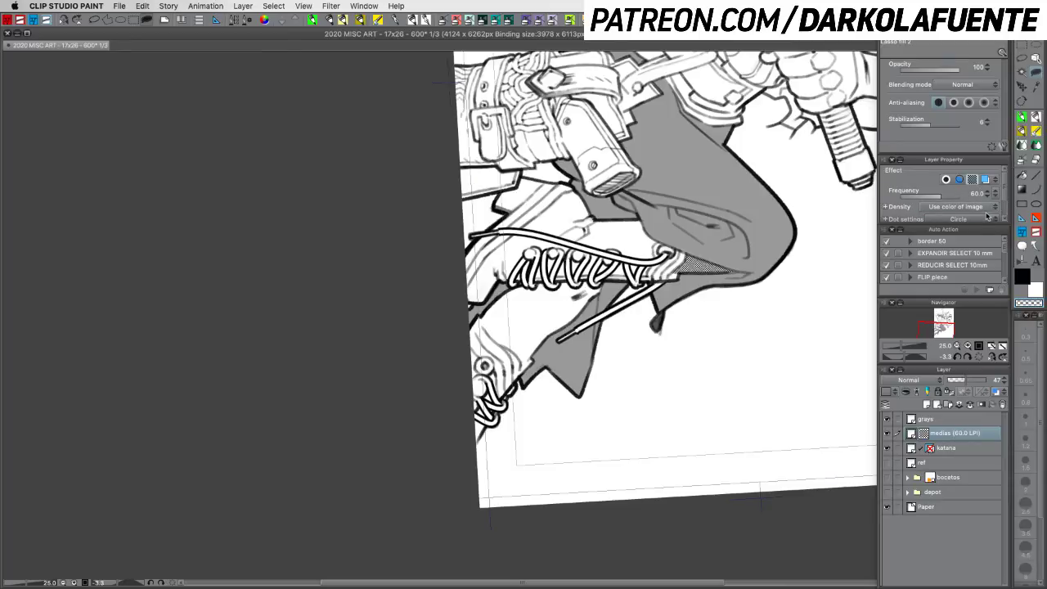
pyautogui.click(986, 219)
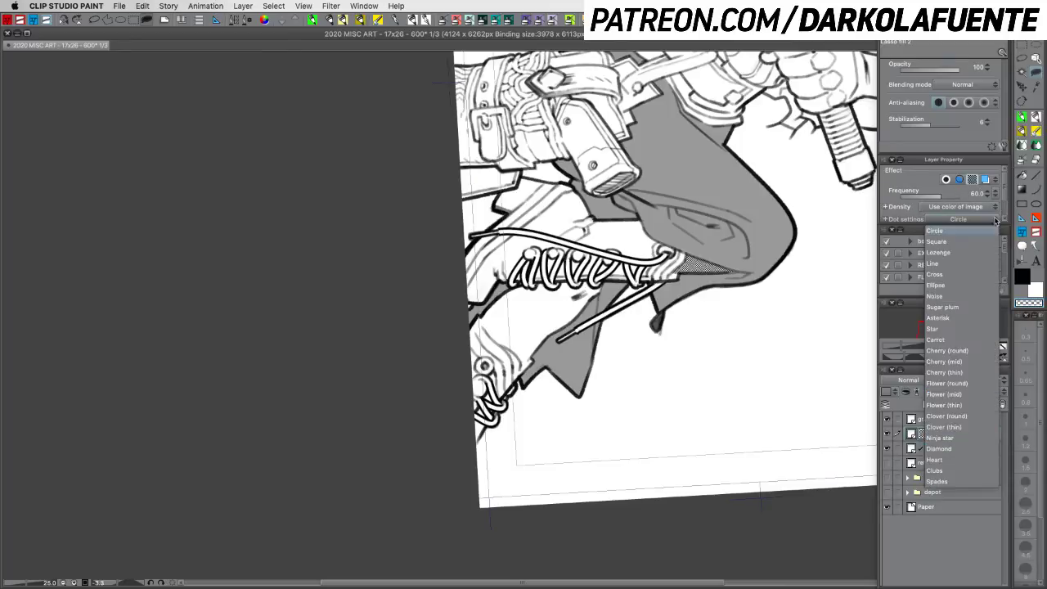
pyautogui.click(955, 279)
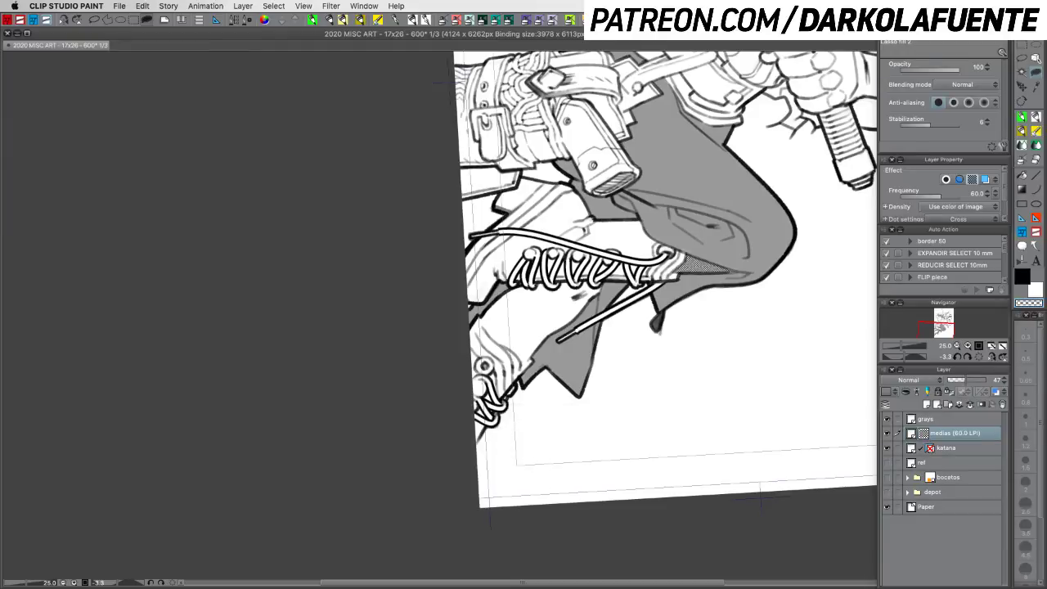
pyautogui.press('Tab')
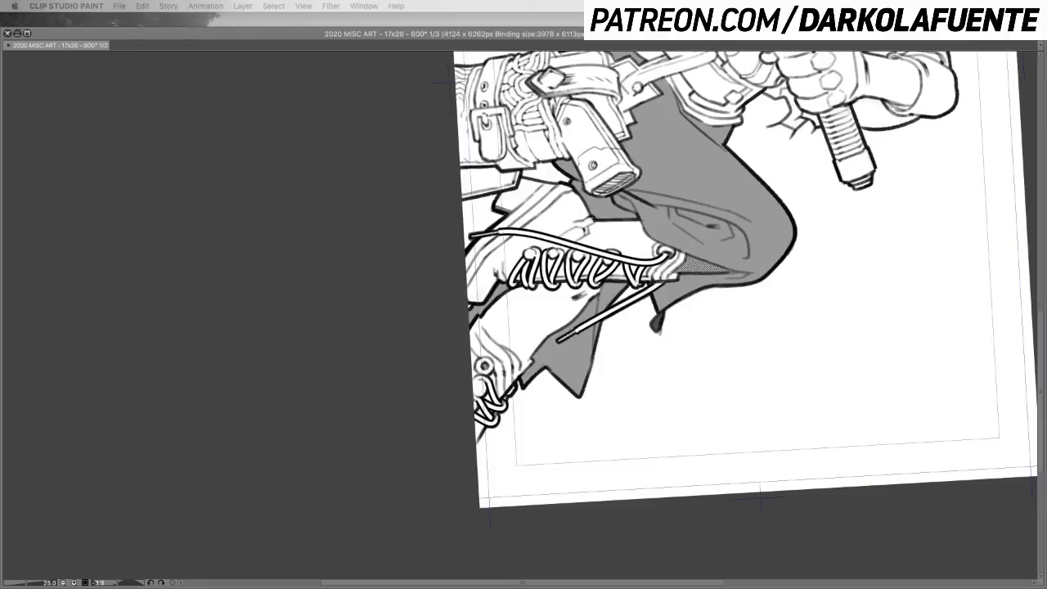
pyautogui.press('Tab')
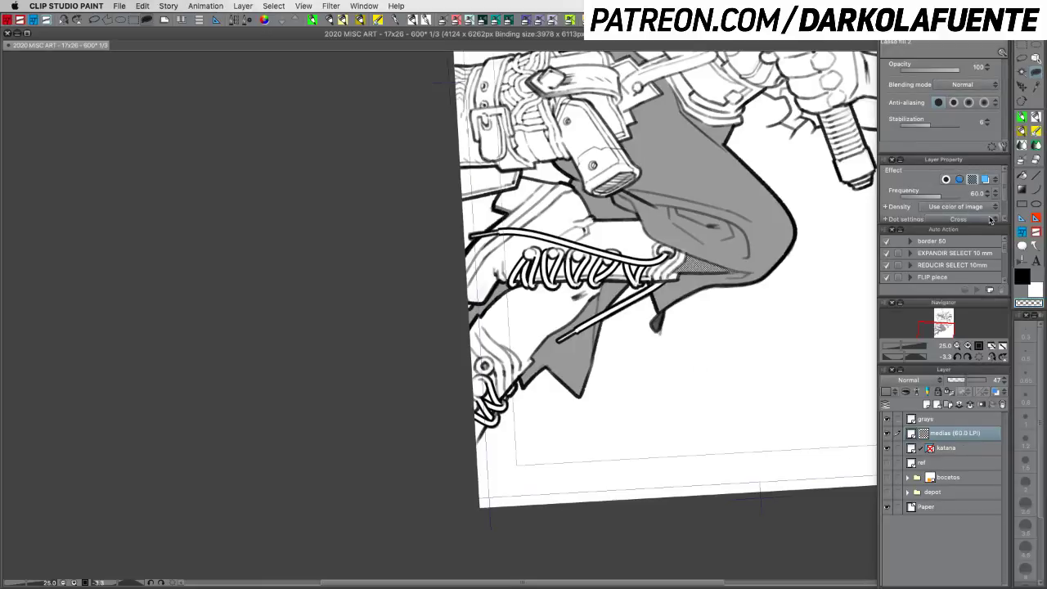
# Step: Set the medias layer's tone frequency to 18
pyautogui.moveTo(936, 200); pyautogui.dragTo(914, 200)
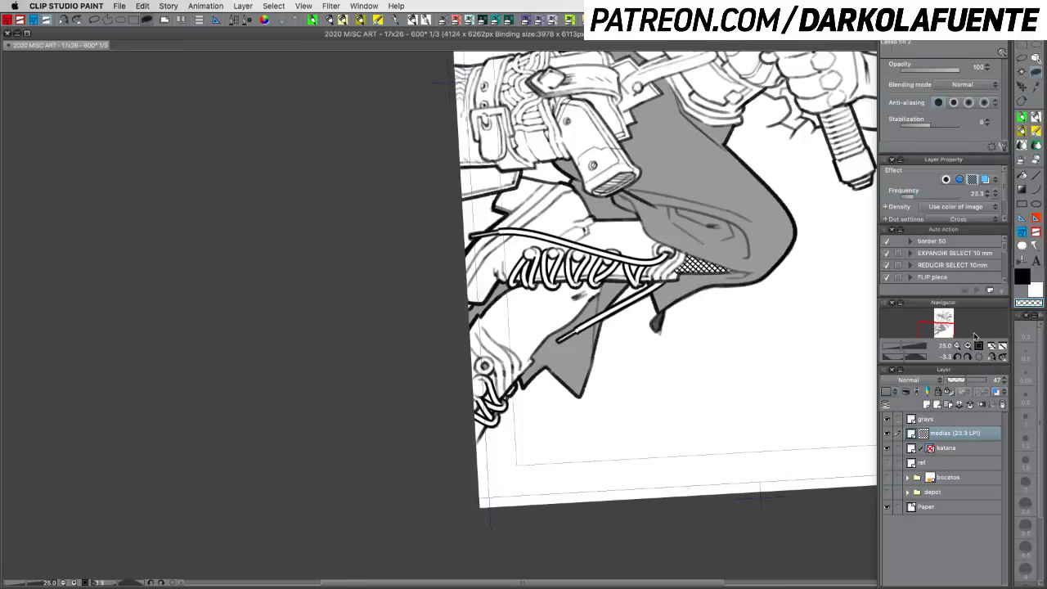
pyautogui.click(969, 347)
pyautogui.click(979, 357)
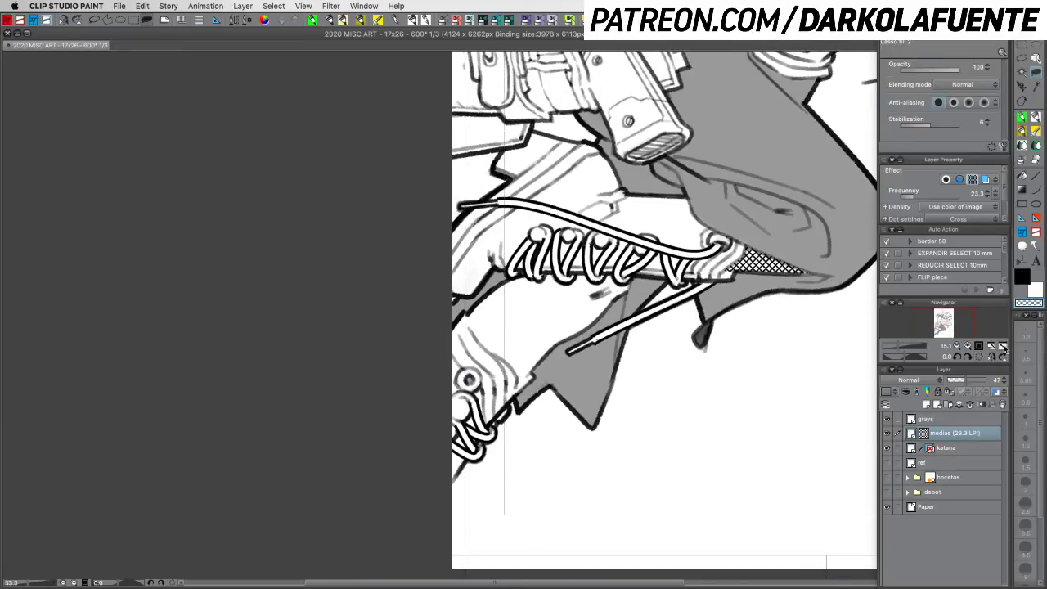
pyautogui.click(991, 345)
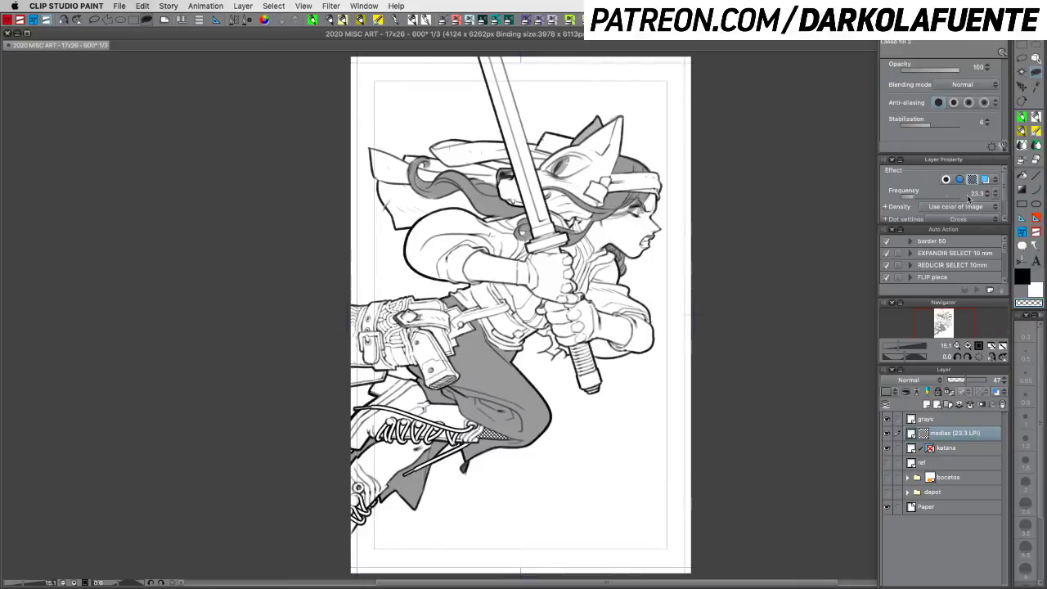
pyautogui.click(987, 196)
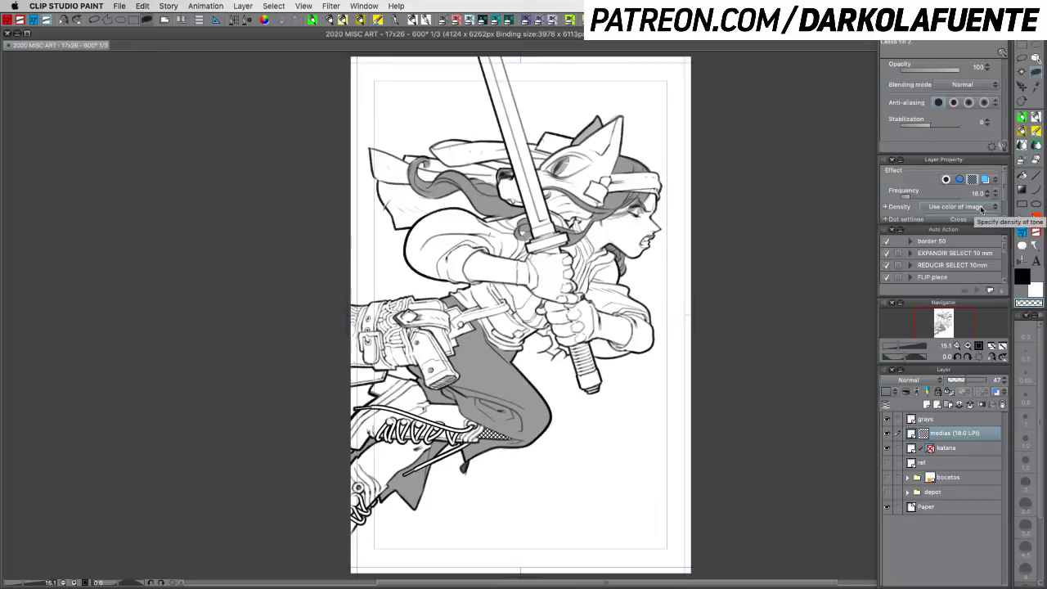
# Step: Lower the medias layer's opacity to 25
pyautogui.click(1005, 383)
pyautogui.click(1005, 384)
pyautogui.click(1005, 384)
pyautogui.click(1004, 383)
pyautogui.click(1004, 383)
pyautogui.click(1004, 383)
pyautogui.click(1004, 382)
pyautogui.click(1005, 383)
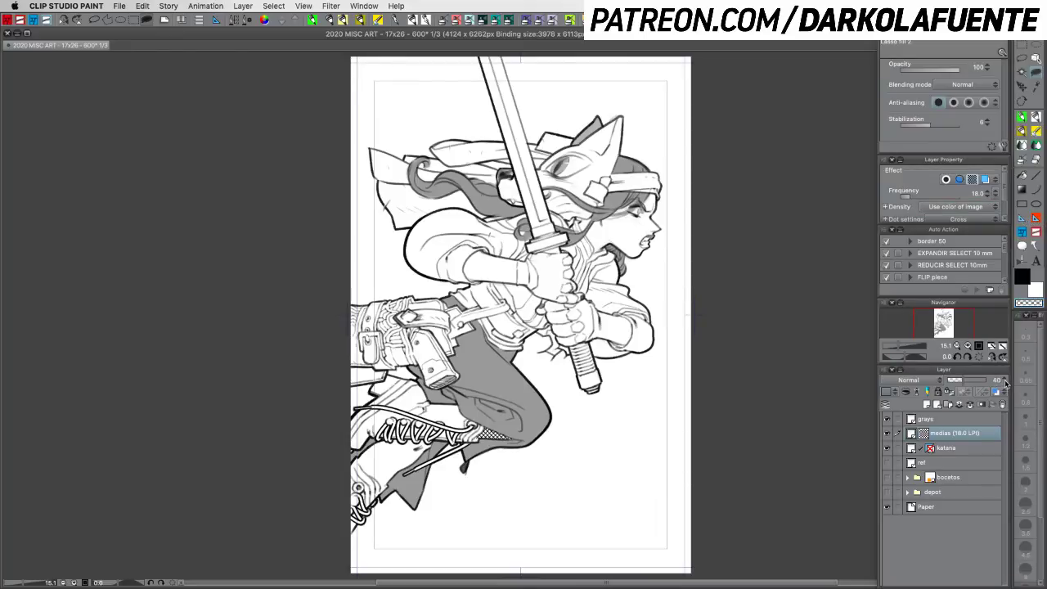
pyautogui.moveTo(993, 382); pyautogui.dragTo(959, 382)
# Step: Fill the stocking area of the rear leg between the two laced boots with the black lasso fill on the medias layer
pyautogui.click(1022, 276)
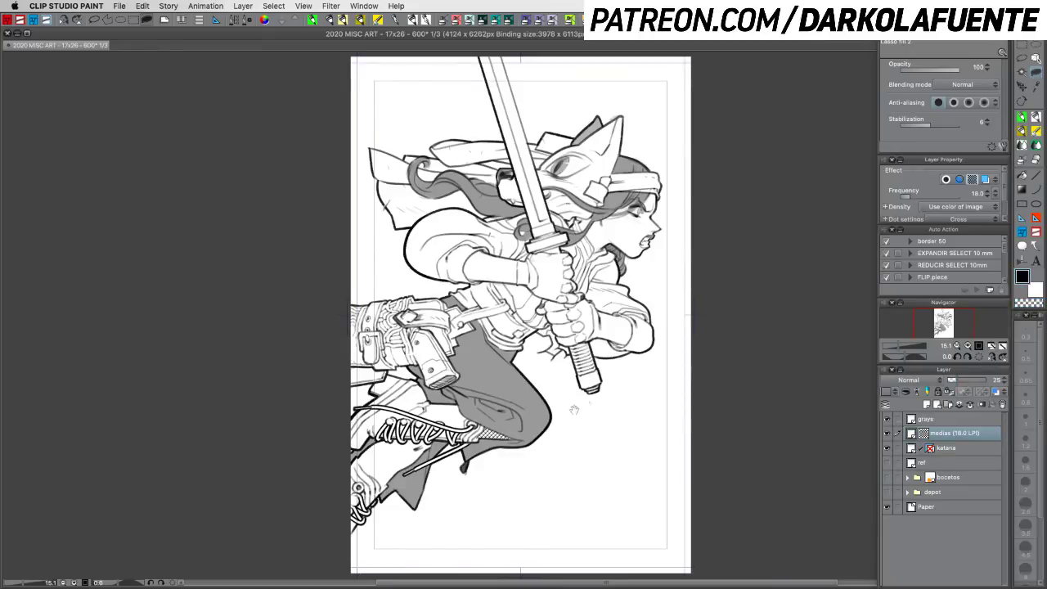
pyautogui.moveTo(578, 409); pyautogui.dragTo(745, 302)
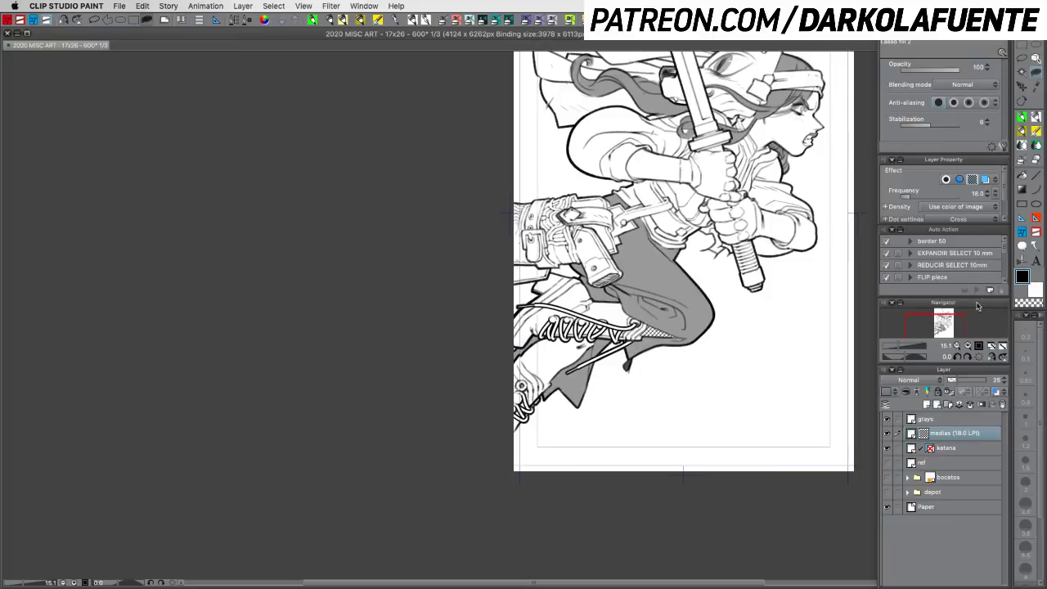
pyautogui.click(969, 346)
pyautogui.moveTo(715, 411); pyautogui.dragTo(718, 363)
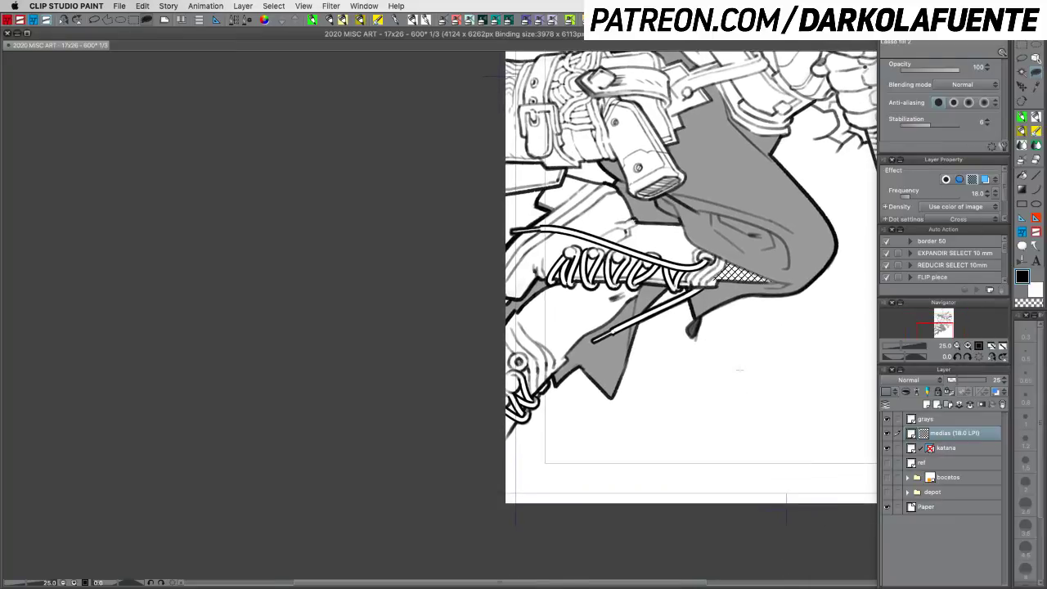
pyautogui.moveTo(564, 283); pyautogui.dragTo(519, 311)
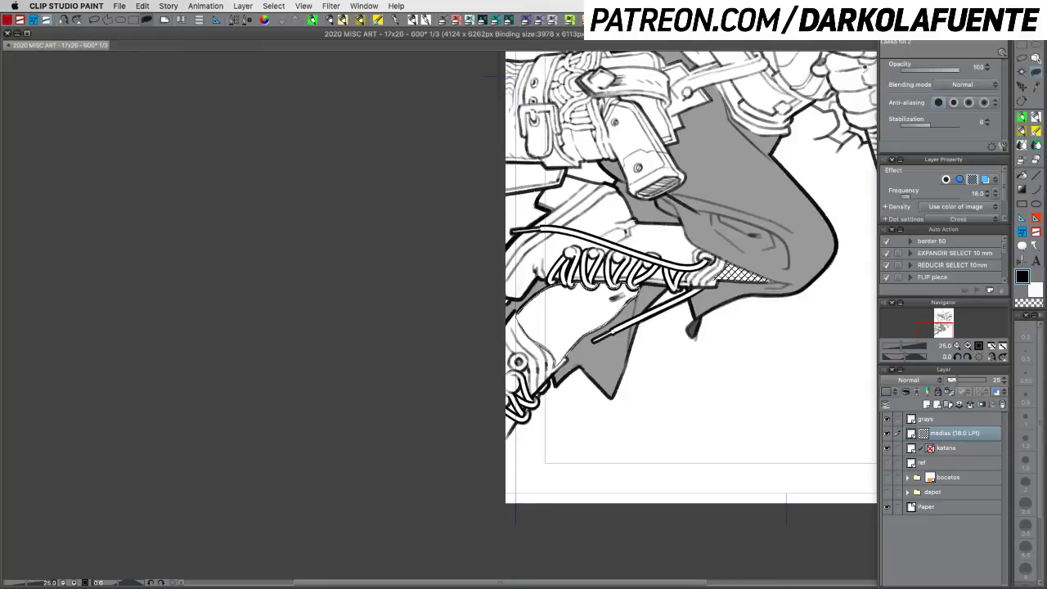
pyautogui.moveTo(637, 291); pyautogui.dragTo(565, 286)
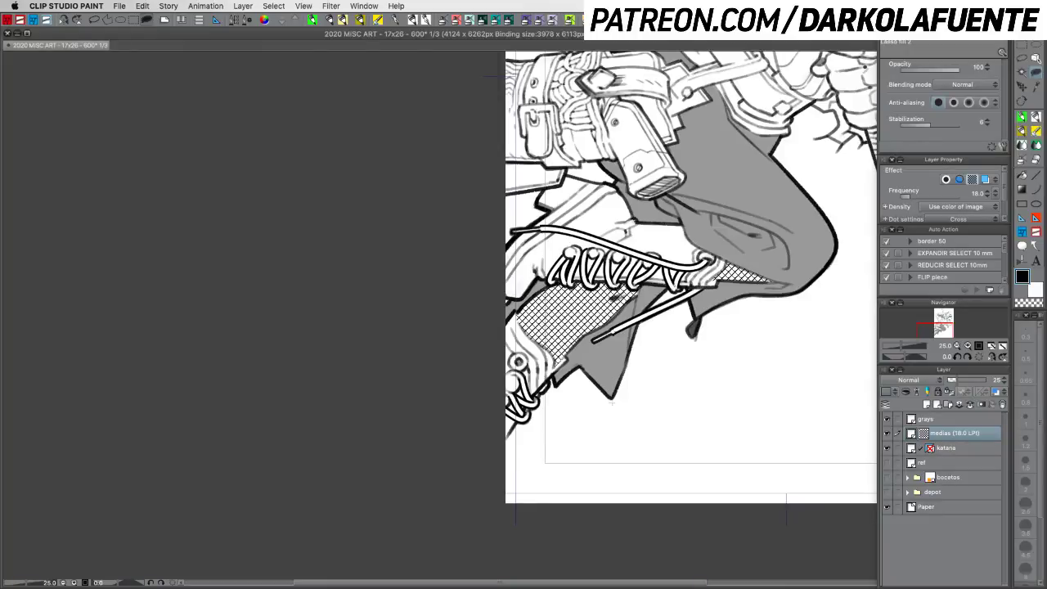
pyautogui.moveTo(810, 297); pyautogui.dragTo(745, 314)
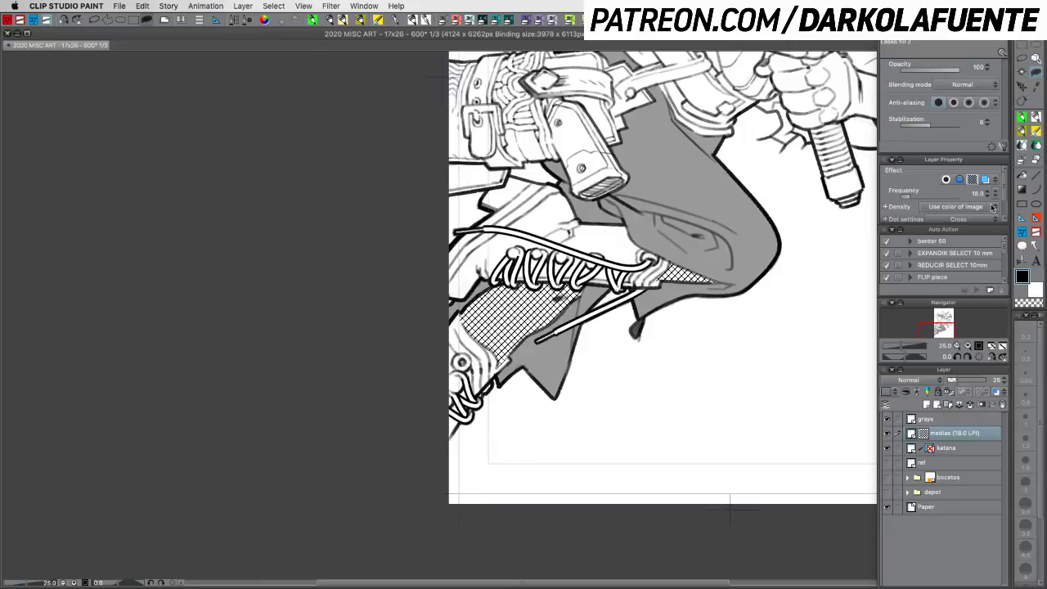
# Step: Set the medias layer's tone frequency to 16 and its opacity to 30, and save the illustration
pyautogui.click(1002, 345)
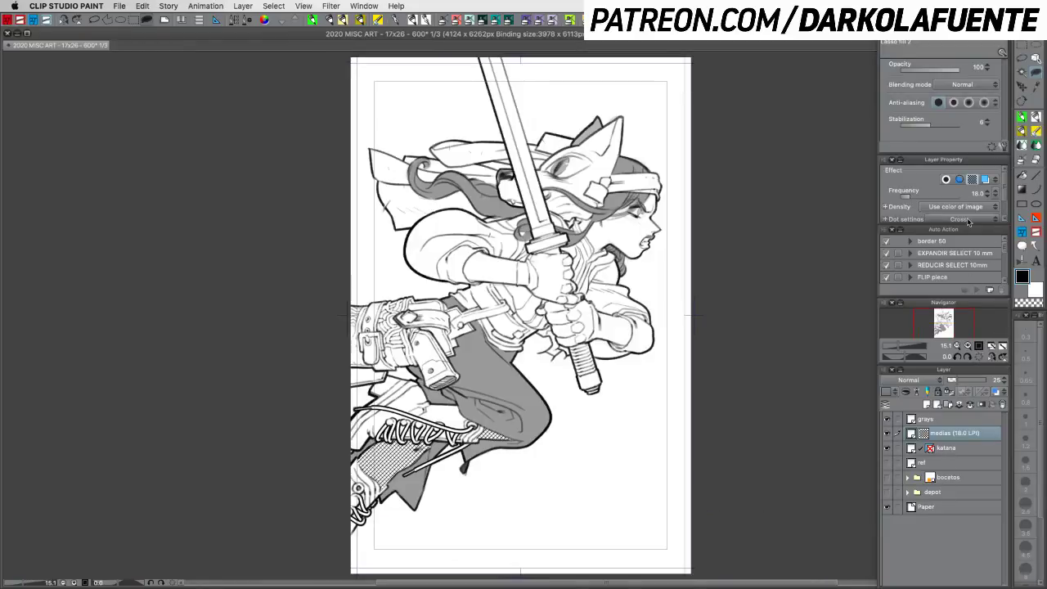
pyautogui.click(913, 199)
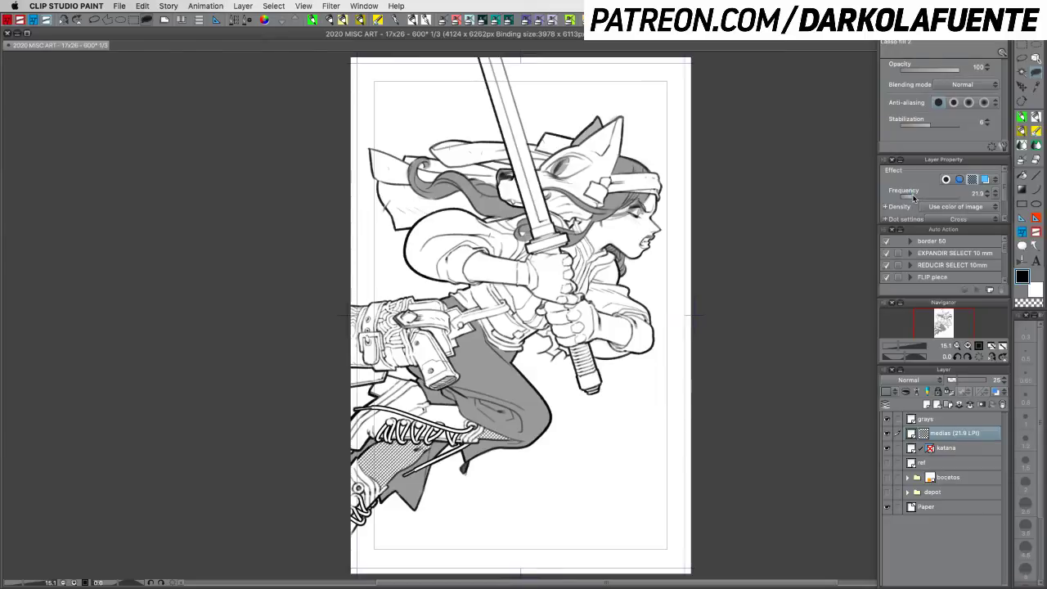
pyautogui.click(988, 193)
pyautogui.click(987, 197)
pyautogui.moveTo(957, 381); pyautogui.dragTo(963, 381)
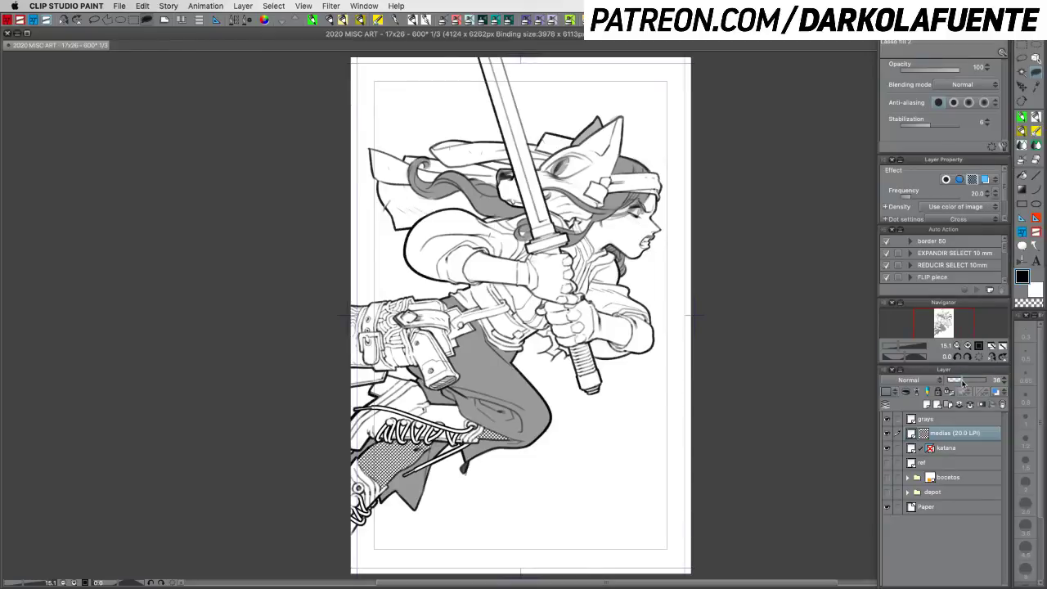
pyautogui.click(988, 198)
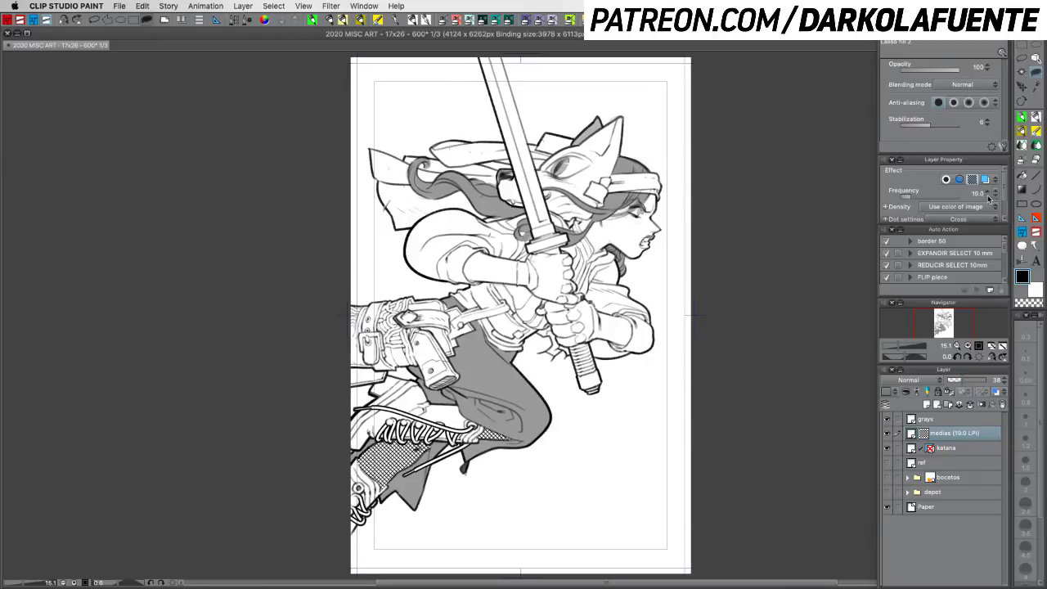
pyautogui.click(988, 199)
pyautogui.click(988, 199)
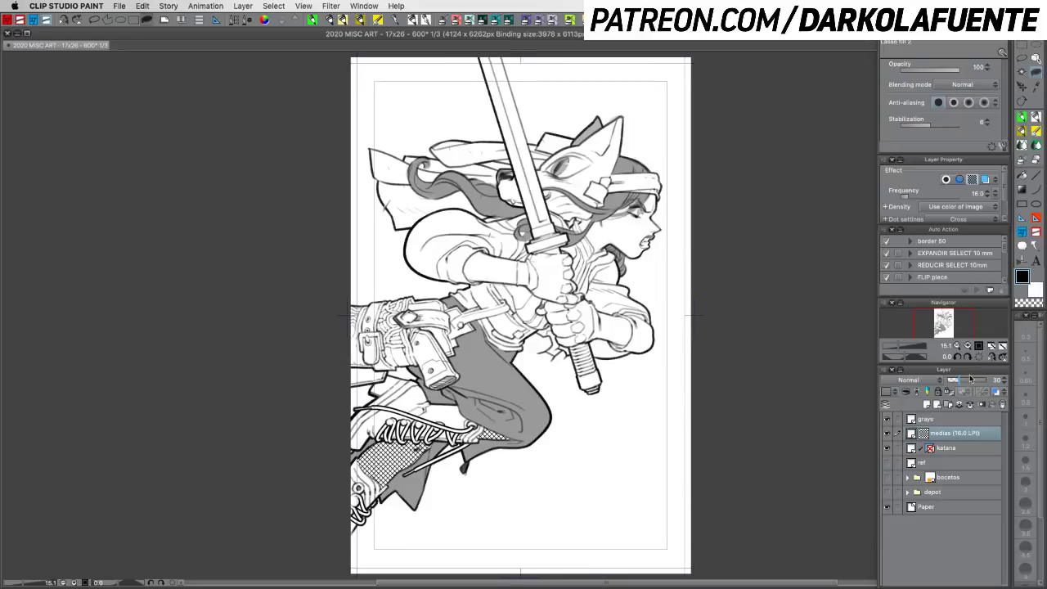
pyautogui.press('super+s')
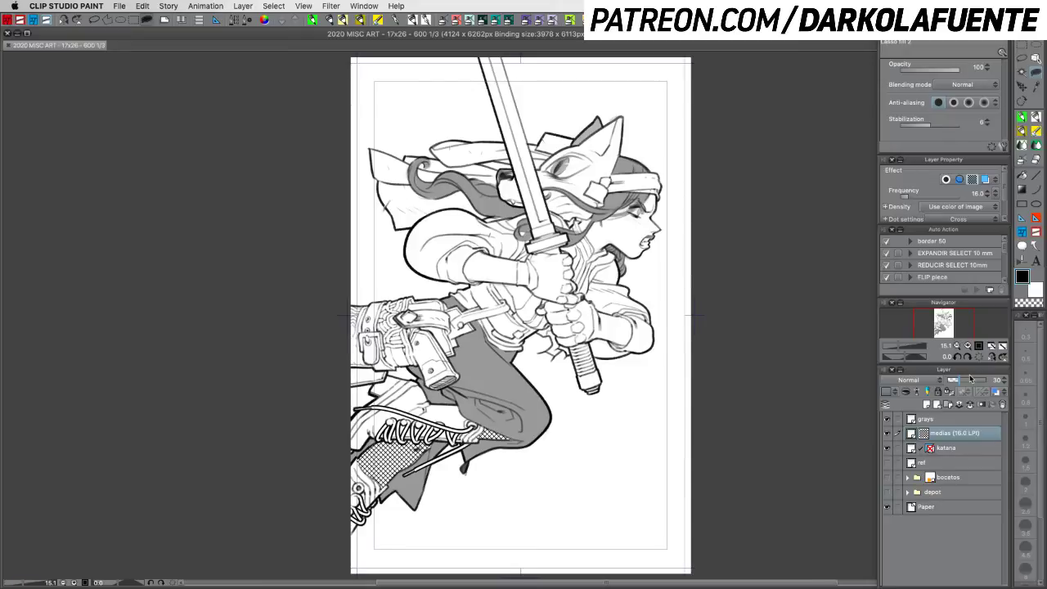
# Step: Set the watercolor brush to size 0.8 and compare the drawing with the medias layer hidden and shown
pyautogui.moveTo(548, 387); pyautogui.dragTo(587, 342)
pyautogui.click(1035, 126)
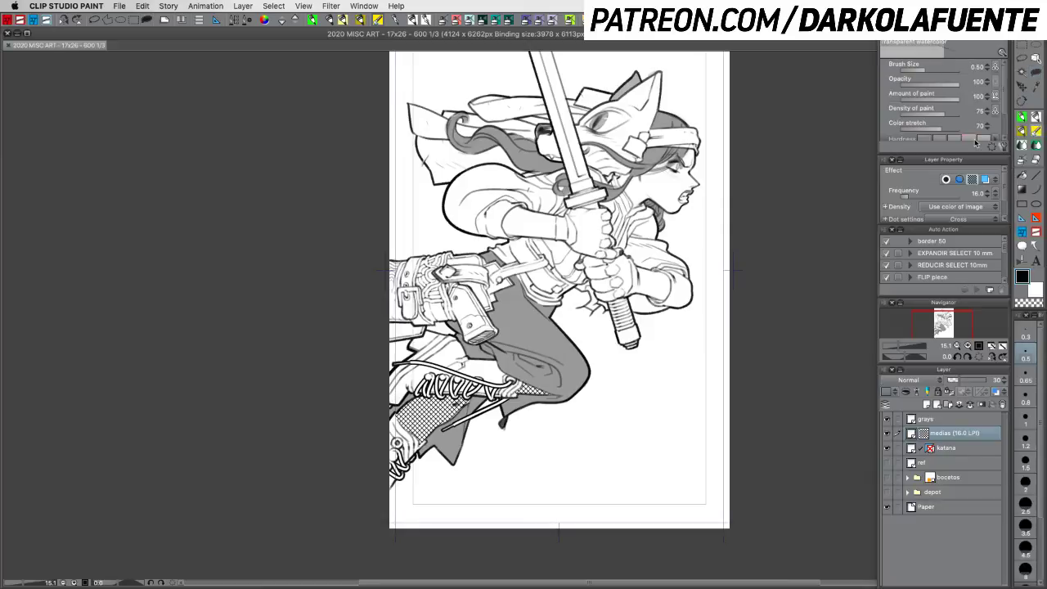
pyautogui.press('c')
pyautogui.click(1025, 398)
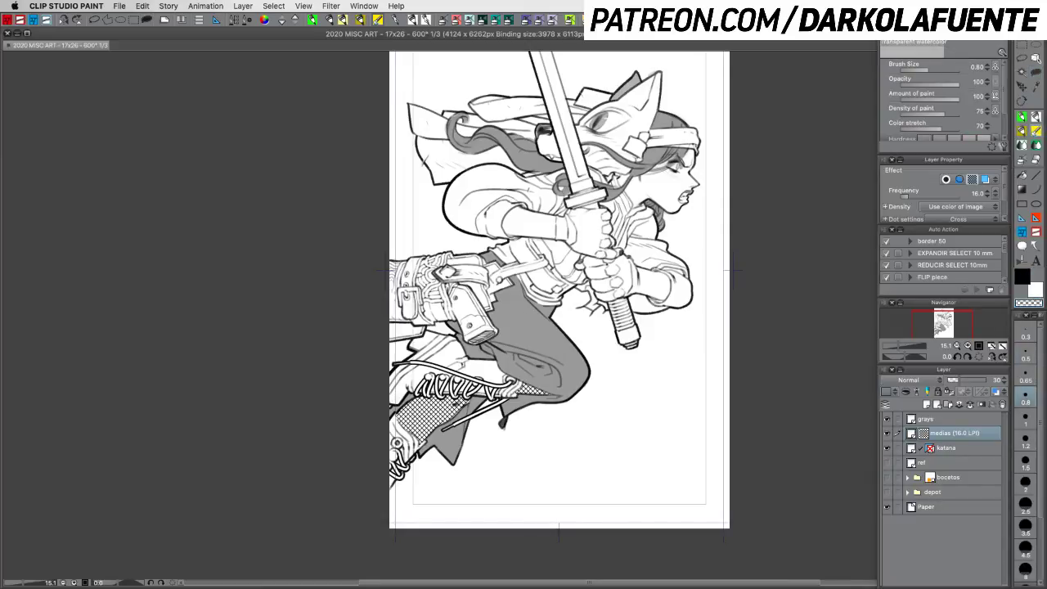
pyautogui.press('c')
pyautogui.click(886, 433)
pyautogui.click(887, 433)
# Step: Add a new layer directly above the grays layer
pyautogui.click(942, 421)
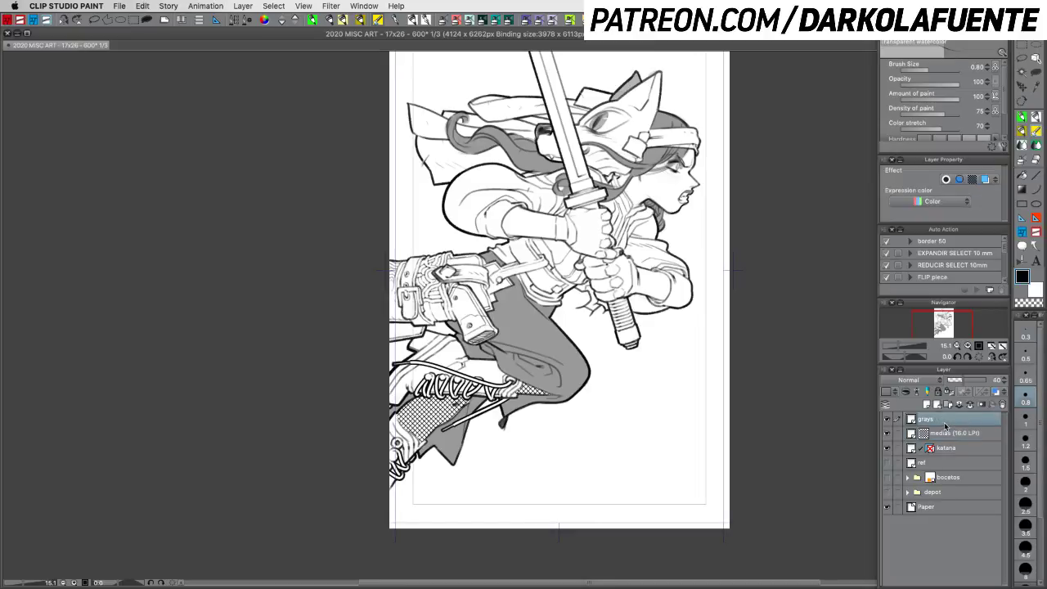
pyautogui.rightClick(946, 423)
pyautogui.press('Escape')
pyautogui.click(928, 405)
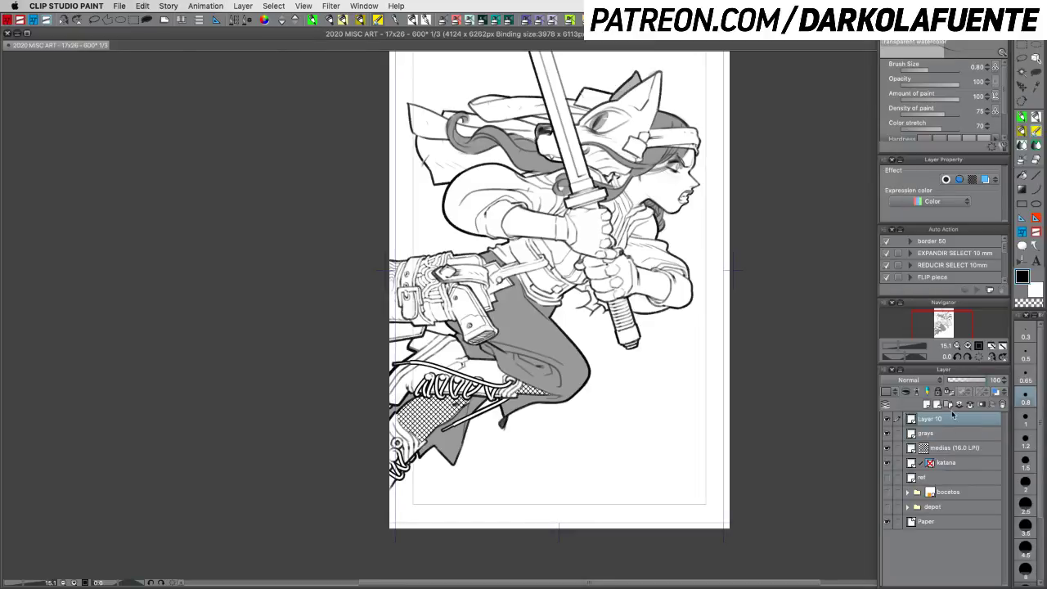
# Step: Create a layer folder named grays and move Layer 10, the grays layer and the medias layer into it
pyautogui.click(949, 406)
pyautogui.doubleClick(938, 419)
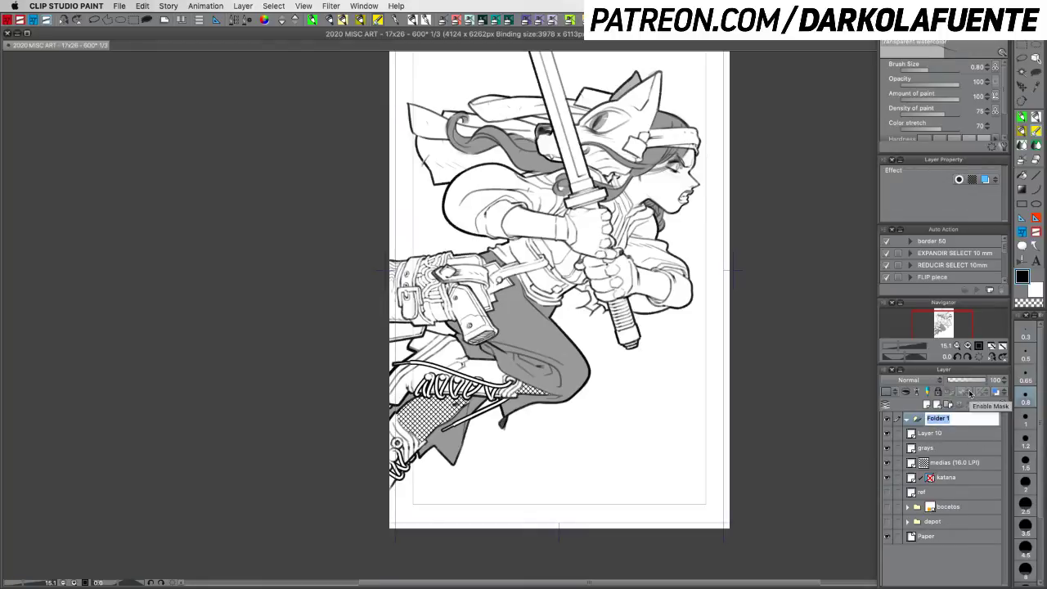
pyautogui.write('grays')
pyautogui.press('Return')
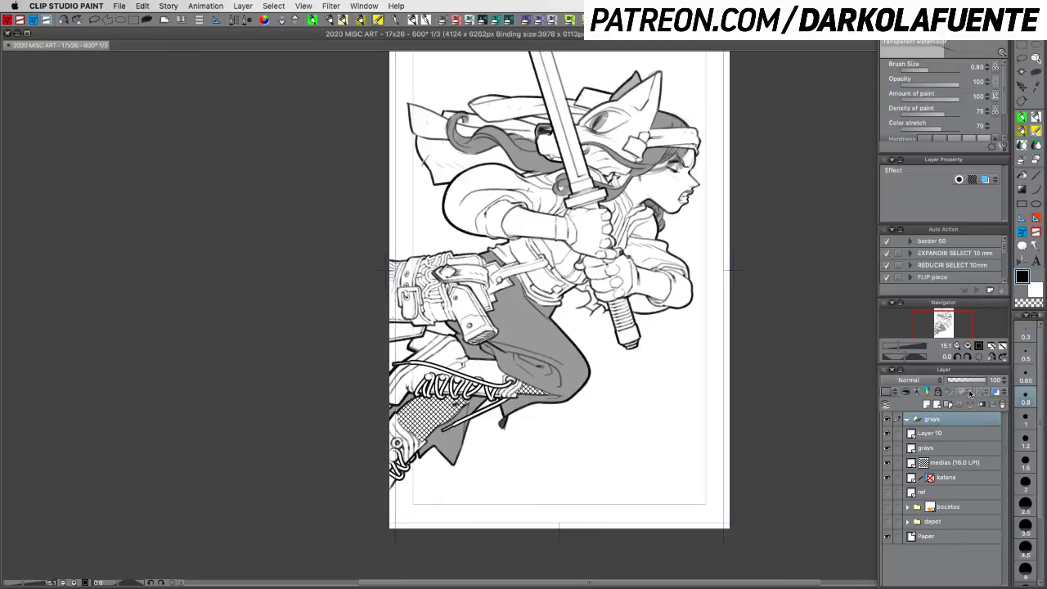
pyautogui.click(945, 433)
pyautogui.keyDown('shift'); pyautogui.click(952, 462); pyautogui.keyUp('shift')
pyautogui.moveTo(947, 436); pyautogui.dragTo(948, 422)
# Step: Set Layer 10's opacity to 20 and rename it gray extra
pyautogui.click(962, 438)
pyautogui.click(954, 381)
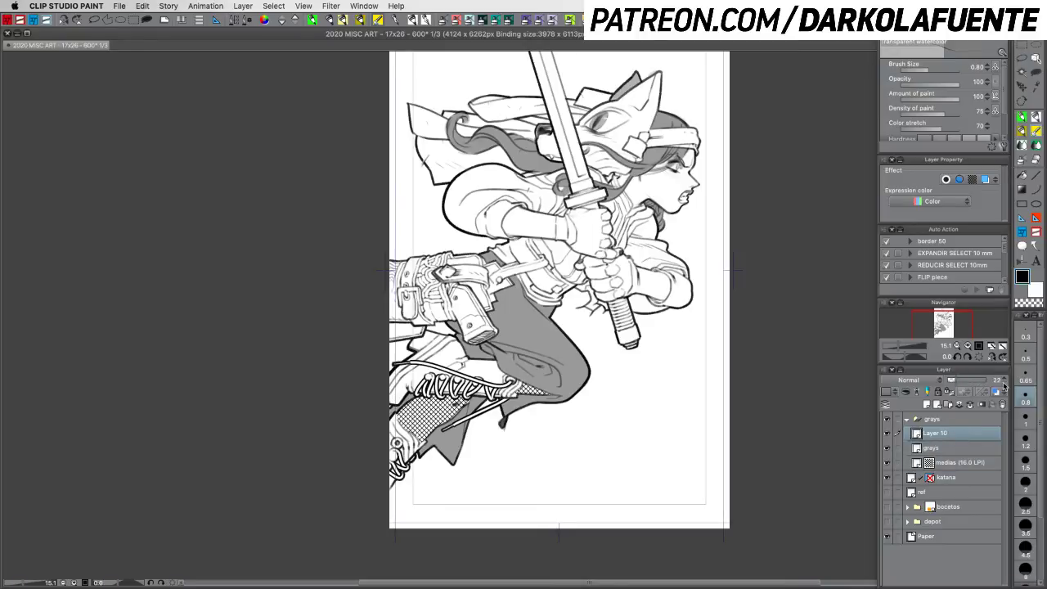
pyautogui.doubleClick(942, 434)
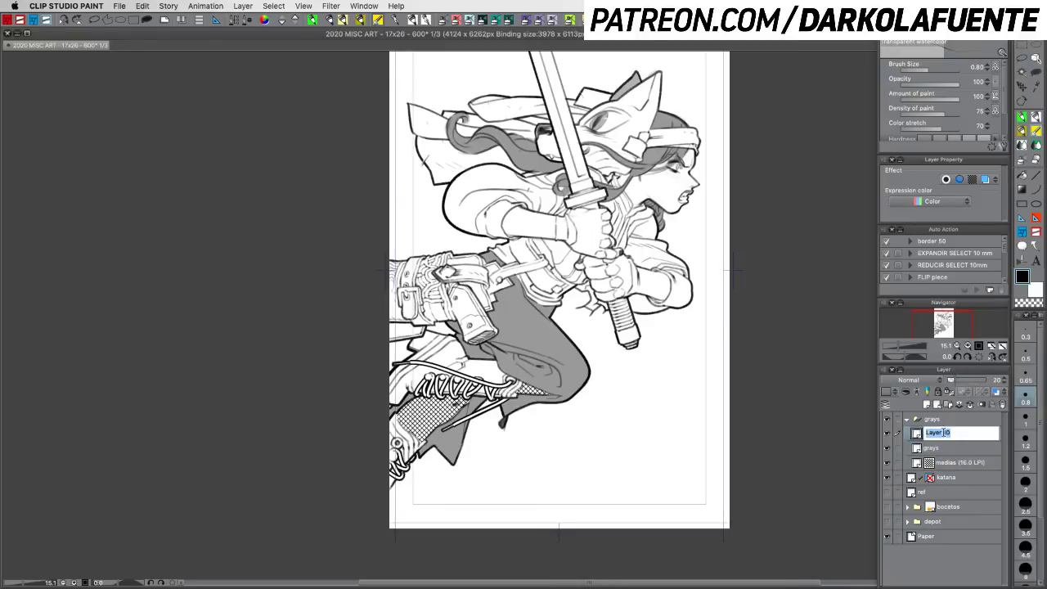
pyautogui.write('gray extra')
pyautogui.press('Return')
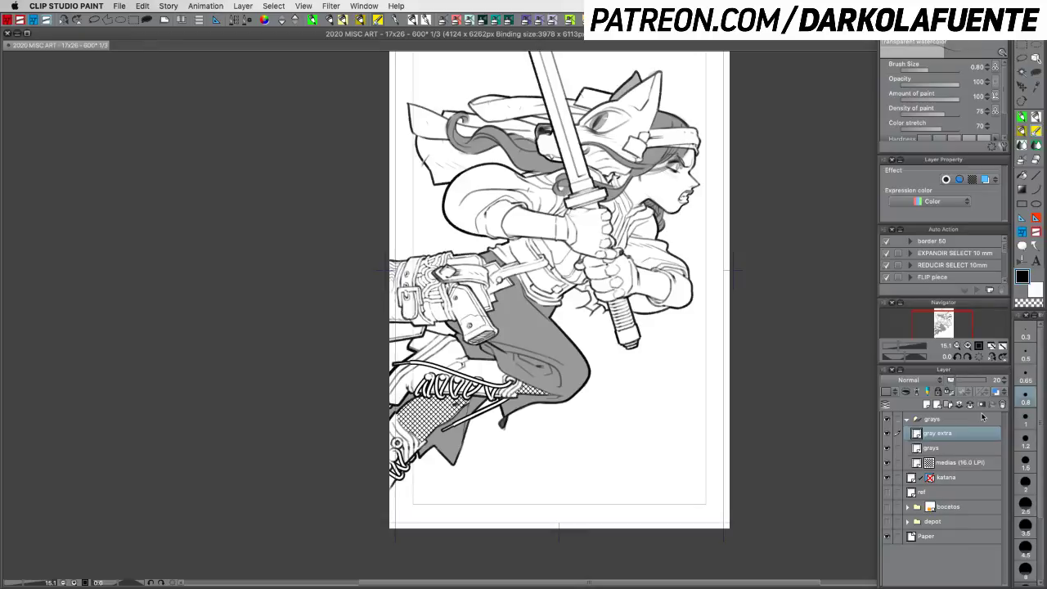
# Step: Create a selection from the grays layer, activate gray extra with the watercolor brush at size 1.5, and hide the selection border
pyautogui.click(957, 450)
pyautogui.rightClick(957, 451)
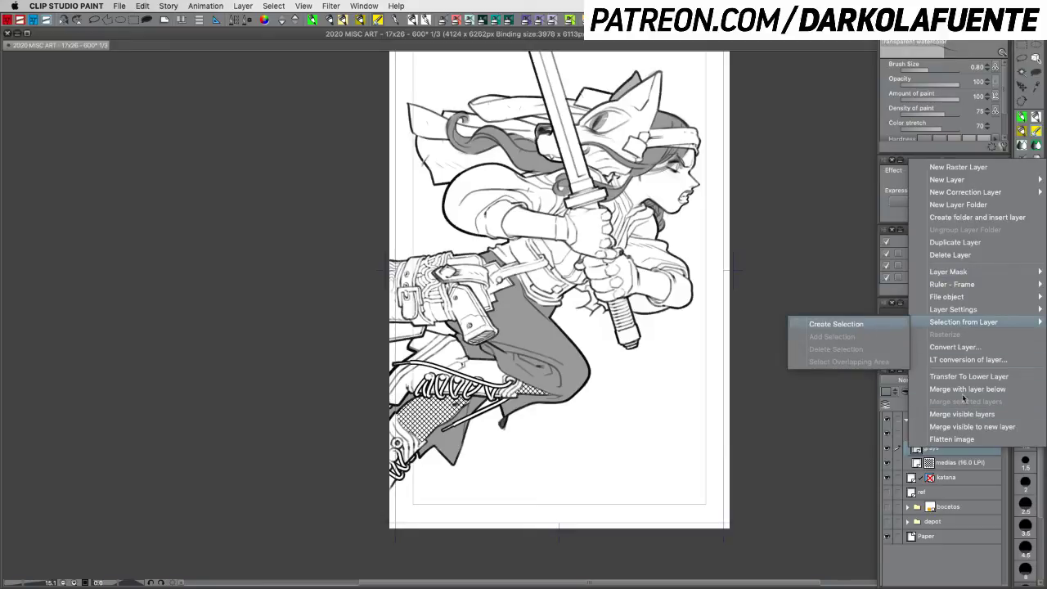
pyautogui.press('Escape')
pyautogui.click(957, 433)
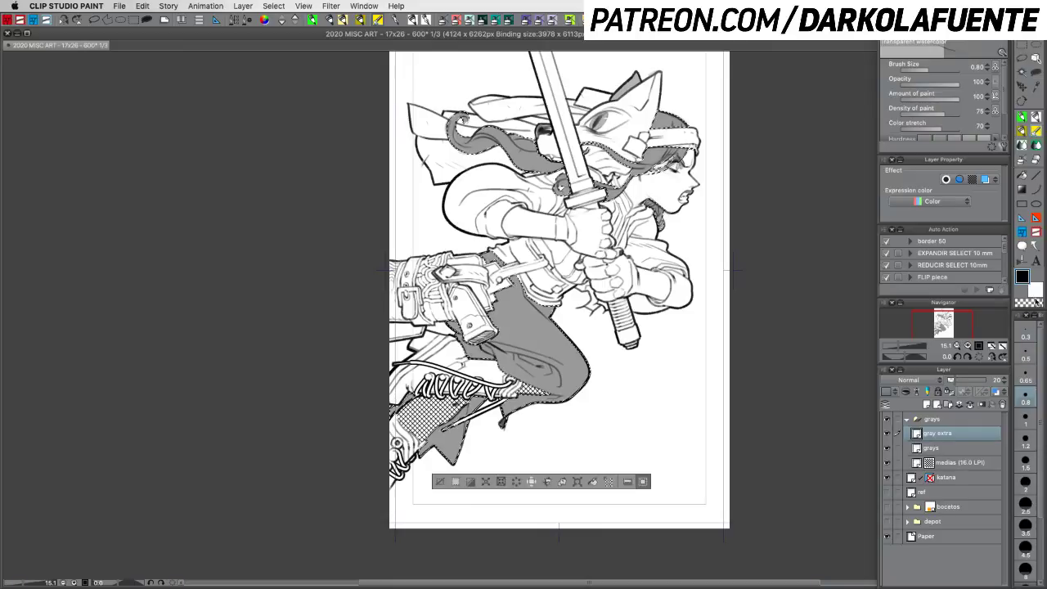
pyautogui.click(1026, 461)
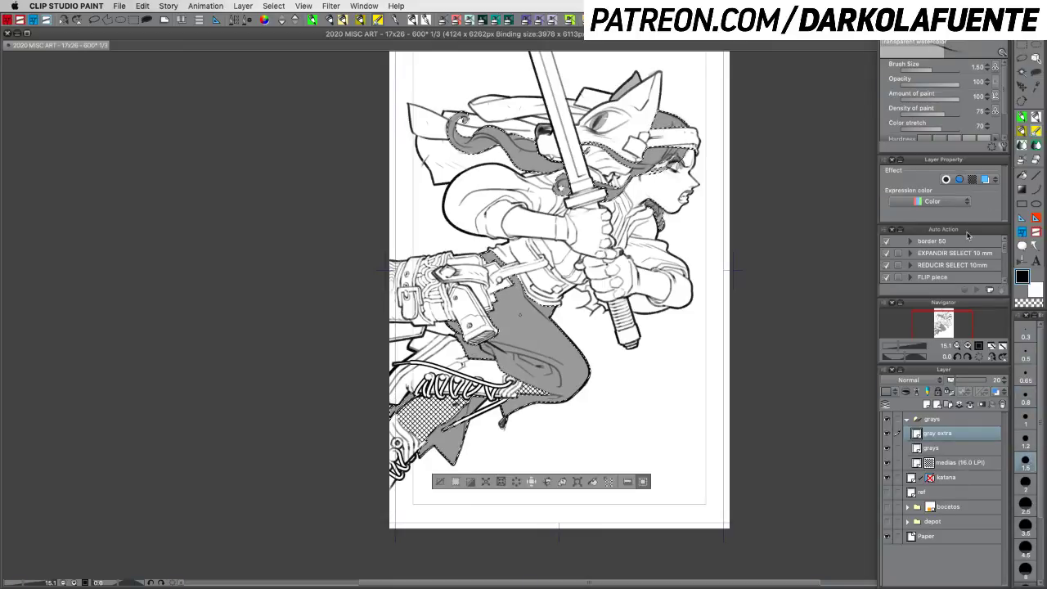
pyautogui.click(969, 346)
pyautogui.moveTo(620, 418); pyautogui.dragTo(800, 309)
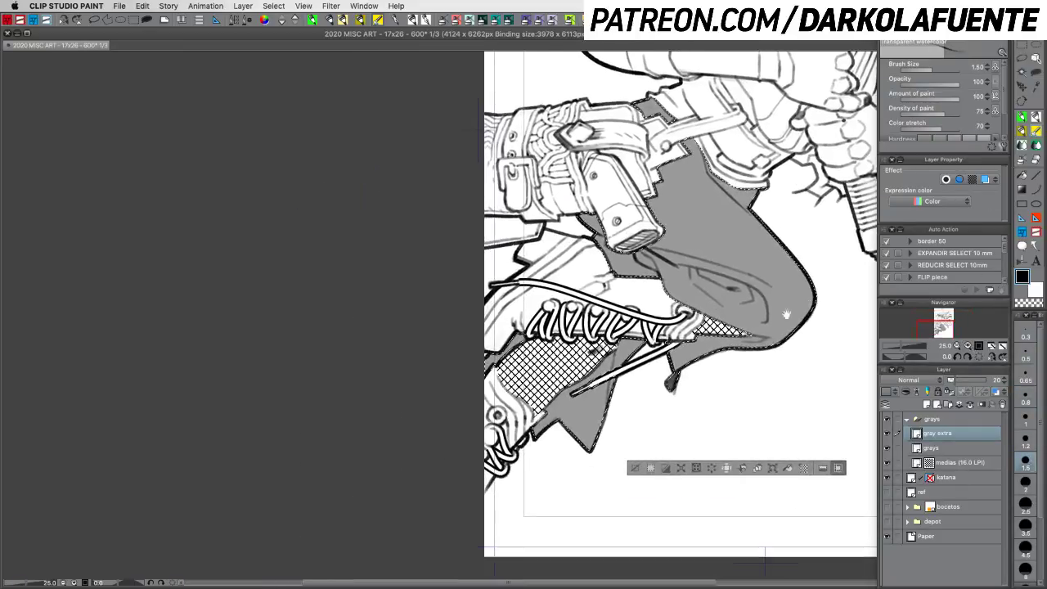
pyautogui.click(837, 467)
# Step: Set the gray extra layer's opacity to 30 and try watercolor shading strokes on the hanging cloth behind the legs
pyautogui.moveTo(490, 361); pyautogui.dragTo(512, 342)
pyautogui.press('super+z')
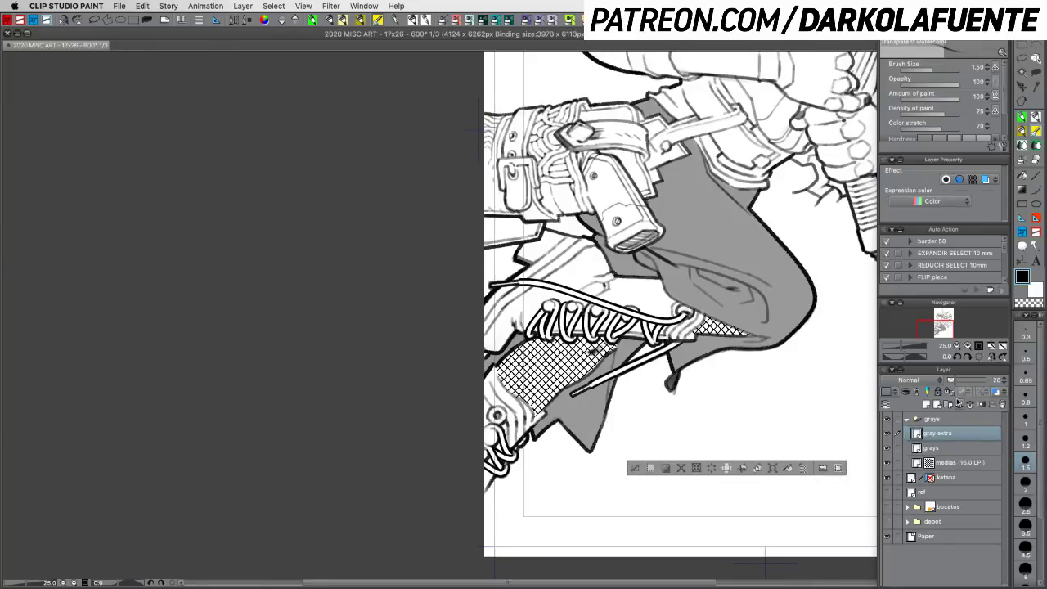
pyautogui.click(963, 381)
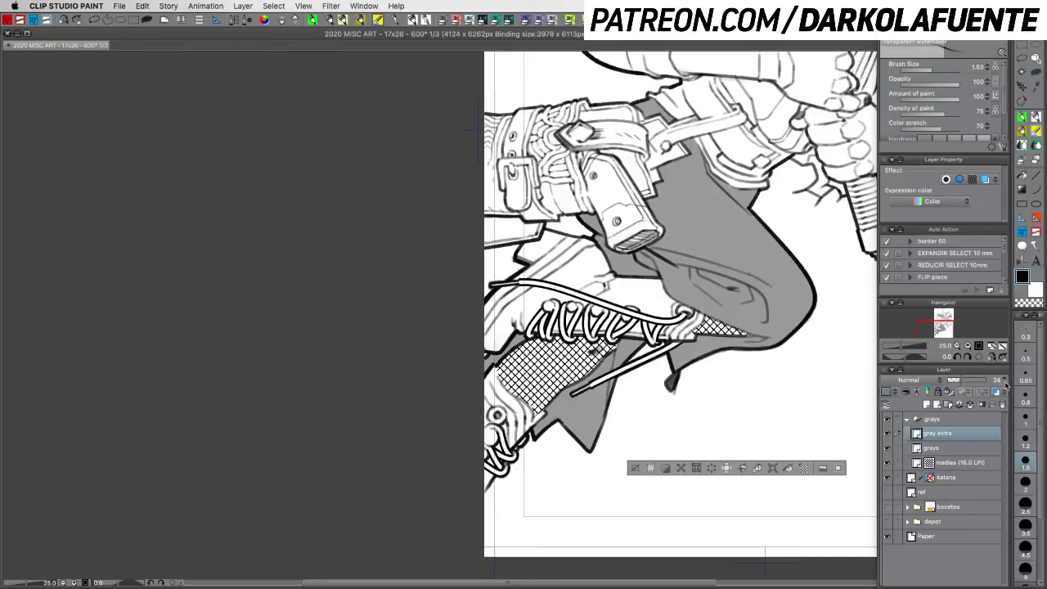
pyautogui.moveTo(578, 386)
pyautogui.mouseDown()
pyautogui.moveTo(563, 419)
pyautogui.moveTo(604, 368)
pyautogui.moveTo(591, 435)
pyautogui.moveTo(587, 409)
pyautogui.mouseUp()
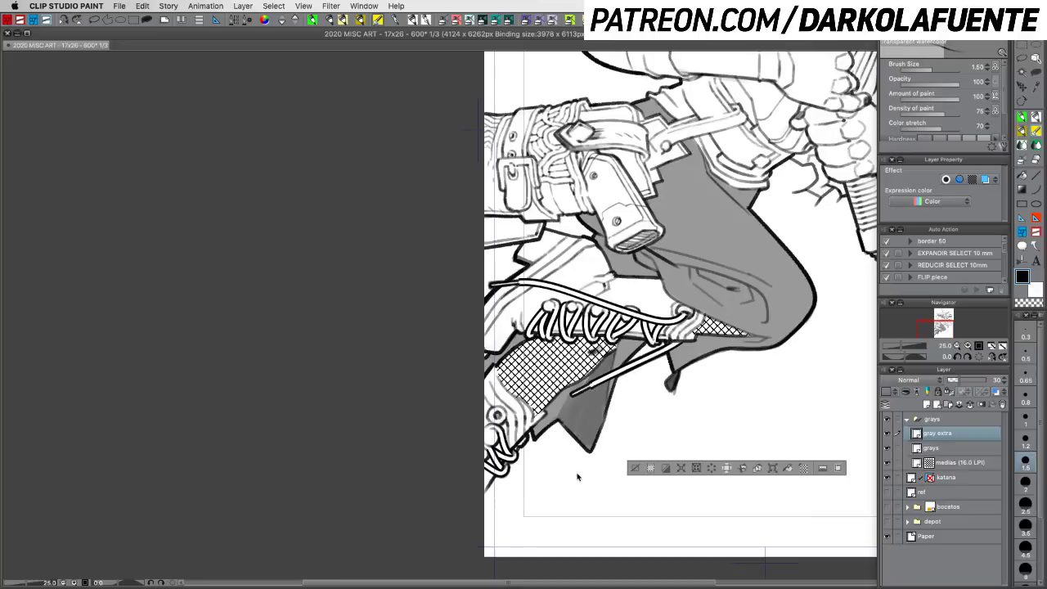
# Step: Darken the hanging cloth behind the legs and below the bent knee on gray extra, using the solid brush at size 2.5
pyautogui.click(1036, 126)
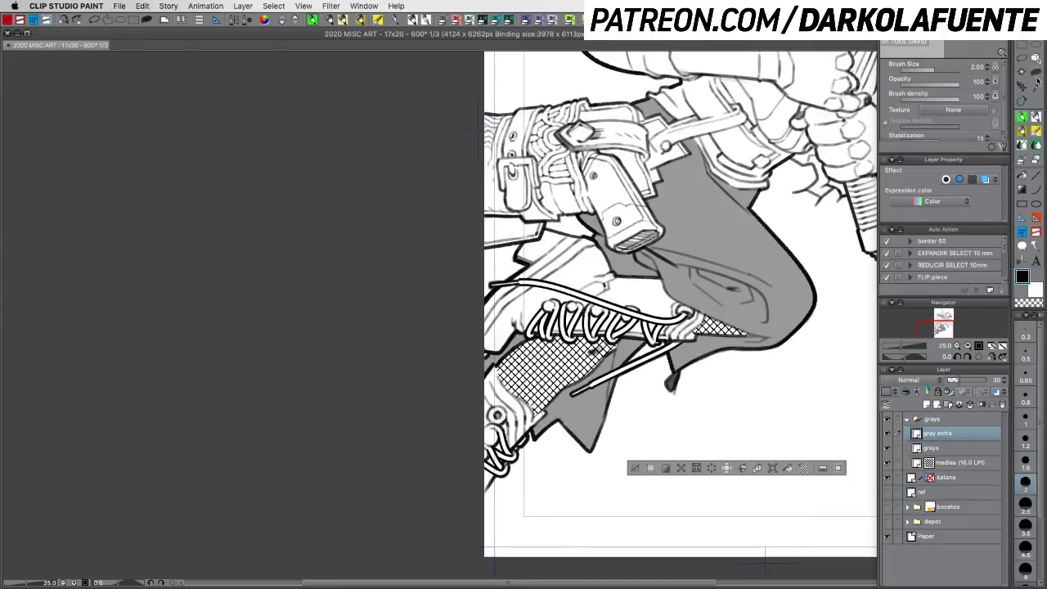
pyautogui.click(1026, 500)
pyautogui.moveTo(536, 430)
pyautogui.mouseDown()
pyautogui.moveTo(532, 441)
pyautogui.moveTo(580, 378)
pyautogui.moveTo(579, 426)
pyautogui.mouseUp()
pyautogui.moveTo(595, 365)
pyautogui.mouseDown()
pyautogui.moveTo(578, 436)
pyautogui.moveTo(592, 442)
pyautogui.mouseUp()
pyautogui.moveTo(600, 403); pyautogui.dragTo(594, 435)
pyautogui.moveTo(611, 352); pyautogui.dragTo(599, 425)
pyautogui.moveTo(610, 354); pyautogui.dragTo(607, 379)
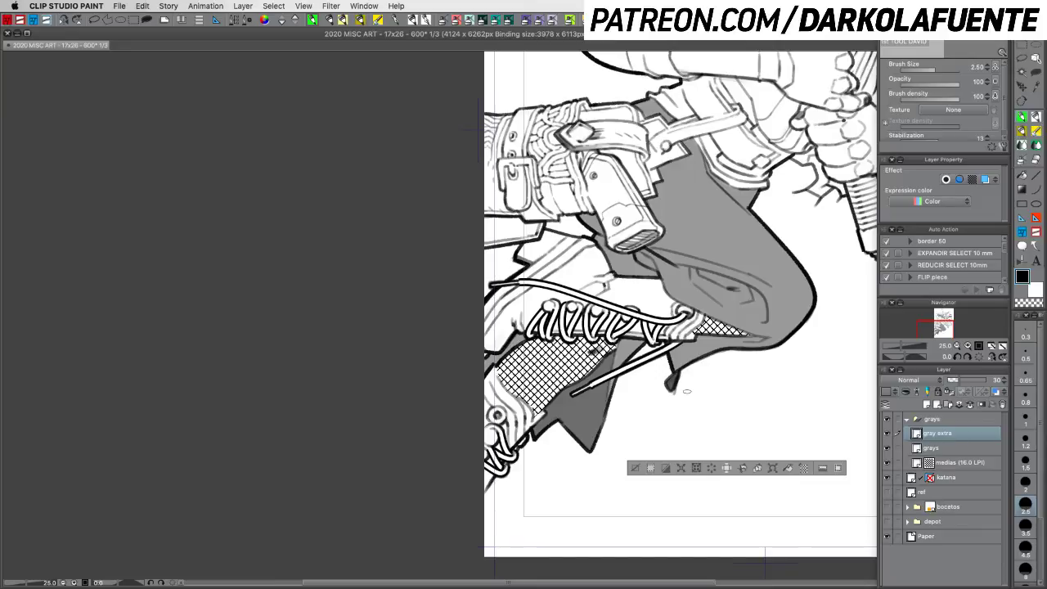
pyautogui.moveTo(667, 351)
pyautogui.mouseDown()
pyautogui.moveTo(705, 344)
pyautogui.moveTo(679, 368)
pyautogui.moveTo(726, 339)
pyautogui.moveTo(722, 353)
pyautogui.moveTo(735, 338)
pyautogui.moveTo(766, 337)
pyautogui.moveTo(720, 356)
pyautogui.moveTo(733, 351)
pyautogui.mouseUp()
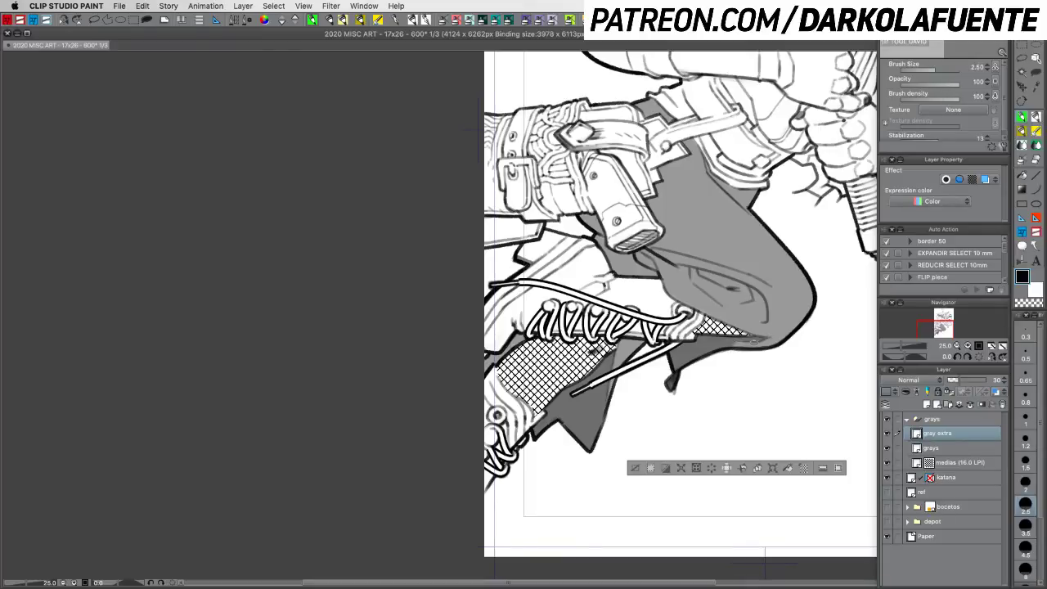
# Step: Shade the trouser cloth beneath the holster and above the boot on the gray extra layer
pyautogui.moveTo(800, 288)
pyautogui.mouseDown()
pyautogui.moveTo(695, 164)
pyautogui.moveTo(571, 170)
pyautogui.moveTo(565, 183)
pyautogui.moveTo(580, 180)
pyautogui.mouseUp()
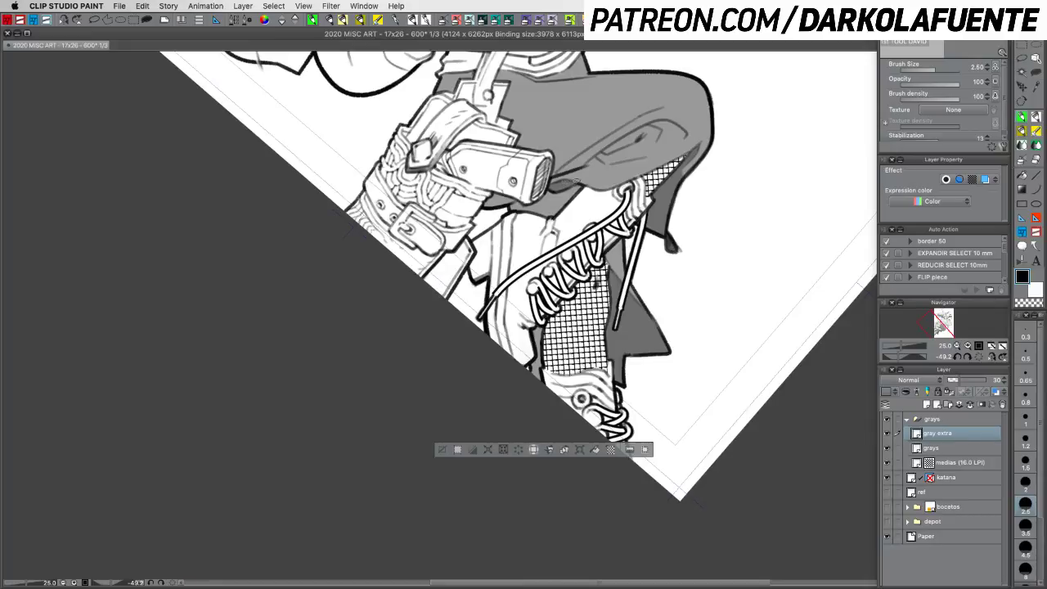
pyautogui.press('c')
pyautogui.moveTo(734, 337); pyautogui.dragTo(698, 390)
pyautogui.press('c')
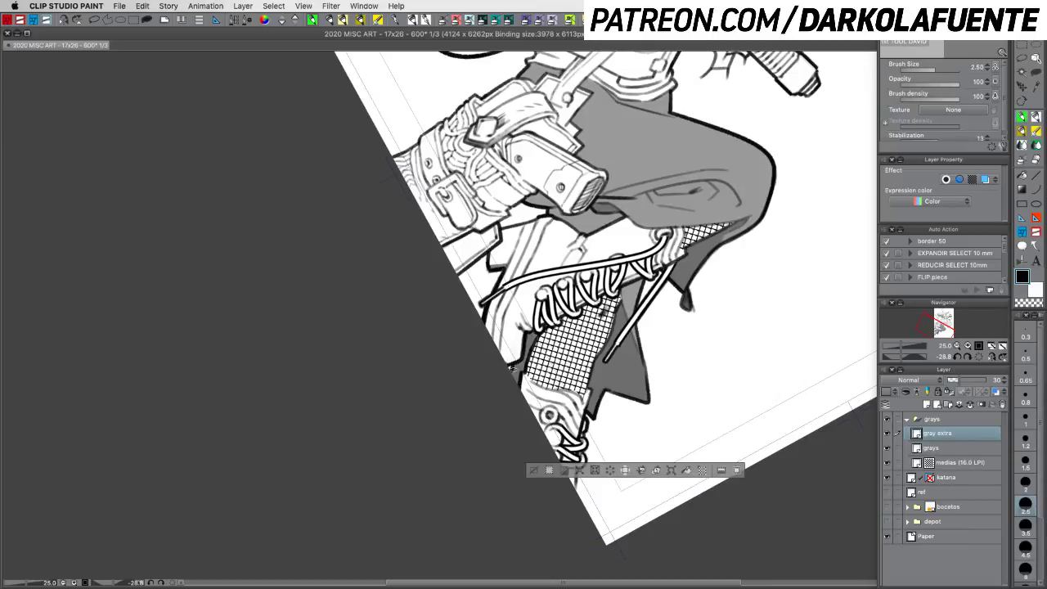
pyautogui.press('r')
pyautogui.moveTo(753, 335); pyautogui.dragTo(724, 379)
pyautogui.press('r')
pyautogui.moveTo(783, 290)
pyautogui.mouseDown()
pyautogui.moveTo(729, 153)
pyautogui.moveTo(628, 182)
pyautogui.mouseUp()
pyautogui.press('r')
pyautogui.moveTo(753, 291); pyautogui.dragTo(708, 392)
pyautogui.press('b')
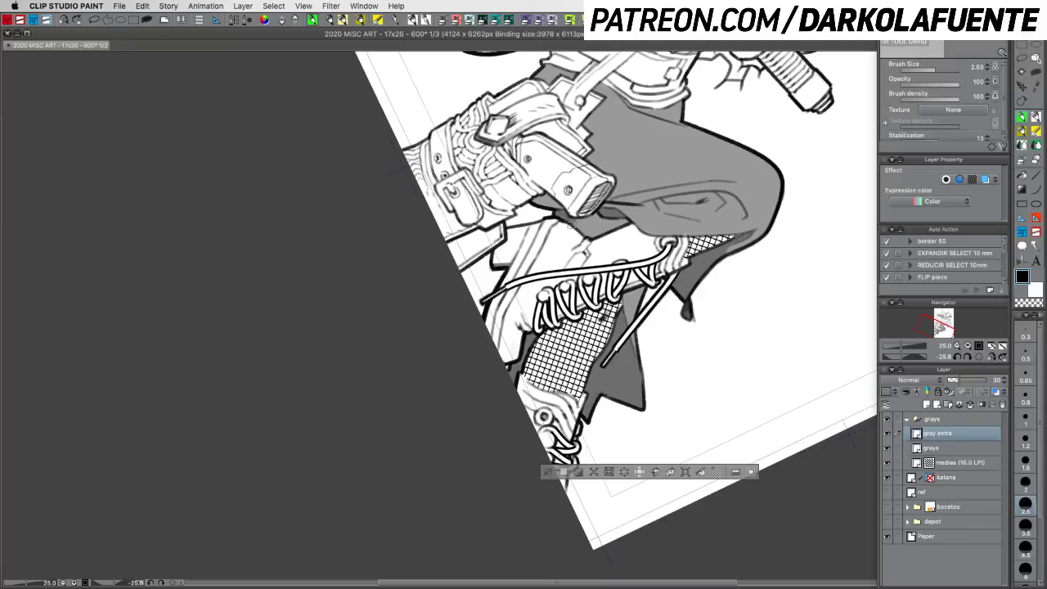
pyautogui.moveTo(582, 223); pyautogui.dragTo(622, 224)
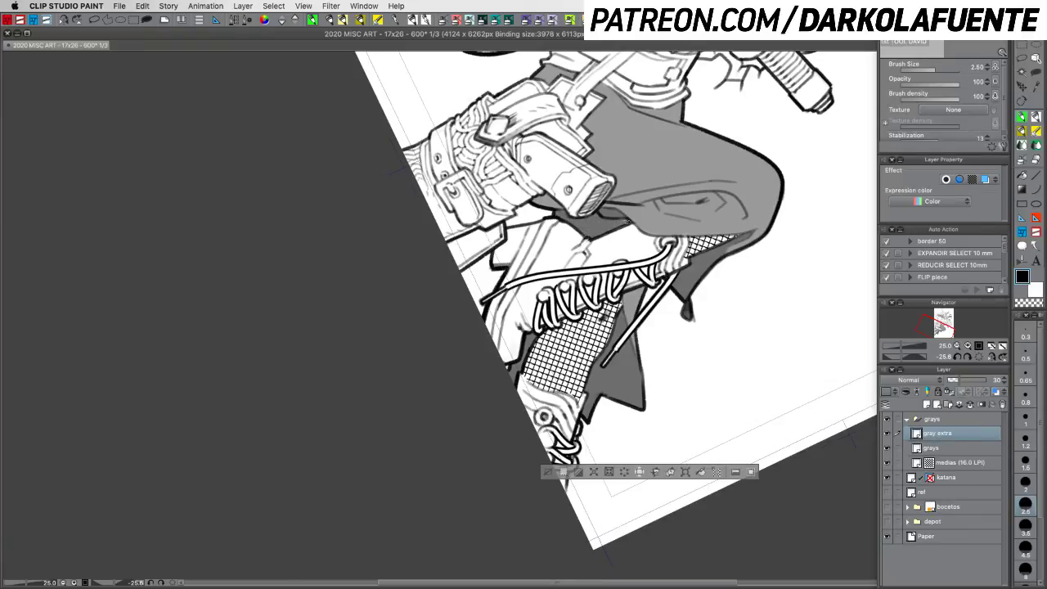
# Step: Try to trim the shading beneath the holster with transparent color, raising the brush size to 3.5
pyautogui.press('c')
pyautogui.moveTo(606, 210); pyautogui.dragTo(609, 214)
pyautogui.press('super+z')
pyautogui.hotkey('shift', 'space')
pyautogui.moveTo(731, 259); pyautogui.dragTo(681, 176)
pyautogui.click(1026, 528)
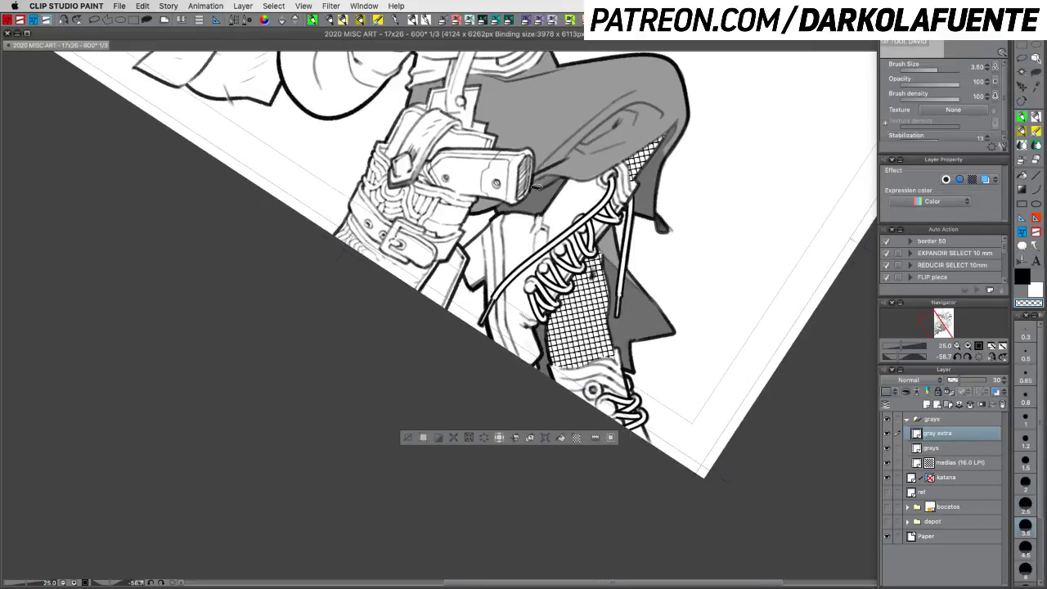
pyautogui.press('super+z')
# Step: Return the canvas to an upright full-page view, clear the selection and save the illustration
pyautogui.press('r')
pyautogui.moveTo(769, 278); pyautogui.dragTo(631, 449)
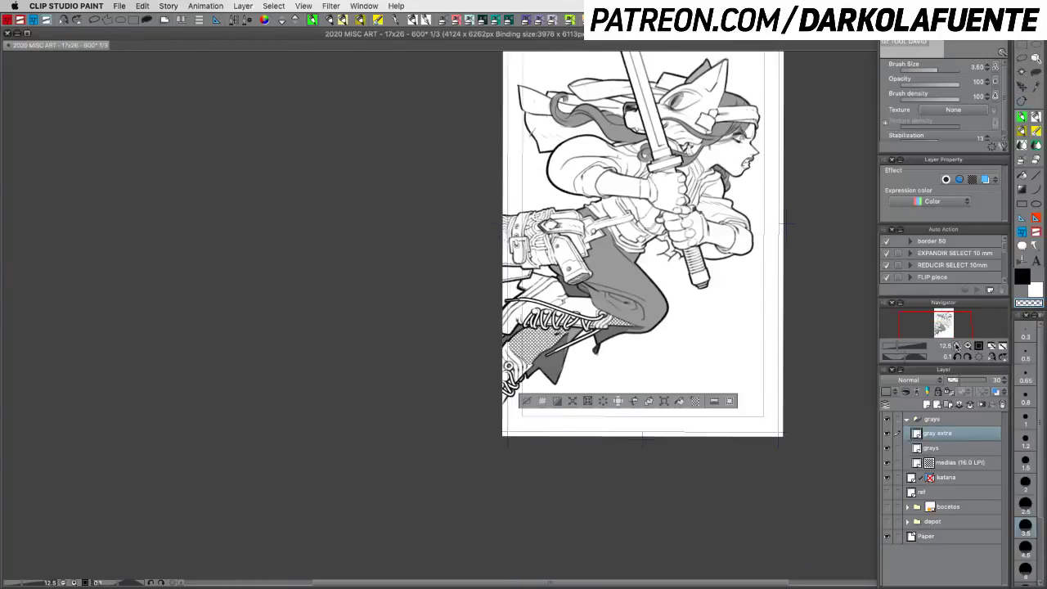
pyautogui.moveTo(744, 307); pyautogui.dragTo(675, 351)
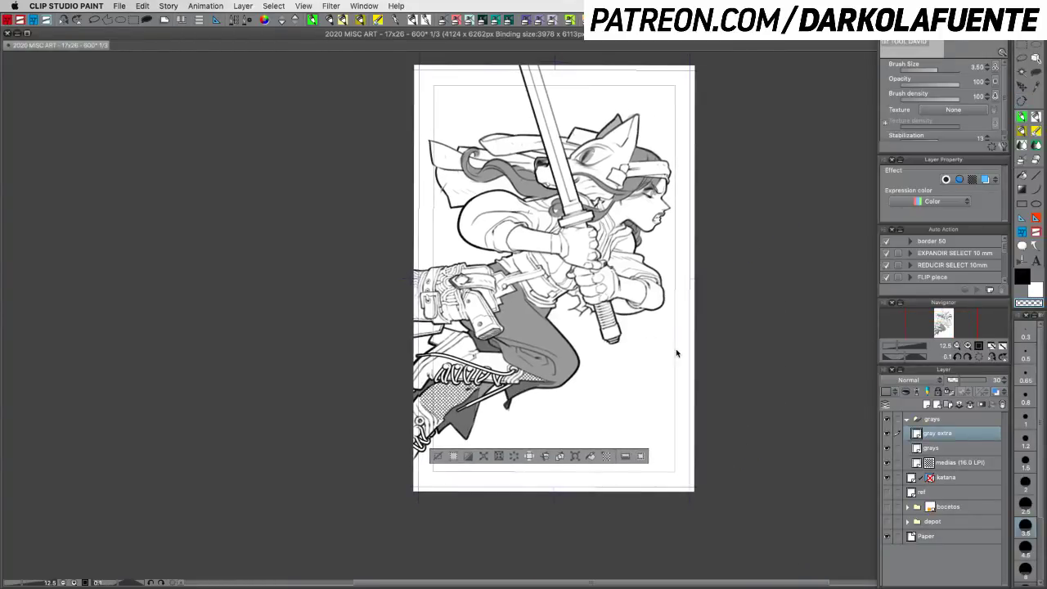
pyautogui.press('super+d')
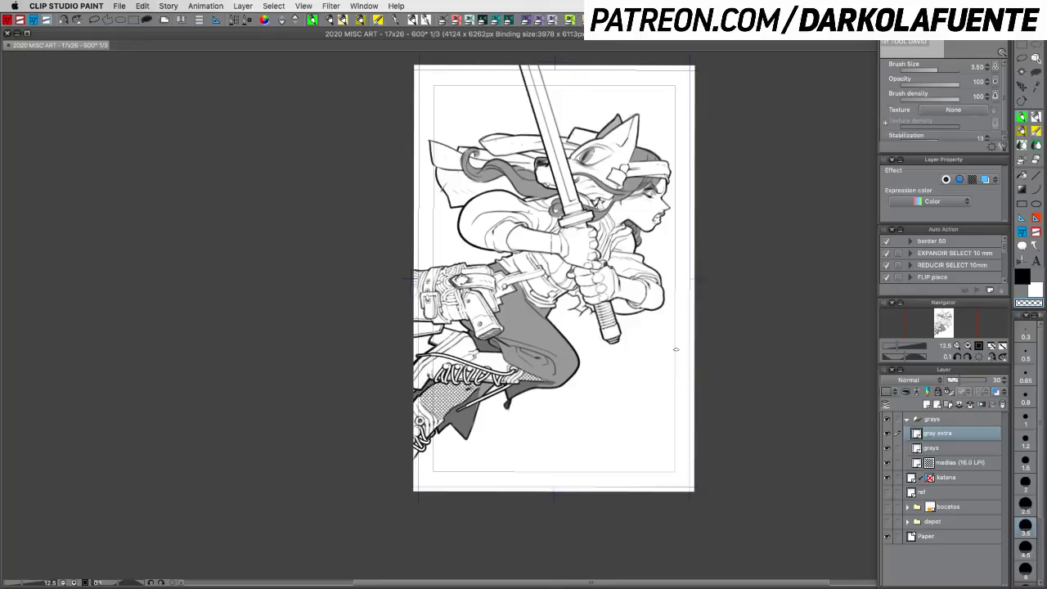
pyautogui.press('super+s')
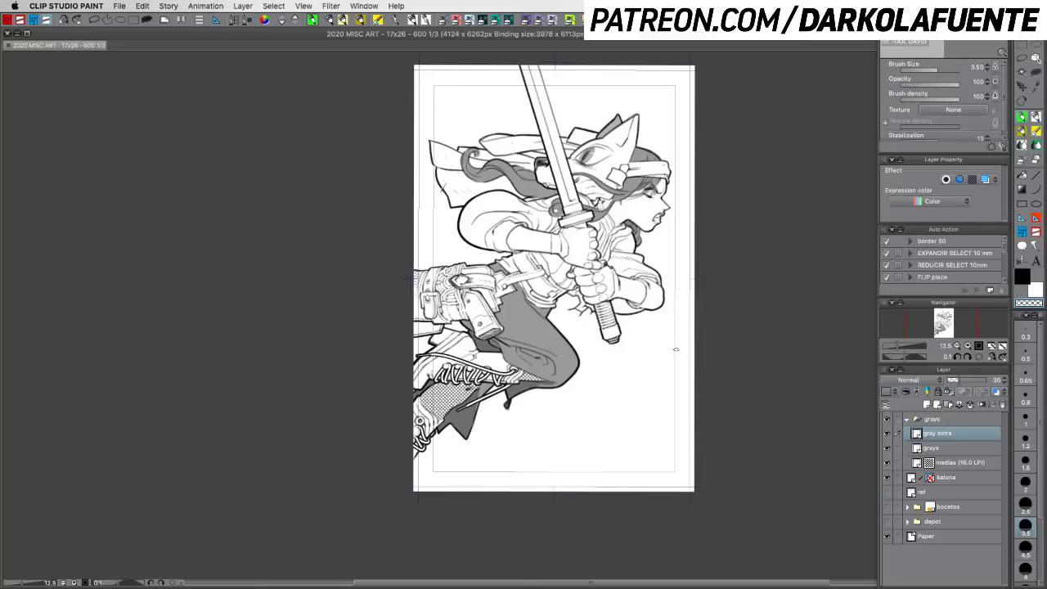
# Step: Collapse the grays folder and add a new layer named front above it
pyautogui.click(908, 419)
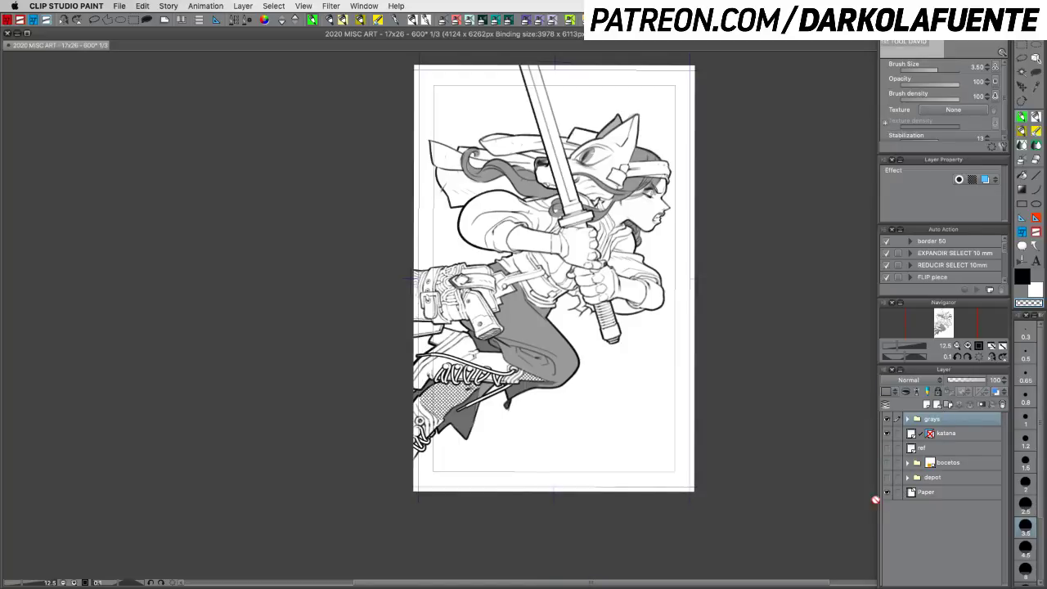
pyautogui.click(928, 406)
pyautogui.doubleClick(930, 421)
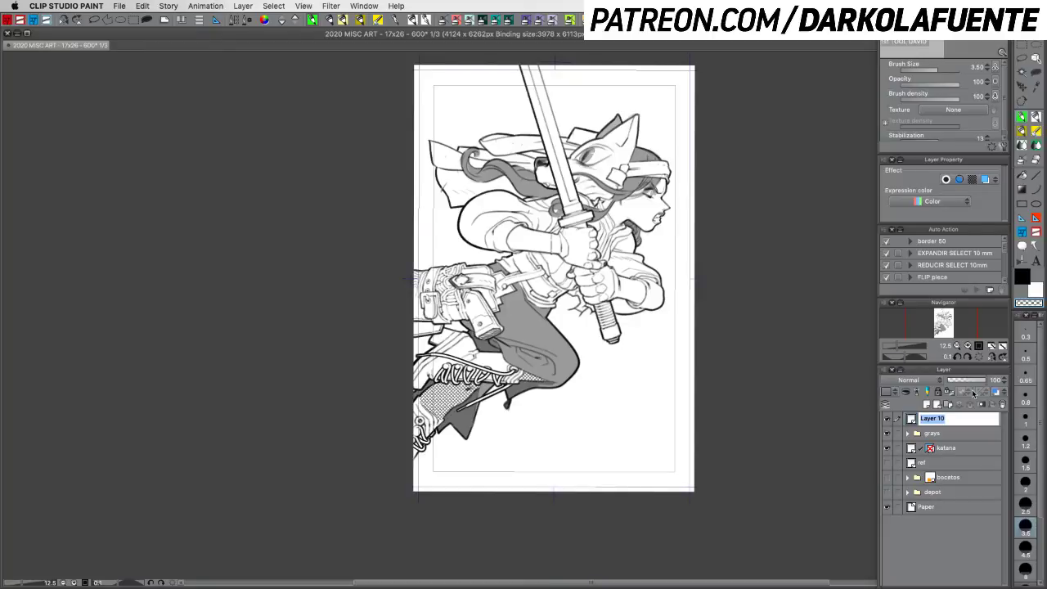
pyautogui.write('front')
pyautogui.press('Return')
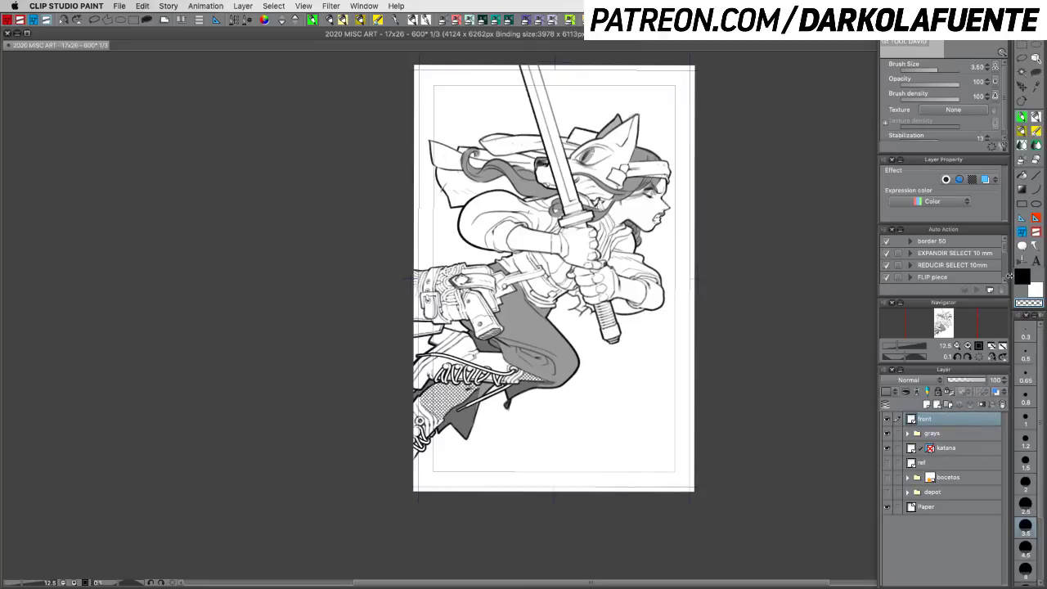
# Step: Check the grass sketch in the bocetos folder, hide it again, and set the watercolor brush to black at size 2
pyautogui.click(887, 478)
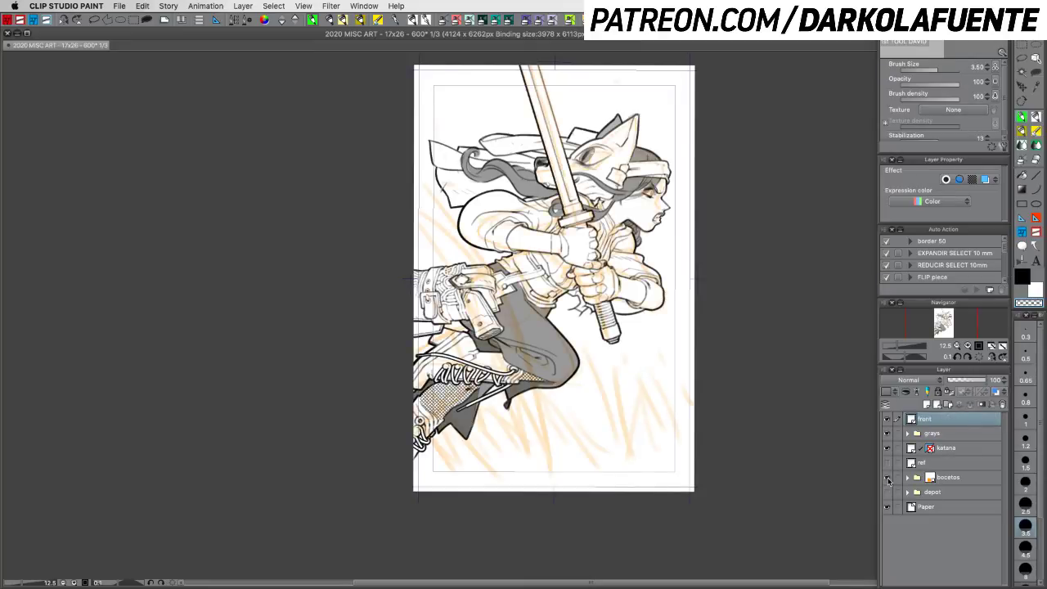
pyautogui.click(888, 478)
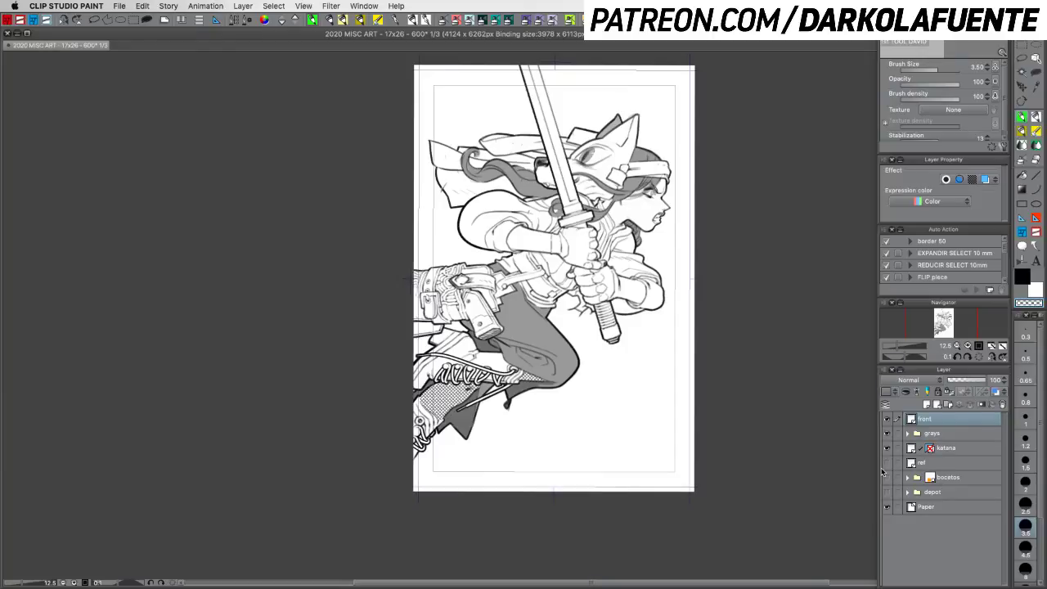
pyautogui.click(1034, 131)
pyautogui.press('c')
pyautogui.click(1025, 482)
pyautogui.moveTo(611, 401); pyautogui.dragTo(616, 331)
# Step: Draw long slanting grass blades across the belt, holster and legs on the front layer, redoing the unsatisfactory strokes
pyautogui.moveTo(425, 213); pyautogui.dragTo(515, 391)
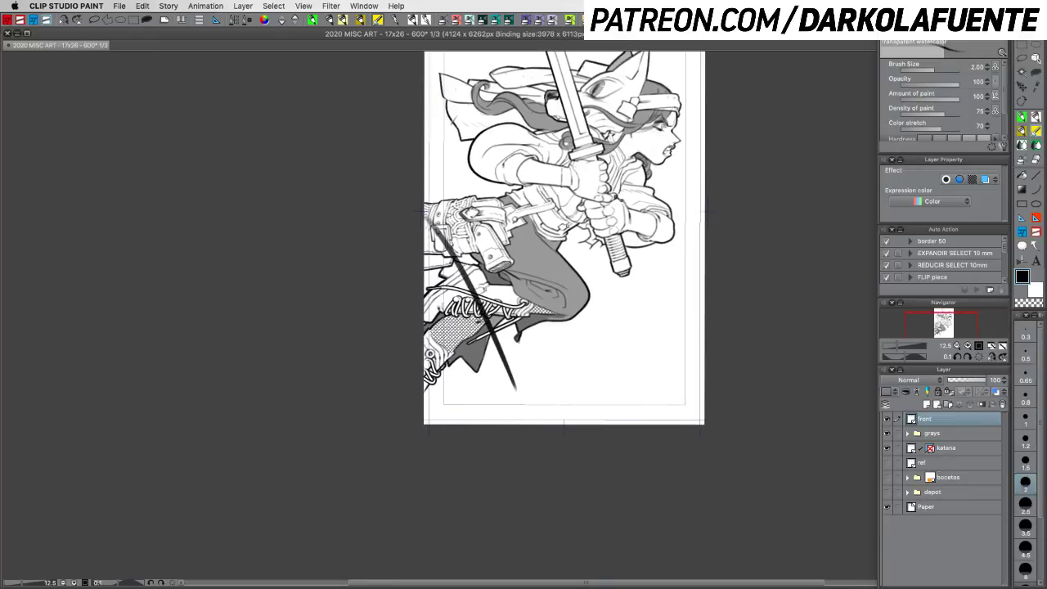
pyautogui.hotkey('ctrl', 'z')
pyautogui.moveTo(425, 204); pyautogui.dragTo(546, 422)
pyautogui.moveTo(426, 172)
pyautogui.mouseDown()
pyautogui.moveTo(539, 365)
pyautogui.moveTo(558, 408)
pyautogui.mouseUp()
pyautogui.press('super+z')
pyautogui.moveTo(438, 159); pyautogui.dragTo(551, 416)
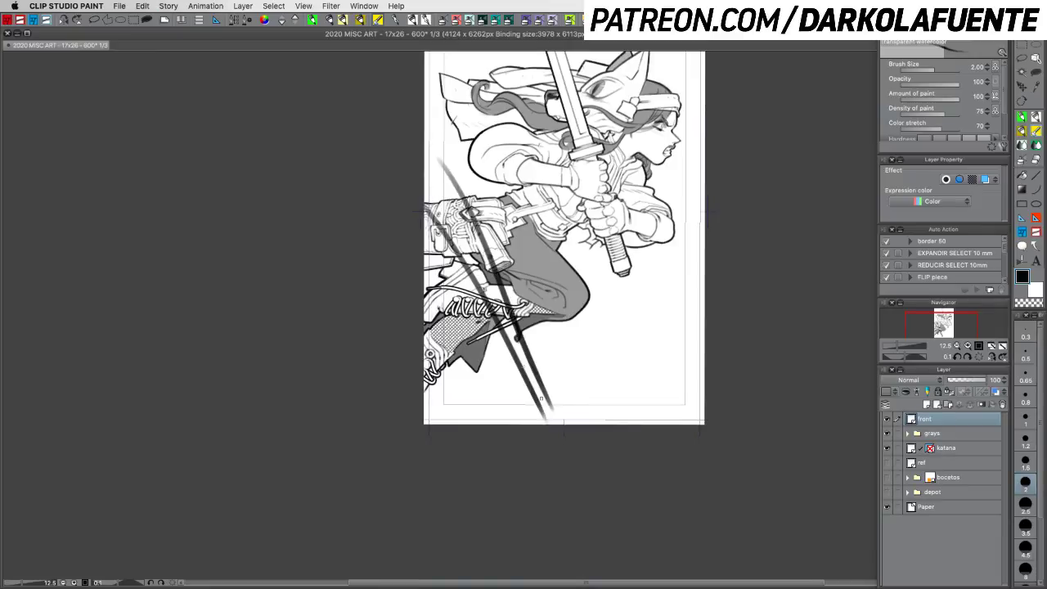
pyautogui.moveTo(457, 165); pyautogui.dragTo(556, 400)
pyautogui.press('super+z')
pyautogui.moveTo(458, 201); pyautogui.dragTo(565, 424)
pyautogui.moveTo(413, 270)
pyautogui.mouseDown()
pyautogui.moveTo(525, 446)
pyautogui.moveTo(414, 307)
pyautogui.moveTo(485, 419)
pyautogui.moveTo(412, 261)
pyautogui.moveTo(535, 479)
pyautogui.mouseUp()
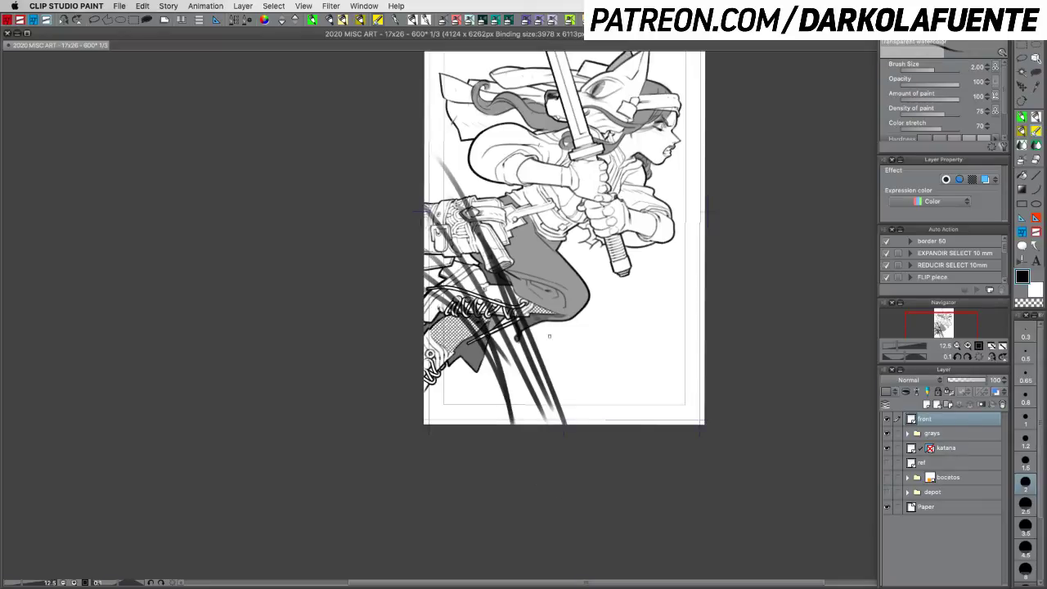
# Step: Draw more slanting black grass blades below the knee and along the page's lower edge on the front layer at brush size 2
pyautogui.moveTo(527, 308); pyautogui.dragTo(604, 425)
pyautogui.moveTo(502, 285)
pyautogui.mouseDown()
pyautogui.moveTo(591, 425)
pyautogui.moveTo(545, 334)
pyautogui.moveTo(607, 425)
pyautogui.mouseUp()
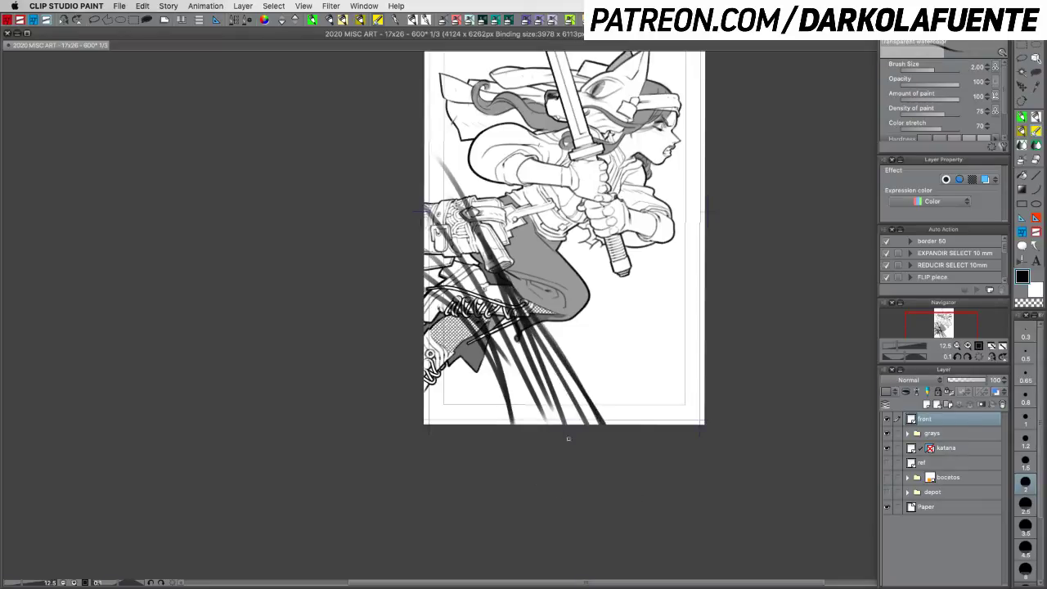
pyautogui.moveTo(424, 345)
pyautogui.mouseDown()
pyautogui.moveTo(496, 425)
pyautogui.moveTo(473, 392)
pyautogui.moveTo(509, 425)
pyautogui.mouseUp()
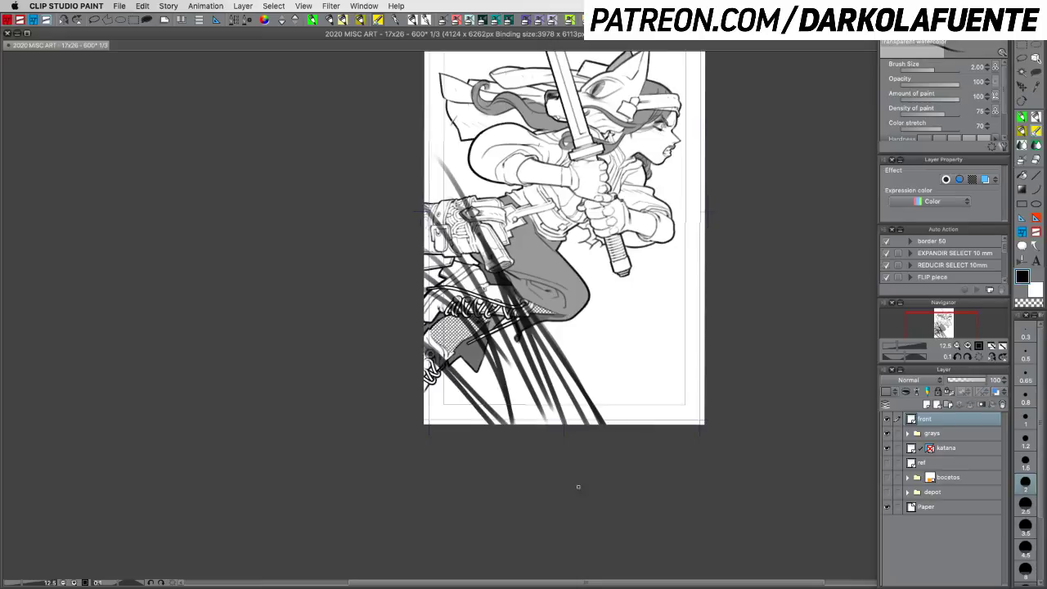
pyautogui.moveTo(594, 362); pyautogui.dragTo(635, 451)
pyautogui.moveTo(590, 346)
pyautogui.mouseDown()
pyautogui.moveTo(634, 463)
pyautogui.moveTo(643, 425)
pyautogui.mouseUp()
pyautogui.moveTo(605, 348); pyautogui.dragTo(665, 429)
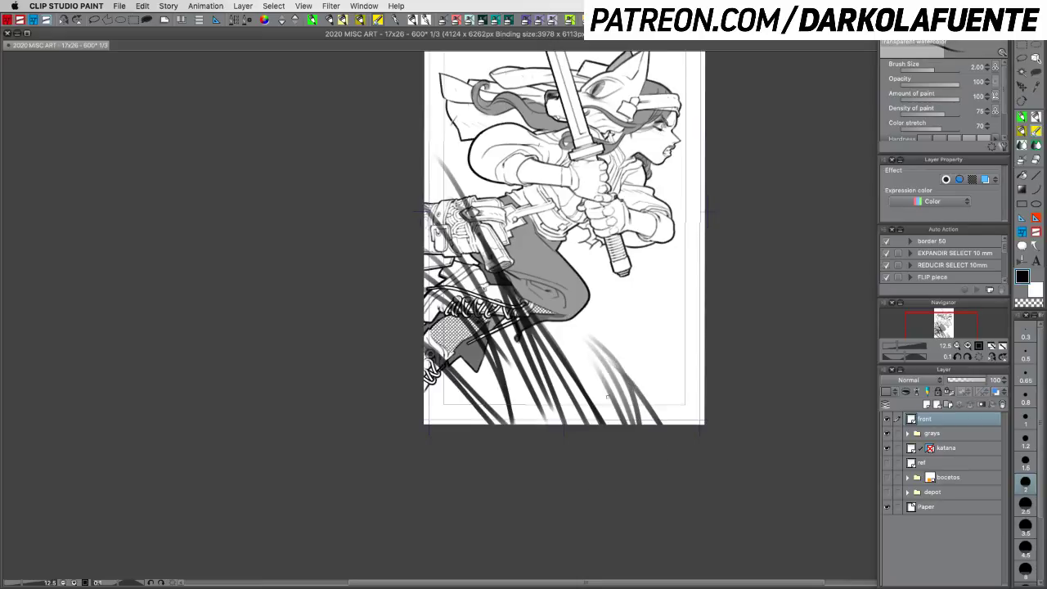
pyautogui.moveTo(564, 353); pyautogui.dragTo(653, 465)
pyautogui.moveTo(402, 358); pyautogui.dragTo(478, 450)
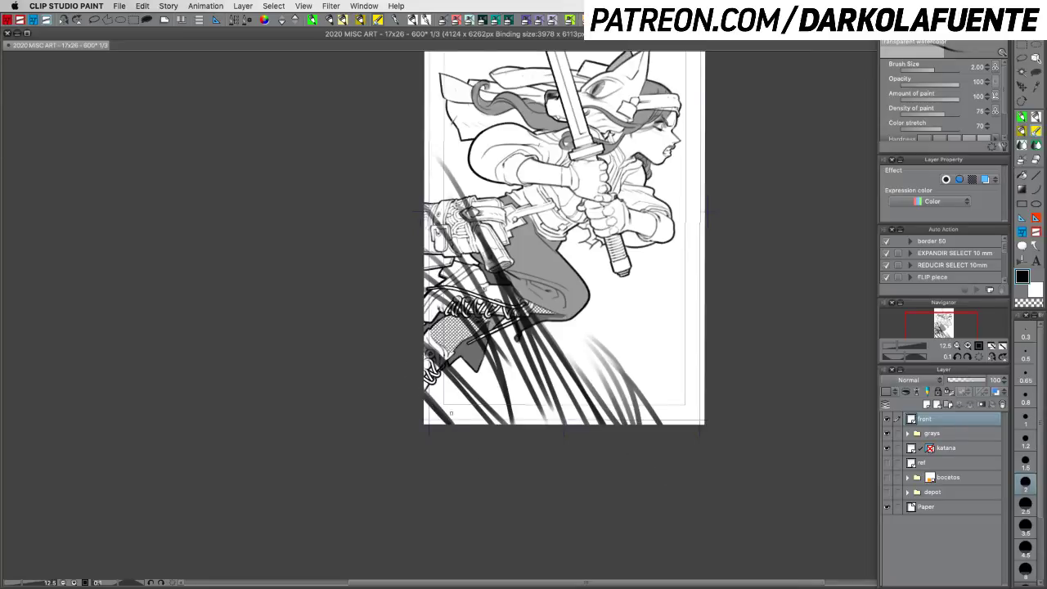
pyautogui.moveTo(421, 377); pyautogui.dragTo(474, 427)
pyautogui.moveTo(413, 394); pyautogui.dragTo(451, 435)
# Step: Thicken the foreground grass with broad soft strokes at brush size 3.5 between the blades and add one near the lower corner
pyautogui.click(1026, 524)
pyautogui.moveTo(461, 357); pyautogui.dragTo(516, 429)
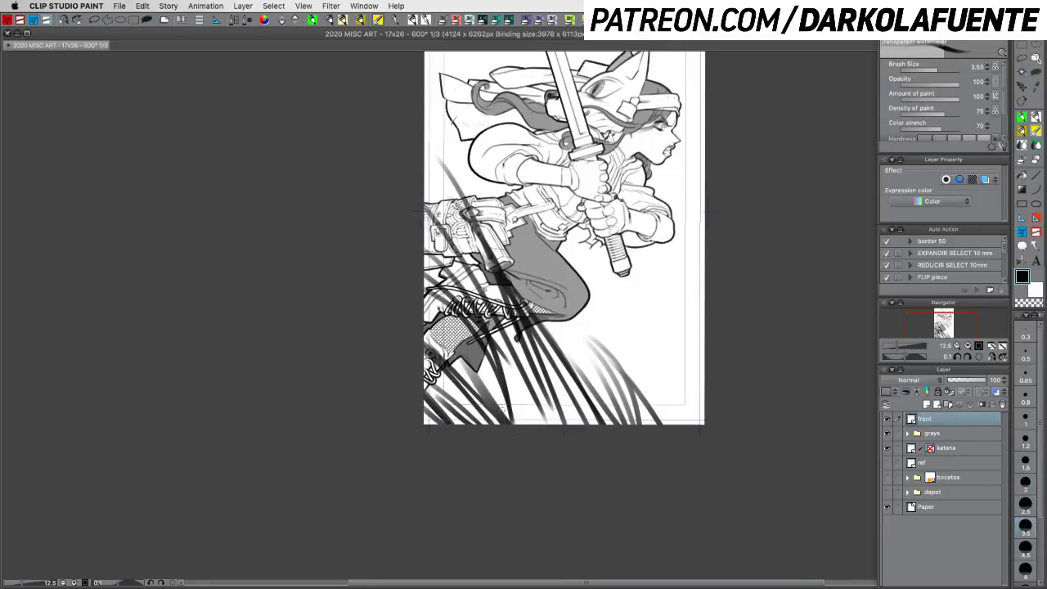
pyautogui.moveTo(418, 363); pyautogui.dragTo(495, 442)
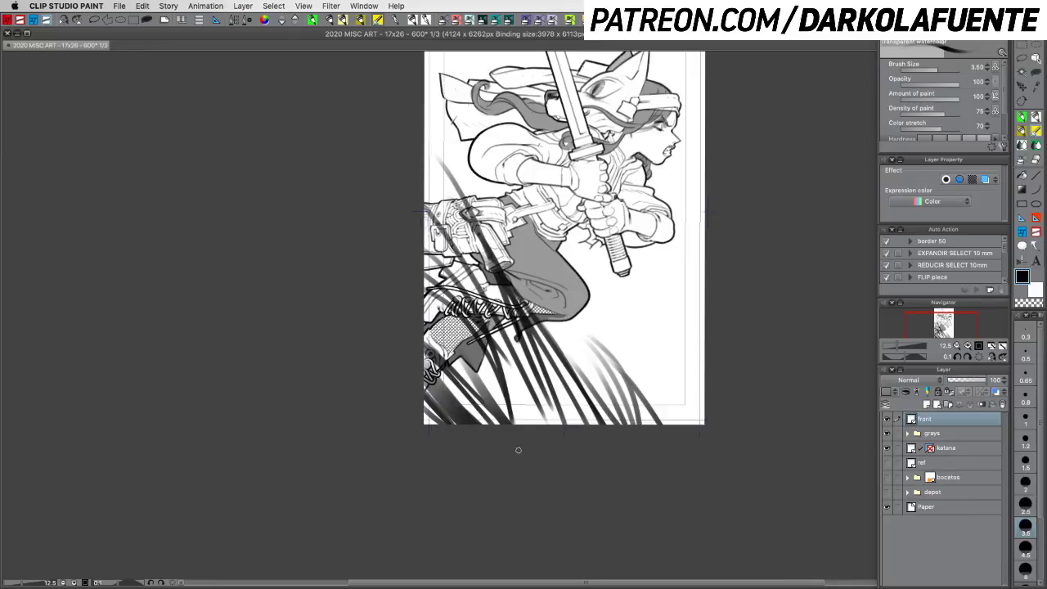
pyautogui.moveTo(483, 367); pyautogui.dragTo(554, 447)
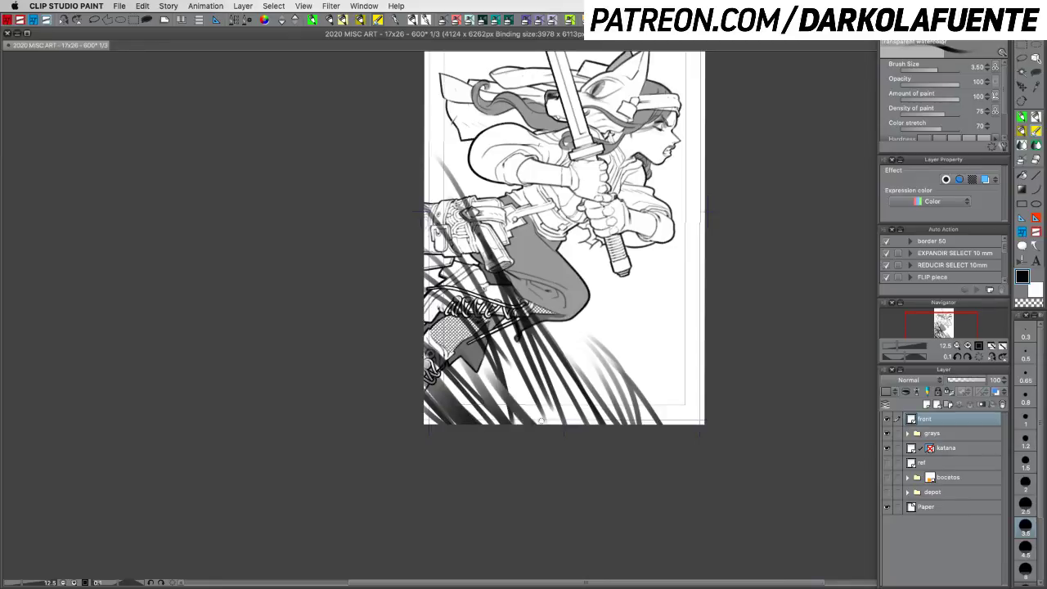
pyautogui.moveTo(478, 300); pyautogui.dragTo(567, 457)
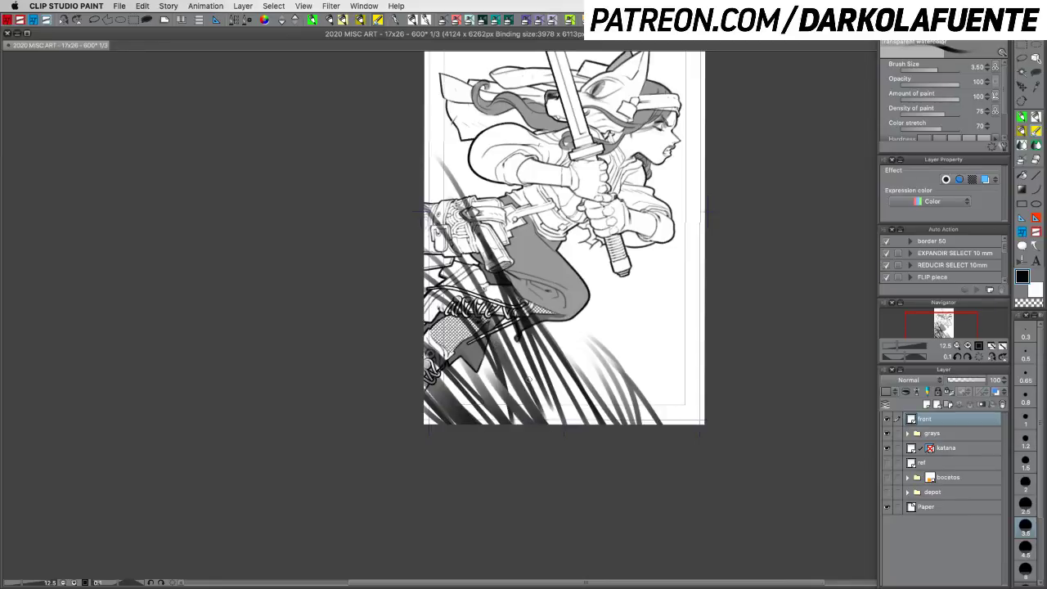
pyautogui.moveTo(494, 326); pyautogui.dragTo(565, 441)
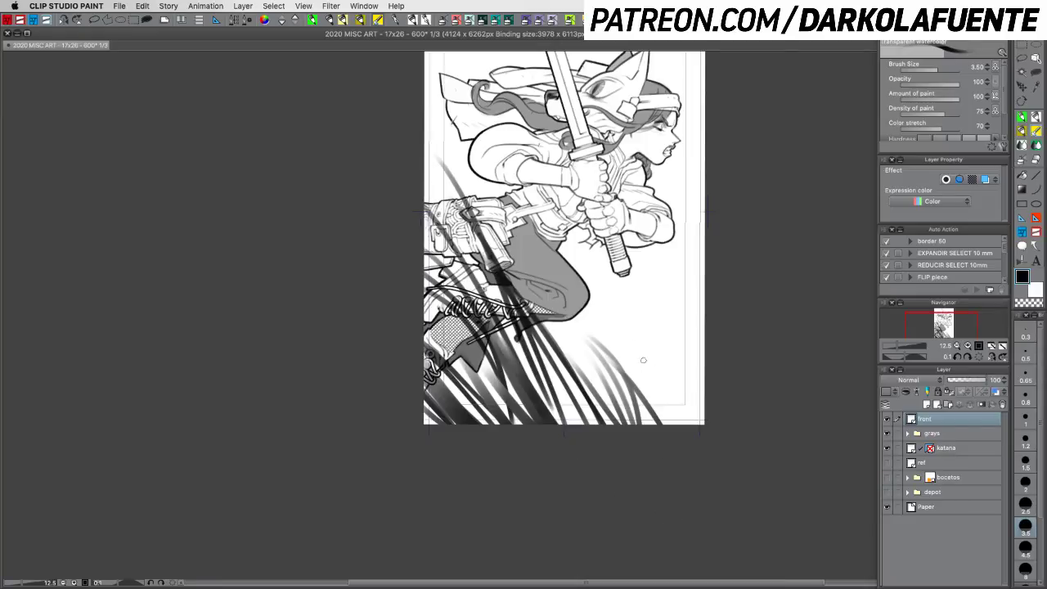
pyautogui.moveTo(673, 330); pyautogui.dragTo(650, 389)
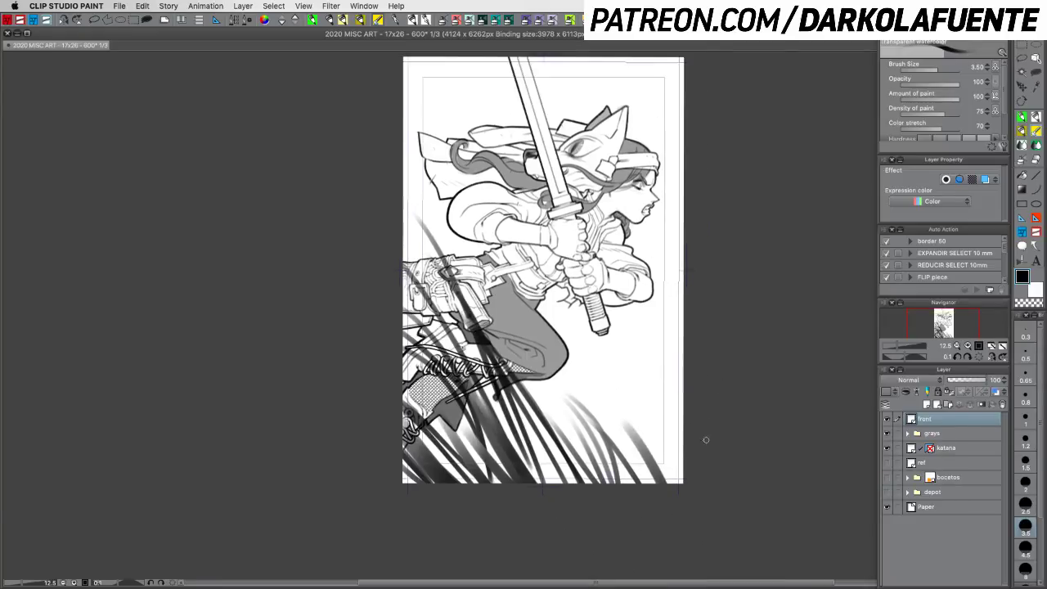
pyautogui.moveTo(735, 447); pyautogui.dragTo(733, 396)
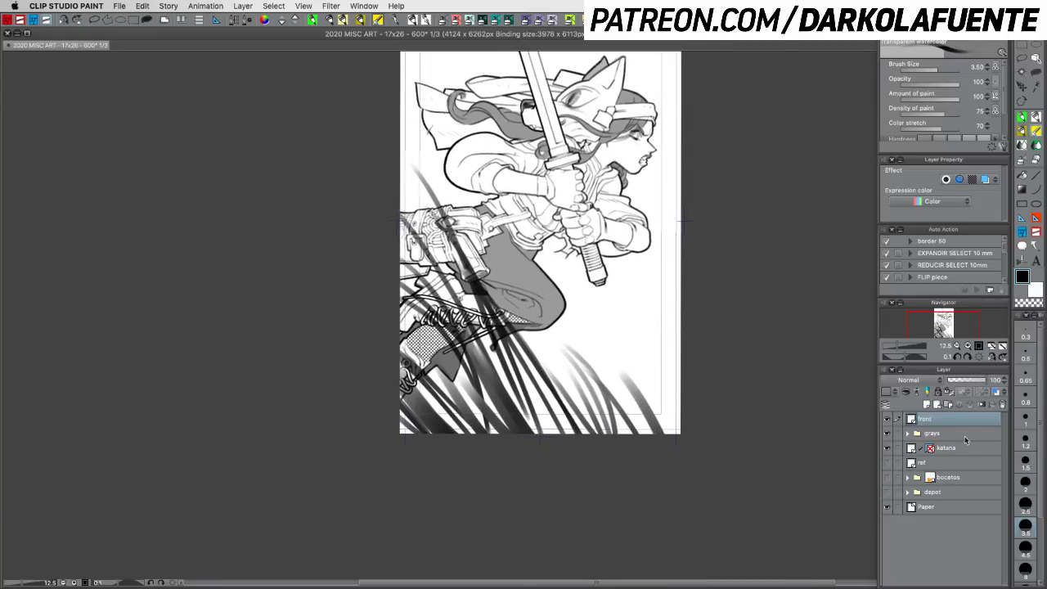
# Step: Add a new layer named back between the katana and ref layers
pyautogui.click(954, 463)
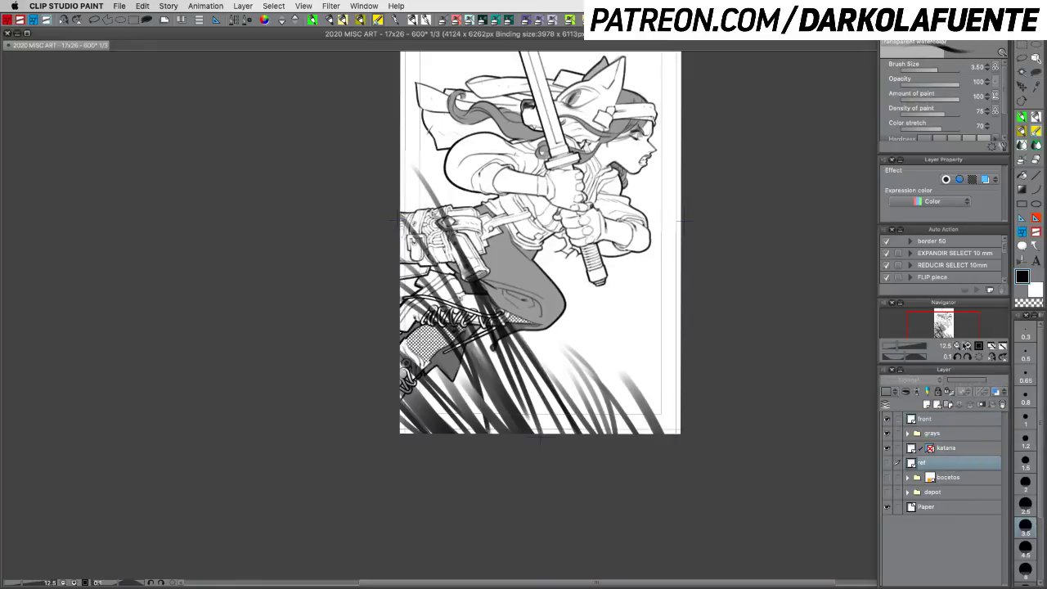
pyautogui.click(927, 404)
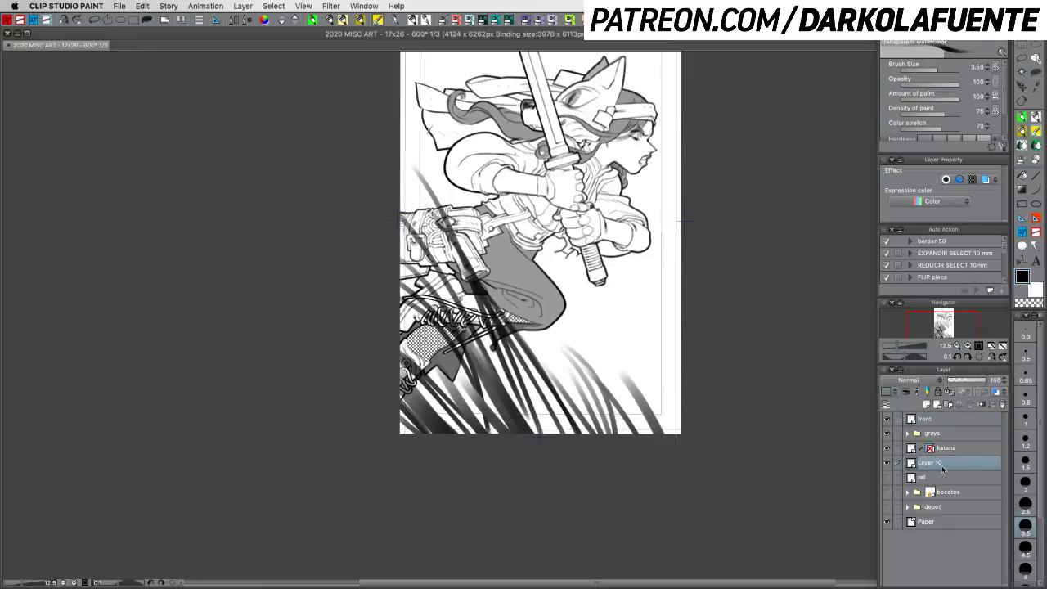
pyautogui.doubleClick(937, 463)
pyautogui.write('back')
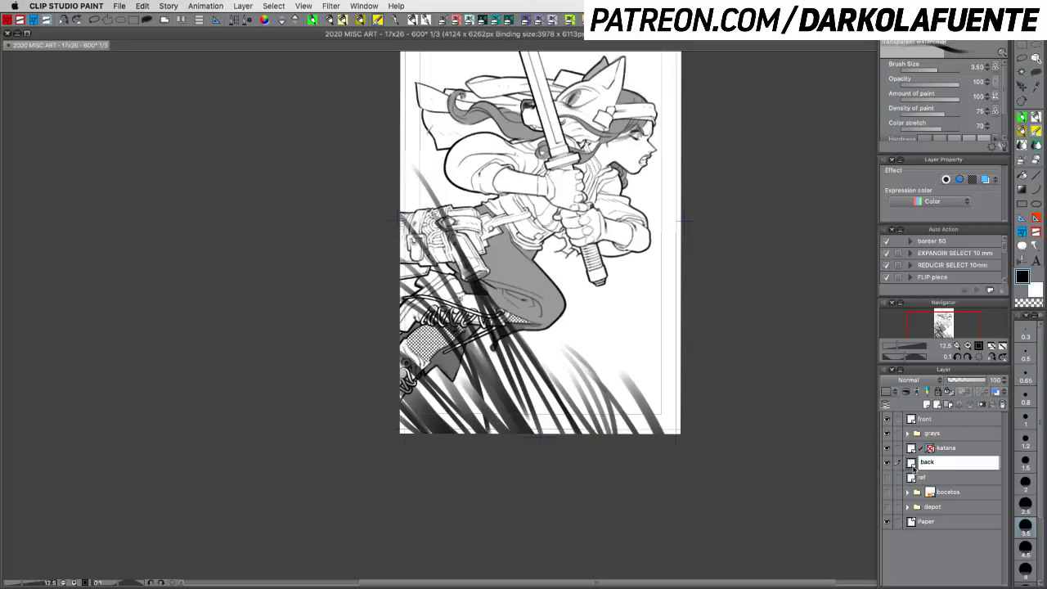
pyautogui.press('Return')
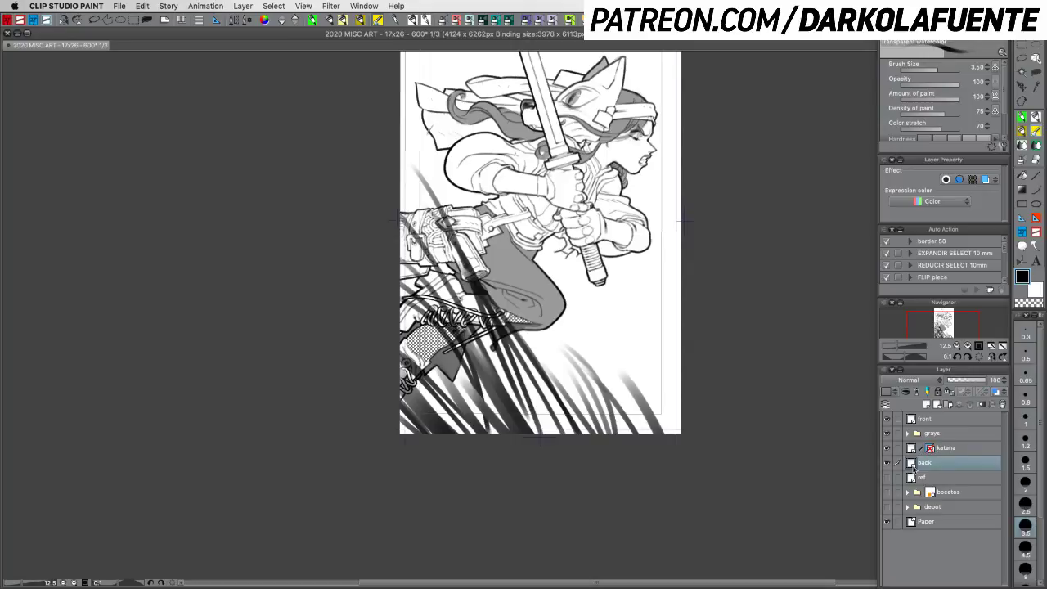
# Step: Paint a soft band of background grass behind the legs and across the lower page on the back layer at brush size 2
pyautogui.press('[')
pyautogui.press('[')
pyautogui.press('[')
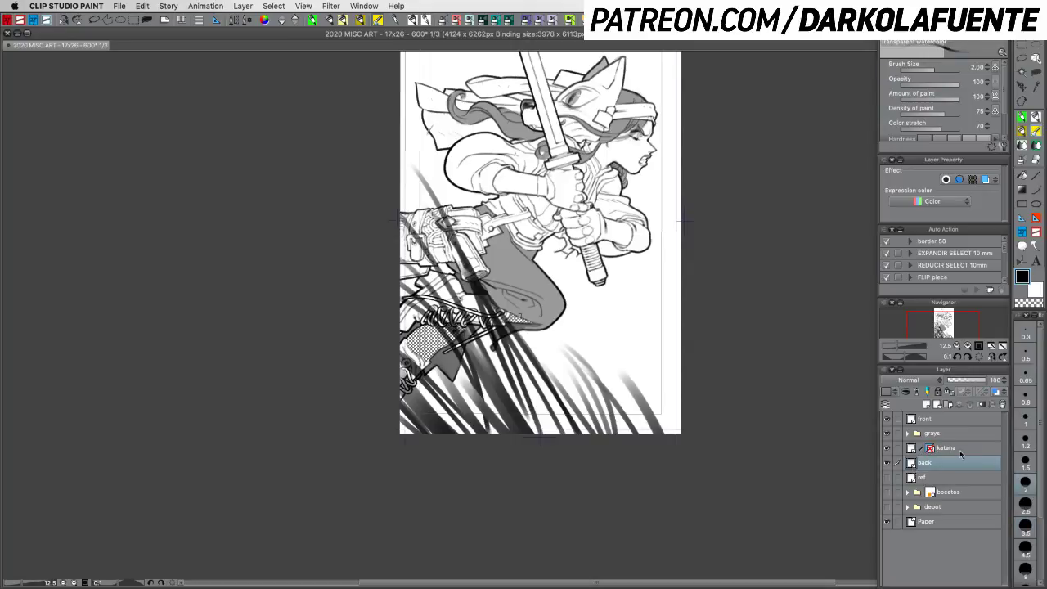
pyautogui.moveTo(441, 415)
pyautogui.mouseDown()
pyautogui.moveTo(424, 382)
pyautogui.moveTo(438, 376)
pyautogui.moveTo(468, 389)
pyautogui.moveTo(486, 372)
pyautogui.mouseUp()
pyautogui.moveTo(481, 412)
pyautogui.mouseDown()
pyautogui.moveTo(489, 375)
pyautogui.moveTo(499, 378)
pyautogui.mouseUp()
pyautogui.moveTo(506, 424)
pyautogui.mouseDown()
pyautogui.moveTo(532, 404)
pyautogui.moveTo(505, 380)
pyautogui.moveTo(517, 406)
pyautogui.moveTo(504, 371)
pyautogui.moveTo(545, 377)
pyautogui.mouseUp()
pyautogui.moveTo(543, 419)
pyautogui.mouseDown()
pyautogui.moveTo(543, 369)
pyautogui.moveTo(514, 343)
pyautogui.moveTo(554, 392)
pyautogui.moveTo(525, 345)
pyautogui.moveTo(551, 372)
pyautogui.moveTo(550, 347)
pyautogui.mouseUp()
pyautogui.moveTo(578, 414)
pyautogui.mouseDown()
pyautogui.moveTo(549, 349)
pyautogui.moveTo(589, 392)
pyautogui.moveTo(585, 337)
pyautogui.mouseUp()
pyautogui.moveTo(607, 393)
pyautogui.mouseDown()
pyautogui.moveTo(583, 330)
pyautogui.moveTo(616, 399)
pyautogui.moveTo(602, 362)
pyautogui.mouseUp()
pyautogui.moveTo(635, 415); pyautogui.dragTo(584, 328)
pyautogui.moveTo(625, 400)
pyautogui.mouseDown()
pyautogui.moveTo(589, 332)
pyautogui.moveTo(633, 407)
pyautogui.mouseUp()
# Step: Undo the last background strokes and redraw slanting blades toward the page's far lower corner at brush size 1.5
pyautogui.click(1024, 465)
pyautogui.press('super+z')
pyautogui.press('super+z')
pyautogui.moveTo(607, 339); pyautogui.dragTo(653, 411)
pyautogui.moveTo(629, 355); pyautogui.dragTo(663, 419)
pyautogui.moveTo(651, 379)
pyautogui.mouseDown()
pyautogui.moveTo(668, 420)
pyautogui.moveTo(680, 416)
pyautogui.mouseUp()
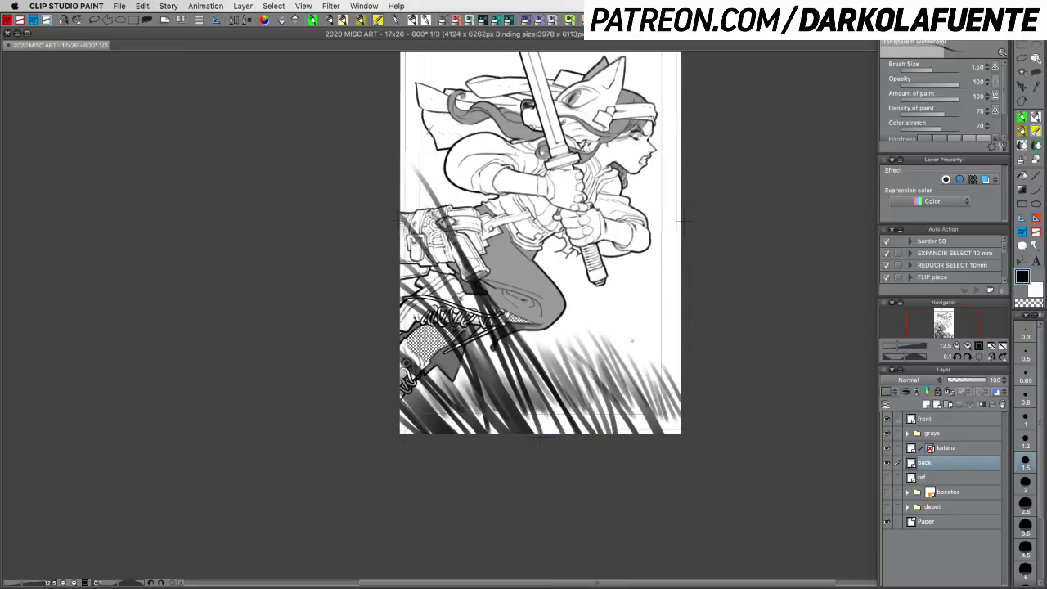
pyautogui.moveTo(621, 332); pyautogui.dragTo(664, 409)
pyautogui.hotkey('ctrl', 'z')
# Step: Add thin blades at brush size 1 throughout the background grass, from the far page edge back to behind the legs
pyautogui.click(1028, 420)
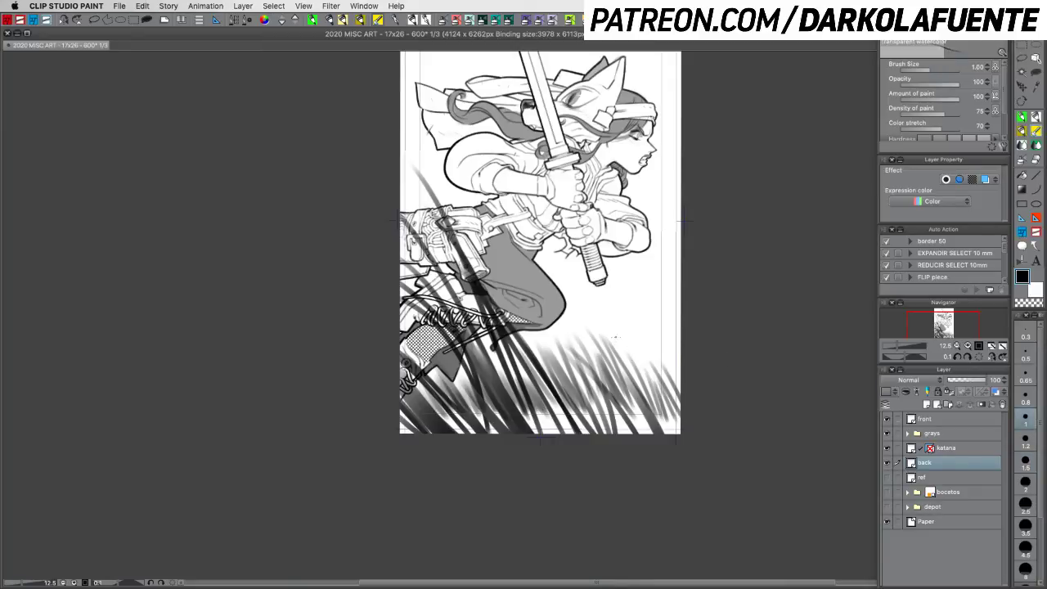
pyautogui.moveTo(630, 346)
pyautogui.mouseDown()
pyautogui.moveTo(665, 422)
pyautogui.moveTo(663, 379)
pyautogui.moveTo(680, 409)
pyautogui.mouseUp()
pyautogui.moveTo(670, 357); pyautogui.dragTo(707, 417)
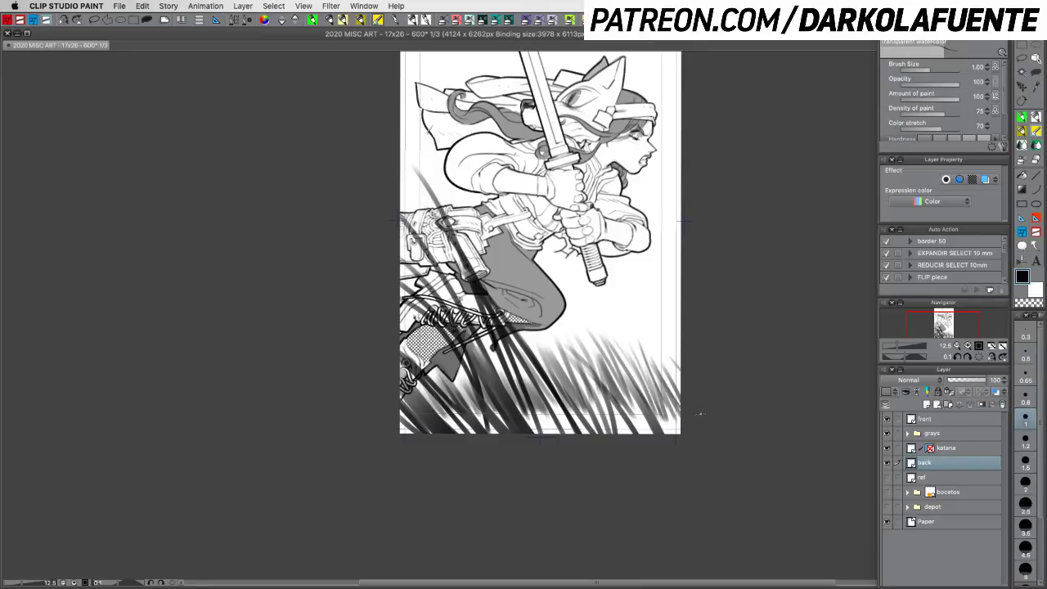
pyautogui.moveTo(539, 355); pyautogui.dragTo(568, 400)
pyautogui.press('super+z')
pyautogui.moveTo(541, 342); pyautogui.dragTo(579, 407)
pyautogui.moveTo(521, 365); pyautogui.dragTo(552, 420)
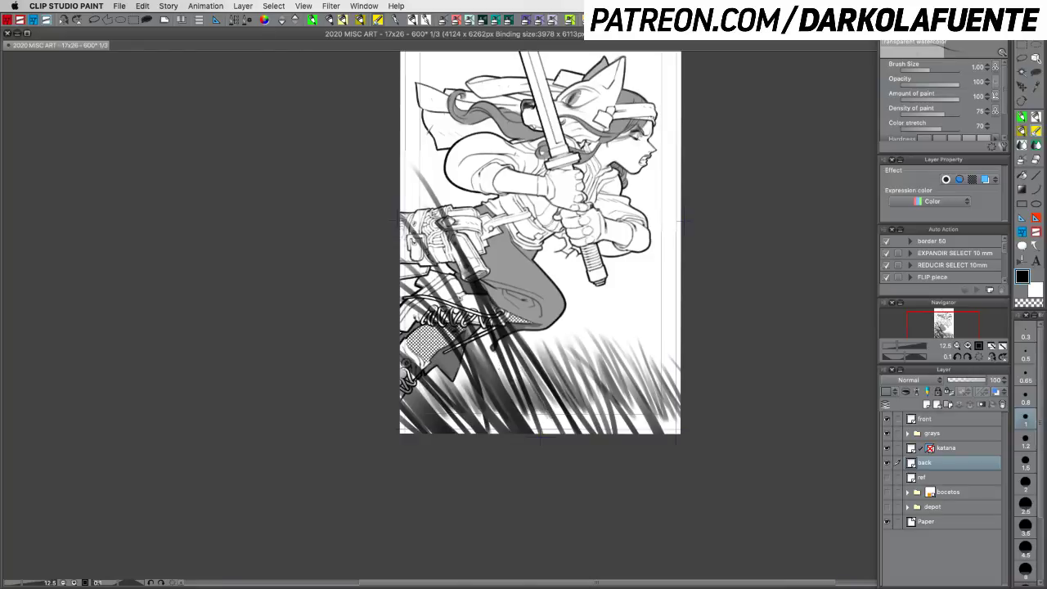
pyautogui.moveTo(490, 357); pyautogui.dragTo(512, 392)
pyautogui.moveTo(419, 381); pyautogui.dragTo(436, 411)
pyautogui.moveTo(429, 372)
pyautogui.mouseDown()
pyautogui.moveTo(455, 404)
pyautogui.moveTo(470, 395)
pyautogui.mouseUp()
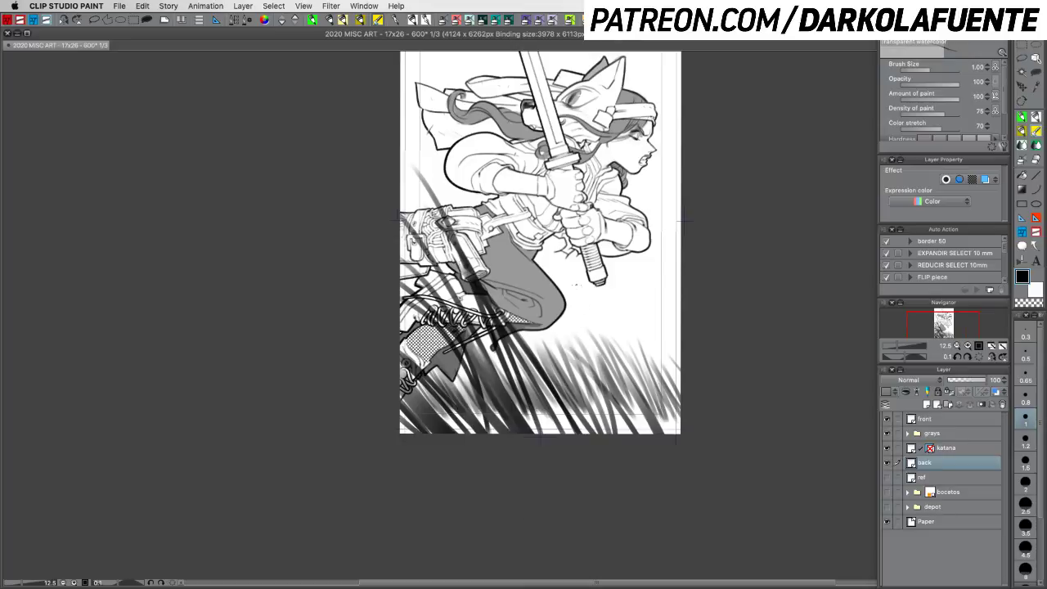
# Step: Scatter small windblown grass specks in the empty areas around the figure and the sword, redoing the misplaced one
pyautogui.moveTo(584, 298); pyautogui.dragTo(592, 308)
pyautogui.moveTo(676, 327)
pyautogui.mouseDown()
pyautogui.moveTo(720, 369)
pyautogui.moveTo(683, 334)
pyautogui.mouseUp()
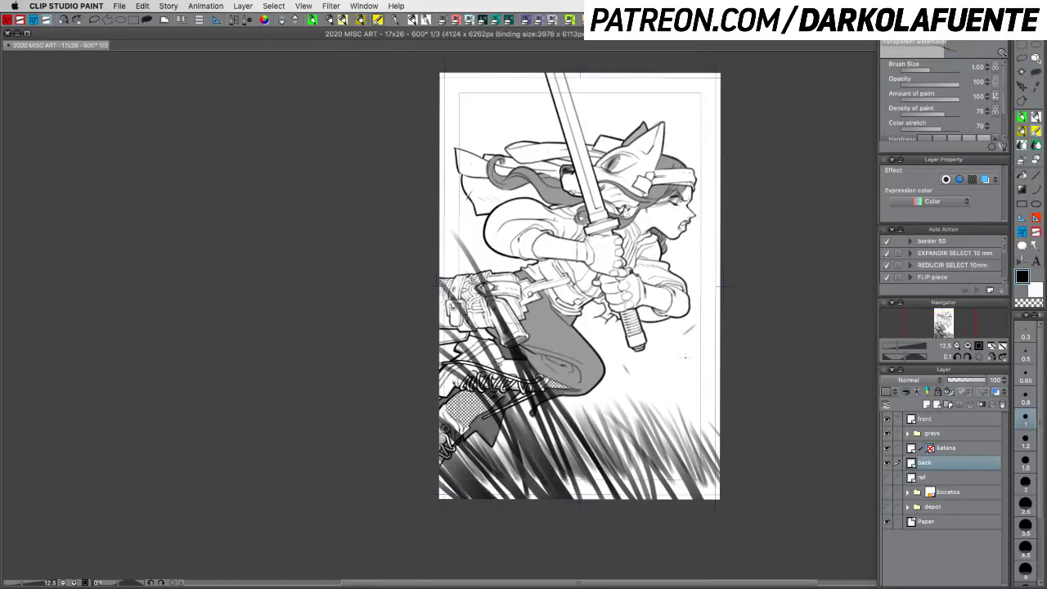
pyautogui.moveTo(436, 247); pyautogui.dragTo(450, 252)
pyautogui.press('super+z')
pyautogui.moveTo(449, 107); pyautogui.dragTo(457, 113)
pyautogui.moveTo(642, 94); pyautogui.dragTo(648, 98)
# Step: Add a new layer named white sep directly above the grays folder and switch the drawing color to white
pyautogui.click(953, 432)
pyautogui.click(927, 405)
pyautogui.doubleClick(933, 433)
pyautogui.write('white sep')
pyautogui.press('Return')
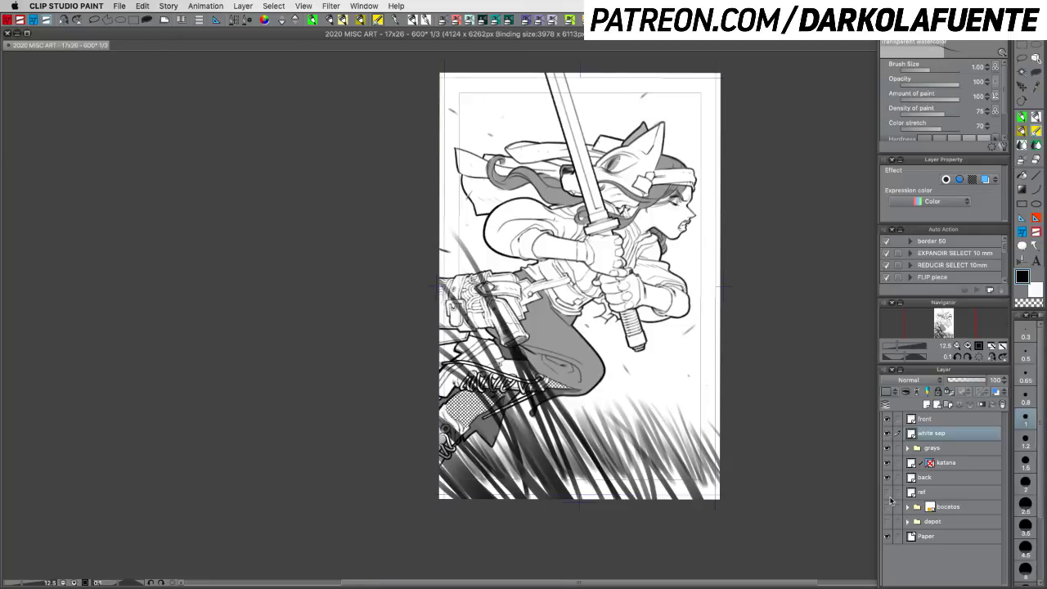
pyautogui.click(1035, 291)
pyautogui.click(444, 20)
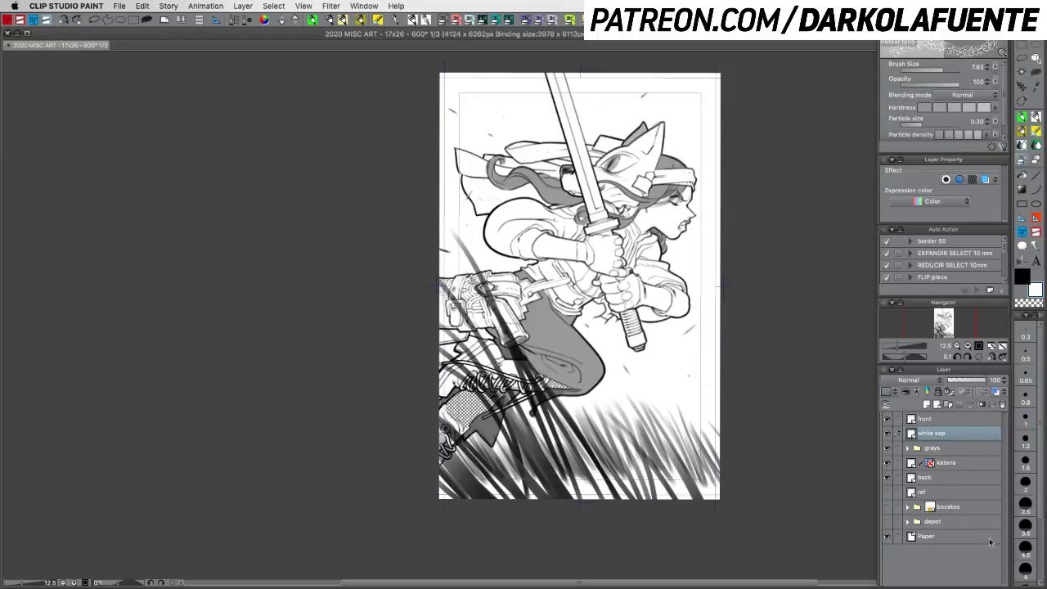
pyautogui.click(954, 70)
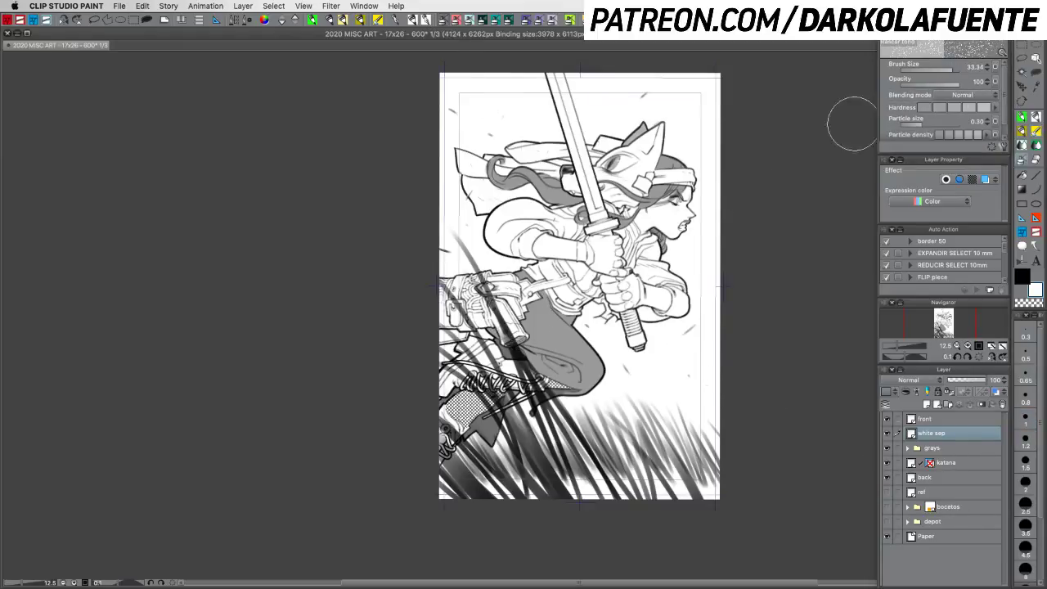
pyautogui.moveTo(504, 390); pyautogui.dragTo(488, 428)
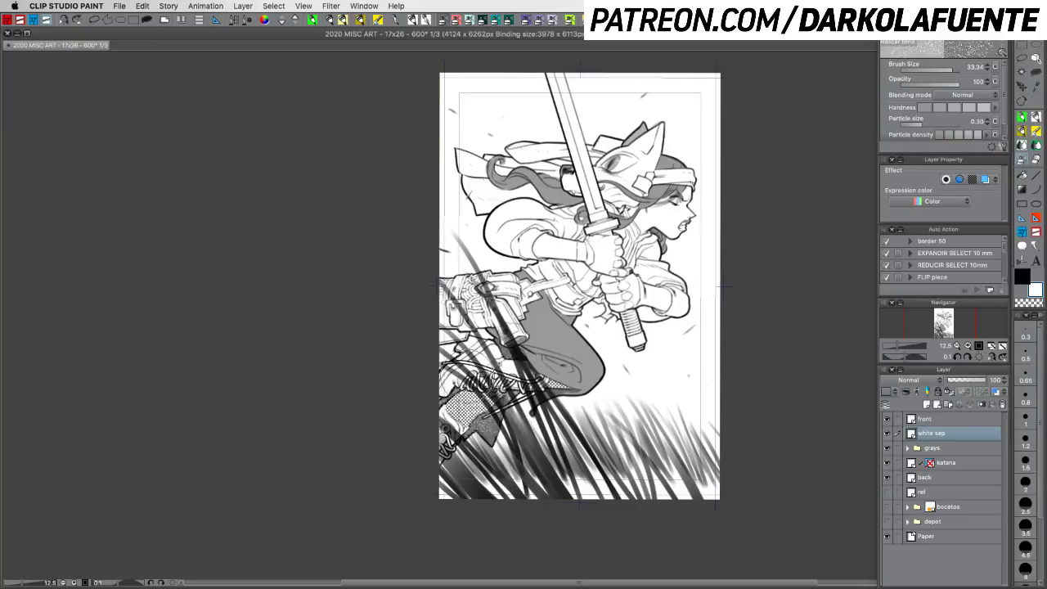
pyautogui.moveTo(552, 372)
pyautogui.mouseDown()
pyautogui.moveTo(561, 368)
pyautogui.moveTo(542, 368)
pyautogui.mouseUp()
pyautogui.moveTo(492, 415); pyautogui.dragTo(467, 448)
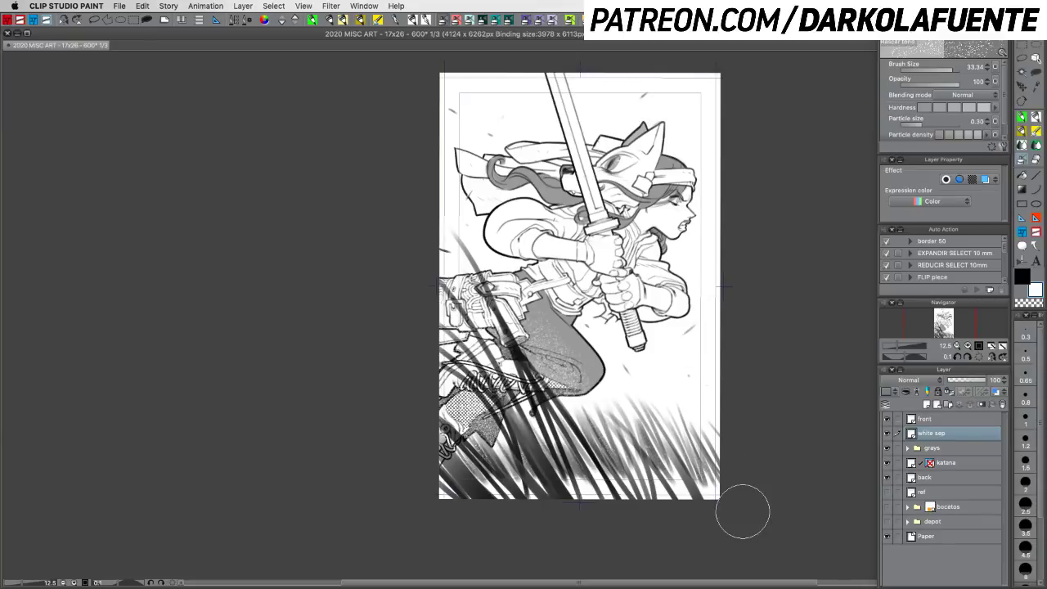
pyautogui.press('super+z')
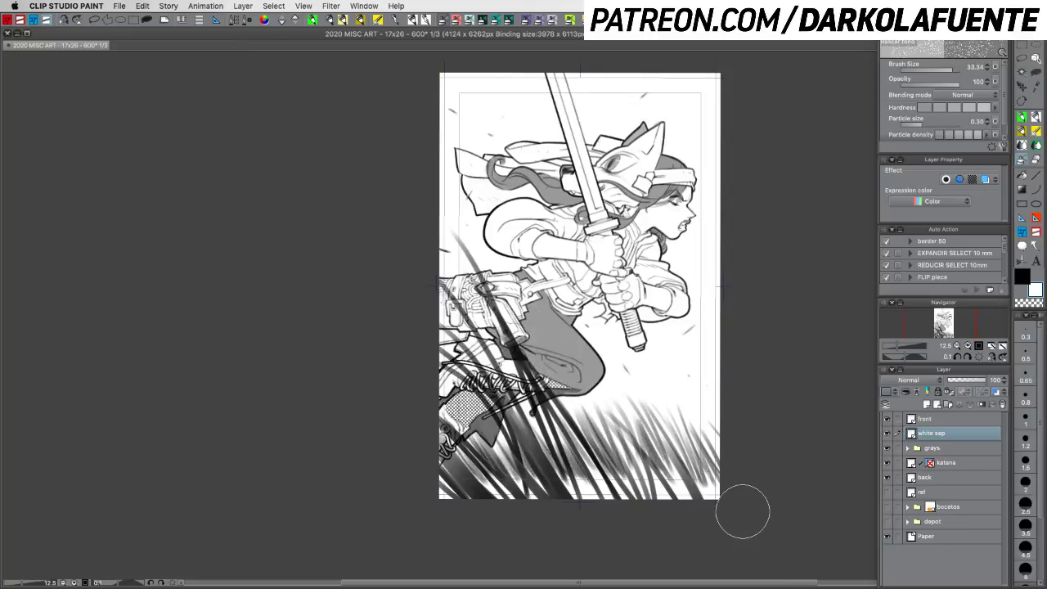
# Step: Airbrush a soft white haze at size 50.87 over the legs, holster and background grass on the white sep layer
pyautogui.click(457, 19)
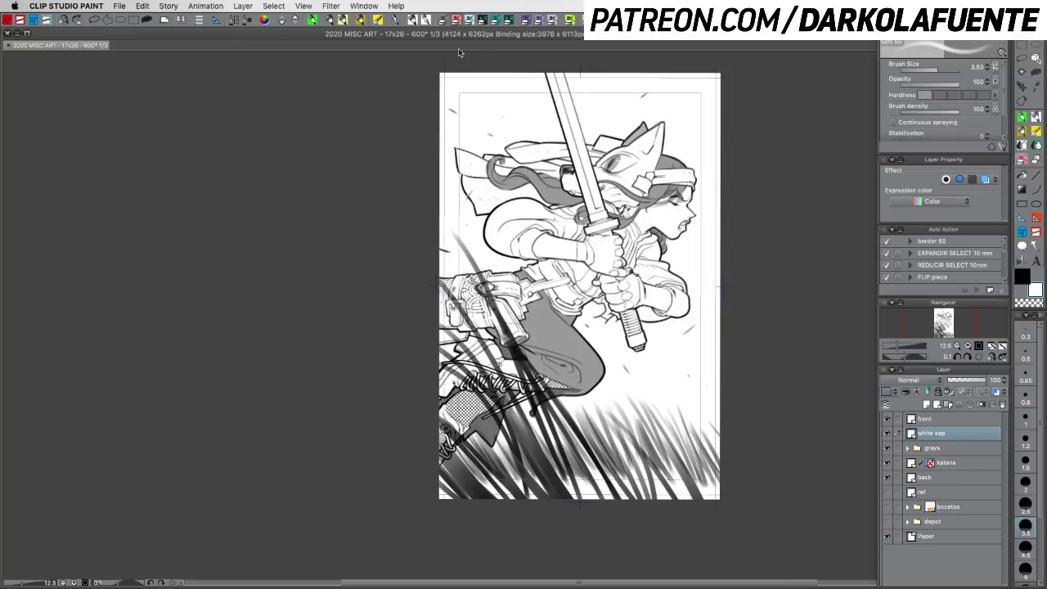
pyautogui.click(954, 69)
pyautogui.moveTo(954, 71); pyautogui.dragTo(957, 71)
pyautogui.moveTo(513, 386)
pyautogui.mouseDown()
pyautogui.moveTo(457, 361)
pyautogui.moveTo(458, 399)
pyautogui.moveTo(534, 481)
pyautogui.moveTo(653, 476)
pyautogui.moveTo(681, 462)
pyautogui.moveTo(662, 464)
pyautogui.moveTo(655, 444)
pyautogui.moveTo(599, 414)
pyautogui.moveTo(624, 454)
pyautogui.moveTo(401, 452)
pyautogui.moveTo(330, 474)
pyautogui.mouseUp()
pyautogui.moveTo(513, 407)
pyautogui.mouseDown()
pyautogui.moveTo(562, 363)
pyautogui.moveTo(515, 338)
pyautogui.moveTo(442, 352)
pyautogui.mouseUp()
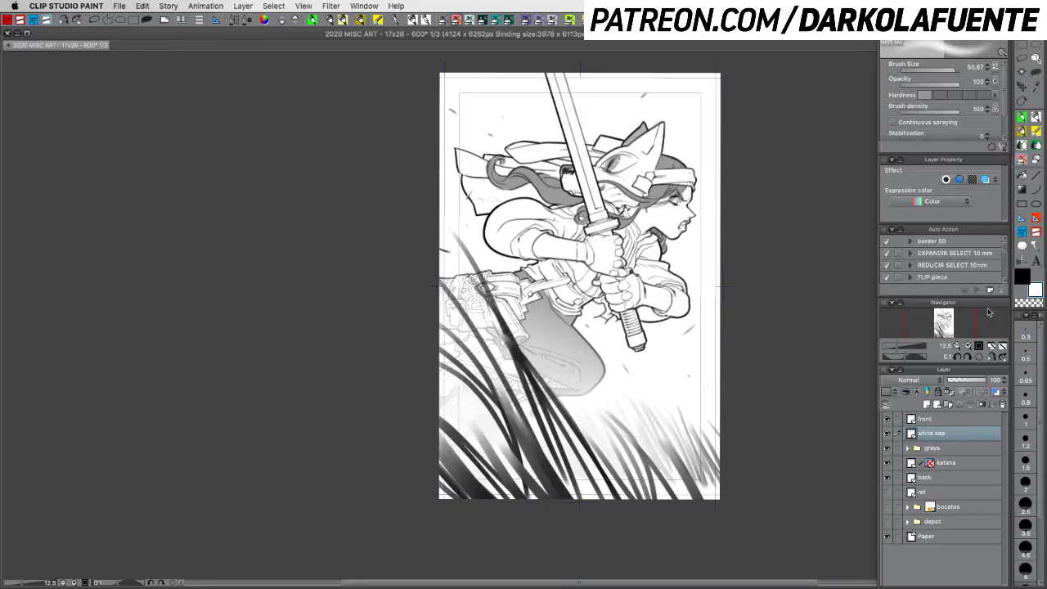
# Step: Lower the white sep layer's opacity to 47 and toggle its visibility to compare the effect
pyautogui.moveTo(981, 380); pyautogui.dragTo(968, 383)
pyautogui.click(887, 433)
pyautogui.click(888, 433)
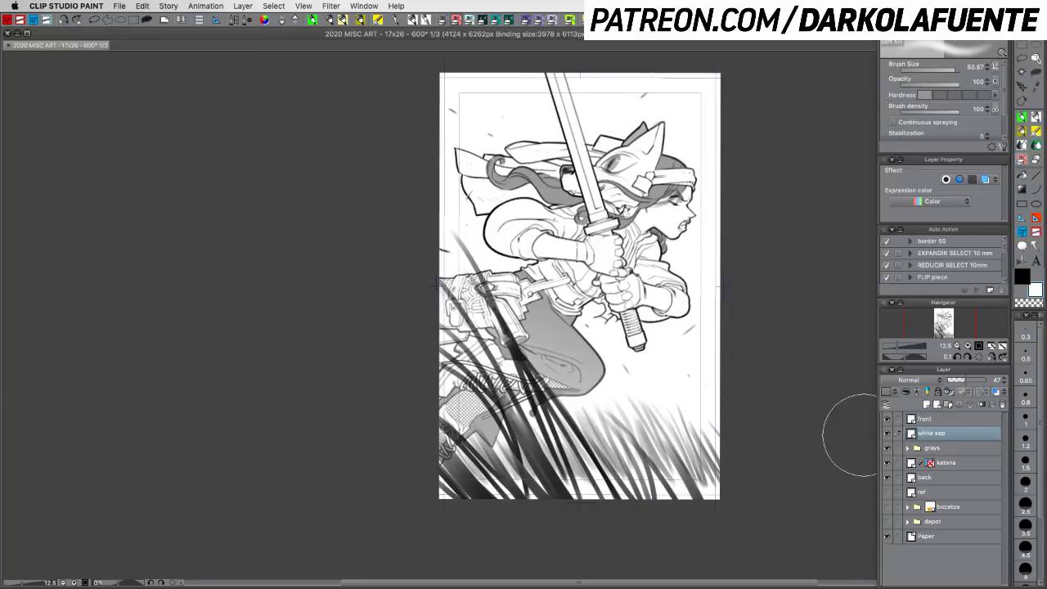
# Step: Make the katana layer active, switch the drawing color to black and set the inking pen's size to 1
pyautogui.click(942, 423)
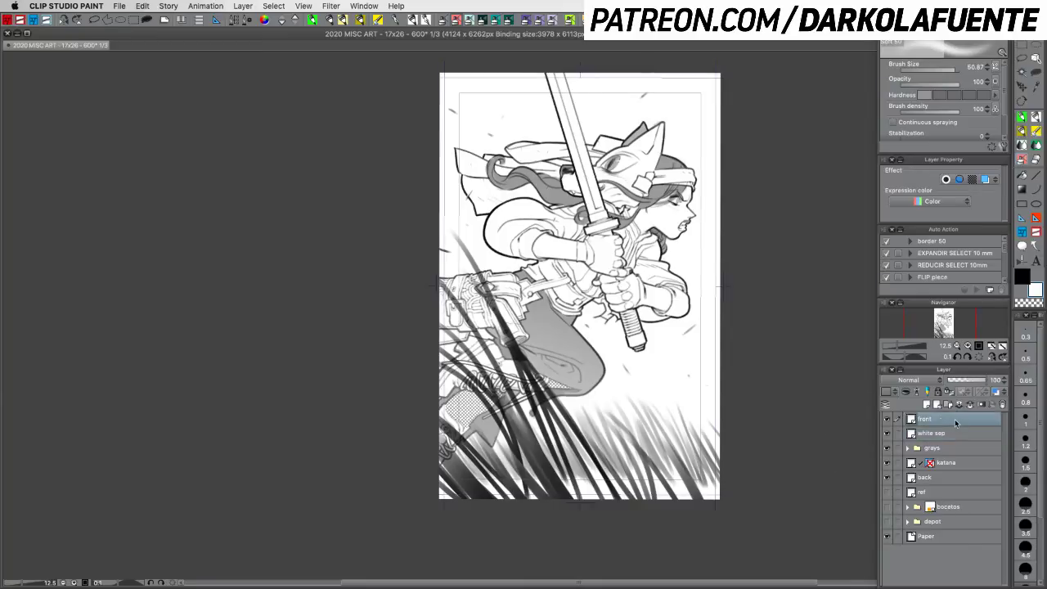
pyautogui.click(951, 464)
pyautogui.click(1022, 277)
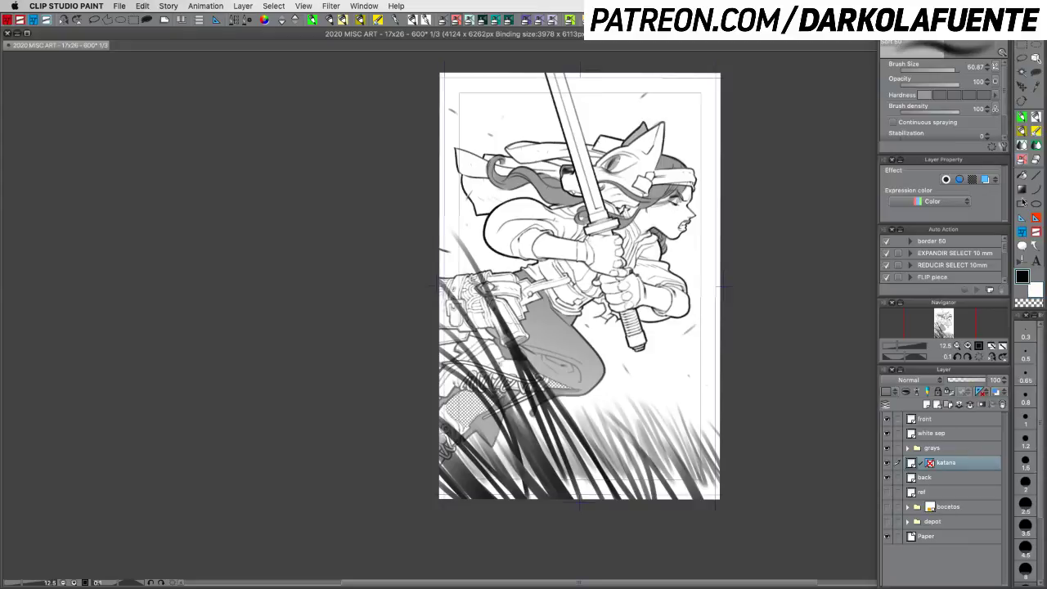
pyautogui.click(1024, 121)
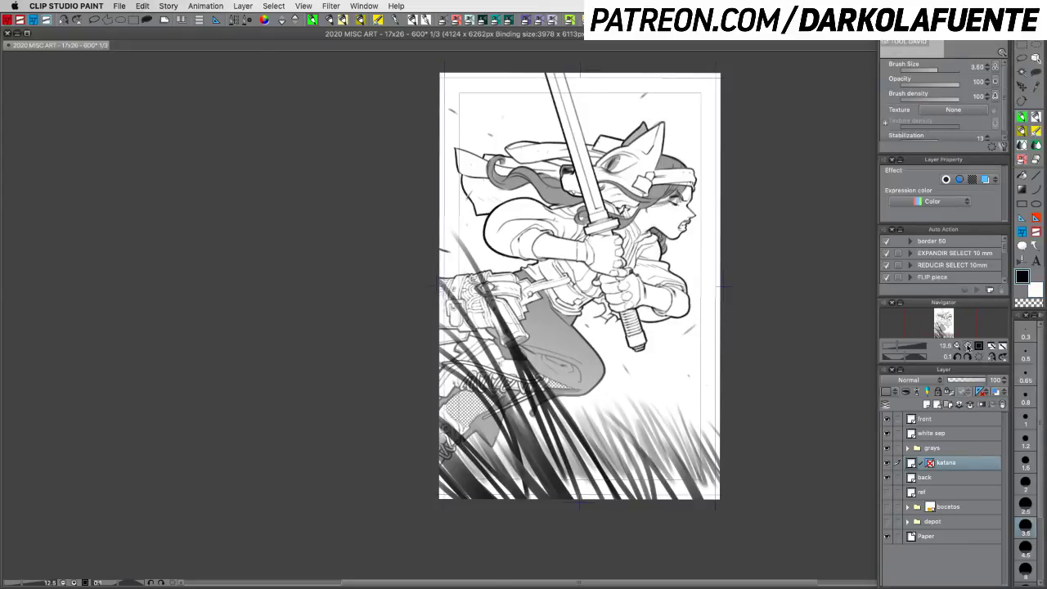
pyautogui.click(968, 346)
pyautogui.click(968, 346)
pyautogui.moveTo(852, 406); pyautogui.dragTo(647, 216)
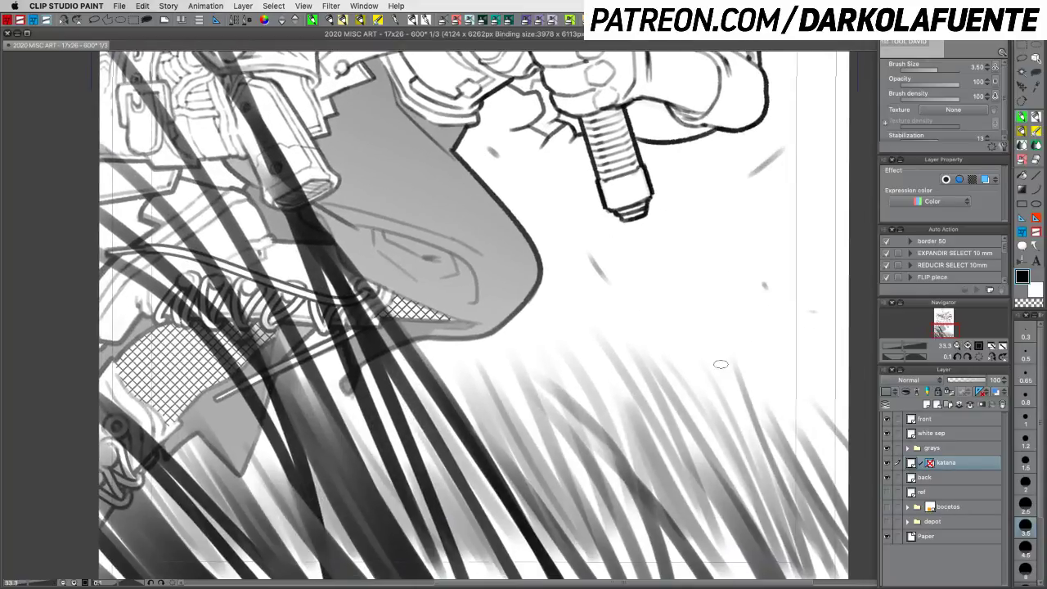
pyautogui.click(1026, 417)
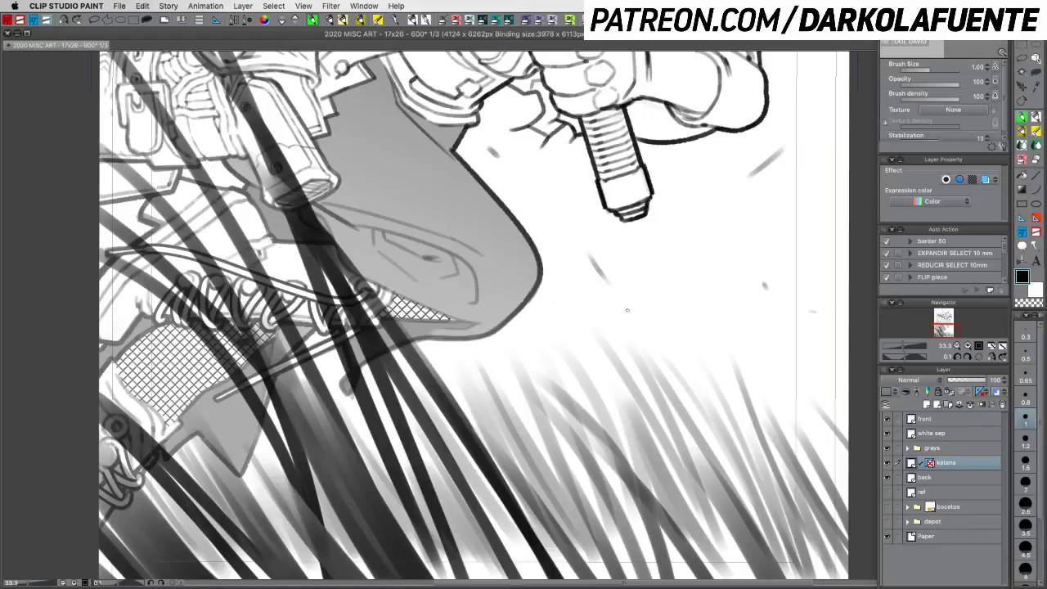
pyautogui.moveTo(723, 398); pyautogui.dragTo(738, 289)
pyautogui.moveTo(693, 358); pyautogui.dragTo(708, 367)
pyautogui.moveTo(676, 322)
pyautogui.mouseDown()
pyautogui.moveTo(669, 350)
pyautogui.moveTo(686, 341)
pyautogui.mouseUp()
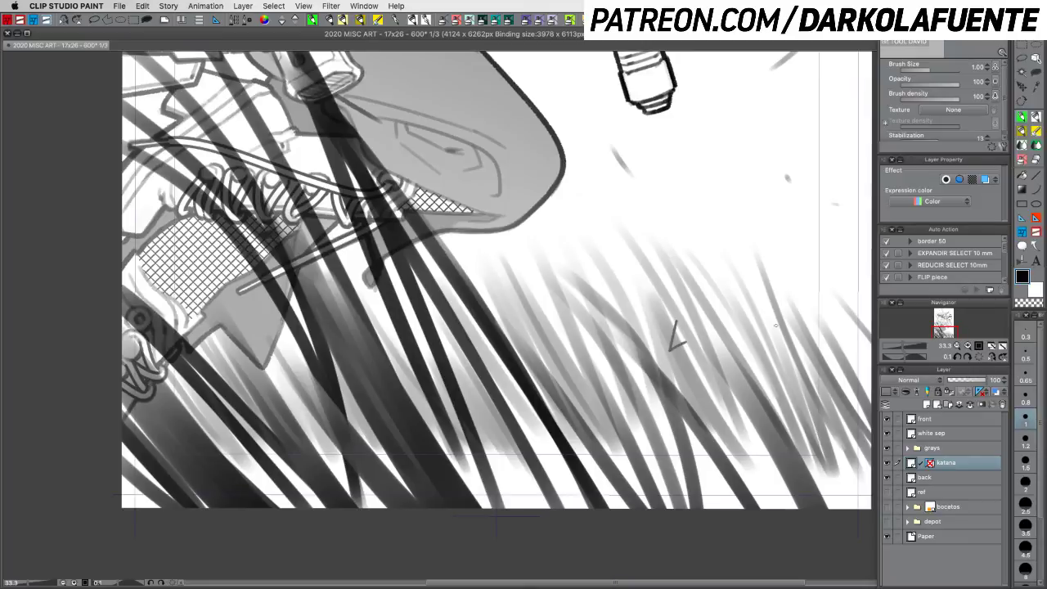
pyautogui.press('super+z')
pyautogui.click(941, 433)
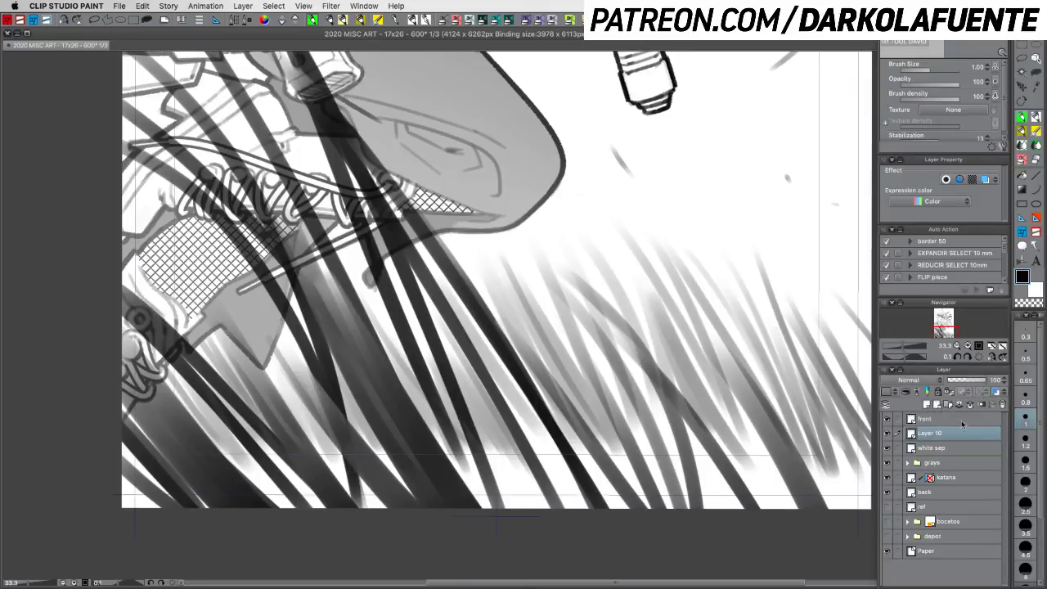
# Step: Sign the katana layer with the artist's signature and the year 2020 in the empty area between the sword hilt and the background grass
pyautogui.click(953, 462)
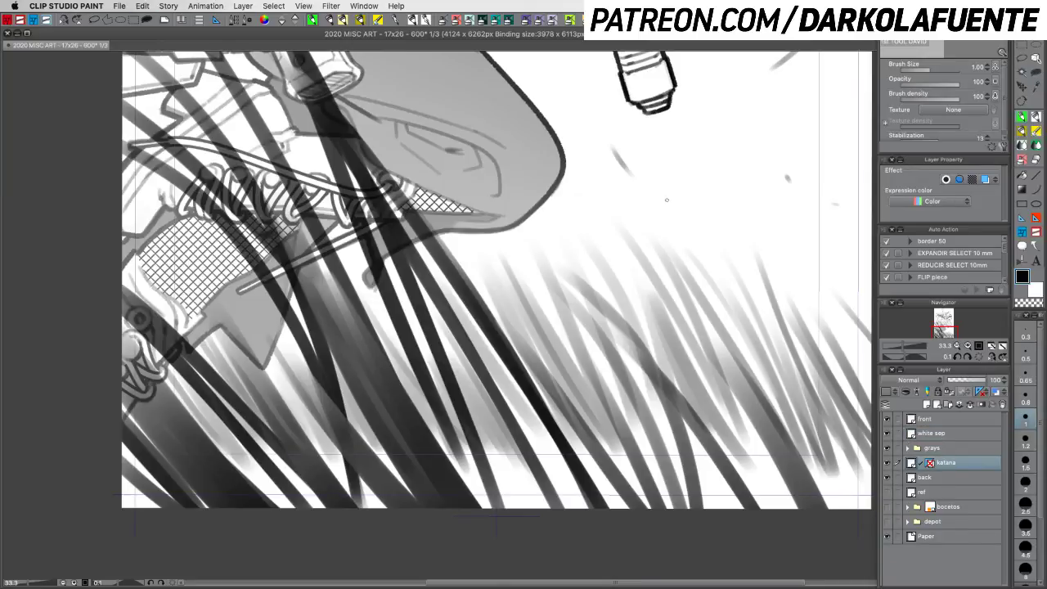
pyautogui.moveTo(668, 192)
pyautogui.mouseDown()
pyautogui.moveTo(663, 219)
pyautogui.moveTo(678, 212)
pyautogui.moveTo(650, 198)
pyautogui.moveTo(659, 218)
pyautogui.moveTo(669, 210)
pyautogui.moveTo(652, 222)
pyautogui.moveTo(674, 193)
pyautogui.moveTo(685, 214)
pyautogui.moveTo(692, 203)
pyautogui.moveTo(701, 218)
pyautogui.moveTo(701, 194)
pyautogui.moveTo(710, 216)
pyautogui.moveTo(730, 219)
pyautogui.moveTo(750, 194)
pyautogui.moveTo(699, 193)
pyautogui.moveTo(710, 192)
pyautogui.mouseUp()
pyautogui.press('super+z')
pyautogui.hotkey('ctrl', 'z')
pyautogui.hotkey('ctrl', 'z')
pyautogui.press('cmd+z')
pyautogui.hotkey('ctrl', 'z')
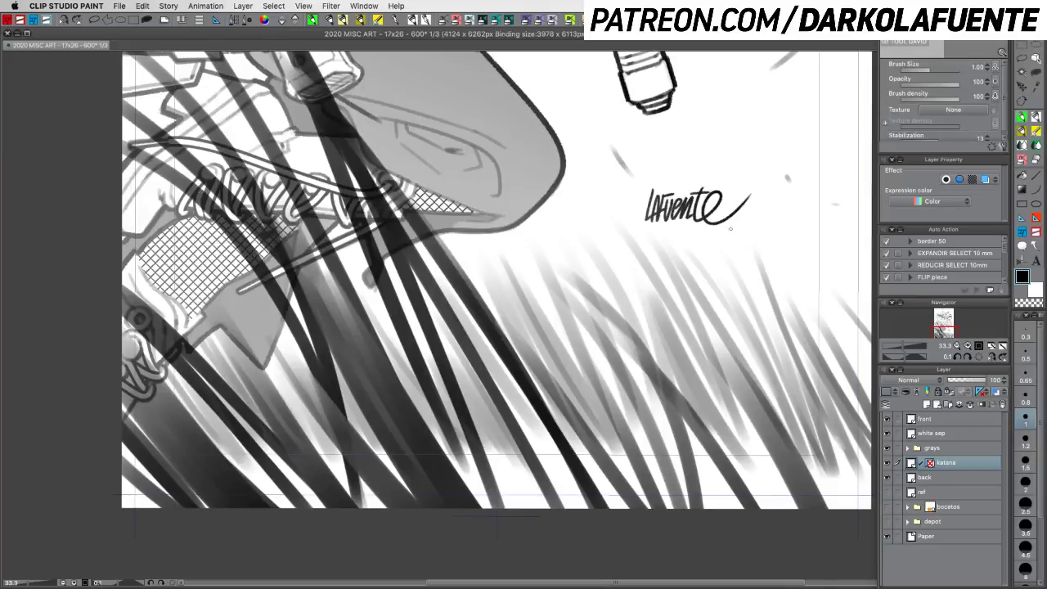
pyautogui.moveTo(649, 224)
pyautogui.mouseDown()
pyautogui.moveTo(665, 237)
pyautogui.moveTo(669, 223)
pyautogui.moveTo(684, 237)
pyautogui.moveTo(695, 223)
pyautogui.moveTo(696, 243)
pyautogui.mouseUp()
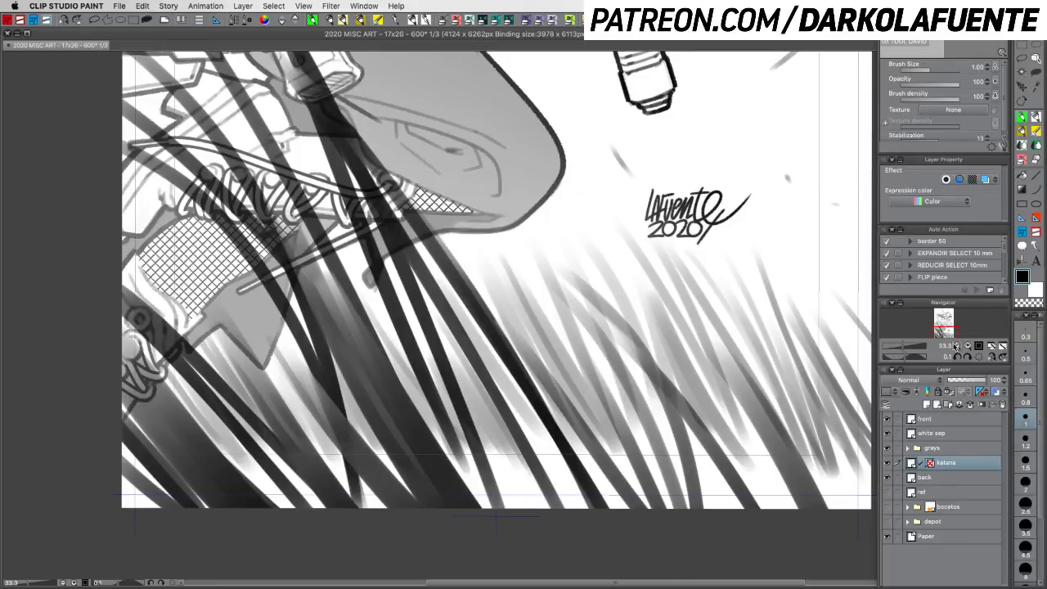
# Step: Check the signed page at a small scale and save the illustration
pyautogui.click(958, 346)
pyautogui.click(959, 346)
pyautogui.click(959, 346)
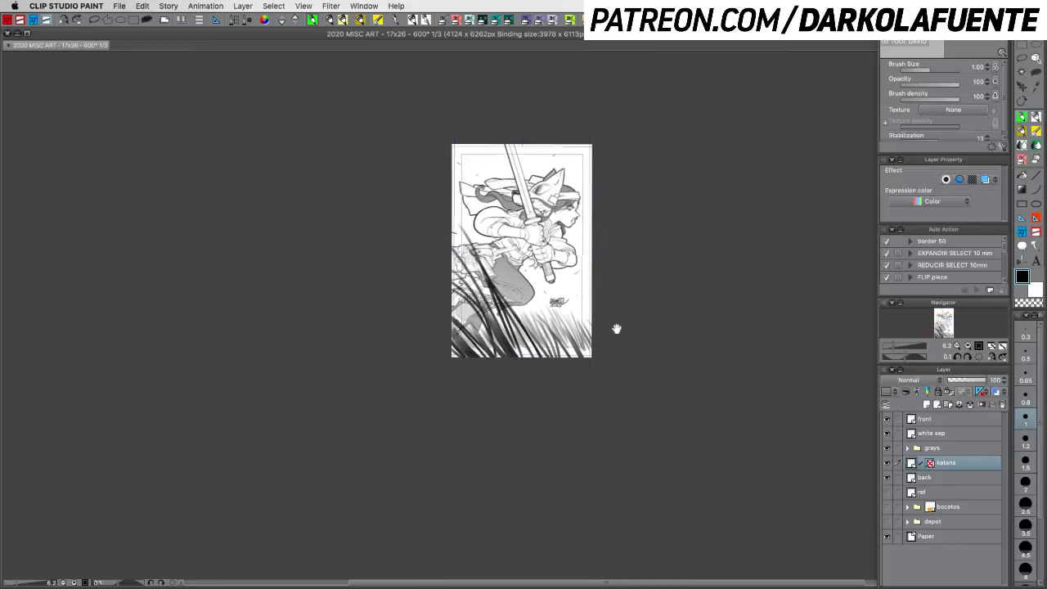
pyautogui.press('super+s')
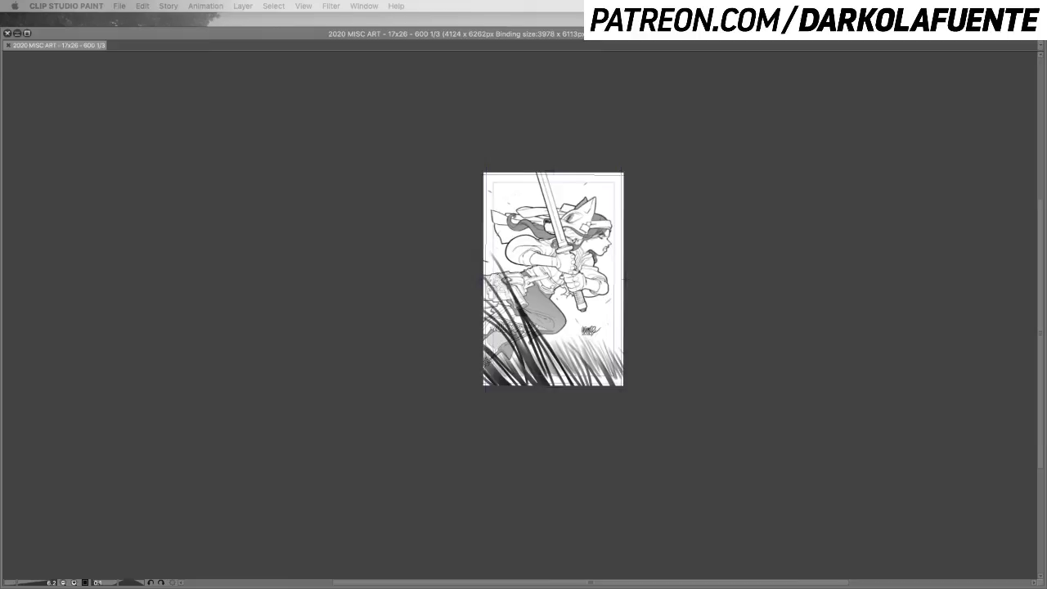
# Step: Fit the whole page to the window and hide the palettes to review the finished illustration
pyautogui.click(649, 242)
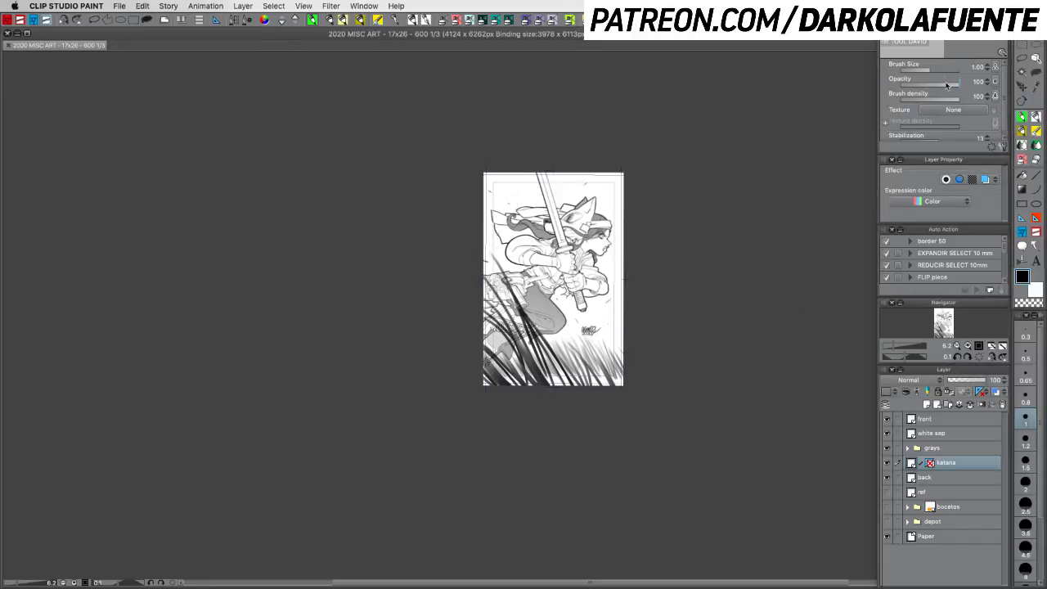
pyautogui.click(968, 346)
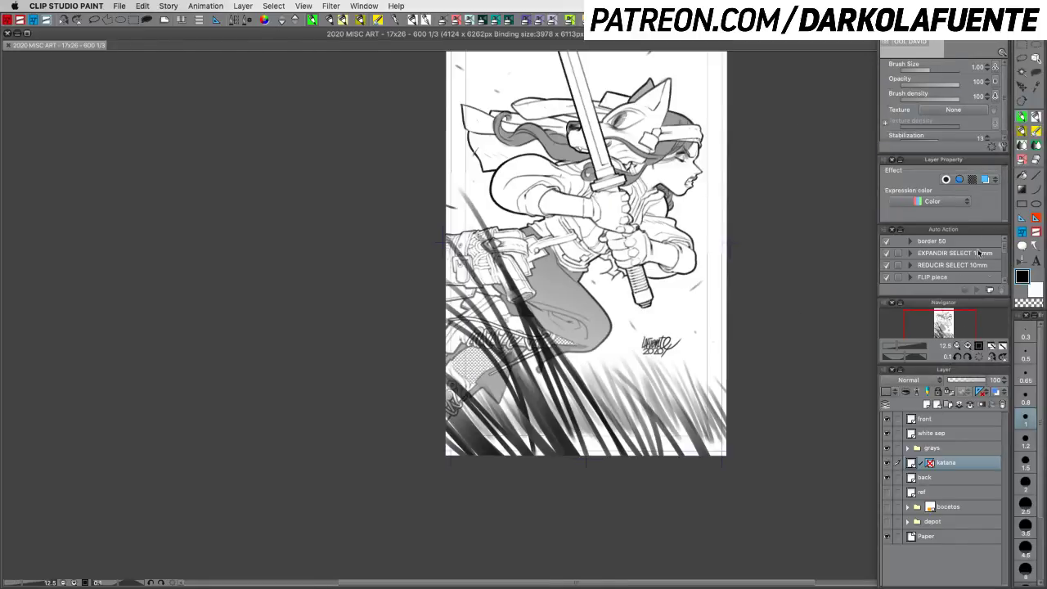
pyautogui.click(1003, 346)
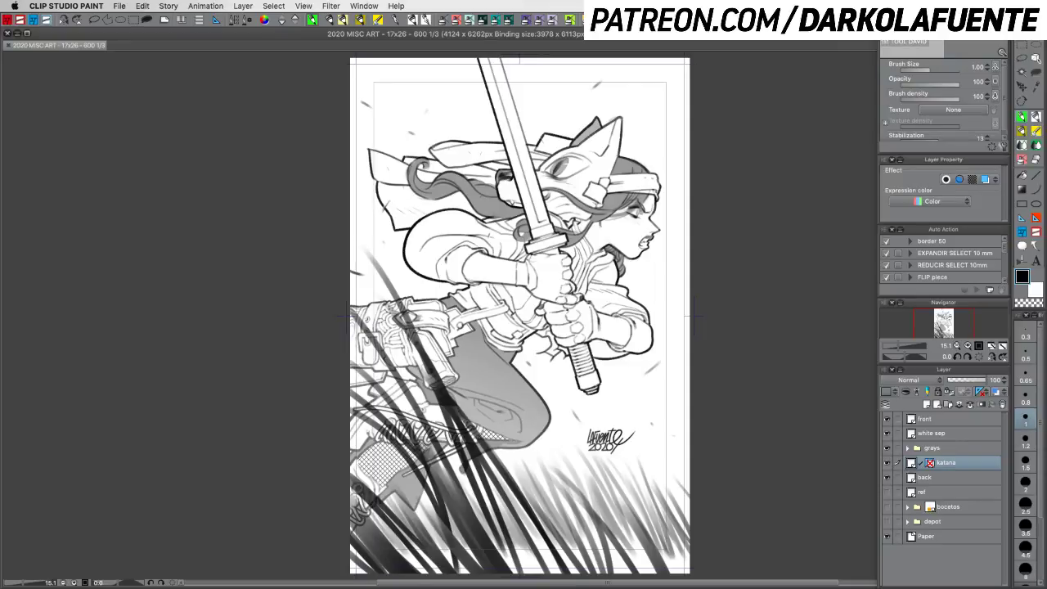
pyautogui.press('Tab')
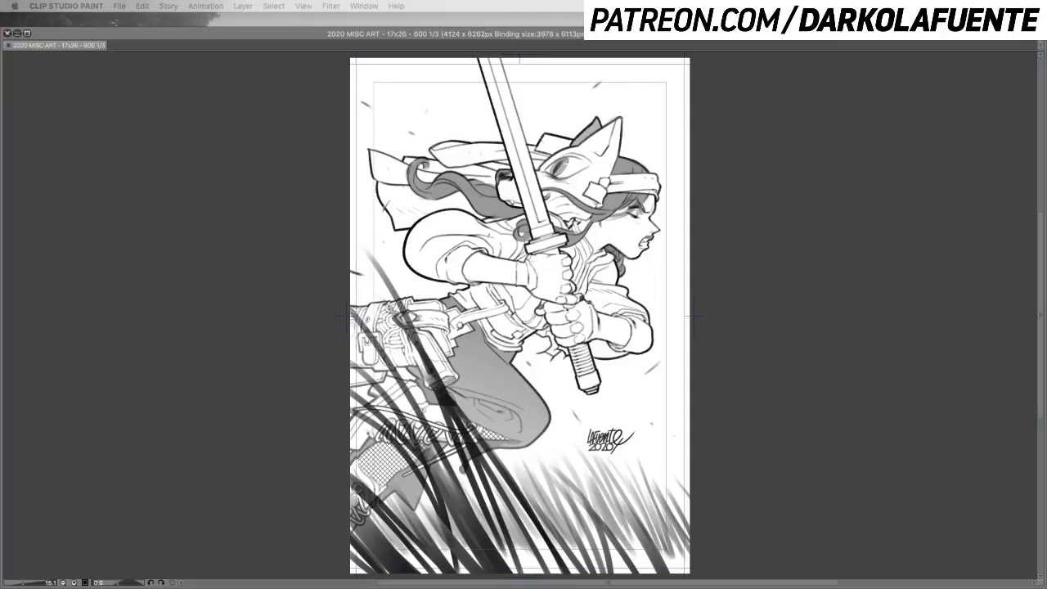